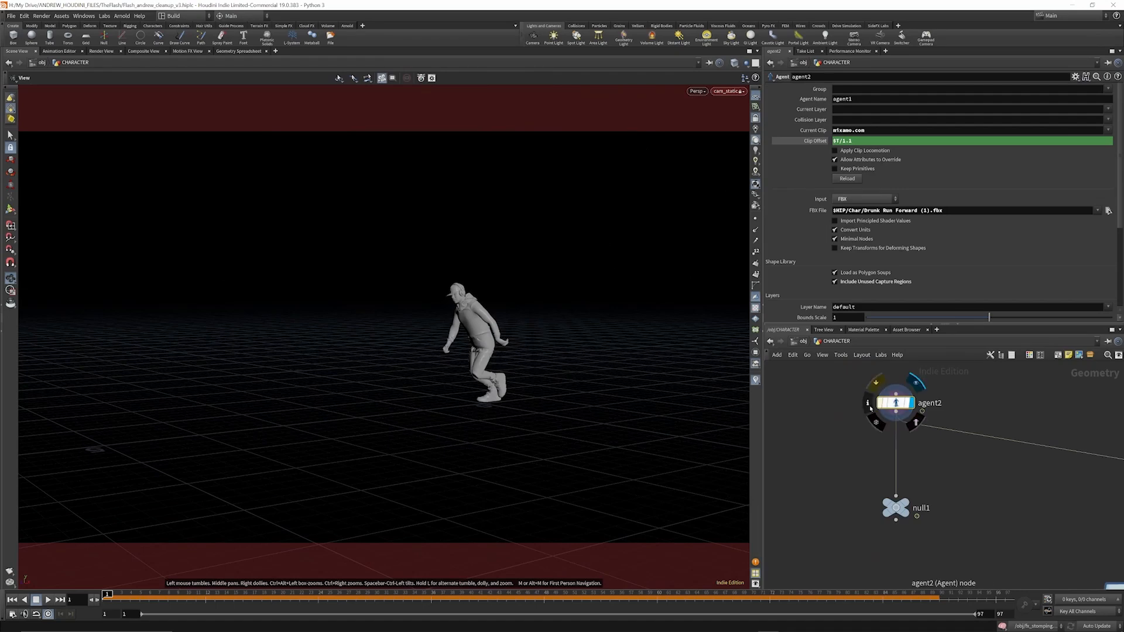
{"action": "scroll", "coordinate": [870, 408], "scroll_direction": "down", "scroll_amount": 3}
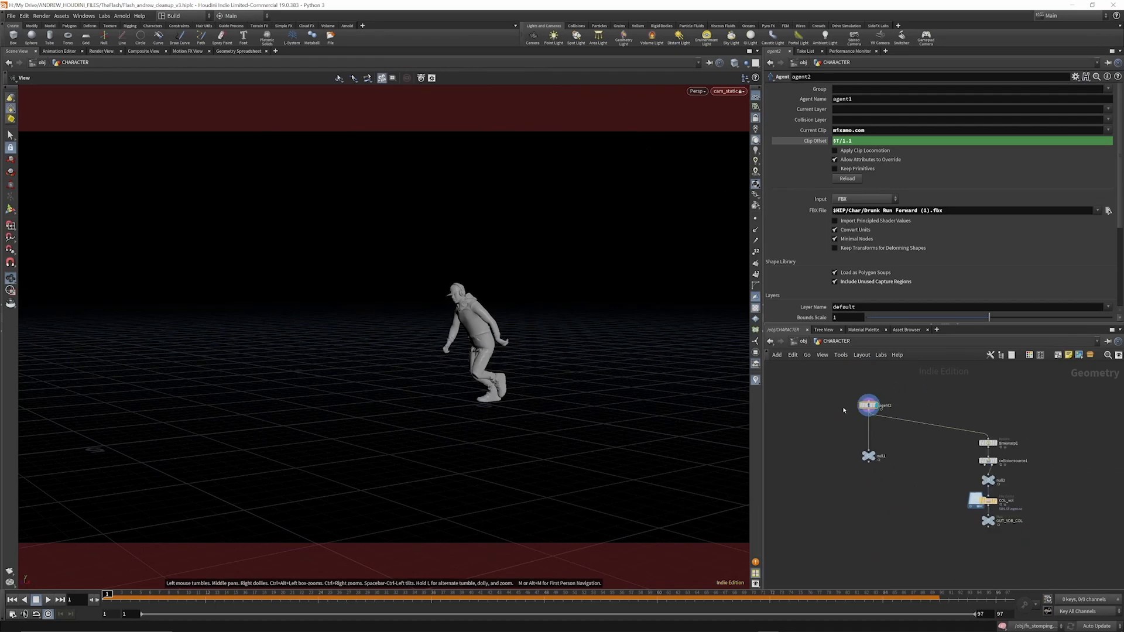
{"action": "scroll", "coordinate": [869, 403], "scroll_direction": "up", "scroll_amount": 3}
{"action": "mouse_move", "coordinate": [876, 405]}
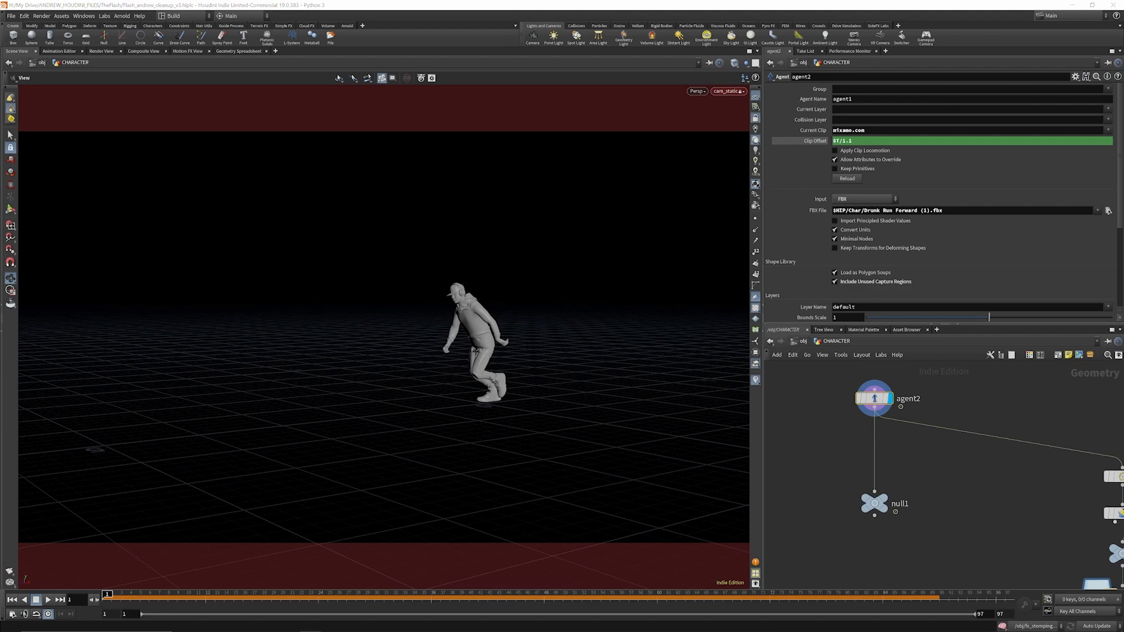
Switch to the Mixamo page in the browser and turn off In Place for the Drunk Run Forward animation.
{"action": "left_click_drag", "start_coordinate": [0, 117], "coordinate": [417, 137]}
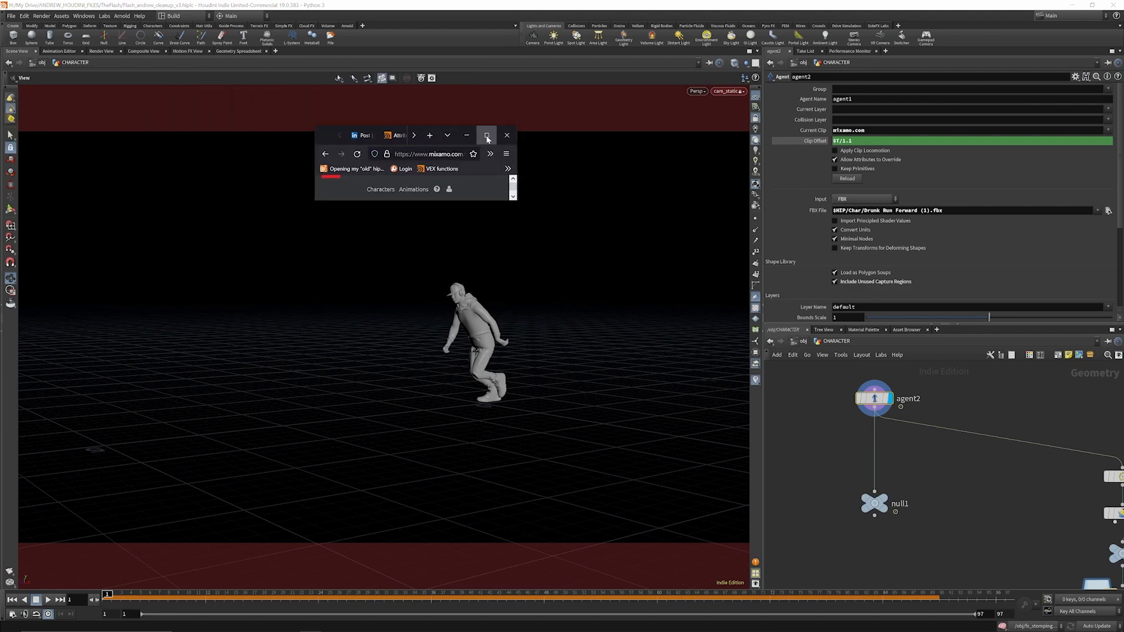
{"action": "left_click", "coordinate": [487, 136]}
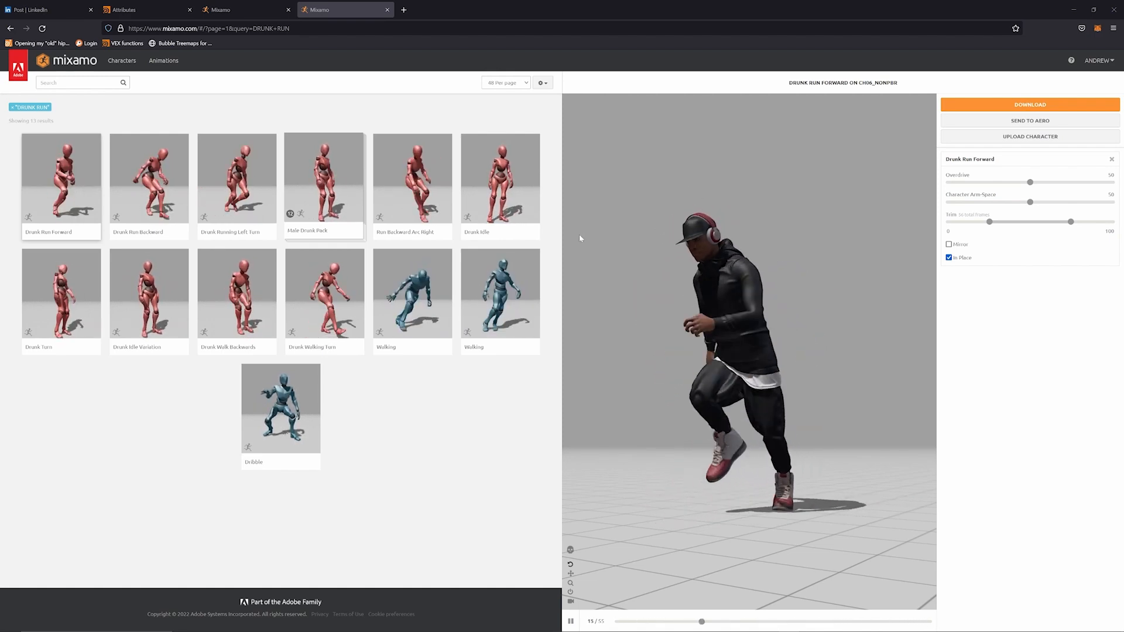
{"action": "left_click", "coordinate": [949, 258]}
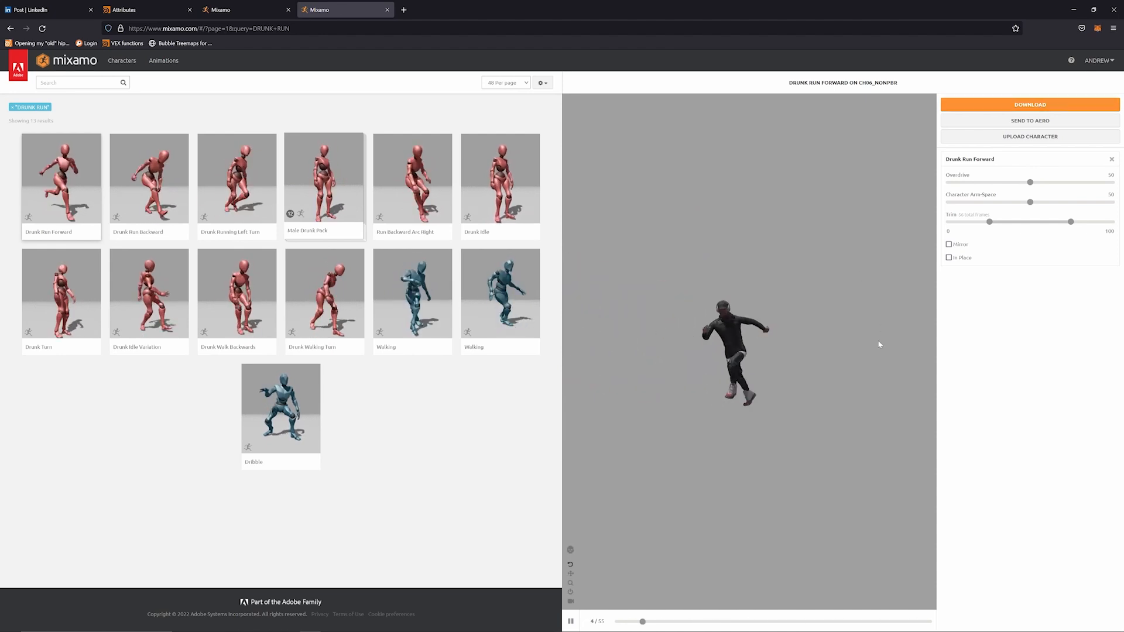
Swap the animated character for Exo Gray in the character library and inspect the run preview.
{"action": "left_click", "coordinate": [126, 64]}
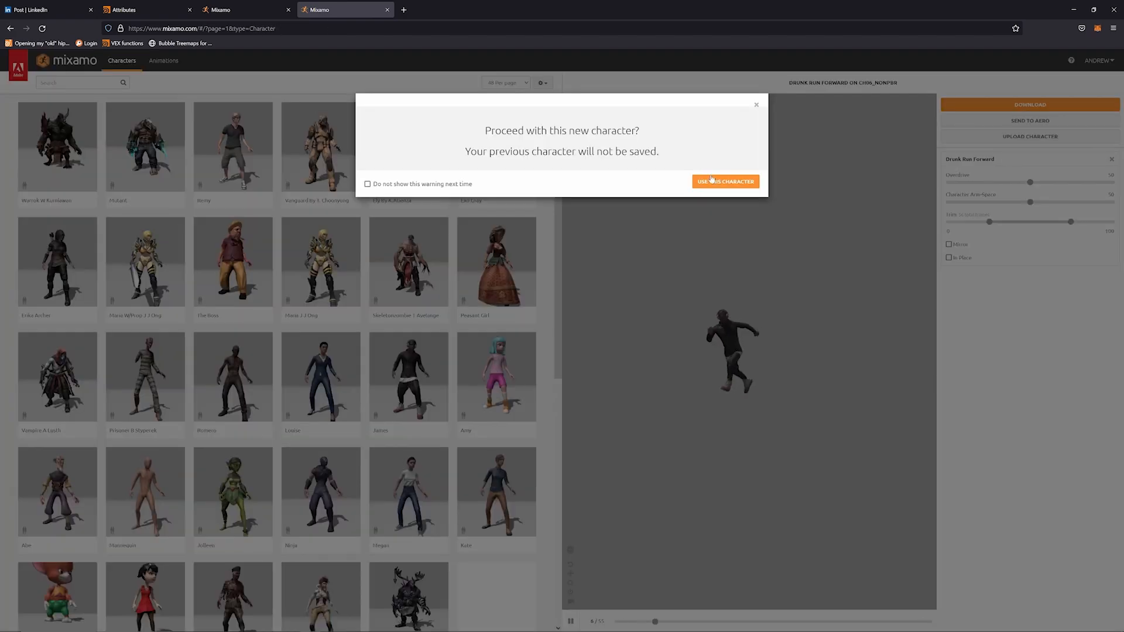
{"action": "left_click", "coordinate": [713, 183]}
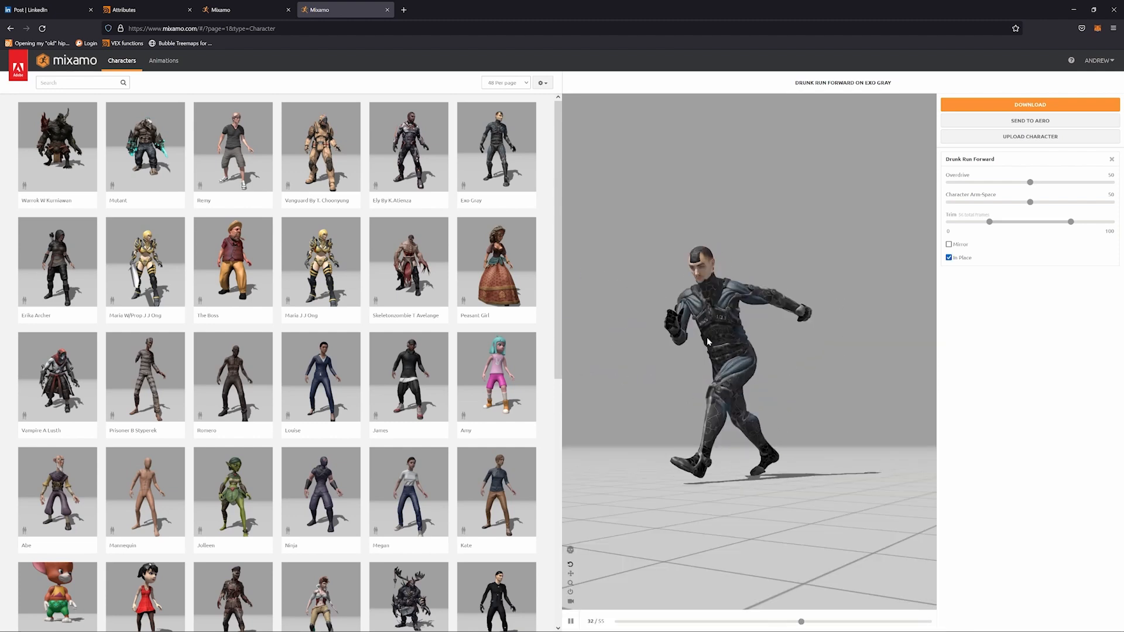
{"action": "left_click_drag", "start_coordinate": [754, 334], "coordinate": [805, 336]}
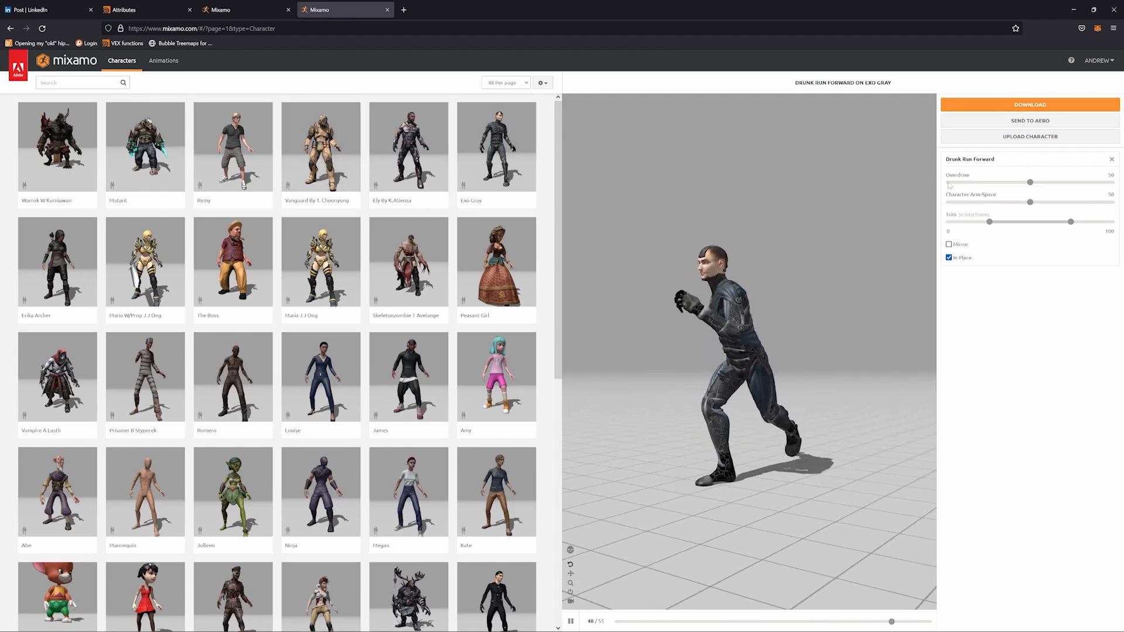
Switch back to Houdini and view the FBX files available for agent2 without choosing a different one.
{"action": "left_click", "coordinate": [1072, 12]}
{"action": "left_click", "coordinate": [1108, 211]}
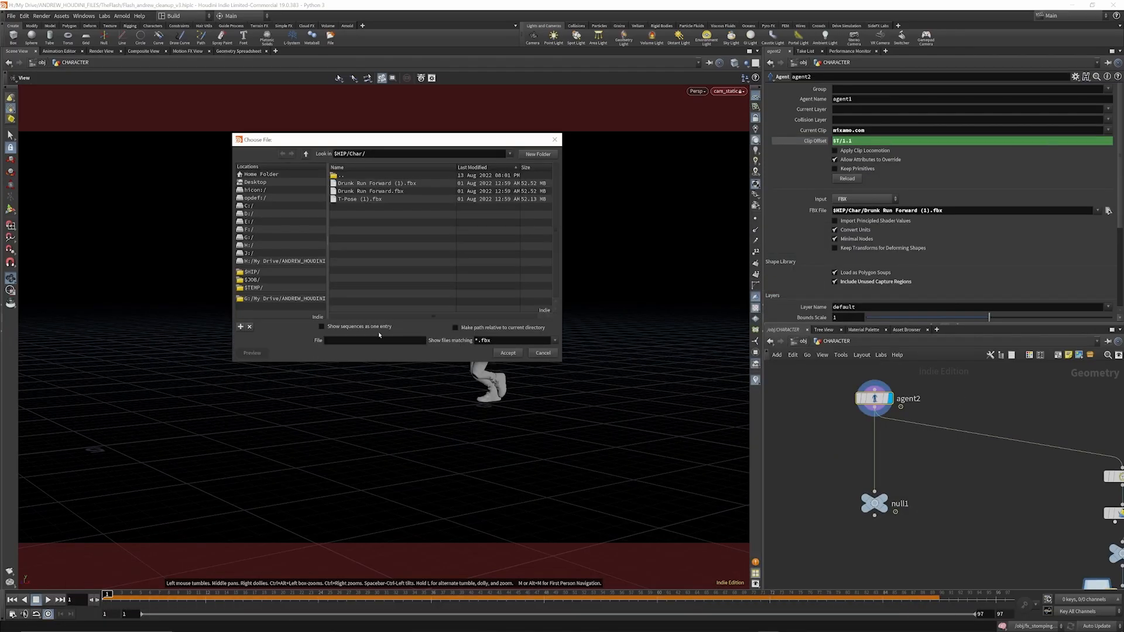
{"action": "left_click", "coordinate": [542, 353]}
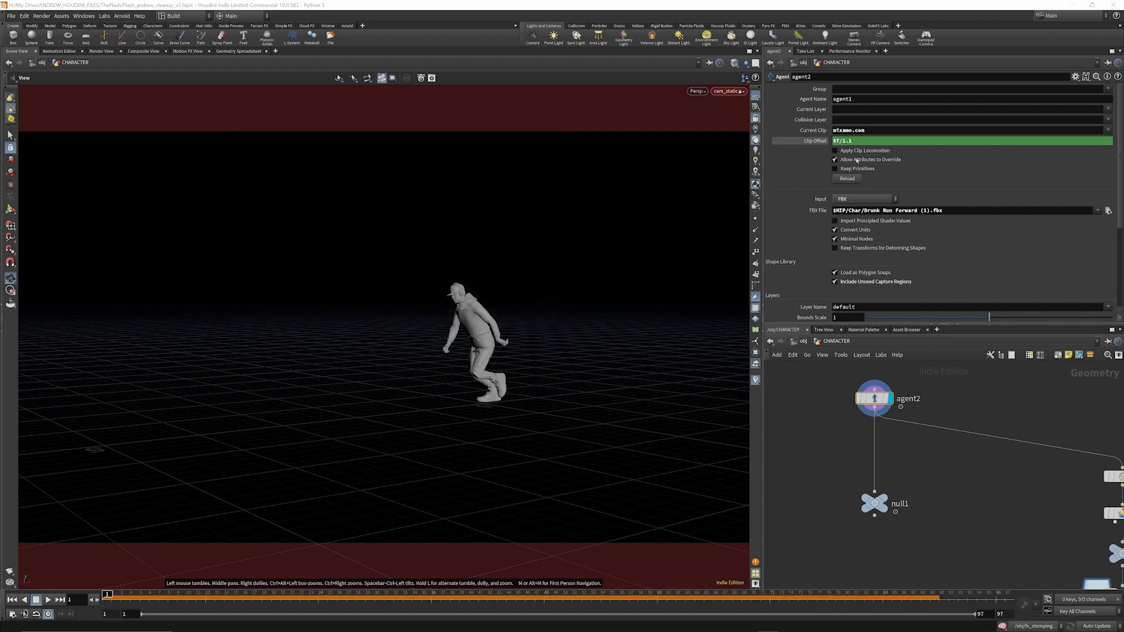
Choose mixamo.com as agent2's current clip and check the Clip Offset as both evaluated value and expression.
{"action": "left_click", "coordinate": [1108, 130]}
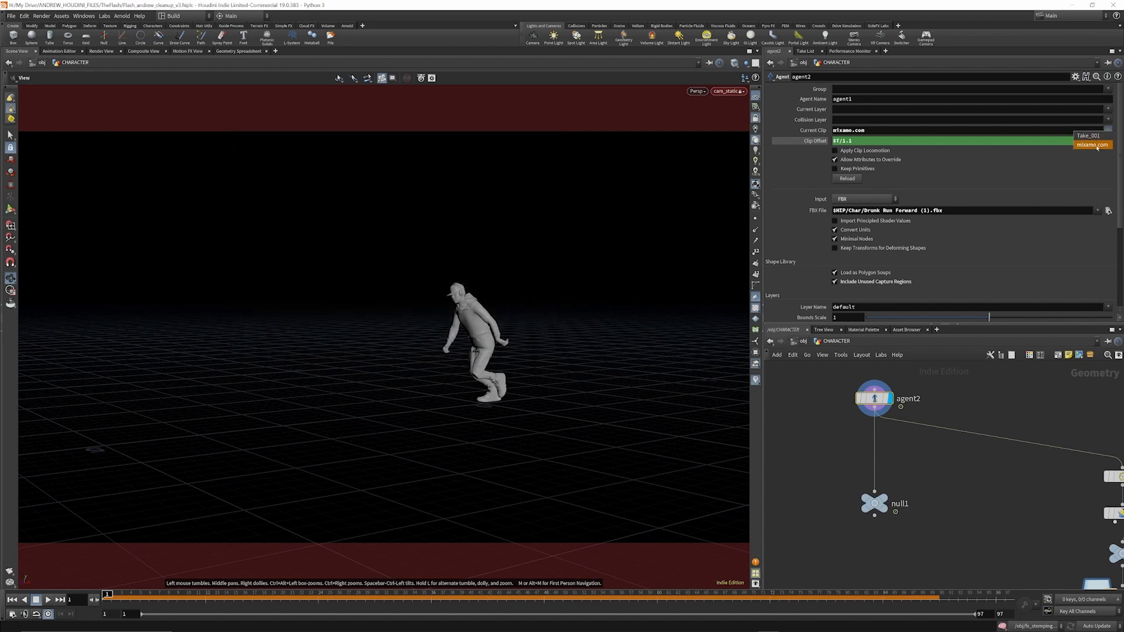
{"action": "left_click", "coordinate": [1092, 145]}
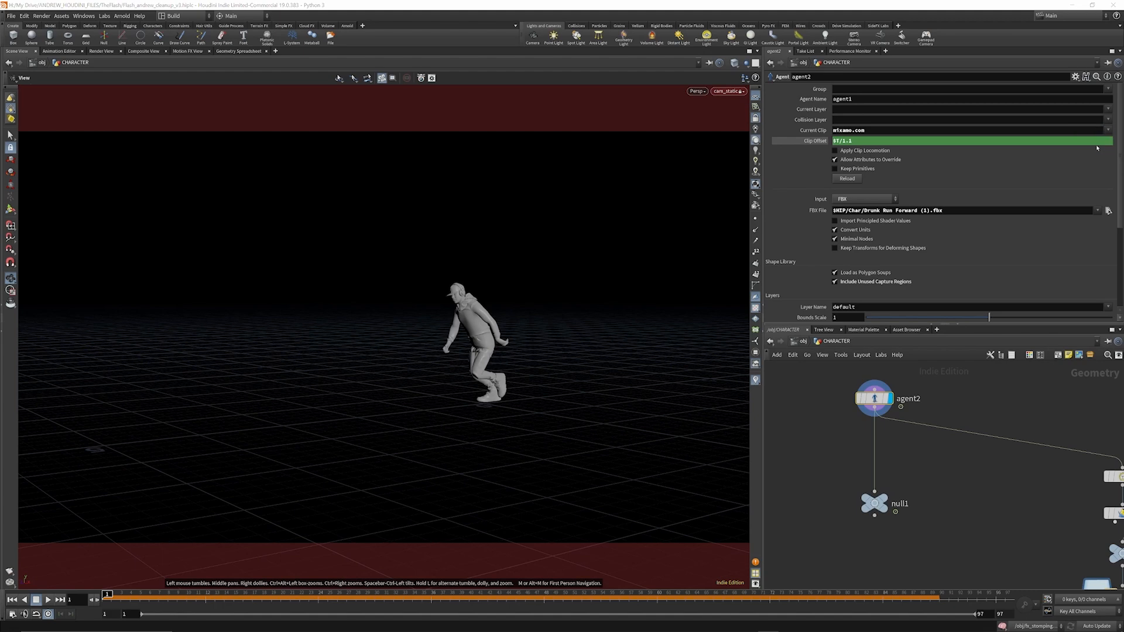
{"action": "left_click", "coordinate": [813, 143]}
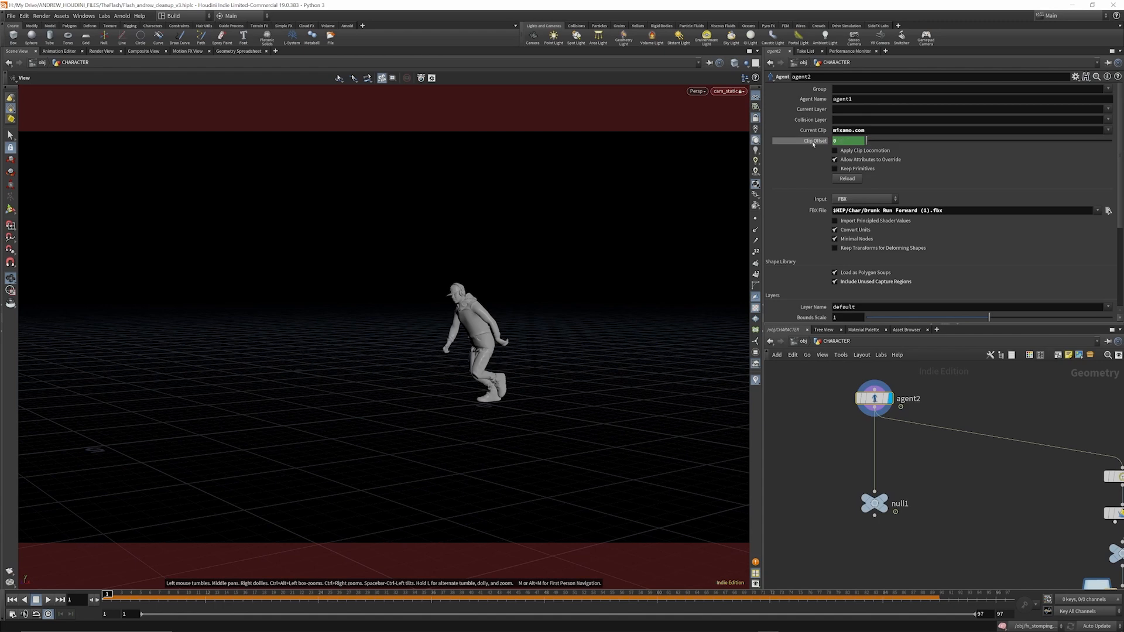
{"action": "left_click", "coordinate": [813, 143]}
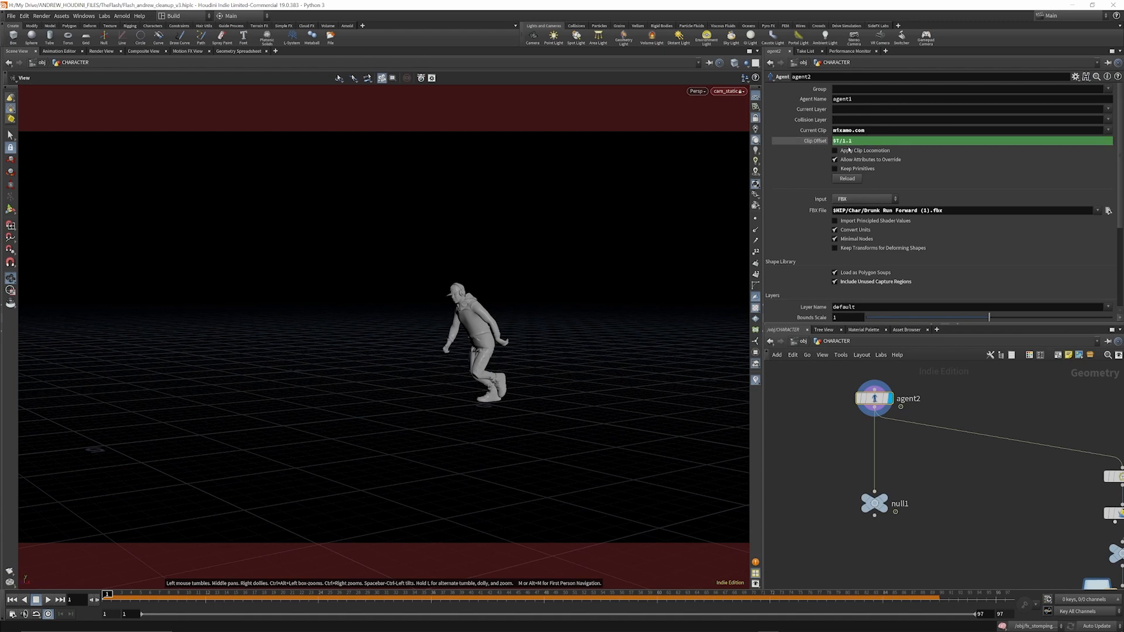
Display the OUT_VDB_COL null at the end of the collision branch and preview its animation.
{"action": "scroll", "coordinate": [891, 431], "scroll_direction": "down", "scroll_amount": 5}
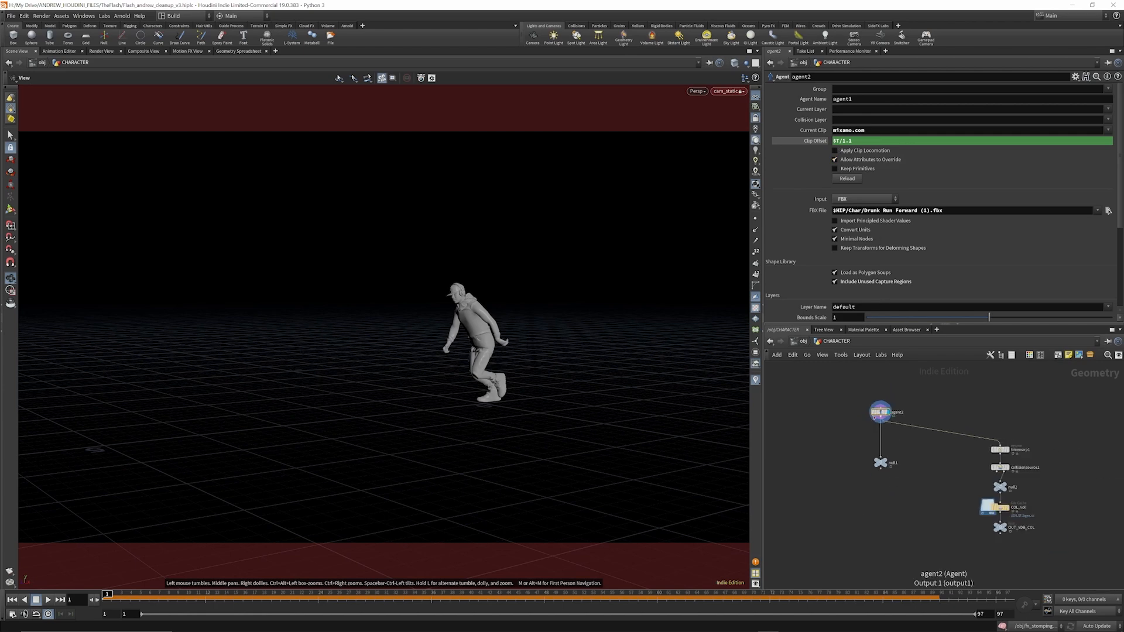
{"action": "scroll", "coordinate": [976, 490], "scroll_direction": "up", "scroll_amount": 4}
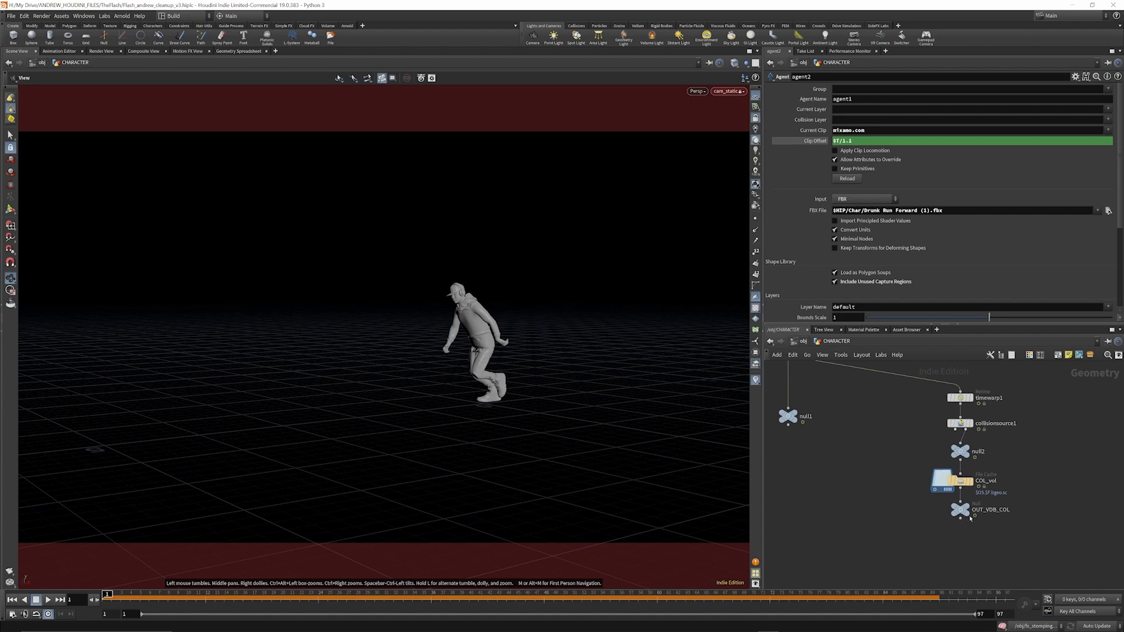
{"action": "left_click", "coordinate": [973, 496]}
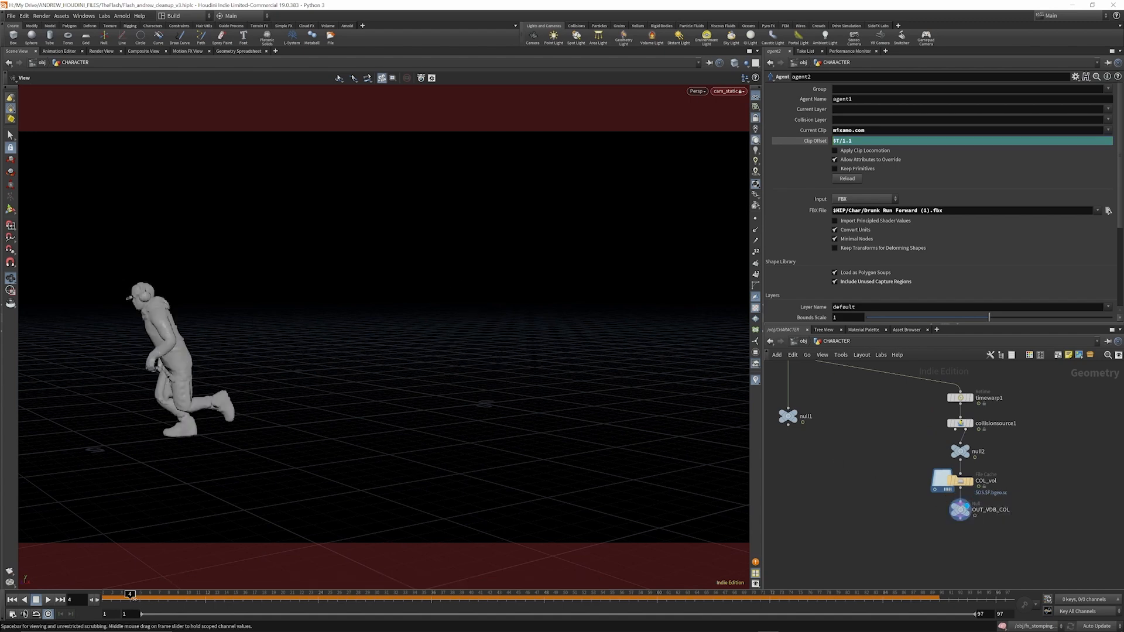
Display the timewarp1 node and examine its retime frame ranges.
{"action": "scroll", "coordinate": [974, 406], "scroll_direction": "up", "scroll_amount": 3}
{"action": "scroll", "coordinate": [973, 431], "scroll_direction": "down", "scroll_amount": 4}
{"action": "scroll", "coordinate": [972, 418], "scroll_direction": "up", "scroll_amount": 3}
{"action": "left_click", "coordinate": [976, 416]}
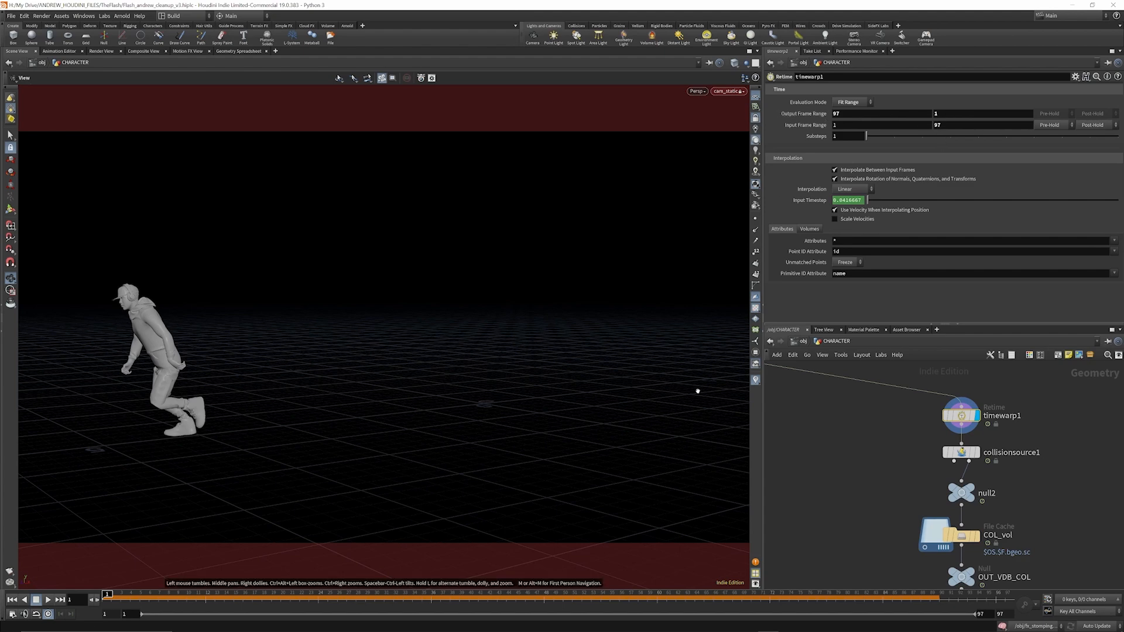
Compare the run direction before and after retiming by scrubbing the timeline on agent2 and on timewarp1.
{"action": "scroll", "coordinate": [968, 475], "scroll_direction": "down", "scroll_amount": 3}
{"action": "scroll", "coordinate": [842, 414], "scroll_direction": "up", "scroll_amount": 3}
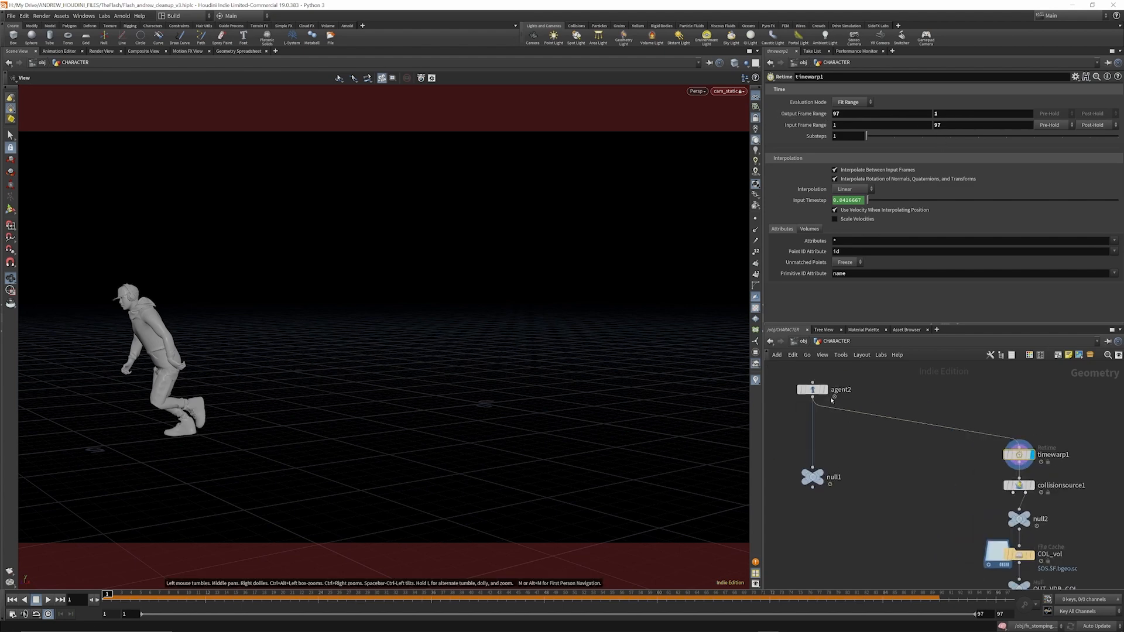
{"action": "left_click", "coordinate": [824, 390]}
{"action": "left_click_drag", "start_coordinate": [119, 598], "coordinate": [741, 598]}
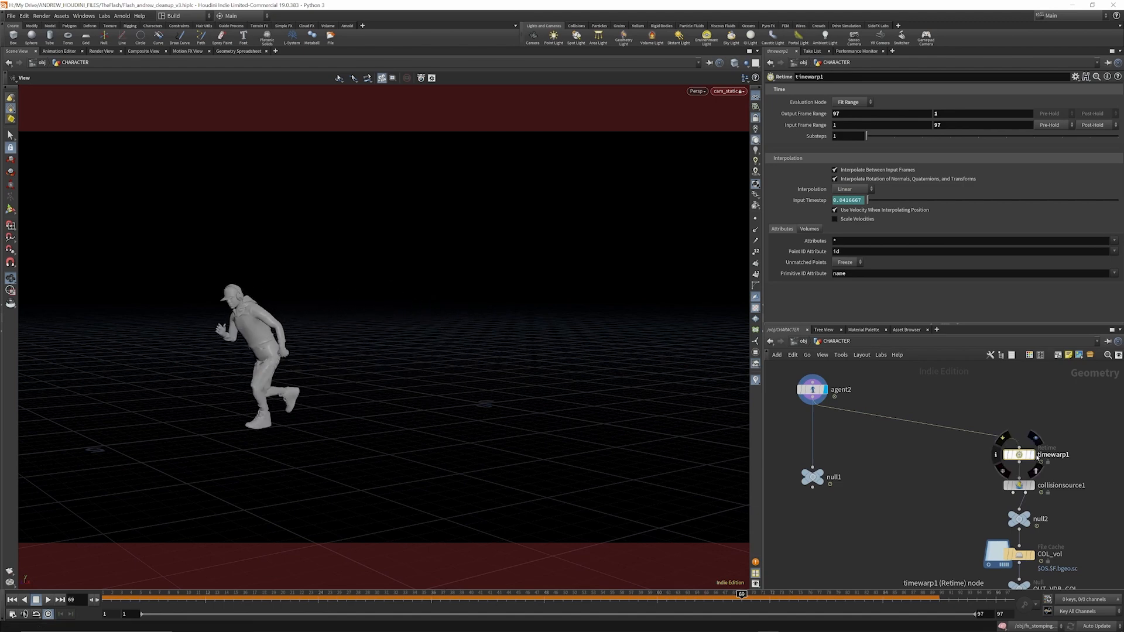
{"action": "left_click", "coordinate": [1033, 456]}
{"action": "left_click_drag", "start_coordinate": [112, 599], "coordinate": [789, 598]}
Display collisionsource1, examine its volume settings and scrub the timeline to frame 40.
{"action": "scroll", "coordinate": [1018, 410], "scroll_direction": "down", "scroll_amount": 2}
{"action": "scroll", "coordinate": [1018, 409], "scroll_direction": "down", "scroll_amount": 4}
{"action": "scroll", "coordinate": [1012, 446], "scroll_direction": "up", "scroll_amount": 7}
{"action": "left_click", "coordinate": [988, 410]}
{"action": "left_click_drag", "start_coordinate": [351, 599], "coordinate": [470, 600]}
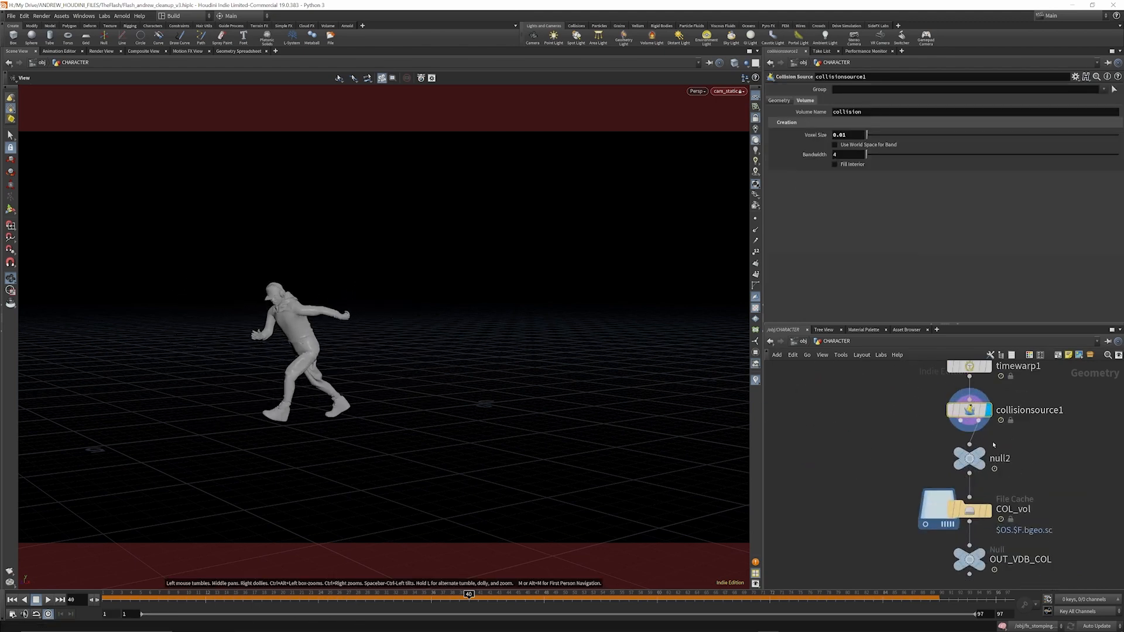
Display null2 and inspect its node information for the collision VDB.
{"action": "mouse_move", "coordinate": [989, 448]}
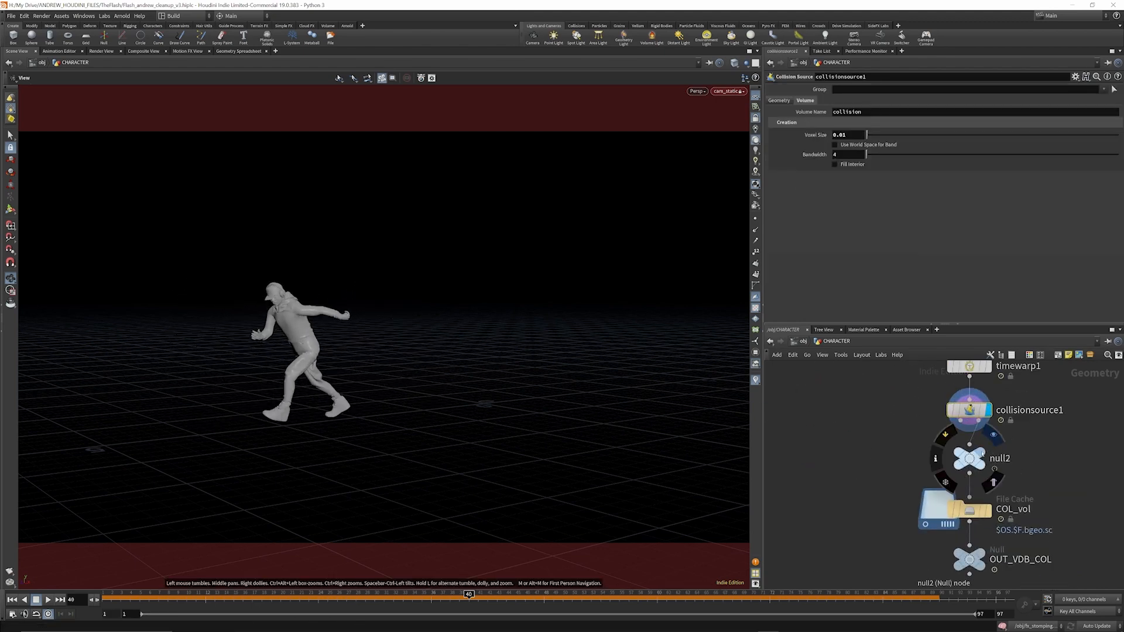
{"action": "left_click", "coordinate": [936, 459]}
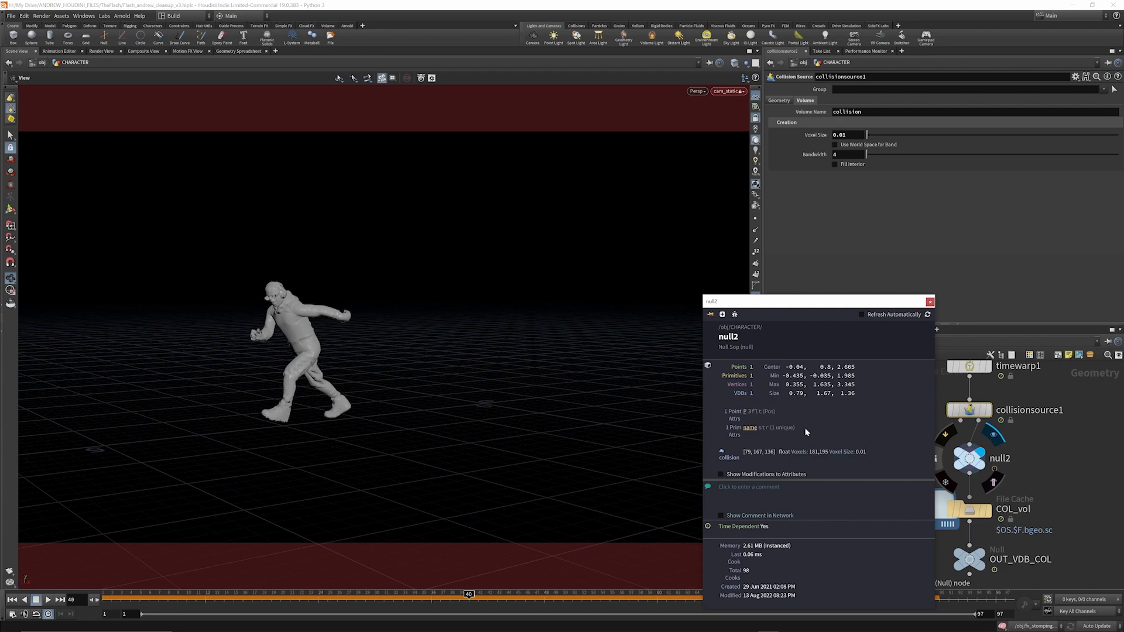
Add a VDB from Polygons node beside null2 and connect its input to timewarp1's output.
{"action": "key", "text": "Tab"}
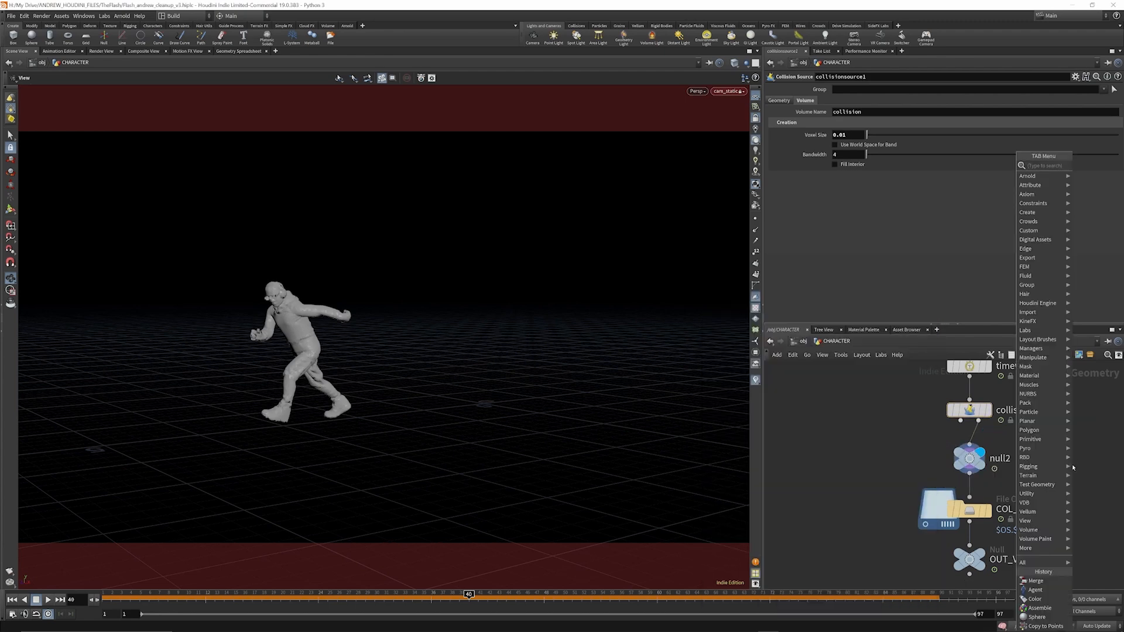
{"action": "type", "text": "VDB FROM"}
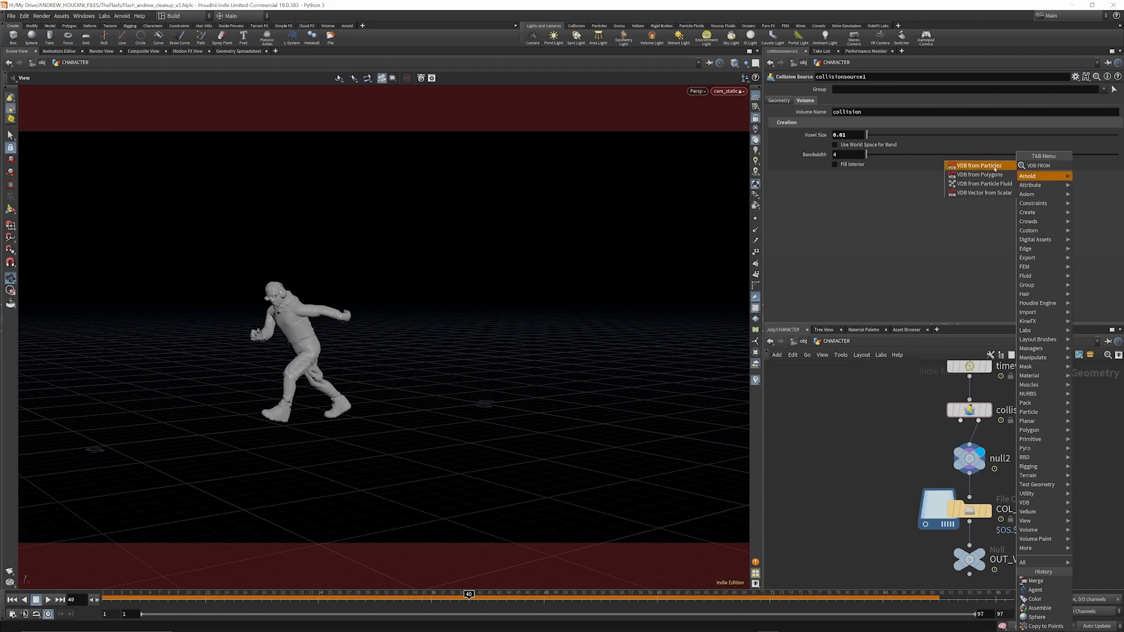
{"action": "key", "text": "Down"}
{"action": "key", "text": "Return"}
{"action": "left_click", "coordinate": [1077, 456]}
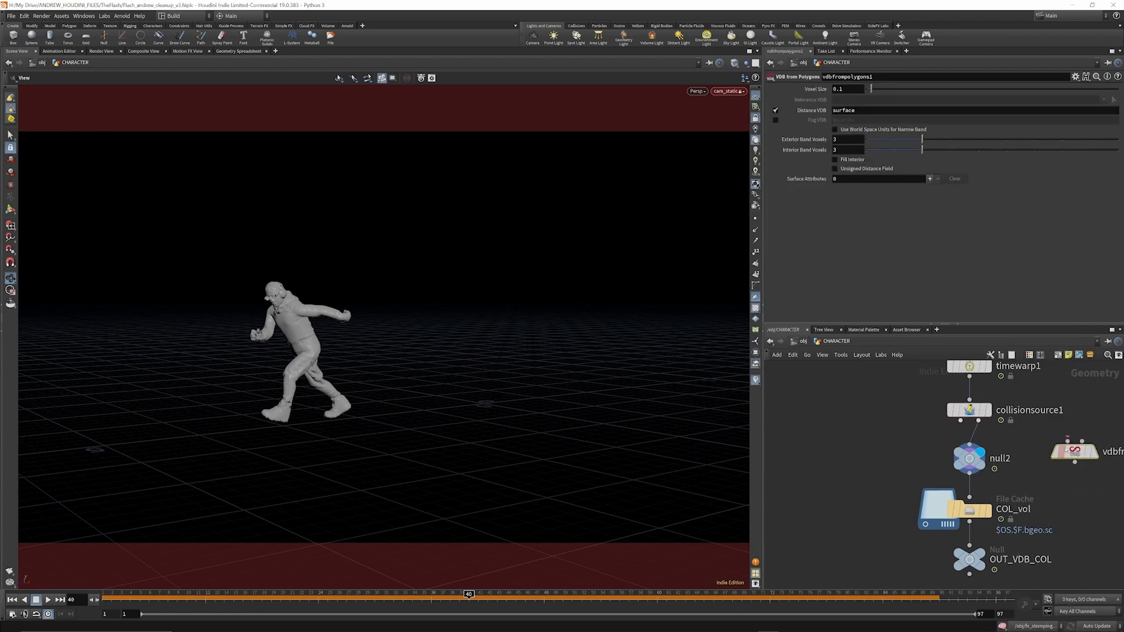
{"action": "left_click_drag", "start_coordinate": [1068, 442], "coordinate": [969, 377]}
Preview the VDB from Polygons node with a voxel size of 0.01 and delete the node.
{"action": "left_click", "coordinate": [1094, 452]}
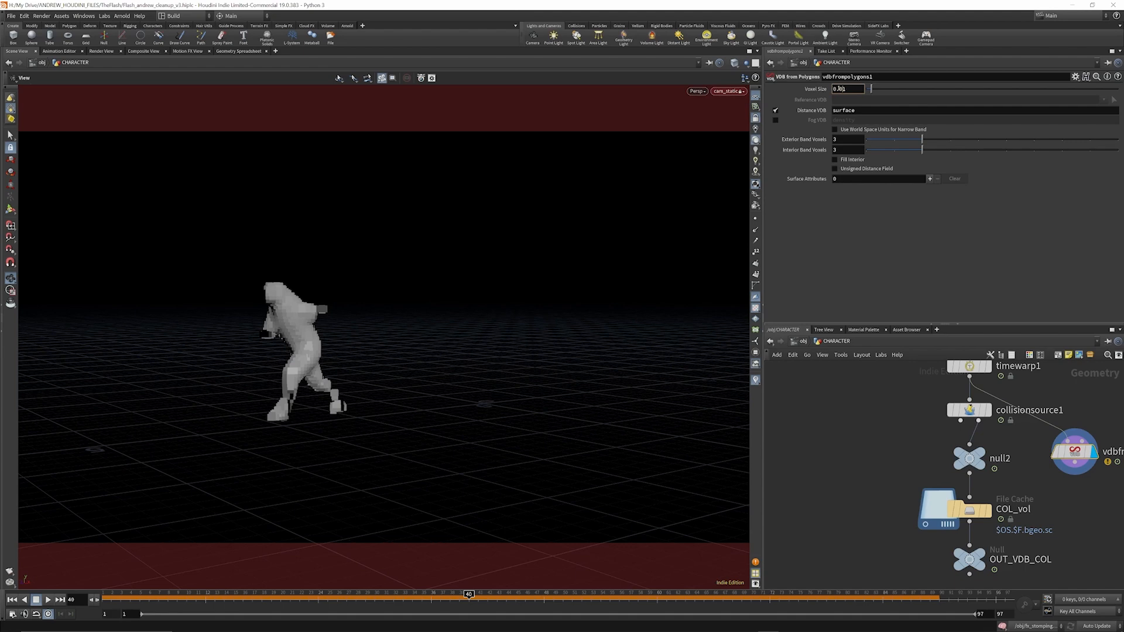
{"action": "key", "text": "Return"}
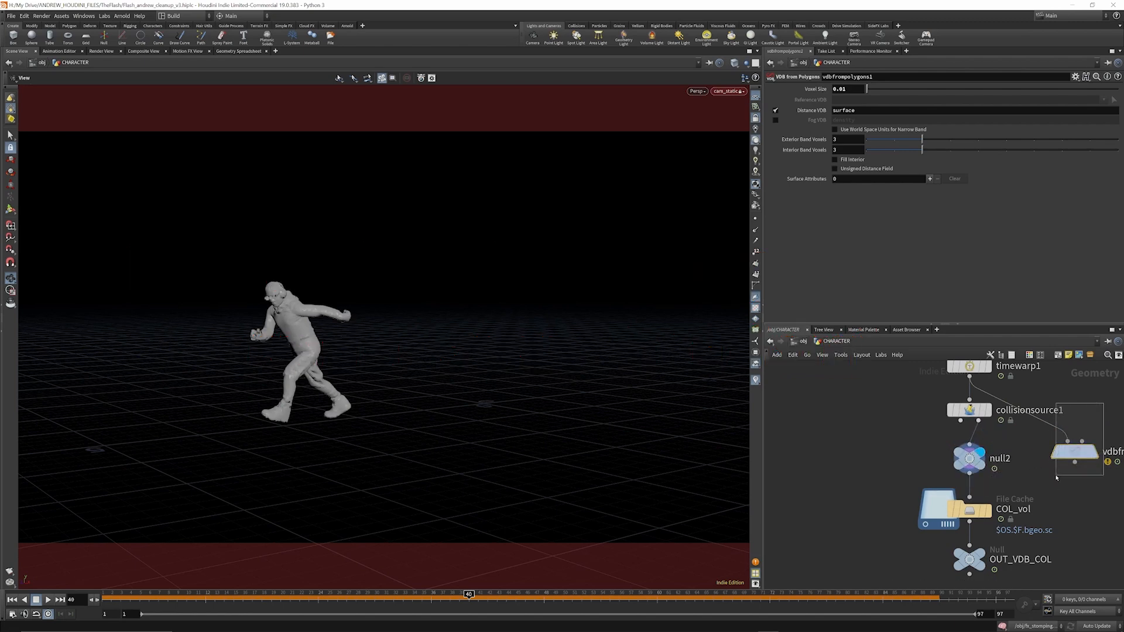
{"action": "key", "text": "Delete"}
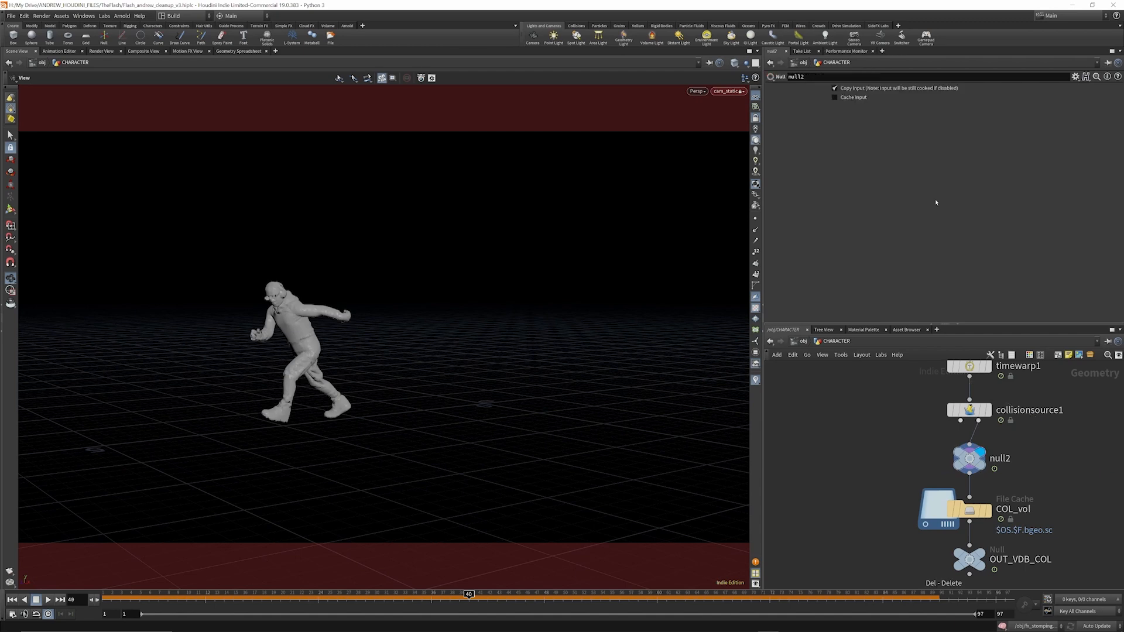
Leave the CHARACTER network and open the fx_body_electricity geometry object.
{"action": "mouse_move", "coordinate": [994, 411]}
{"action": "key", "text": "u"}
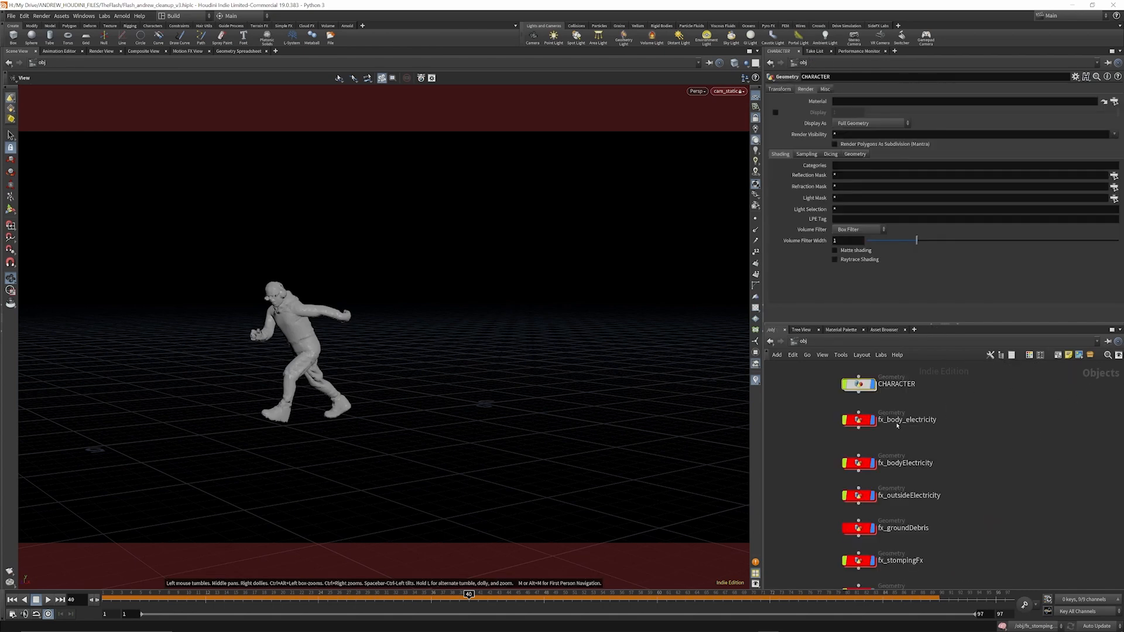
{"action": "double_click", "coordinate": [865, 420]}
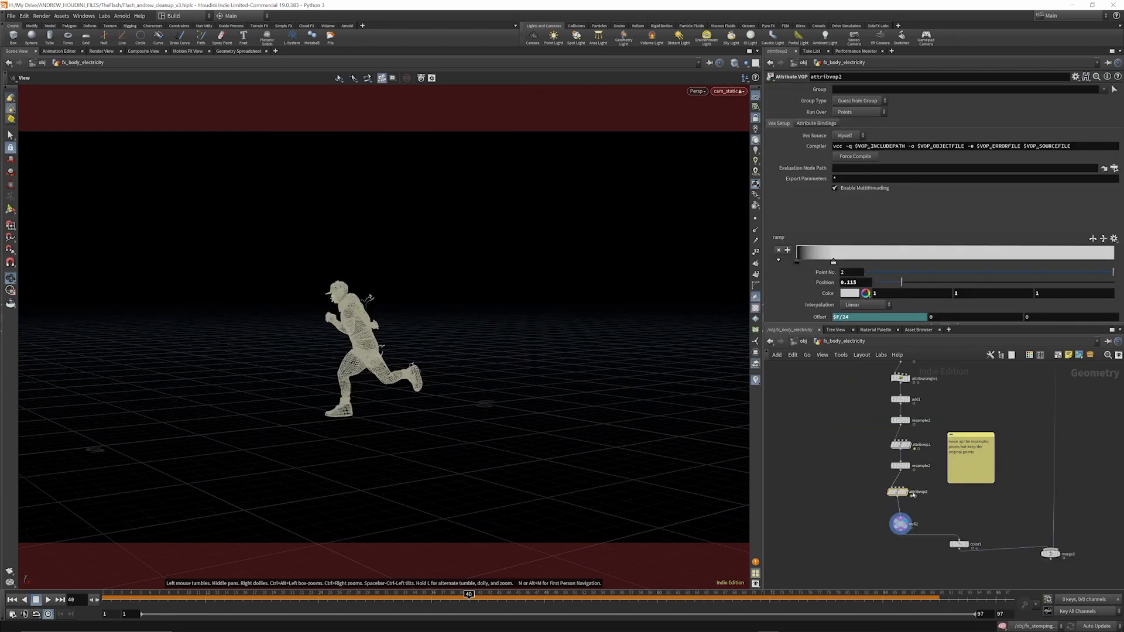
Find the agent2 node at the start of the body electricity network, display it and show its parameters.
{"action": "scroll", "coordinate": [913, 493], "scroll_direction": "down", "scroll_amount": 5}
{"action": "scroll", "coordinate": [918, 384], "scroll_direction": "up", "scroll_amount": 5}
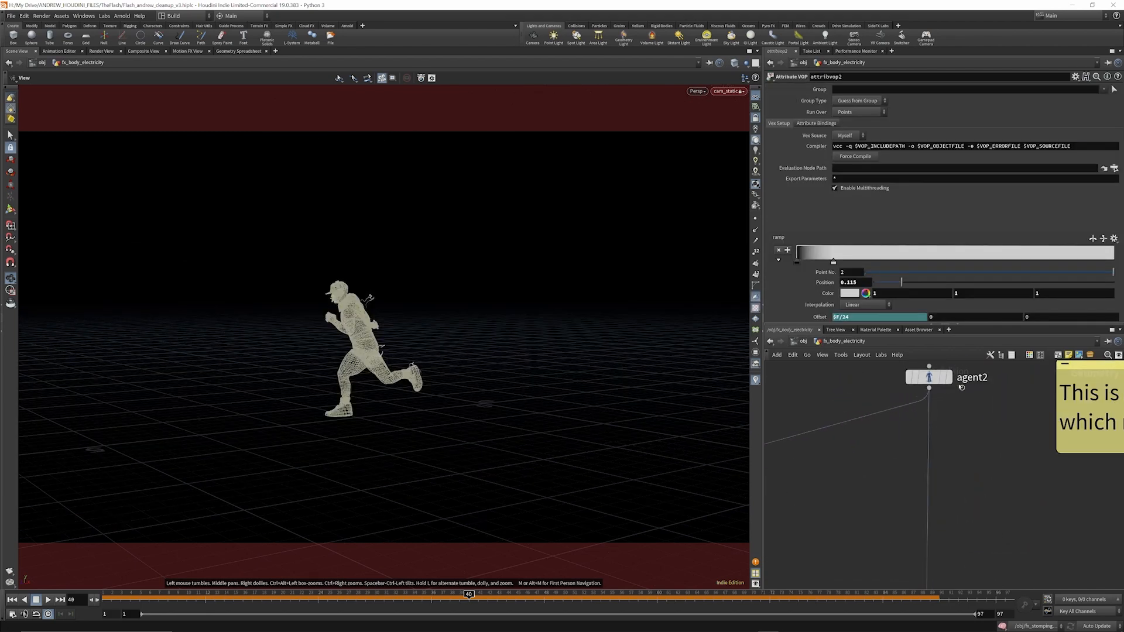
{"action": "scroll", "coordinate": [960, 446], "scroll_direction": "down", "scroll_amount": 5}
{"action": "scroll", "coordinate": [943, 421], "scroll_direction": "up", "scroll_amount": 6}
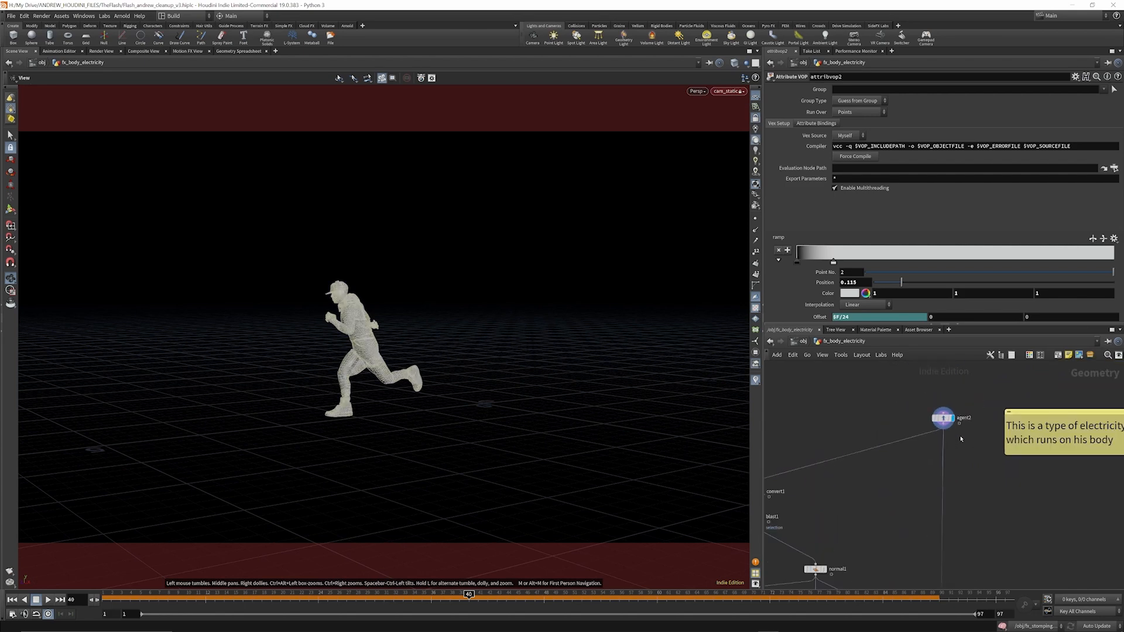
{"action": "left_click", "coordinate": [943, 420]}
{"action": "scroll", "coordinate": [970, 436], "scroll_direction": "down", "scroll_amount": 1}
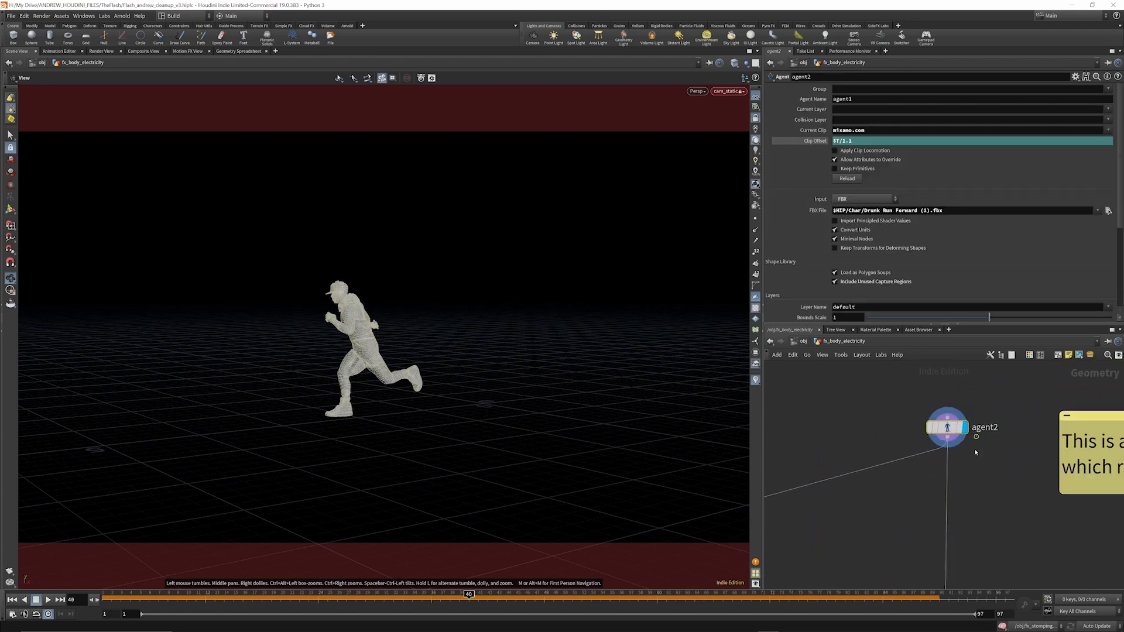
Add an Object Merge node below agent2 and move agent2's two output connections onto it.
{"action": "key", "text": "Tab"}
{"action": "type", "text": "OBJ"}
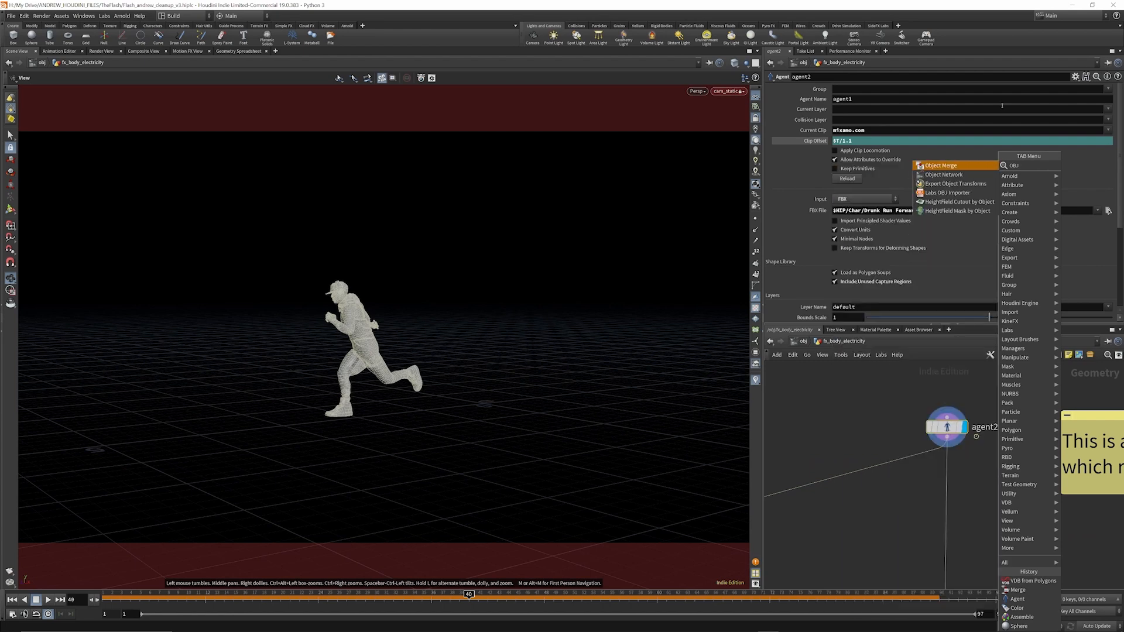
{"action": "key", "text": "Return"}
{"action": "left_click", "coordinate": [1018, 460]}
{"action": "left_click_drag", "start_coordinate": [946, 468], "coordinate": [1016, 488]}
{"action": "mouse_move", "coordinate": [918, 453]}
{"action": "left_mouse_down"}
{"action": "mouse_move", "coordinate": [1001, 487]}
{"action": "mouse_move", "coordinate": [1018, 469]}
{"action": "mouse_move", "coordinate": [969, 472]}
{"action": "left_mouse_up"}
Copy the null1 node from the CHARACTER network and set Object 1 of object_merge1 to /obj/CHARACTER/null1.
{"action": "left_click", "coordinate": [804, 341]}
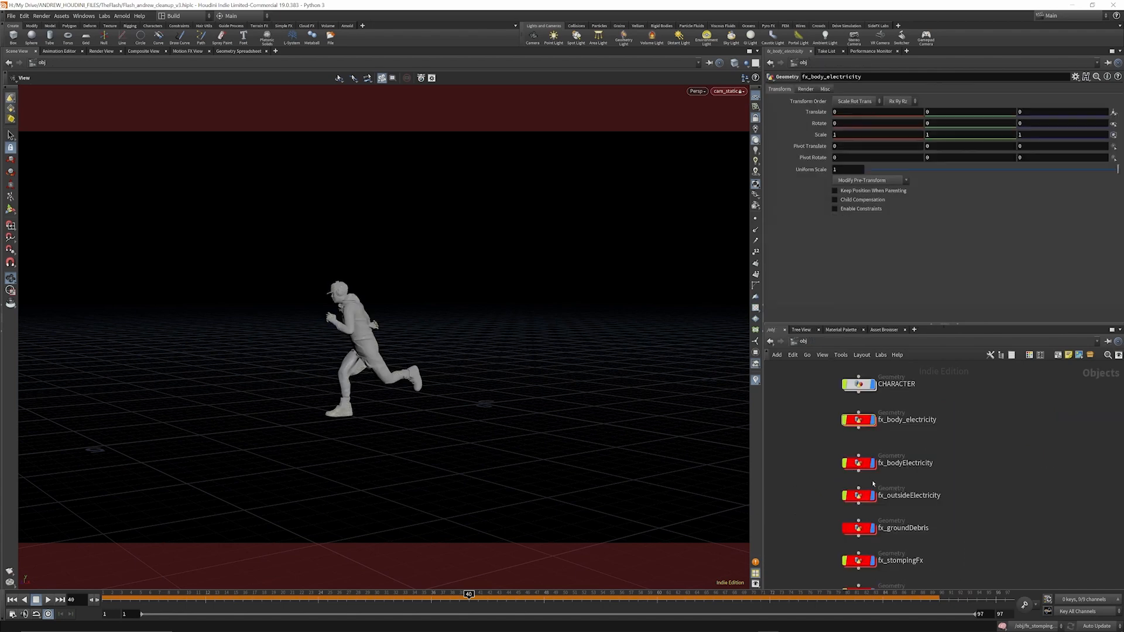
{"action": "double_click", "coordinate": [860, 394]}
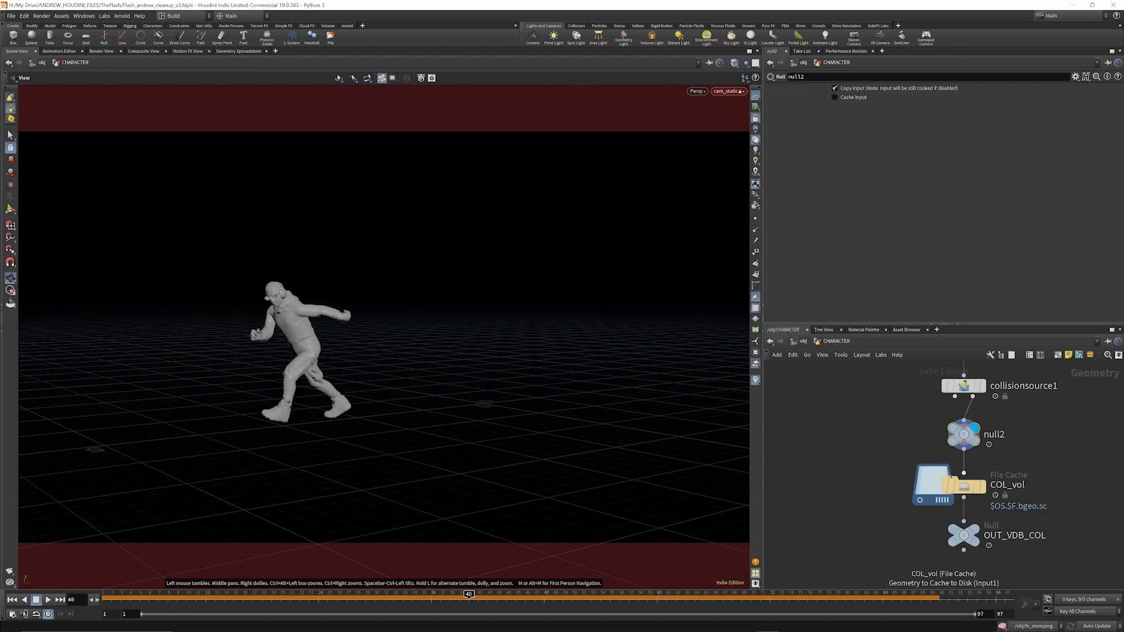
{"action": "scroll", "coordinate": [928, 477], "scroll_direction": "up", "scroll_amount": 2}
{"action": "left_click_drag", "start_coordinate": [815, 410], "coordinate": [892, 455]}
{"action": "key", "text": "ctrl+c"}
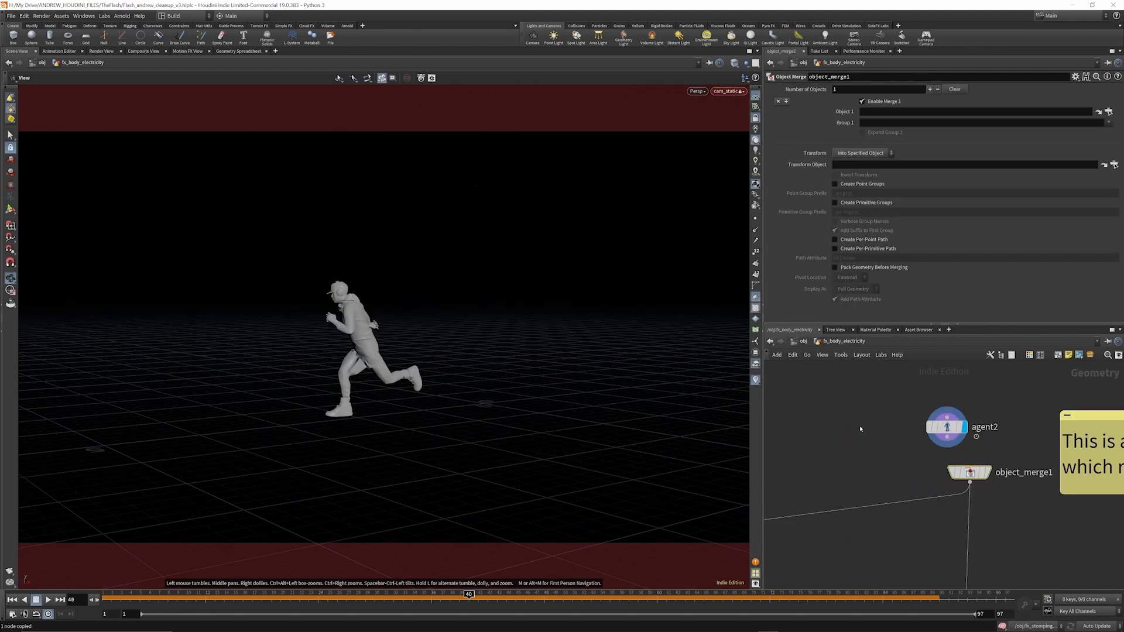
{"action": "left_click", "coordinate": [870, 113]}
{"action": "key", "text": "ctrl+v"}
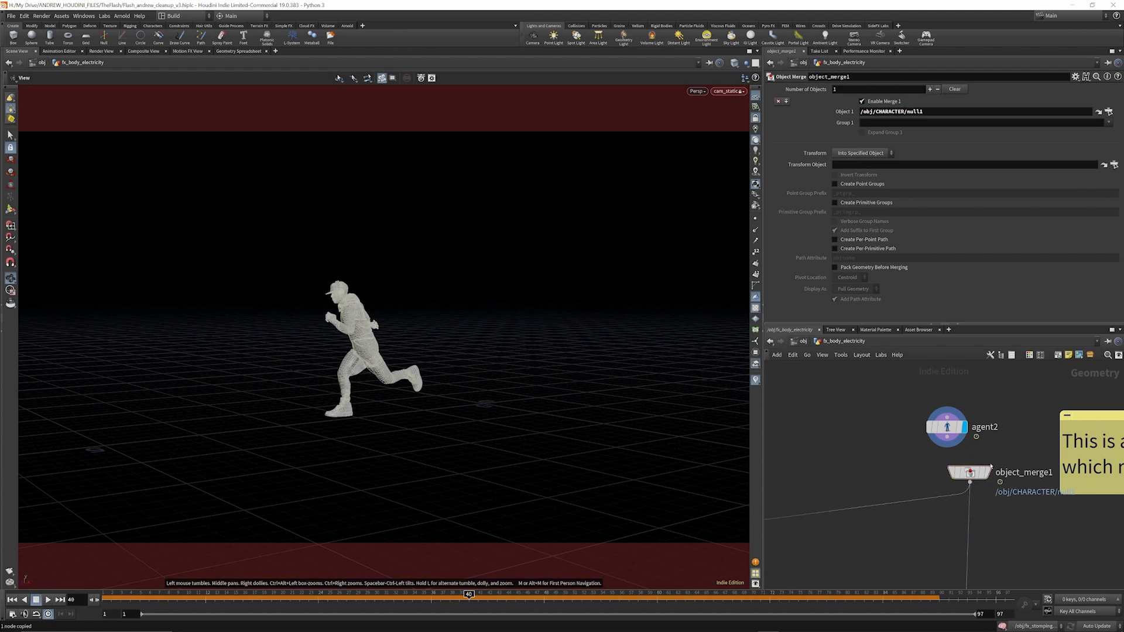
Show the parameters of the convert1 node downstream of the Object Merge and display its geometry.
{"action": "scroll", "coordinate": [995, 427], "scroll_direction": "down", "scroll_amount": 5}
{"action": "scroll", "coordinate": [920, 451], "scroll_direction": "up", "scroll_amount": 5}
{"action": "left_click", "coordinate": [861, 462]}
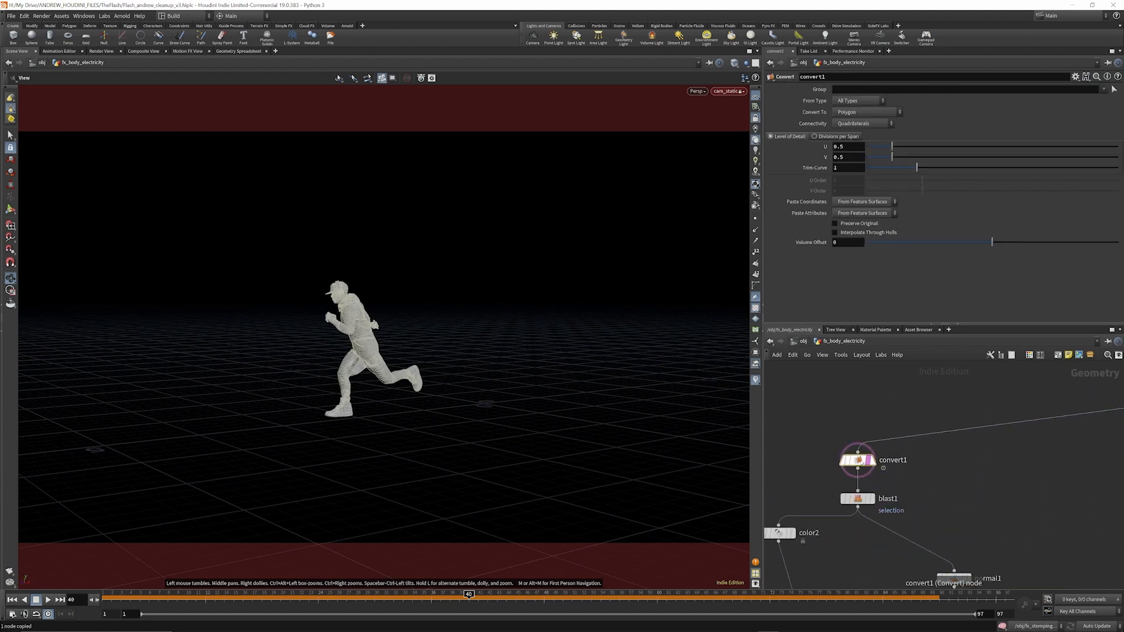
{"action": "scroll", "coordinate": [867, 461], "scroll_direction": "down", "scroll_amount": 3}
{"action": "scroll", "coordinate": [868, 461], "scroll_direction": "up", "scroll_amount": 3}
{"action": "scroll", "coordinate": [867, 461], "scroll_direction": "down", "scroll_amount": 2}
{"action": "scroll", "coordinate": [868, 461], "scroll_direction": "up", "scroll_amount": 2}
{"action": "scroll", "coordinate": [867, 460], "scroll_direction": "up", "scroll_amount": 1}
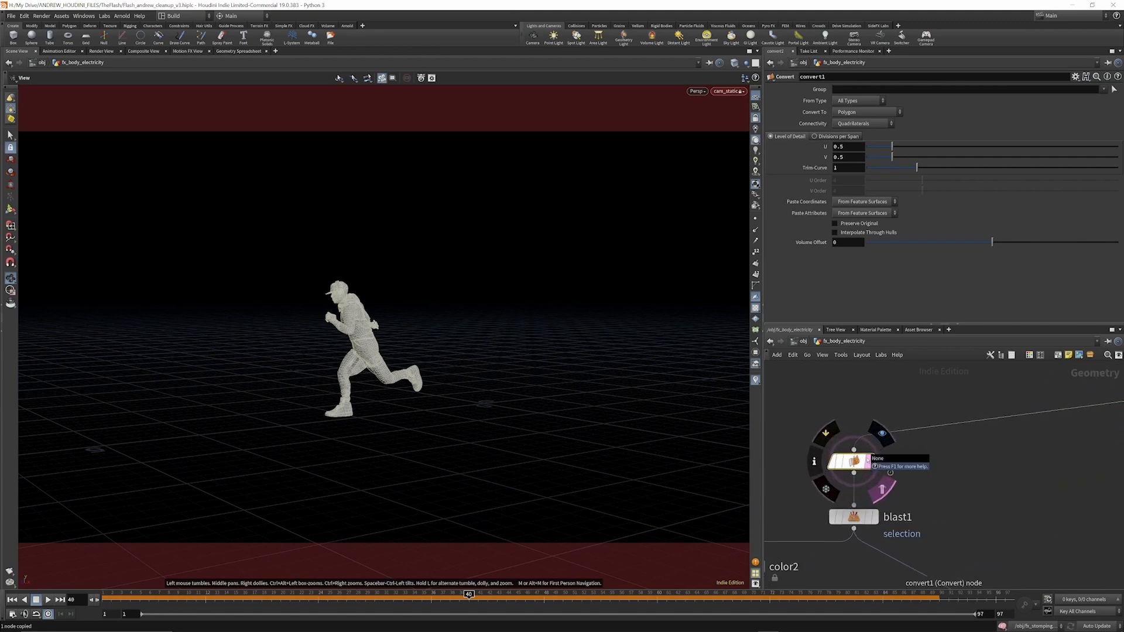
{"action": "left_click", "coordinate": [879, 437]}
View the node information of convert1 to check its point and primitive data.
{"action": "scroll", "coordinate": [854, 462], "scroll_direction": "down", "scroll_amount": 4}
{"action": "scroll", "coordinate": [1007, 421], "scroll_direction": "up", "scroll_amount": 2}
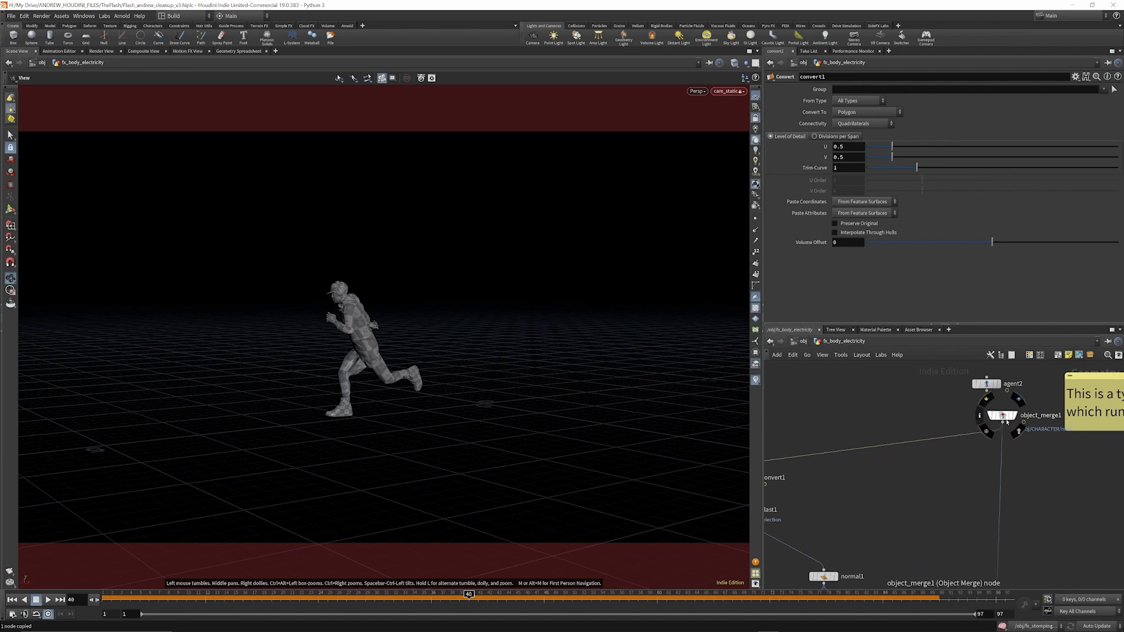
{"action": "scroll", "coordinate": [915, 426], "scroll_direction": "down", "scroll_amount": 3}
{"action": "scroll", "coordinate": [814, 457], "scroll_direction": "up", "scroll_amount": 4}
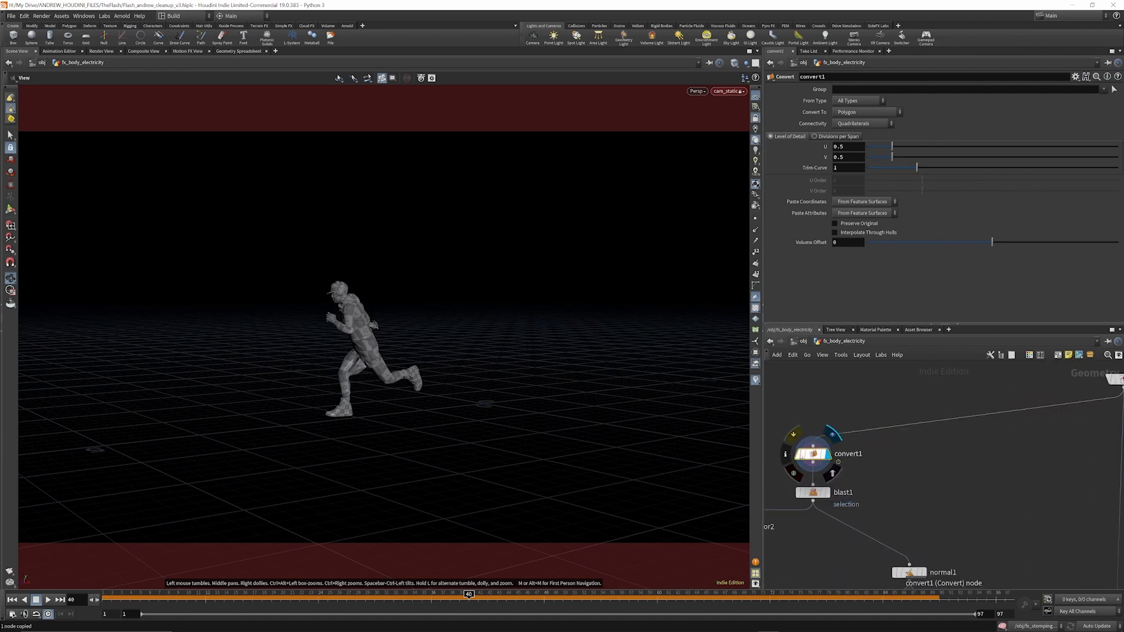
{"action": "left_click", "coordinate": [785, 453]}
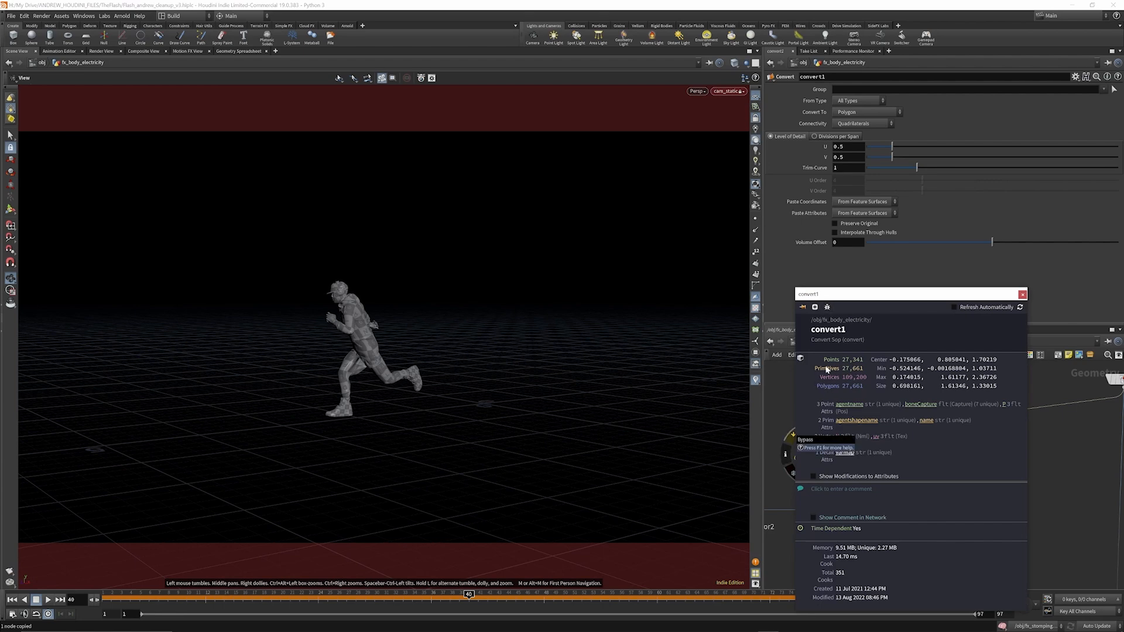
{"action": "left_click", "coordinate": [774, 408]}
Display object_merge1 and view its node information to check the incoming agent geometry.
{"action": "scroll", "coordinate": [968, 416], "scroll_direction": "down", "scroll_amount": 3}
{"action": "scroll", "coordinate": [1080, 404], "scroll_direction": "up", "scroll_amount": 4}
{"action": "scroll", "coordinate": [1082, 407], "scroll_direction": "down", "scroll_amount": 1}
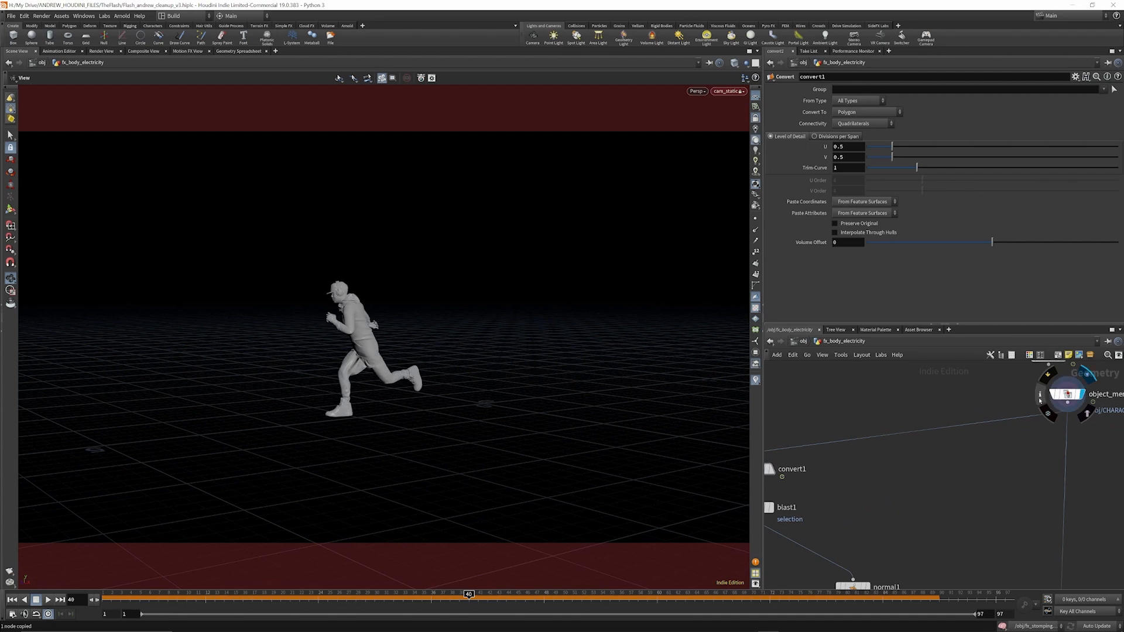
{"action": "left_click", "coordinate": [1039, 395]}
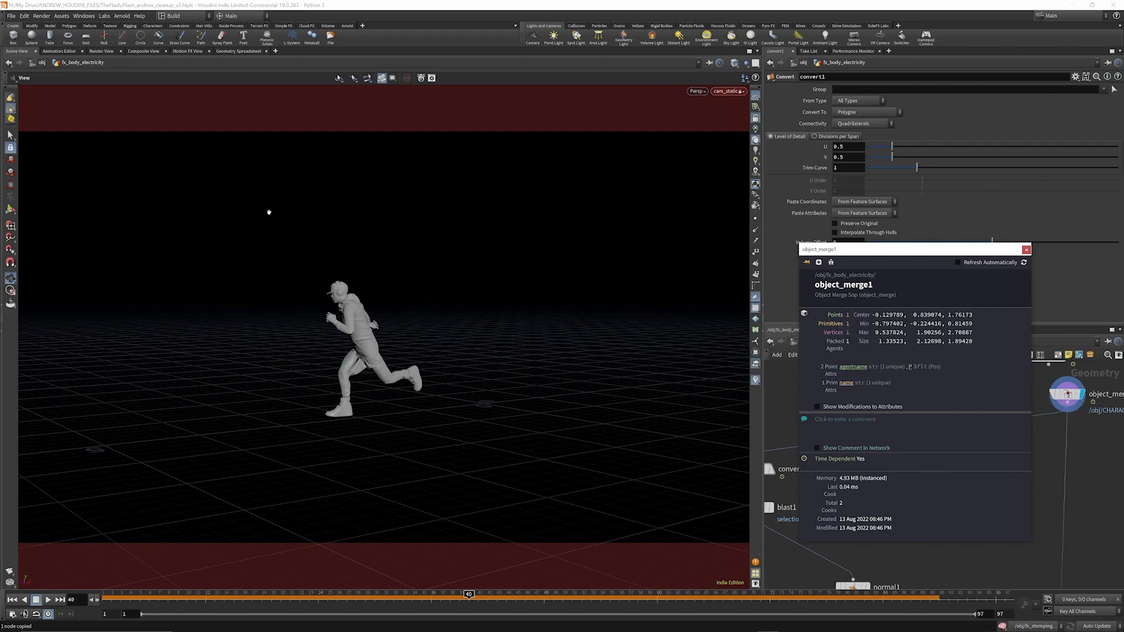
{"action": "left_click", "coordinate": [1107, 449]}
Return to convert1, display it again and select it.
{"action": "scroll", "coordinate": [1112, 448], "scroll_direction": "down", "scroll_amount": 3}
{"action": "scroll", "coordinate": [915, 471], "scroll_direction": "up", "scroll_amount": 4}
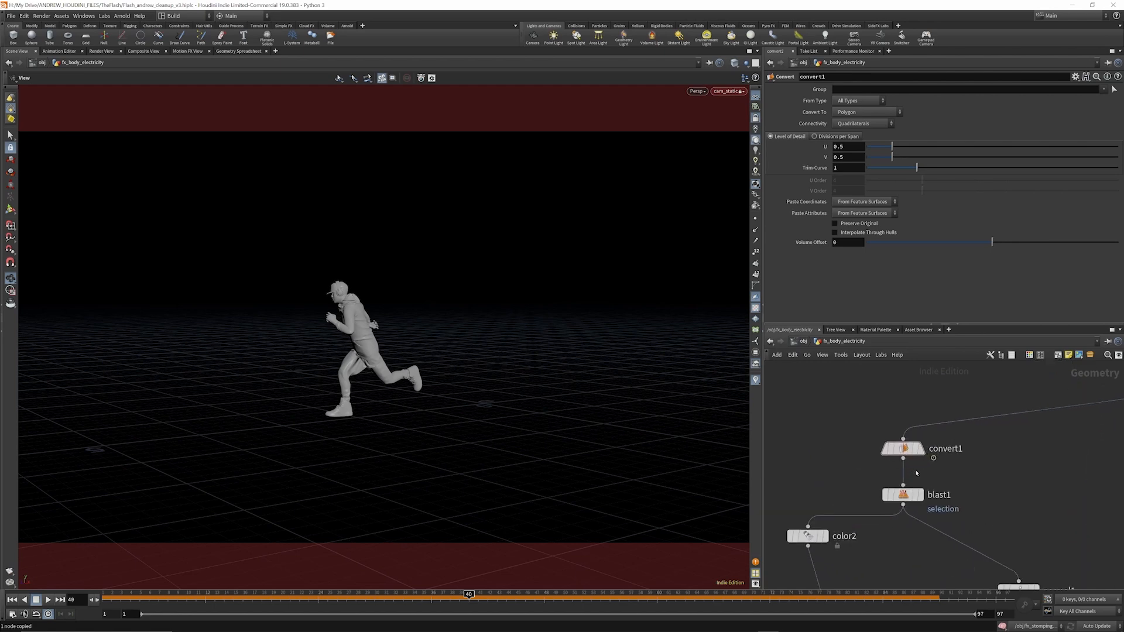
{"action": "left_click", "coordinate": [914, 439]}
{"action": "left_click", "coordinate": [891, 436]}
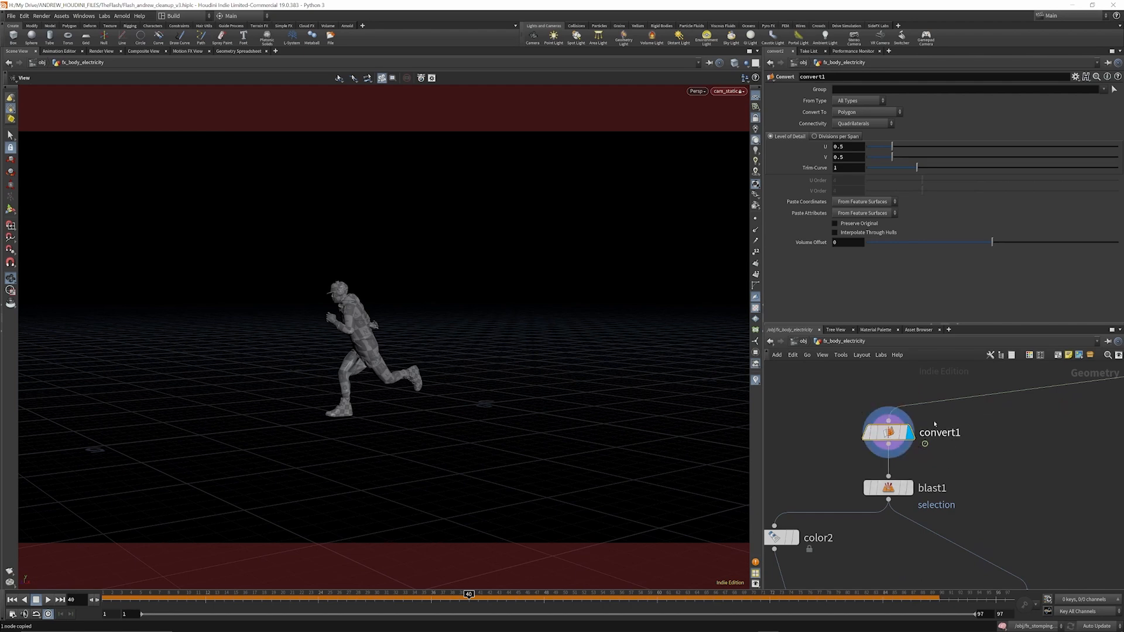
Display blast1 with its parameters and examine the remaining body geometry from the front.
{"action": "scroll", "coordinate": [918, 479], "scroll_direction": "down", "scroll_amount": 2}
{"action": "scroll", "coordinate": [918, 478], "scroll_direction": "up", "scroll_amount": 2}
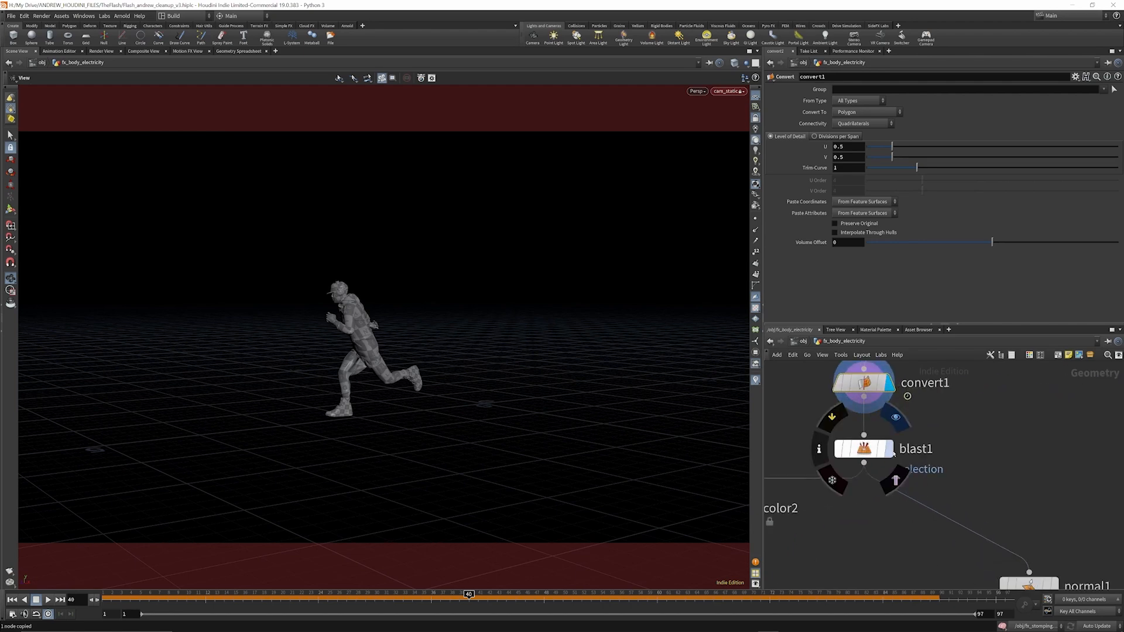
{"action": "left_click", "coordinate": [887, 451]}
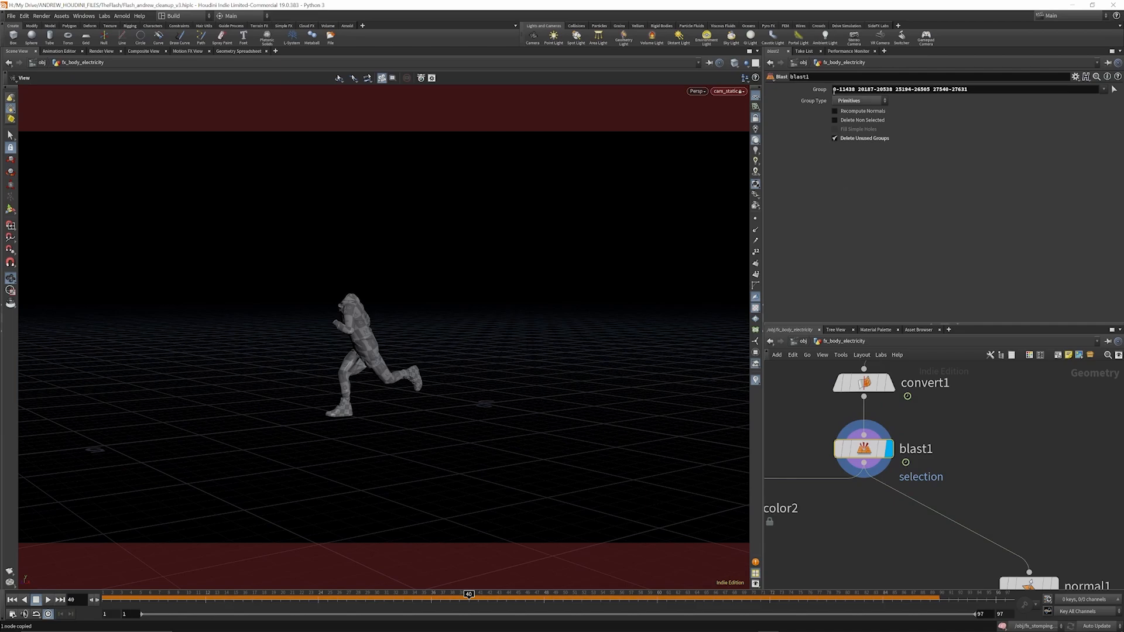
{"action": "left_click_drag", "start_coordinate": [376, 288], "coordinate": [445, 316]}
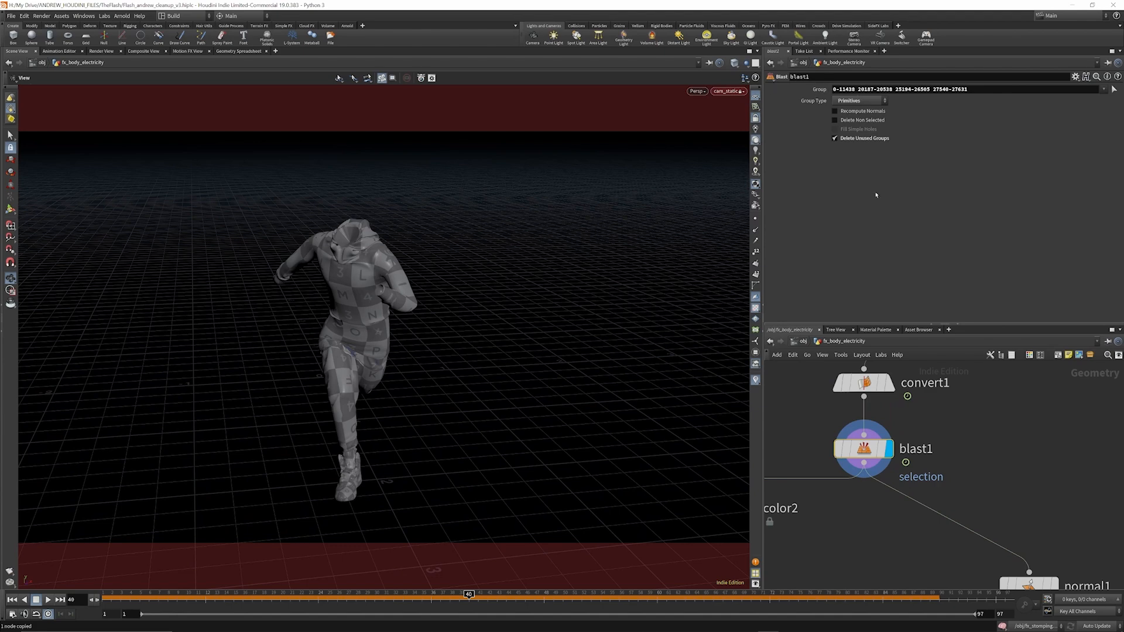
Display convert1, select the character's head and cap primitives and delete them with a Blast.
{"action": "left_click", "coordinate": [889, 383]}
{"action": "left_click", "coordinate": [864, 384]}
{"action": "left_click", "coordinate": [11, 135]}
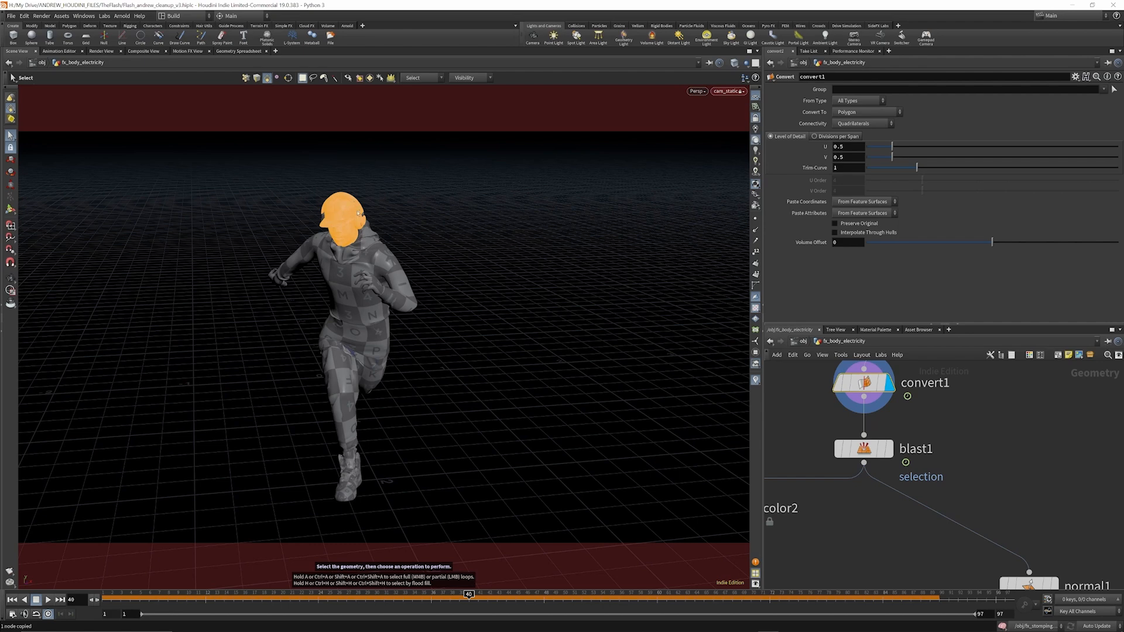
{"action": "key", "text": "Delete"}
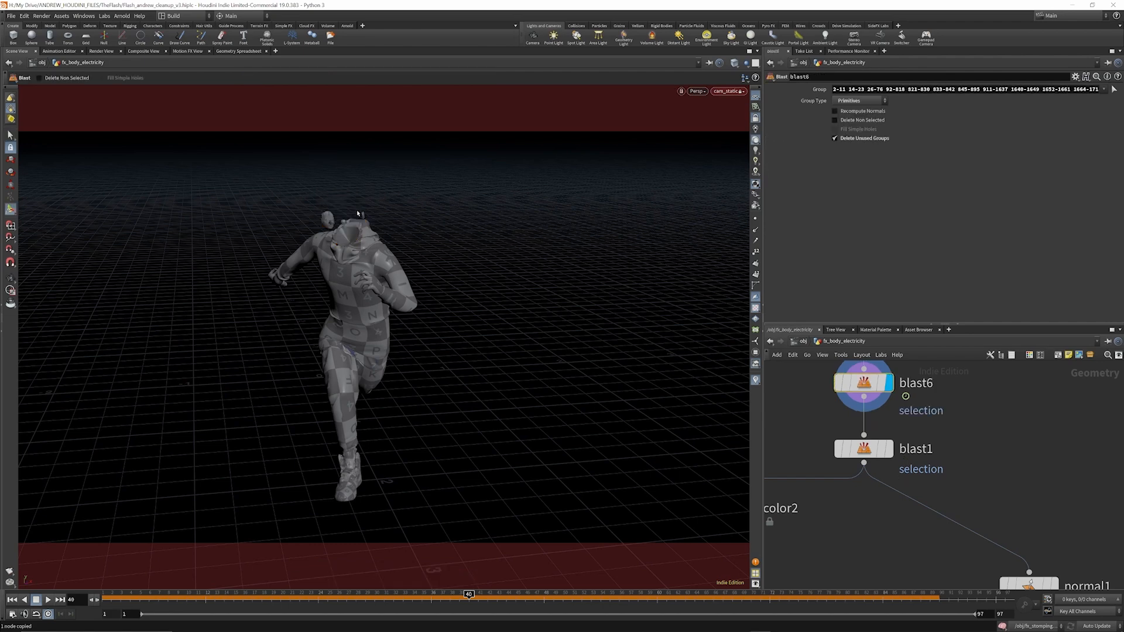
{"action": "scroll", "coordinate": [857, 411], "scroll_direction": "down", "scroll_amount": 3}
{"action": "scroll", "coordinate": [857, 411], "scroll_direction": "up", "scroll_amount": 3}
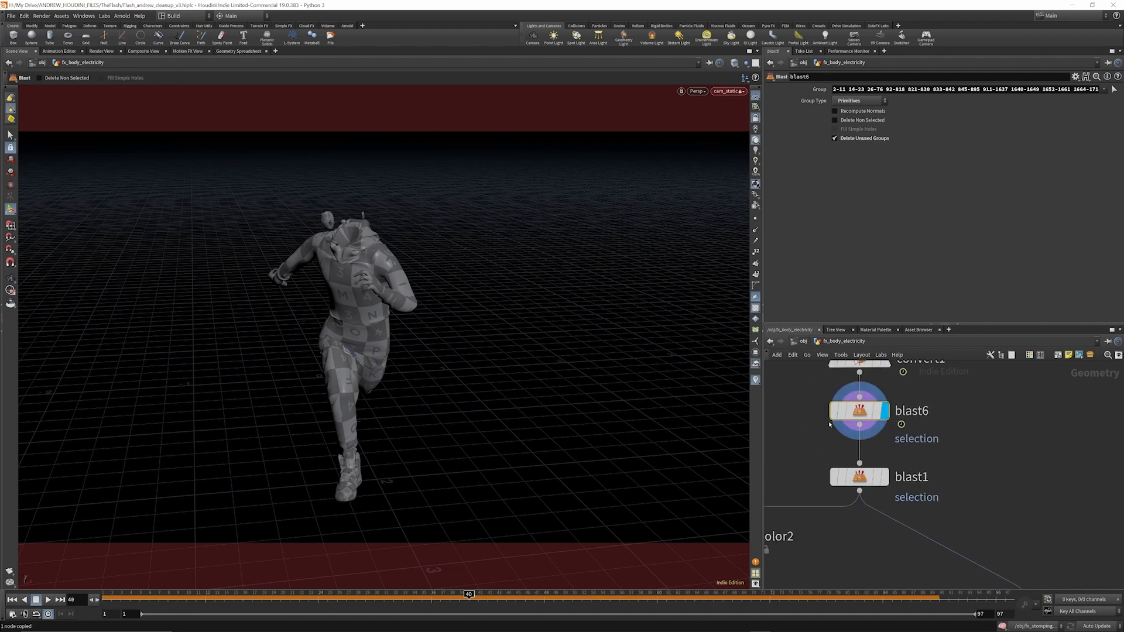
Delete the extra Blast node above blast1 and display blast1.
{"action": "key", "text": "Delete"}
{"action": "left_click", "coordinate": [884, 477]}
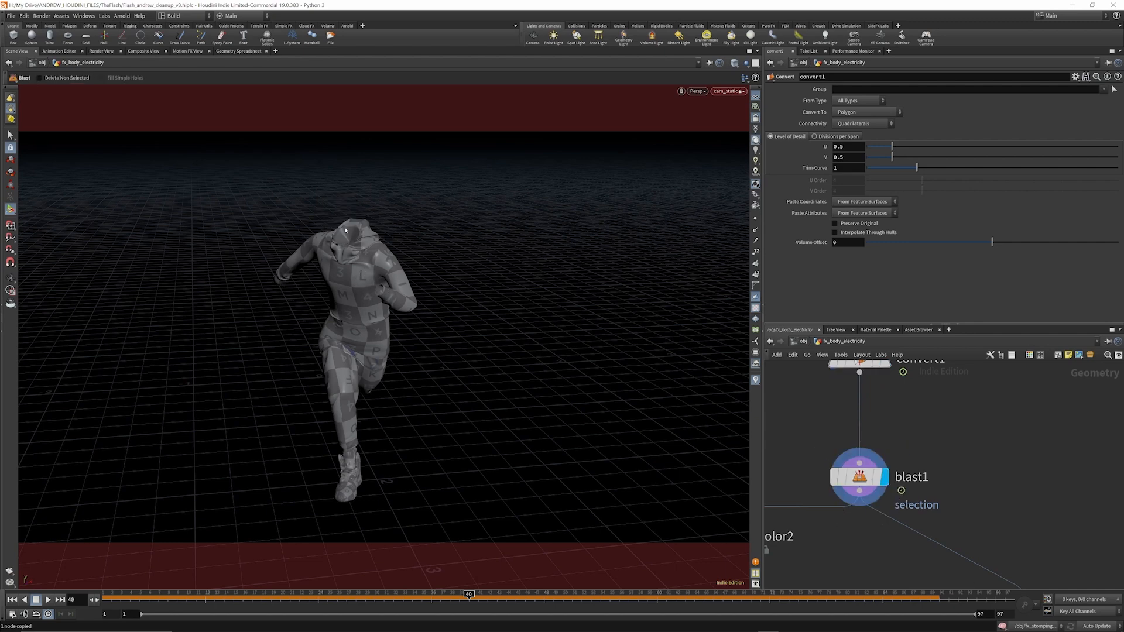
Display color2 and normal1 in turn and show the parameters of normal1.
{"action": "scroll", "coordinate": [929, 430], "scroll_direction": "down", "scroll_amount": 5}
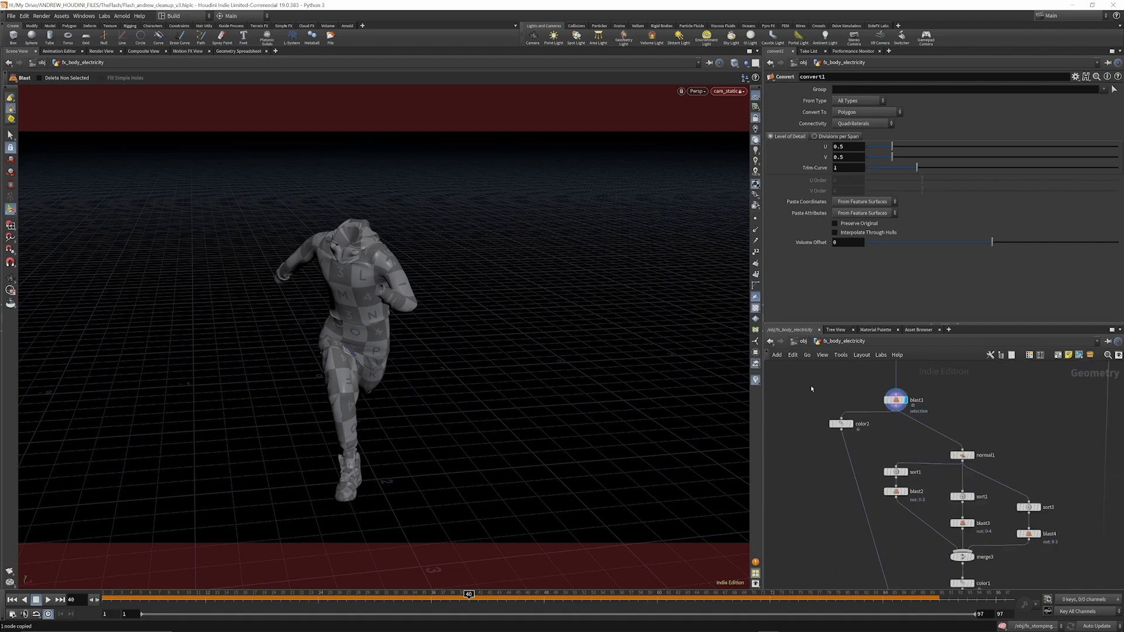
{"action": "left_click", "coordinate": [852, 426]}
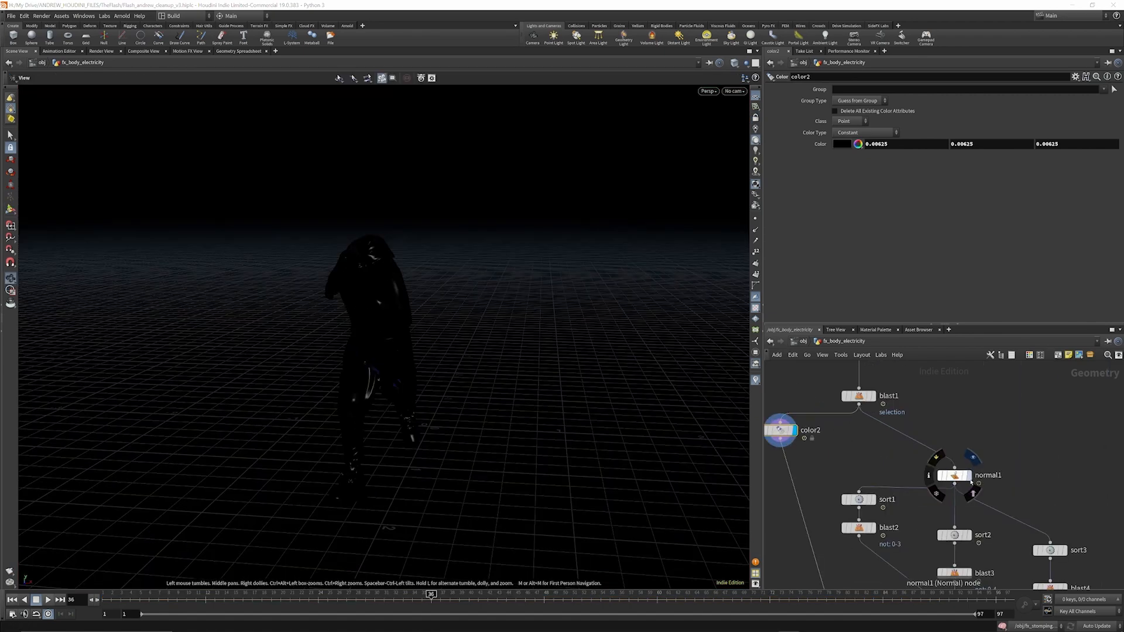
{"action": "left_click", "coordinate": [966, 475]}
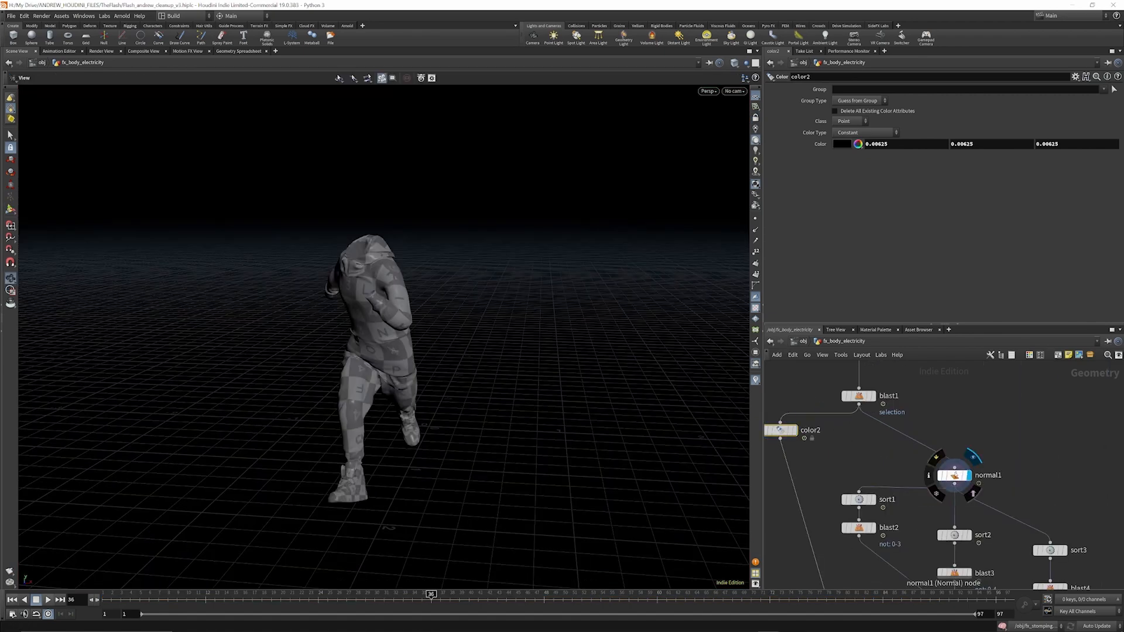
{"action": "left_click", "coordinate": [958, 477]}
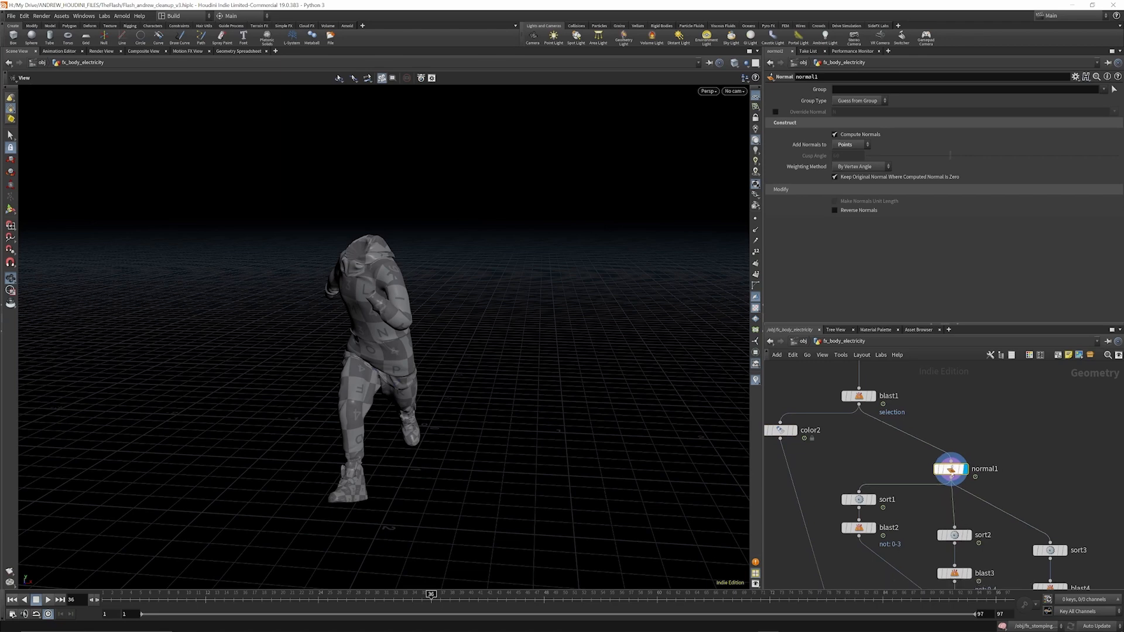
Display the sort1 node below normal1 and show its parameters.
{"action": "scroll", "coordinate": [910, 412], "scroll_direction": "down", "scroll_amount": 4}
{"action": "scroll", "coordinate": [891, 453], "scroll_direction": "up", "scroll_amount": 6}
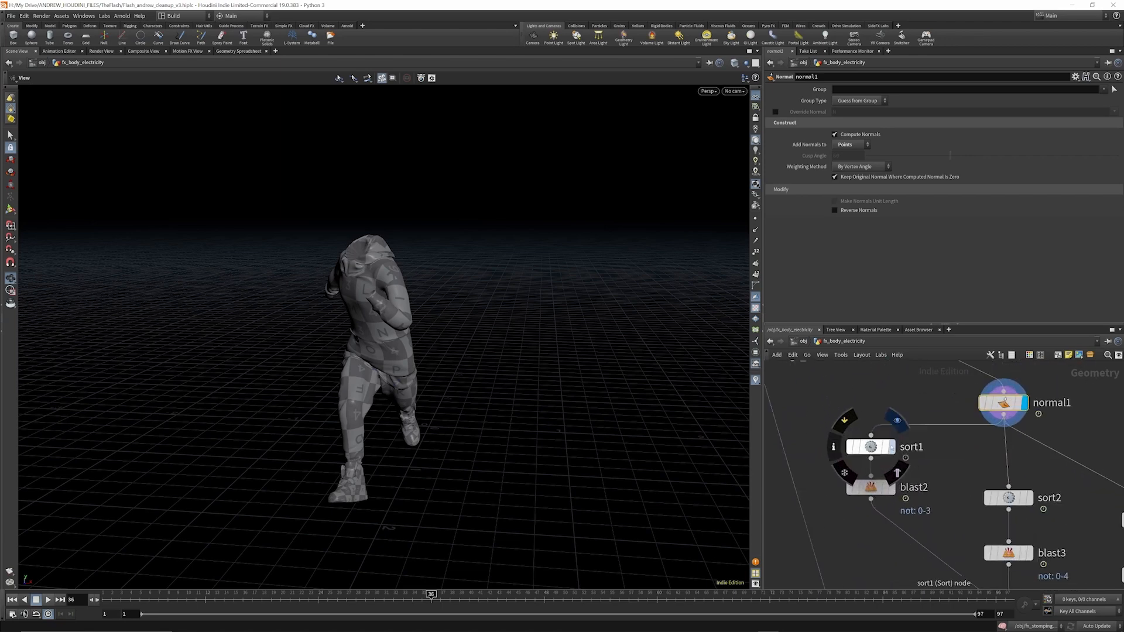
{"action": "left_click", "coordinate": [870, 447]}
{"action": "left_click", "coordinate": [891, 447]}
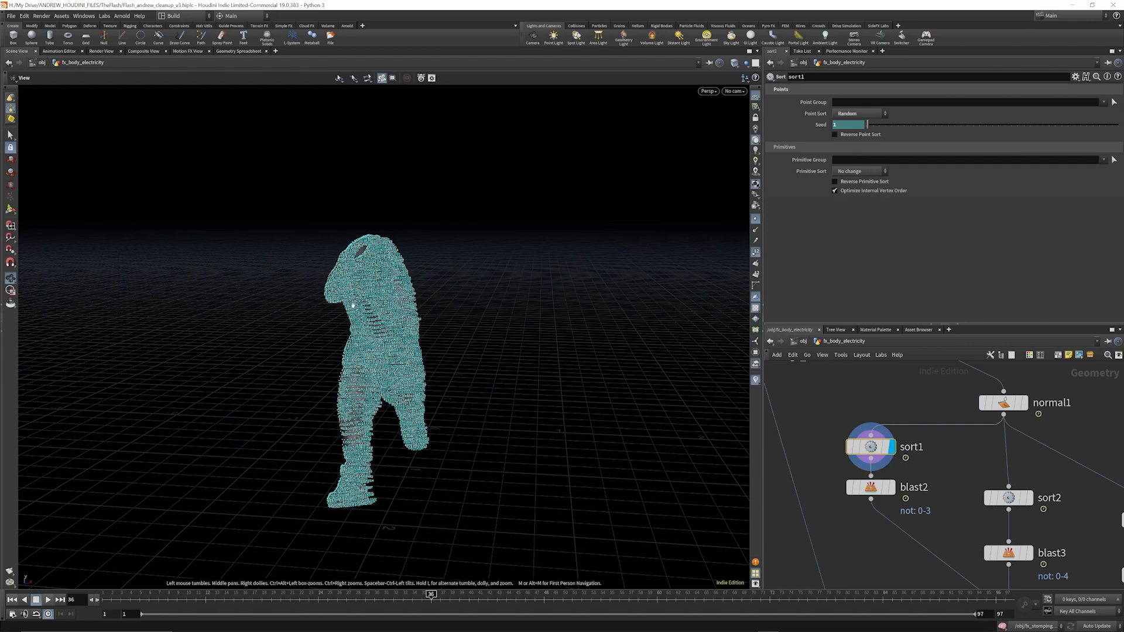
Display blast2 and show its parameters to examine the points it keeps.
{"action": "left_click", "coordinate": [892, 487]}
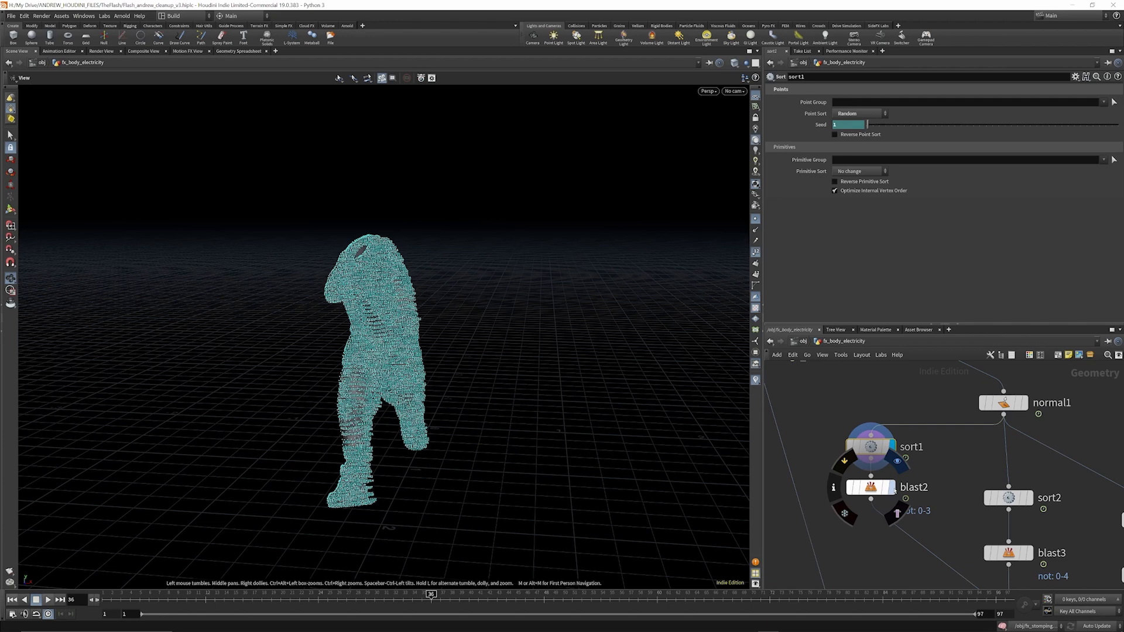
{"action": "left_click", "coordinate": [875, 489]}
{"action": "mouse_move", "coordinate": [878, 491]}
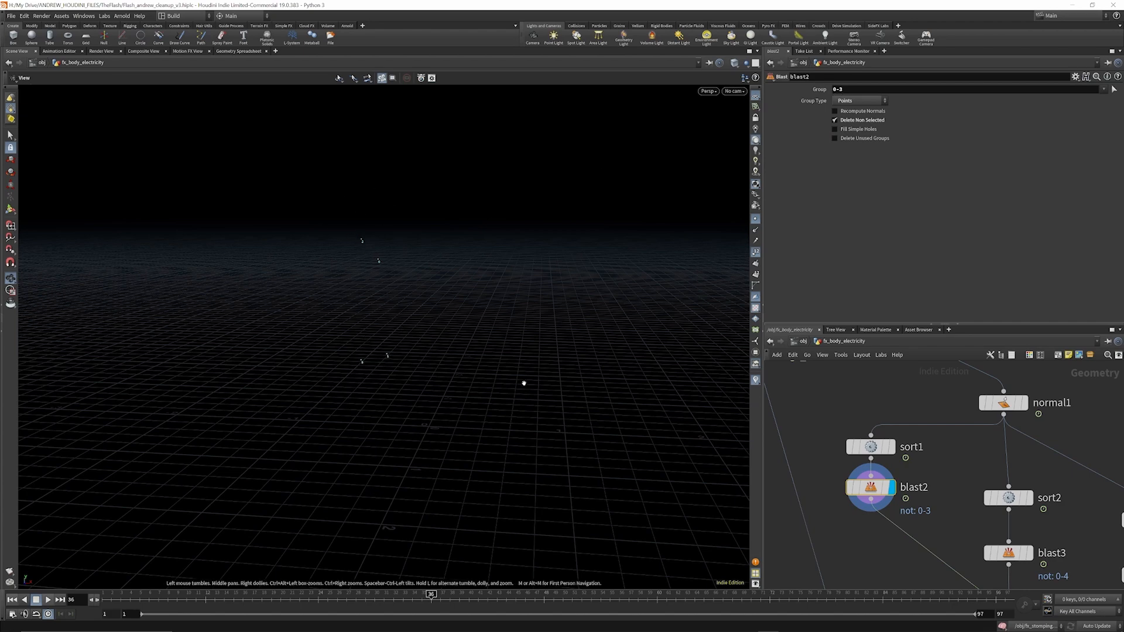
Toggle the bypass of sort1 on and off repeatedly to compare the points blast2 keeps.
{"action": "mouse_move", "coordinate": [866, 442]}
{"action": "left_click", "coordinate": [845, 421]}
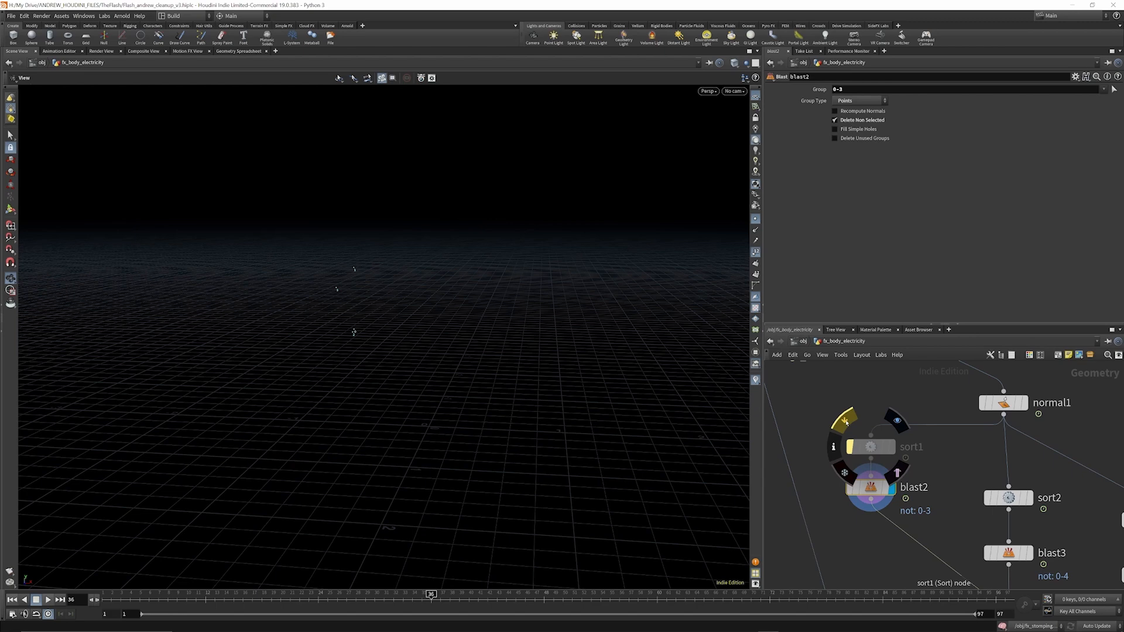
{"action": "left_click", "coordinate": [846, 421]}
{"action": "left_click", "coordinate": [845, 421]}
{"action": "left_click", "coordinate": [845, 422]}
{"action": "left_click", "coordinate": [845, 421]}
{"action": "left_click", "coordinate": [845, 421]}
{"action": "left_click", "coordinate": [845, 421]}
{"action": "left_click", "coordinate": [845, 421]}
Display blast3, show the parameters of sort2 and toggle its bypass to compare the kept points.
{"action": "scroll", "coordinate": [866, 443], "scroll_direction": "down", "scroll_amount": 2}
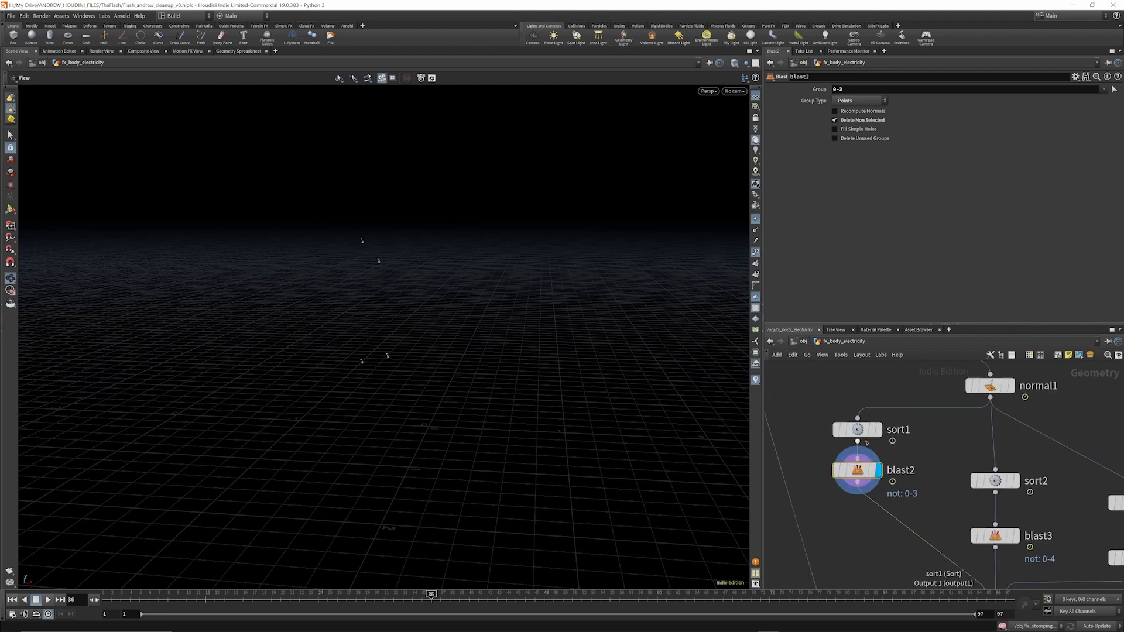
{"action": "left_click", "coordinate": [990, 489]}
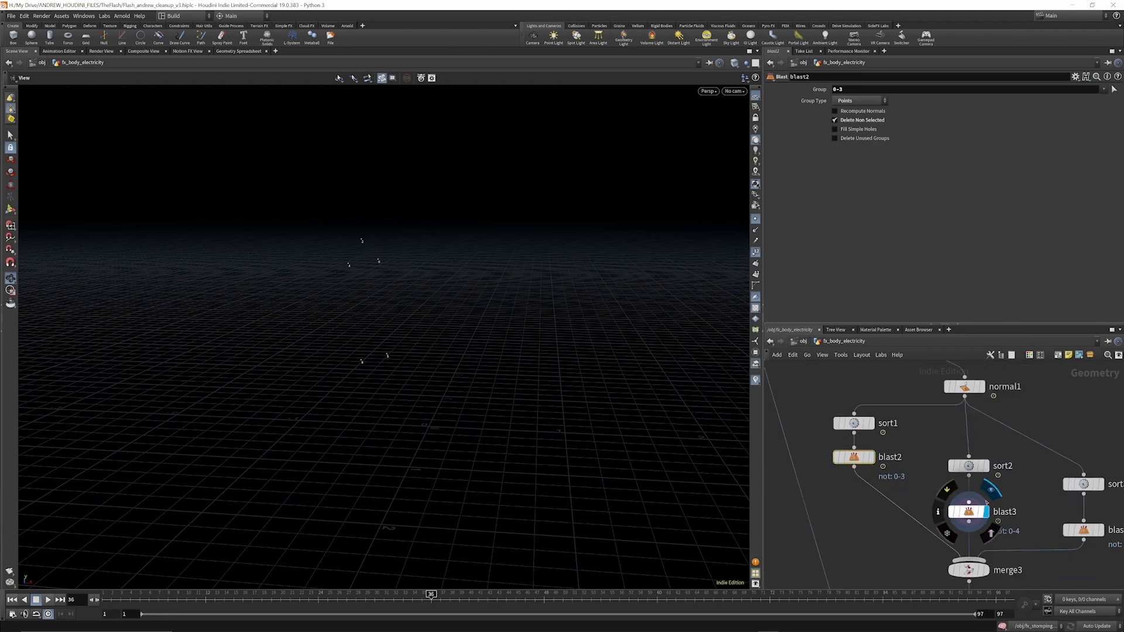
{"action": "left_click", "coordinate": [961, 464]}
{"action": "left_click", "coordinate": [949, 446]}
{"action": "left_click", "coordinate": [948, 445]}
{"action": "left_click", "coordinate": [949, 445]}
{"action": "left_click", "coordinate": [948, 446]}
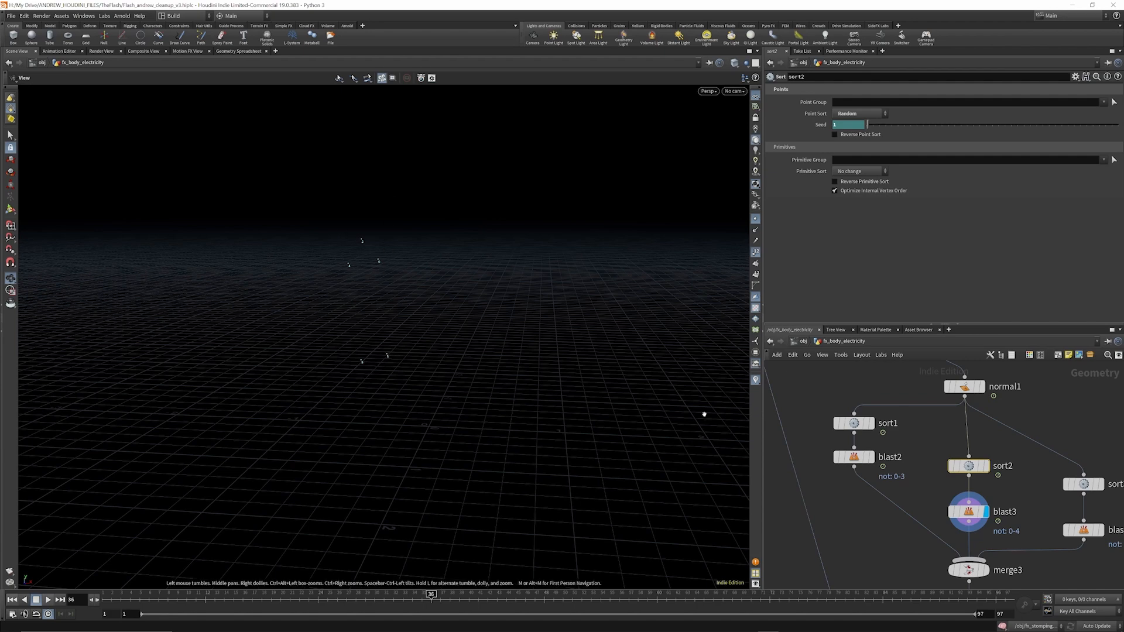
Display blast4 and toggle the bypass of sort3 on and off to compare the kept points.
{"action": "scroll", "coordinate": [893, 426], "scroll_direction": "down", "scroll_amount": 2}
{"action": "scroll", "coordinate": [1044, 502], "scroll_direction": "up", "scroll_amount": 2}
{"action": "left_click", "coordinate": [1039, 500]}
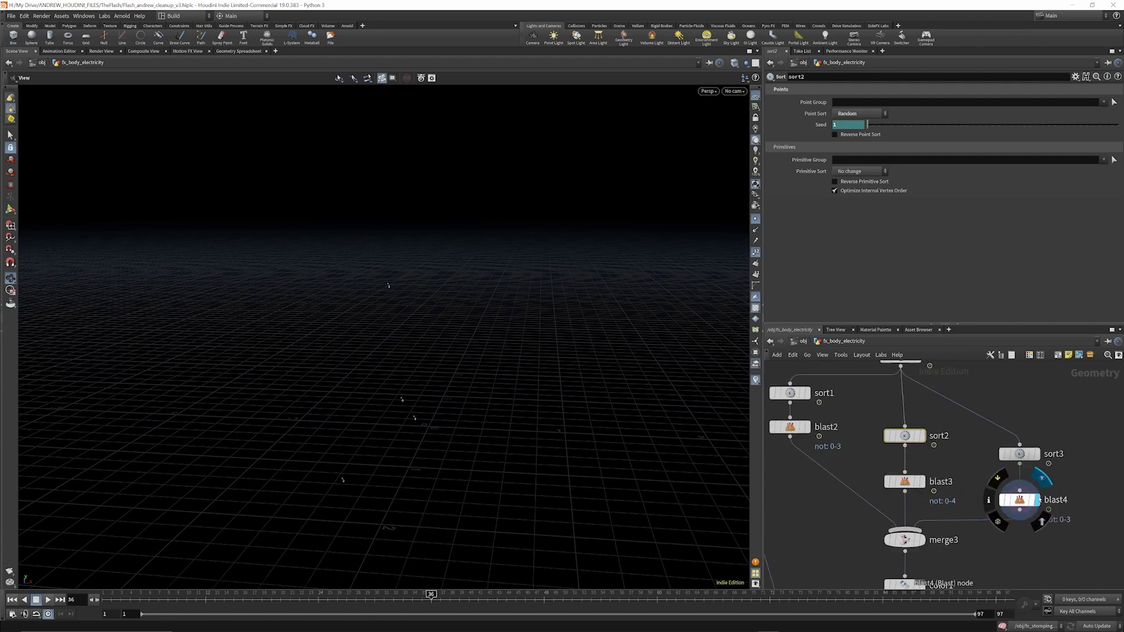
{"action": "left_click", "coordinate": [997, 434]}
{"action": "left_click", "coordinate": [997, 435]}
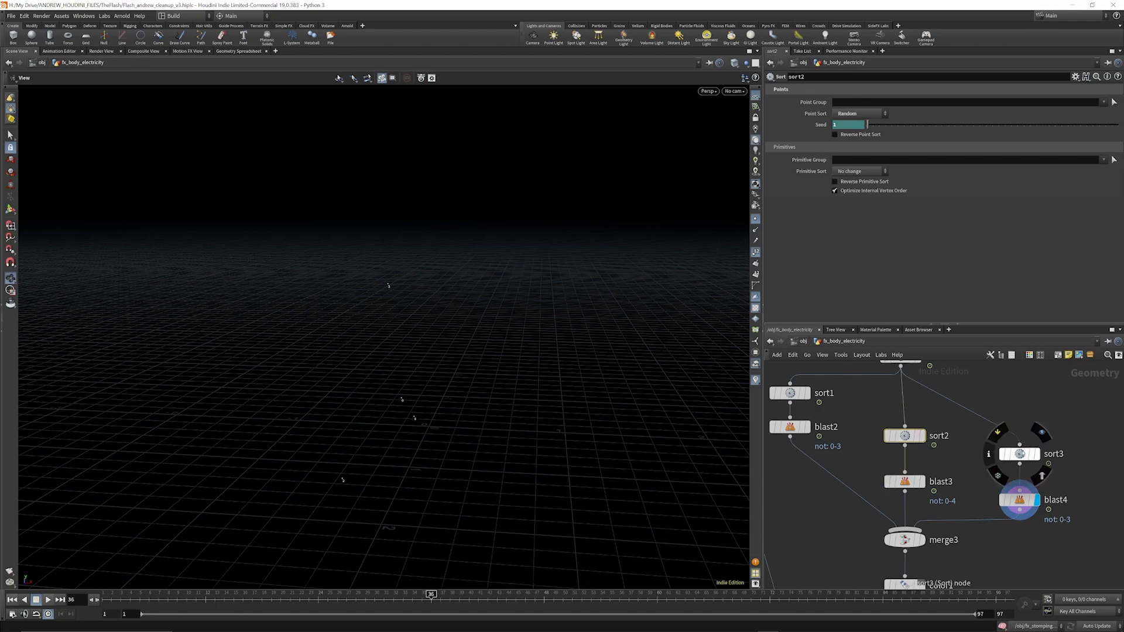
Show the parameters of sort3, sort2 and sort1 and reveal sort2's seed expression to compare the frame-based random seeds.
{"action": "left_click", "coordinate": [1020, 454]}
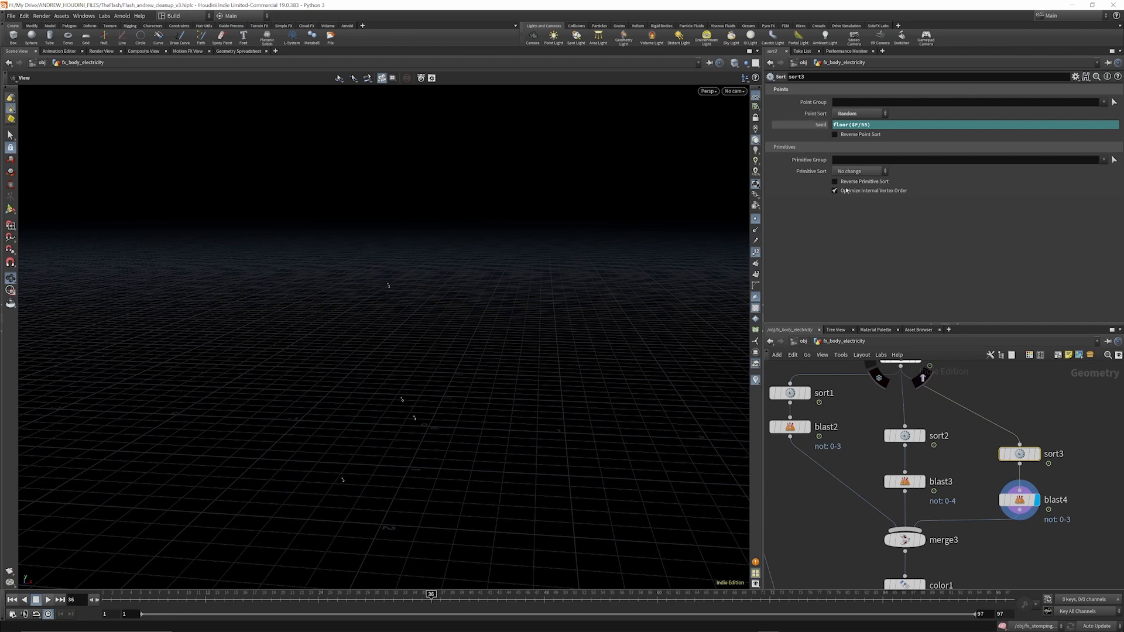
{"action": "left_click", "coordinate": [904, 437]}
{"action": "left_click", "coordinate": [807, 398]}
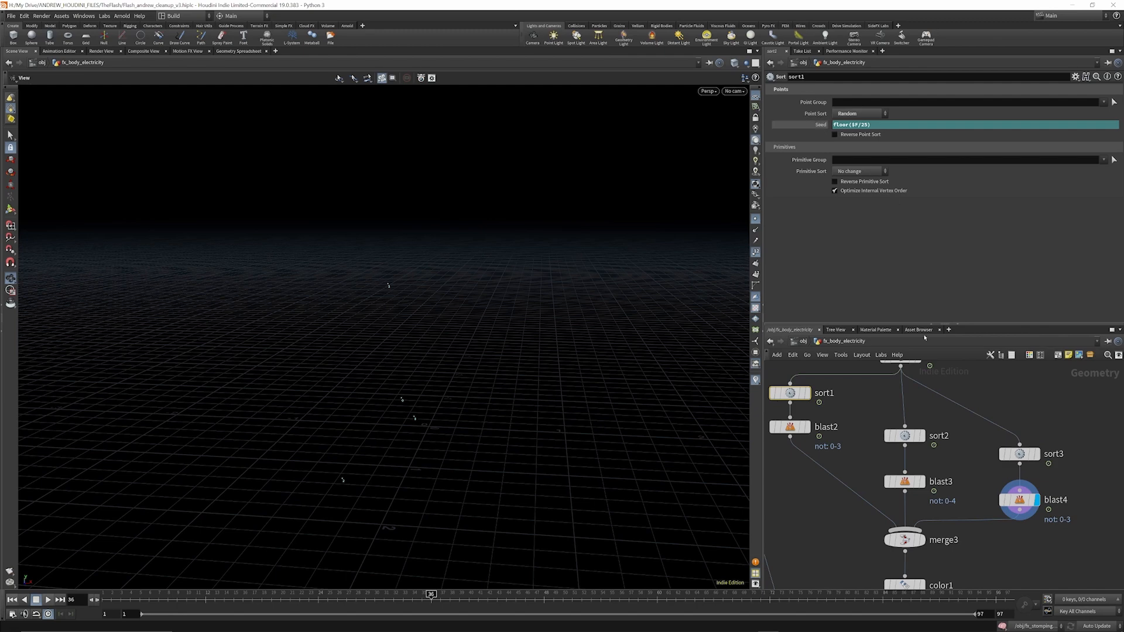
{"action": "left_click", "coordinate": [904, 436]}
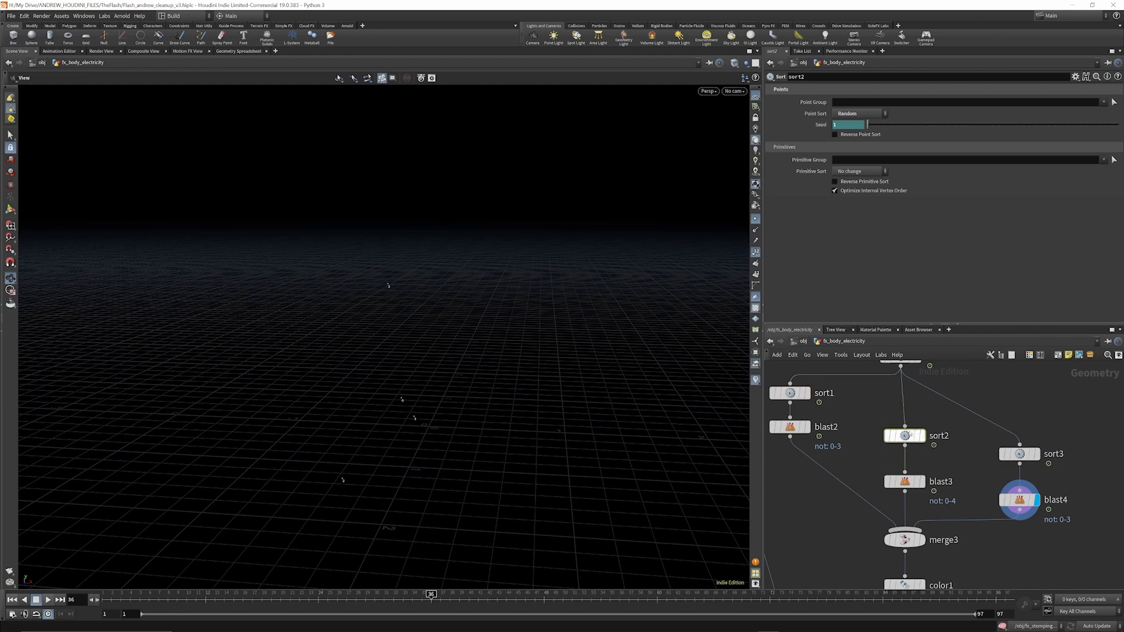
{"action": "left_click", "coordinate": [821, 125]}
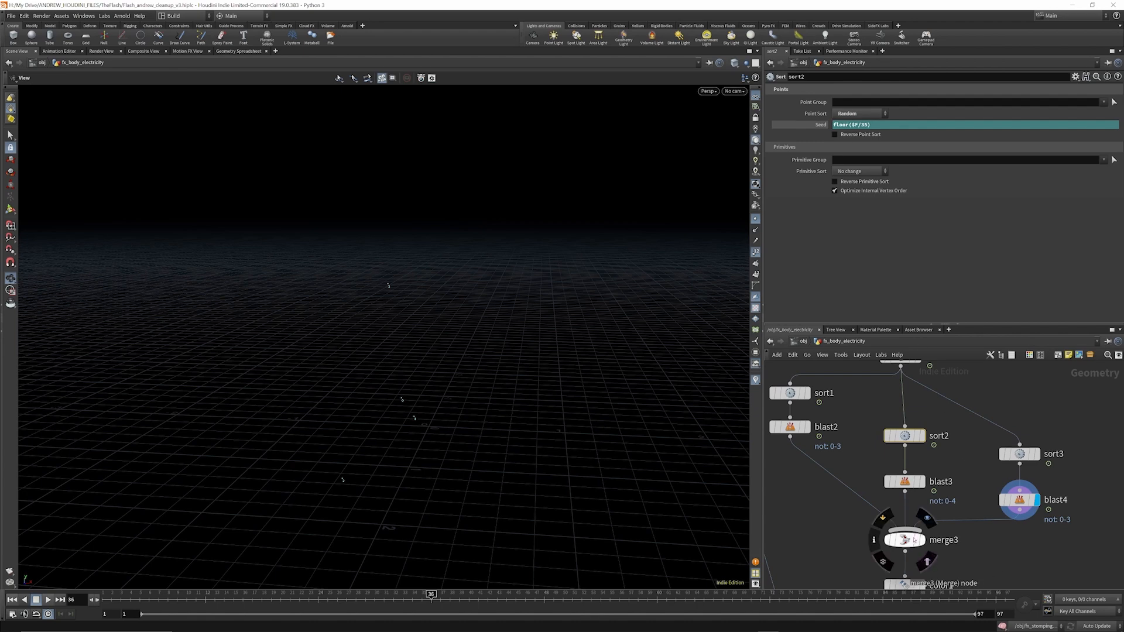
Display merge3, followed by color1 with its parameters, to examine the merged points and their assigned color.
{"action": "left_click", "coordinate": [922, 539]}
{"action": "scroll", "coordinate": [936, 431], "scroll_direction": "down", "scroll_amount": 4}
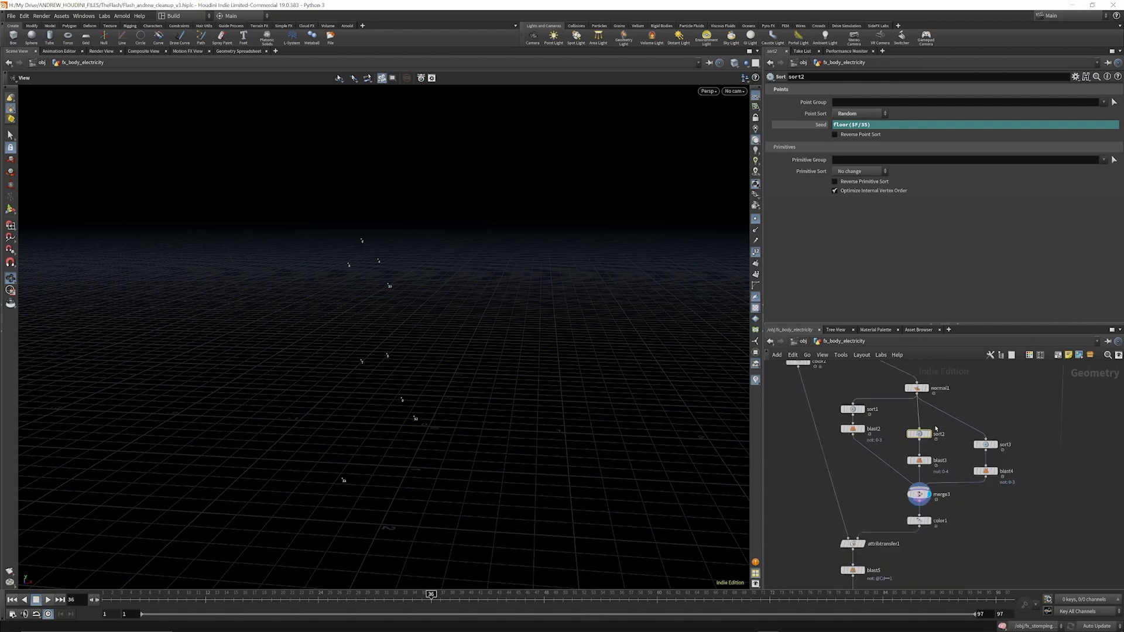
{"action": "scroll", "coordinate": [927, 495], "scroll_direction": "up", "scroll_amount": 4}
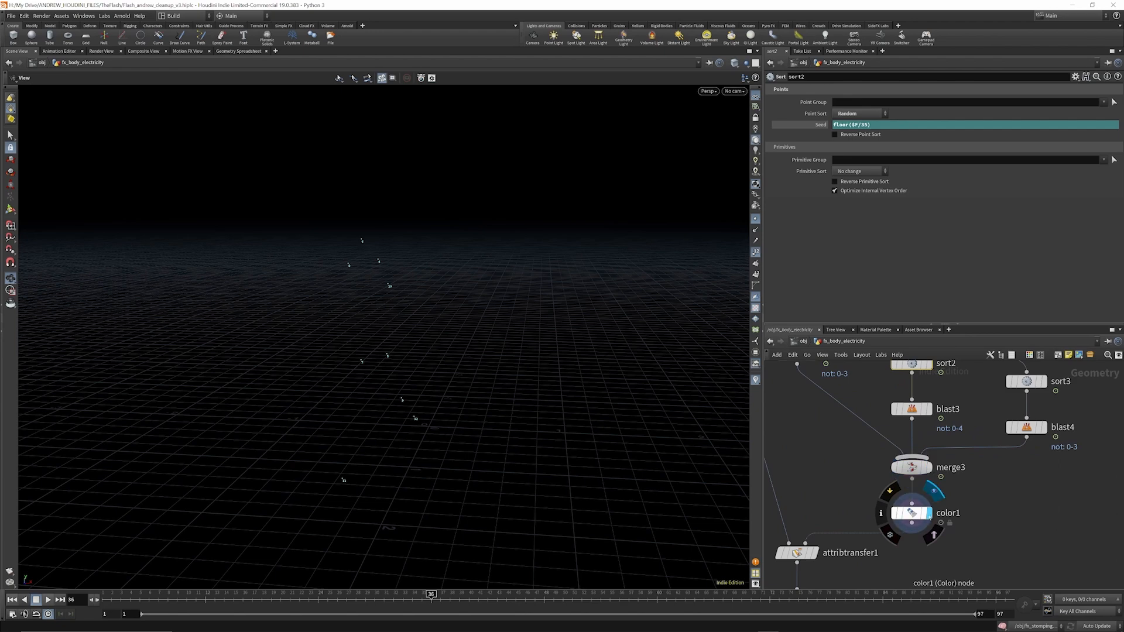
{"action": "left_click", "coordinate": [930, 514]}
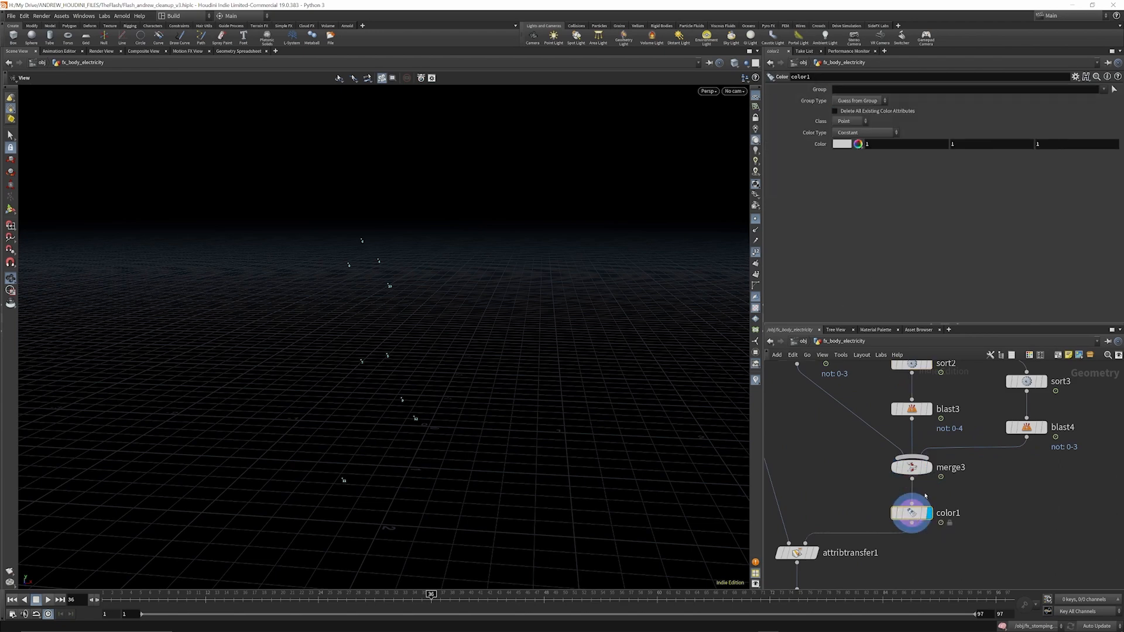
{"action": "scroll", "coordinate": [910, 496], "scroll_direction": "down", "scroll_amount": 4}
{"action": "scroll", "coordinate": [878, 521], "scroll_direction": "up", "scroll_amount": 5}
{"action": "scroll", "coordinate": [871, 533], "scroll_direction": "down", "scroll_amount": 1}
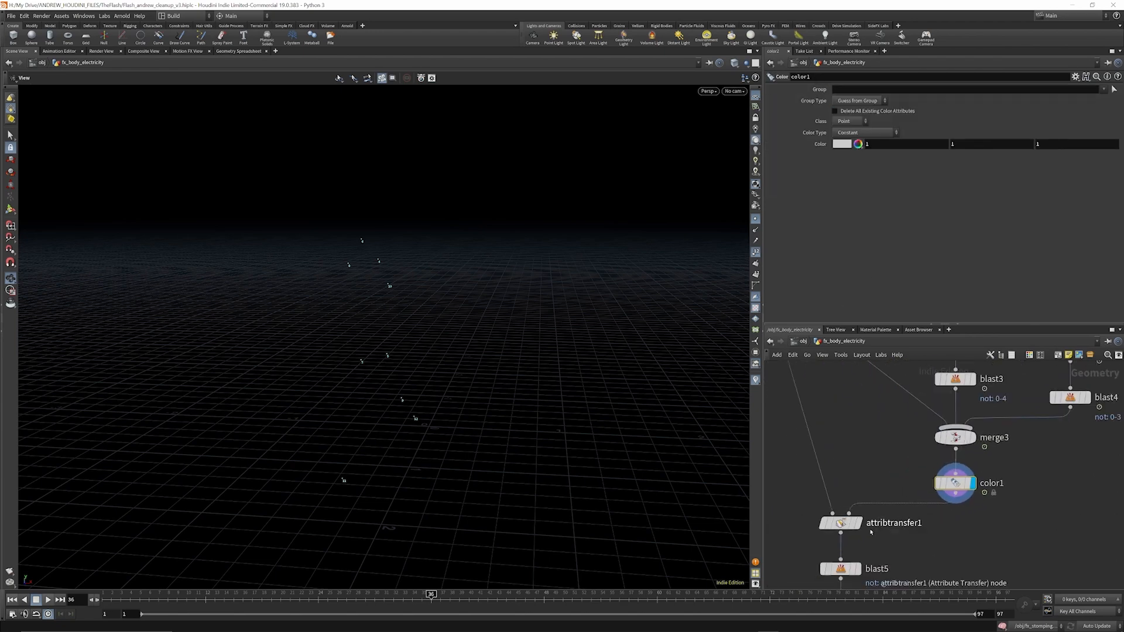
Display attribtransfer1 and turn off the point numbers to examine the color transferred onto the body from several angles.
{"action": "scroll", "coordinate": [871, 532], "scroll_direction": "up", "scroll_amount": 2}
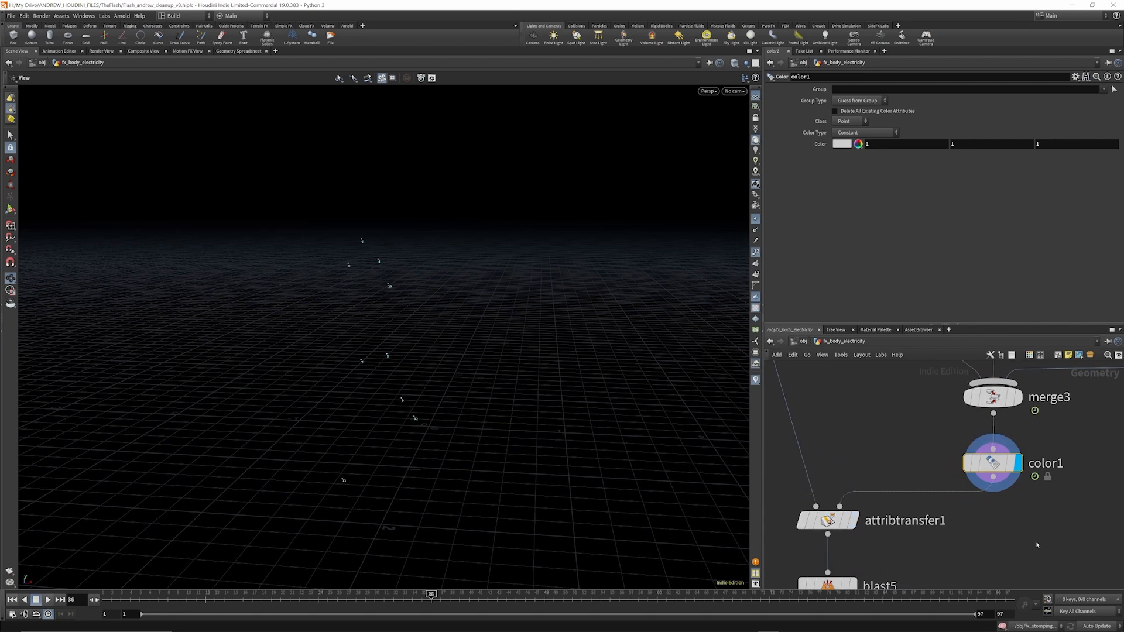
{"action": "scroll", "coordinate": [1037, 544], "scroll_direction": "down", "scroll_amount": 3}
{"action": "mouse_move", "coordinate": [911, 381]}
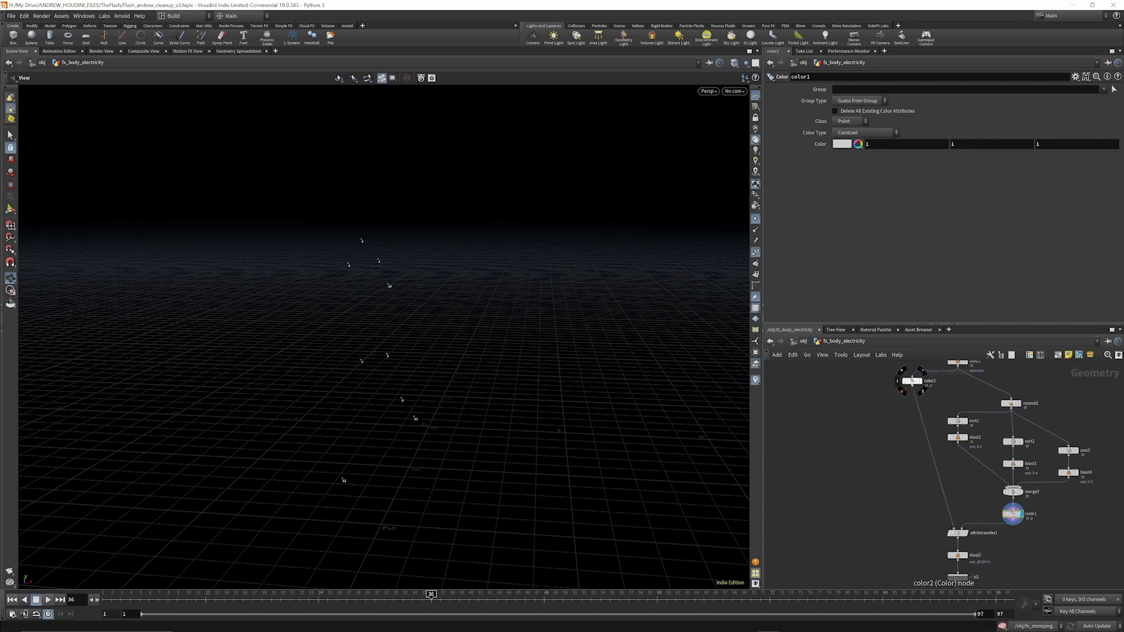
{"action": "scroll", "coordinate": [954, 515], "scroll_direction": "down", "scroll_amount": 2}
{"action": "scroll", "coordinate": [956, 517], "scroll_direction": "up", "scroll_amount": 4}
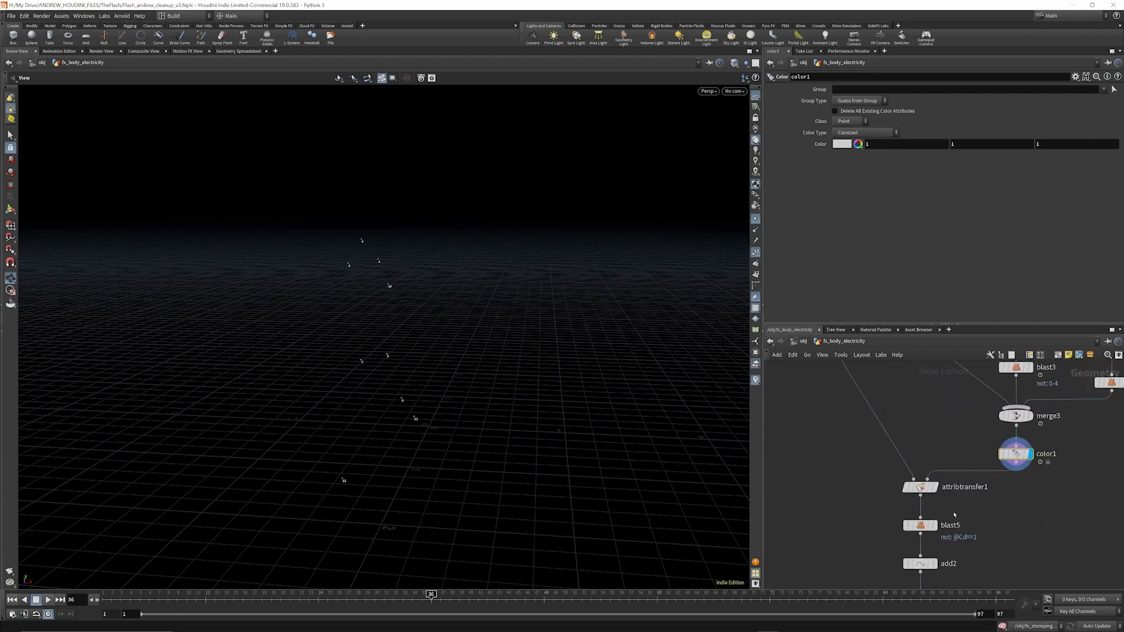
{"action": "scroll", "coordinate": [956, 516], "scroll_direction": "up", "scroll_amount": 1}
{"action": "left_click", "coordinate": [930, 482]}
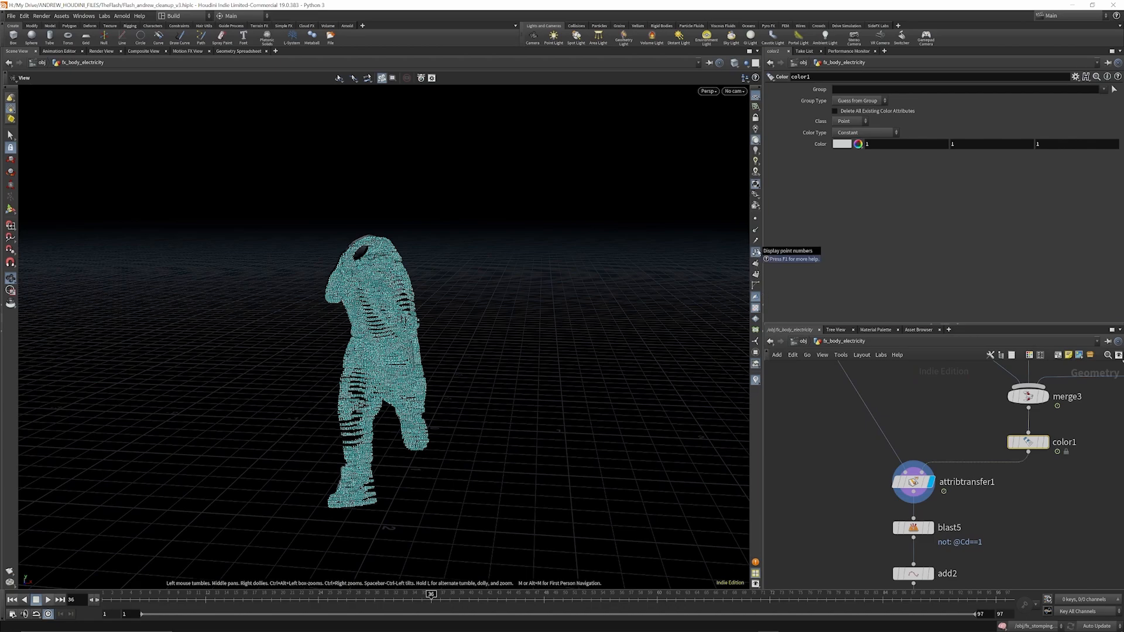
{"action": "left_click", "coordinate": [757, 253]}
{"action": "left_click_drag", "start_coordinate": [393, 271], "coordinate": [432, 309]}
{"action": "left_click_drag", "start_coordinate": [244, 288], "coordinate": [237, 285]}
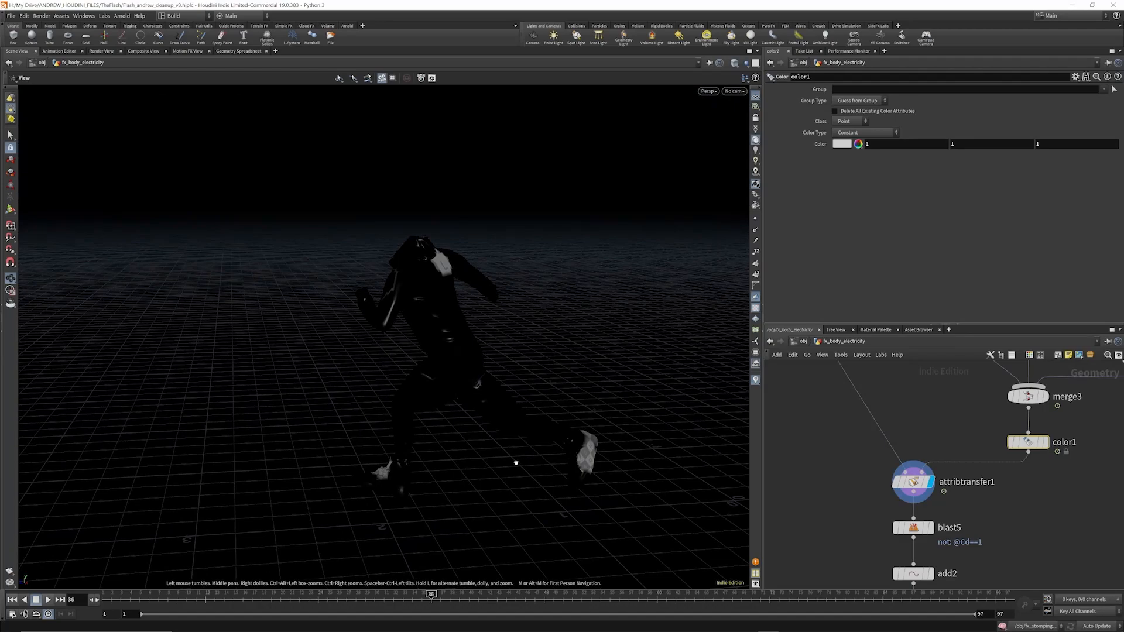
{"action": "left_click_drag", "start_coordinate": [453, 301], "coordinate": [541, 294]}
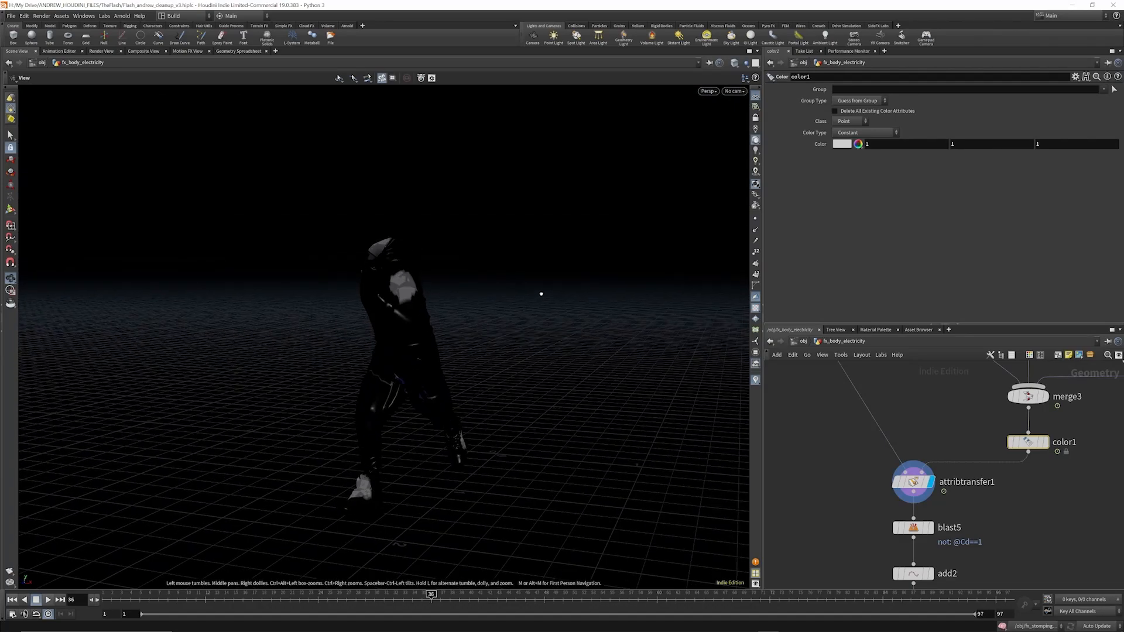
{"action": "left_click_drag", "start_coordinate": [423, 305], "coordinate": [644, 381]}
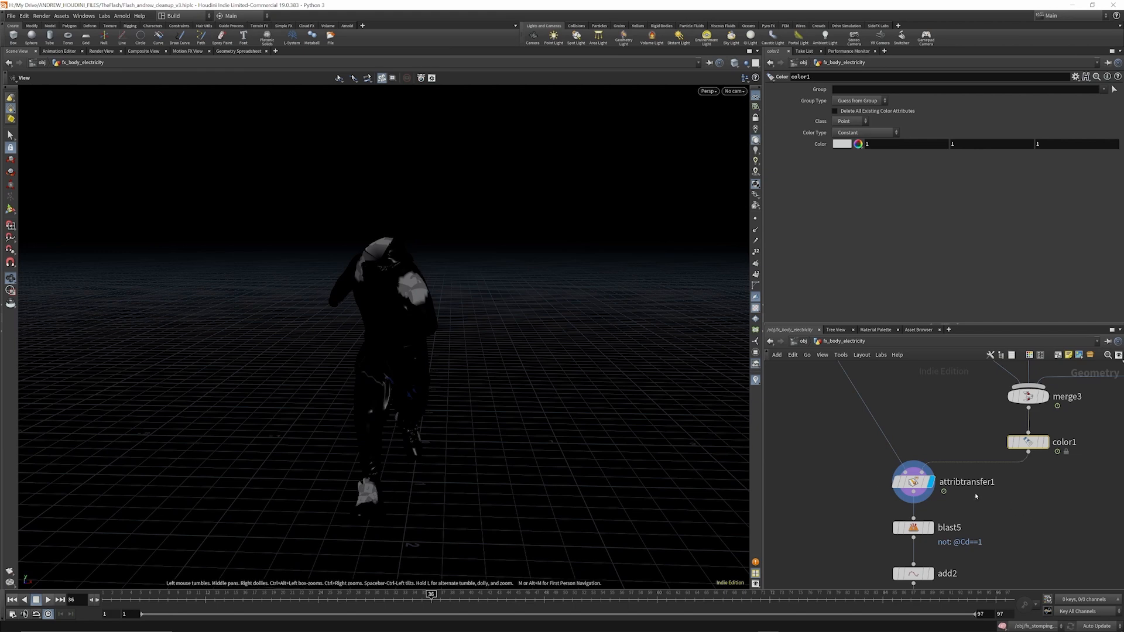
Set the distance threshold of attribtransfer1 to 0.1.
{"action": "scroll", "coordinate": [977, 496], "scroll_direction": "down", "scroll_amount": 2}
{"action": "left_click", "coordinate": [932, 485]}
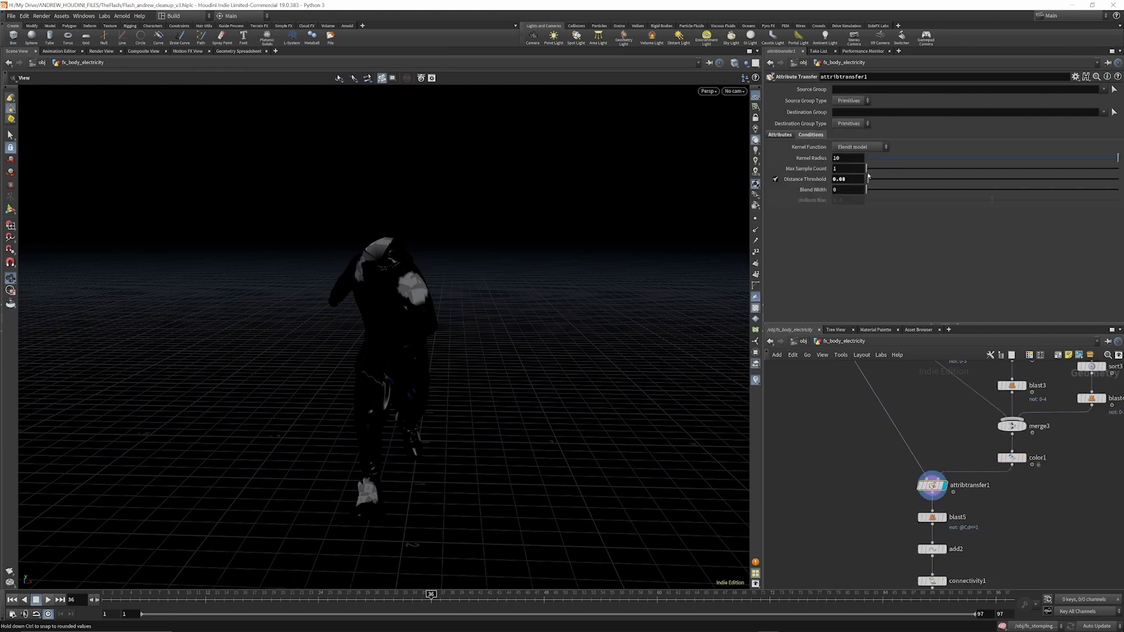
{"action": "mouse_move", "coordinate": [868, 181]}
{"action": "left_mouse_down"}
{"action": "mouse_move", "coordinate": [903, 180]}
{"action": "mouse_move", "coordinate": [869, 189]}
{"action": "left_mouse_up"}
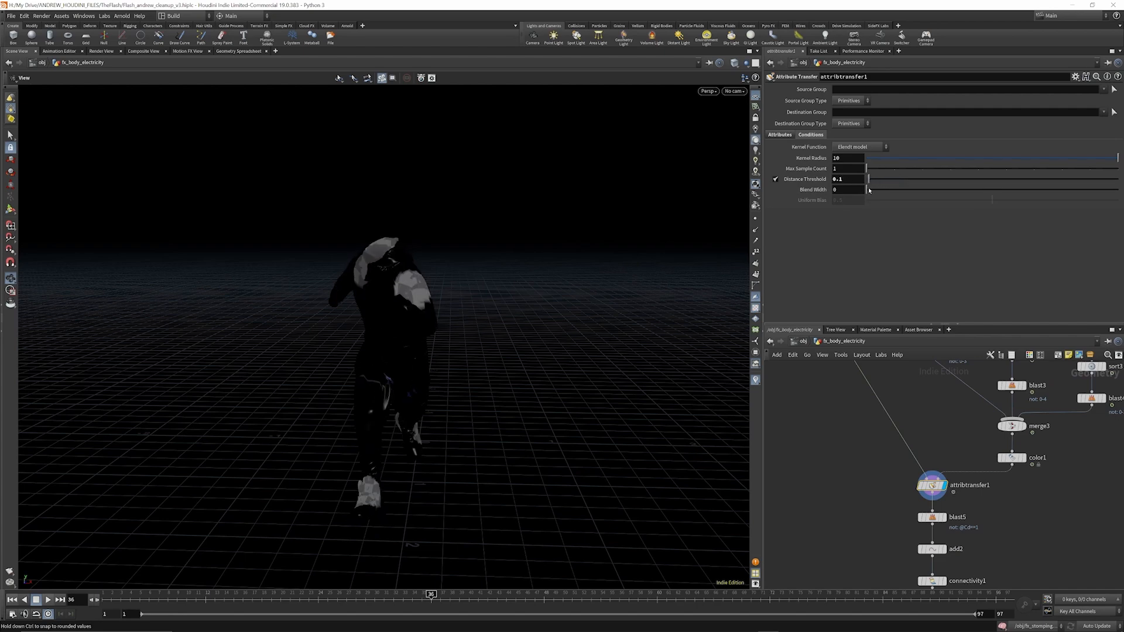
Display blast5 with its parameters and toggle Delete Non Selected off and on to compare the geometry it keeps.
{"action": "scroll", "coordinate": [913, 410], "scroll_direction": "down", "scroll_amount": 4}
{"action": "scroll", "coordinate": [930, 492], "scroll_direction": "up", "scroll_amount": 6}
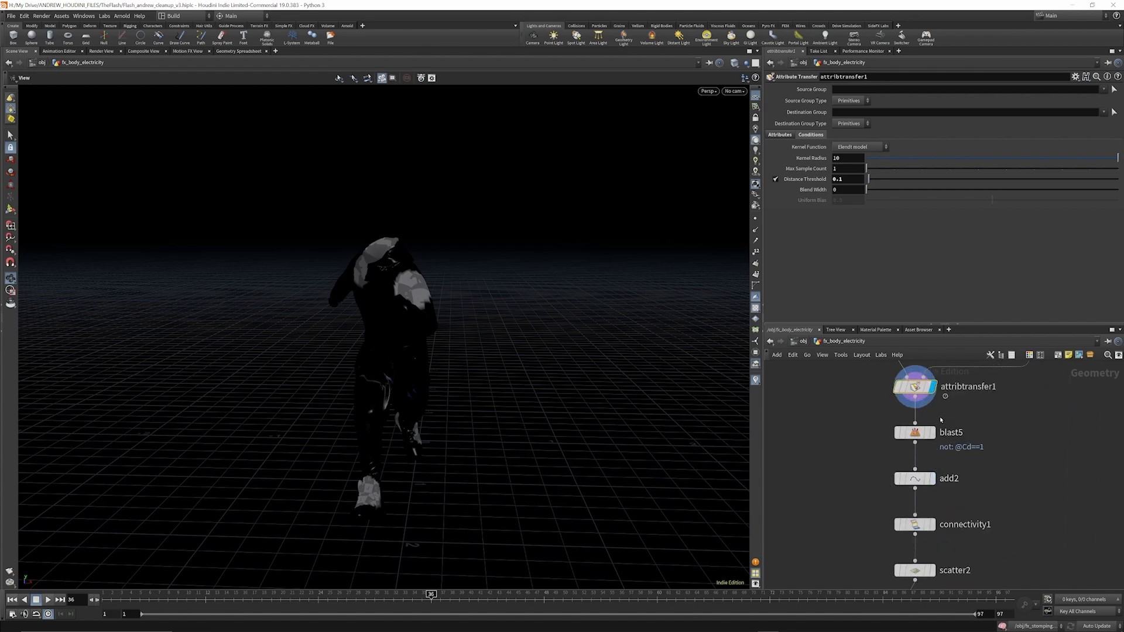
{"action": "left_click", "coordinate": [914, 433]}
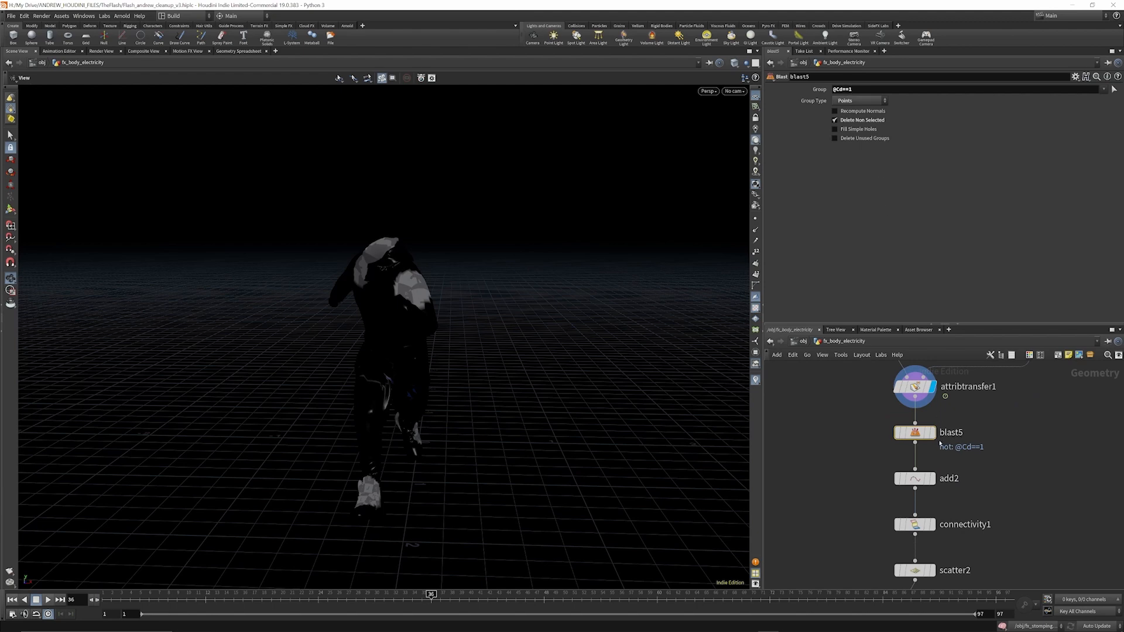
{"action": "left_click", "coordinate": [933, 432]}
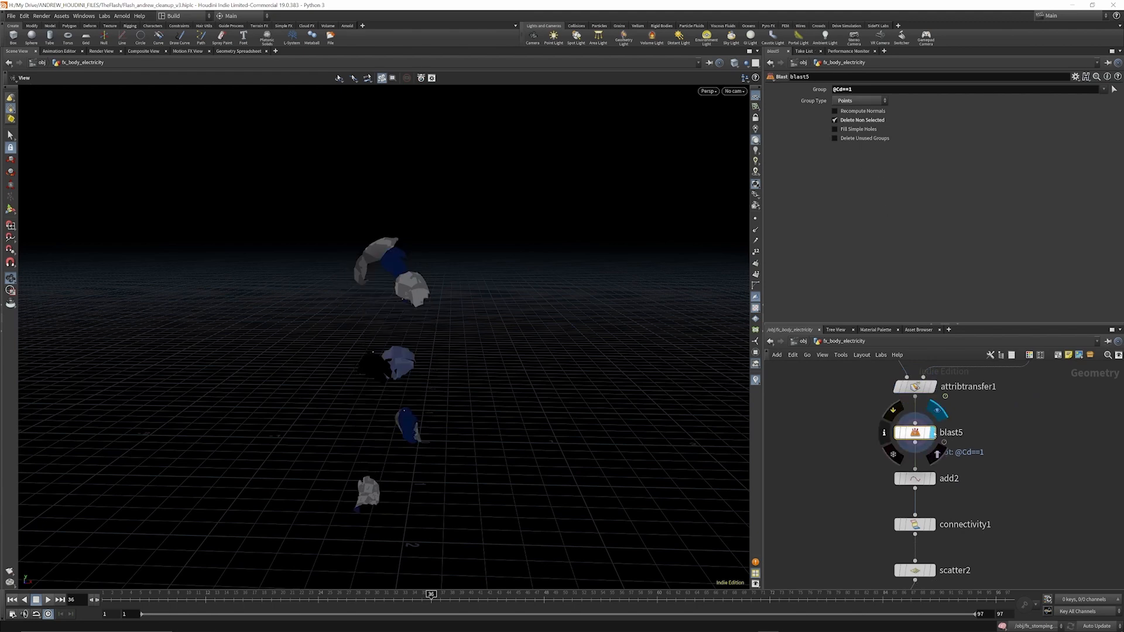
{"action": "left_click", "coordinate": [836, 120]}
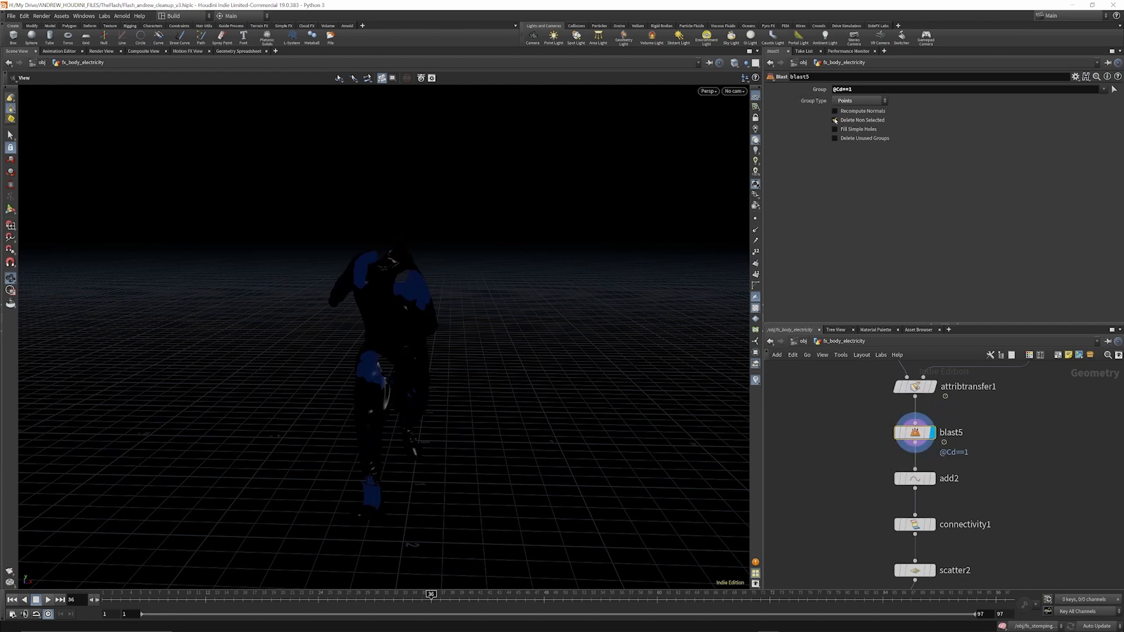
{"action": "left_click", "coordinate": [835, 120]}
Show the parameters of add2 and switch the display between add2 and blast5 to compare the body patches up close.
{"action": "scroll", "coordinate": [869, 374], "scroll_direction": "down", "scroll_amount": 2}
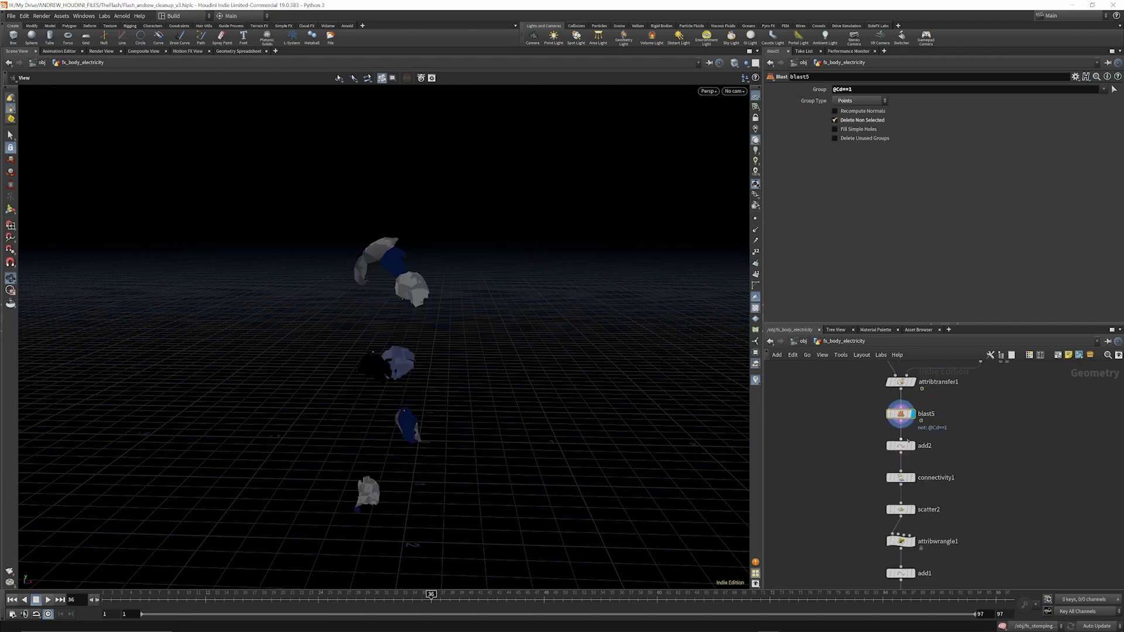
{"action": "scroll", "coordinate": [906, 447], "scroll_direction": "up", "scroll_amount": 2}
{"action": "mouse_move", "coordinate": [905, 450]}
{"action": "left_click", "coordinate": [920, 426]}
{"action": "left_click", "coordinate": [905, 449]}
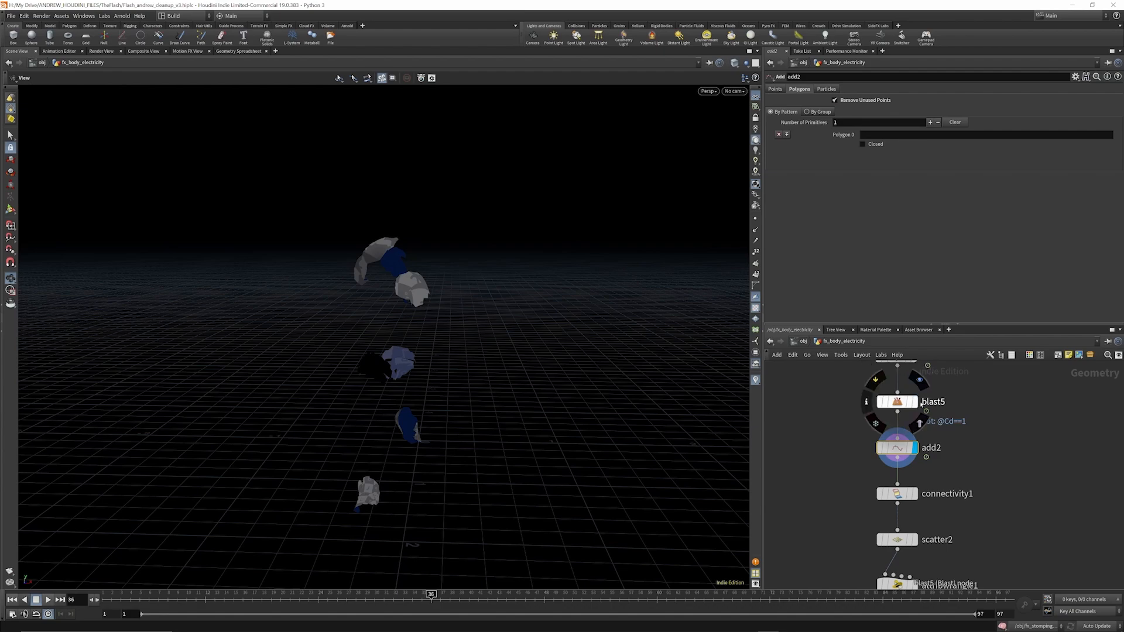
{"action": "left_click", "coordinate": [914, 402]}
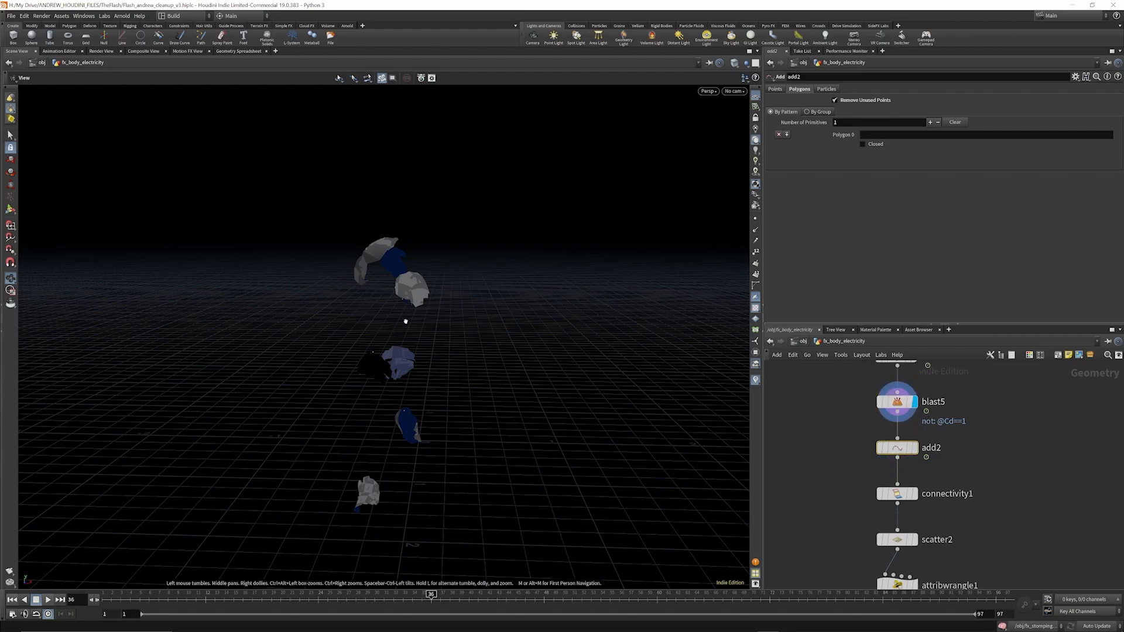
{"action": "scroll", "coordinate": [382, 340], "scroll_direction": "up", "scroll_amount": 10}
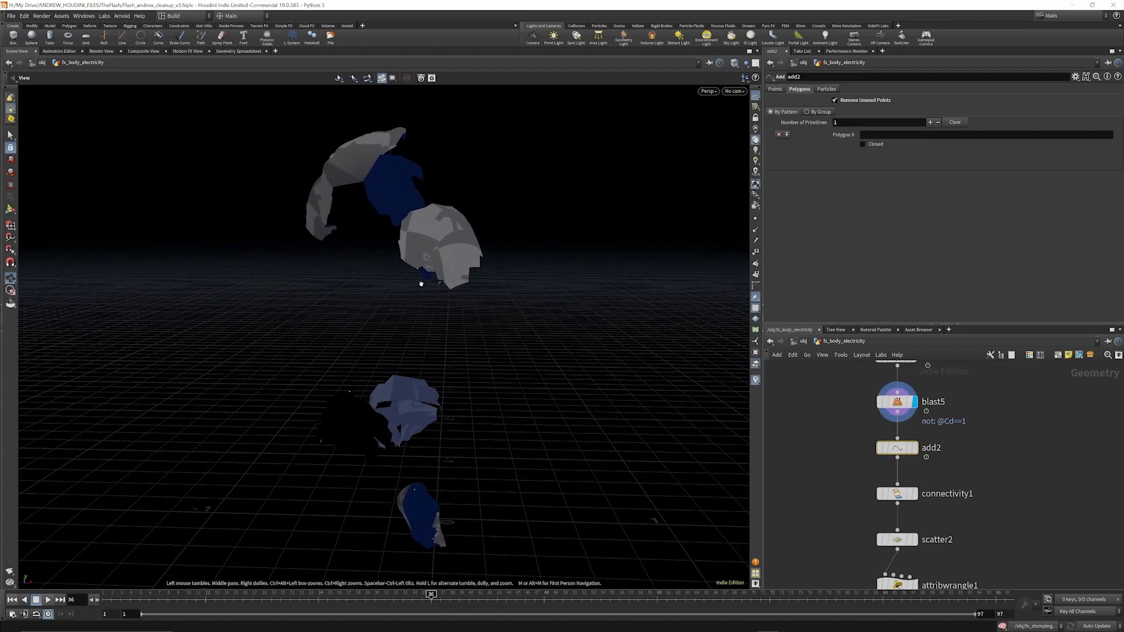
{"action": "left_click", "coordinate": [915, 448]}
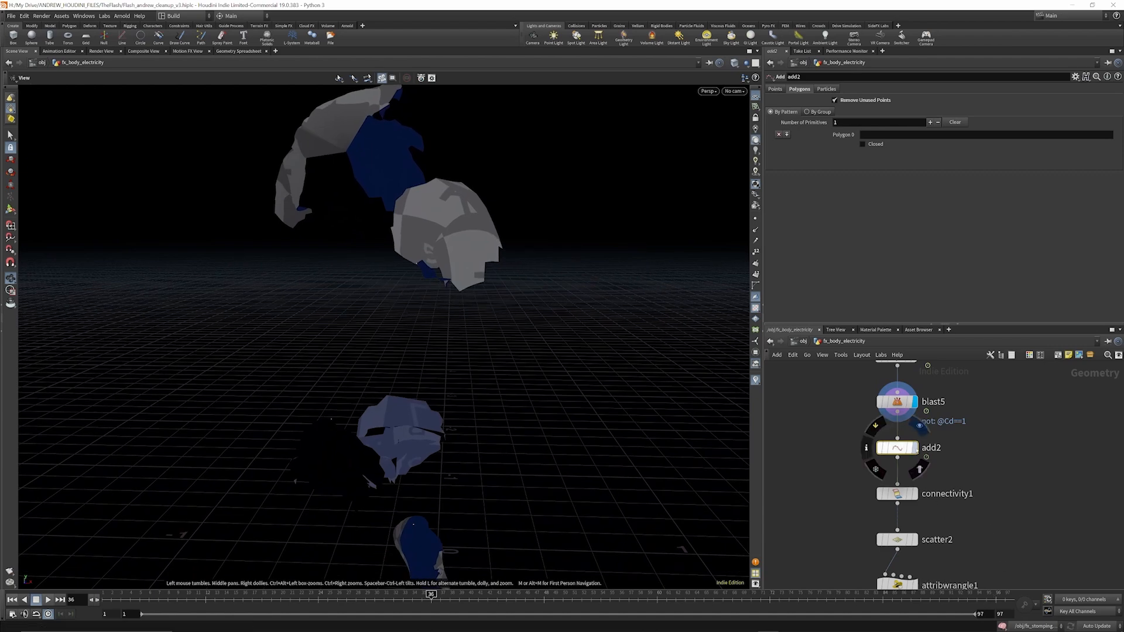
Display connectivity1 with its parameters and examine the separate body patches that receive the class attribute.
{"action": "scroll", "coordinate": [898, 460], "scroll_direction": "down", "scroll_amount": 4}
{"action": "scroll", "coordinate": [899, 482], "scroll_direction": "up", "scroll_amount": 5}
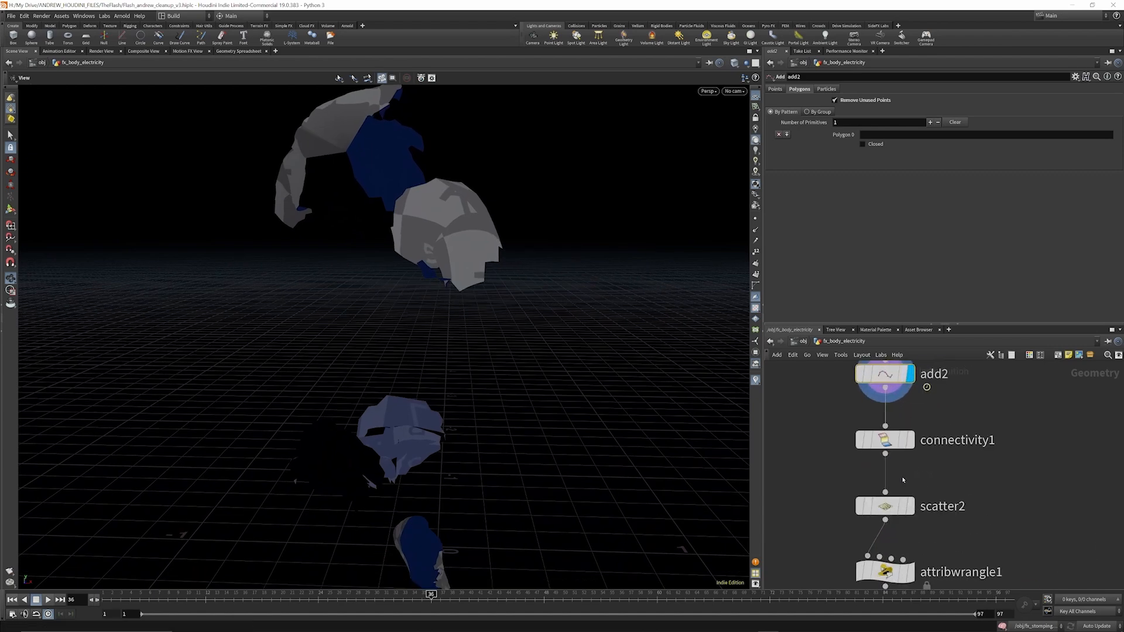
{"action": "left_click", "coordinate": [887, 441]}
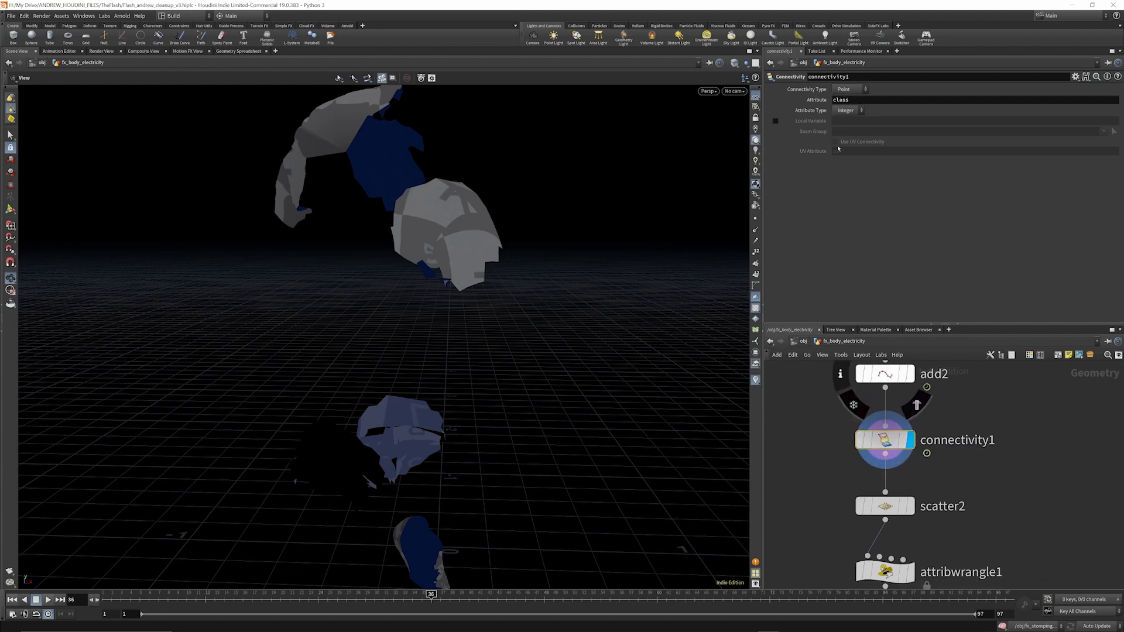
{"action": "left_click_drag", "start_coordinate": [403, 220], "coordinate": [318, 284]}
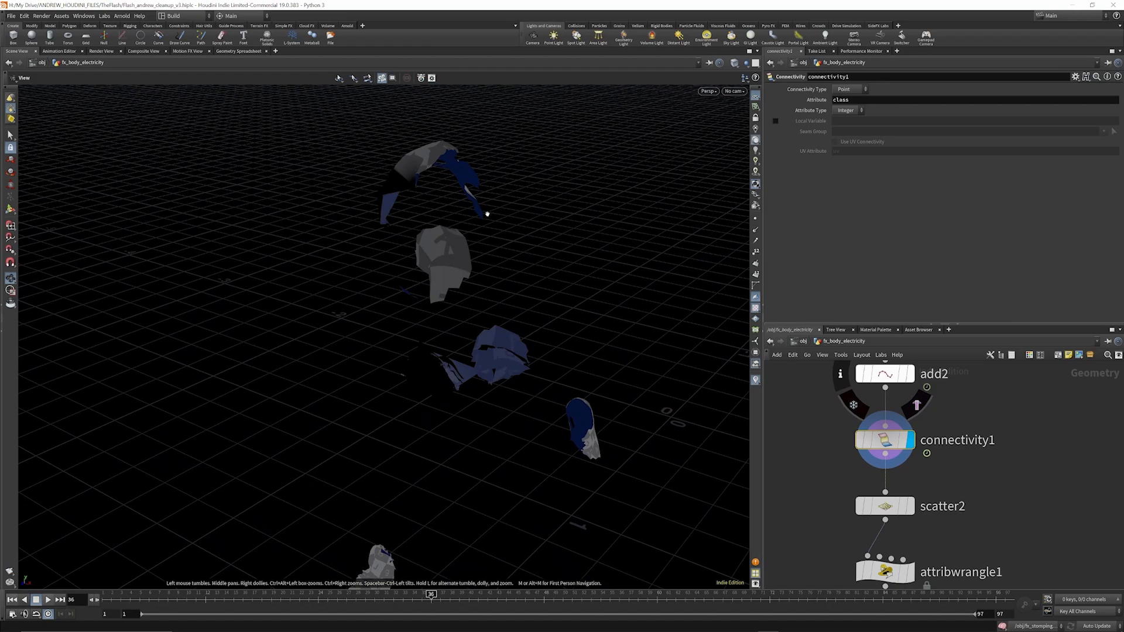
{"action": "left_click_drag", "start_coordinate": [517, 338], "coordinate": [541, 393]}
{"action": "mouse_move", "coordinate": [489, 313]}
{"action": "left_mouse_down"}
{"action": "mouse_move", "coordinate": [484, 234]}
{"action": "mouse_move", "coordinate": [343, 221]}
{"action": "mouse_move", "coordinate": [444, 293]}
{"action": "mouse_move", "coordinate": [476, 298]}
{"action": "left_mouse_up"}
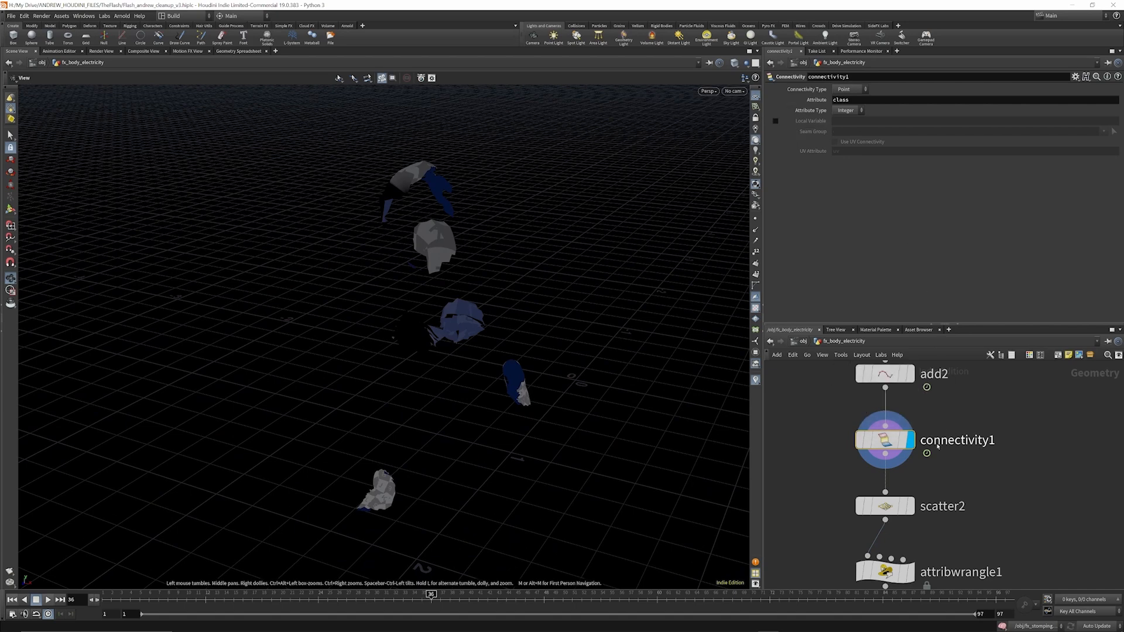
Display scatter2 with its parameters and examine the points scattered across the body patches.
{"action": "left_click", "coordinate": [909, 506]}
{"action": "left_click", "coordinate": [894, 507]}
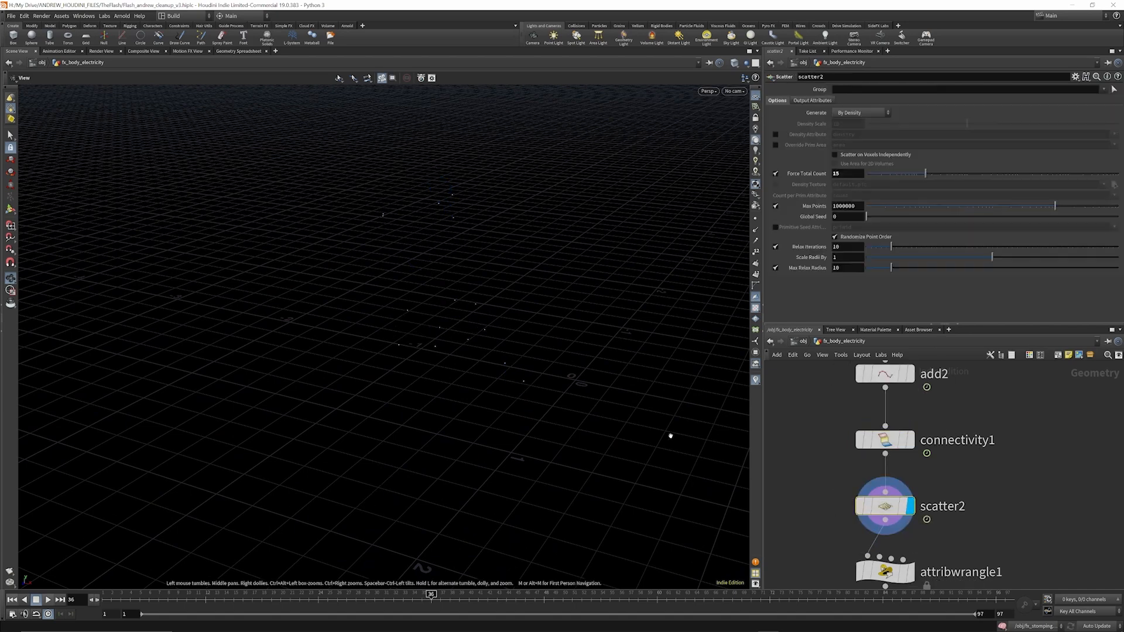
{"action": "left_click_drag", "start_coordinate": [497, 350], "coordinate": [431, 300]}
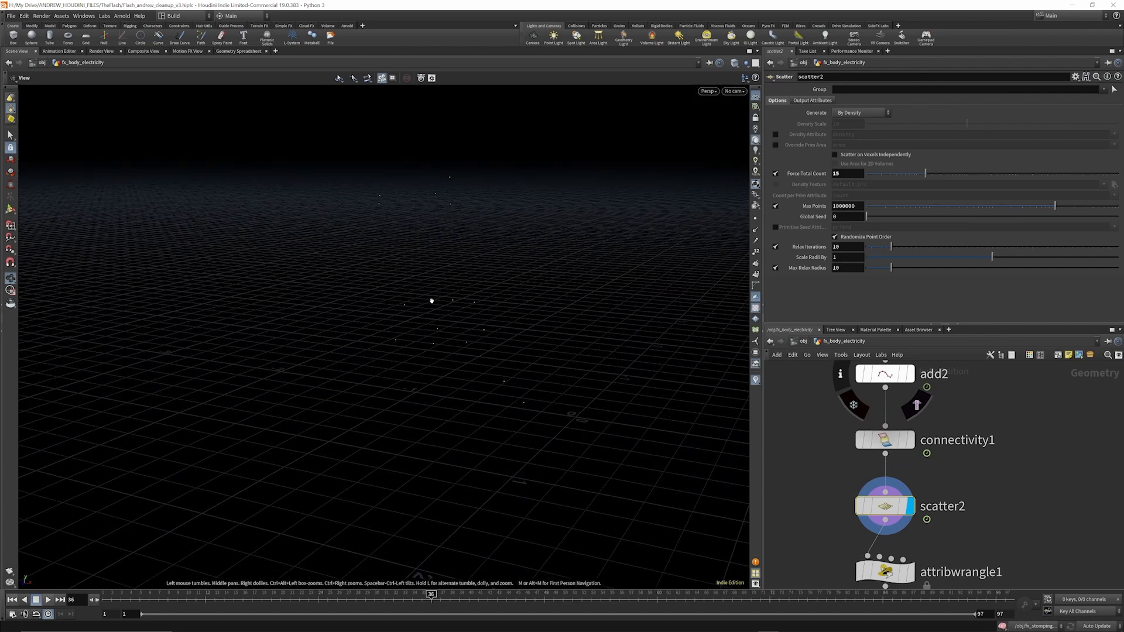
Display attribwrangle1 with its parameters to examine the VEX code that assigns the id attribute.
{"action": "scroll", "coordinate": [836, 432], "scroll_direction": "down", "scroll_amount": 3}
{"action": "scroll", "coordinate": [867, 504], "scroll_direction": "up", "scroll_amount": 3}
{"action": "left_click", "coordinate": [867, 503]}
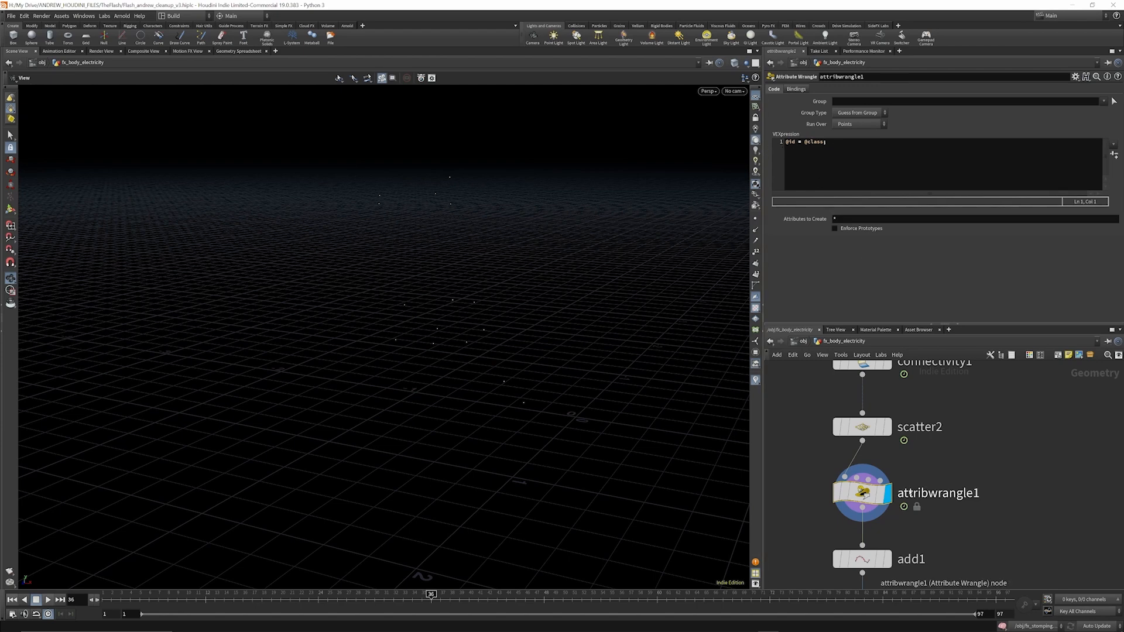
Show the parameters of add1 to examine how it builds polygons by attribute.
{"action": "scroll", "coordinate": [878, 445], "scroll_direction": "down", "scroll_amount": 3}
{"action": "scroll", "coordinate": [854, 497], "scroll_direction": "up", "scroll_amount": 3}
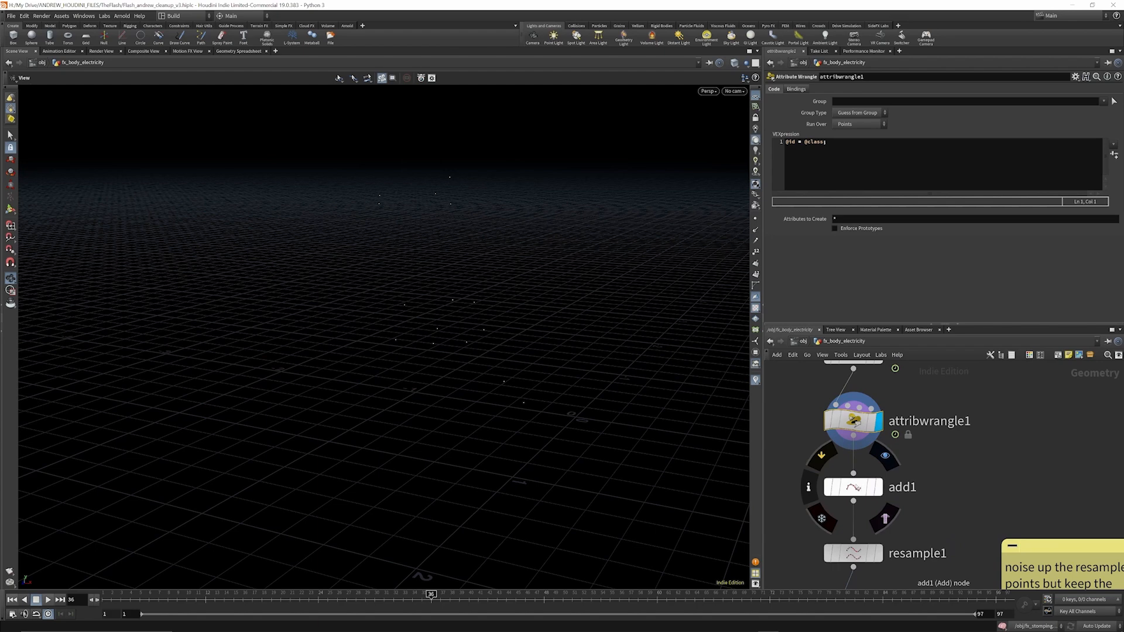
{"action": "left_click", "coordinate": [853, 487]}
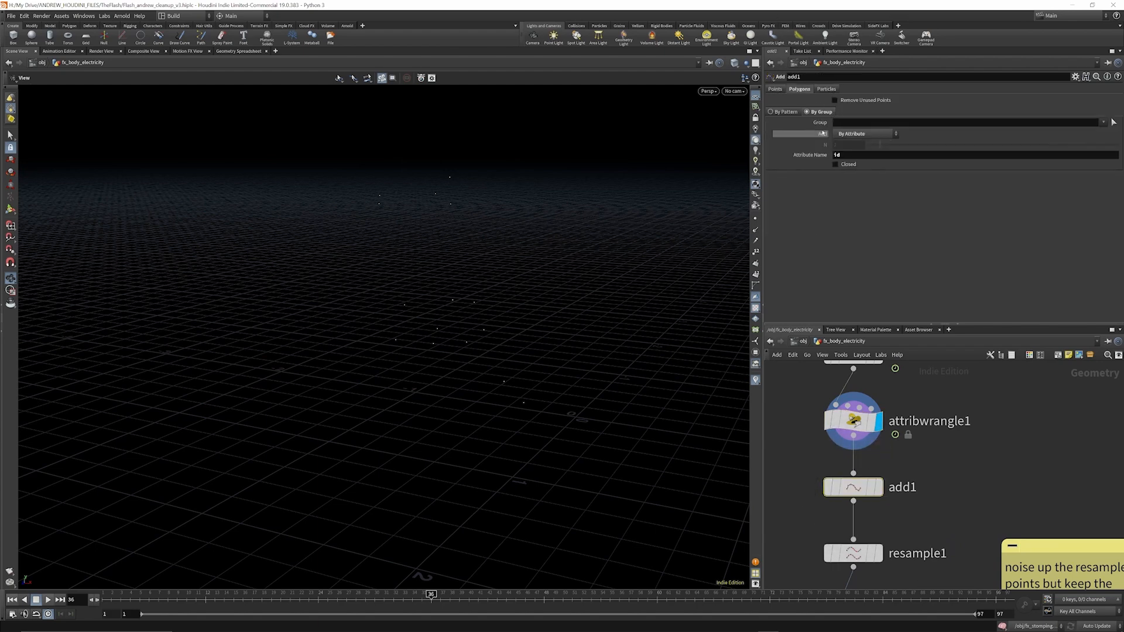
Display add1 and compare its lines with the points from attribwrangle1.
{"action": "left_click", "coordinate": [878, 487]}
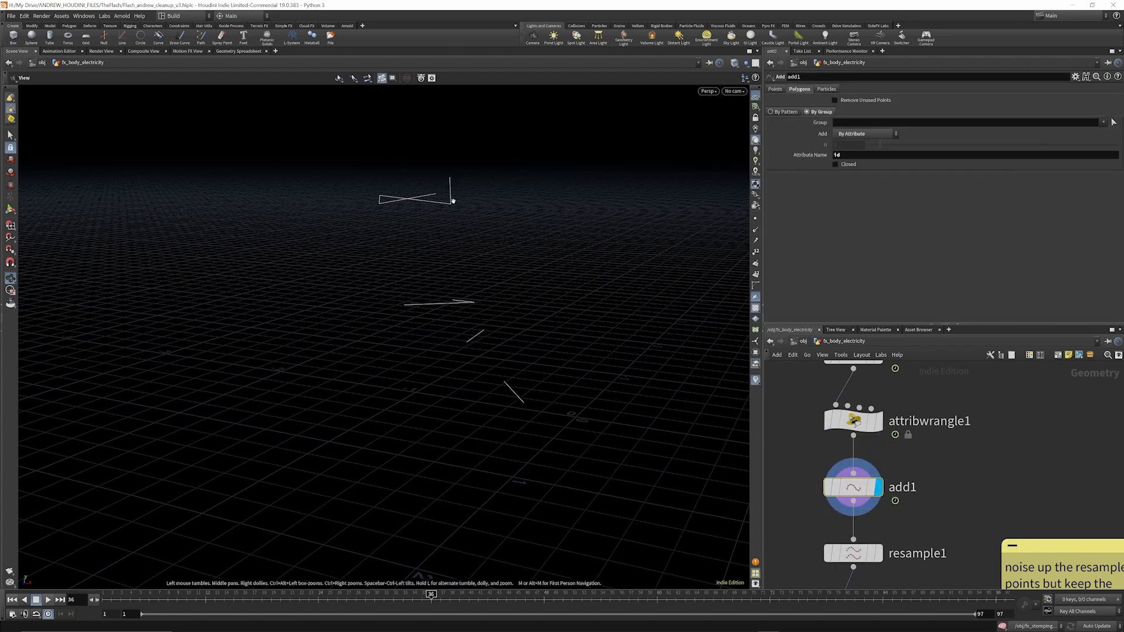
{"action": "left_click", "coordinate": [878, 423]}
{"action": "left_click", "coordinate": [880, 494]}
Template blast5 to examine the lines from add1 against the isolated body patches.
{"action": "scroll", "coordinate": [881, 494], "scroll_direction": "down", "scroll_amount": 5}
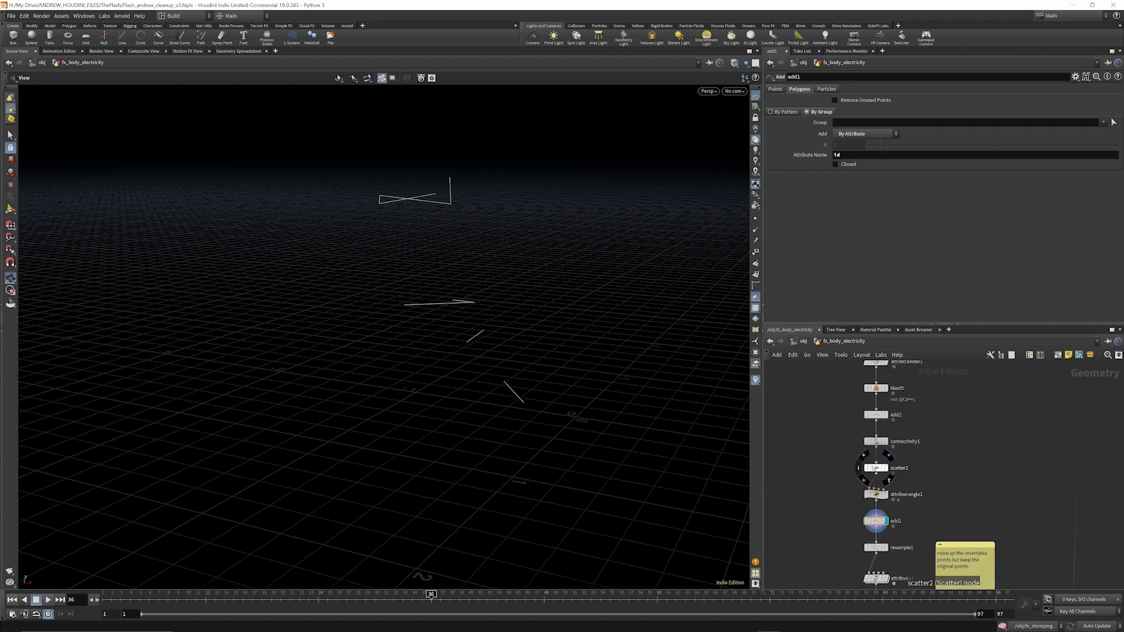
{"action": "scroll", "coordinate": [881, 449], "scroll_direction": "down", "scroll_amount": 3}
{"action": "scroll", "coordinate": [881, 397], "scroll_direction": "up", "scroll_amount": 8}
{"action": "scroll", "coordinate": [877, 387], "scroll_direction": "down", "scroll_amount": 1}
{"action": "scroll", "coordinate": [884, 497], "scroll_direction": "up", "scroll_amount": 1}
{"action": "left_click", "coordinate": [879, 433]}
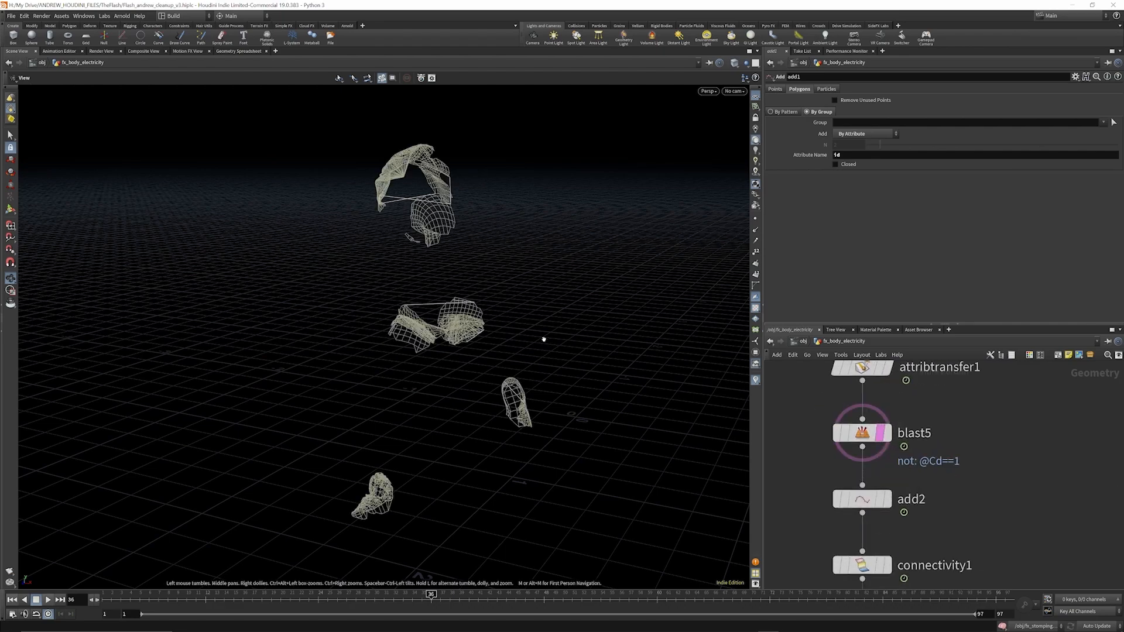
{"action": "left_click_drag", "start_coordinate": [486, 329], "coordinate": [382, 184]}
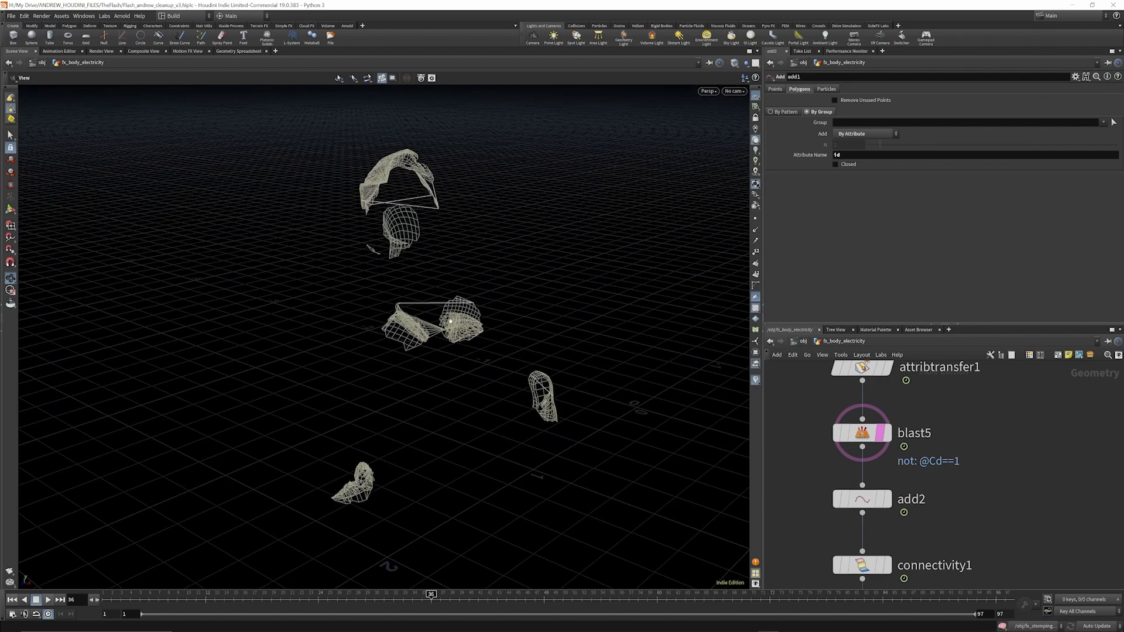
Turn off the template display of blast5 and return to the add1 node.
{"action": "scroll", "coordinate": [894, 435], "scroll_direction": "down", "scroll_amount": 3}
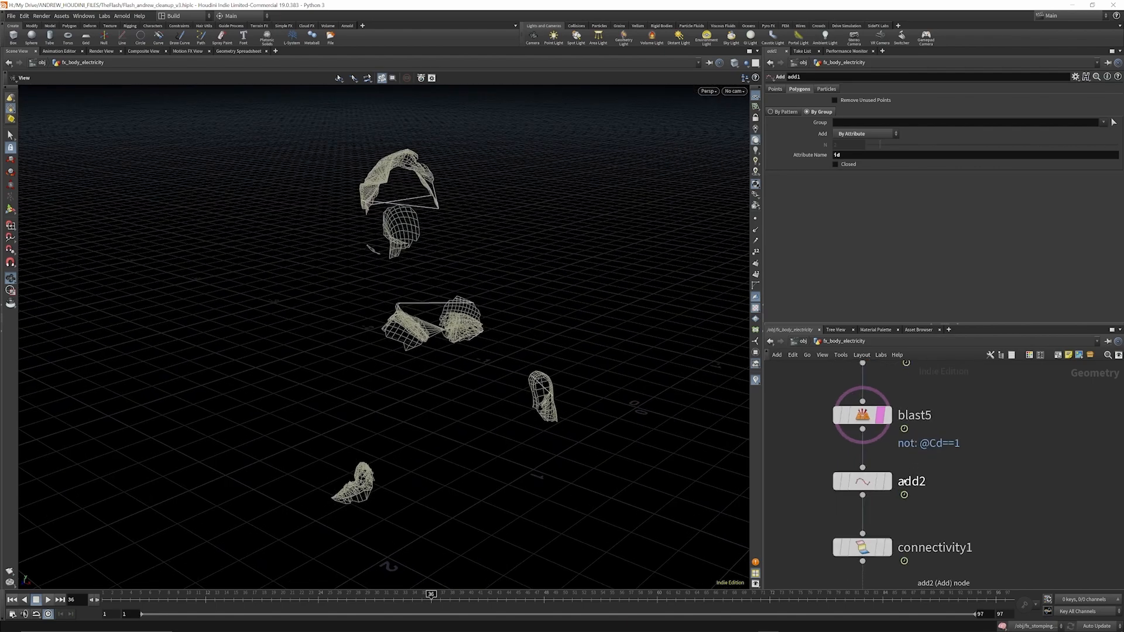
{"action": "scroll", "coordinate": [892, 432], "scroll_direction": "down", "scroll_amount": 3}
{"action": "scroll", "coordinate": [889, 423], "scroll_direction": "up", "scroll_amount": 3}
{"action": "left_click", "coordinate": [897, 453]}
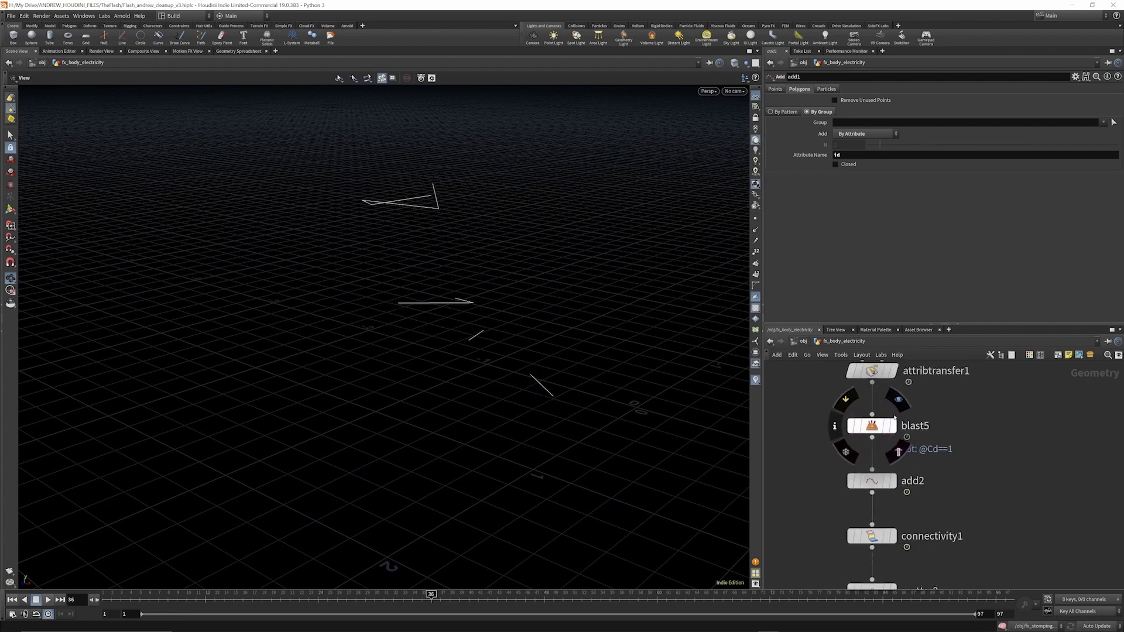
{"action": "scroll", "coordinate": [889, 397], "scroll_direction": "down", "scroll_amount": 4}
{"action": "scroll", "coordinate": [890, 511], "scroll_direction": "up", "scroll_amount": 5}
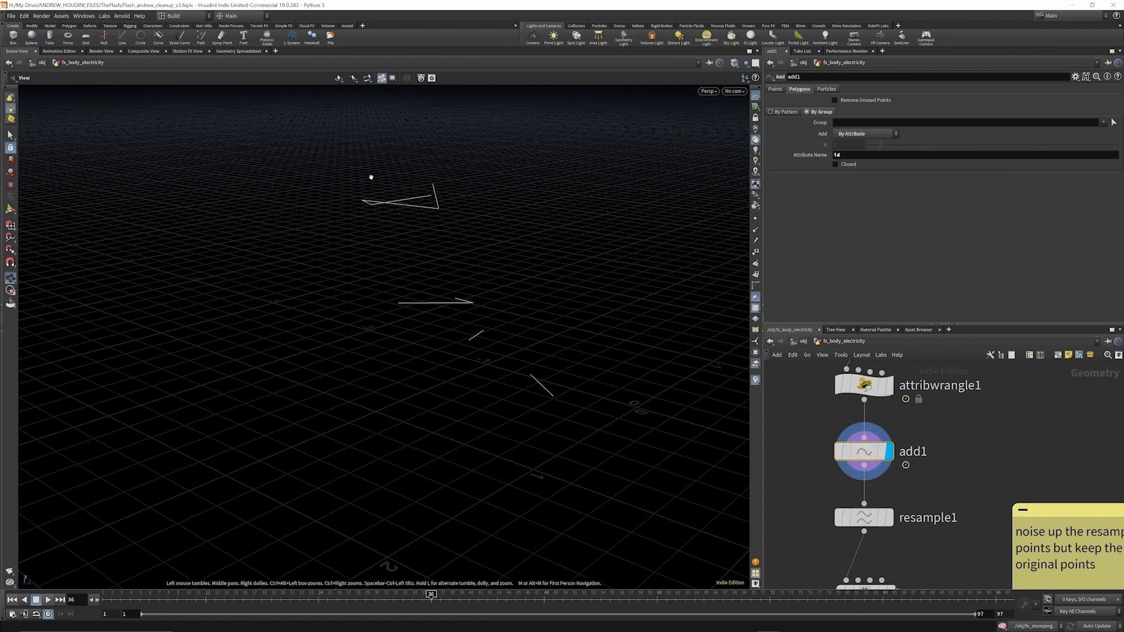
Compare the displayed lines of resample1 and add1, and turn on point display in the viewport.
{"action": "scroll", "coordinate": [909, 442], "scroll_direction": "down", "scroll_amount": 1}
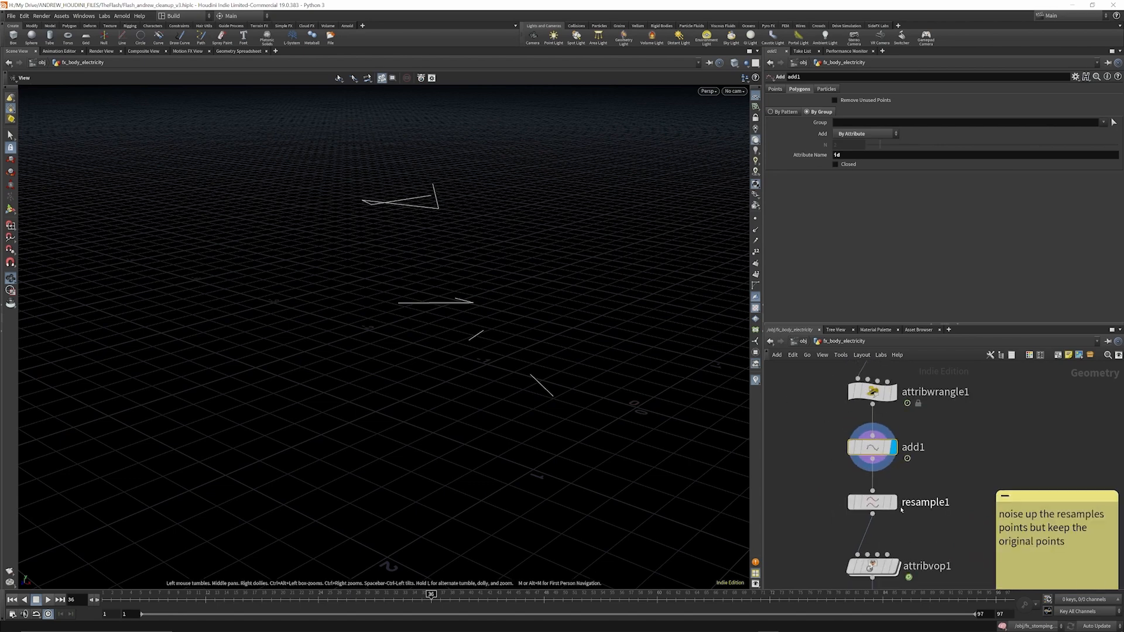
{"action": "left_click", "coordinate": [892, 502]}
{"action": "left_click", "coordinate": [891, 447]}
{"action": "left_click", "coordinate": [755, 220]}
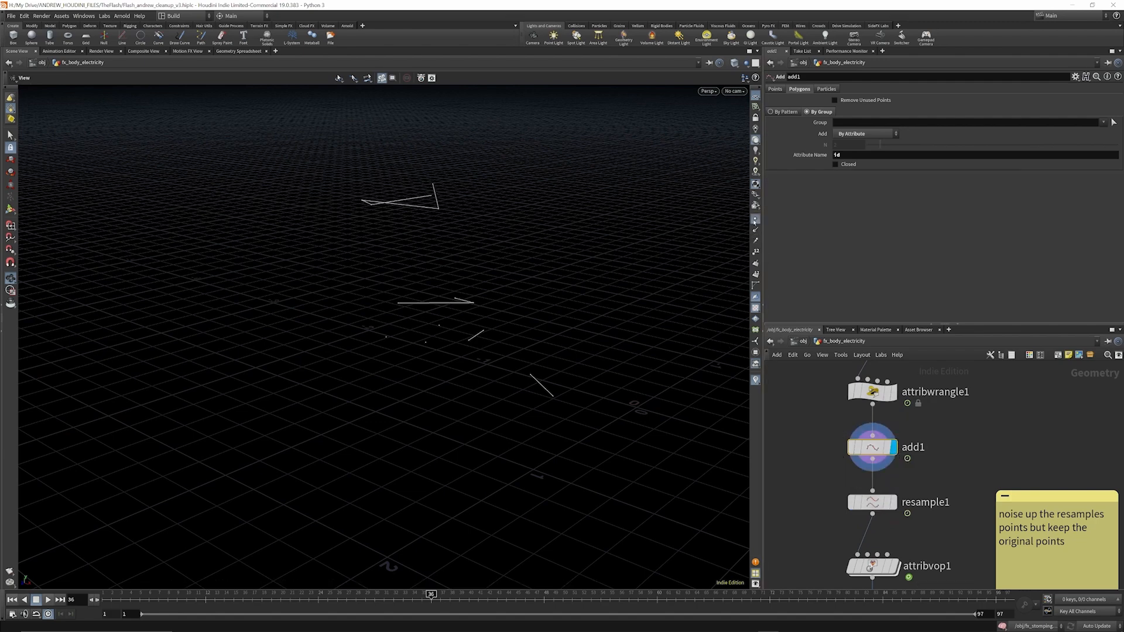
Display resample1 with its parameters to examine its maximum segments and the curveu attribute.
{"action": "left_click", "coordinate": [891, 502]}
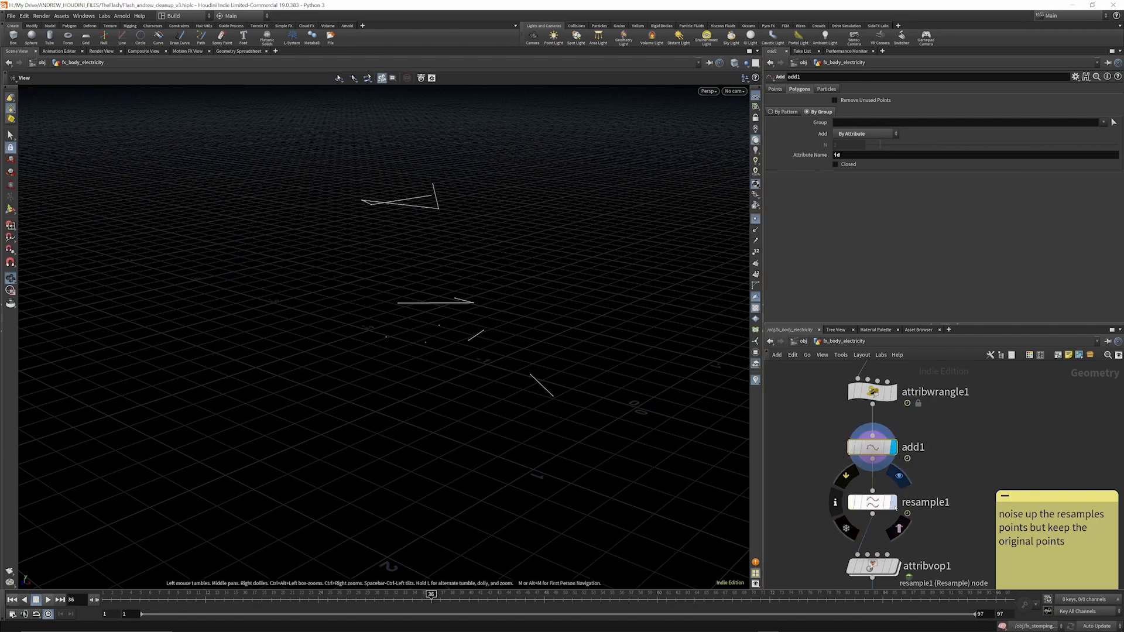
{"action": "scroll", "coordinate": [844, 416], "scroll_direction": "down", "scroll_amount": 2}
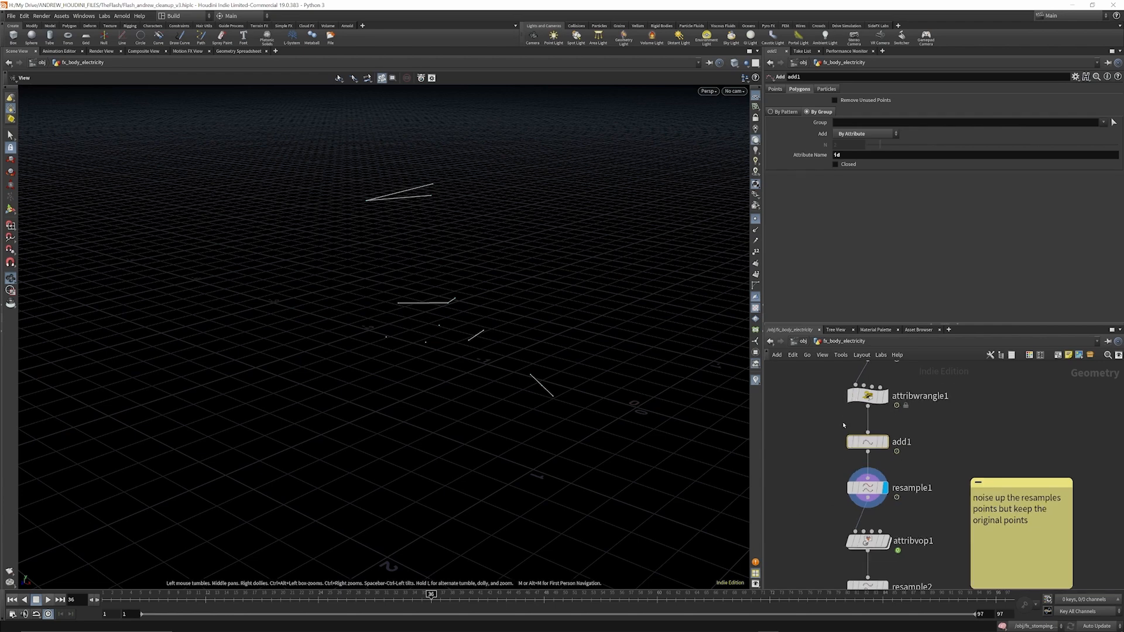
{"action": "left_click", "coordinate": [868, 488]}
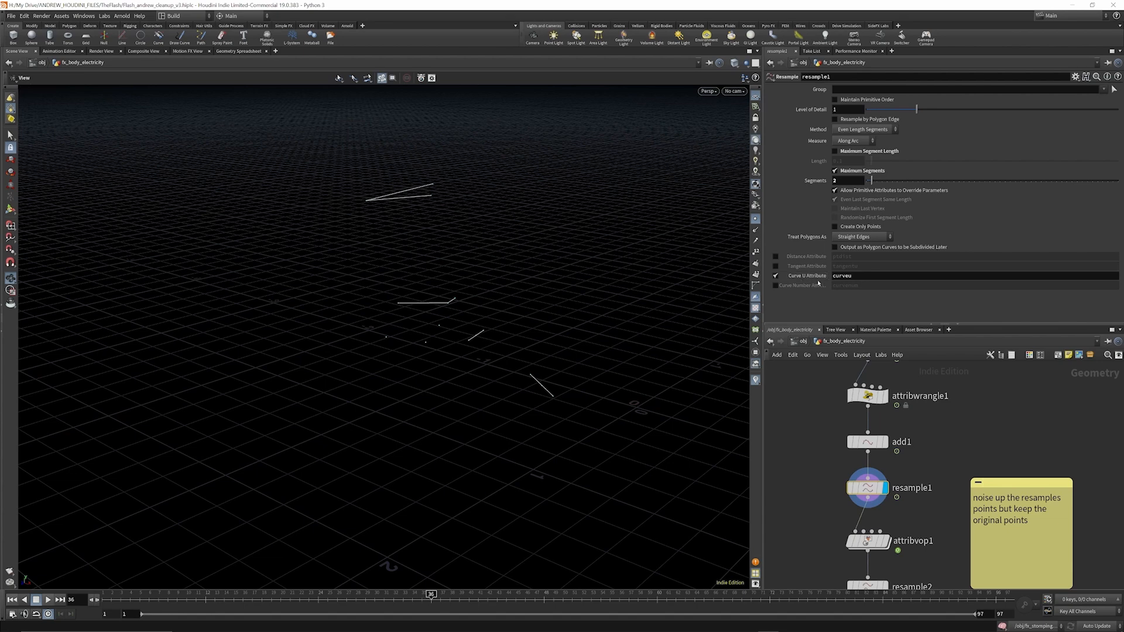
{"action": "mouse_move", "coordinate": [818, 280]}
Display attribvop1 with its parameters to examine how the resampled points are displaced.
{"action": "scroll", "coordinate": [874, 499], "scroll_direction": "up", "scroll_amount": 3}
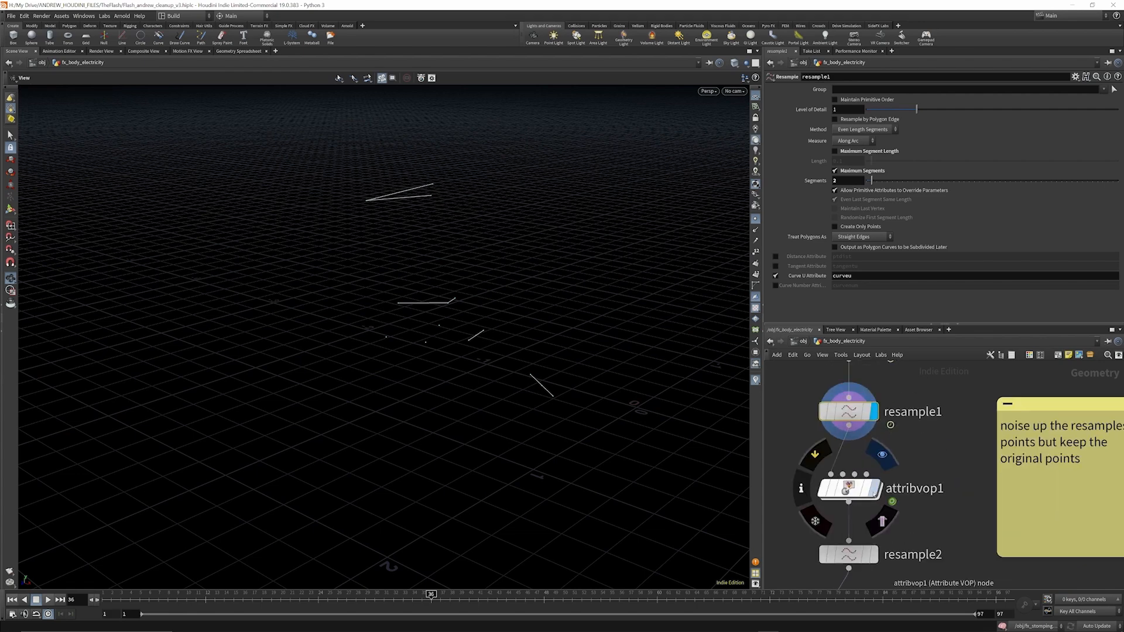
{"action": "left_click", "coordinate": [866, 489]}
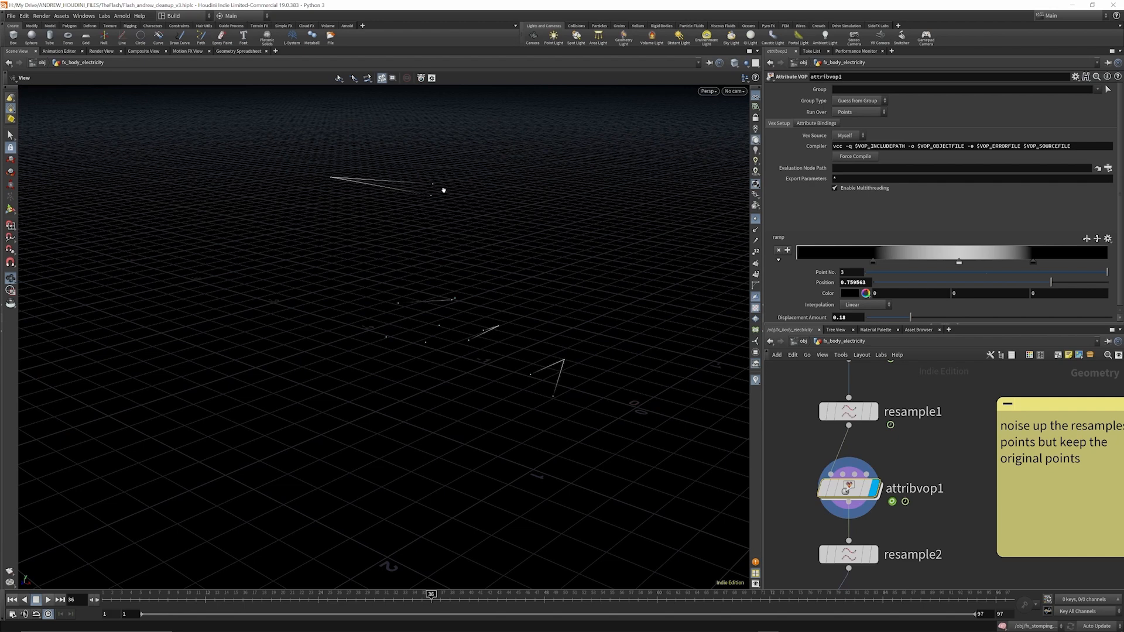
{"action": "mouse_move", "coordinate": [845, 490]}
Try templating object_merge1 as a body reference for the displaced lines.
{"action": "scroll", "coordinate": [914, 508], "scroll_direction": "down", "scroll_amount": 10}
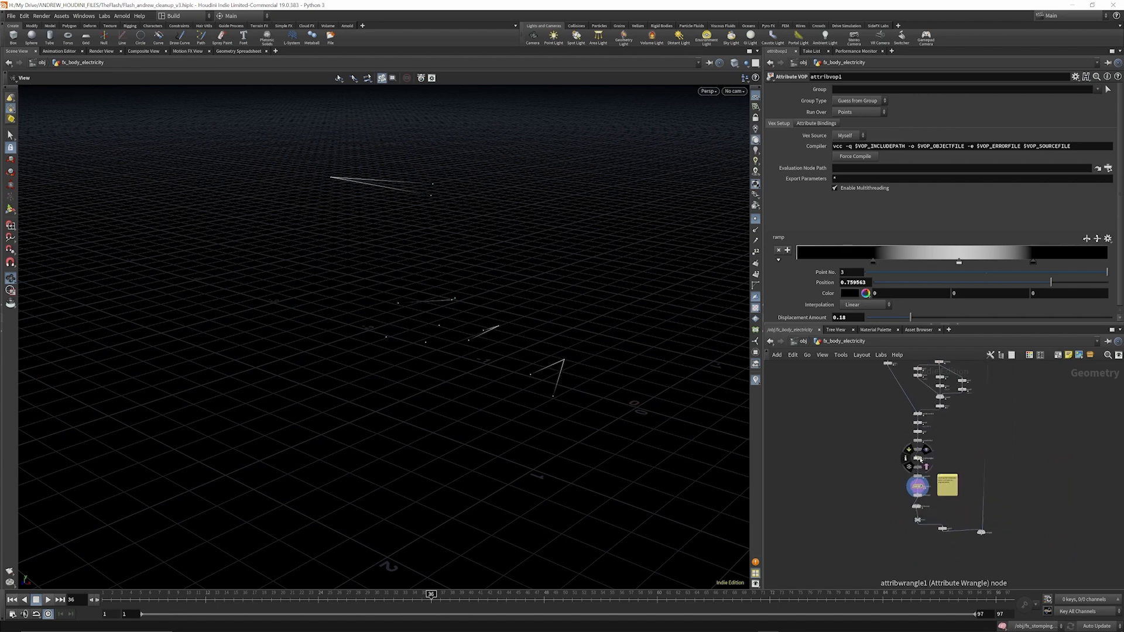
{"action": "scroll", "coordinate": [960, 370], "scroll_direction": "up", "scroll_amount": 6}
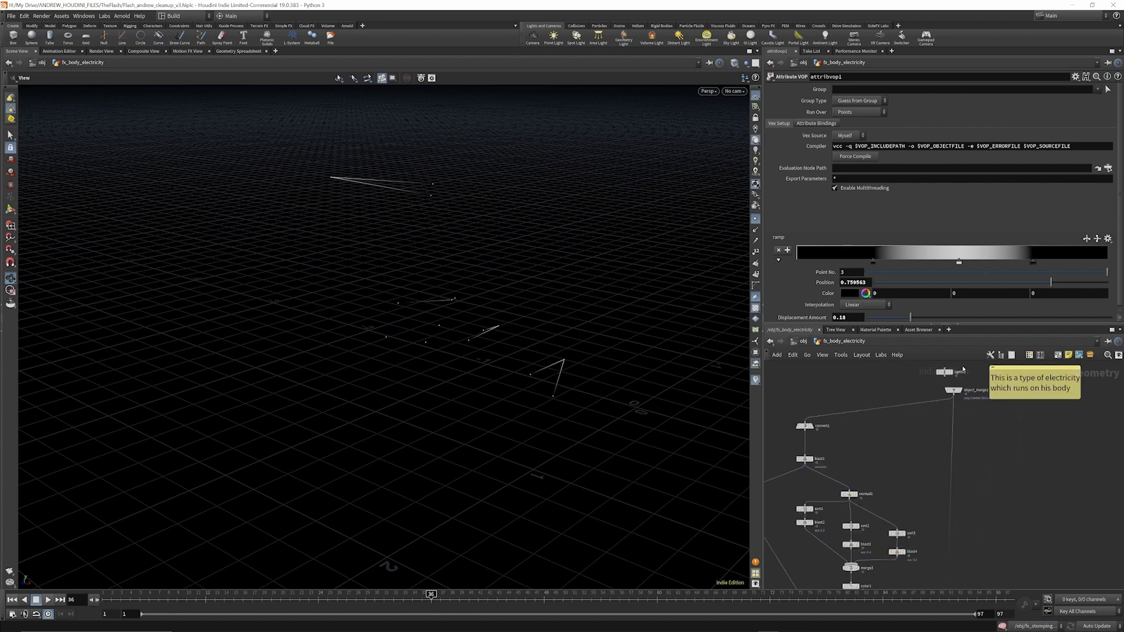
{"action": "left_click", "coordinate": [964, 431]}
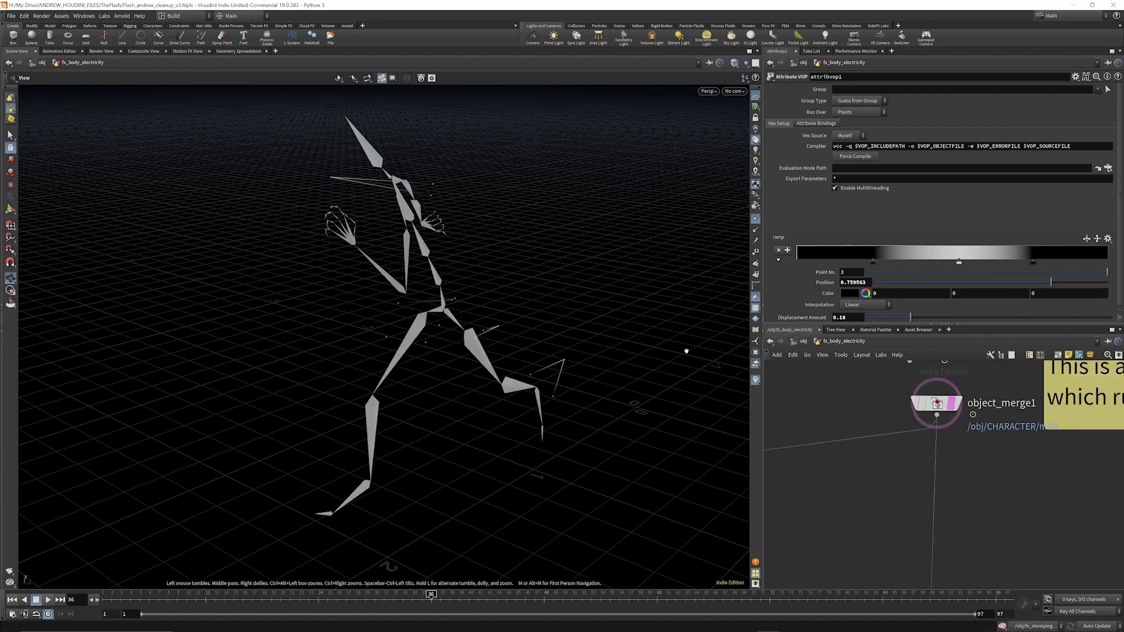
Template convert1 instead to show the full body mesh, and examine the lines around the character.
{"action": "scroll", "coordinate": [960, 404], "scroll_direction": "down", "scroll_amount": 5}
{"action": "scroll", "coordinate": [833, 462], "scroll_direction": "up", "scroll_amount": 3}
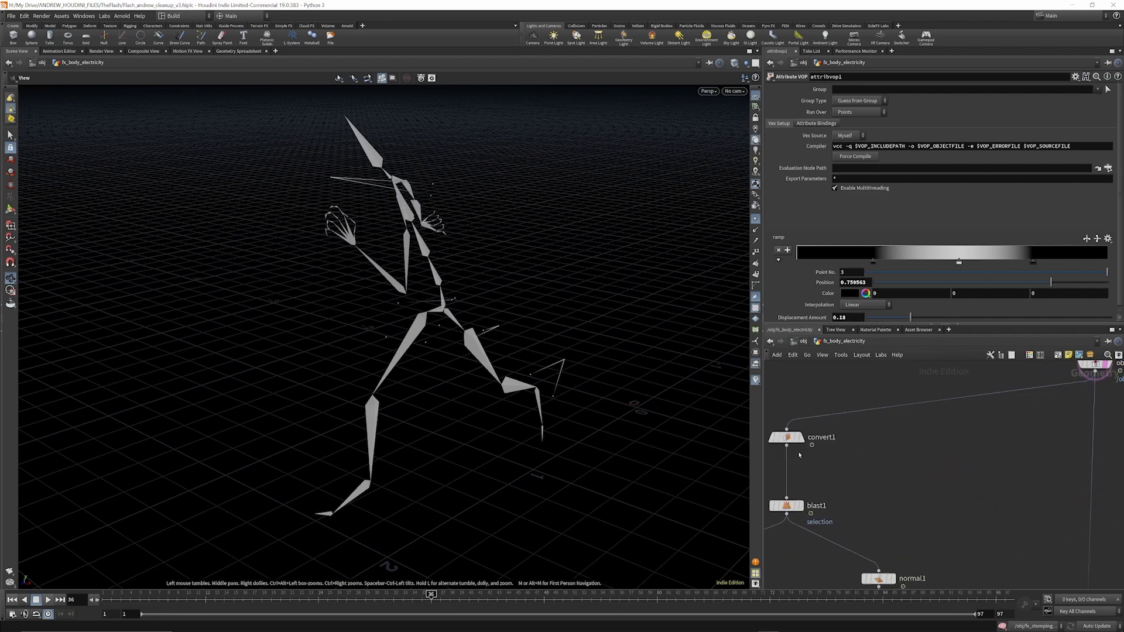
{"action": "left_click", "coordinate": [786, 437]}
{"action": "left_click", "coordinate": [800, 437]}
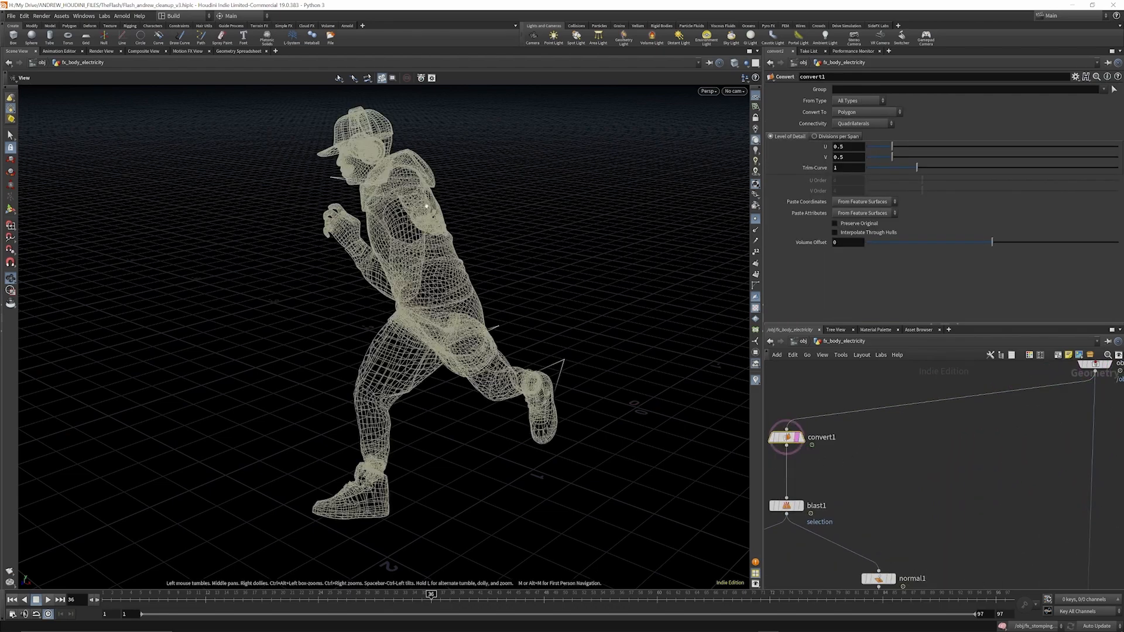
{"action": "left_click_drag", "start_coordinate": [385, 185], "coordinate": [311, 175]}
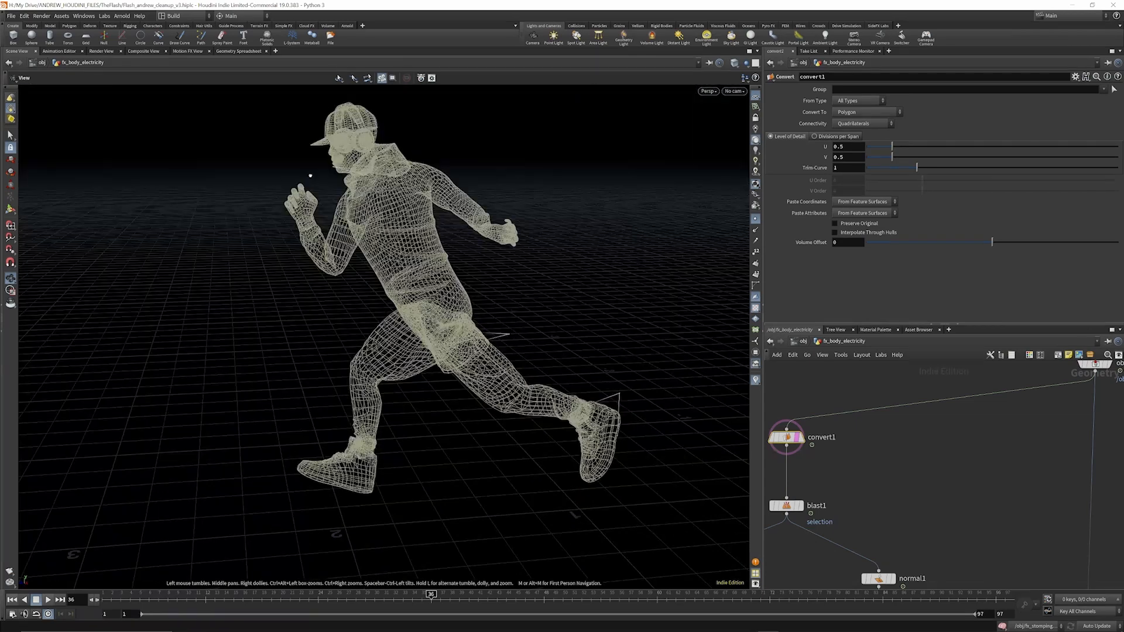
{"action": "left_click_drag", "start_coordinate": [477, 403], "coordinate": [507, 395]}
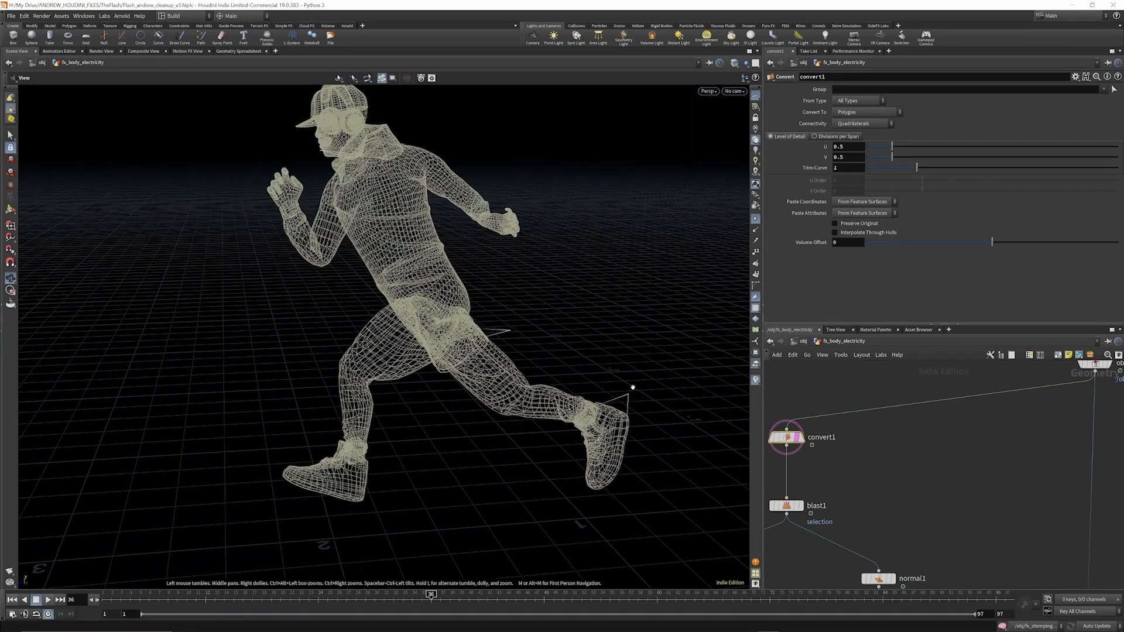
Open the network inside attribvop1 and examine the bind1 and ramp1 parameters.
{"action": "key", "text": "h"}
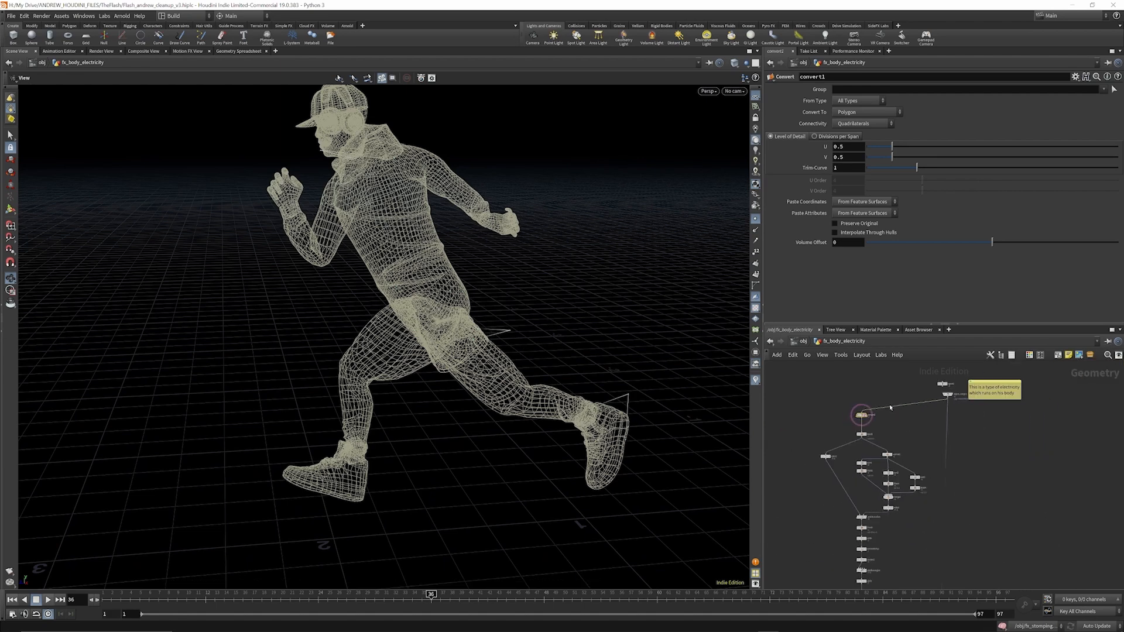
{"action": "scroll", "coordinate": [874, 494], "scroll_direction": "up", "scroll_amount": 6}
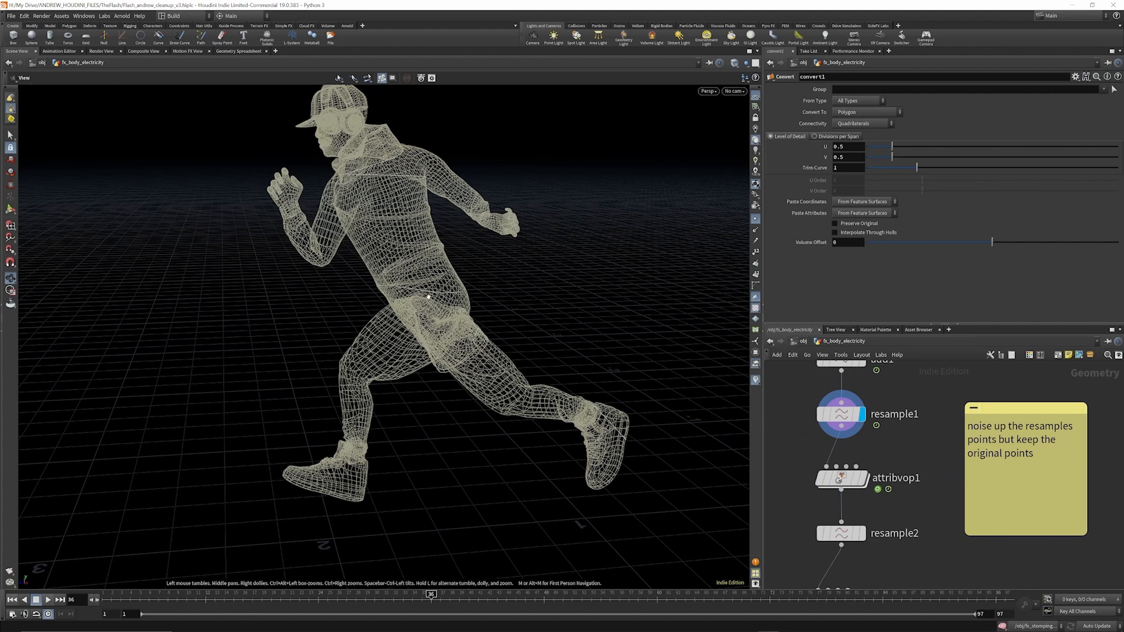
{"action": "double_click", "coordinate": [843, 479]}
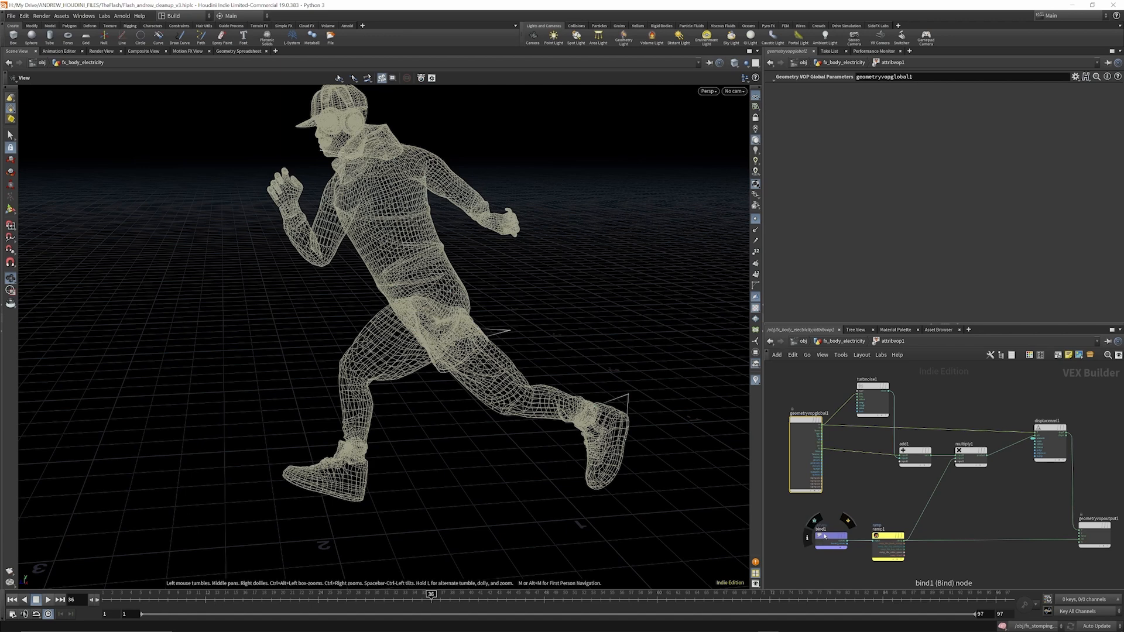
{"action": "left_click", "coordinate": [828, 538]}
{"action": "left_click", "coordinate": [883, 534]}
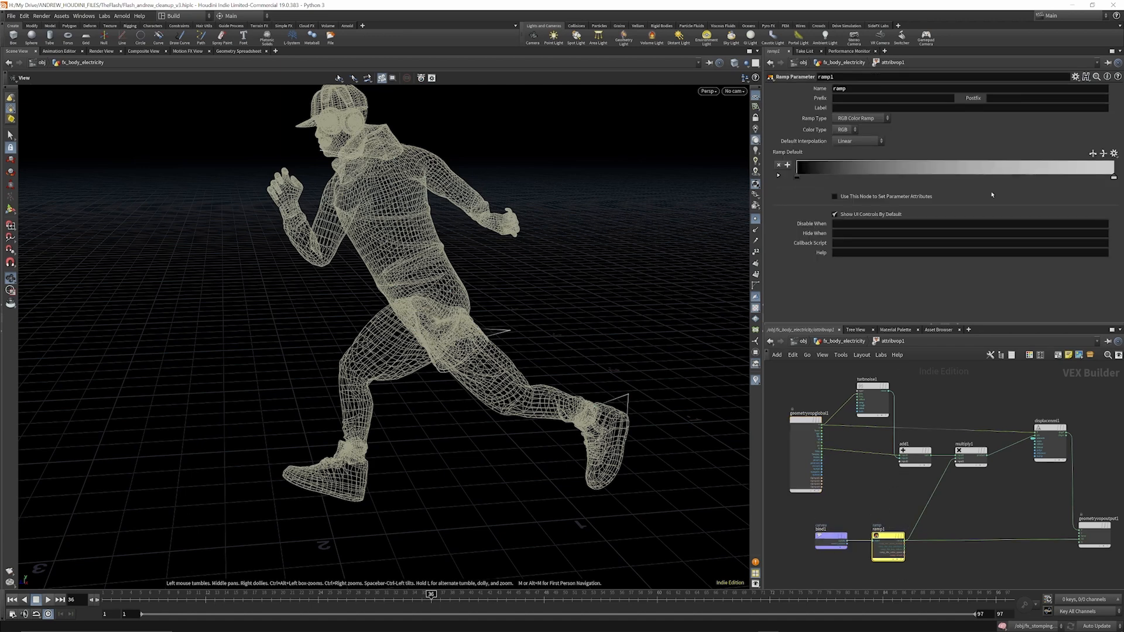
Inspect the amount input of displacenml1 inside attribvop1, and set the Displacement Amount on attribvop1 to 0.242.
{"action": "left_click", "coordinate": [845, 342]}
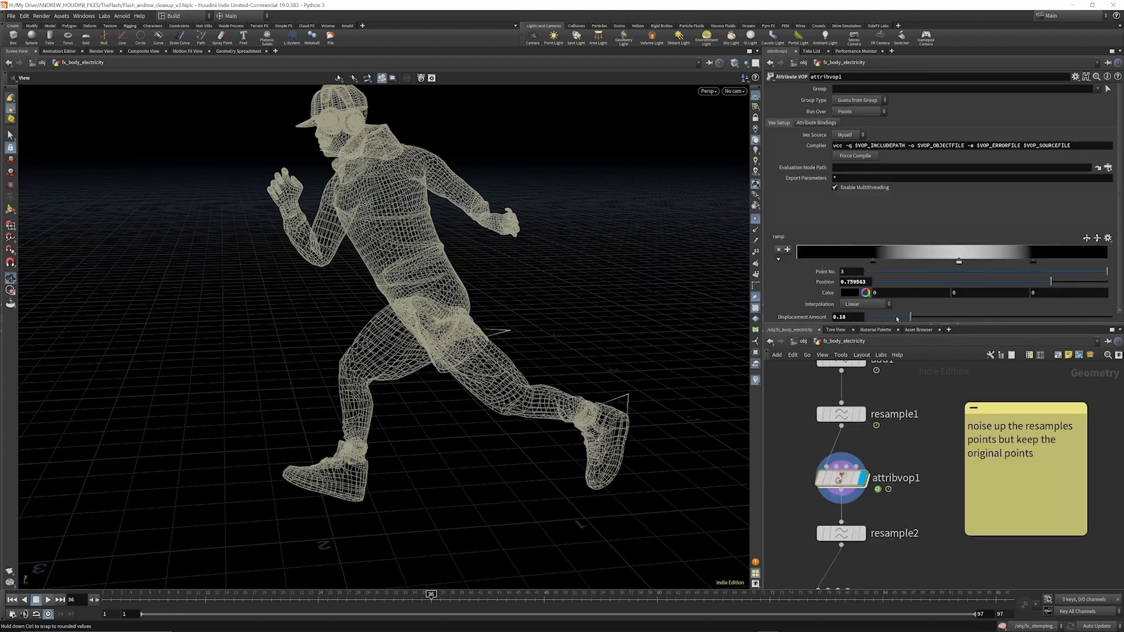
{"action": "double_click", "coordinate": [841, 478]}
{"action": "scroll", "coordinate": [1021, 453], "scroll_direction": "up", "scroll_amount": 8}
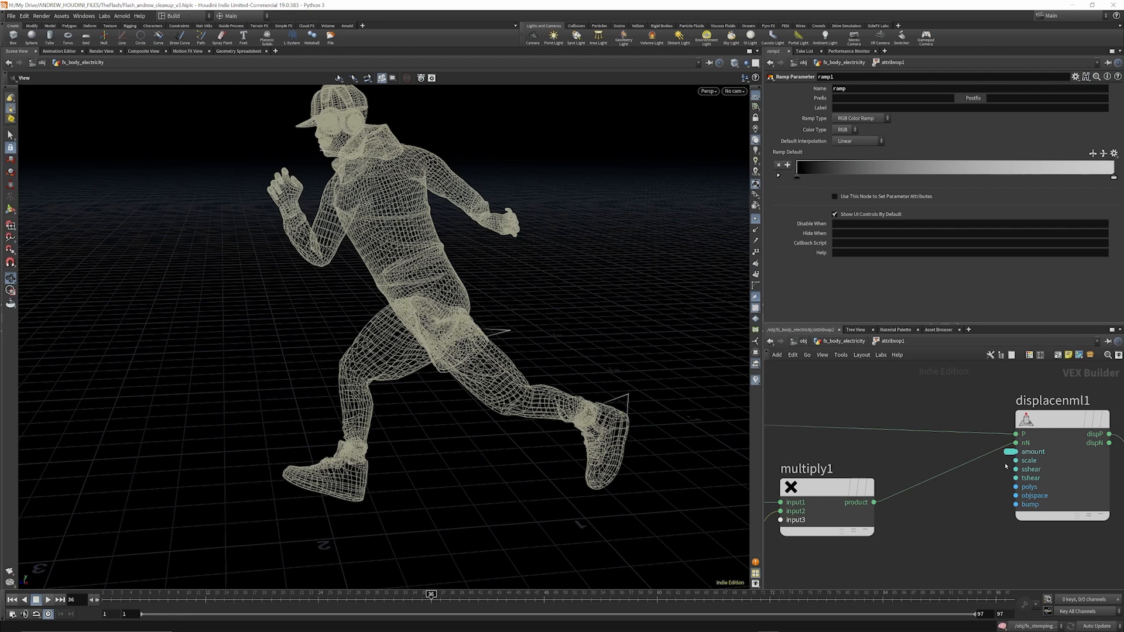
{"action": "left_click", "coordinate": [855, 342]}
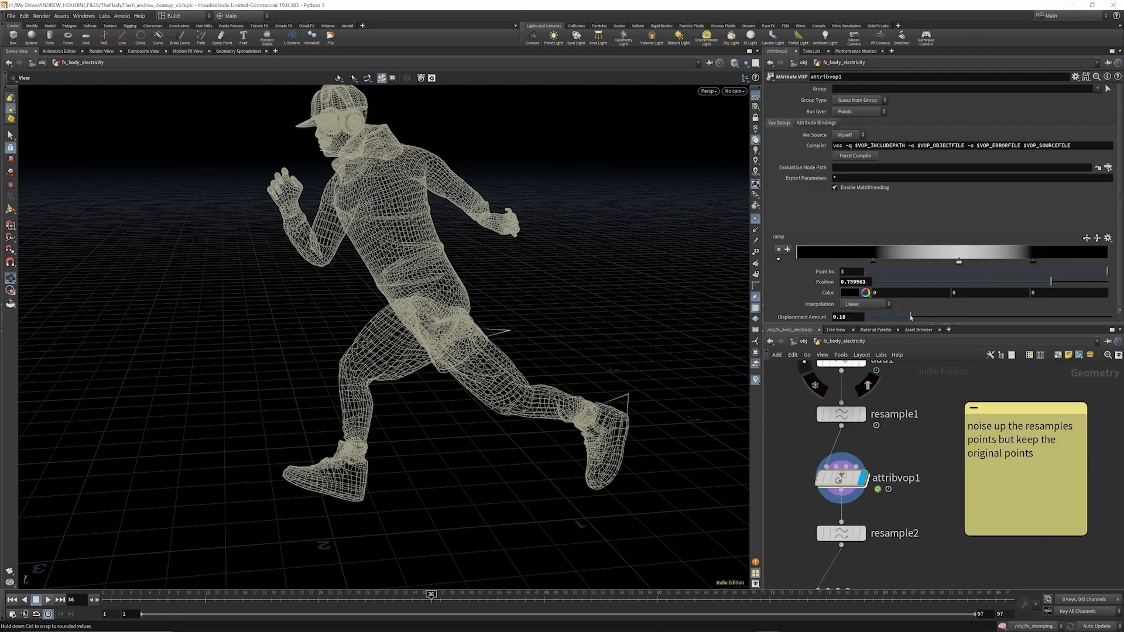
{"action": "left_click_drag", "start_coordinate": [917, 316], "coordinate": [919, 395]}
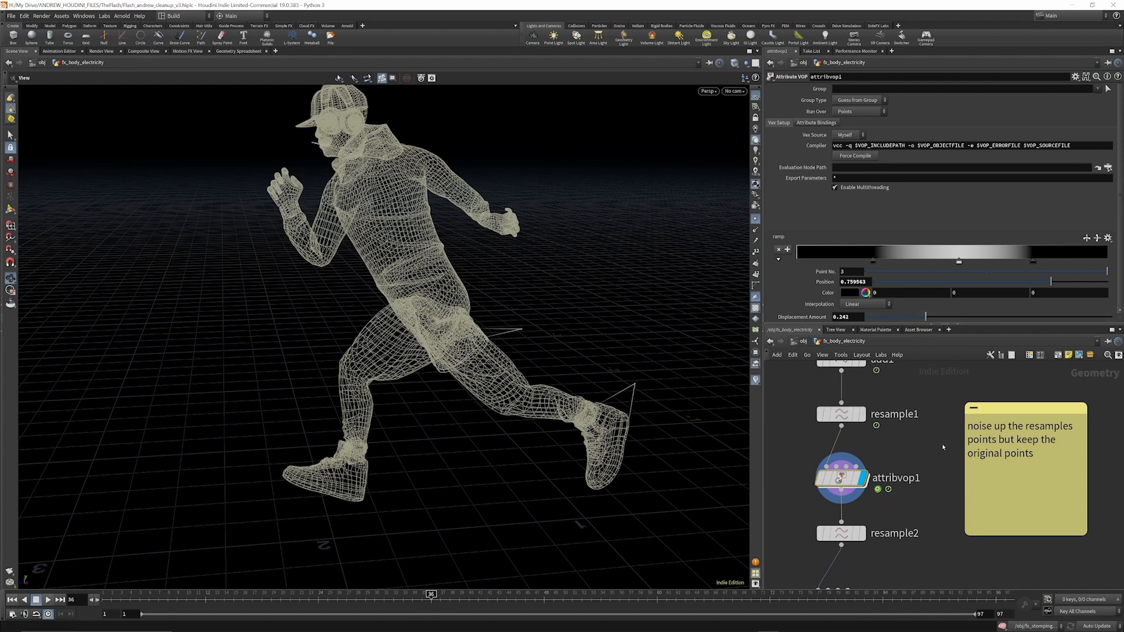
Display resample2 to examine the resampled electricity lines on the body.
{"action": "scroll", "coordinate": [916, 404], "scroll_direction": "down", "scroll_amount": 2}
{"action": "scroll", "coordinate": [914, 401], "scroll_direction": "down", "scroll_amount": 2}
{"action": "scroll", "coordinate": [889, 479], "scroll_direction": "up", "scroll_amount": 3}
{"action": "left_click", "coordinate": [880, 471]}
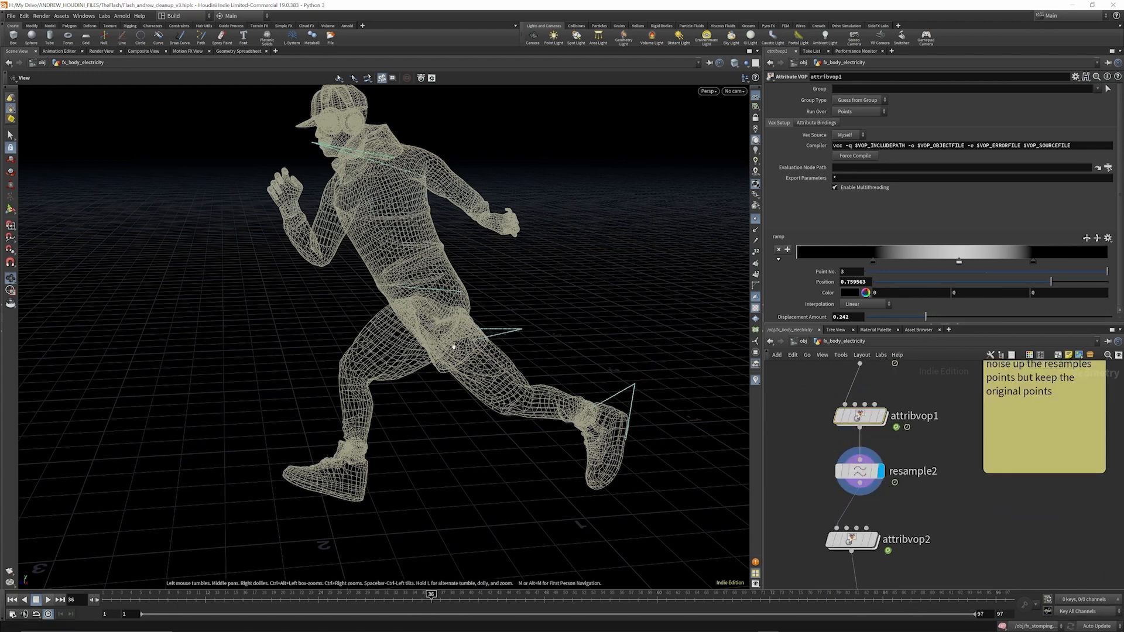
Display attribvop2 with its parameters to examine the noisy lines, and open its internal network.
{"action": "scroll", "coordinate": [940, 435], "scroll_direction": "down", "scroll_amount": 2}
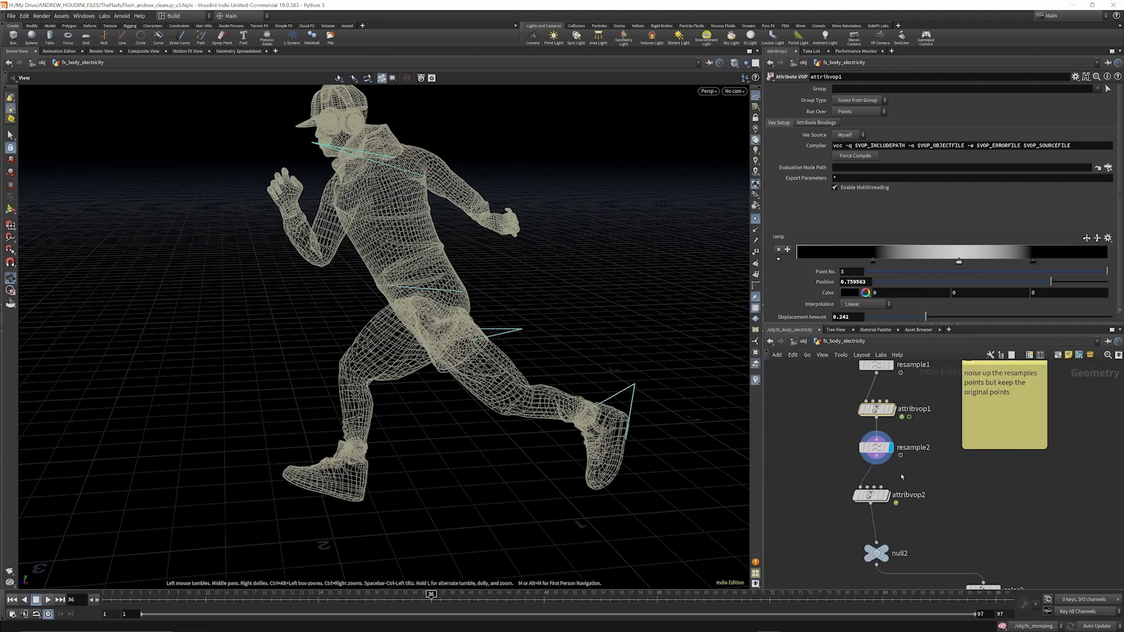
{"action": "scroll", "coordinate": [872, 498], "scroll_direction": "up", "scroll_amount": 4}
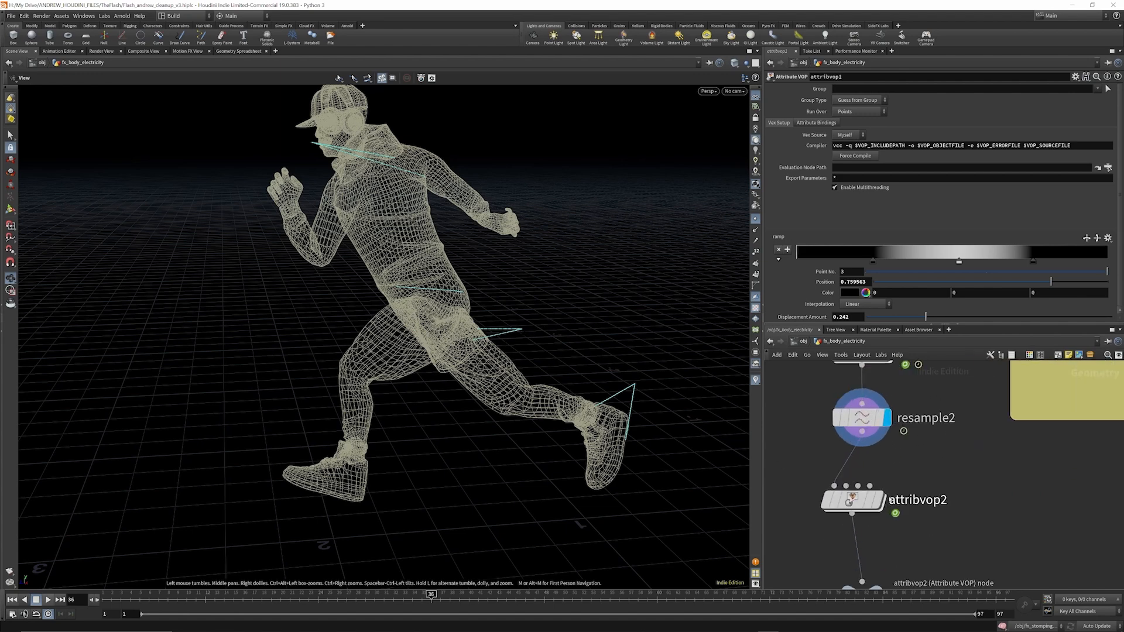
{"action": "left_click", "coordinate": [852, 498]}
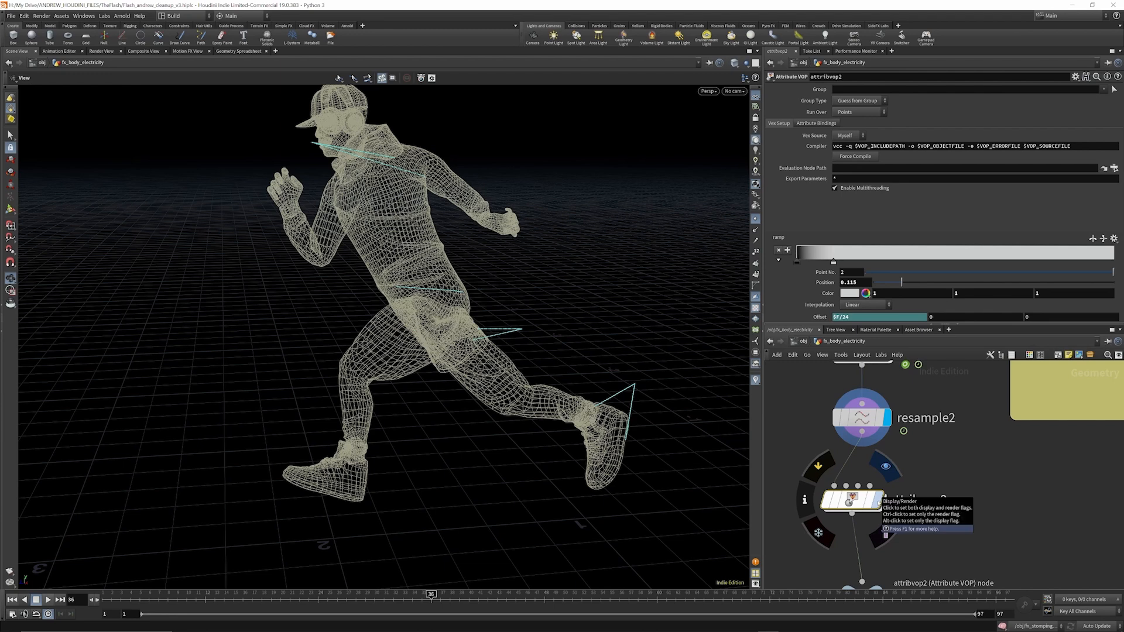
{"action": "left_click", "coordinate": [878, 499]}
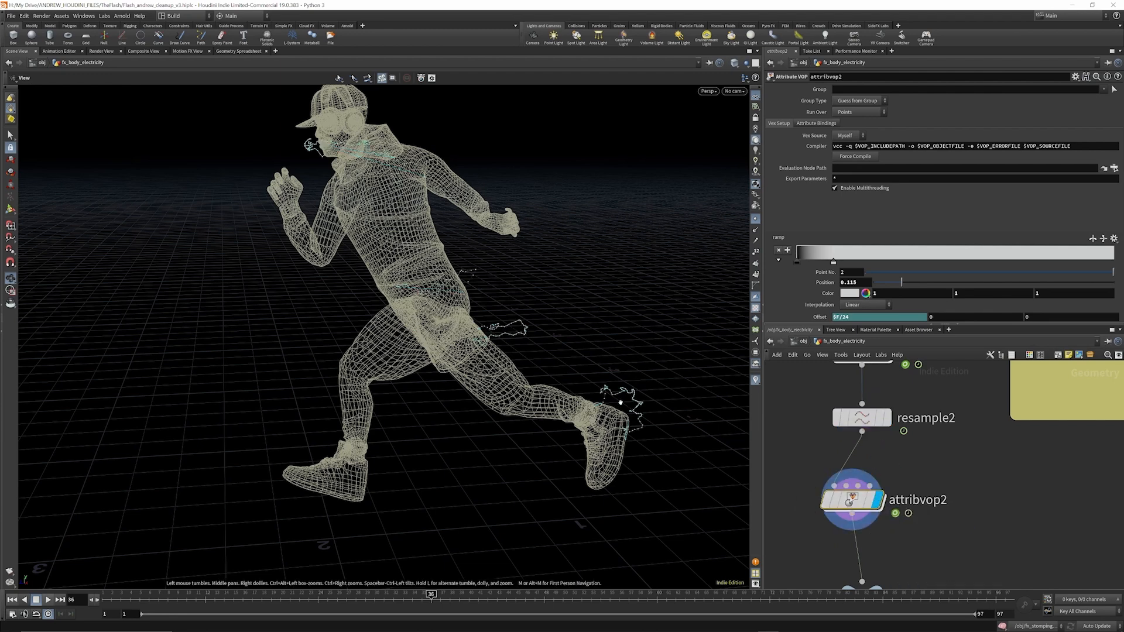
{"action": "double_click", "coordinate": [852, 499]}
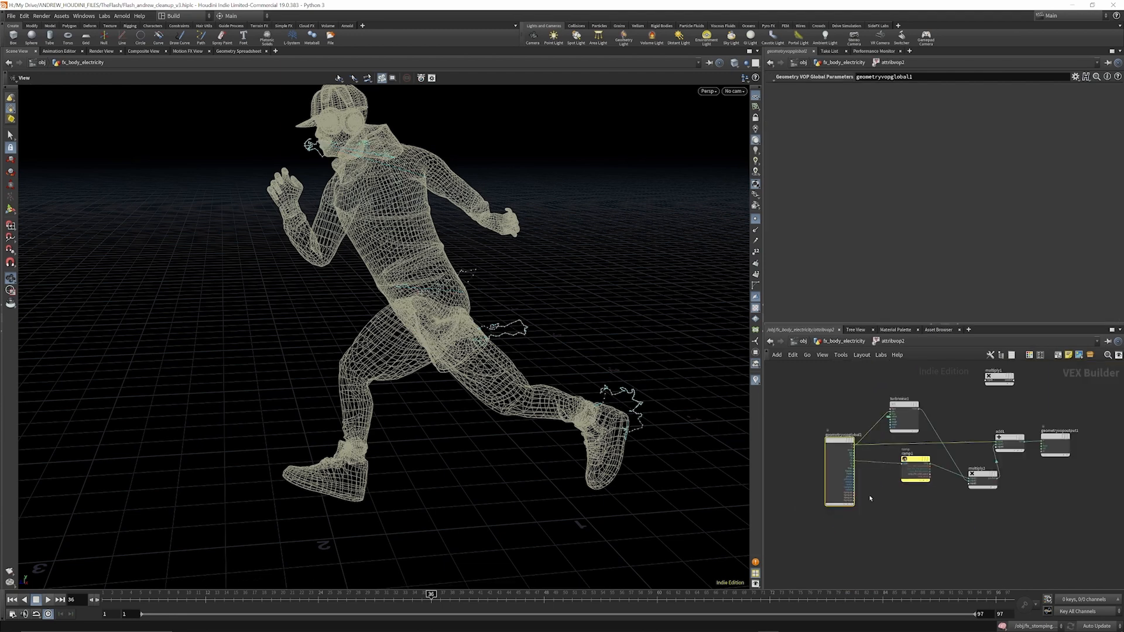
Examine the turbnoise1, ramp1 and multiply2 nodes inside attribvop2, with the ramp1 parameters shown.
{"action": "scroll", "coordinate": [909, 408], "scroll_direction": "up", "scroll_amount": 5}
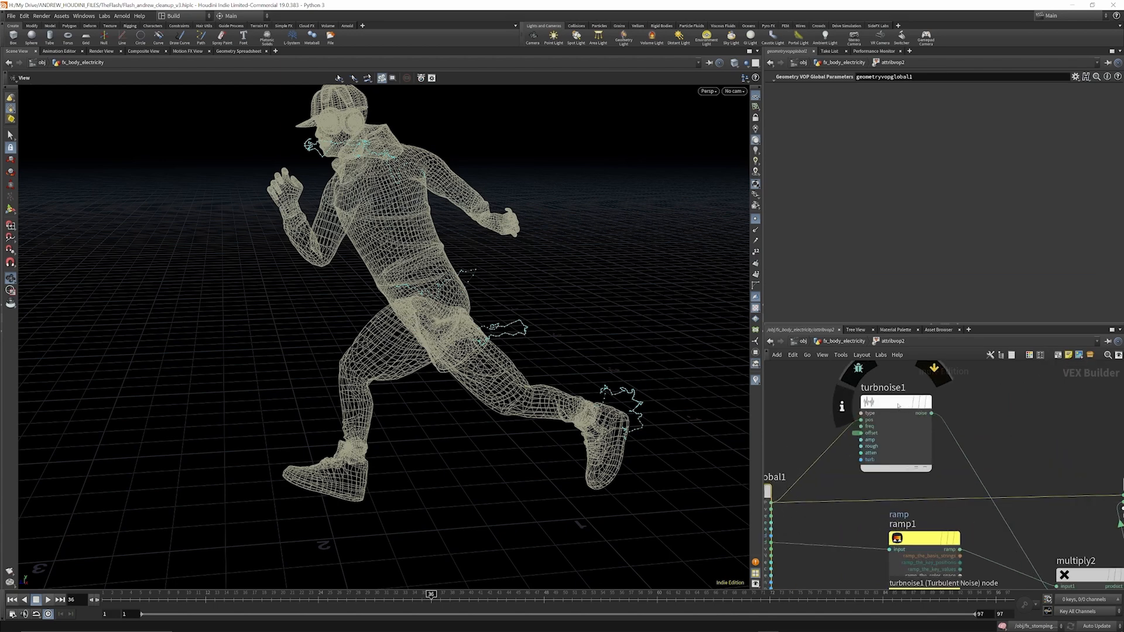
{"action": "scroll", "coordinate": [896, 398], "scroll_direction": "down", "scroll_amount": 5}
{"action": "left_click", "coordinate": [894, 495]}
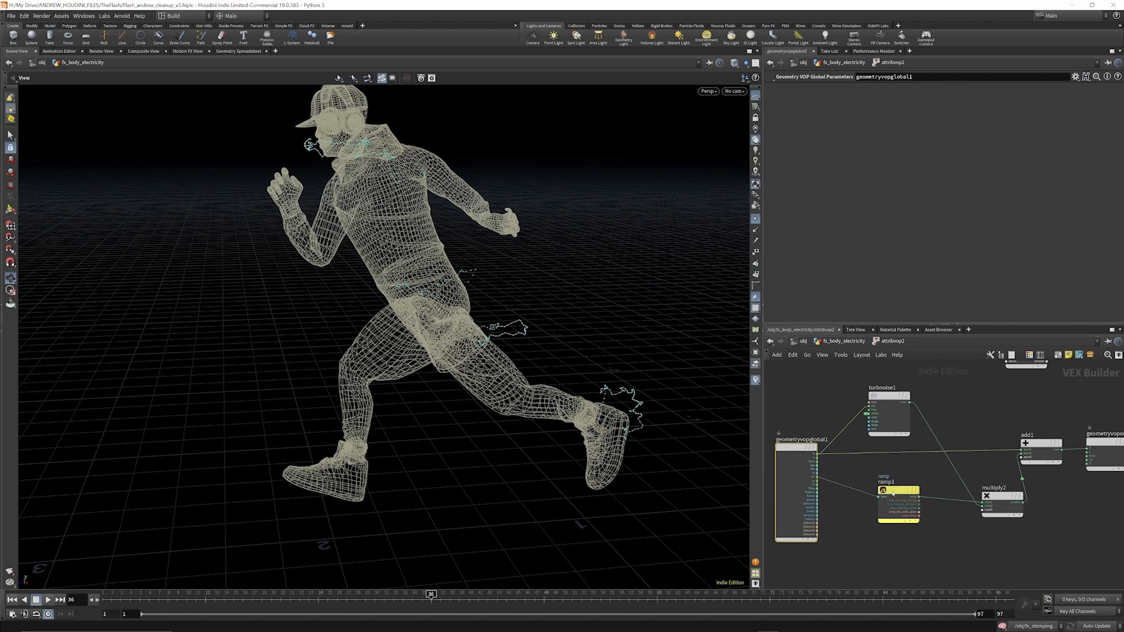
{"action": "mouse_move", "coordinate": [999, 499]}
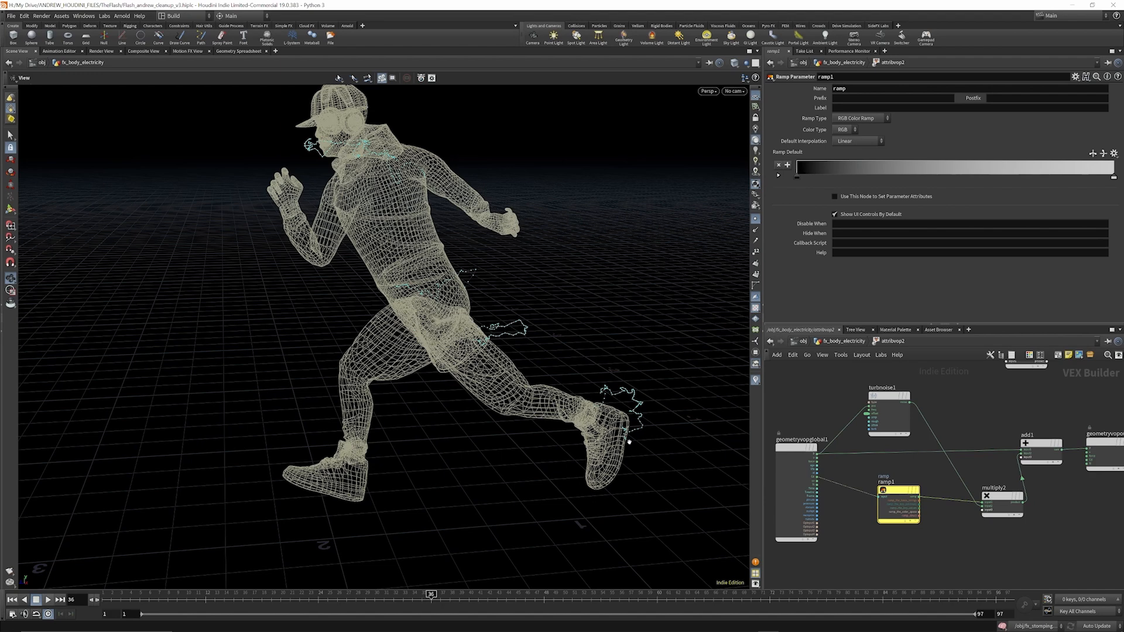
{"action": "scroll", "coordinate": [1065, 503], "scroll_direction": "up", "scroll_amount": 2}
{"action": "middle_click_drag", "start_coordinate": [1066, 504], "coordinate": [1003, 502]}
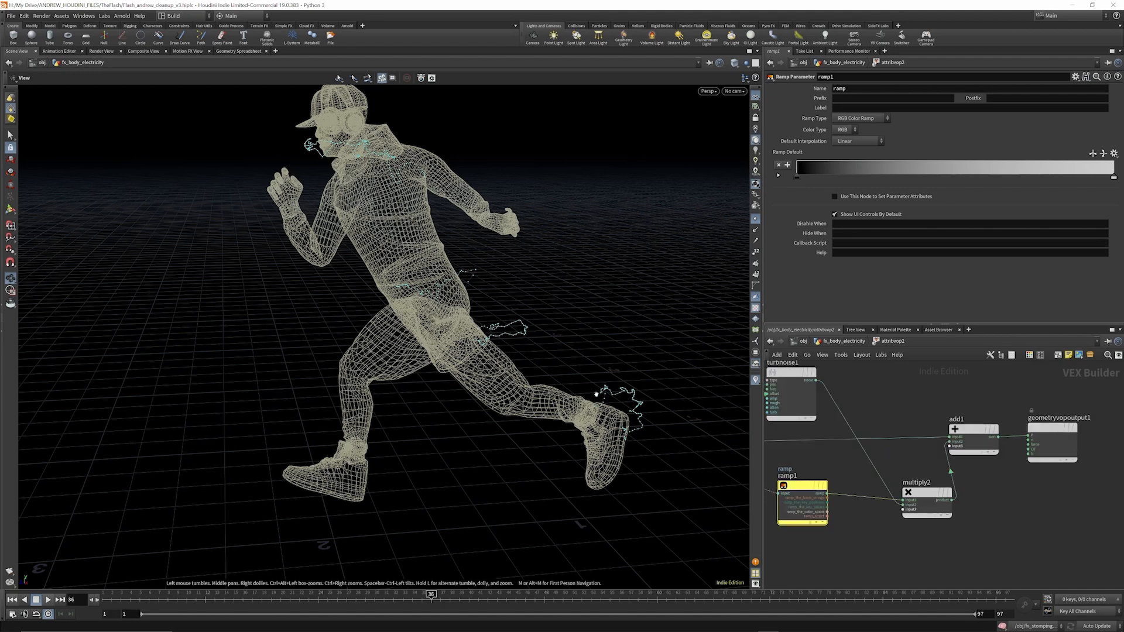
Return to the fx_body_electricity network, display color3 below null2, and scrub the animation to frame 48.
{"action": "left_click", "coordinate": [841, 341]}
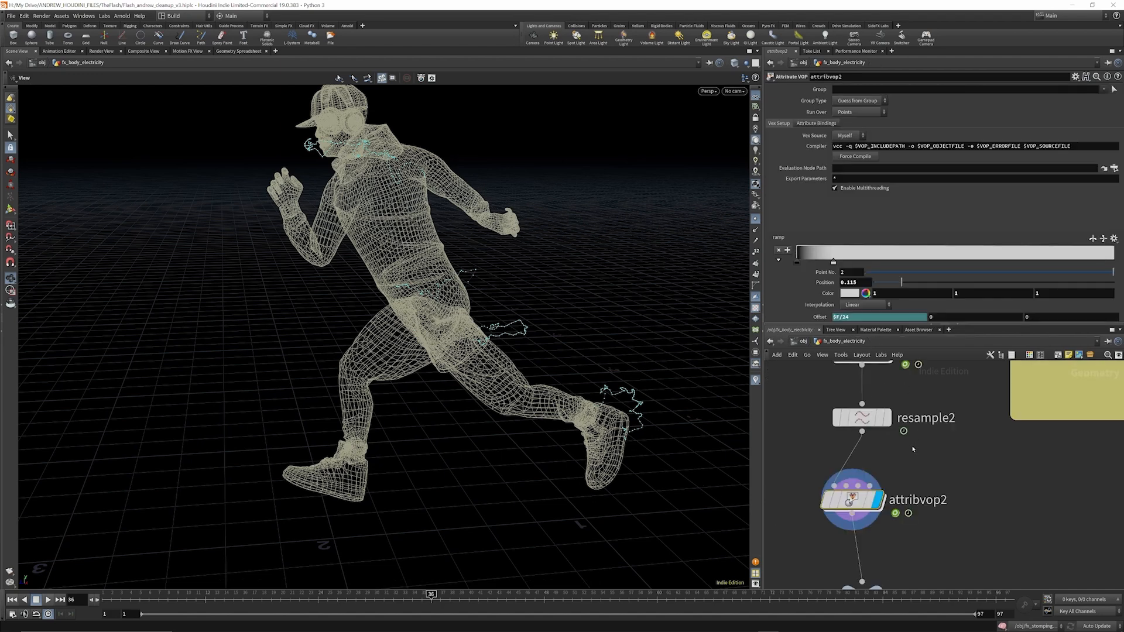
{"action": "scroll", "coordinate": [906, 460], "scroll_direction": "down", "scroll_amount": 3}
{"action": "scroll", "coordinate": [906, 460], "scroll_direction": "down", "scroll_amount": 3}
{"action": "scroll", "coordinate": [906, 460], "scroll_direction": "up", "scroll_amount": 4}
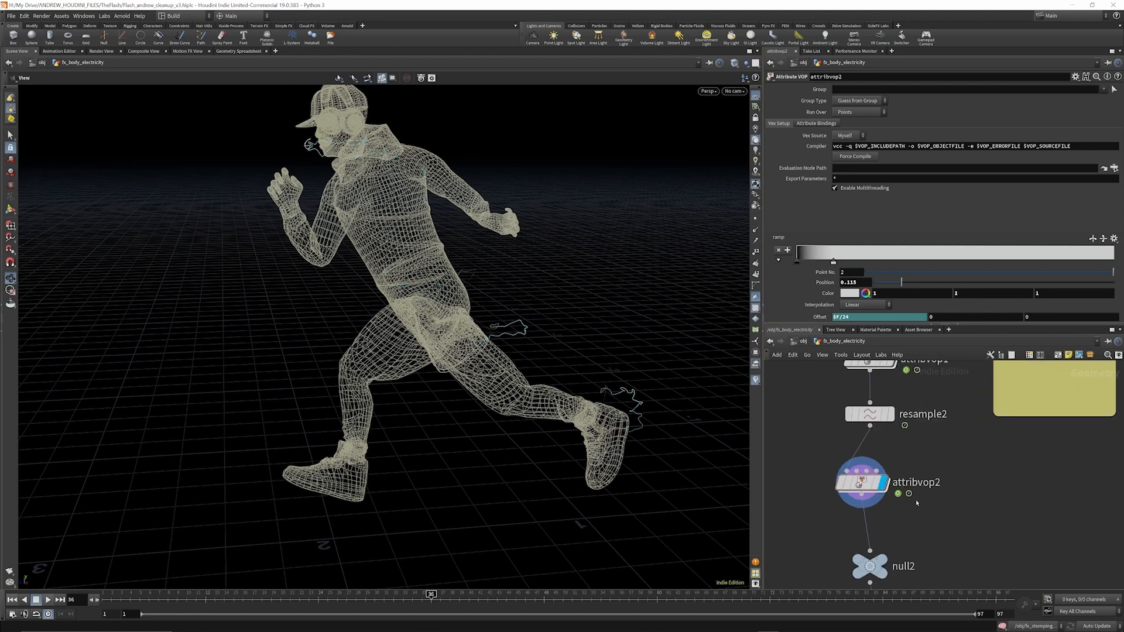
{"action": "scroll", "coordinate": [891, 433], "scroll_direction": "down", "scroll_amount": 1}
{"action": "scroll", "coordinate": [892, 433], "scroll_direction": "down", "scroll_amount": 5}
{"action": "scroll", "coordinate": [933, 502], "scroll_direction": "up", "scroll_amount": 3}
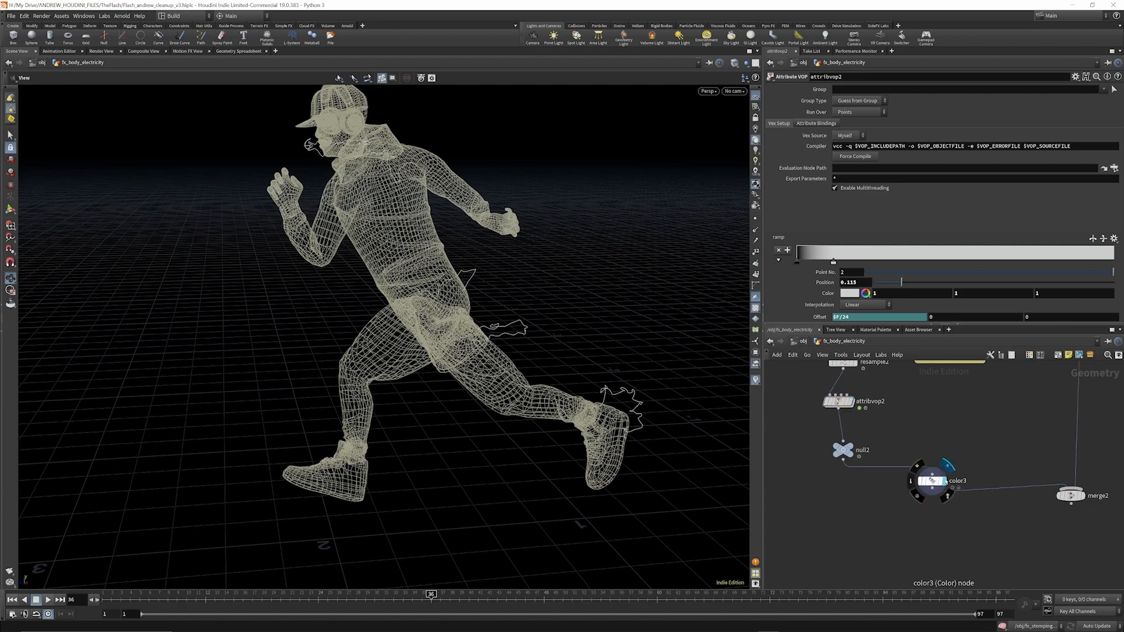
{"action": "left_click_drag", "start_coordinate": [939, 487], "coordinate": [921, 496]}
{"action": "left_click_drag", "start_coordinate": [550, 339], "coordinate": [379, 443]}
{"action": "left_click_drag", "start_coordinate": [135, 597], "coordinate": [582, 567]}
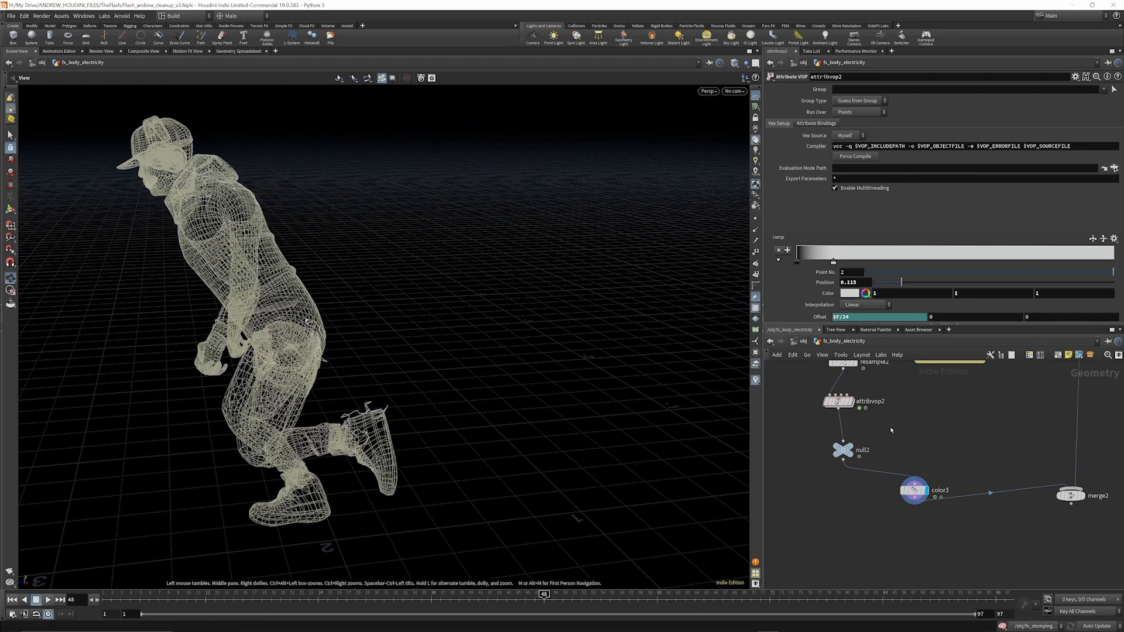
Inspect the offset input of turbnoise1 inside attribvop2, and compare it with attribvop2's Offset parameter while scrubbing the timeline.
{"action": "key", "text": "i"}
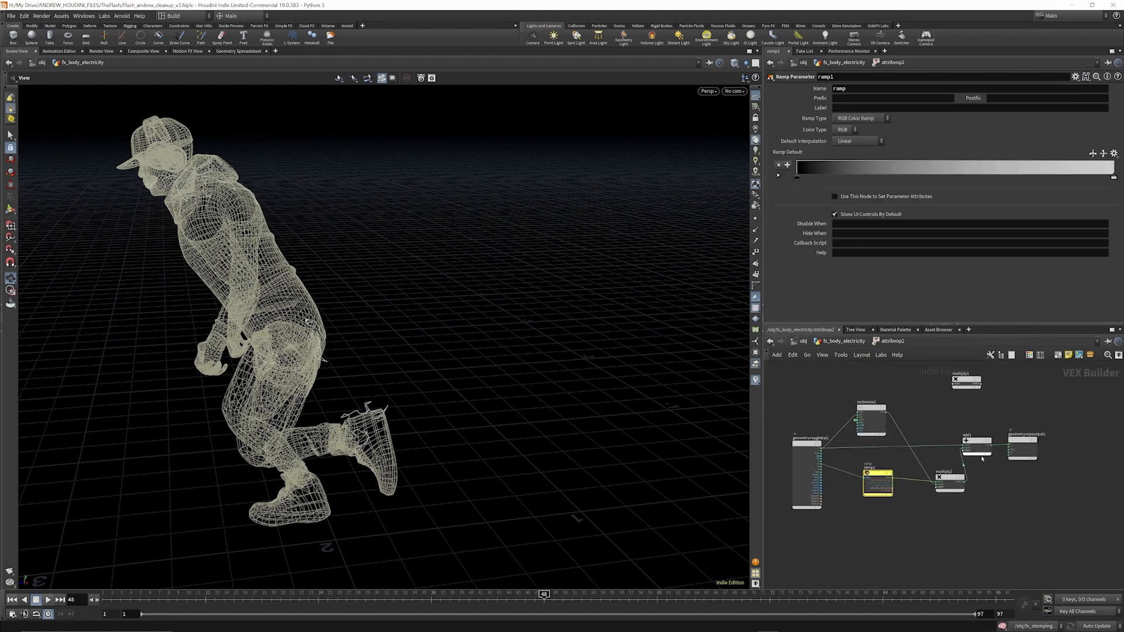
{"action": "scroll", "coordinate": [819, 411], "scroll_direction": "up", "scroll_amount": 5}
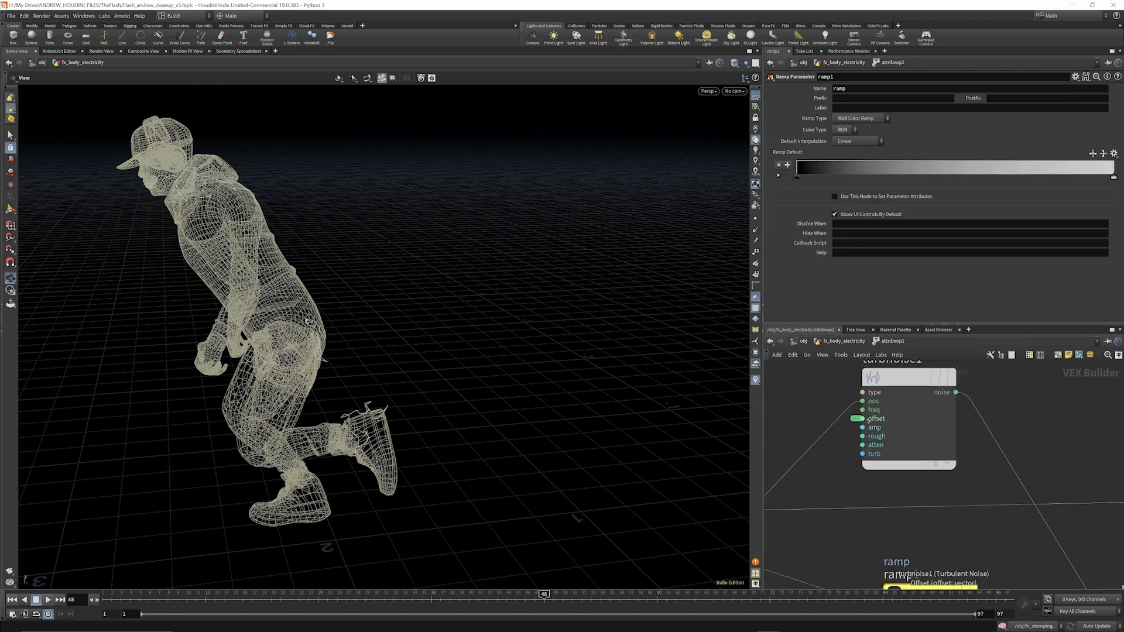
{"action": "key", "text": "u"}
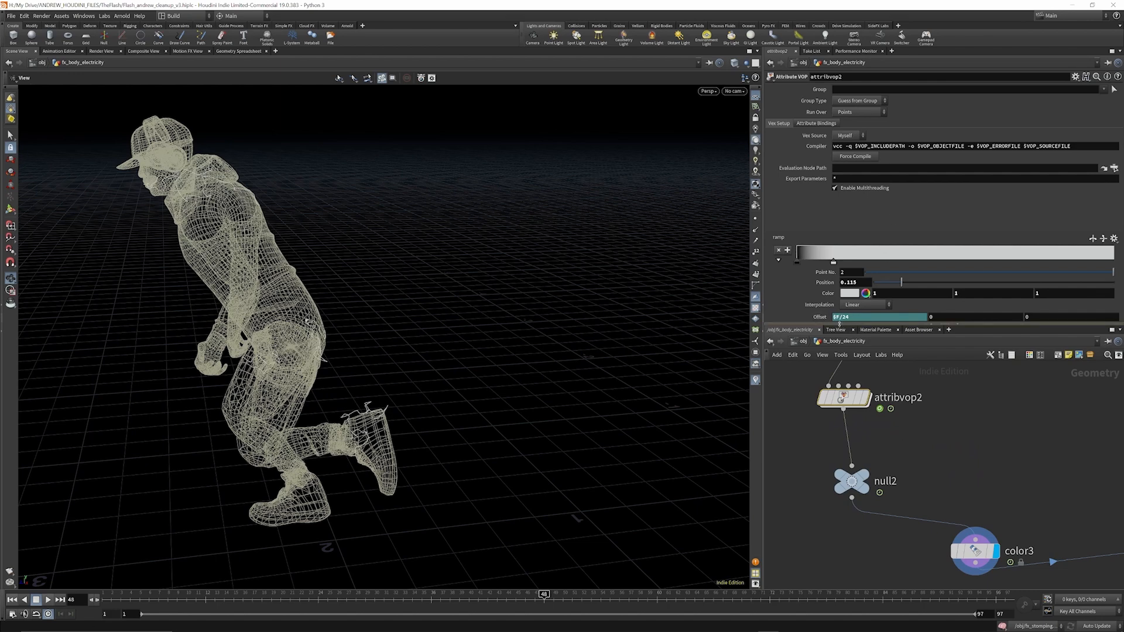
{"action": "left_click_drag", "start_coordinate": [143, 597], "coordinate": [544, 609]}
Go up to the object level and open the fx_bodyElectricity network.
{"action": "key", "text": "u"}
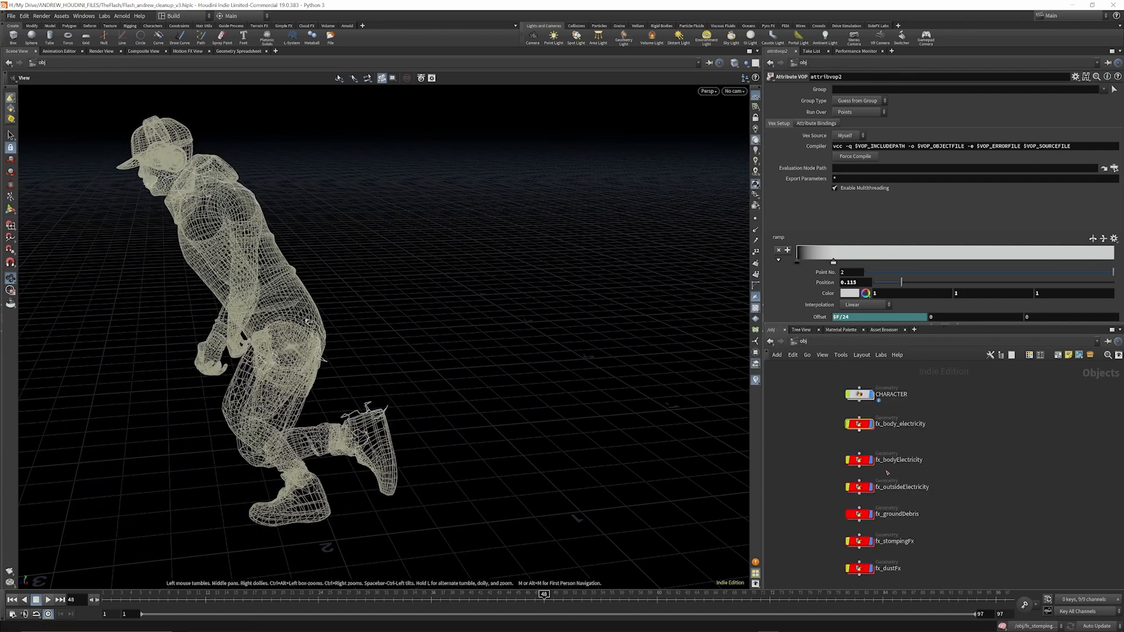
{"action": "scroll", "coordinate": [865, 461], "scroll_direction": "up", "scroll_amount": 3}
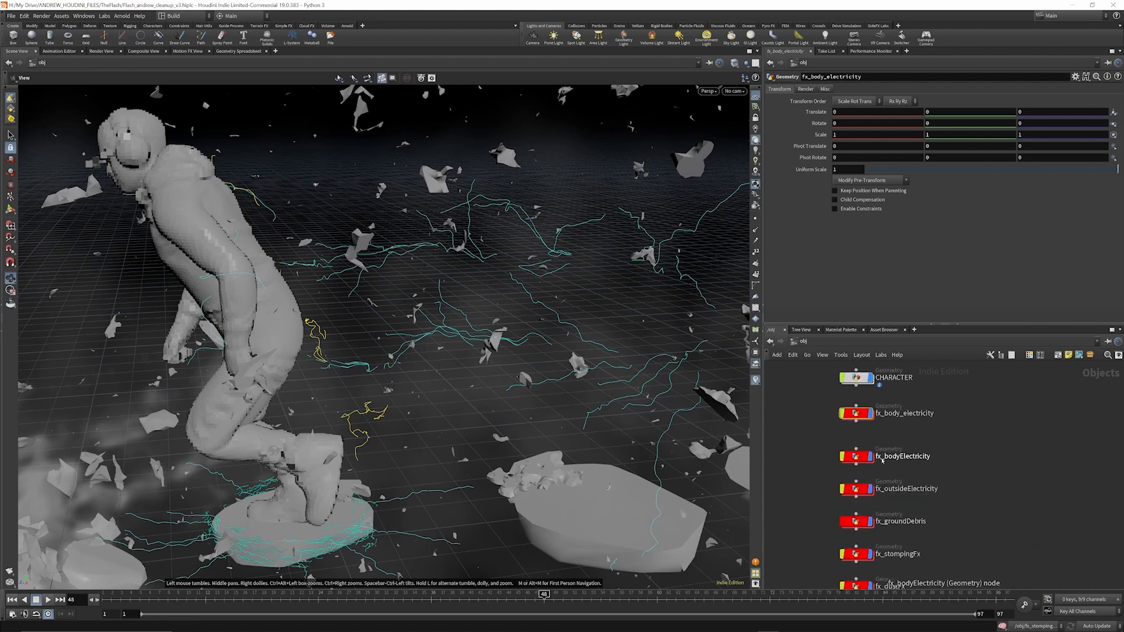
{"action": "left_click", "coordinate": [860, 456]}
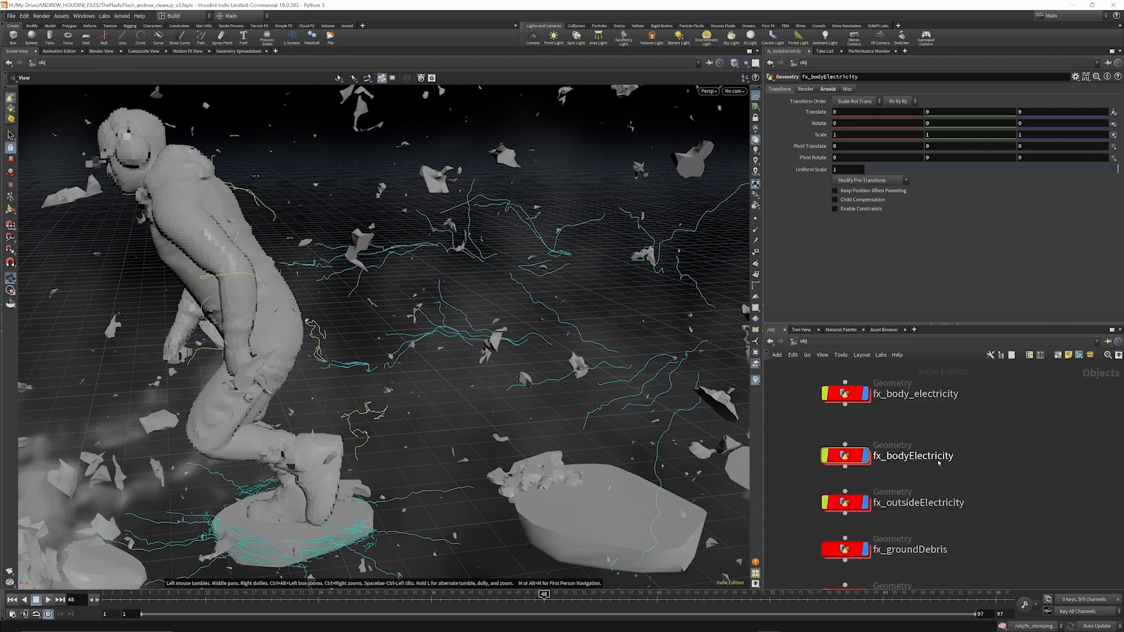
{"action": "double_click", "coordinate": [852, 457]}
Display agent1 with its FBX parameters and examine the T-pose character from the front.
{"action": "mouse_move", "coordinate": [891, 403]}
{"action": "scroll", "coordinate": [890, 404], "scroll_direction": "up", "scroll_amount": 1}
{"action": "left_click", "coordinate": [888, 387]}
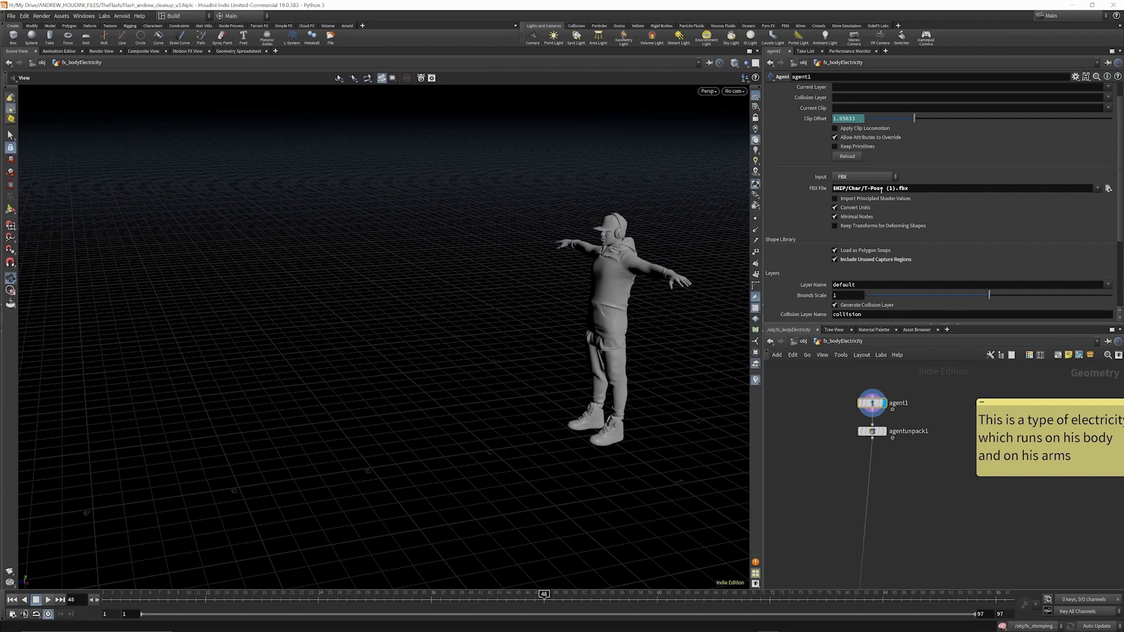
{"action": "left_click_drag", "start_coordinate": [608, 228], "coordinate": [675, 217]}
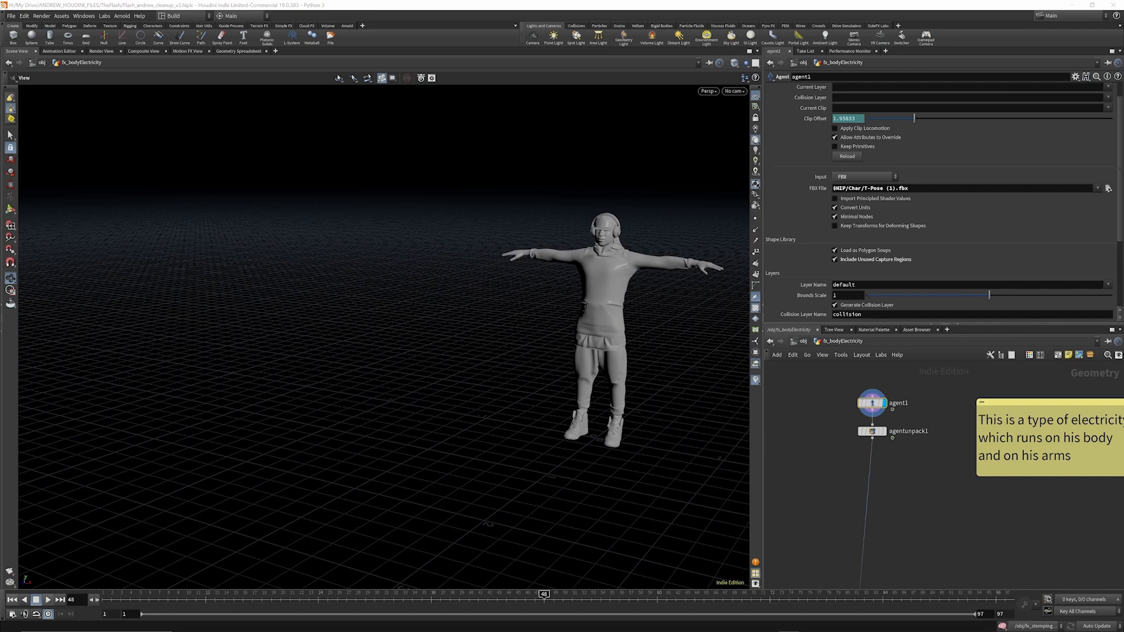
Display agentunpack1 with its parameters, and check the node info of agent1.
{"action": "scroll", "coordinate": [884, 438], "scroll_direction": "up", "scroll_amount": 3}
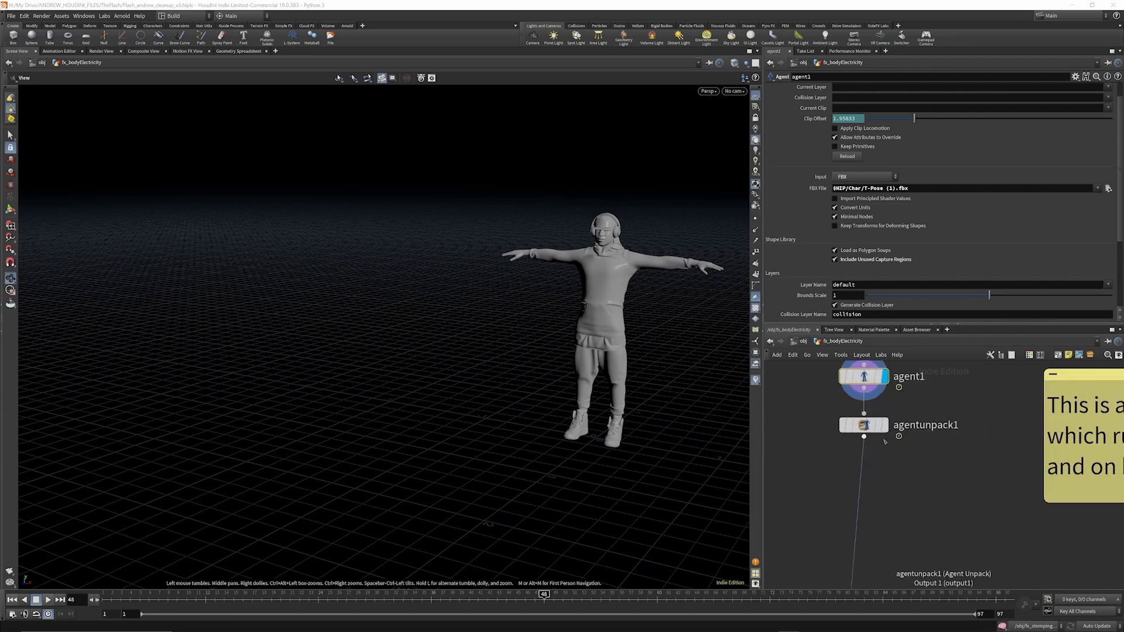
{"action": "left_click", "coordinate": [865, 426]}
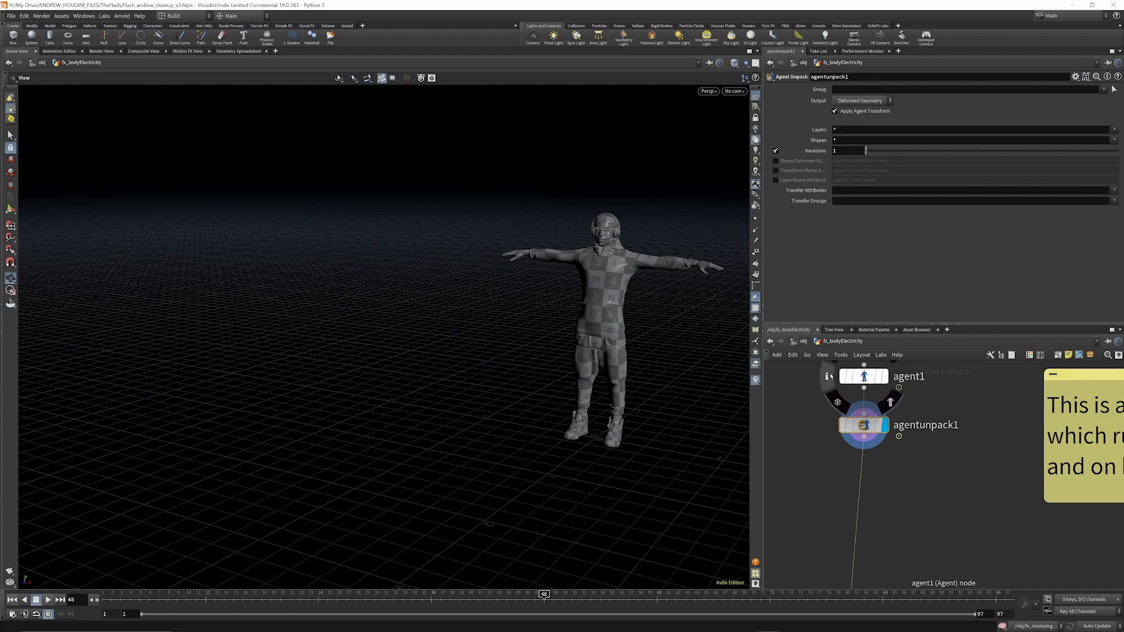
{"action": "left_click", "coordinate": [829, 376]}
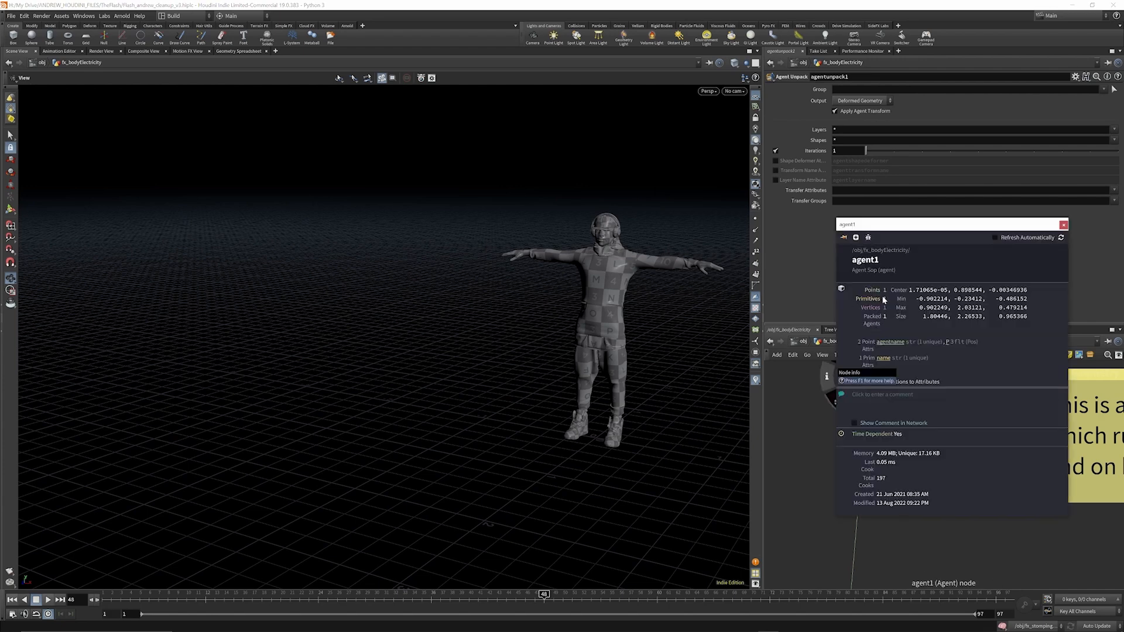
{"action": "left_click", "coordinate": [865, 427]}
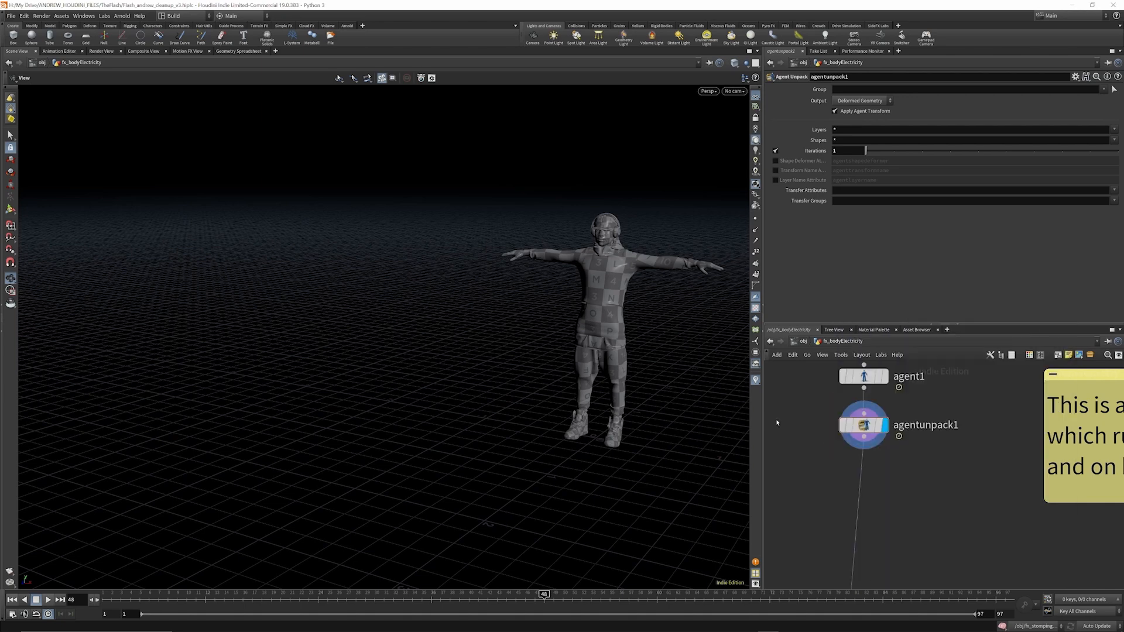
Display agent2 with its parameters to examine the animated running character.
{"action": "scroll", "coordinate": [809, 405], "scroll_direction": "down", "scroll_amount": 5}
{"action": "scroll", "coordinate": [865, 446], "scroll_direction": "up", "scroll_amount": 4}
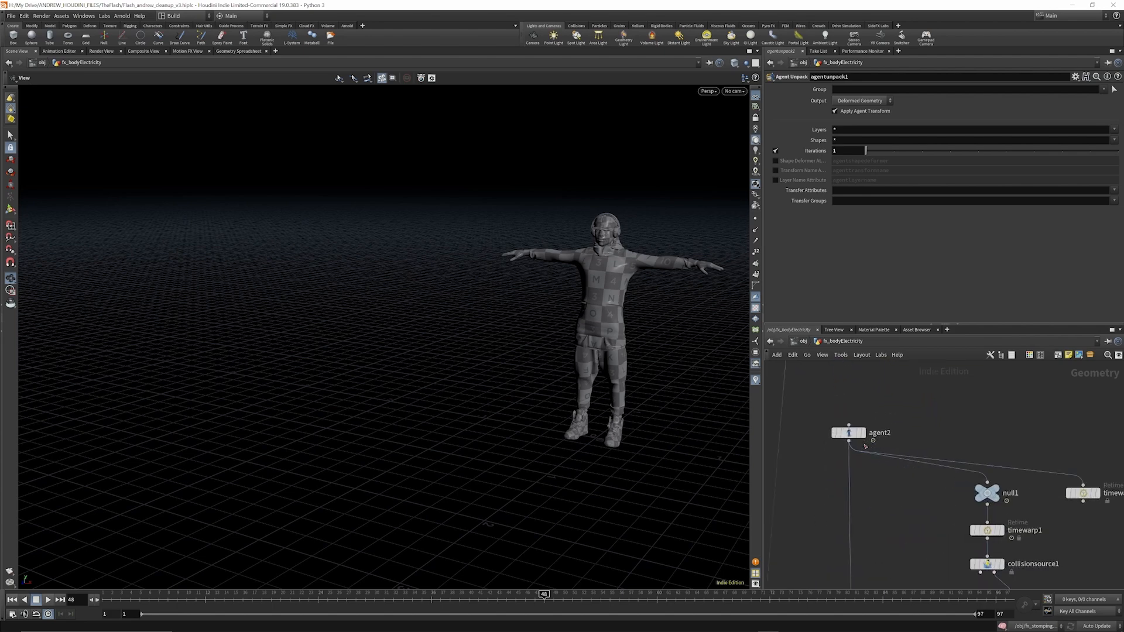
{"action": "left_click", "coordinate": [866, 415]}
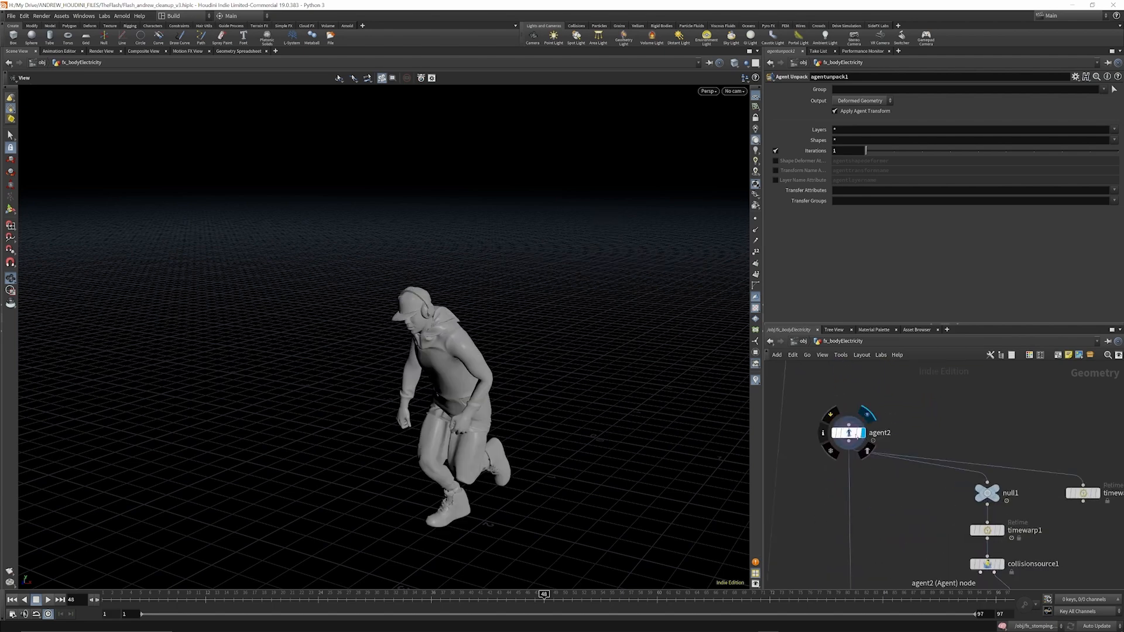
{"action": "left_click", "coordinate": [855, 434]}
Locate the spiral branch feeding pointdeform4 and display spiral1.
{"action": "scroll", "coordinate": [939, 416], "scroll_direction": "down", "scroll_amount": 6}
{"action": "middle_click_drag", "start_coordinate": [942, 574], "coordinate": [933, 543]}
{"action": "scroll", "coordinate": [934, 546], "scroll_direction": "up", "scroll_amount": 10}
{"action": "scroll", "coordinate": [934, 546], "scroll_direction": "down", "scroll_amount": 5}
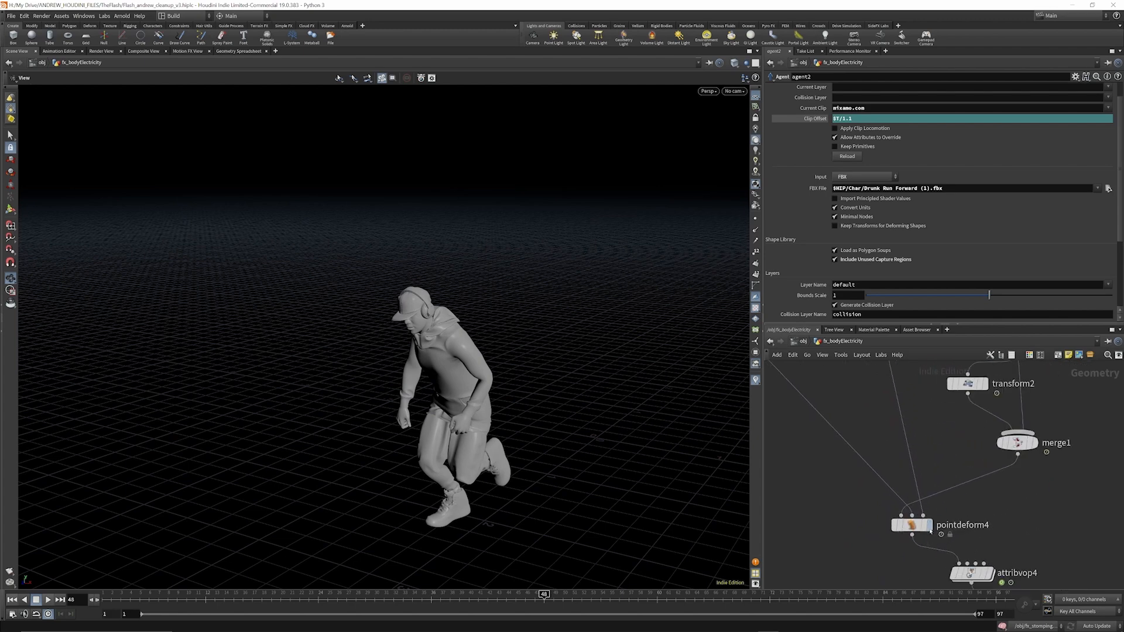
{"action": "scroll", "coordinate": [943, 497], "scroll_direction": "up", "scroll_amount": 6}
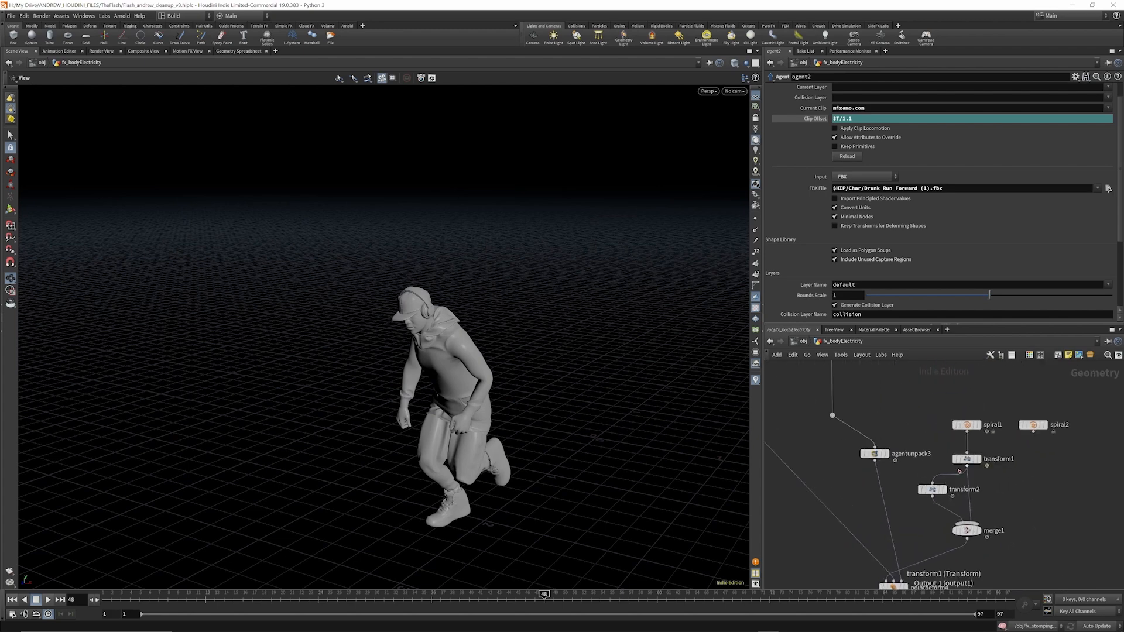
{"action": "left_click", "coordinate": [989, 405]}
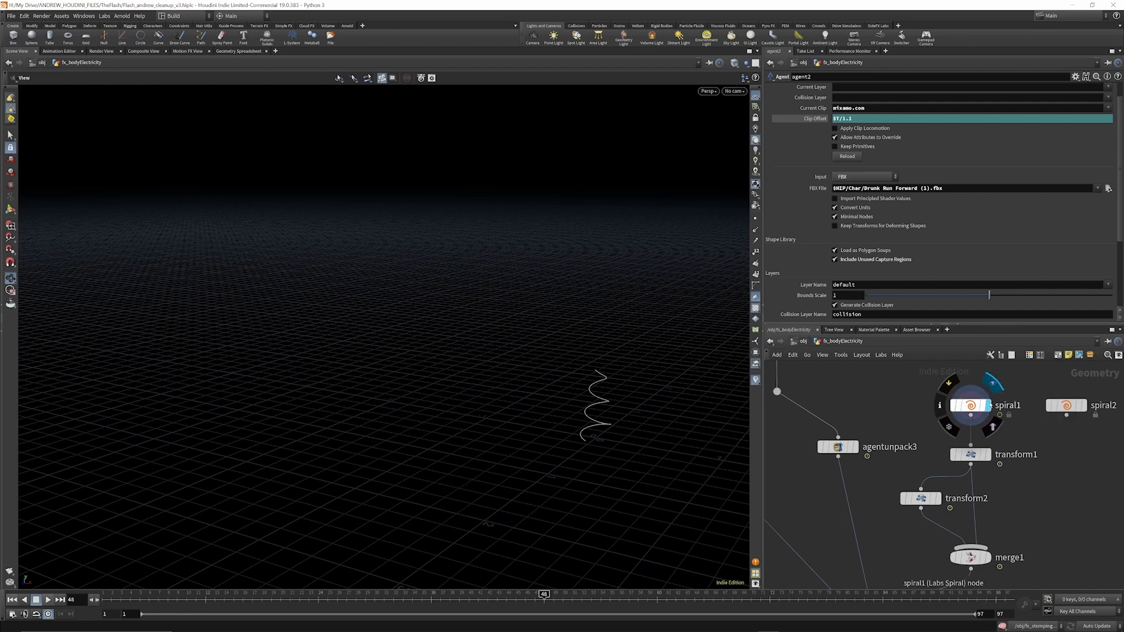
Template agentunpack1 to show the T-pose body as a wireframe reference around the spiral.
{"action": "scroll", "coordinate": [995, 474], "scroll_direction": "down", "scroll_amount": 5}
{"action": "scroll", "coordinate": [963, 381], "scroll_direction": "up", "scroll_amount": 8}
{"action": "left_click", "coordinate": [979, 462]}
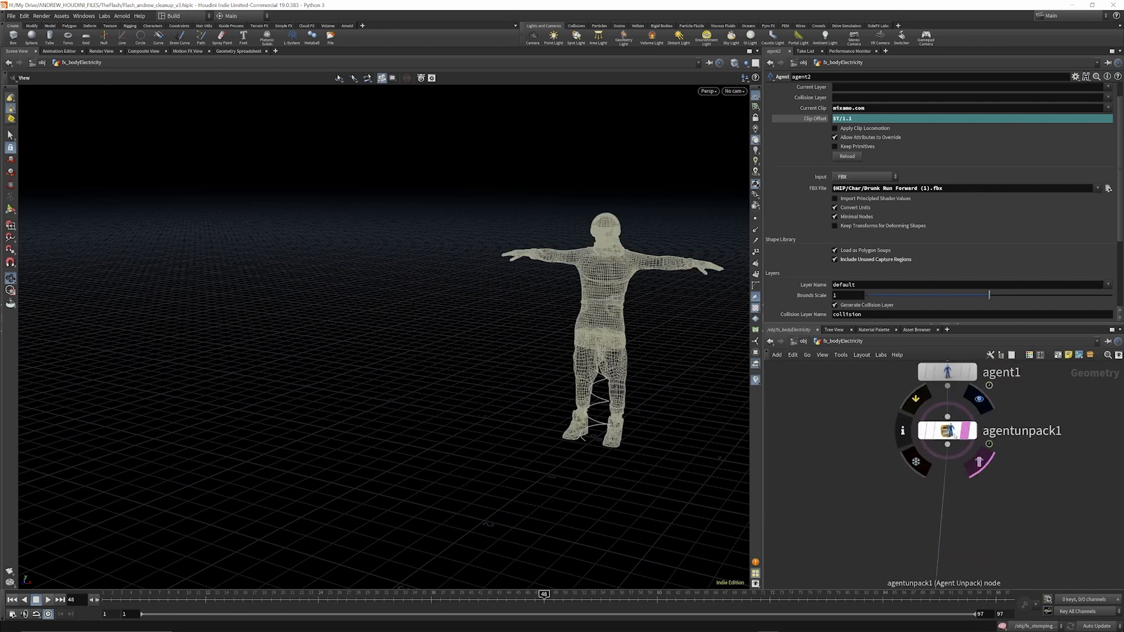
{"action": "scroll", "coordinate": [913, 410], "scroll_direction": "down", "scroll_amount": 8}
{"action": "scroll", "coordinate": [883, 412], "scroll_direction": "up", "scroll_amount": 8}
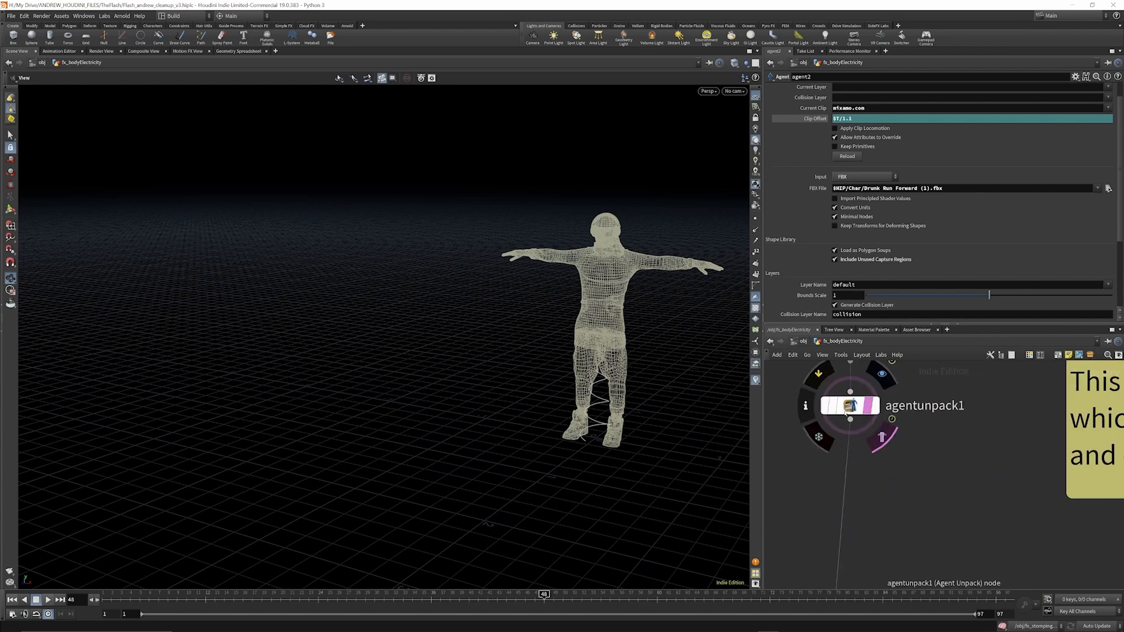
Return to spiral1 and show its radius, height, loops and rotation parameters.
{"action": "scroll", "coordinate": [856, 413], "scroll_direction": "down", "scroll_amount": 8}
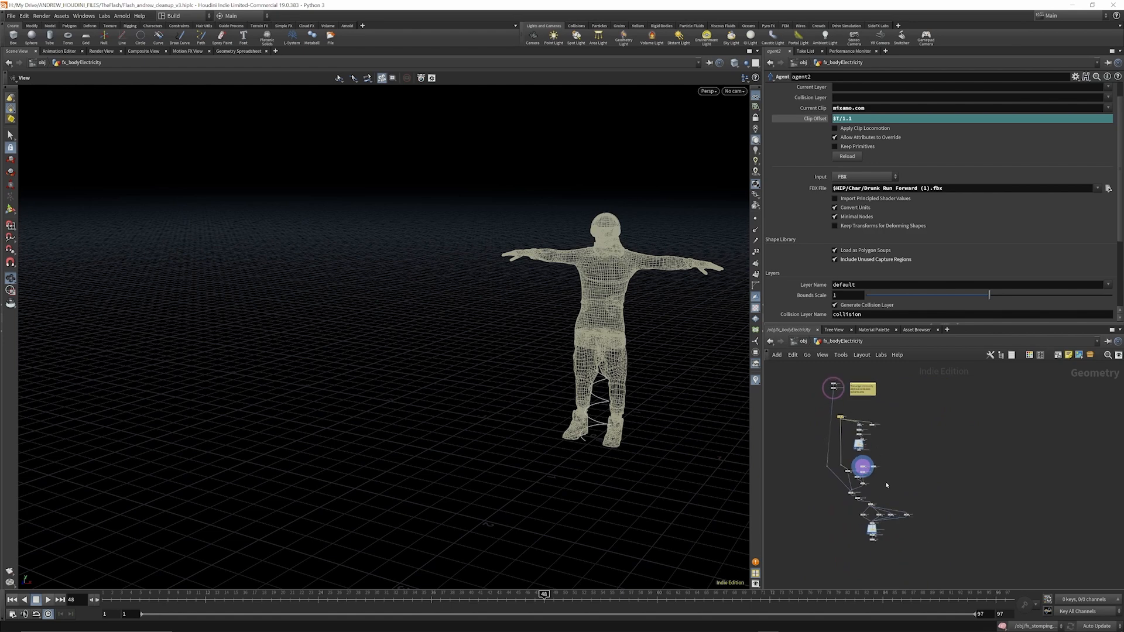
{"action": "scroll", "coordinate": [858, 465], "scroll_direction": "up", "scroll_amount": 8}
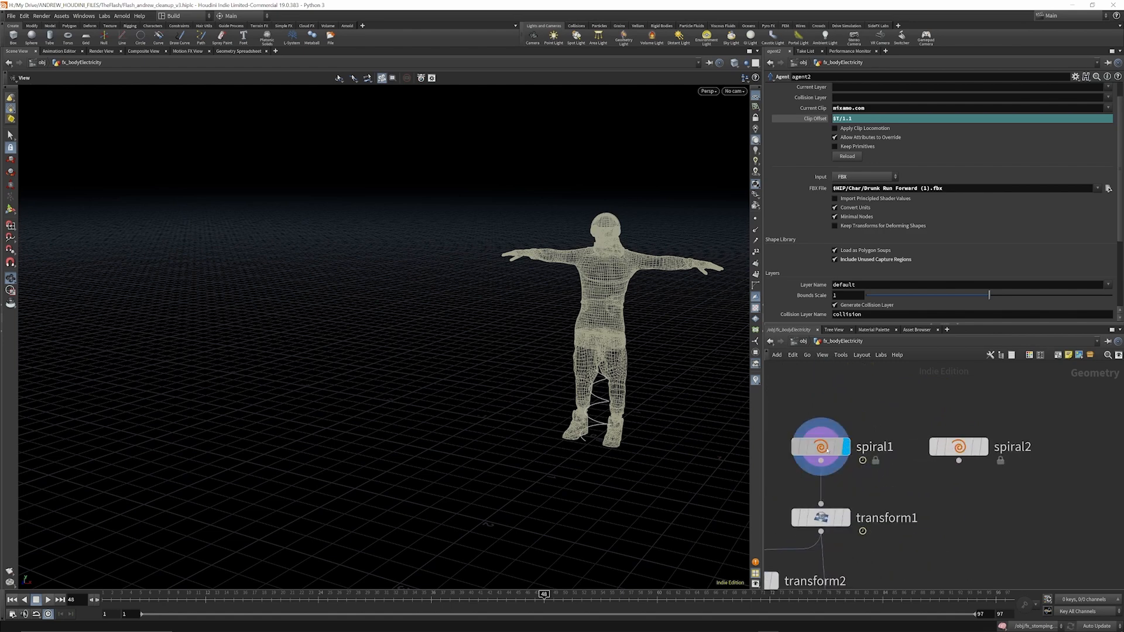
{"action": "left_click", "coordinate": [826, 448]}
{"action": "scroll", "coordinate": [848, 448], "scroll_direction": "down", "scroll_amount": 4}
{"action": "scroll", "coordinate": [890, 453], "scroll_direction": "up", "scroll_amount": 3}
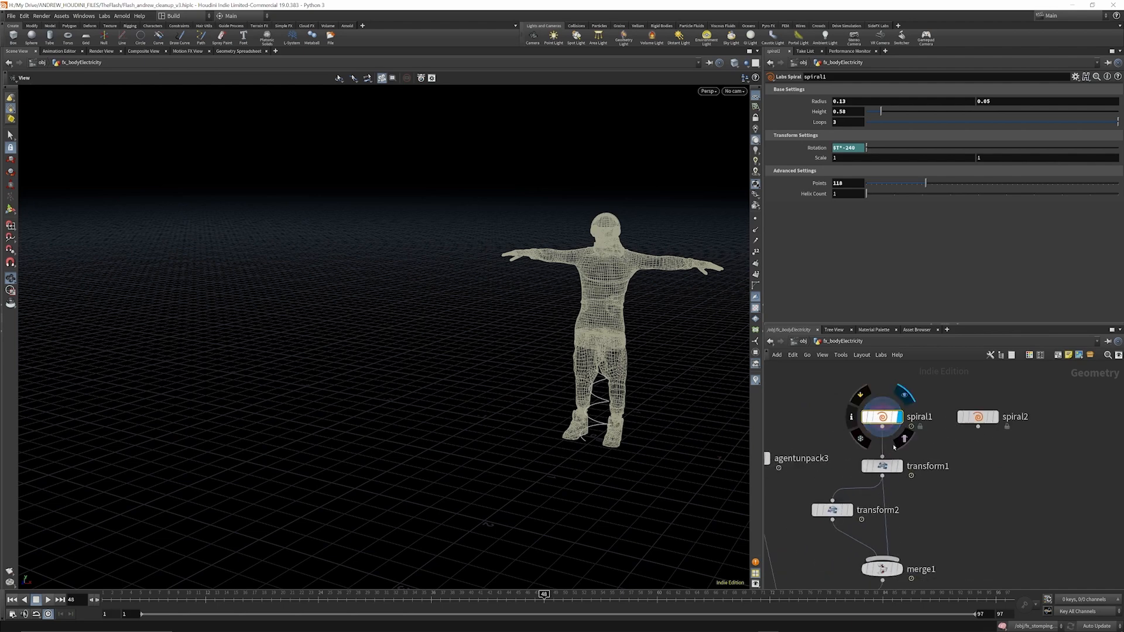
Display transform1 with its parameters to examine how the spiral is placed around one arm.
{"action": "left_click", "coordinate": [899, 467]}
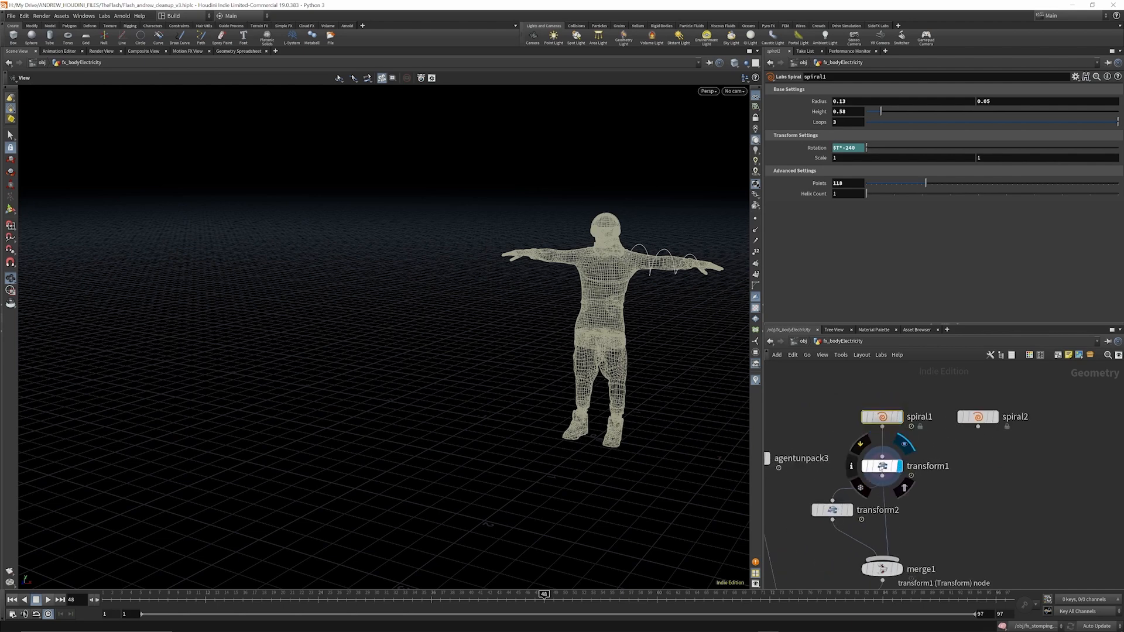
{"action": "left_click", "coordinate": [882, 467]}
{"action": "left_click_drag", "start_coordinate": [882, 467], "coordinate": [889, 467]}
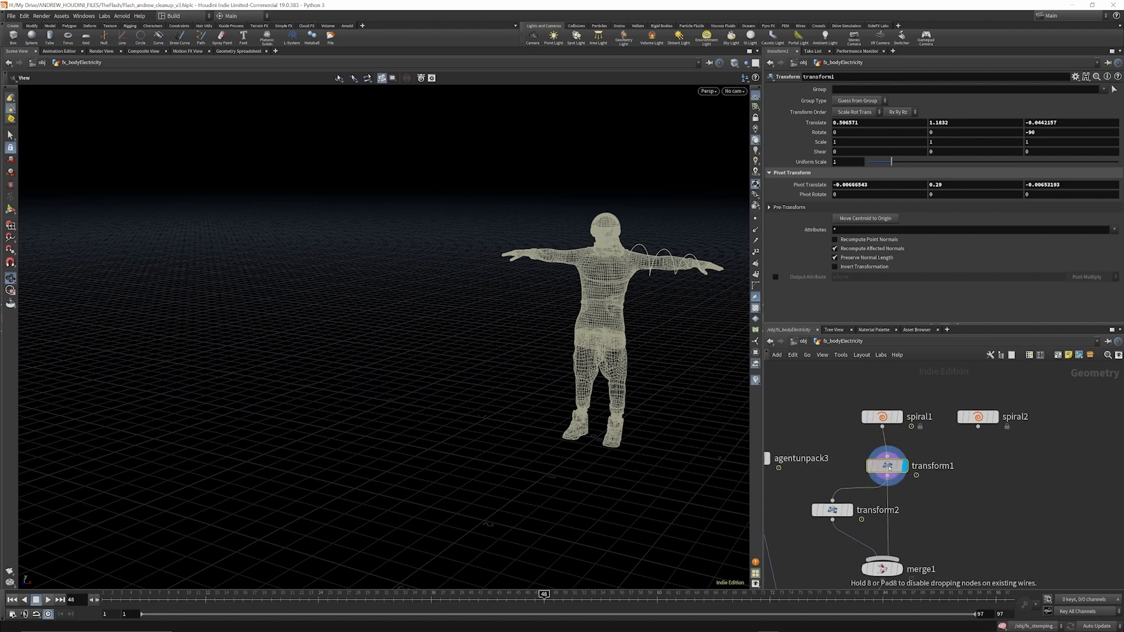
Display transform2 with its mirroring parameters, and display merge1 to view the spirals on both arms.
{"action": "left_click", "coordinate": [850, 510]}
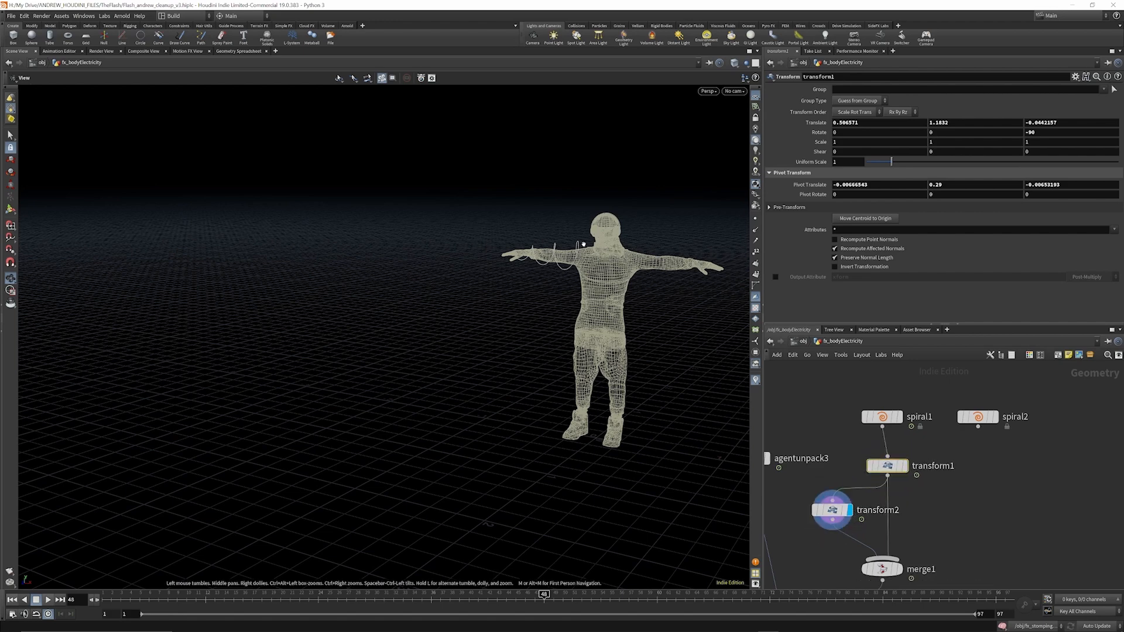
{"action": "left_click", "coordinate": [832, 510]}
{"action": "middle_click_drag", "start_coordinate": [900, 562], "coordinate": [894, 548]}
{"action": "left_click", "coordinate": [892, 553]}
Select pointdeform4 below merge1 to examine its capture parameters and its rest and deformed point lattice inputs.
{"action": "scroll", "coordinate": [923, 390], "scroll_direction": "down", "scroll_amount": 4}
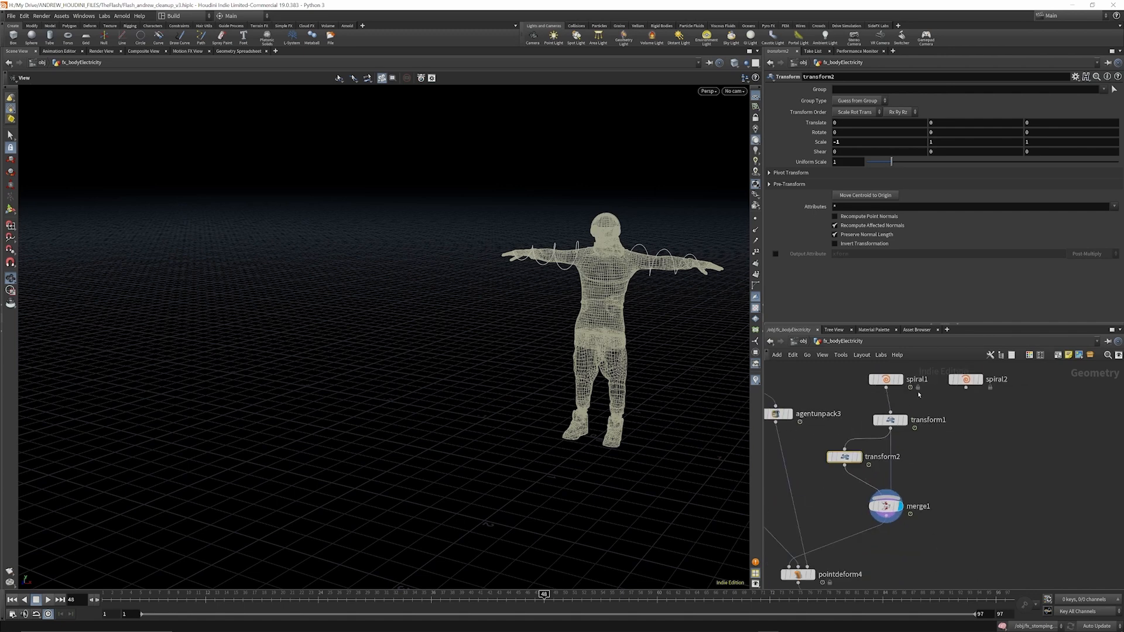
{"action": "scroll", "coordinate": [898, 520], "scroll_direction": "down", "scroll_amount": 2}
{"action": "scroll", "coordinate": [862, 521], "scroll_direction": "up", "scroll_amount": 3}
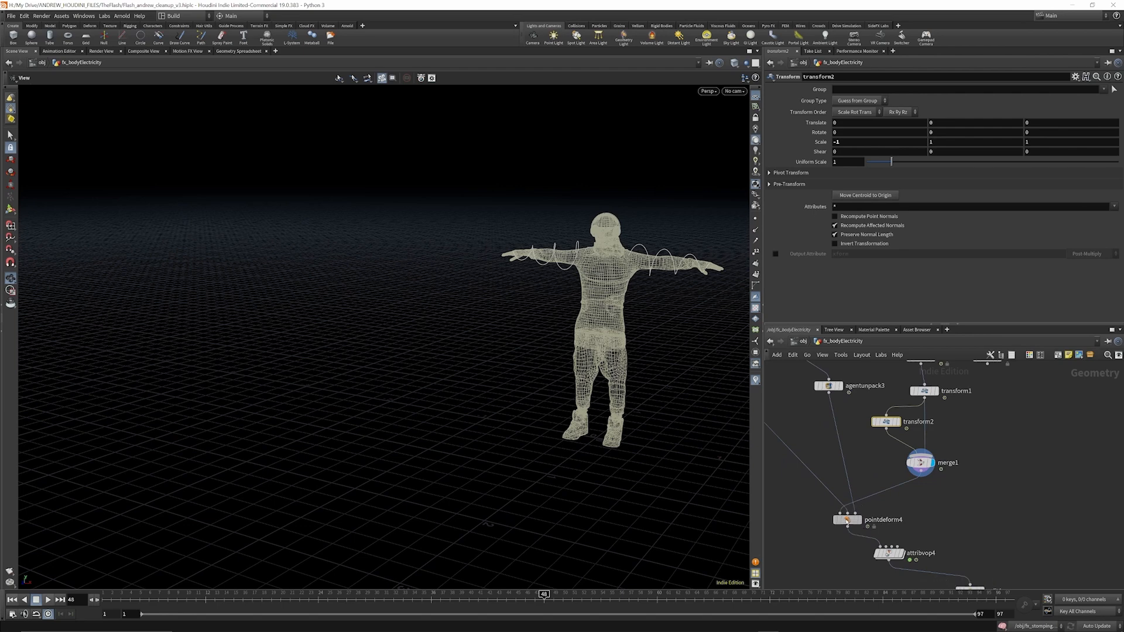
{"action": "left_click", "coordinate": [846, 519]}
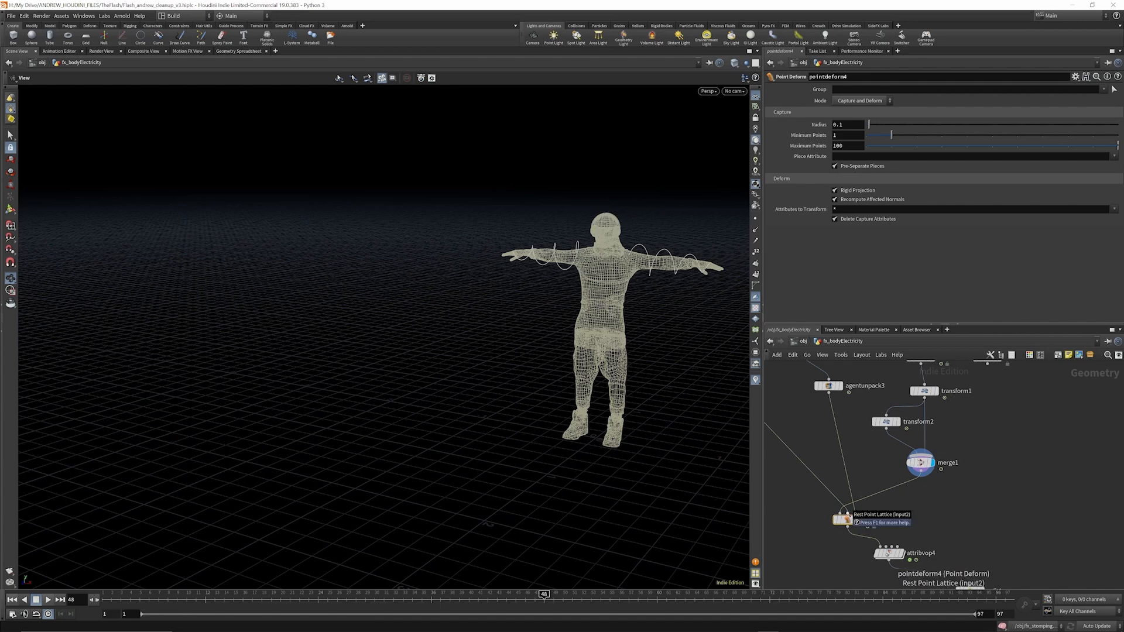
{"action": "scroll", "coordinate": [848, 513], "scroll_direction": "up", "scroll_amount": 4}
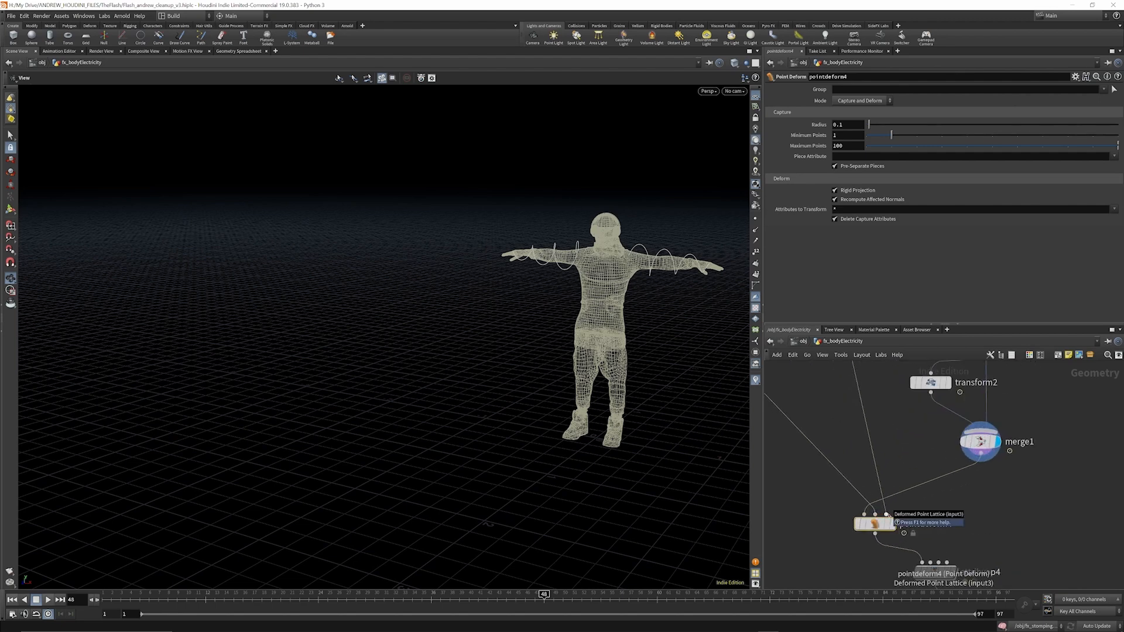
{"action": "scroll", "coordinate": [889, 516], "scroll_direction": "down", "scroll_amount": 5}
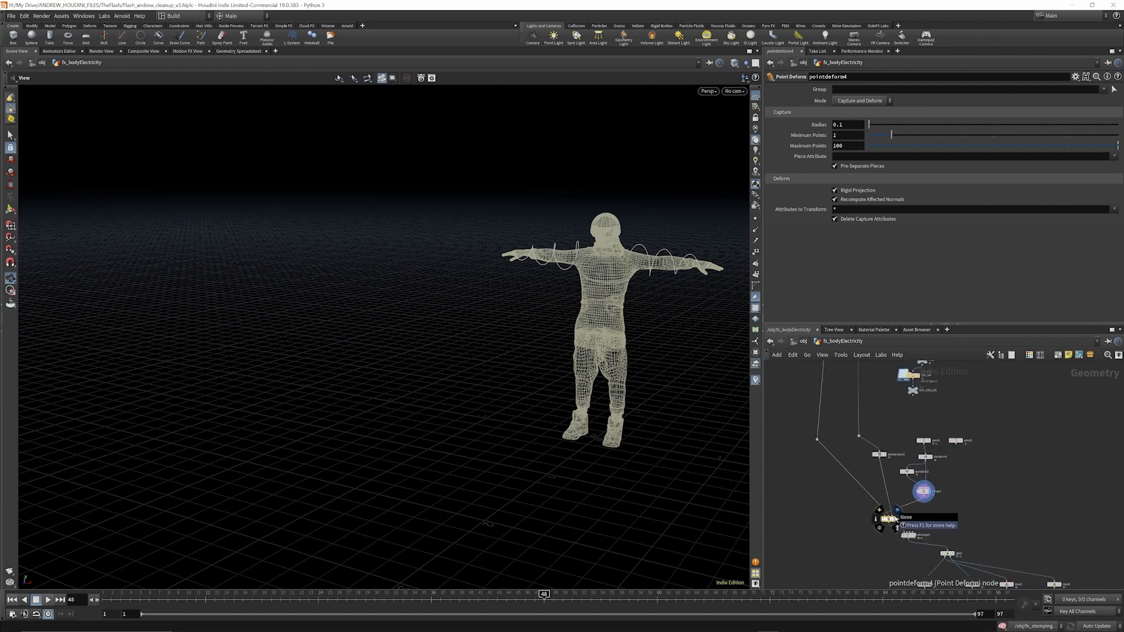
{"action": "scroll", "coordinate": [872, 385], "scroll_direction": "up", "scroll_amount": 5}
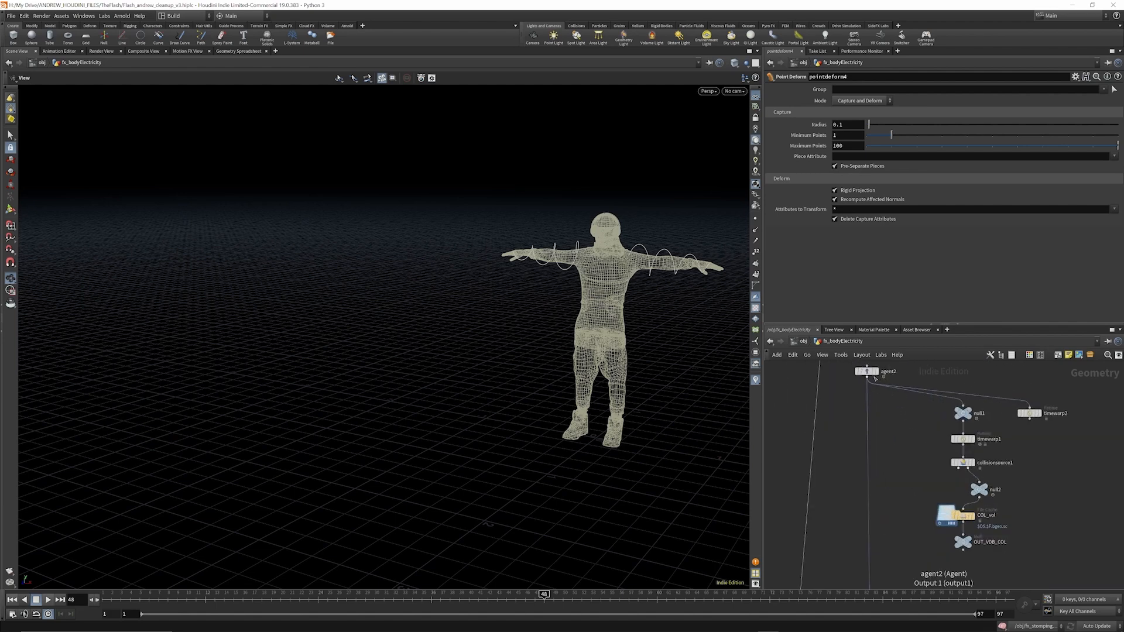
Display agent2 and then agentunpack3 to view the animated running body that drives the deformation.
{"action": "left_click", "coordinate": [875, 371]}
{"action": "scroll", "coordinate": [875, 387], "scroll_direction": "down", "scroll_amount": 5}
{"action": "scroll", "coordinate": [892, 516], "scroll_direction": "up", "scroll_amount": 10}
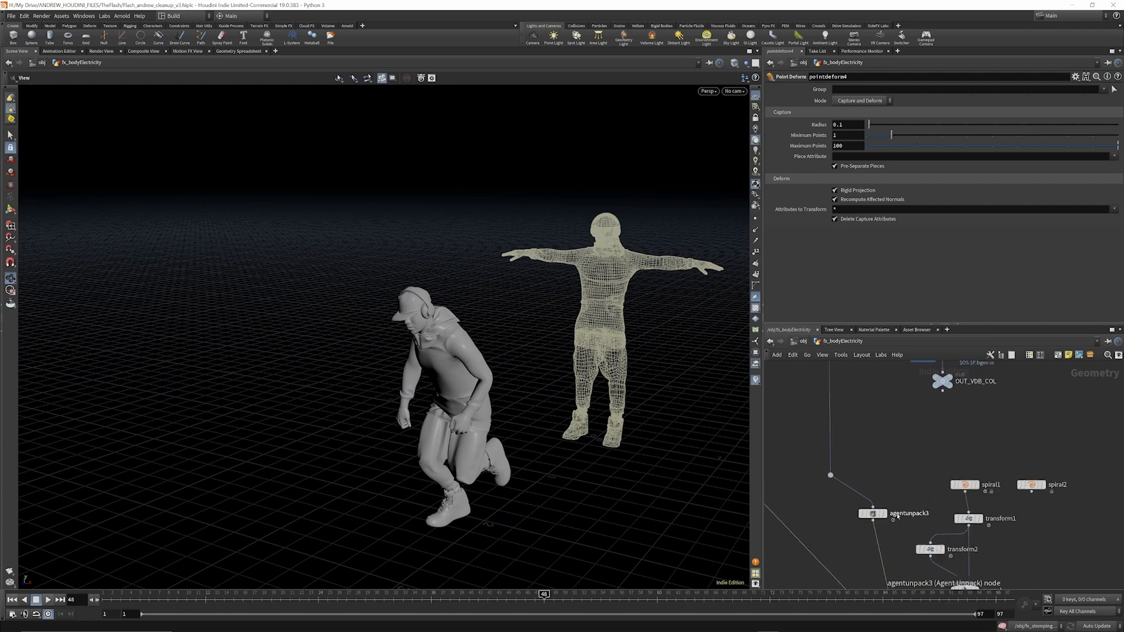
{"action": "left_click", "coordinate": [876, 514]}
{"action": "scroll", "coordinate": [878, 512], "scroll_direction": "down", "scroll_amount": 5}
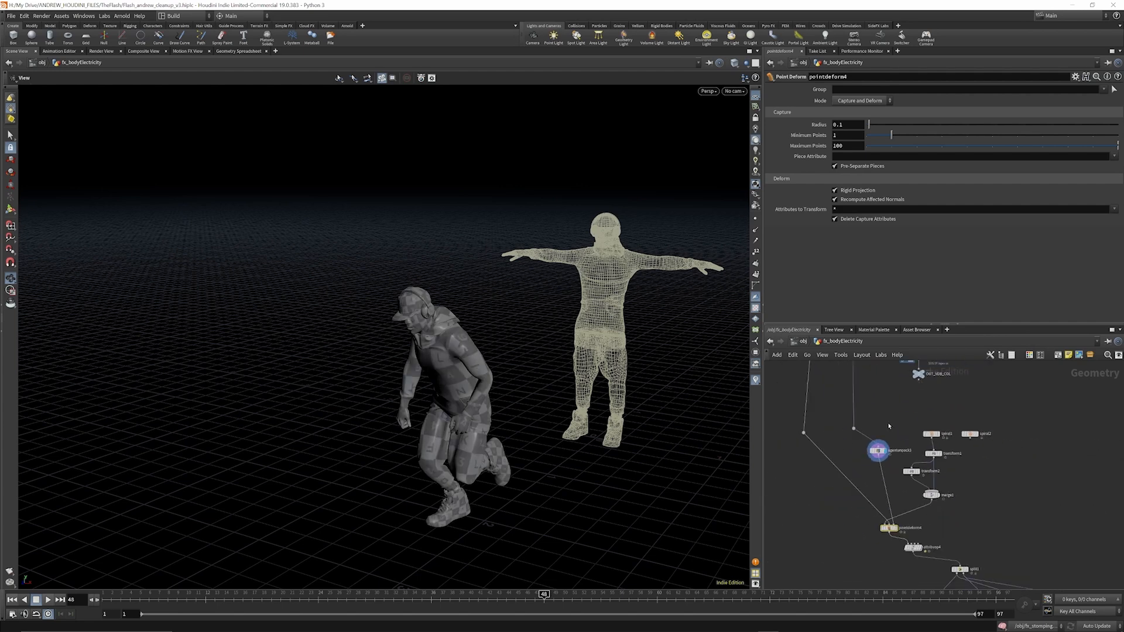
Display pointdeform4 with agentunpack3 templated in place of the T-pose body, and scrub to frame 30 to check the arm spirals.
{"action": "left_click", "coordinate": [897, 533]}
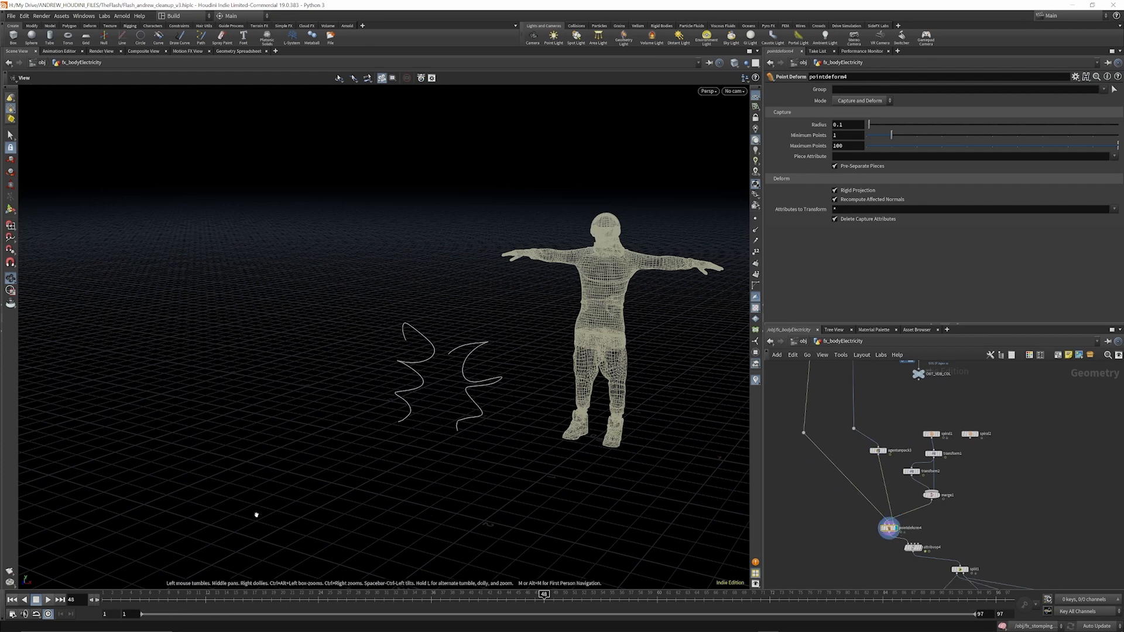
{"action": "scroll", "coordinate": [918, 498], "scroll_direction": "up", "scroll_amount": 3}
{"action": "mouse_move", "coordinate": [871, 447]}
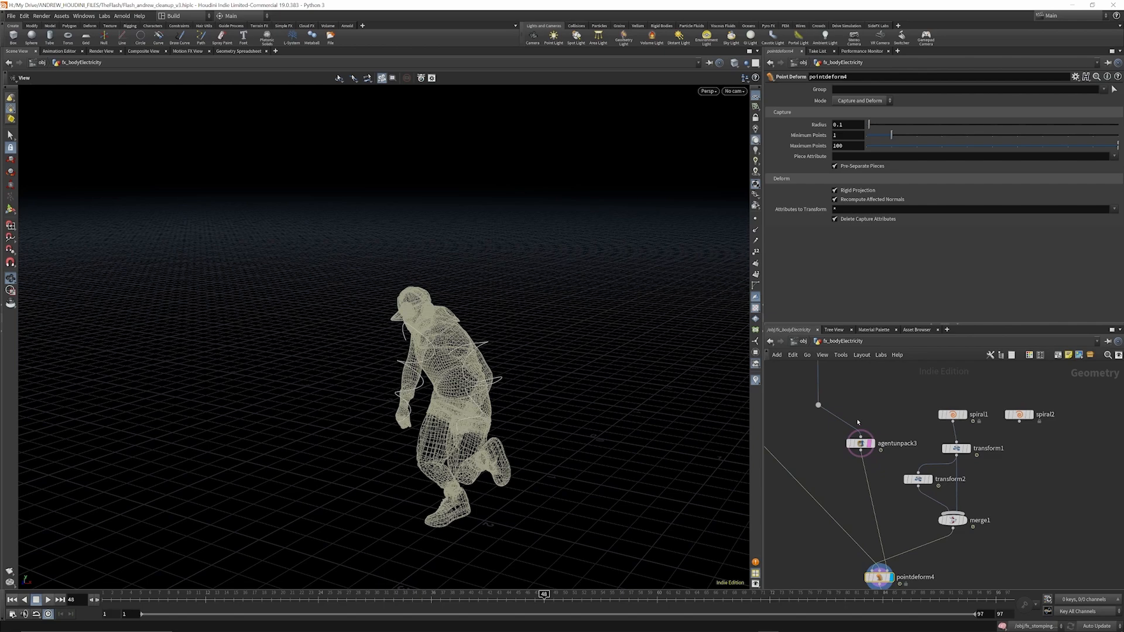
{"action": "scroll", "coordinate": [858, 420], "scroll_direction": "down", "scroll_amount": 2}
{"action": "left_click_drag", "start_coordinate": [106, 598], "coordinate": [378, 583]}
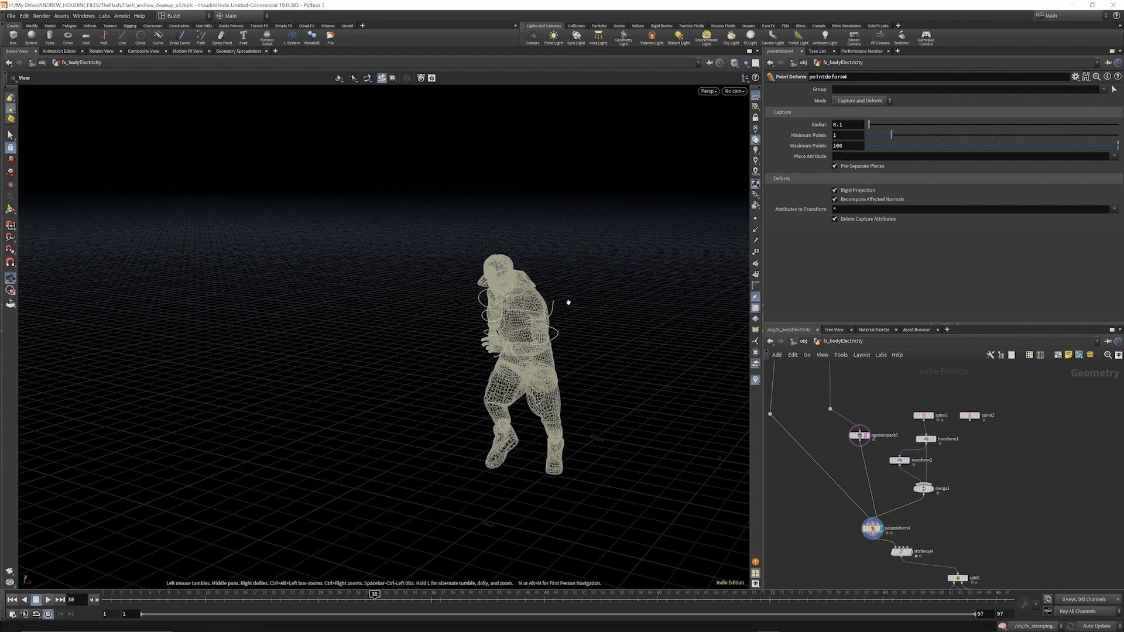
{"action": "mouse_move", "coordinate": [549, 301]}
{"action": "left_mouse_down"}
{"action": "mouse_move", "coordinate": [562, 319]}
{"action": "mouse_move", "coordinate": [537, 308]}
{"action": "mouse_move", "coordinate": [571, 304]}
{"action": "left_mouse_up"}
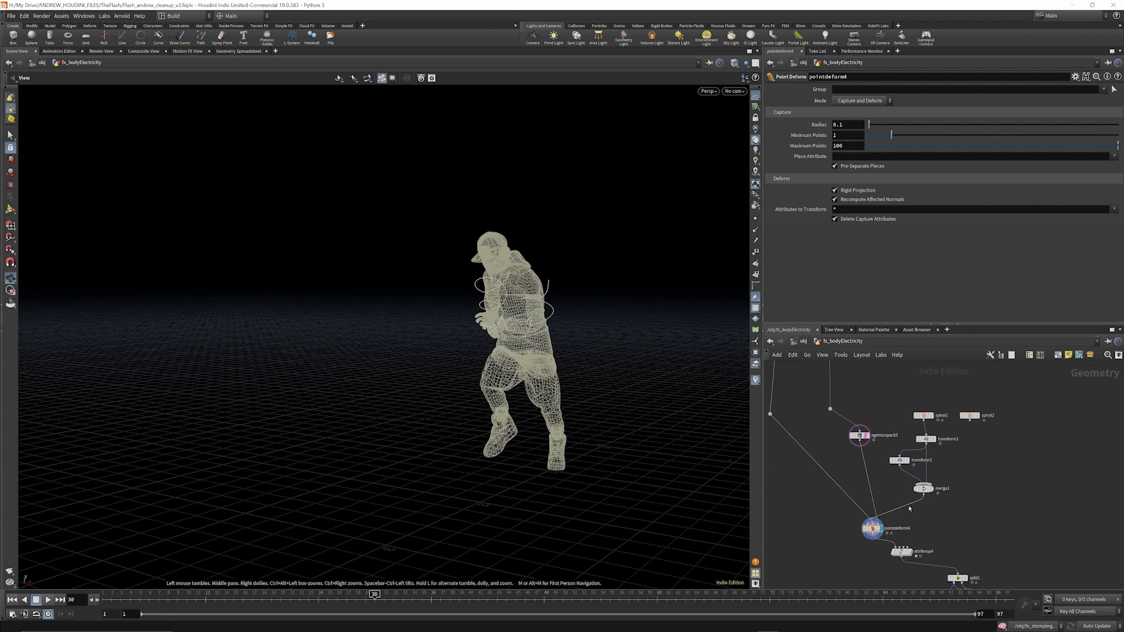
Go up to agent2 and display it with its clip offset and FBX file parameters.
{"action": "scroll", "coordinate": [909, 509], "scroll_direction": "down", "scroll_amount": 5}
{"action": "scroll", "coordinate": [907, 407], "scroll_direction": "up", "scroll_amount": 6}
{"action": "scroll", "coordinate": [902, 467], "scroll_direction": "down", "scroll_amount": 2}
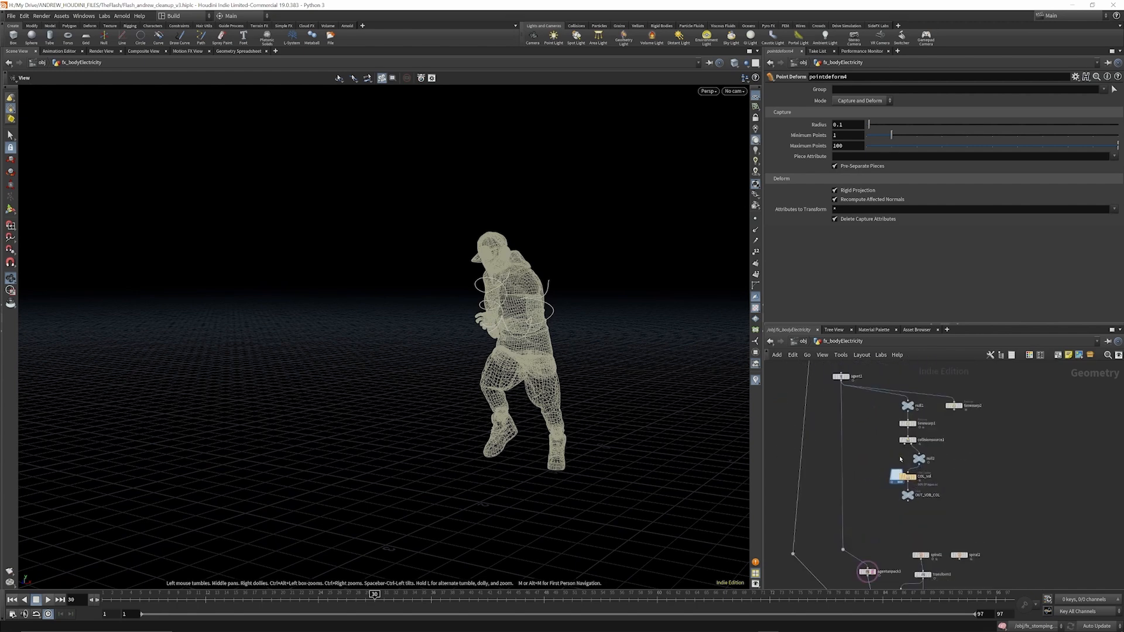
{"action": "scroll", "coordinate": [863, 382], "scroll_direction": "up", "scroll_amount": 3}
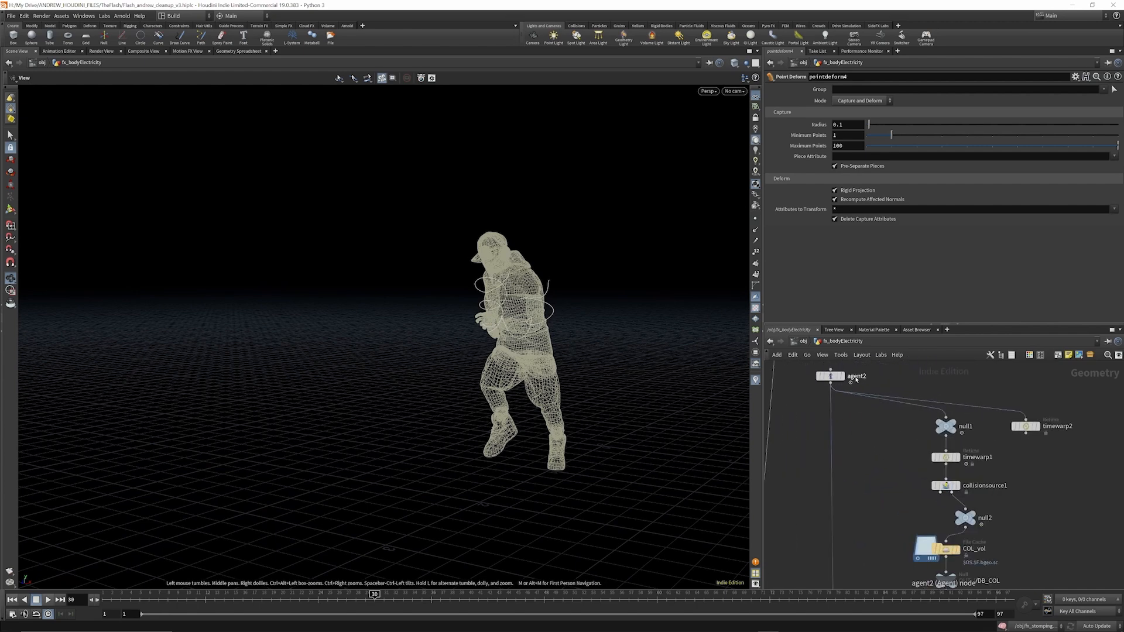
{"action": "scroll", "coordinate": [855, 379], "scroll_direction": "down", "scroll_amount": 1}
{"action": "scroll", "coordinate": [852, 382], "scroll_direction": "up", "scroll_amount": 1}
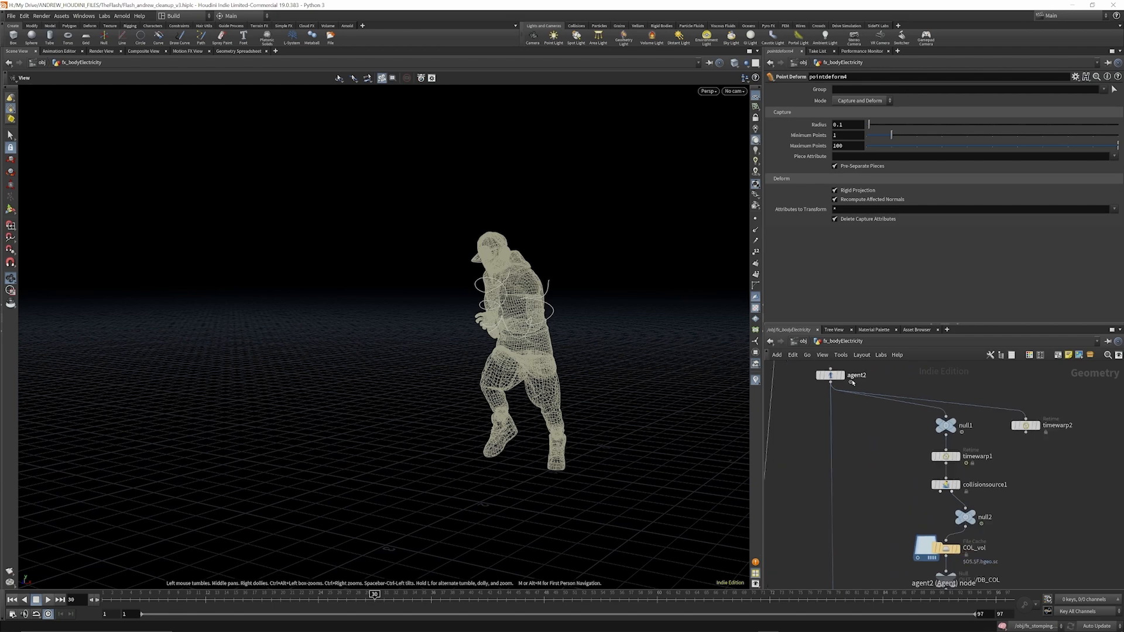
{"action": "scroll", "coordinate": [853, 382], "scroll_direction": "down", "scroll_amount": 1}
{"action": "left_click", "coordinate": [842, 375]}
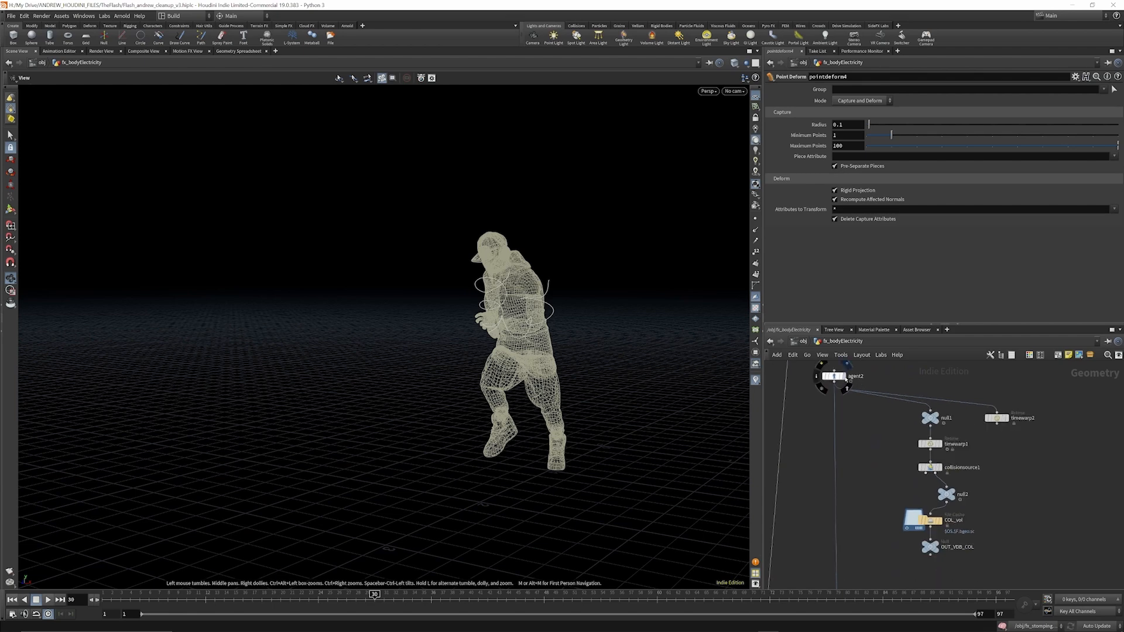
{"action": "left_click", "coordinate": [833, 377]}
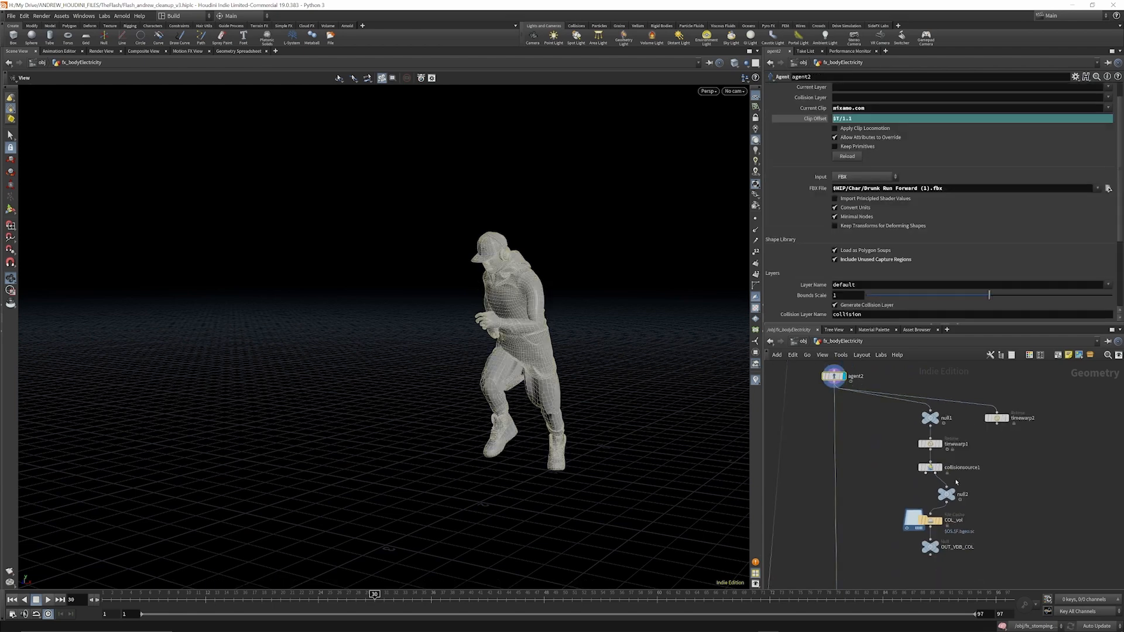
Display the COL_vol file cache to view the cached collision volume of the character beside the wireframe body.
{"action": "left_click", "coordinate": [944, 510]}
{"action": "left_click", "coordinate": [929, 520]}
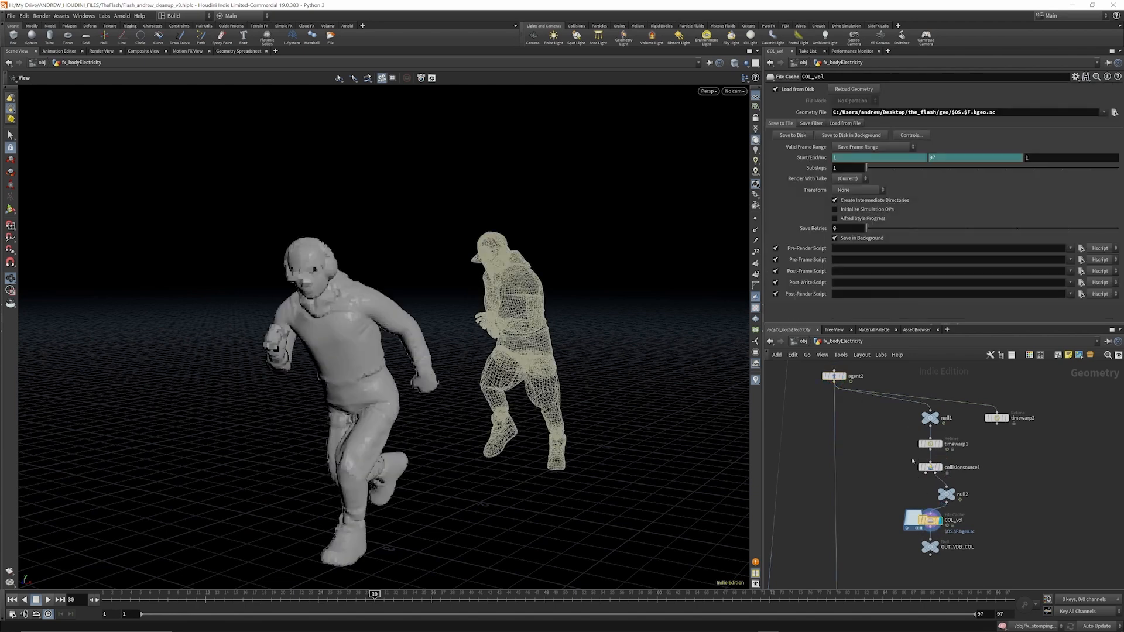
{"action": "scroll", "coordinate": [911, 385], "scroll_direction": "down", "scroll_amount": 6}
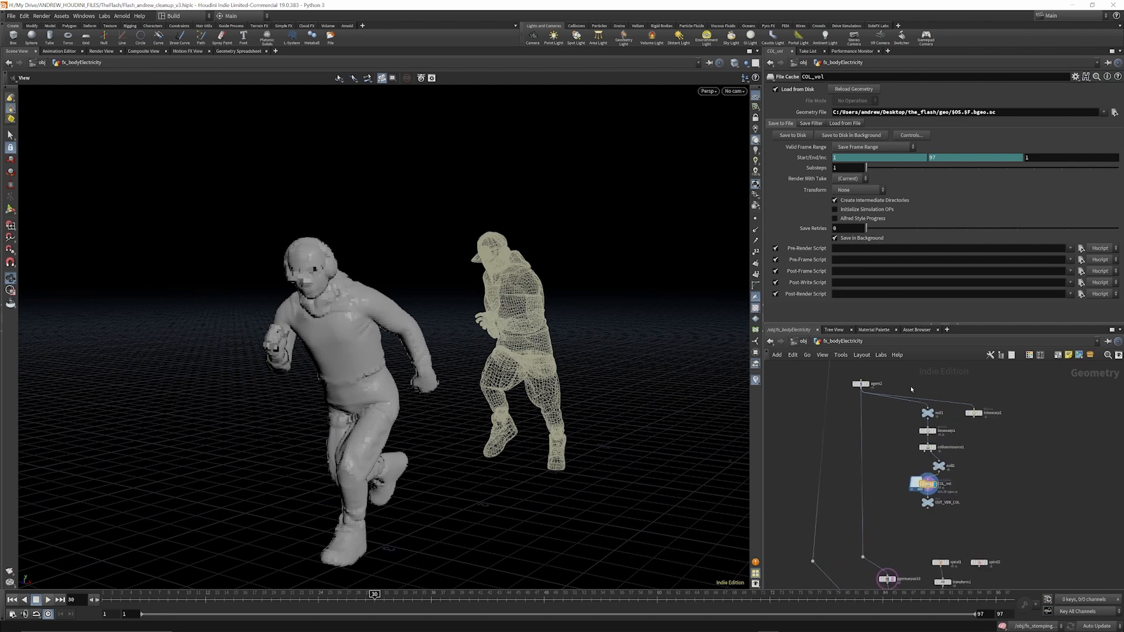
{"action": "scroll", "coordinate": [919, 482], "scroll_direction": "up", "scroll_amount": 6}
{"action": "scroll", "coordinate": [919, 484], "scroll_direction": "up", "scroll_amount": 2}
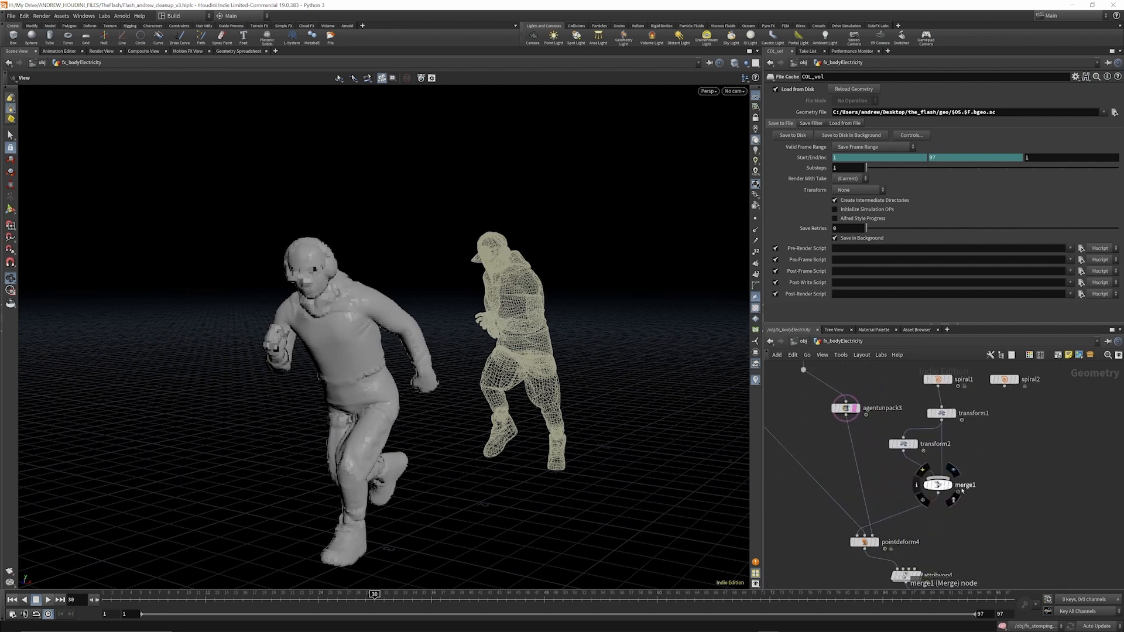
{"action": "scroll", "coordinate": [851, 416], "scroll_direction": "down", "scroll_amount": 4}
{"action": "scroll", "coordinate": [873, 503], "scroll_direction": "up", "scroll_amount": 6}
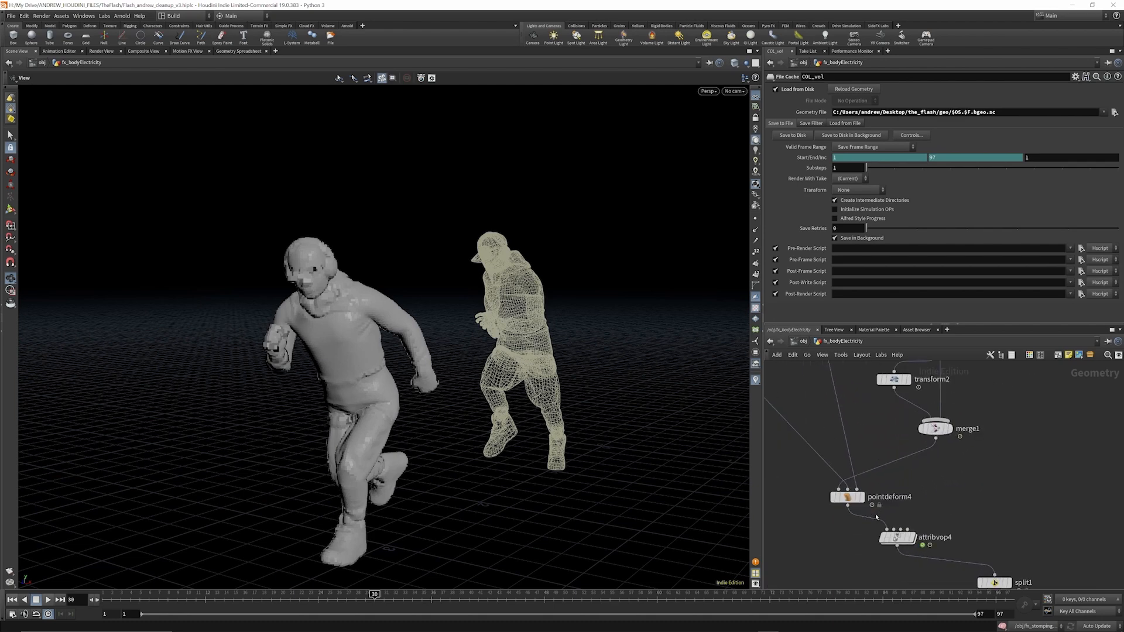
Display pointdeform4 again and scrub the timeline to frame 35 to watch the spirals follow the arms.
{"action": "left_click", "coordinate": [860, 495]}
{"action": "left_click", "coordinate": [842, 494]}
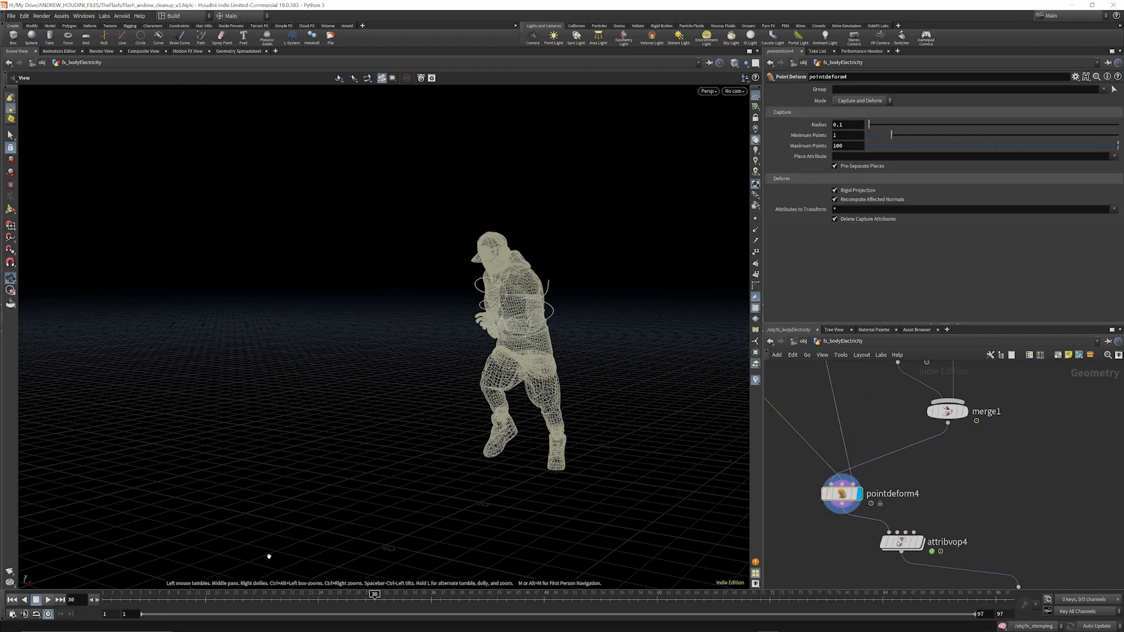
{"action": "left_click_drag", "start_coordinate": [147, 597], "coordinate": [422, 597]}
{"action": "scroll", "coordinate": [876, 390], "scroll_direction": "down", "scroll_amount": 2}
{"action": "scroll", "coordinate": [914, 495], "scroll_direction": "up", "scroll_amount": 3}
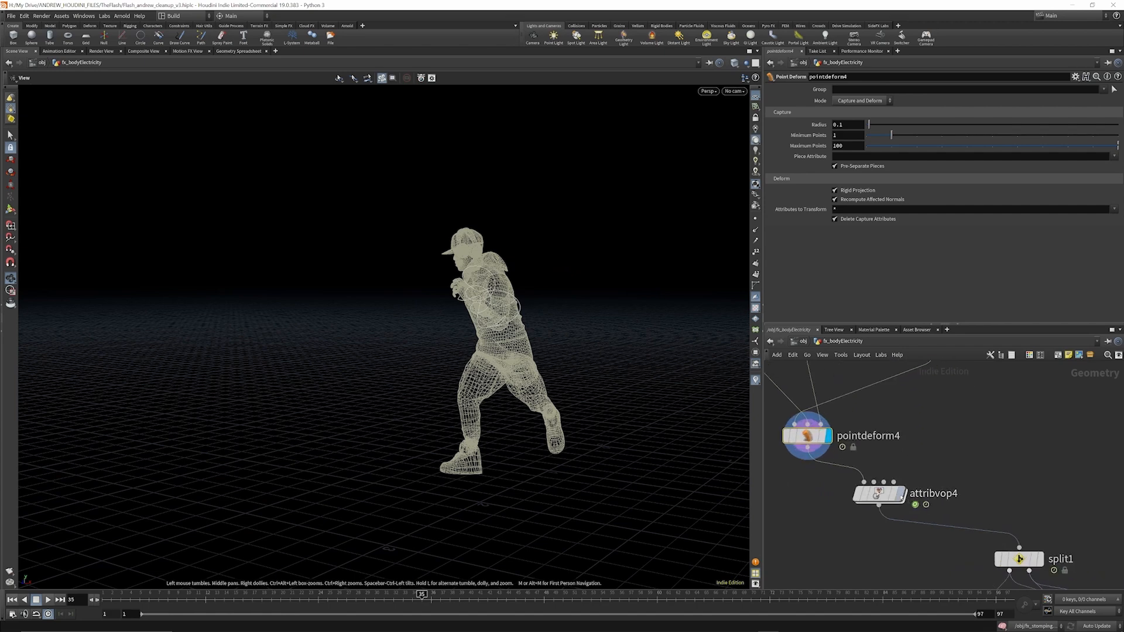
Open the attribvop4 network to examine how the turbulent noise is added to the point positions.
{"action": "double_click", "coordinate": [884, 495]}
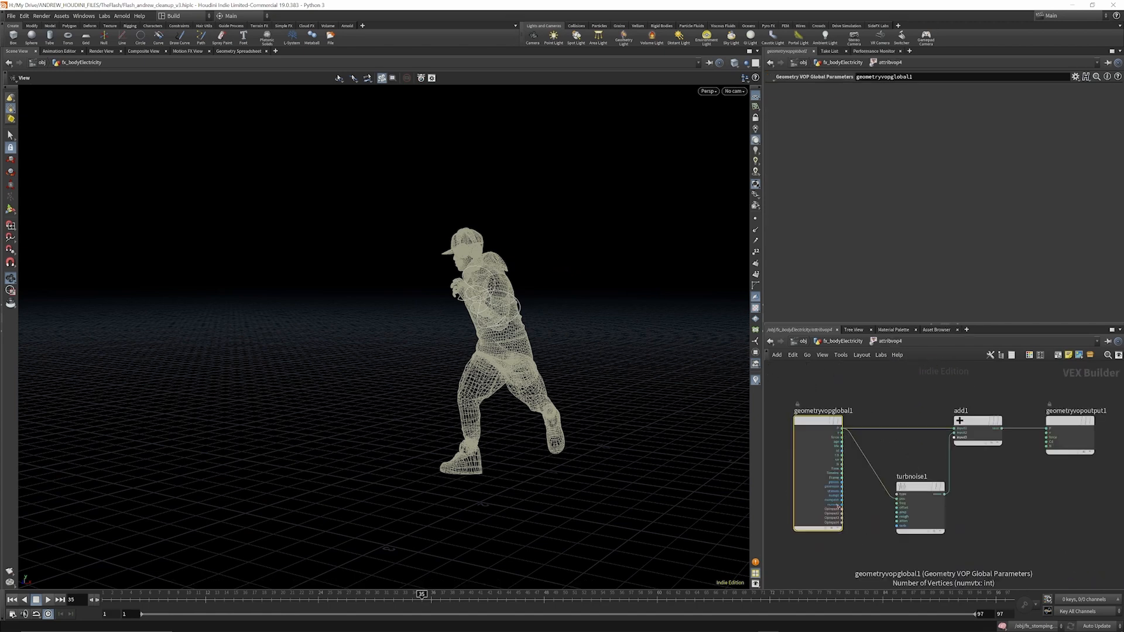
{"action": "scroll", "coordinate": [825, 388], "scroll_direction": "up", "scroll_amount": 2}
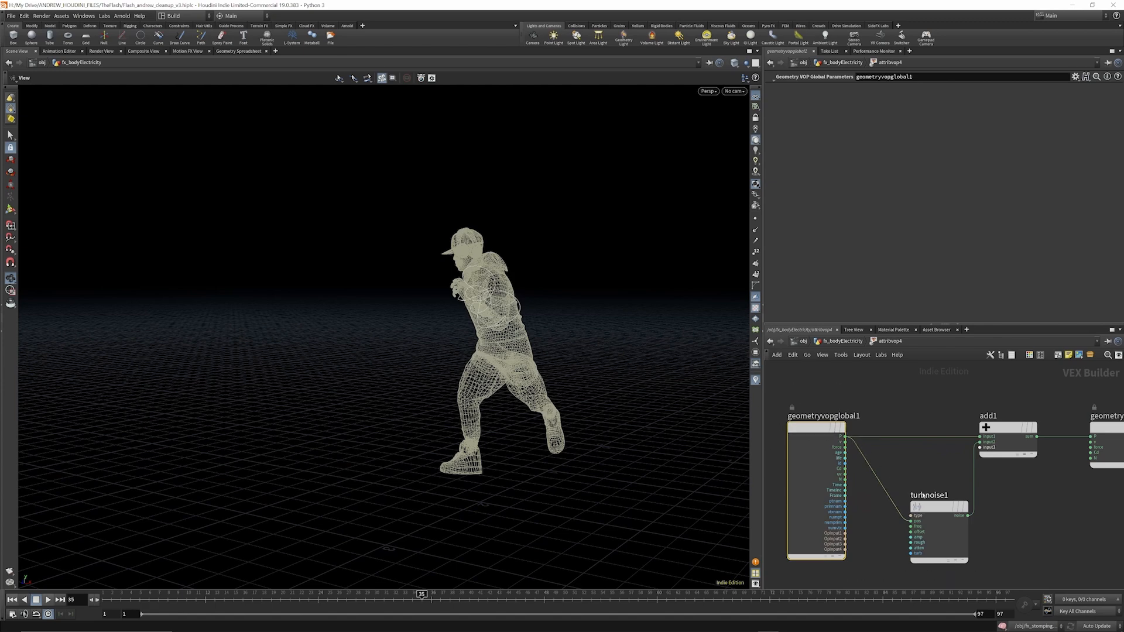
{"action": "scroll", "coordinate": [872, 410], "scroll_direction": "down", "scroll_amount": 1}
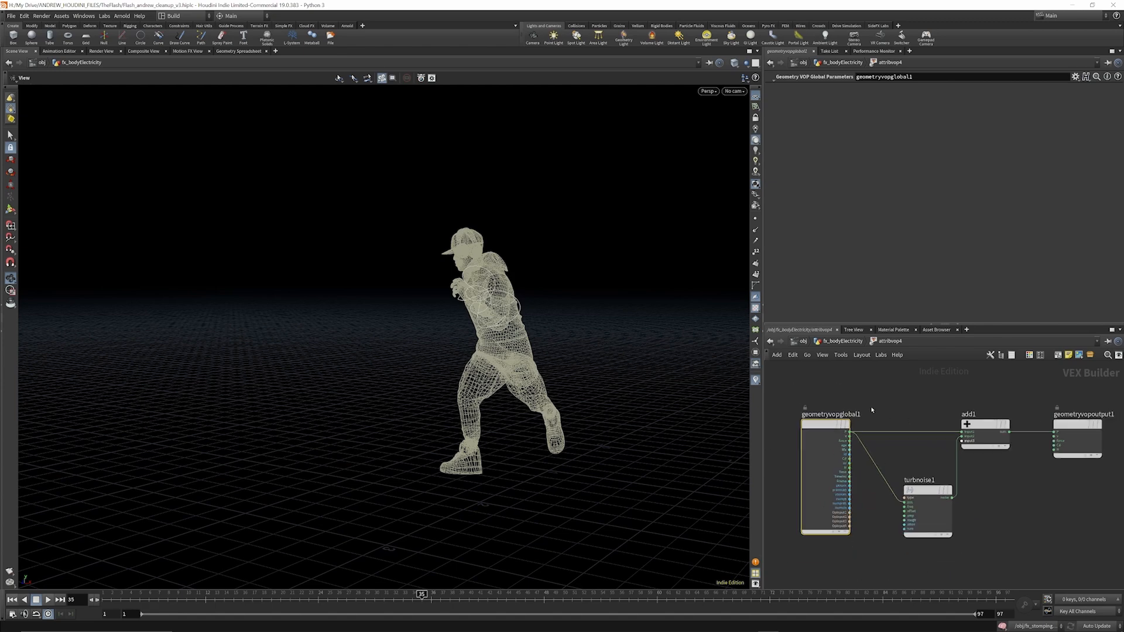
Return to the fx_bodyElectricity network and display attribvop4 to inspect the noisy spirals around the arms from the side.
{"action": "left_click", "coordinate": [833, 342]}
{"action": "left_click_drag", "start_coordinate": [501, 285], "coordinate": [599, 291]}
{"action": "scroll", "coordinate": [600, 291], "scroll_direction": "up", "scroll_amount": 6}
{"action": "scroll", "coordinate": [356, 293], "scroll_direction": "down", "scroll_amount": 6}
{"action": "left_click_drag", "start_coordinate": [515, 339], "coordinate": [446, 329]}
{"action": "scroll", "coordinate": [882, 399], "scroll_direction": "down", "scroll_amount": 2}
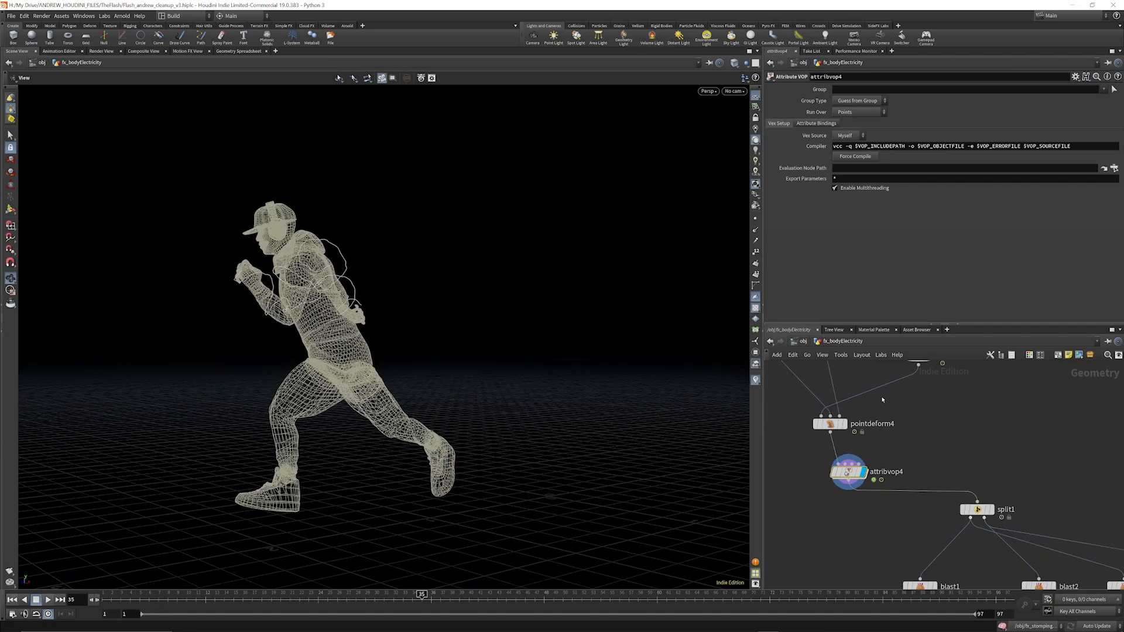
Display split1 with its group parameter to view the single spiral it isolates on one arm.
{"action": "scroll", "coordinate": [868, 384], "scroll_direction": "down", "scroll_amount": 3}
{"action": "scroll", "coordinate": [939, 463], "scroll_direction": "up", "scroll_amount": 3}
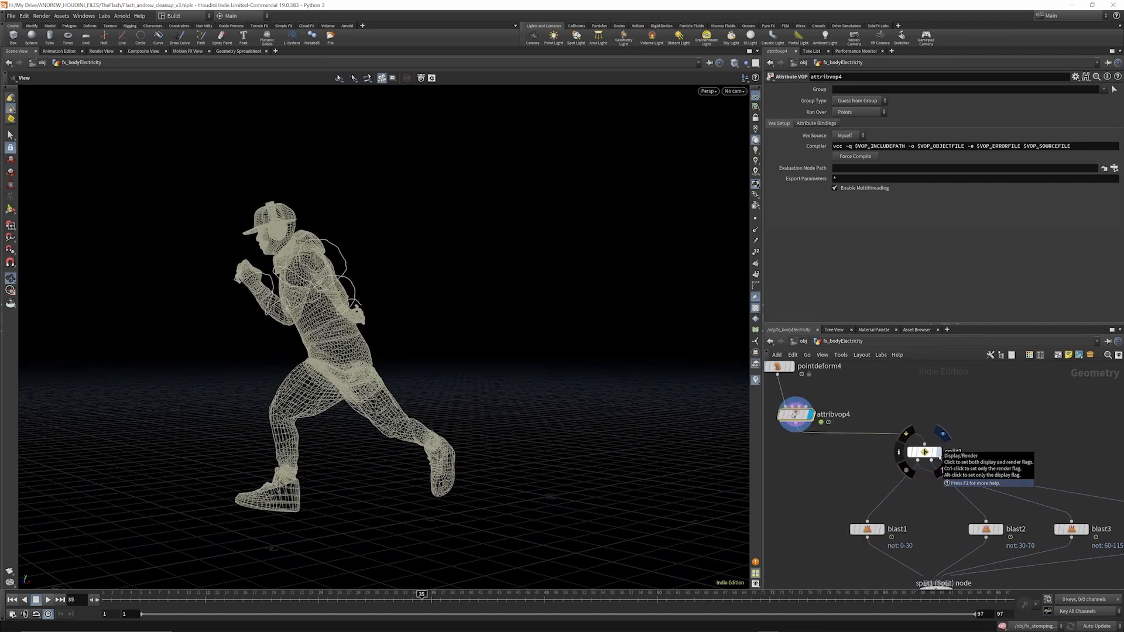
{"action": "left_click", "coordinate": [924, 452]}
{"action": "left_click_drag", "start_coordinate": [562, 355], "coordinate": [469, 276]}
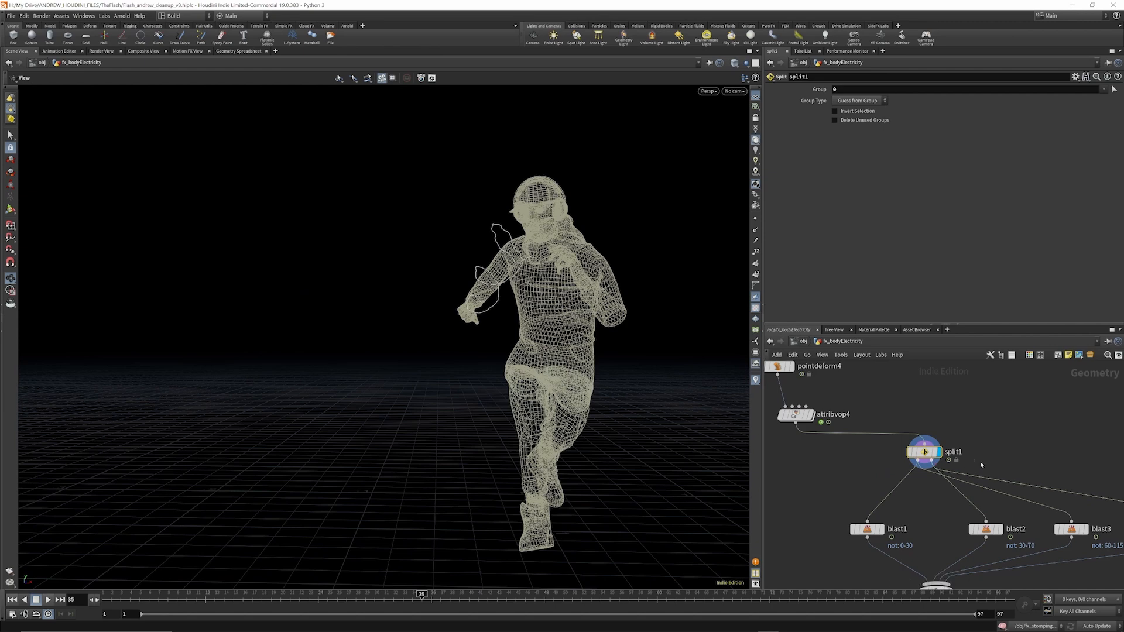
Add two Null nodes beside split1 and wire one to each of its two outputs.
{"action": "key", "text": "Tab"}
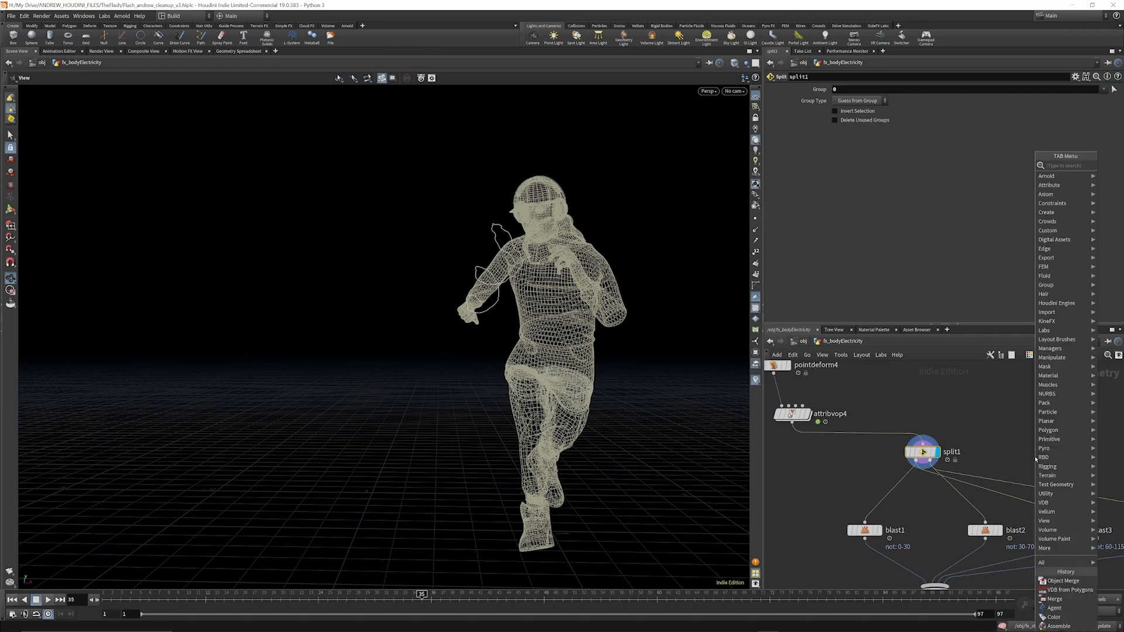
{"action": "type", "text": "nu"}
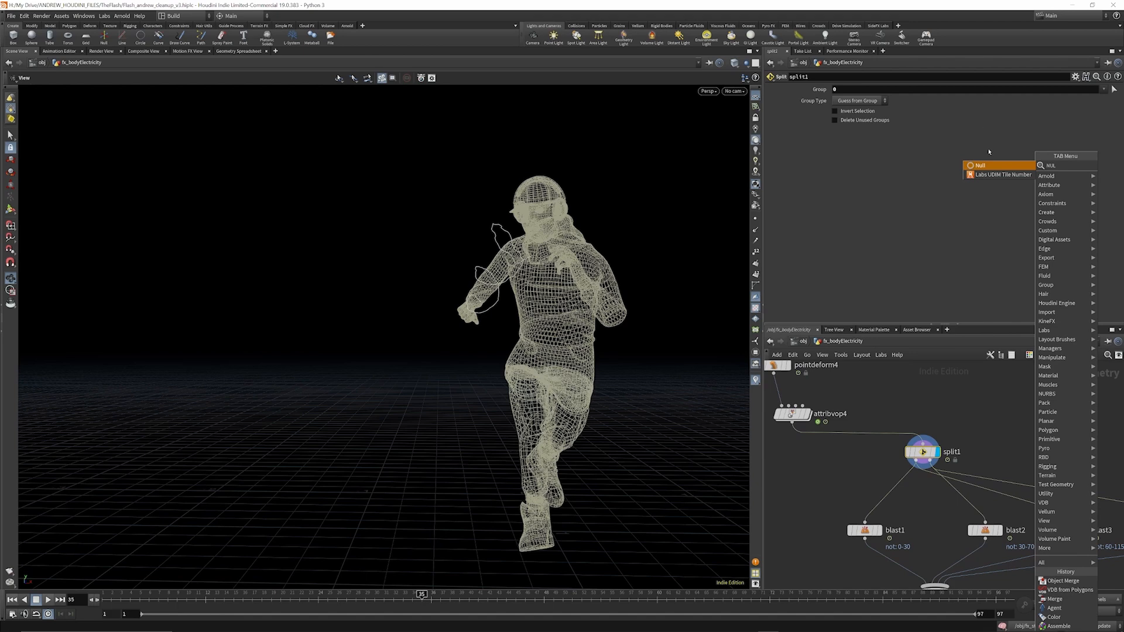
{"action": "key", "text": "Return"}
{"action": "left_click", "coordinate": [1033, 452]}
{"action": "left_click_drag", "start_coordinate": [978, 451], "coordinate": [794, 482]}
{"action": "left_click_drag", "start_coordinate": [892, 465], "coordinate": [909, 465]}
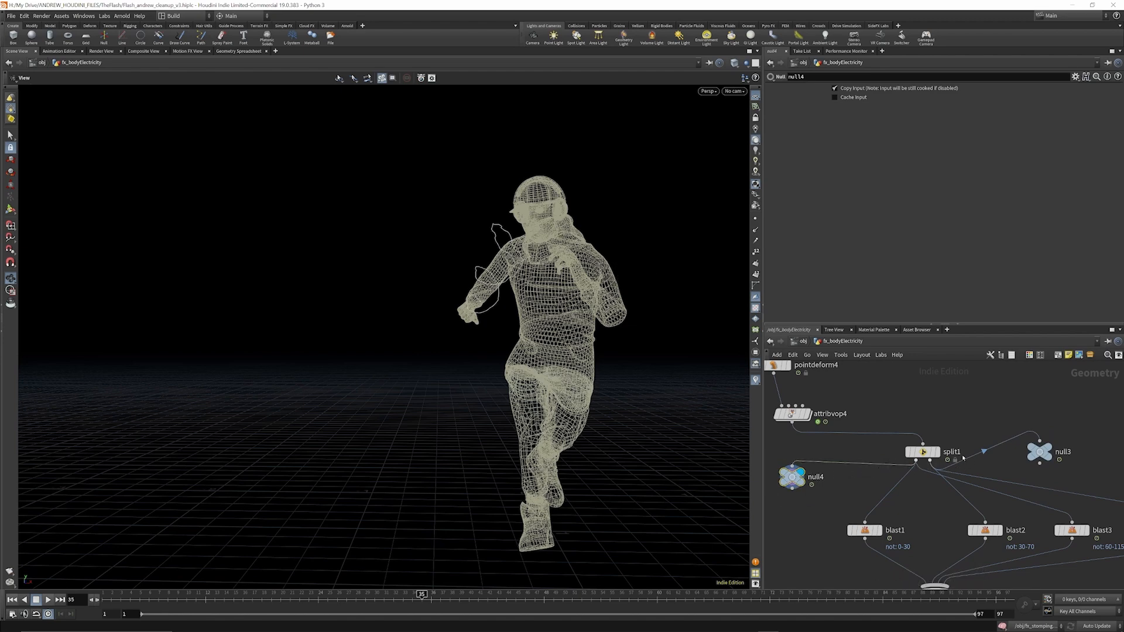
Display blast1 with its parameters to view the spiral segment kept by its 0-30 point group.
{"action": "scroll", "coordinate": [909, 389], "scroll_direction": "down", "scroll_amount": 6}
{"action": "scroll", "coordinate": [889, 449], "scroll_direction": "up", "scroll_amount": 10}
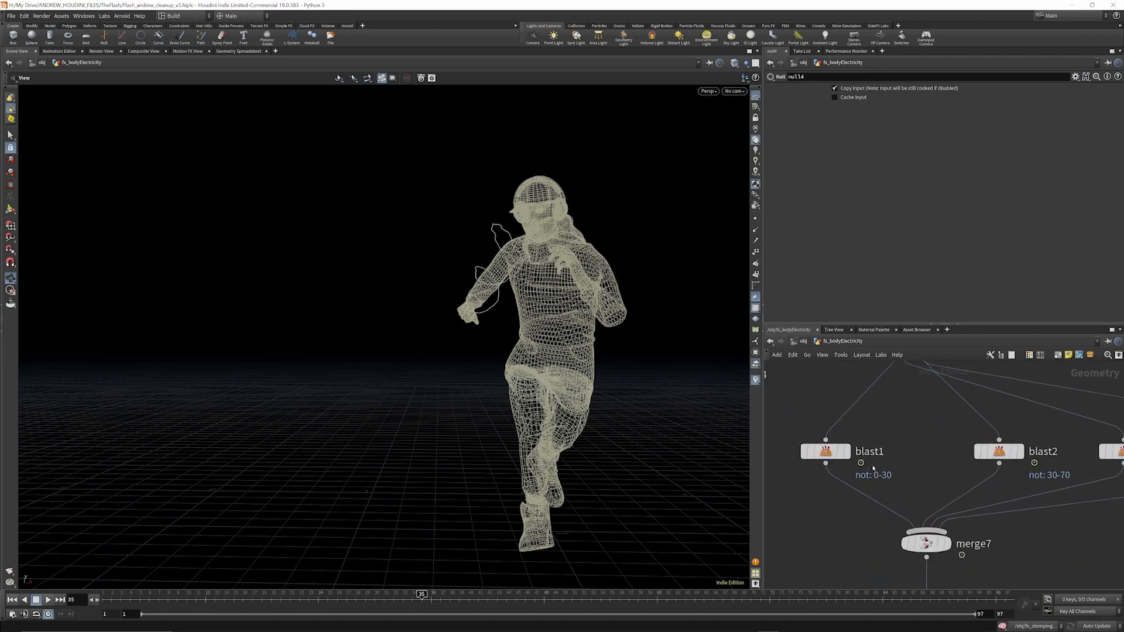
{"action": "left_click", "coordinate": [825, 451]}
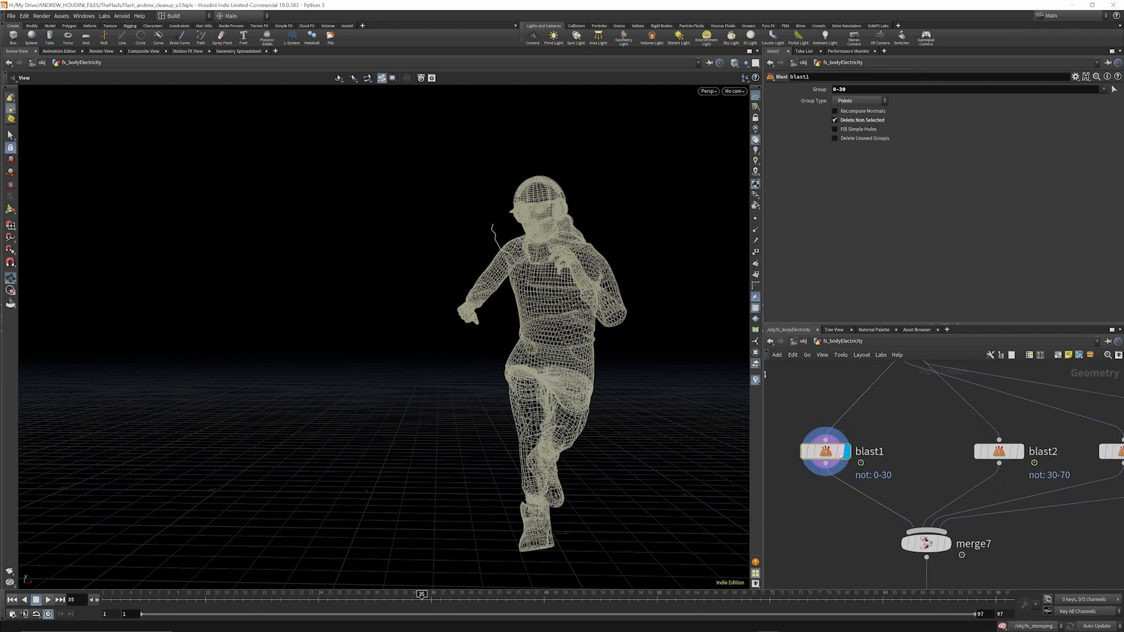
{"action": "mouse_move", "coordinate": [510, 251]}
{"action": "left_mouse_down"}
{"action": "mouse_move", "coordinate": [526, 258]}
{"action": "mouse_move", "coordinate": [518, 261]}
{"action": "left_mouse_up"}
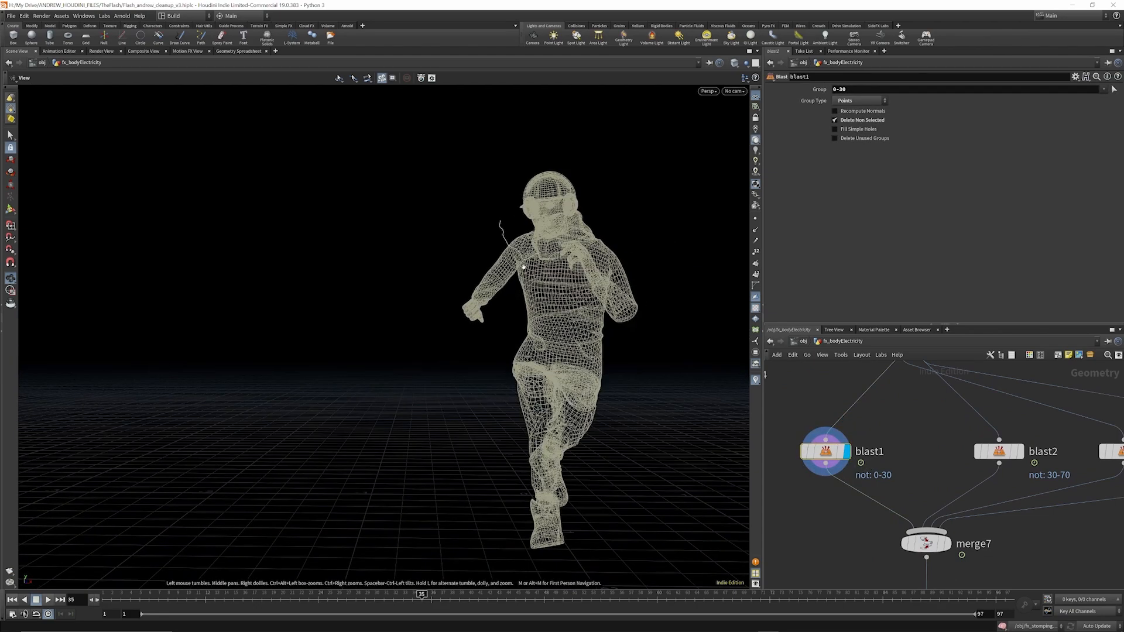
Display blast2, blast3 and blast4 in turn to view the spiral segment each one keeps on the arms.
{"action": "scroll", "coordinate": [844, 451], "scroll_direction": "down", "scroll_amount": 8}
{"action": "scroll", "coordinate": [844, 450], "scroll_direction": "up", "scroll_amount": 3}
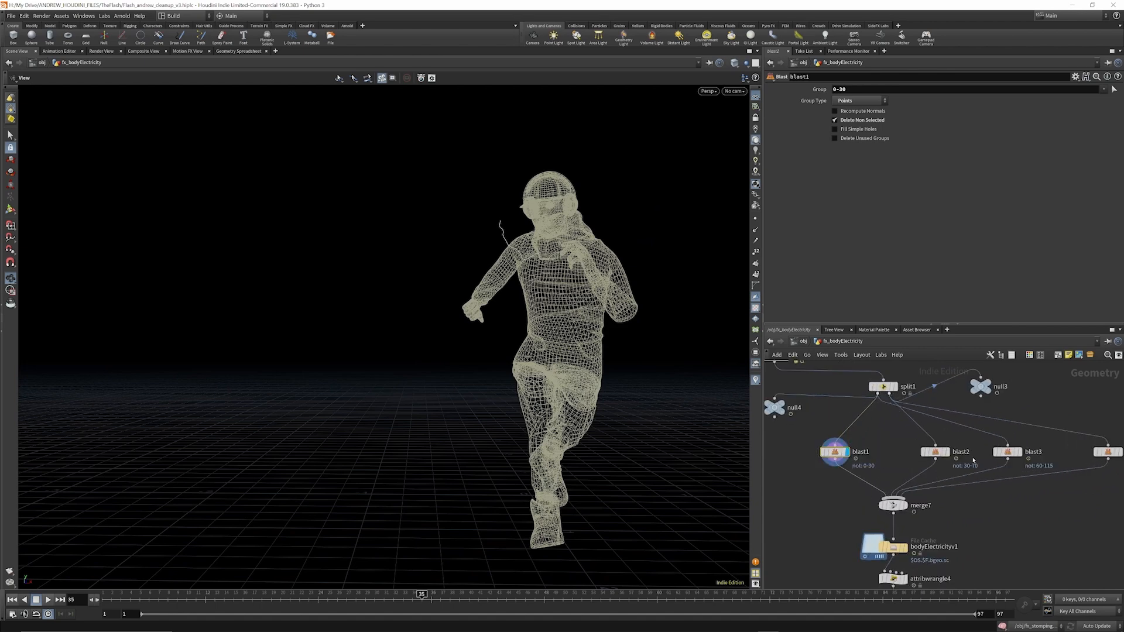
{"action": "left_click", "coordinate": [949, 463]}
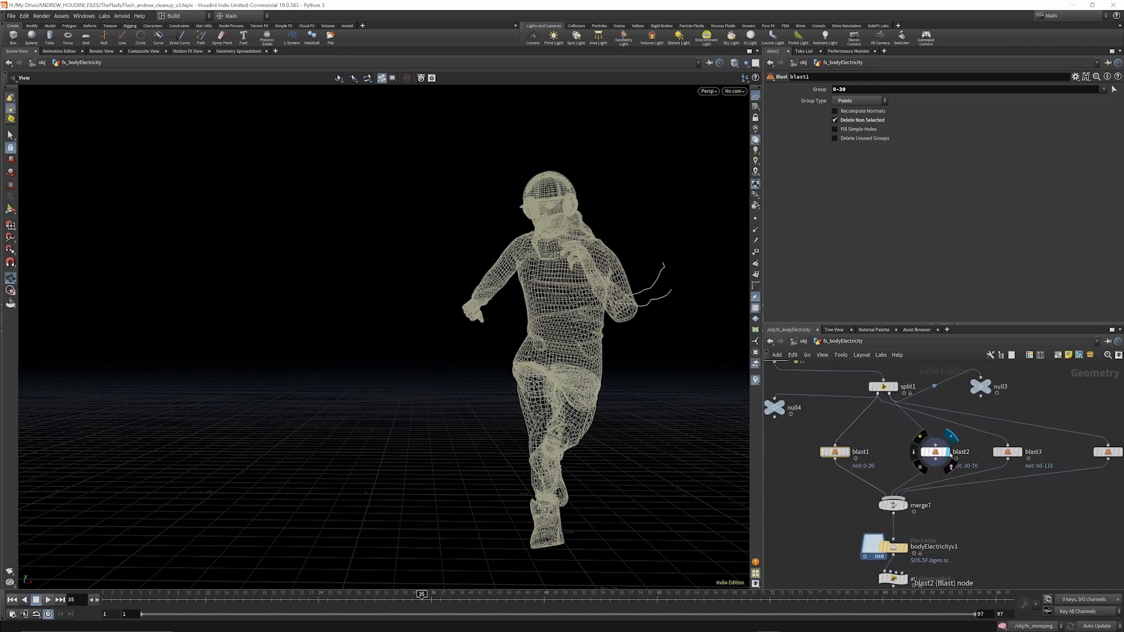
{"action": "left_click", "coordinate": [1017, 451]}
{"action": "scroll", "coordinate": [855, 428], "scroll_direction": "down", "scroll_amount": 5}
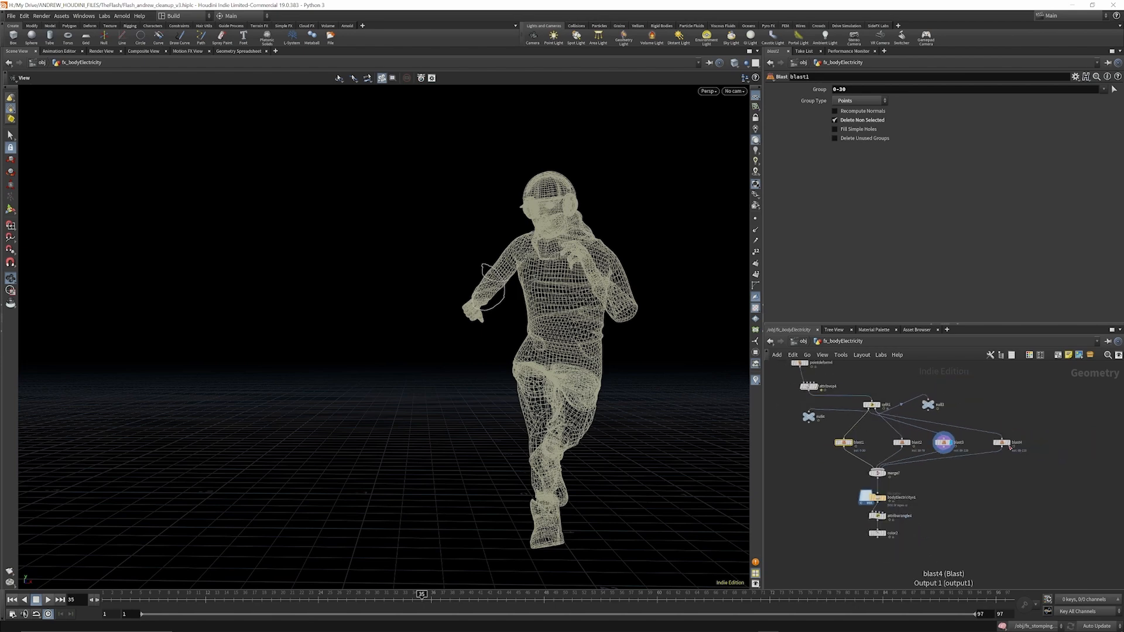
{"action": "scroll", "coordinate": [1005, 448], "scroll_direction": "up", "scroll_amount": 2}
{"action": "left_click", "coordinate": [1008, 443]}
Display merge7 and view the combined arm segments on the running character from the side.
{"action": "scroll", "coordinate": [994, 435], "scroll_direction": "down", "scroll_amount": 2}
{"action": "scroll", "coordinate": [872, 464], "scroll_direction": "up", "scroll_amount": 6}
{"action": "left_click", "coordinate": [905, 428]}
{"action": "left_click_drag", "start_coordinate": [632, 293], "coordinate": [421, 301]}
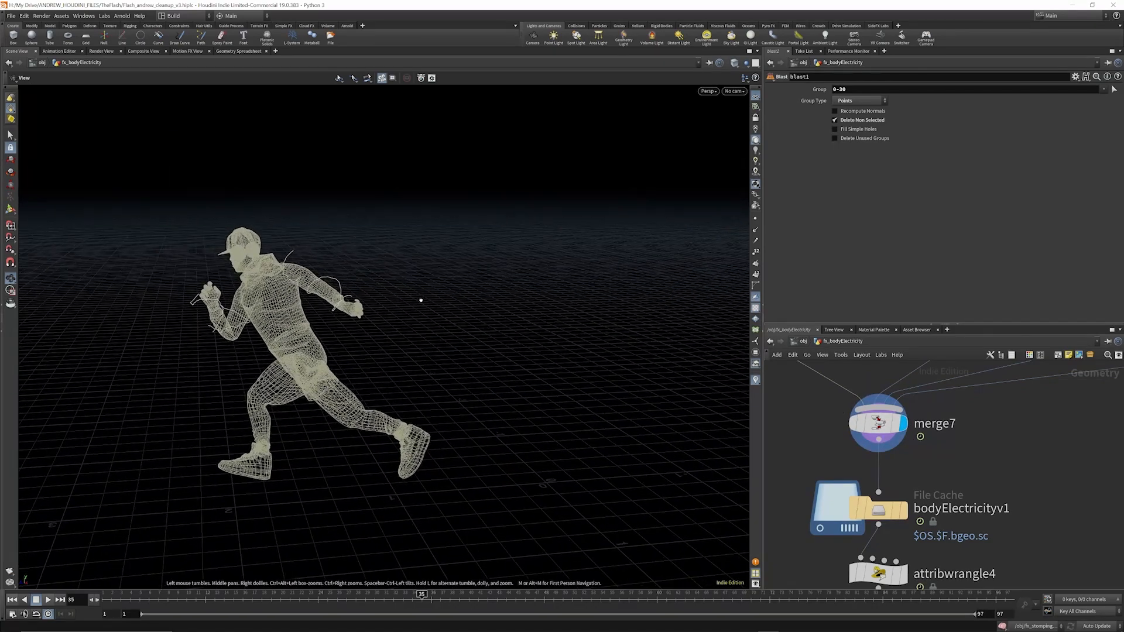
Display the bodyElectricityv1 File Cache with its save parameters and shift the node slightly away from attribwrangle4.
{"action": "scroll", "coordinate": [878, 392], "scroll_direction": "down", "scroll_amount": 4}
{"action": "scroll", "coordinate": [896, 460], "scroll_direction": "up", "scroll_amount": 3}
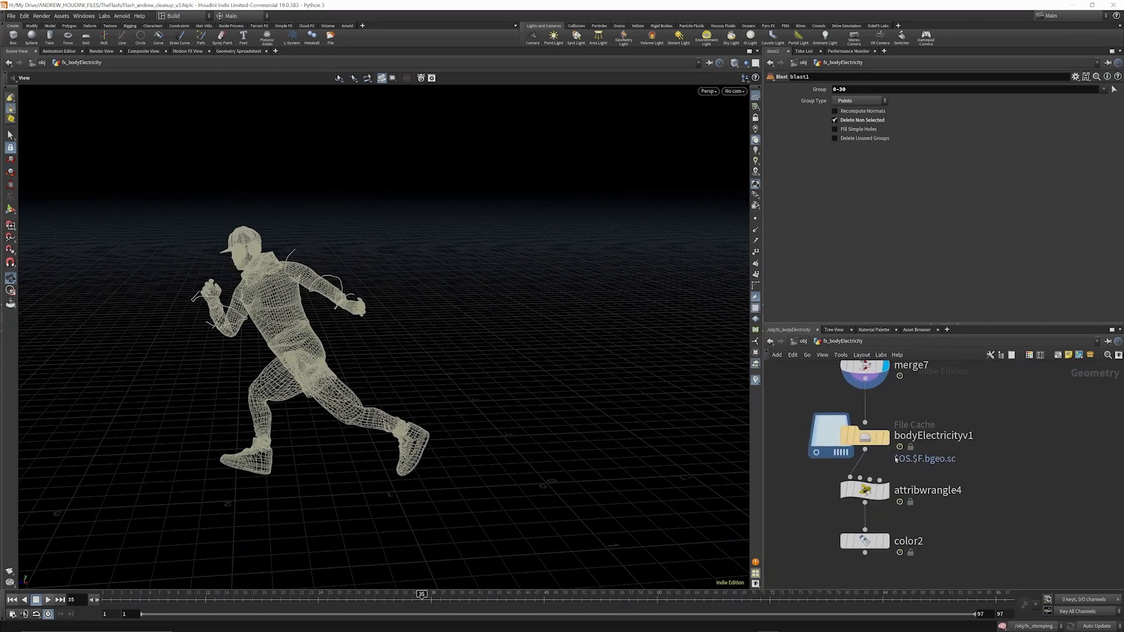
{"action": "left_click", "coordinate": [865, 439]}
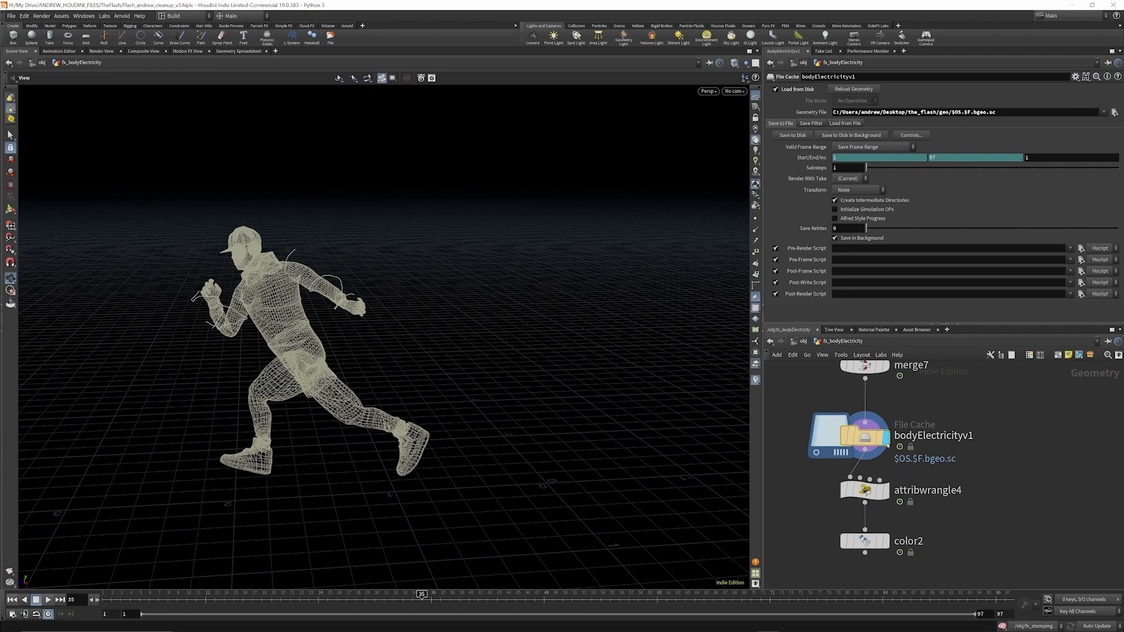
{"action": "left_click_drag", "start_coordinate": [869, 438], "coordinate": [868, 419]}
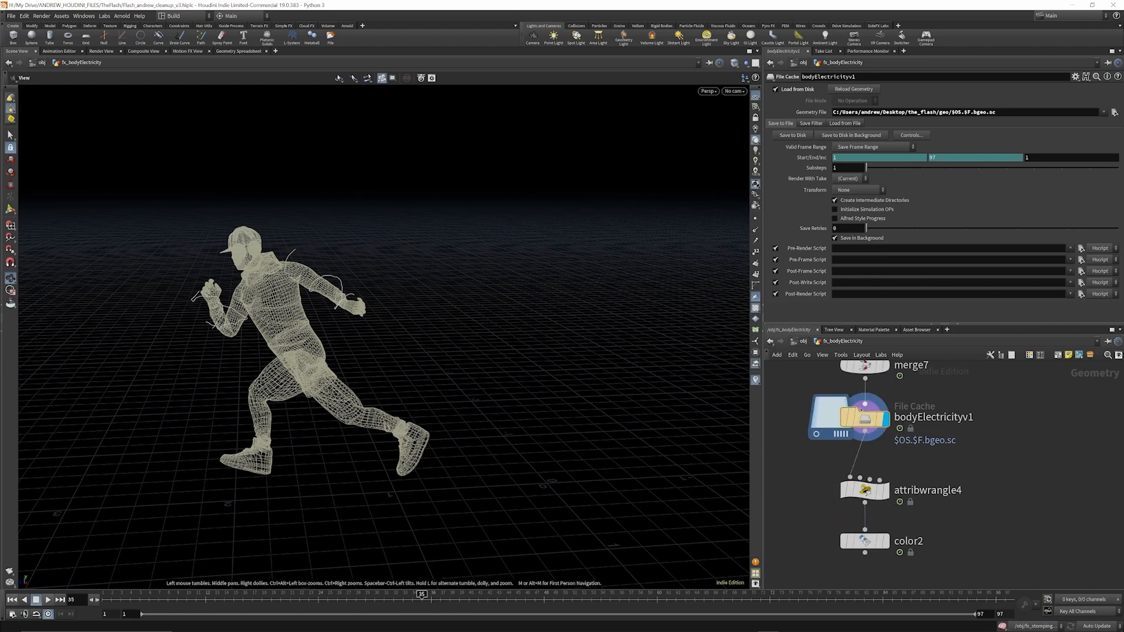
Show attribwrangle4's pscale expression, and display color2 with its colour parameters.
{"action": "left_click", "coordinate": [864, 490]}
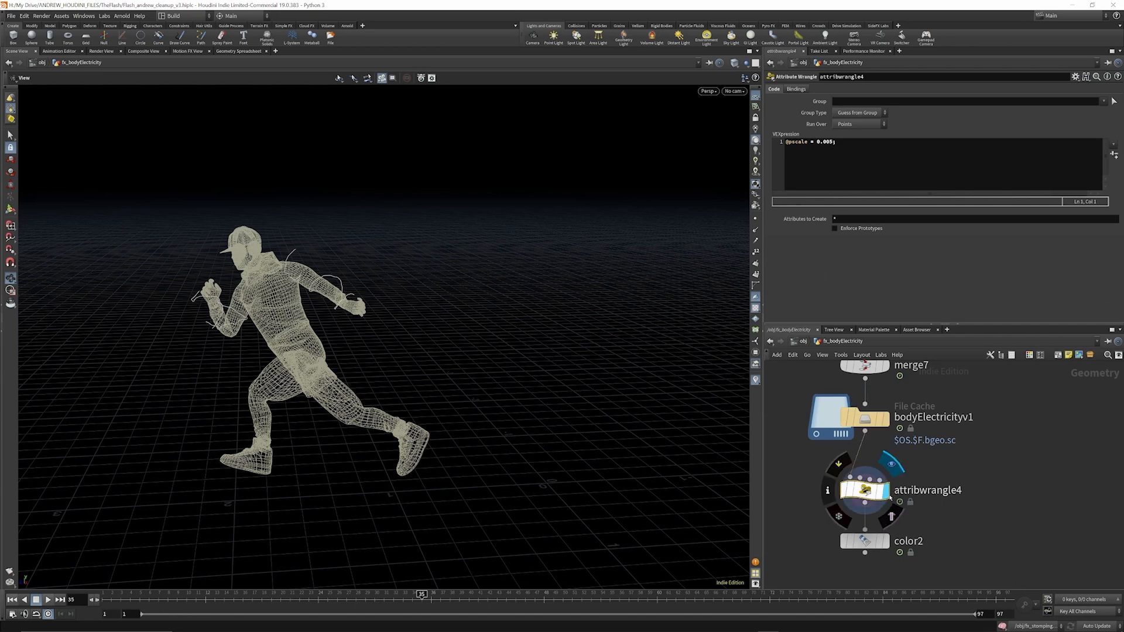
{"action": "left_click", "coordinate": [885, 541]}
{"action": "left_click", "coordinate": [866, 540]}
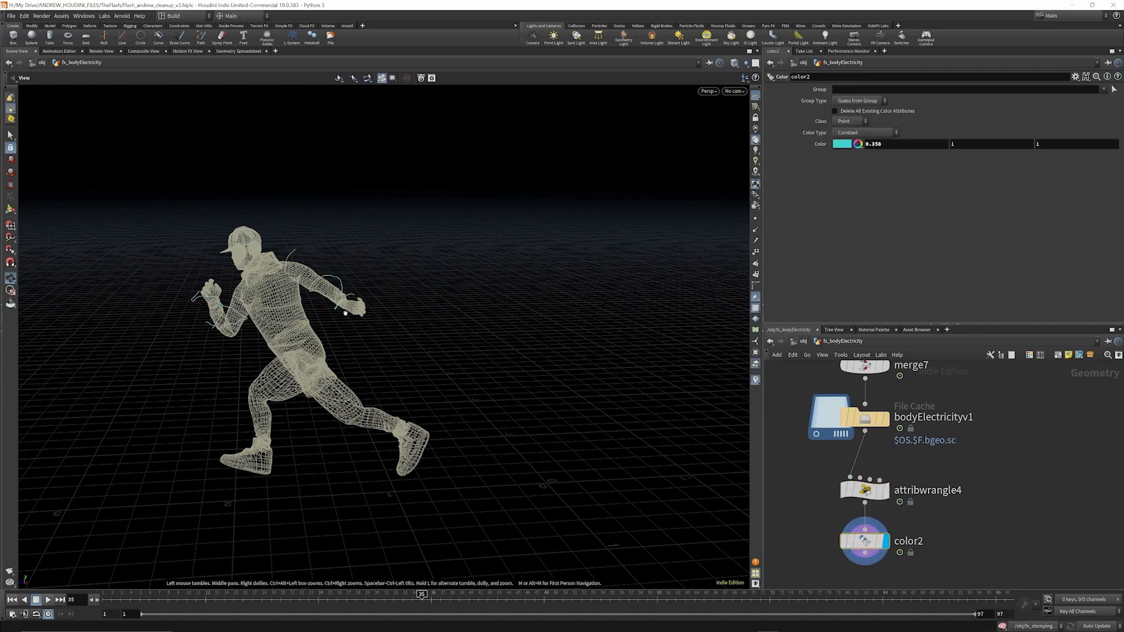
Orbit around the runner and scrub the timeline to examine the coloured arm electricity in motion.
{"action": "left_click_drag", "start_coordinate": [139, 322], "coordinate": [234, 295]}
{"action": "left_click_drag", "start_coordinate": [486, 419], "coordinate": [261, 532]}
{"action": "left_click_drag", "start_coordinate": [186, 608], "coordinate": [485, 609]}
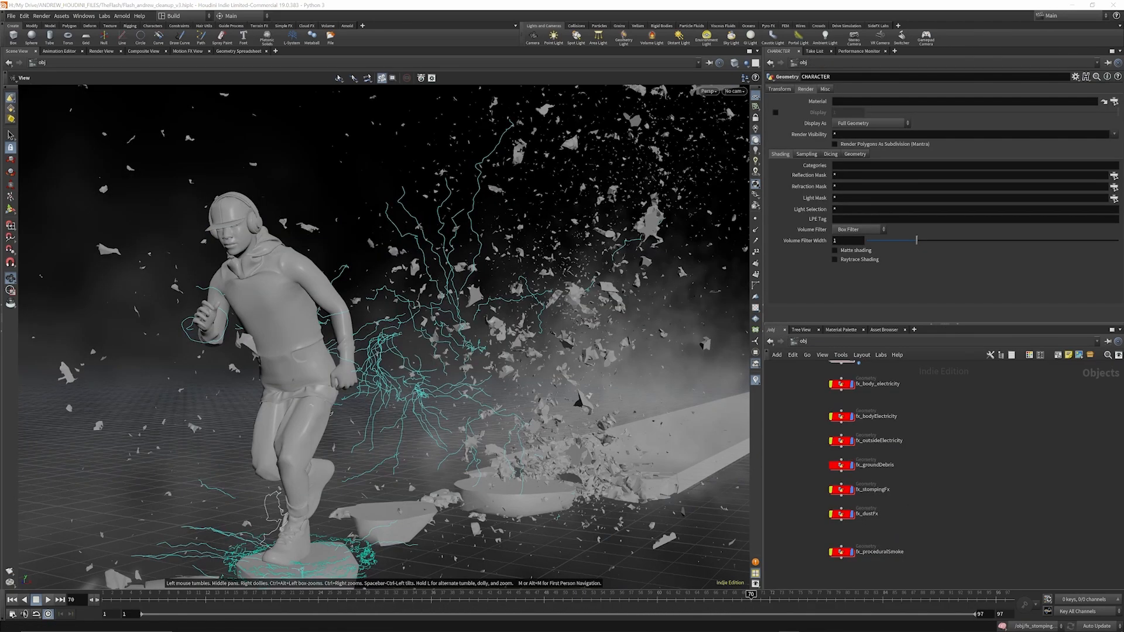
At object level, toggle the display of fx_outsideElectricity off and back on, and view the full scene from the side.
{"action": "scroll", "coordinate": [868, 456], "scroll_direction": "up", "scroll_amount": 5}
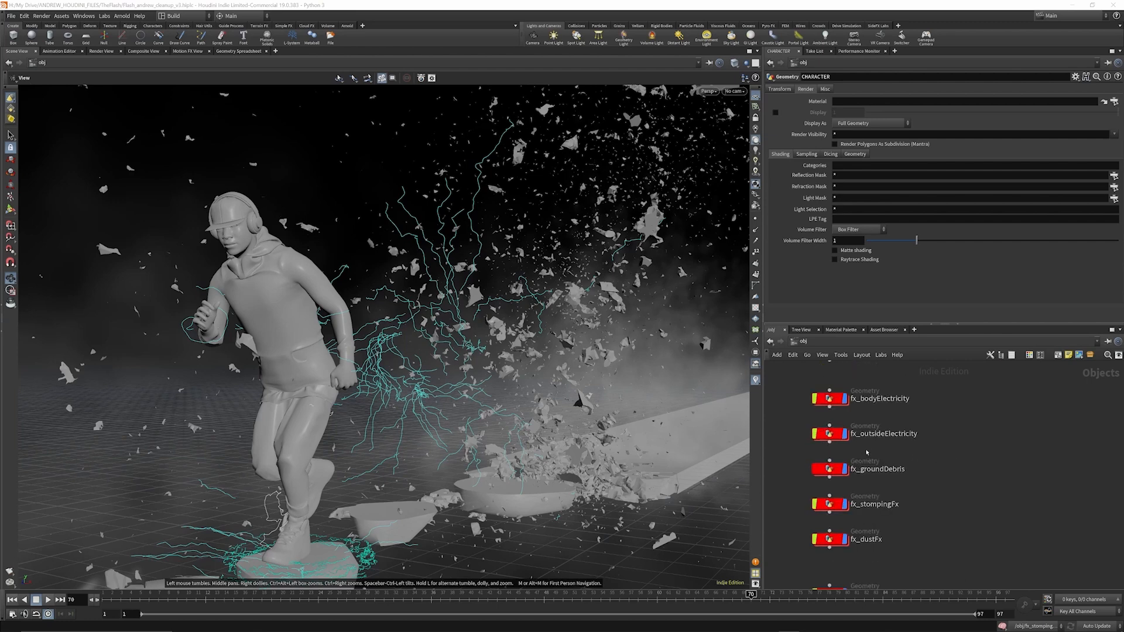
{"action": "left_click", "coordinate": [843, 435]}
{"action": "left_click", "coordinate": [843, 435]}
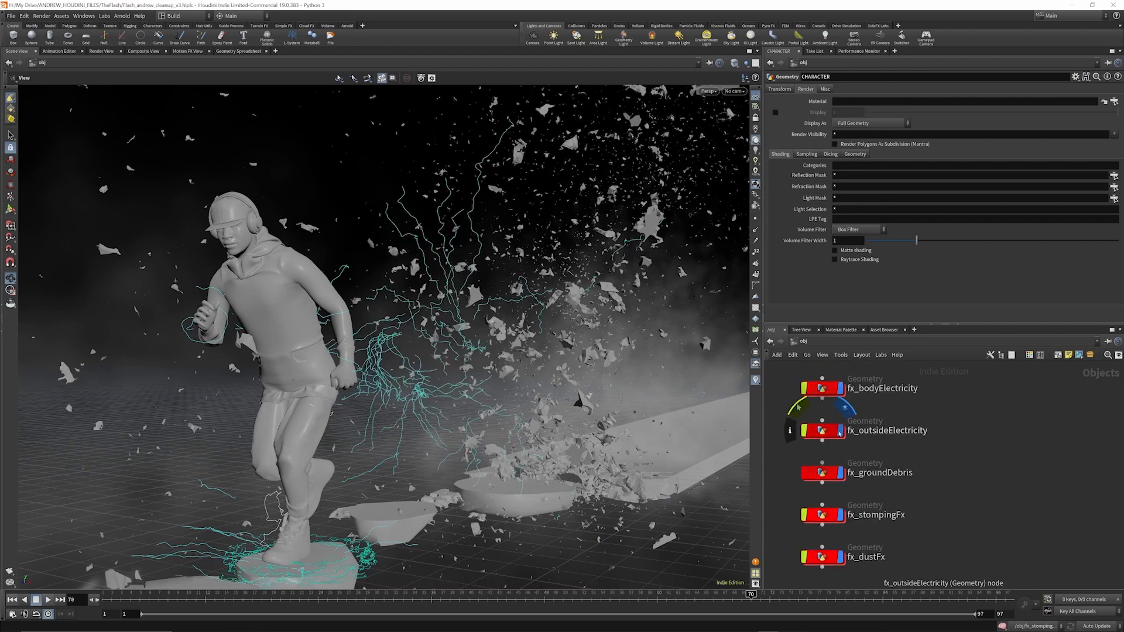
{"action": "scroll", "coordinate": [474, 306], "scroll_direction": "up", "scroll_amount": 3}
{"action": "left_click_drag", "start_coordinate": [475, 306], "coordinate": [536, 322]}
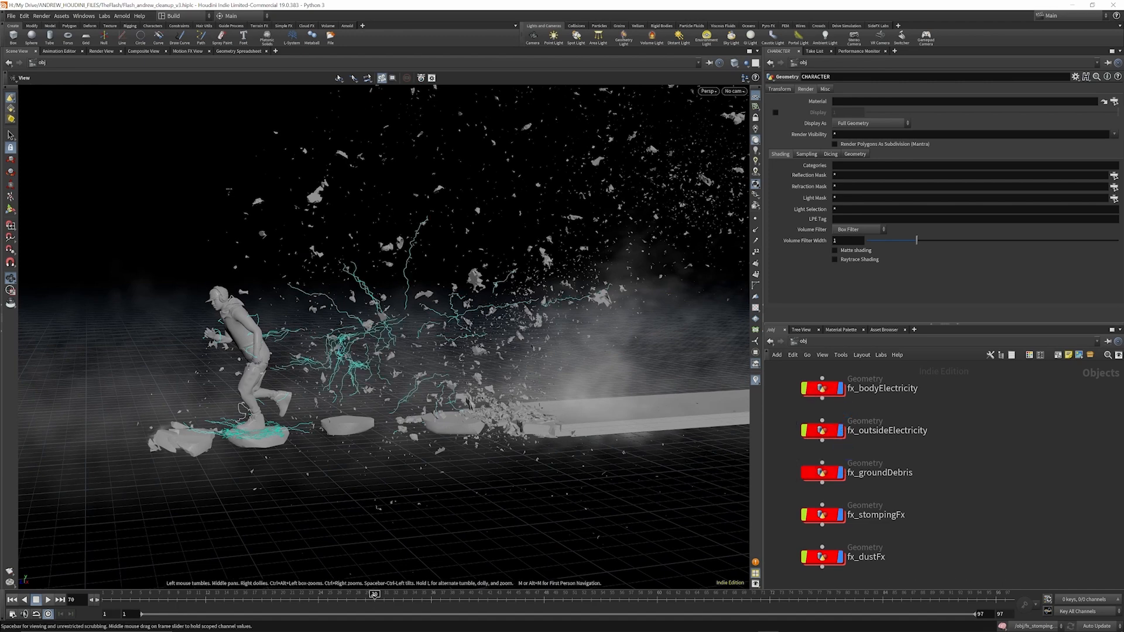
Scrub the timeline back to frame 12 and forward to frame 63 to examine the electricity trailing the runner.
{"action": "left_click_drag", "start_coordinate": [248, 601], "coordinate": [206, 601]}
{"action": "left_click", "coordinate": [148, 602]}
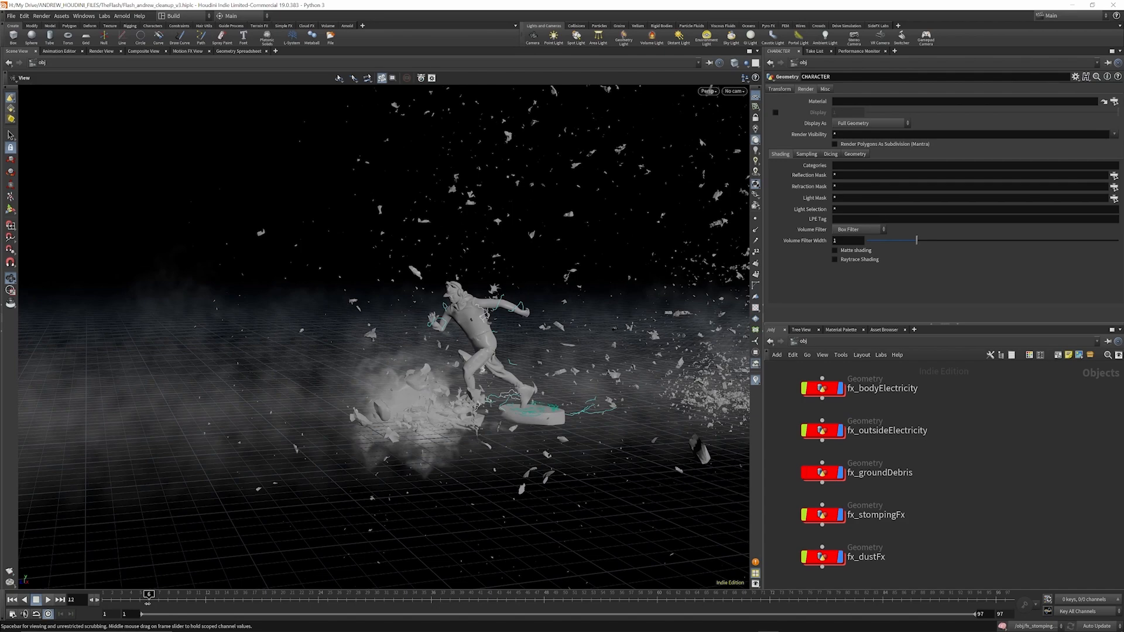
{"action": "left_click_drag", "start_coordinate": [303, 606], "coordinate": [684, 595]}
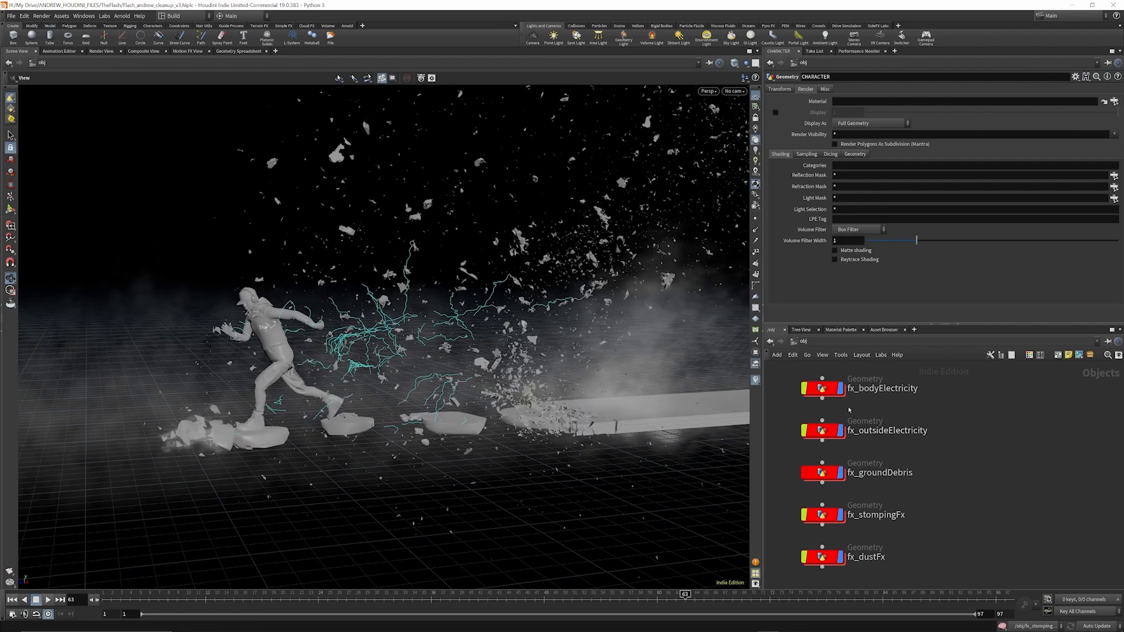
Open the fx_outsideElectricity network and display agent1's T-pose character and its agentunpack1 output.
{"action": "left_click", "coordinate": [825, 431]}
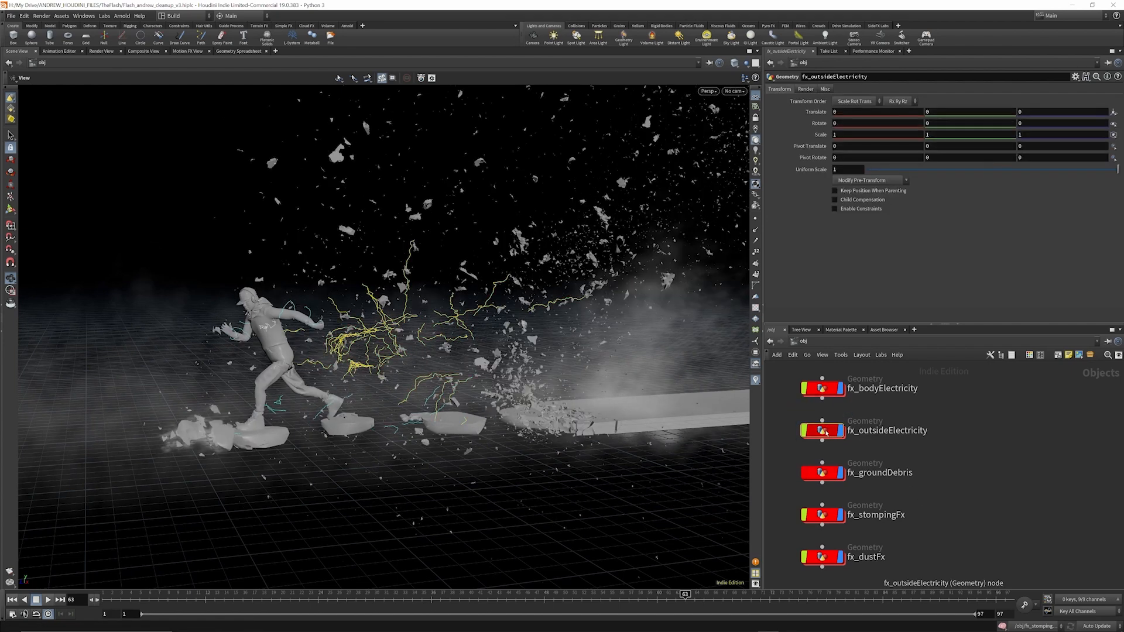
{"action": "double_click", "coordinate": [826, 431]}
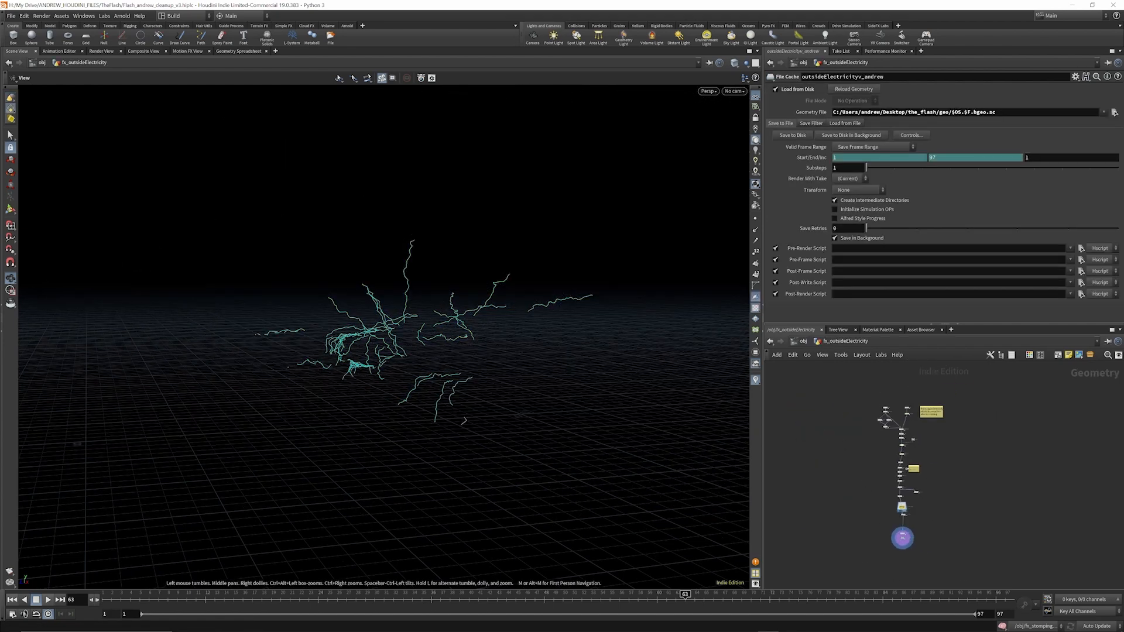
{"action": "scroll", "coordinate": [883, 401], "scroll_direction": "up", "scroll_amount": 4}
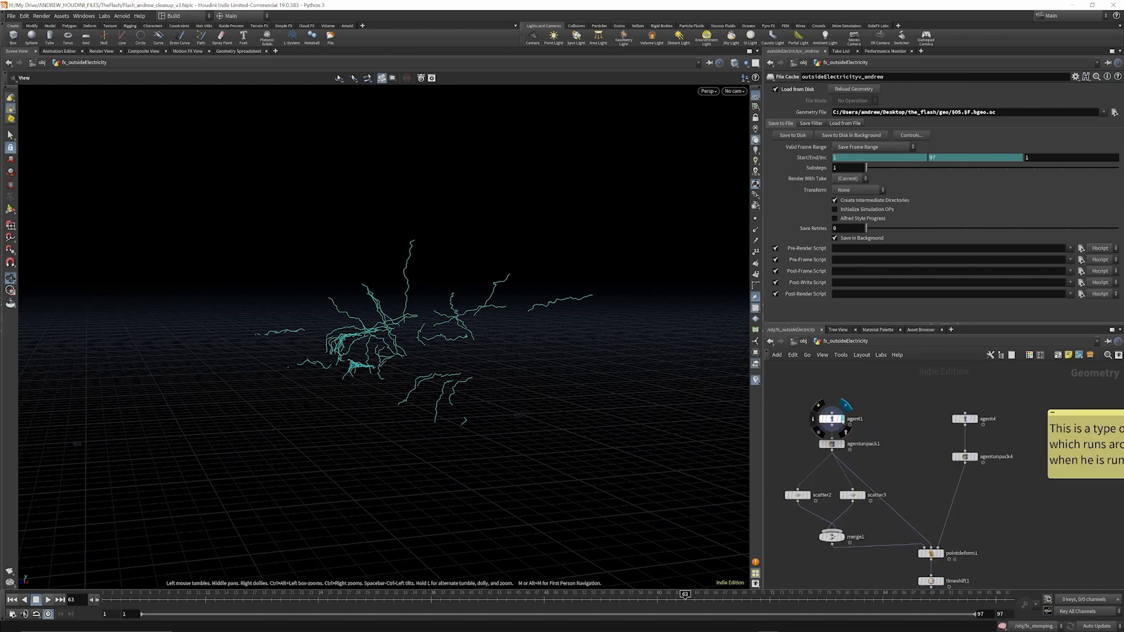
{"action": "left_click", "coordinate": [838, 421]}
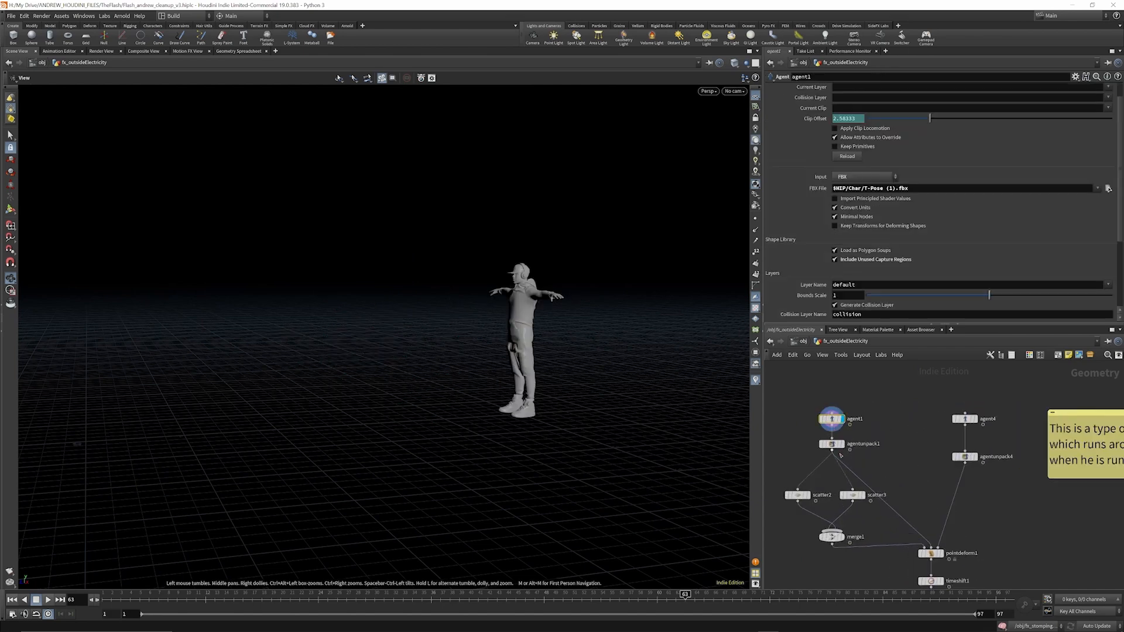
{"action": "left_click", "coordinate": [842, 444]}
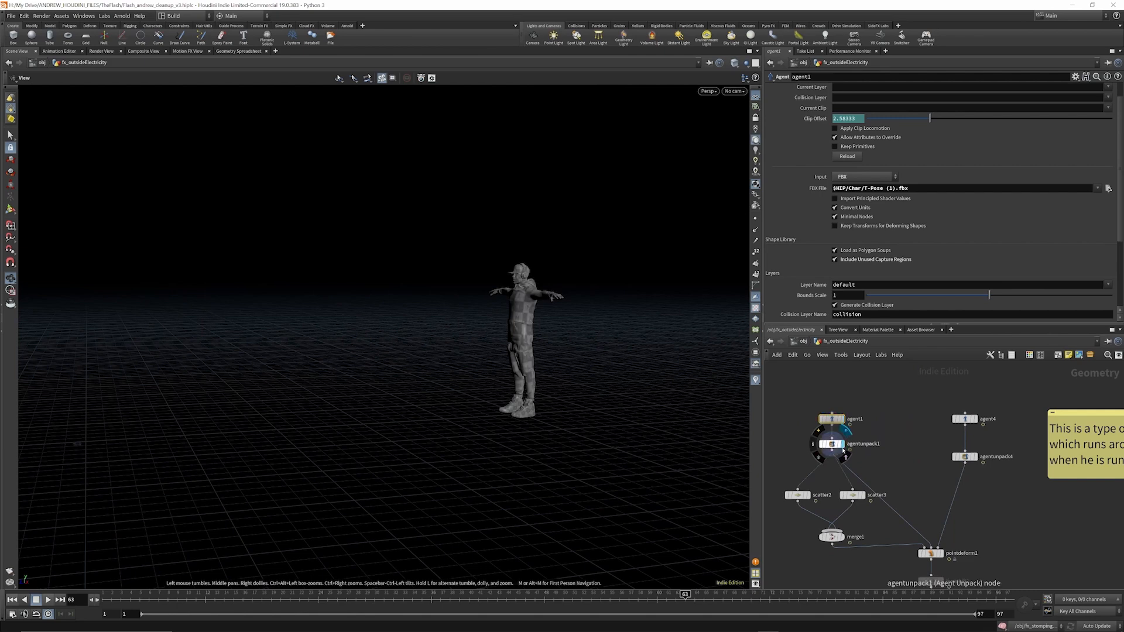
Display scatter2, scatter3 and merge1 in turn to view the points scattered on the T-pose character.
{"action": "left_click", "coordinate": [810, 482]}
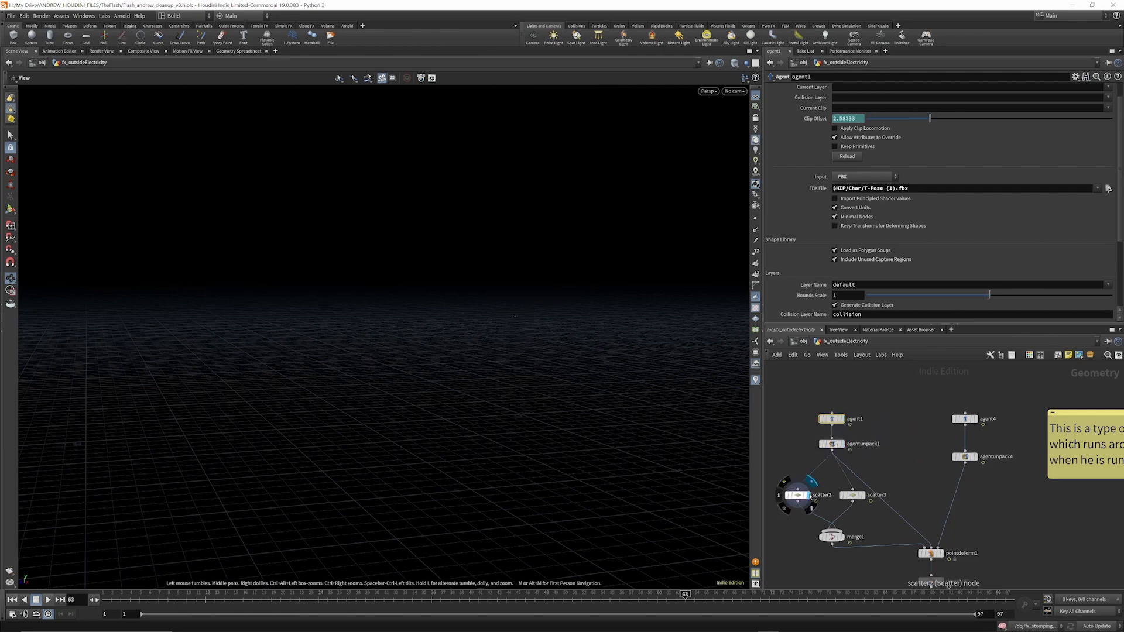
{"action": "left_click", "coordinate": [865, 482]}
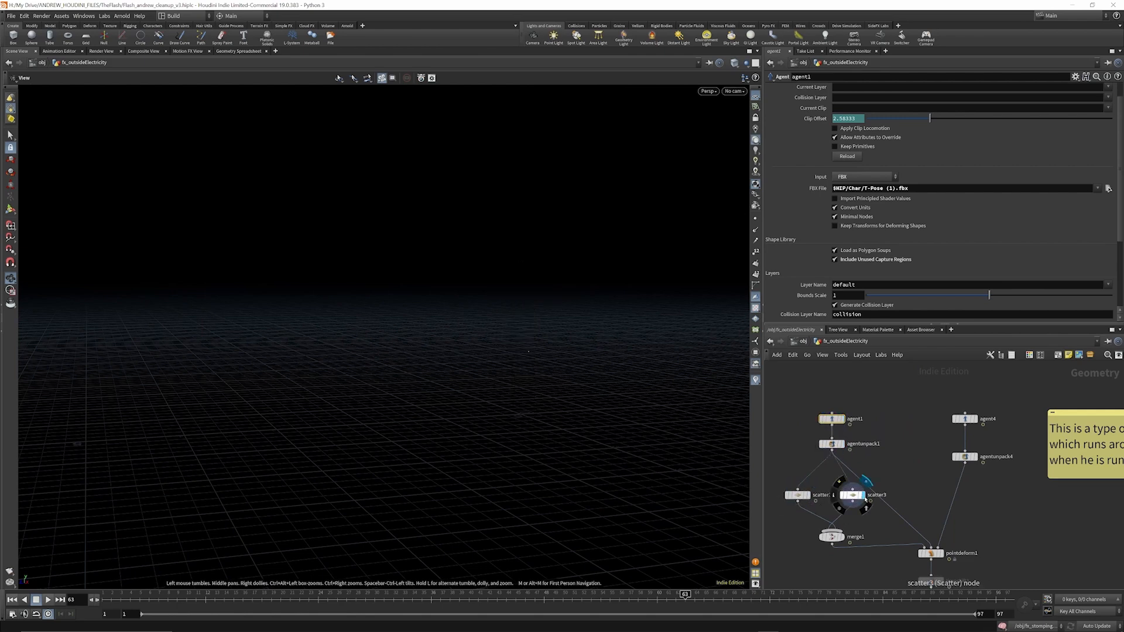
{"action": "left_click", "coordinate": [845, 523]}
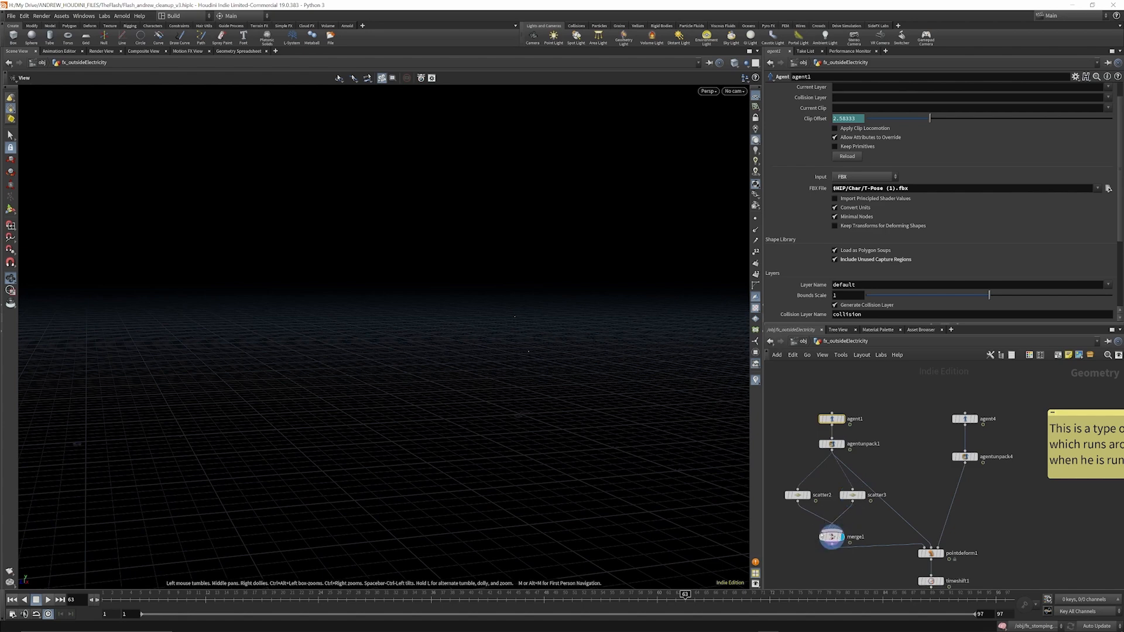
Show the parameters of scatter2, scatter3 and merge1 to check the scatter counts, seeds and merge inputs.
{"action": "left_click", "coordinate": [797, 495]}
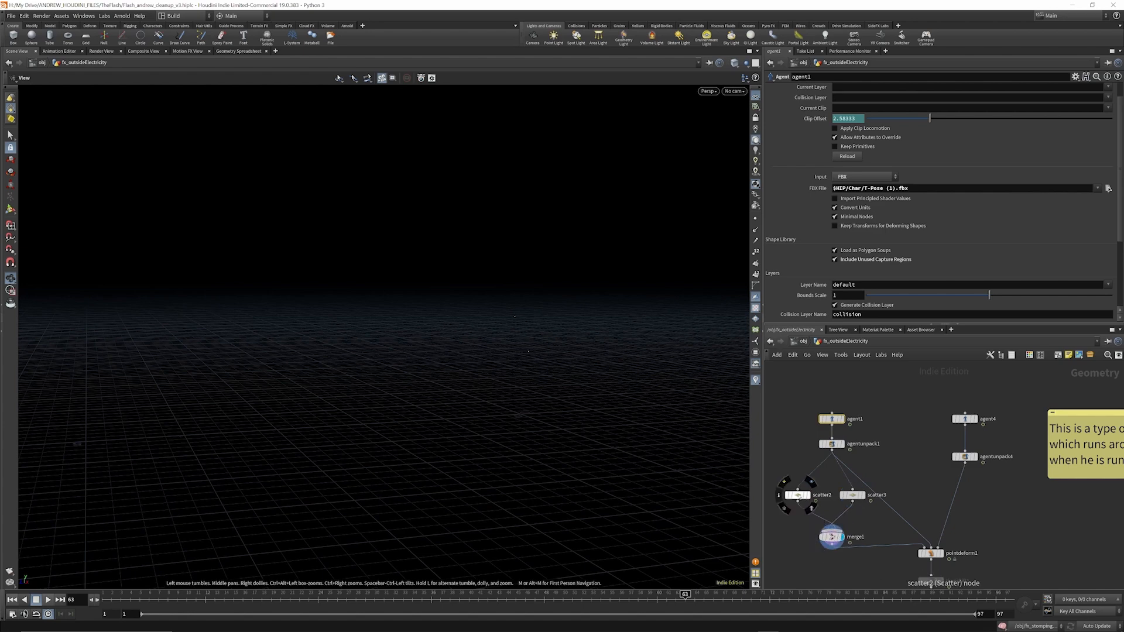
{"action": "left_click", "coordinate": [853, 494]}
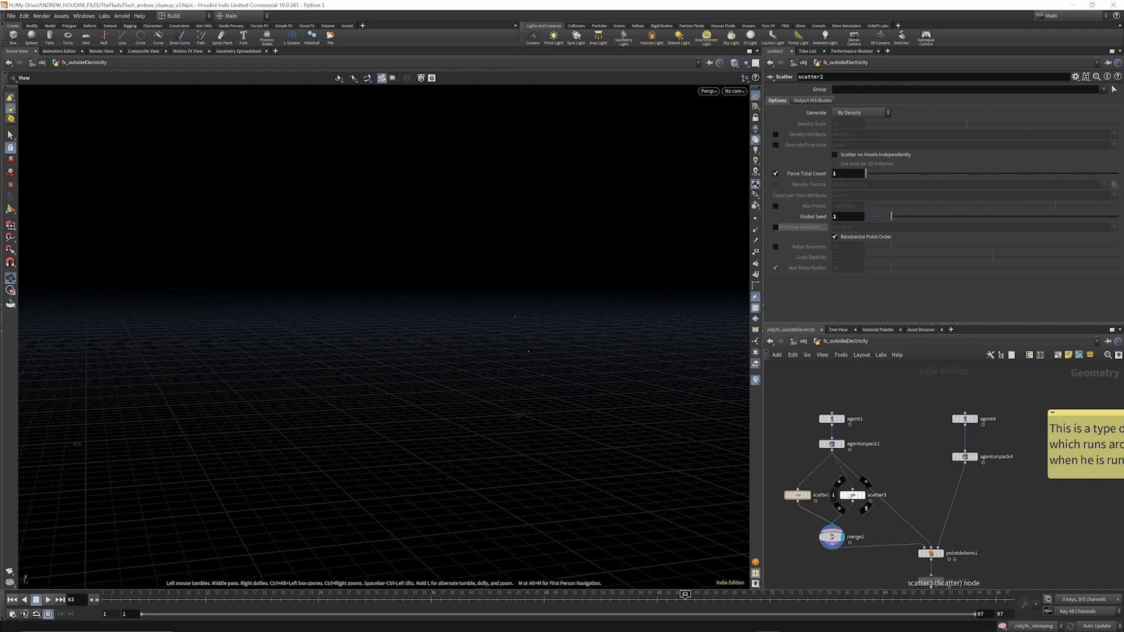
{"action": "left_click", "coordinate": [832, 537]}
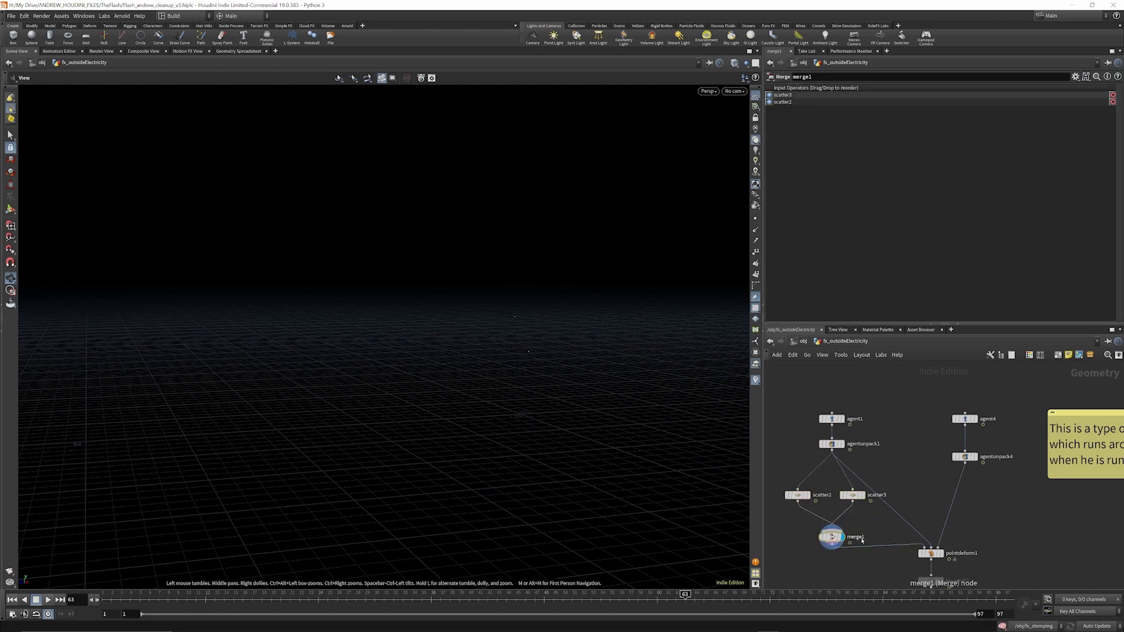
Examine pointdeform1's inputs by displaying agentunpack1's rest pose and agentunpack4's running pose, ending on pointdeform1's deformed points.
{"action": "scroll", "coordinate": [951, 558], "scroll_direction": "up", "scroll_amount": 3}
{"action": "scroll", "coordinate": [951, 560], "scroll_direction": "down", "scroll_amount": 3}
{"action": "scroll", "coordinate": [922, 551], "scroll_direction": "up", "scroll_amount": 3}
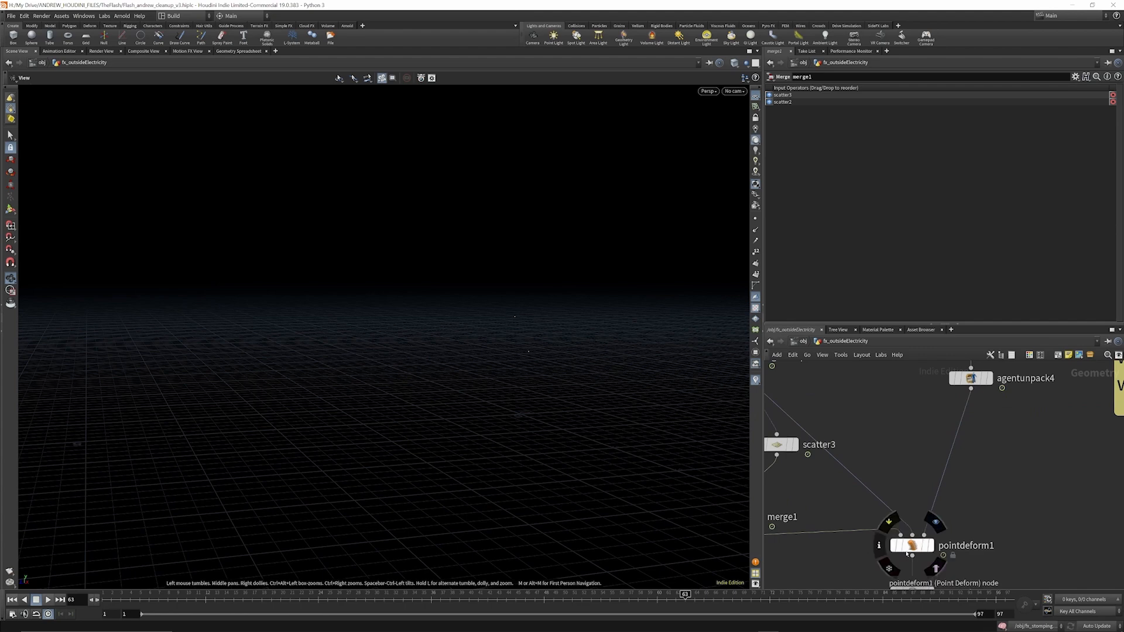
{"action": "scroll", "coordinate": [916, 548], "scroll_direction": "down", "scroll_amount": 3}
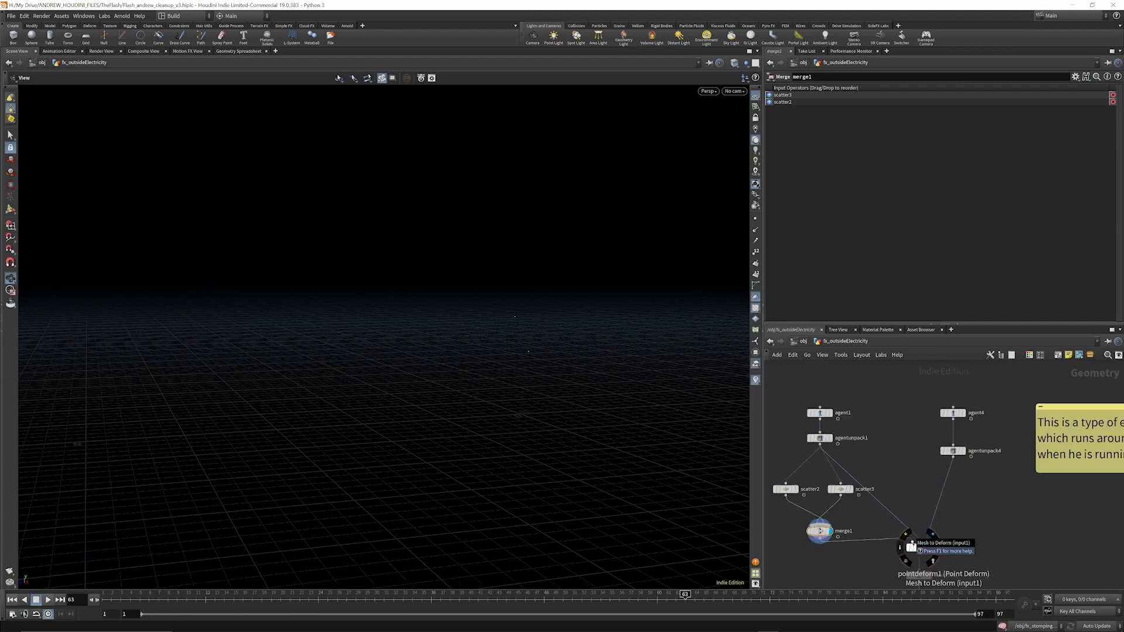
{"action": "left_click", "coordinate": [830, 438]}
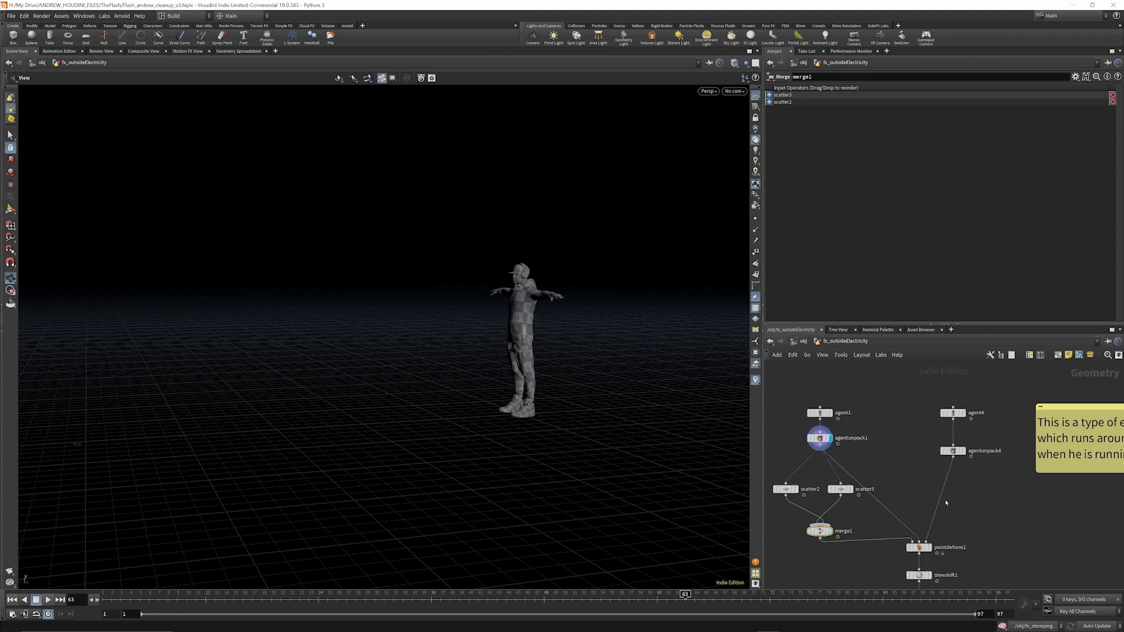
{"action": "left_click", "coordinate": [966, 438]}
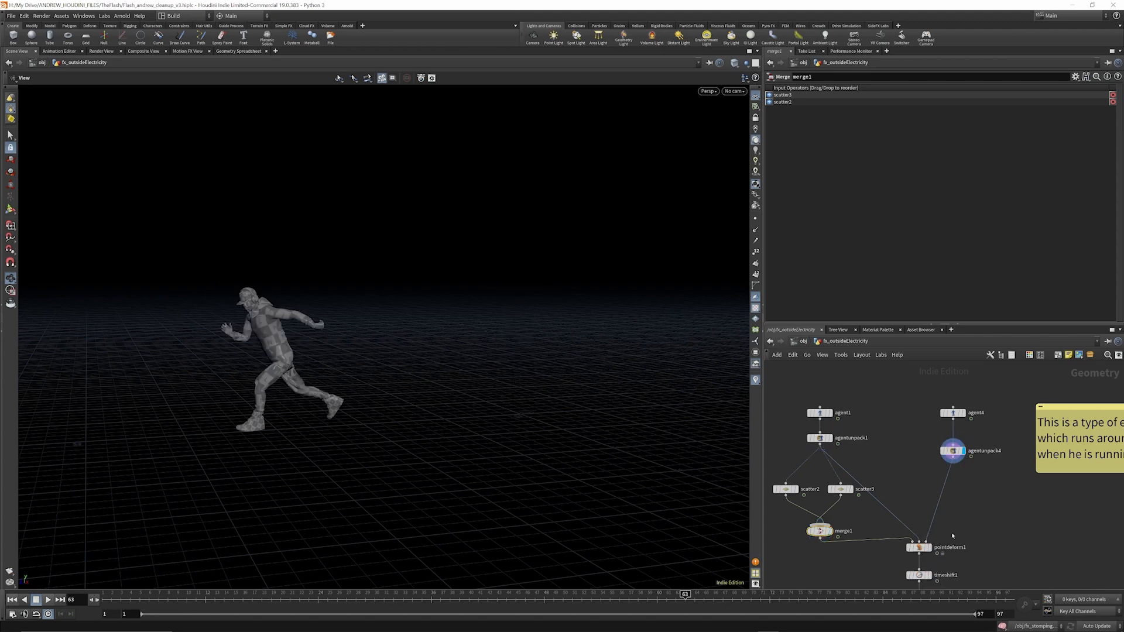
{"action": "left_click", "coordinate": [932, 534]}
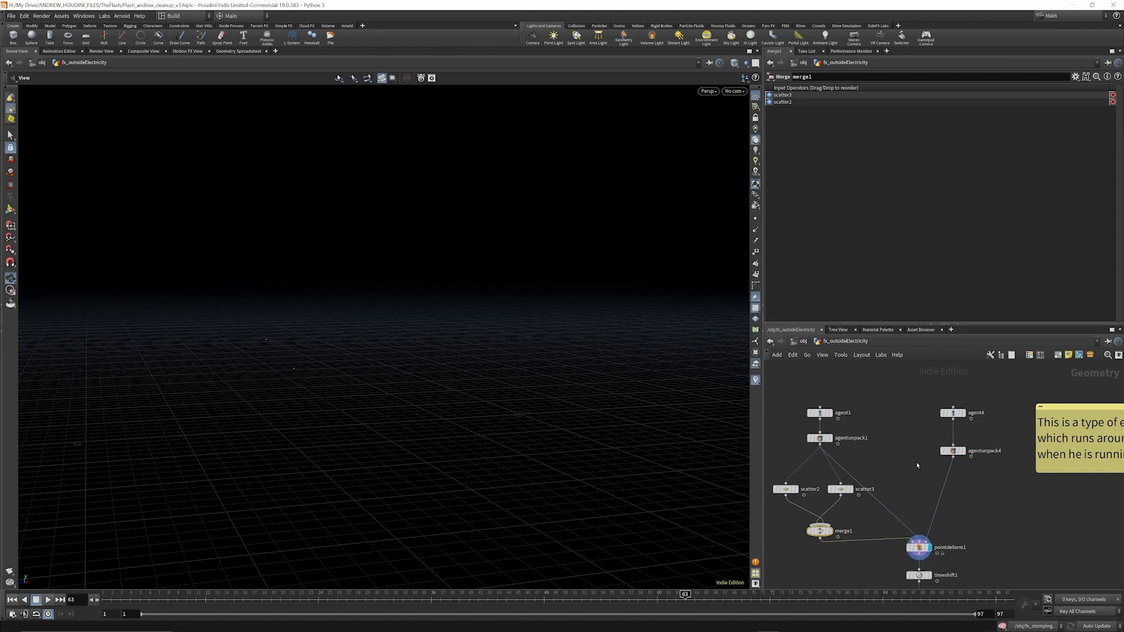
Template agentunpack4 as a wireframe behind pointdeform1, turn on point display, and view the character's upper body up close.
{"action": "scroll", "coordinate": [918, 465], "scroll_direction": "down", "scroll_amount": 2}
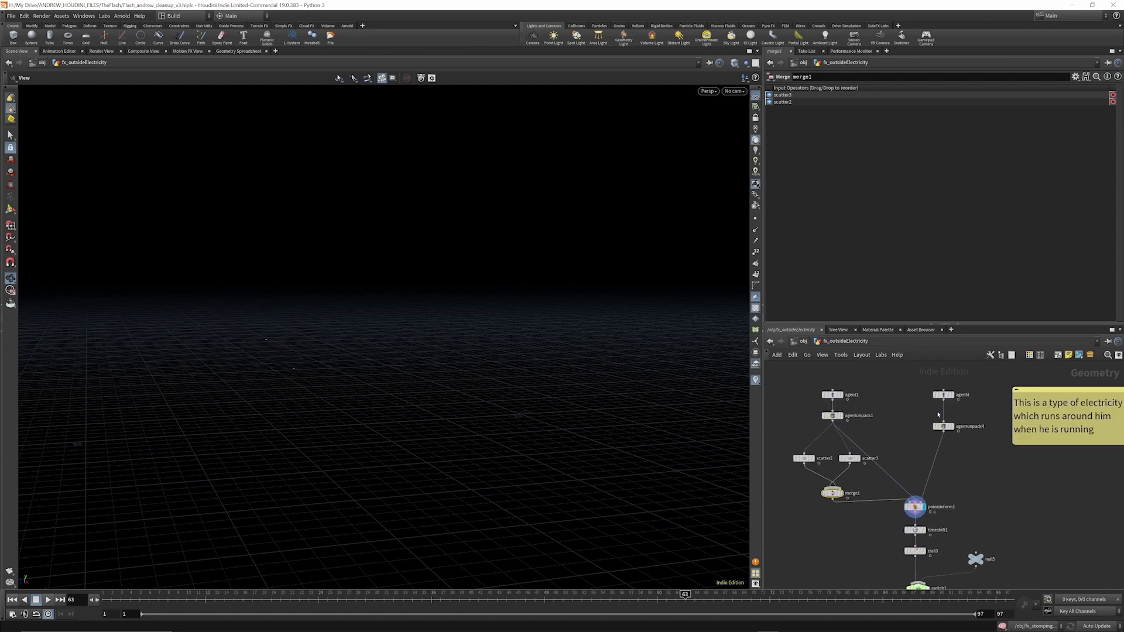
{"action": "scroll", "coordinate": [938, 415], "scroll_direction": "up", "scroll_amount": 3}
{"action": "left_click", "coordinate": [948, 427]}
{"action": "left_click", "coordinate": [755, 218]}
{"action": "scroll", "coordinate": [281, 343], "scroll_direction": "up", "scroll_amount": 2}
{"action": "scroll", "coordinate": [281, 344], "scroll_direction": "up", "scroll_amount": 8}
{"action": "left_click_drag", "start_coordinate": [293, 333], "coordinate": [517, 296]}
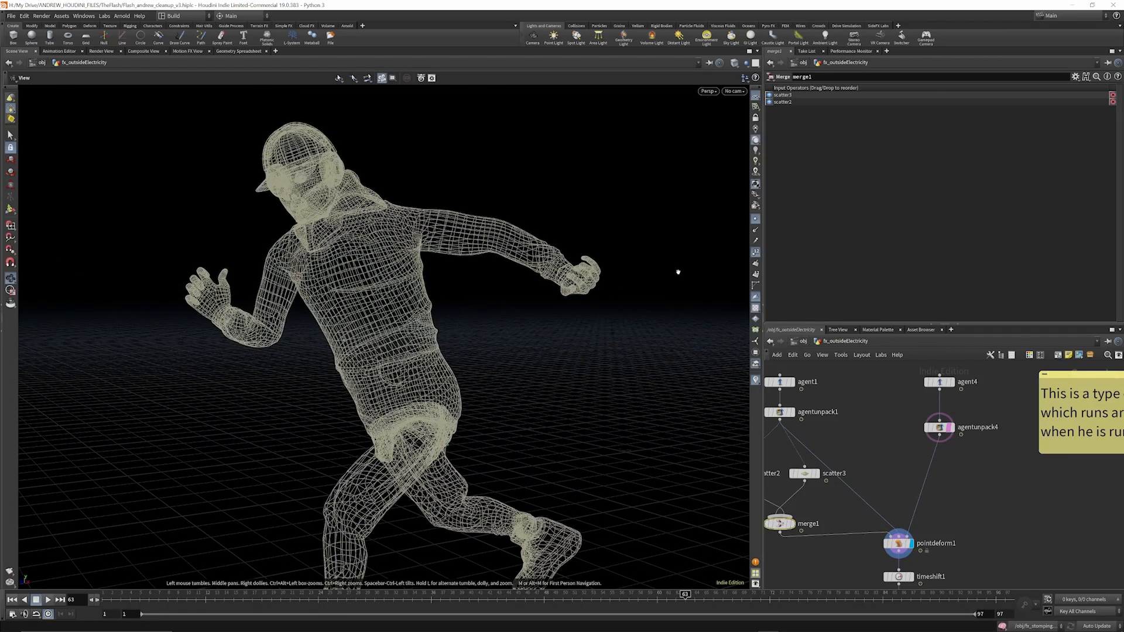
Set the viewport's point size to 20 pixels and scrub the animation to frame 65 to watch the points follow the running character.
{"action": "key", "text": "d"}
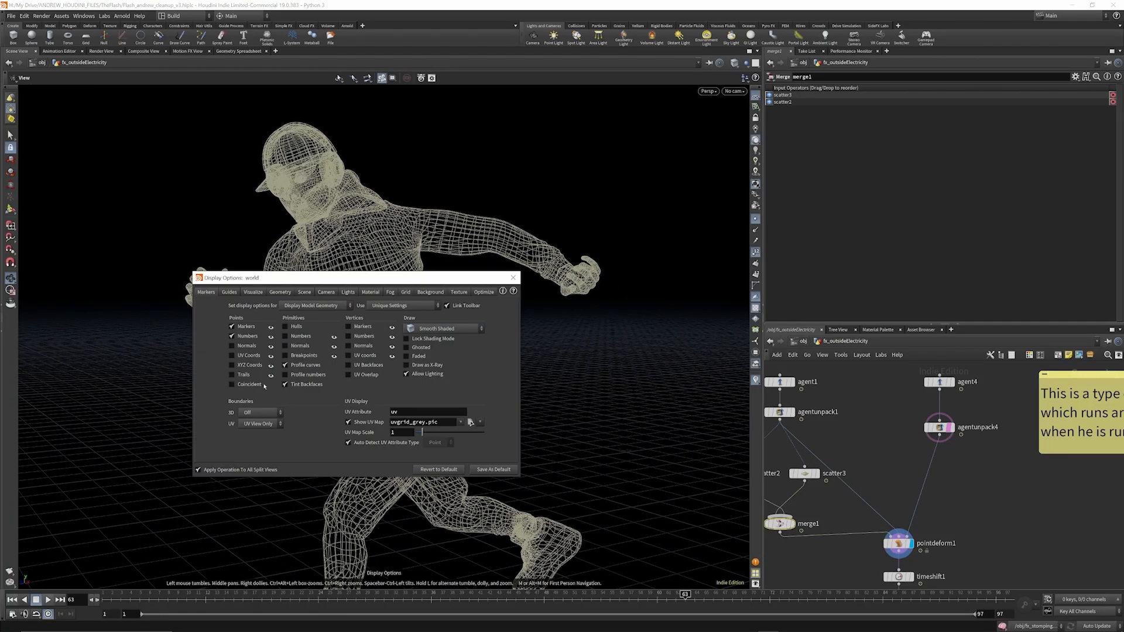
{"action": "left_click", "coordinate": [279, 292]}
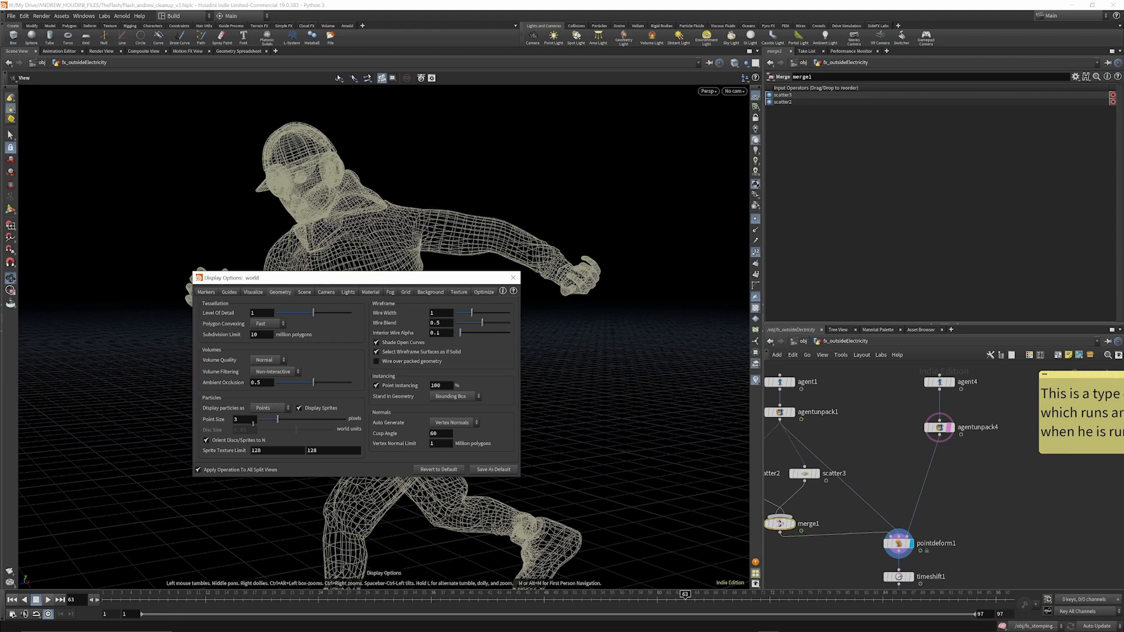
{"action": "left_click_drag", "start_coordinate": [278, 419], "coordinate": [321, 422]}
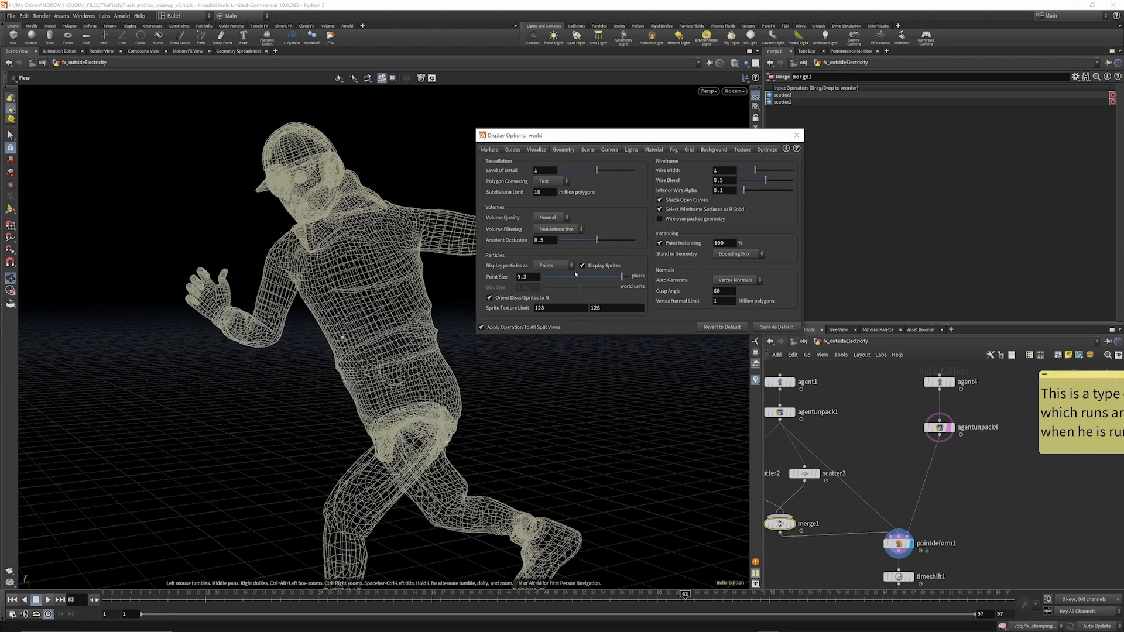
{"action": "left_click_drag", "start_coordinate": [622, 277], "coordinate": [677, 281]}
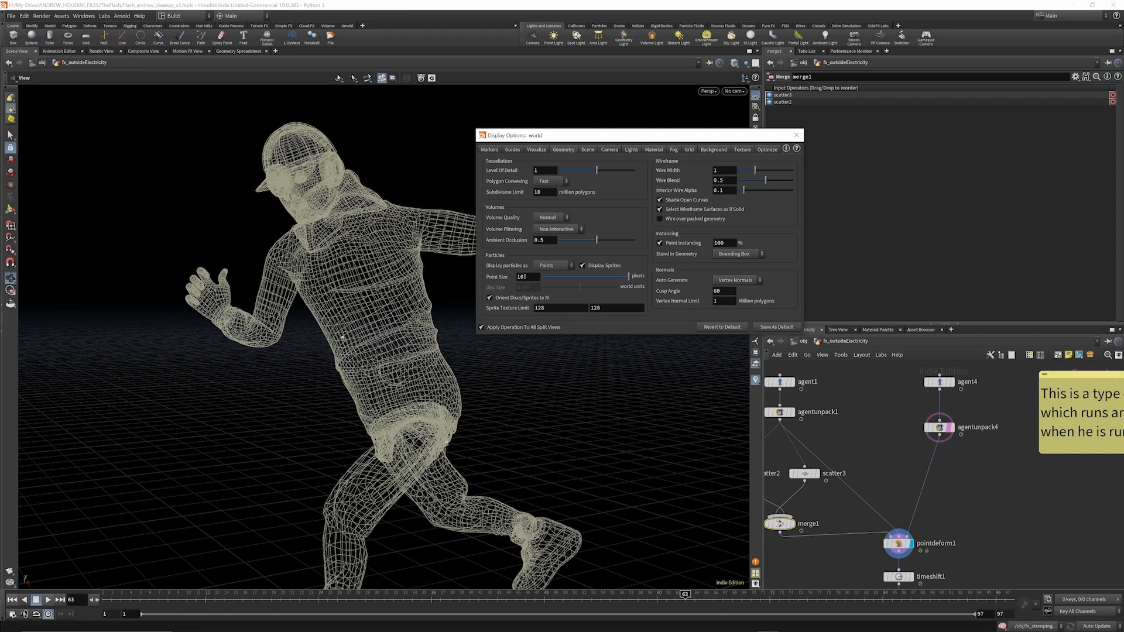
{"action": "left_click_drag", "start_coordinate": [512, 280], "coordinate": [510, 279]}
{"action": "type", "text": "20"}
{"action": "key", "text": "Return"}
{"action": "left_click", "coordinate": [796, 136]}
{"action": "left_click_drag", "start_coordinate": [489, 371], "coordinate": [382, 390]}
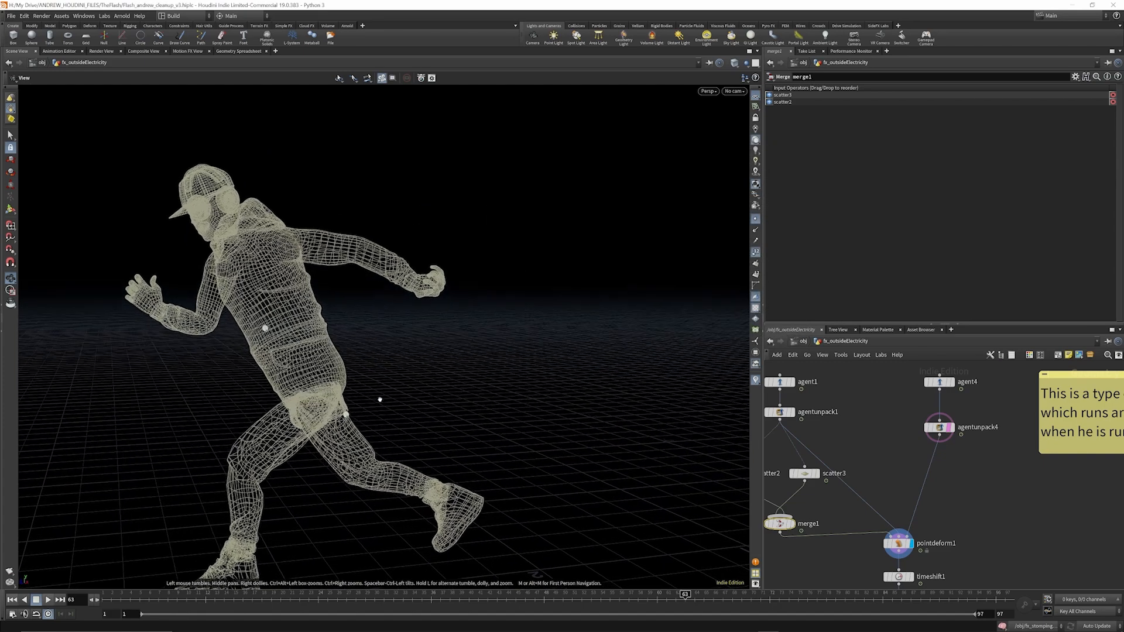
{"action": "left_click_drag", "start_coordinate": [105, 594], "coordinate": [706, 603]}
Display timeshift1 and inspect its Frame and Start/End Frame parameters both as expressions and as evaluated values.
{"action": "scroll", "coordinate": [912, 455], "scroll_direction": "down", "scroll_amount": 4}
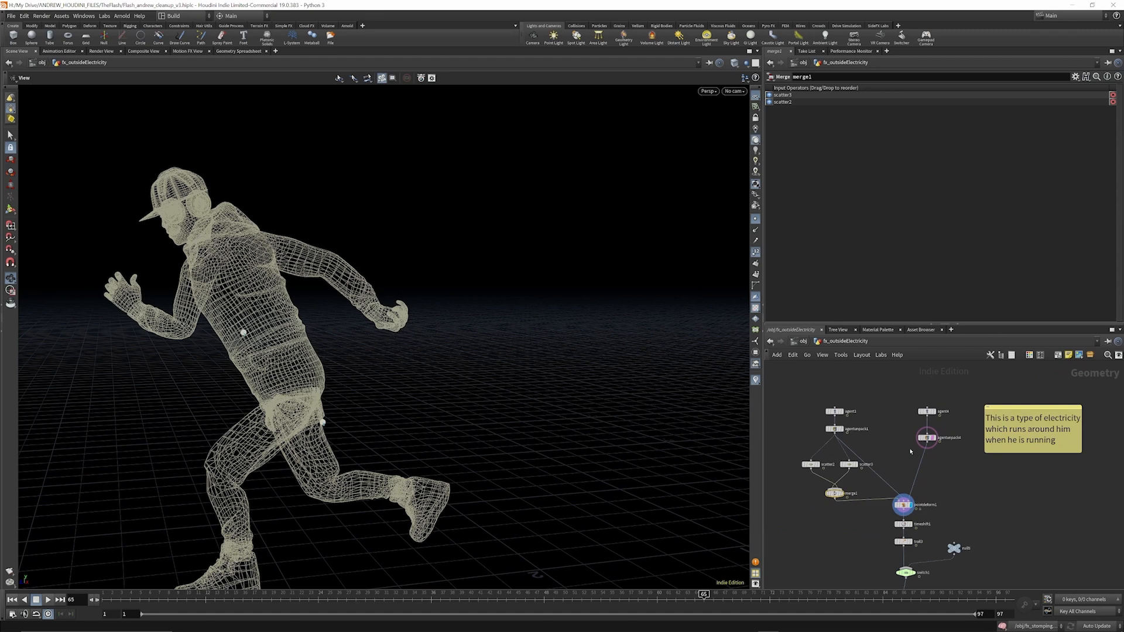
{"action": "scroll", "coordinate": [930, 525], "scroll_direction": "up", "scroll_amount": 5}
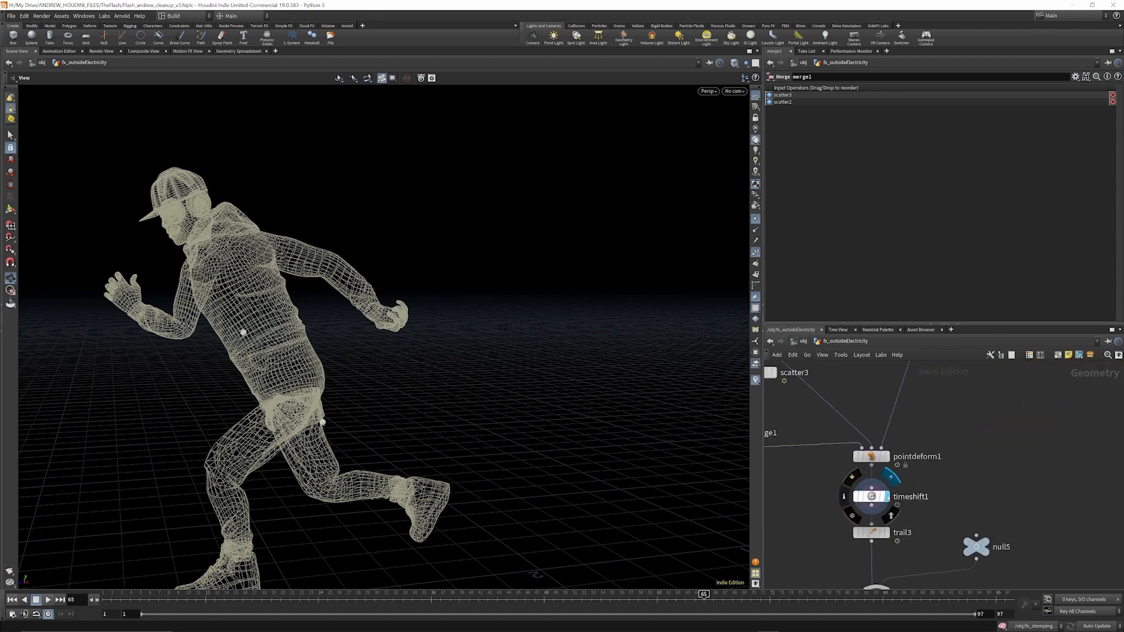
{"action": "left_click", "coordinate": [871, 496]}
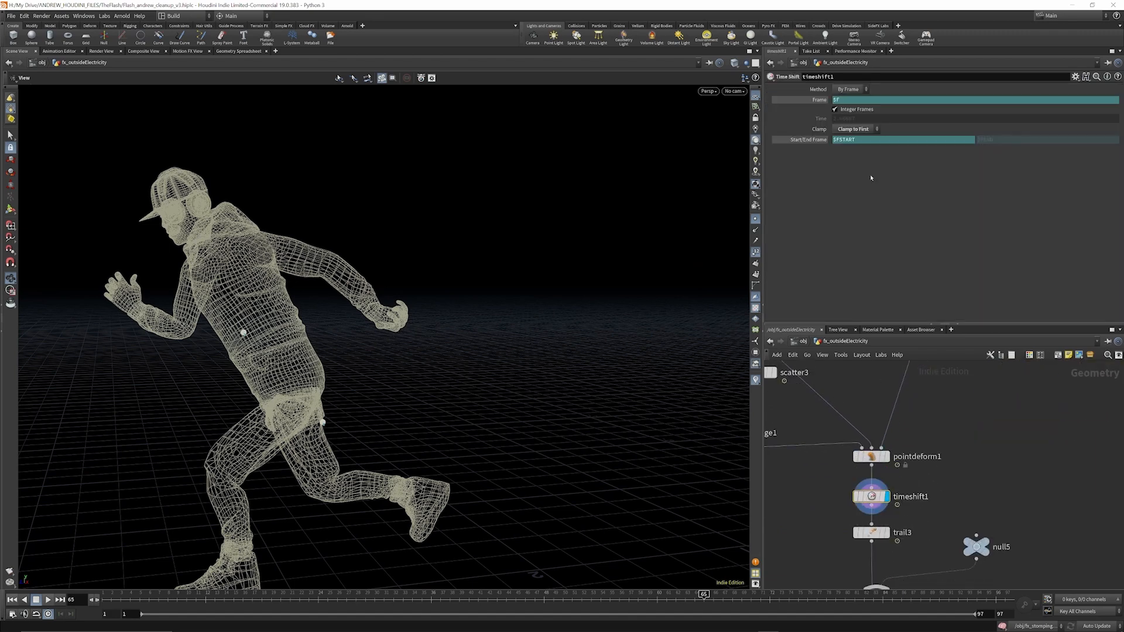
{"action": "left_click", "coordinate": [818, 142]}
{"action": "left_click", "coordinate": [827, 103]}
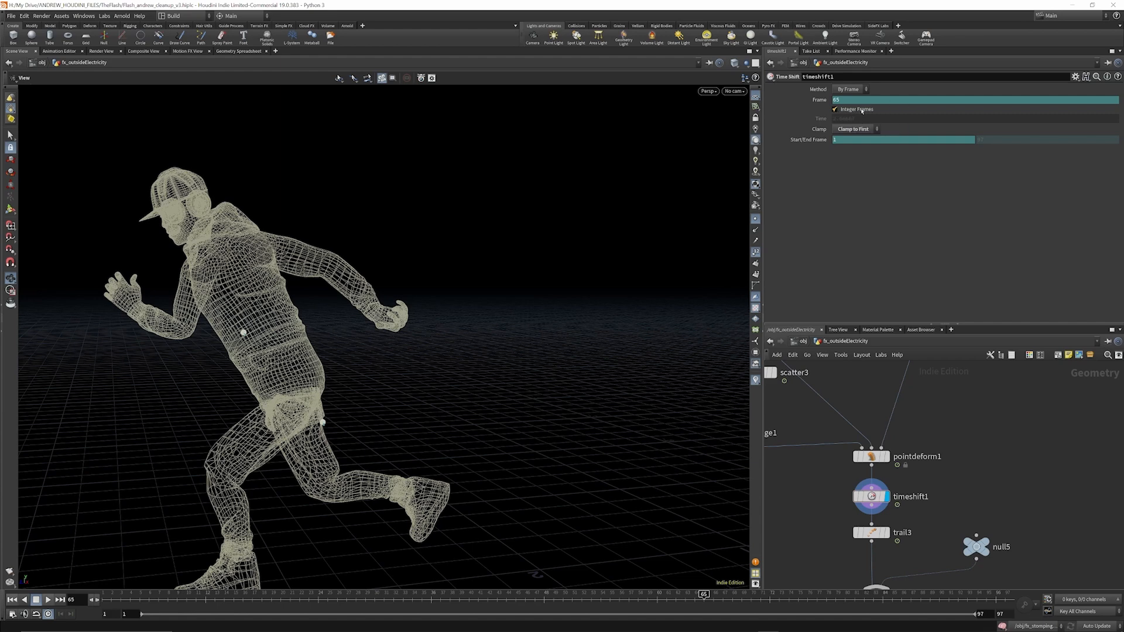
Display trail3 and show its parameters to check the Compute Velocity settings.
{"action": "scroll", "coordinate": [935, 429], "scroll_direction": "down", "scroll_amount": 3}
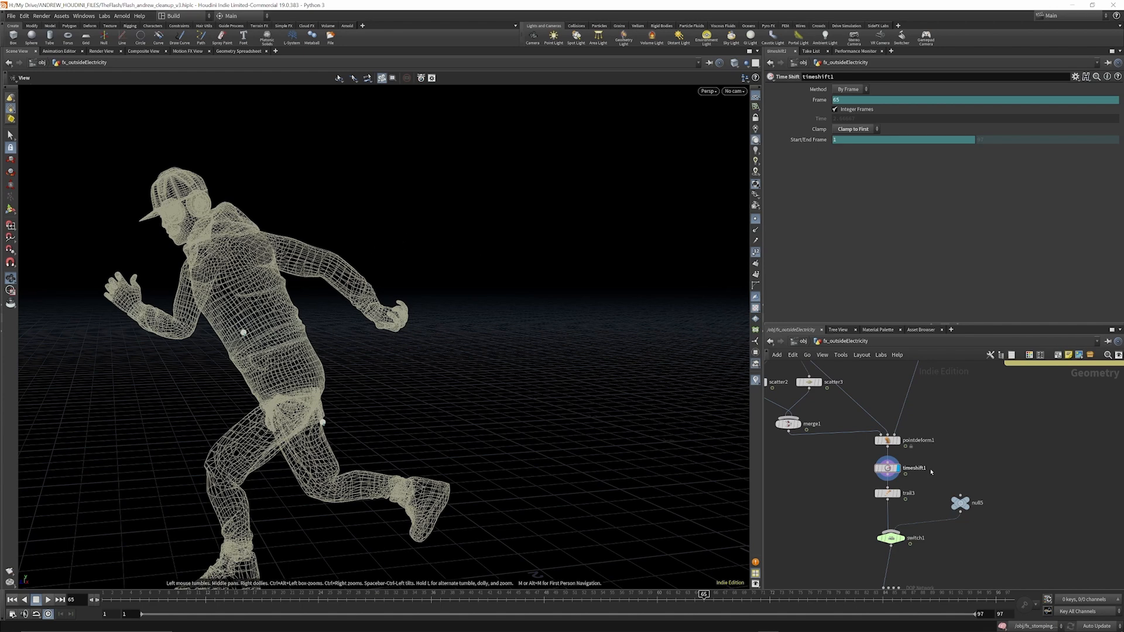
{"action": "scroll", "coordinate": [901, 508], "scroll_direction": "up", "scroll_amount": 4}
{"action": "left_click", "coordinate": [896, 479]}
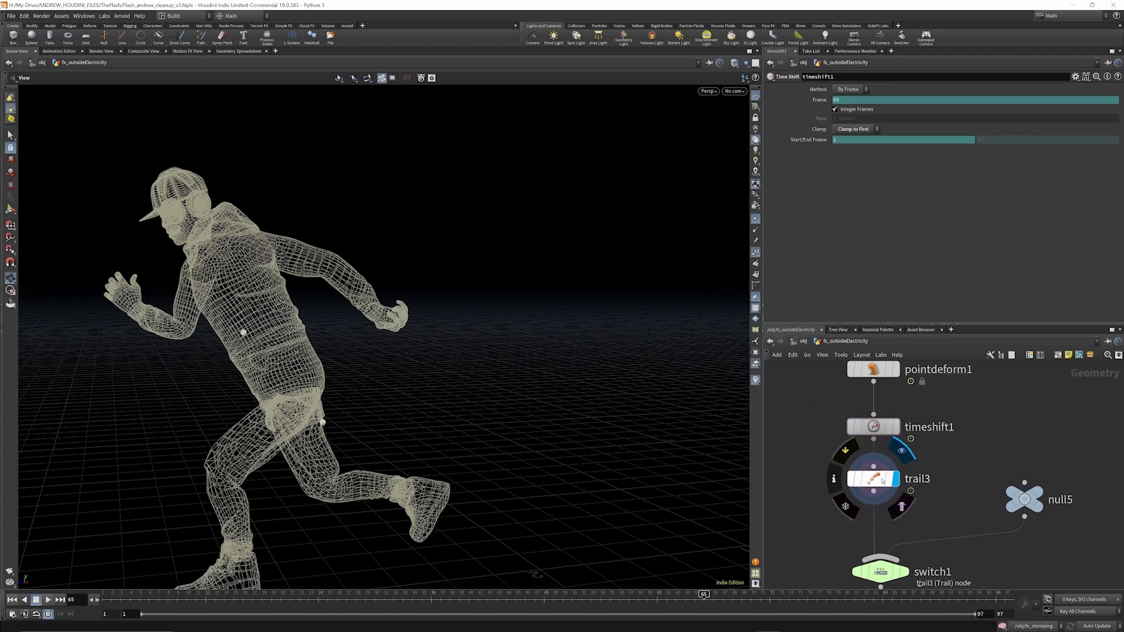
{"action": "left_click", "coordinate": [875, 478]}
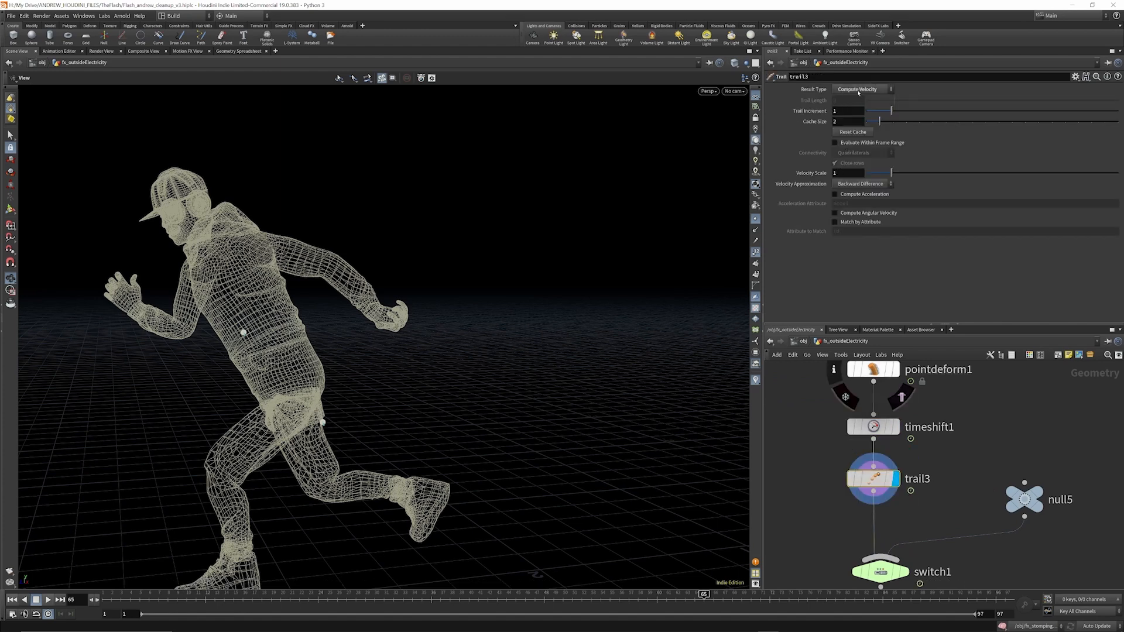
Inspect switch1's Select Input expression and its evaluated value while scrubbing the animation to frames 19 and 81.
{"action": "scroll", "coordinate": [916, 433], "scroll_direction": "down", "scroll_amount": 3}
{"action": "scroll", "coordinate": [913, 510], "scroll_direction": "up", "scroll_amount": 2}
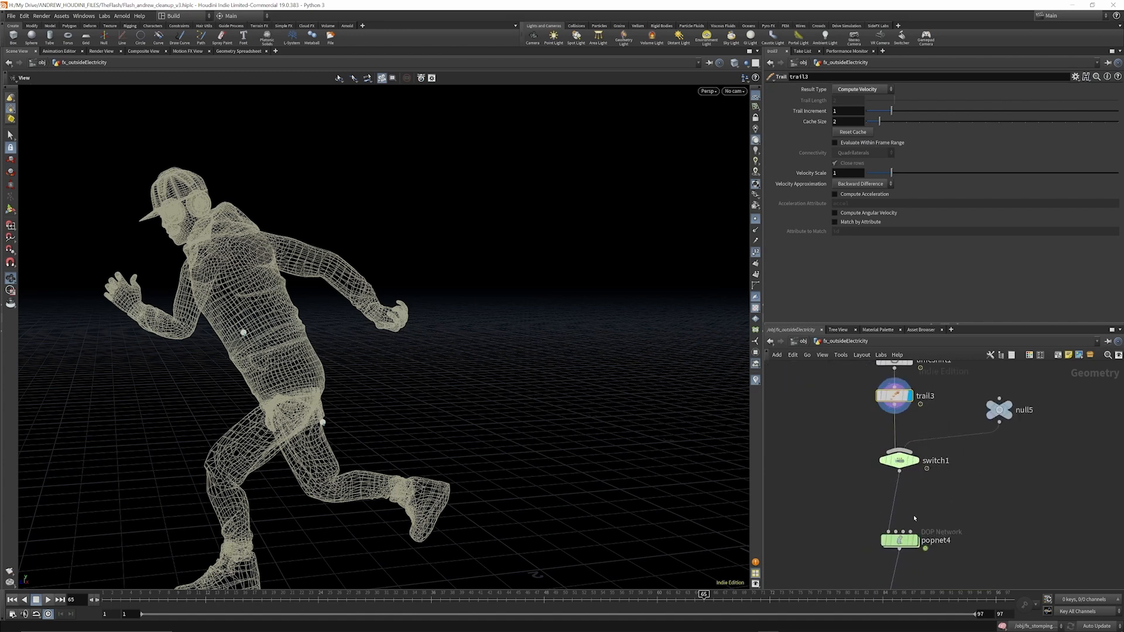
{"action": "left_click", "coordinate": [897, 448]}
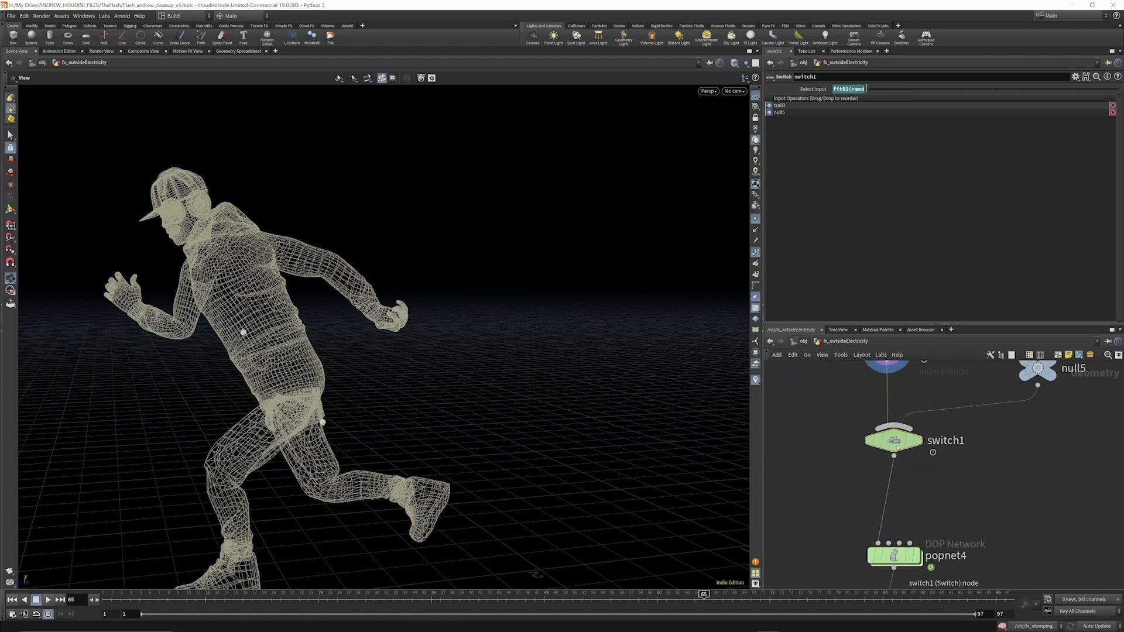
{"action": "left_click", "coordinate": [806, 93]}
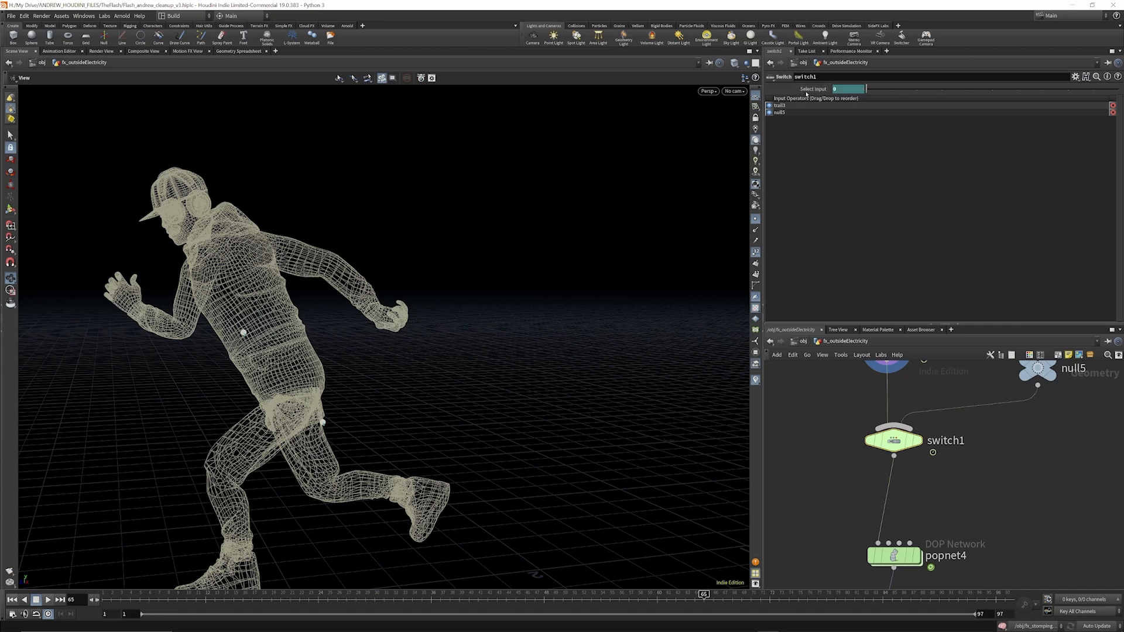
{"action": "left_click", "coordinate": [806, 93]}
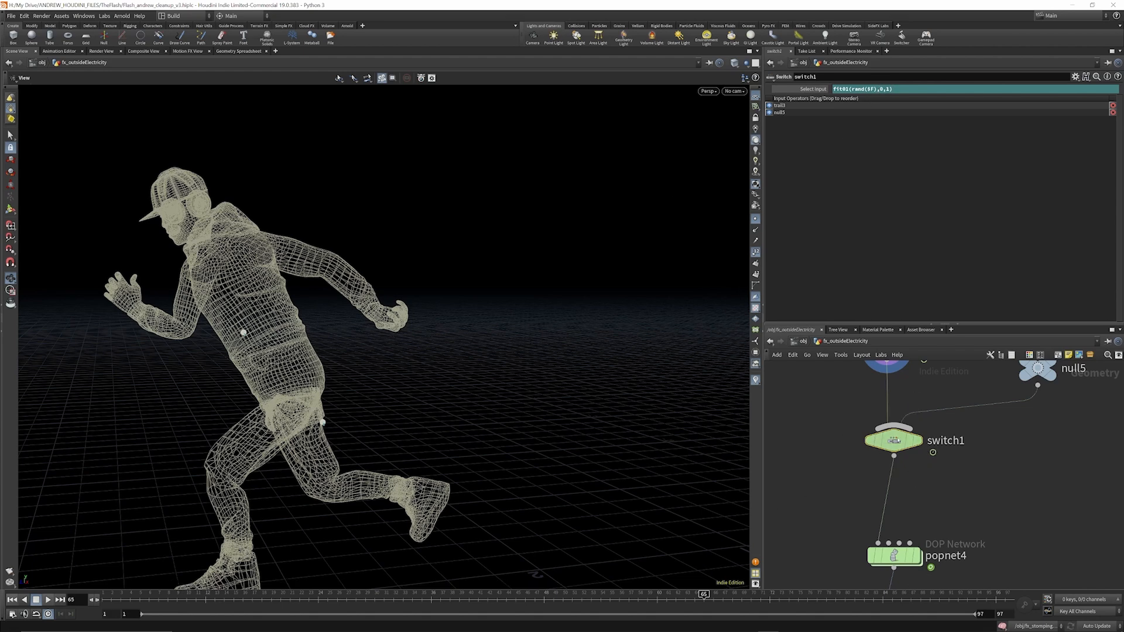
{"action": "left_click", "coordinate": [808, 90]}
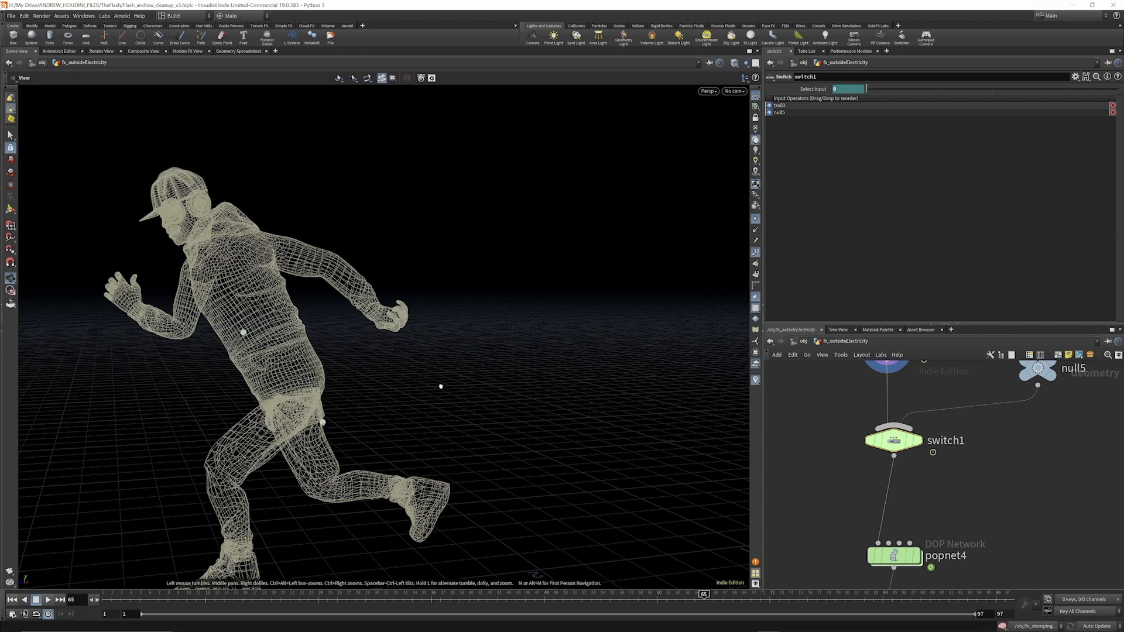
{"action": "left_click_drag", "start_coordinate": [110, 601], "coordinate": [177, 606]}
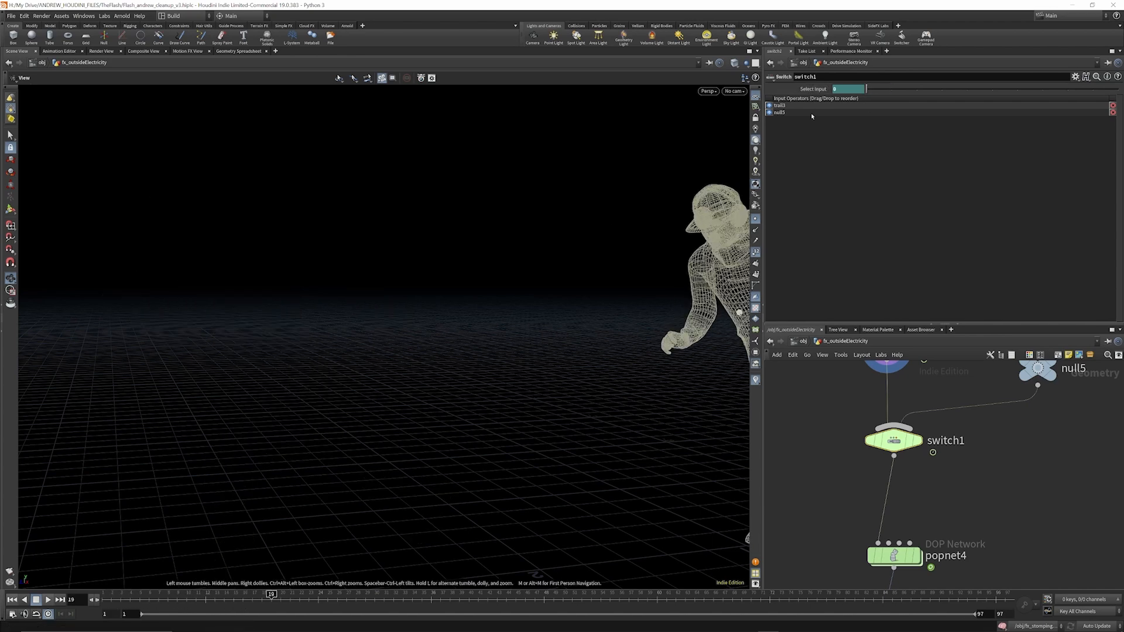
{"action": "mouse_move", "coordinate": [271, 594]}
{"action": "left_mouse_down"}
{"action": "mouse_move", "coordinate": [865, 594]}
{"action": "mouse_move", "coordinate": [954, 611]}
{"action": "mouse_move", "coordinate": [266, 630]}
{"action": "mouse_move", "coordinate": [856, 624]}
{"action": "left_mouse_up"}
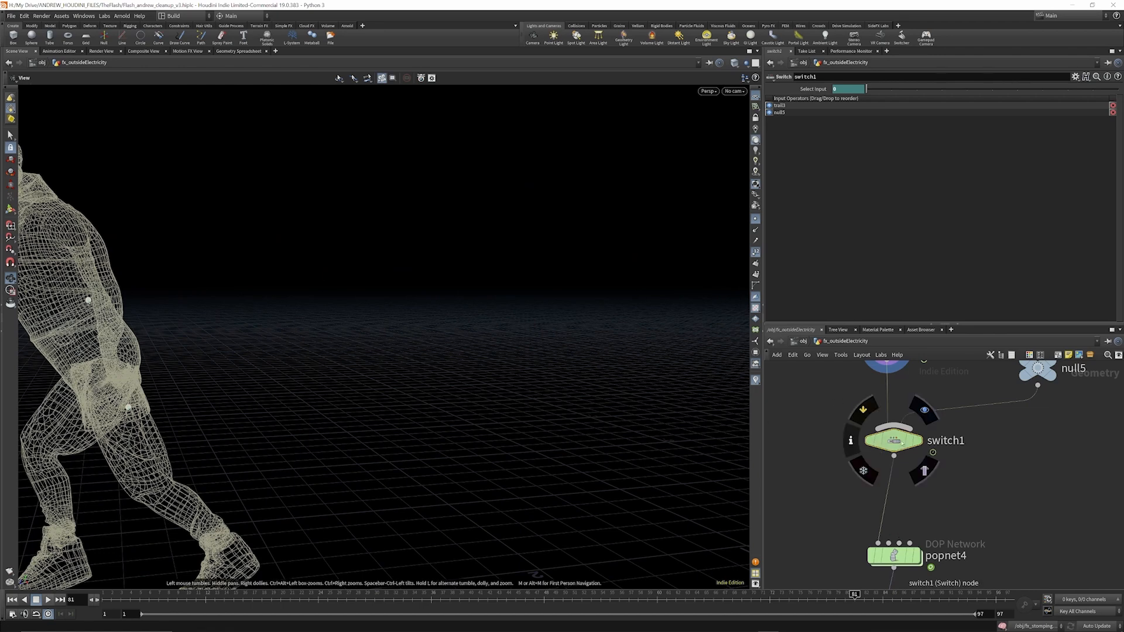
Go inside the popnet4 DOP network to show its particle nodes and simulated points.
{"action": "scroll", "coordinate": [909, 414], "scroll_direction": "down", "scroll_amount": 4}
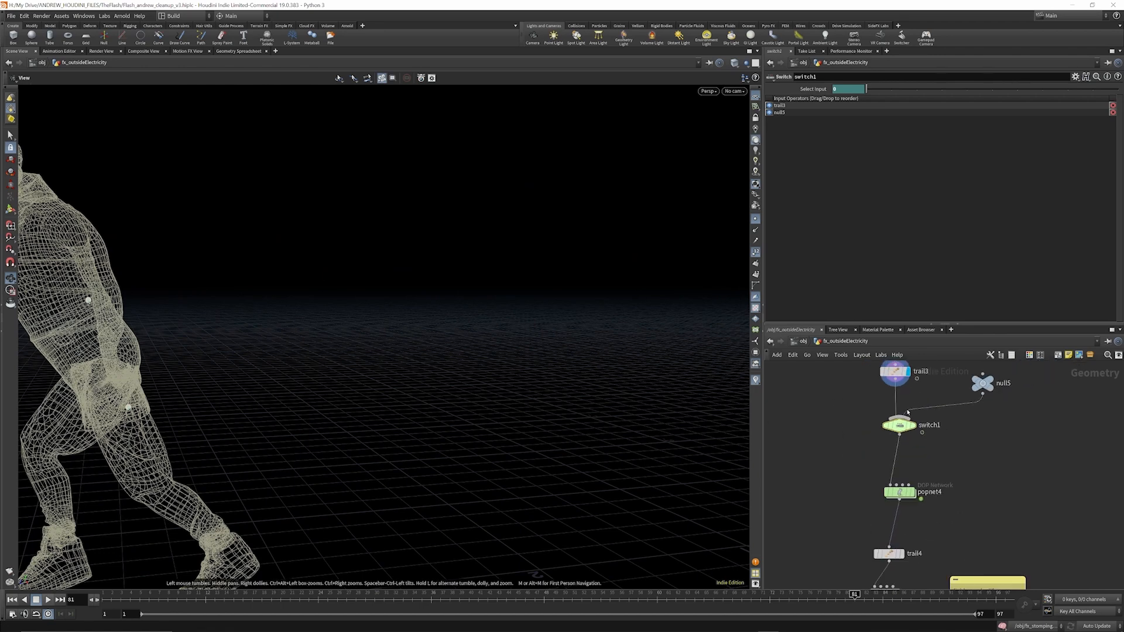
{"action": "scroll", "coordinate": [902, 483], "scroll_direction": "up", "scroll_amount": 3}
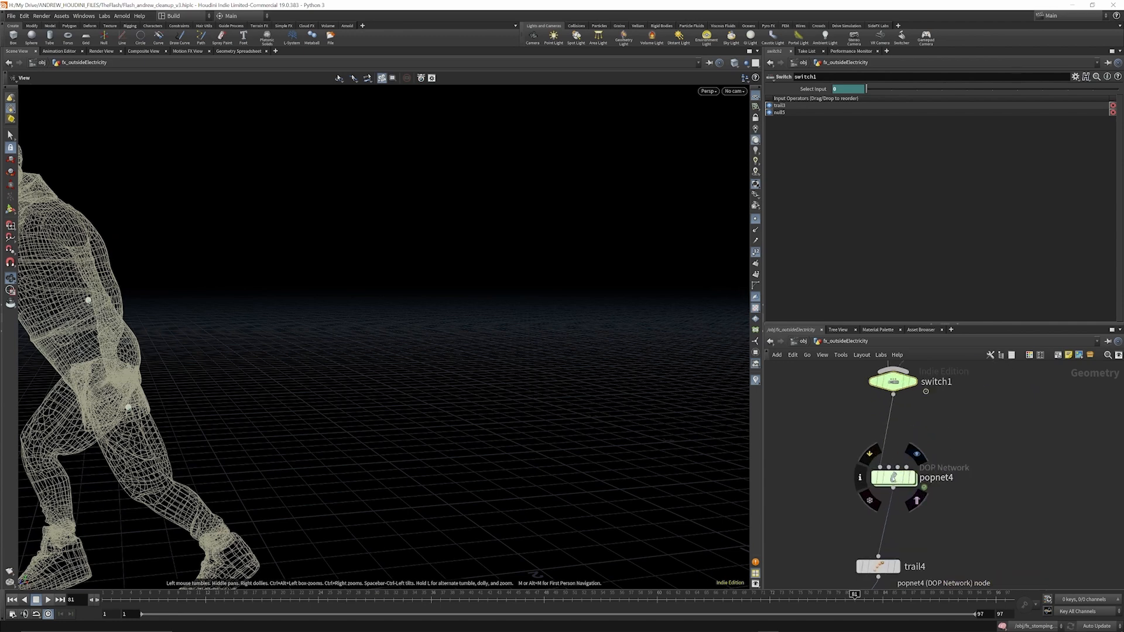
{"action": "double_click", "coordinate": [894, 478]}
{"action": "scroll", "coordinate": [905, 486], "scroll_direction": "down", "scroll_amount": 2}
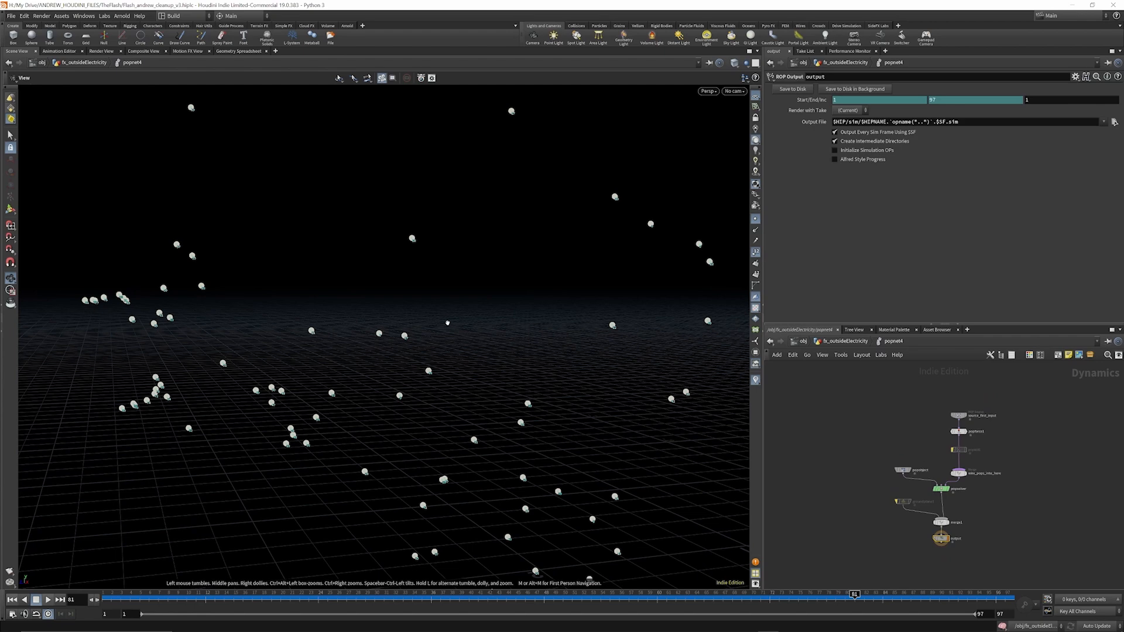
Reduce the viewport's point size to about 1 pixel and hide the point numbers.
{"action": "key", "text": "d"}
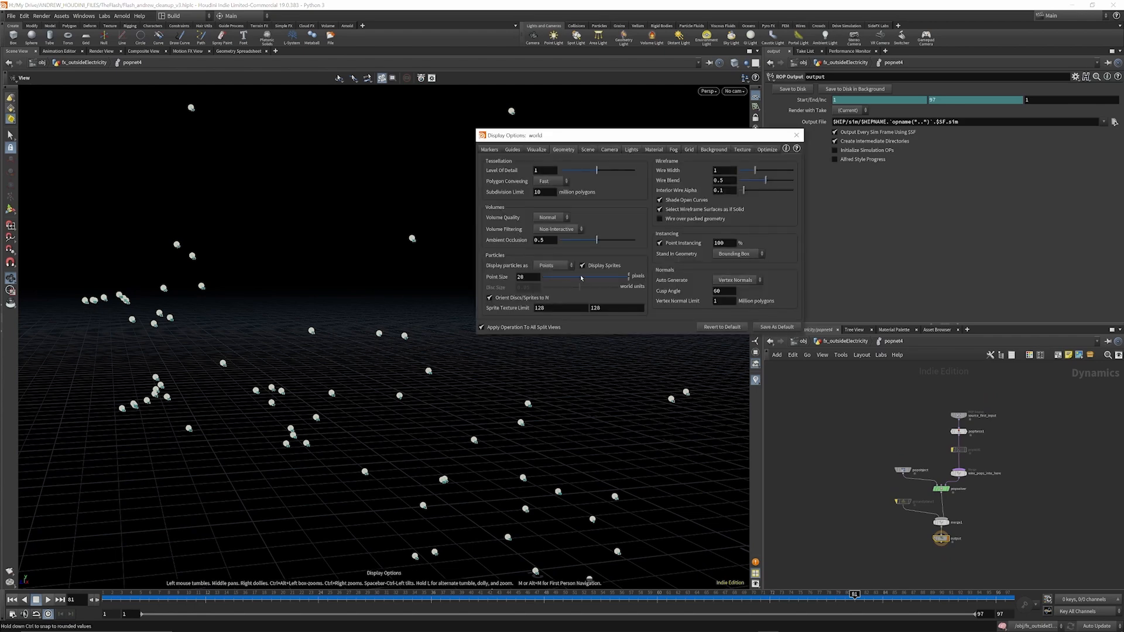
{"action": "left_click_drag", "start_coordinate": [609, 280], "coordinate": [556, 278]}
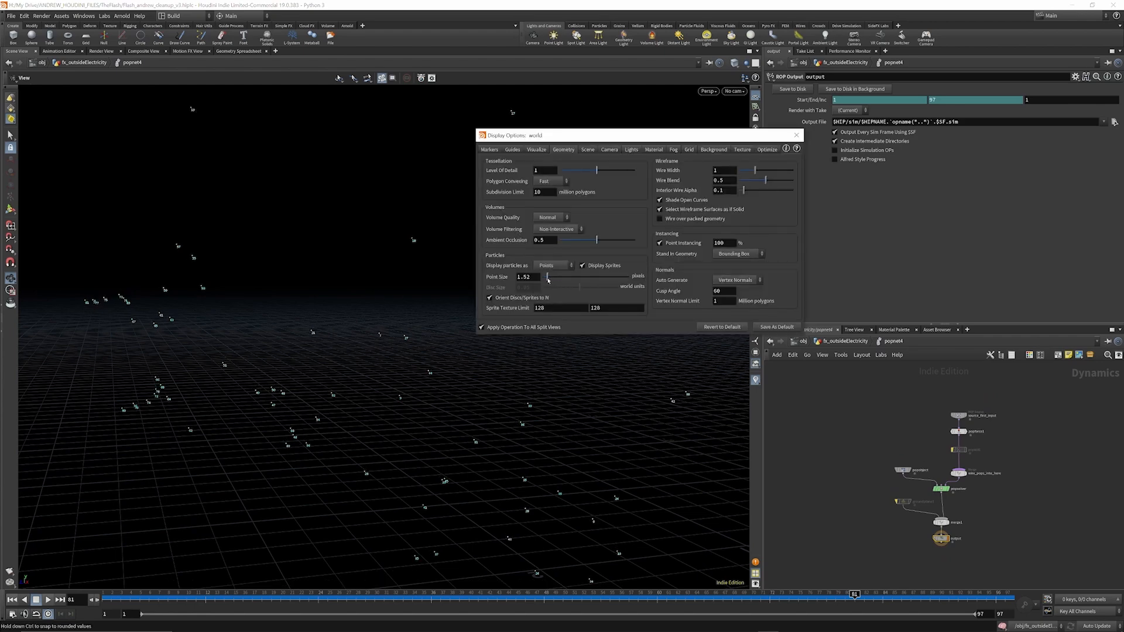
{"action": "left_click", "coordinate": [796, 135]}
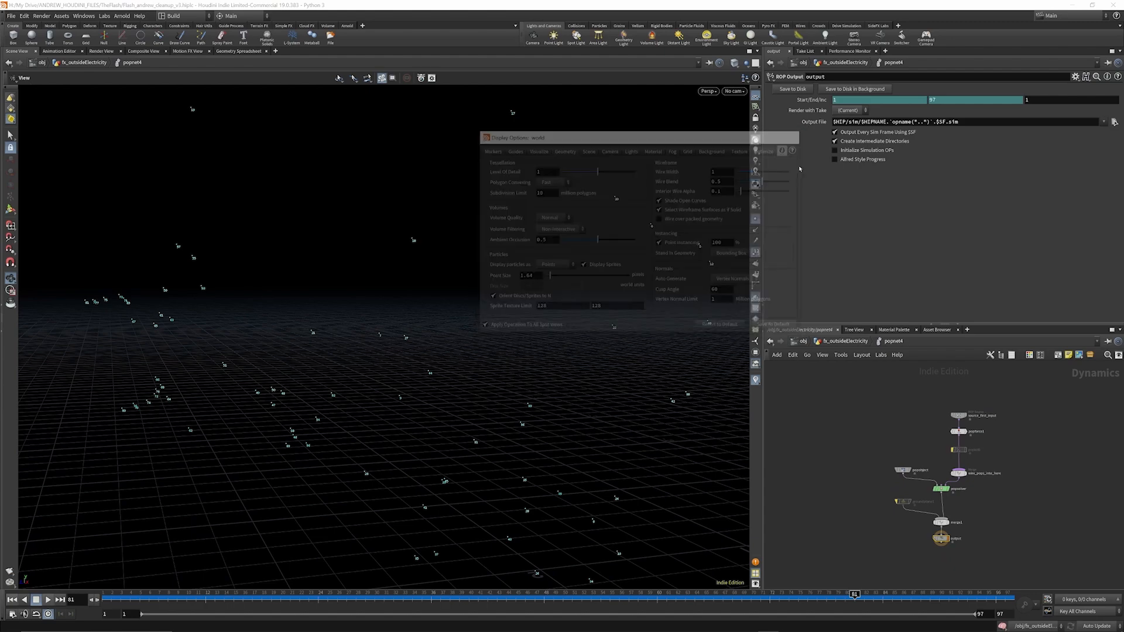
{"action": "left_click", "coordinate": [756, 251]}
Play the popnet4 particle simulation from the first frame with the whole point cloud in view, and stop it.
{"action": "scroll", "coordinate": [371, 321], "scroll_direction": "down", "scroll_amount": 10}
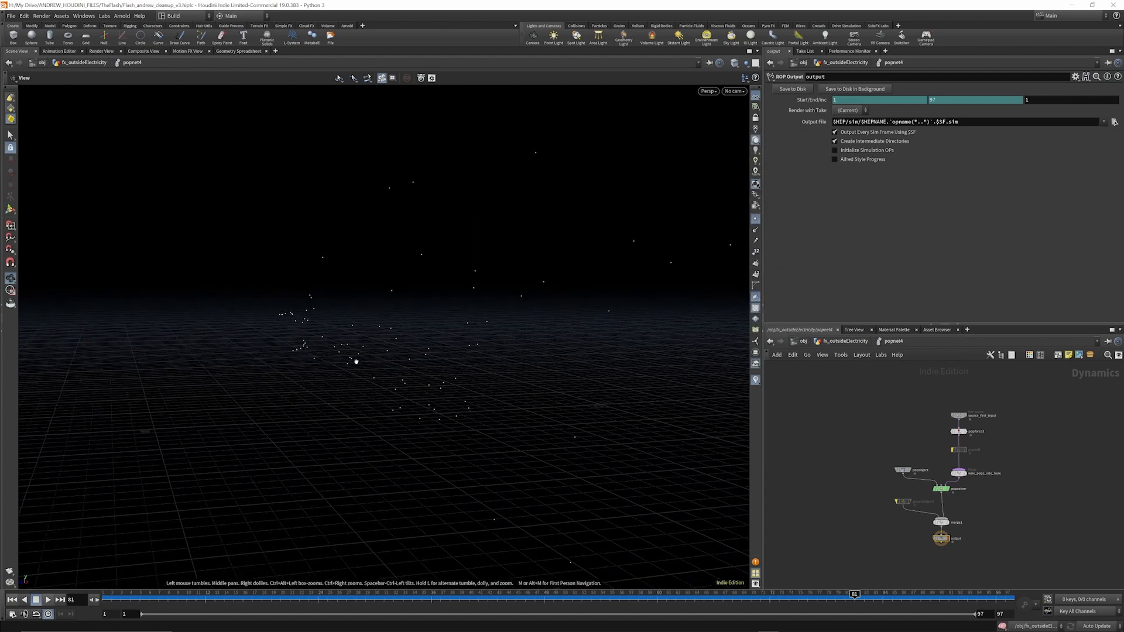
{"action": "scroll", "coordinate": [912, 453], "scroll_direction": "up", "scroll_amount": 3}
{"action": "scroll", "coordinate": [423, 501], "scroll_direction": "up", "scroll_amount": 1}
{"action": "left_click", "coordinate": [12, 601]}
{"action": "left_click", "coordinate": [48, 600]}
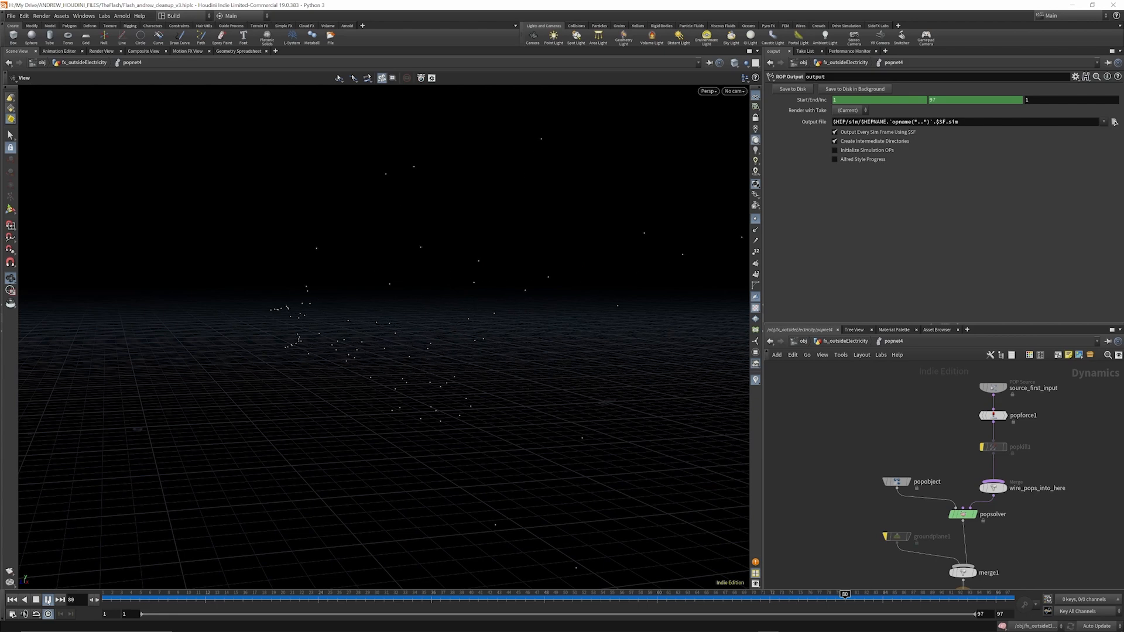
{"action": "left_click", "coordinate": [48, 600]}
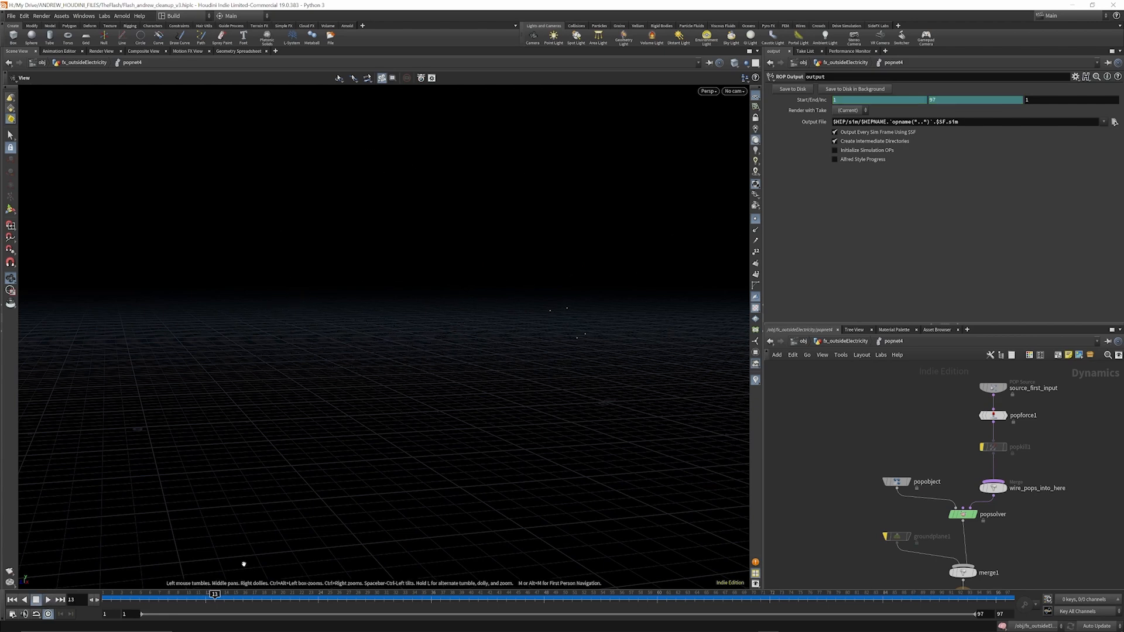
Show source_first_input's Source, Birth and Attributes settings to check the emission type, impulse activation and inherited velocity.
{"action": "left_click", "coordinate": [1020, 384]}
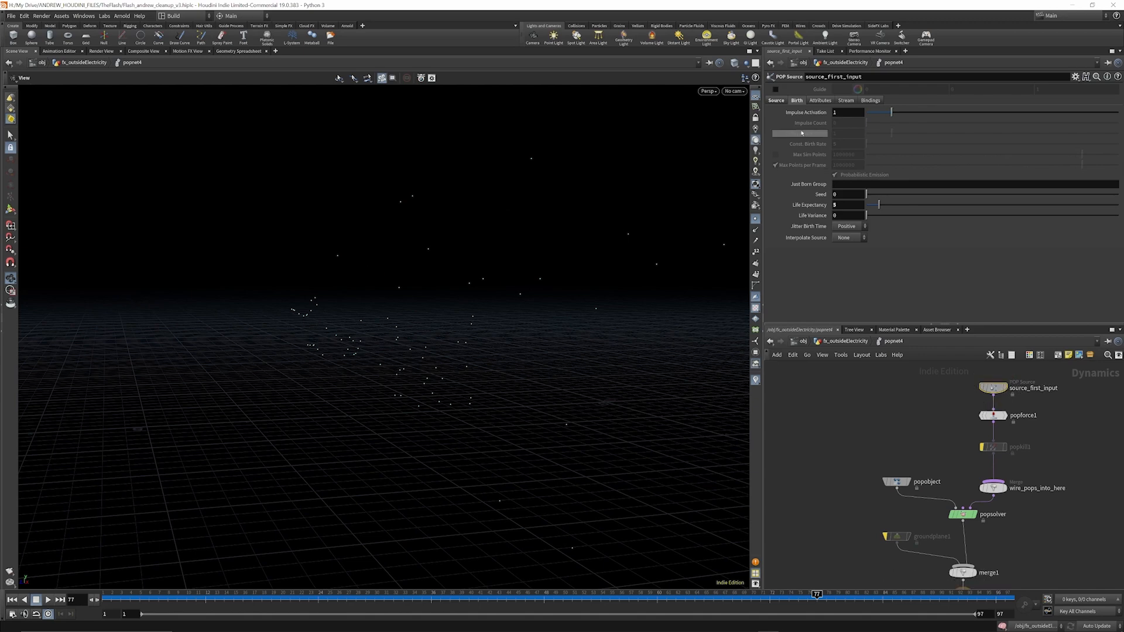
{"action": "left_click", "coordinate": [780, 102]}
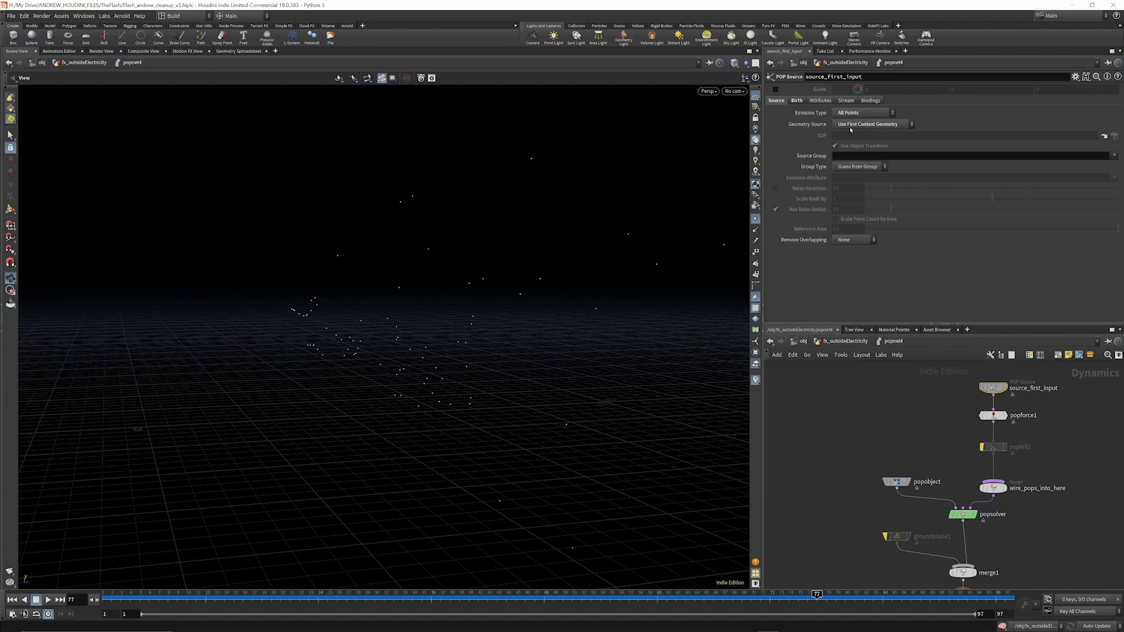
{"action": "left_click", "coordinate": [797, 103]}
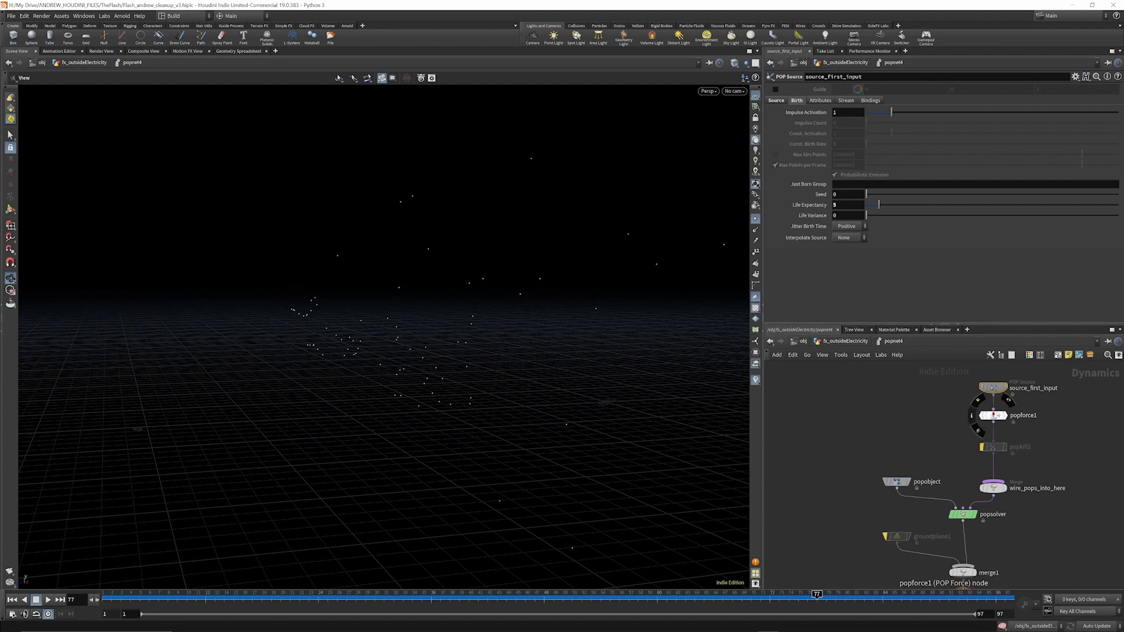
{"action": "left_click", "coordinate": [818, 101]}
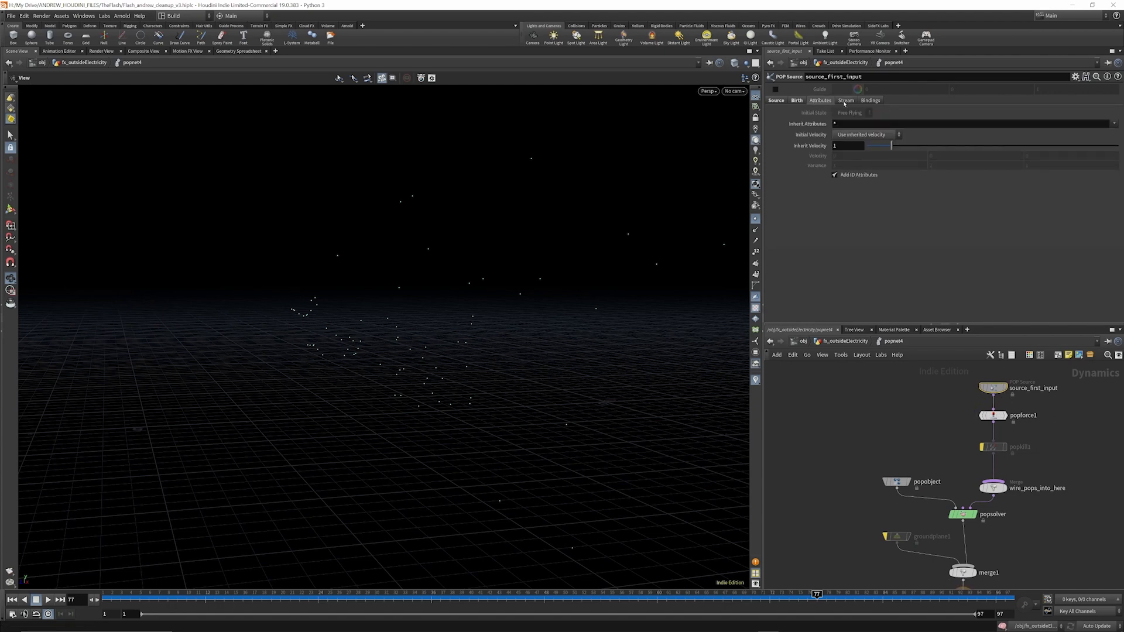
Show popforce1's force and noise parameters and scrub the simulation back and forth to frame 92 to view the particle motion.
{"action": "left_click", "coordinate": [994, 416]}
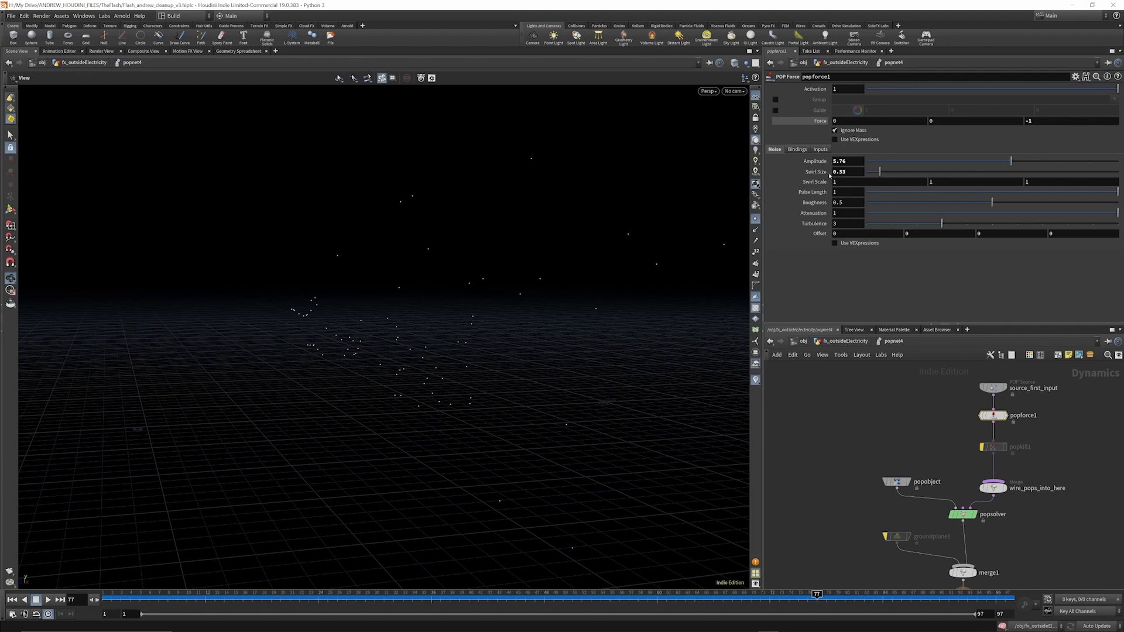
{"action": "left_click", "coordinate": [129, 594]}
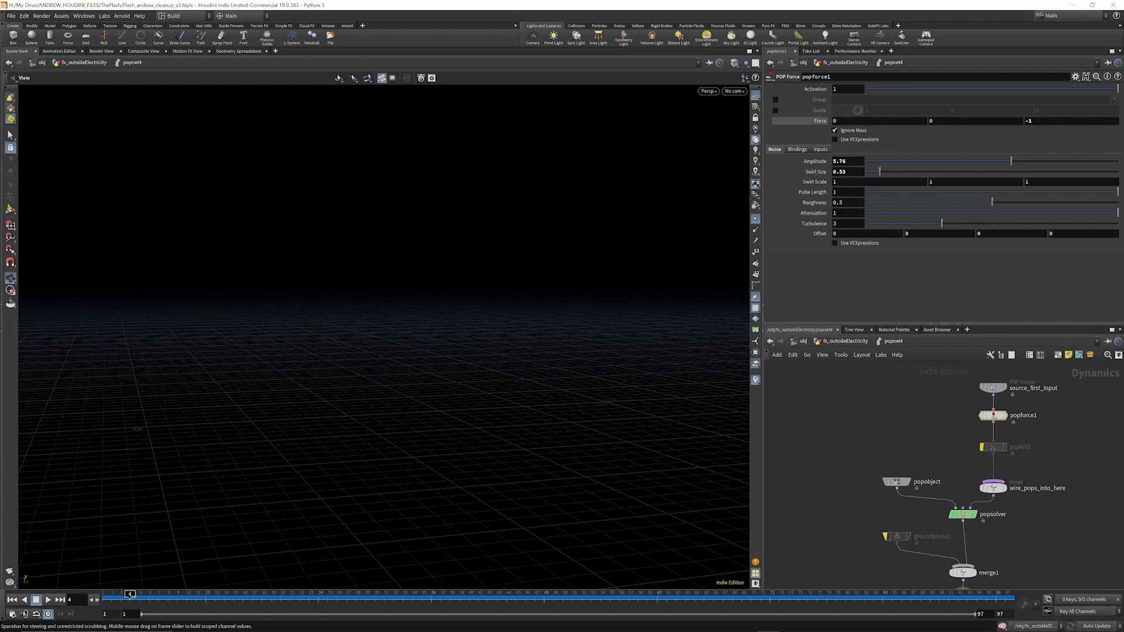
{"action": "left_click_drag", "start_coordinate": [479, 587], "coordinate": [729, 570]}
{"action": "left_click_drag", "start_coordinate": [860, 578], "coordinate": [940, 581]}
{"action": "left_click_drag", "start_coordinate": [732, 595], "coordinate": [319, 594]}
{"action": "left_click_drag", "start_coordinate": [955, 584], "coordinate": [959, 583]}
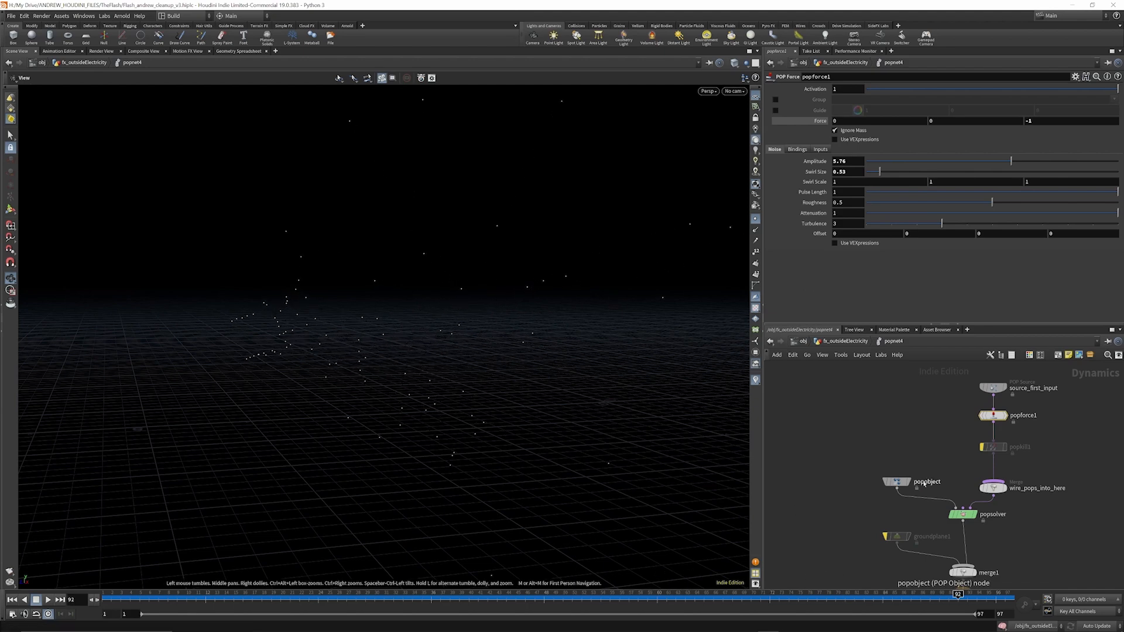
Bypass popforce1 and play the simulation from the first frame to view the particle motion without the force.
{"action": "left_click", "coordinate": [981, 415]}
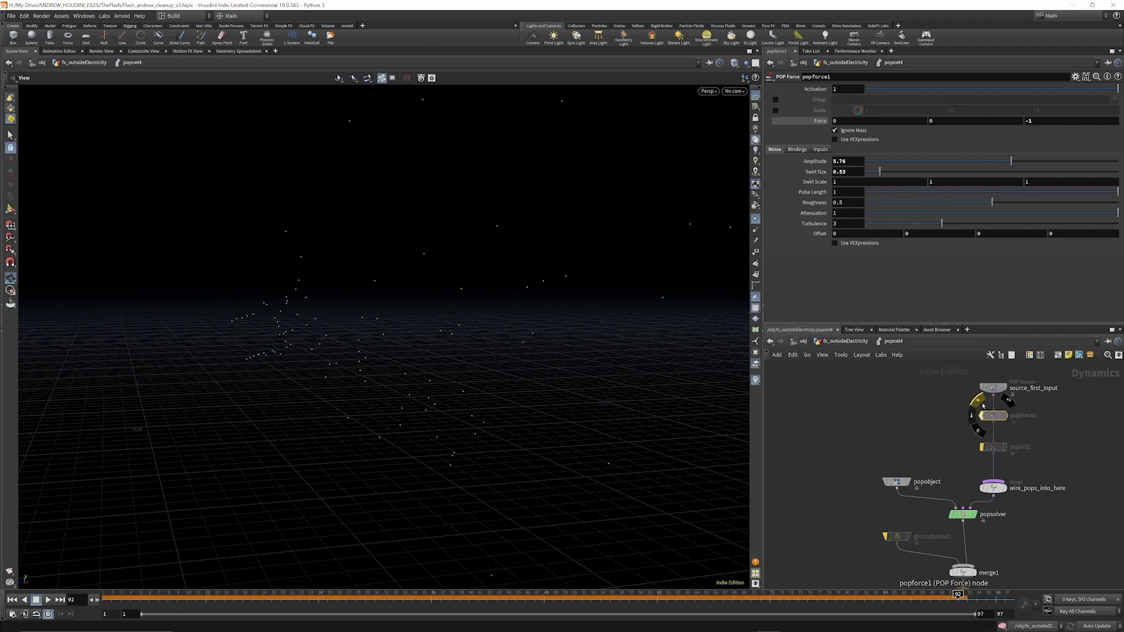
{"action": "left_click", "coordinate": [11, 600]}
{"action": "left_click", "coordinate": [47, 599]}
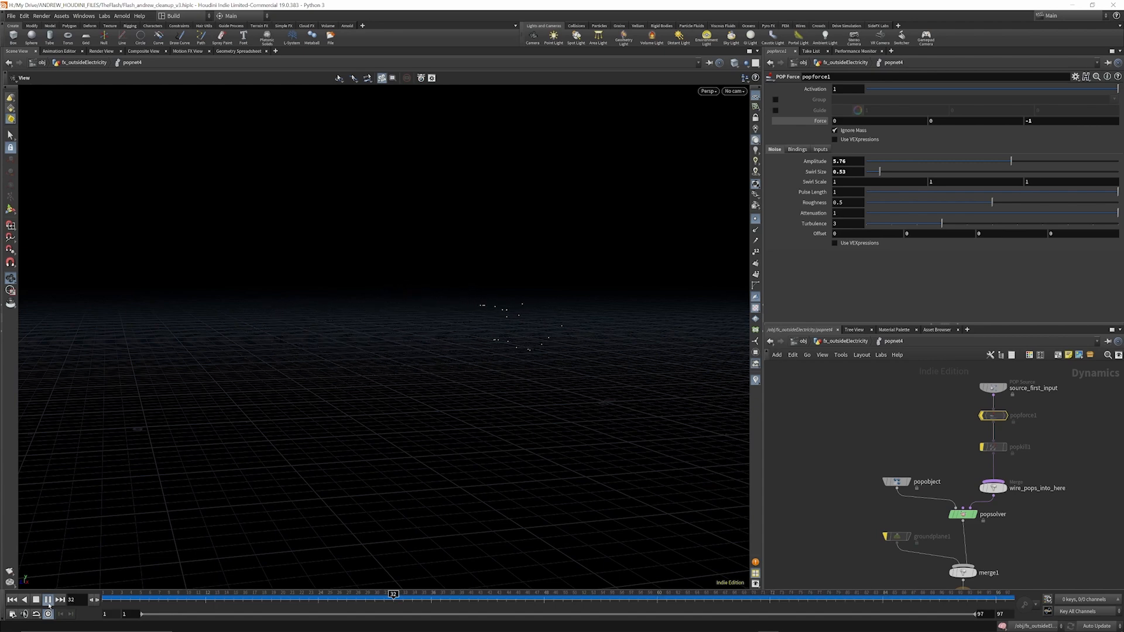
{"action": "left_click", "coordinate": [47, 599]}
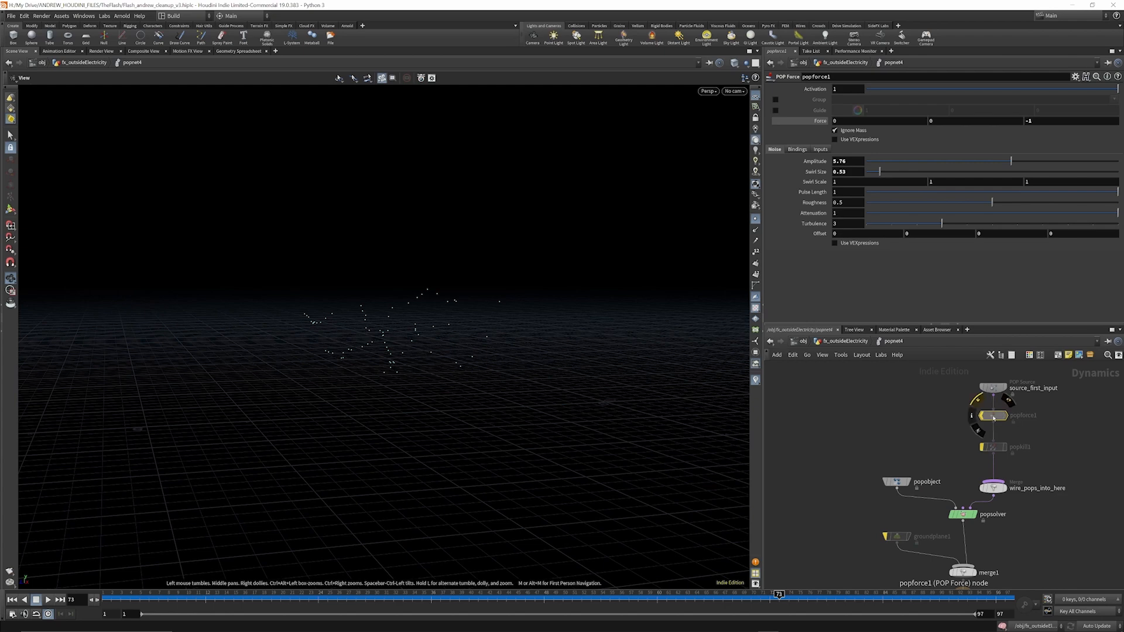
Re-enable popforce1, replay the simulation with the force active, and return to the first frame.
{"action": "left_click", "coordinate": [977, 402]}
{"action": "left_click", "coordinate": [190, 604]}
{"action": "left_click", "coordinate": [48, 600]}
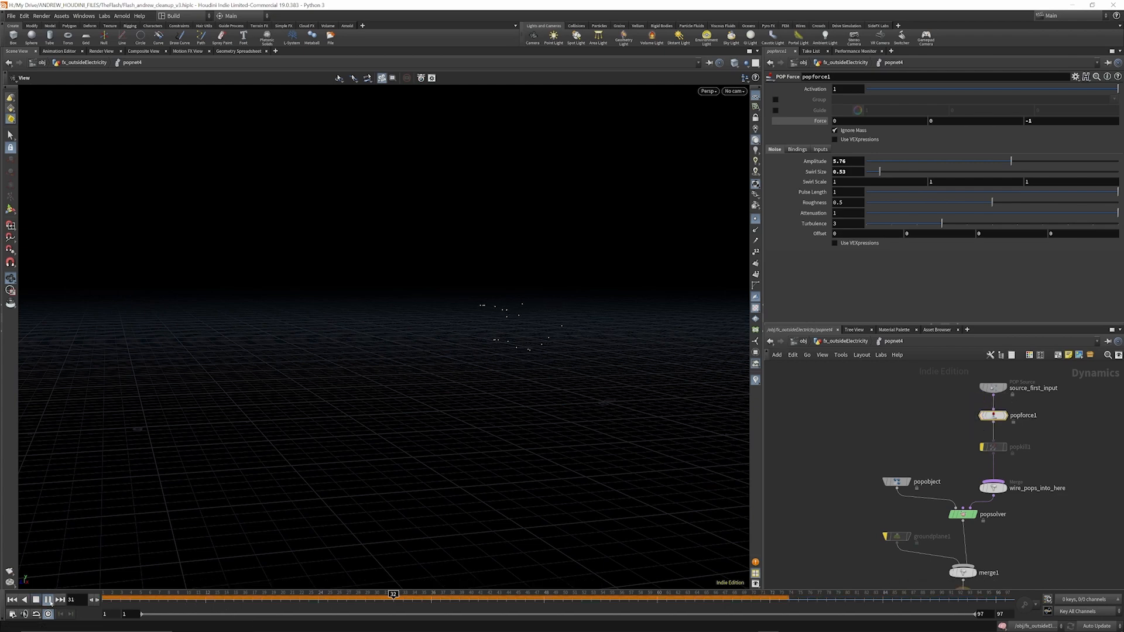
{"action": "left_click", "coordinate": [49, 601]}
{"action": "left_click", "coordinate": [11, 600]}
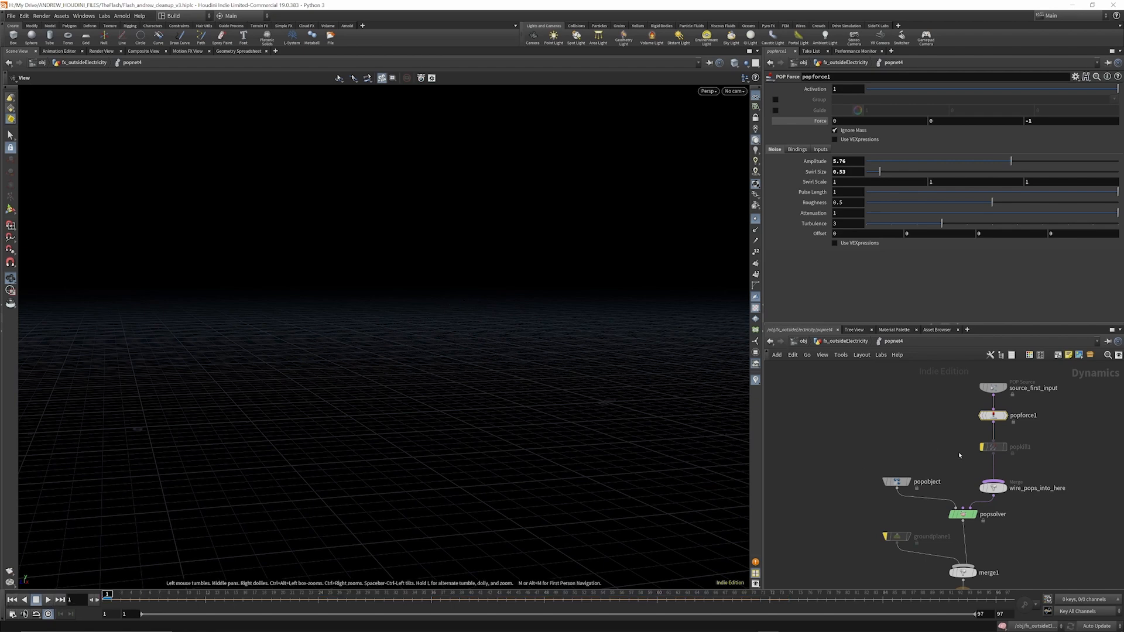
Show popsolver's time scale and substep settings and play the particle simulation through to frame 96.
{"action": "left_click", "coordinate": [963, 515]}
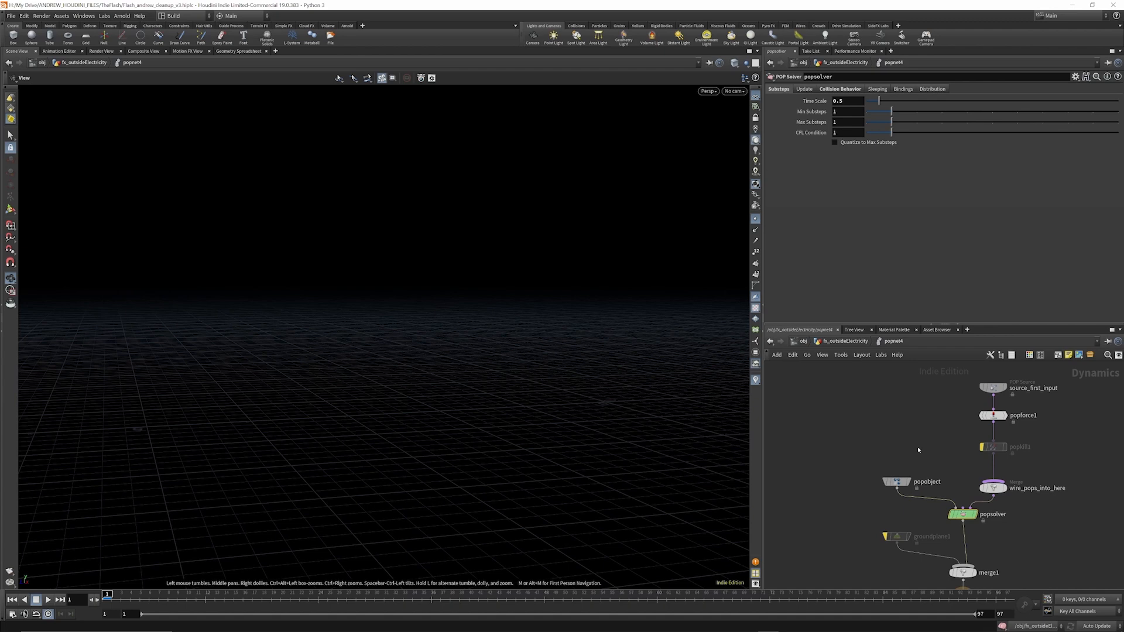
{"action": "left_click", "coordinate": [48, 600]}
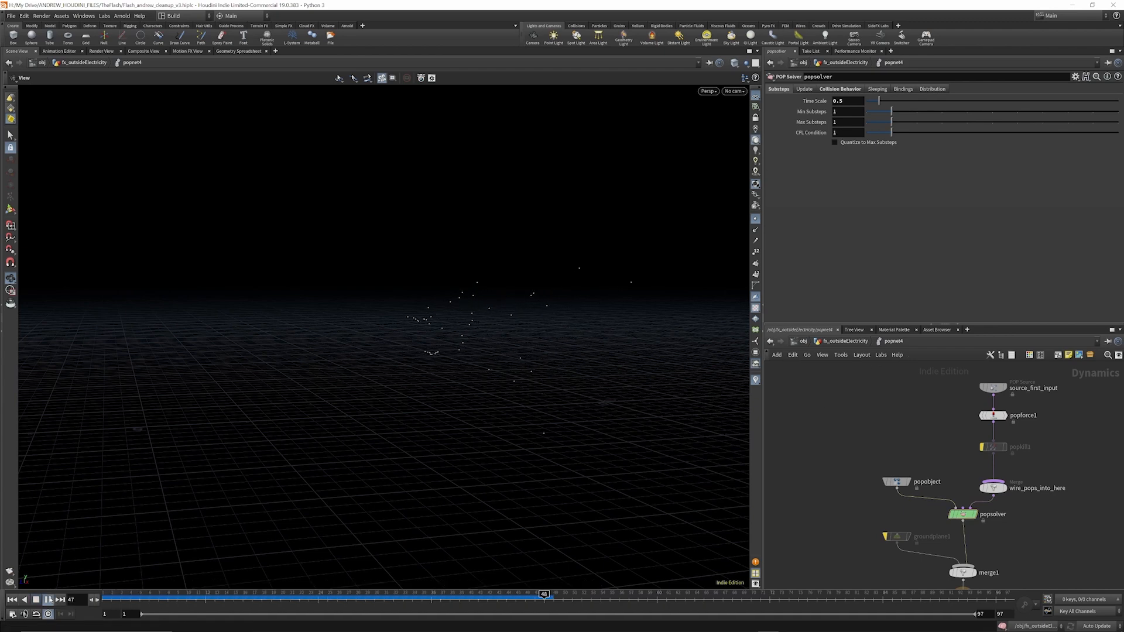
{"action": "left_click", "coordinate": [50, 600]}
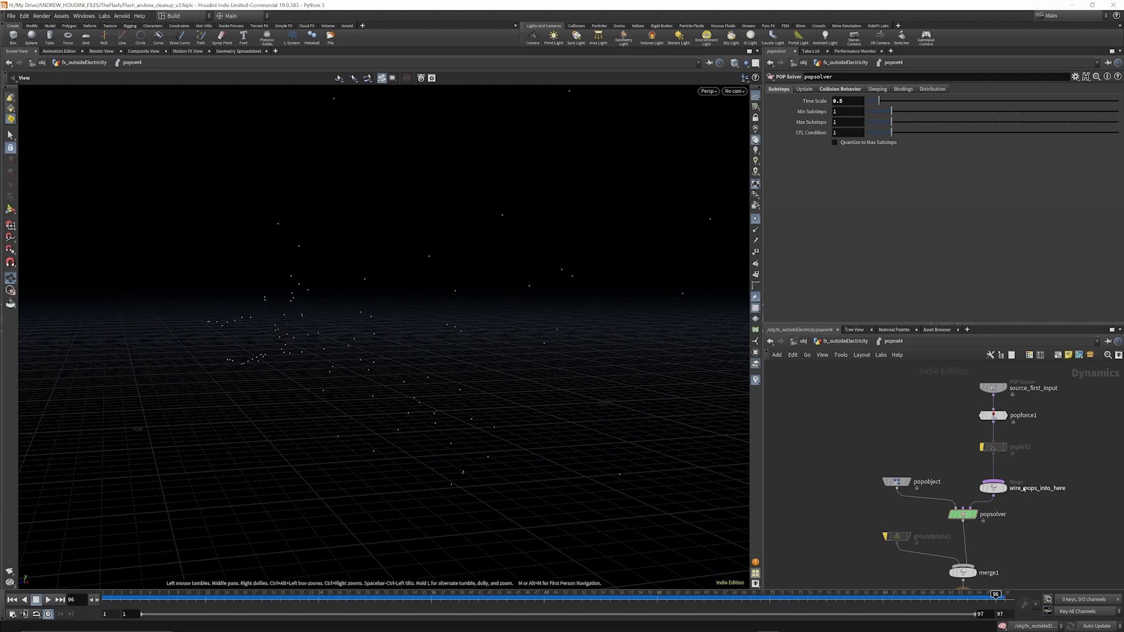
Inspect the bypassed popkill1 node and show the input list of the wire_pops_into_here merge node.
{"action": "scroll", "coordinate": [1007, 493], "scroll_direction": "up", "scroll_amount": 2}
{"action": "mouse_move", "coordinate": [989, 427]}
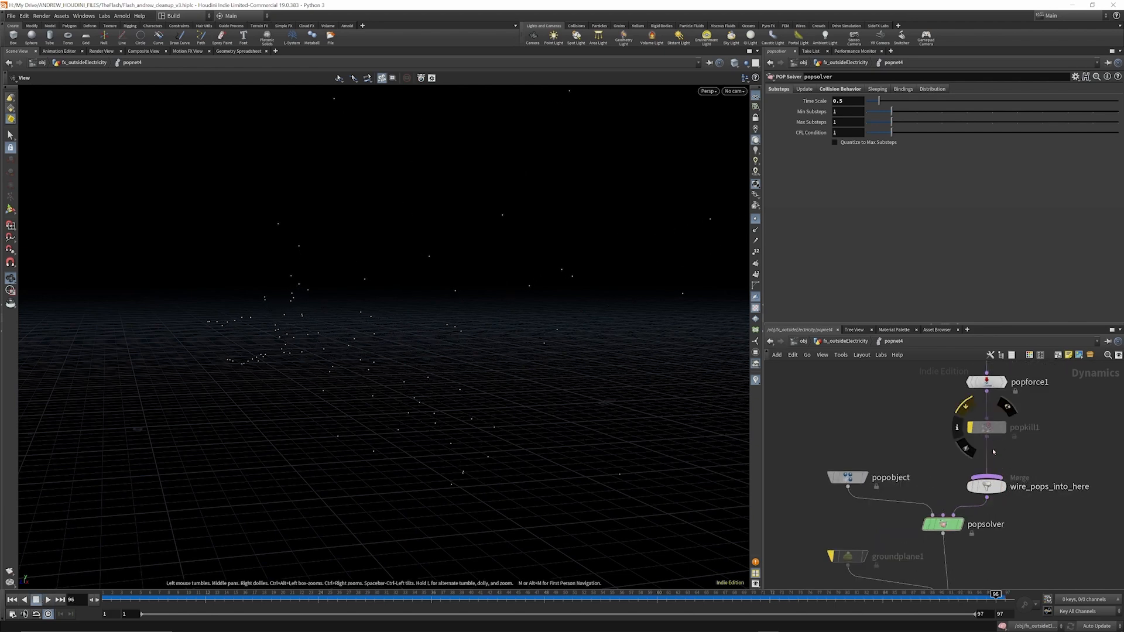
{"action": "left_click", "coordinate": [993, 485]}
{"action": "mouse_move", "coordinate": [993, 485]}
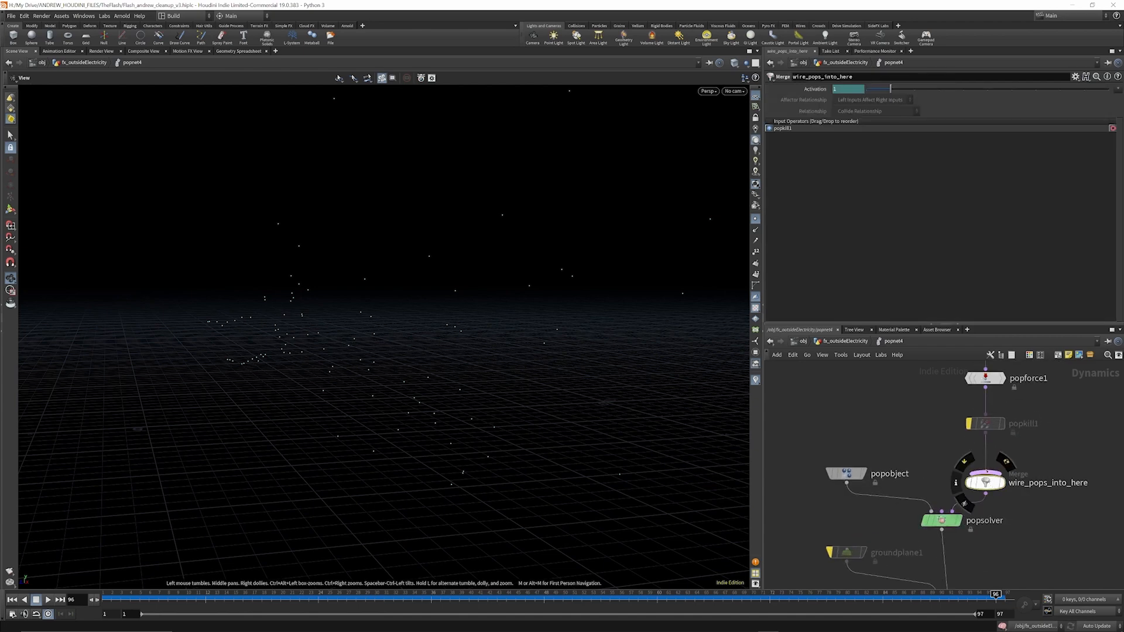
{"action": "scroll", "coordinate": [975, 423], "scroll_direction": "down", "scroll_amount": 2}
{"action": "scroll", "coordinate": [985, 464], "scroll_direction": "up", "scroll_amount": 2}
{"action": "left_click_drag", "start_coordinate": [1030, 435], "coordinate": [982, 462]}
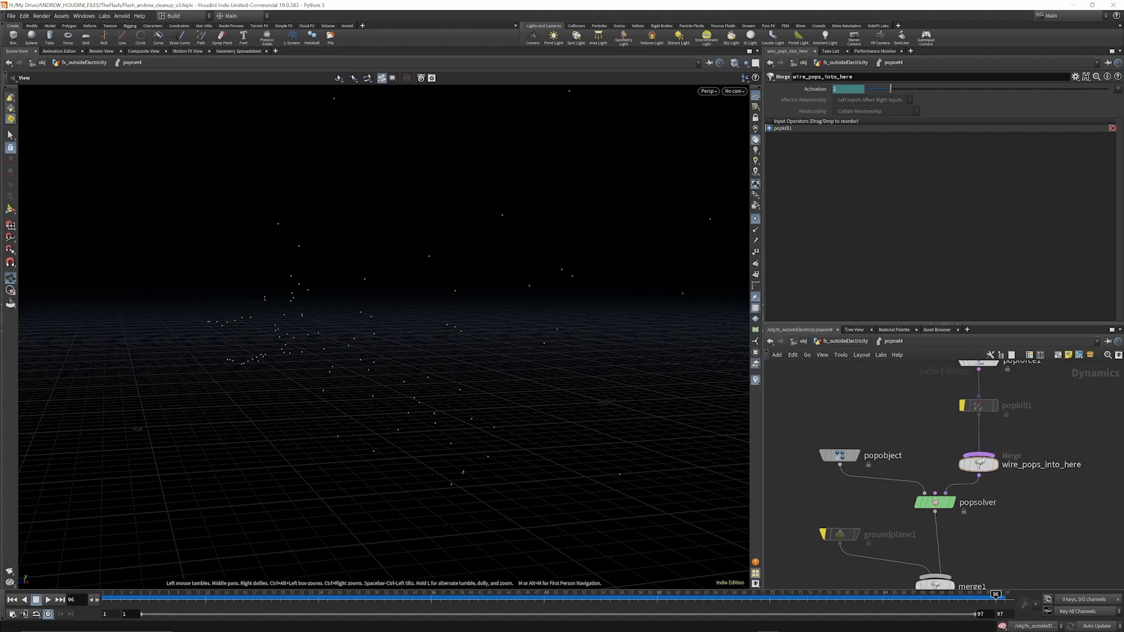
{"action": "mouse_move", "coordinate": [979, 464]}
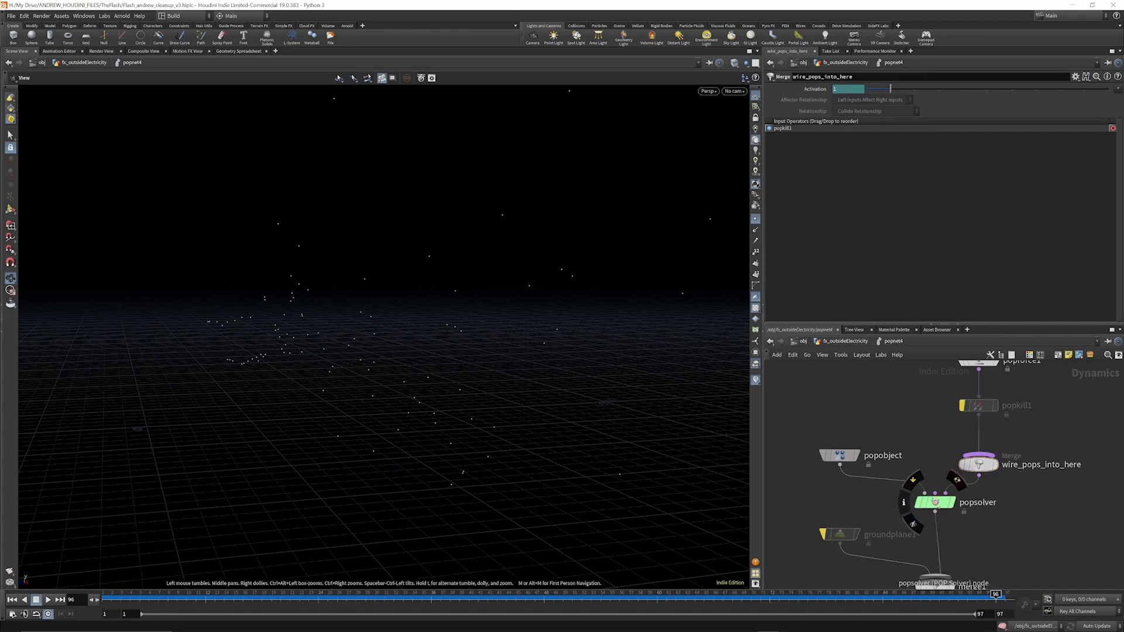
Go through popsolver's Substeps, Update, Collision Behavior, Sleeping, Bindings and Distribution settings, ending on the Update settings.
{"action": "left_click", "coordinate": [935, 502]}
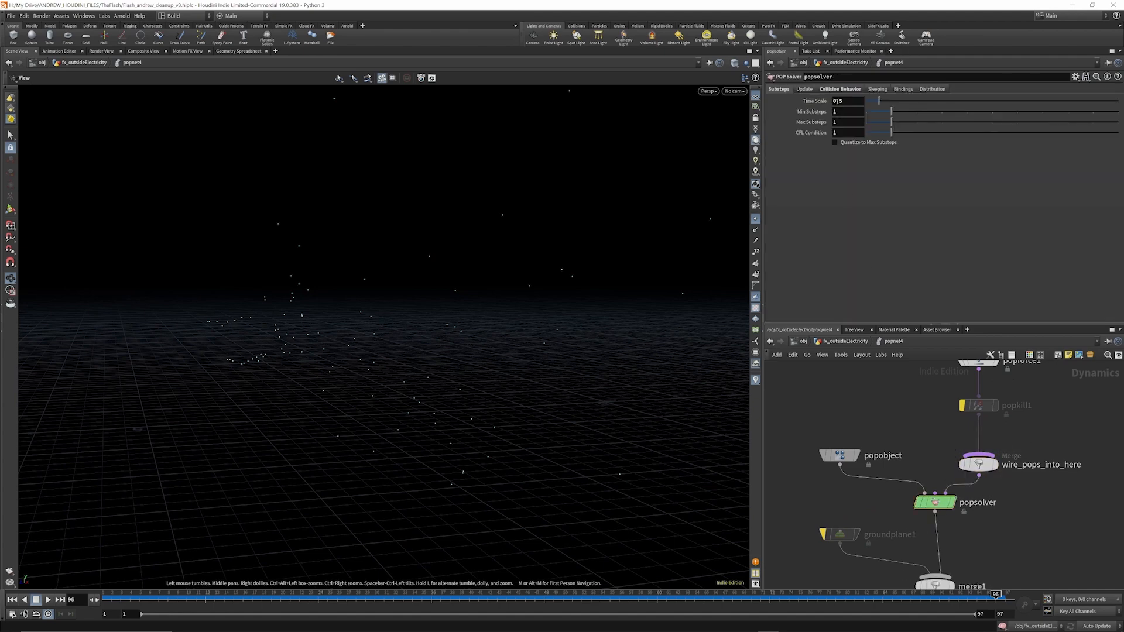
{"action": "left_click", "coordinate": [837, 90]}
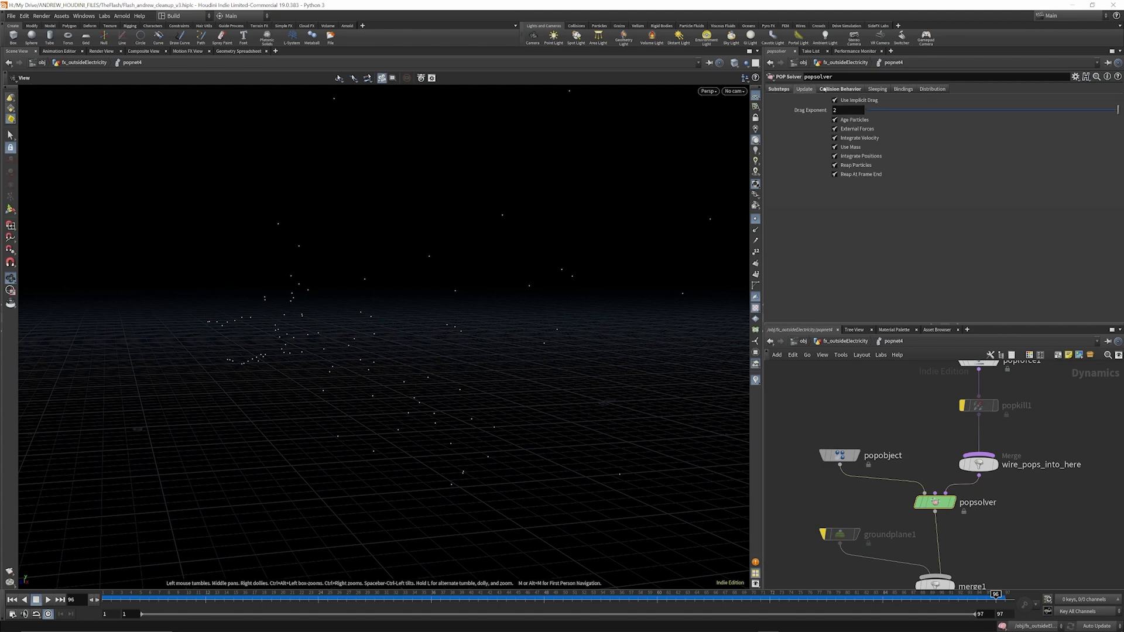
{"action": "left_click", "coordinate": [880, 89]}
{"action": "left_click", "coordinate": [903, 90]}
{"action": "left_click", "coordinate": [932, 89]}
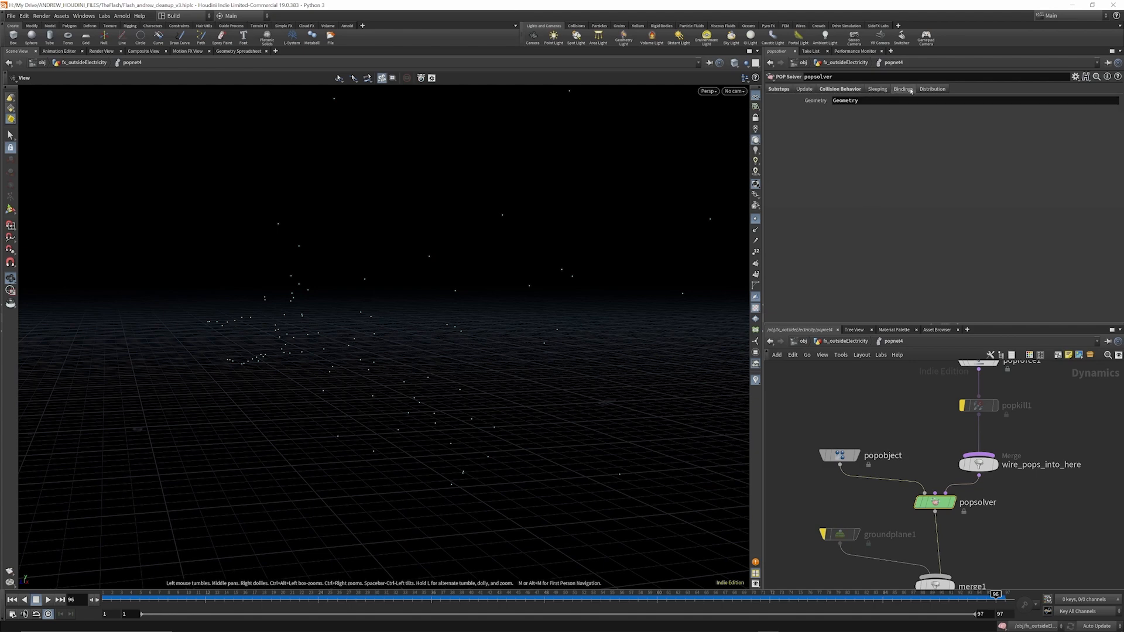
{"action": "left_click", "coordinate": [807, 89]}
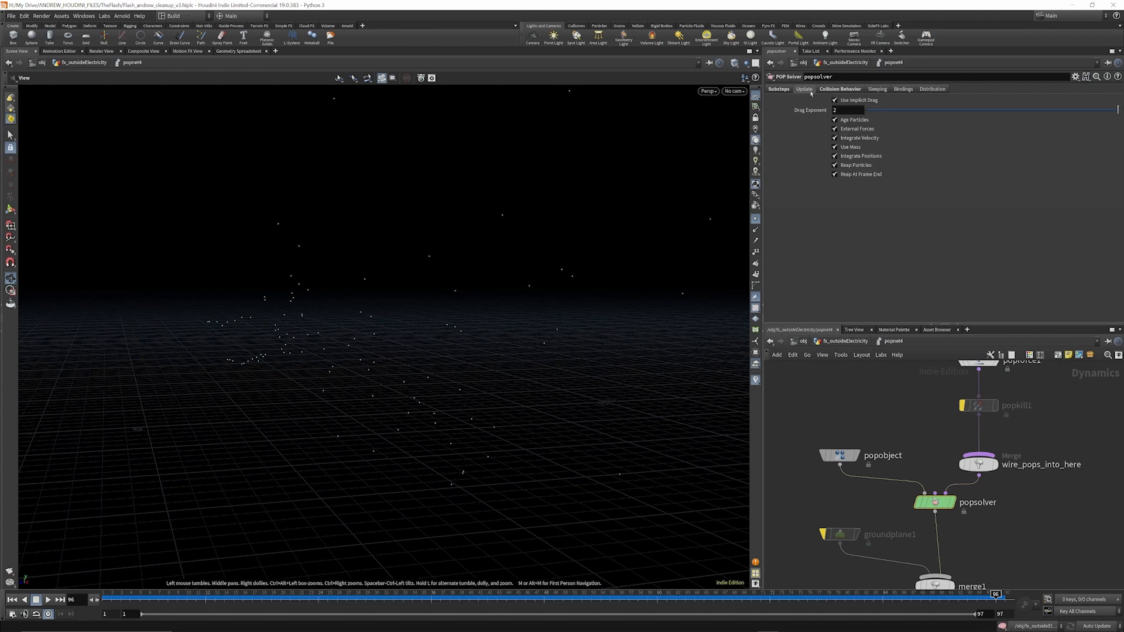
Show popobject's Collisions and Physical settings, ending on its Guides settings.
{"action": "left_click", "coordinate": [851, 459]}
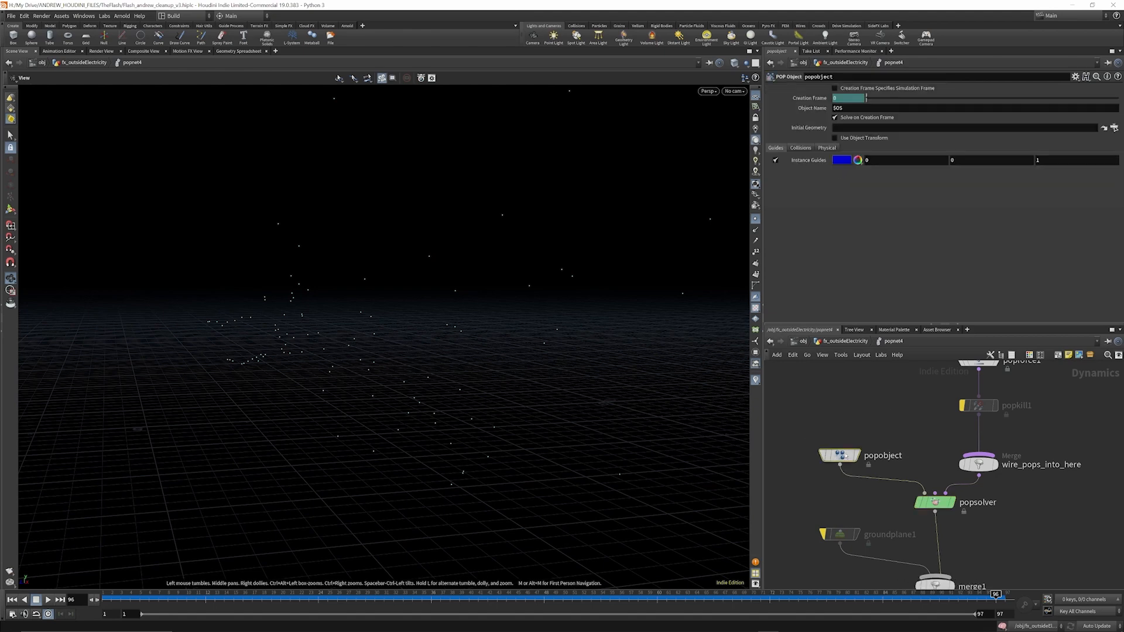
{"action": "left_click", "coordinate": [801, 148]}
{"action": "left_click", "coordinate": [827, 148]}
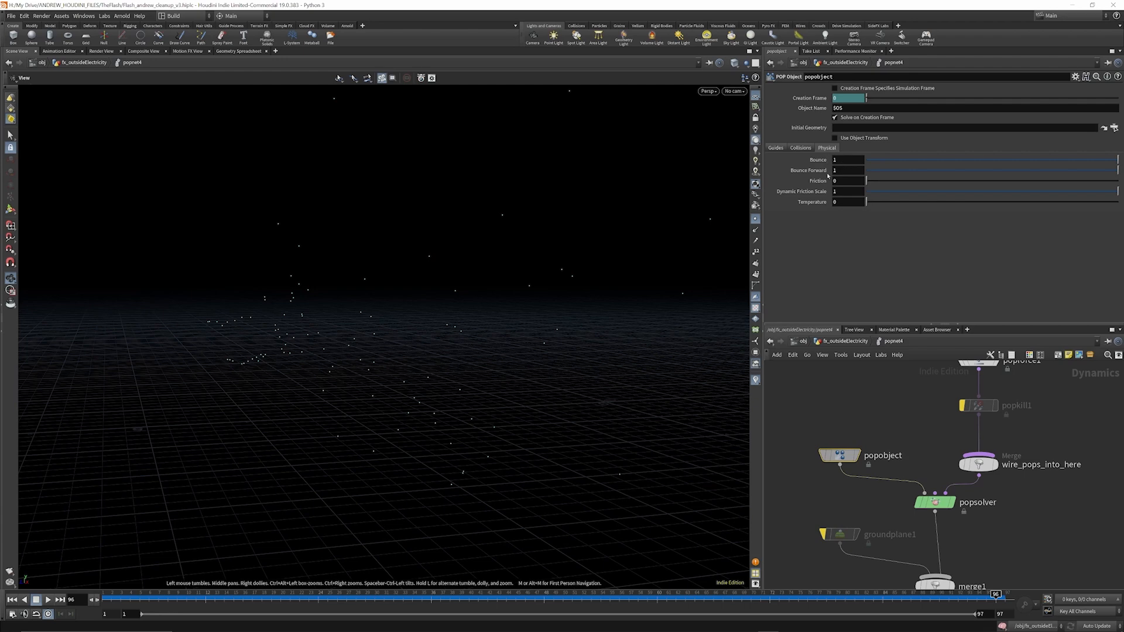
{"action": "left_click", "coordinate": [775, 148]}
Leave popnet4 for the fx_outsideElectricity network and display the trail4 node.
{"action": "scroll", "coordinate": [908, 386], "scroll_direction": "down", "scroll_amount": 2}
{"action": "scroll", "coordinate": [925, 556], "scroll_direction": "up", "scroll_amount": 3}
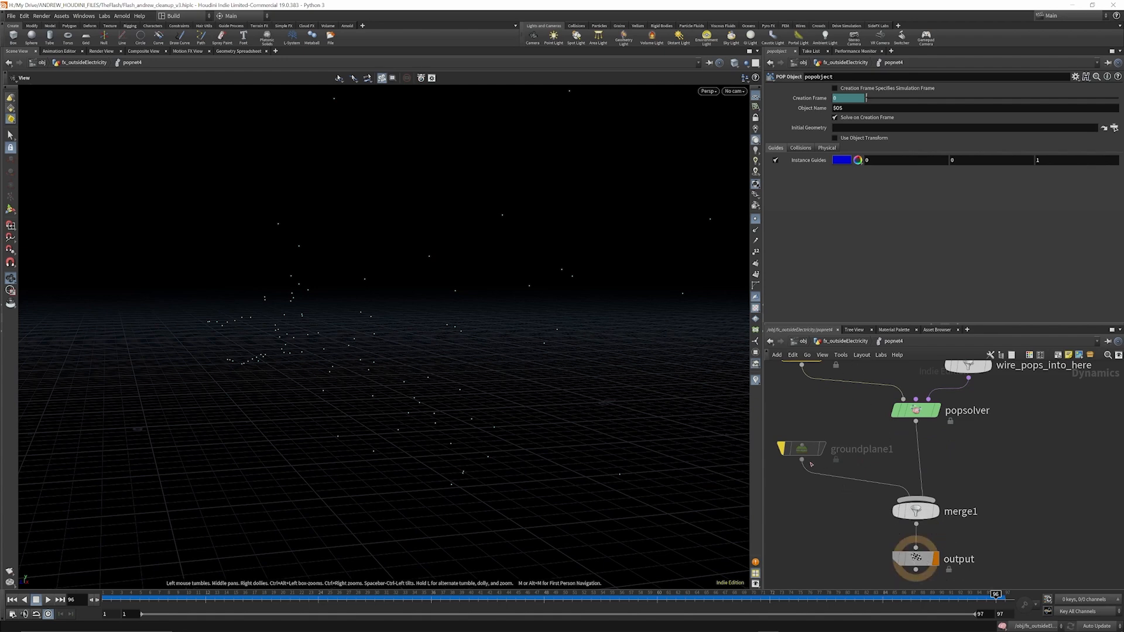
{"action": "left_click", "coordinate": [844, 342]}
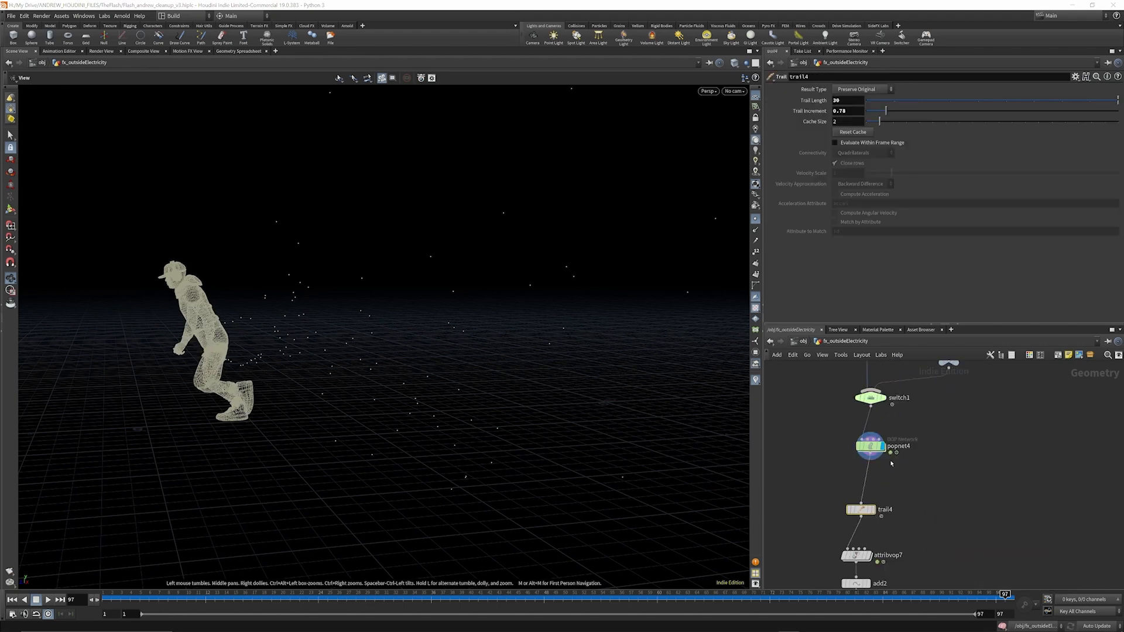
{"action": "scroll", "coordinate": [890, 461], "scroll_direction": "down", "scroll_amount": 2}
{"action": "scroll", "coordinate": [884, 491], "scroll_direction": "up", "scroll_amount": 5}
{"action": "scroll", "coordinate": [885, 495], "scroll_direction": "down", "scroll_amount": 2}
{"action": "scroll", "coordinate": [878, 497], "scroll_direction": "up", "scroll_amount": 2}
{"action": "left_click", "coordinate": [874, 501]}
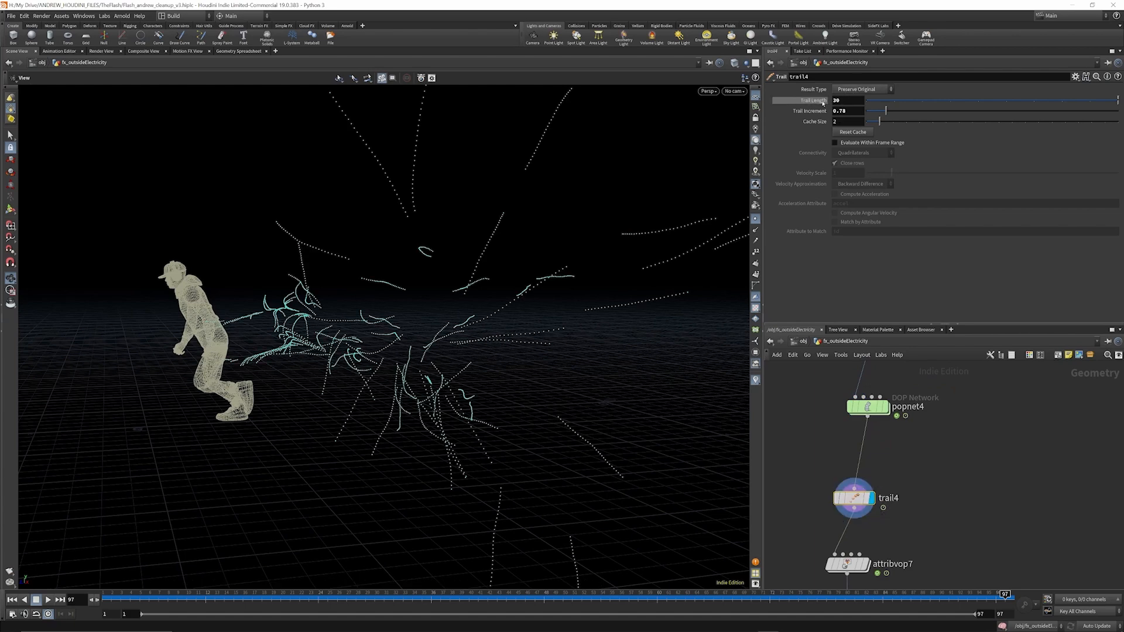
Compare trail4's particle trails with popnet4's raw points by scrubbing each, ending with trail4 displayed at frame 55.
{"action": "left_click_drag", "start_coordinate": [150, 603], "coordinate": [818, 580]}
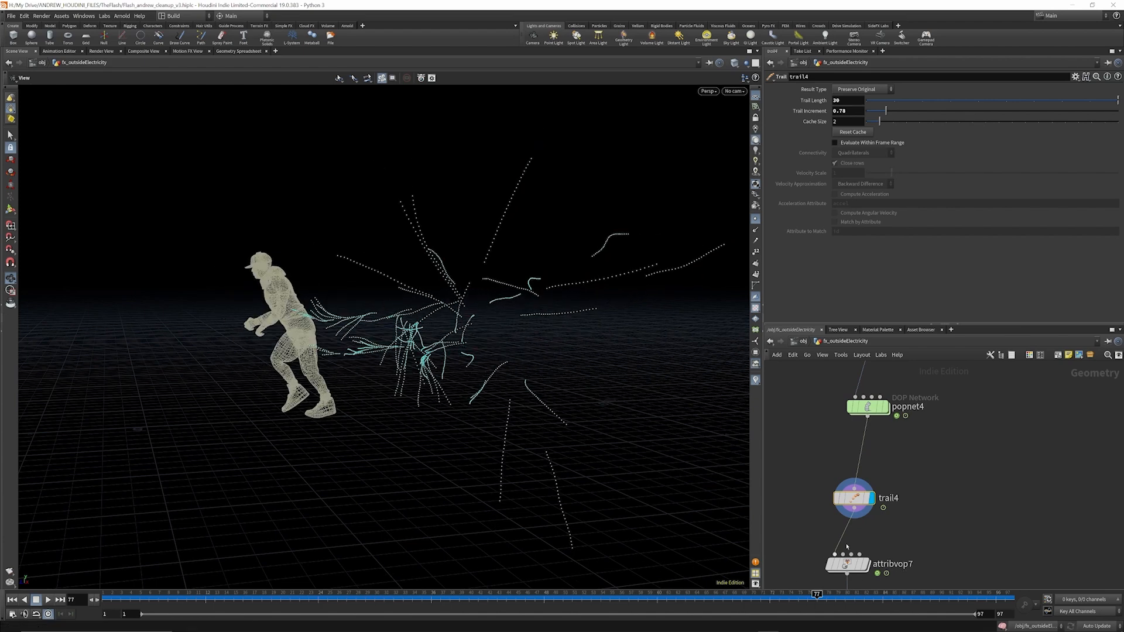
{"action": "left_click", "coordinate": [885, 407]}
{"action": "left_click_drag", "start_coordinate": [205, 603], "coordinate": [774, 543]}
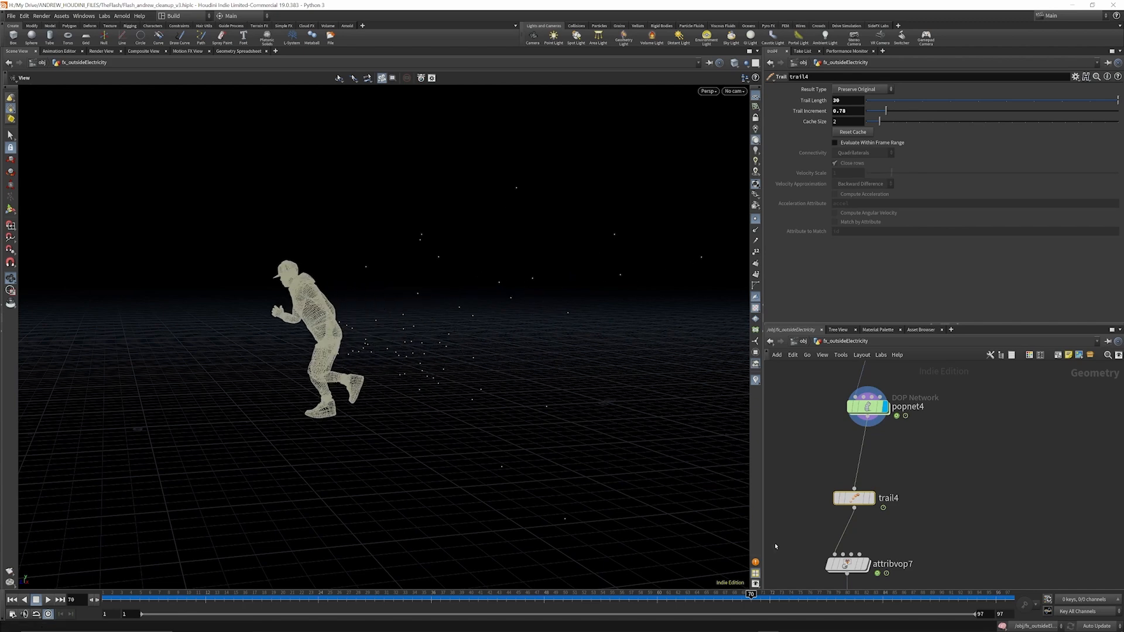
{"action": "left_click", "coordinate": [871, 498]}
{"action": "left_click_drag", "start_coordinate": [143, 593], "coordinate": [609, 585]}
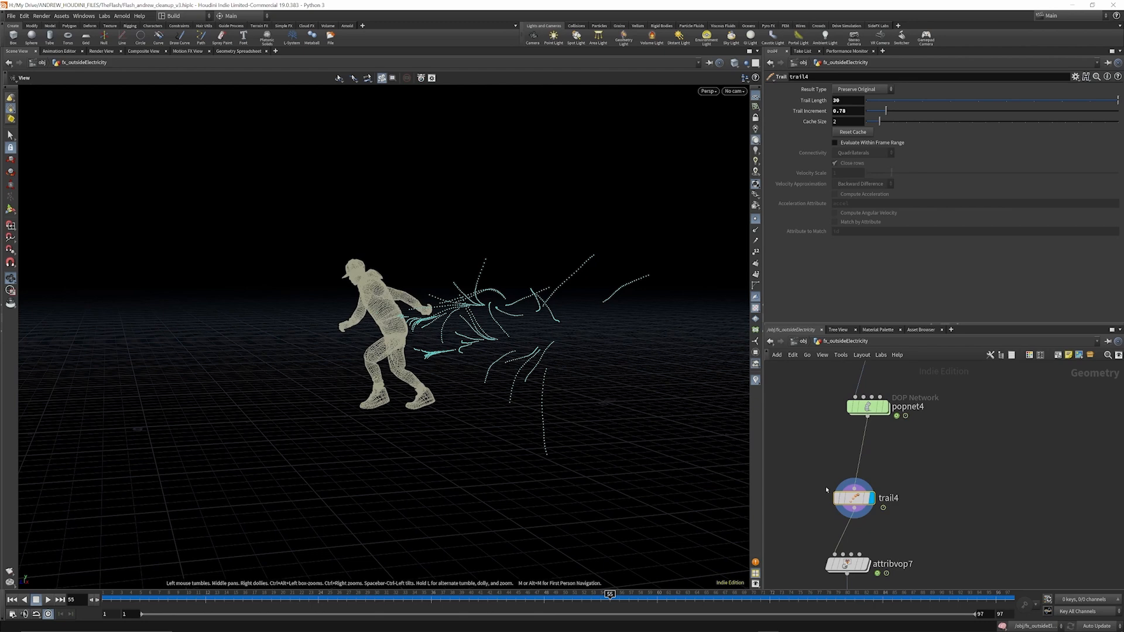
Display the attribvop7 node below trail4 and open its VOP network.
{"action": "scroll", "coordinate": [937, 424], "scroll_direction": "down", "scroll_amount": 3}
{"action": "scroll", "coordinate": [904, 501], "scroll_direction": "up", "scroll_amount": 3}
{"action": "left_click", "coordinate": [890, 509]}
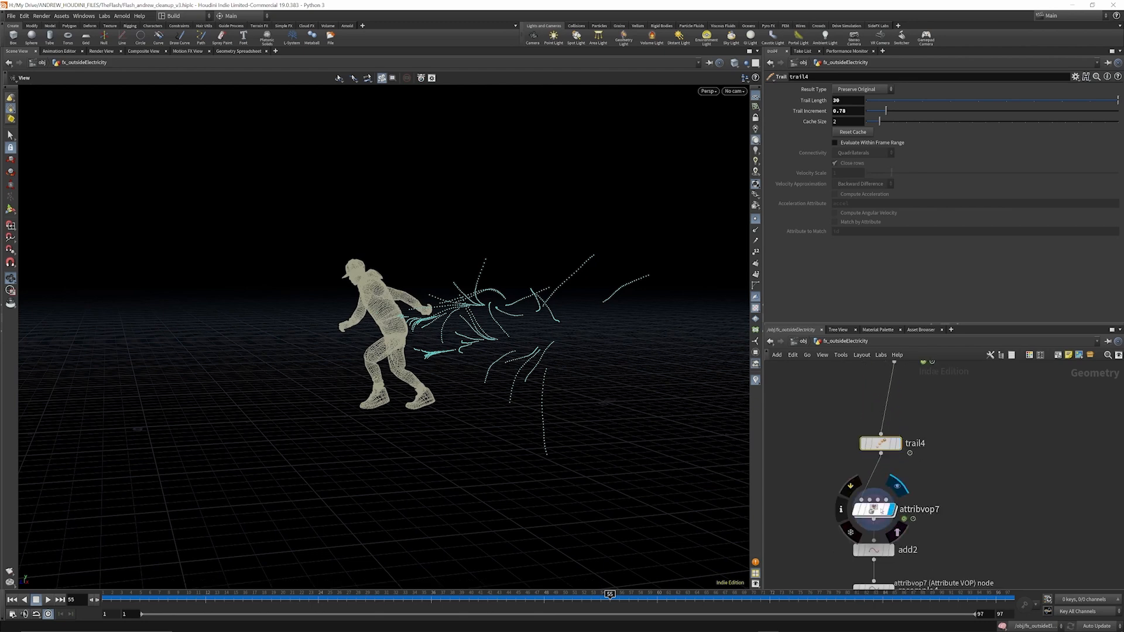
{"action": "left_click", "coordinate": [882, 510]}
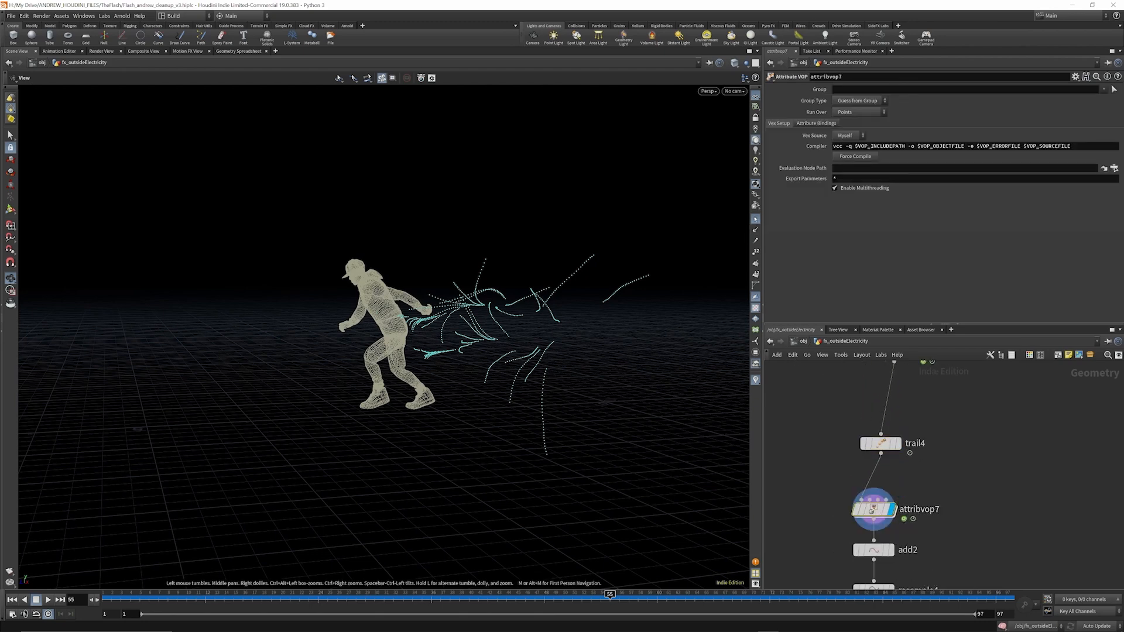
{"action": "double_click", "coordinate": [873, 508]}
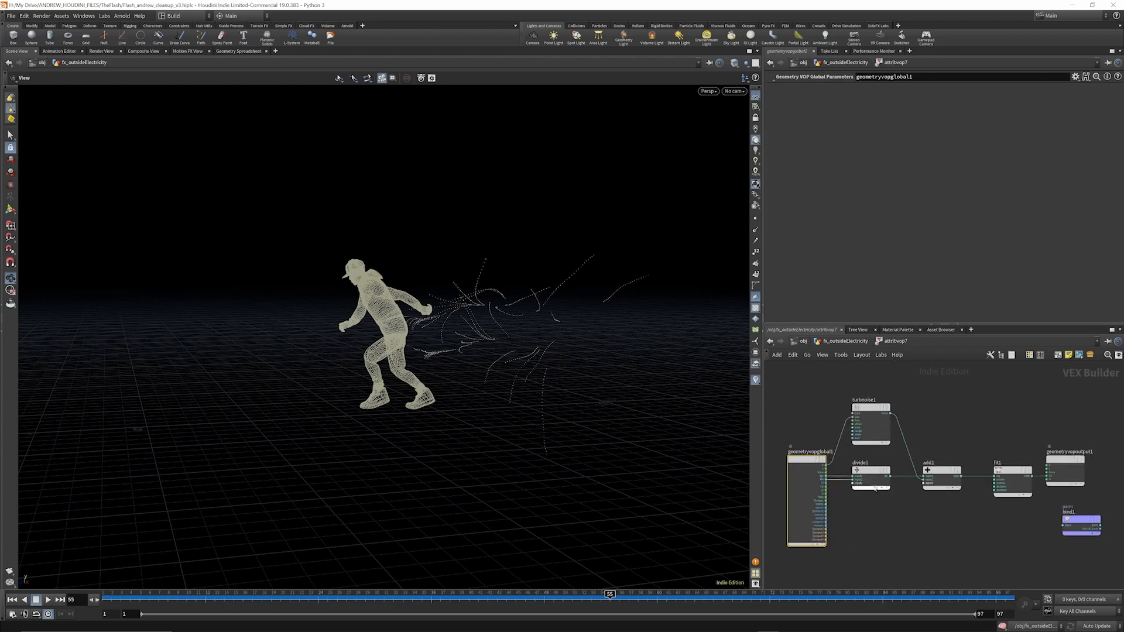
Examine how attribvop7 divides age by life in divide1 and combines it with turbnoise1 in add1.
{"action": "scroll", "coordinate": [514, 294], "scroll_direction": "up", "scroll_amount": 3}
{"action": "scroll", "coordinate": [532, 329], "scroll_direction": "up", "scroll_amount": 3}
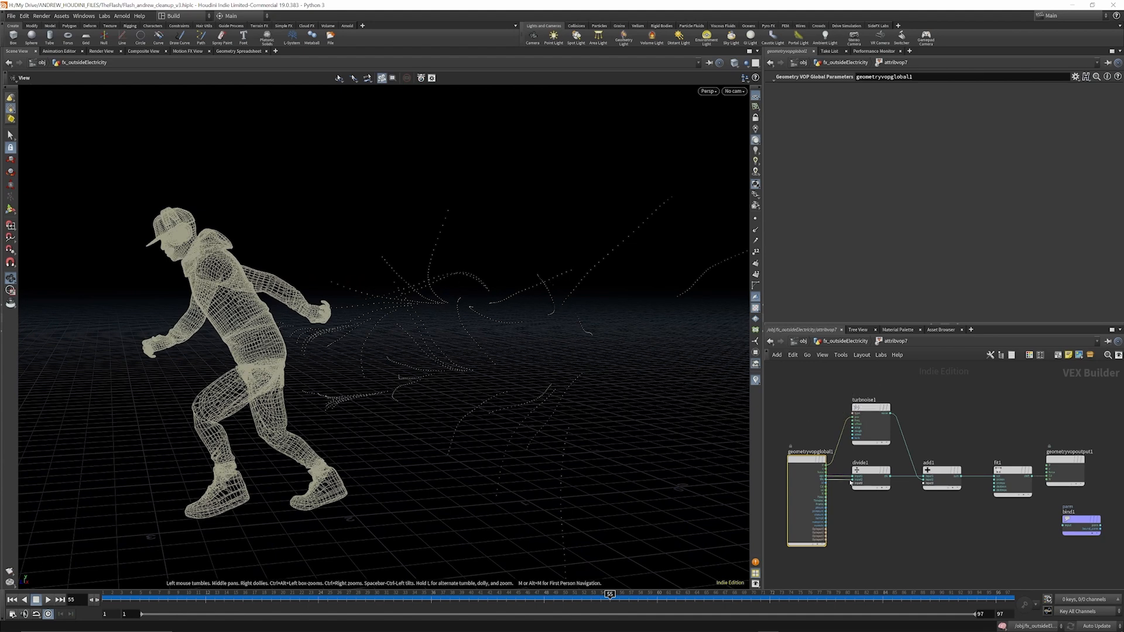
{"action": "scroll", "coordinate": [835, 479], "scroll_direction": "up", "scroll_amount": 4}
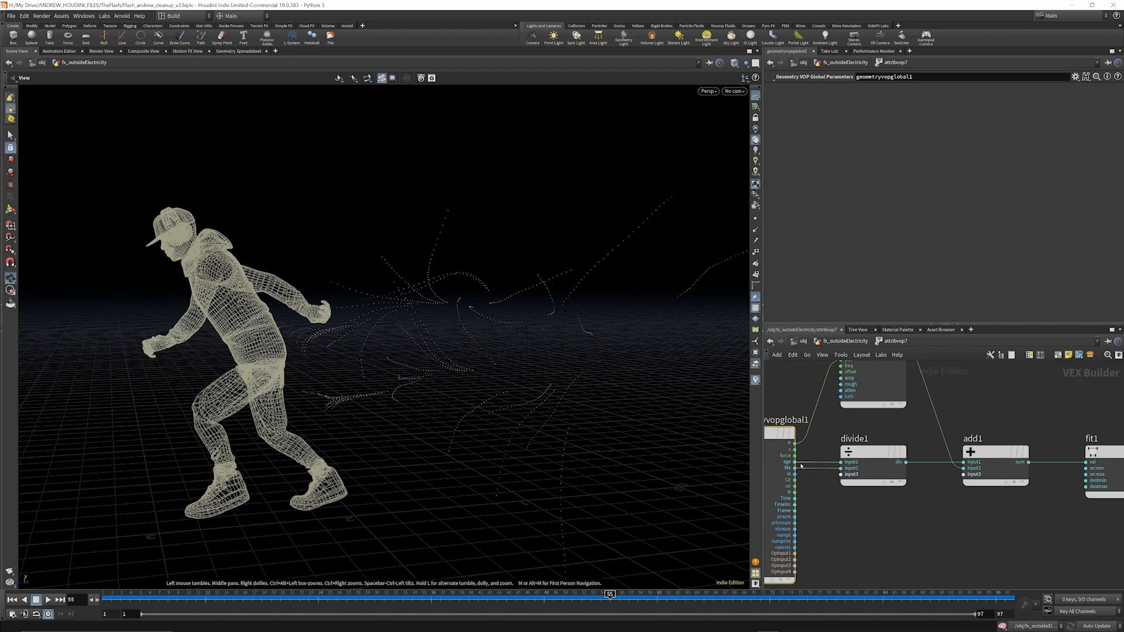
{"action": "scroll", "coordinate": [905, 443], "scroll_direction": "down", "scroll_amount": 3}
{"action": "scroll", "coordinate": [970, 454], "scroll_direction": "up", "scroll_amount": 2}
{"action": "scroll", "coordinate": [934, 459], "scroll_direction": "down", "scroll_amount": 1}
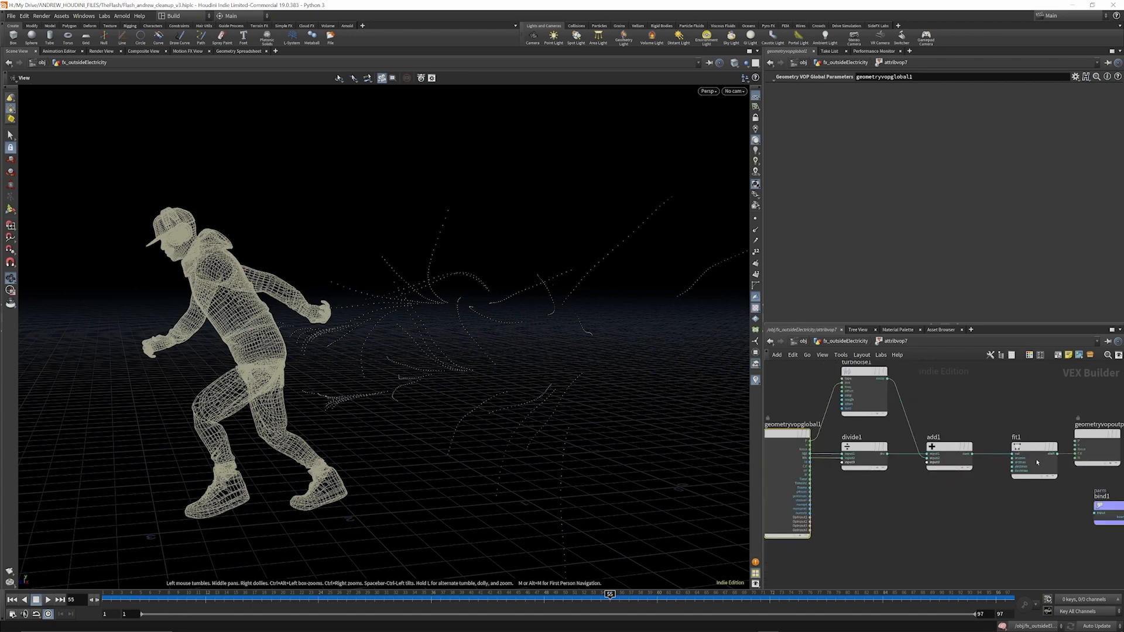
{"action": "mouse_move", "coordinate": [938, 452]}
Check fit1's source and destination range and the geometry output node that it feeds.
{"action": "left_click", "coordinate": [1031, 449]}
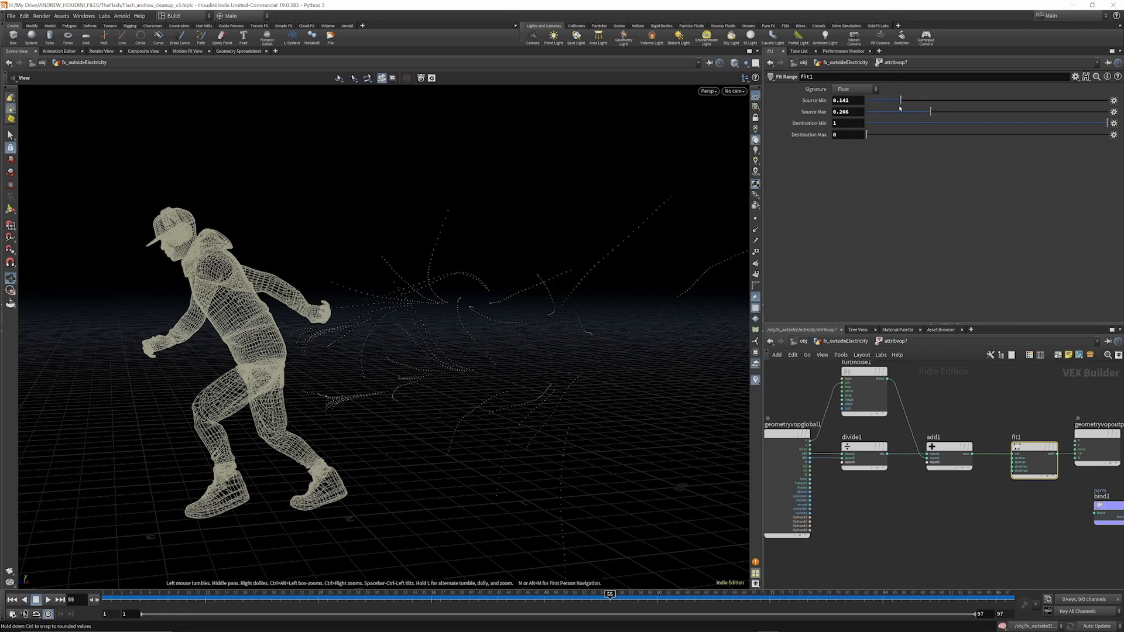
{"action": "left_click_drag", "start_coordinate": [1041, 450], "coordinate": [1026, 449]}
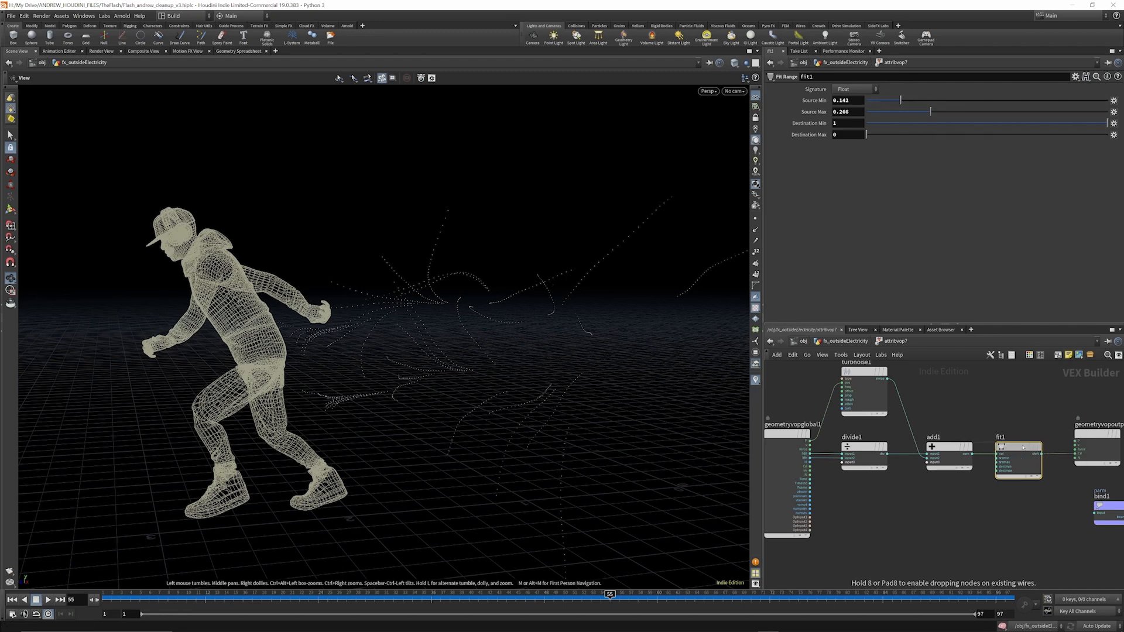
{"action": "left_click", "coordinate": [1086, 436]}
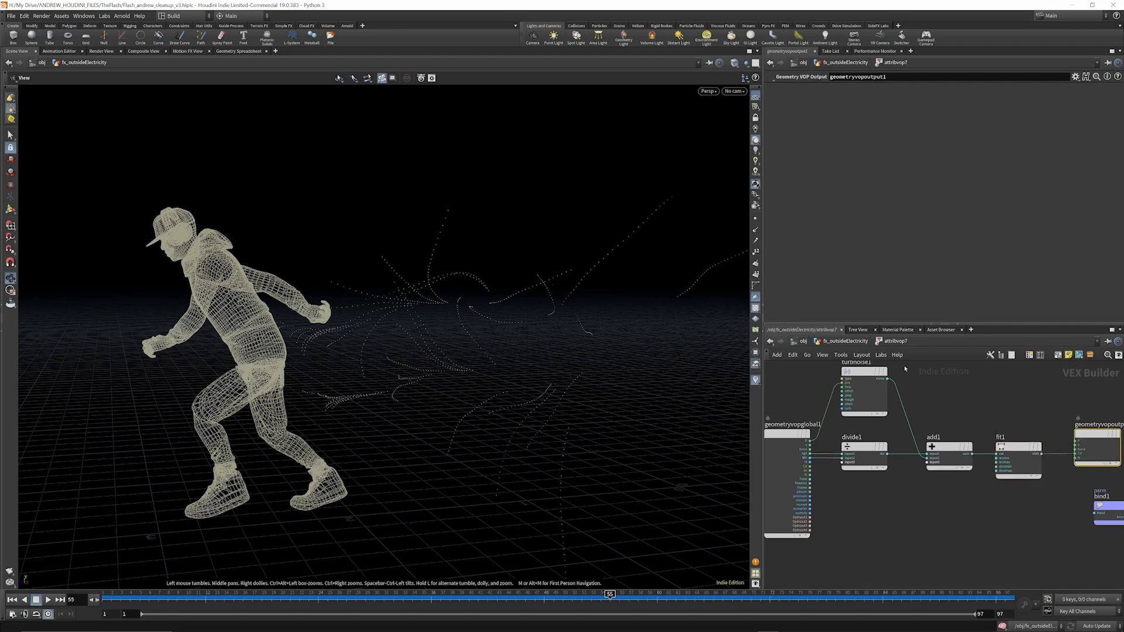
Return to the fx_outsideElectricity network and view the trail points behind the running character from a lower angle.
{"action": "left_click", "coordinate": [862, 345]}
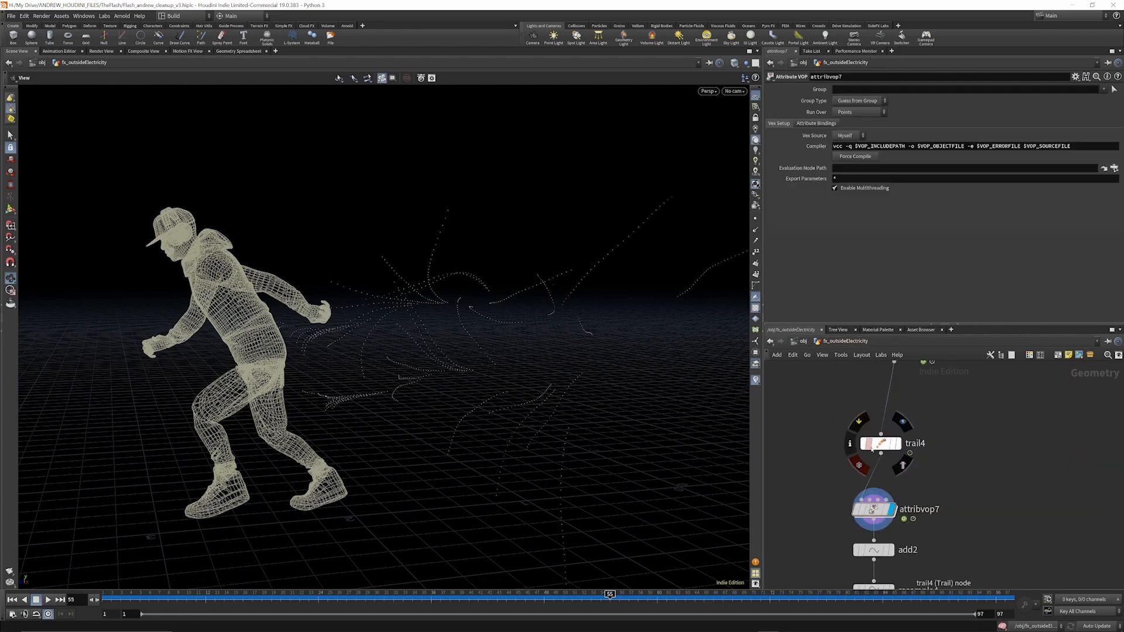
{"action": "left_click_drag", "start_coordinate": [587, 344], "coordinate": [567, 323]}
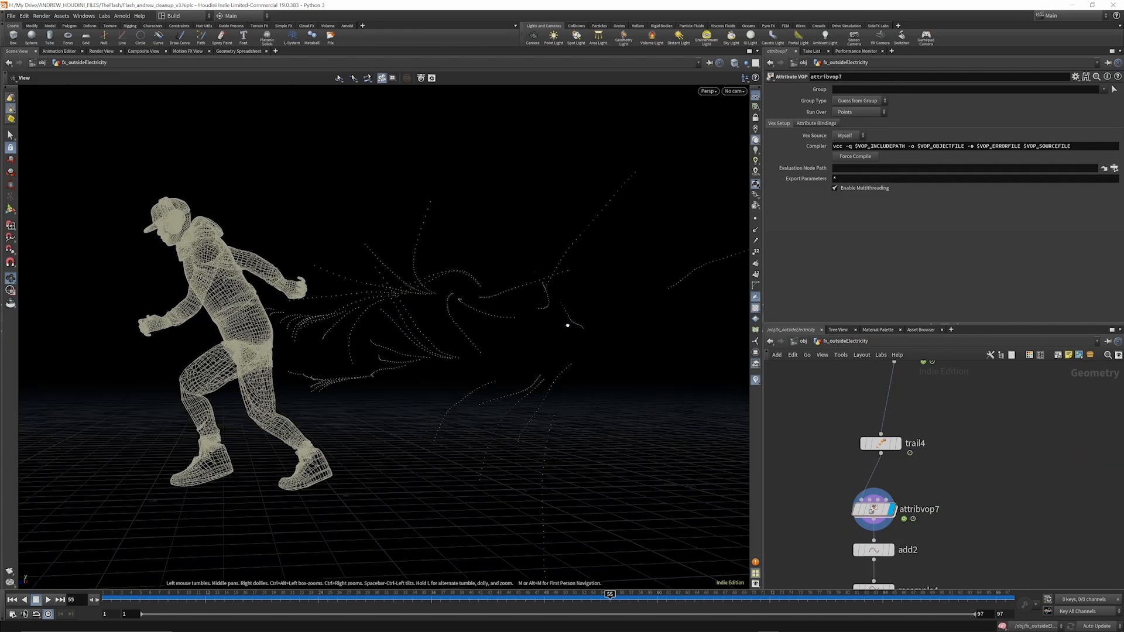
Compare the output of trail4 and attribvop7 in the viewport, ending with trail4 displayed.
{"action": "left_click", "coordinate": [897, 443]}
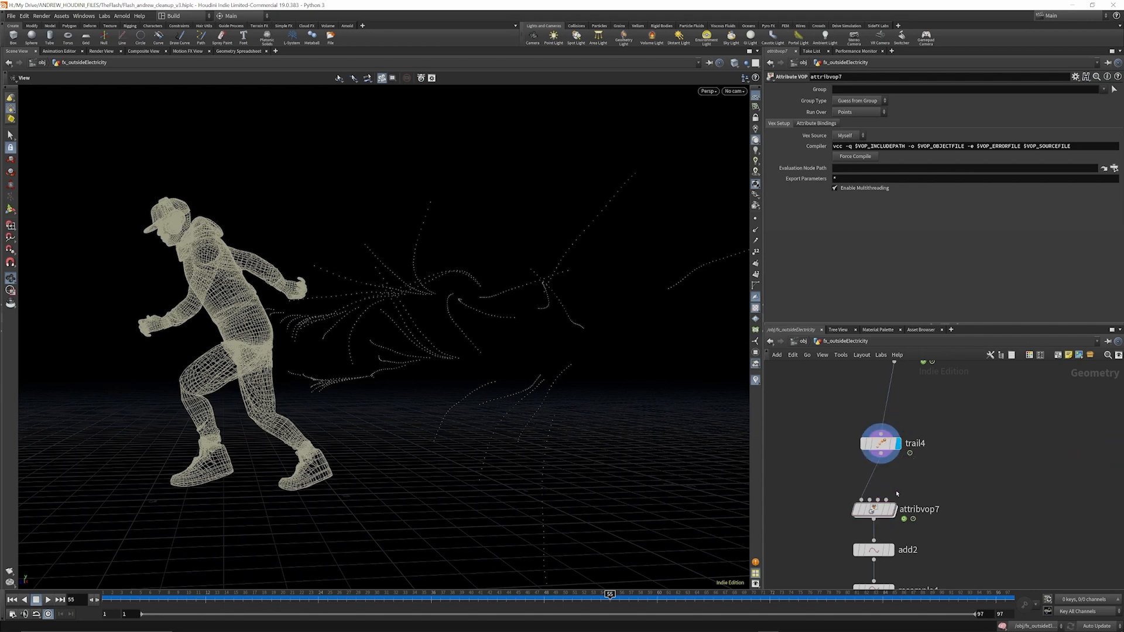
{"action": "left_click", "coordinate": [896, 486]}
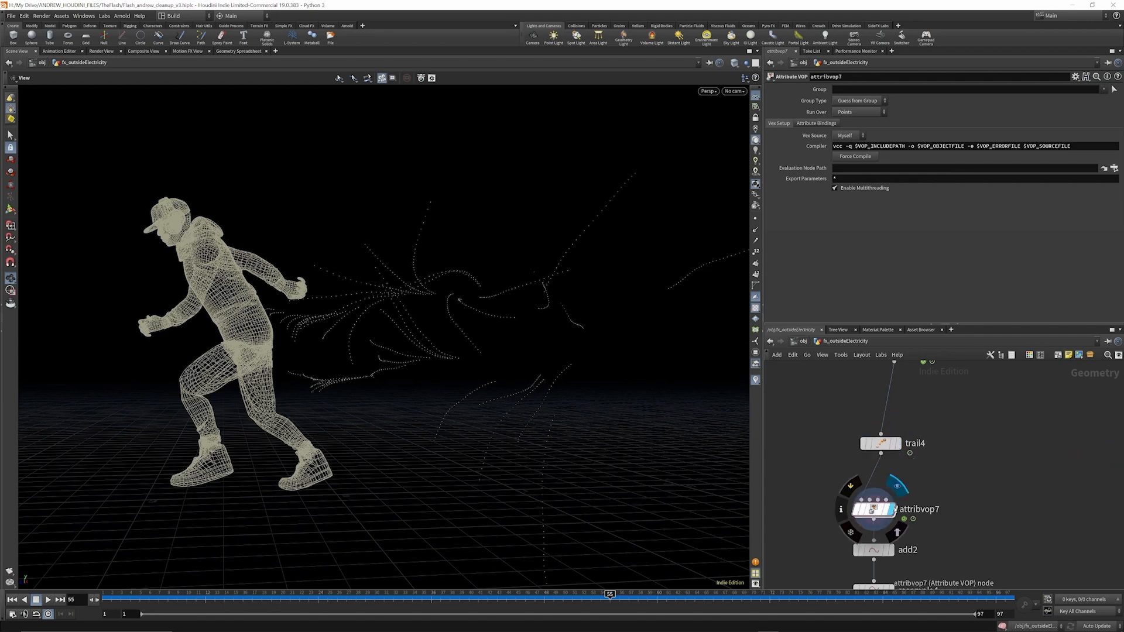
{"action": "left_click", "coordinate": [900, 444]}
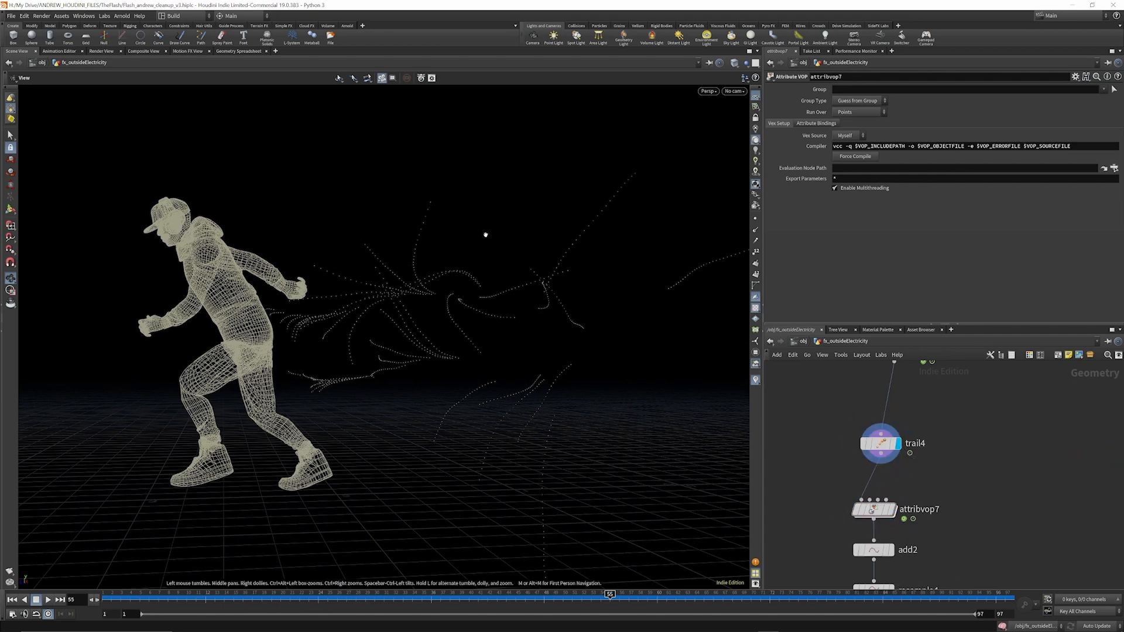
Set the viewport's particle point size to 4.7 pixels and its background color scheme to Light.
{"action": "key", "text": "d"}
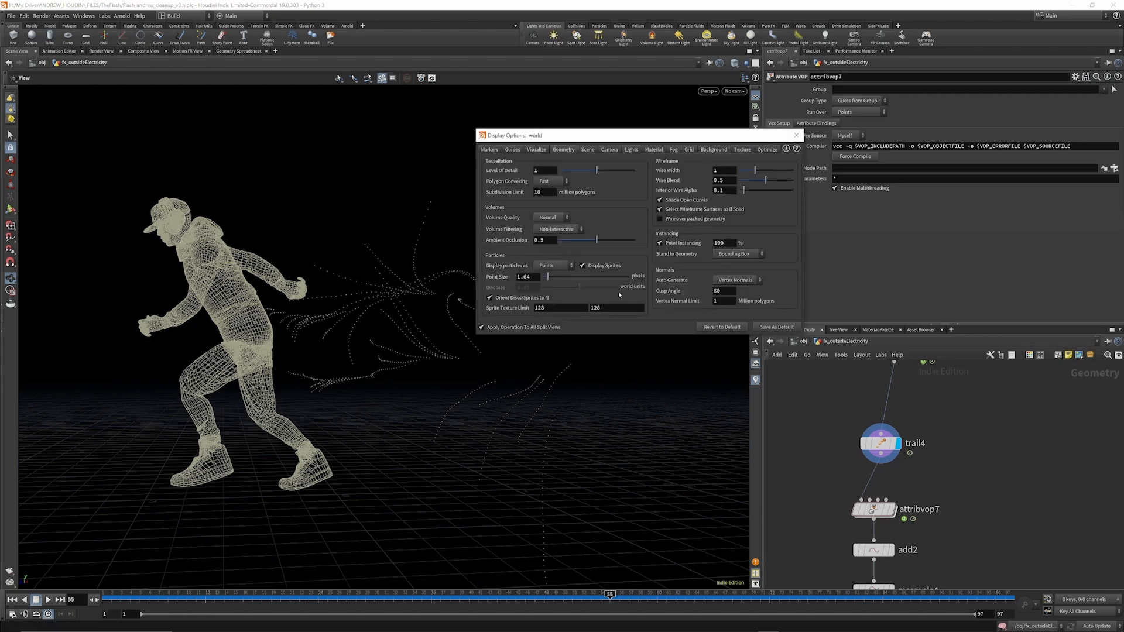
{"action": "left_click_drag", "start_coordinate": [547, 277], "coordinate": [580, 284]}
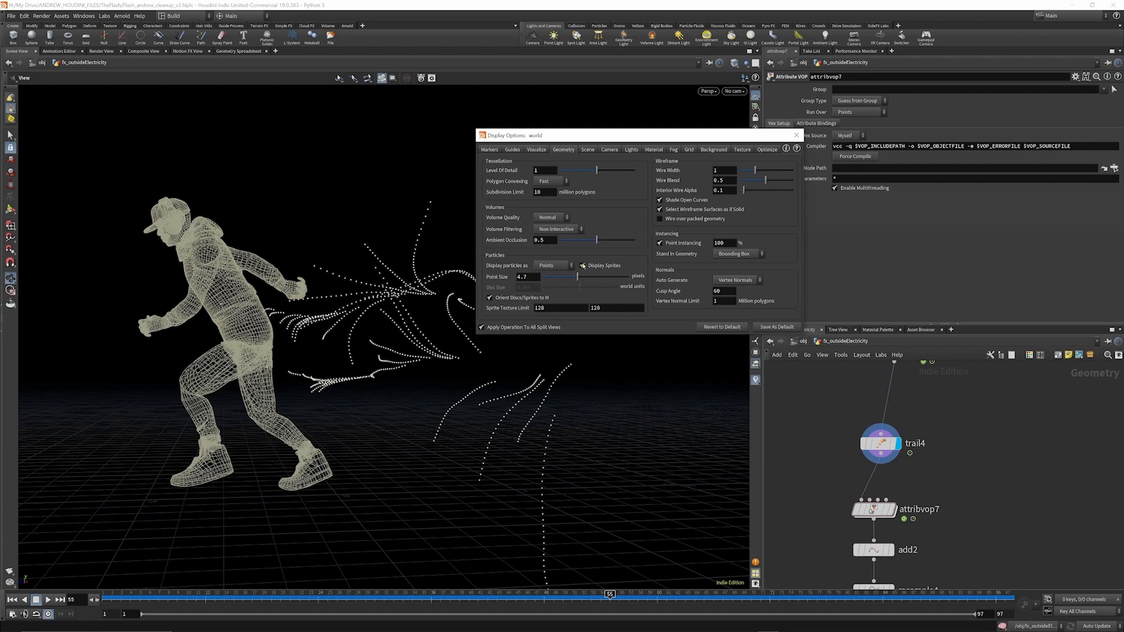
{"action": "left_click", "coordinate": [707, 151]}
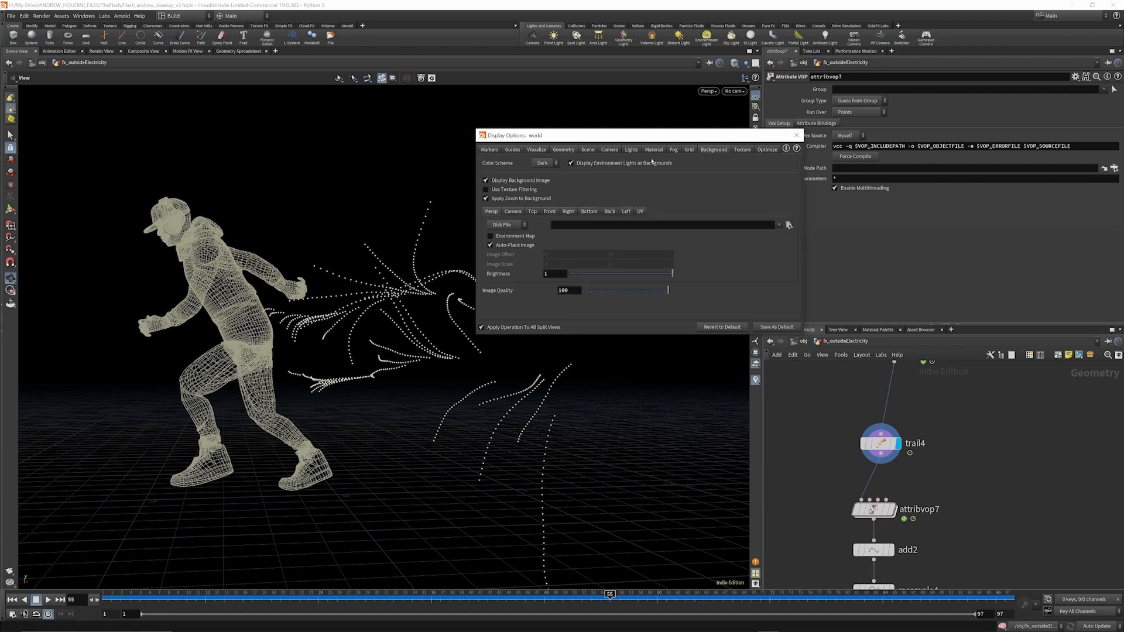
{"action": "left_click", "coordinate": [549, 165]}
{"action": "left_click", "coordinate": [548, 168]}
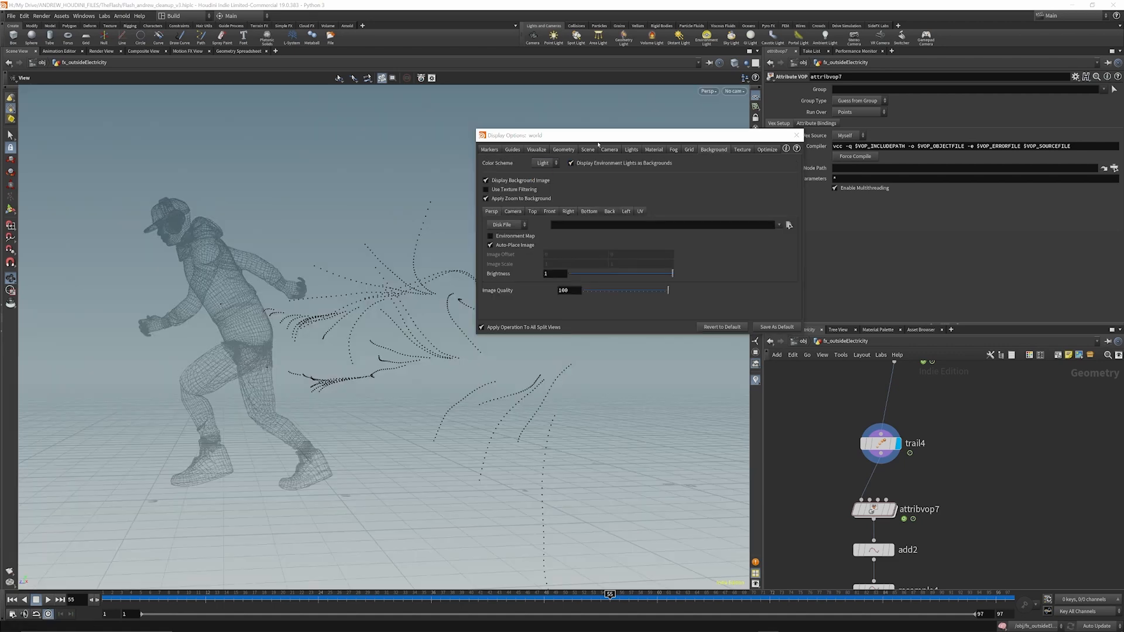
{"action": "left_click_drag", "start_coordinate": [607, 140], "coordinate": [614, 47]}
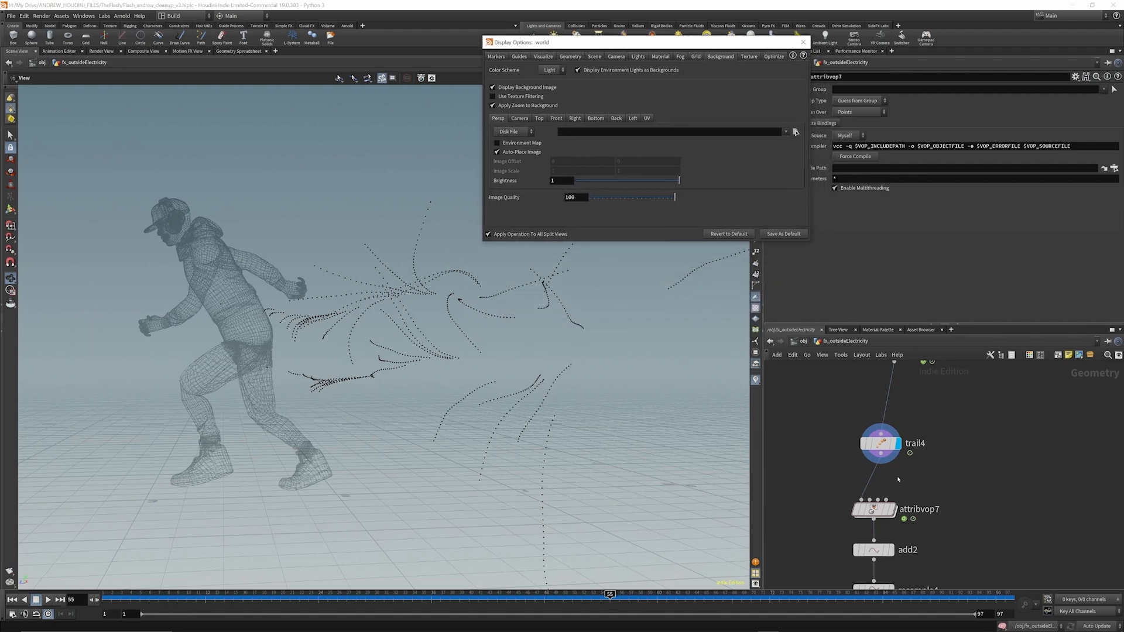
Display attribvop7 and scrub the timeline to frame 97 to examine the shading along the trail points.
{"action": "left_click", "coordinate": [892, 507]}
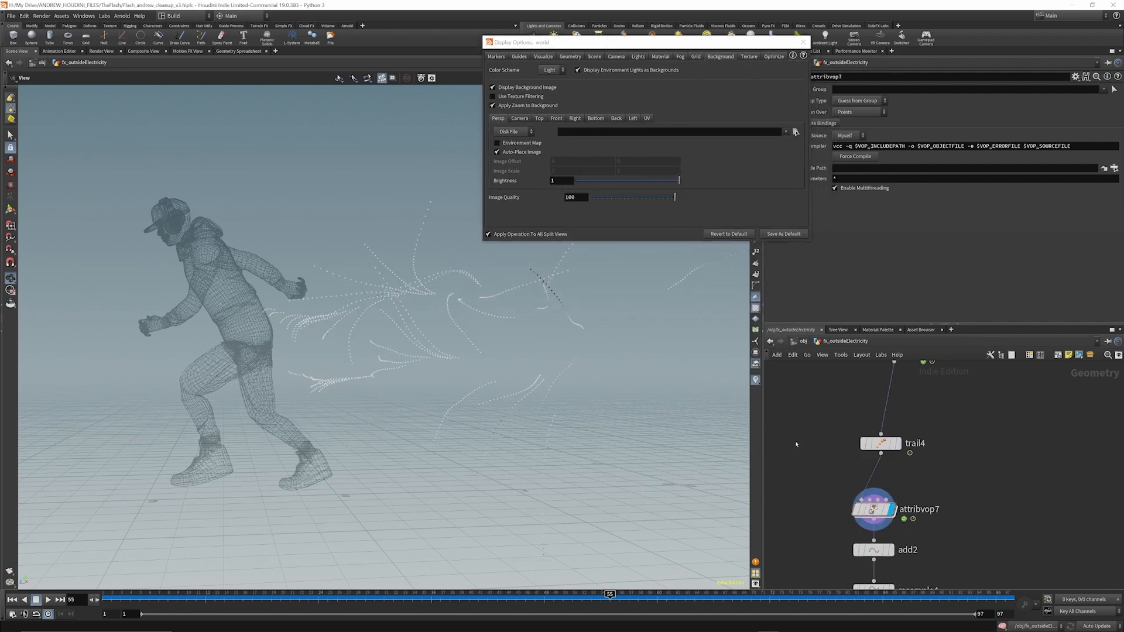
{"action": "left_click_drag", "start_coordinate": [175, 600], "coordinate": [986, 545]}
{"action": "left_click_drag", "start_coordinate": [1053, 539], "coordinate": [1118, 527]}
{"action": "left_click_drag", "start_coordinate": [141, 596], "coordinate": [1020, 522]}
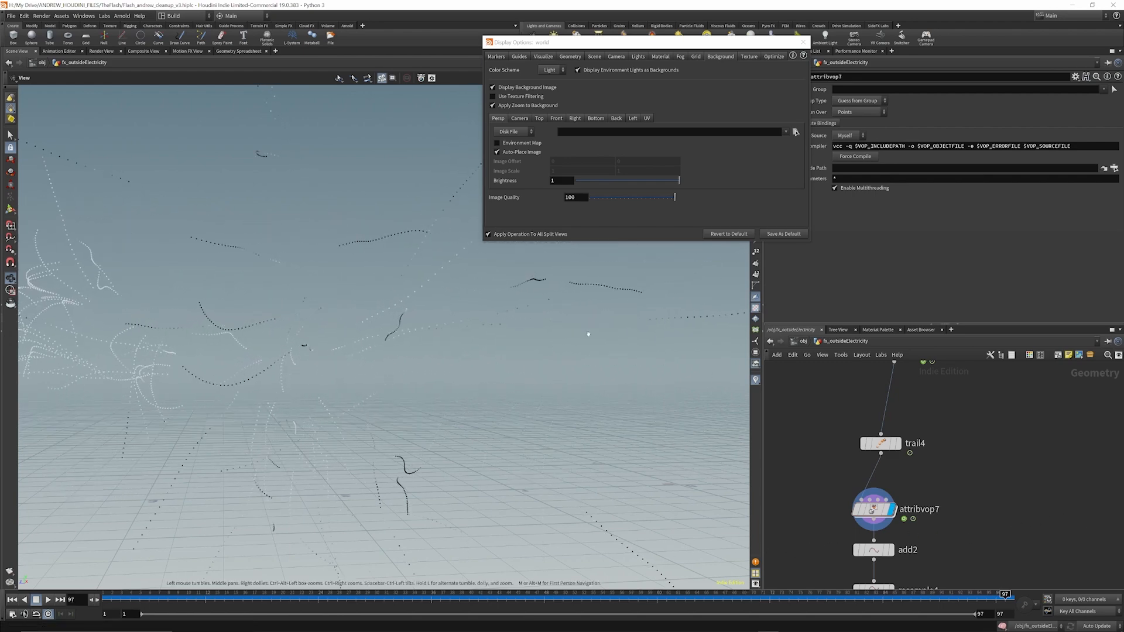
Display the add2 node below attribvop7 and open its parameters.
{"action": "scroll", "coordinate": [931, 429], "scroll_direction": "up", "scroll_amount": 2}
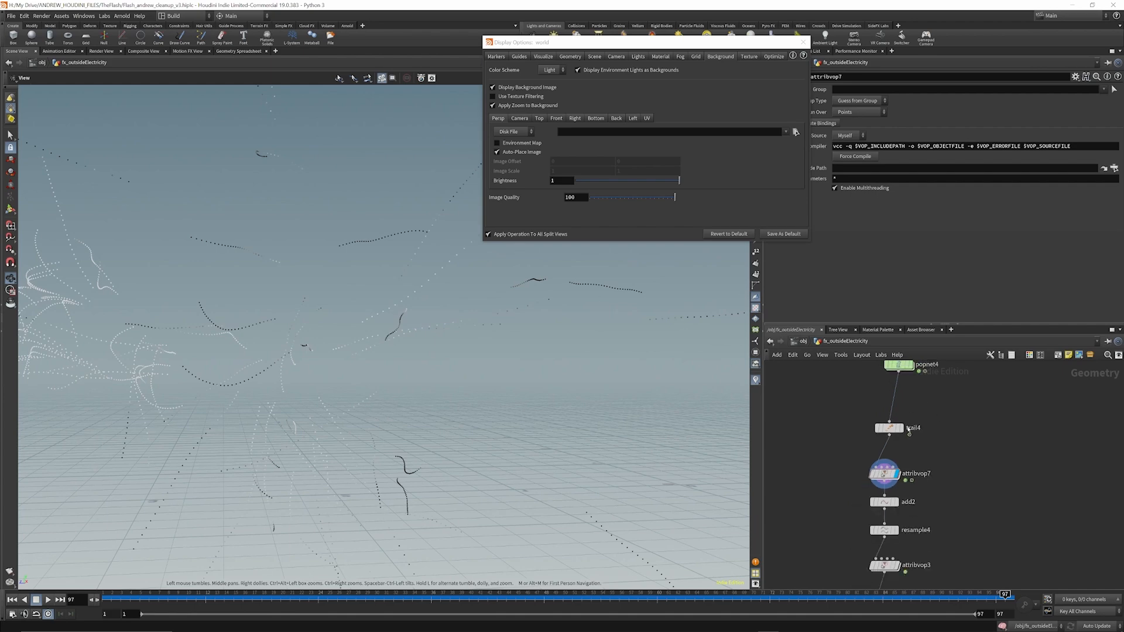
{"action": "left_click", "coordinate": [887, 503]}
{"action": "left_click", "coordinate": [879, 504]}
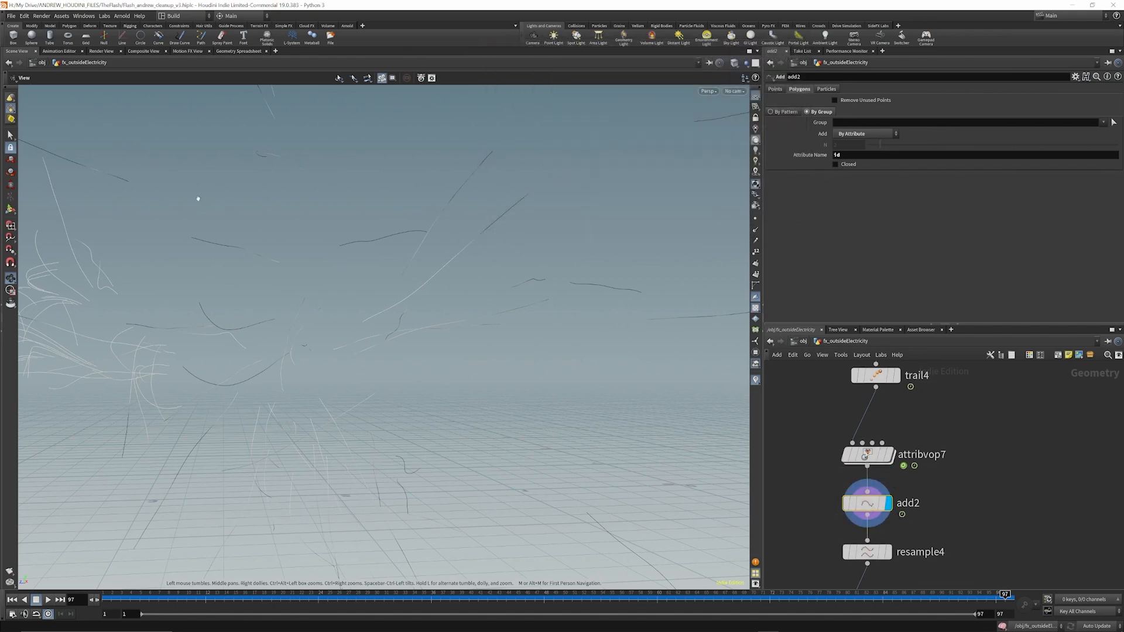
Set the viewport background color scheme to Dark and close the display options.
{"action": "key", "text": "d"}
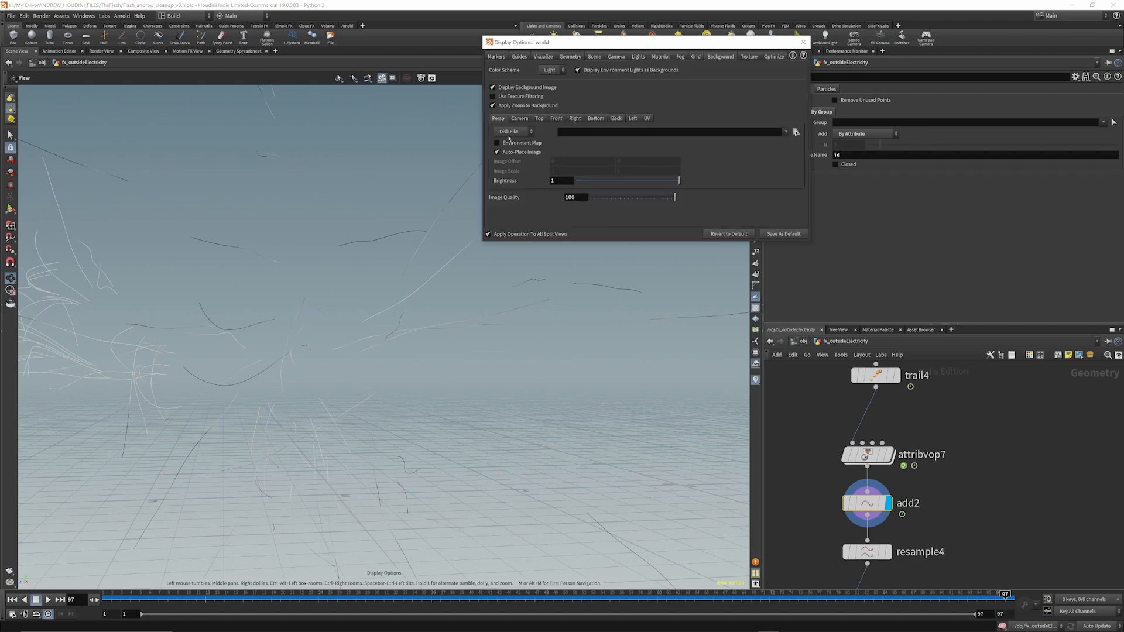
{"action": "left_click", "coordinate": [548, 85]}
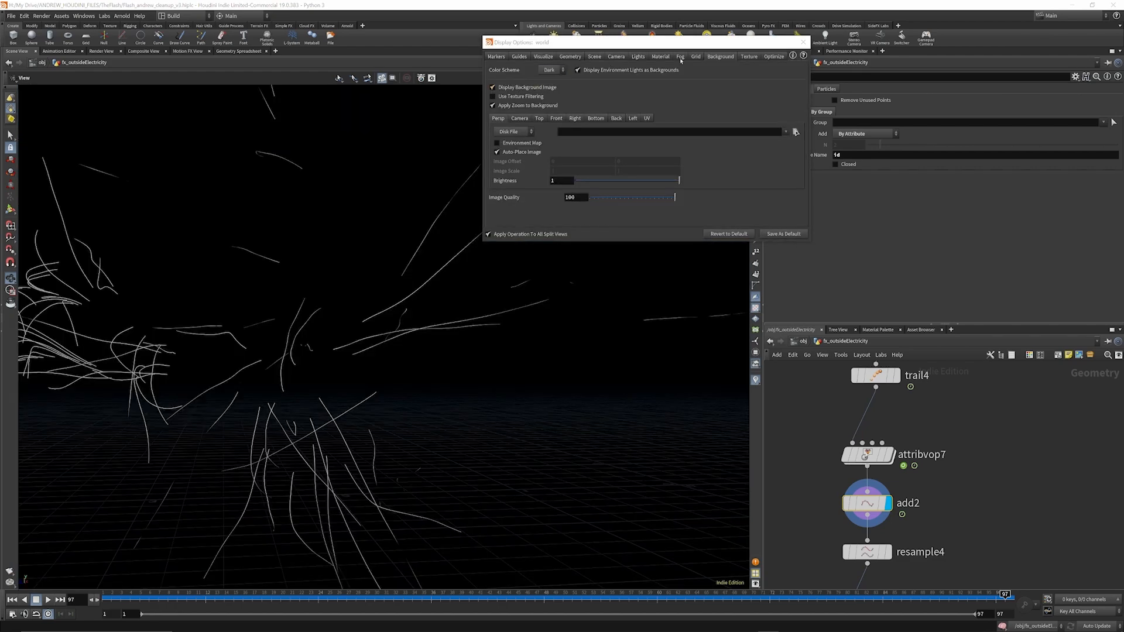
{"action": "left_click", "coordinate": [803, 43]}
Show point markers in the viewport, compare add2 with resample4, and check resample4's parameters.
{"action": "scroll", "coordinate": [892, 502], "scroll_direction": "down", "scroll_amount": 3}
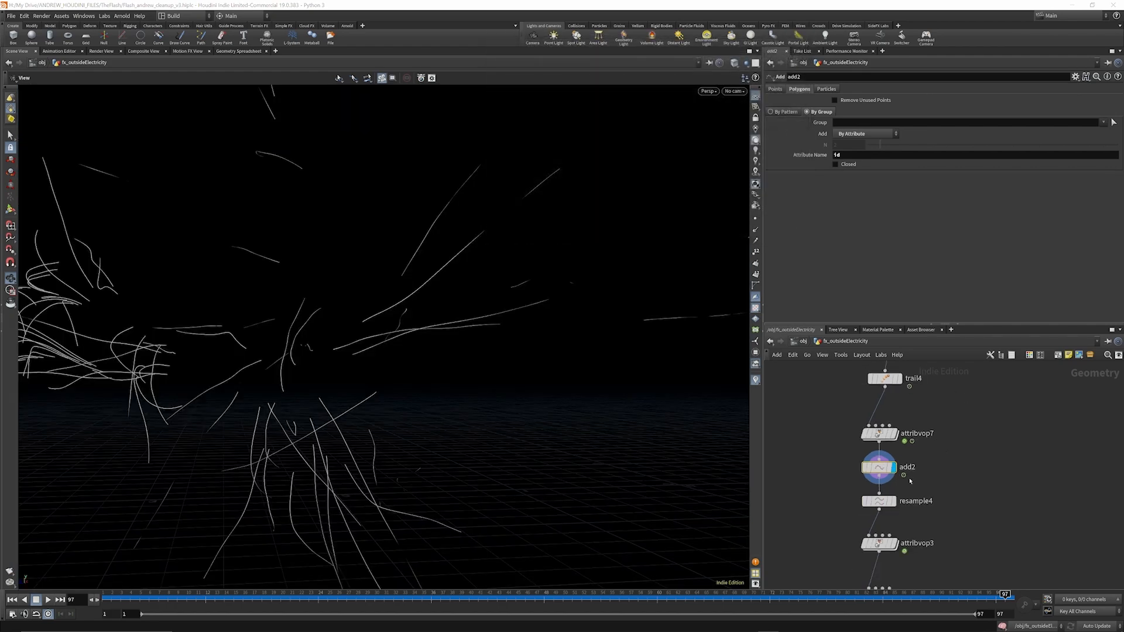
{"action": "scroll", "coordinate": [892, 502], "scroll_direction": "up", "scroll_amount": 4}
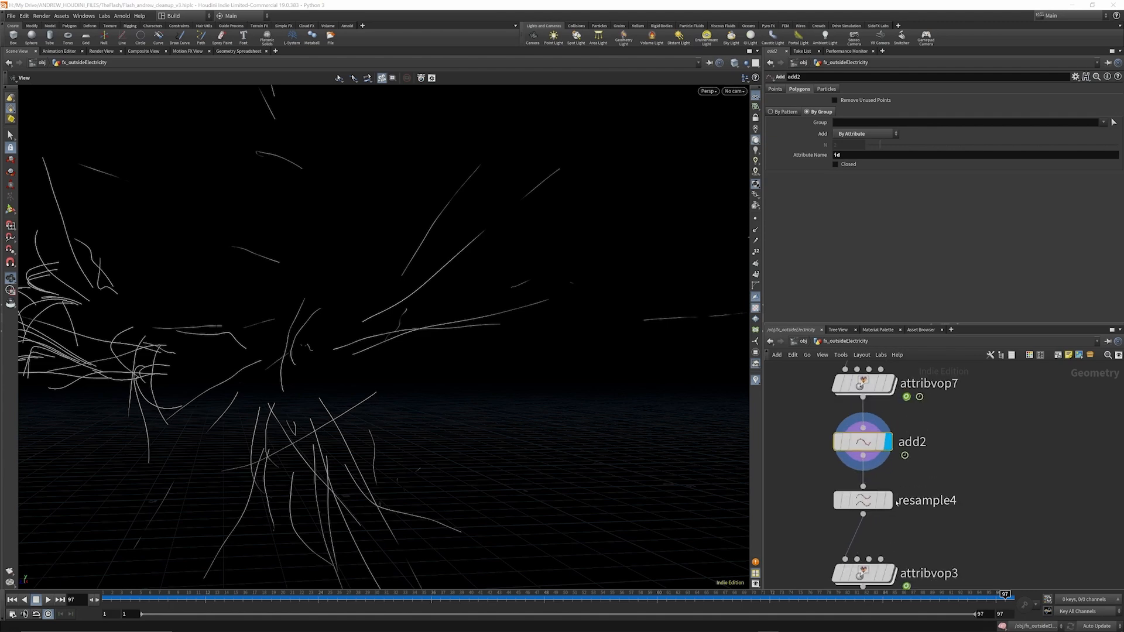
{"action": "left_click", "coordinate": [756, 218]}
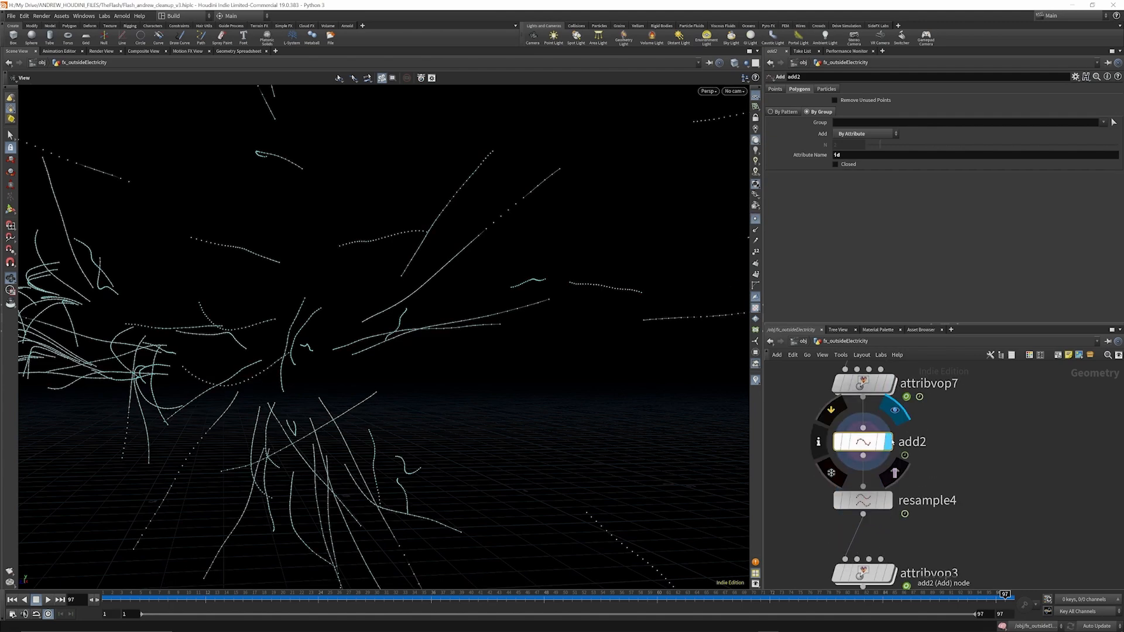
{"action": "left_click", "coordinate": [887, 442]}
{"action": "left_click", "coordinate": [889, 504]}
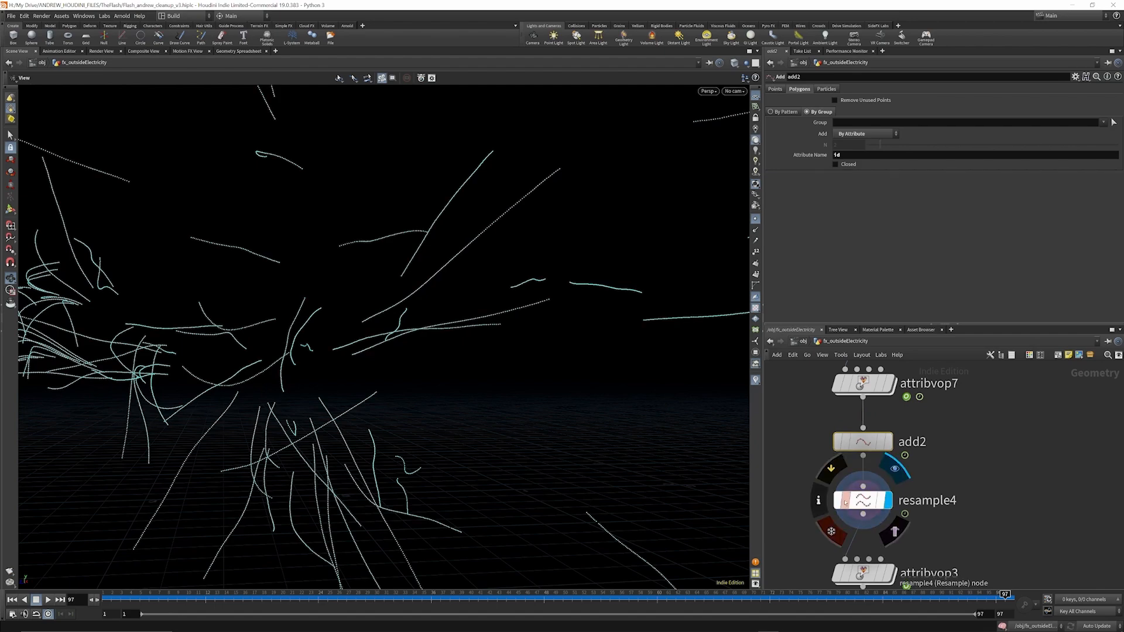
{"action": "left_click", "coordinate": [862, 501]}
{"action": "scroll", "coordinate": [542, 326], "scroll_direction": "down", "scroll_amount": 10}
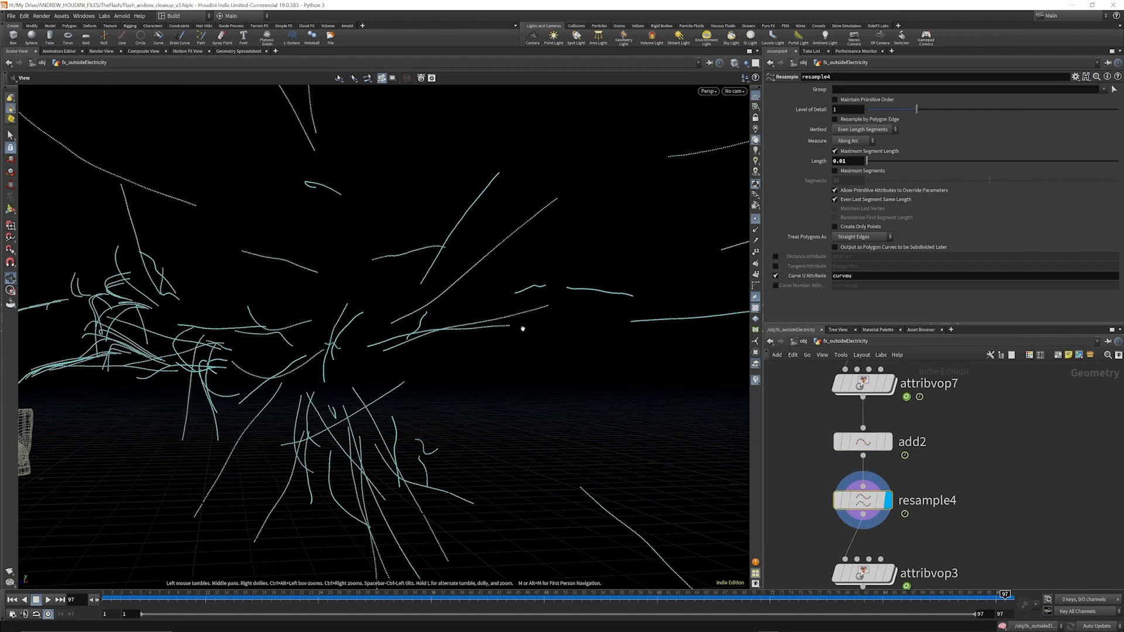
Display attribvop3, inspect the turbulent noise setup in its VOP network, and return to fx_outsideElectricity.
{"action": "middle_click_drag", "start_coordinate": [913, 562], "coordinate": [923, 468]}
{"action": "left_click", "coordinate": [898, 481]}
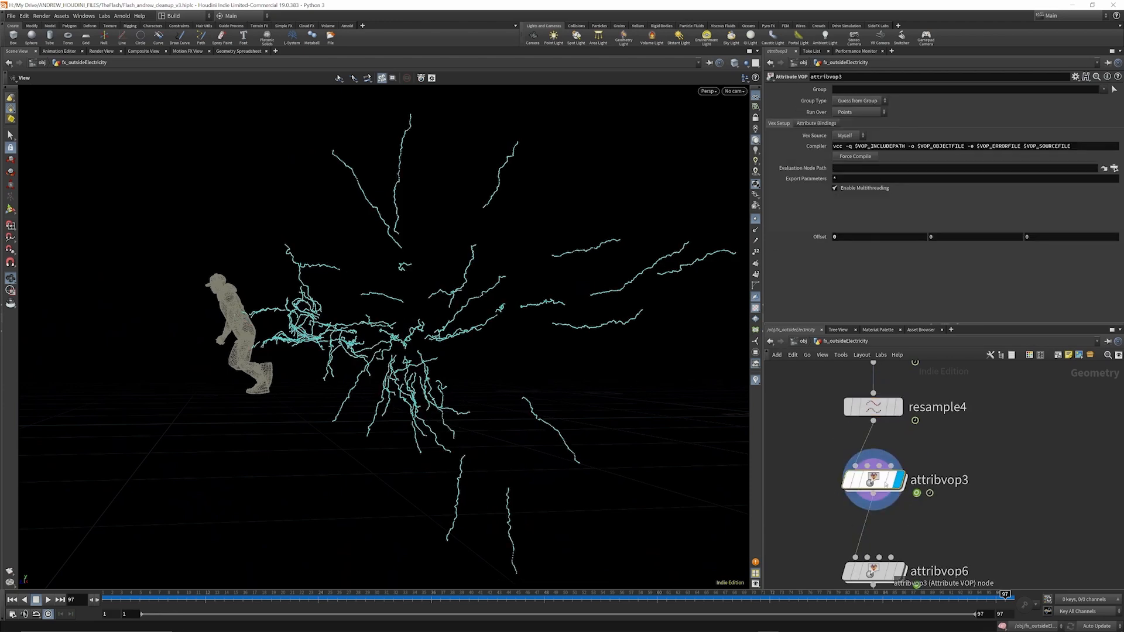
{"action": "double_click", "coordinate": [882, 484]}
{"action": "mouse_move", "coordinate": [898, 461]}
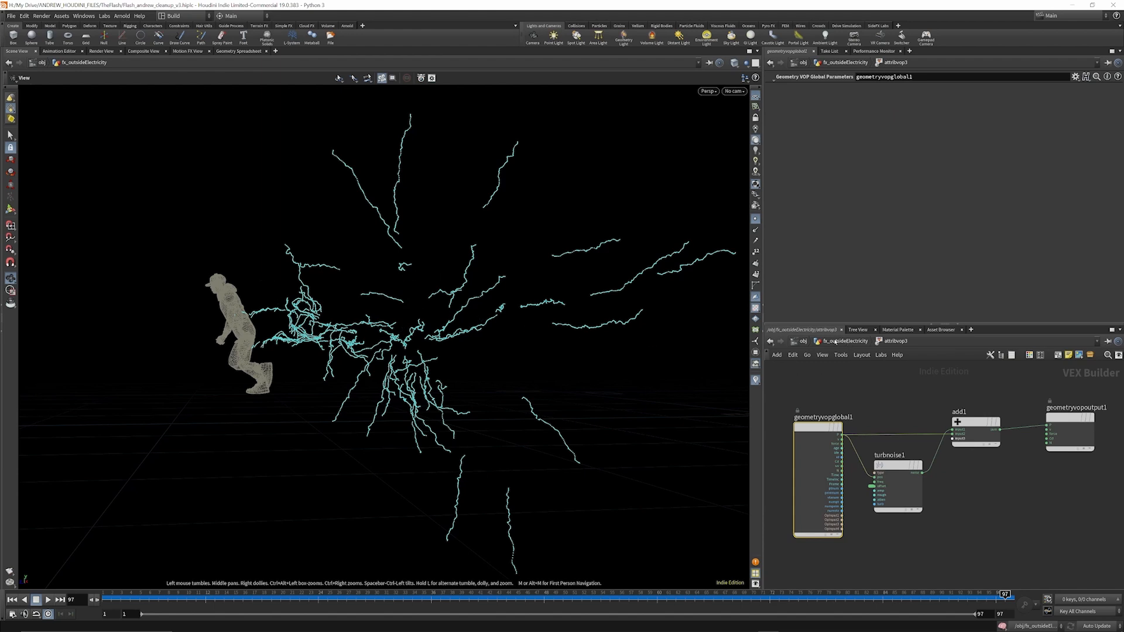
{"action": "left_click", "coordinate": [835, 341]}
Inspect attribvop6's VOP network and return to fx_outsideElectricity.
{"action": "mouse_move", "coordinate": [880, 527]}
{"action": "scroll", "coordinate": [880, 526], "scroll_direction": "down", "scroll_amount": 2}
{"action": "scroll", "coordinate": [879, 526], "scroll_direction": "up", "scroll_amount": 3}
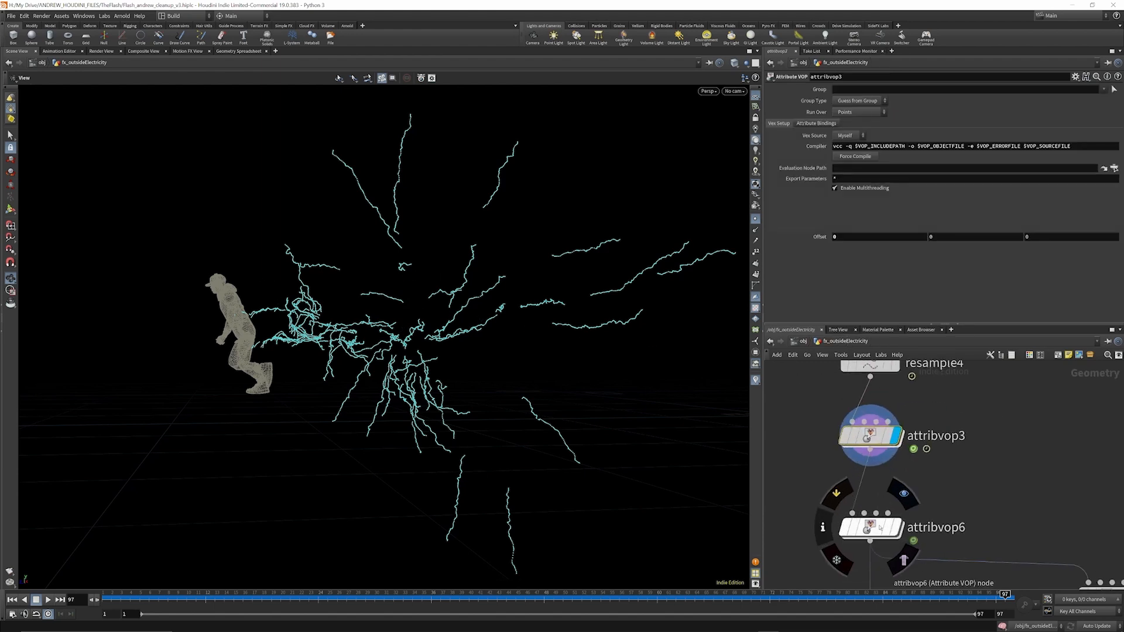
{"action": "double_click", "coordinate": [879, 524]}
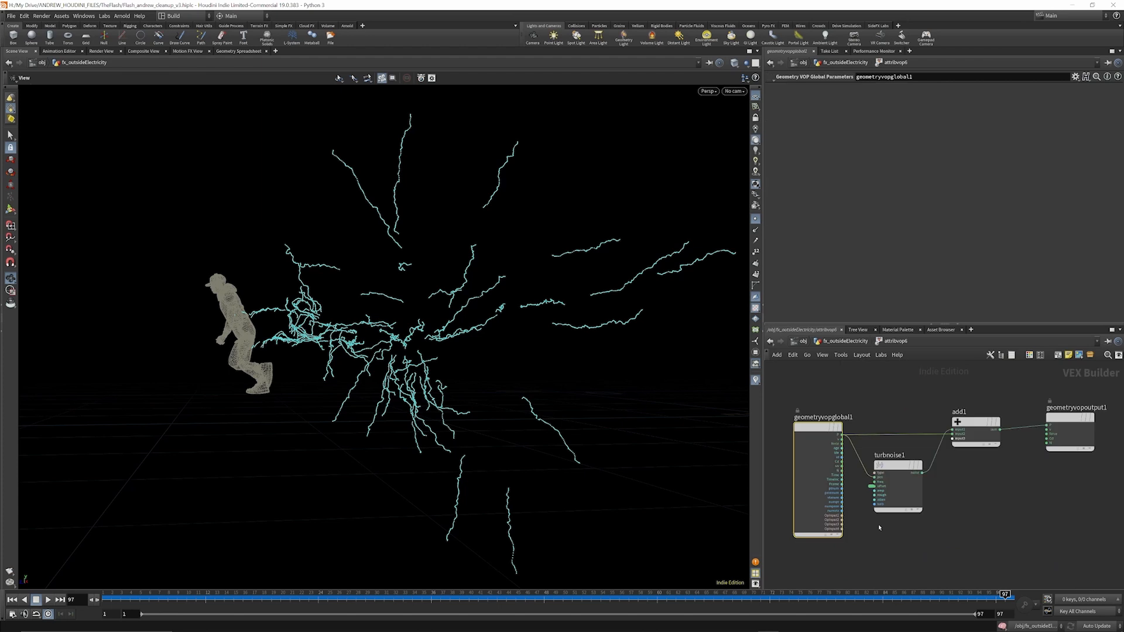
{"action": "left_click", "coordinate": [834, 341]}
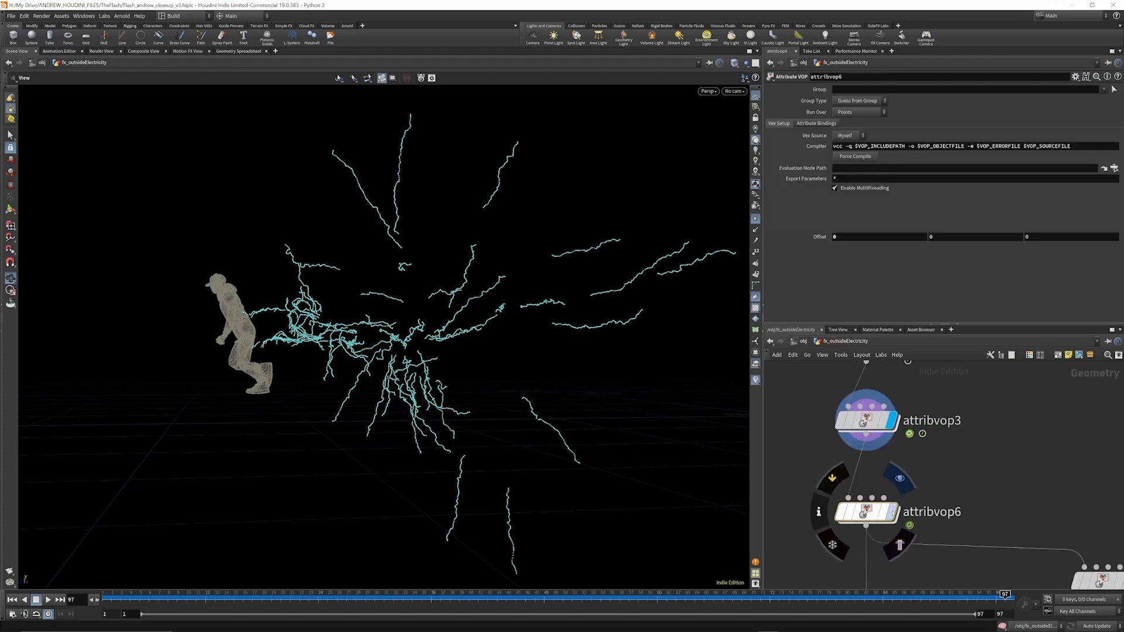
Display attribvop6 and the clip1 node below it to compare the electricity curves.
{"action": "left_click", "coordinate": [900, 478]}
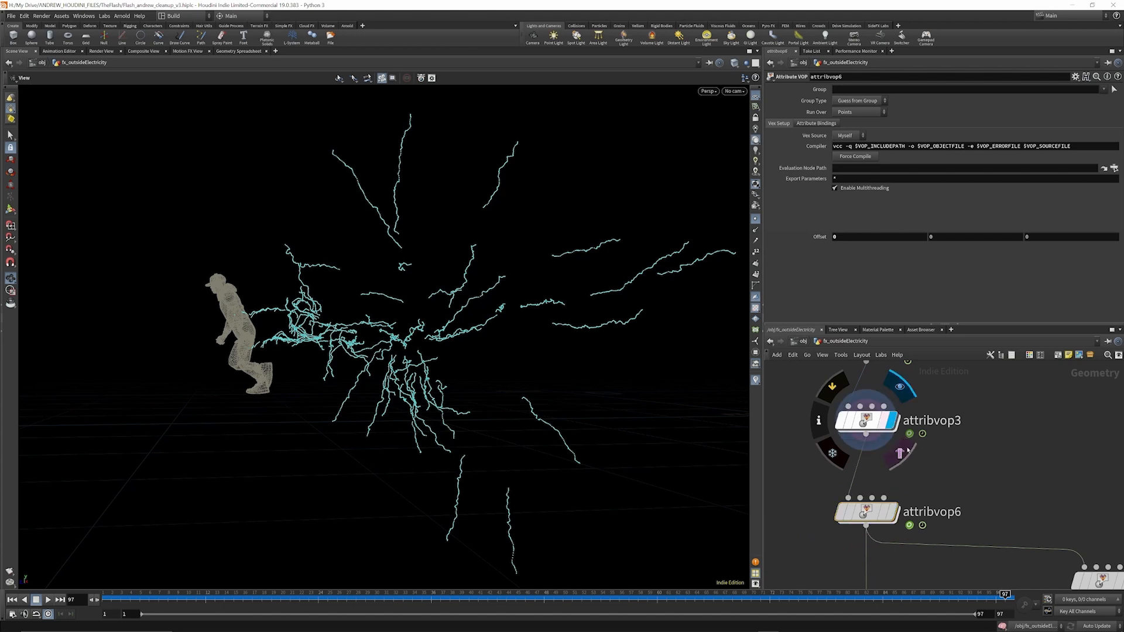
{"action": "scroll", "coordinate": [860, 421], "scroll_direction": "down", "scroll_amount": 5}
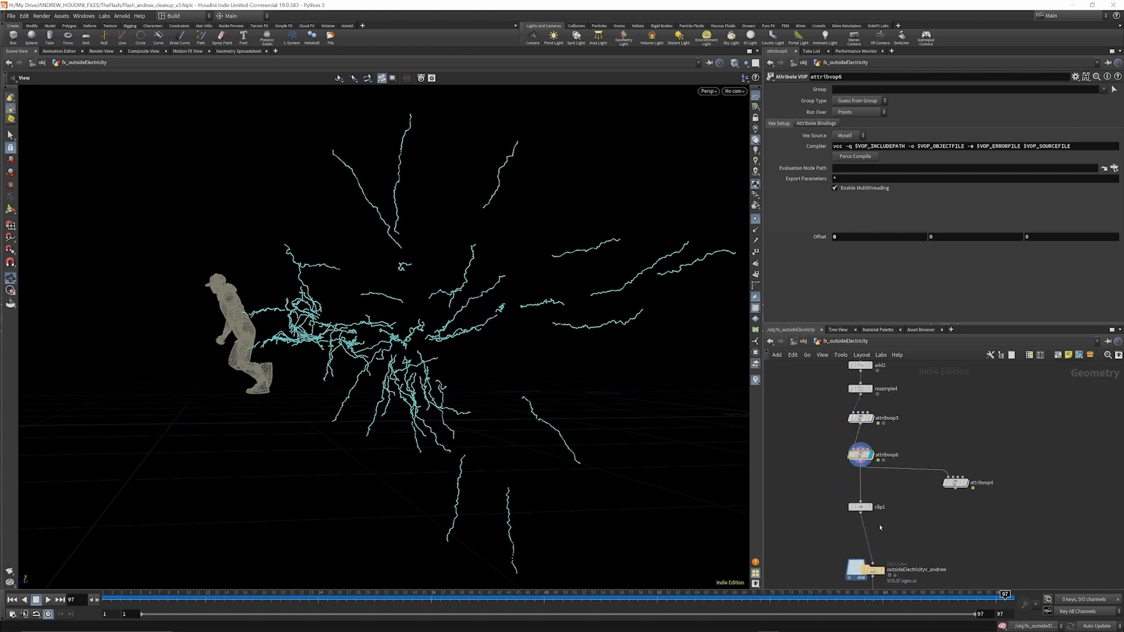
{"action": "scroll", "coordinate": [880, 526], "scroll_direction": "up", "scroll_amount": 5}
{"action": "left_click", "coordinate": [860, 486]}
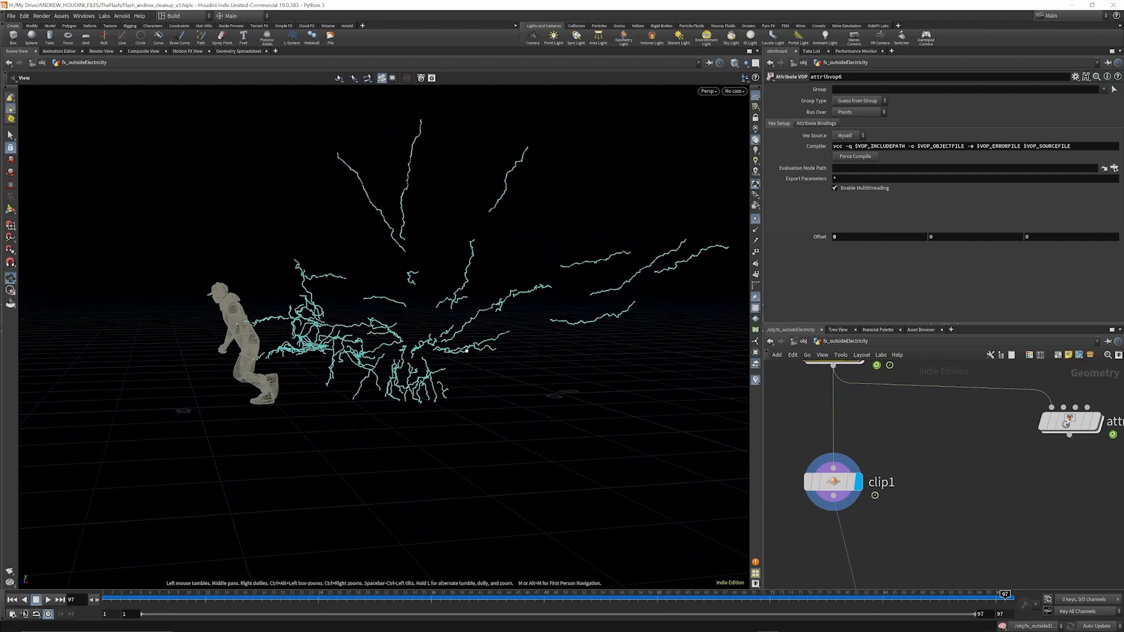
Check the clipped curves at ground level and display the file cache node below clip1.
{"action": "scroll", "coordinate": [875, 405], "scroll_direction": "down", "scroll_amount": 2}
{"action": "scroll", "coordinate": [873, 404], "scroll_direction": "down", "scroll_amount": 3}
{"action": "scroll", "coordinate": [877, 509], "scroll_direction": "up", "scroll_amount": 4}
{"action": "left_click", "coordinate": [872, 482]}
{"action": "scroll", "coordinate": [871, 416], "scroll_direction": "down", "scroll_amount": 3}
{"action": "scroll", "coordinate": [876, 486], "scroll_direction": "up", "scroll_amount": 3}
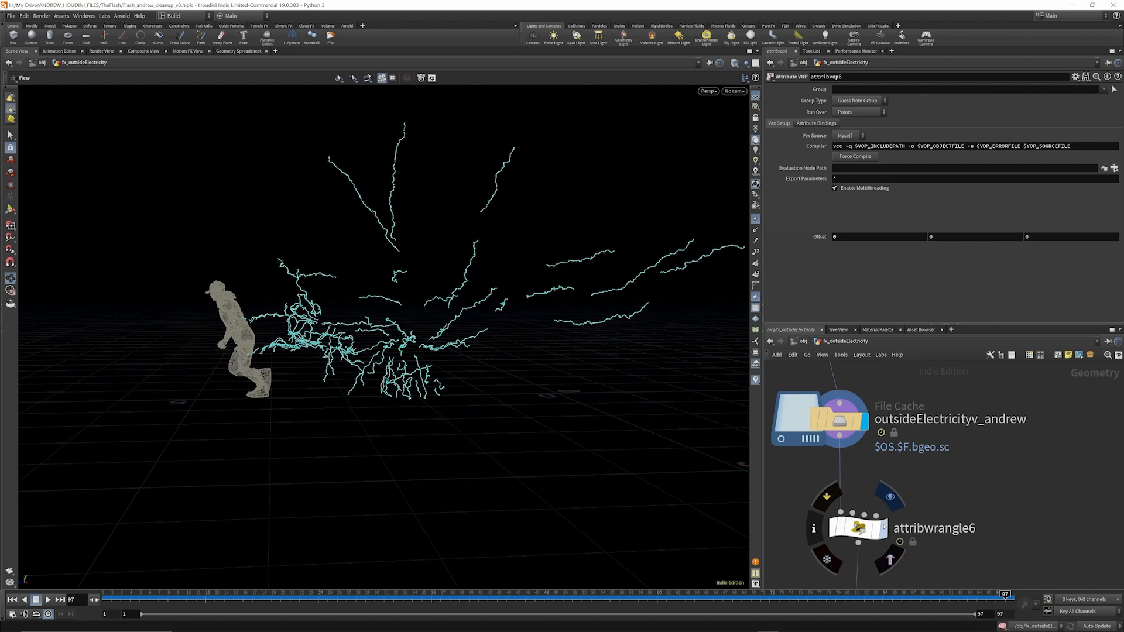
Display attribwrangle6 and check its pscale expression.
{"action": "left_click", "coordinate": [878, 527]}
{"action": "scroll", "coordinate": [873, 404], "scroll_direction": "down", "scroll_amount": 4}
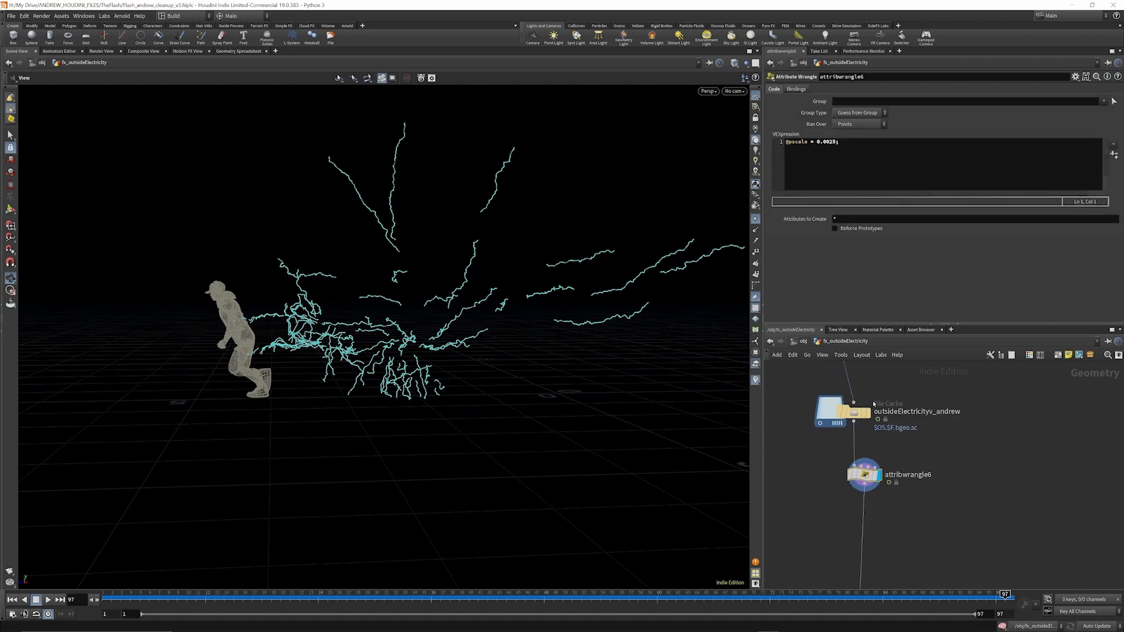
{"action": "scroll", "coordinate": [874, 529], "scroll_direction": "up", "scroll_amount": 3}
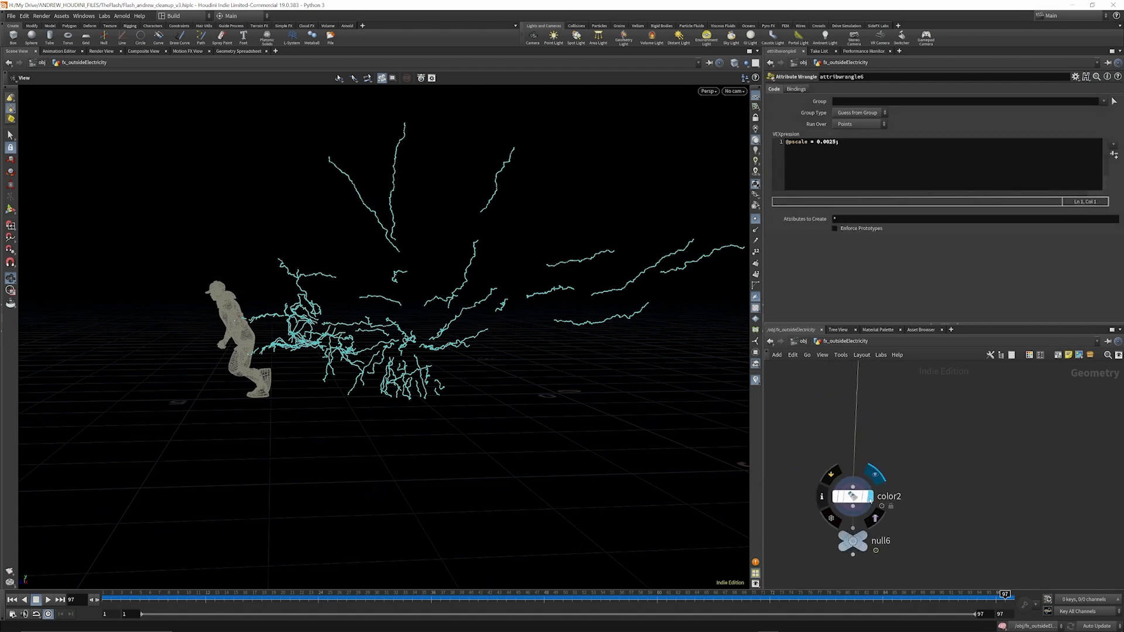
Hide the point markers and compare attribwrangle6 with color2, ending with color2 displayed.
{"action": "left_click", "coordinate": [755, 219]}
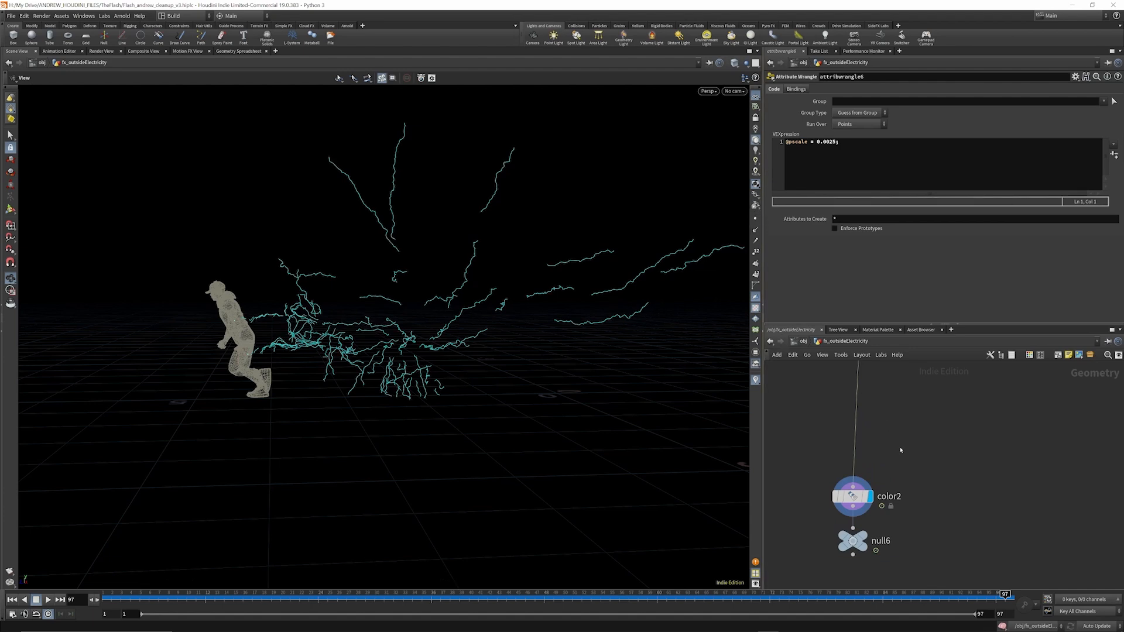
{"action": "scroll", "coordinate": [895, 463], "scroll_direction": "down", "scroll_amount": 3}
{"action": "left_click", "coordinate": [889, 382]}
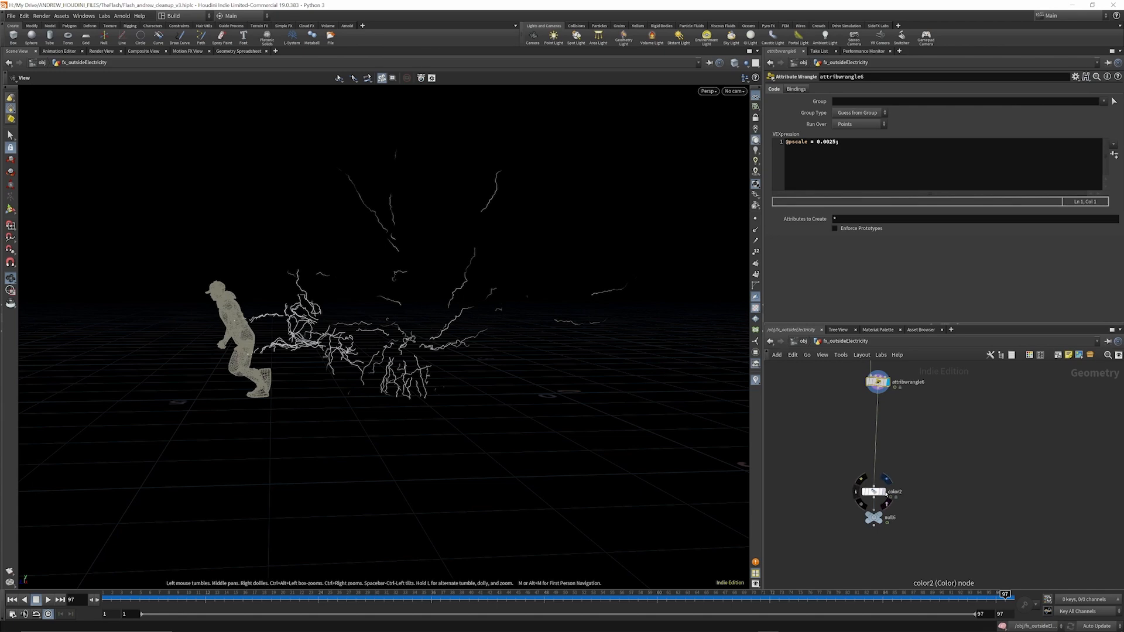
{"action": "left_click", "coordinate": [886, 492]}
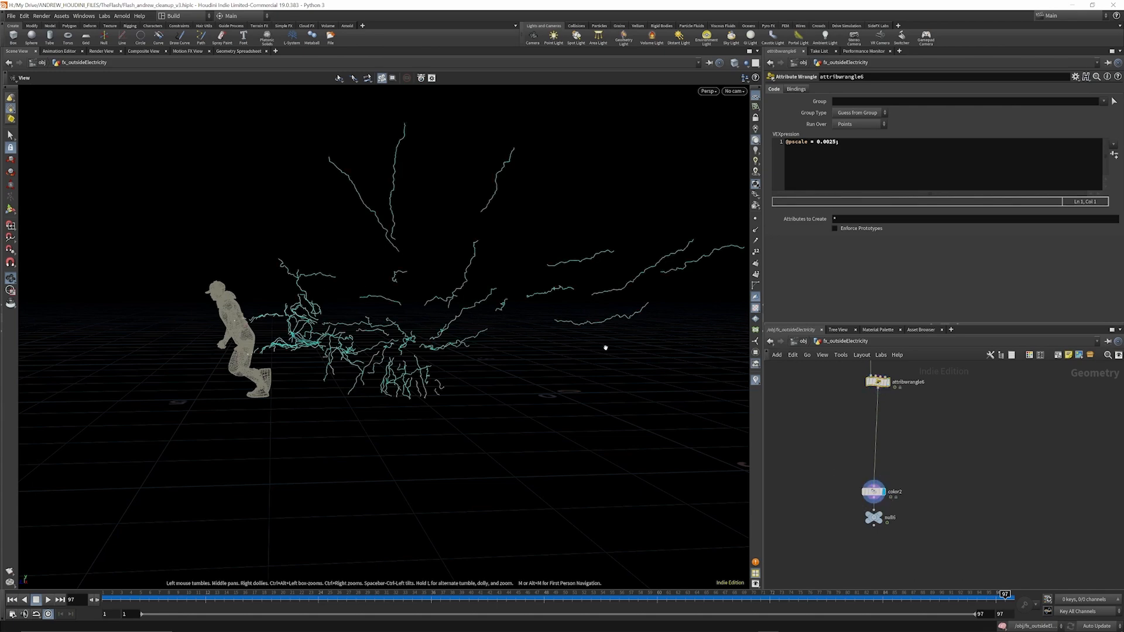
Check color2's constant color and scrub the timeline to review the colored electricity behind the character.
{"action": "left_click", "coordinate": [872, 493]}
{"action": "left_click_drag", "start_coordinate": [410, 296], "coordinate": [447, 307]}
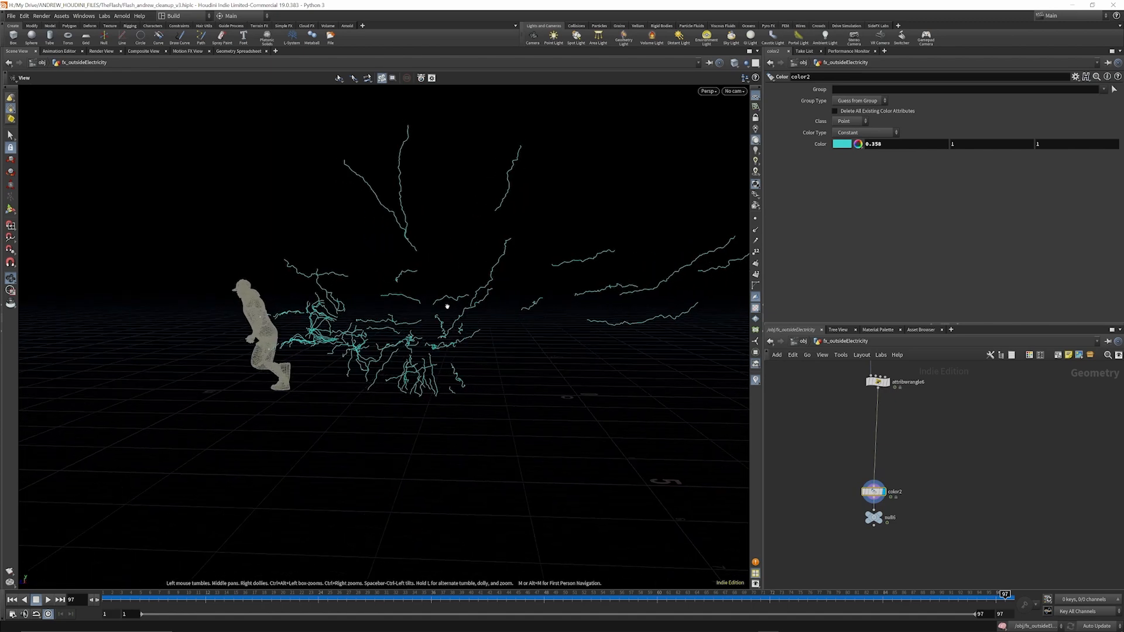
{"action": "left_click_drag", "start_coordinate": [169, 597], "coordinate": [1005, 579]}
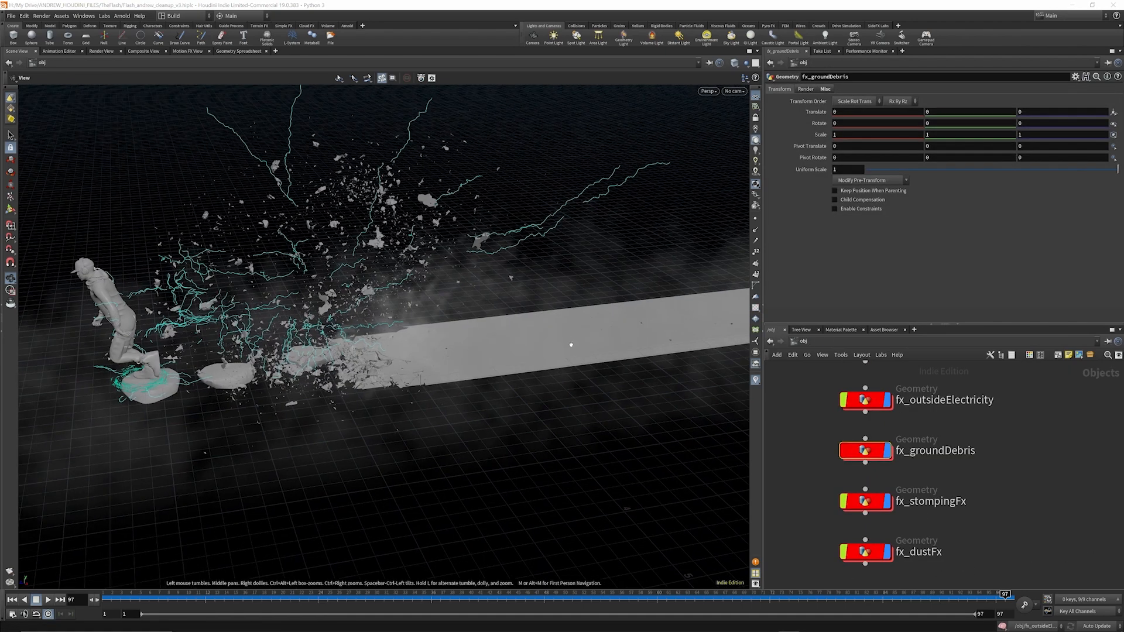
Review the full effects scene around the running character and open the fx_groundDebris network.
{"action": "mouse_move", "coordinate": [572, 343]}
{"action": "left_mouse_down"}
{"action": "mouse_move", "coordinate": [597, 356]}
{"action": "mouse_move", "coordinate": [585, 353]}
{"action": "left_mouse_up"}
{"action": "scroll", "coordinate": [597, 356], "scroll_direction": "down", "scroll_amount": 3}
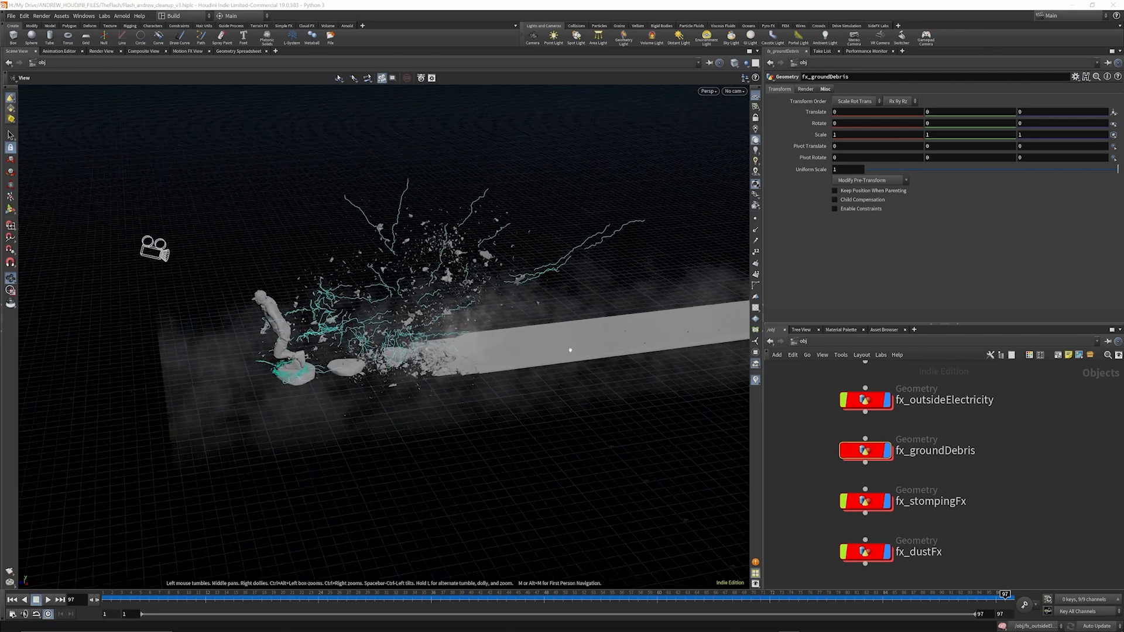
{"action": "scroll", "coordinate": [585, 354], "scroll_direction": "up", "scroll_amount": 3}
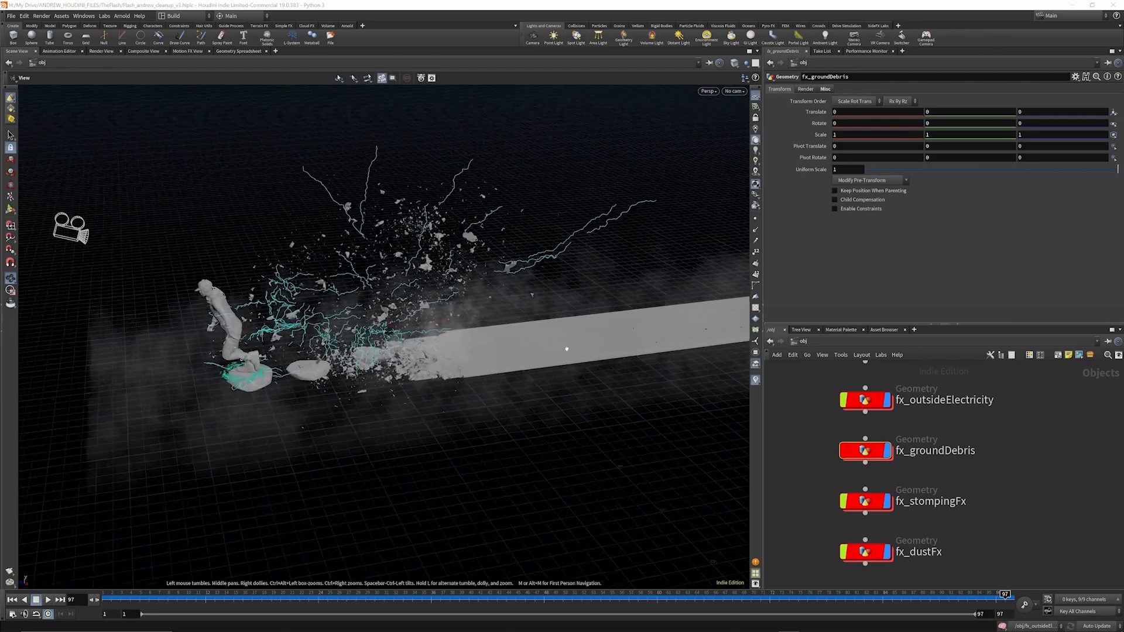
{"action": "double_click", "coordinate": [870, 451]}
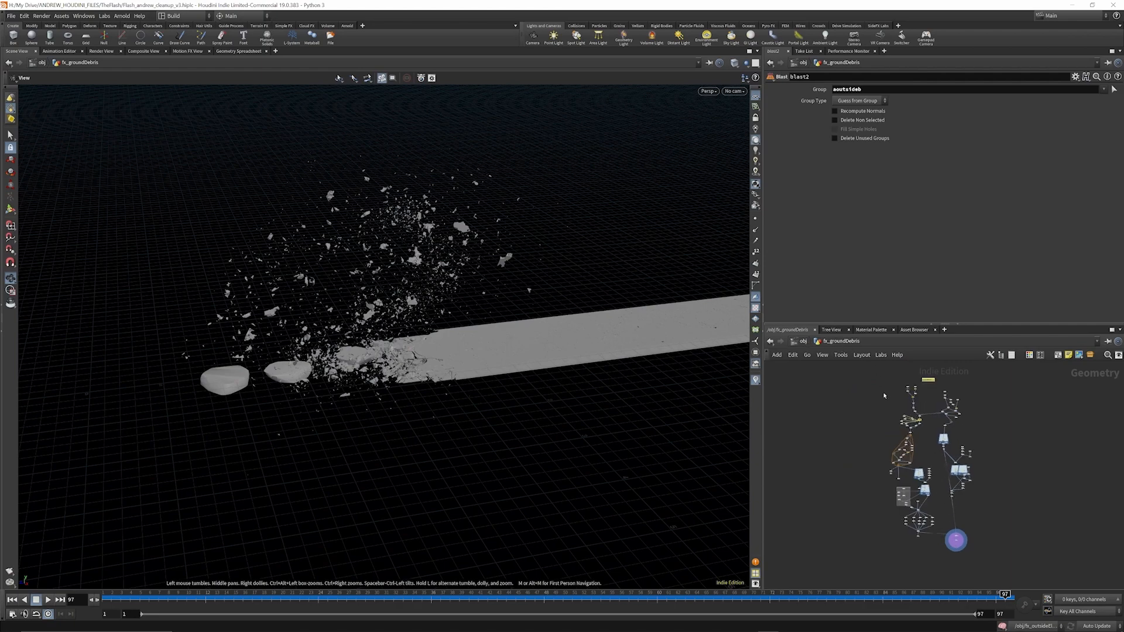
Display grid1 below object_merge2, inspect the full length of the ground strip, and switch the display to polyextrude3.
{"action": "scroll", "coordinate": [882, 393], "scroll_direction": "up", "scroll_amount": 8}
{"action": "scroll", "coordinate": [892, 391], "scroll_direction": "down", "scroll_amount": 10}
{"action": "scroll", "coordinate": [961, 436], "scroll_direction": "up", "scroll_amount": 10}
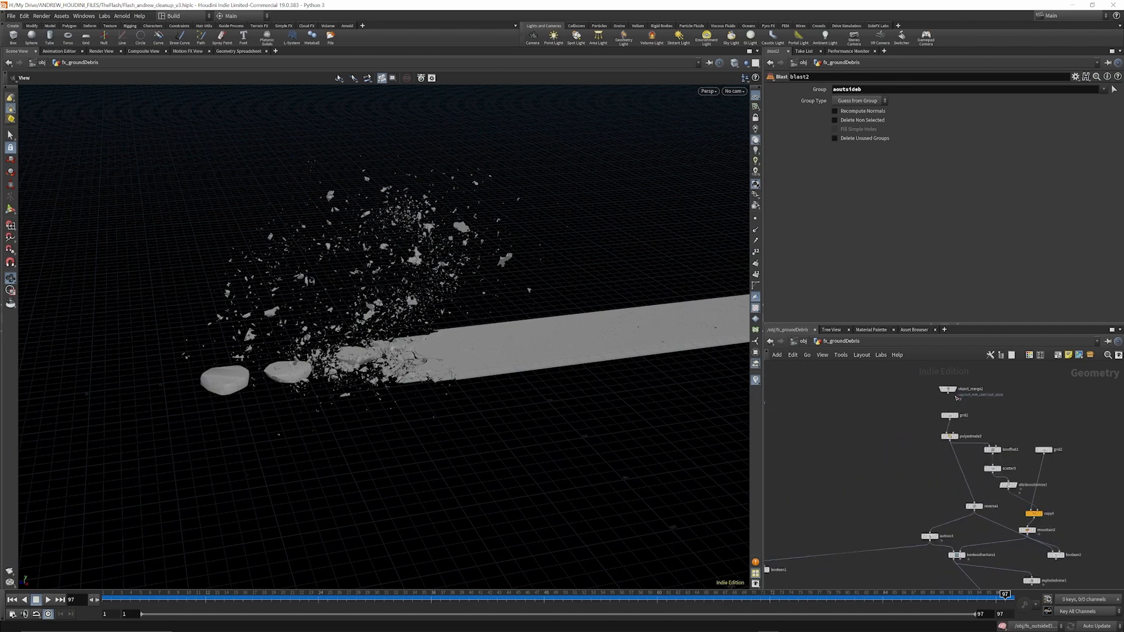
{"action": "left_click", "coordinate": [960, 415]}
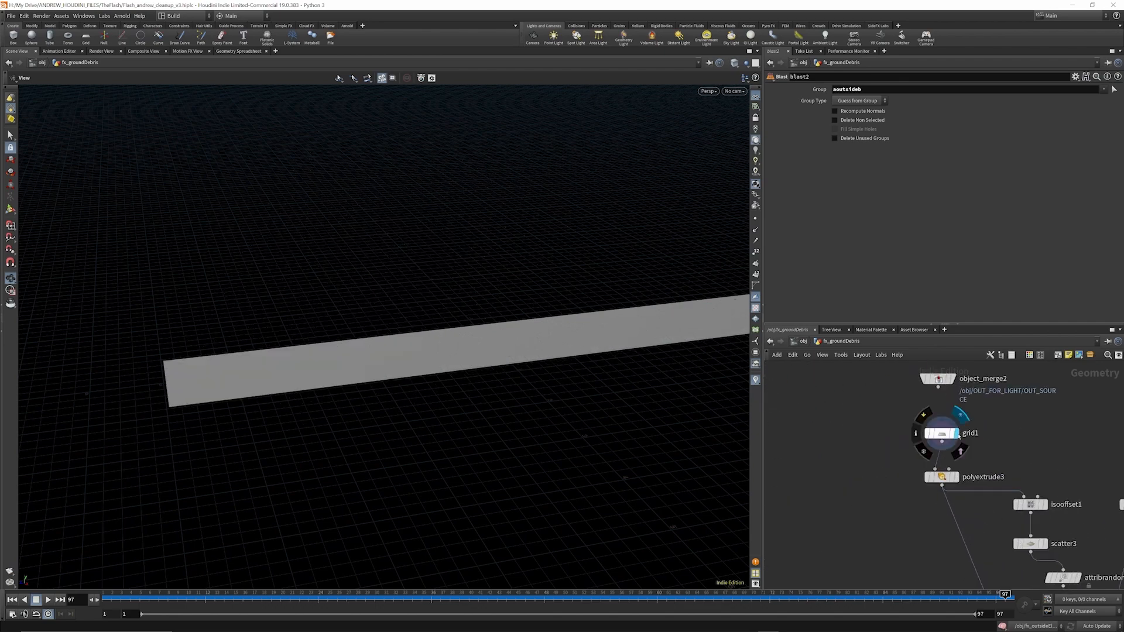
{"action": "scroll", "coordinate": [208, 377], "scroll_direction": "down", "scroll_amount": 4}
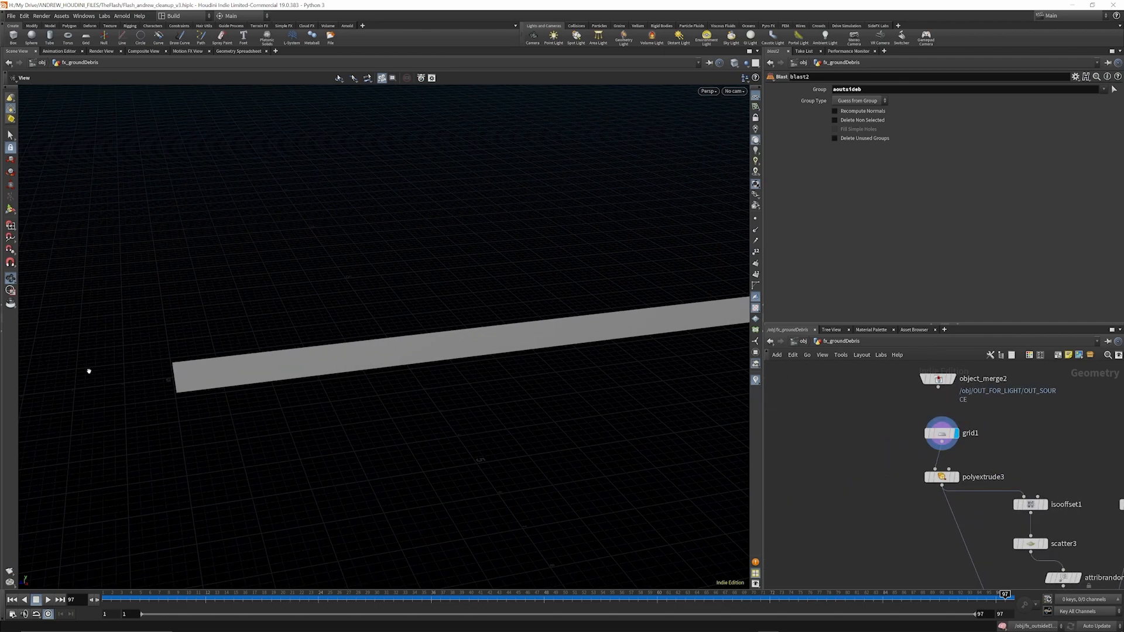
{"action": "scroll", "coordinate": [89, 371], "scroll_direction": "down", "scroll_amount": 4}
{"action": "scroll", "coordinate": [194, 378], "scroll_direction": "up", "scroll_amount": 2}
{"action": "mouse_move", "coordinate": [479, 347]}
{"action": "left_mouse_down"}
{"action": "mouse_move", "coordinate": [471, 322]}
{"action": "mouse_move", "coordinate": [477, 349]}
{"action": "left_mouse_up"}
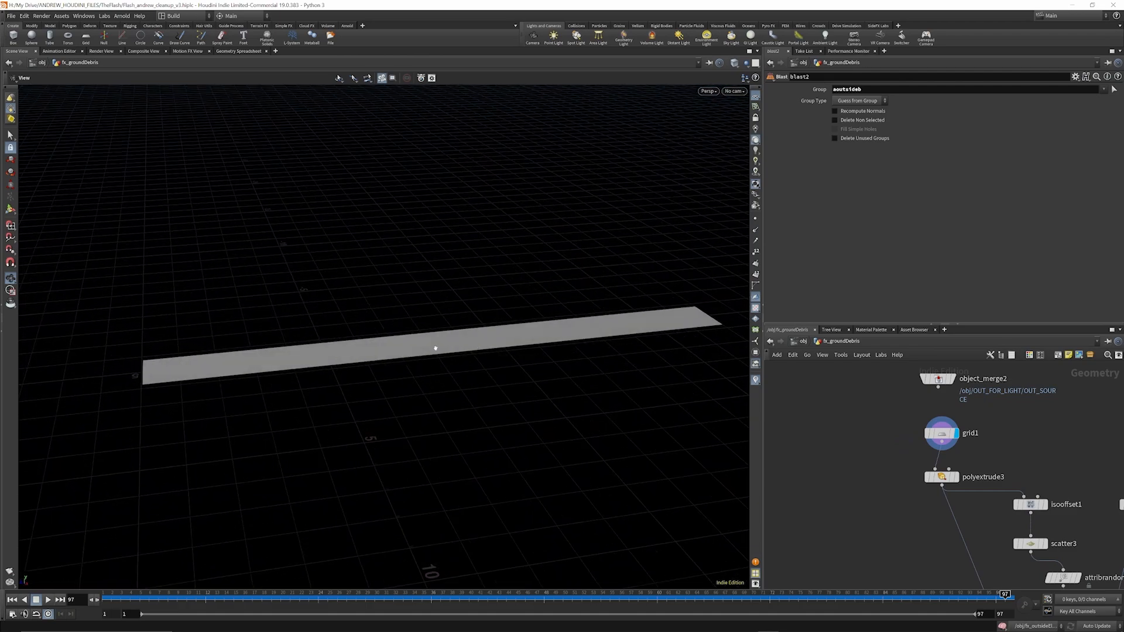
{"action": "scroll", "coordinate": [435, 348], "scroll_direction": "up", "scroll_amount": 1}
{"action": "left_click", "coordinate": [956, 477]}
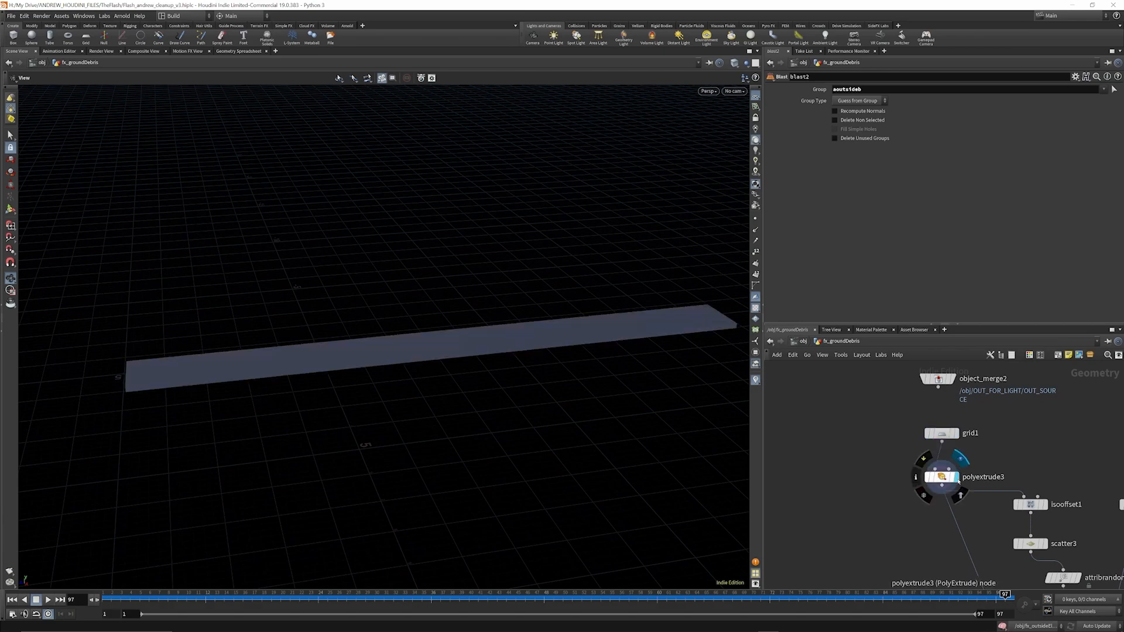
Examine the thin extruded ground strip from polyextrude3 at several viewing angles, and locate the reverse1 node.
{"action": "left_click_drag", "start_coordinate": [534, 393], "coordinate": [409, 328]}
{"action": "scroll", "coordinate": [981, 431], "scroll_direction": "down", "scroll_amount": 3}
{"action": "scroll", "coordinate": [1008, 475], "scroll_direction": "up", "scroll_amount": 3}
{"action": "scroll", "coordinate": [965, 439], "scroll_direction": "down", "scroll_amount": 2}
{"action": "scroll", "coordinate": [982, 526], "scroll_direction": "up", "scroll_amount": 4}
{"action": "left_click_drag", "start_coordinate": [957, 551], "coordinate": [912, 495]}
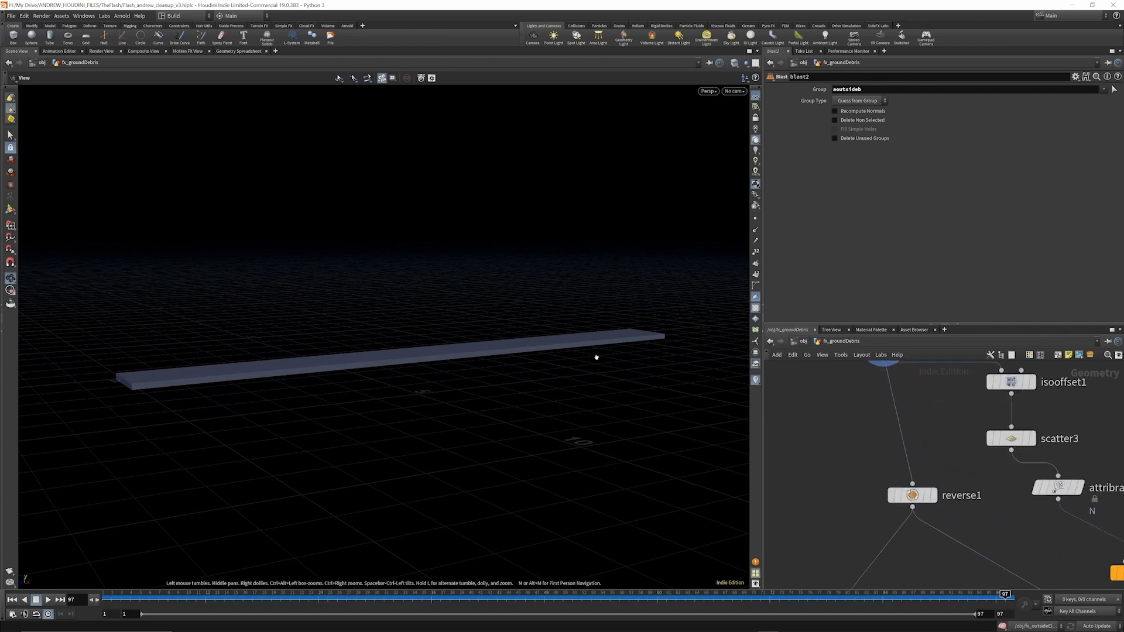
{"action": "left_click_drag", "start_coordinate": [319, 347], "coordinate": [341, 368]}
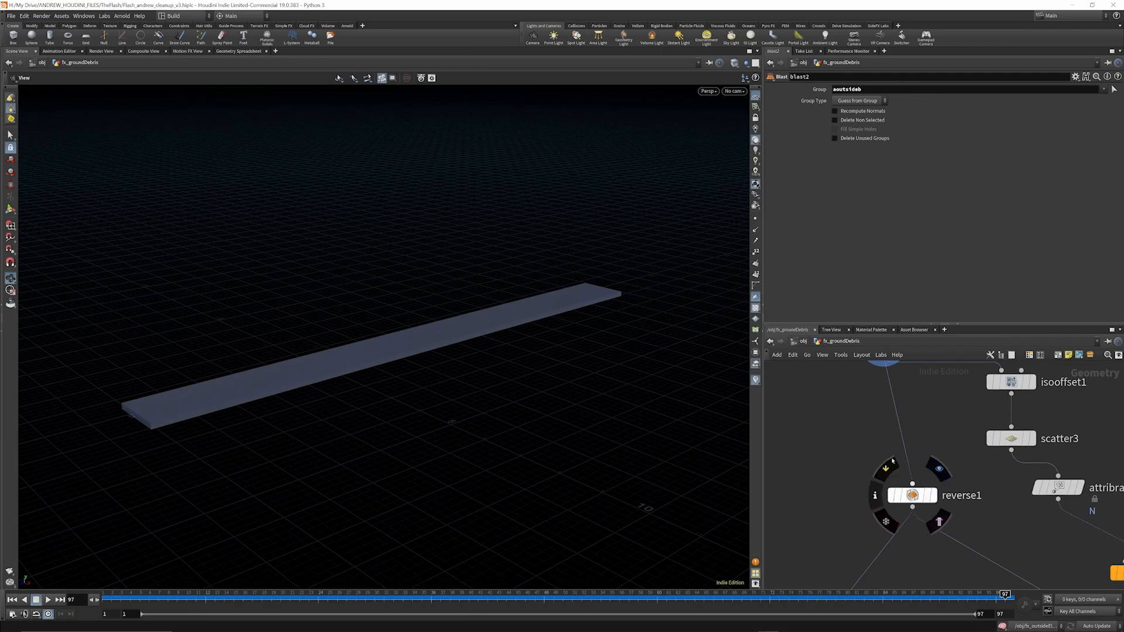
{"action": "left_click_drag", "start_coordinate": [371, 343], "coordinate": [533, 315]}
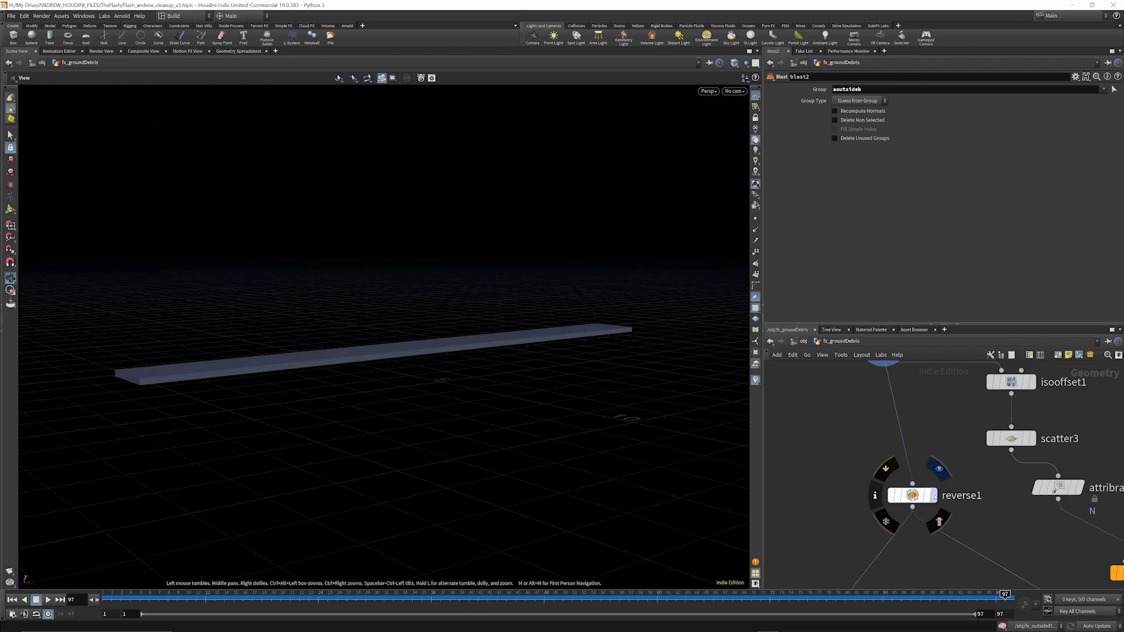
Display the reverse1 result on the ground strip and align its node directly beneath polyextrude3.
{"action": "left_click", "coordinate": [933, 495]}
{"action": "left_click_drag", "start_coordinate": [391, 355], "coordinate": [404, 384]}
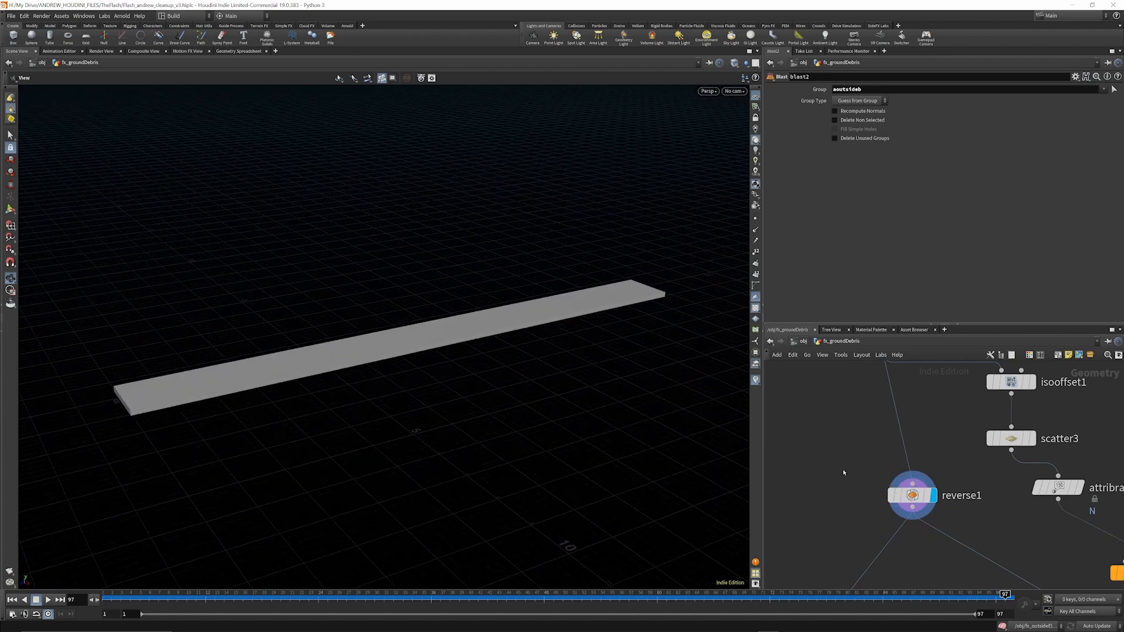
{"action": "scroll", "coordinate": [917, 445], "scroll_direction": "down", "scroll_amount": 5}
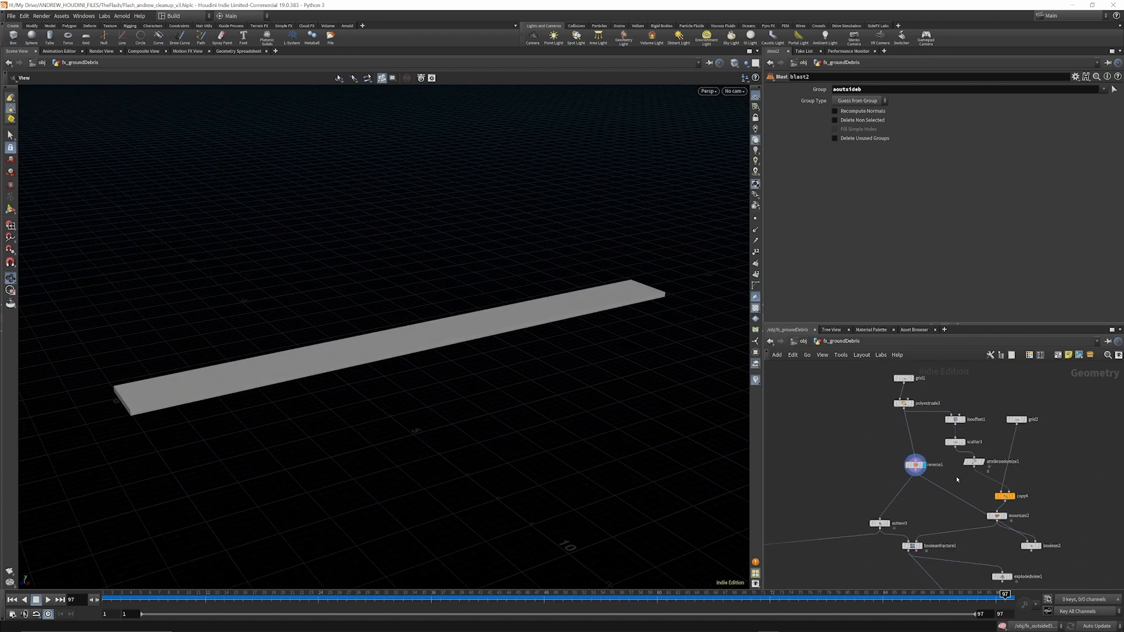
{"action": "left_click_drag", "start_coordinate": [923, 466], "coordinate": [911, 469]}
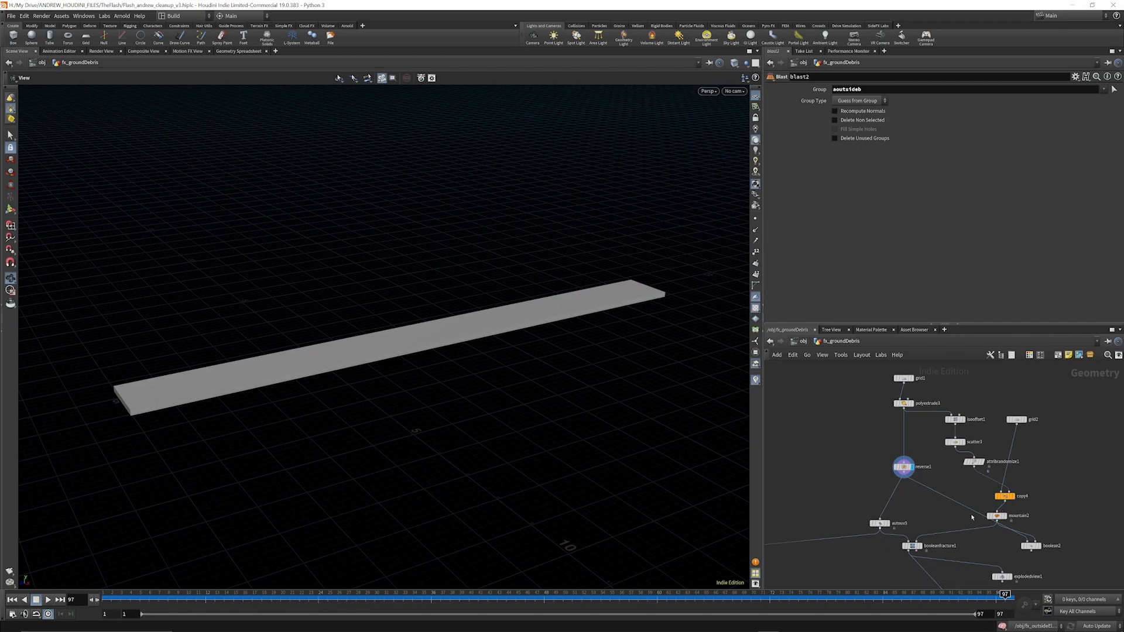
{"action": "scroll", "coordinate": [960, 422], "scroll_direction": "up", "scroll_amount": 3}
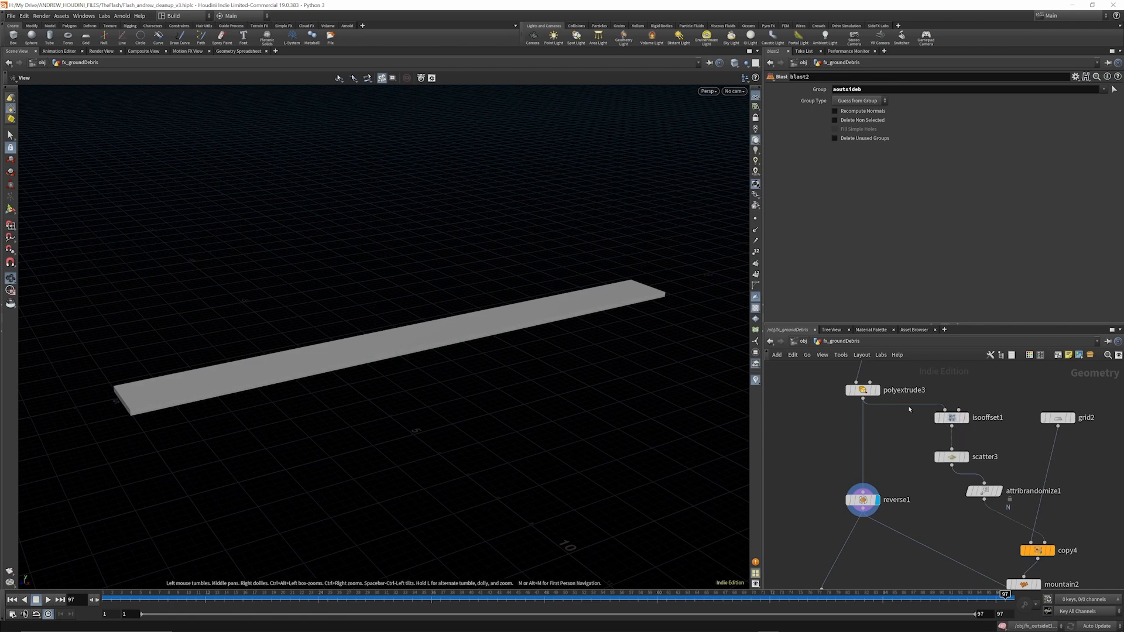
Display polyextrude3, isooffset1 and scatter3 in turn to trace how the strip is filled with scattered points.
{"action": "left_click", "coordinate": [878, 391]}
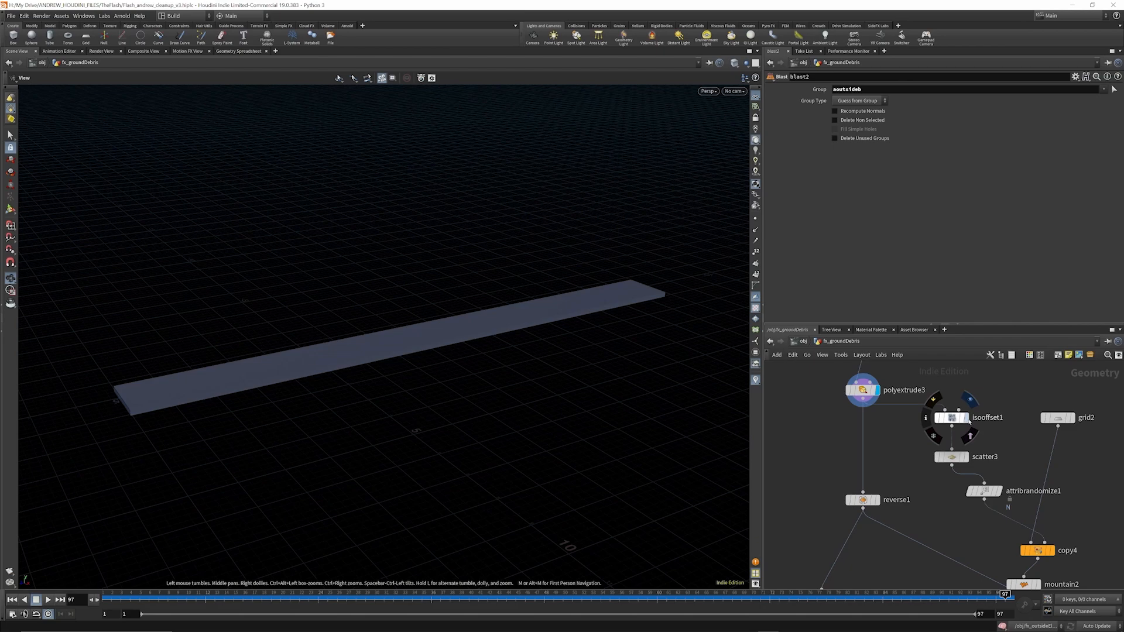
{"action": "left_click", "coordinate": [966, 418]}
{"action": "left_click", "coordinate": [965, 456]}
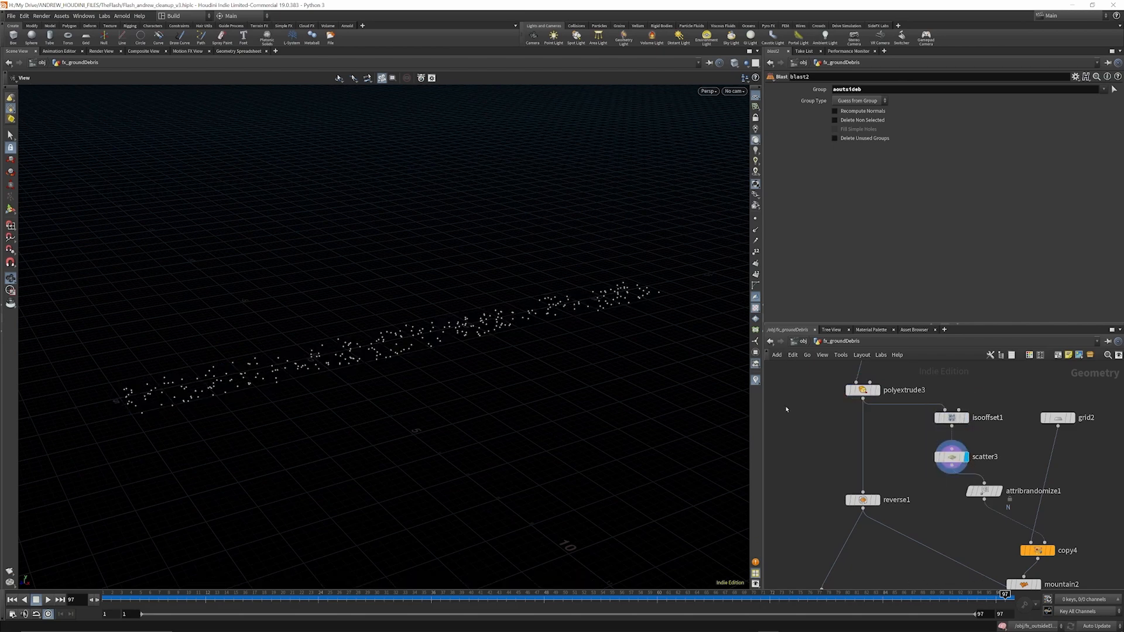
Move attribrandomize1 closer beneath scatter3, open its parameters and display its result.
{"action": "mouse_move", "coordinate": [1001, 494]}
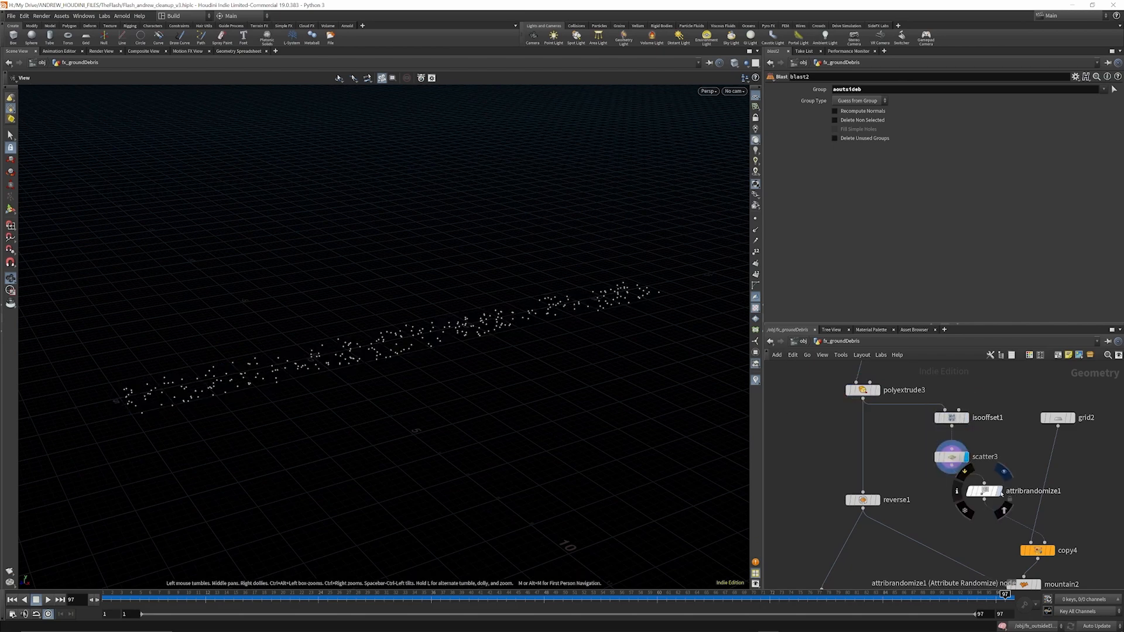
{"action": "left_click_drag", "start_coordinate": [985, 491], "coordinate": [972, 490]}
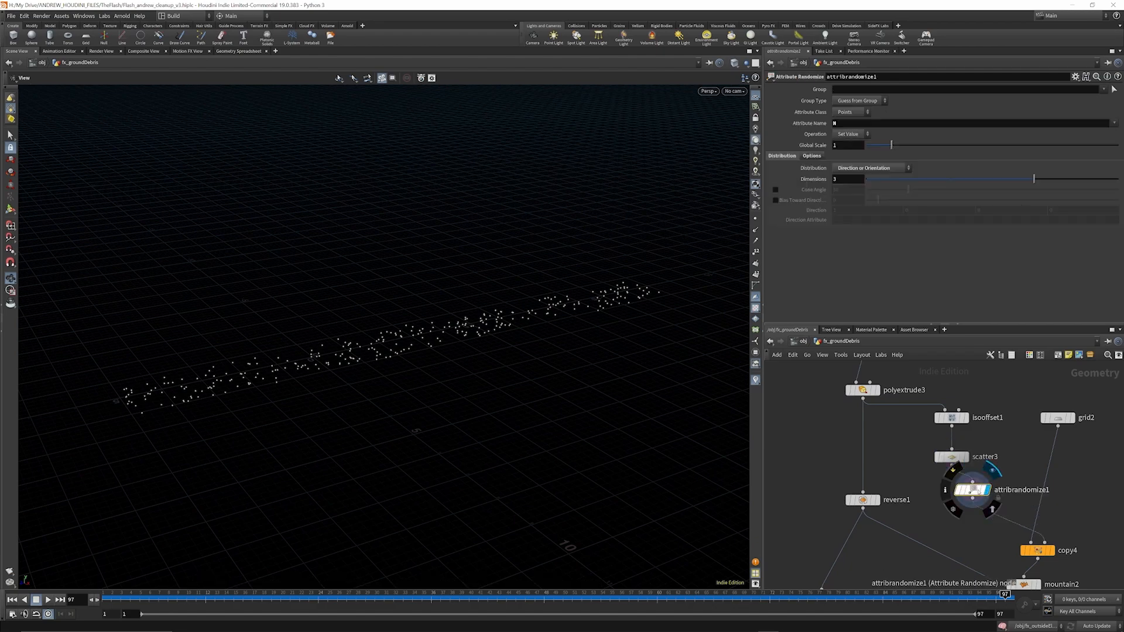
{"action": "left_click", "coordinate": [991, 470]}
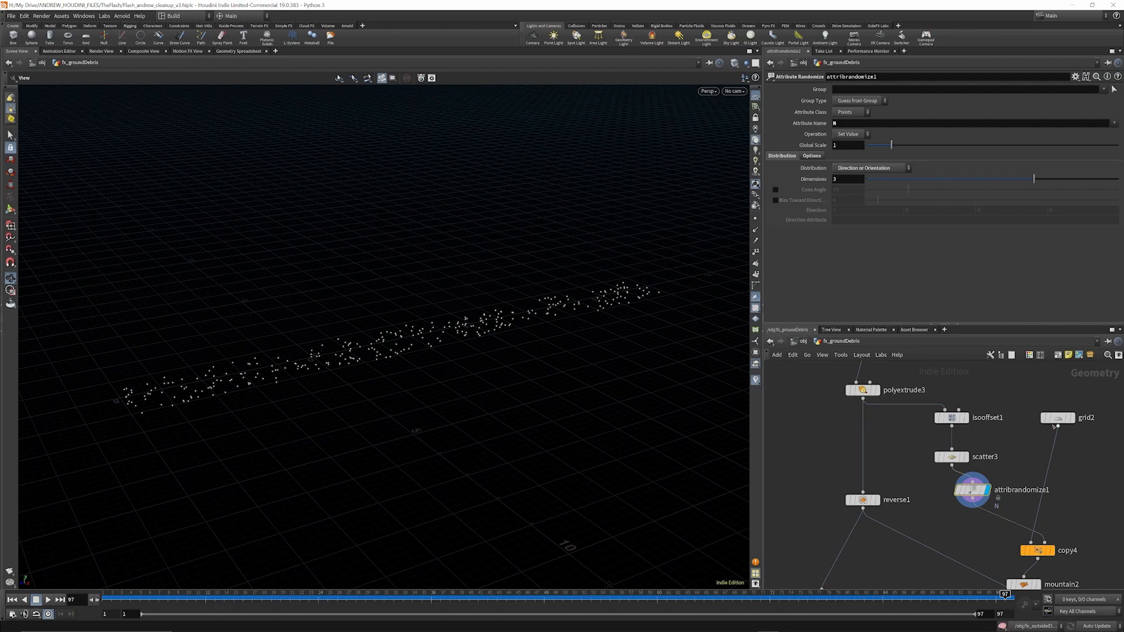
Display grid2, copy4 and reverse1 in turn to compare the copied cutting grids with the solid ground strip.
{"action": "left_click", "coordinate": [1072, 419]}
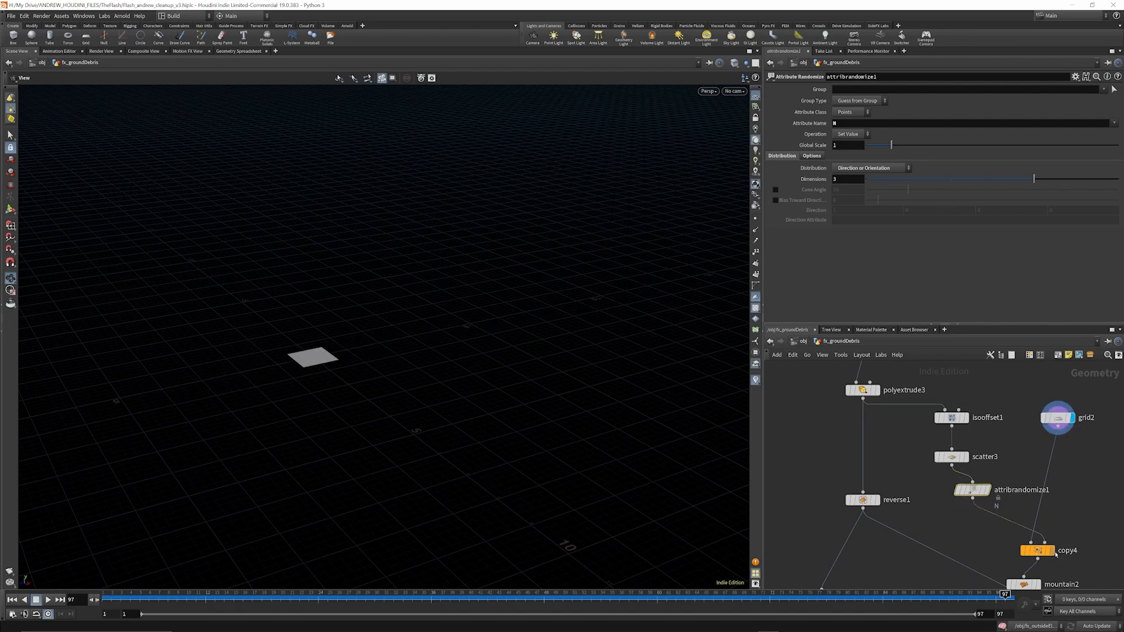
{"action": "left_click", "coordinate": [1050, 550]}
{"action": "left_click_drag", "start_coordinate": [306, 372], "coordinate": [263, 311]}
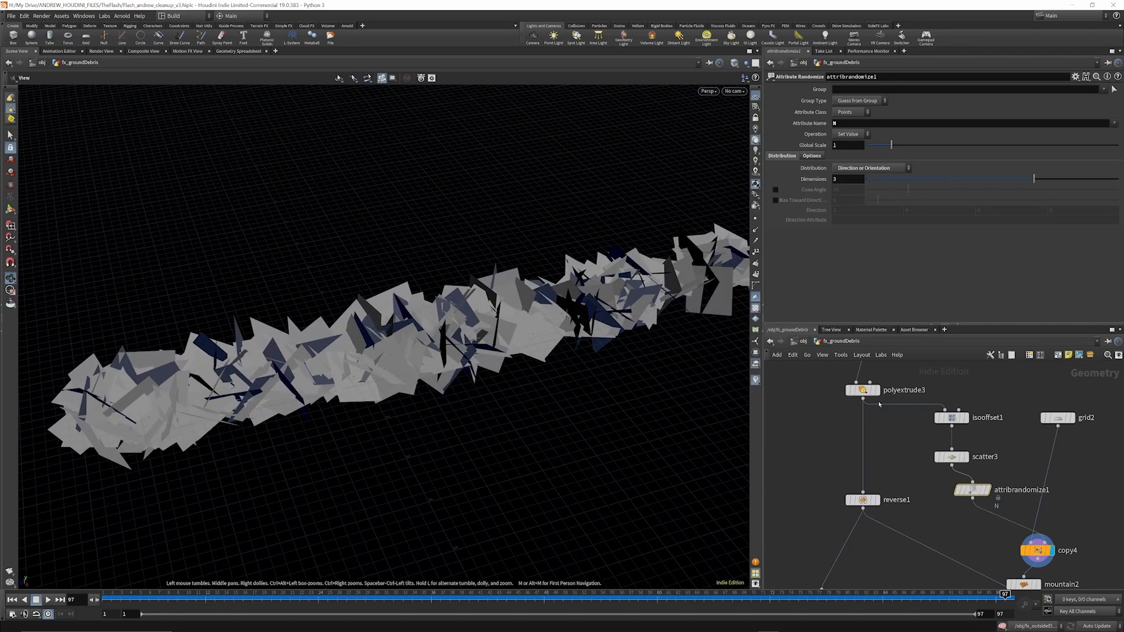
{"action": "left_click", "coordinate": [878, 498]}
{"action": "scroll", "coordinate": [873, 441], "scroll_direction": "down", "scroll_amount": 4}
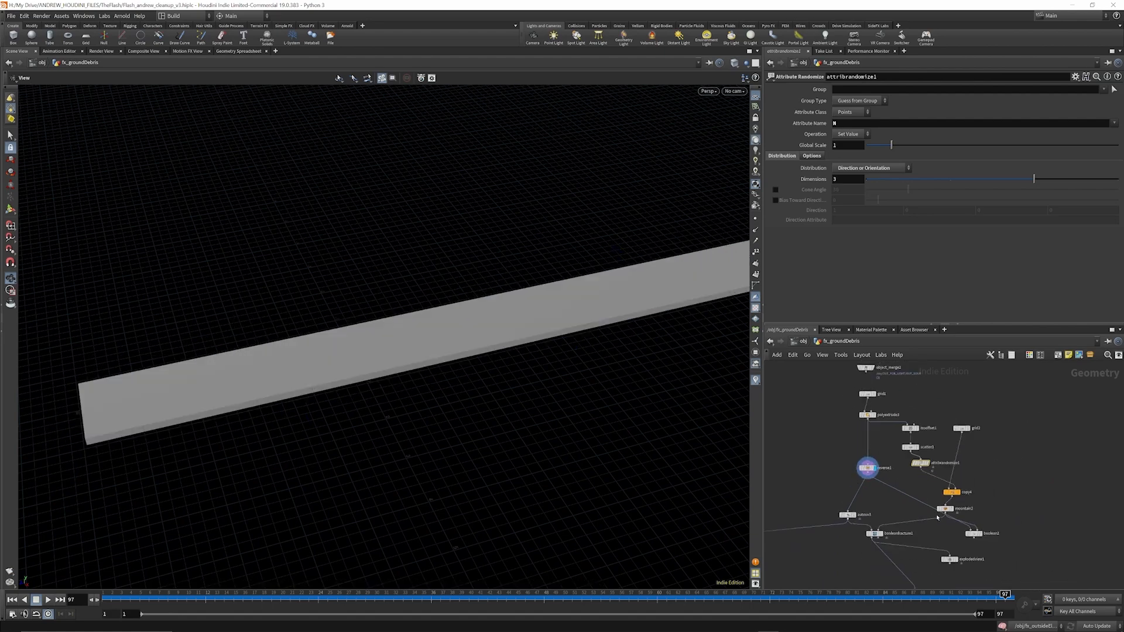
Reposition mountain2 beneath copy4, display it and inspect the noise-displaced cutting surfaces up close.
{"action": "scroll", "coordinate": [939, 515], "scroll_direction": "up", "scroll_amount": 4}
{"action": "left_click_drag", "start_coordinate": [948, 505], "coordinate": [973, 498]}
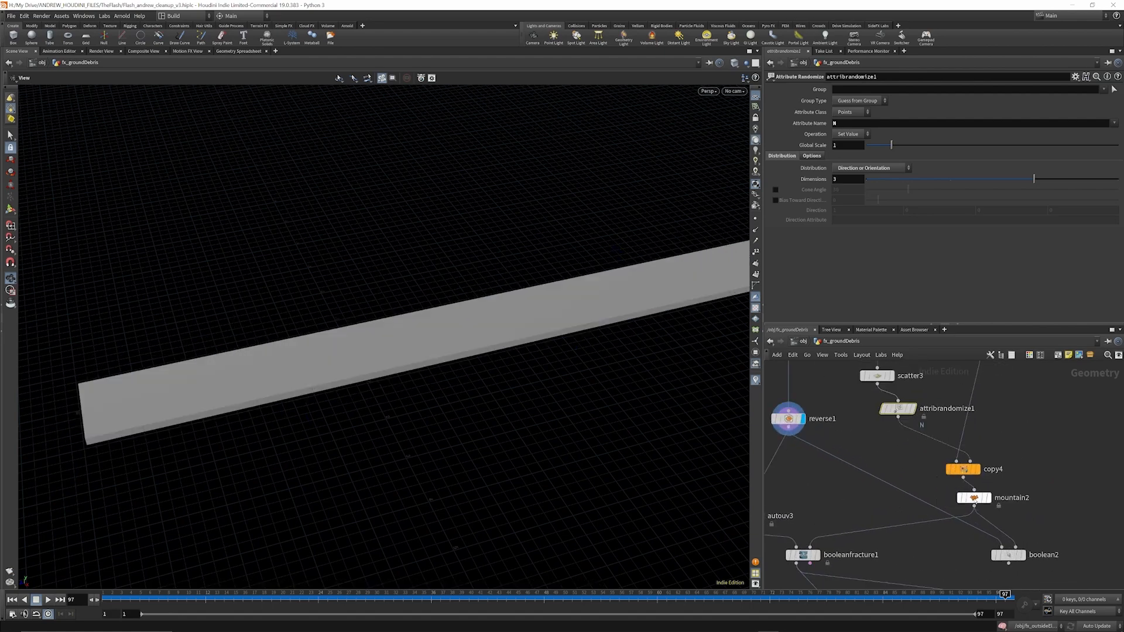
{"action": "left_click", "coordinate": [988, 498]}
{"action": "left_click_drag", "start_coordinate": [429, 362], "coordinate": [357, 413]}
{"action": "scroll", "coordinate": [426, 343], "scroll_direction": "up", "scroll_amount": 6}
{"action": "mouse_move", "coordinate": [964, 475]}
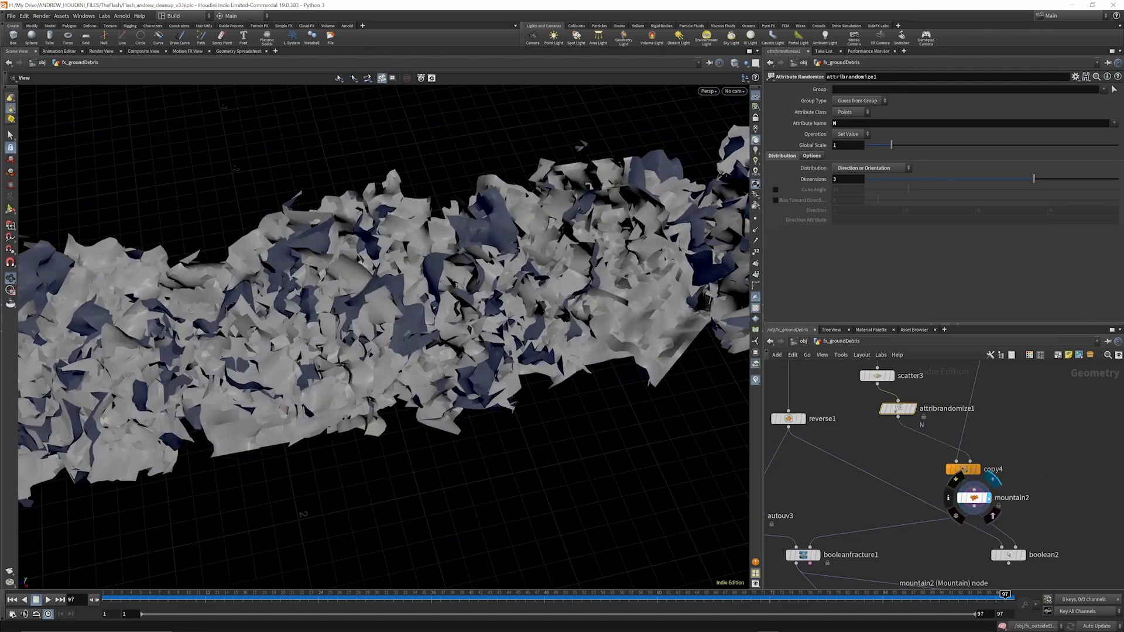
{"action": "left_click_drag", "start_coordinate": [586, 381], "coordinate": [562, 375]}
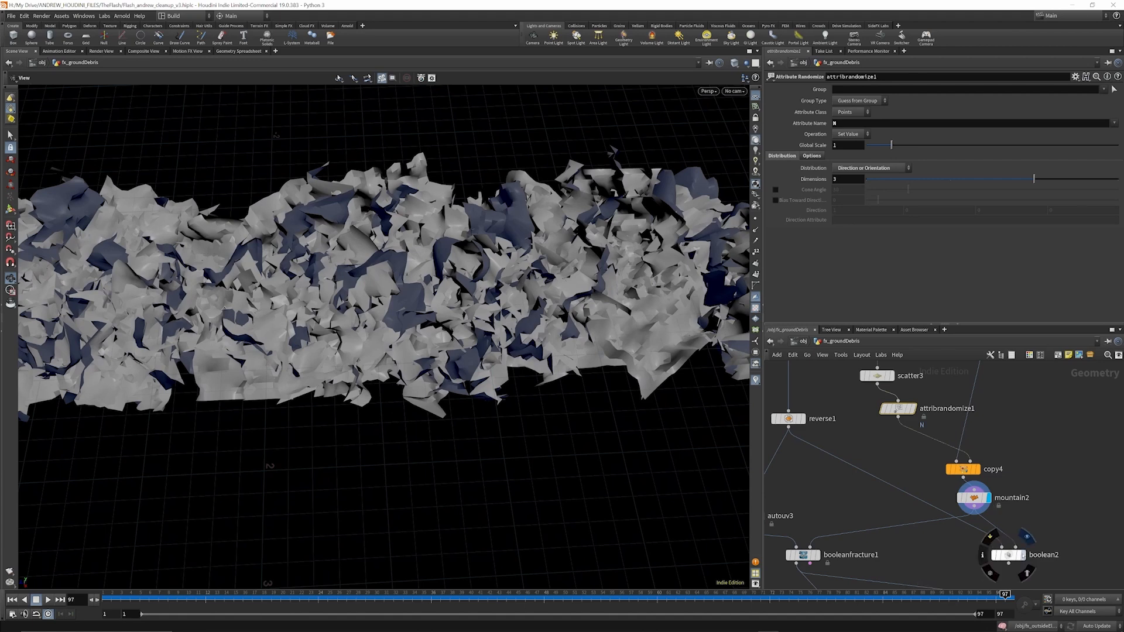
Display the boolean2 result on the strip and return the timeline to frame 1.
{"action": "left_click", "coordinate": [1023, 556]}
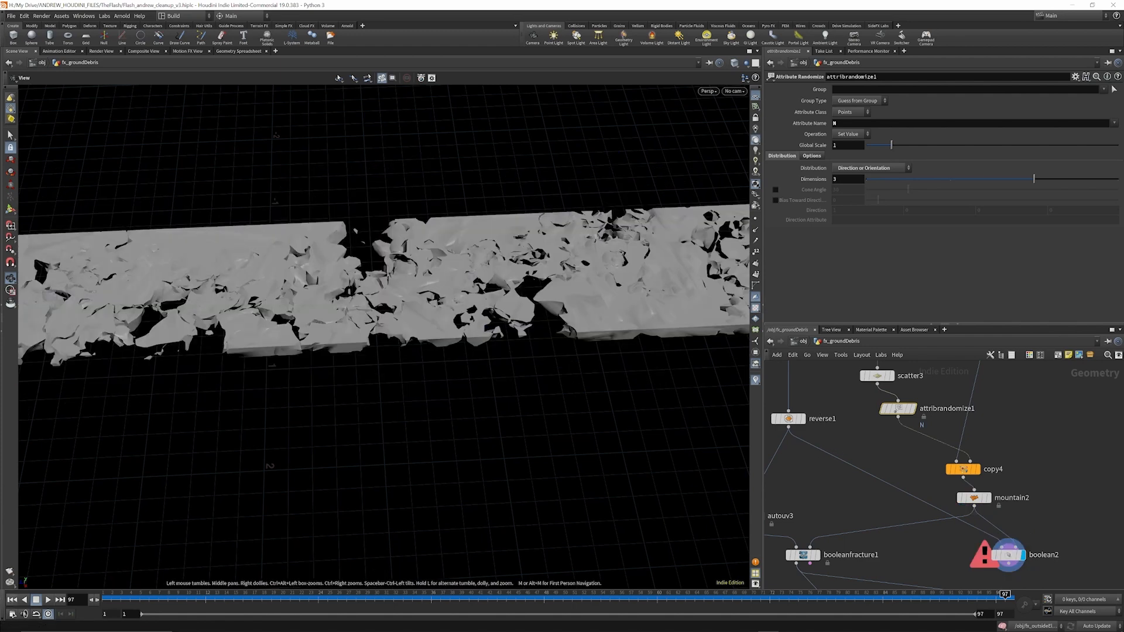
{"action": "key", "text": "ctrl+Up"}
{"action": "scroll", "coordinate": [1042, 482], "scroll_direction": "down", "scroll_amount": 2}
{"action": "scroll", "coordinate": [896, 533], "scroll_direction": "up", "scroll_amount": 3}
{"action": "scroll", "coordinate": [953, 543], "scroll_direction": "down", "scroll_amount": 2}
{"action": "scroll", "coordinate": [925, 544], "scroll_direction": "up", "scroll_amount": 4}
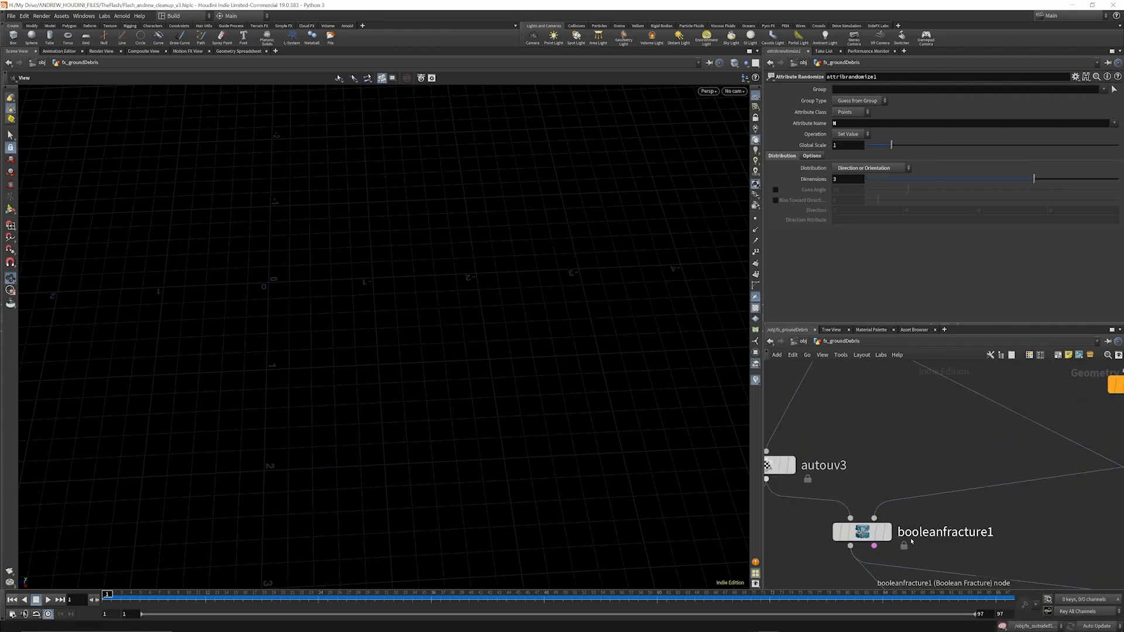
Display booleanfracture1 and open its parameters to review the fracture settings.
{"action": "left_click", "coordinate": [887, 532]}
{"action": "left_click", "coordinate": [862, 531]}
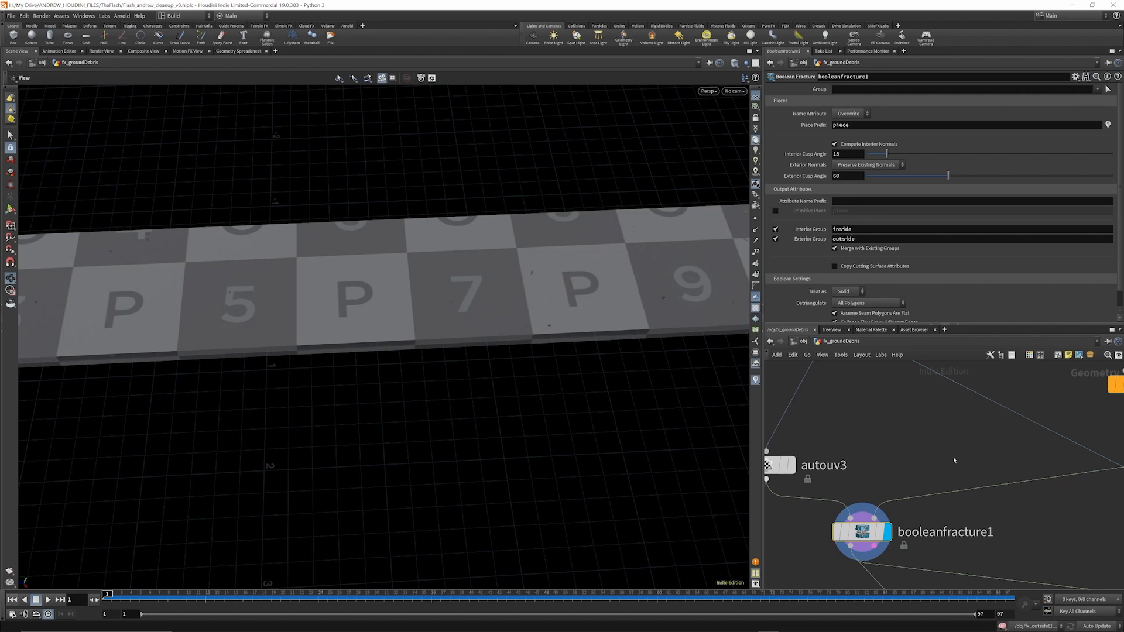
{"action": "scroll", "coordinate": [995, 473], "scroll_direction": "down", "scroll_amount": 3}
{"action": "scroll", "coordinate": [911, 470], "scroll_direction": "up", "scroll_amount": 3}
Open the autouv3 parameters and inspect the UV checker pattern on the fractured strip.
{"action": "left_click_drag", "start_coordinate": [866, 471], "coordinate": [891, 444]}
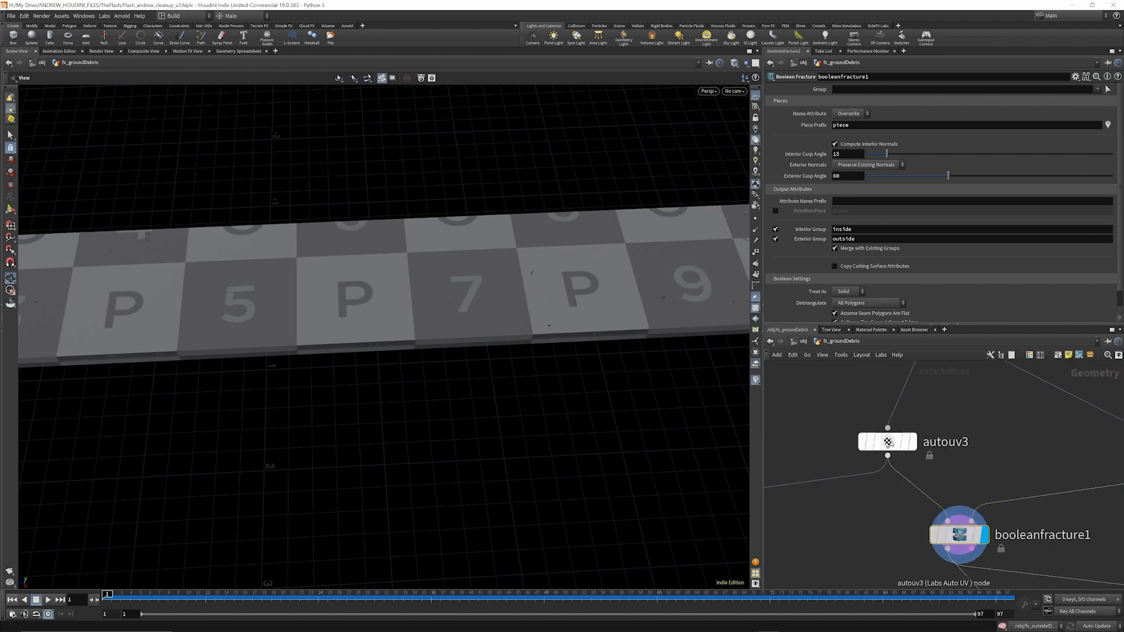
{"action": "left_click", "coordinate": [888, 442]}
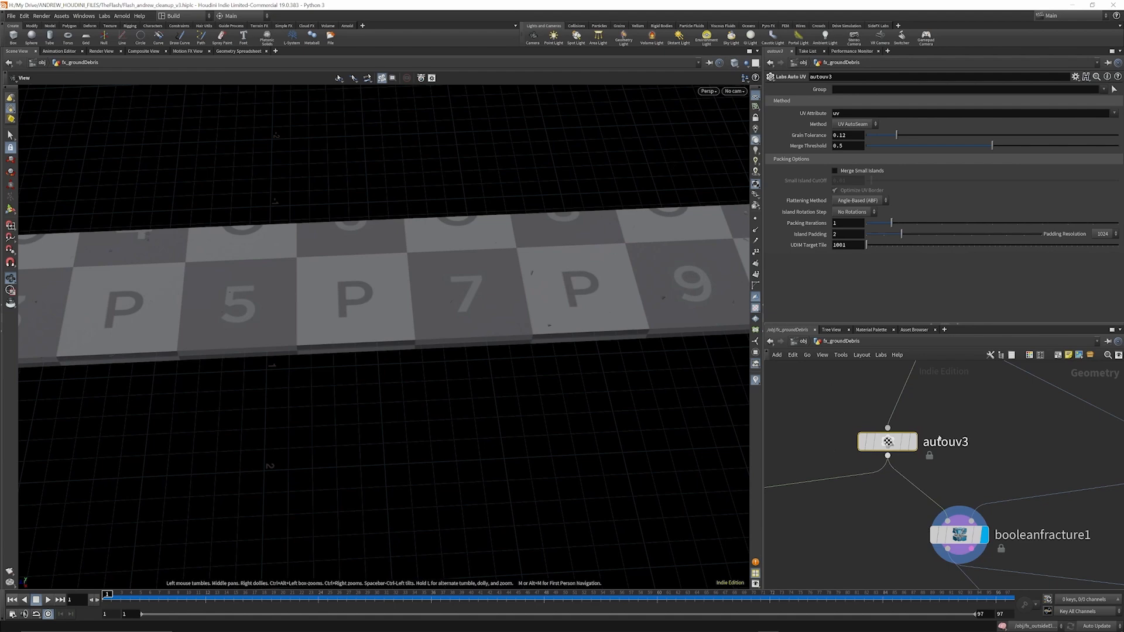
{"action": "left_click_drag", "start_coordinate": [569, 281], "coordinate": [583, 264]}
{"action": "scroll", "coordinate": [901, 398], "scroll_direction": "down", "scroll_amount": 5}
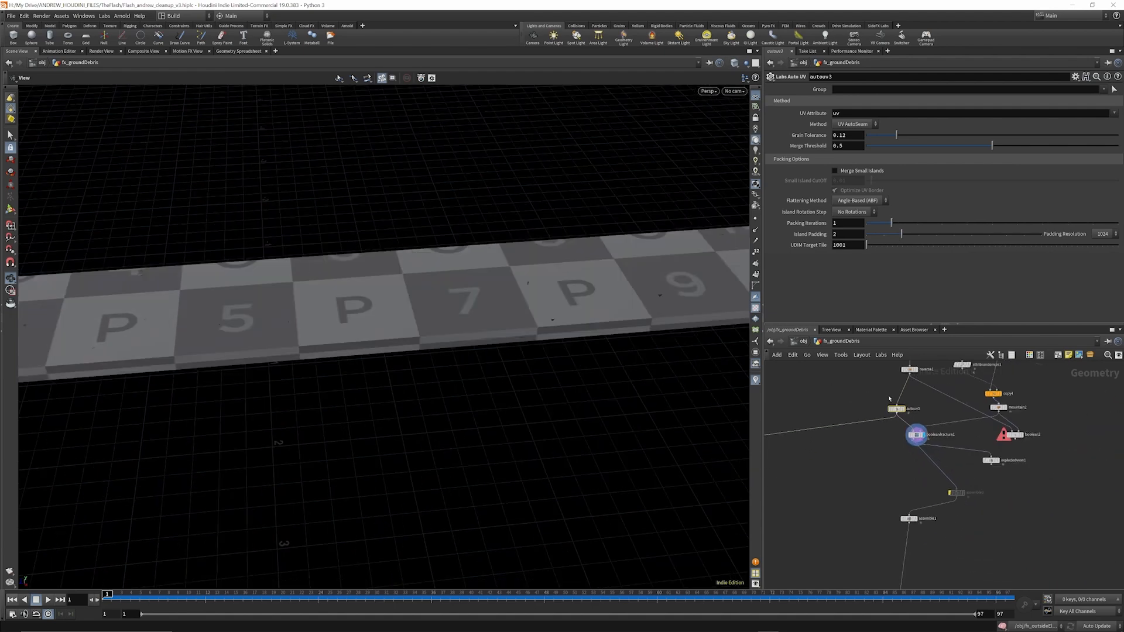
Display explodedview1 and inspect the separated fracture pieces along the strip.
{"action": "scroll", "coordinate": [954, 425], "scroll_direction": "up", "scroll_amount": 3}
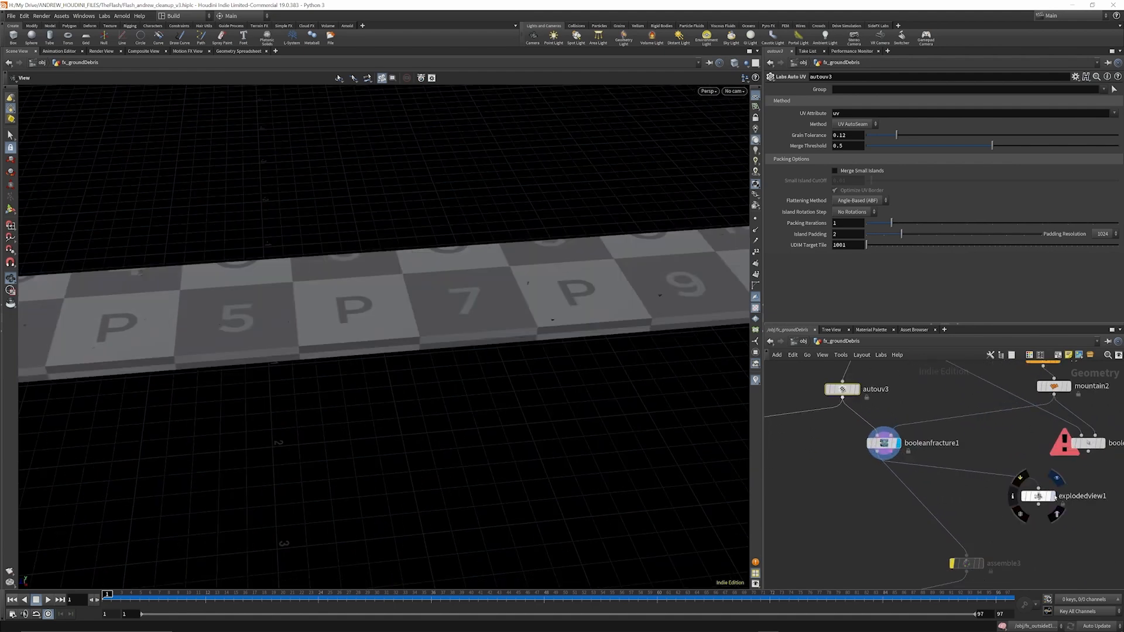
{"action": "left_click", "coordinate": [1052, 495]}
{"action": "left_click_drag", "start_coordinate": [445, 258], "coordinate": [449, 403]}
{"action": "left_click_drag", "start_coordinate": [440, 455], "coordinate": [278, 410]}
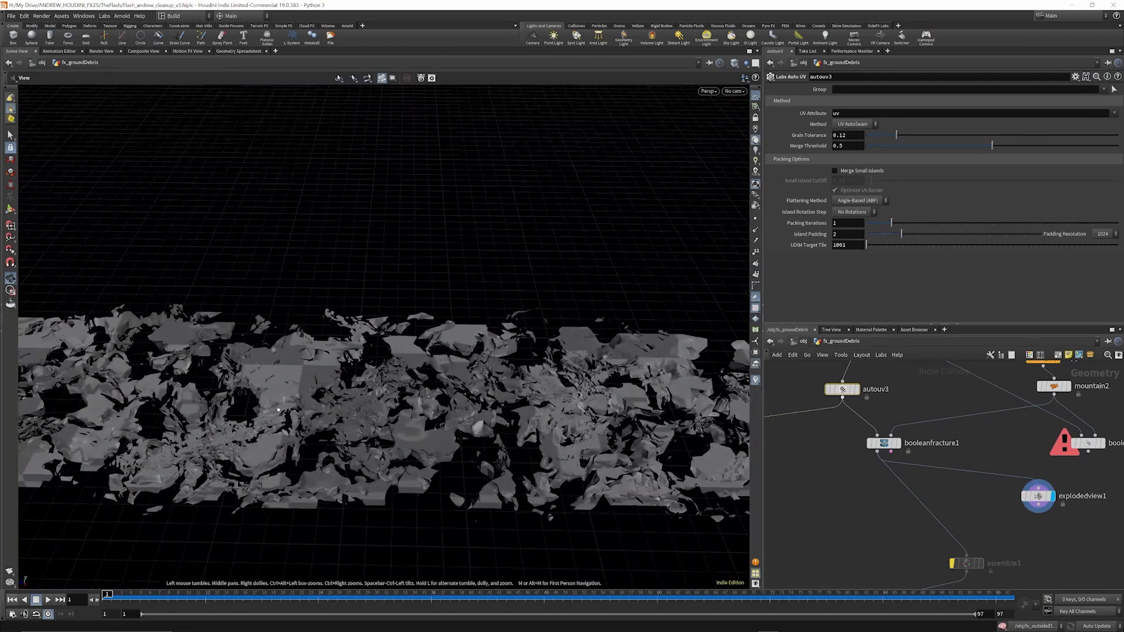
{"action": "scroll", "coordinate": [288, 396], "scroll_direction": "down", "scroll_amount": 5}
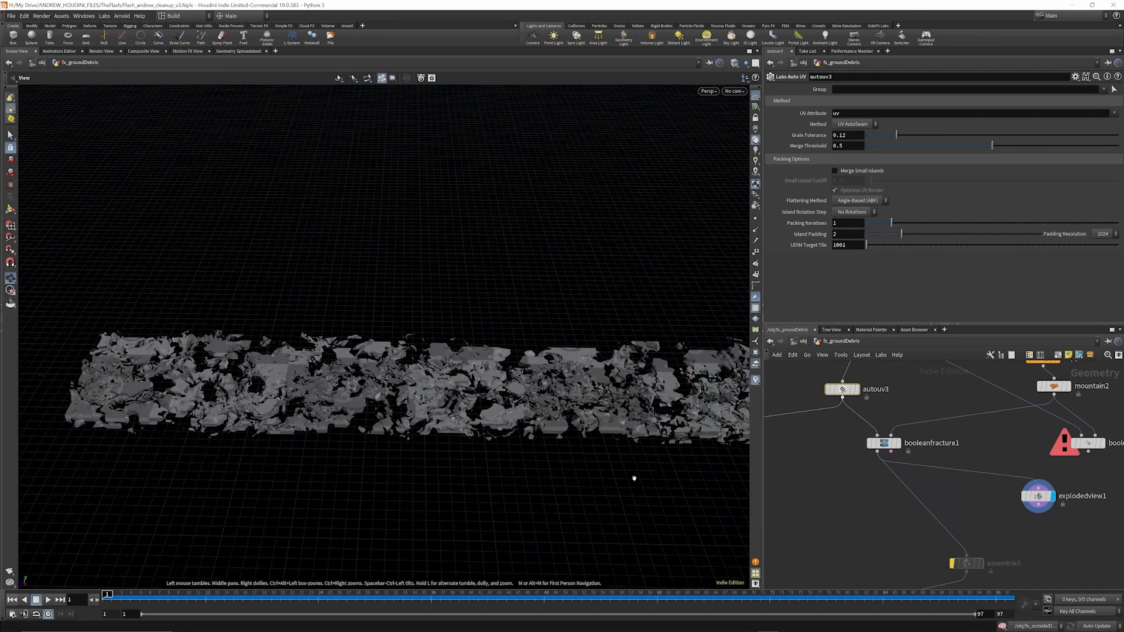
Go to the Ground RBD Sim branch of the network, display sphere1 and bring the sphere into view.
{"action": "scroll", "coordinate": [1018, 500], "scroll_direction": "down", "scroll_amount": 10}
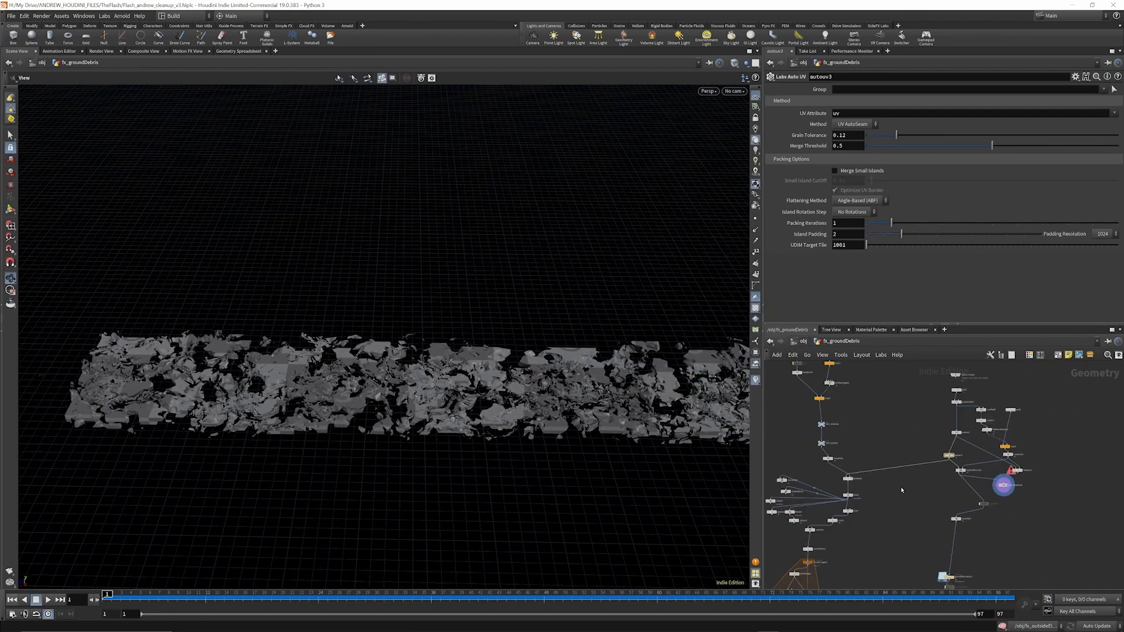
{"action": "scroll", "coordinate": [865, 396], "scroll_direction": "up", "scroll_amount": 8}
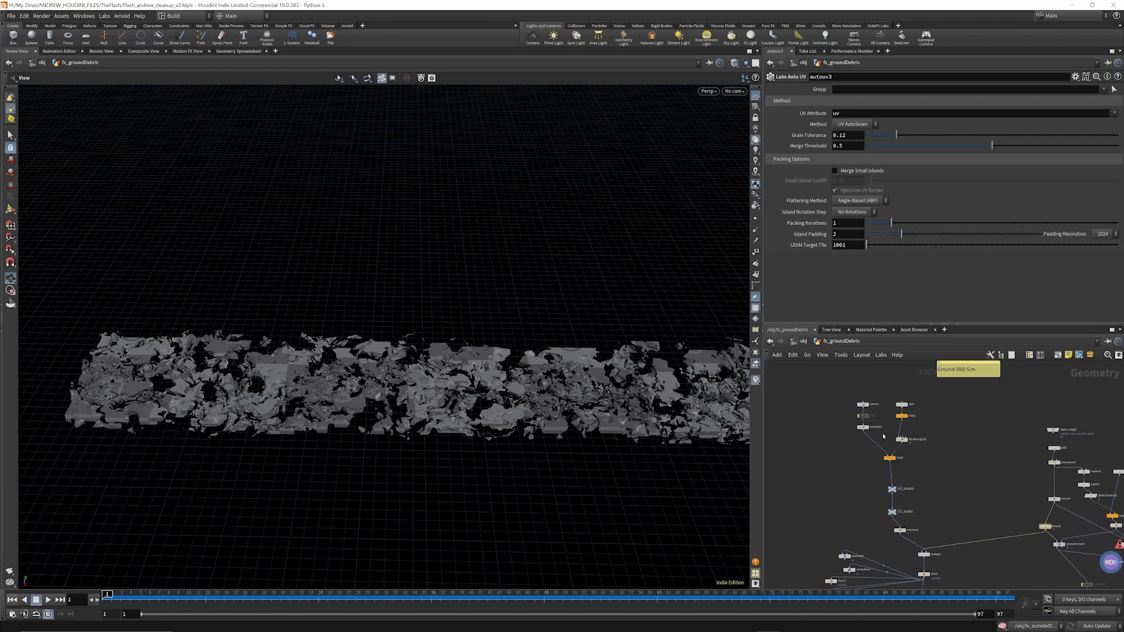
{"action": "scroll", "coordinate": [865, 396], "scroll_direction": "up", "scroll_amount": 2}
{"action": "left_click", "coordinate": [855, 386]}
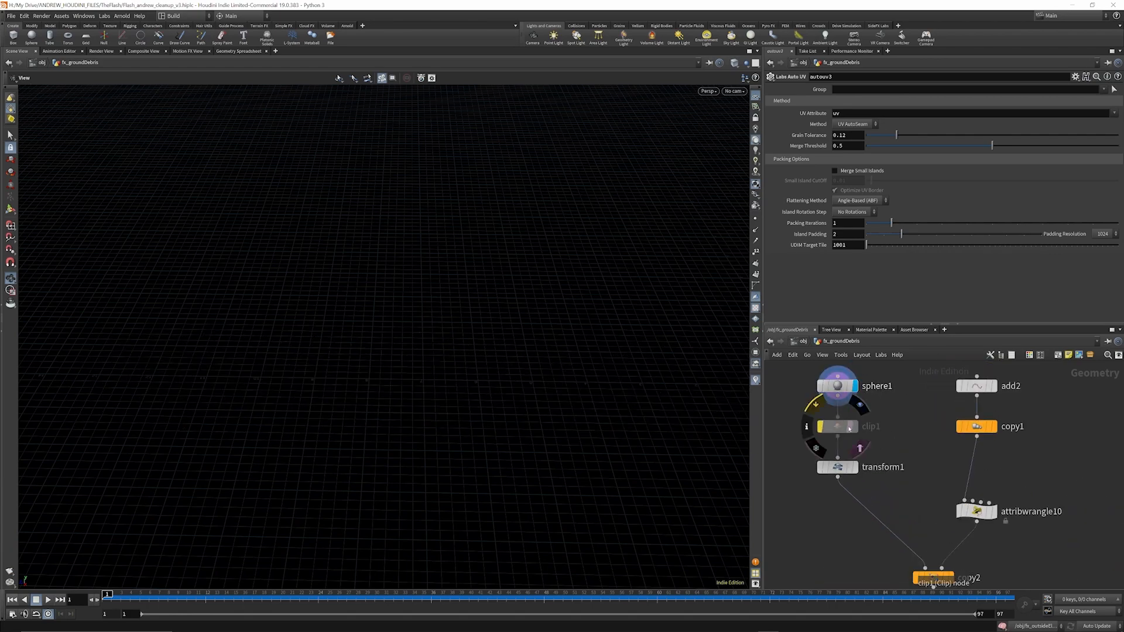
{"action": "right_click_drag", "start_coordinate": [423, 341], "coordinate": [196, 340]}
{"action": "right_click_drag", "start_coordinate": [615, 384], "coordinate": [334, 343]}
{"action": "scroll", "coordinate": [636, 396], "scroll_direction": "up", "scroll_amount": 5}
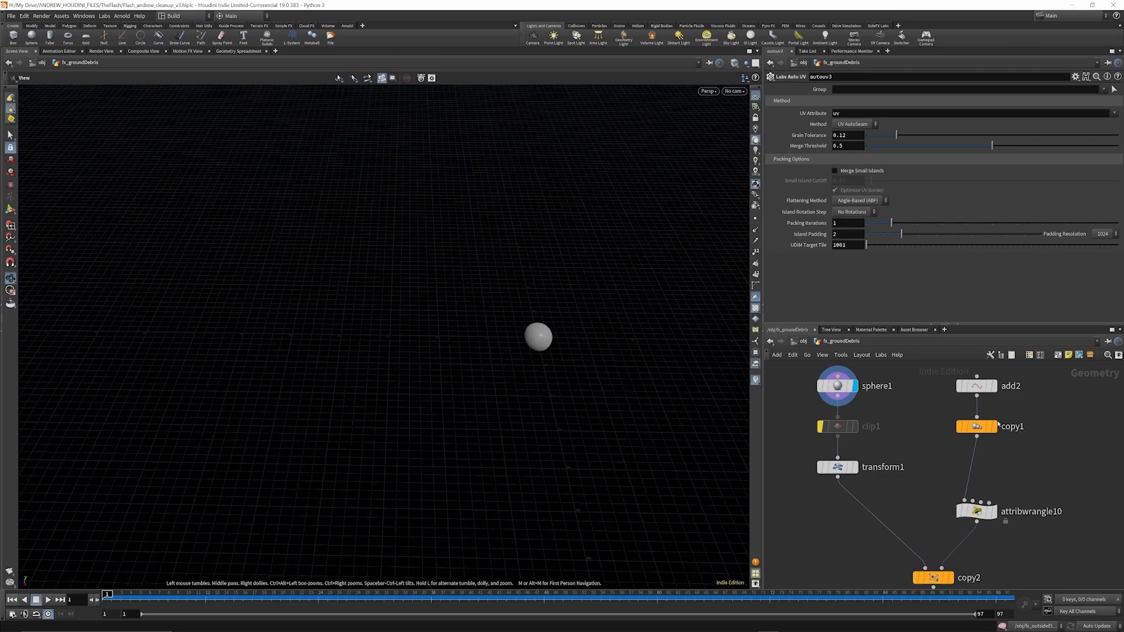
Display the points from attribwrangle10 and open the parameters of add2.
{"action": "left_click", "coordinate": [993, 511]}
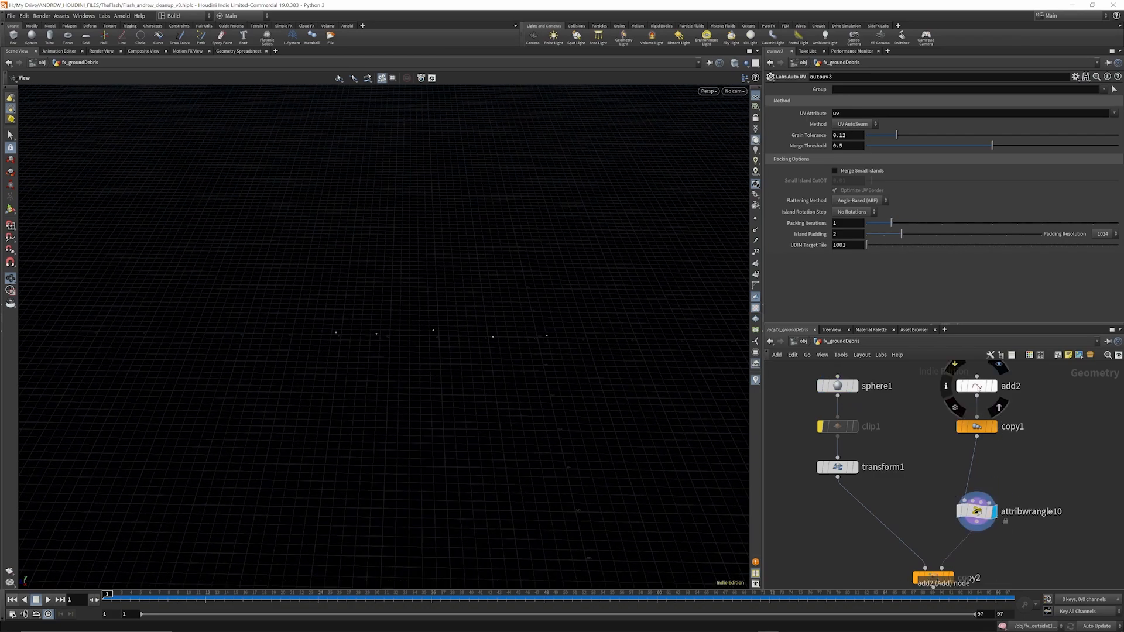
{"action": "left_click", "coordinate": [979, 388]}
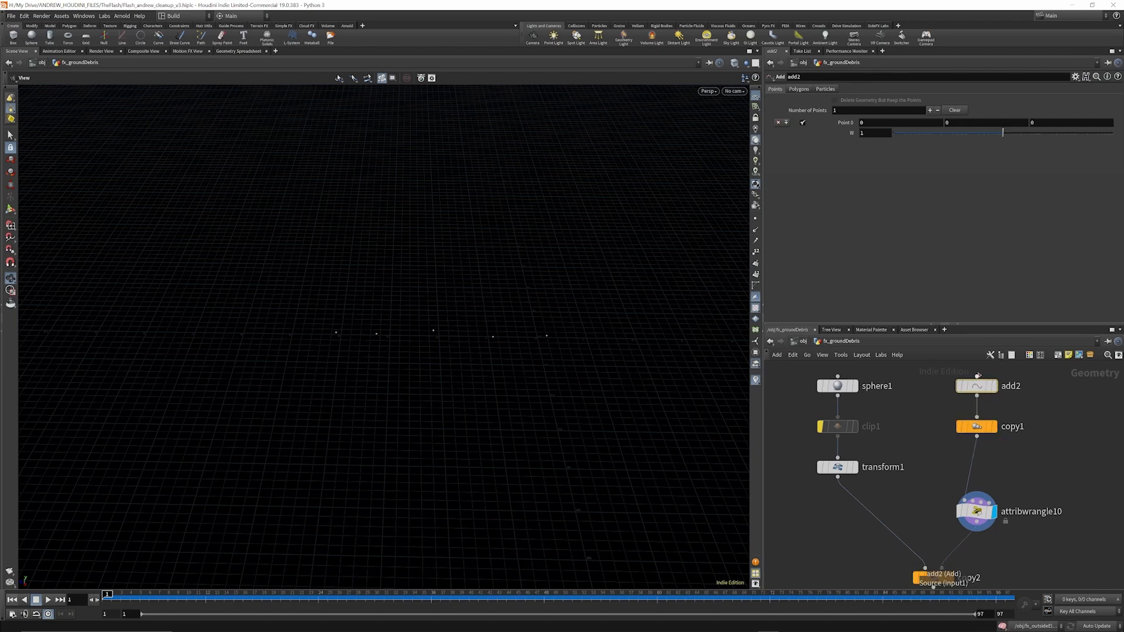
Display copy1 and open its parameters to review the point duplication settings.
{"action": "mouse_move", "coordinate": [996, 429]}
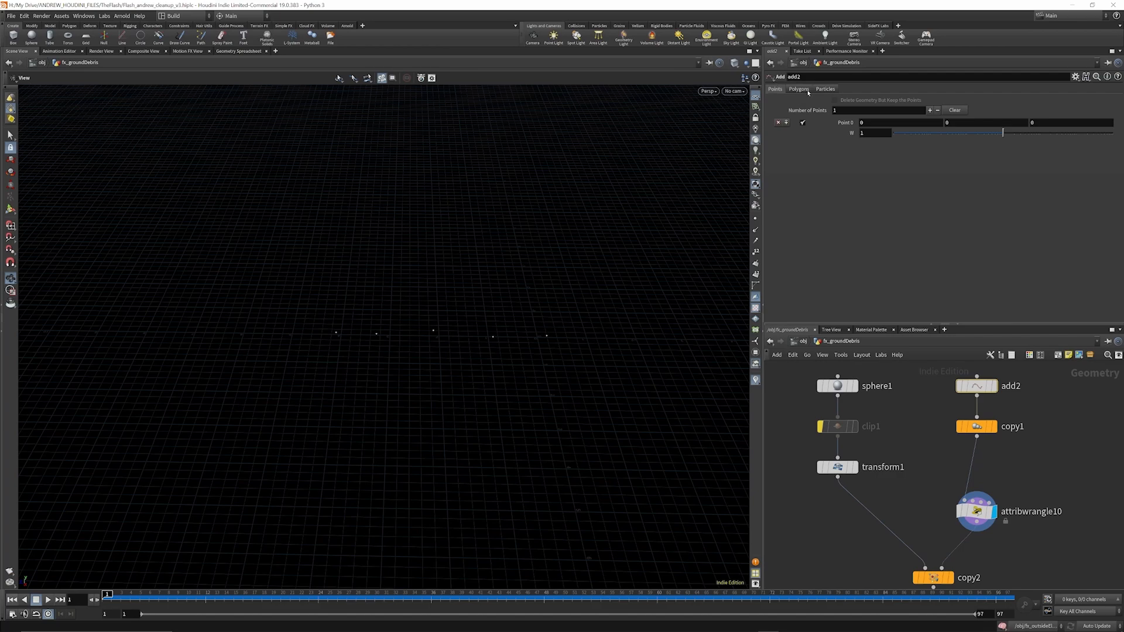
{"action": "left_click", "coordinate": [993, 427]}
{"action": "left_click", "coordinate": [977, 427]}
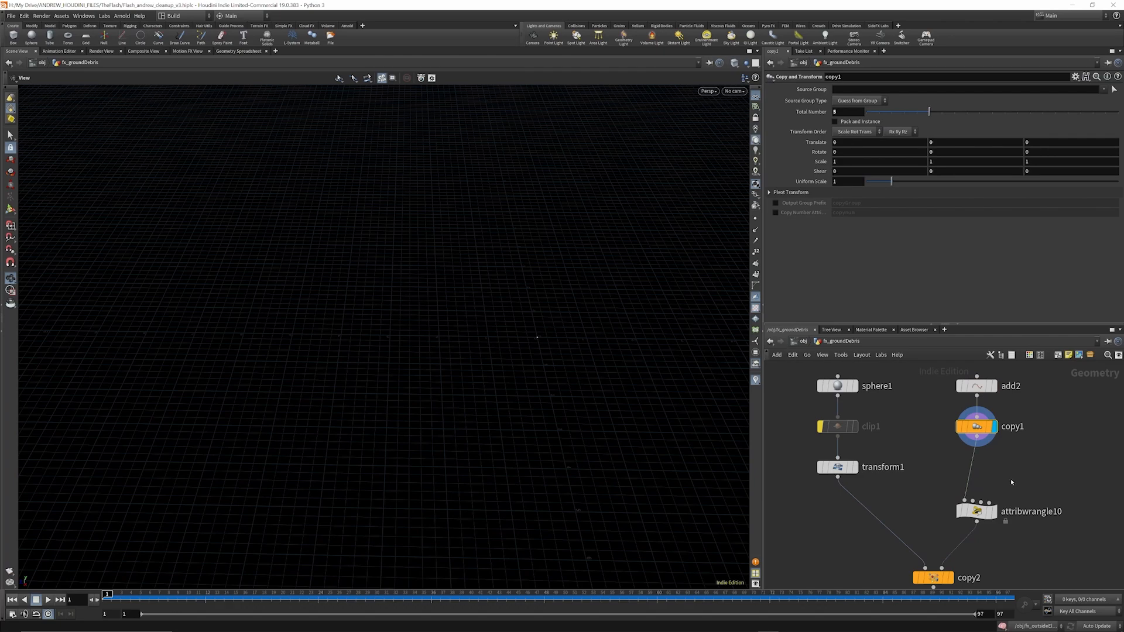
Display attribwrangle10, review its VEX code and the birth frame and position parameters, and inspect the points in the view.
{"action": "left_click", "coordinate": [994, 512]}
{"action": "left_click", "coordinate": [977, 511]}
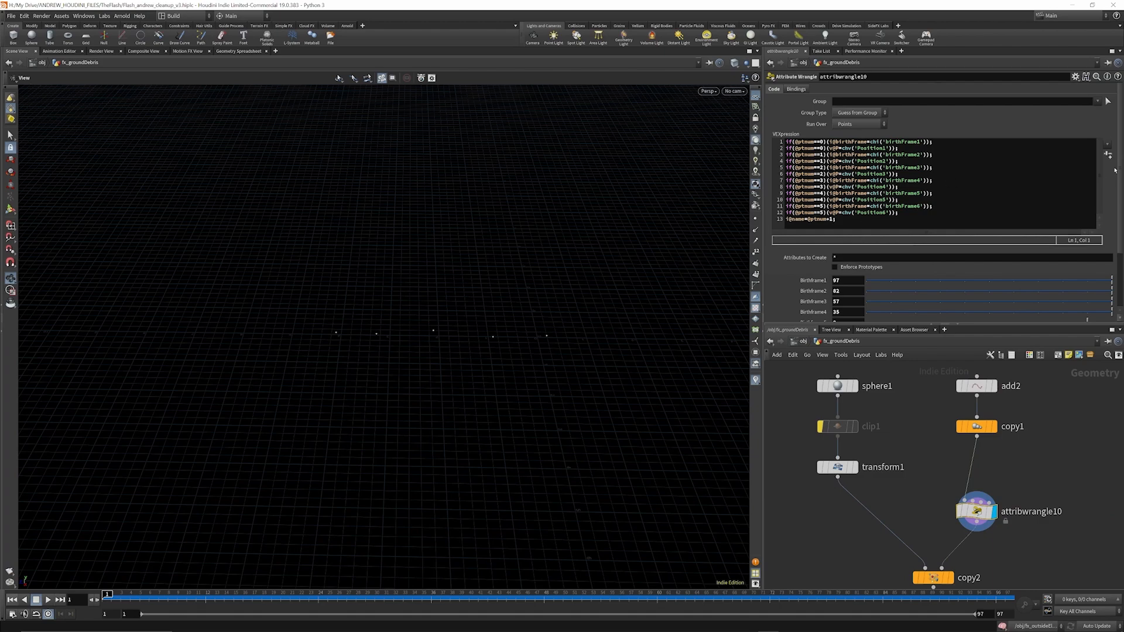
{"action": "scroll", "coordinate": [936, 205], "scroll_direction": "down", "scroll_amount": 3}
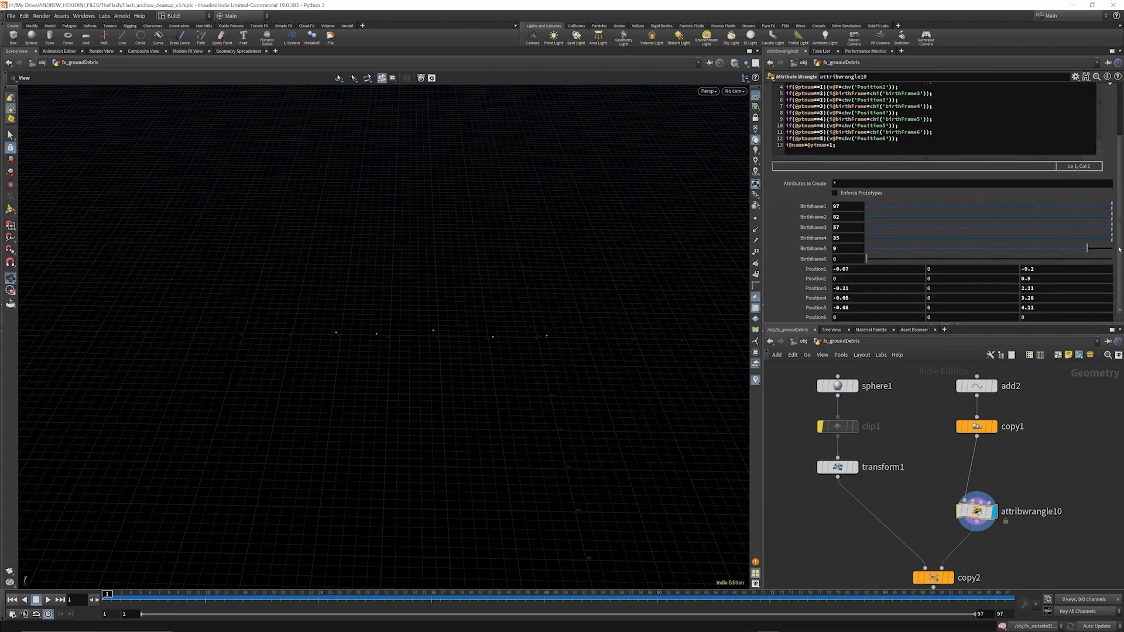
{"action": "left_click_drag", "start_coordinate": [976, 511], "coordinate": [976, 496]}
{"action": "middle_click_drag", "start_coordinate": [967, 577], "coordinate": [963, 549]}
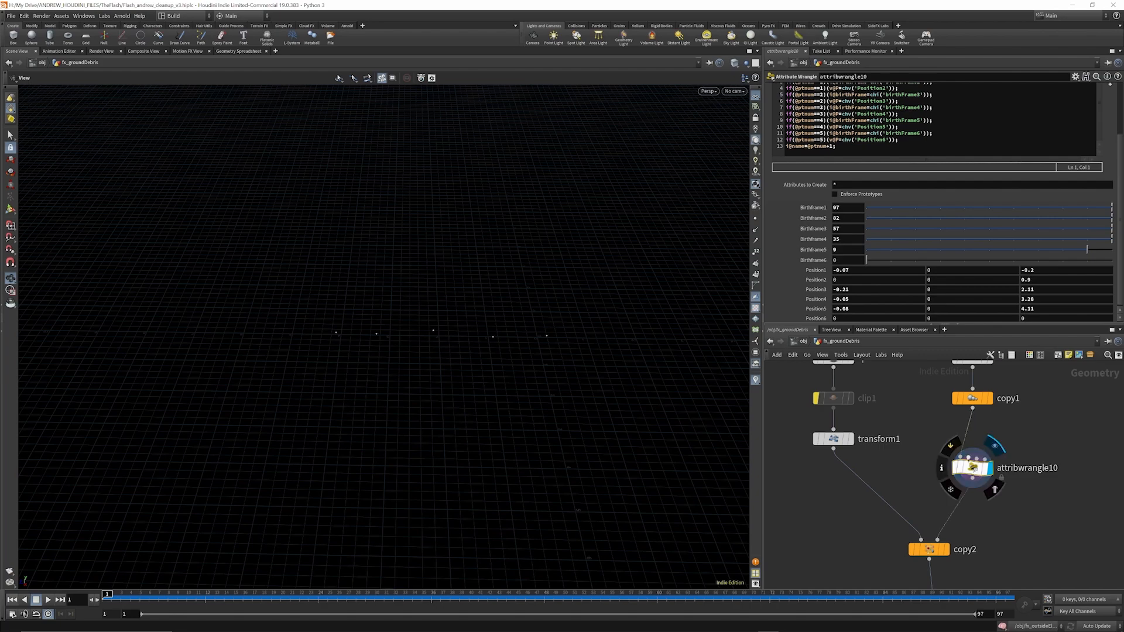
{"action": "left_click_drag", "start_coordinate": [447, 306], "coordinate": [460, 371]}
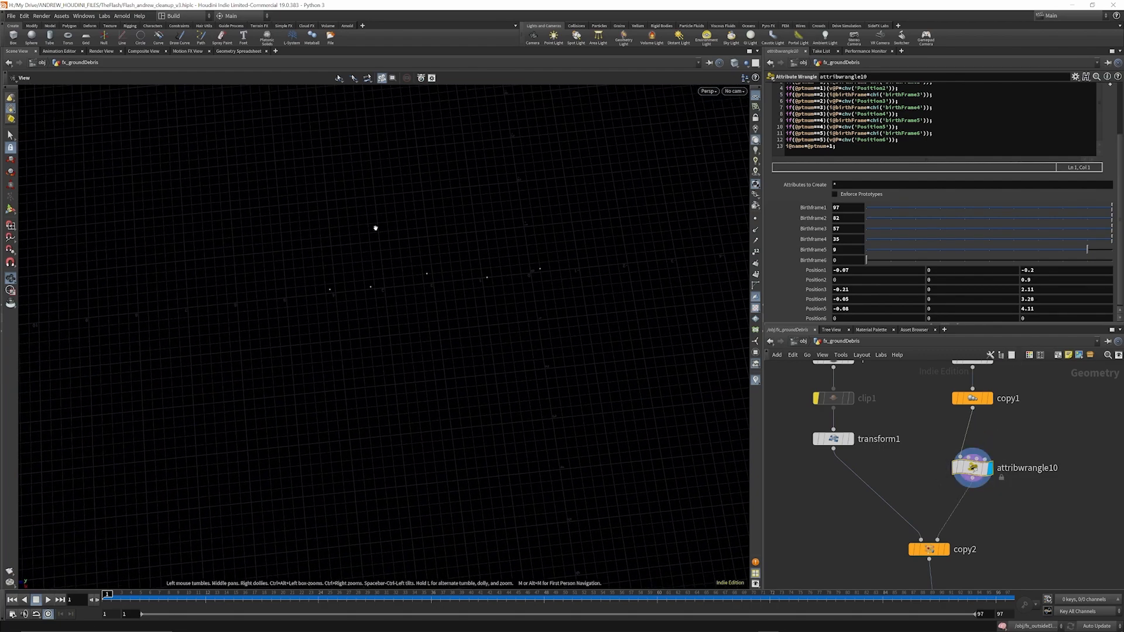
{"action": "left_click_drag", "start_coordinate": [436, 273], "coordinate": [446, 281]}
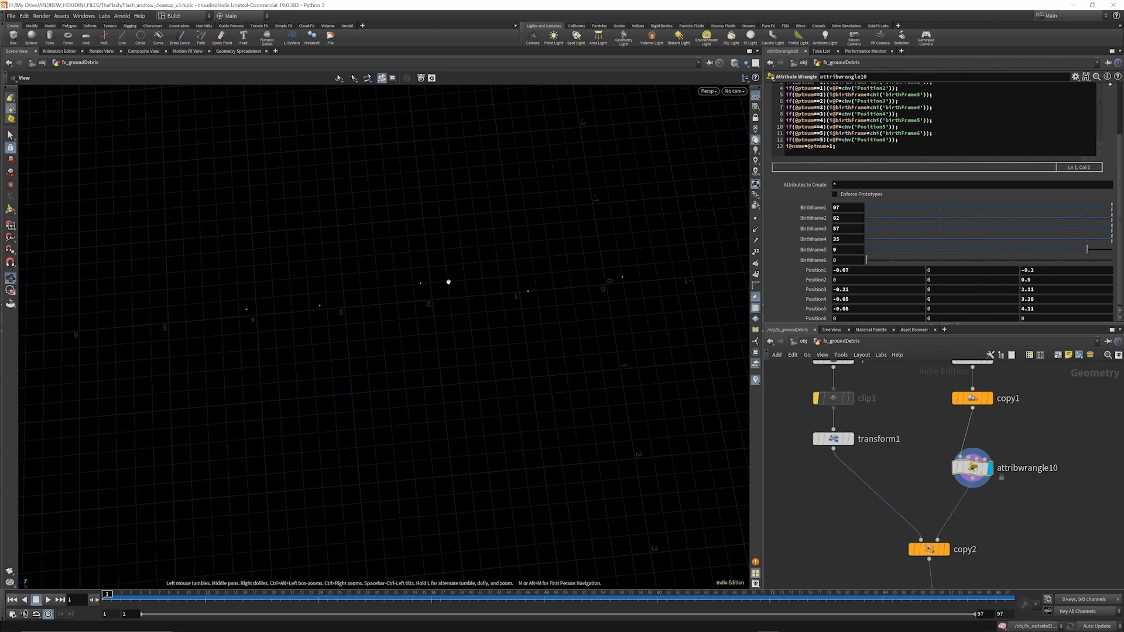
Try branching a new Copy and Transform node off add2, placed beside copy1.
{"action": "key", "text": "Tab"}
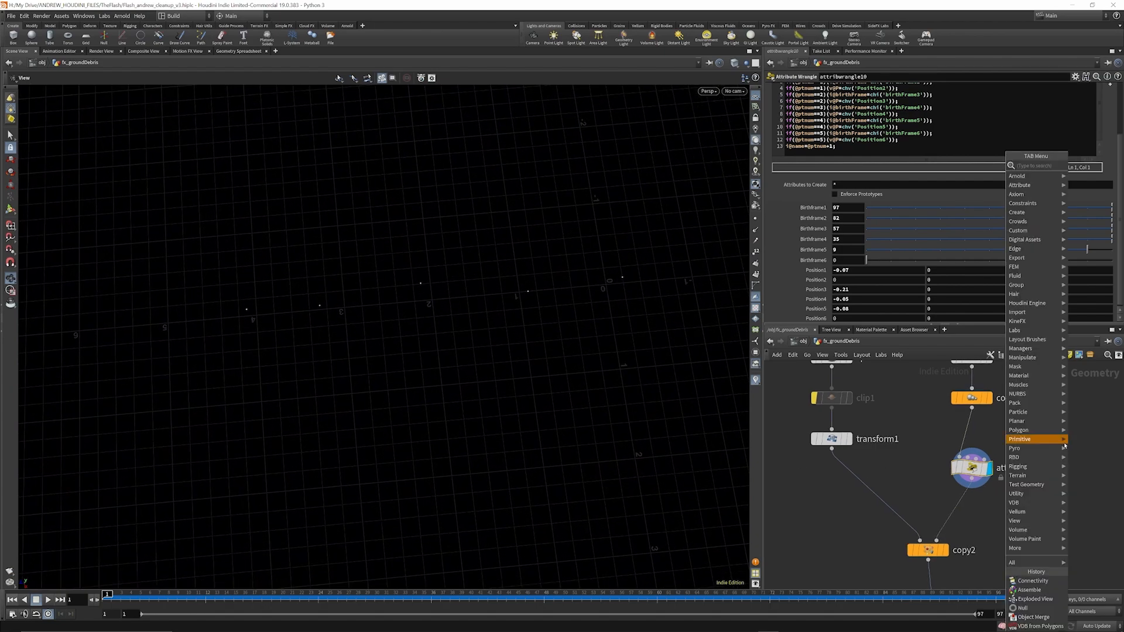
{"action": "key", "text": "Escape"}
{"action": "left_click", "coordinate": [972, 398]}
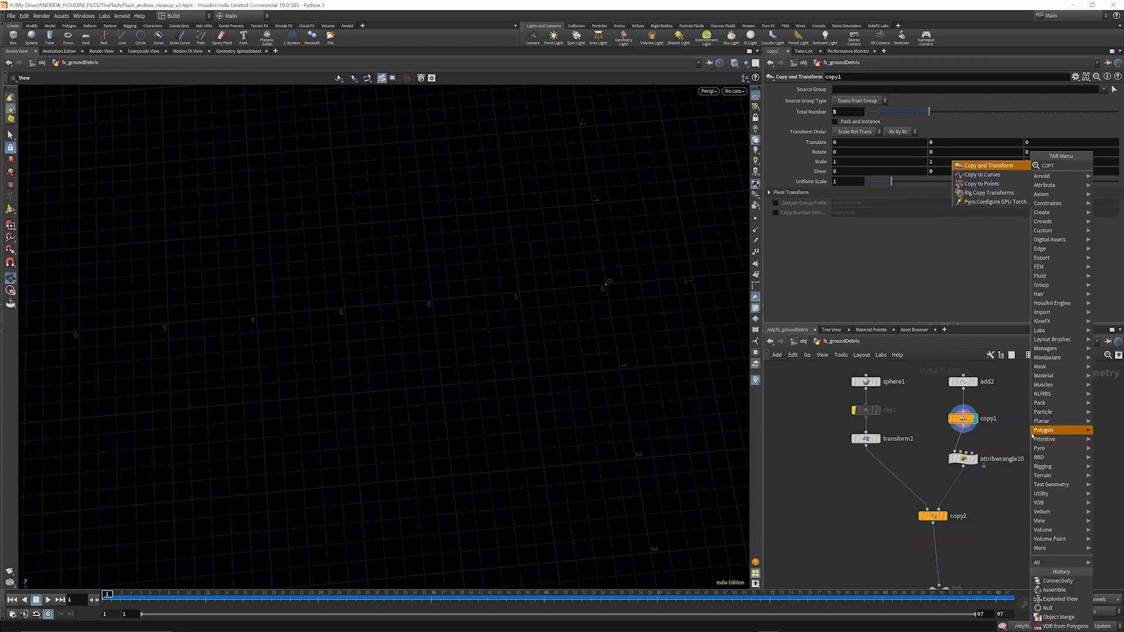
{"action": "type", "text": "AND"}
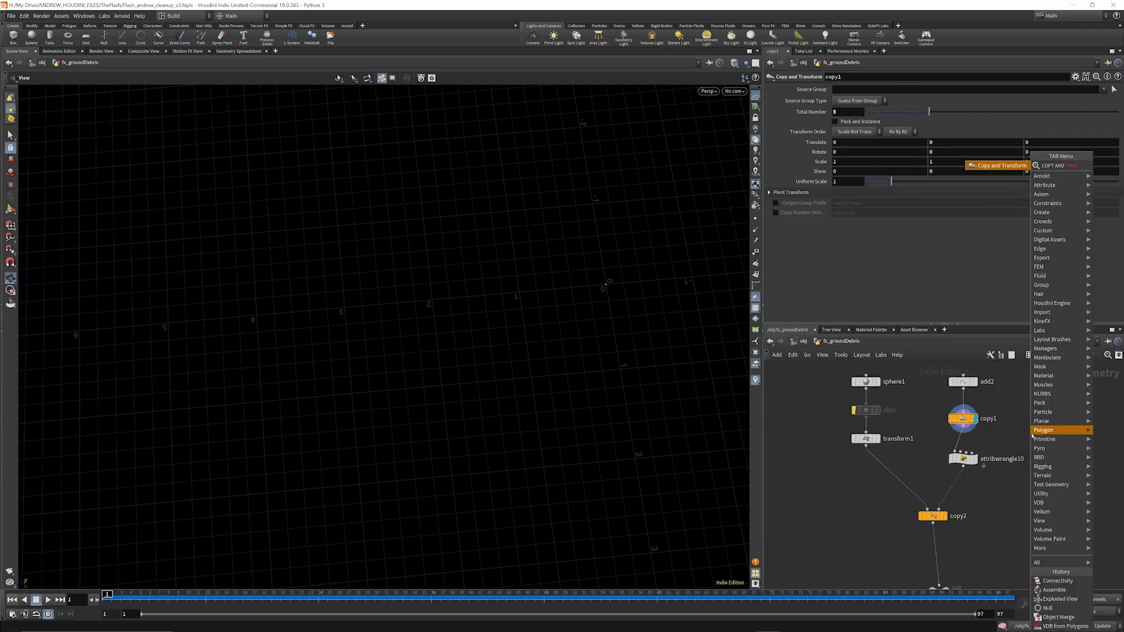
{"action": "key", "text": "Return"}
{"action": "left_click", "coordinate": [1065, 440]}
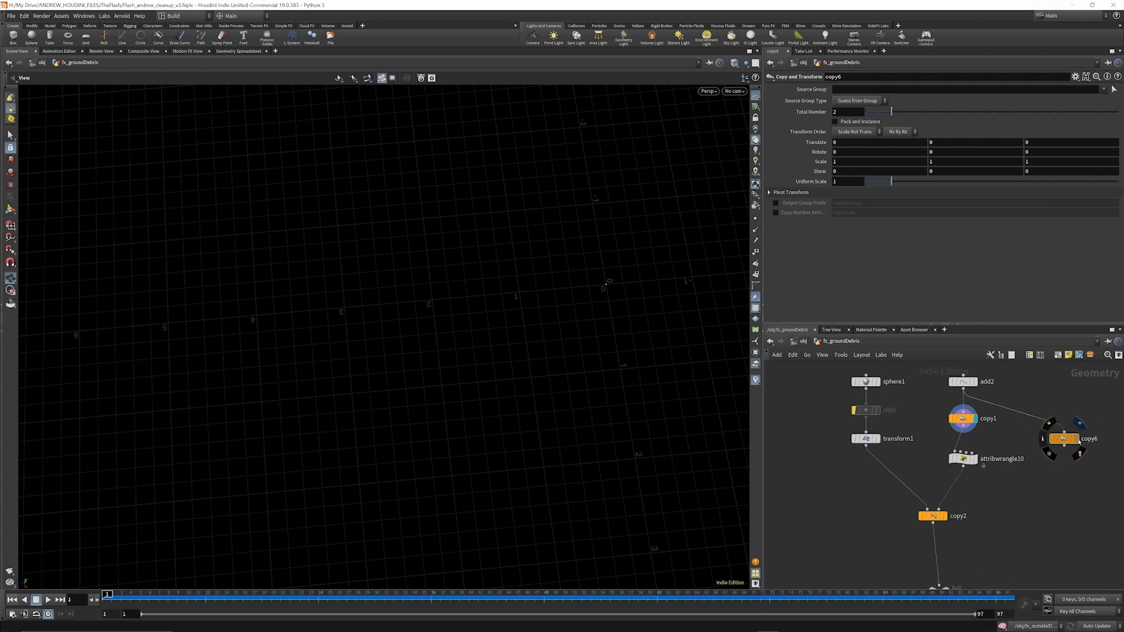
Display the new Copy and Transform node, try 4 copies with a Z translate of 0.6, and delete the node.
{"action": "left_click", "coordinate": [1077, 440]}
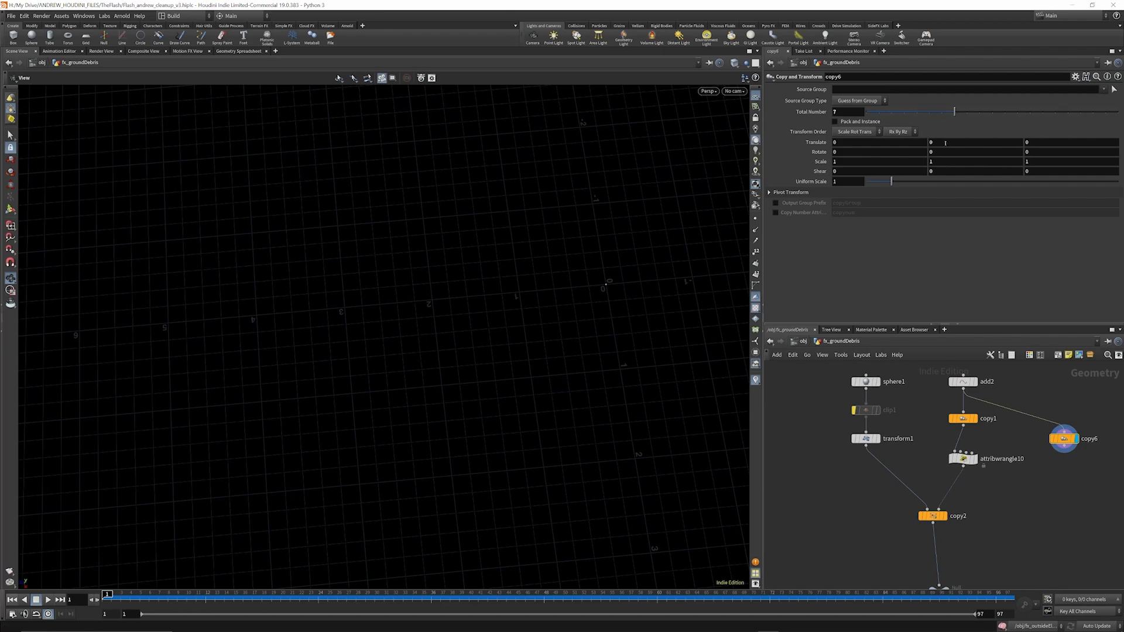
{"action": "middle_click_drag", "start_coordinate": [938, 151], "coordinate": [865, 143]}
{"action": "middle_click_drag", "start_coordinate": [1049, 141], "coordinate": [1078, 144]}
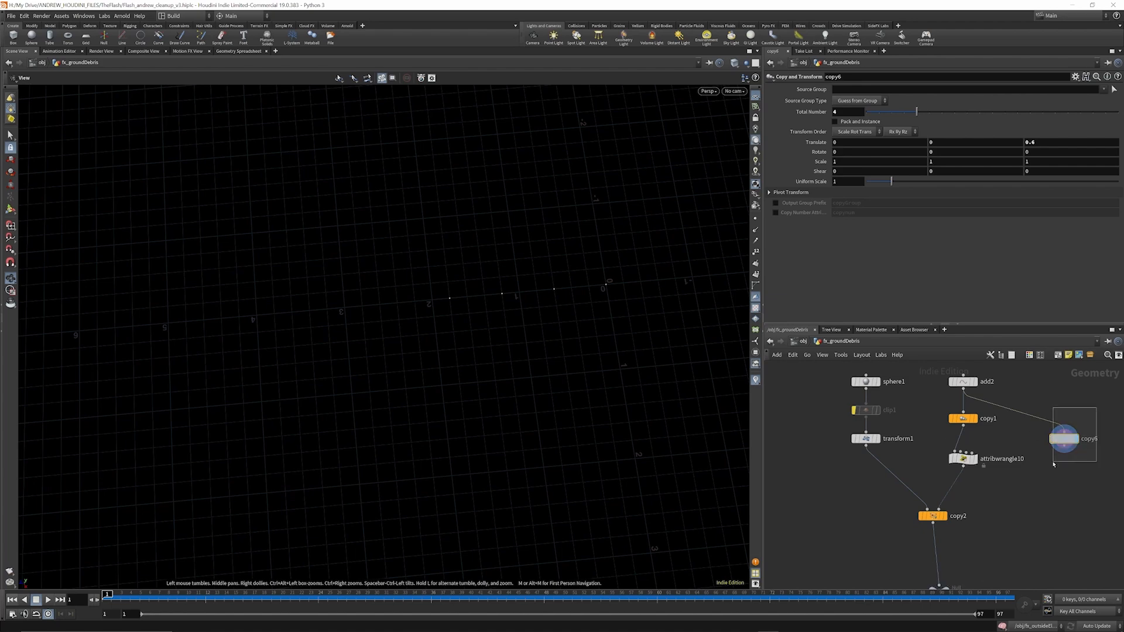
{"action": "key", "text": "Delete"}
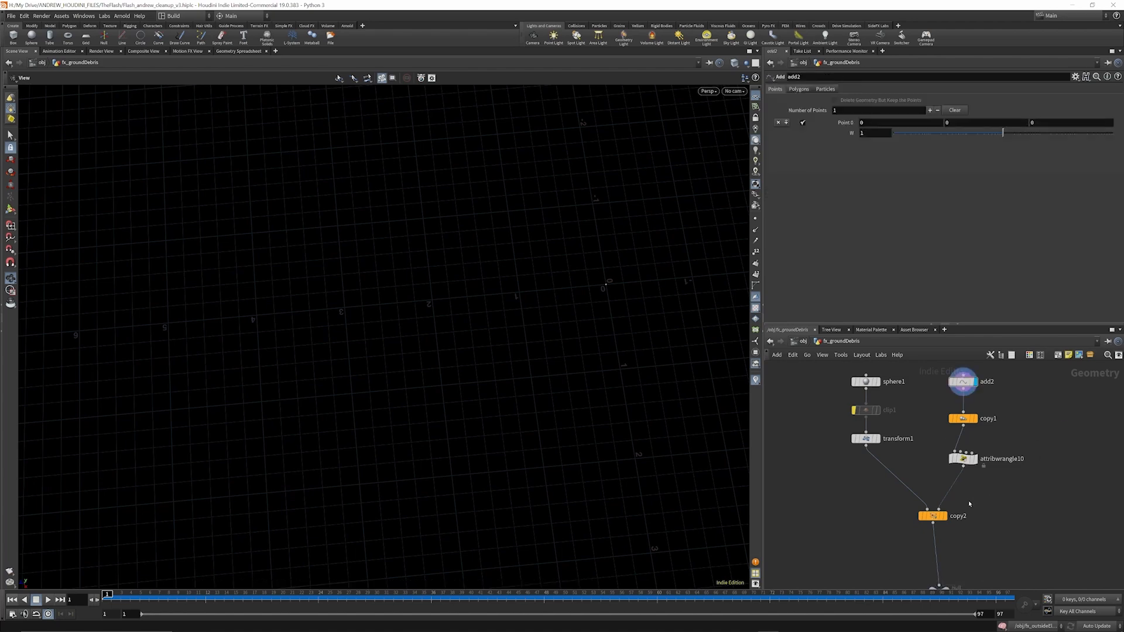
Display the spheres copied onto the points by copy2 and open the parameters of transform1.
{"action": "left_click", "coordinate": [945, 516]}
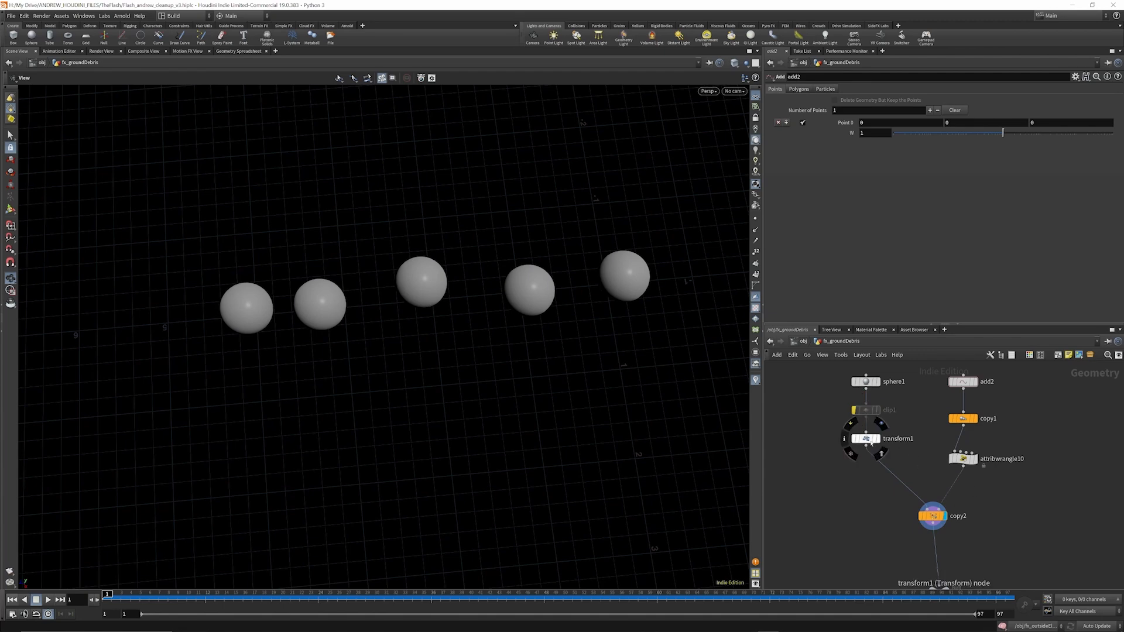
{"action": "left_click", "coordinate": [869, 442]}
Display mountain1 below the OUT_SOURCE nulls, open its noise parameters and inspect the displaced spheres.
{"action": "scroll", "coordinate": [901, 407], "scroll_direction": "down", "scroll_amount": 5}
{"action": "scroll", "coordinate": [914, 508], "scroll_direction": "up", "scroll_amount": 6}
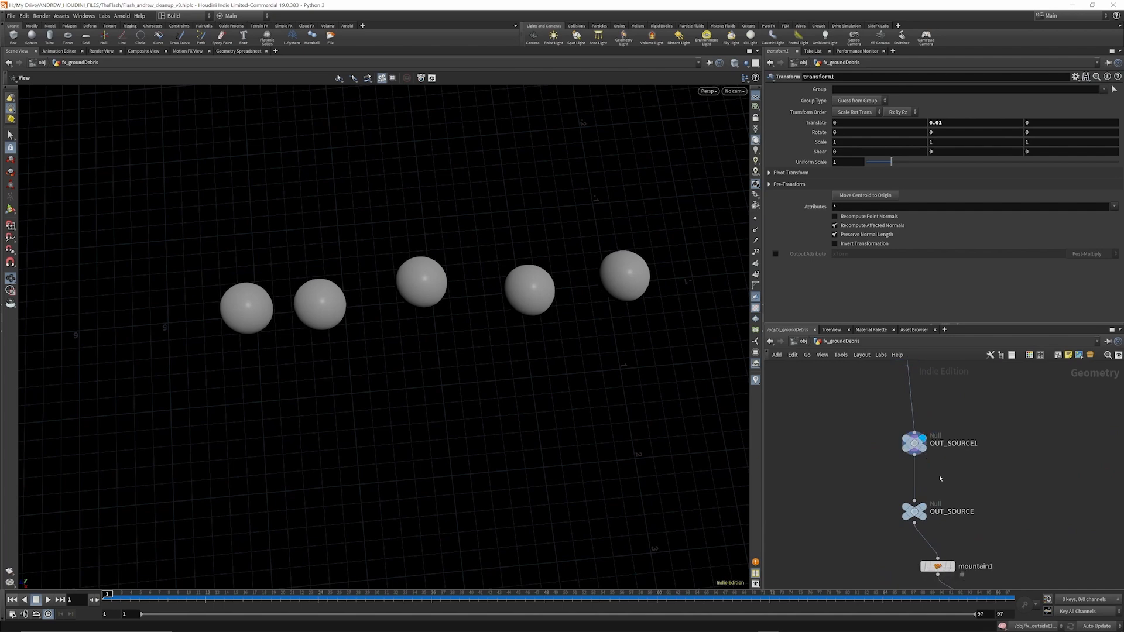
{"action": "scroll", "coordinate": [924, 433], "scroll_direction": "down", "scroll_amount": 3}
{"action": "scroll", "coordinate": [945, 525], "scroll_direction": "up", "scroll_amount": 4}
{"action": "left_click", "coordinate": [944, 521]}
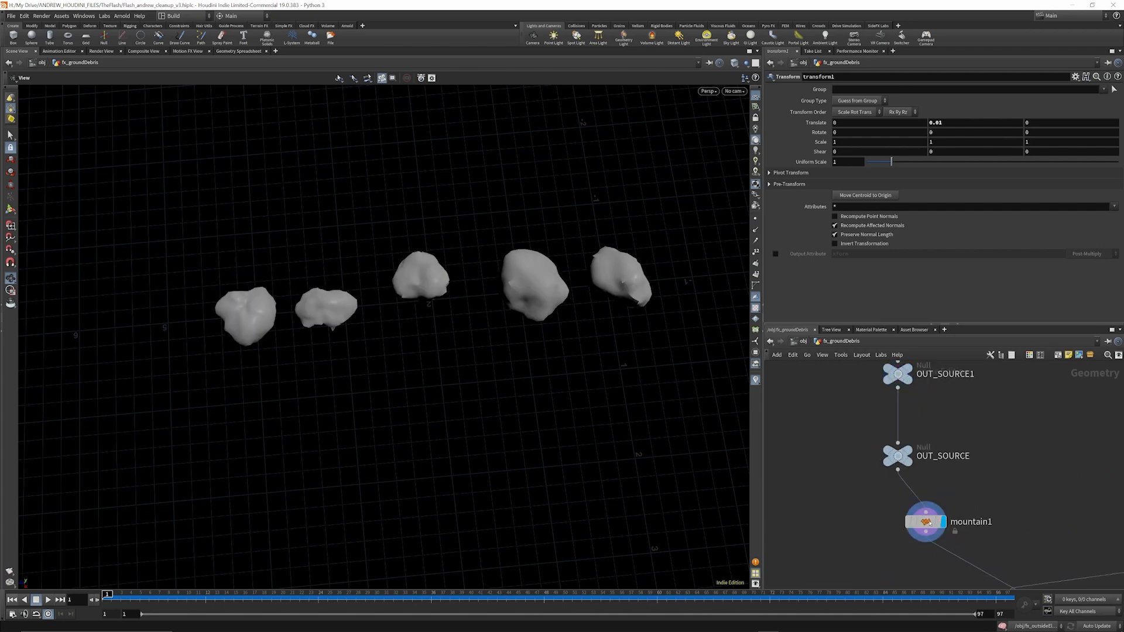
{"action": "left_click", "coordinate": [930, 523]}
{"action": "left_click_drag", "start_coordinate": [477, 246], "coordinate": [551, 322]}
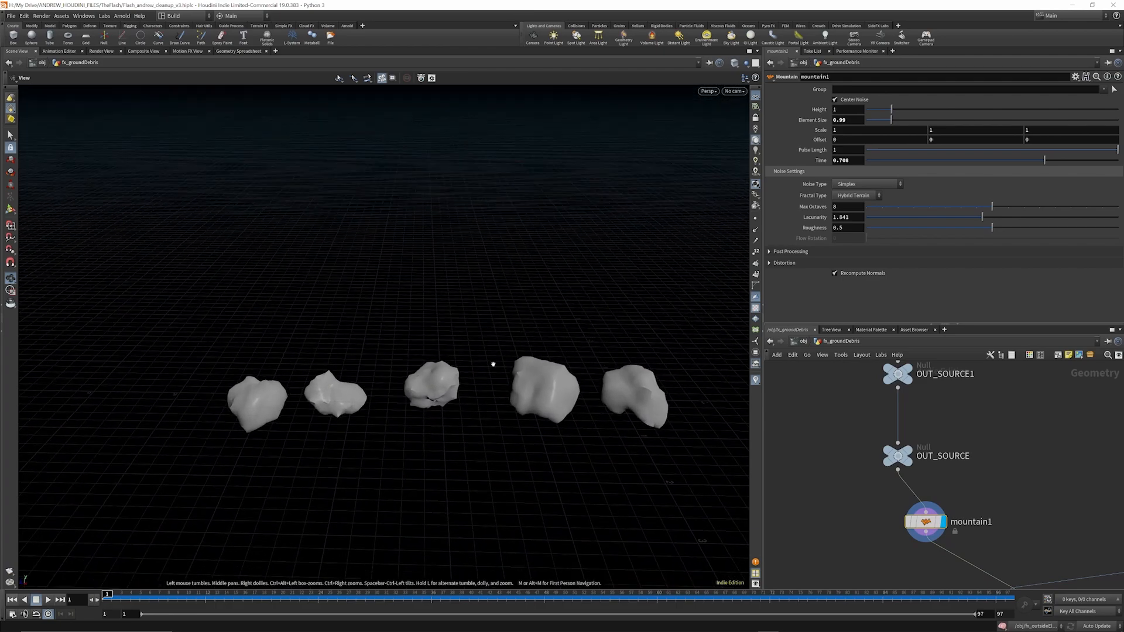
Go to the ground branch and display the UV-mapped ground strip from autouv3.
{"action": "scroll", "coordinate": [936, 439], "scroll_direction": "down", "scroll_amount": 5}
{"action": "scroll", "coordinate": [928, 504], "scroll_direction": "down", "scroll_amount": 4}
{"action": "scroll", "coordinate": [1036, 491], "scroll_direction": "up", "scroll_amount": 8}
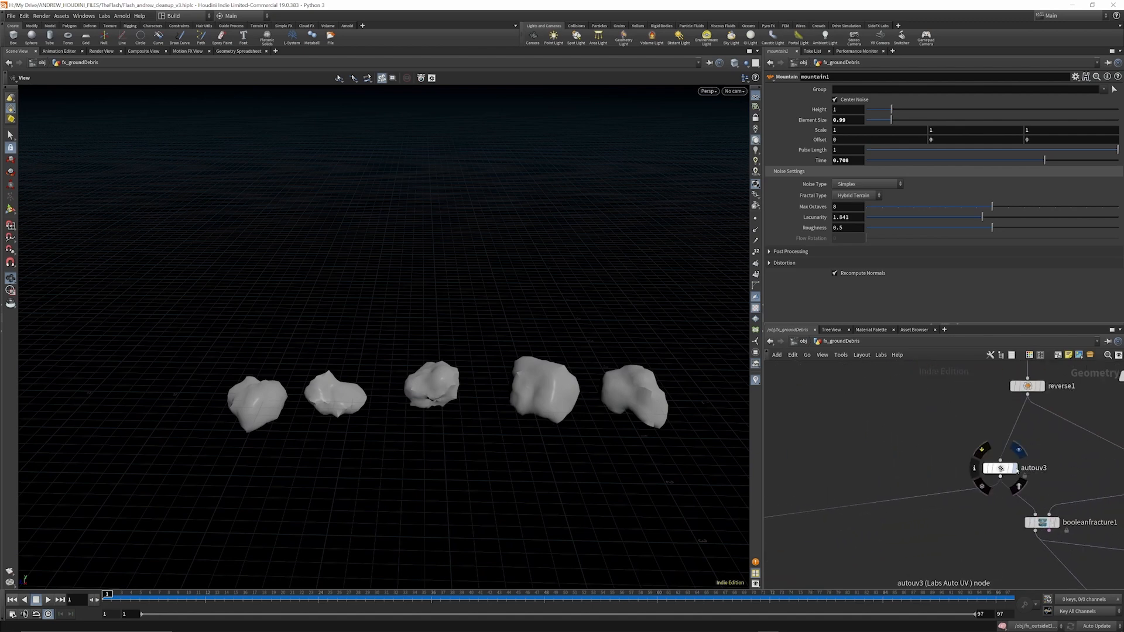
{"action": "left_click", "coordinate": [1017, 470]}
{"action": "scroll", "coordinate": [1048, 409], "scroll_direction": "down", "scroll_amount": 6}
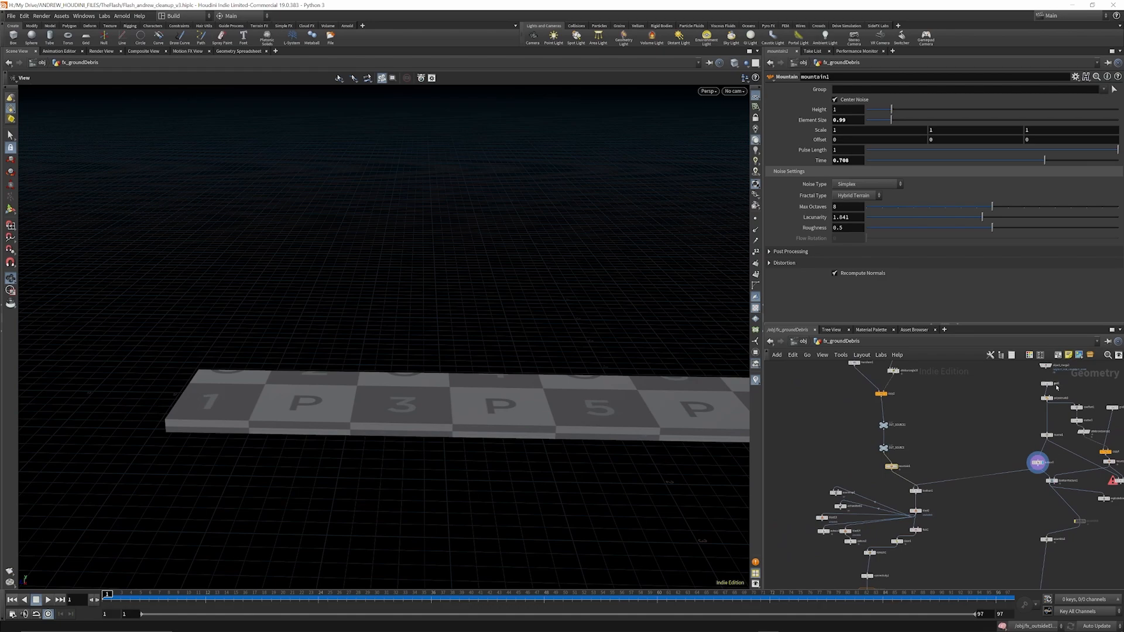
Display boolean1 below mountain1, review its Shatter settings and output groups, and inspect the ground strip.
{"action": "scroll", "coordinate": [927, 496], "scroll_direction": "up", "scroll_amount": 5}
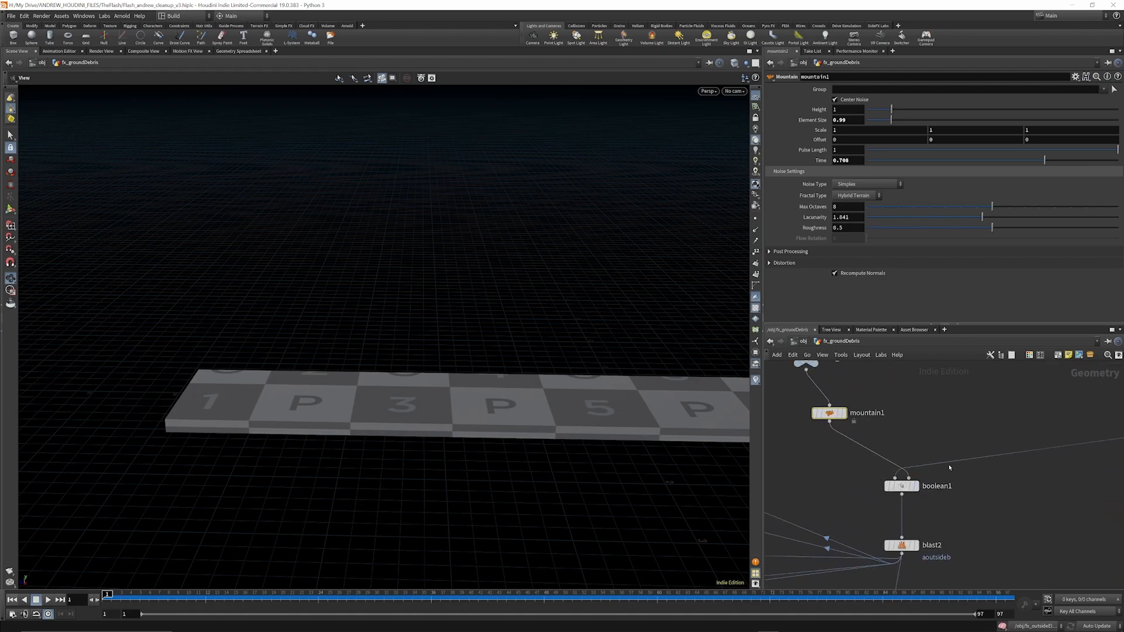
{"action": "left_click", "coordinate": [914, 486]}
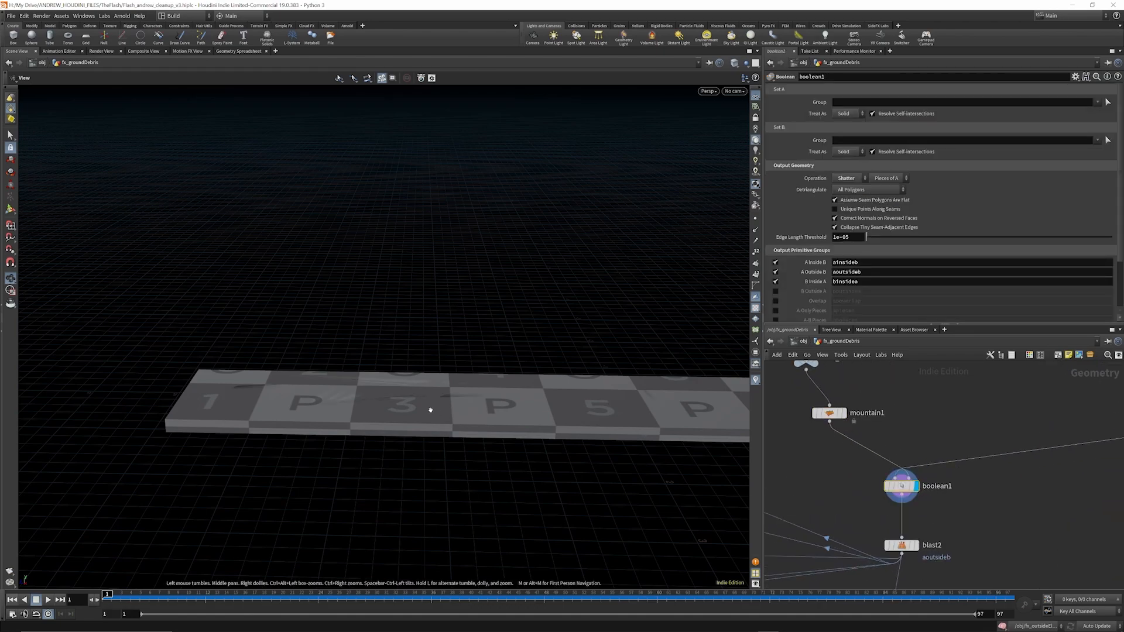
{"action": "left_click_drag", "start_coordinate": [431, 372], "coordinate": [697, 430]}
Compare the aoutsideb group in blast2 with the output groups of boolean1, then display blast2 and inspect its pieces.
{"action": "scroll", "coordinate": [950, 428], "scroll_direction": "down", "scroll_amount": 4}
{"action": "scroll", "coordinate": [883, 485], "scroll_direction": "up", "scroll_amount": 6}
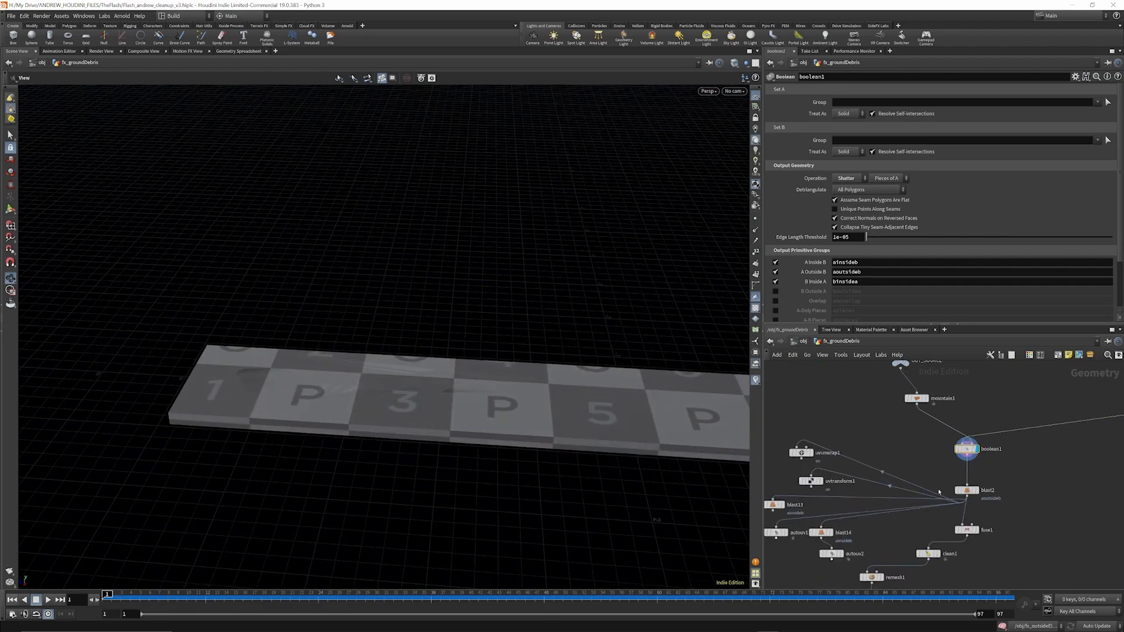
{"action": "left_click", "coordinate": [960, 488]}
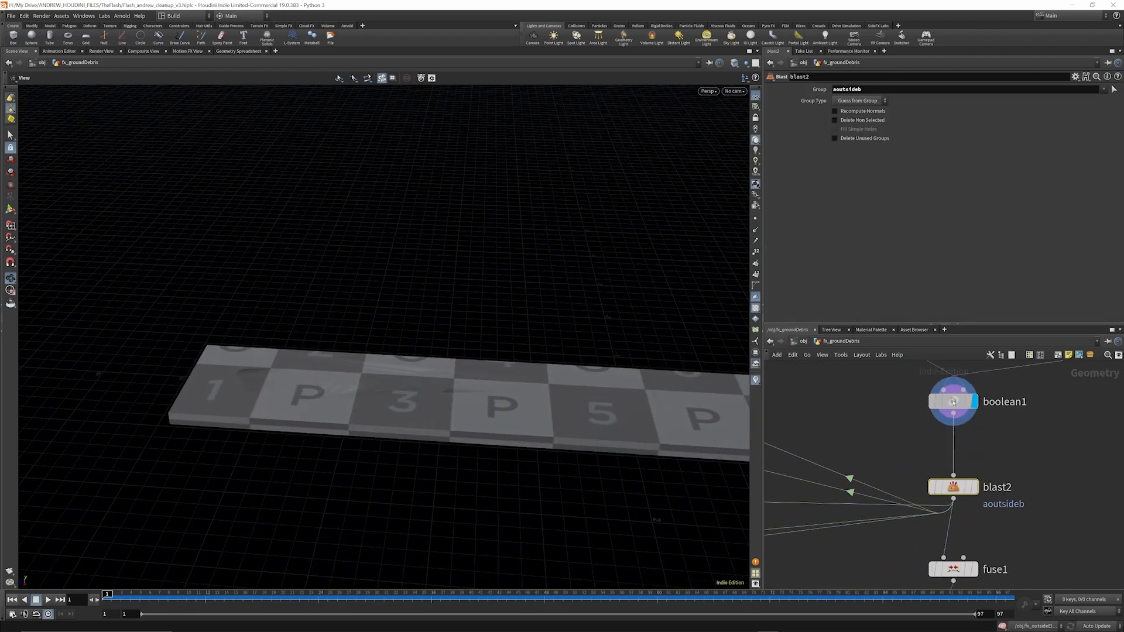
{"action": "left_click", "coordinate": [952, 403]}
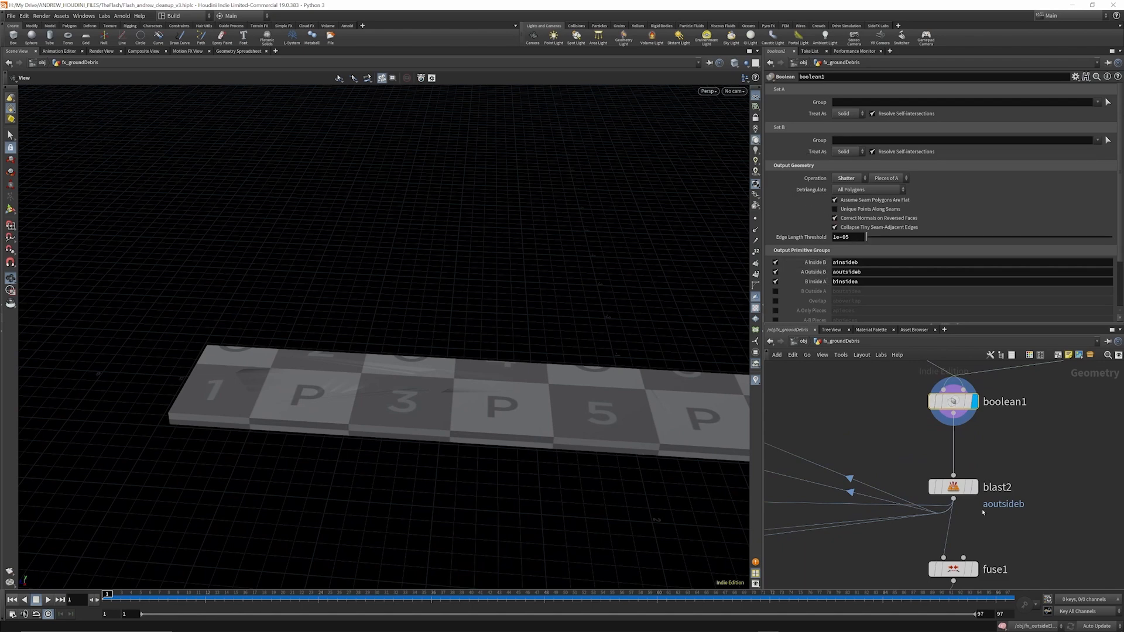
{"action": "left_click", "coordinate": [973, 487]}
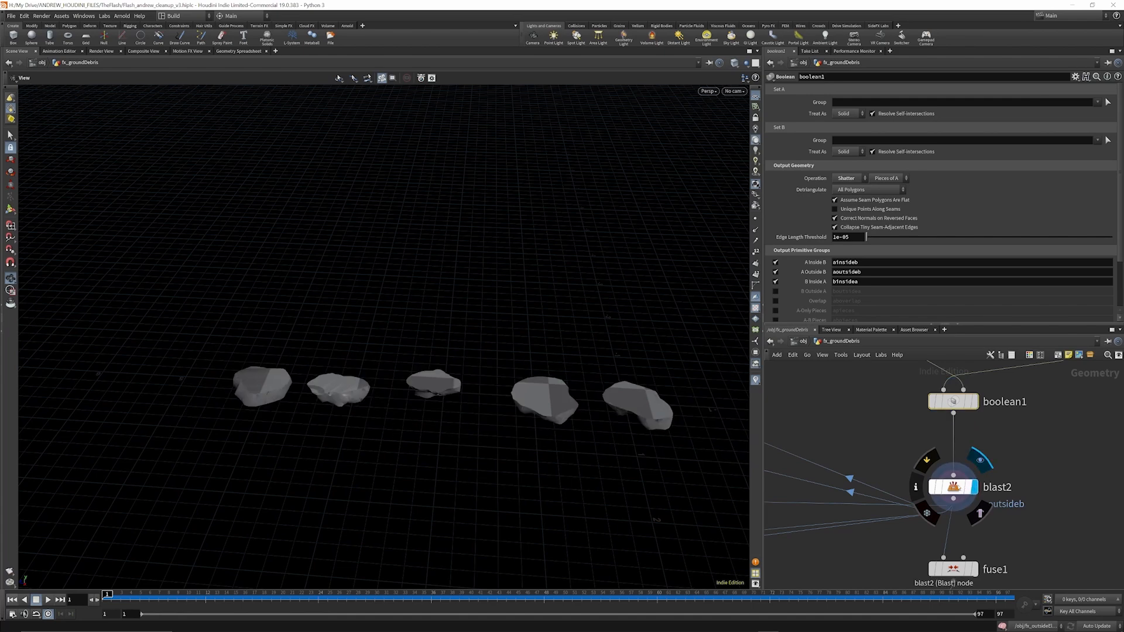
{"action": "left_click", "coordinate": [954, 487]}
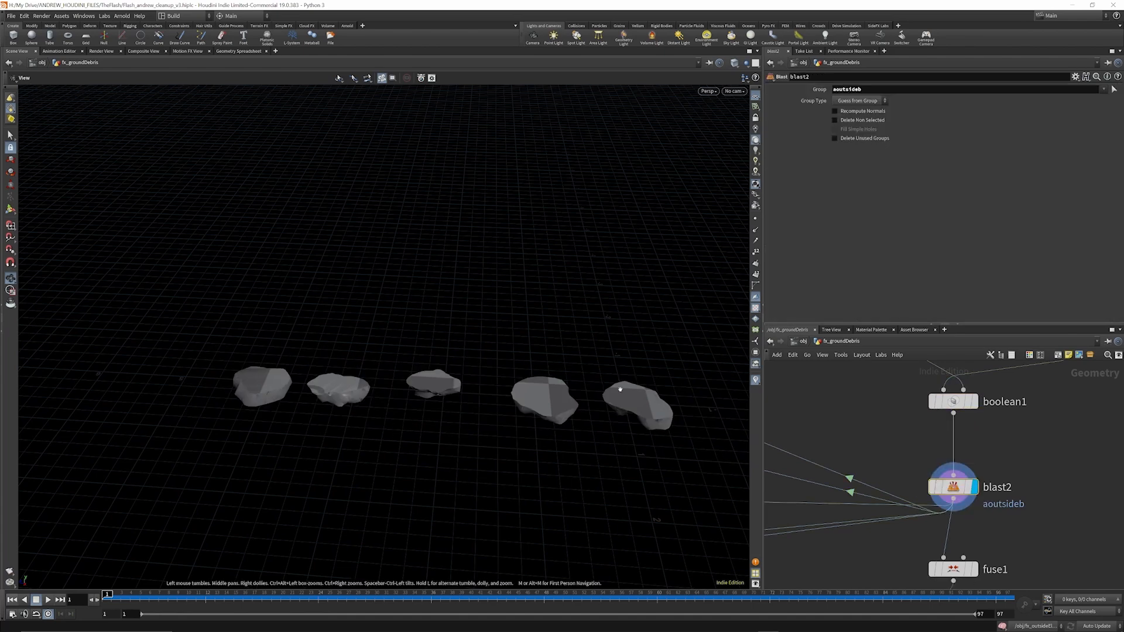
{"action": "left_click_drag", "start_coordinate": [588, 381], "coordinate": [588, 326]}
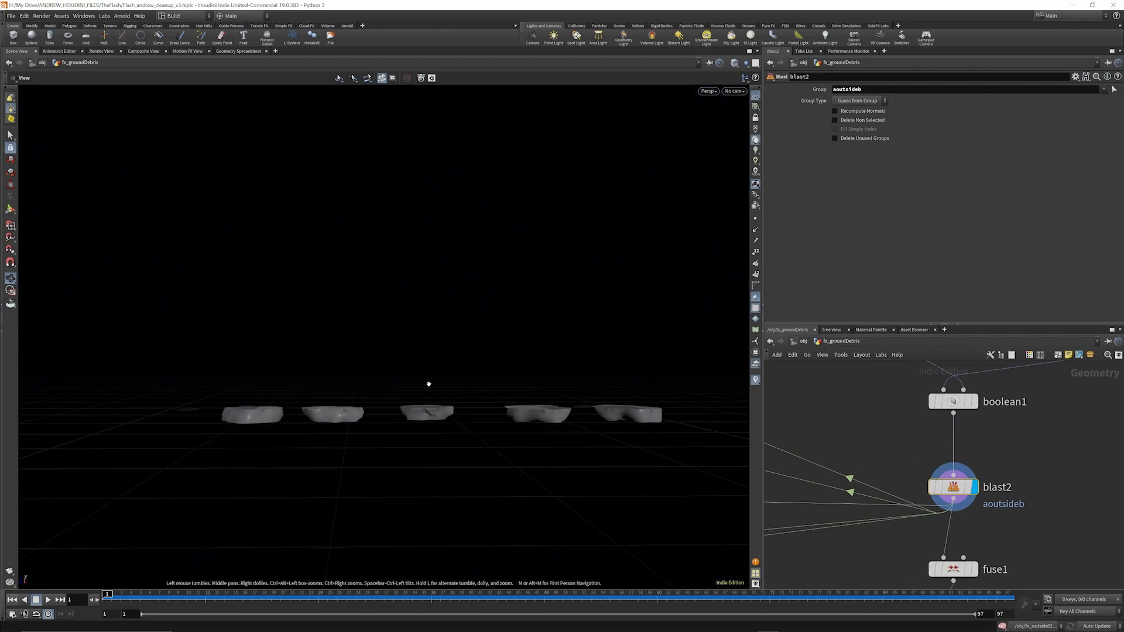
{"action": "left_click_drag", "start_coordinate": [428, 384], "coordinate": [432, 434]}
Display fuse1 and inspect the fused ground chunks up close.
{"action": "scroll", "coordinate": [898, 460], "scroll_direction": "down", "scroll_amount": 3}
{"action": "scroll", "coordinate": [973, 550], "scroll_direction": "up", "scroll_amount": 5}
{"action": "left_click", "coordinate": [948, 519]}
{"action": "left_click_drag", "start_coordinate": [441, 396], "coordinate": [407, 385]}
{"action": "scroll", "coordinate": [428, 404], "scroll_direction": "up", "scroll_amount": 5}
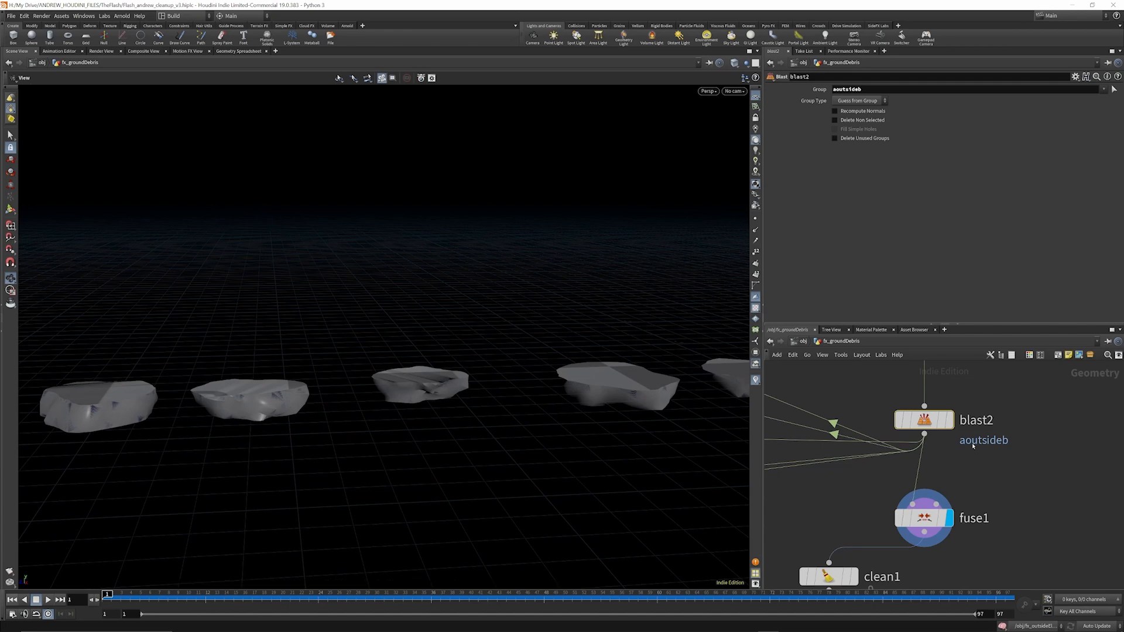
Display clean1, review its parameters and compare its result with fuse1.
{"action": "scroll", "coordinate": [981, 467], "scroll_direction": "down", "scroll_amount": 4}
{"action": "scroll", "coordinate": [916, 505], "scroll_direction": "up", "scroll_amount": 3}
{"action": "scroll", "coordinate": [955, 508], "scroll_direction": "down", "scroll_amount": 2}
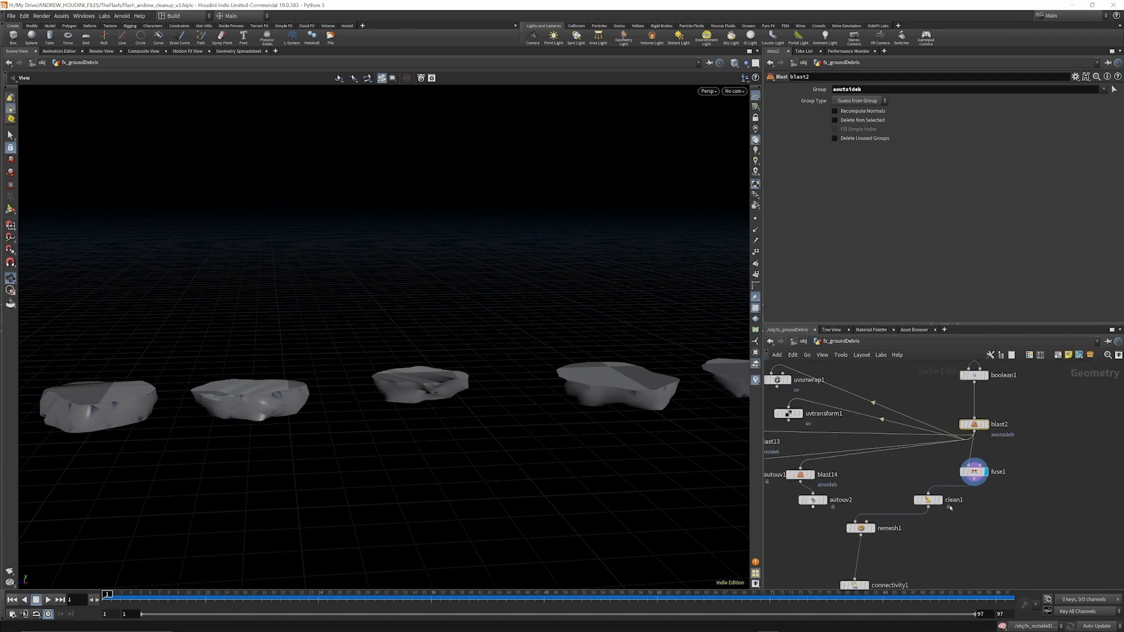
{"action": "left_click", "coordinate": [943, 515]}
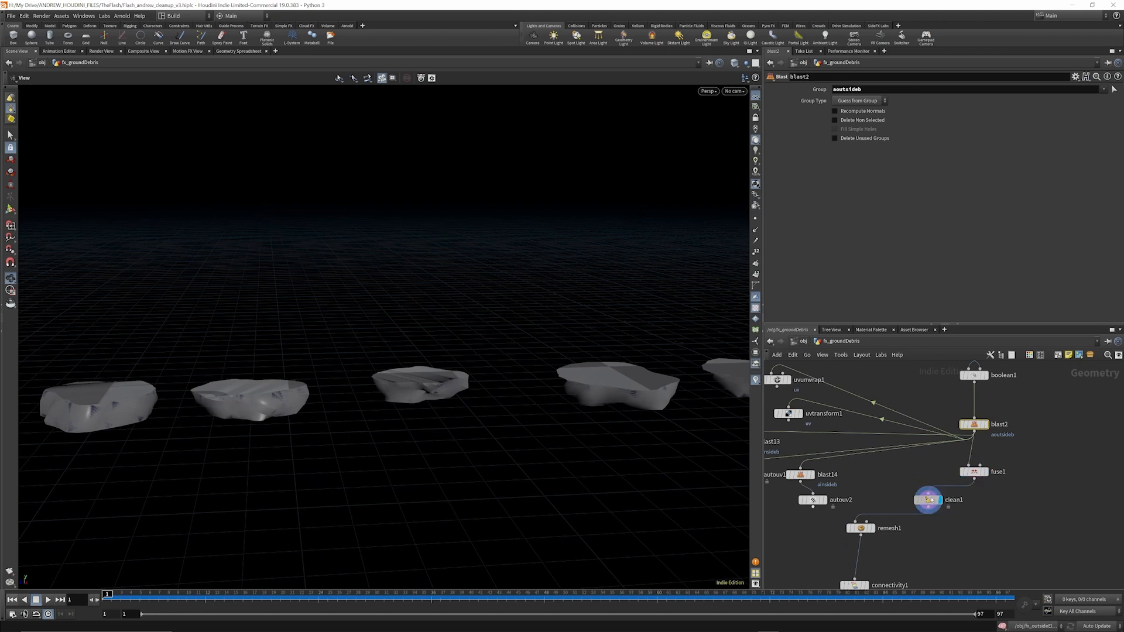
{"action": "left_click", "coordinate": [930, 499]}
{"action": "left_click", "coordinate": [986, 472]}
{"action": "middle_click_drag", "start_coordinate": [974, 472], "coordinate": [1037, 516]}
{"action": "left_click", "coordinate": [941, 500]}
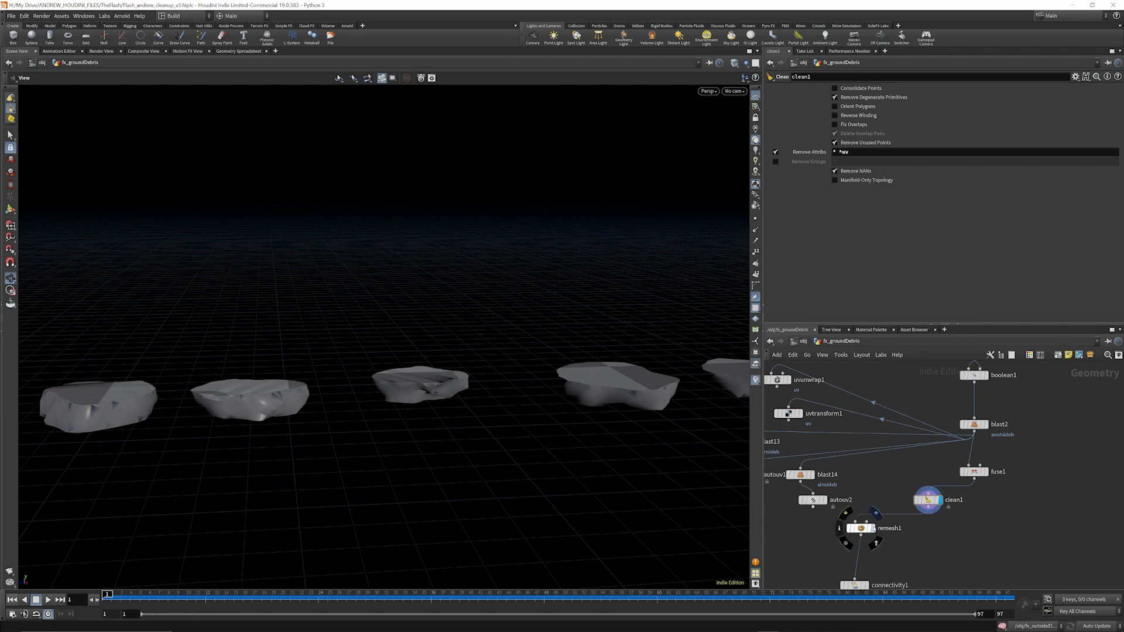
Open the parameters of remesh1, switch the viewport to Smooth Wire Shaded and compare the remeshed wireframe with clean1.
{"action": "left_click", "coordinate": [859, 529]}
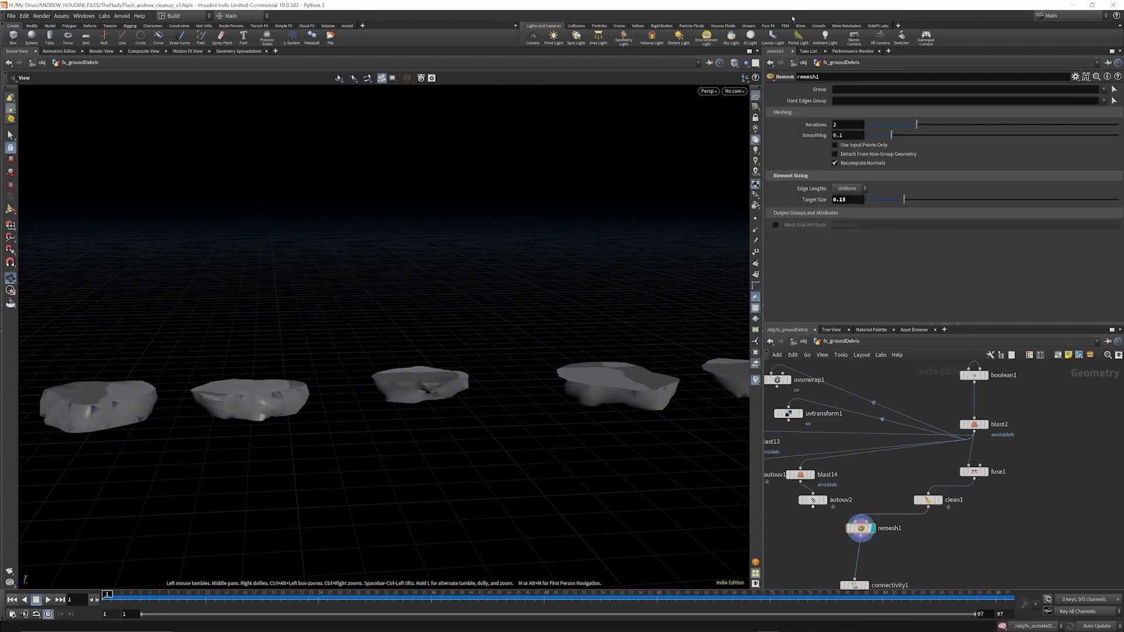
{"action": "left_click", "coordinate": [734, 63]}
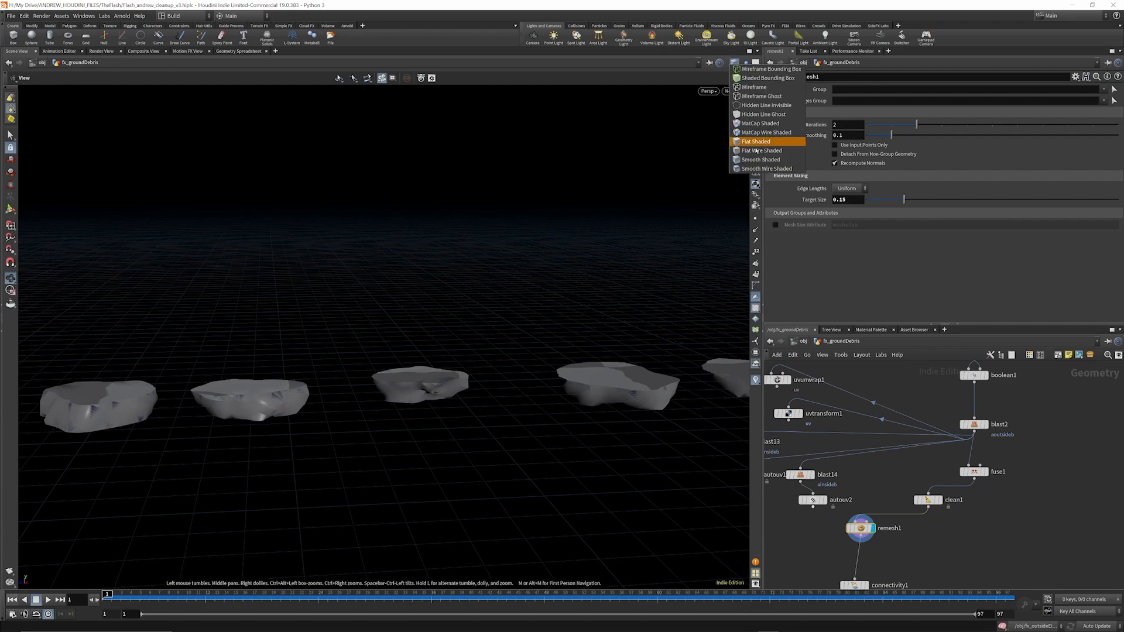
{"action": "left_click", "coordinate": [761, 169]}
{"action": "left_click_drag", "start_coordinate": [431, 391], "coordinate": [431, 406]}
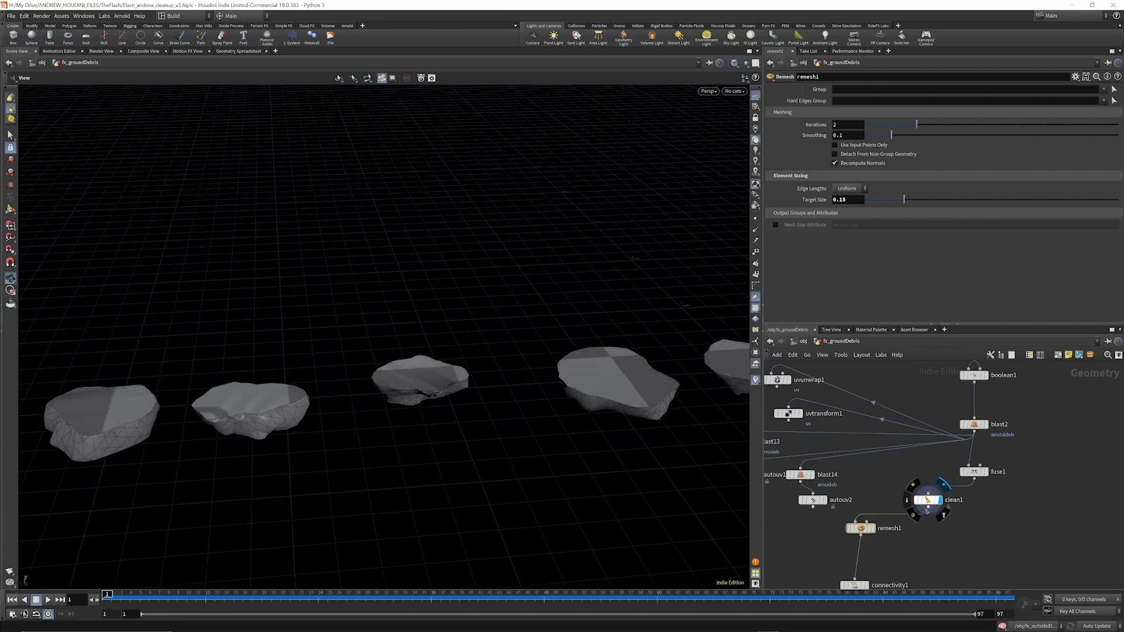
{"action": "left_click_drag", "start_coordinate": [488, 407], "coordinate": [439, 401]}
{"action": "scroll", "coordinate": [439, 400], "scroll_direction": "up", "scroll_amount": 2}
{"action": "scroll", "coordinate": [500, 332], "scroll_direction": "down", "scroll_amount": 1}
Display connectivity1, review its primitive class attribute settings and inspect all the chunks in the view.
{"action": "scroll", "coordinate": [935, 458], "scroll_direction": "down", "scroll_amount": 4}
{"action": "scroll", "coordinate": [892, 527], "scroll_direction": "up", "scroll_amount": 5}
{"action": "left_click", "coordinate": [888, 538]}
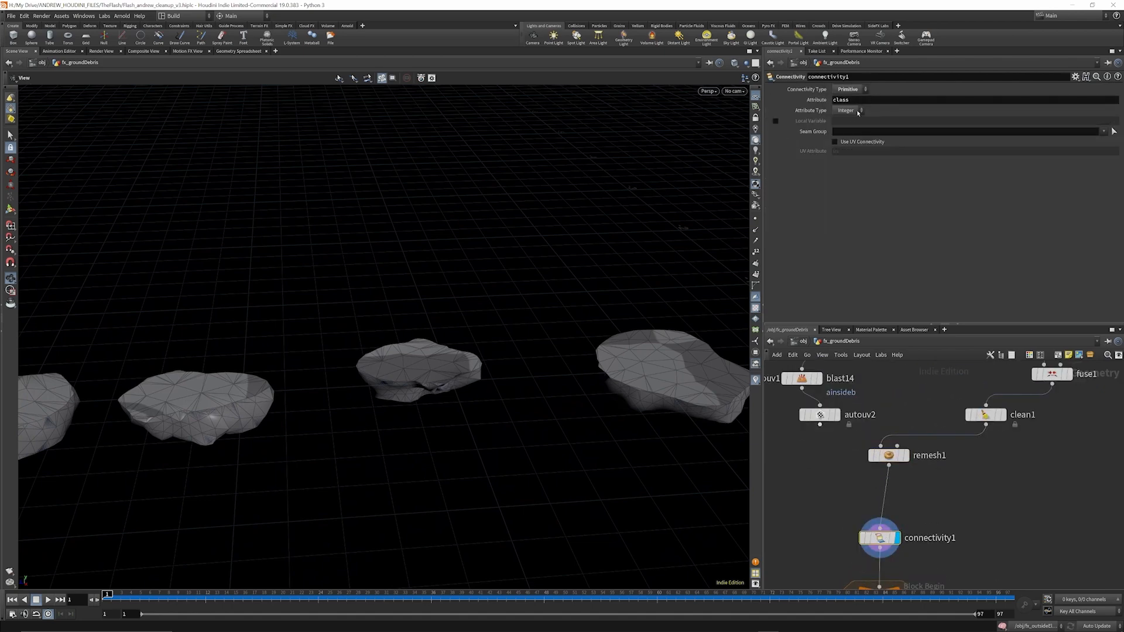
{"action": "left_click_drag", "start_coordinate": [702, 394], "coordinate": [364, 373]}
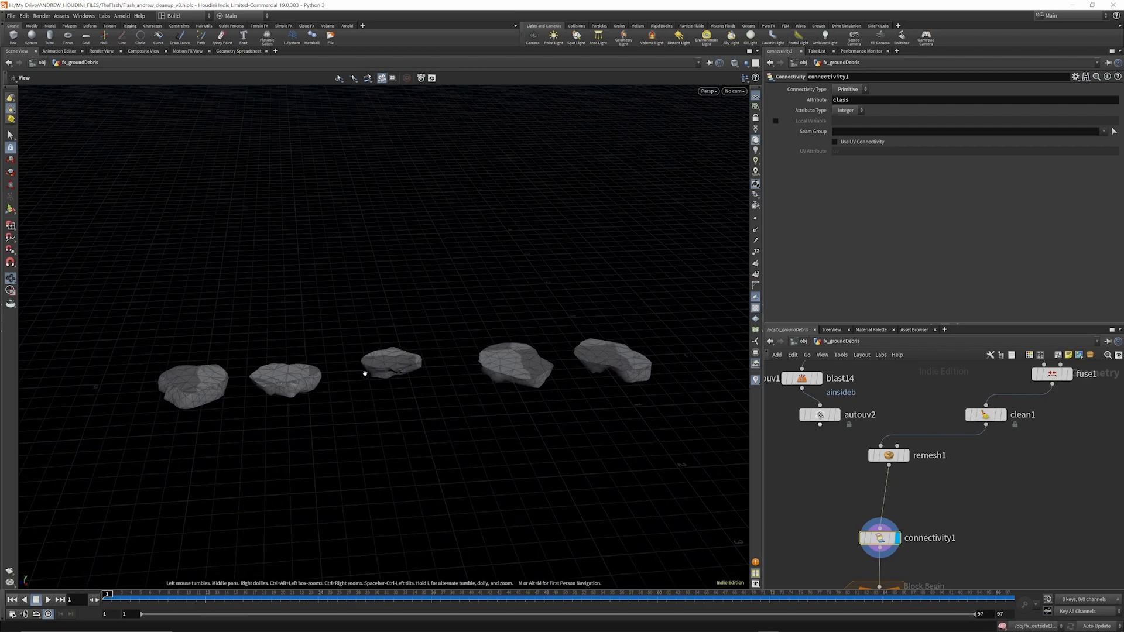
Display foreach_begin2 and examine the single chunk passed into the for-each loop, with its neighbouring nodes.
{"action": "scroll", "coordinate": [913, 404], "scroll_direction": "down", "scroll_amount": 5}
{"action": "scroll", "coordinate": [899, 503], "scroll_direction": "up", "scroll_amount": 3}
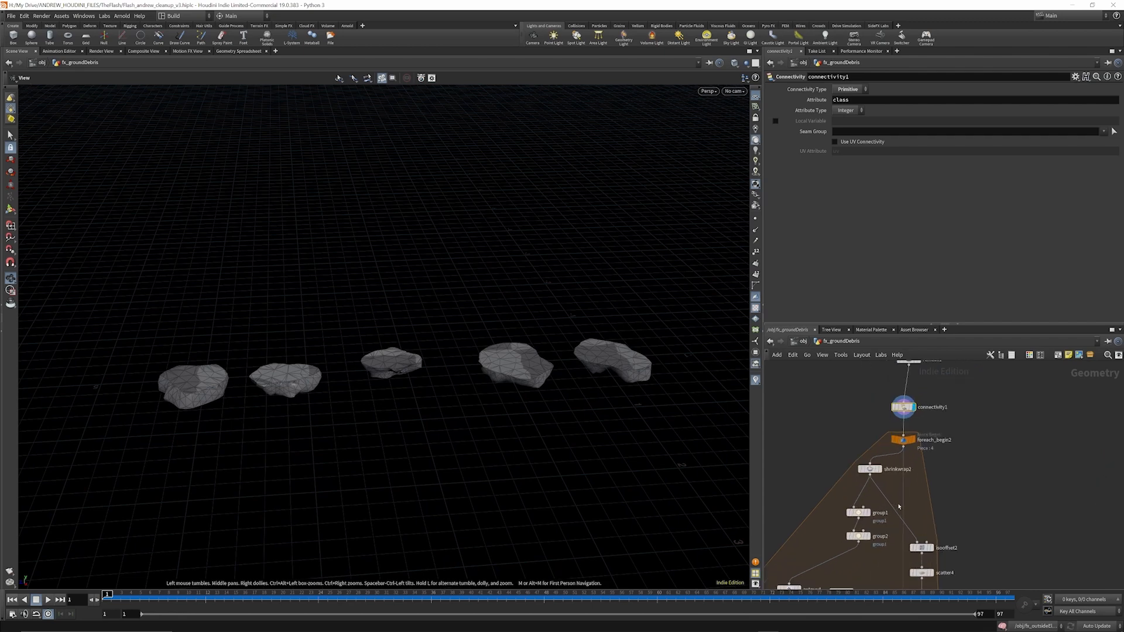
{"action": "scroll", "coordinate": [905, 439], "scroll_direction": "up", "scroll_amount": 4}
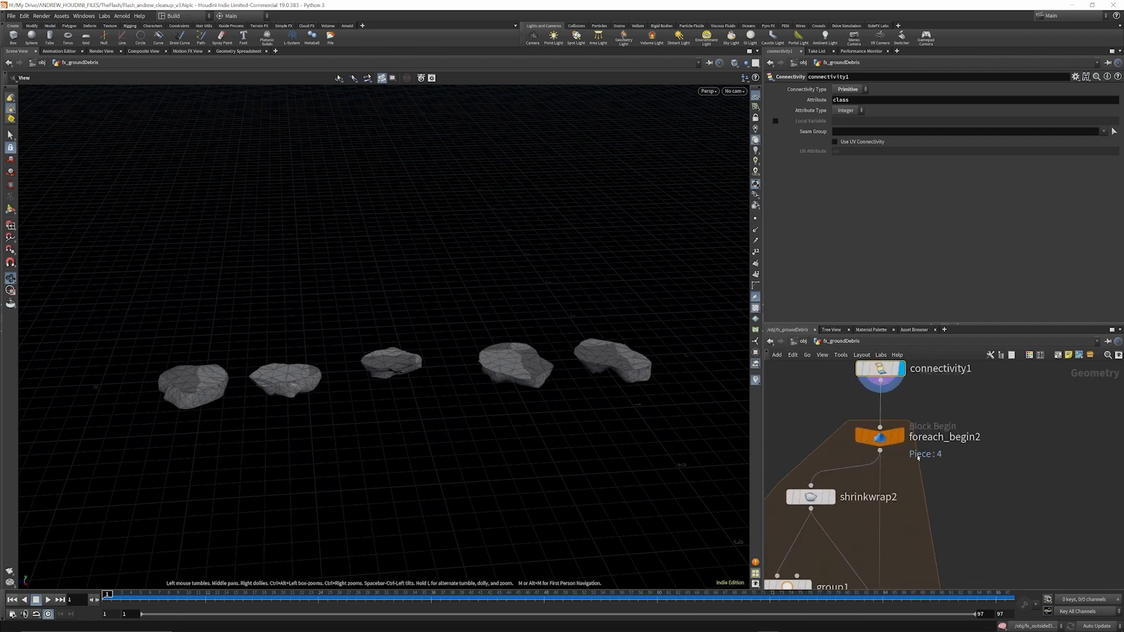
{"action": "left_click", "coordinate": [901, 437]}
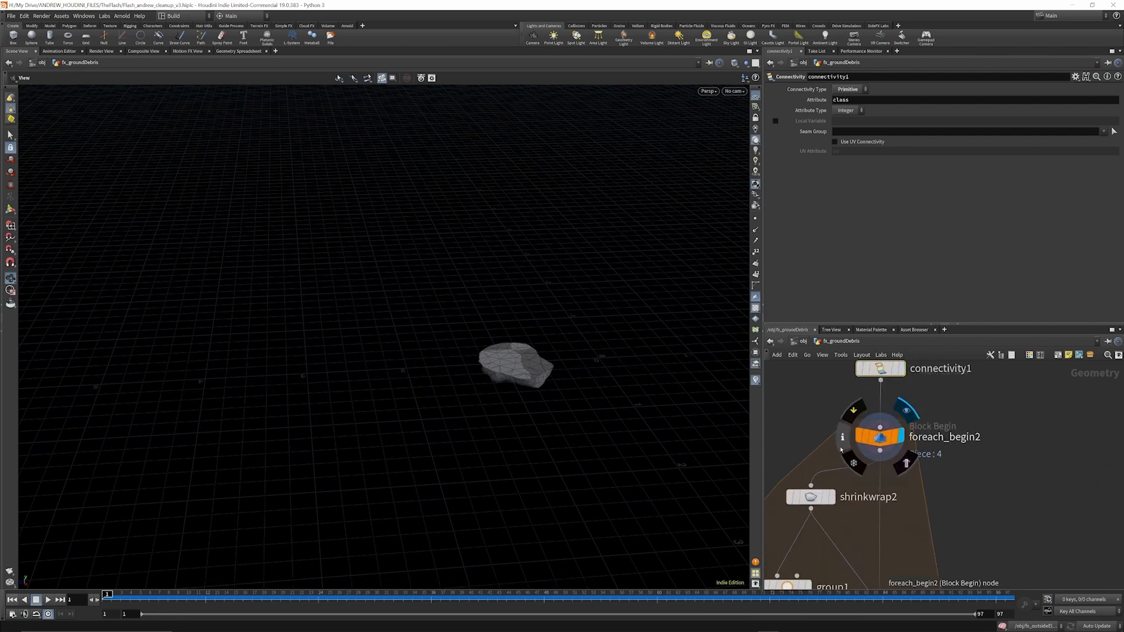
{"action": "scroll", "coordinate": [936, 416], "scroll_direction": "down", "scroll_amount": 3}
{"action": "scroll", "coordinate": [919, 414], "scroll_direction": "up", "scroll_amount": 2}
{"action": "mouse_move", "coordinate": [914, 412]}
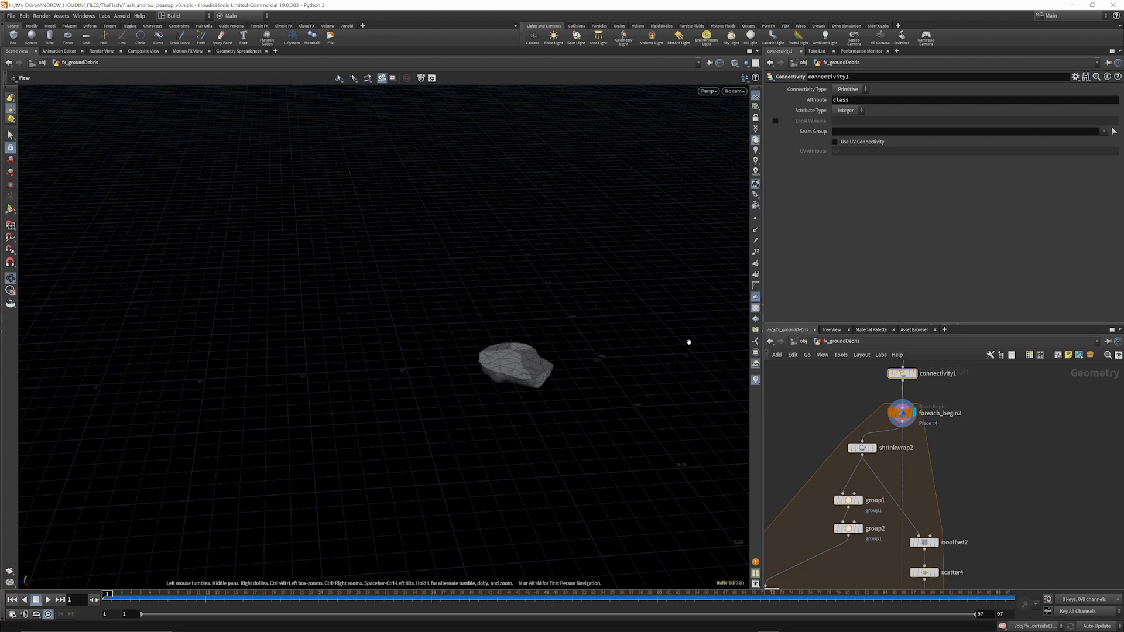
{"action": "scroll", "coordinate": [970, 385], "scroll_direction": "down", "scroll_amount": 2}
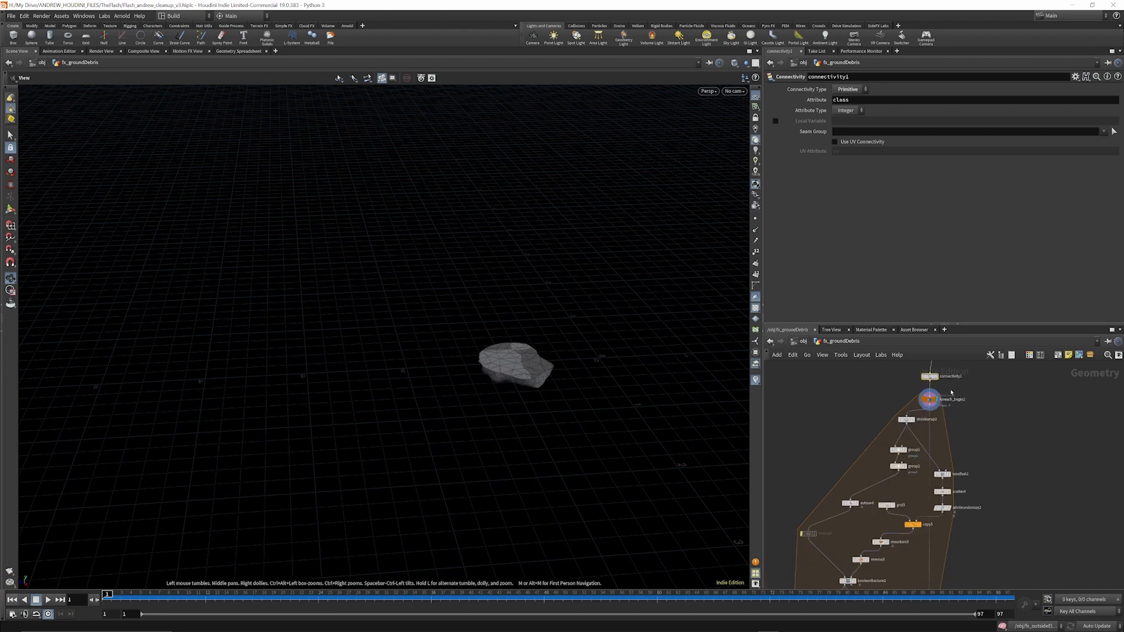
Display shrinkwrap2, open its parameters and inspect the shrinkwrapped chunk from the side and up close.
{"action": "scroll", "coordinate": [917, 419], "scroll_direction": "up", "scroll_amount": 3}
{"action": "left_click", "coordinate": [916, 415]}
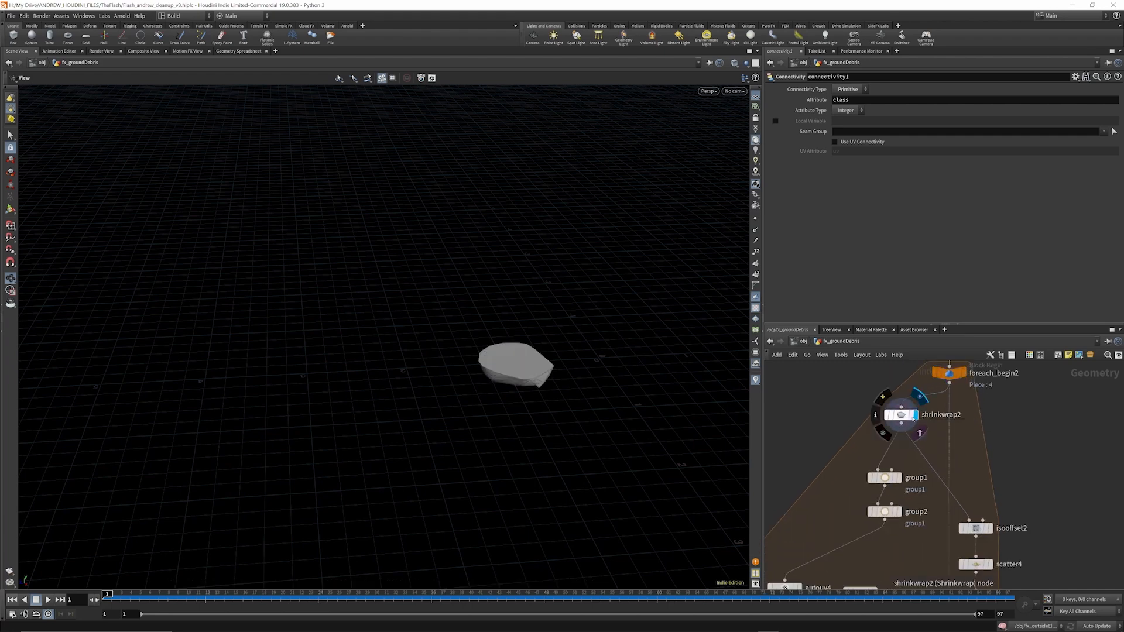
{"action": "left_click", "coordinate": [901, 415]}
{"action": "left_click_drag", "start_coordinate": [556, 371], "coordinate": [515, 339]}
{"action": "scroll", "coordinate": [525, 379], "scroll_direction": "up", "scroll_amount": 7}
{"action": "scroll", "coordinate": [964, 397], "scroll_direction": "down", "scroll_amount": 3}
{"action": "scroll", "coordinate": [964, 397], "scroll_direction": "down", "scroll_amount": 3}
{"action": "scroll", "coordinate": [957, 455], "scroll_direction": "up", "scroll_amount": 4}
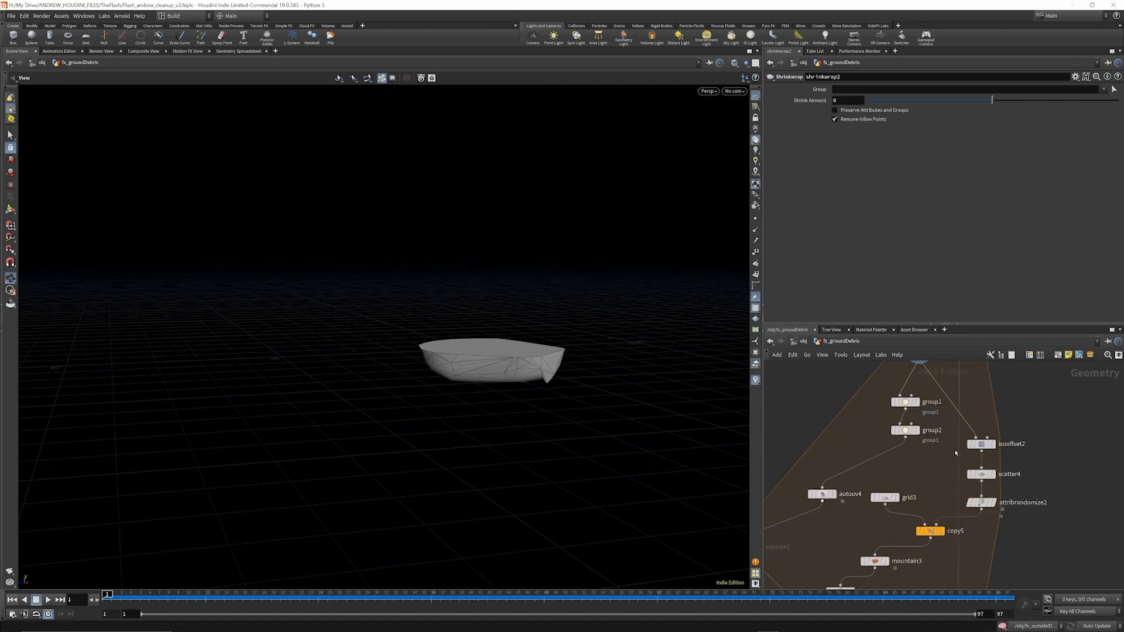
Display group1 and group2 in turn and examine which faces of the chunk each one groups.
{"action": "left_click", "coordinate": [917, 402]}
{"action": "left_click_drag", "start_coordinate": [555, 346], "coordinate": [538, 377]}
{"action": "left_click", "coordinate": [916, 430]}
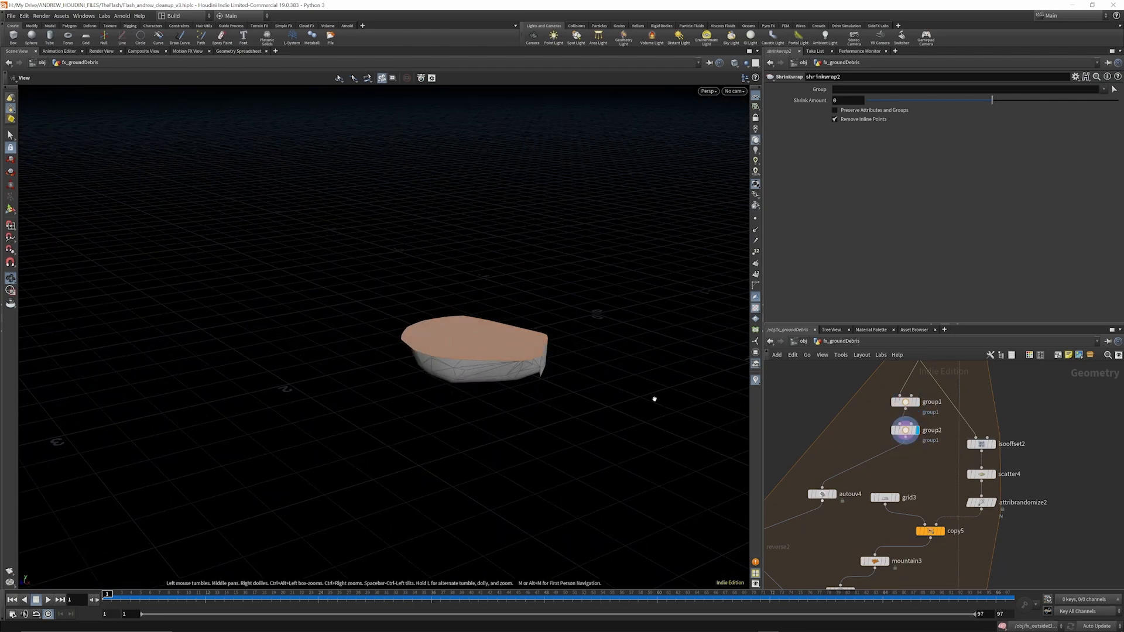
Display autouv4 to check the UV layout on the shrinkwrapped chunk.
{"action": "middle_click_drag", "start_coordinate": [914, 467], "coordinate": [958, 424]}
{"action": "scroll", "coordinate": [872, 460], "scroll_direction": "up", "scroll_amount": 2}
{"action": "left_click", "coordinate": [871, 459]}
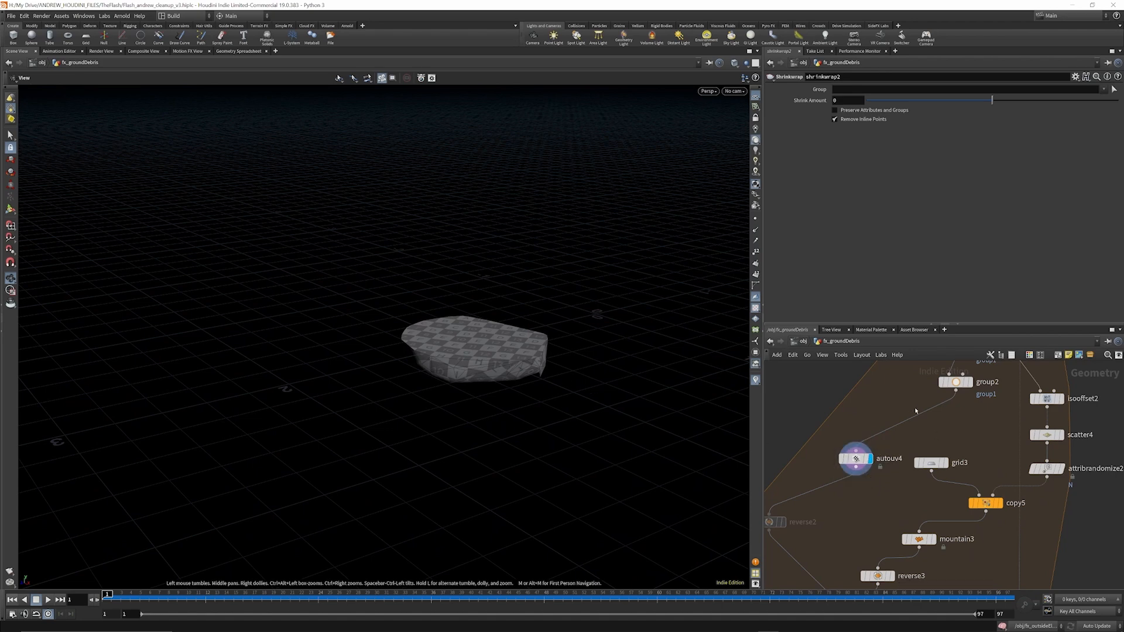
Display isooffset2 and inspect the fog volume generated from the shrinkwrapped chunk.
{"action": "scroll", "coordinate": [949, 470], "scroll_direction": "down", "scroll_amount": 3}
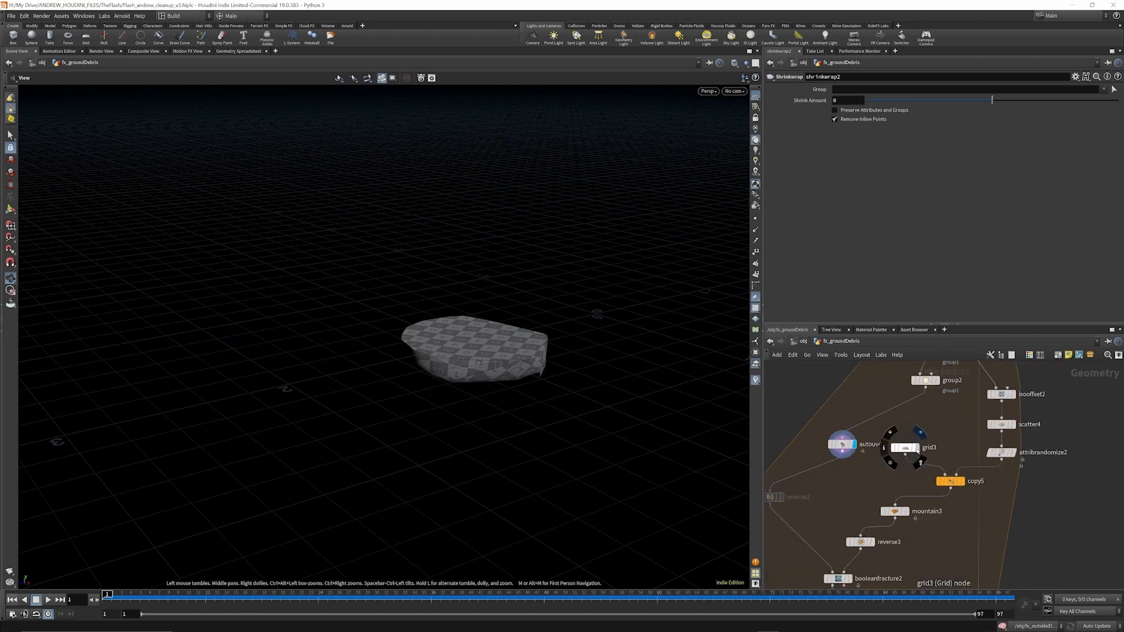
{"action": "scroll", "coordinate": [995, 450], "scroll_direction": "up", "scroll_amount": 3}
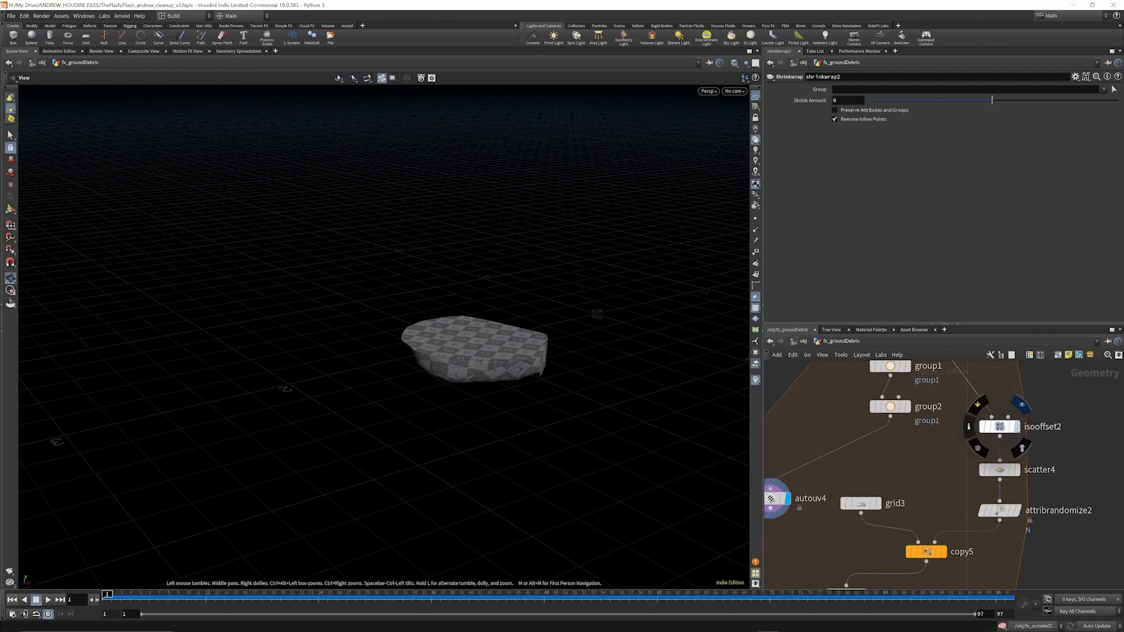
{"action": "left_click", "coordinate": [1022, 404]}
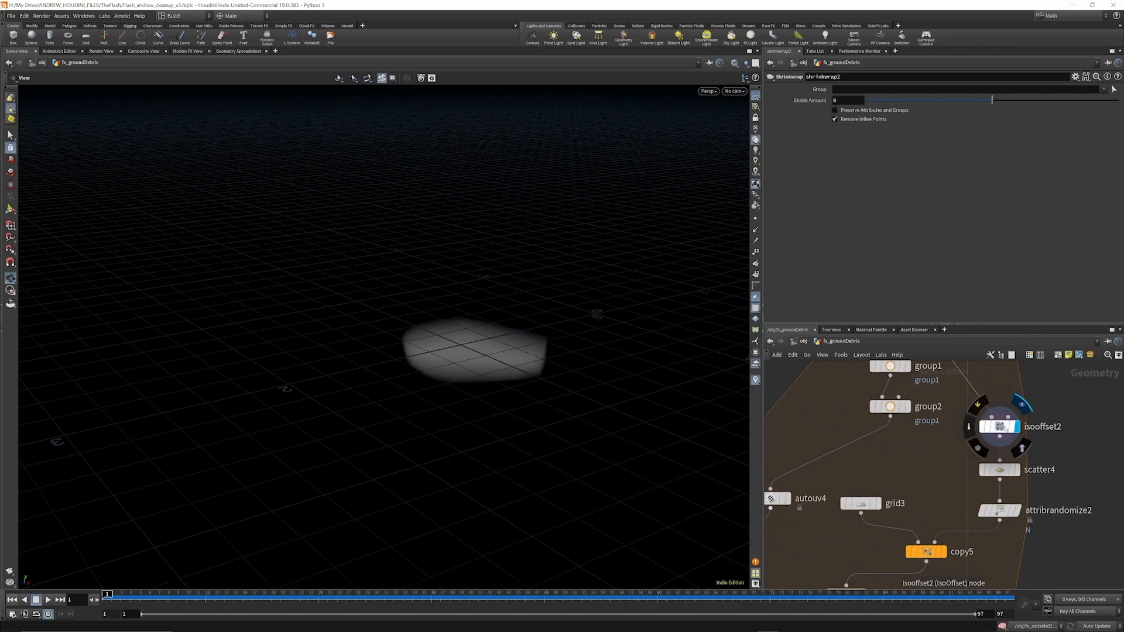
{"action": "mouse_move", "coordinate": [527, 359]}
{"action": "left_mouse_down"}
{"action": "mouse_move", "coordinate": [524, 328]}
{"action": "mouse_move", "coordinate": [508, 348]}
{"action": "left_mouse_up"}
Display the points of scatter4, and display attribrandomize2 to review its N attribute settings.
{"action": "left_click", "coordinate": [1024, 446]}
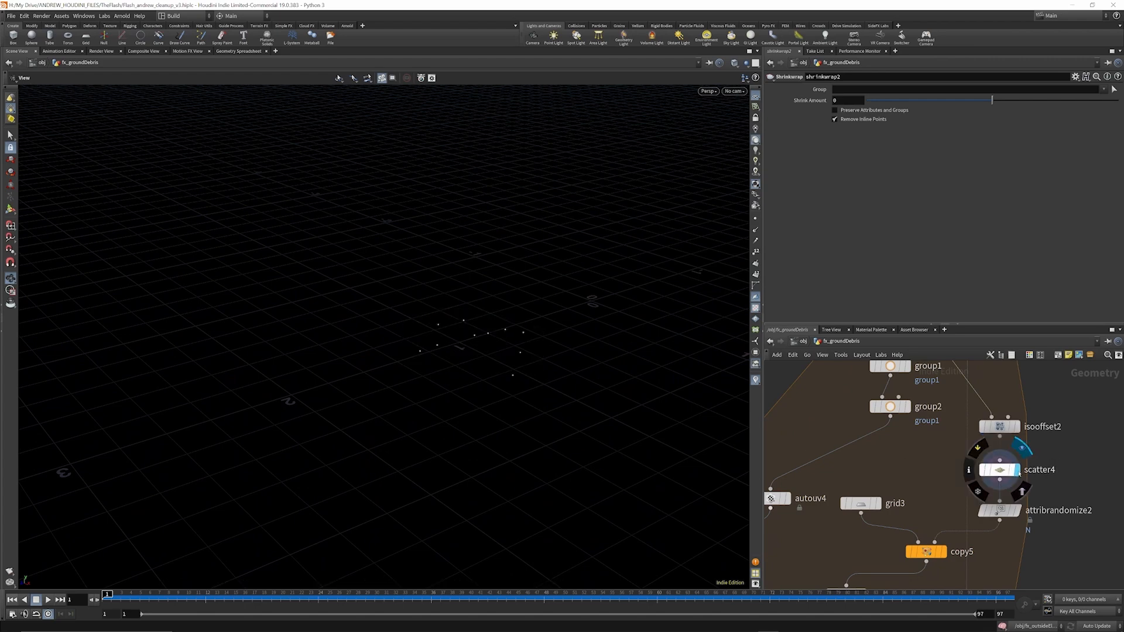
{"action": "left_click", "coordinate": [1024, 487]}
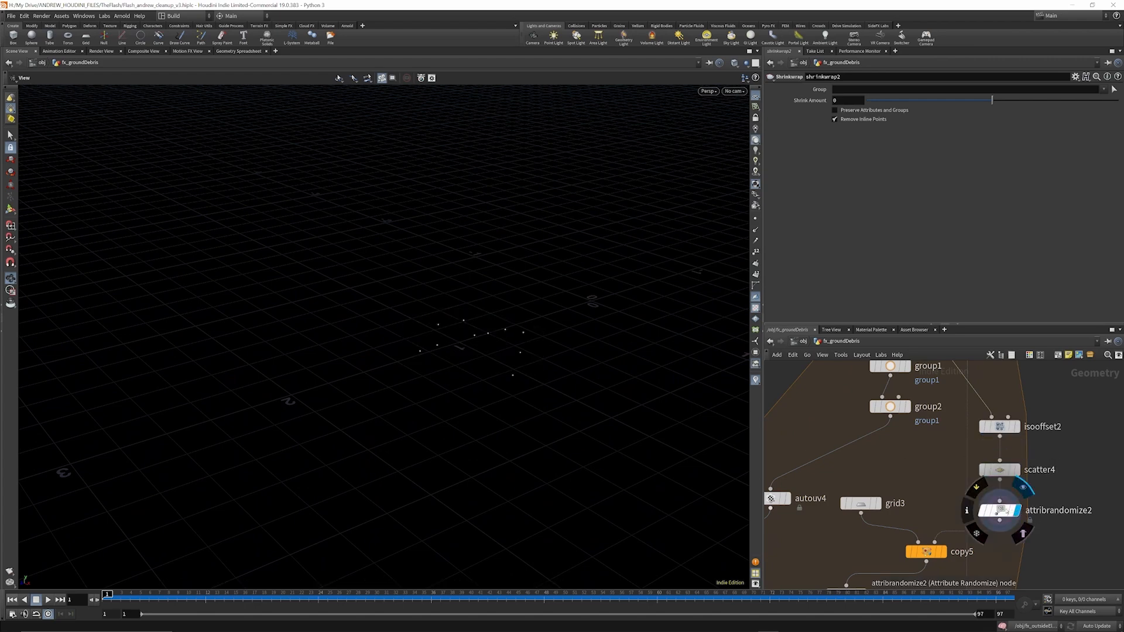
{"action": "left_click", "coordinate": [999, 510]}
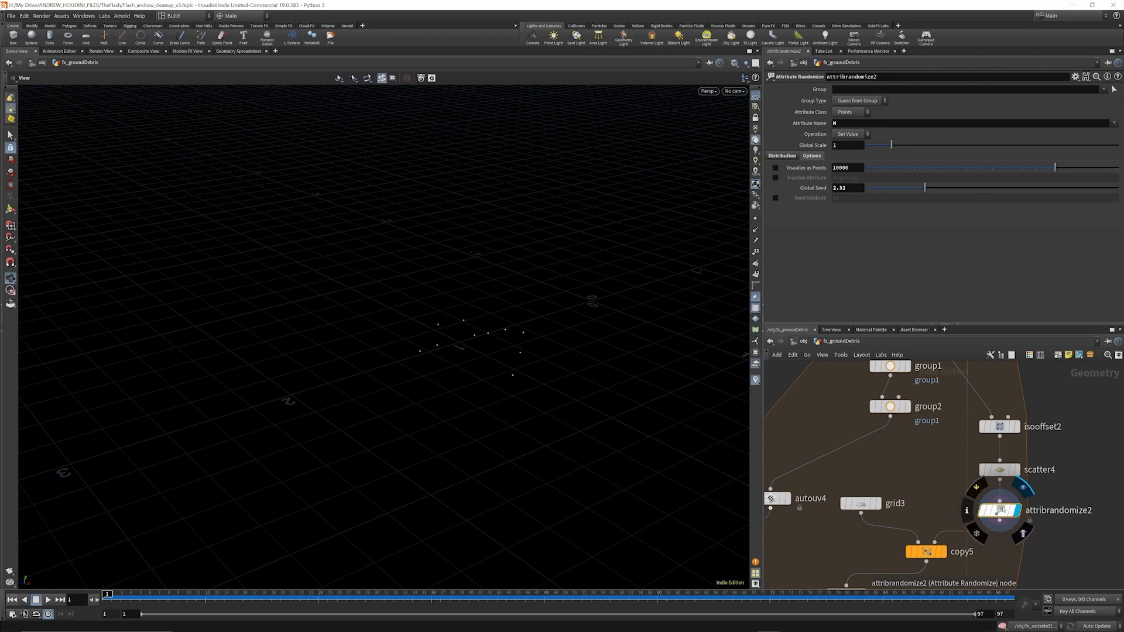
Display copy5 and mountain3 in turn to compare the flat cutting grids with their displaced version.
{"action": "scroll", "coordinate": [1020, 444], "scroll_direction": "down", "scroll_amount": 2}
{"action": "scroll", "coordinate": [978, 516], "scroll_direction": "up", "scroll_amount": 3}
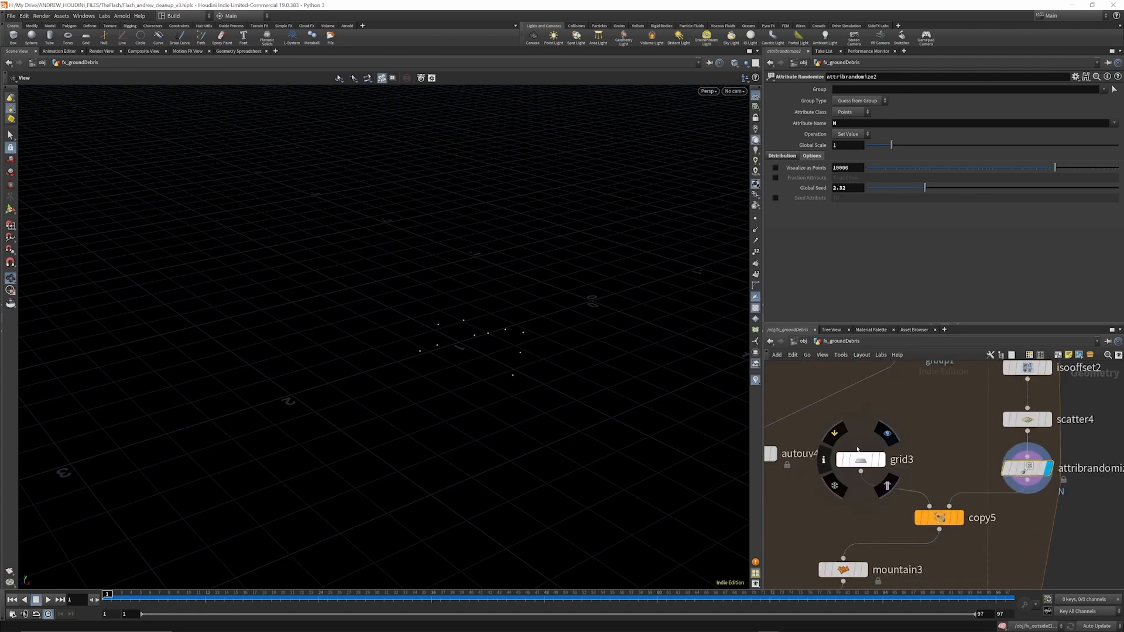
{"action": "left_click", "coordinate": [958, 518]}
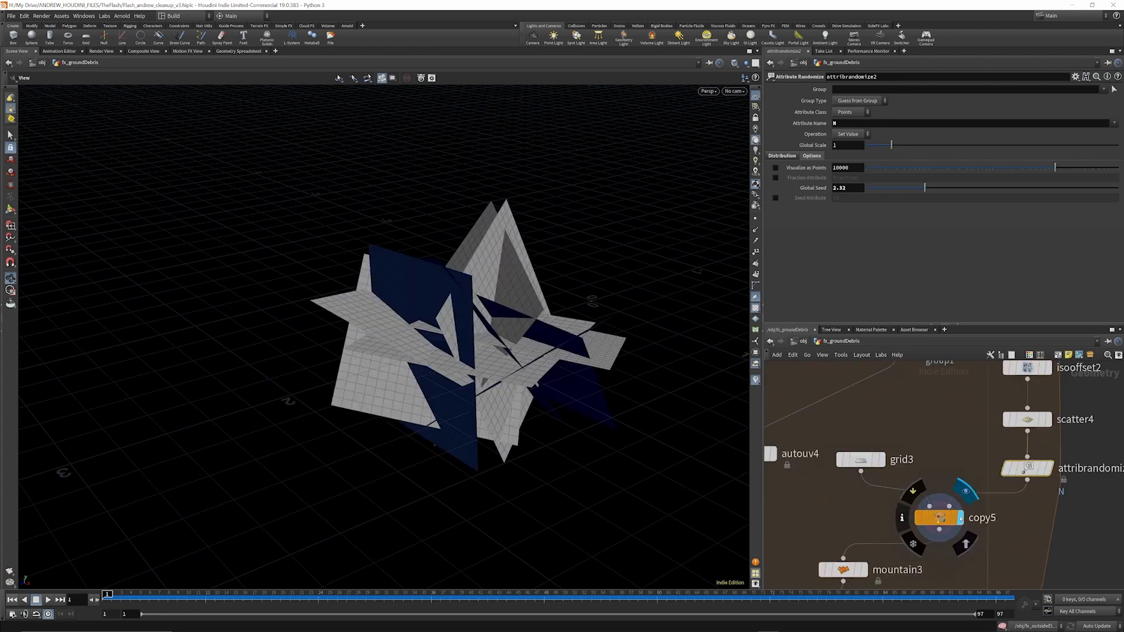
{"action": "scroll", "coordinate": [1002, 429], "scroll_direction": "down", "scroll_amount": 2}
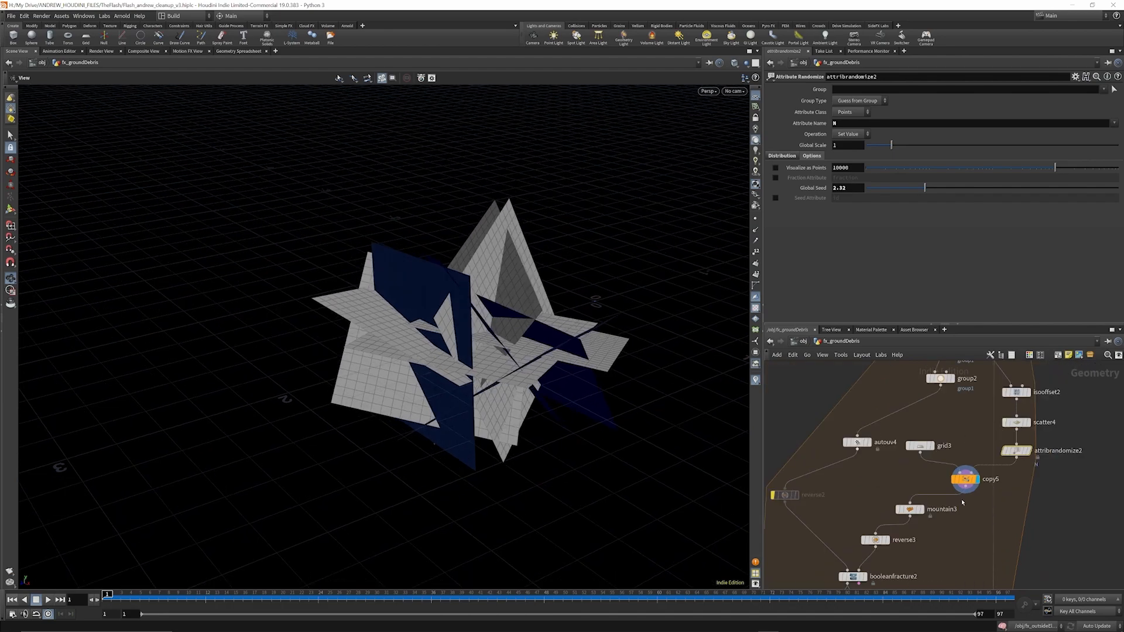
{"action": "scroll", "coordinate": [913, 503], "scroll_direction": "up", "scroll_amount": 3}
{"action": "left_click", "coordinate": [901, 477]}
{"action": "left_click_drag", "start_coordinate": [436, 322], "coordinate": [394, 261], "text": "alt"}
Switch the display between reverse3 and mountain3 to compare the cutting grids' normals, finishing on reverse3.
{"action": "scroll", "coordinate": [948, 414], "scroll_direction": "down", "scroll_amount": 2}
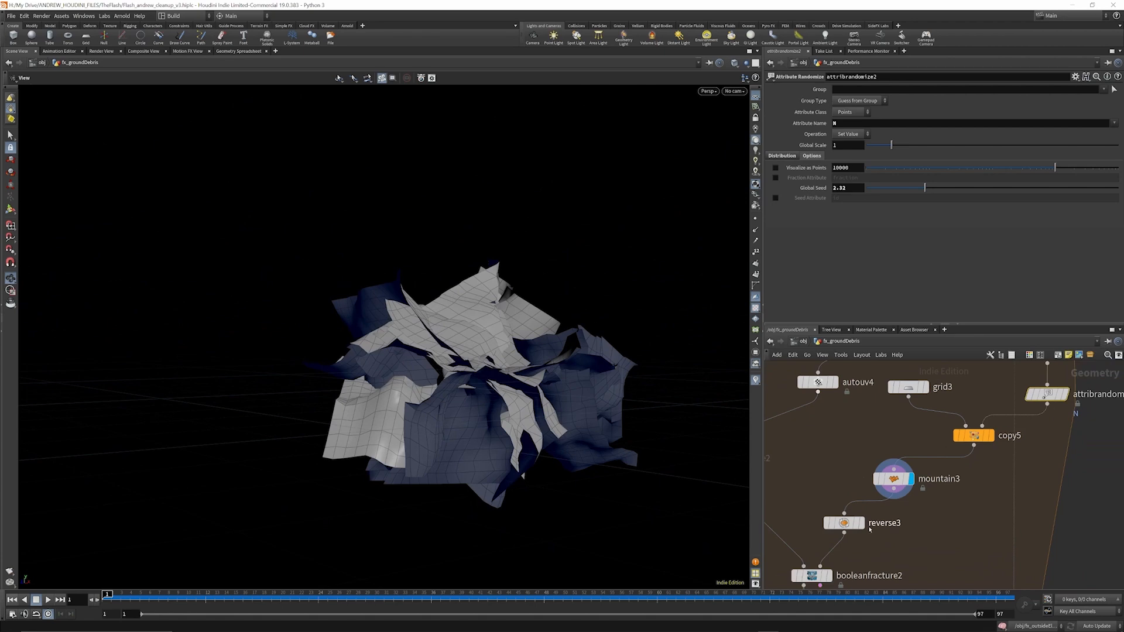
{"action": "scroll", "coordinate": [866, 525], "scroll_direction": "up", "scroll_amount": 2}
{"action": "mouse_move", "coordinate": [837, 520]}
{"action": "left_click", "coordinate": [865, 489]}
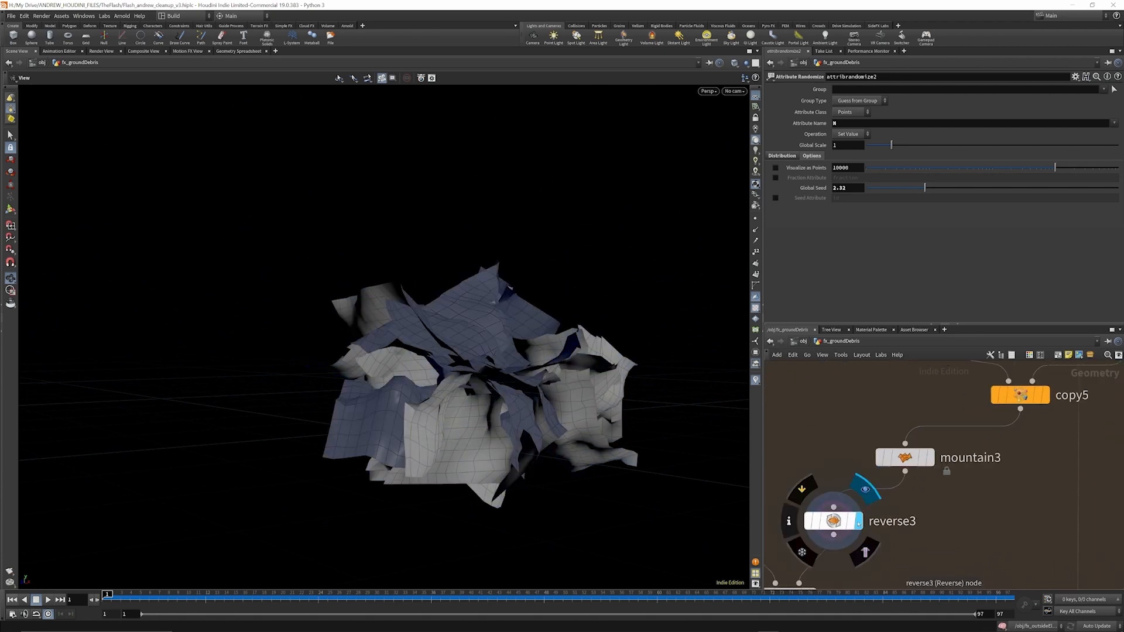
{"action": "left_click", "coordinate": [936, 426]}
{"action": "left_click", "coordinate": [865, 489]}
{"action": "left_click", "coordinate": [936, 426]}
{"action": "mouse_move", "coordinate": [861, 528]}
{"action": "left_click", "coordinate": [865, 489]}
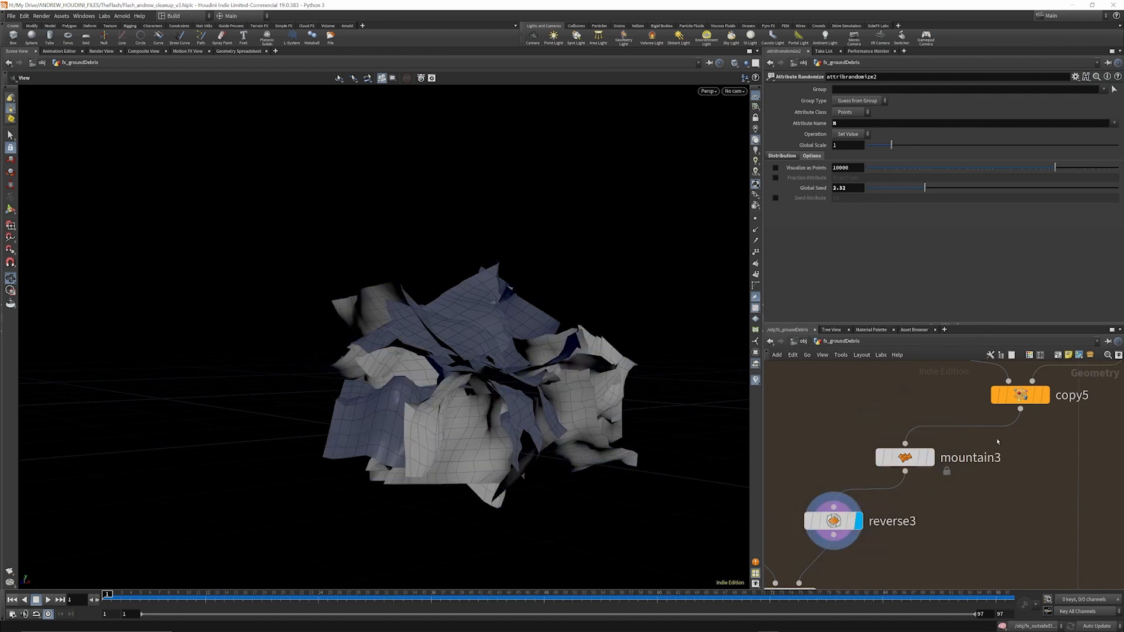
Display booleanfracture2 and inspect the fractured chunk from above.
{"action": "scroll", "coordinate": [998, 437], "scroll_direction": "down", "scroll_amount": 2}
{"action": "left_click", "coordinate": [892, 530]}
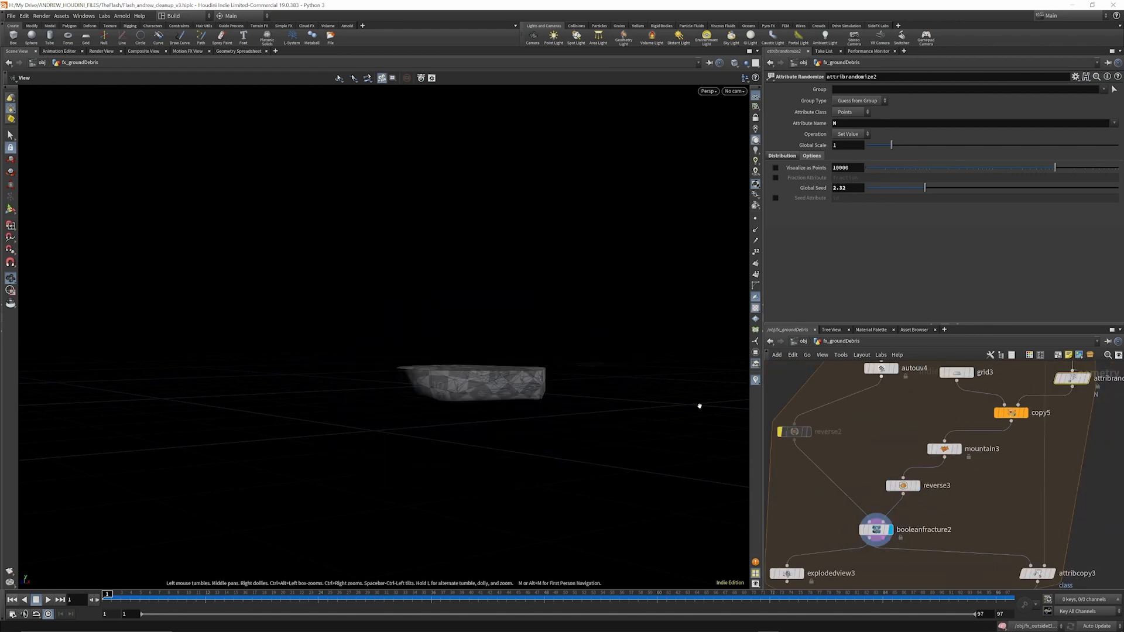
{"action": "left_click_drag", "start_coordinate": [529, 376], "coordinate": [519, 404]}
{"action": "scroll", "coordinate": [889, 416], "scroll_direction": "down", "scroll_amount": 3}
{"action": "scroll", "coordinate": [866, 483], "scroll_direction": "up", "scroll_amount": 3}
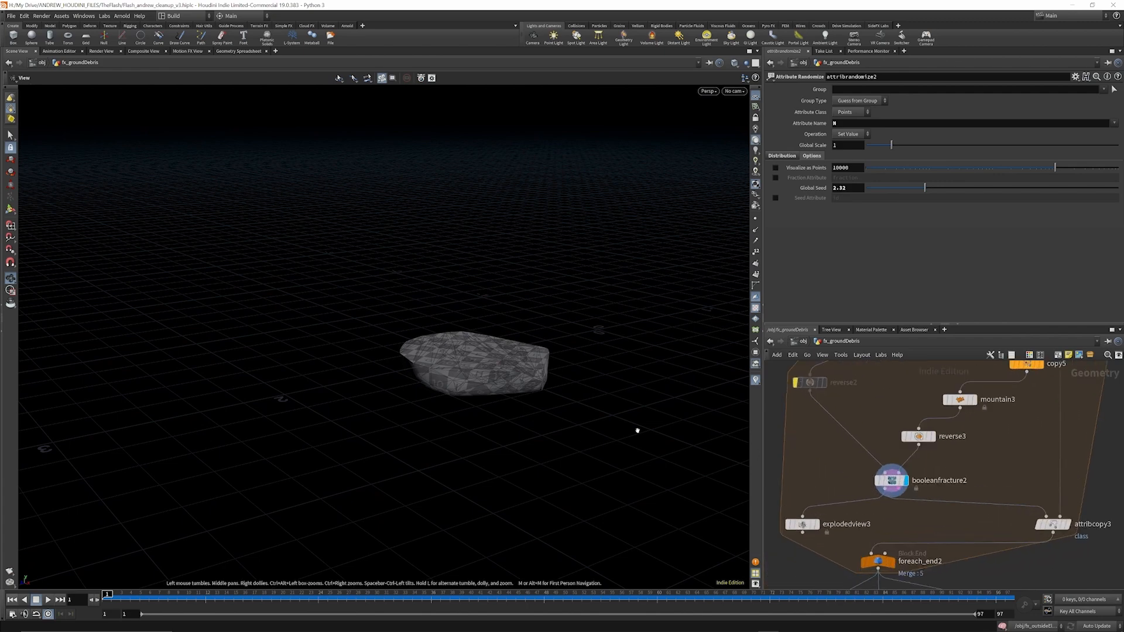
Display explodedview3 and inspect the separated fracture pieces of the single chunk from a low angle.
{"action": "left_click", "coordinate": [817, 524]}
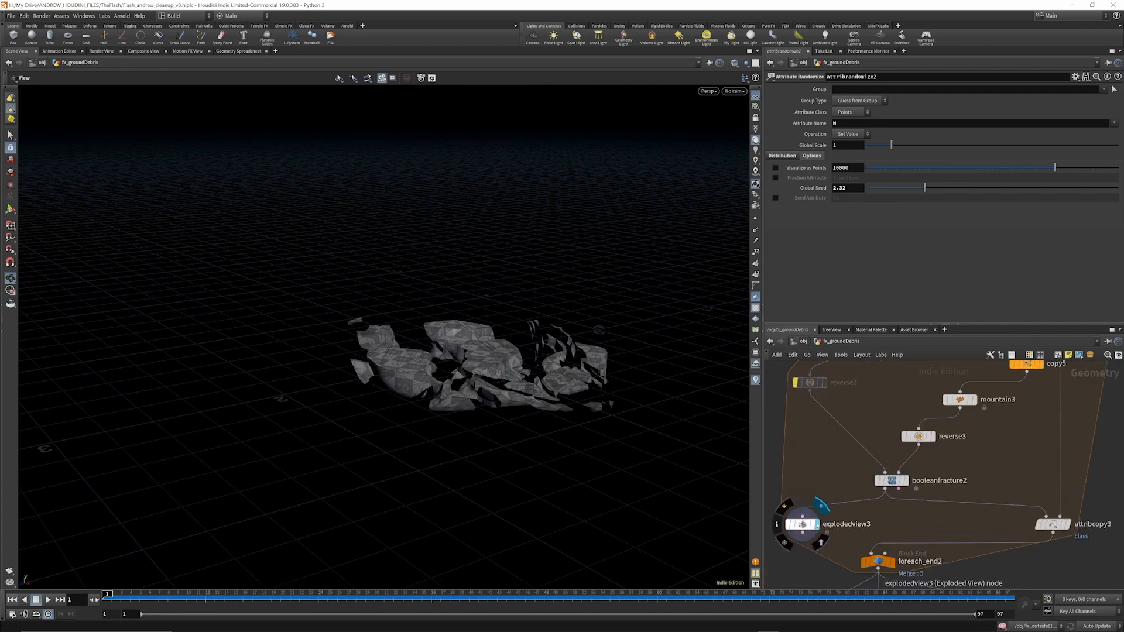
{"action": "left_click_drag", "start_coordinate": [501, 359], "coordinate": [580, 351]}
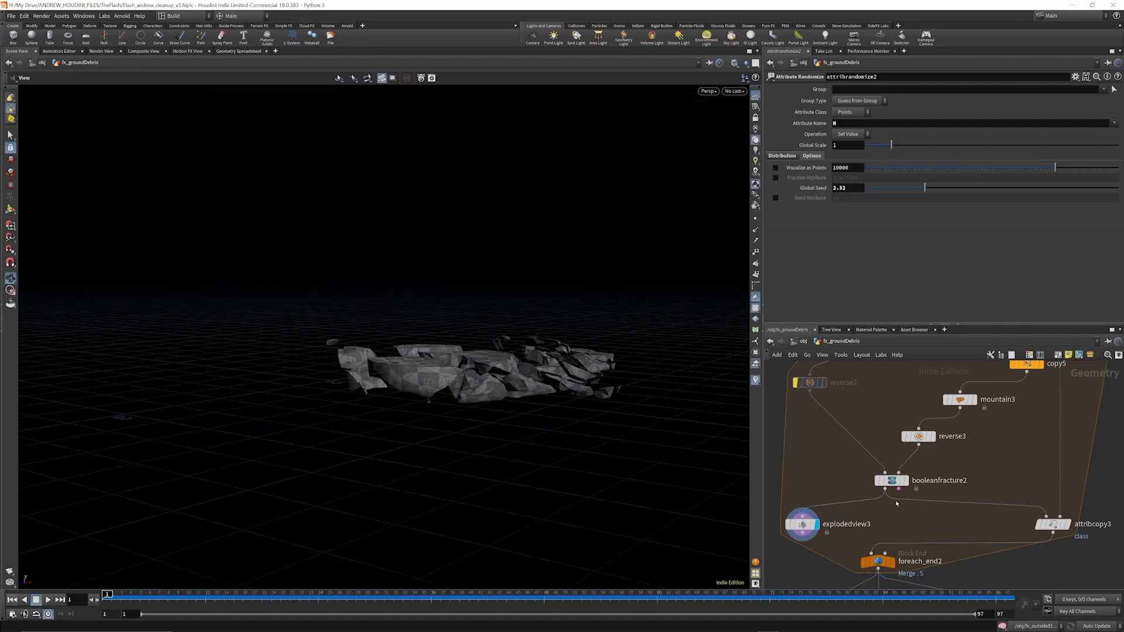
{"action": "scroll", "coordinate": [899, 429], "scroll_direction": "down", "scroll_amount": 3}
Display foreach_end2 to view all the fractured chunks, and move the attribcopy3 node closer to booleanfracture2.
{"action": "scroll", "coordinate": [905, 505], "scroll_direction": "up", "scroll_amount": 3}
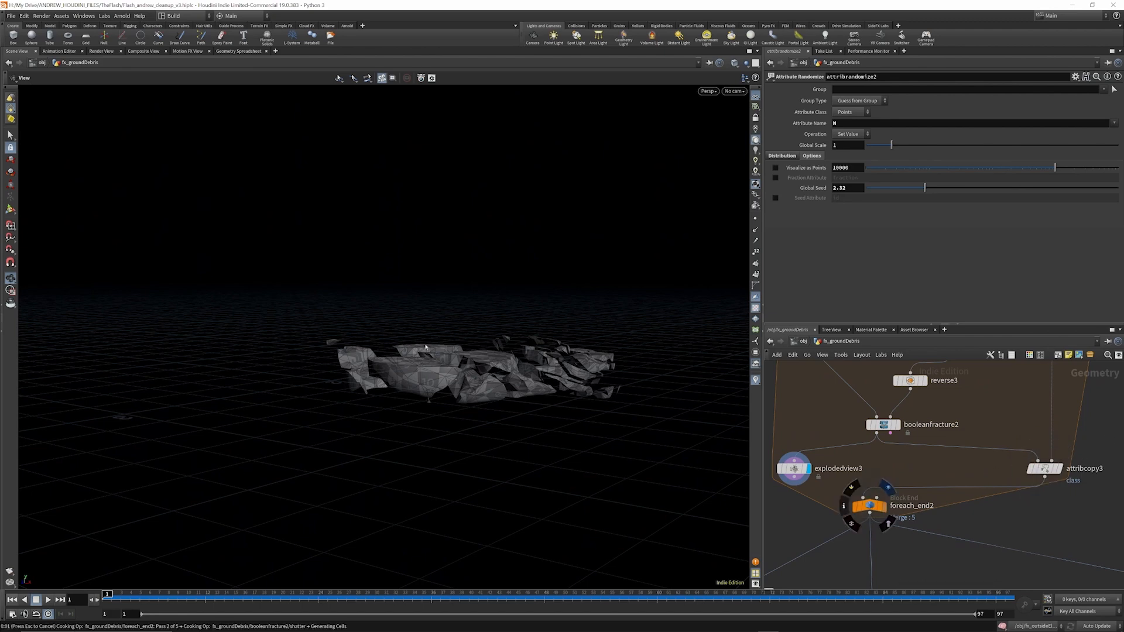
{"action": "left_click", "coordinate": [872, 507]}
{"action": "left_click_drag", "start_coordinate": [435, 388], "coordinate": [545, 439]}
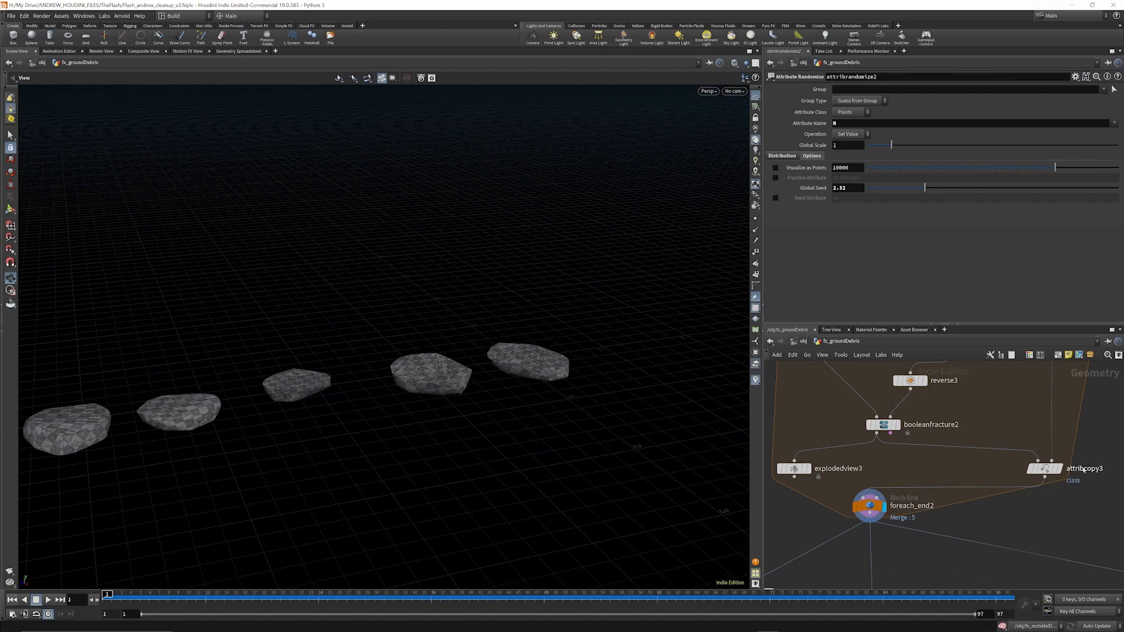
{"action": "left_click_drag", "start_coordinate": [1045, 468], "coordinate": [1016, 456]}
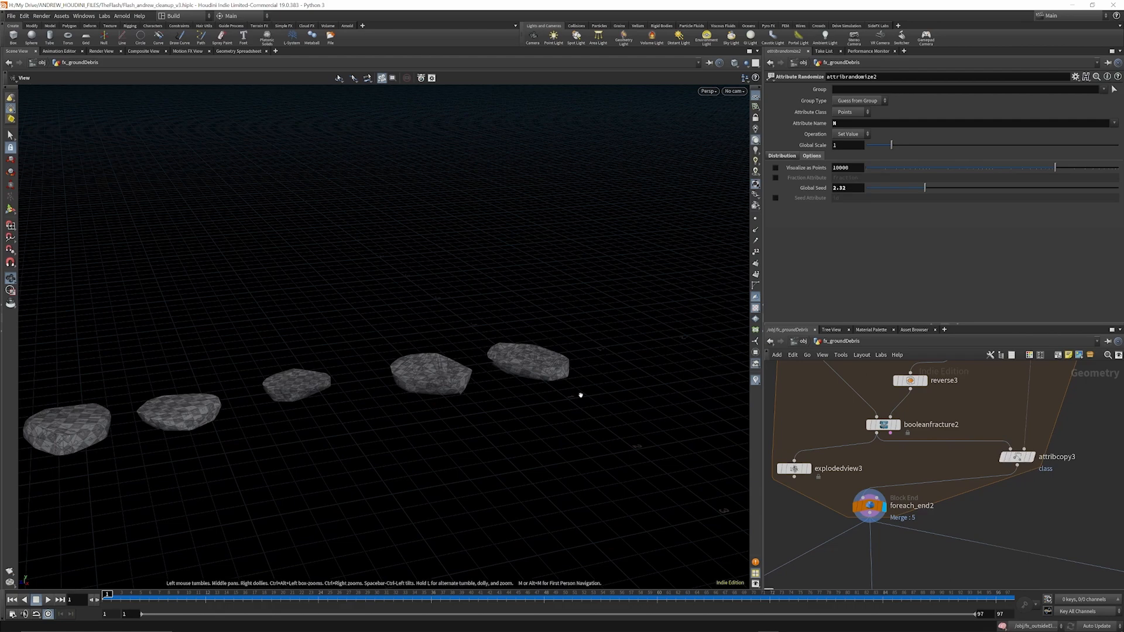
{"action": "left_click_drag", "start_coordinate": [511, 383], "coordinate": [646, 373]}
Display explodedview2 and inspect the separated pieces of all the ground chunks.
{"action": "scroll", "coordinate": [979, 437], "scroll_direction": "down", "scroll_amount": 6}
{"action": "scroll", "coordinate": [911, 480], "scroll_direction": "up", "scroll_amount": 8}
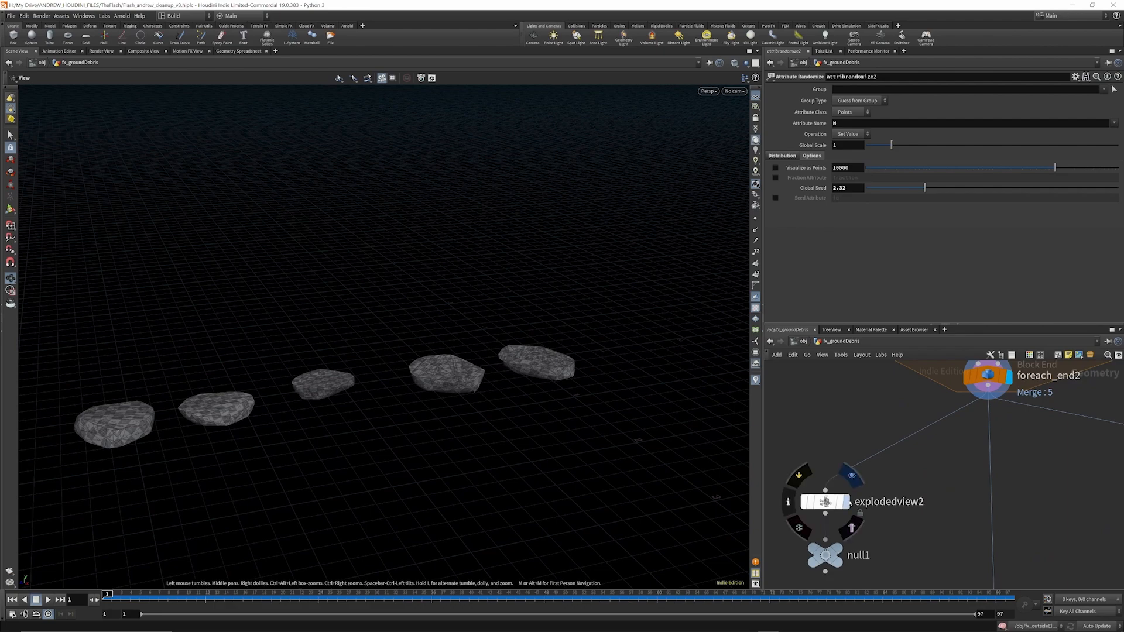
{"action": "left_click", "coordinate": [846, 502]}
{"action": "left_click_drag", "start_coordinate": [439, 464], "coordinate": [514, 398]}
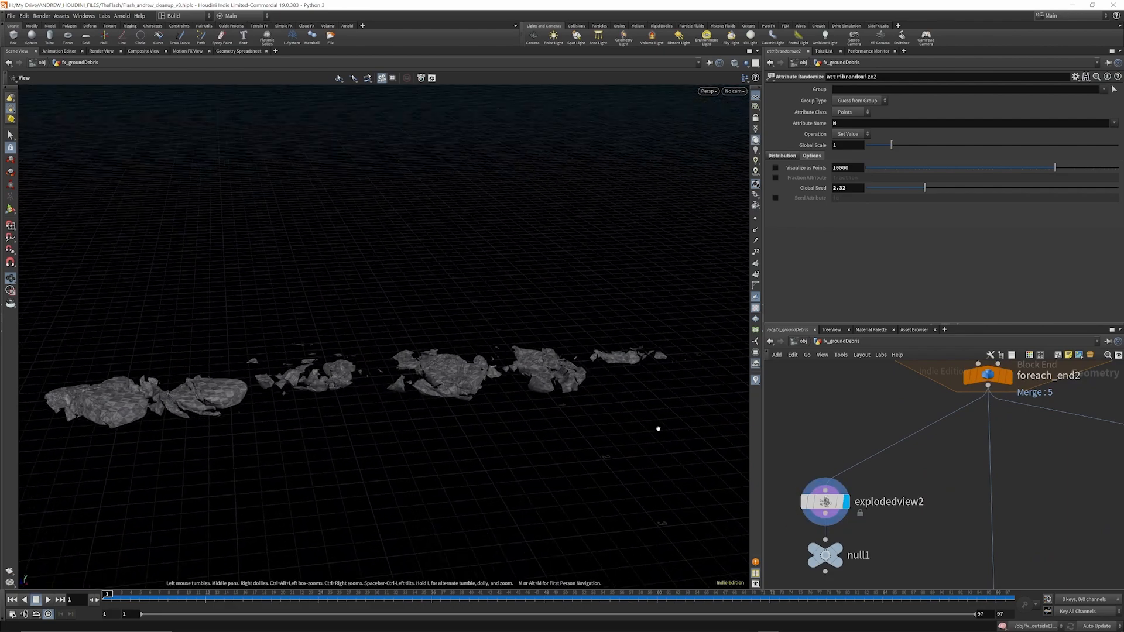
Display assemble5 and review its packed primitives, path attribute and class transfer settings.
{"action": "scroll", "coordinate": [854, 456], "scroll_direction": "down", "scroll_amount": 7}
{"action": "scroll", "coordinate": [913, 501], "scroll_direction": "up", "scroll_amount": 3}
{"action": "scroll", "coordinate": [913, 502], "scroll_direction": "up", "scroll_amount": 1}
{"action": "scroll", "coordinate": [849, 456], "scroll_direction": "down", "scroll_amount": 5}
{"action": "scroll", "coordinate": [925, 450], "scroll_direction": "up", "scroll_amount": 4}
{"action": "scroll", "coordinate": [1001, 507], "scroll_direction": "up", "scroll_amount": 3}
{"action": "left_click", "coordinate": [924, 409]}
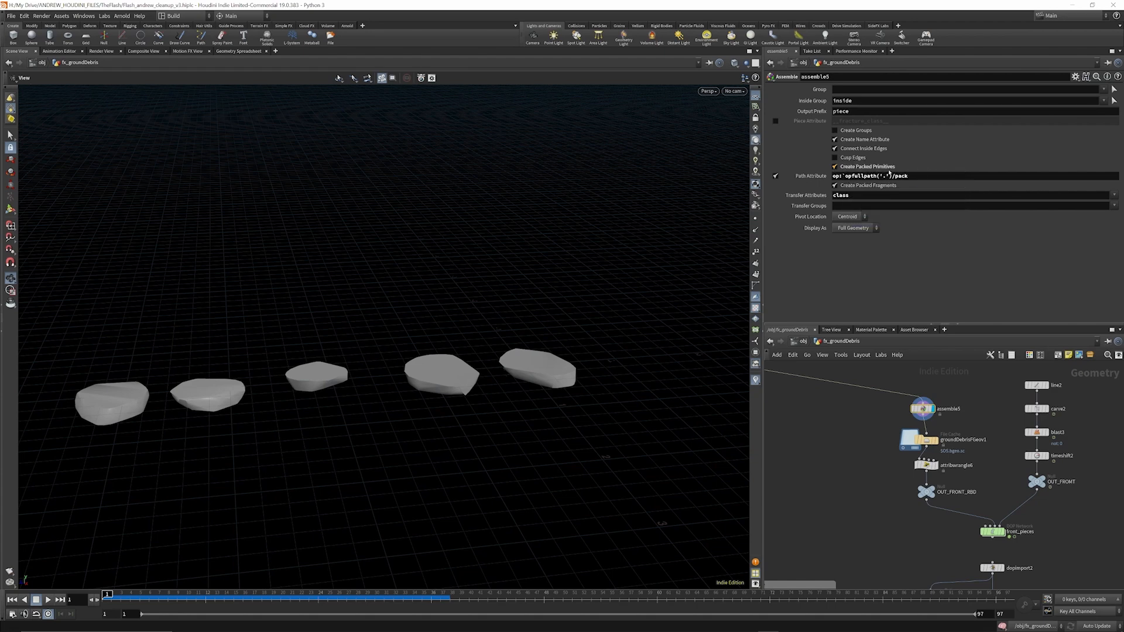
Display the groundDebrisFGeov1 file cache and review its geometry file path and save-to-disk settings.
{"action": "scroll", "coordinate": [951, 452], "scroll_direction": "up", "scroll_amount": 2}
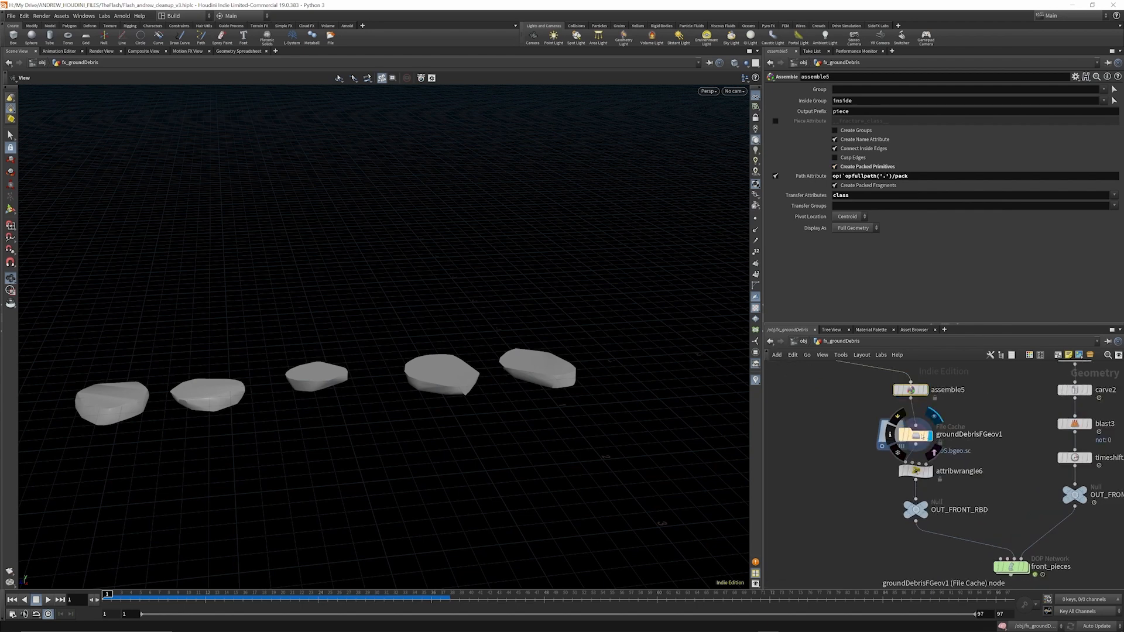
{"action": "left_click", "coordinate": [907, 436]}
{"action": "left_click", "coordinate": [797, 136]}
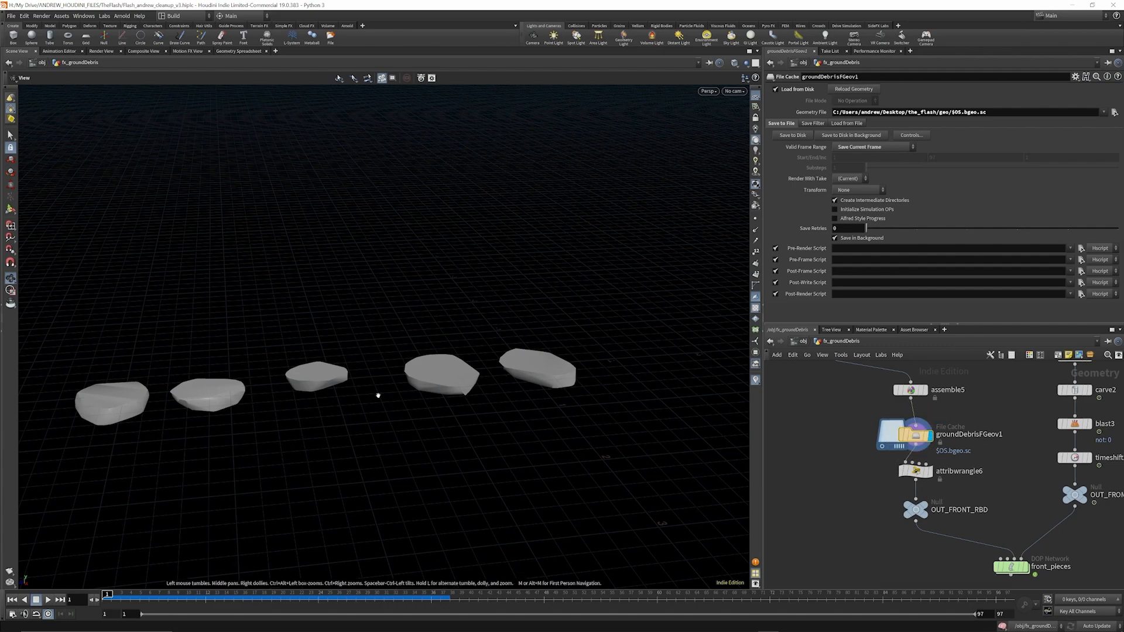
Display attribwrangle6 and examine its velocity and spin VEX code with the spread, scale, push and seed parameters.
{"action": "scroll", "coordinate": [929, 413], "scroll_direction": "down", "scroll_amount": 1}
{"action": "scroll", "coordinate": [944, 461], "scroll_direction": "up", "scroll_amount": 2}
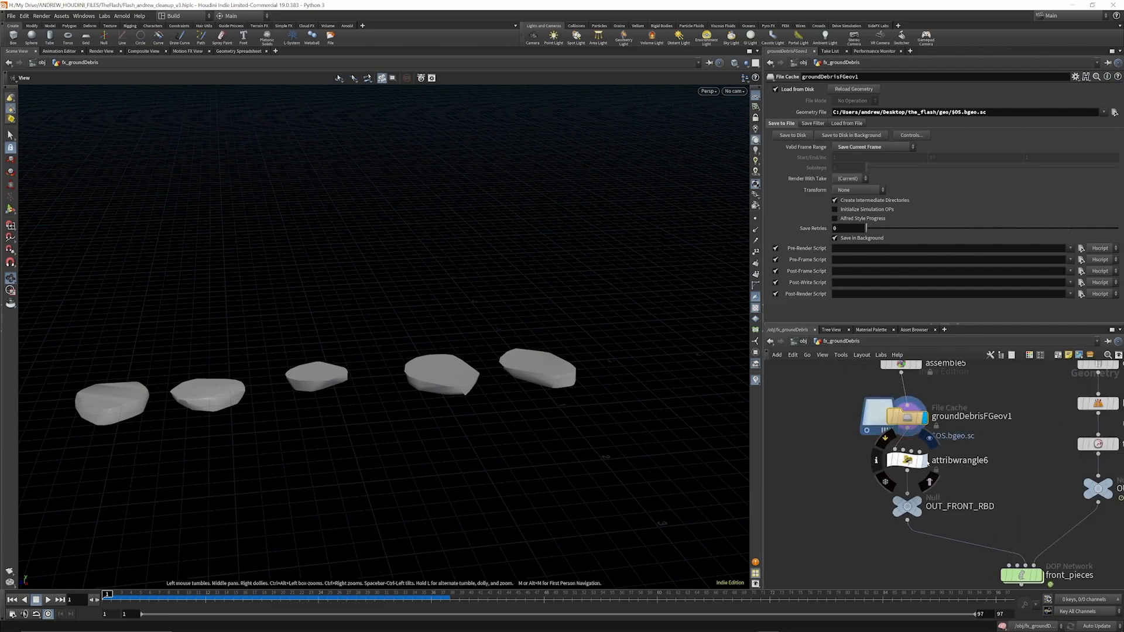
{"action": "left_click", "coordinate": [907, 460]}
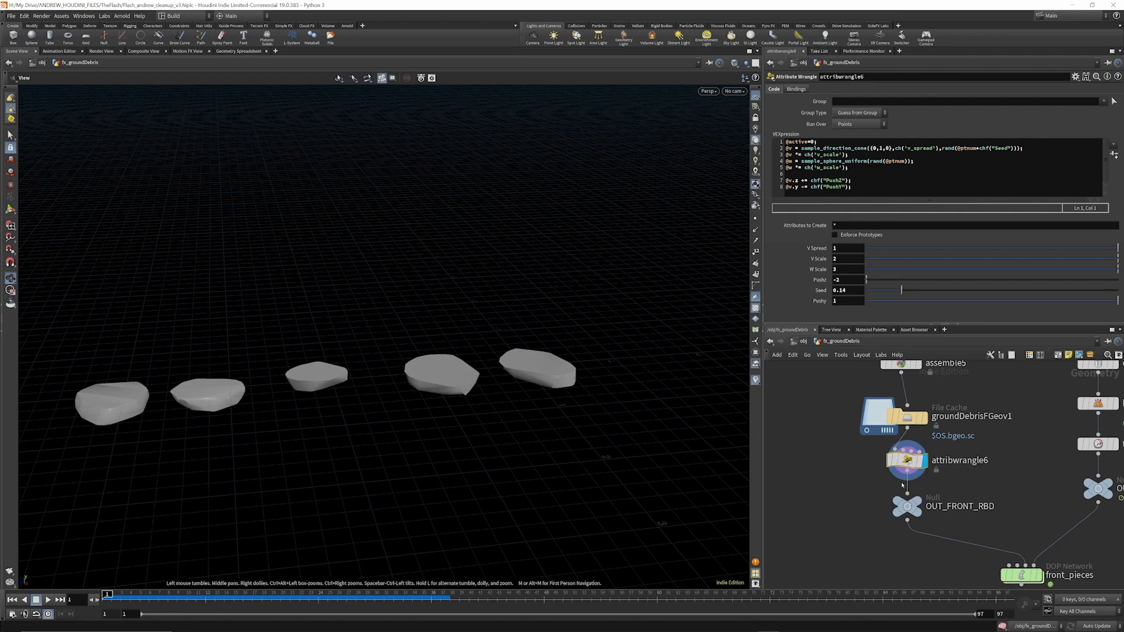
Display line2 and review its origin, direction, length and points settings.
{"action": "scroll", "coordinate": [916, 494], "scroll_direction": "down", "scroll_amount": 4}
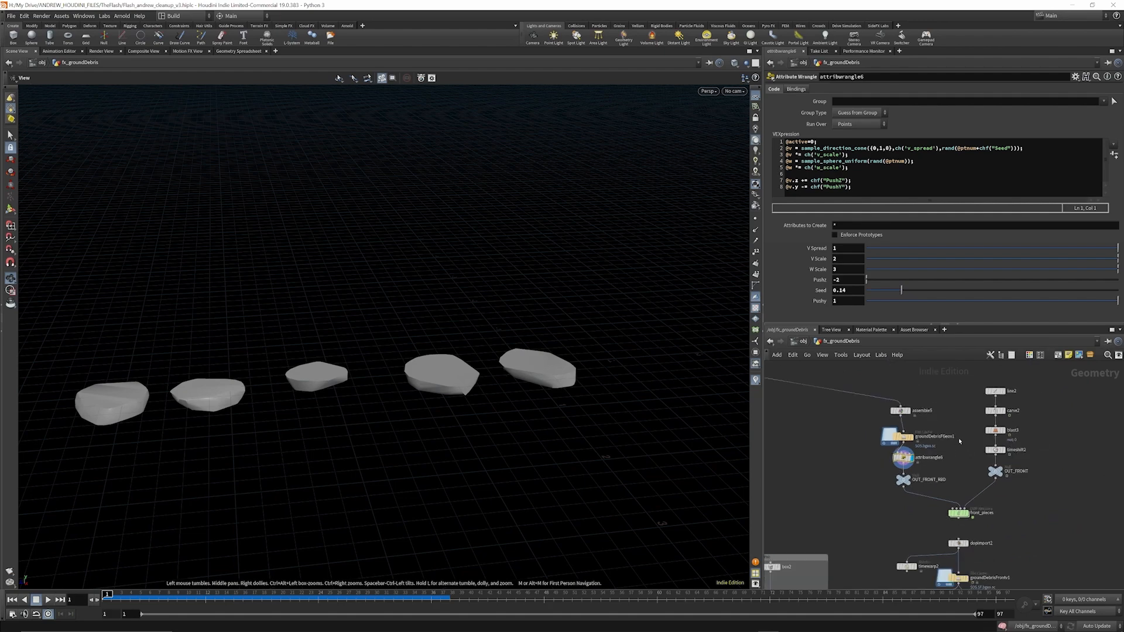
{"action": "scroll", "coordinate": [957, 448], "scroll_direction": "up", "scroll_amount": 3}
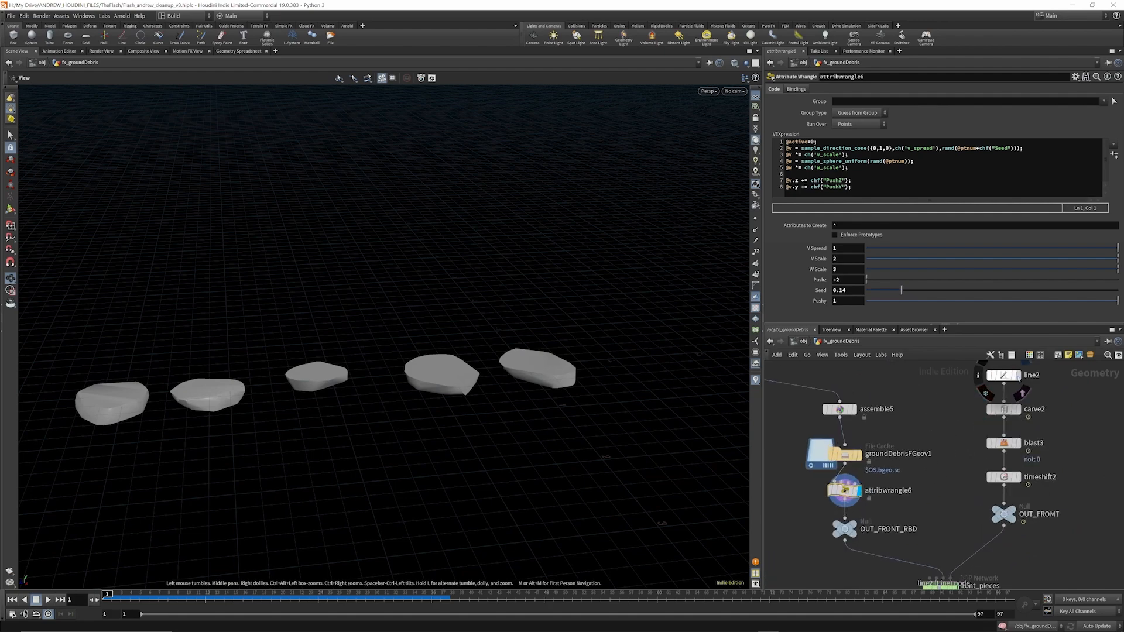
{"action": "left_click", "coordinate": [1018, 379]}
{"action": "left_click", "coordinate": [1003, 376]}
{"action": "left_click_drag", "start_coordinate": [474, 348], "coordinate": [293, 372]}
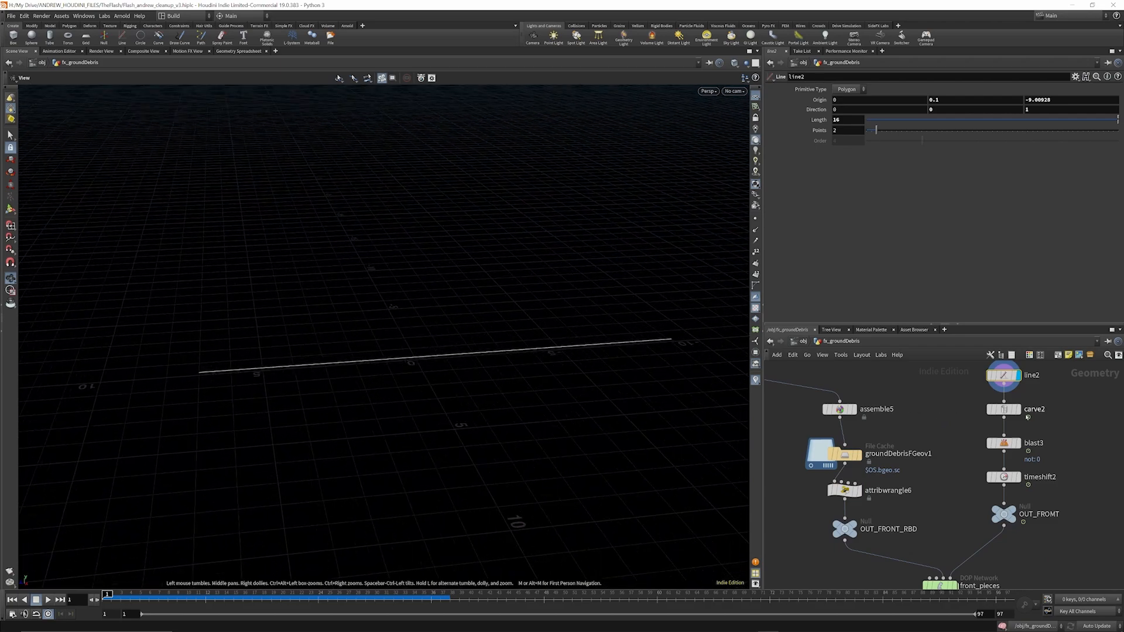
Display carve2 and scrub through the timeline to examine how its keyframed First U trims the line.
{"action": "left_click", "coordinate": [1018, 409]}
{"action": "left_click", "coordinate": [1003, 409]}
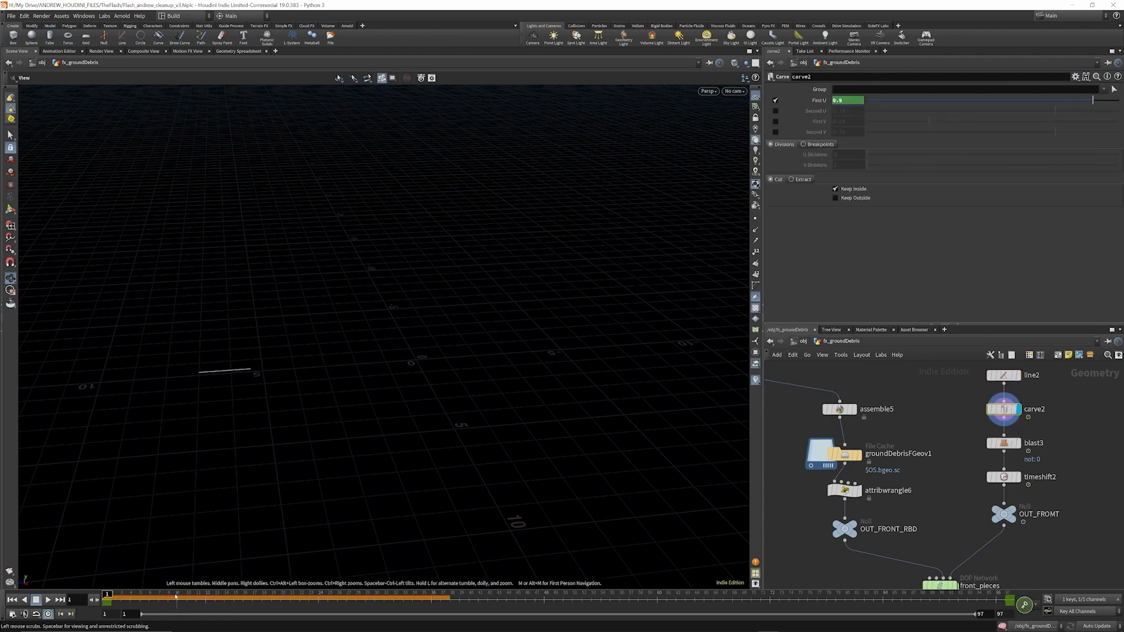
{"action": "left_click_drag", "start_coordinate": [130, 597], "coordinate": [506, 595]}
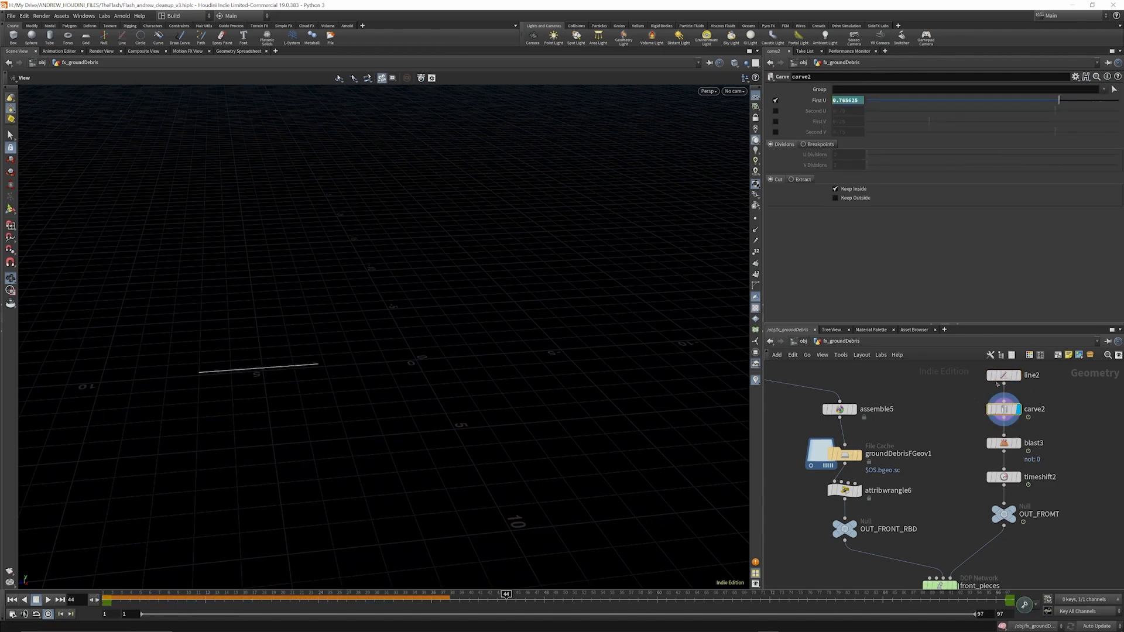
{"action": "left_click", "coordinate": [108, 597]}
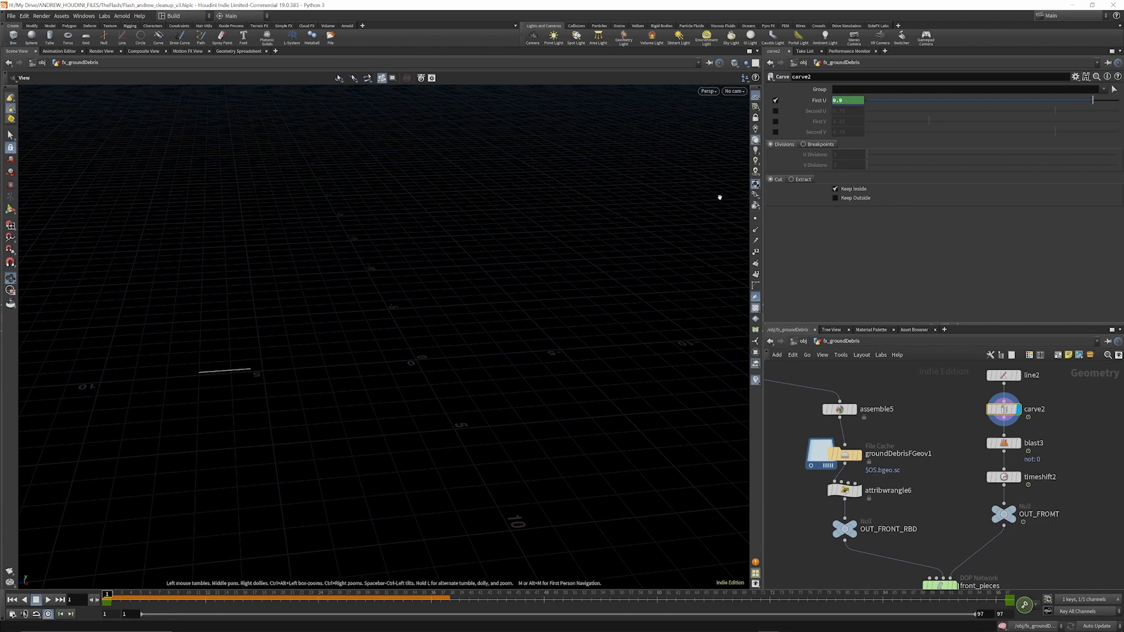
{"action": "left_click_drag", "start_coordinate": [161, 597], "coordinate": [1010, 597]}
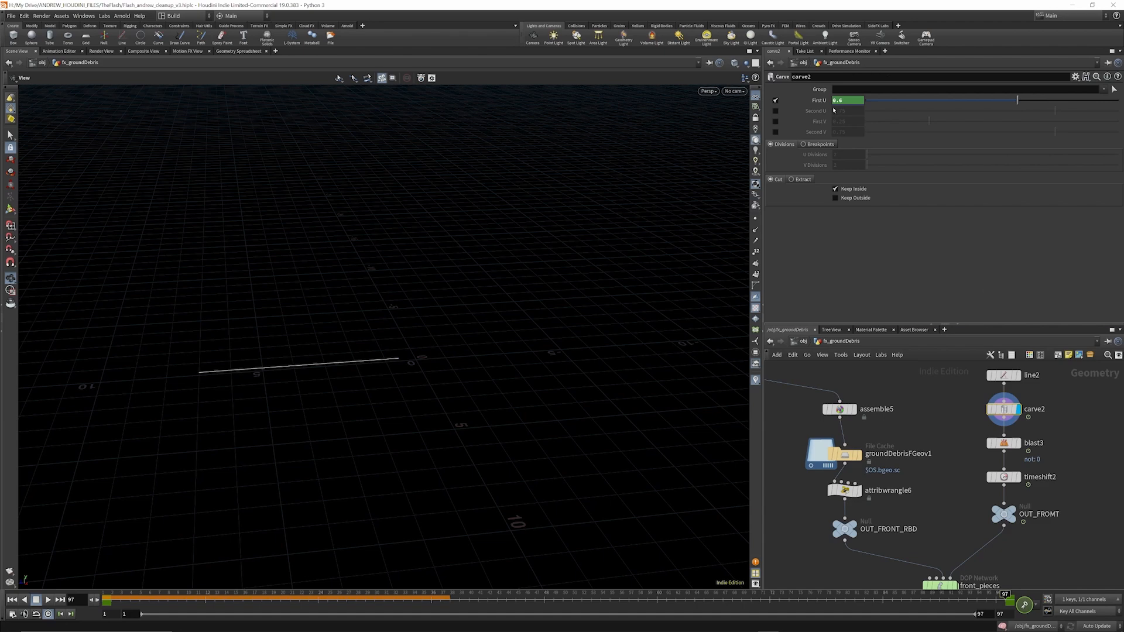
{"action": "left_click_drag", "start_coordinate": [329, 597], "coordinate": [807, 602]}
Display blast3, review its point group and Delete Non Selected option, and scrub the timeline to follow the isolated point.
{"action": "left_click", "coordinate": [1017, 443]}
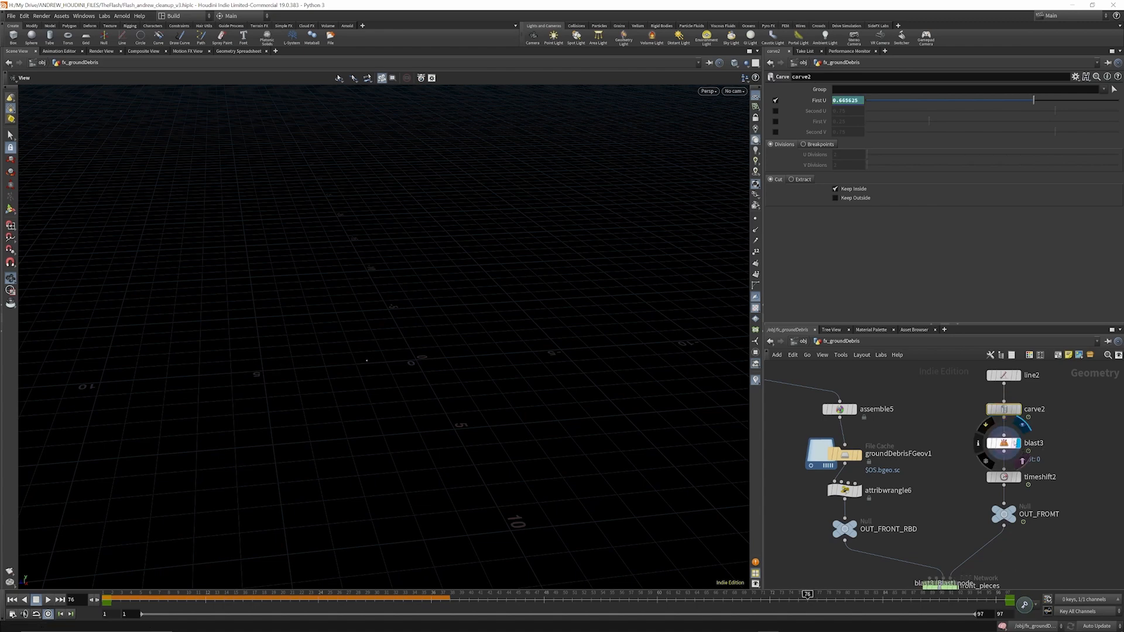
{"action": "left_click", "coordinate": [1007, 445]}
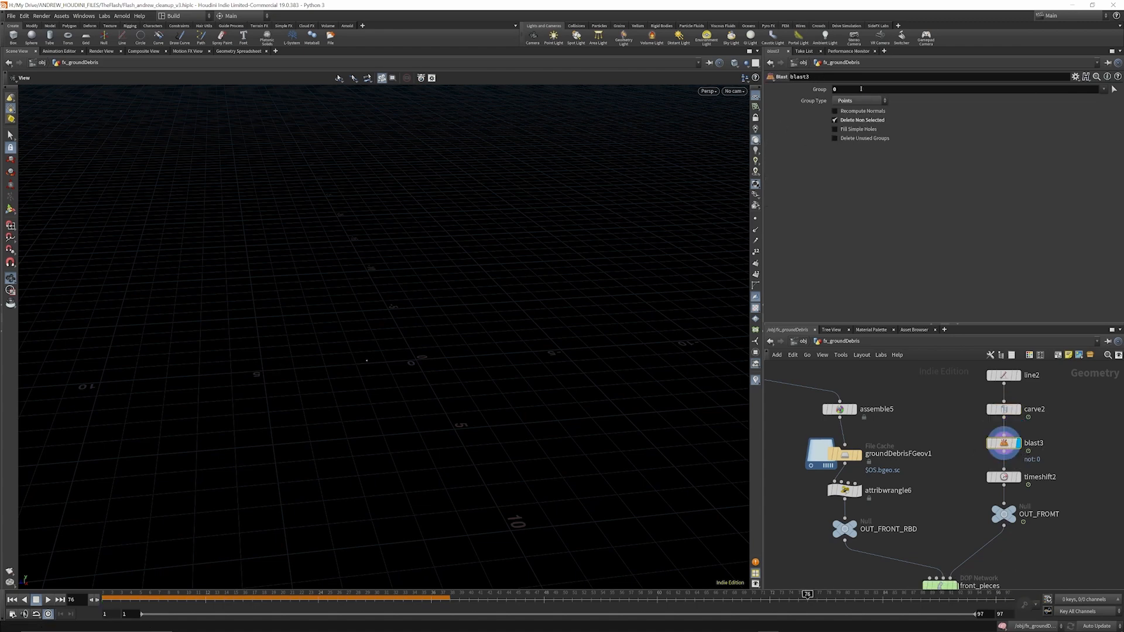
{"action": "left_click_drag", "start_coordinate": [219, 601], "coordinate": [930, 603]}
Display timeshift2, review its Frame expression, and trace the branch down to the front_pieces inputs.
{"action": "scroll", "coordinate": [1033, 493], "scroll_direction": "up", "scroll_amount": 2}
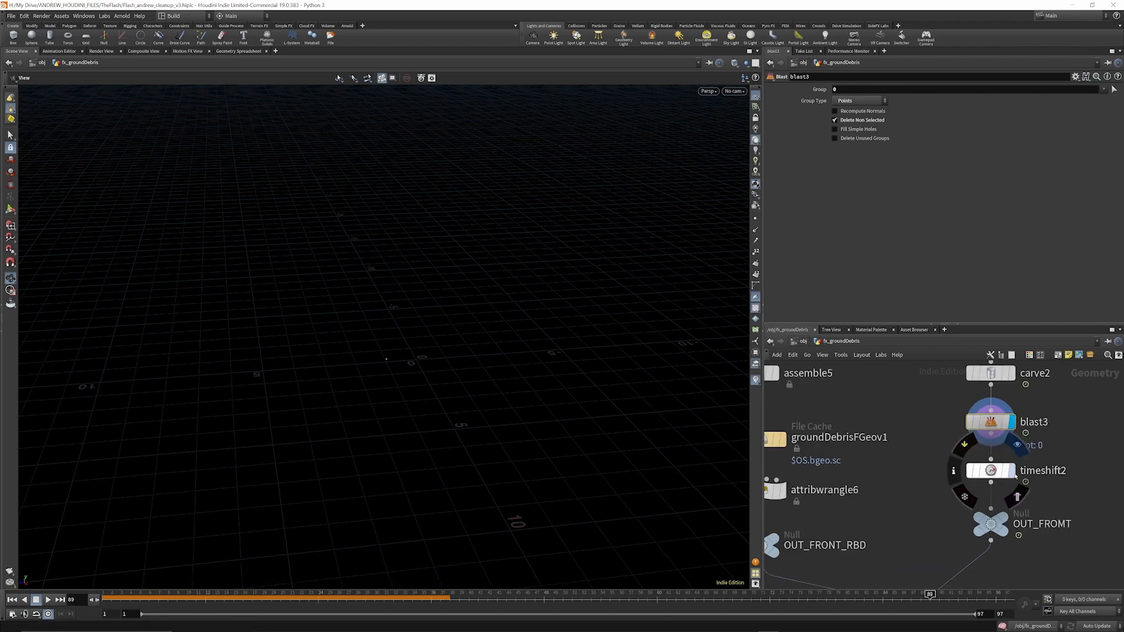
{"action": "left_click", "coordinate": [995, 471]}
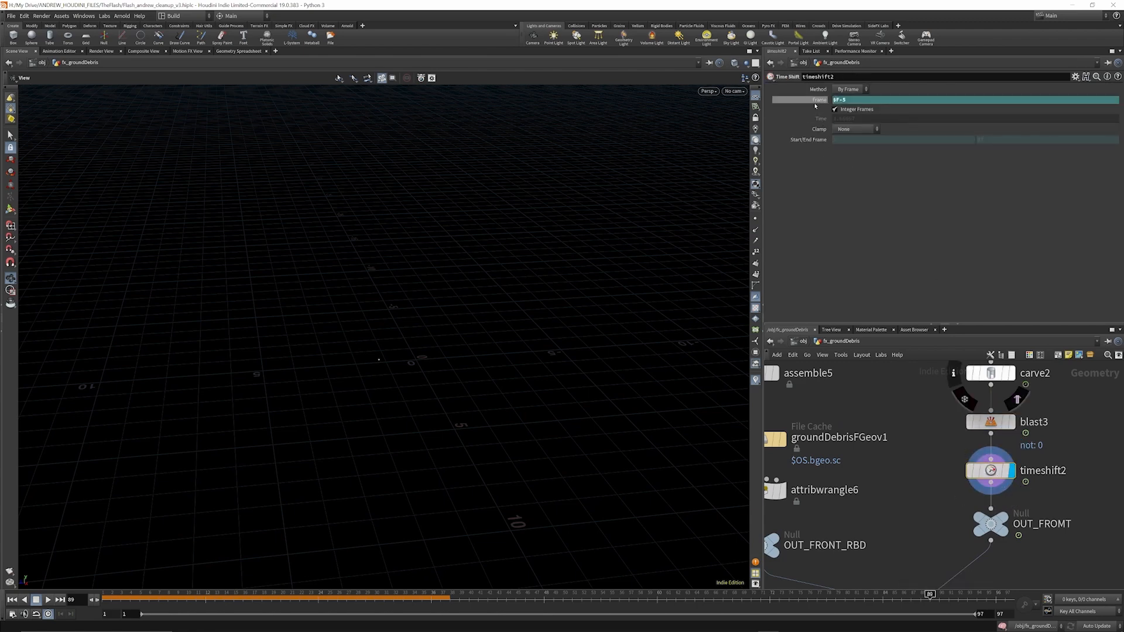
{"action": "scroll", "coordinate": [1024, 421], "scroll_direction": "down", "scroll_amount": 3}
{"action": "scroll", "coordinate": [993, 518], "scroll_direction": "up", "scroll_amount": 3}
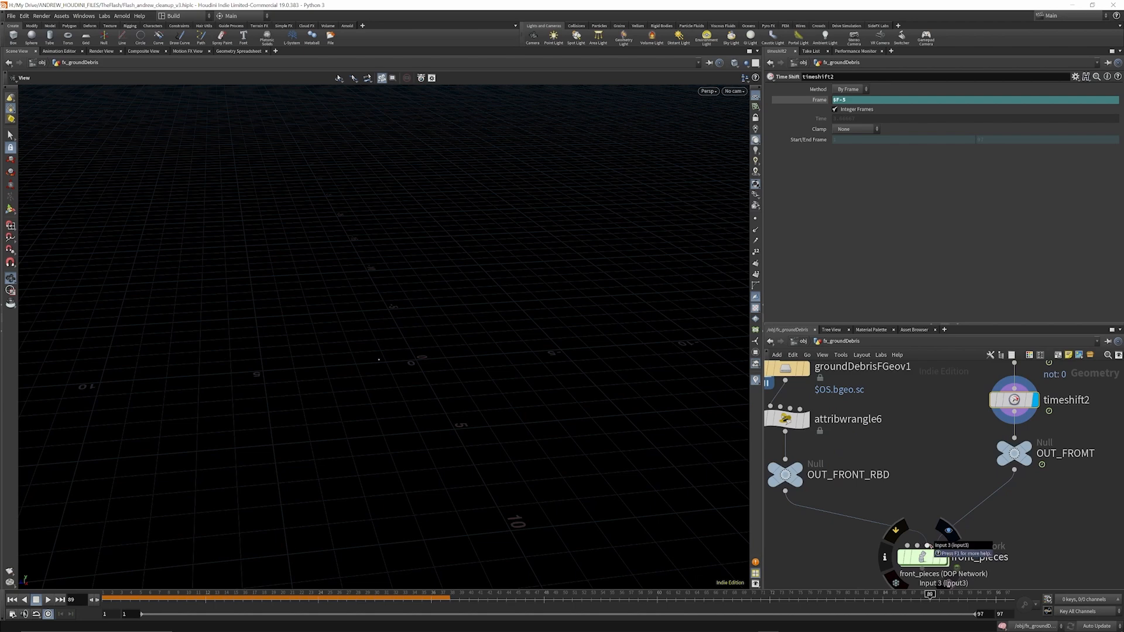
Display the OUT_FRONT_RBD chunks and go inside the front_pieces DOP network.
{"action": "left_click", "coordinate": [798, 474]}
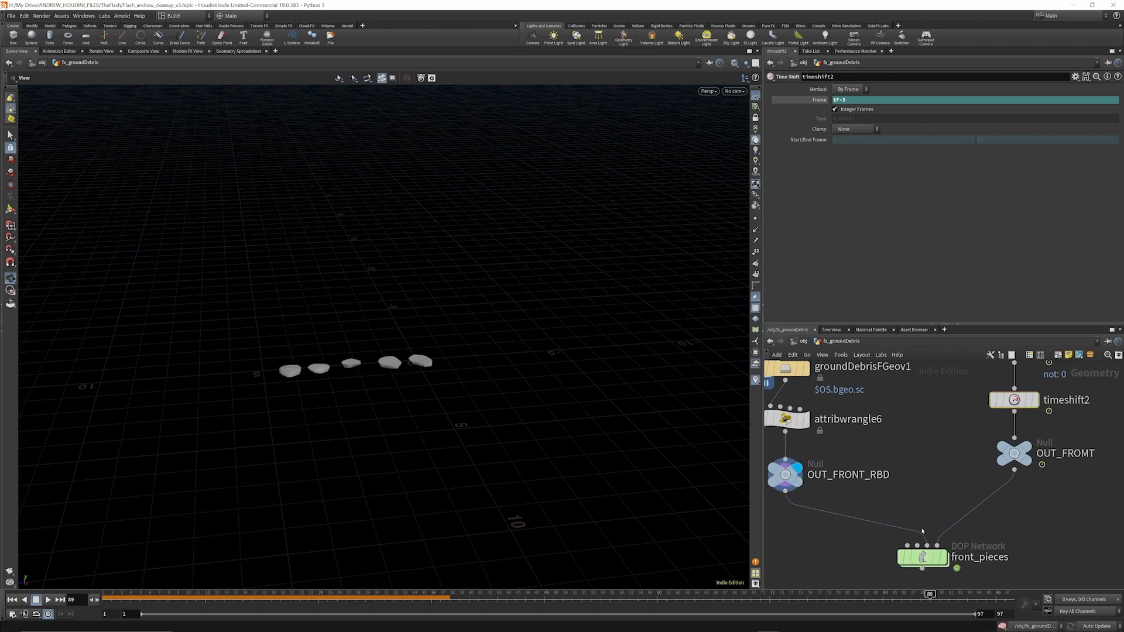
{"action": "scroll", "coordinate": [912, 458], "scroll_direction": "down", "scroll_amount": 3}
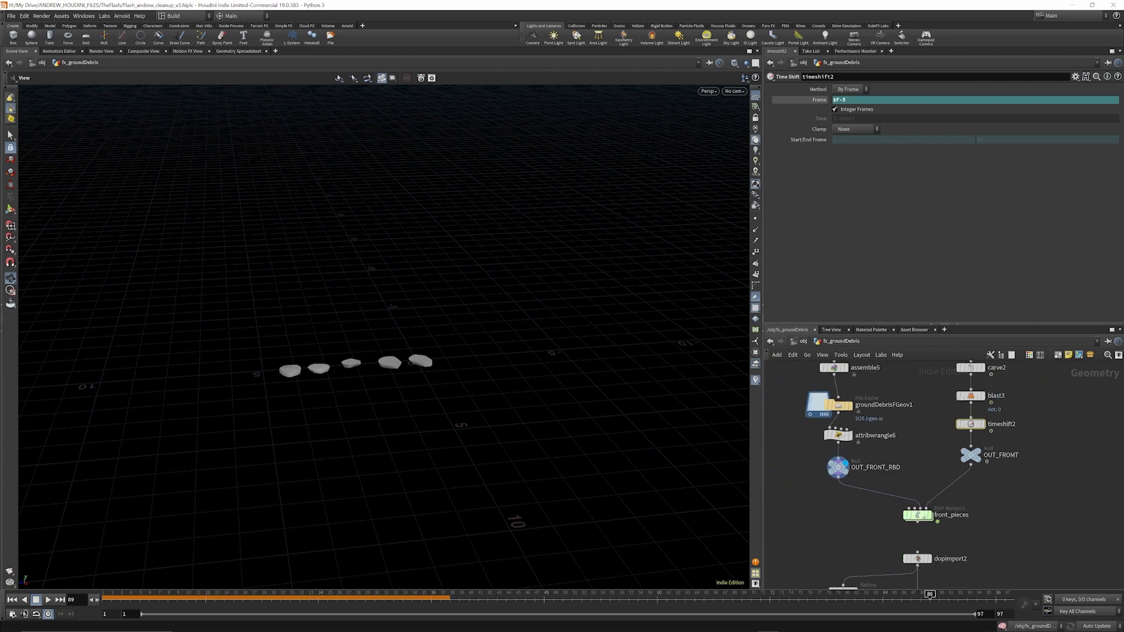
{"action": "scroll", "coordinate": [920, 514], "scroll_direction": "up", "scroll_amount": 3}
{"action": "double_click", "coordinate": [916, 518]}
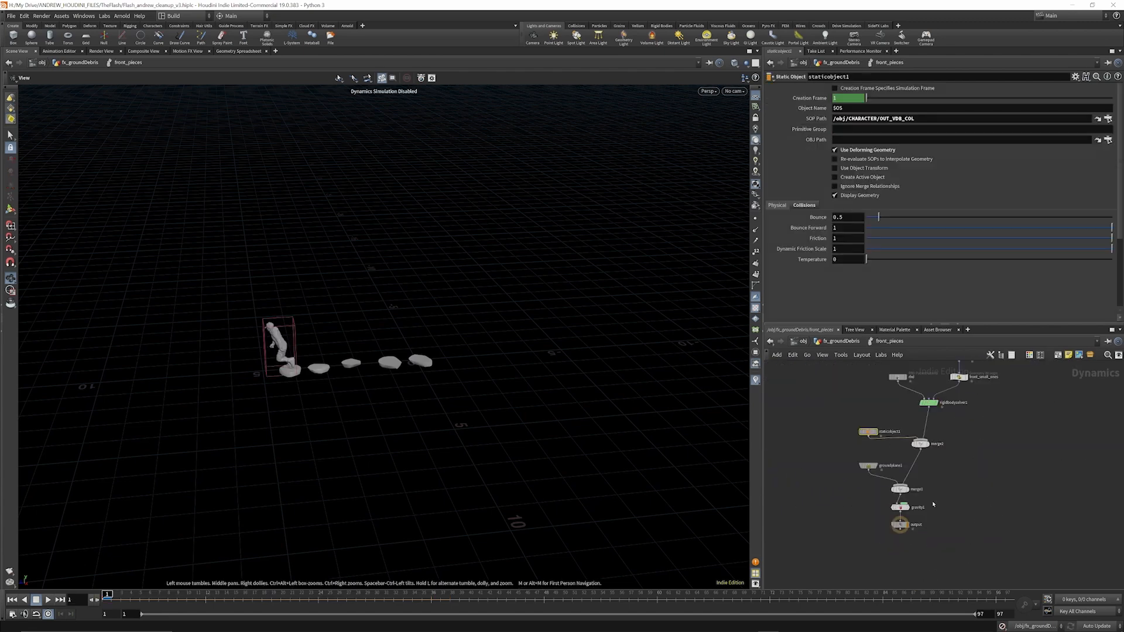
Select popattract1 and review its goal, force and bindings settings.
{"action": "scroll", "coordinate": [912, 523], "scroll_direction": "down", "scroll_amount": 3}
{"action": "scroll", "coordinate": [946, 407], "scroll_direction": "up", "scroll_amount": 6}
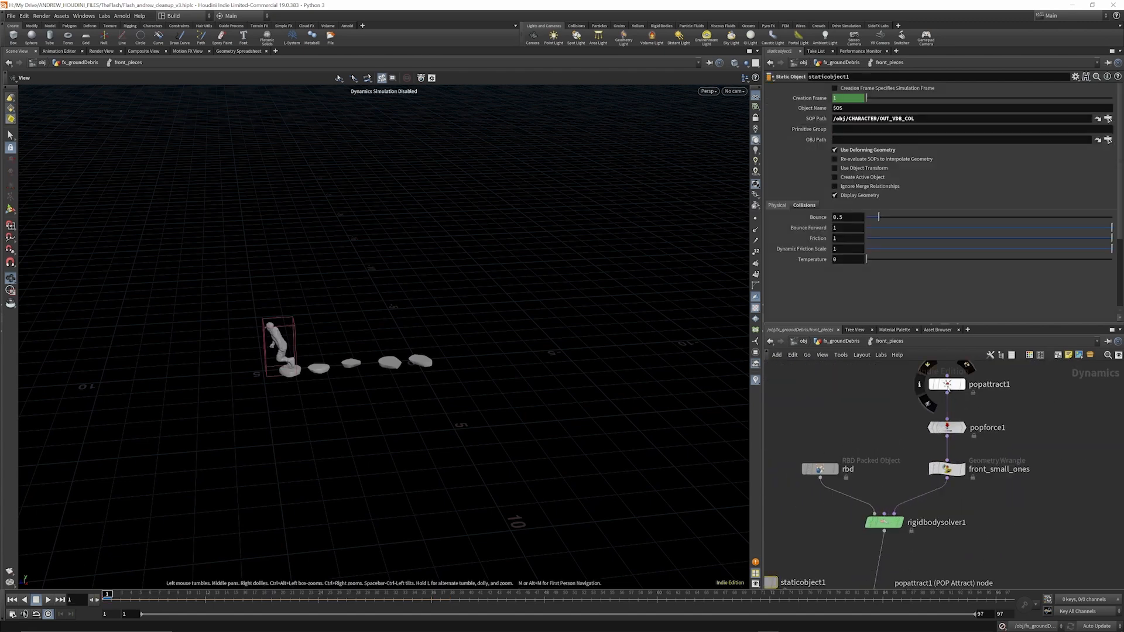
{"action": "left_click", "coordinate": [946, 385]}
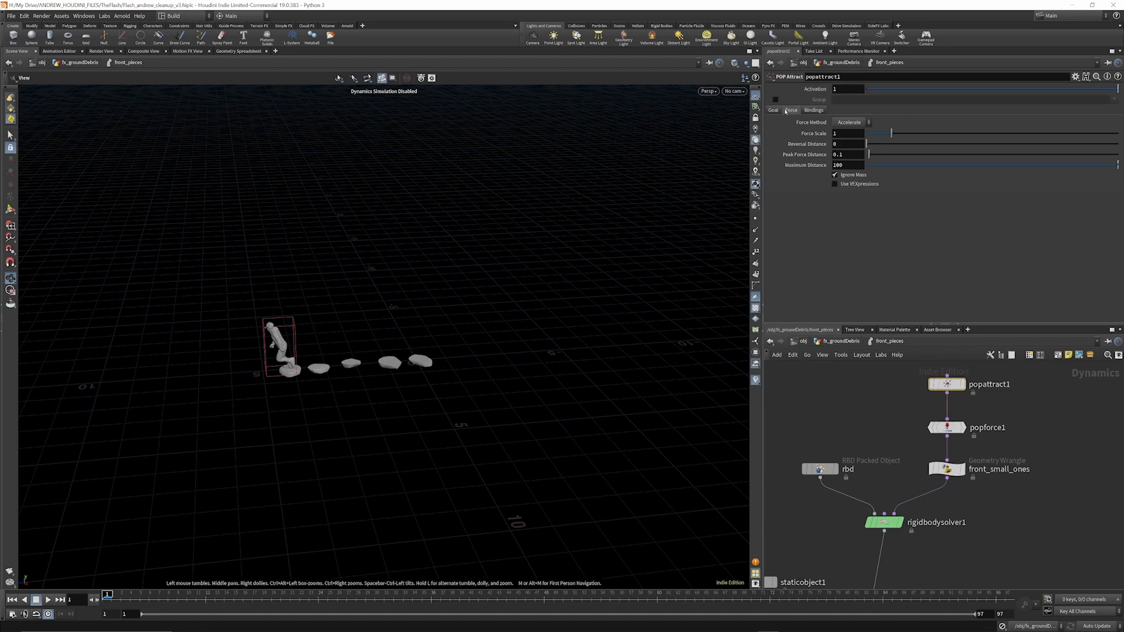
{"action": "left_click", "coordinate": [813, 111]}
{"action": "left_click", "coordinate": [792, 111]}
{"action": "left_click", "coordinate": [773, 111]}
{"action": "left_click", "coordinate": [792, 110]}
Review popforce1's force, noise, bindings and inputs settings, and examine the front_small_ones wrangle's distance-based activation code.
{"action": "left_click", "coordinate": [954, 427]}
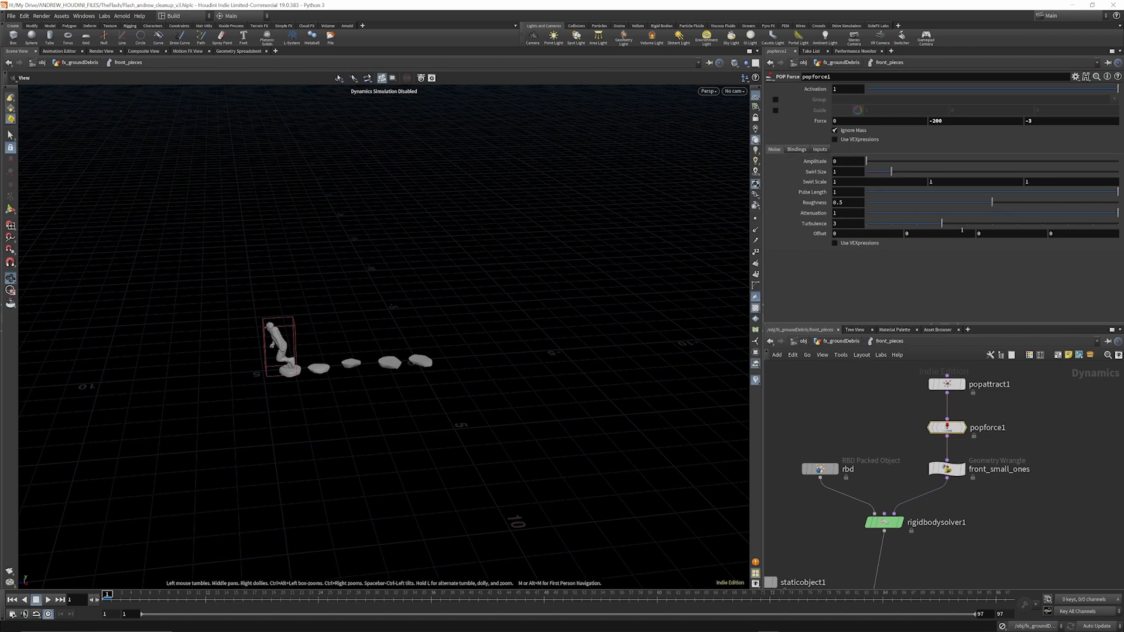
{"action": "left_click", "coordinate": [820, 149]}
{"action": "left_click", "coordinate": [796, 149]}
{"action": "left_click", "coordinate": [774, 150]}
{"action": "left_click", "coordinate": [947, 469]}
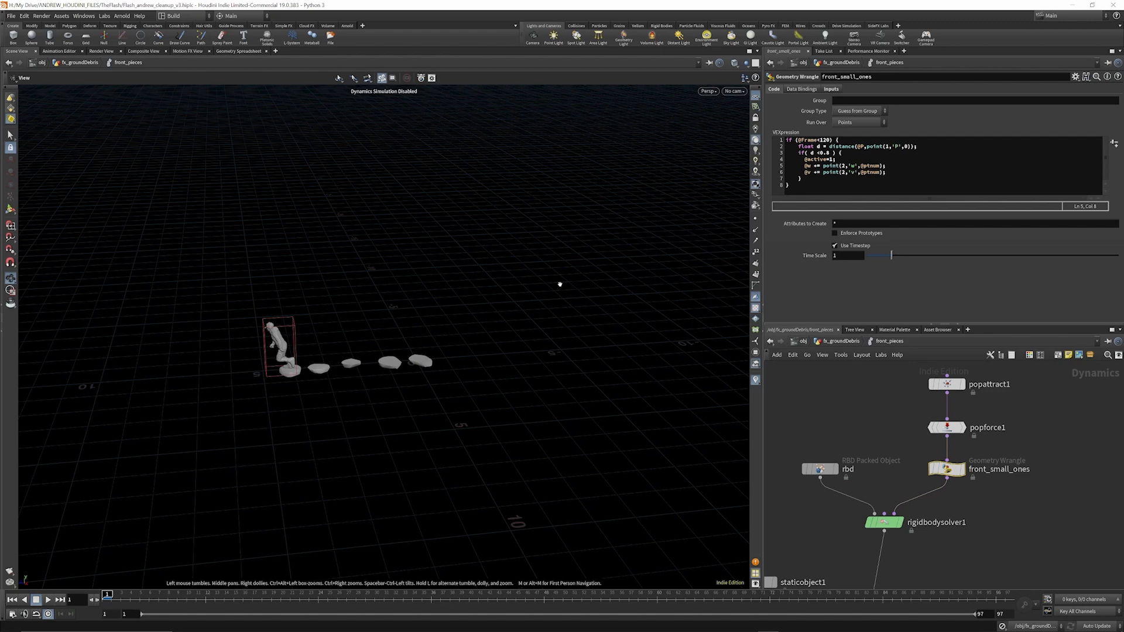
Enable the dynamics simulation and play it from the first frame, viewing the character breaking the ground chunks up close.
{"action": "scroll", "coordinate": [909, 462], "scroll_direction": "down", "scroll_amount": 6}
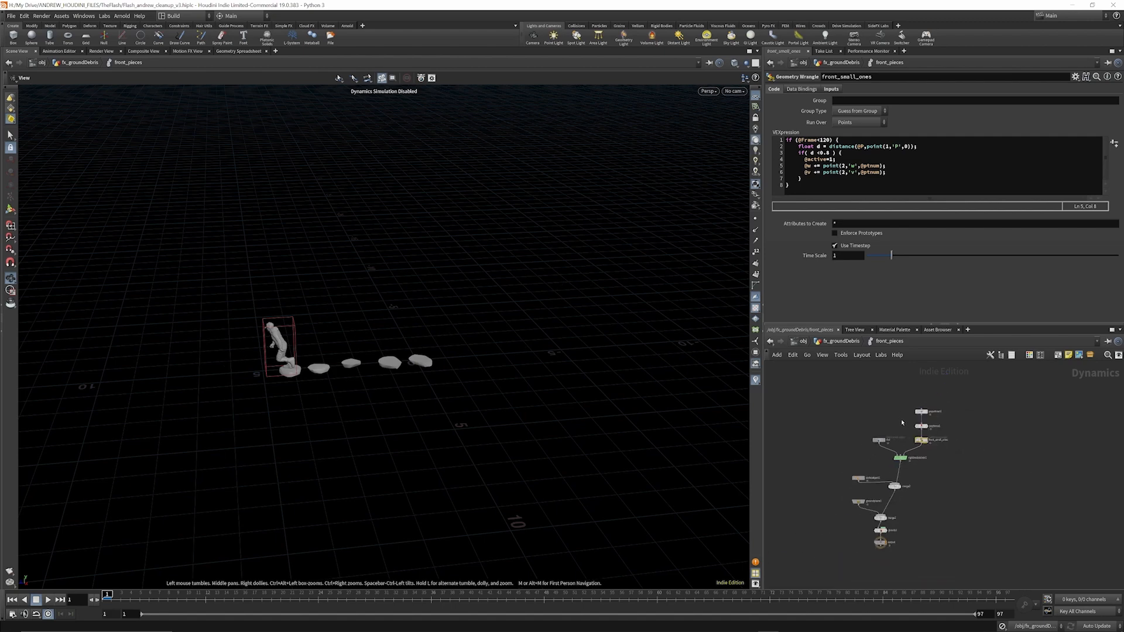
{"action": "left_click", "coordinate": [47, 599]}
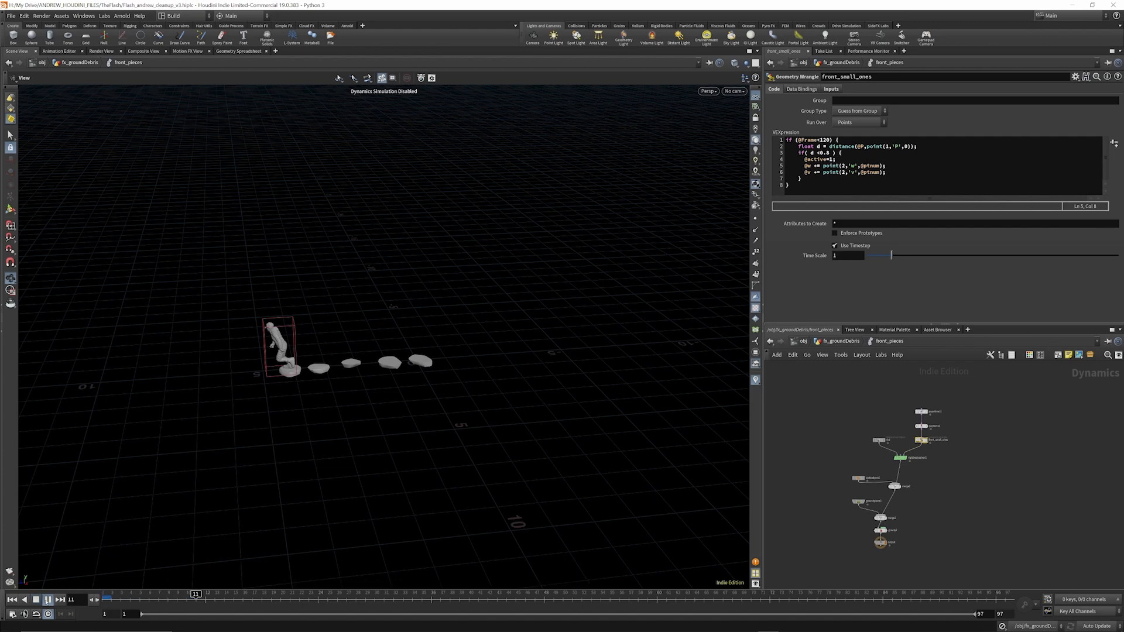
{"action": "left_click", "coordinate": [1002, 627]}
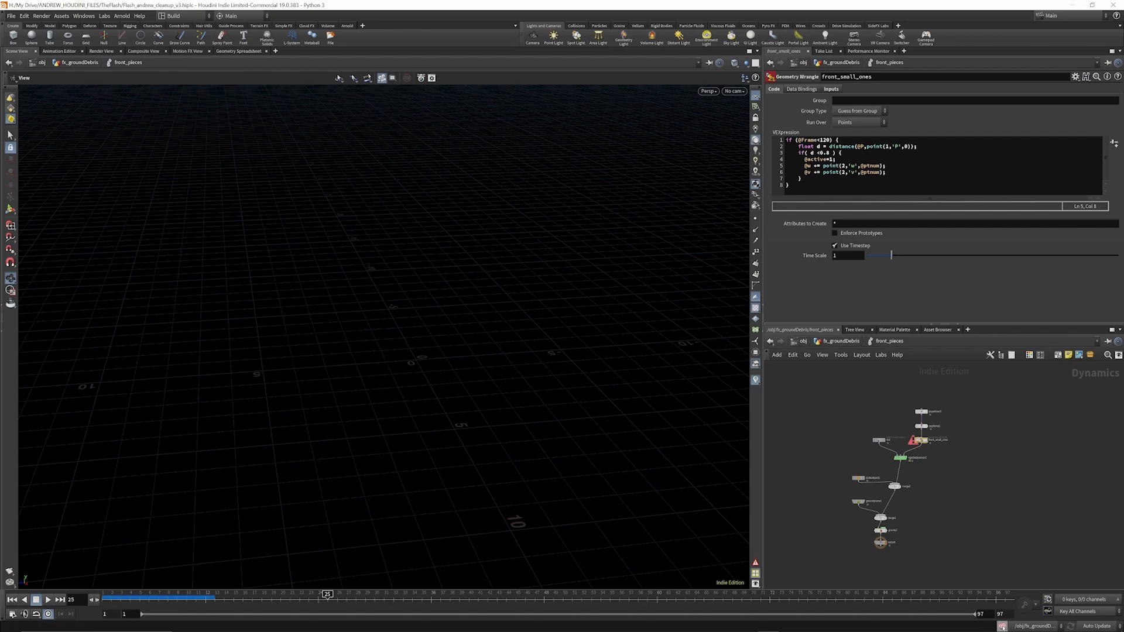
{"action": "left_click", "coordinate": [12, 599]}
{"action": "left_click", "coordinate": [47, 599]}
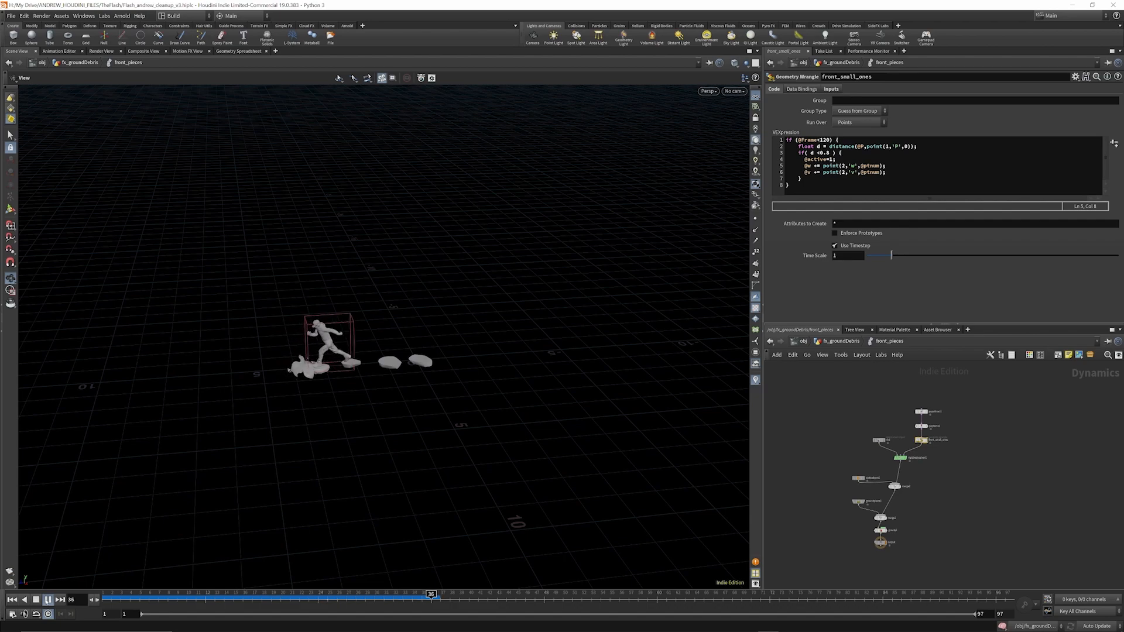
{"action": "right_click_drag", "start_coordinate": [283, 414], "coordinate": [373, 362]}
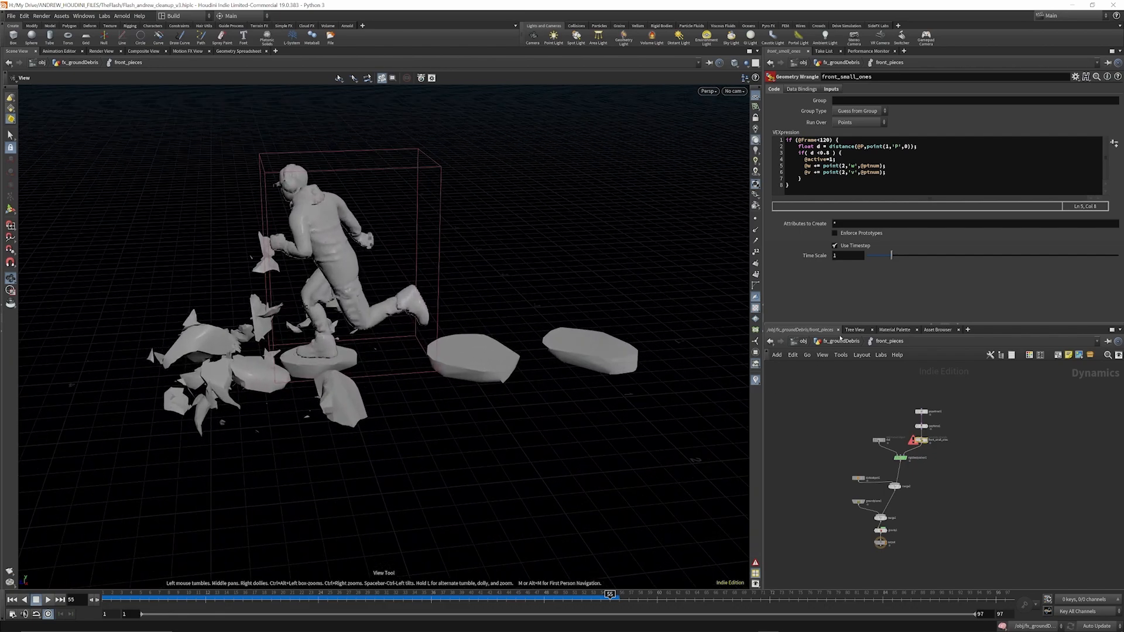
Return to the fx_groundDebris network and display line2 and blast3 to inspect the moving activation point.
{"action": "left_click", "coordinate": [840, 340]}
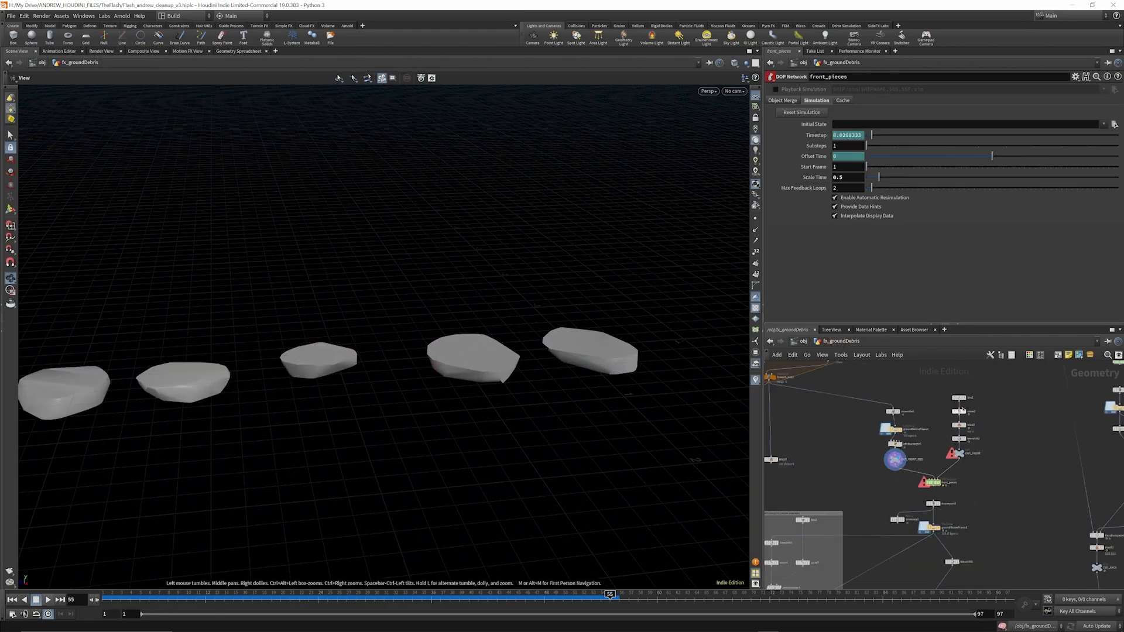
{"action": "left_click", "coordinate": [968, 388]}
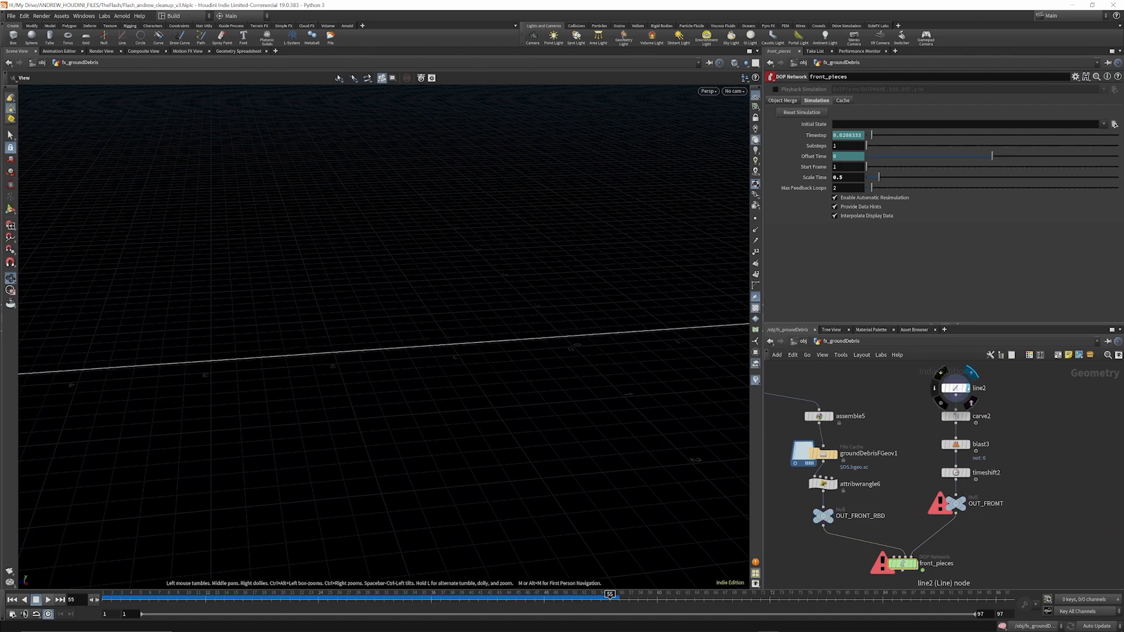
{"action": "left_click", "coordinate": [968, 444]}
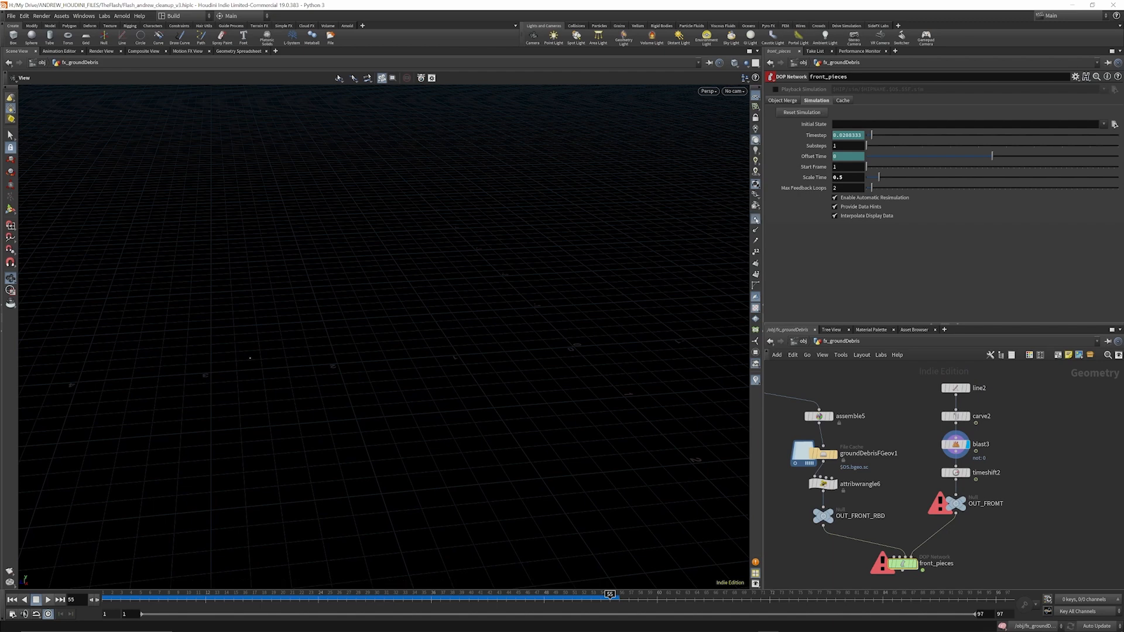
{"action": "key", "text": "d"}
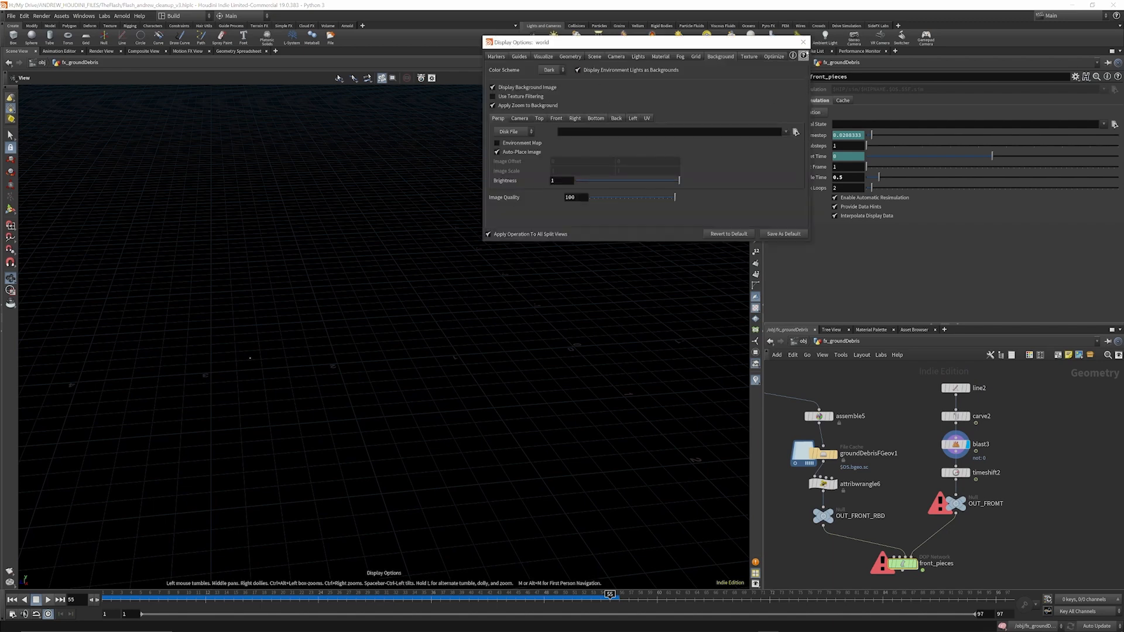
{"action": "left_click", "coordinate": [803, 42]}
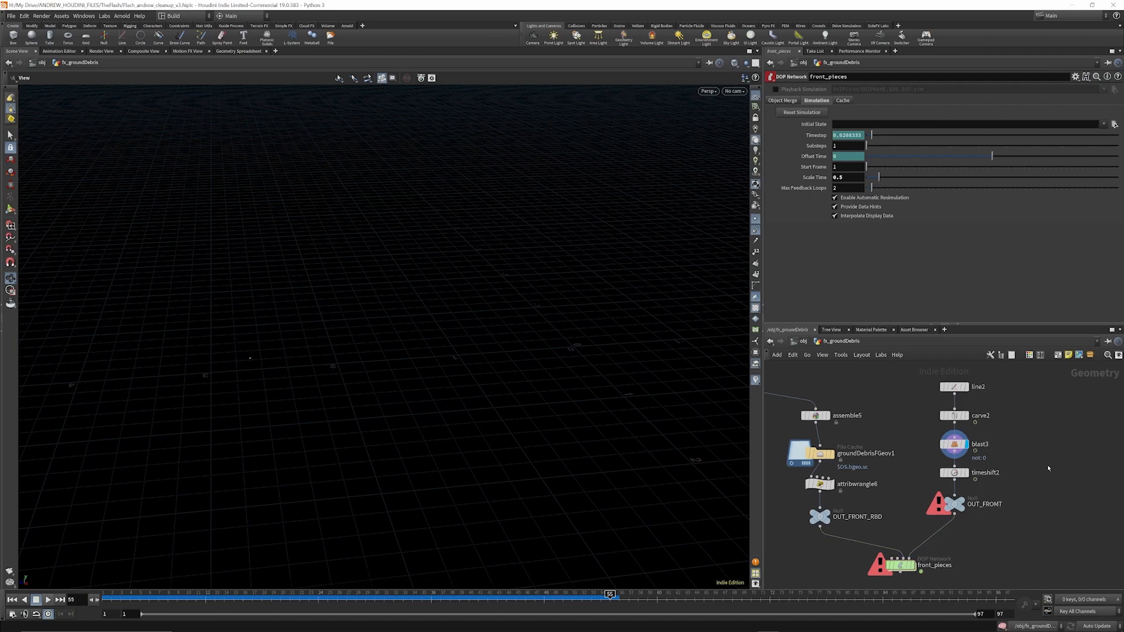
{"action": "key", "text": "Tab"}
{"action": "type", "text": "pyro"}
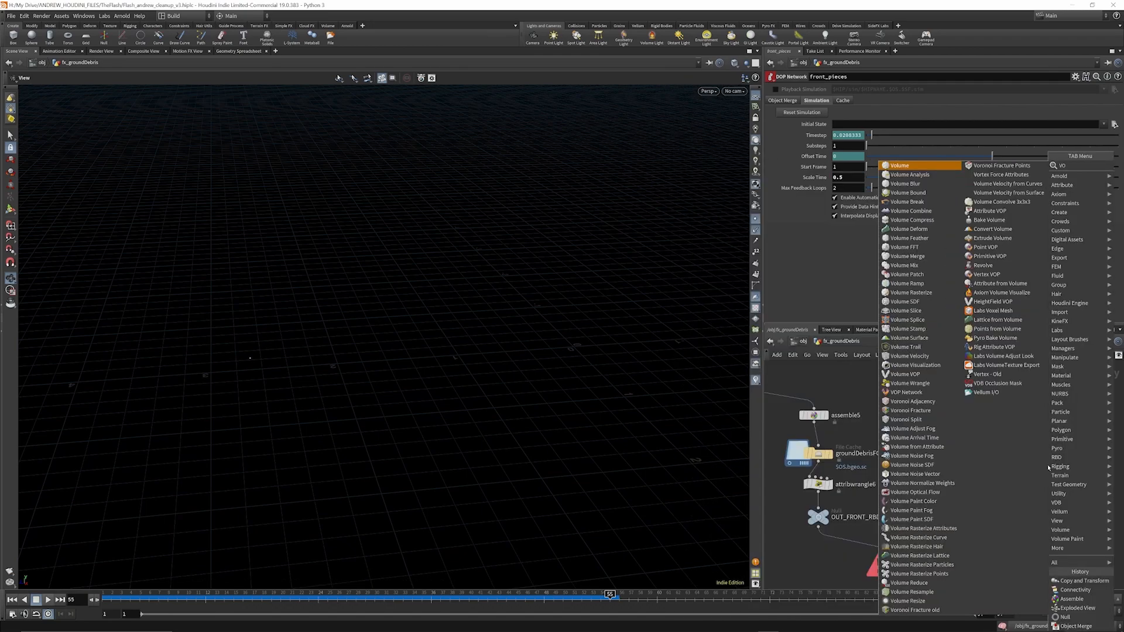
{"action": "key", "text": "Escape"}
Add a Copy to Points node in the empty area beside timeshift2.
{"action": "scroll", "coordinate": [1023, 485], "scroll_direction": "up", "scroll_amount": 3}
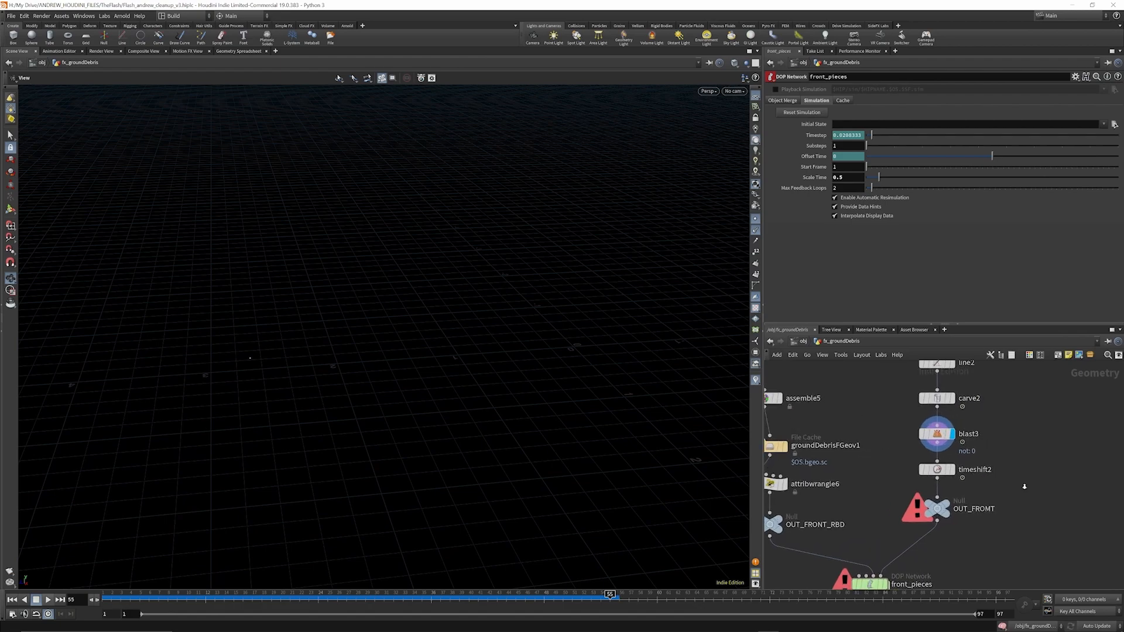
{"action": "key", "text": "Tab"}
{"action": "type", "text": "c"}
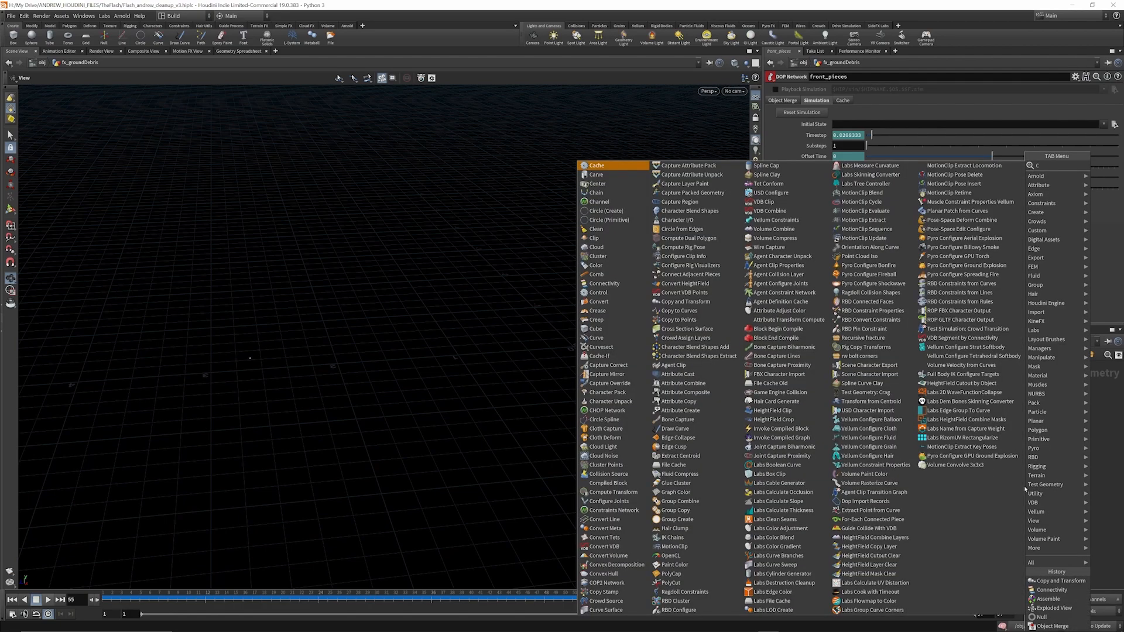
{"action": "type", "text": "opy to po"}
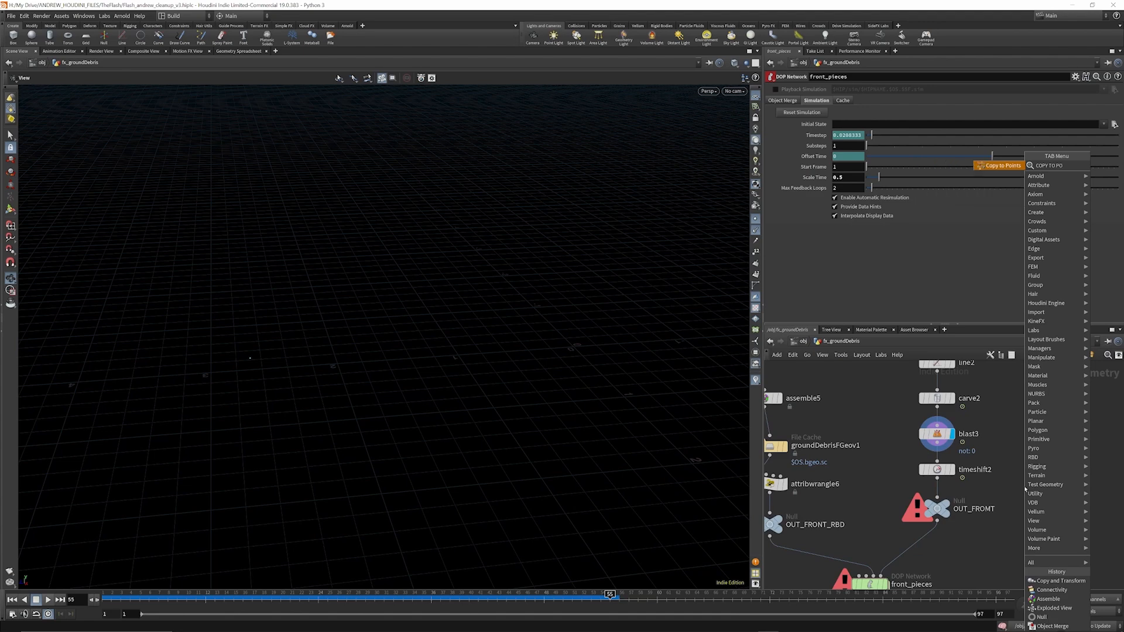
{"action": "key", "text": "Return"}
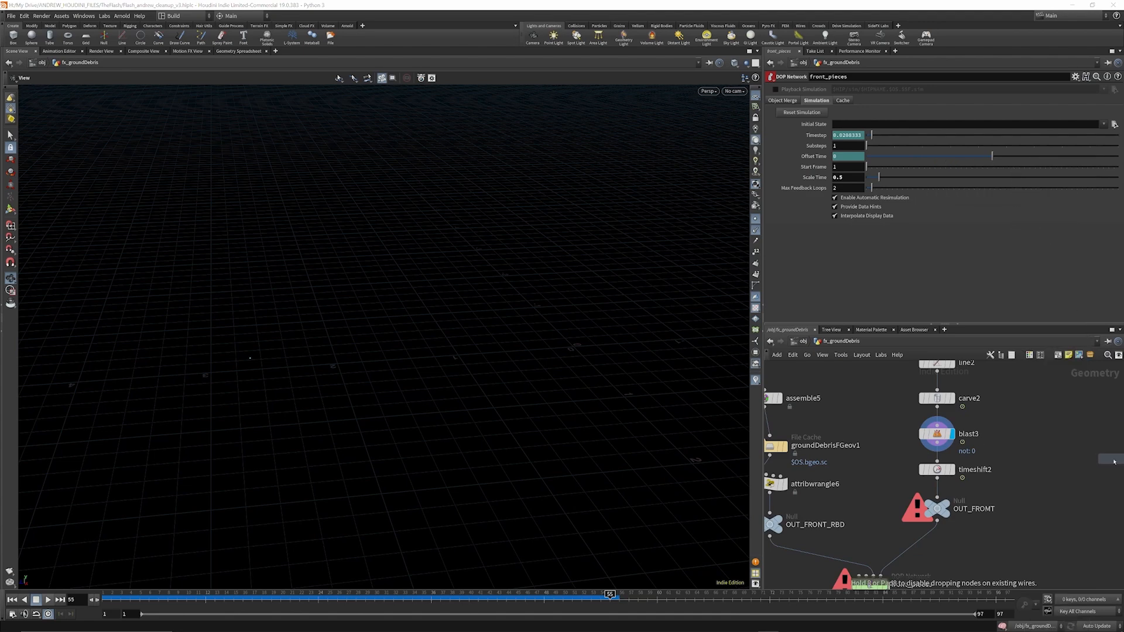
{"action": "left_click", "coordinate": [1075, 480]}
{"action": "left_click", "coordinate": [1076, 480]}
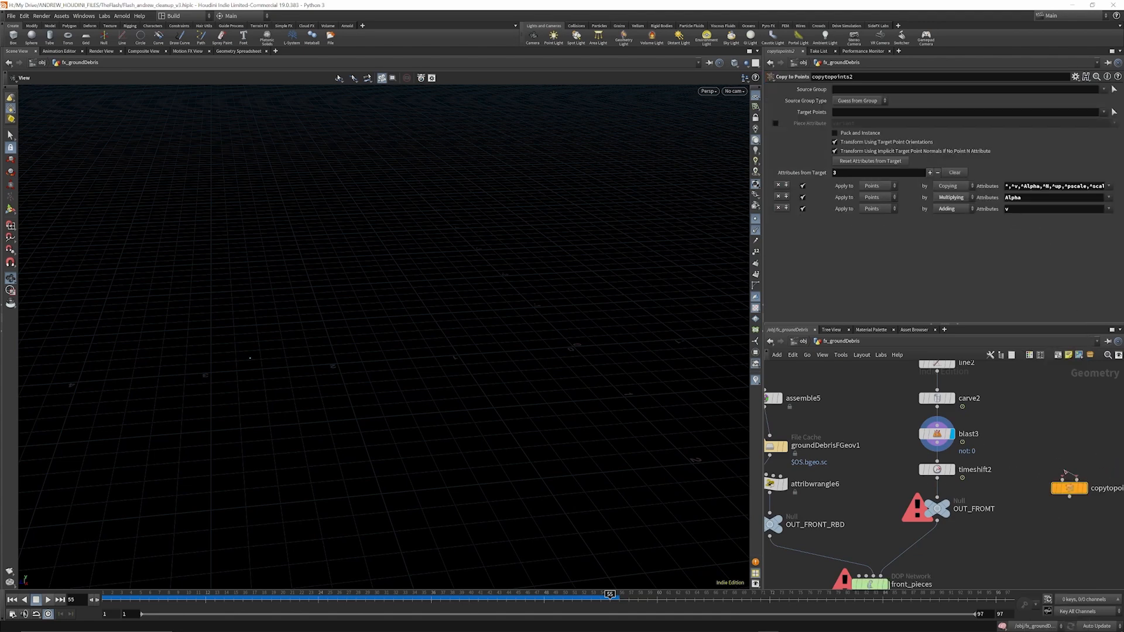
Add a polygon Sphere node, connect it and blast3 to the new Copy to Points node, and display the copied sphere.
{"action": "left_click", "coordinate": [937, 443]}
{"action": "right_click_drag", "start_coordinate": [1051, 432], "coordinate": [1052, 431]}
{"action": "key", "text": "Tab"}
{"action": "type", "text": "sph"}
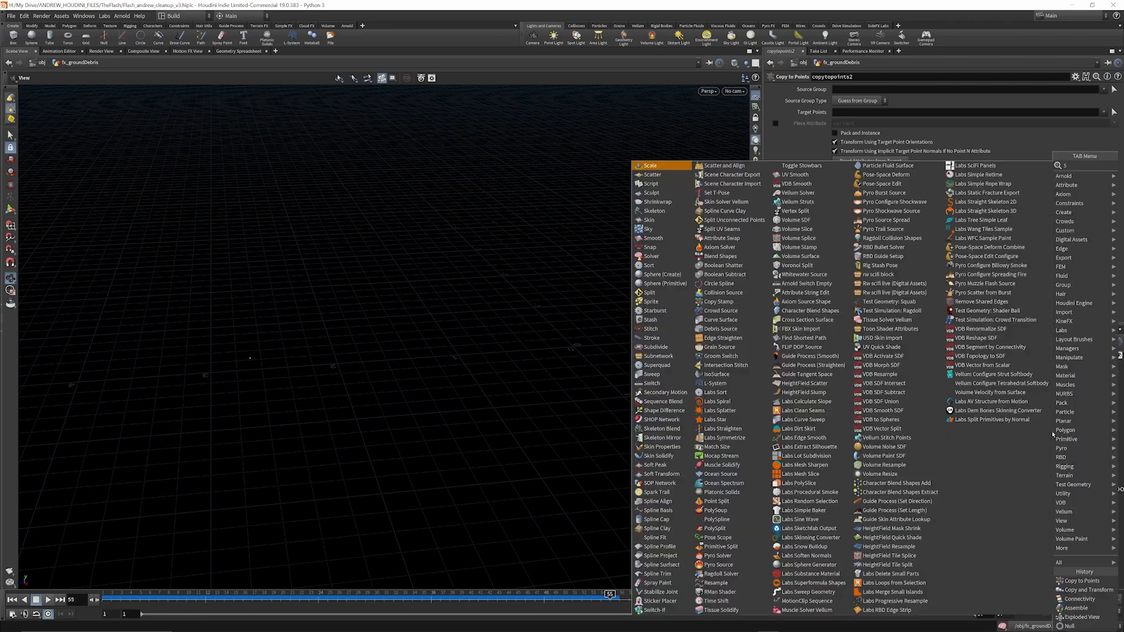
{"action": "key", "text": "Return"}
{"action": "left_click", "coordinate": [1062, 398]}
{"action": "left_click", "coordinate": [1062, 406]}
{"action": "left_click", "coordinate": [1061, 479]}
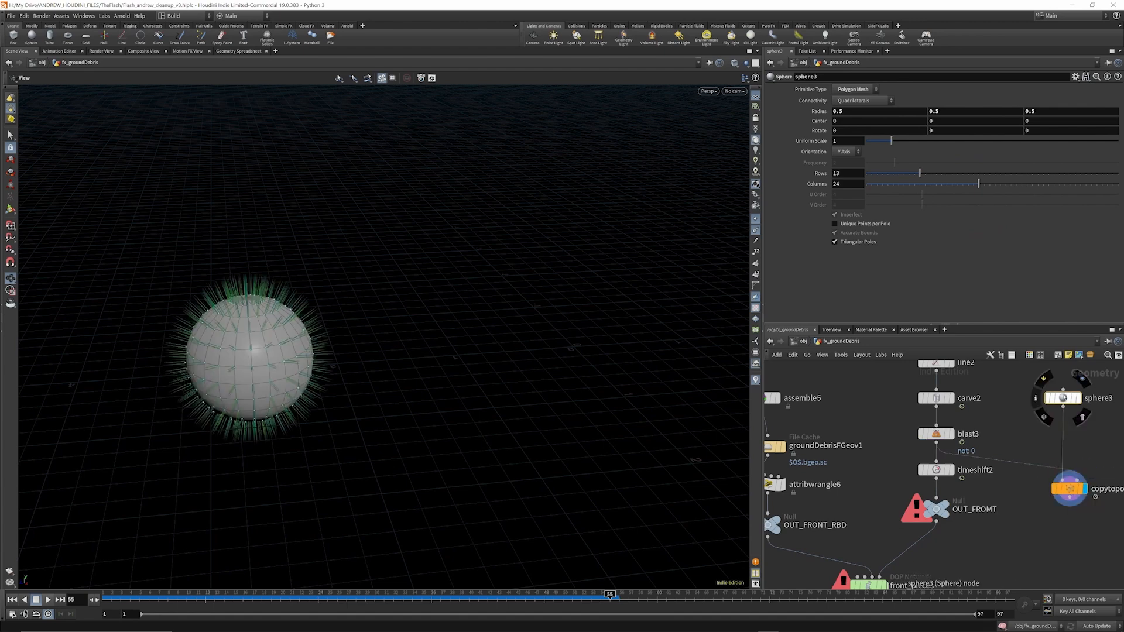
Hide the point normals in the viewport and set sphere3's uniform scale to 0.51.
{"action": "left_click", "coordinate": [756, 231]}
{"action": "left_click_drag", "start_coordinate": [891, 141], "coordinate": [879, 142]}
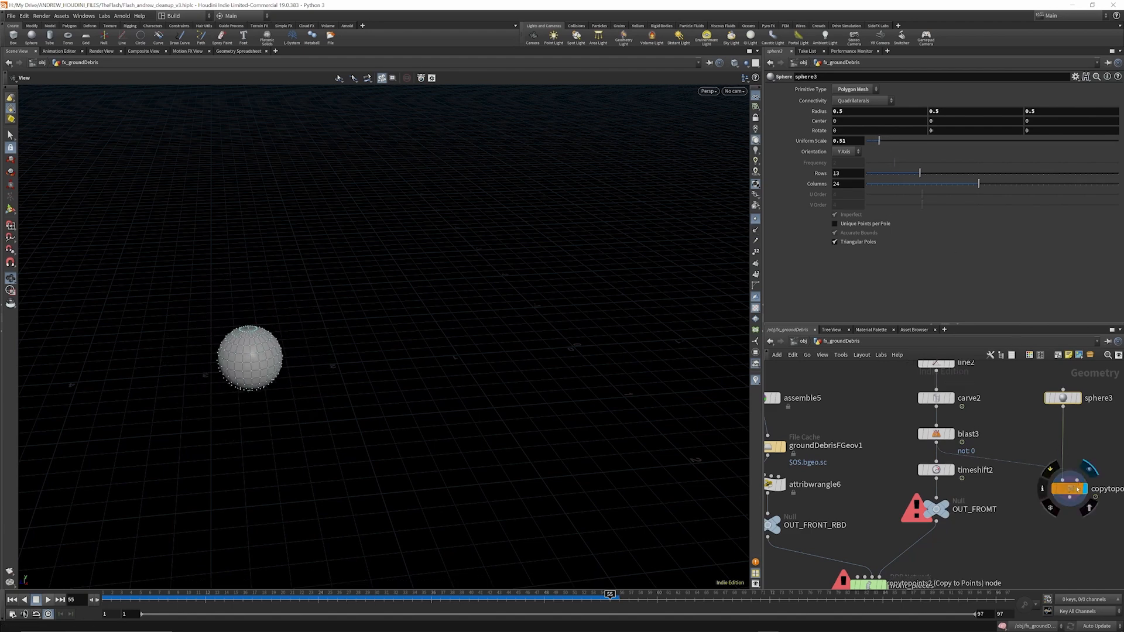
Display the front_pieces simulation with the copied sphere as a template overlay and scrub through its early frames.
{"action": "scroll", "coordinate": [1077, 438], "scroll_direction": "down", "scroll_amount": 4}
{"action": "scroll", "coordinate": [992, 522], "scroll_direction": "up", "scroll_amount": 2}
{"action": "scroll", "coordinate": [992, 522], "scroll_direction": "up", "scroll_amount": 2}
{"action": "left_click", "coordinate": [967, 498]}
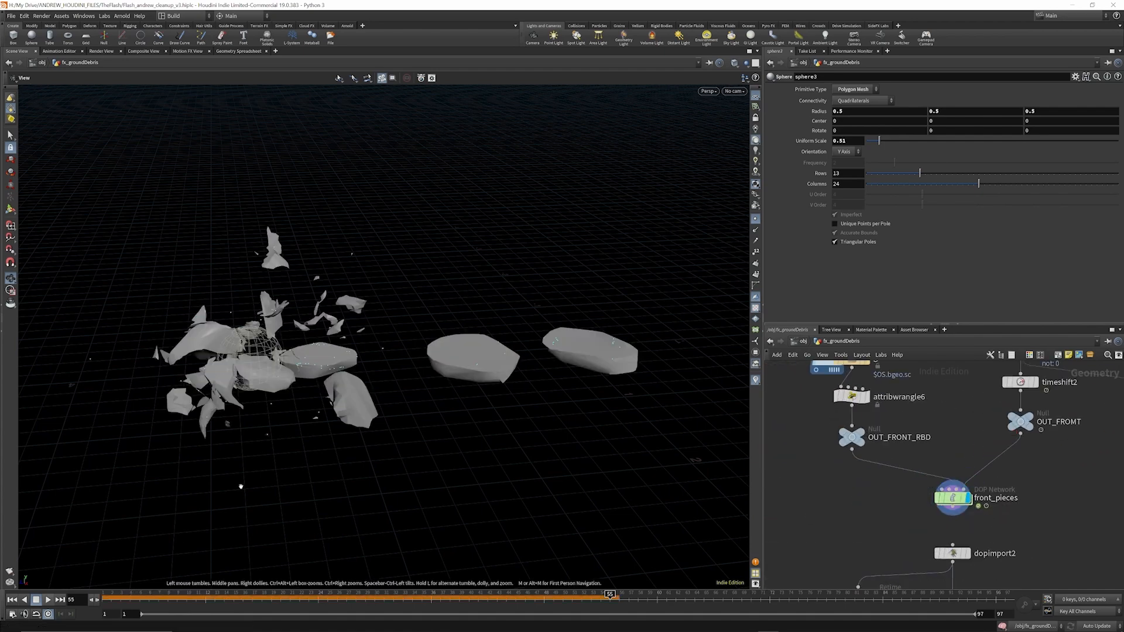
{"action": "left_click_drag", "start_coordinate": [105, 598], "coordinate": [180, 600]}
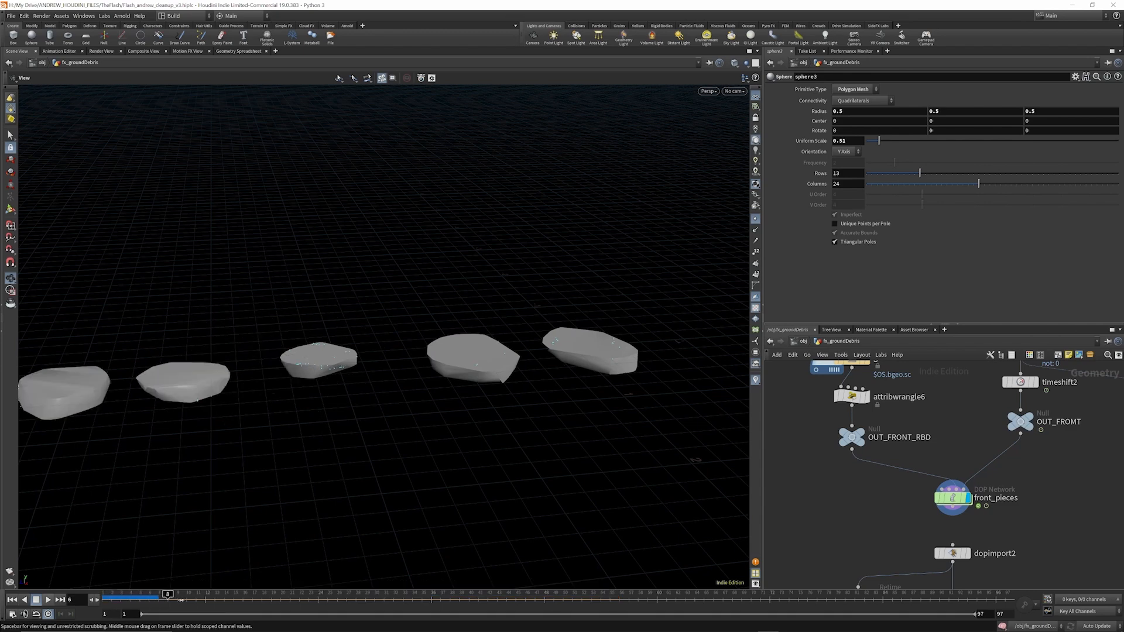
Generate a flipbook of frames 1 to 97, play it back in MPlay, and close the flipbook window.
{"action": "left_click", "coordinate": [11, 572]}
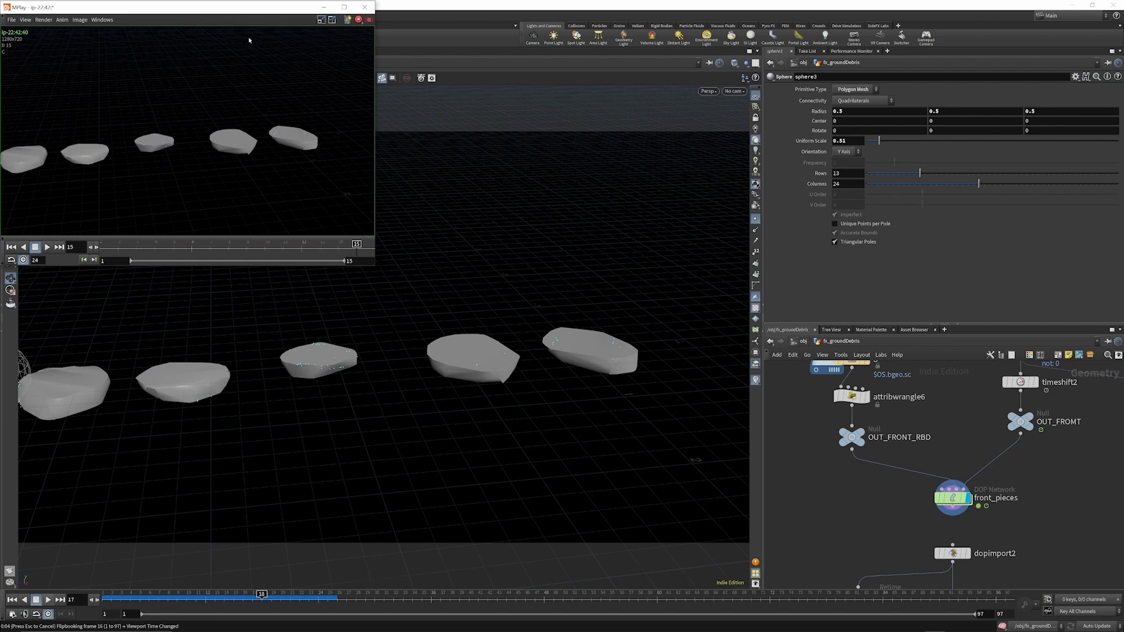
{"action": "left_click_drag", "start_coordinate": [231, 7], "coordinate": [366, 102]}
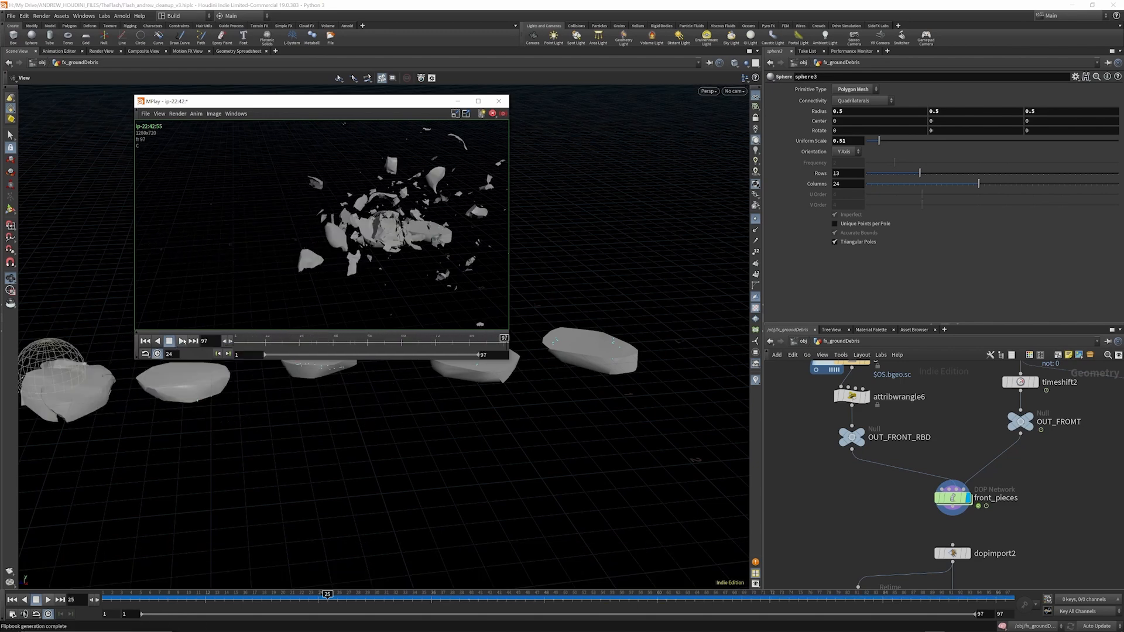
{"action": "left_click", "coordinate": [180, 341]}
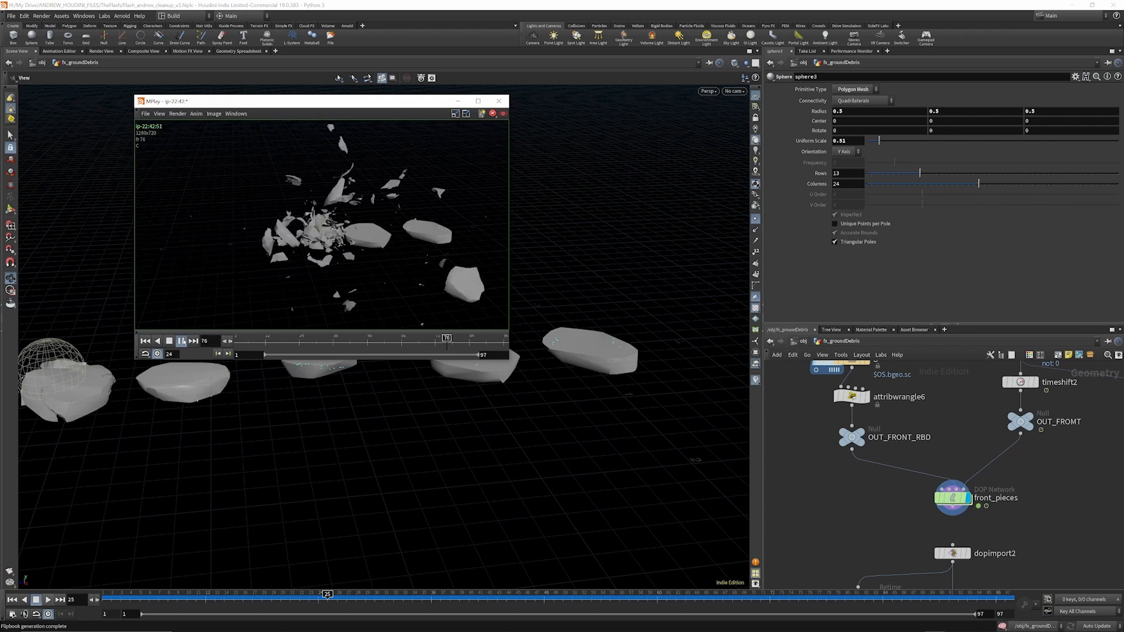
{"action": "left_click", "coordinate": [498, 106]}
Turn off the template overlay of copytopoints2 so only the front_pieces geometry is displayed.
{"action": "scroll", "coordinate": [1080, 440], "scroll_direction": "down", "scroll_amount": 5}
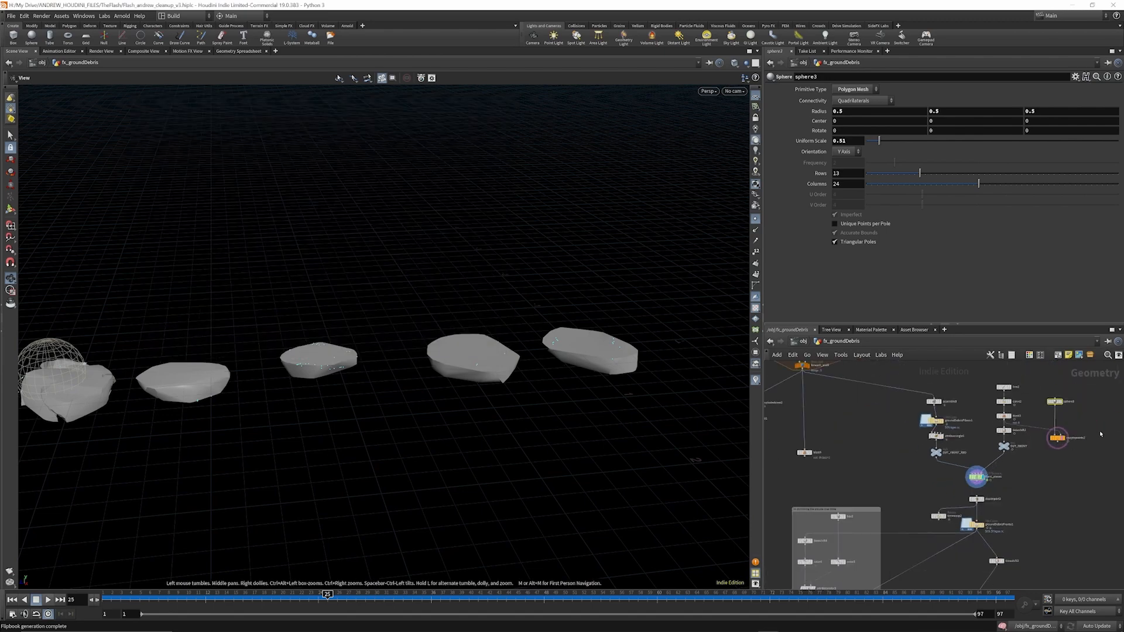
{"action": "scroll", "coordinate": [1080, 440], "scroll_direction": "up", "scroll_amount": 5}
{"action": "left_click", "coordinate": [1043, 461]}
{"action": "scroll", "coordinate": [948, 420], "scroll_direction": "down", "scroll_amount": 4}
{"action": "scroll", "coordinate": [901, 433], "scroll_direction": "up", "scroll_amount": 2}
Enter the front_pieces network and review the rbd packed object's source path and rigidbodysolver1's Bullet settings.
{"action": "left_click", "coordinate": [888, 439]}
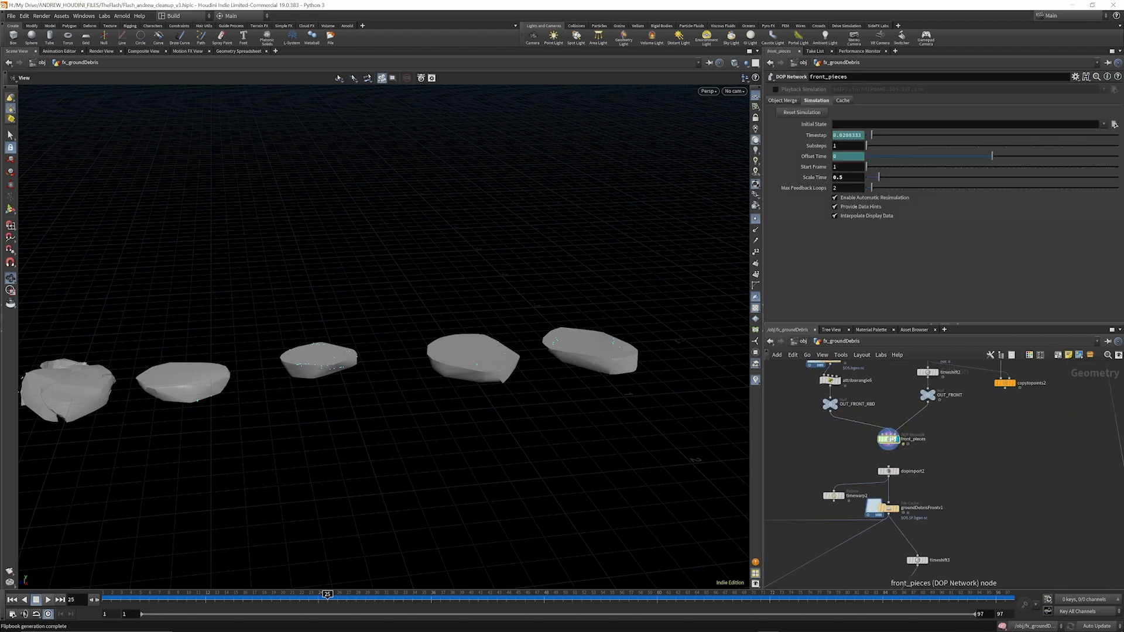
{"action": "double_click", "coordinate": [888, 439]}
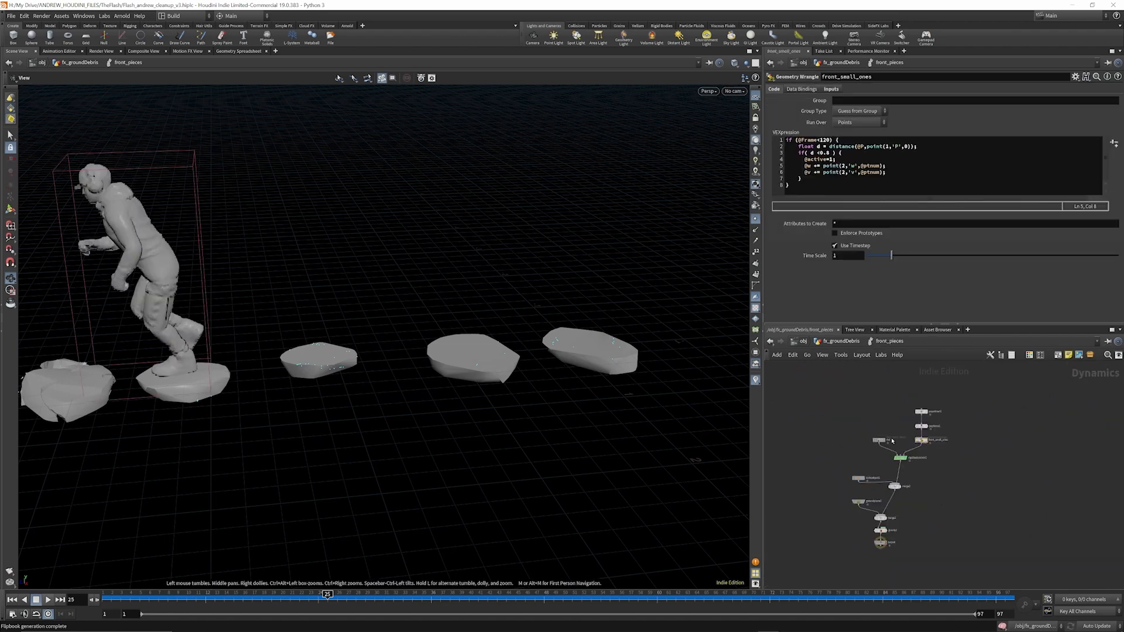
{"action": "scroll", "coordinate": [893, 439], "scroll_direction": "up", "scroll_amount": 4}
{"action": "left_click", "coordinate": [837, 443]}
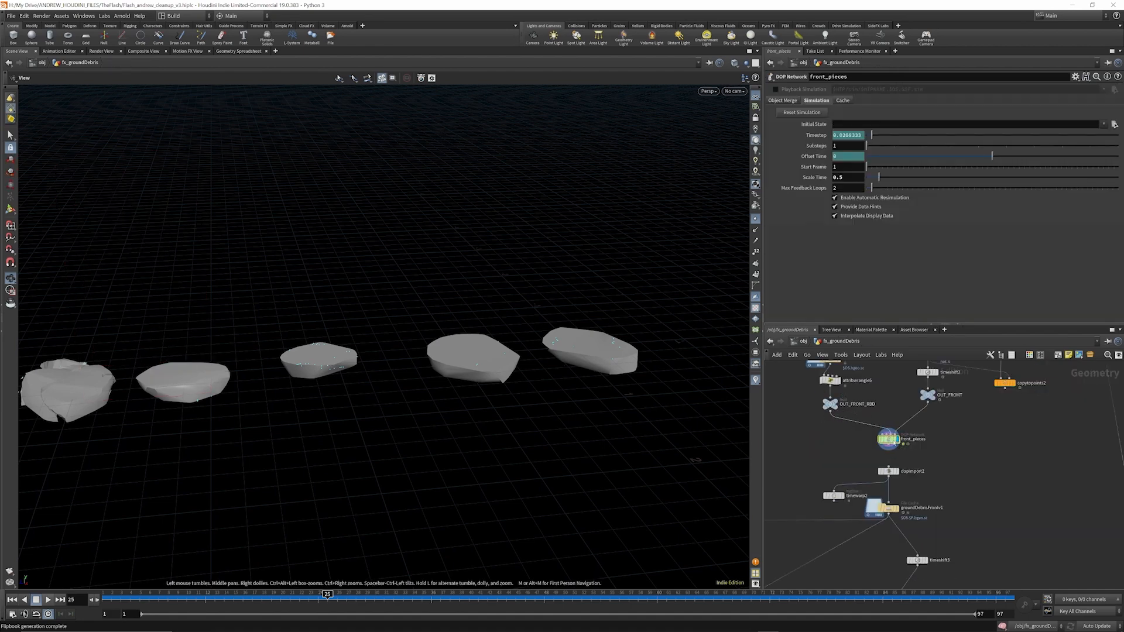
{"action": "double_click", "coordinate": [888, 440]}
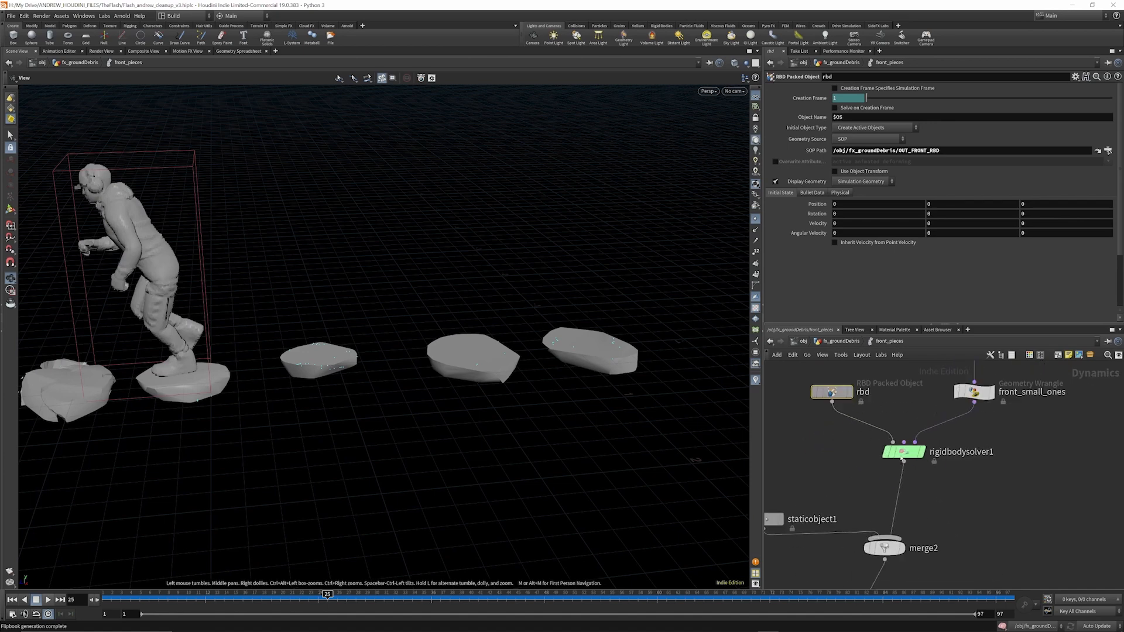
{"action": "left_click", "coordinate": [904, 452]}
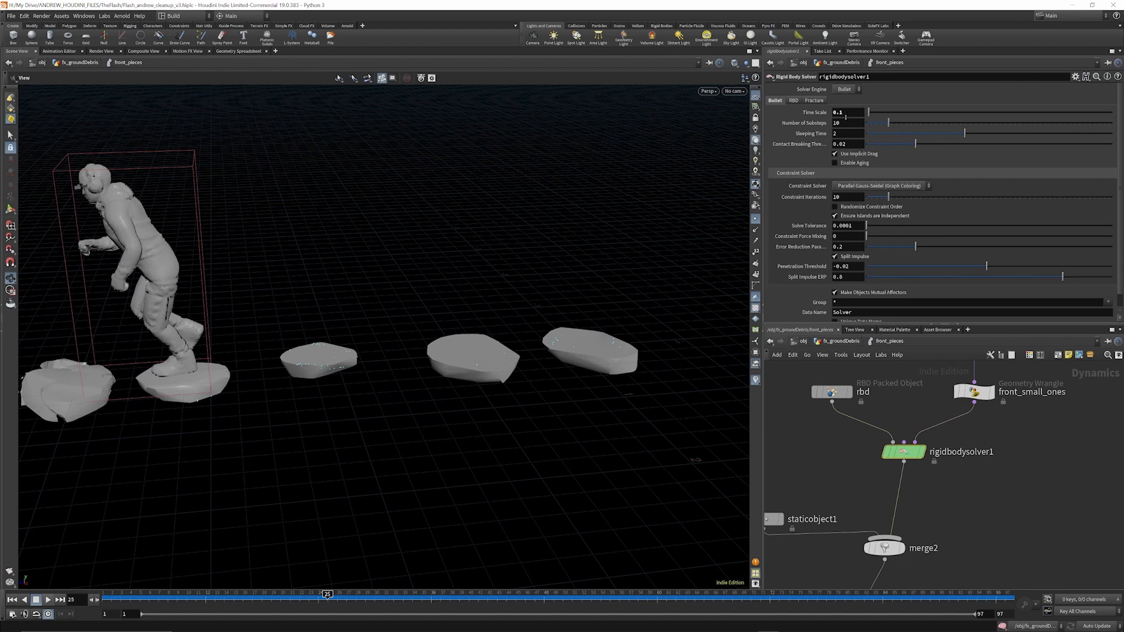
{"action": "scroll", "coordinate": [845, 115], "scroll_direction": "down", "scroll_amount": 1}
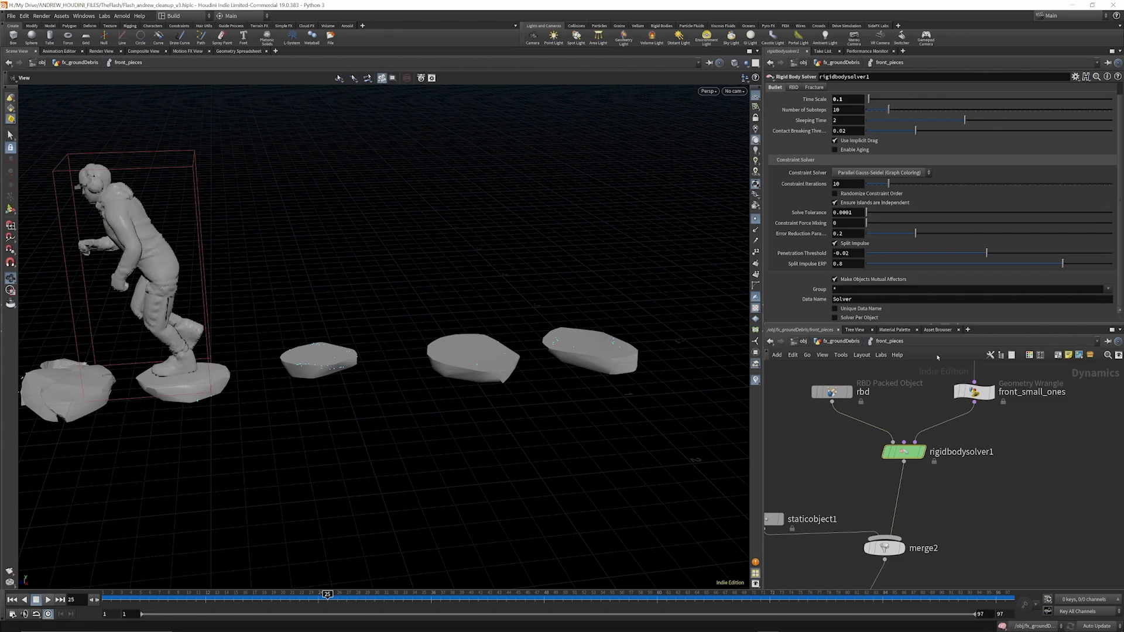
Check staticobject1's settings, follow its SOP path to OUT_VDB_COL in the CHARACTER network, and display that collision geometry.
{"action": "scroll", "coordinate": [936, 410], "scroll_direction": "down", "scroll_amount": 2}
{"action": "scroll", "coordinate": [828, 477], "scroll_direction": "up", "scroll_amount": 2}
{"action": "left_click", "coordinate": [819, 474]}
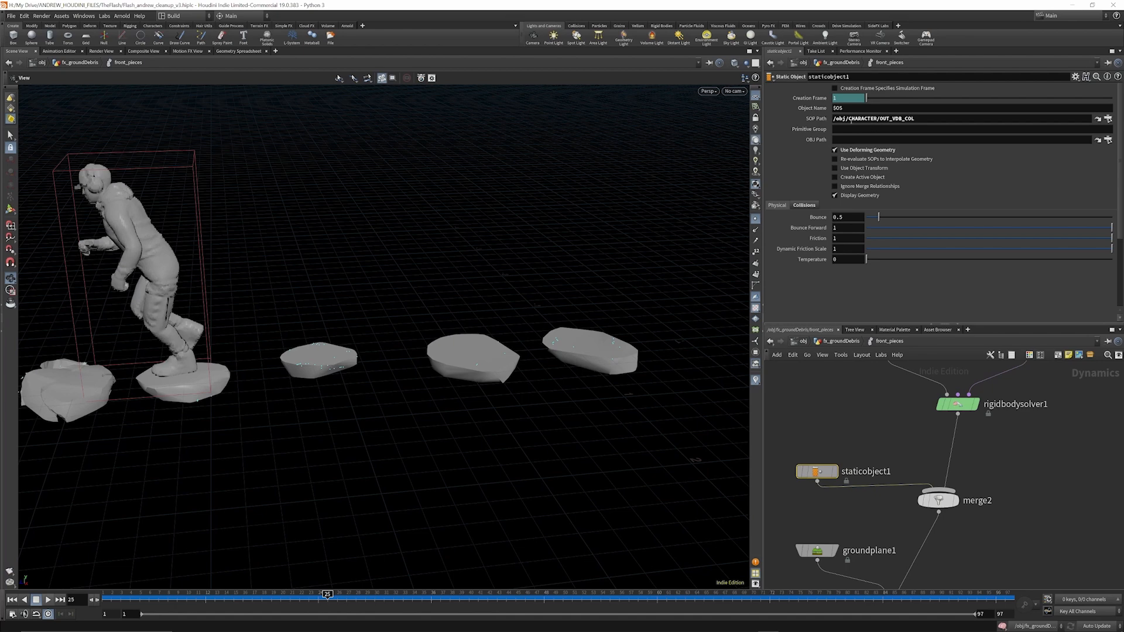
{"action": "left_click", "coordinate": [1097, 119]}
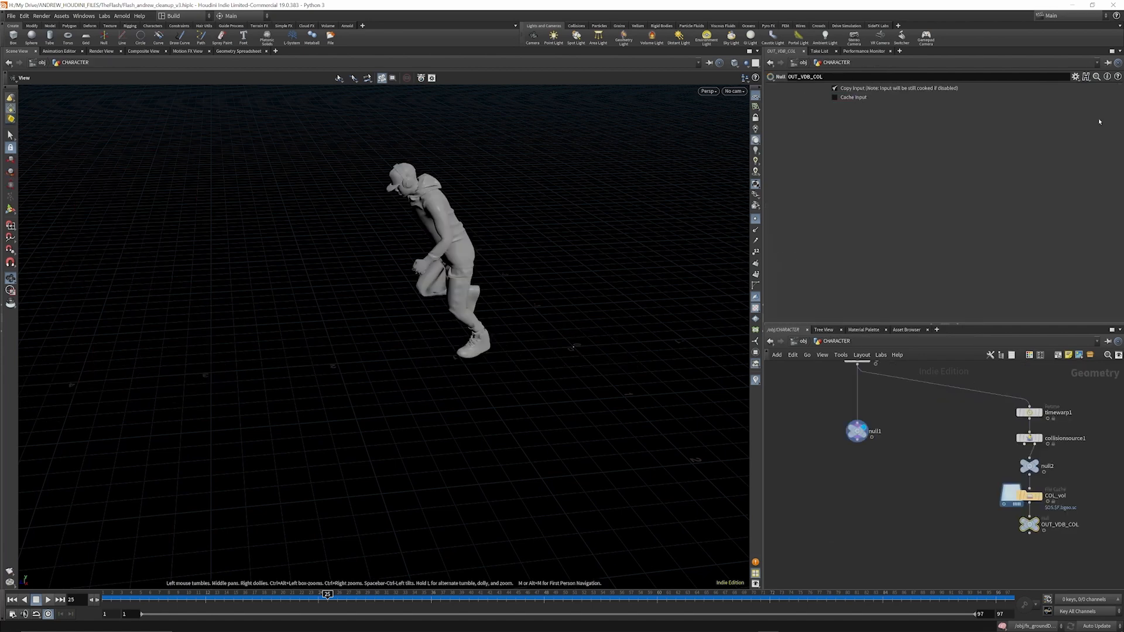
{"action": "scroll", "coordinate": [960, 462], "scroll_direction": "down", "scroll_amount": 3}
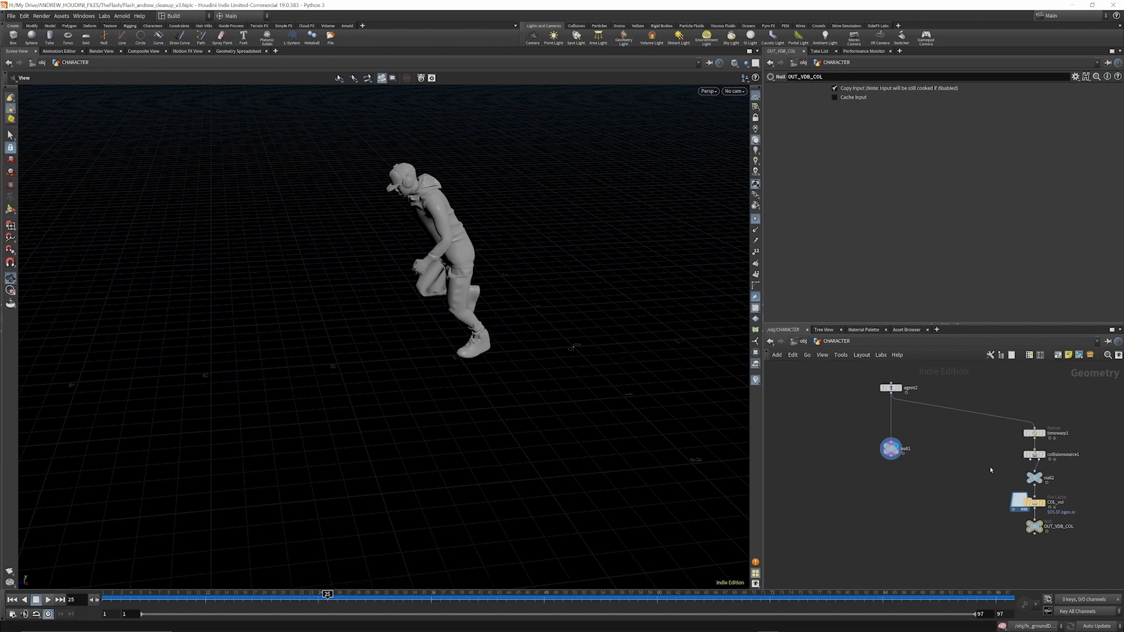
{"action": "scroll", "coordinate": [1057, 512], "scroll_direction": "up", "scroll_amount": 3}
{"action": "left_click", "coordinate": [1021, 501]}
{"action": "scroll", "coordinate": [997, 496], "scroll_direction": "down", "scroll_amount": 3}
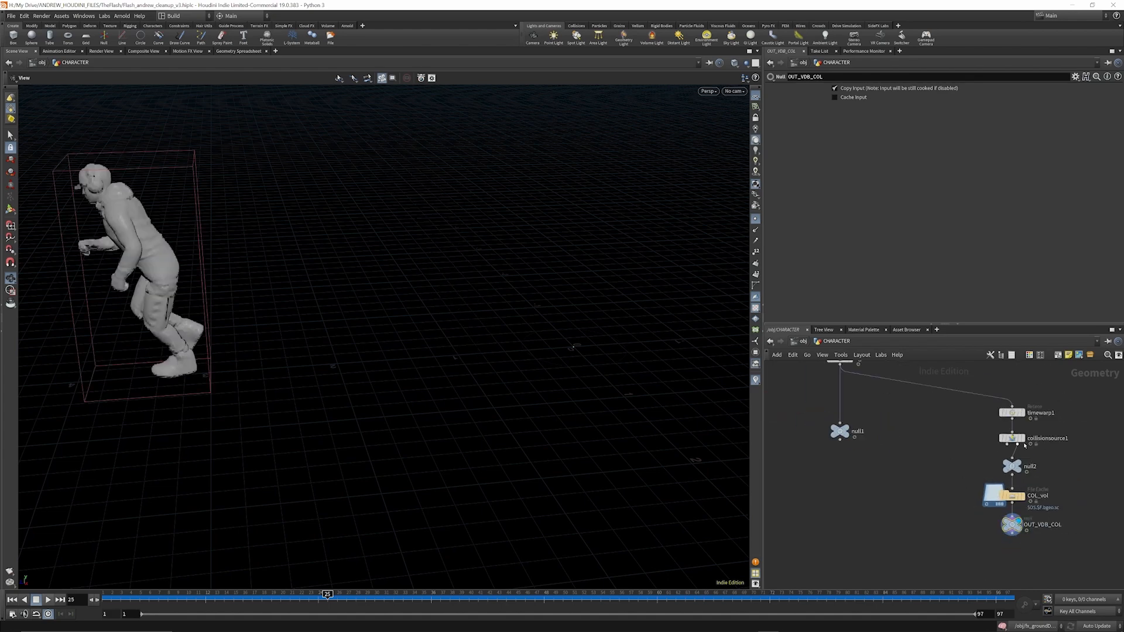
{"action": "scroll", "coordinate": [1024, 448], "scroll_direction": "up", "scroll_amount": 2}
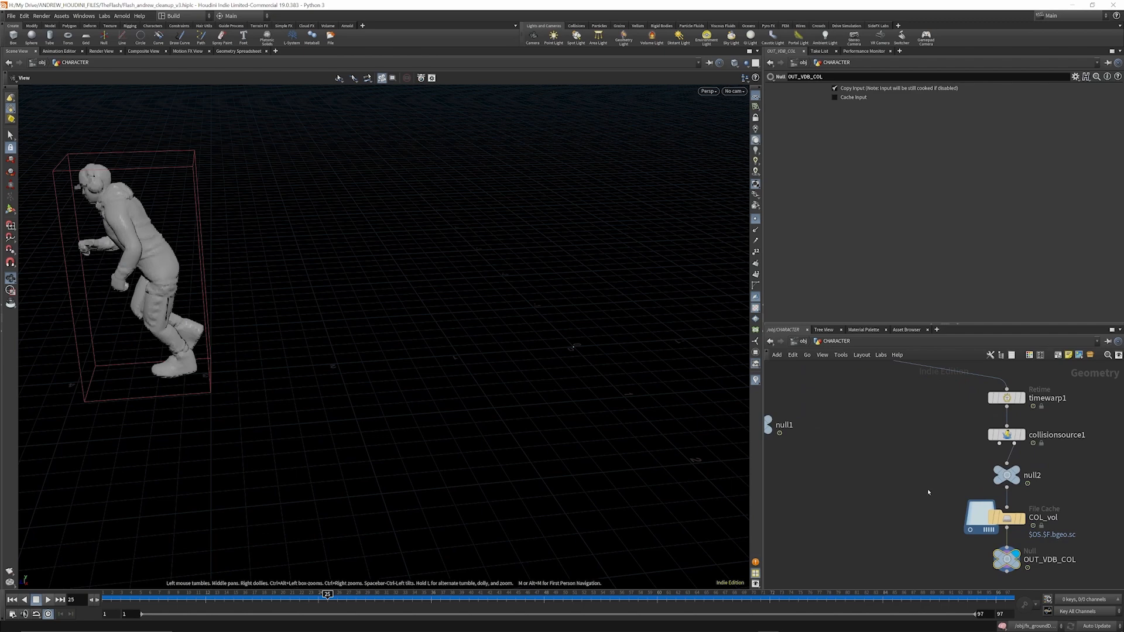
Go back through fx_groundDebris into the front_pieces network and review staticobject1's deforming geometry and collision settings.
{"action": "left_click", "coordinate": [804, 341]}
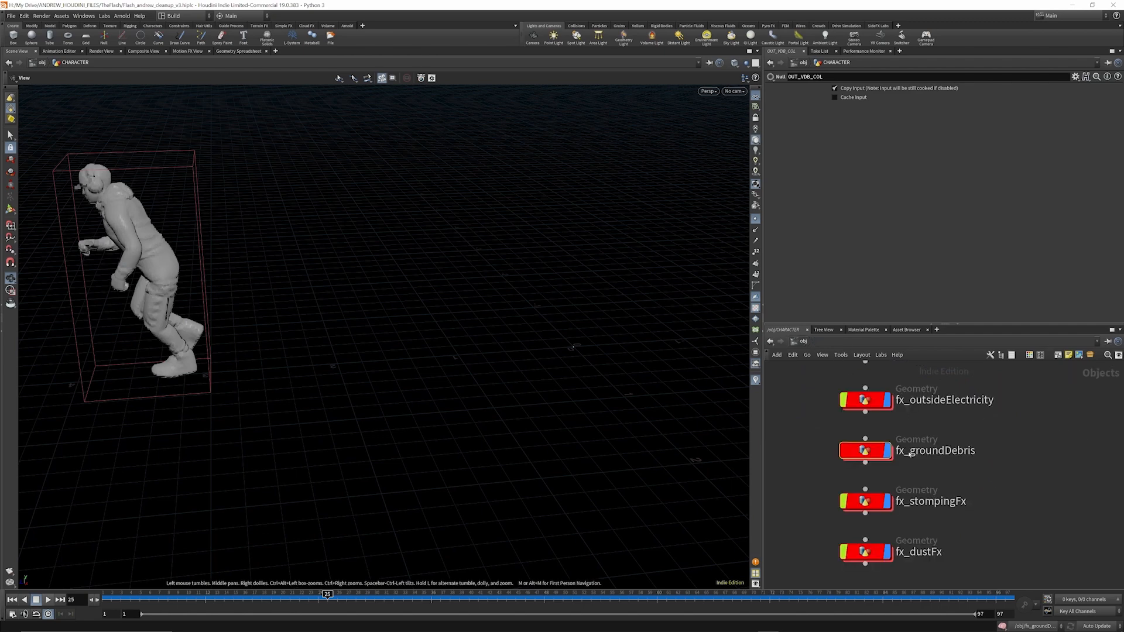
{"action": "left_click", "coordinate": [908, 452]}
{"action": "scroll", "coordinate": [909, 453], "scroll_direction": "down", "scroll_amount": 5}
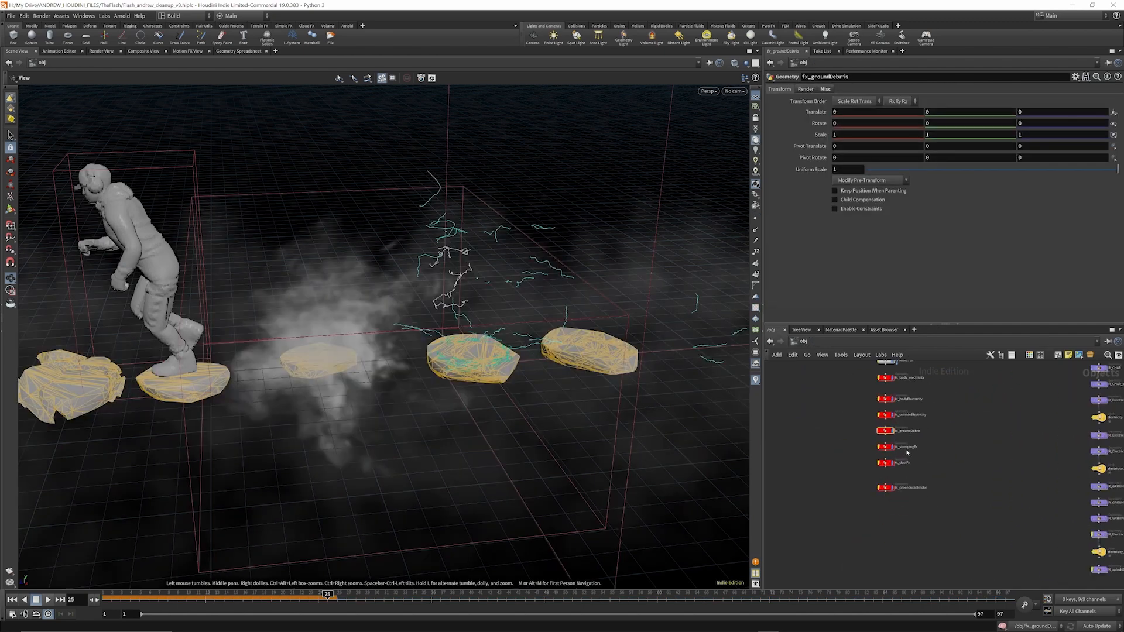
{"action": "scroll", "coordinate": [895, 438], "scroll_direction": "up", "scroll_amount": 4}
{"action": "double_click", "coordinate": [876, 426]}
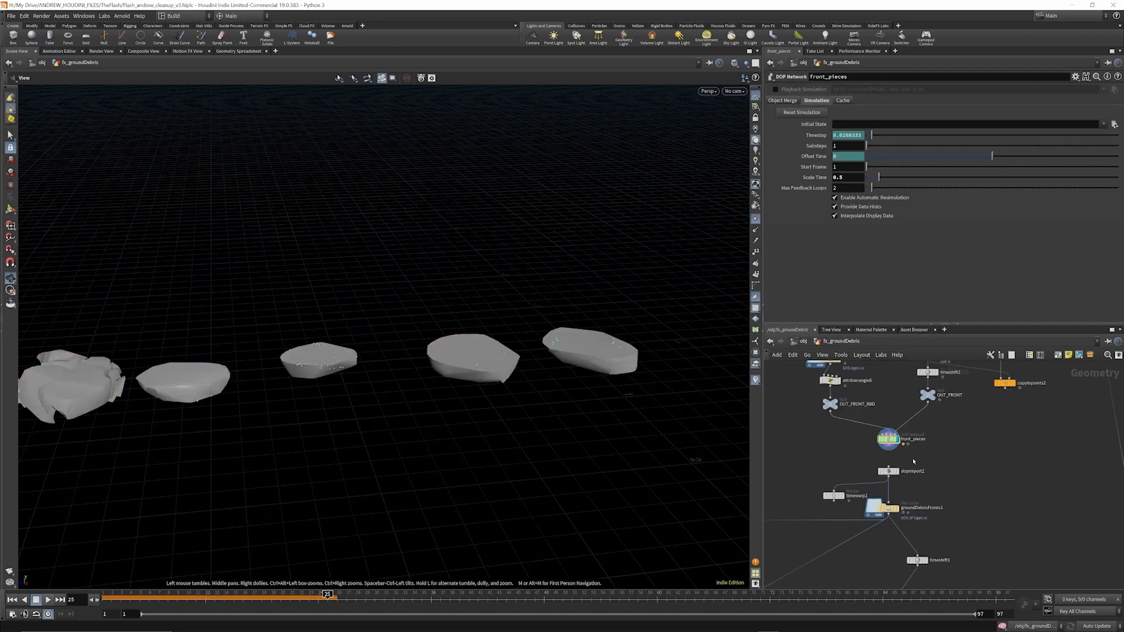
{"action": "double_click", "coordinate": [911, 446]}
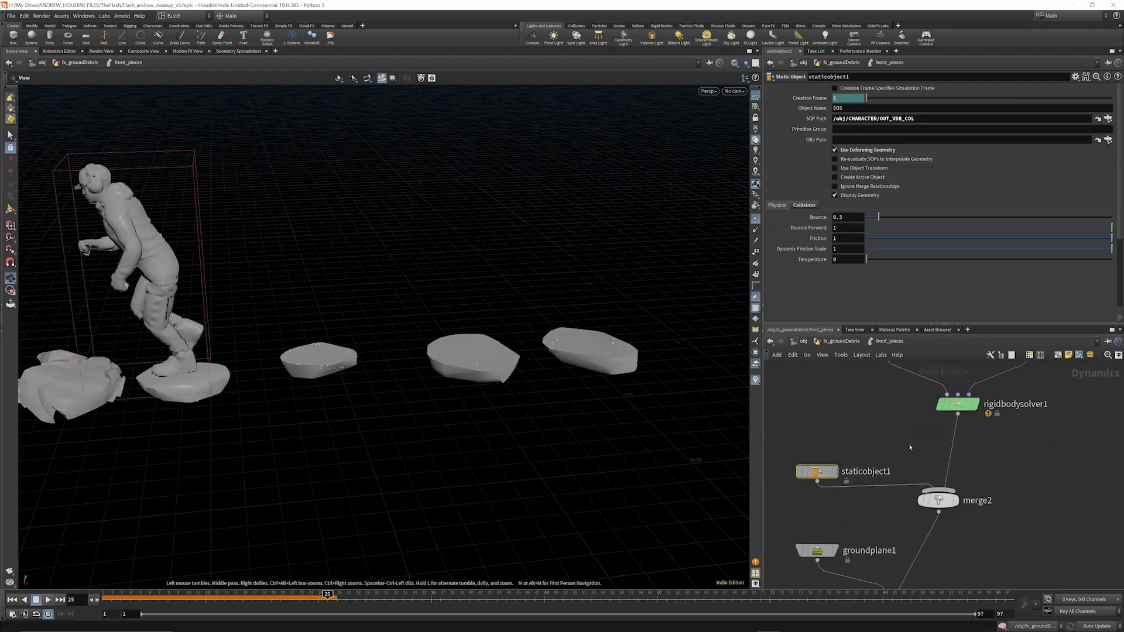
{"action": "left_click", "coordinate": [816, 472]}
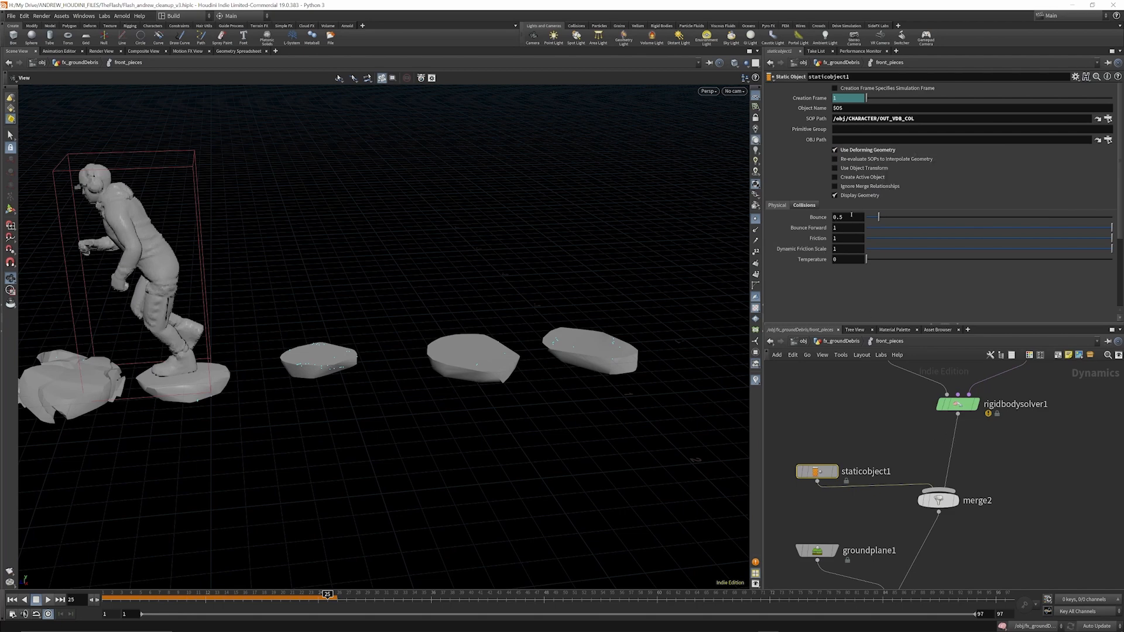
Review the physical settings of groundplane1 and the force settings of gravity1.
{"action": "scroll", "coordinate": [927, 430], "scroll_direction": "down", "scroll_amount": 4}
{"action": "scroll", "coordinate": [892, 489], "scroll_direction": "up", "scroll_amount": 4}
{"action": "left_click", "coordinate": [856, 485]}
{"action": "scroll", "coordinate": [909, 451], "scroll_direction": "down", "scroll_amount": 1}
{"action": "scroll", "coordinate": [909, 451], "scroll_direction": "down", "scroll_amount": 2}
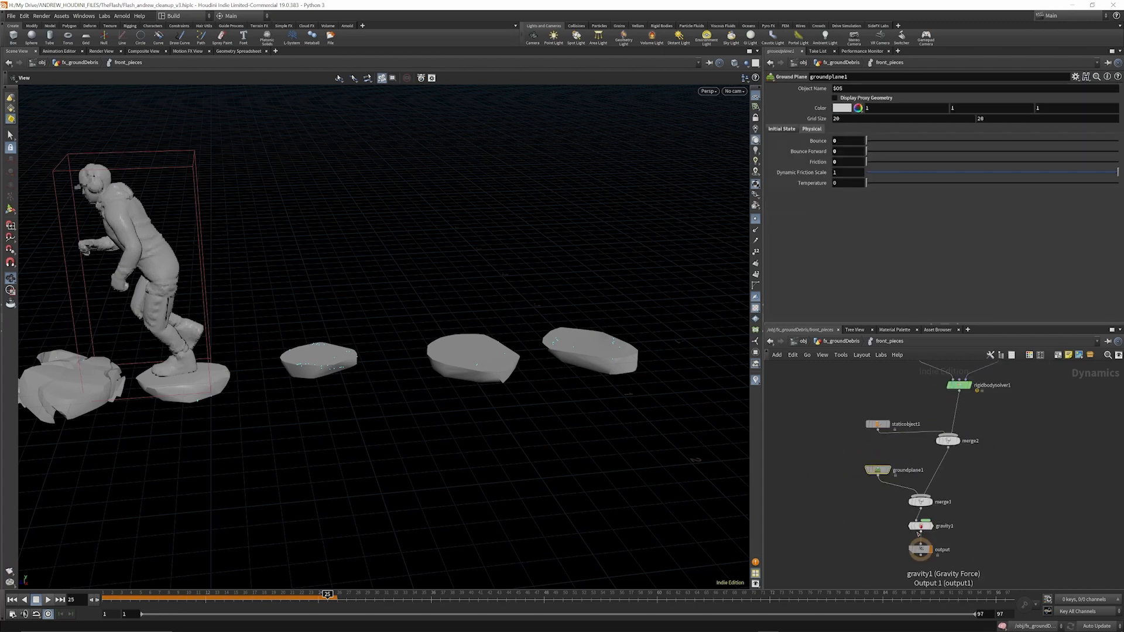
{"action": "scroll", "coordinate": [919, 528], "scroll_direction": "up", "scroll_amount": 3}
{"action": "left_click", "coordinate": [922, 523]}
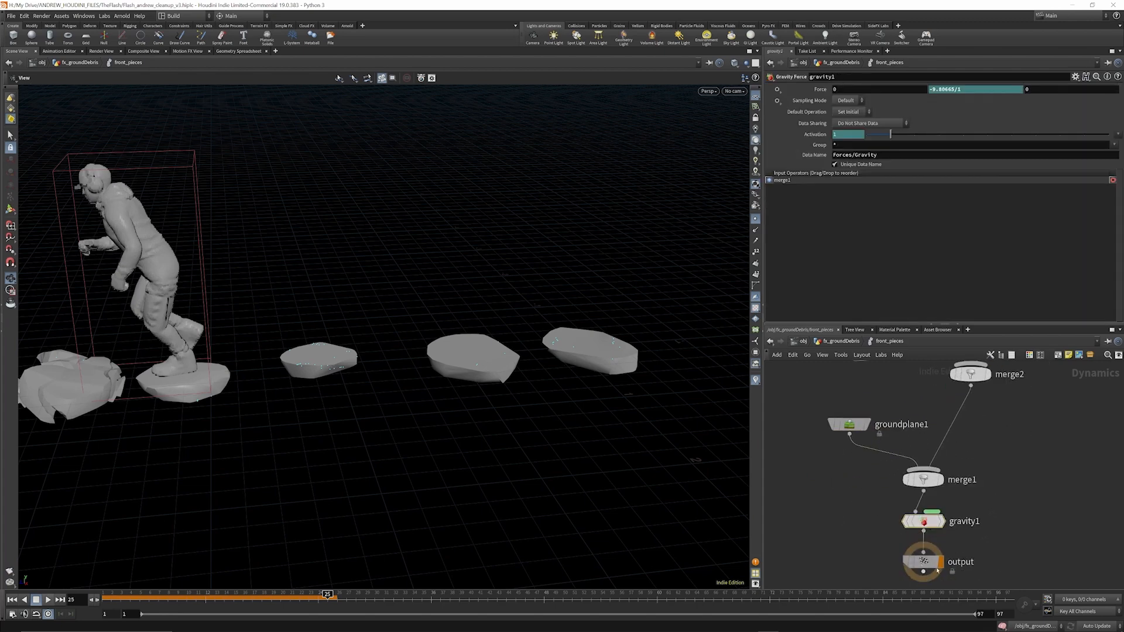
Return to fx_groundDebris and inspect dopimport2's settings, checking its object mask against the rbd object inside front_pieces.
{"action": "left_click", "coordinate": [854, 341]}
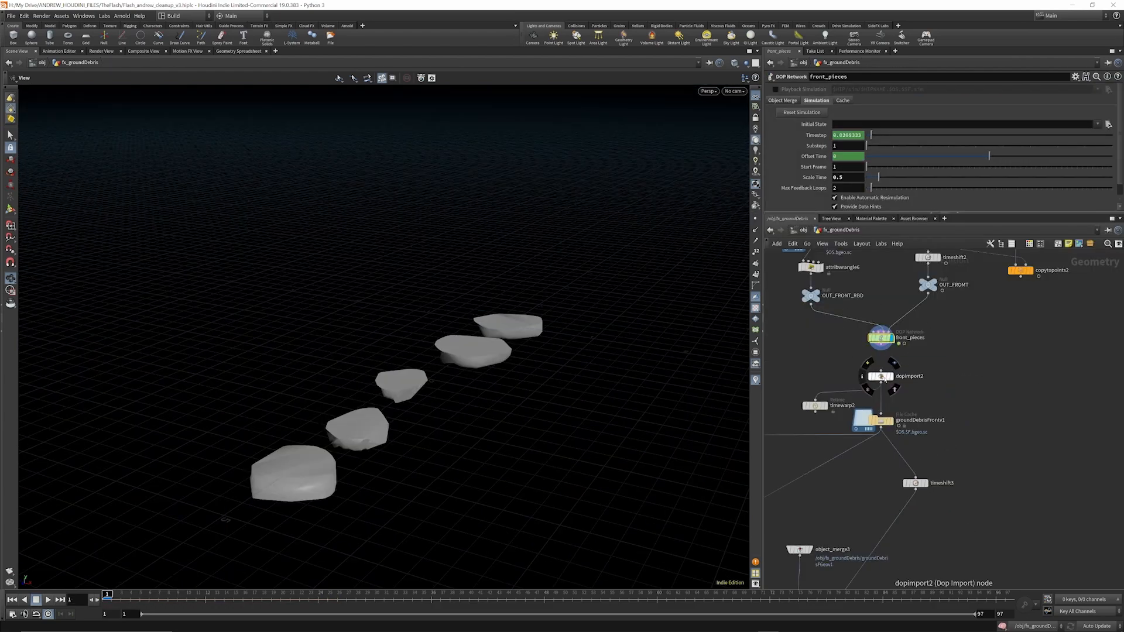
{"action": "left_click", "coordinate": [880, 376]}
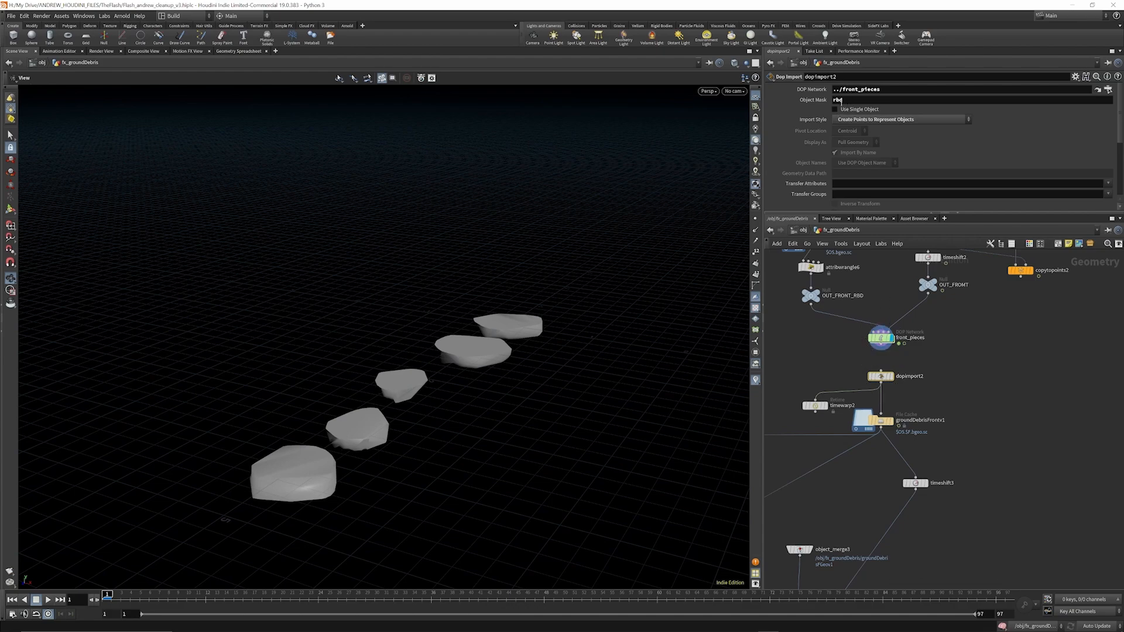
{"action": "double_click", "coordinate": [880, 338]}
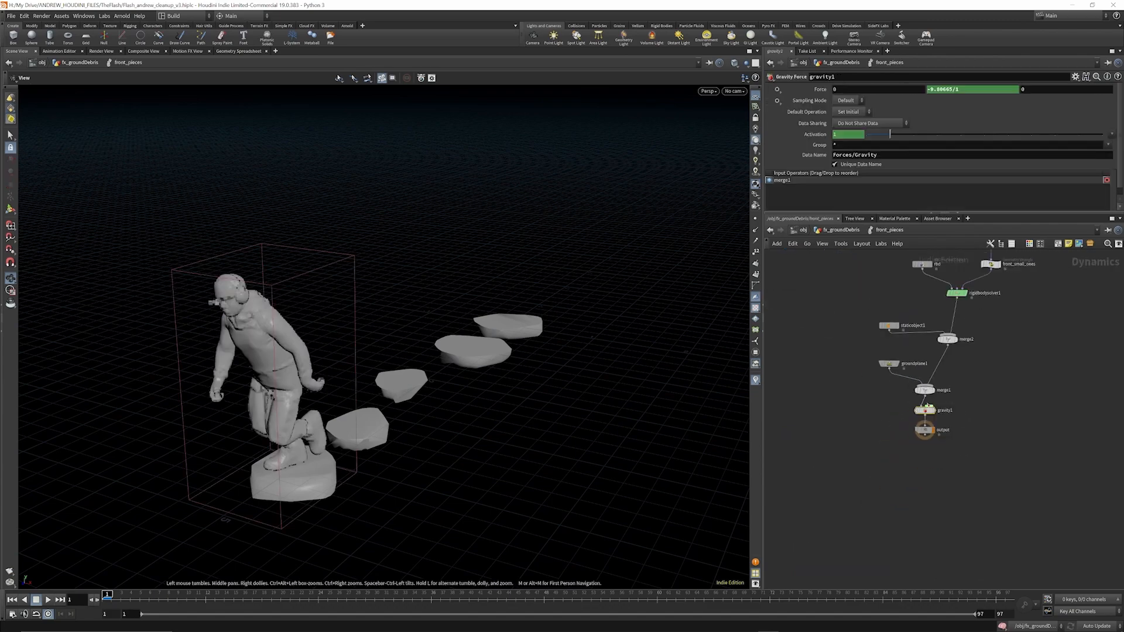
{"action": "scroll", "coordinate": [908, 395], "scroll_direction": "down", "scroll_amount": 5}
{"action": "scroll", "coordinate": [908, 322], "scroll_direction": "up", "scroll_amount": 6}
{"action": "left_click_drag", "start_coordinate": [965, 264], "coordinate": [882, 304]}
{"action": "left_click", "coordinate": [837, 231]}
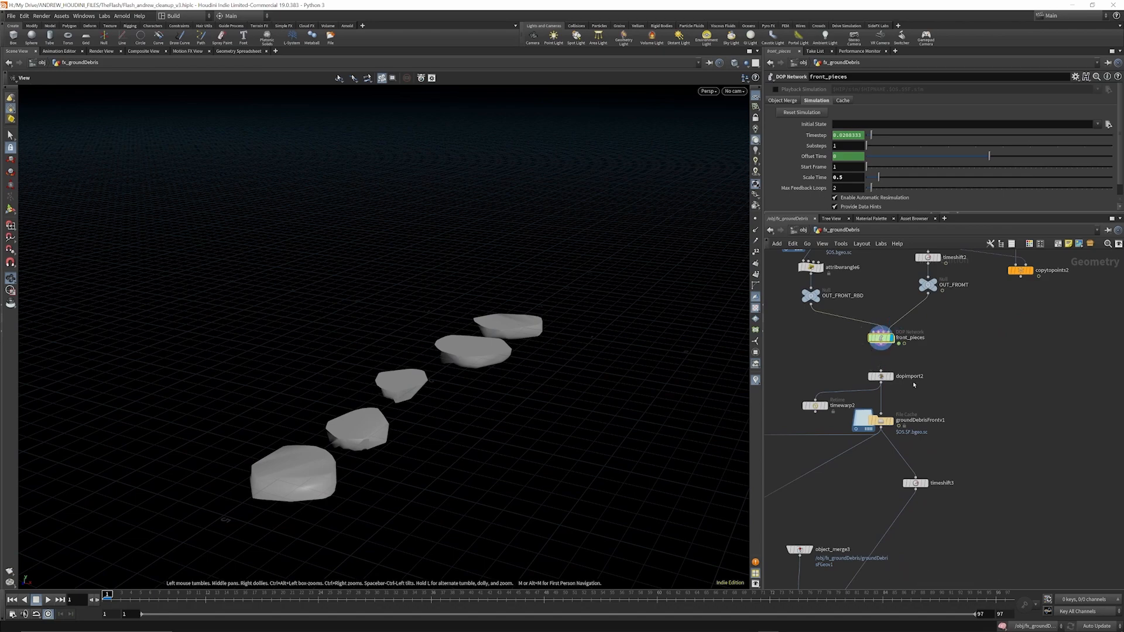
{"action": "left_click", "coordinate": [880, 376]}
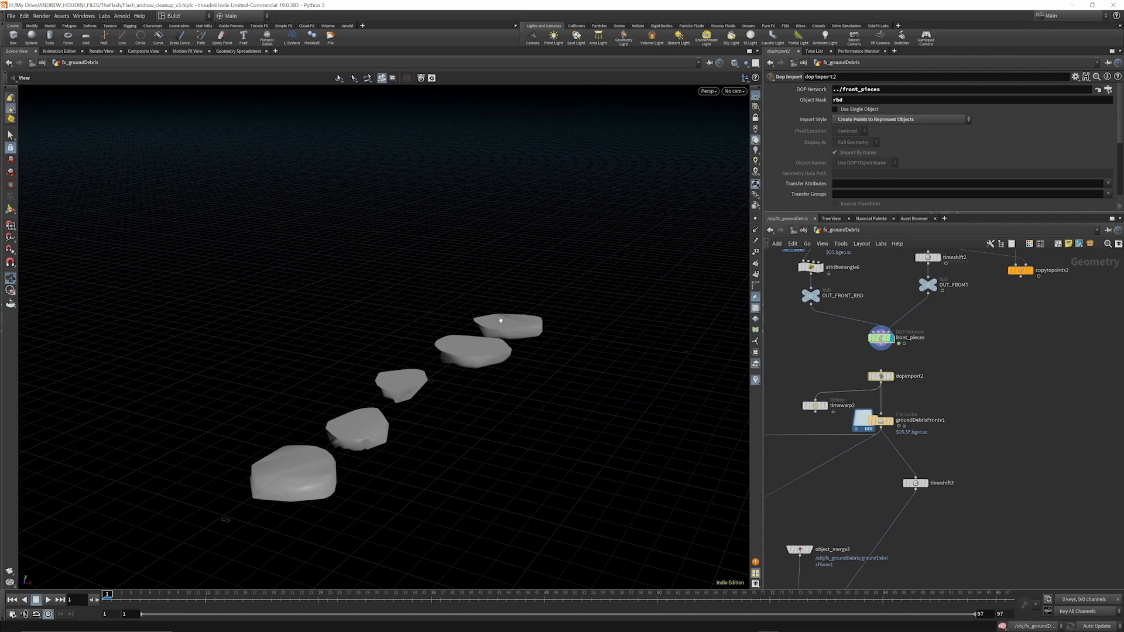
Display the groundDebrisFrontv1 file cache and scrub the timeline to frame 65 to view its cached points.
{"action": "left_click", "coordinate": [881, 420]}
{"action": "left_click_drag", "start_coordinate": [353, 391], "coordinate": [424, 348]}
{"action": "left_click_drag", "start_coordinate": [107, 595], "coordinate": [703, 597]}
Display transformpieces2 below groundDebrisFrontv1 and scrub the timeline to frame 30 to view the transformed ground chunks.
{"action": "scroll", "coordinate": [949, 404], "scroll_direction": "down", "scroll_amount": 4}
{"action": "scroll", "coordinate": [950, 404], "scroll_direction": "down", "scroll_amount": 2}
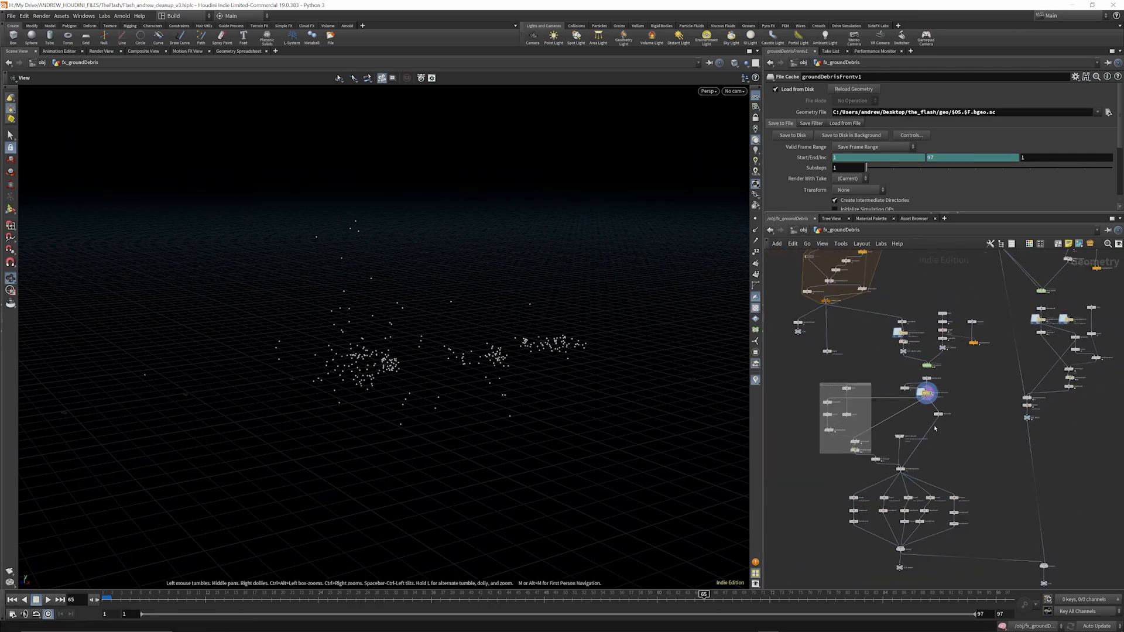
{"action": "scroll", "coordinate": [932, 436], "scroll_direction": "up", "scroll_amount": 5}
{"action": "scroll", "coordinate": [948, 444], "scroll_direction": "down", "scroll_amount": 3}
{"action": "scroll", "coordinate": [850, 446], "scroll_direction": "up", "scroll_amount": 2}
{"action": "scroll", "coordinate": [963, 515], "scroll_direction": "up", "scroll_amount": 2}
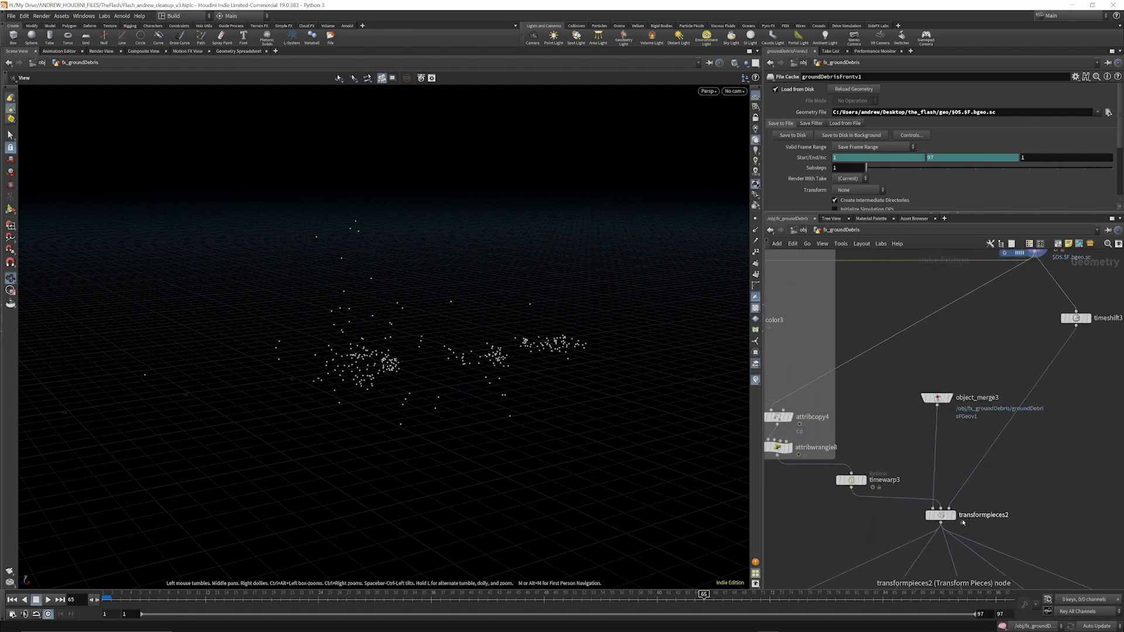
{"action": "scroll", "coordinate": [995, 346], "scroll_direction": "down", "scroll_amount": 2}
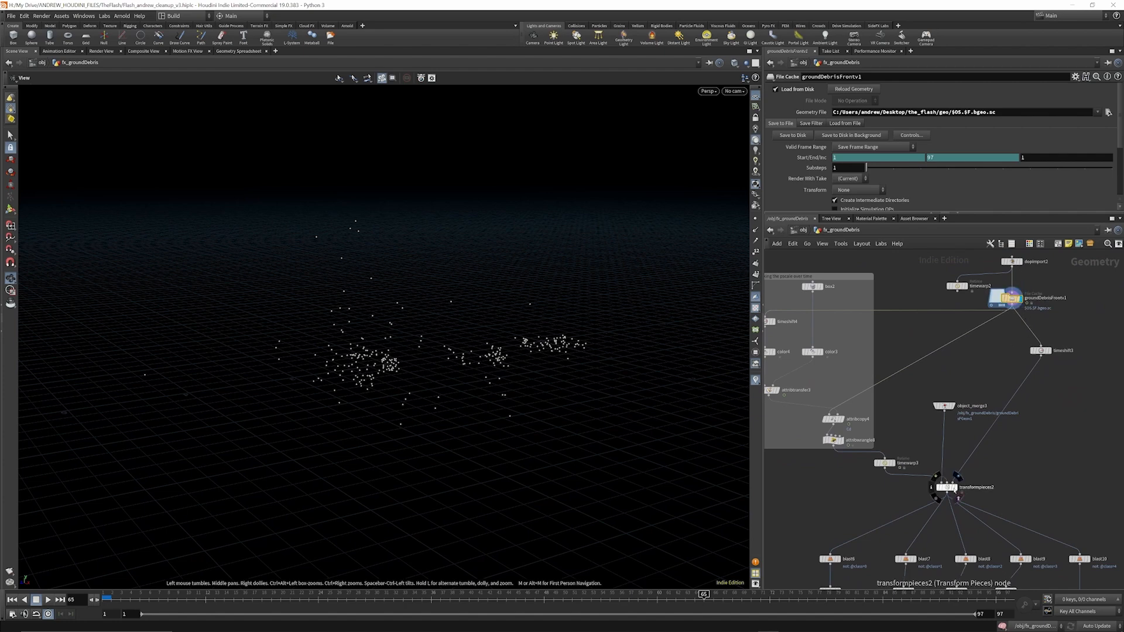
{"action": "left_click", "coordinate": [957, 475]}
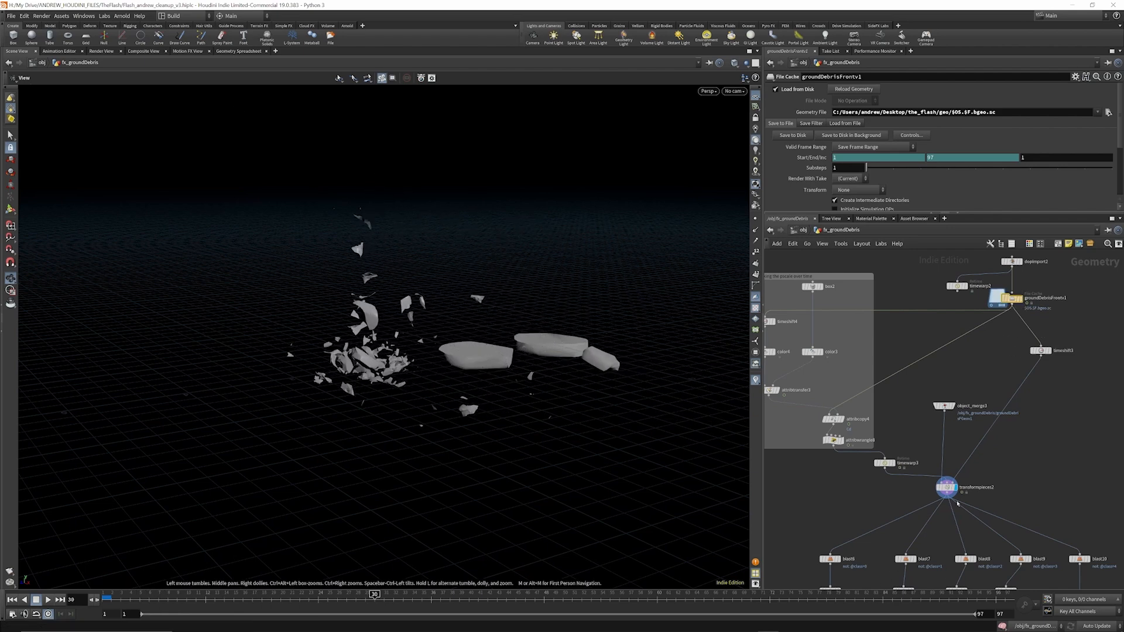
Review the frame setting of timeshift3 and the output and input frame ranges of timewarp3.
{"action": "left_click", "coordinate": [1040, 351]}
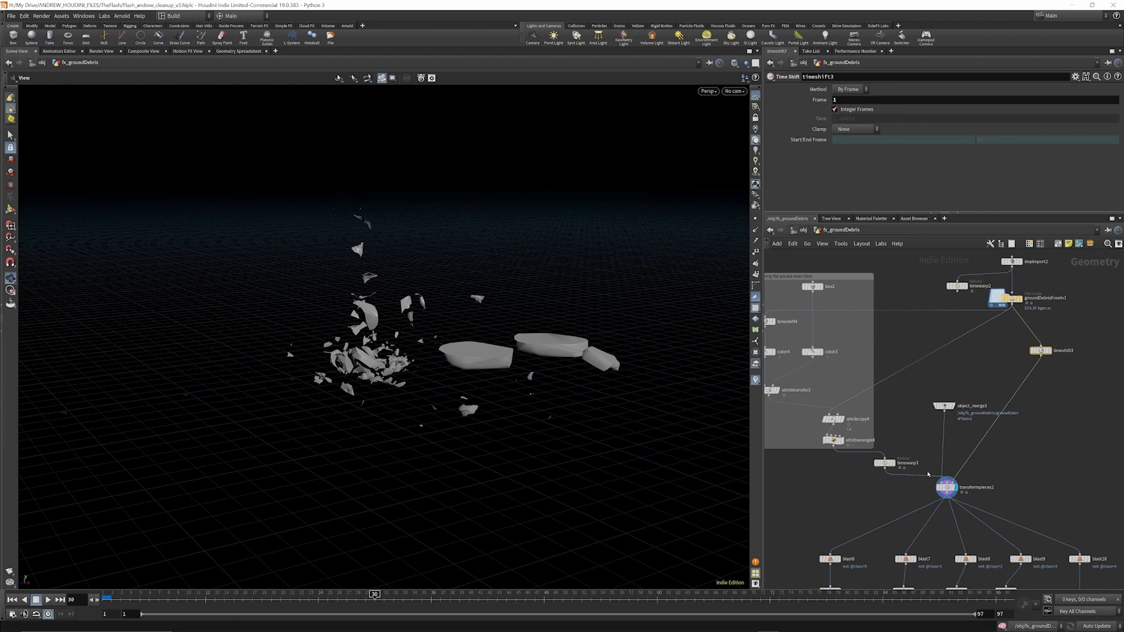
{"action": "scroll", "coordinate": [882, 465], "scroll_direction": "up", "scroll_amount": 3}
{"action": "left_click", "coordinate": [885, 461]}
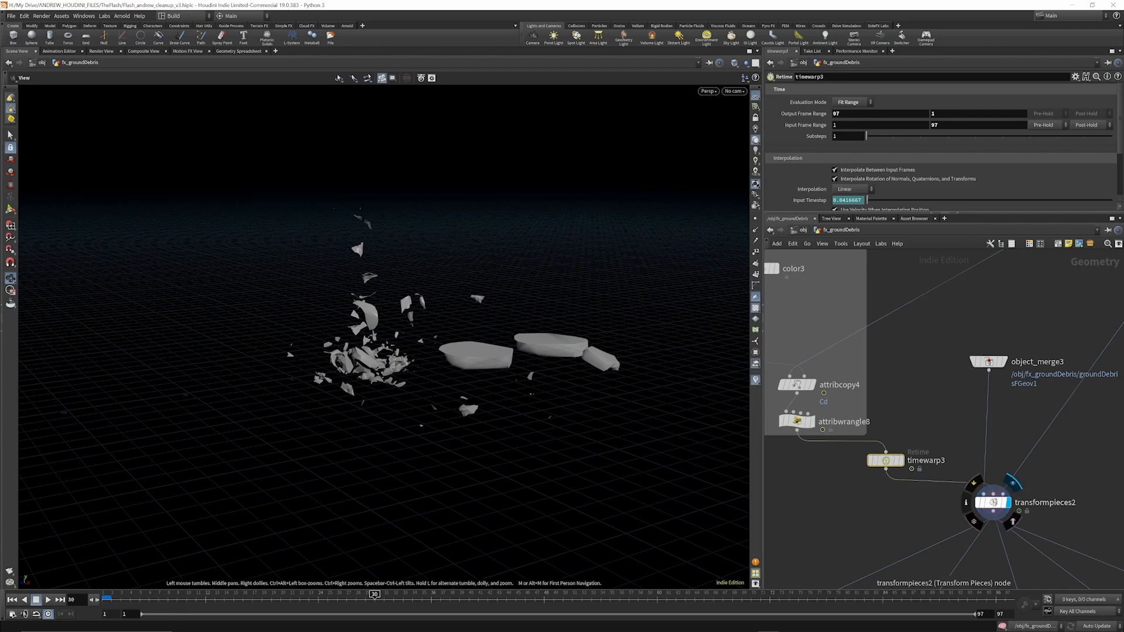
Display object_merge3's unsimulated chunks and examine which nodes feed the geometry, template and rest points inputs of transformpieces2.
{"action": "mouse_move", "coordinate": [1006, 364]}
{"action": "left_click", "coordinate": [1009, 341]}
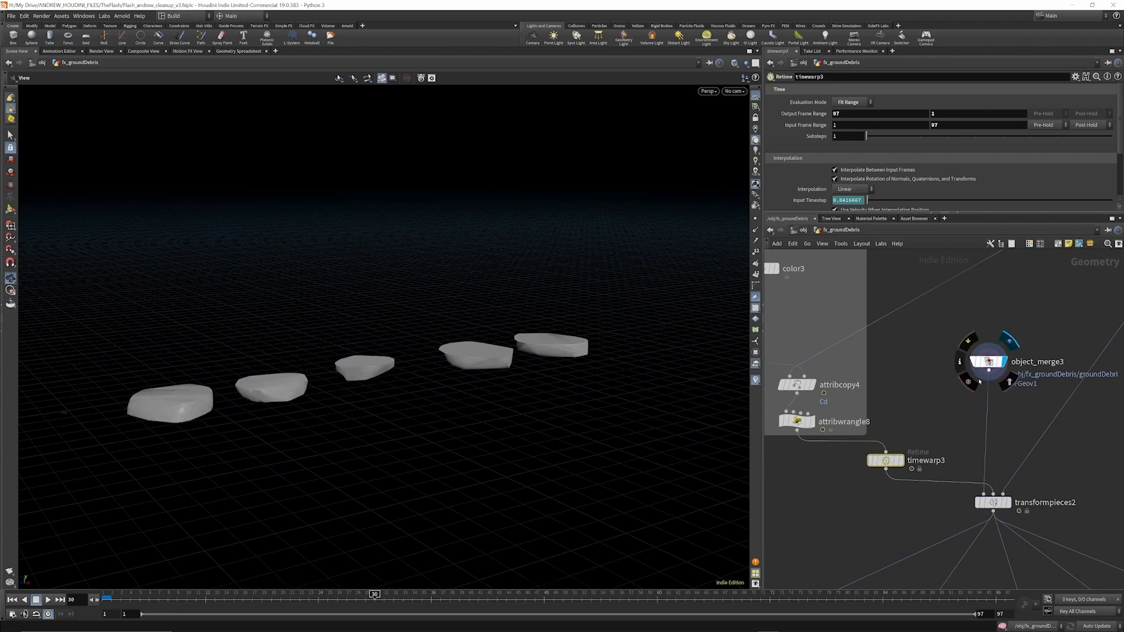
{"action": "scroll", "coordinate": [985, 376], "scroll_direction": "down", "scroll_amount": 2}
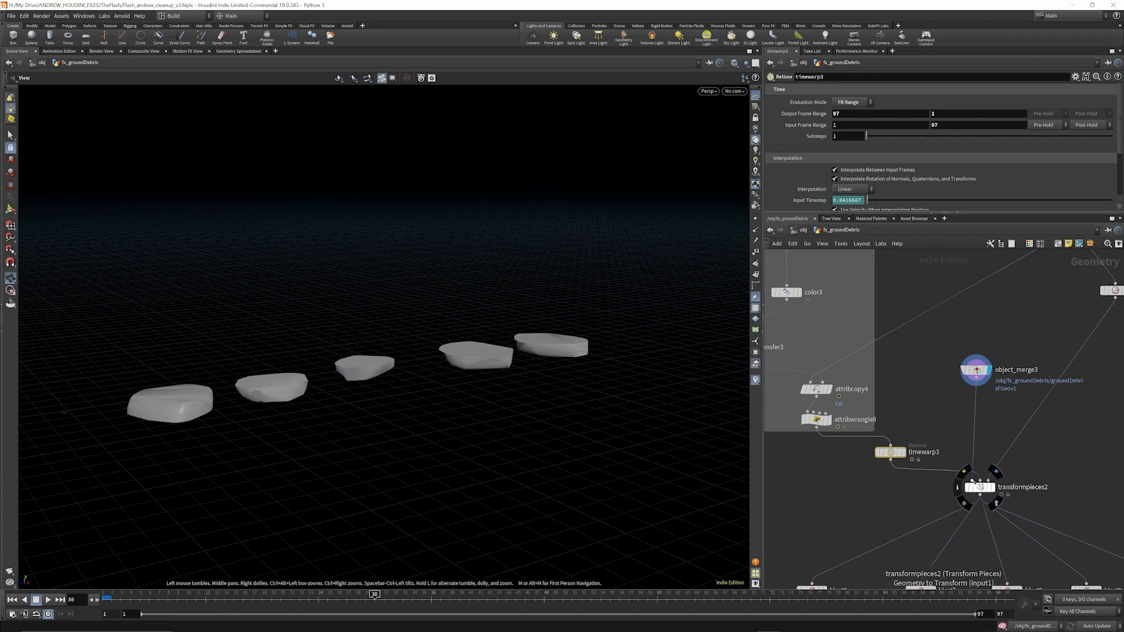
{"action": "scroll", "coordinate": [998, 514], "scroll_direction": "down", "scroll_amount": 2}
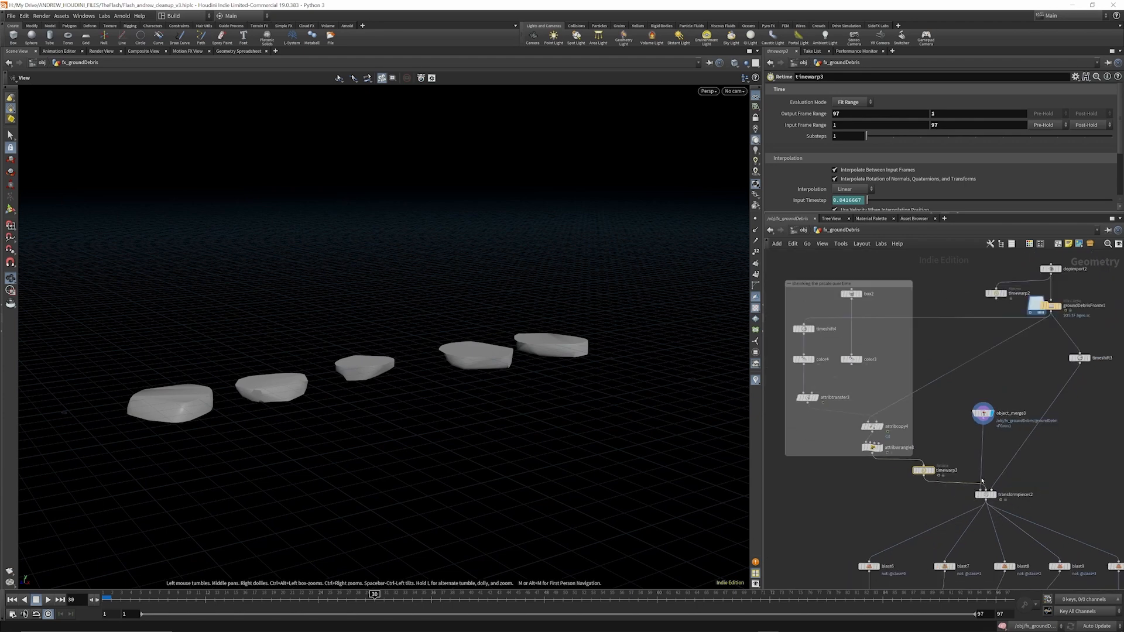
{"action": "scroll", "coordinate": [998, 492], "scroll_direction": "up", "scroll_amount": 3}
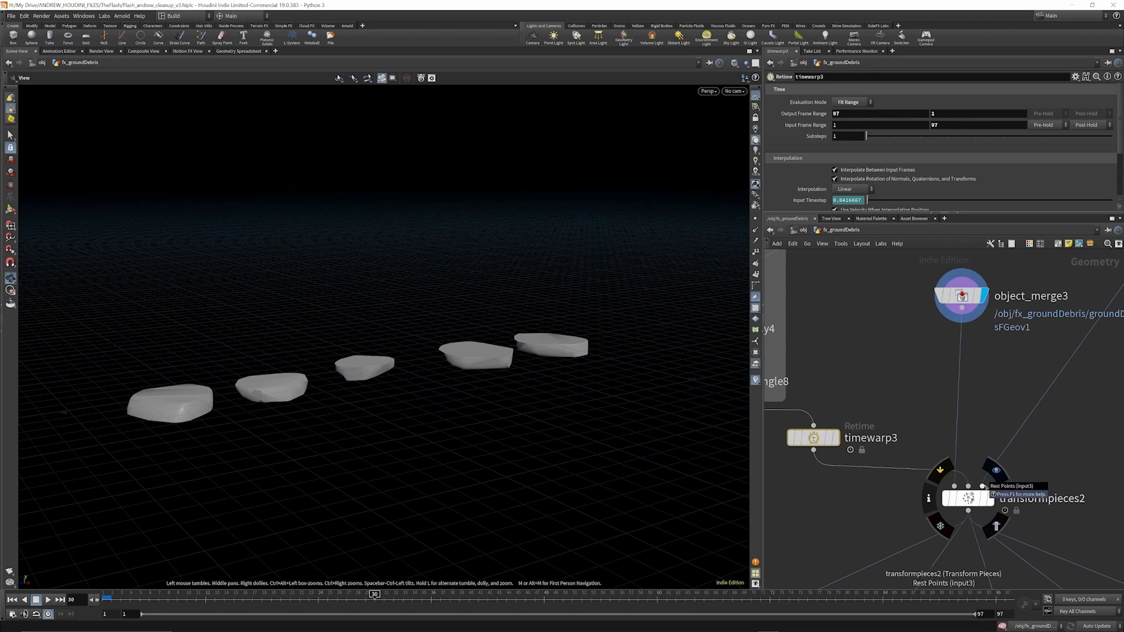
{"action": "scroll", "coordinate": [985, 487], "scroll_direction": "down", "scroll_amount": 4}
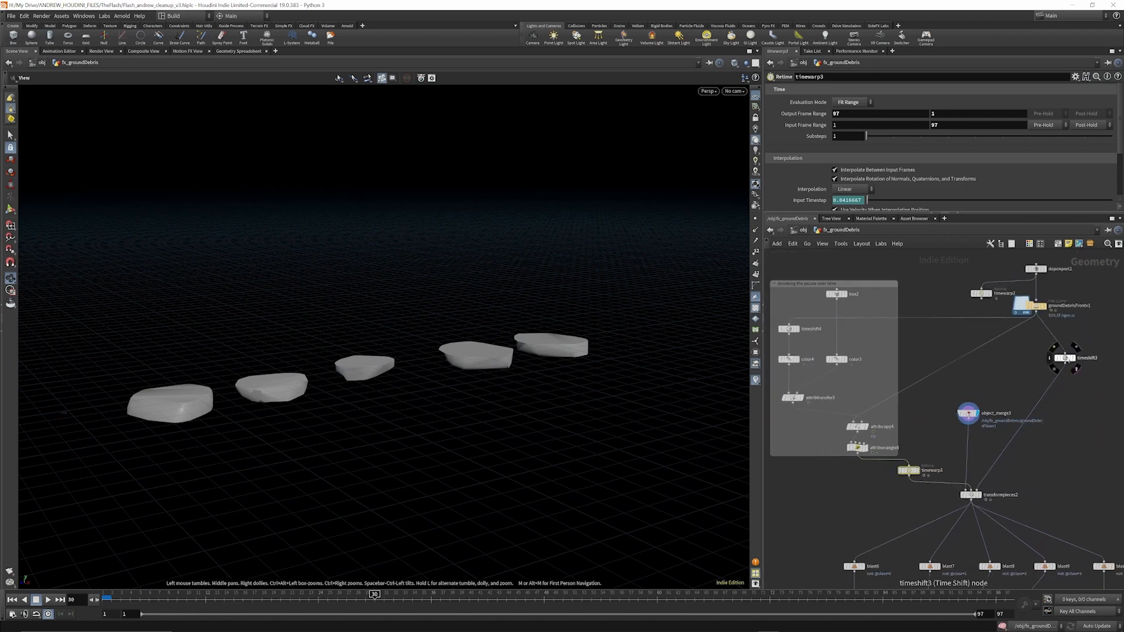
Inspect timeshift3 with the timeline returned to frame 1, and shift object_merge3 slightly left above transformpieces2.
{"action": "left_click", "coordinate": [1064, 358]}
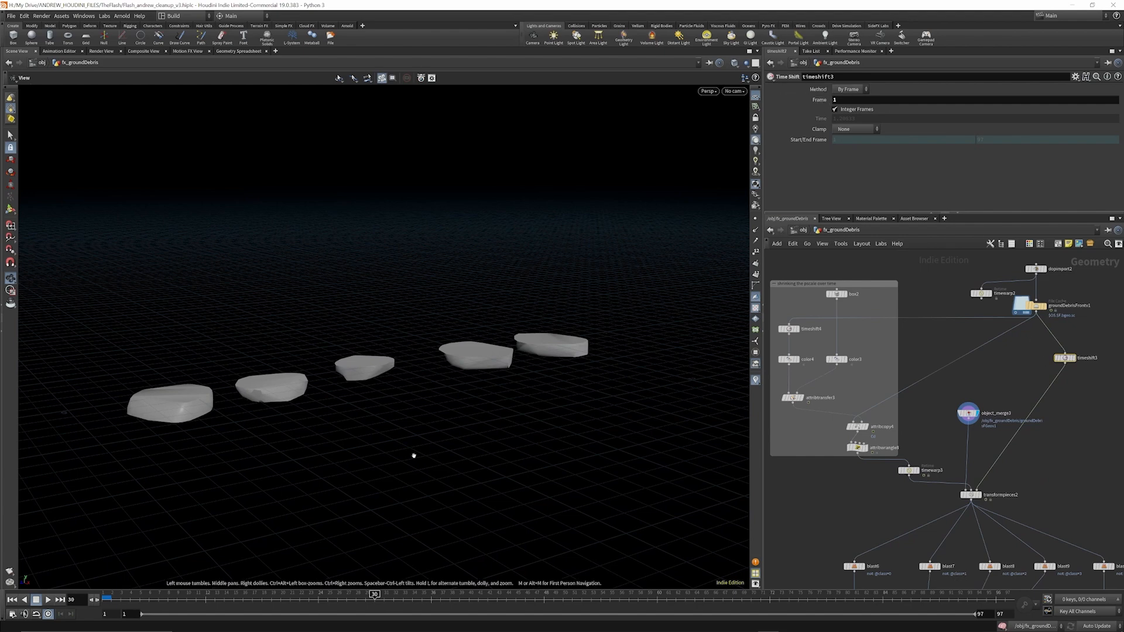
{"action": "mouse_move", "coordinate": [105, 595]}
{"action": "left_mouse_down"}
{"action": "mouse_move", "coordinate": [870, 585]}
{"action": "mouse_move", "coordinate": [107, 592]}
{"action": "left_mouse_up"}
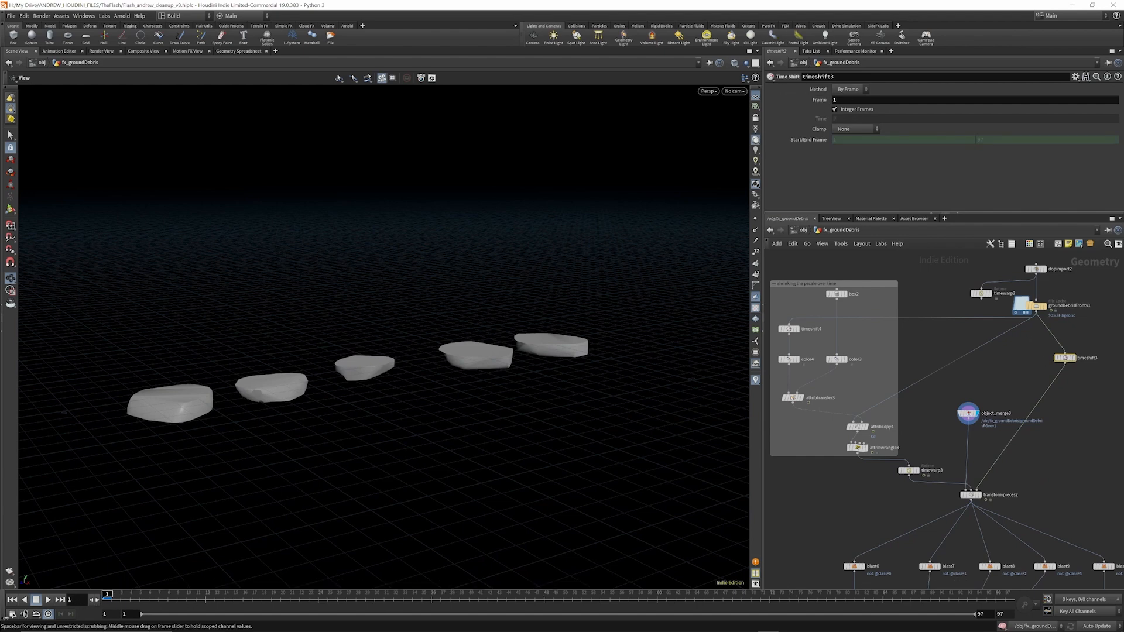
{"action": "scroll", "coordinate": [976, 508], "scroll_direction": "up", "scroll_amount": 3}
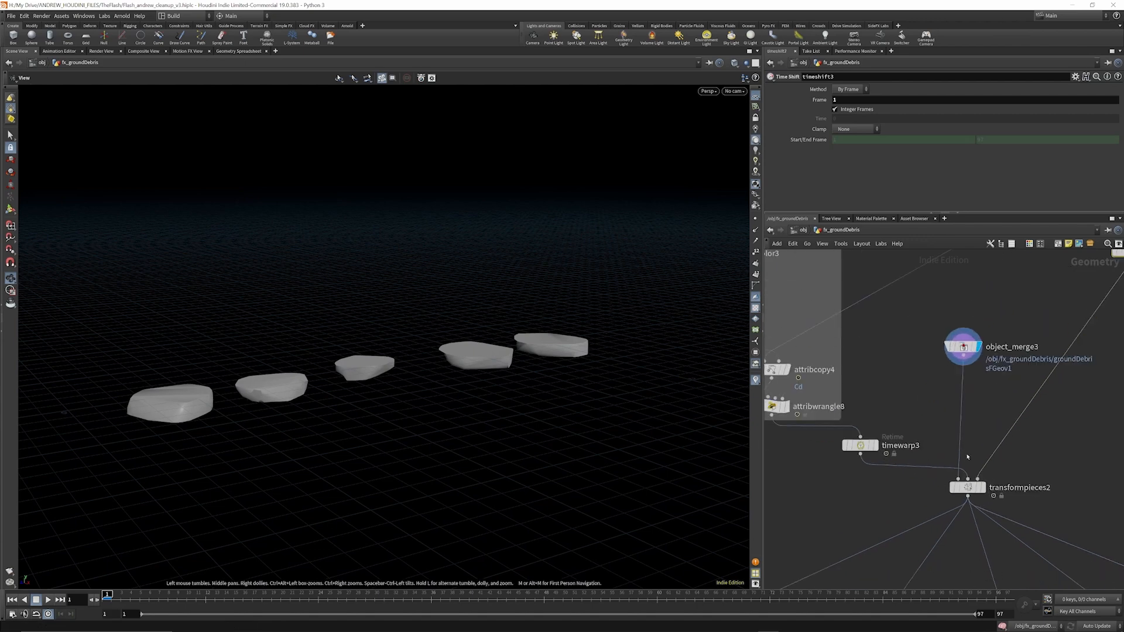
{"action": "left_click_drag", "start_coordinate": [963, 347], "coordinate": [939, 350]}
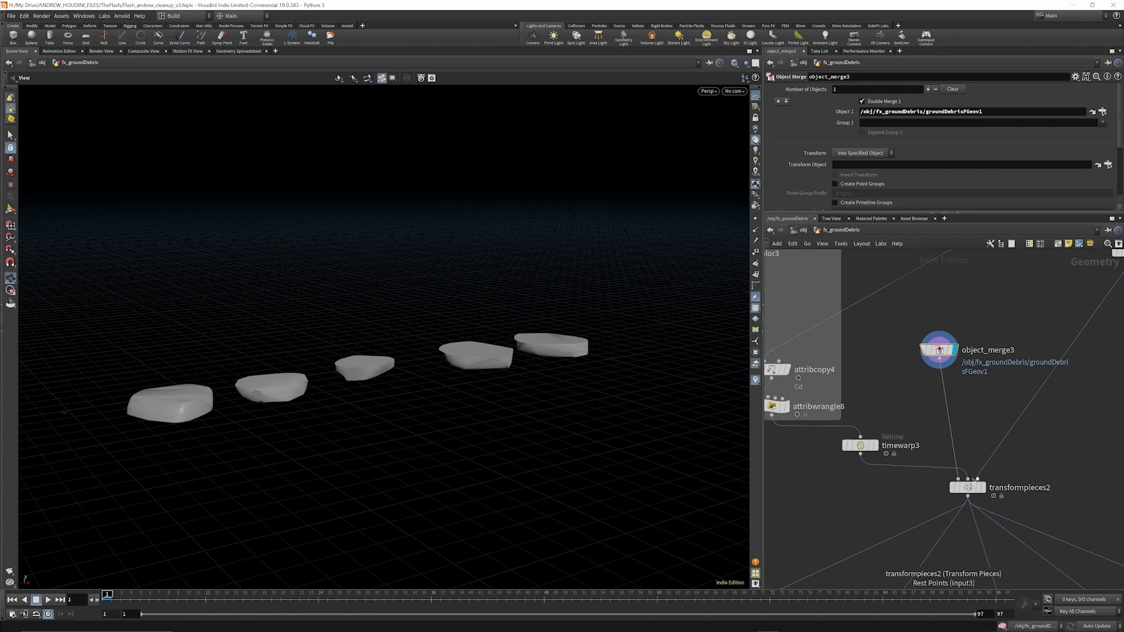
Display timewarp3 and play its points, and display transformpieces2 at frame 55 to compare the resulting chunks.
{"action": "mouse_move", "coordinate": [888, 441]}
{"action": "scroll", "coordinate": [887, 439], "scroll_direction": "down", "scroll_amount": 3}
{"action": "scroll", "coordinate": [867, 441], "scroll_direction": "up", "scroll_amount": 3}
{"action": "left_click", "coordinate": [889, 442]}
{"action": "left_click", "coordinate": [48, 599]}
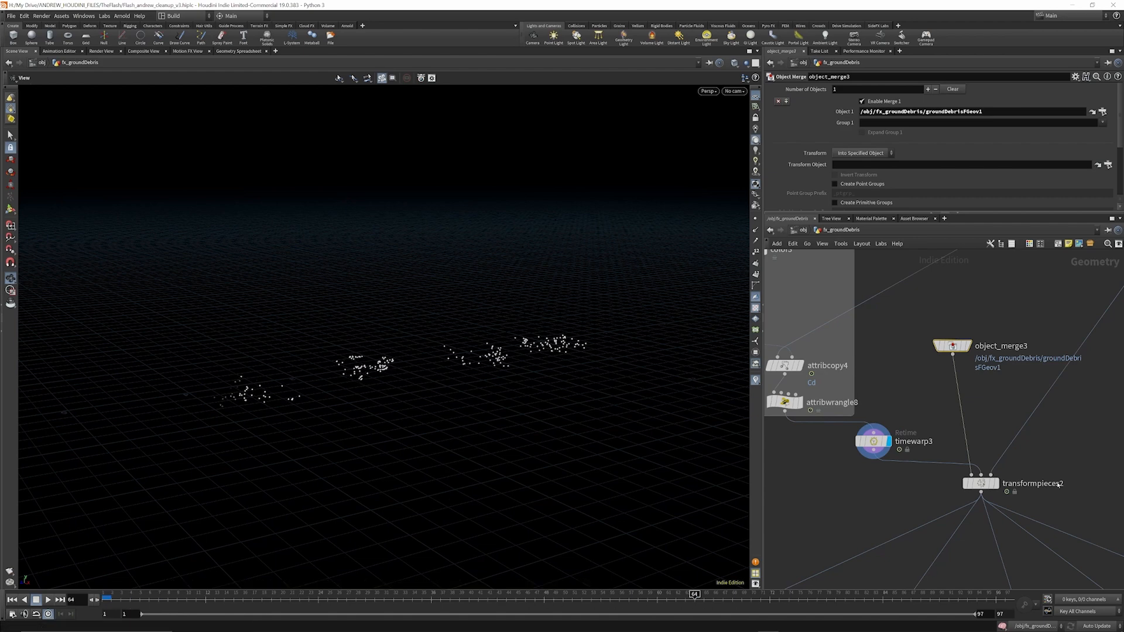
{"action": "left_click", "coordinate": [995, 484]}
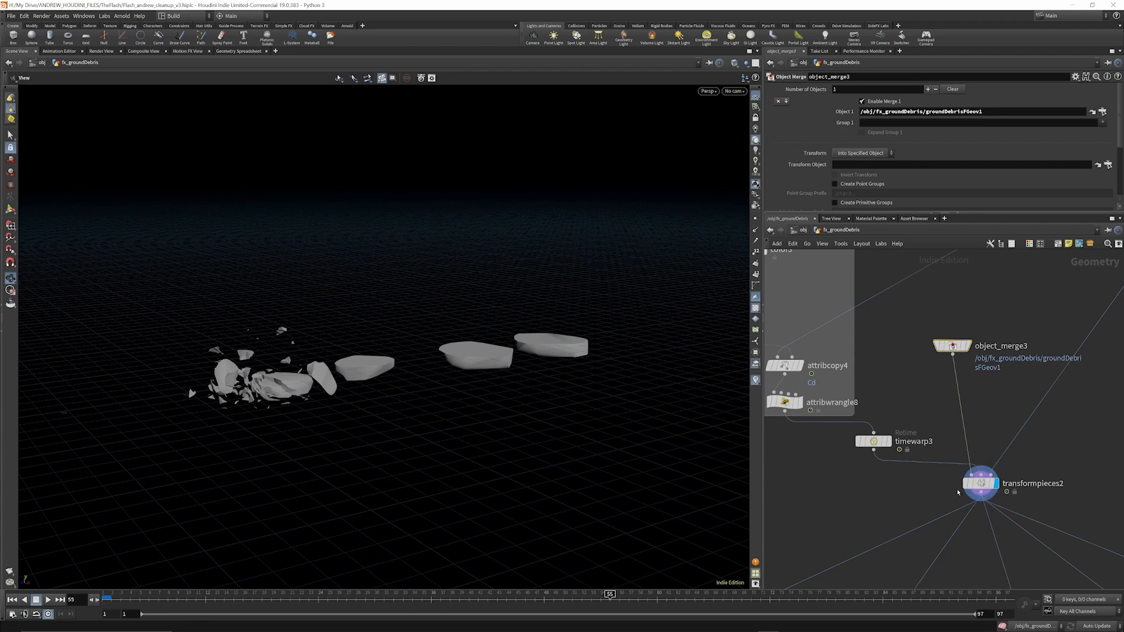
Add a Null node wired to the output of transformpieces2, and delete it again.
{"action": "key", "text": "Tab"}
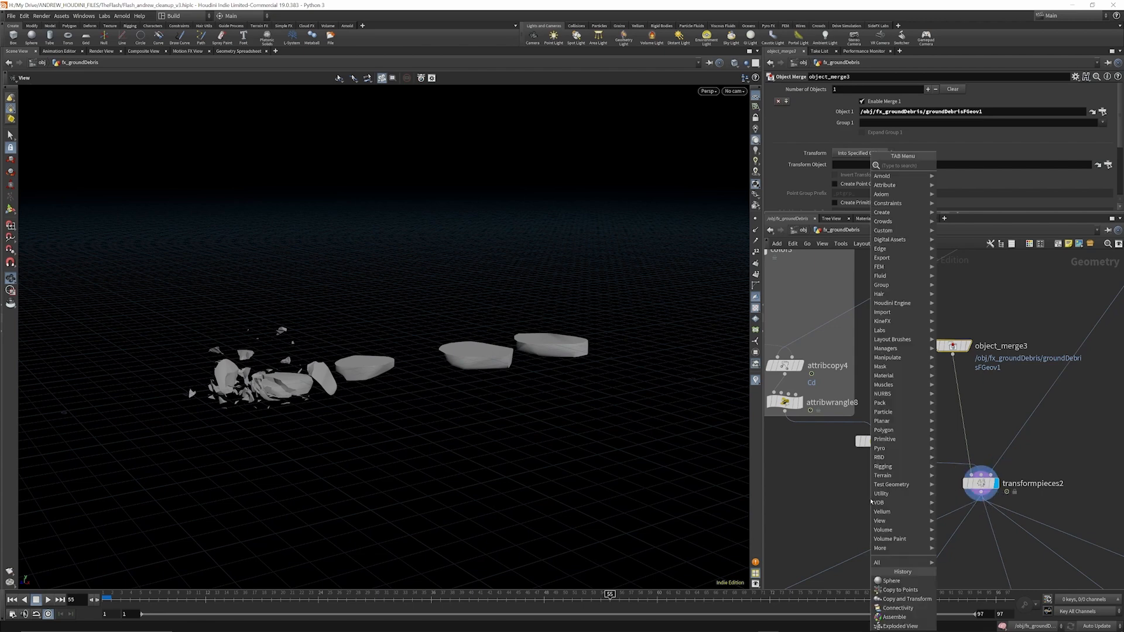
{"action": "type", "text": "nul"}
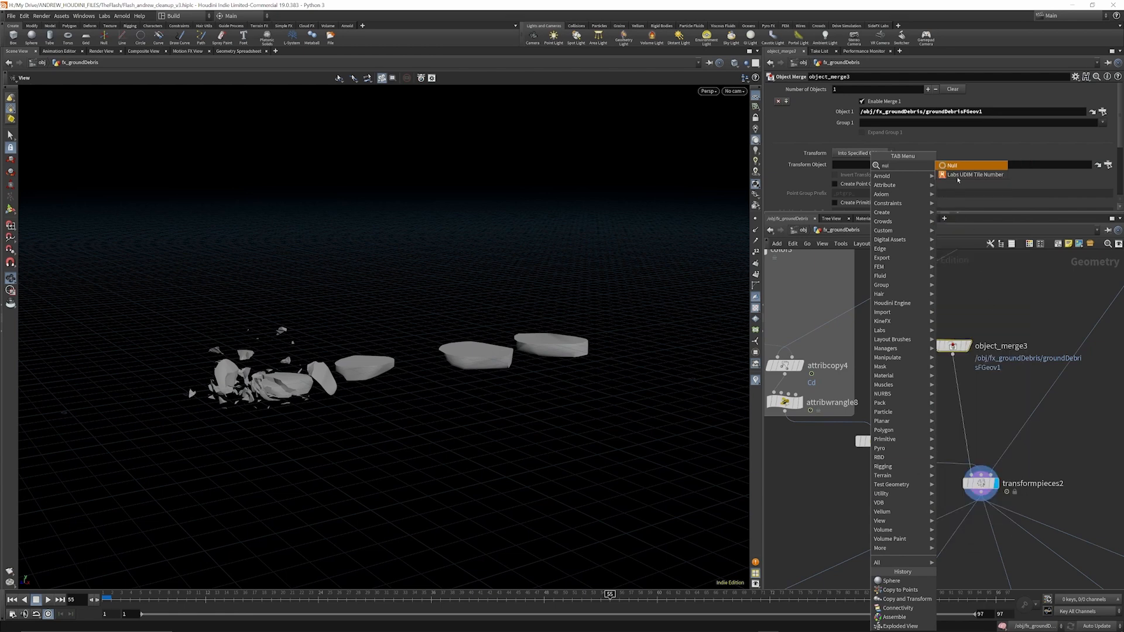
{"action": "key", "text": "Return"}
{"action": "left_click", "coordinate": [846, 517]}
{"action": "left_click_drag", "start_coordinate": [846, 507], "coordinate": [956, 502]}
{"action": "left_click", "coordinate": [966, 491]}
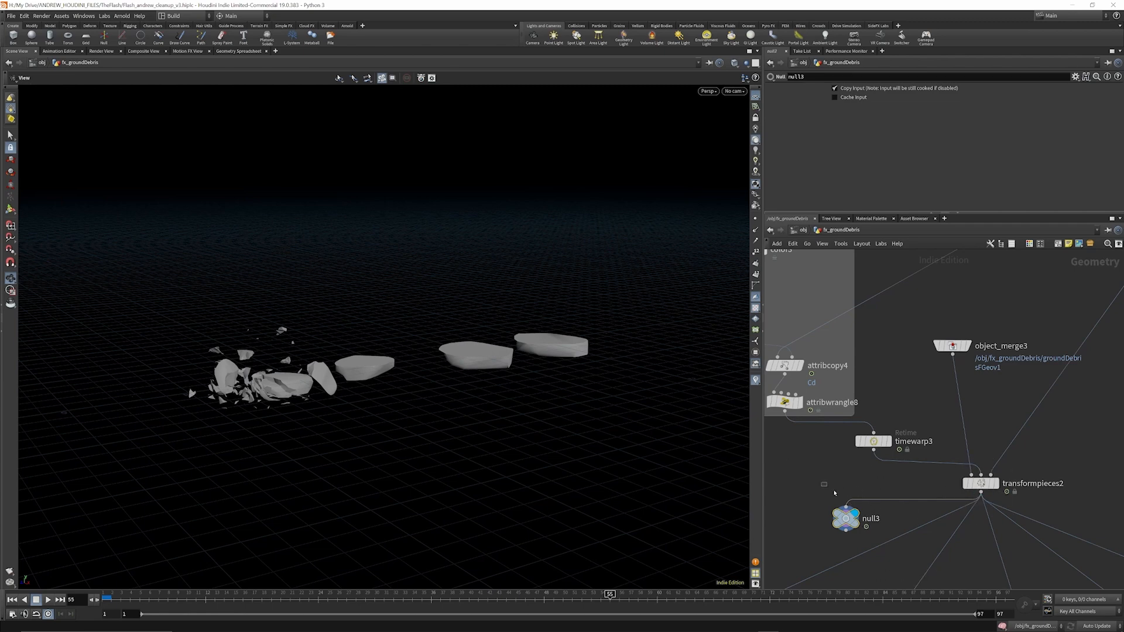
{"action": "key", "text": "Delete"}
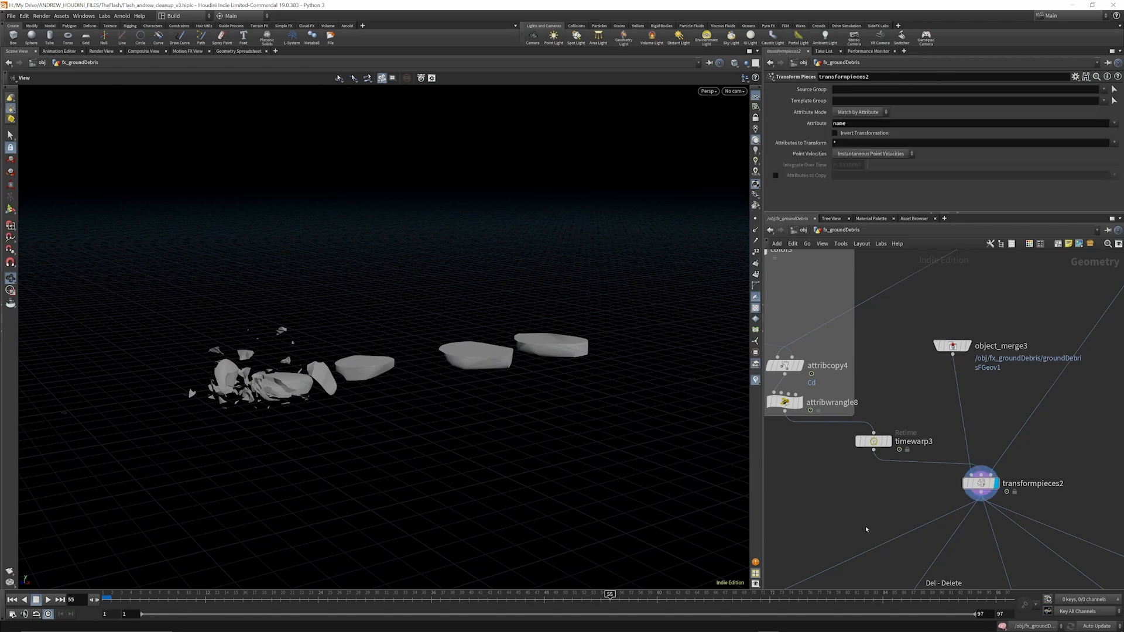
Display box2 and color3 in the "shrinking the pscale over time" network box and review their settings.
{"action": "scroll", "coordinate": [908, 528], "scroll_direction": "down", "scroll_amount": 5}
{"action": "scroll", "coordinate": [835, 412], "scroll_direction": "up", "scroll_amount": 3}
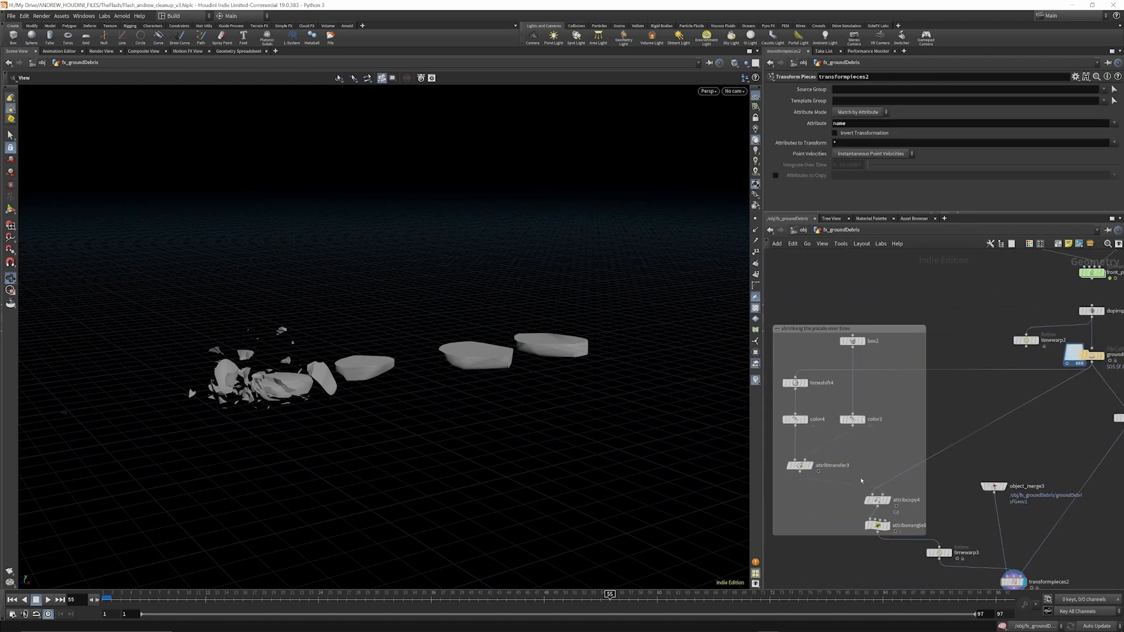
{"action": "scroll", "coordinate": [859, 338], "scroll_direction": "up", "scroll_amount": 2}
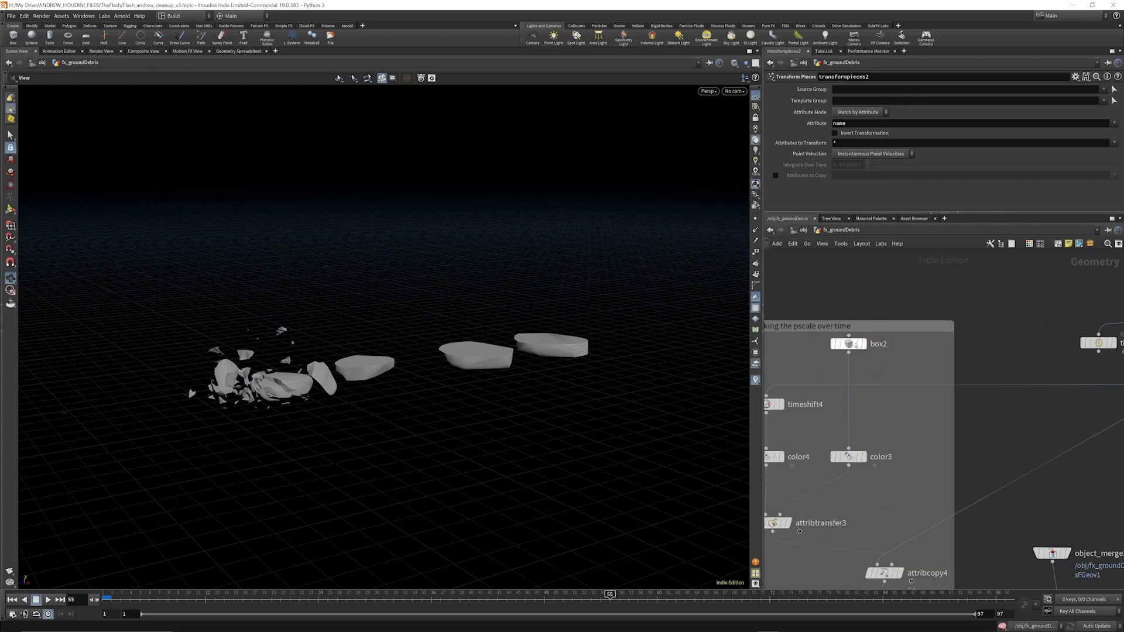
{"action": "left_click", "coordinate": [856, 344]}
{"action": "scroll", "coordinate": [881, 429], "scroll_direction": "down", "scroll_amount": 2}
{"action": "left_click", "coordinate": [885, 355]}
{"action": "scroll", "coordinate": [369, 373], "scroll_direction": "down", "scroll_amount": 3}
{"action": "left_click", "coordinate": [885, 434]}
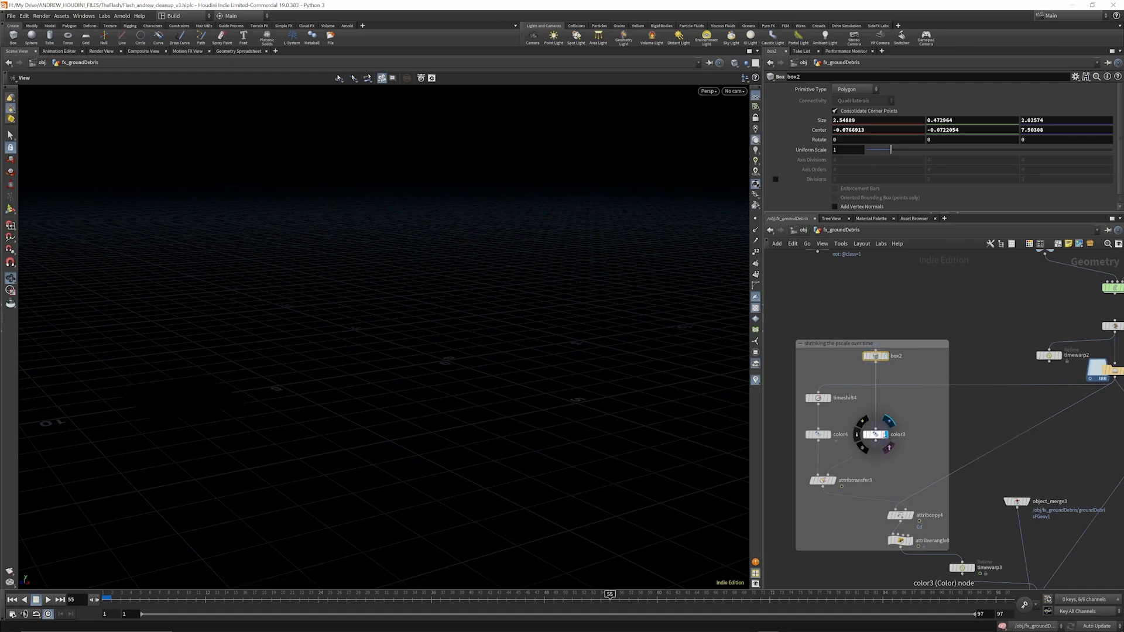
{"action": "left_click", "coordinate": [875, 435]}
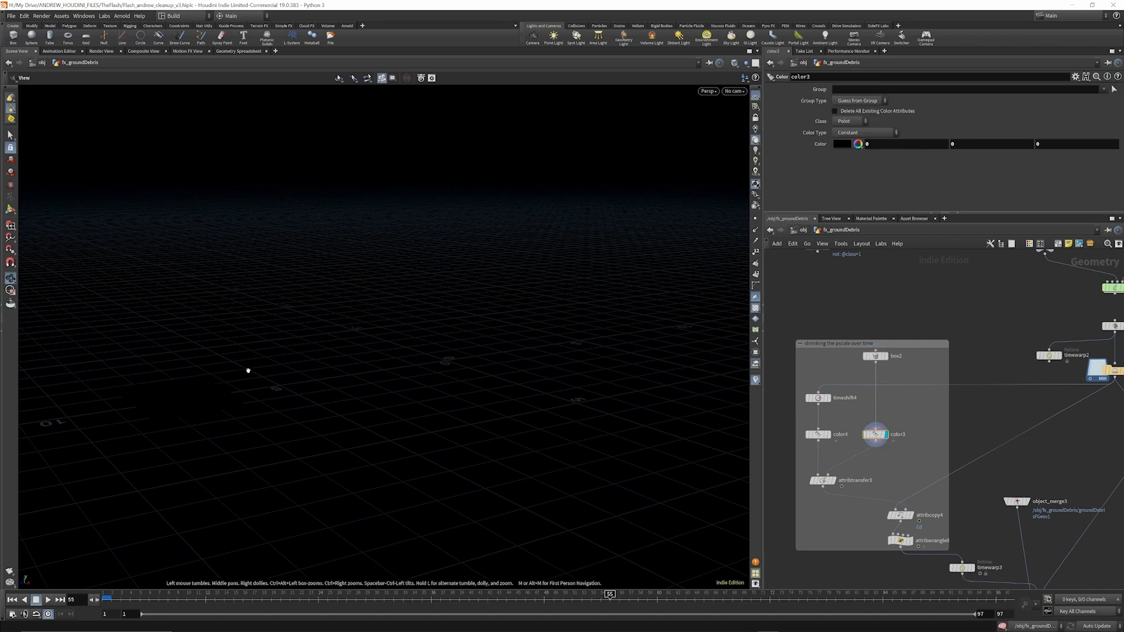
Set the viewport background's color scheme to Light in the display options.
{"action": "key", "text": "d"}
{"action": "left_click", "coordinate": [549, 70]}
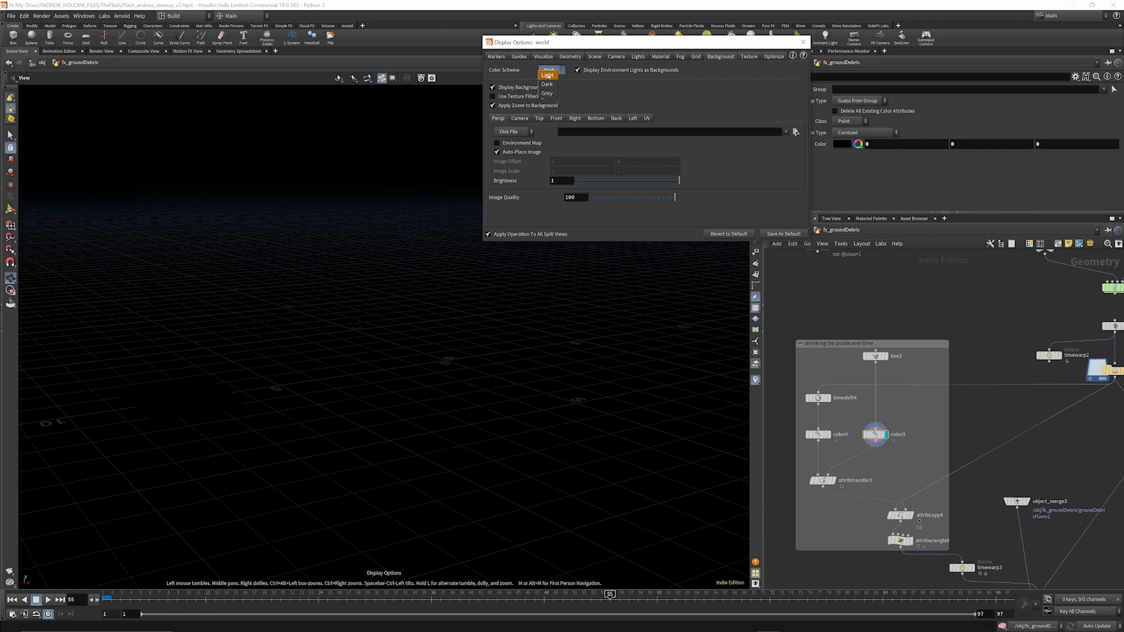
{"action": "left_click", "coordinate": [549, 80]}
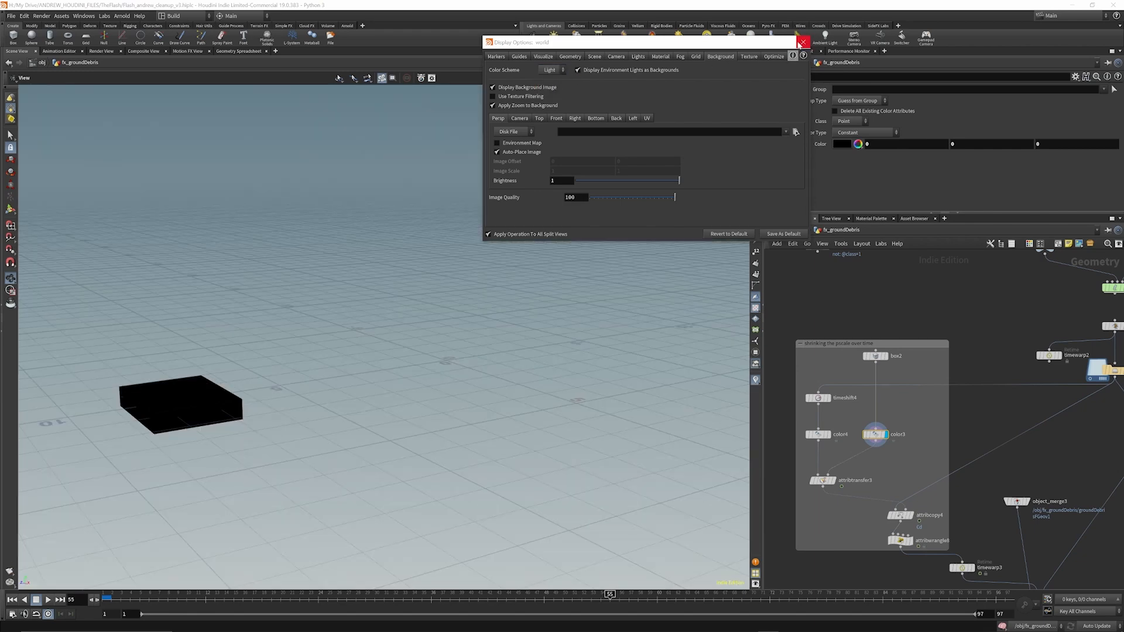
{"action": "left_click", "coordinate": [802, 42]}
Display timeshift4, review its frame setting, and scrub the timeline to frame 1 to check its points.
{"action": "scroll", "coordinate": [834, 404], "scroll_direction": "up", "scroll_amount": 3}
{"action": "left_click", "coordinate": [826, 394]}
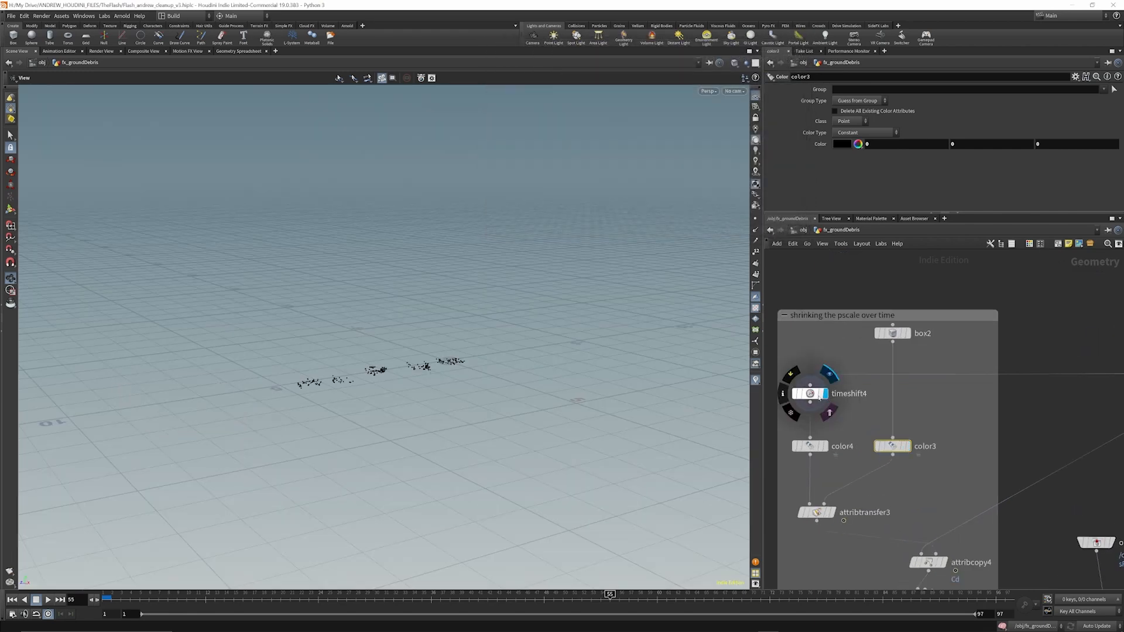
{"action": "left_click", "coordinate": [810, 394]}
{"action": "scroll", "coordinate": [848, 415], "scroll_direction": "down", "scroll_amount": 3}
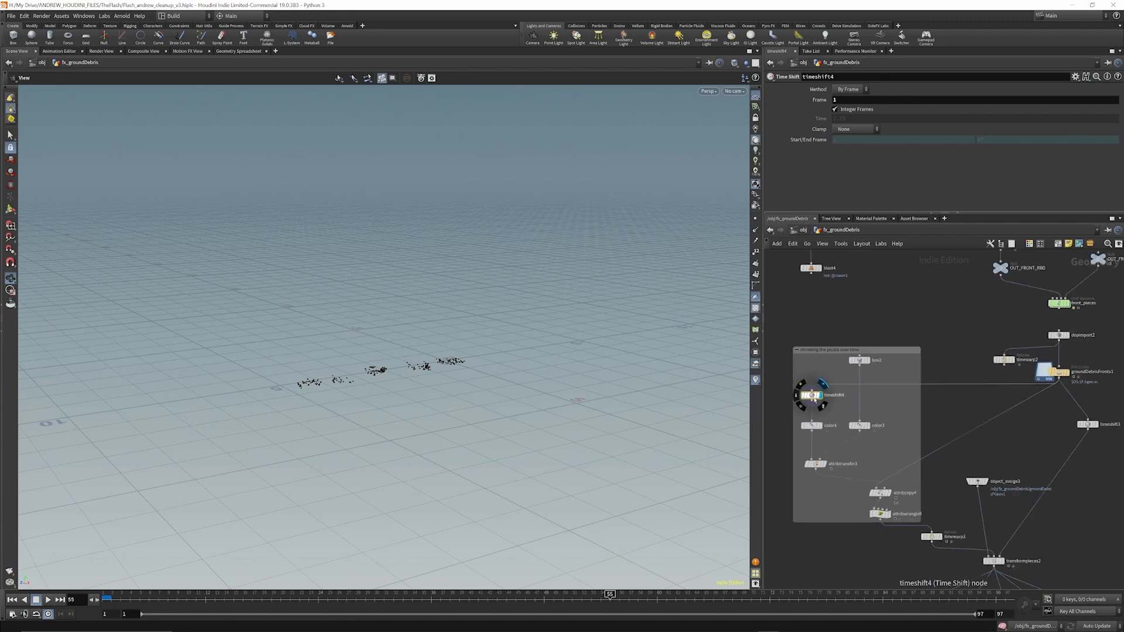
{"action": "scroll", "coordinate": [810, 398], "scroll_direction": "up", "scroll_amount": 2}
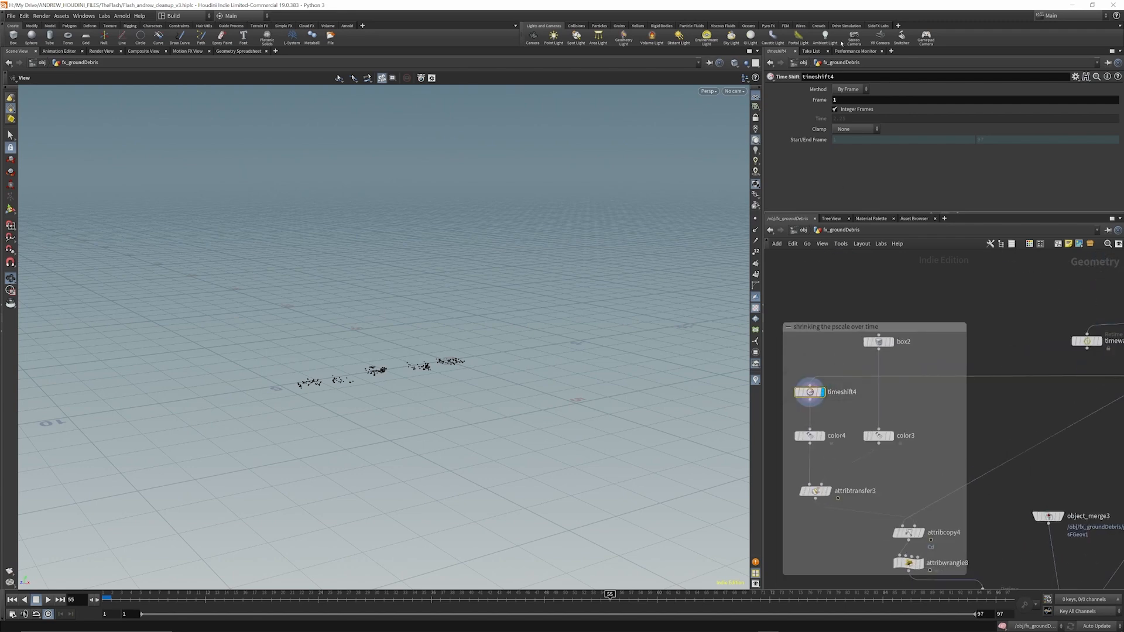
{"action": "left_click_drag", "start_coordinate": [112, 598], "coordinate": [76, 601]}
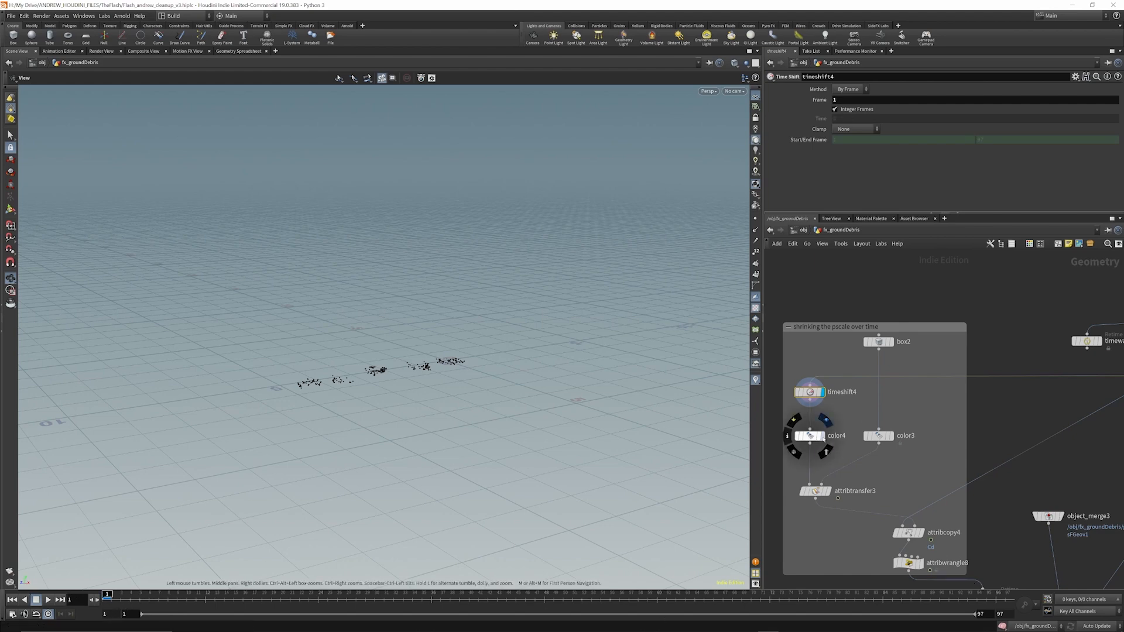
Review color4 and attribtransfer3, scrubbing to frame 68 to watch the animated distance threshold transfer black color across the points.
{"action": "left_click", "coordinate": [812, 436]}
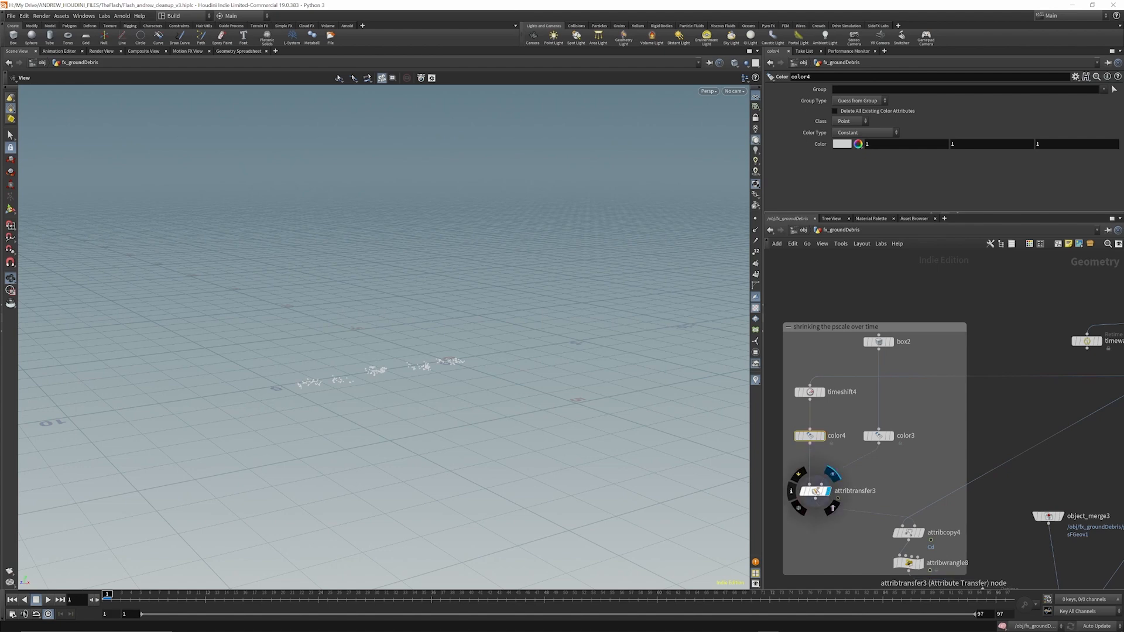
{"action": "left_click", "coordinate": [815, 492]}
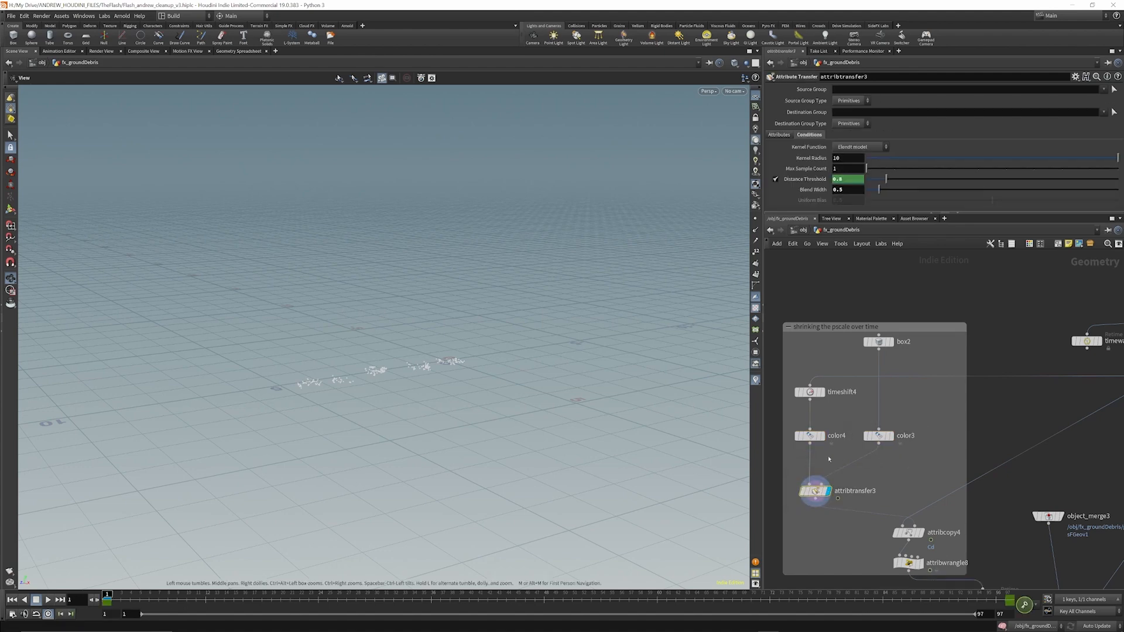
{"action": "left_click", "coordinate": [130, 596]}
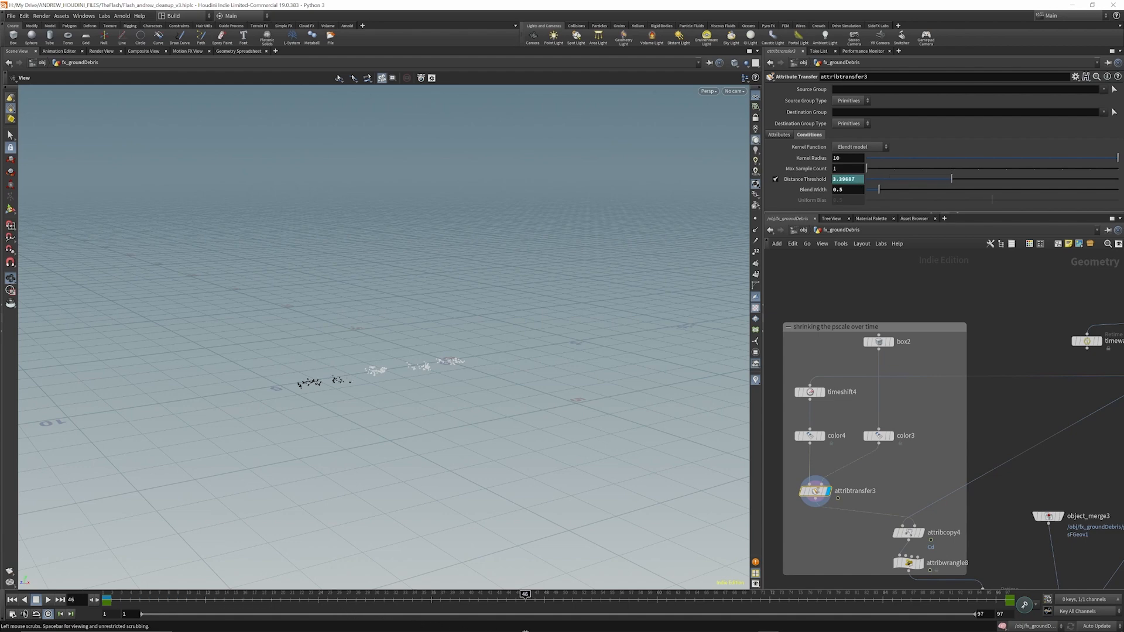
{"action": "left_click_drag", "start_coordinate": [979, 629], "coordinate": [626, 629]}
{"action": "scroll", "coordinate": [913, 462], "scroll_direction": "down", "scroll_amount": 2}
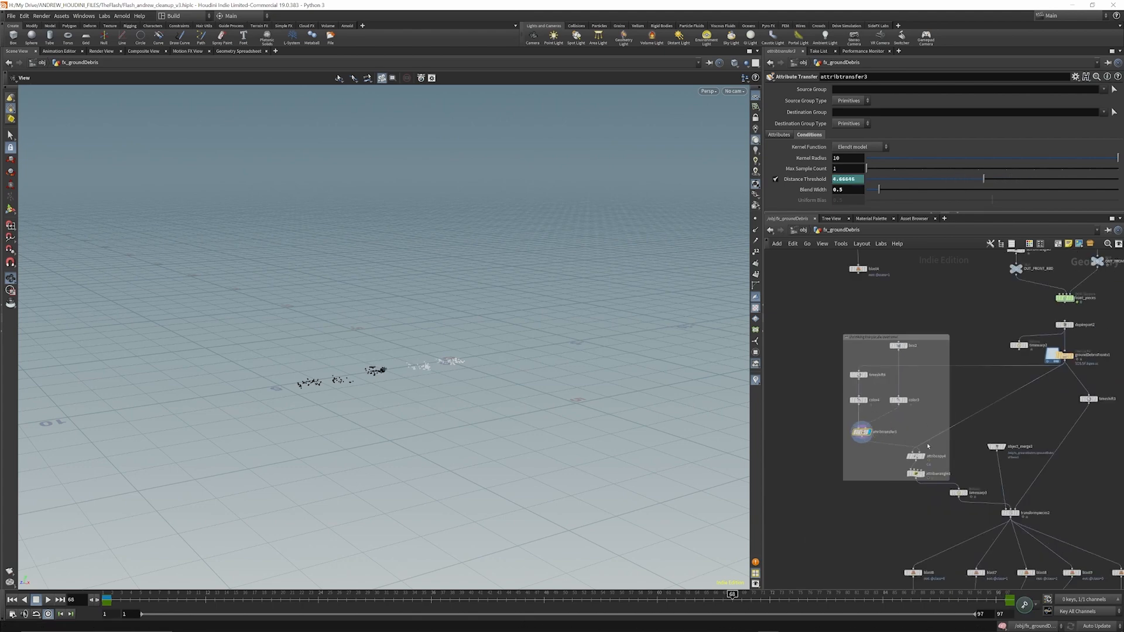
Display attribcopy4 and review how it copies the Cd attribute onto the simulated points.
{"action": "scroll", "coordinate": [916, 465], "scroll_direction": "up", "scroll_amount": 5}
{"action": "left_click", "coordinate": [895, 462]}
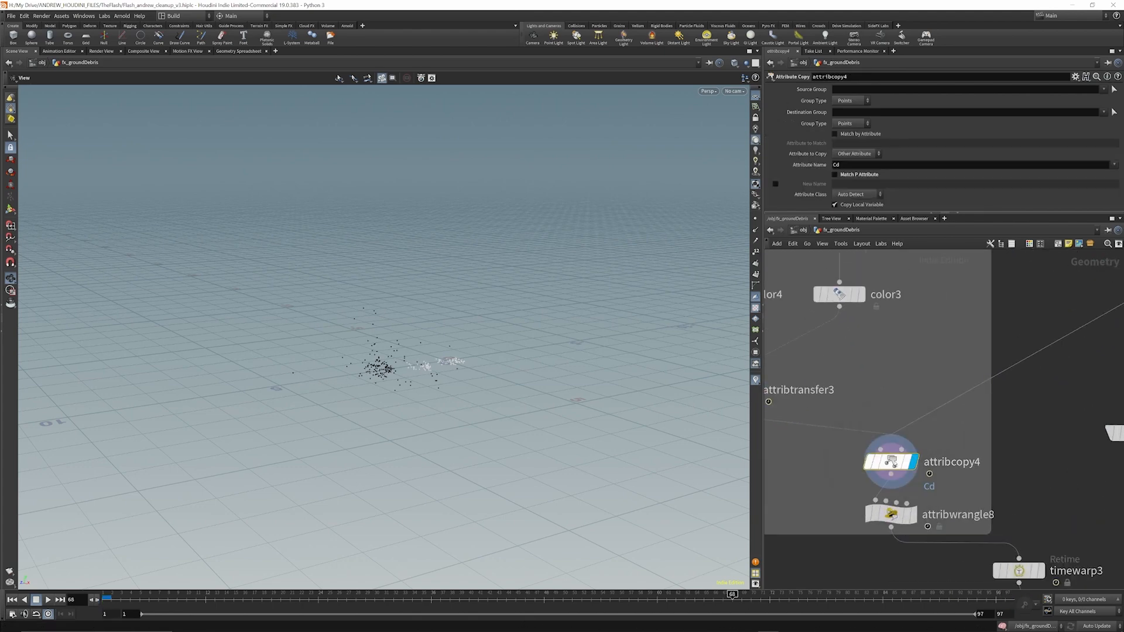
{"action": "scroll", "coordinate": [914, 470], "scroll_direction": "down", "scroll_amount": 3}
{"action": "scroll", "coordinate": [913, 470], "scroll_direction": "up", "scroll_amount": 4}
{"action": "scroll", "coordinate": [914, 469], "scroll_direction": "down", "scroll_amount": 6}
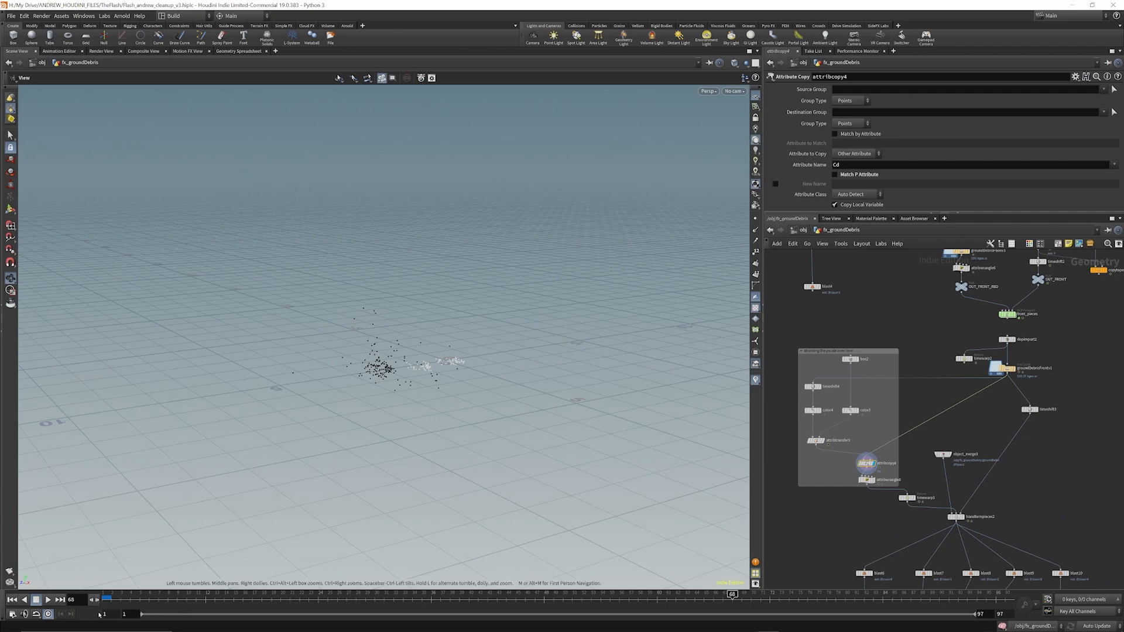
{"action": "scroll", "coordinate": [857, 465], "scroll_direction": "up", "scroll_amount": 4}
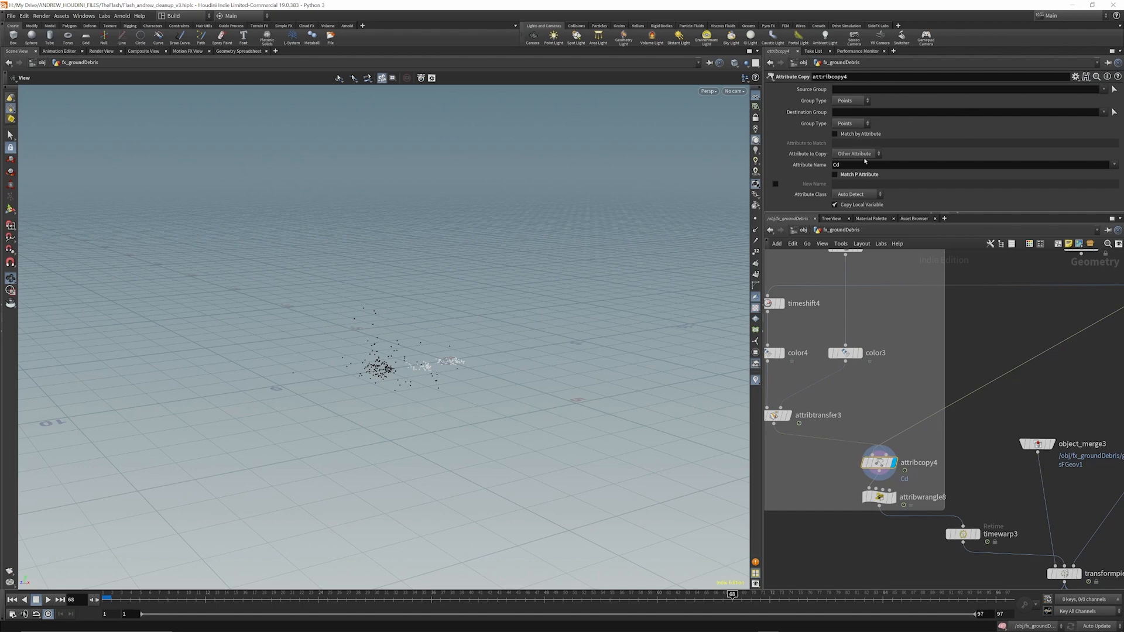
{"action": "scroll", "coordinate": [878, 456], "scroll_direction": "down", "scroll_amount": 3}
{"action": "scroll", "coordinate": [882, 455], "scroll_direction": "up", "scroll_amount": 4}
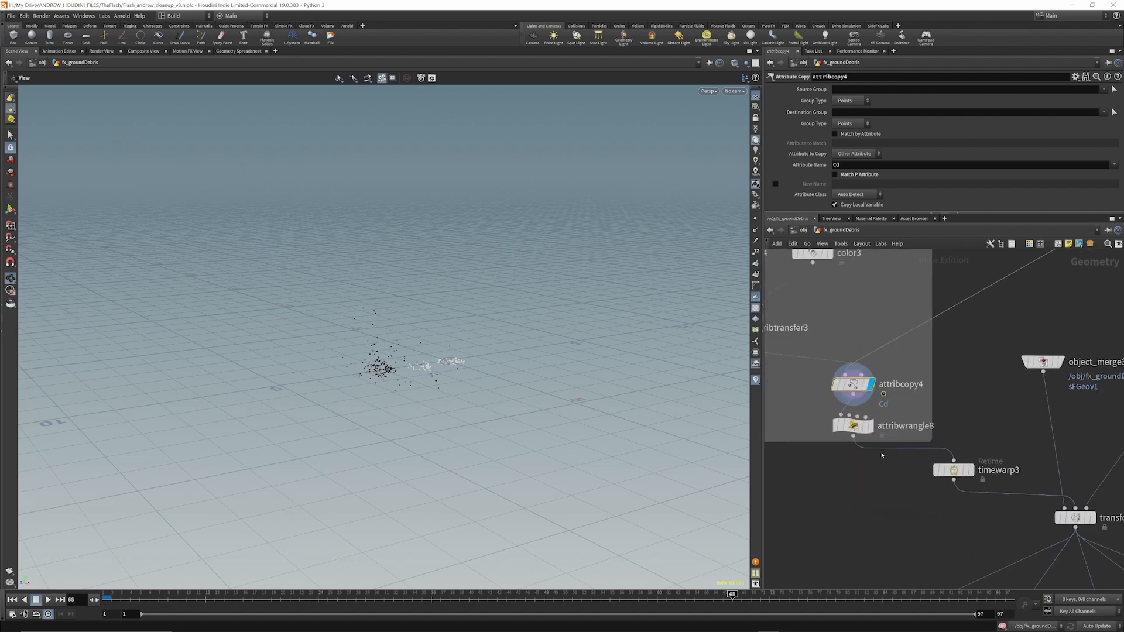
Display attribwrangle8, review its pscale expression driven by Cd, and scrub the timeline to frame 80.
{"action": "left_click", "coordinate": [867, 427]}
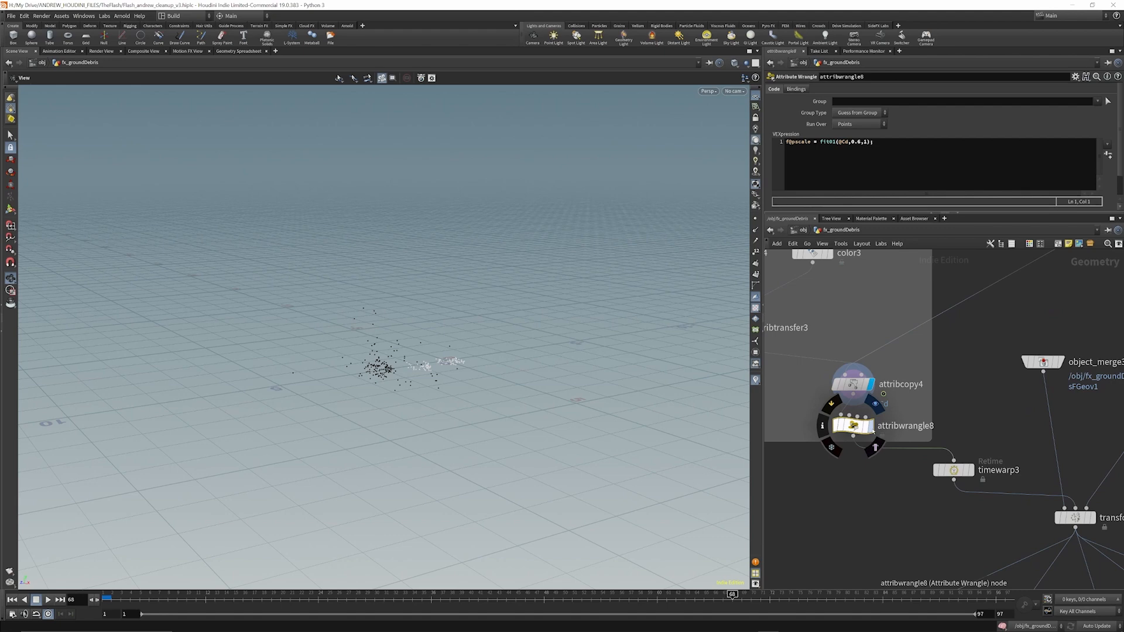
{"action": "left_click", "coordinate": [872, 430]}
{"action": "left_click", "coordinate": [854, 427]}
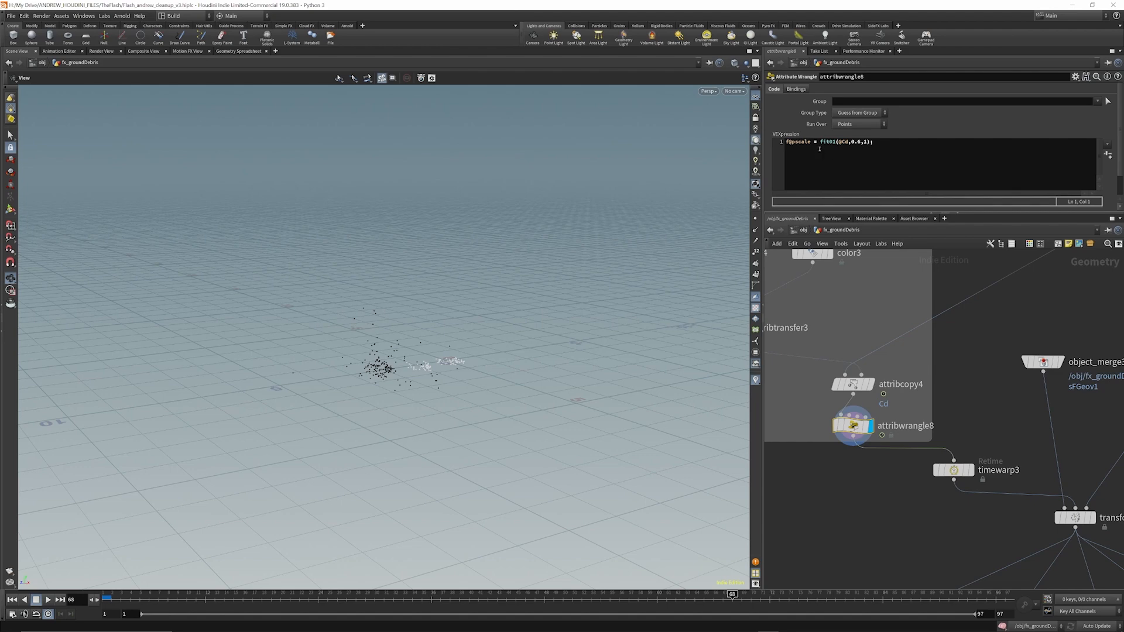
{"action": "left_click_drag", "start_coordinate": [157, 605], "coordinate": [101, 603]}
Display transformpieces2 and scrub to frame 13 to inspect the broken rock chunks up close.
{"action": "scroll", "coordinate": [939, 443], "scroll_direction": "down", "scroll_amount": 5}
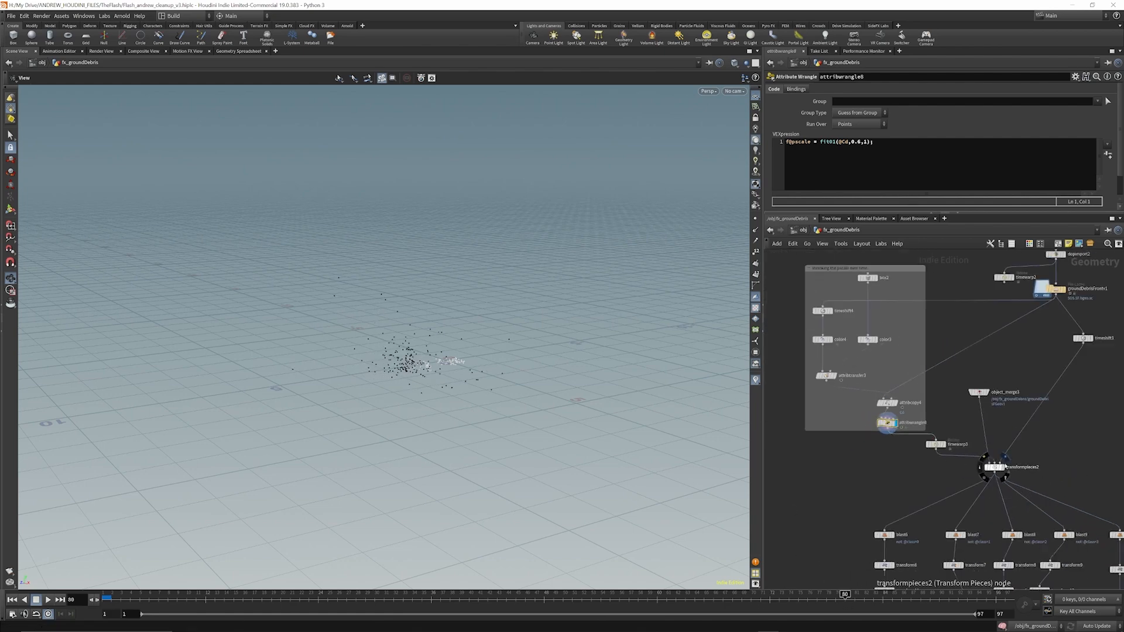
{"action": "left_click", "coordinate": [1005, 469]}
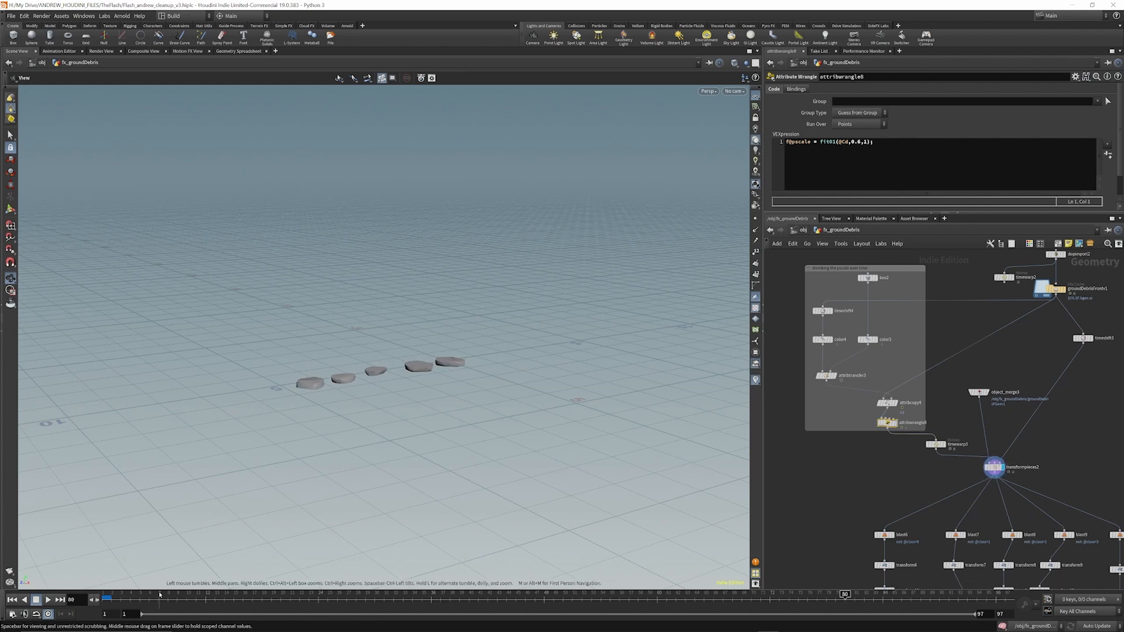
{"action": "left_click", "coordinate": [113, 596]}
{"action": "left_click_drag", "start_coordinate": [112, 596], "coordinate": [150, 596]}
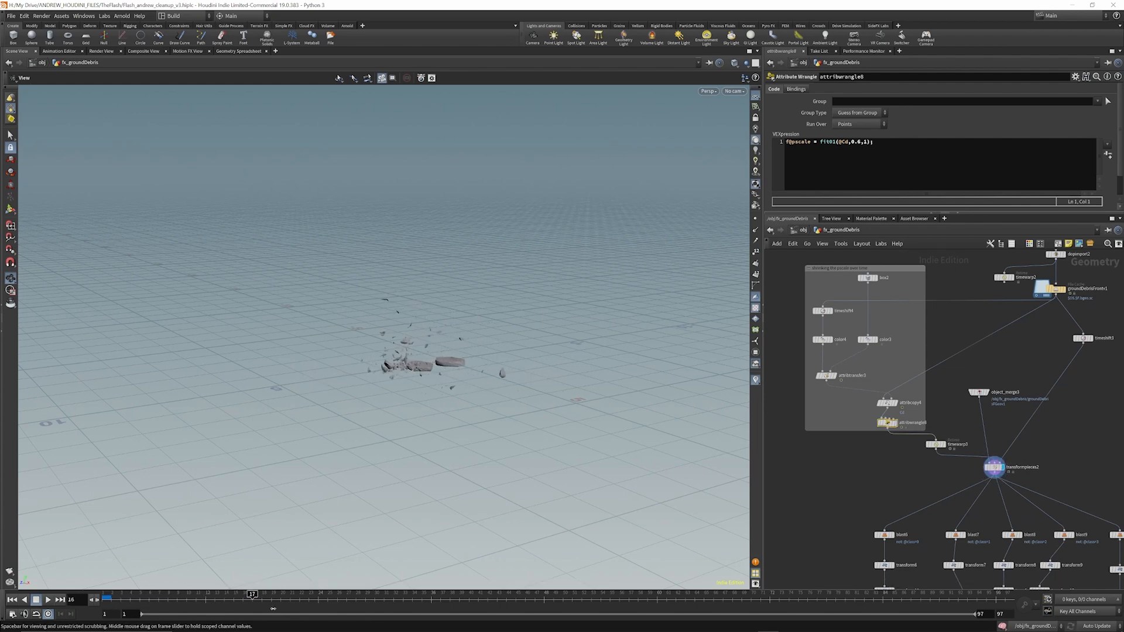
{"action": "left_click_drag", "start_coordinate": [233, 619], "coordinate": [215, 615]}
{"action": "scroll", "coordinate": [424, 364], "scroll_direction": "up", "scroll_amount": 8}
{"action": "scroll", "coordinate": [424, 364], "scroll_direction": "up", "scroll_amount": 10}
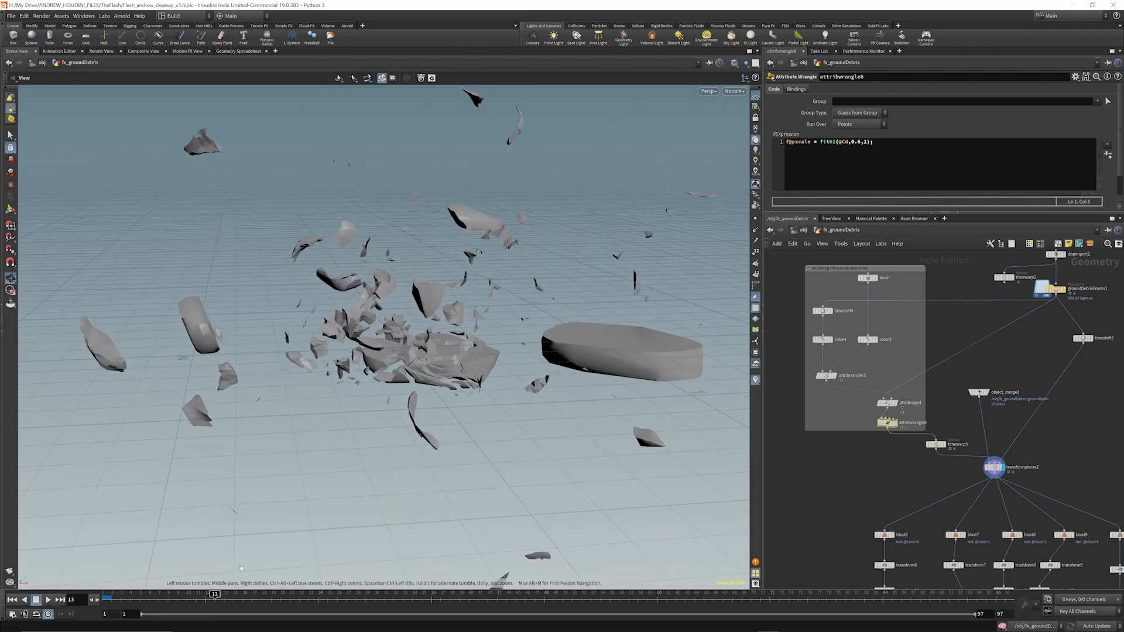
Scrub the transformpieces2 result to frame 49 and back to frame 27 to follow the chunks over time.
{"action": "left_click_drag", "start_coordinate": [224, 597], "coordinate": [552, 615]}
{"action": "scroll", "coordinate": [624, 333], "scroll_direction": "down", "scroll_amount": 4}
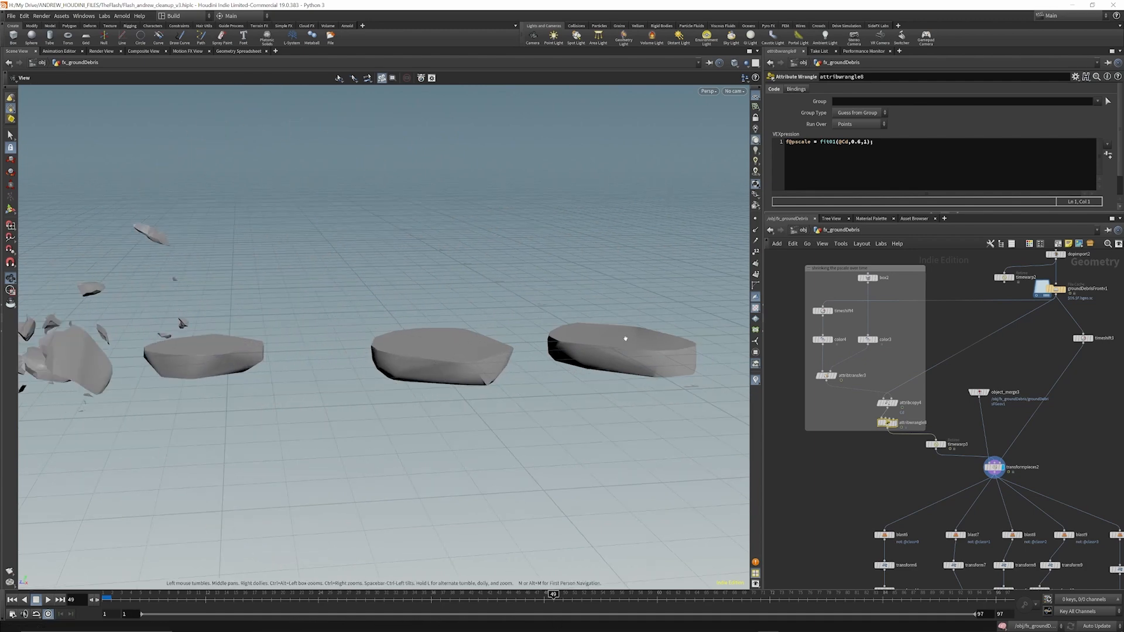
{"action": "scroll", "coordinate": [920, 424], "scroll_direction": "down", "scroll_amount": 2}
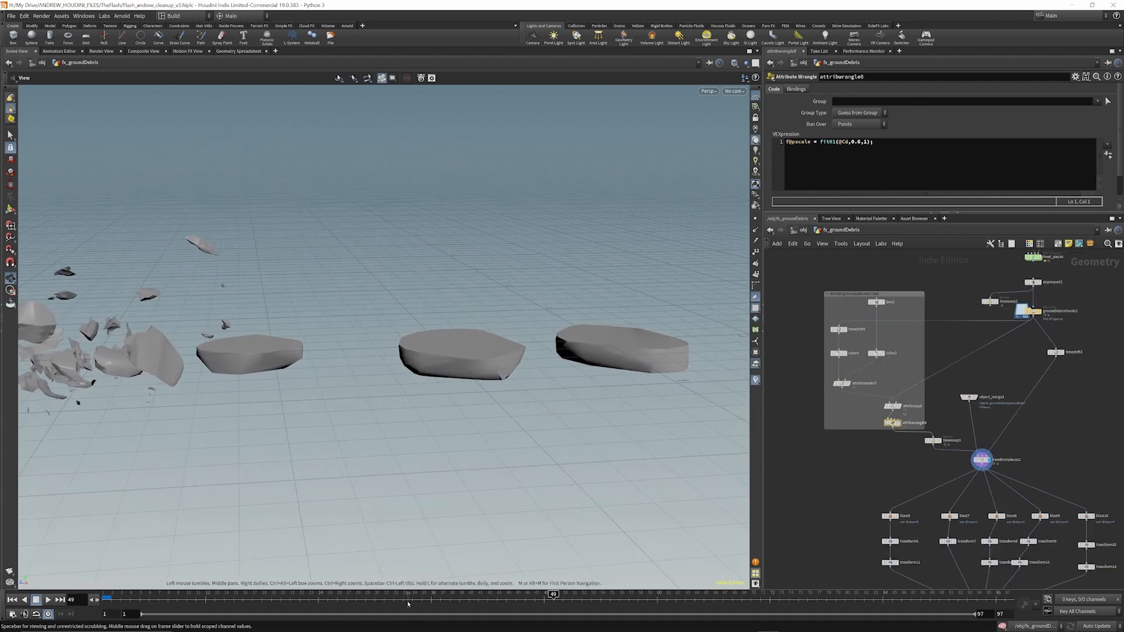
{"action": "left_click_drag", "start_coordinate": [413, 605], "coordinate": [345, 604]}
Select all nodes in the pscale-shrinking network box and toggle their bypass at frame 13 to compare chunk sizes.
{"action": "left_click_drag", "start_coordinate": [939, 270], "coordinate": [895, 363]}
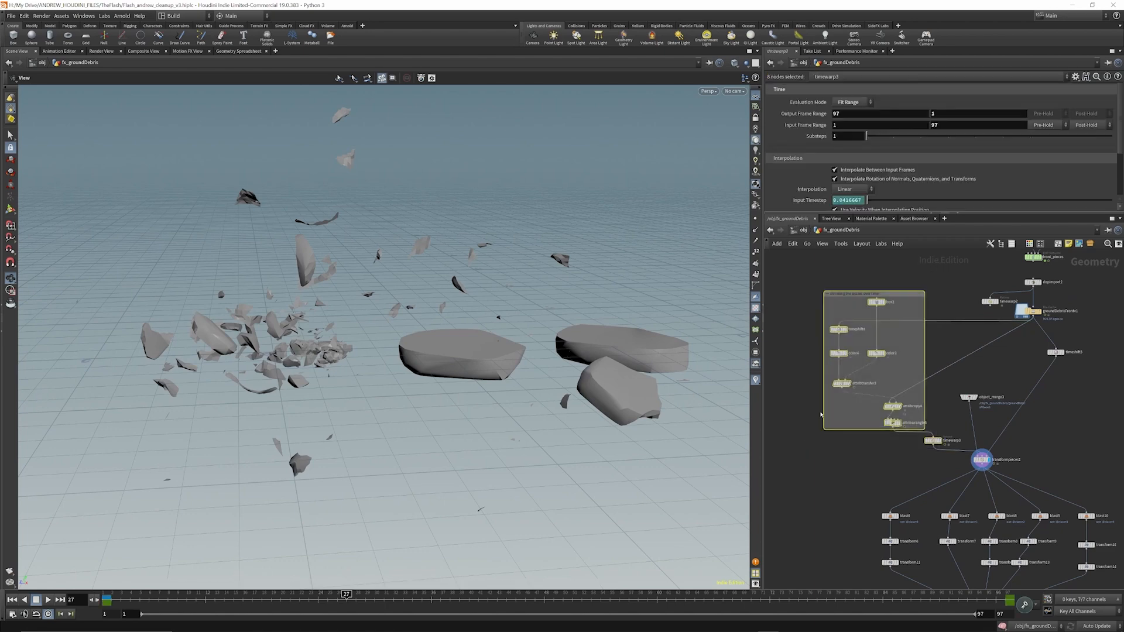
{"action": "left_click_drag", "start_coordinate": [946, 268], "coordinate": [820, 434]}
{"action": "mouse_move", "coordinate": [876, 303]}
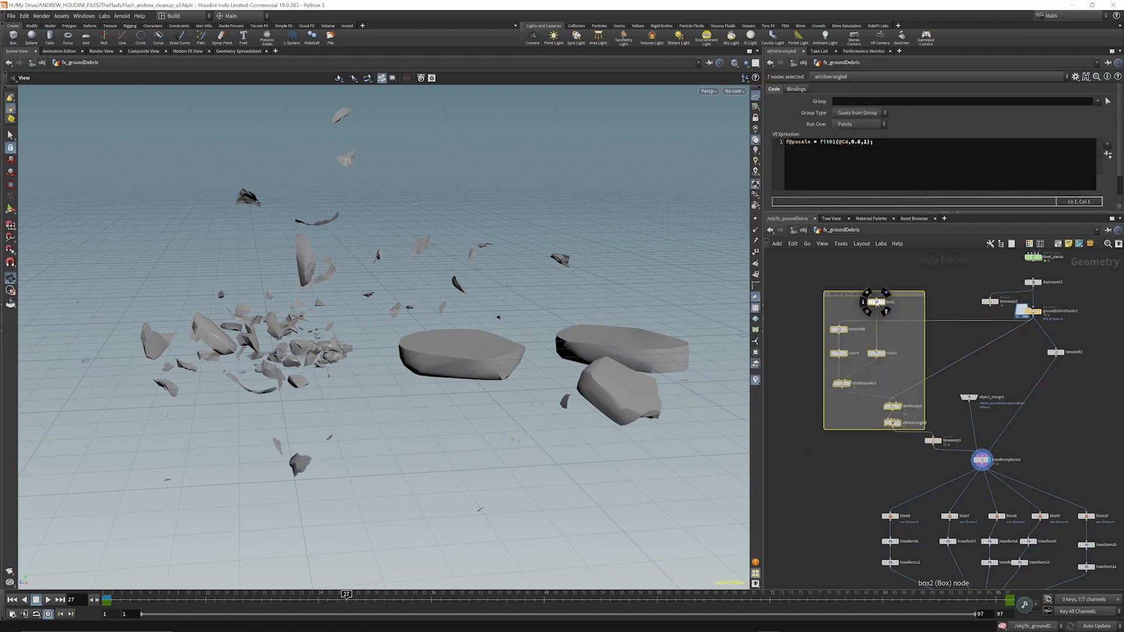
{"action": "left_click_drag", "start_coordinate": [327, 597], "coordinate": [216, 614]}
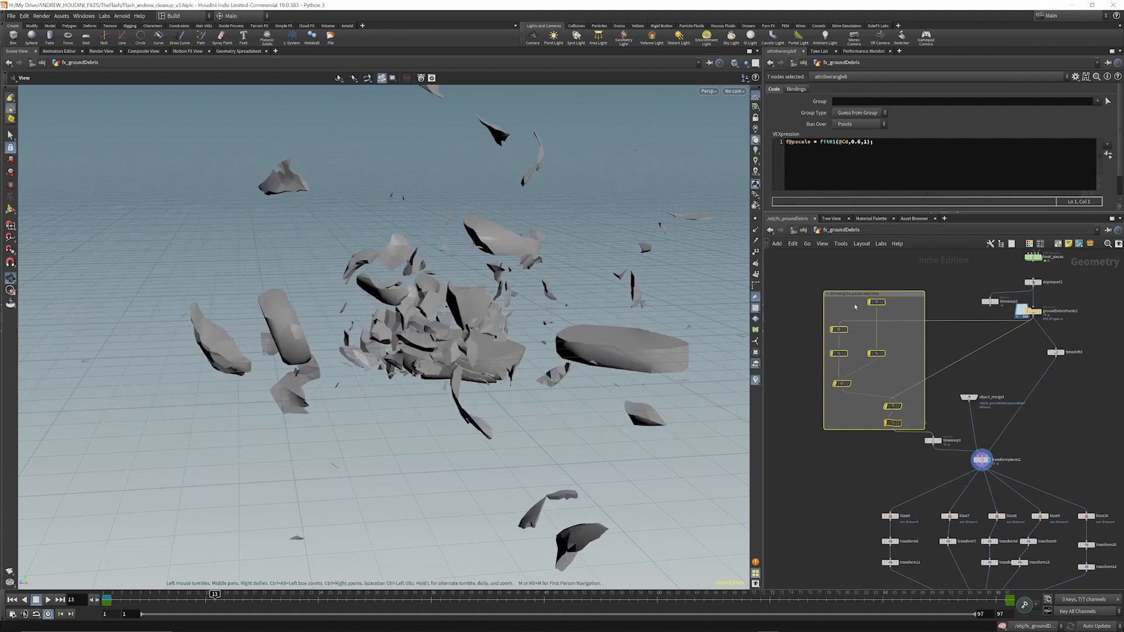
{"action": "left_click", "coordinate": [868, 293]}
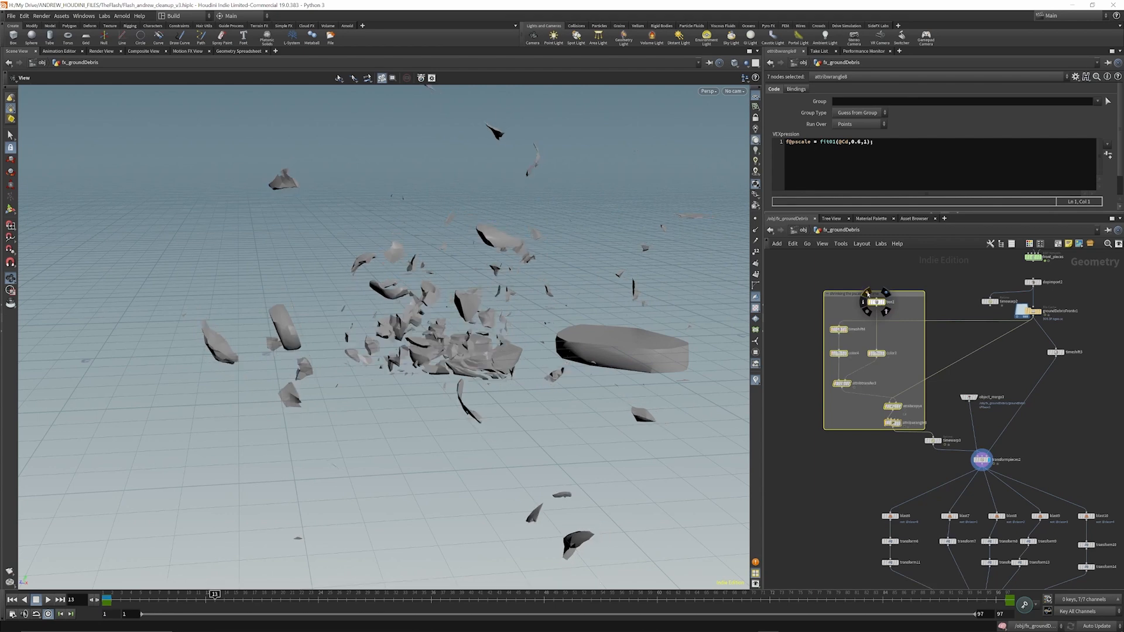
{"action": "left_click", "coordinate": [868, 294]}
{"action": "left_click", "coordinate": [868, 294]}
{"action": "left_click", "coordinate": [868, 294]}
{"action": "left_click", "coordinate": [867, 294]}
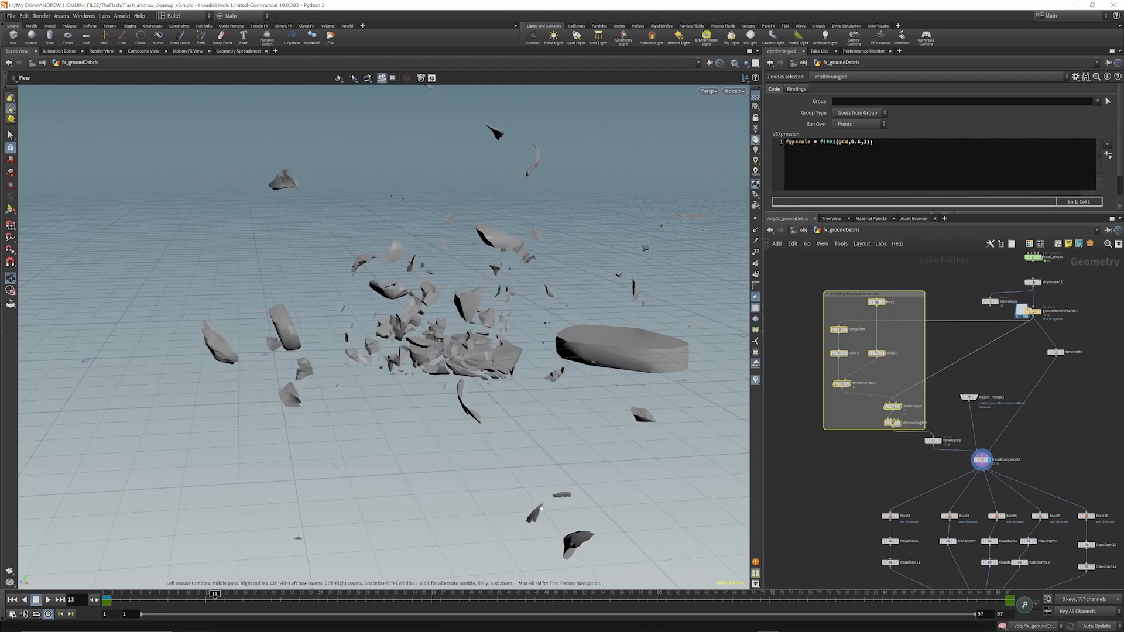
Scrub the timeline to frame 59 and view the row of rocks from a higher angle.
{"action": "left_click_drag", "start_coordinate": [258, 600], "coordinate": [647, 610]}
{"action": "left_click_drag", "start_coordinate": [538, 383], "coordinate": [427, 398]}
{"action": "left_click_drag", "start_coordinate": [466, 285], "coordinate": [456, 261]}
Set the viewport background's color scheme to Dark in the display options and close them.
{"action": "key", "text": "d"}
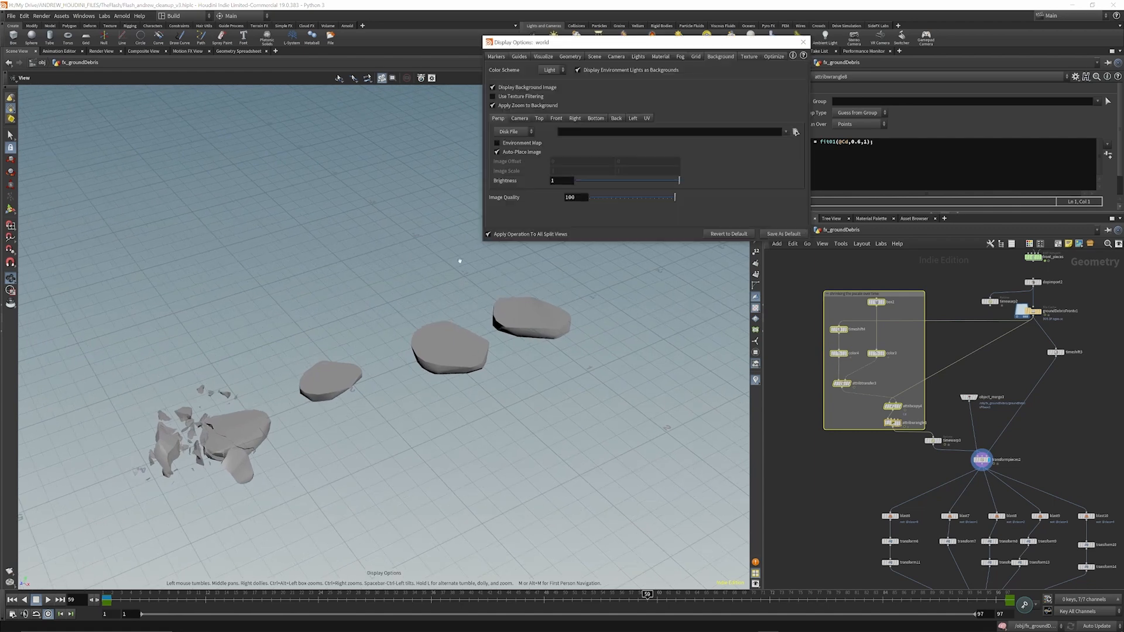
{"action": "left_click", "coordinate": [554, 74]}
{"action": "left_click", "coordinate": [549, 81]}
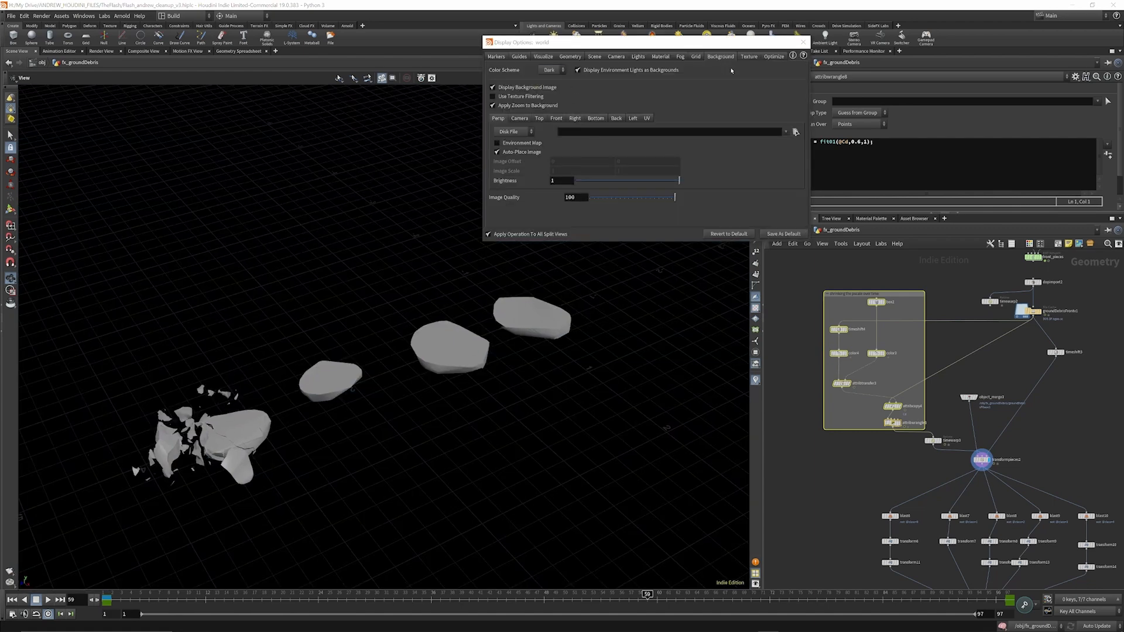
{"action": "left_click", "coordinate": [801, 43]}
Display blast6, blast7, blast8, blast9 and blast10 in turn to inspect each isolated rock.
{"action": "scroll", "coordinate": [918, 320], "scroll_direction": "down", "scroll_amount": 2}
{"action": "scroll", "coordinate": [953, 477], "scroll_direction": "up", "scroll_amount": 4}
{"action": "scroll", "coordinate": [866, 372], "scroll_direction": "down", "scroll_amount": 4}
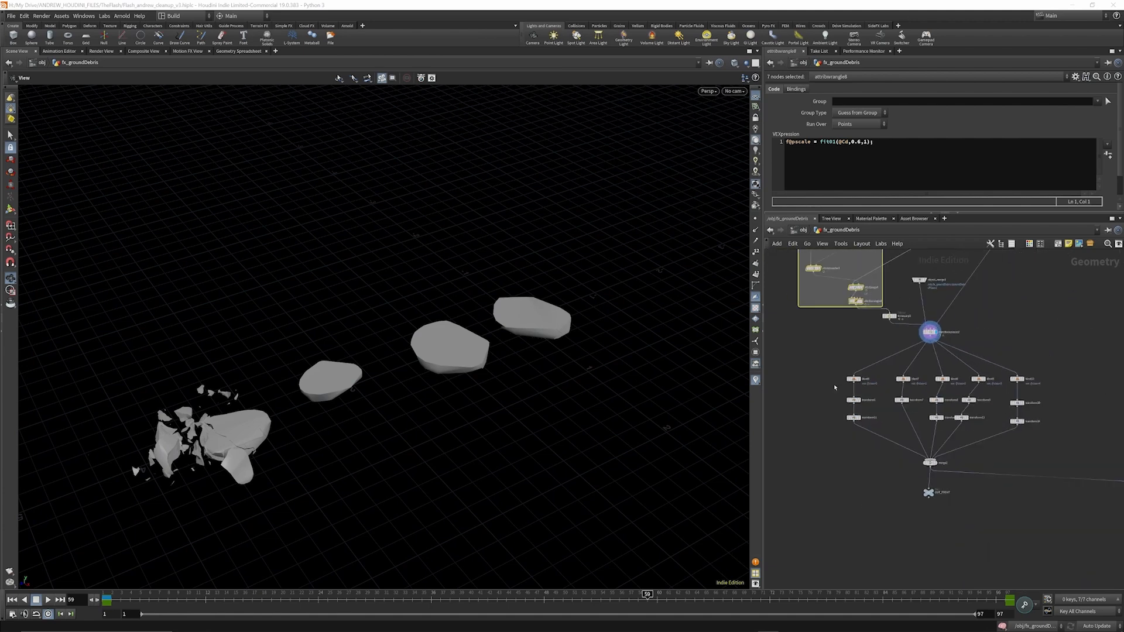
{"action": "left_click", "coordinate": [862, 370]}
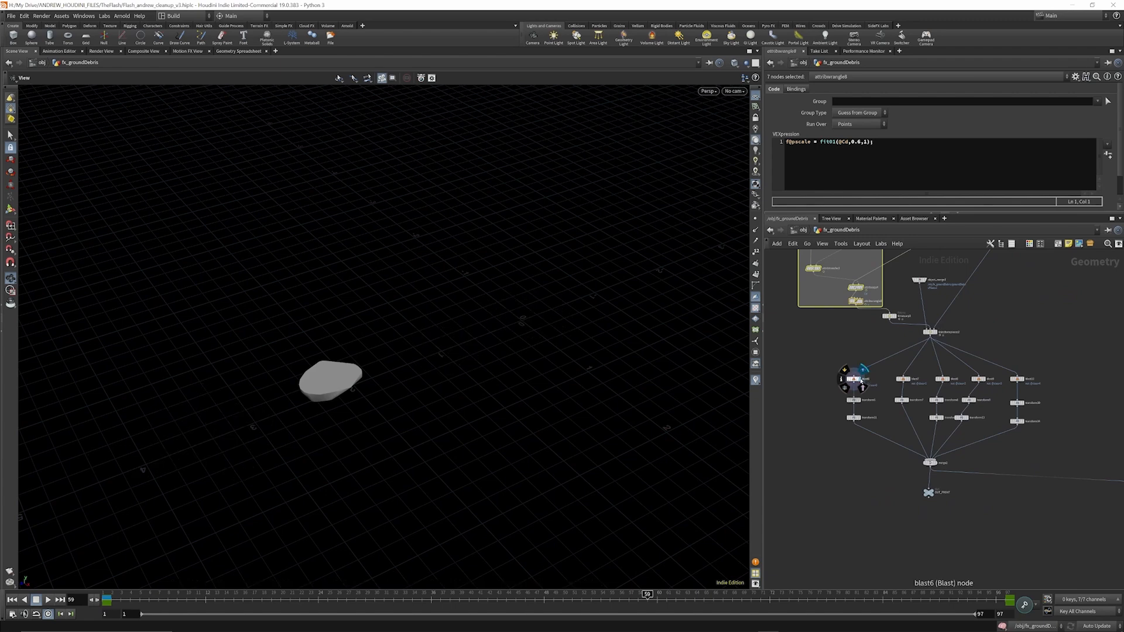
{"action": "left_click", "coordinate": [909, 379]}
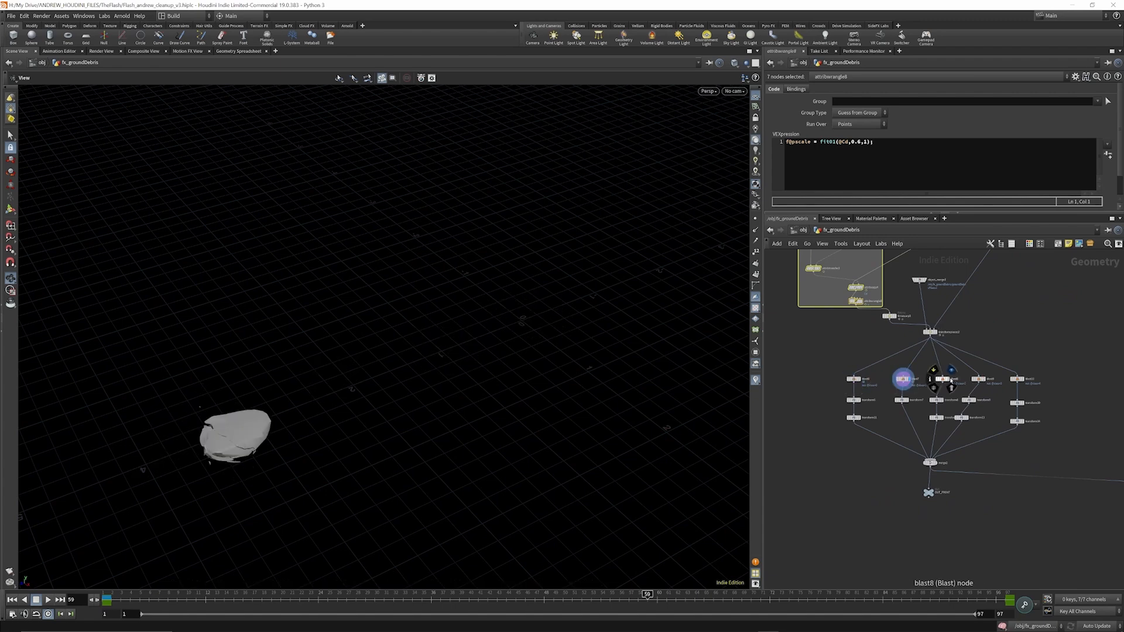
{"action": "left_click", "coordinate": [949, 379]}
{"action": "left_click", "coordinate": [987, 381]}
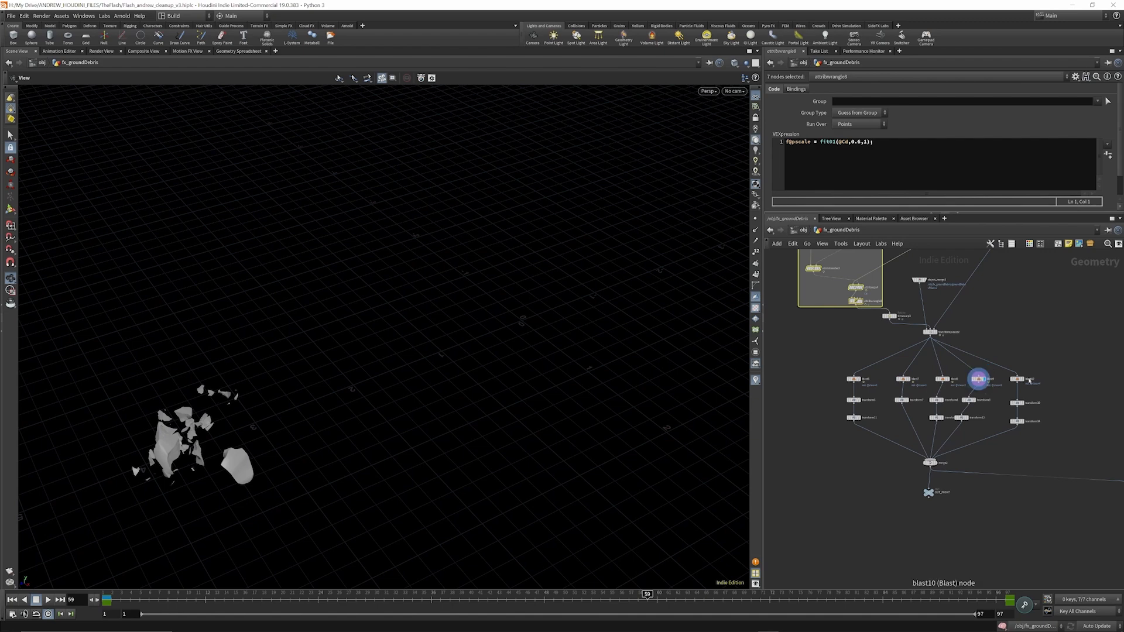
{"action": "left_click", "coordinate": [1025, 381]}
Review transform6's animated Y translation and scrub past its keyframes to frame 92.
{"action": "scroll", "coordinate": [950, 453], "scroll_direction": "up", "scroll_amount": 3}
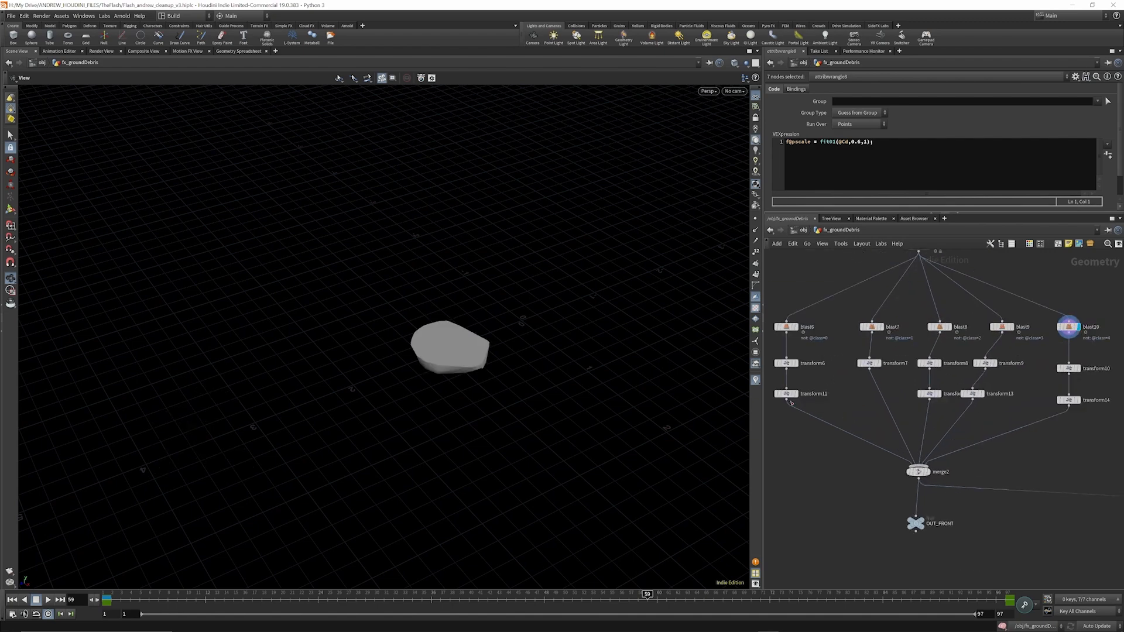
{"action": "left_click", "coordinate": [788, 363]}
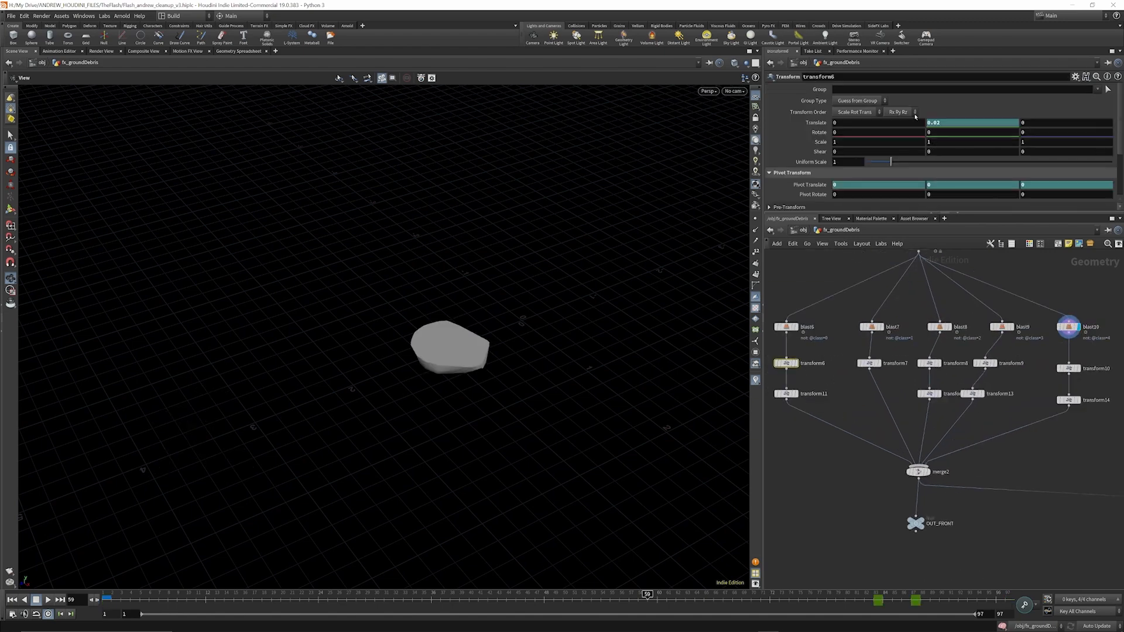
{"action": "scroll", "coordinate": [904, 122], "scroll_direction": "down", "scroll_amount": 2}
{"action": "scroll", "coordinate": [904, 121], "scroll_direction": "up", "scroll_amount": 2}
{"action": "left_click_drag", "start_coordinate": [821, 598], "coordinate": [874, 597]}
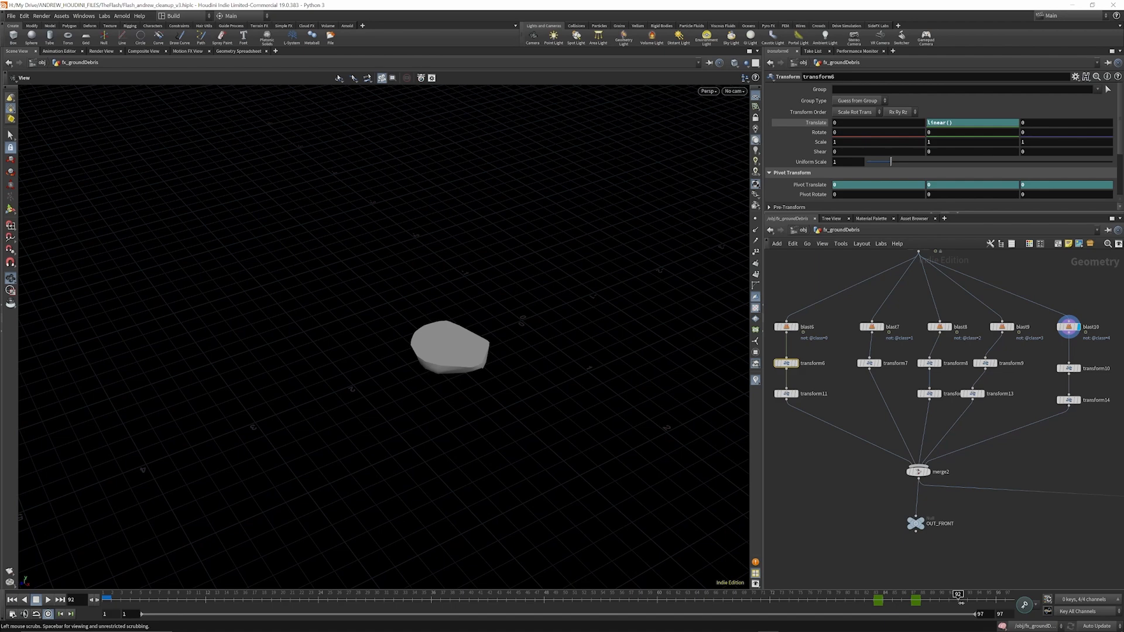
Display transform11 and scrub repeatedly across the keyframes up to frame 91 to check the rock's settling motion.
{"action": "left_click", "coordinate": [794, 394]}
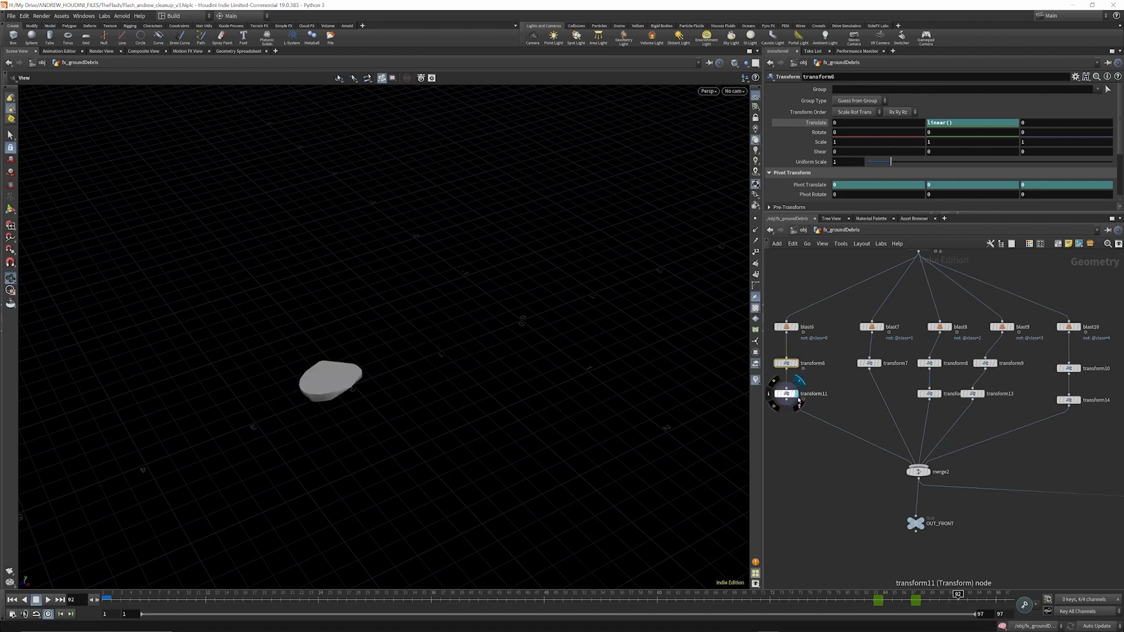
{"action": "left_click_drag", "start_coordinate": [873, 598], "coordinate": [938, 603]}
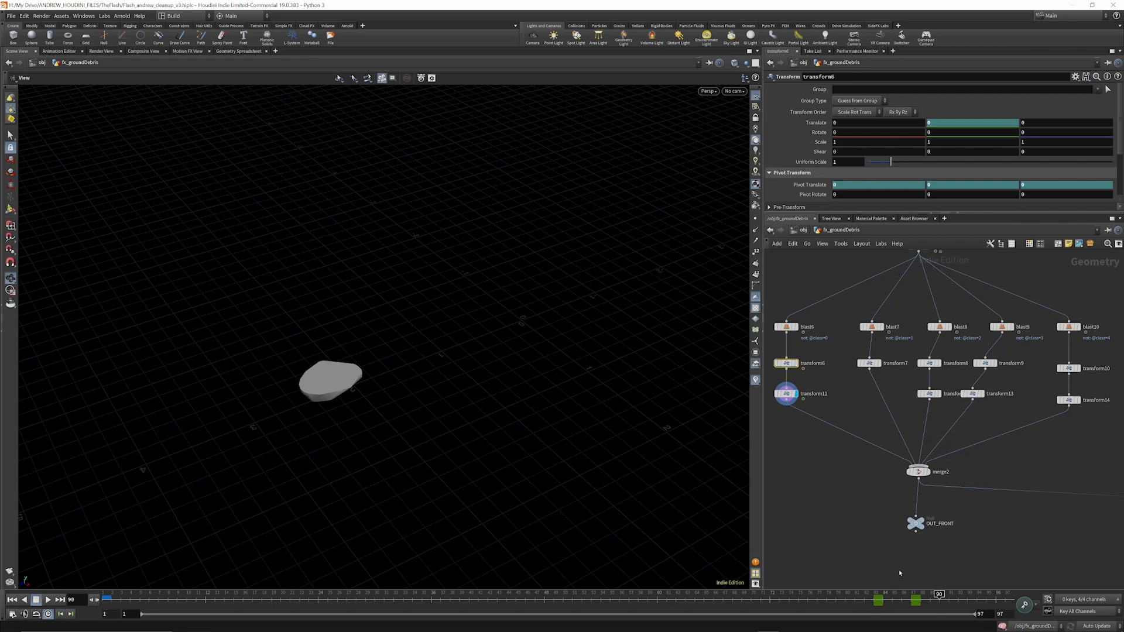
{"action": "left_click_drag", "start_coordinate": [886, 596], "coordinate": [948, 595]}
Display merge2 and scrub the timeline to frame 87 to review all the rocks together.
{"action": "scroll", "coordinate": [865, 408], "scroll_direction": "down", "scroll_amount": 3}
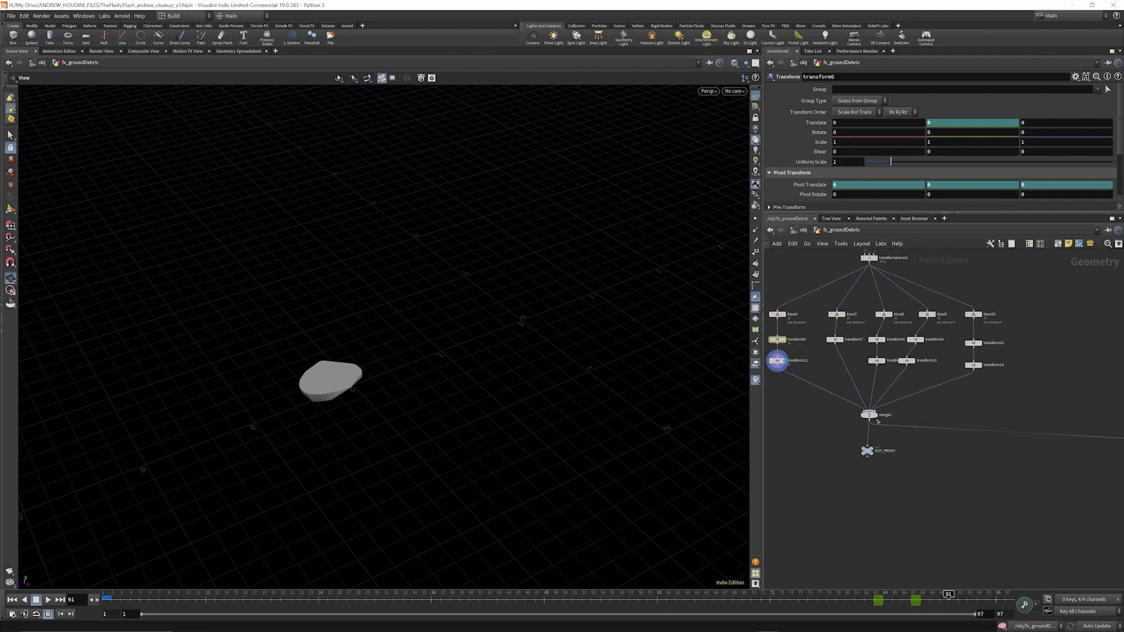
{"action": "left_click", "coordinate": [877, 416]}
{"action": "left_click_drag", "start_coordinate": [242, 596], "coordinate": [911, 609]}
Display the OUT_BACK_RBD null in the back debris branch and inspect its ground slab.
{"action": "scroll", "coordinate": [843, 445], "scroll_direction": "down", "scroll_amount": 5}
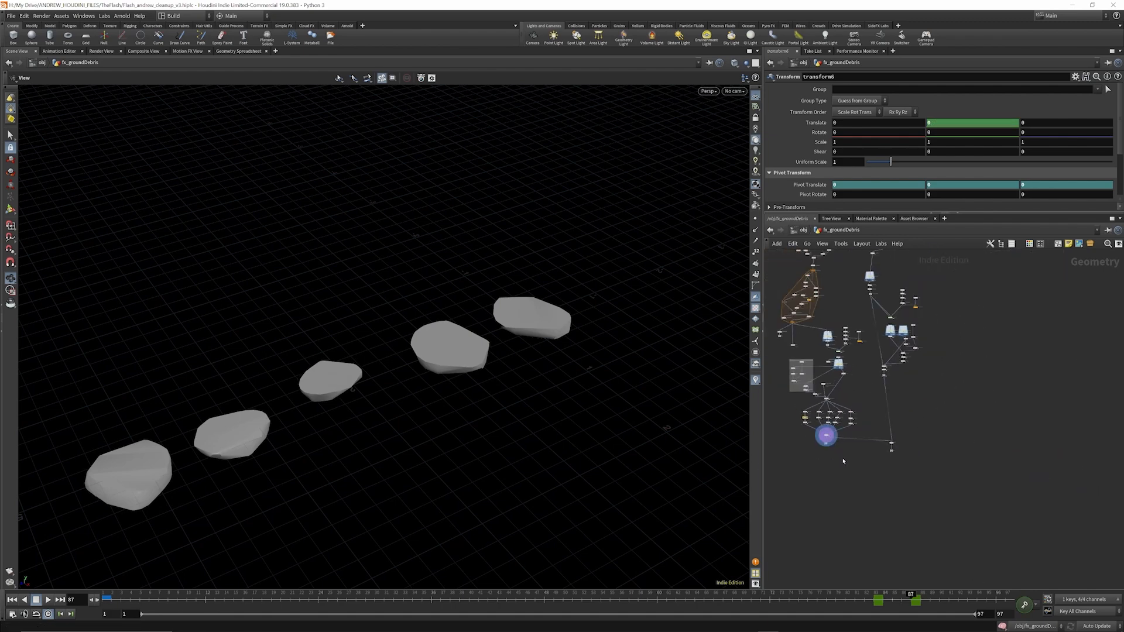
{"action": "scroll", "coordinate": [860, 295], "scroll_direction": "up", "scroll_amount": 5}
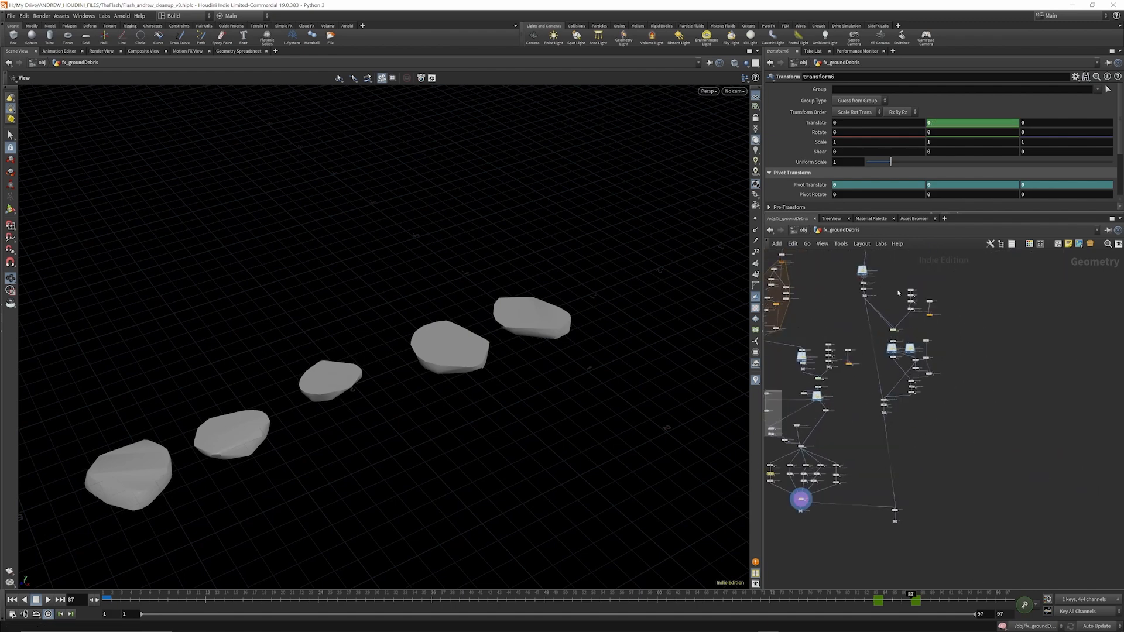
{"action": "scroll", "coordinate": [883, 346], "scroll_direction": "up", "scroll_amount": 5}
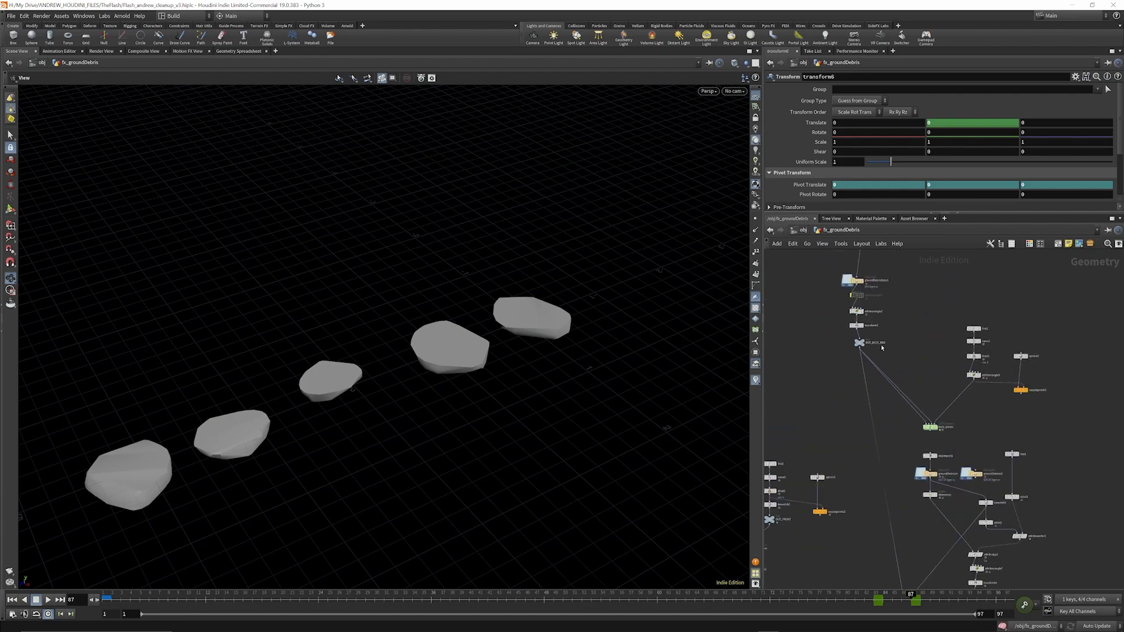
{"action": "left_click", "coordinate": [849, 326]}
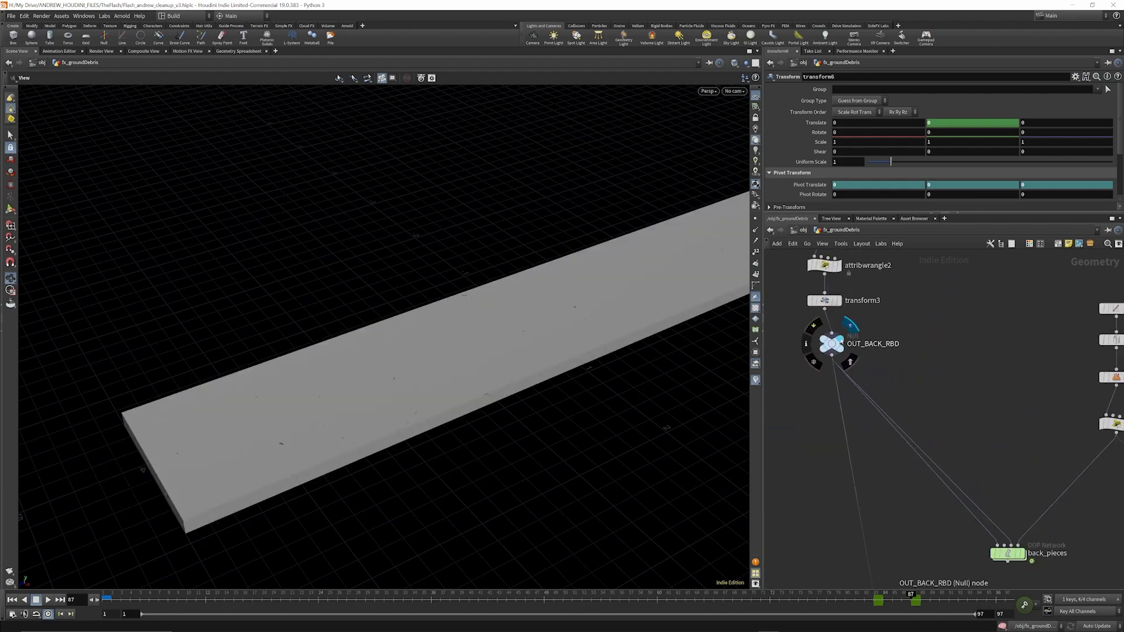
{"action": "left_click_drag", "start_coordinate": [334, 383], "coordinate": [247, 332]}
{"action": "scroll", "coordinate": [248, 332], "scroll_direction": "down", "scroll_amount": 4}
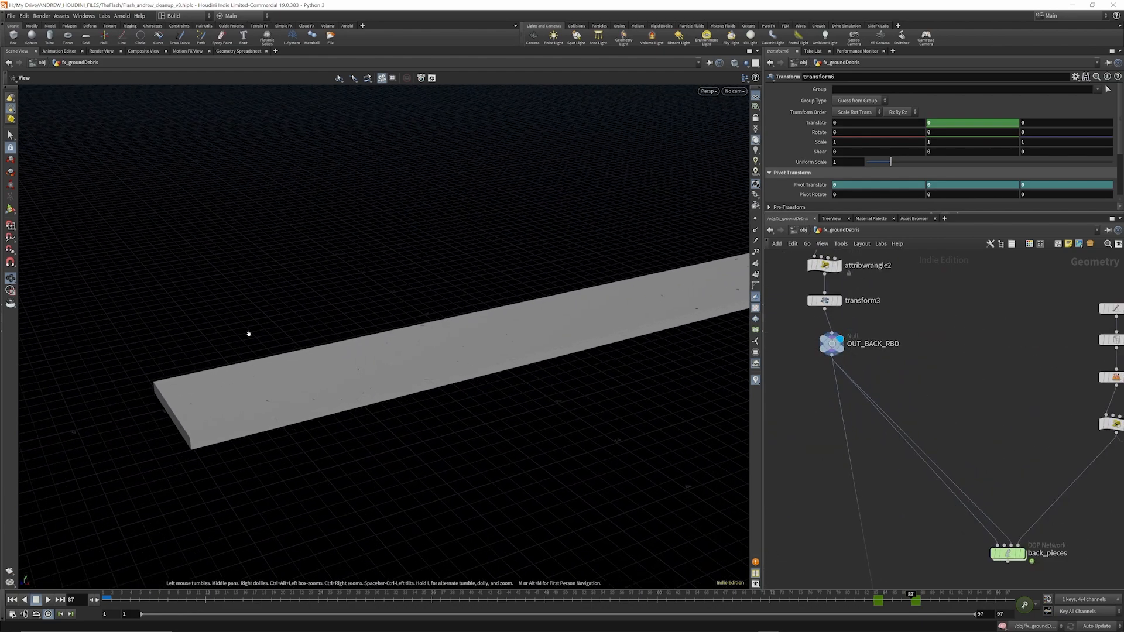
Open the back_pieces DOP network and review popforce1's noise settings and the front_small_ones wrangle code.
{"action": "scroll", "coordinate": [904, 353], "scroll_direction": "down", "scroll_amount": 5}
{"action": "scroll", "coordinate": [960, 451], "scroll_direction": "up", "scroll_amount": 3}
{"action": "scroll", "coordinate": [961, 451], "scroll_direction": "up", "scroll_amount": 2}
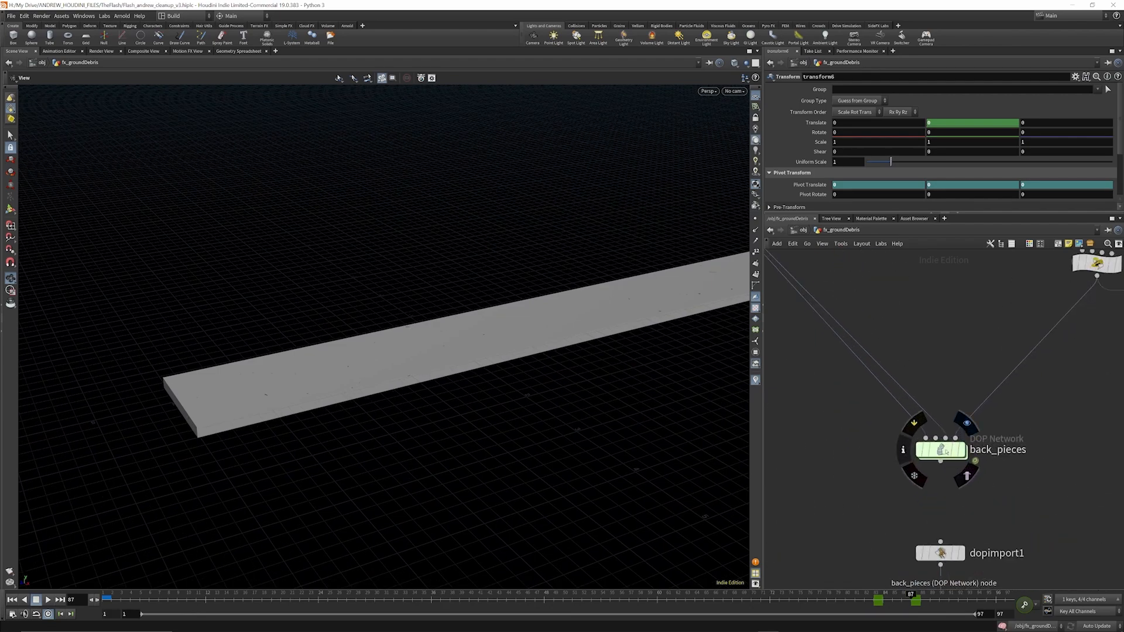
{"action": "double_click", "coordinate": [951, 451]}
{"action": "left_click", "coordinate": [964, 402]}
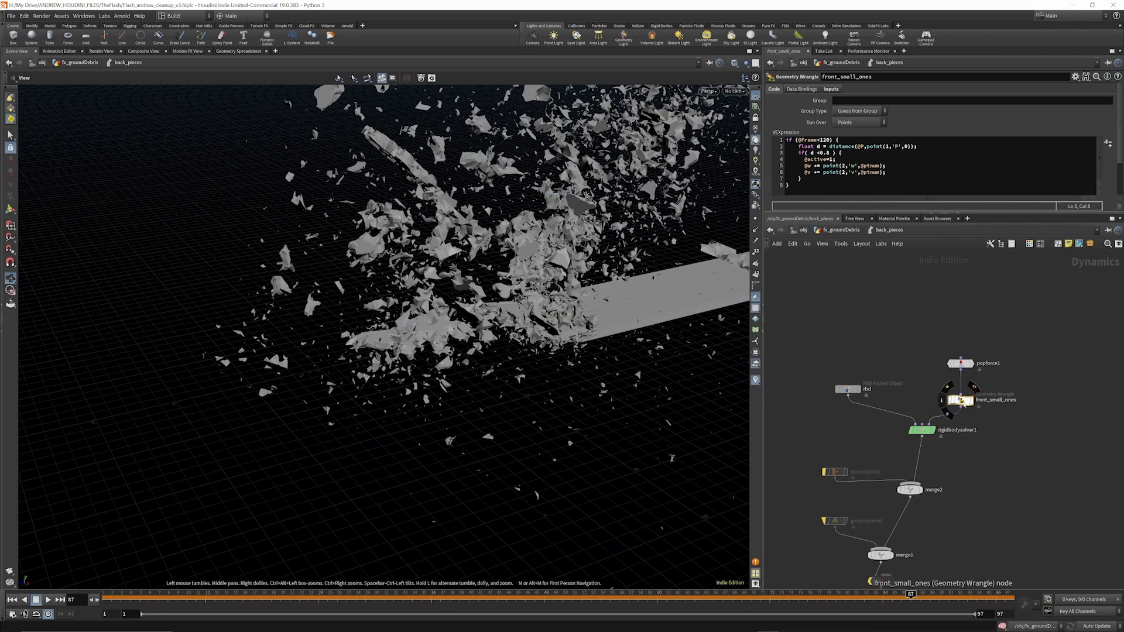
{"action": "left_click", "coordinate": [961, 363]}
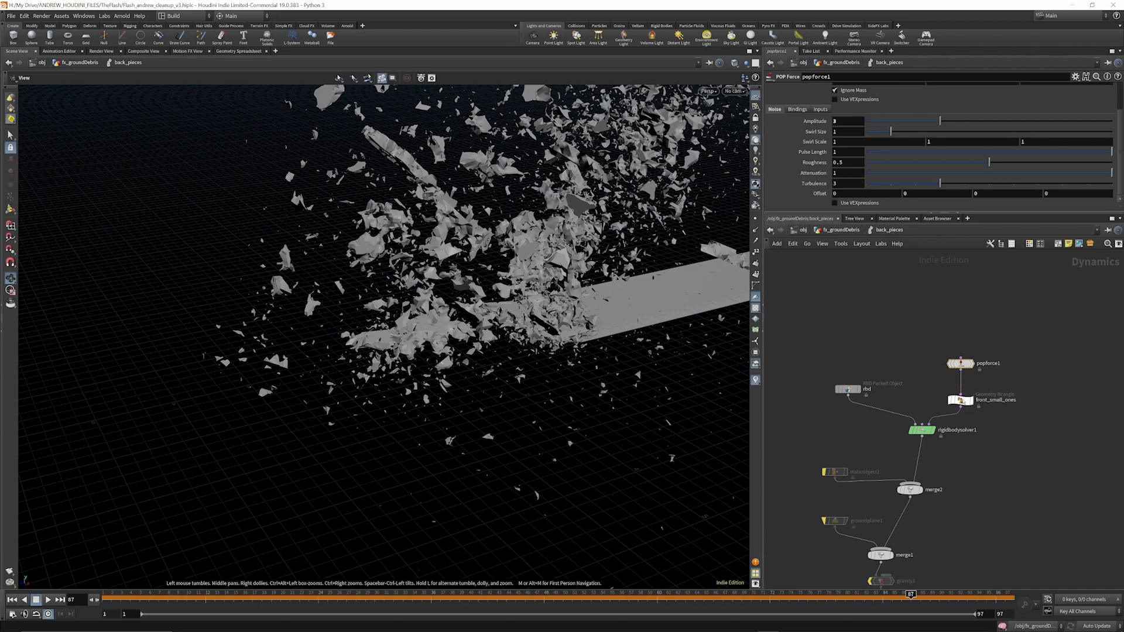
{"action": "left_click", "coordinate": [961, 400]}
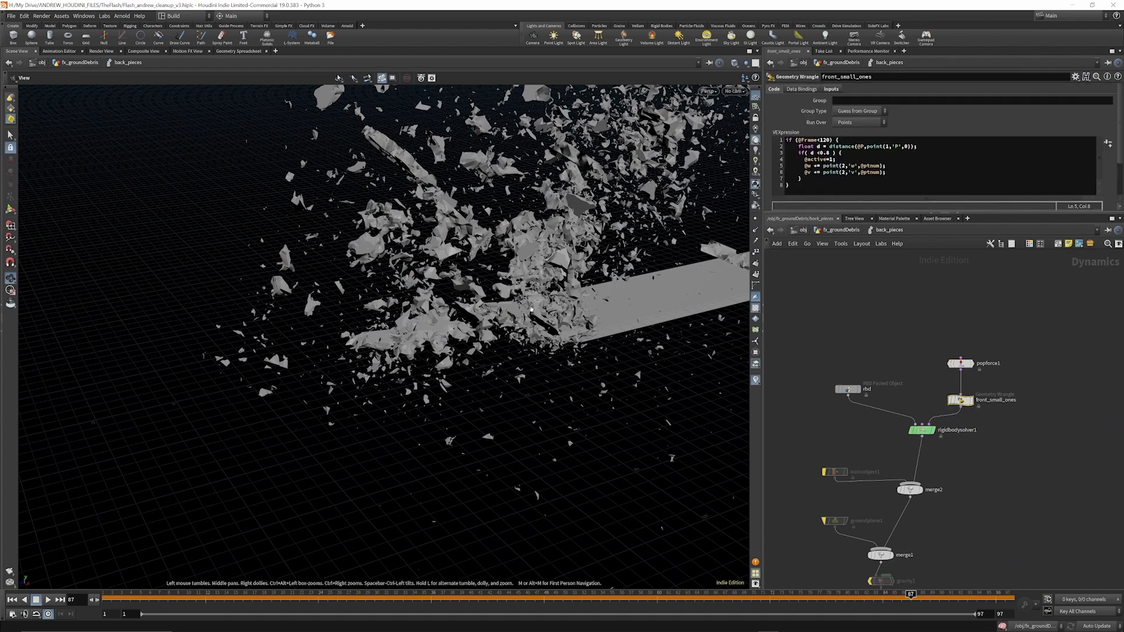
Review rigidbodysolver1's Bullet and constraint solver settings, and return to the fx_groundDebris network.
{"action": "left_click", "coordinate": [924, 432]}
{"action": "scroll", "coordinate": [872, 174], "scroll_direction": "up", "scroll_amount": 5}
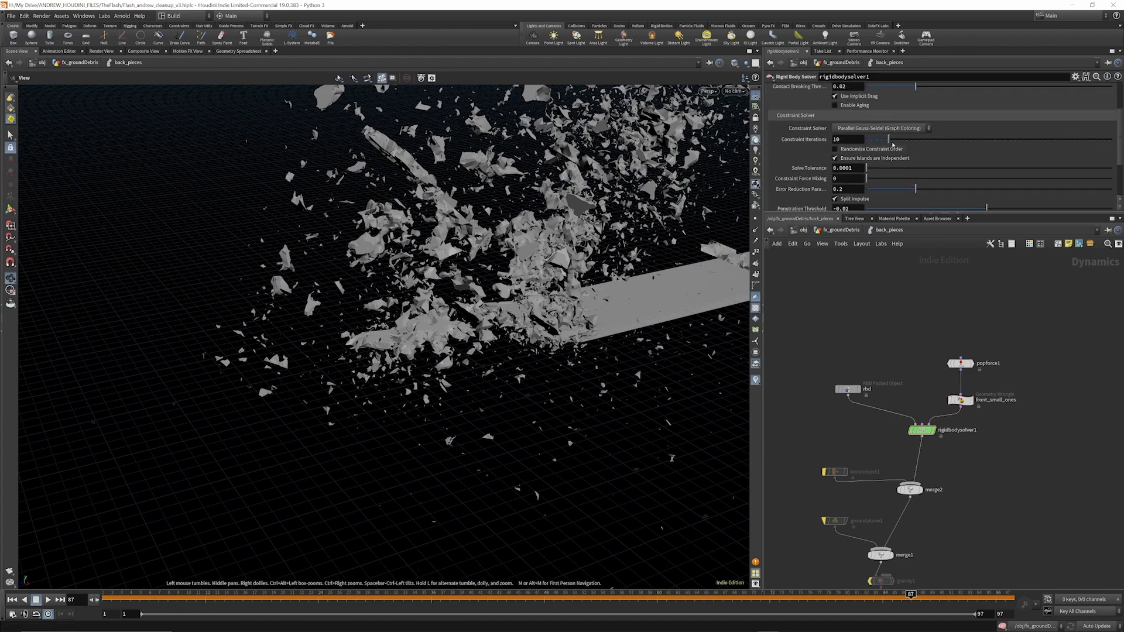
{"action": "scroll", "coordinate": [927, 328], "scroll_direction": "down", "scroll_amount": 2}
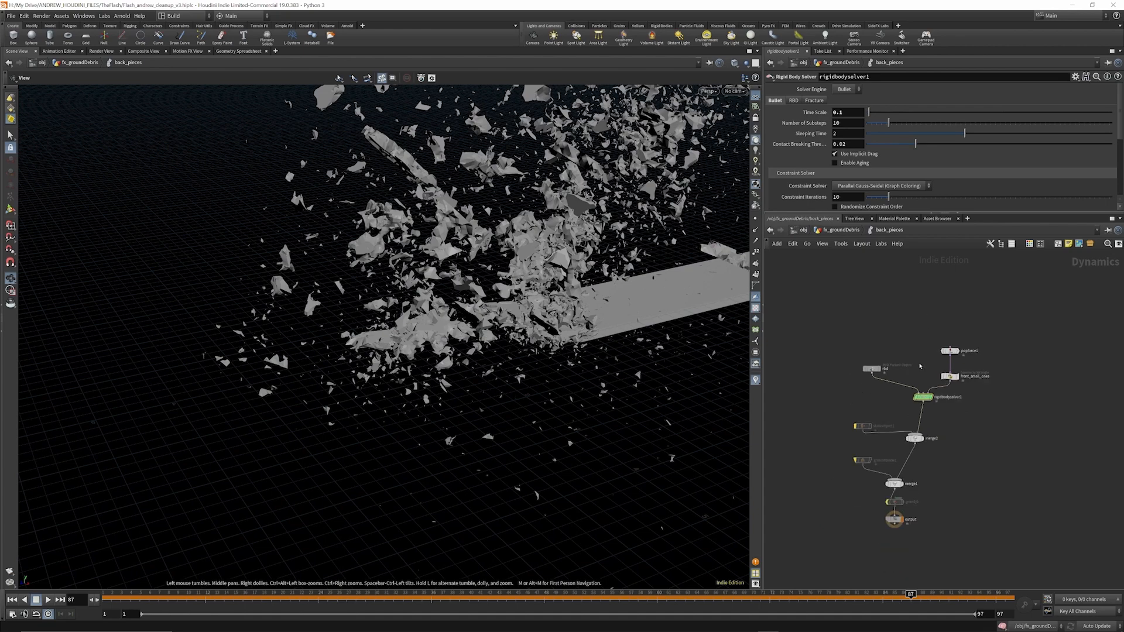
{"action": "scroll", "coordinate": [898, 500], "scroll_direction": "up", "scroll_amount": 3}
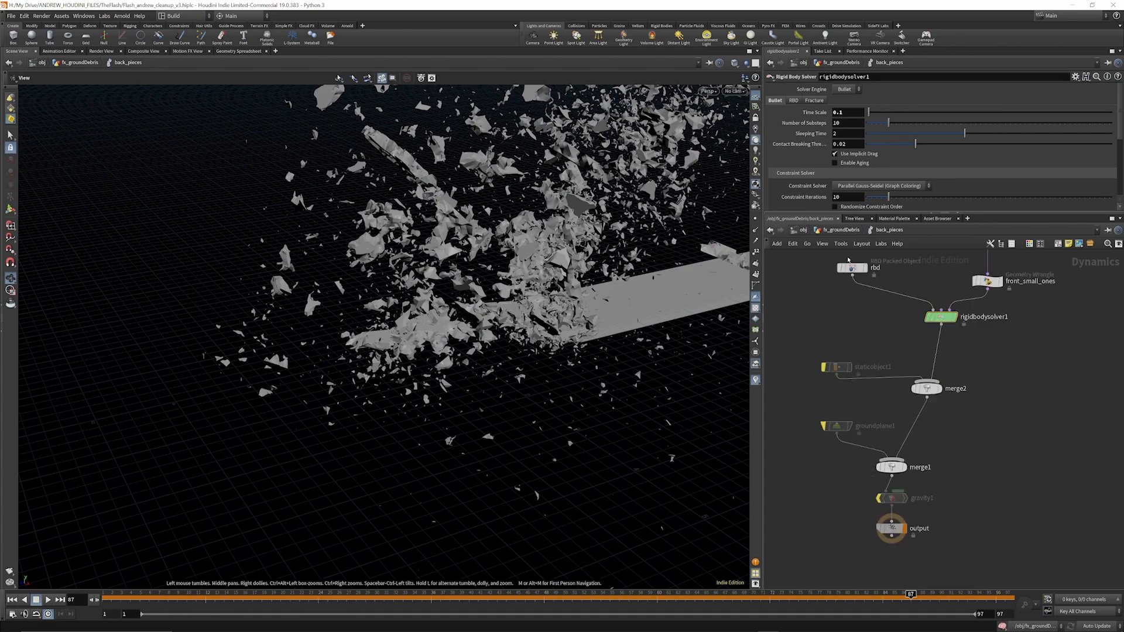
{"action": "left_click", "coordinate": [841, 230]}
{"action": "key", "text": "h"}
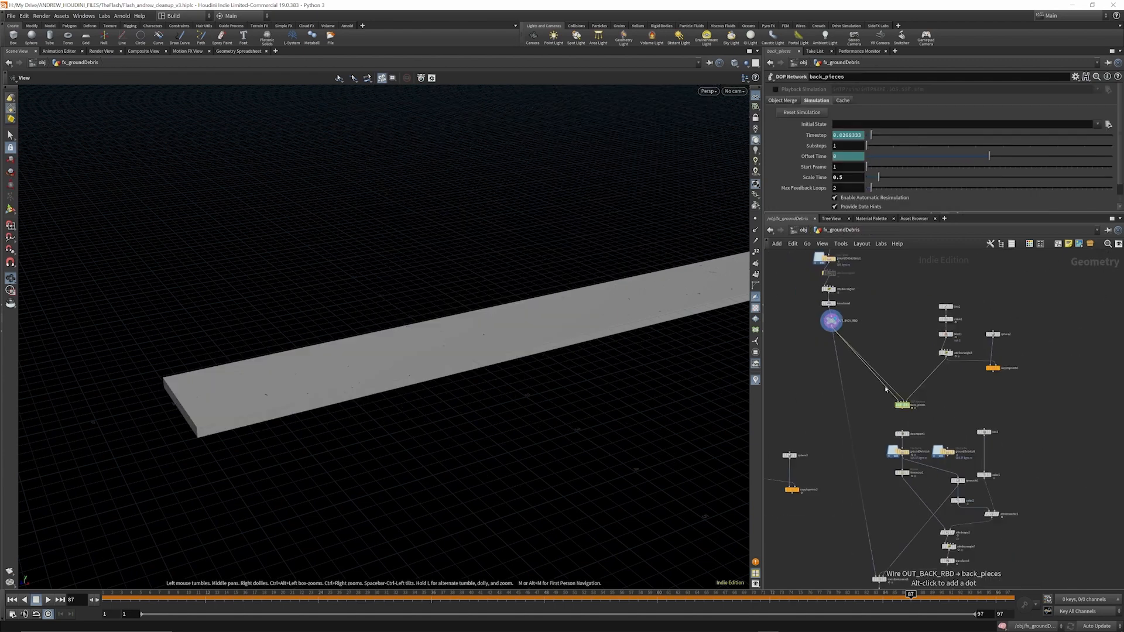
Review the dopimport1, groundDebrisv4 file cache and timewarp1 retime settings below back_pieces.
{"action": "scroll", "coordinate": [907, 457], "scroll_direction": "up", "scroll_amount": 3}
{"action": "left_click", "coordinate": [899, 413]}
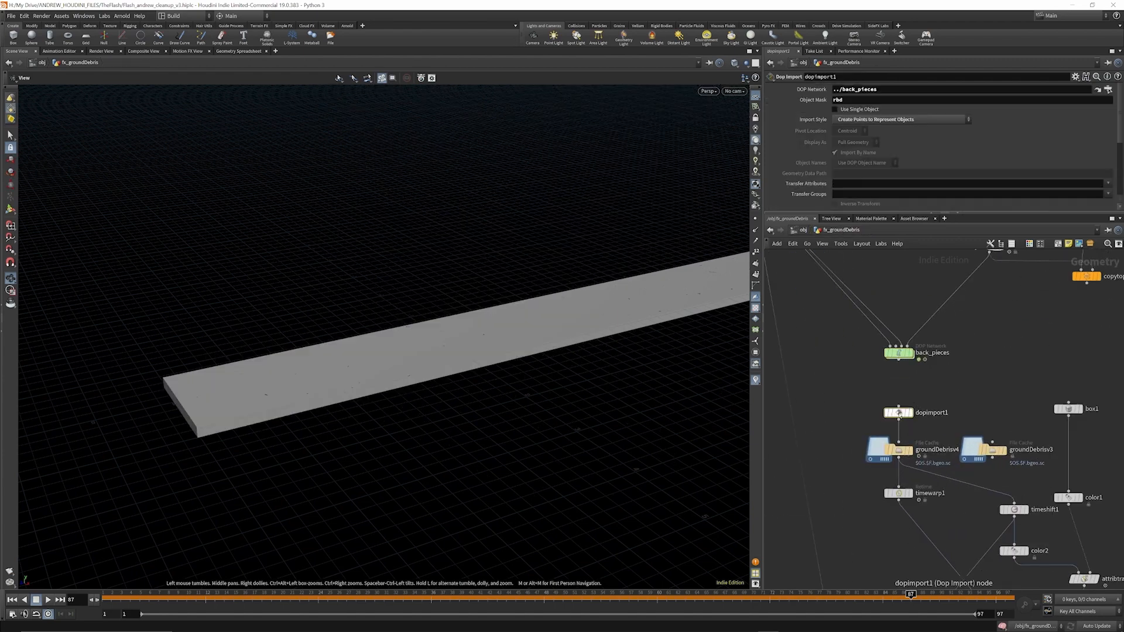
{"action": "scroll", "coordinate": [904, 492], "scroll_direction": "up", "scroll_amount": 2}
{"action": "left_click", "coordinate": [899, 433]}
{"action": "scroll", "coordinate": [893, 336], "scroll_direction": "down", "scroll_amount": 4}
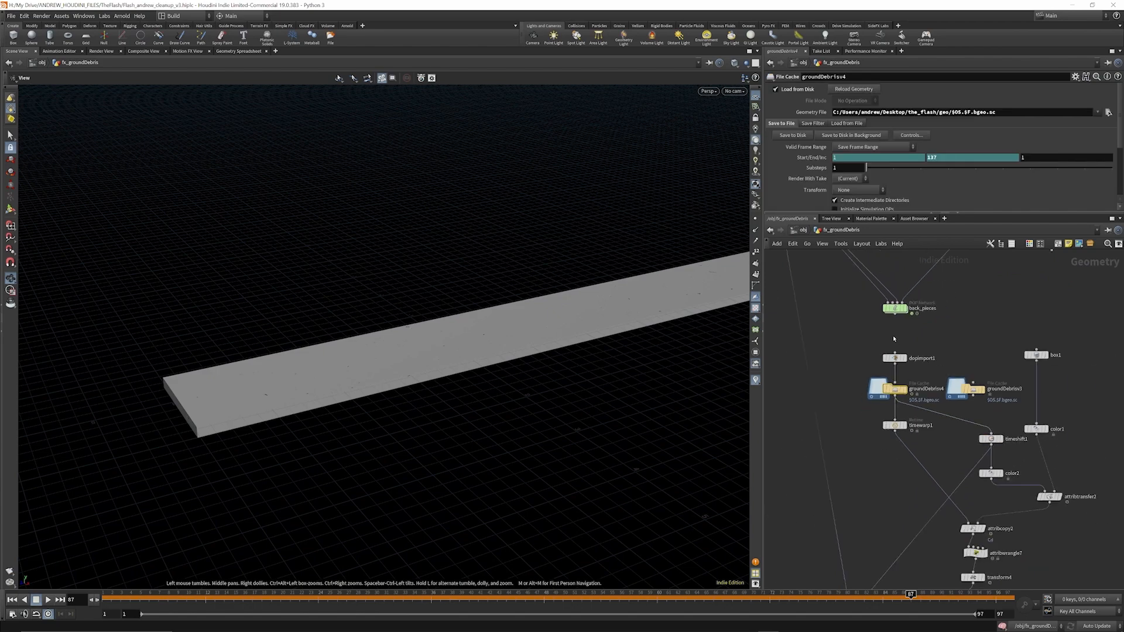
{"action": "scroll", "coordinate": [913, 439], "scroll_direction": "up", "scroll_amount": 3}
{"action": "left_click", "coordinate": [880, 391]}
{"action": "scroll", "coordinate": [880, 391], "scroll_direction": "down", "scroll_amount": 3}
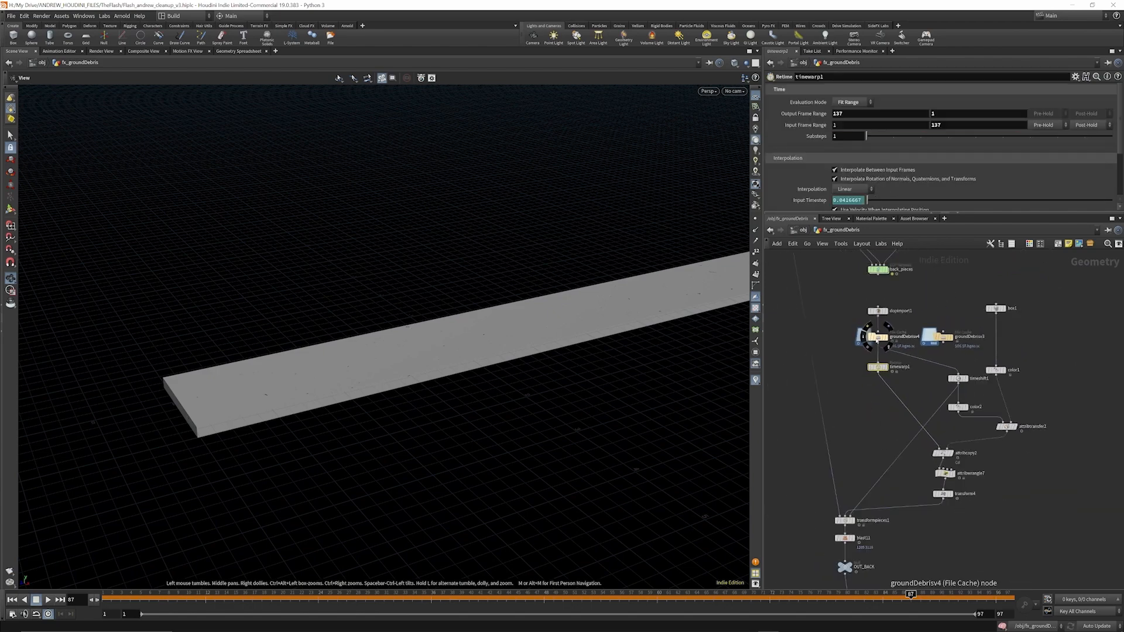
Inspect attribcopy2's Cd transfer and the pscale expression in attribwrangle7.
{"action": "scroll", "coordinate": [930, 440], "scroll_direction": "up", "scroll_amount": 4}
{"action": "left_click", "coordinate": [933, 440]}
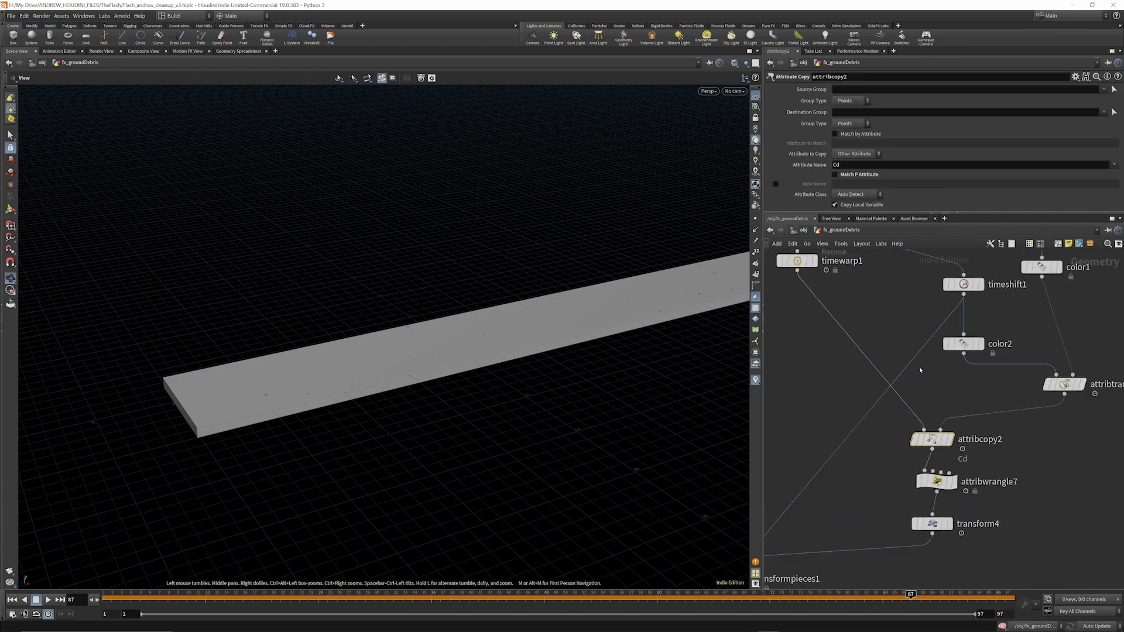
{"action": "scroll", "coordinate": [930, 381], "scroll_direction": "down", "scroll_amount": 2}
{"action": "scroll", "coordinate": [960, 416], "scroll_direction": "down", "scroll_amount": 2}
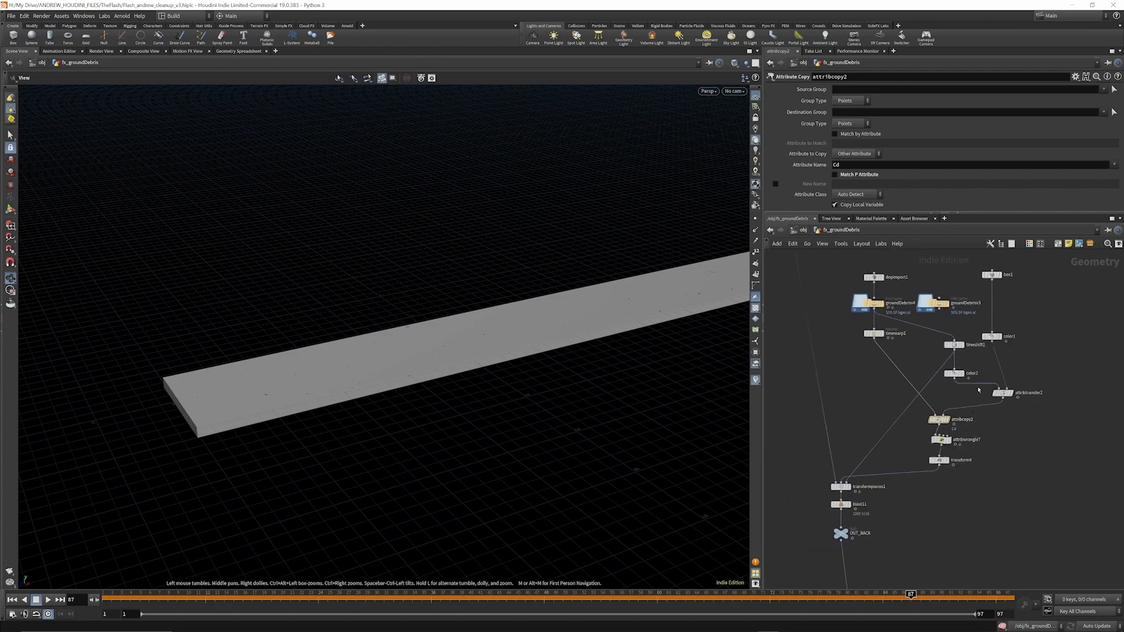
{"action": "scroll", "coordinate": [956, 429], "scroll_direction": "up", "scroll_amount": 3}
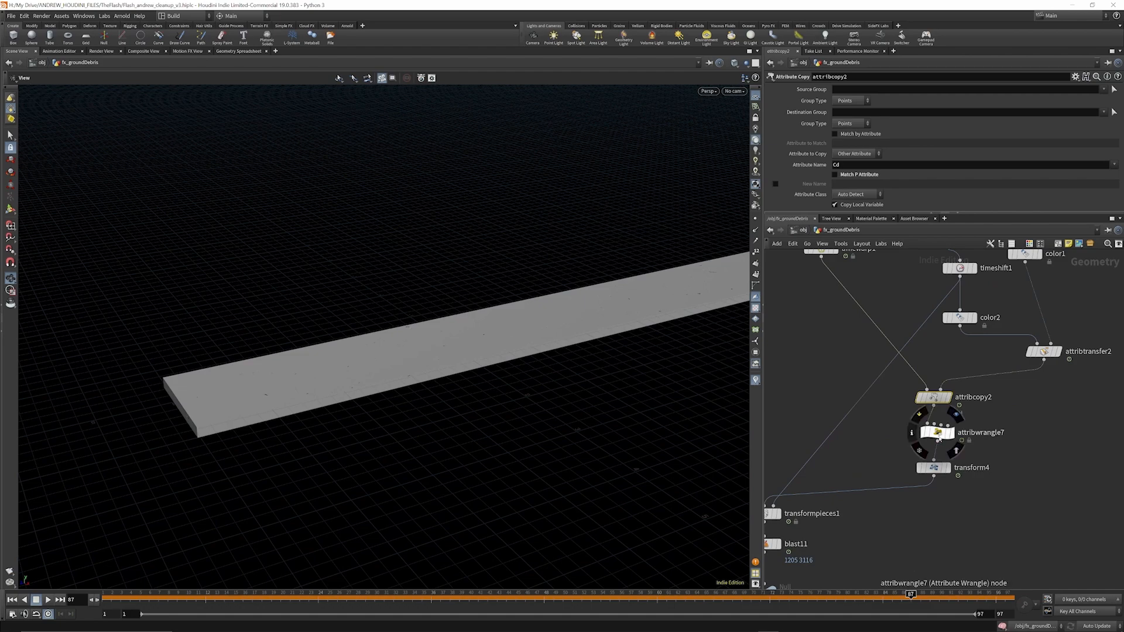
{"action": "left_click", "coordinate": [936, 433]}
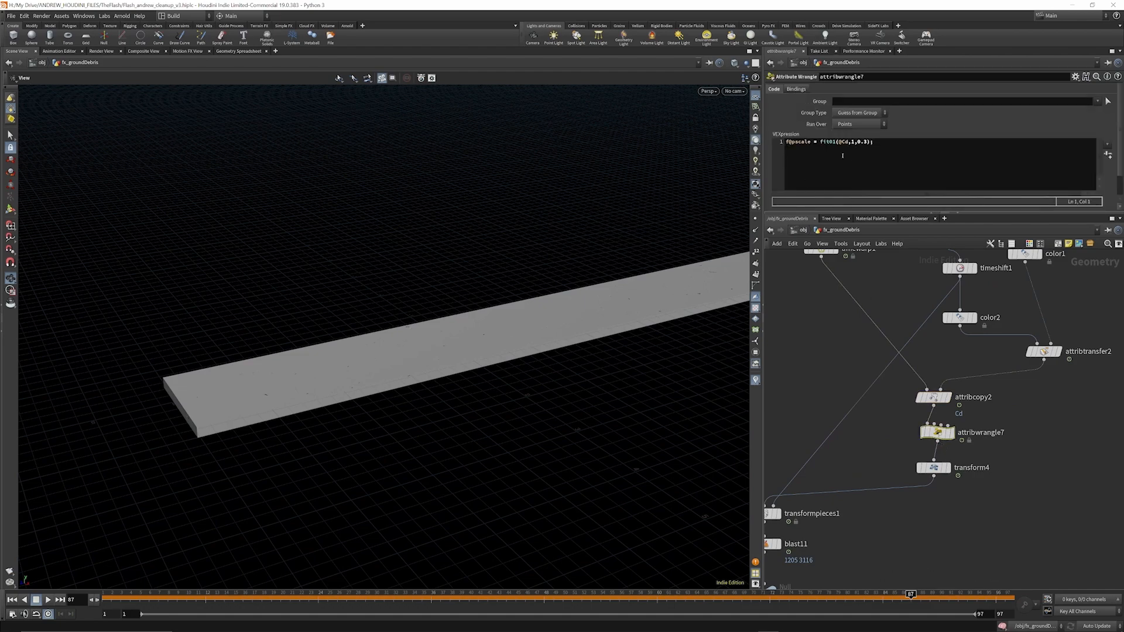
Display transformpieces1 and examine the back debris breaking away from the ground slab from several angles.
{"action": "mouse_move", "coordinate": [940, 475]}
{"action": "scroll", "coordinate": [999, 384], "scroll_direction": "down", "scroll_amount": 3}
{"action": "scroll", "coordinate": [885, 444], "scroll_direction": "up", "scroll_amount": 4}
{"action": "left_click", "coordinate": [890, 442]}
{"action": "left_click", "coordinate": [882, 441]}
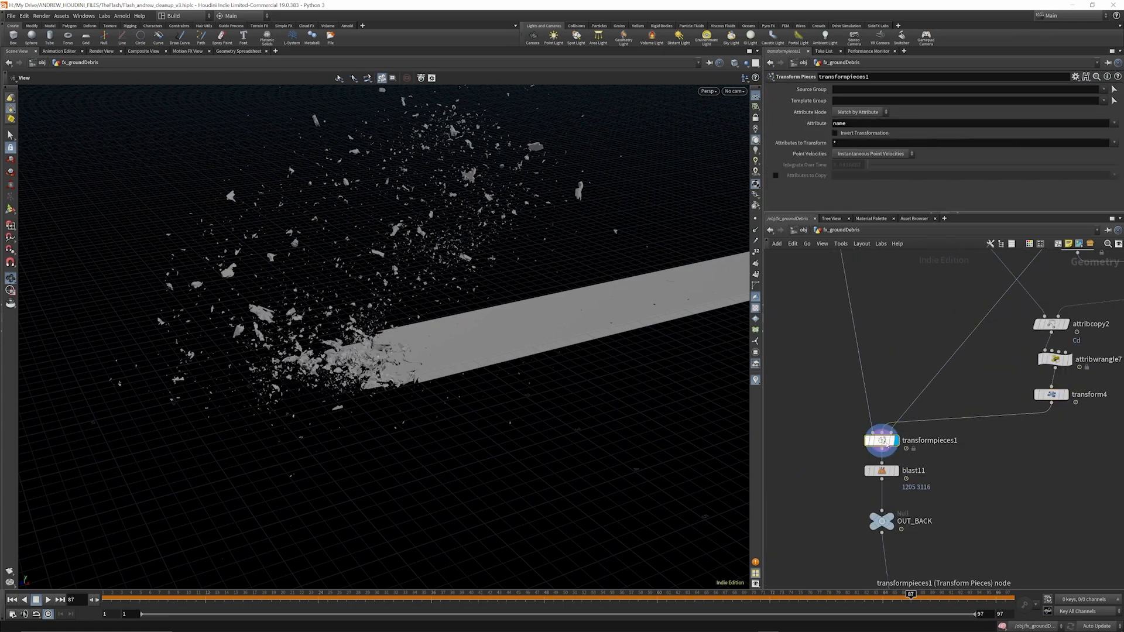
{"action": "left_click_drag", "start_coordinate": [464, 356], "coordinate": [502, 362], "text": "alt"}
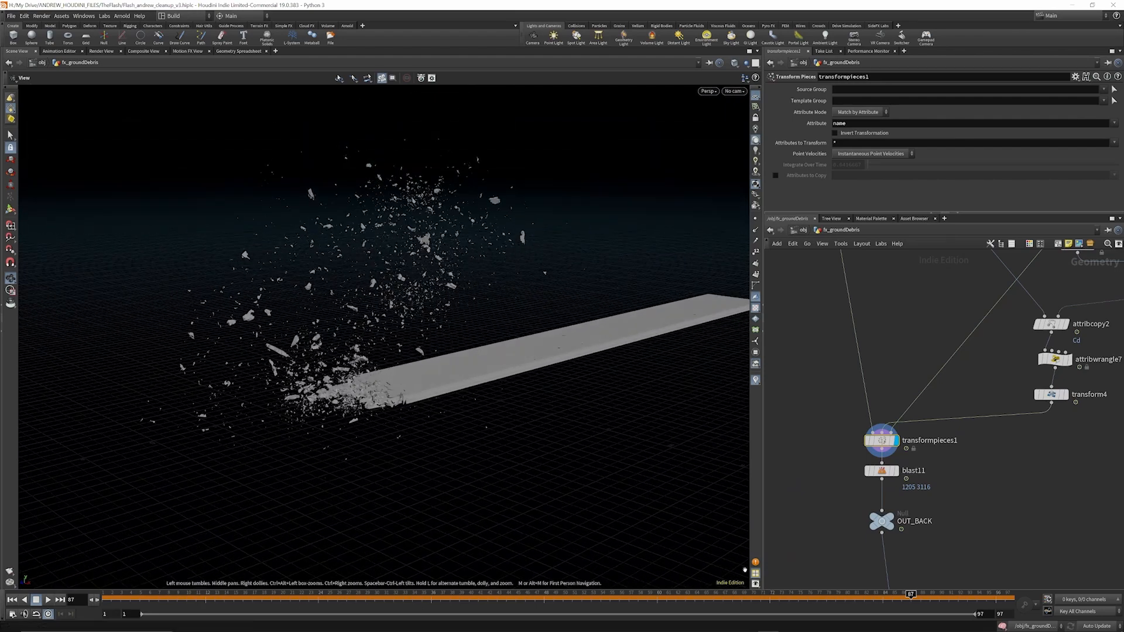
{"action": "scroll", "coordinate": [925, 409], "scroll_direction": "up", "scroll_amount": 2}
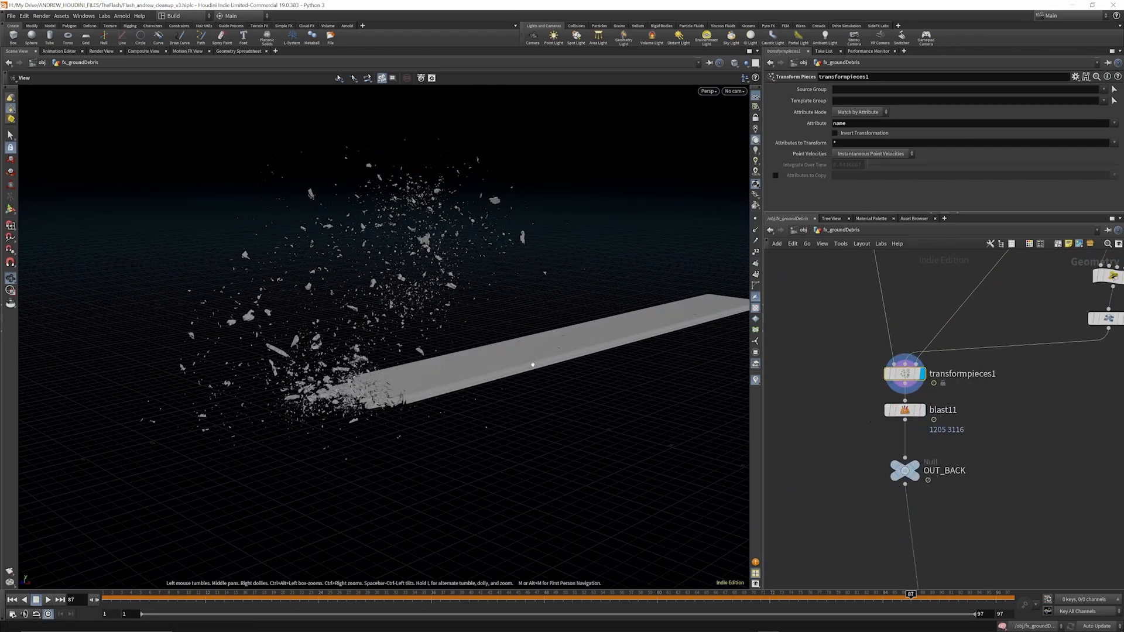
{"action": "left_click_drag", "start_coordinate": [278, 363], "coordinate": [256, 347], "text": "alt"}
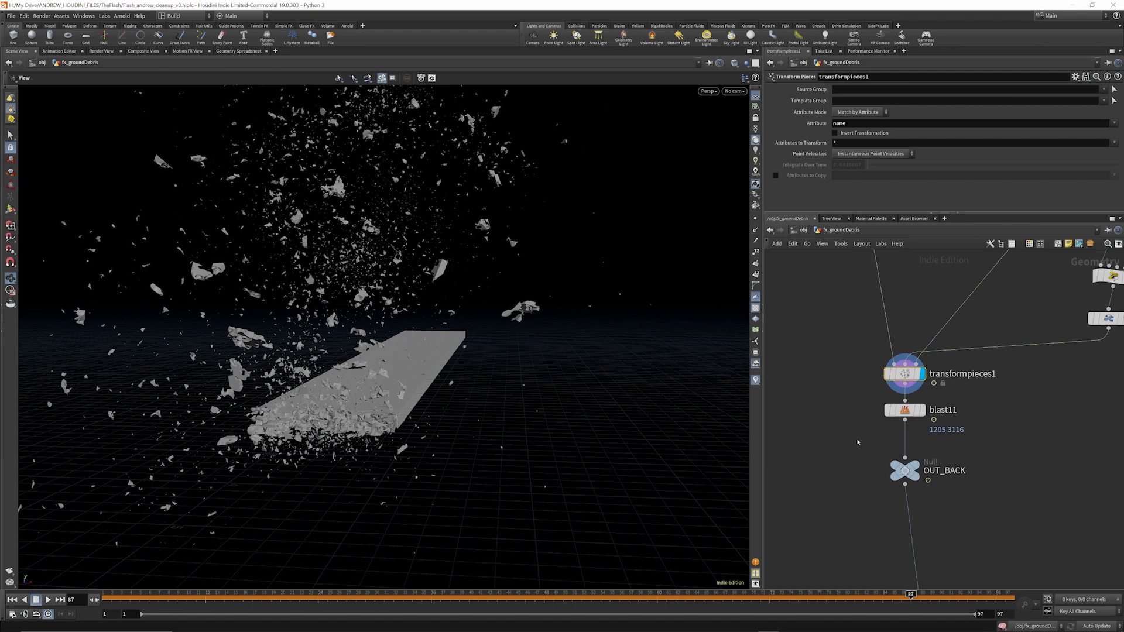
Display blast11 and delete primitives 1420, 1558, 2827 and 3382 with a Blast inserted after transformpieces1.
{"action": "mouse_move", "coordinate": [924, 410]}
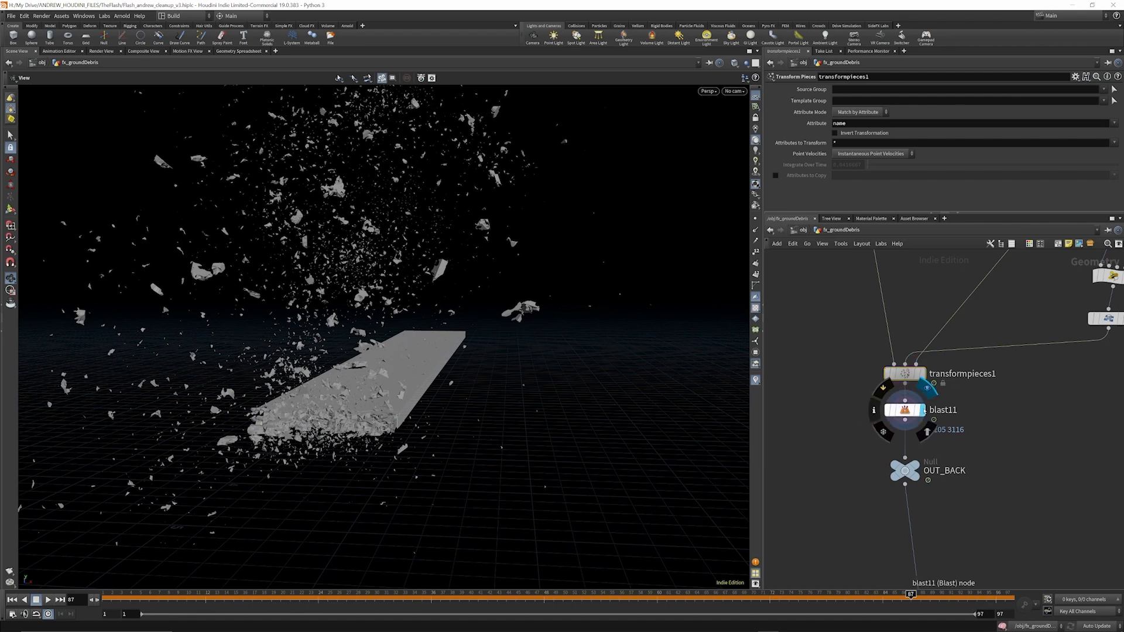
{"action": "scroll", "coordinate": [913, 339], "scroll_direction": "down", "scroll_amount": 3}
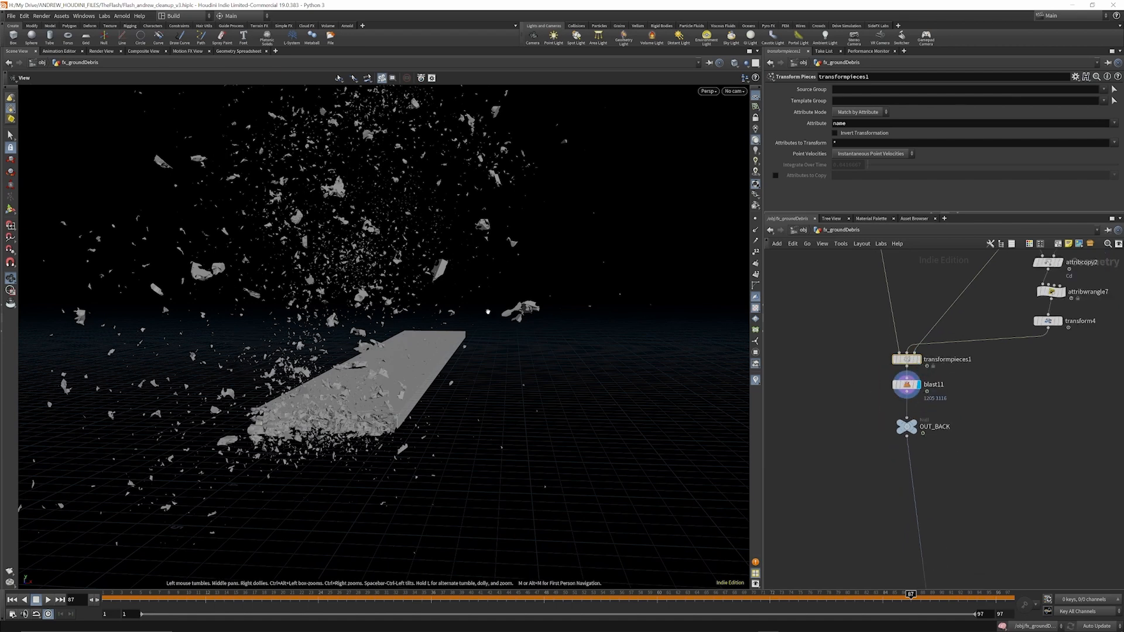
{"action": "left_click", "coordinate": [11, 135]}
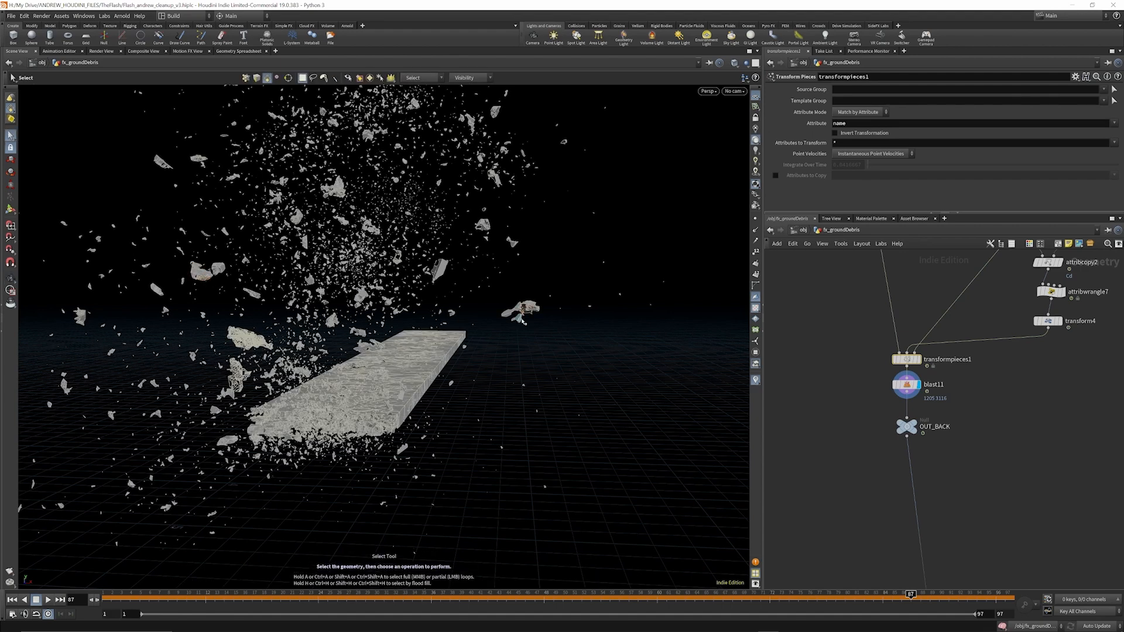
{"action": "key", "text": "Delete"}
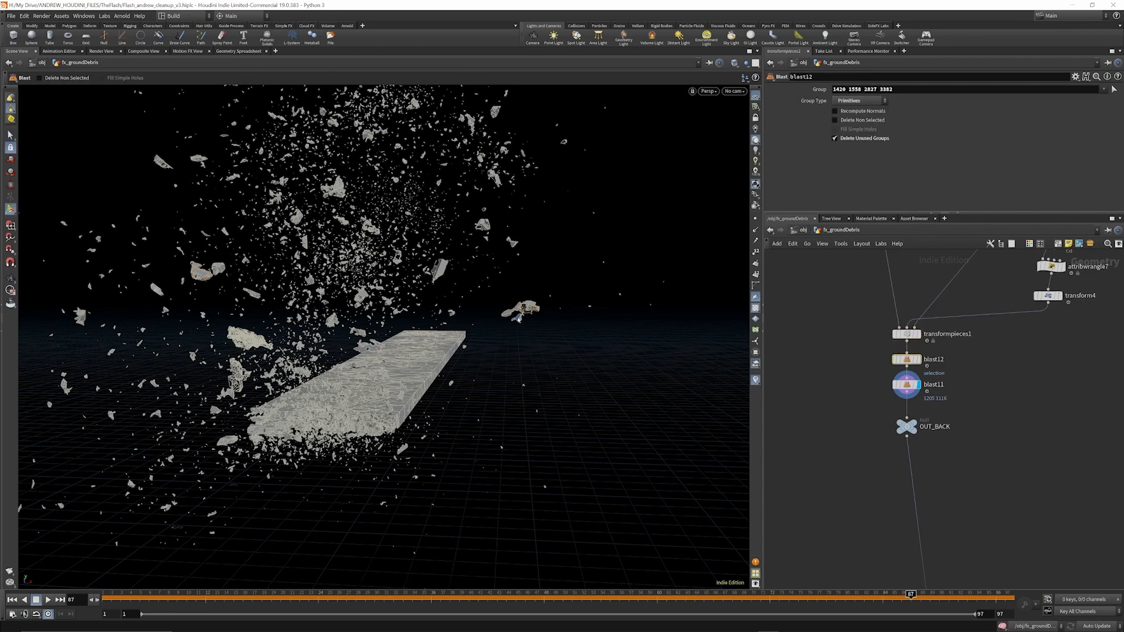
{"action": "mouse_move", "coordinate": [892, 370]}
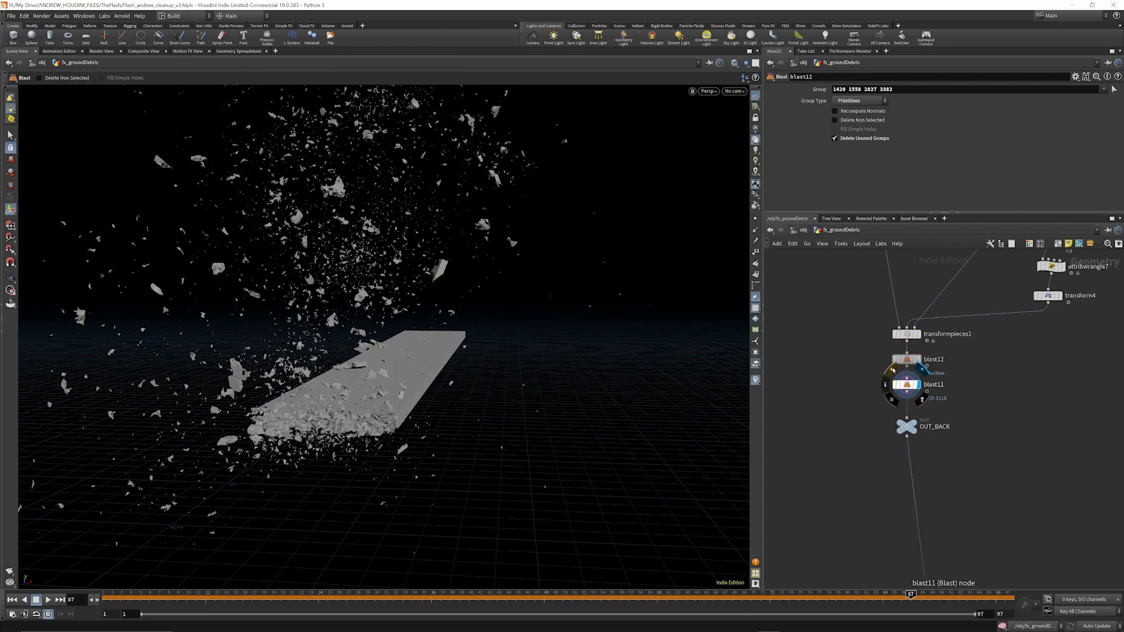
Display merge1 and scrub the timeline back to frame 20 to review the front rocks together with the back debris.
{"action": "scroll", "coordinate": [959, 348], "scroll_direction": "down", "scroll_amount": 5}
{"action": "scroll", "coordinate": [959, 466], "scroll_direction": "up", "scroll_amount": 4}
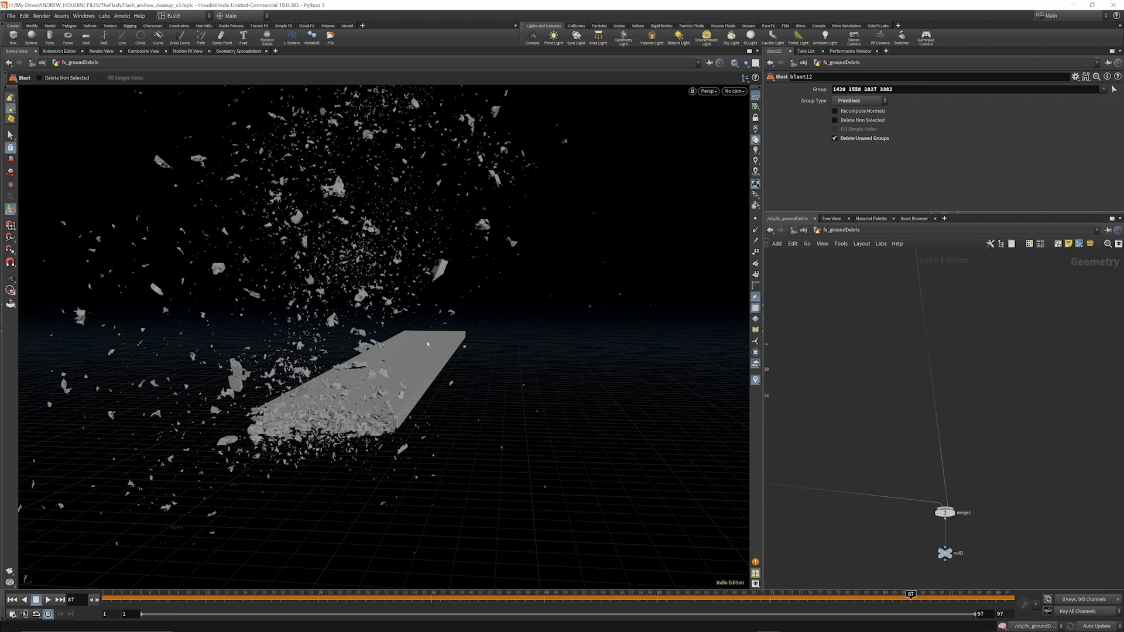
{"action": "scroll", "coordinate": [973, 499], "scroll_direction": "down", "scroll_amount": 1}
{"action": "scroll", "coordinate": [963, 501], "scroll_direction": "up", "scroll_amount": 2}
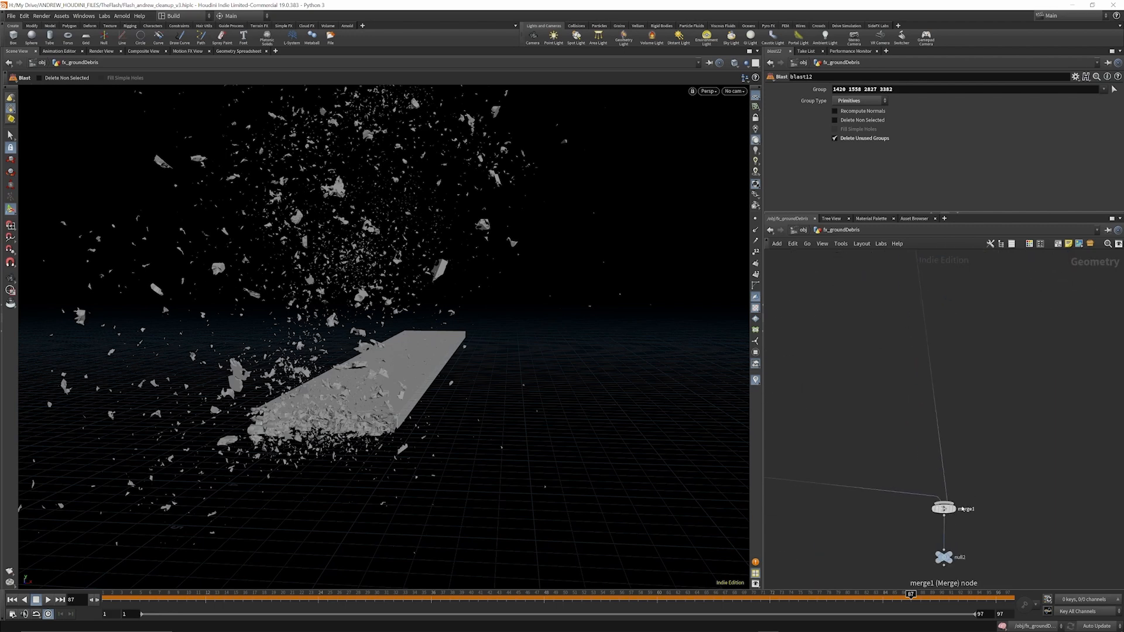
{"action": "left_click", "coordinate": [952, 507]}
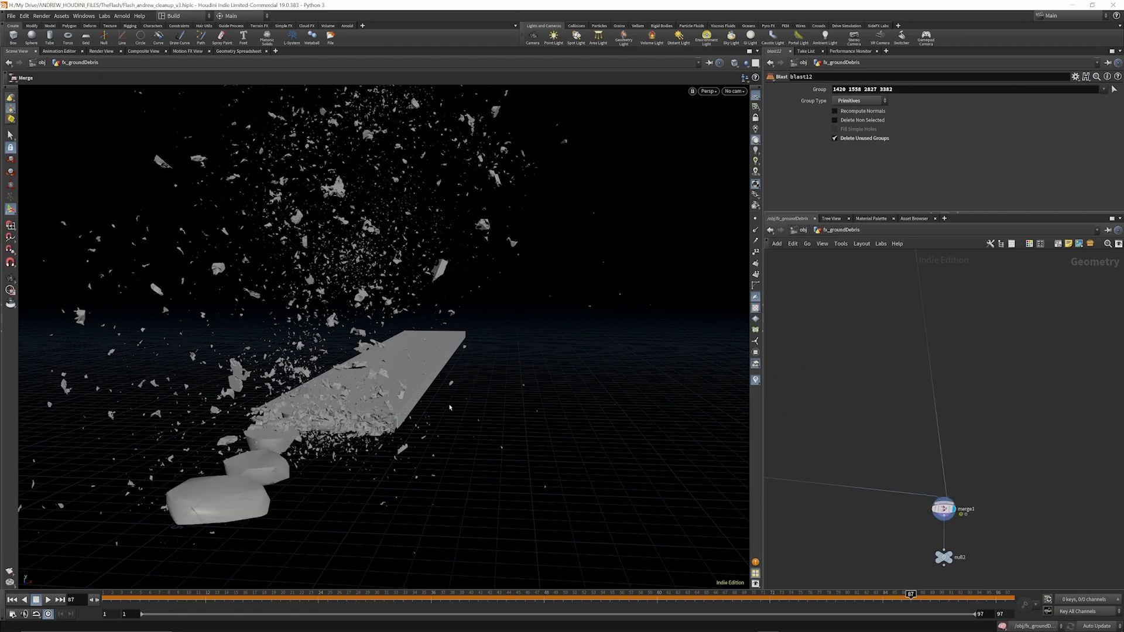
{"action": "left_click_drag", "start_coordinate": [883, 598], "coordinate": [629, 598]}
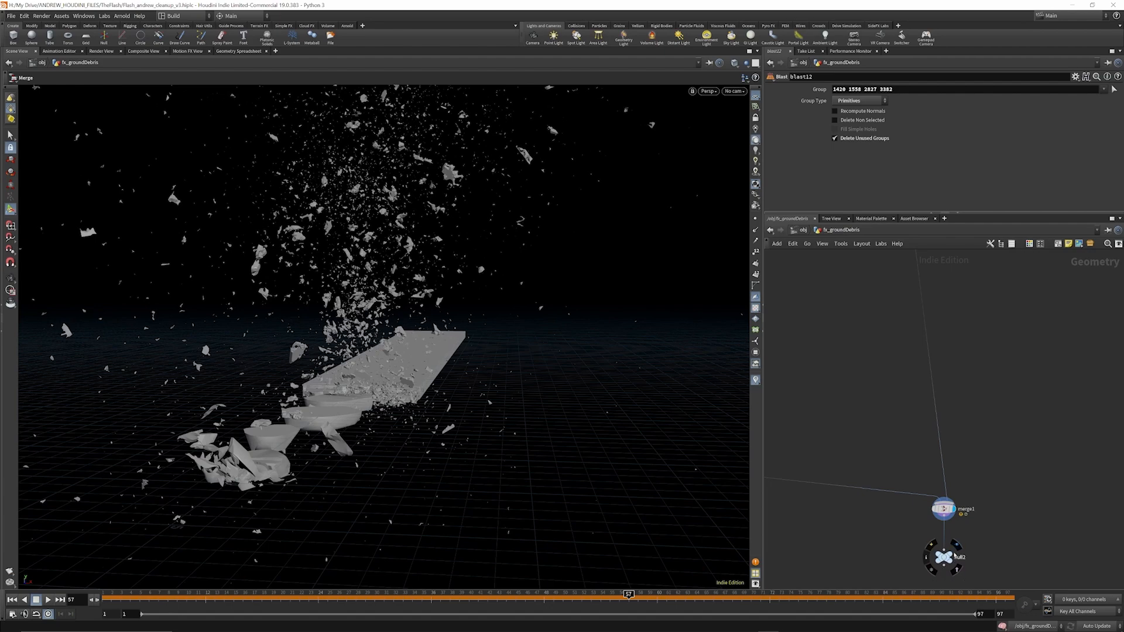
{"action": "left_click_drag", "start_coordinate": [158, 598], "coordinate": [117, 606]}
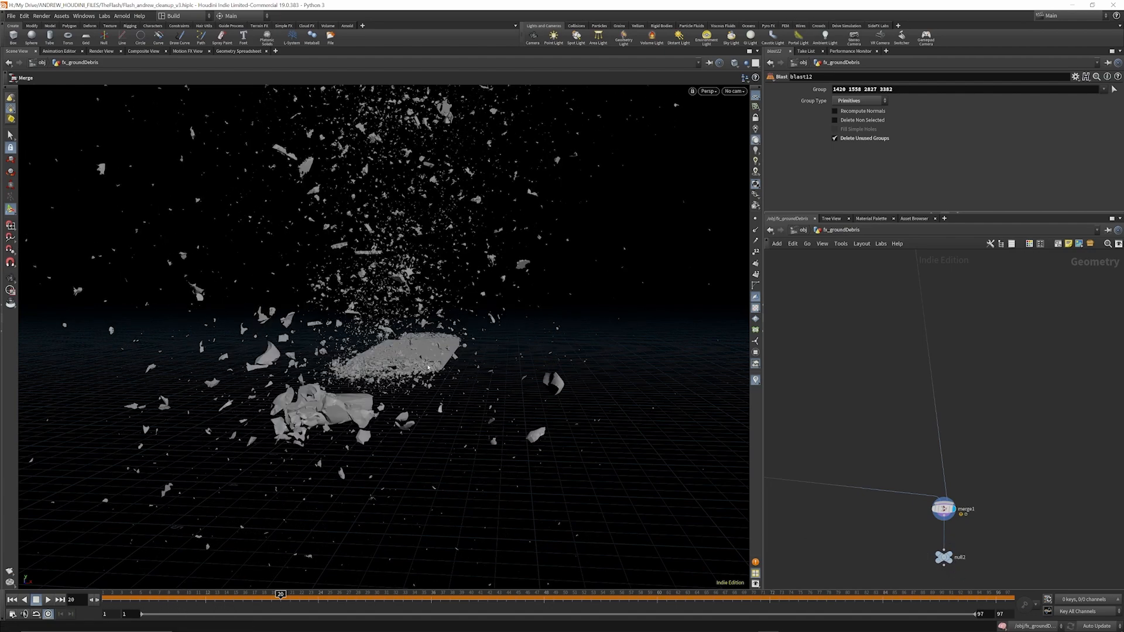
Examine the merged debris from the side while scrubbing from frame 20 to frame 93 and back again.
{"action": "left_click", "coordinate": [8, 280]}
{"action": "left_click_drag", "start_coordinate": [410, 328], "coordinate": [650, 326]}
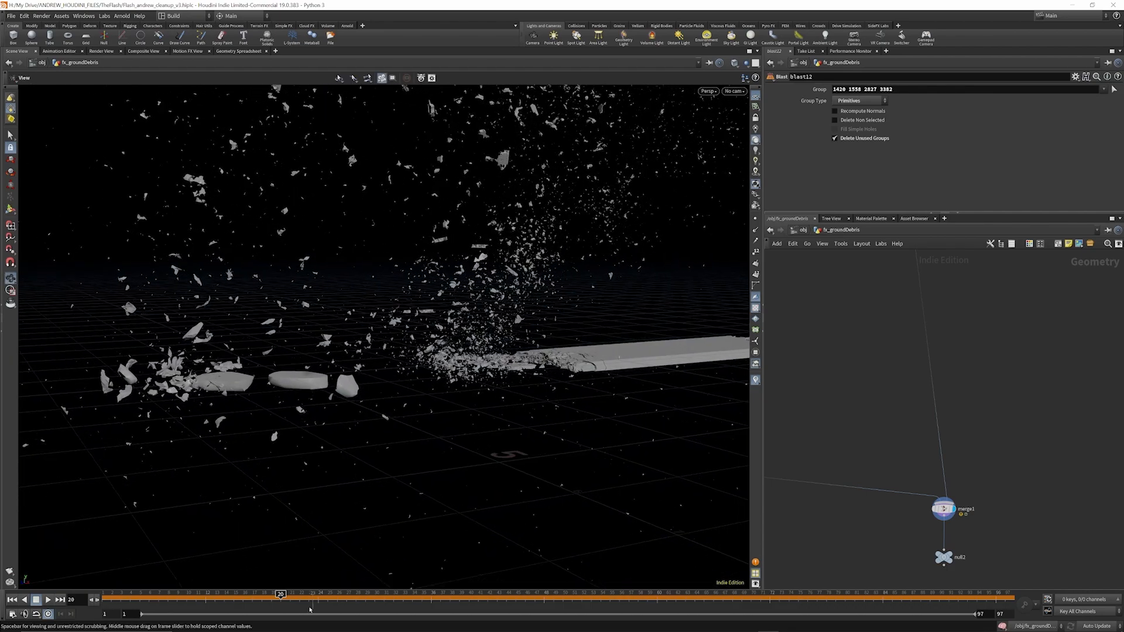
{"action": "left_click_drag", "start_coordinate": [350, 604], "coordinate": [965, 625]}
{"action": "scroll", "coordinate": [735, 350], "scroll_direction": "down", "scroll_amount": 4}
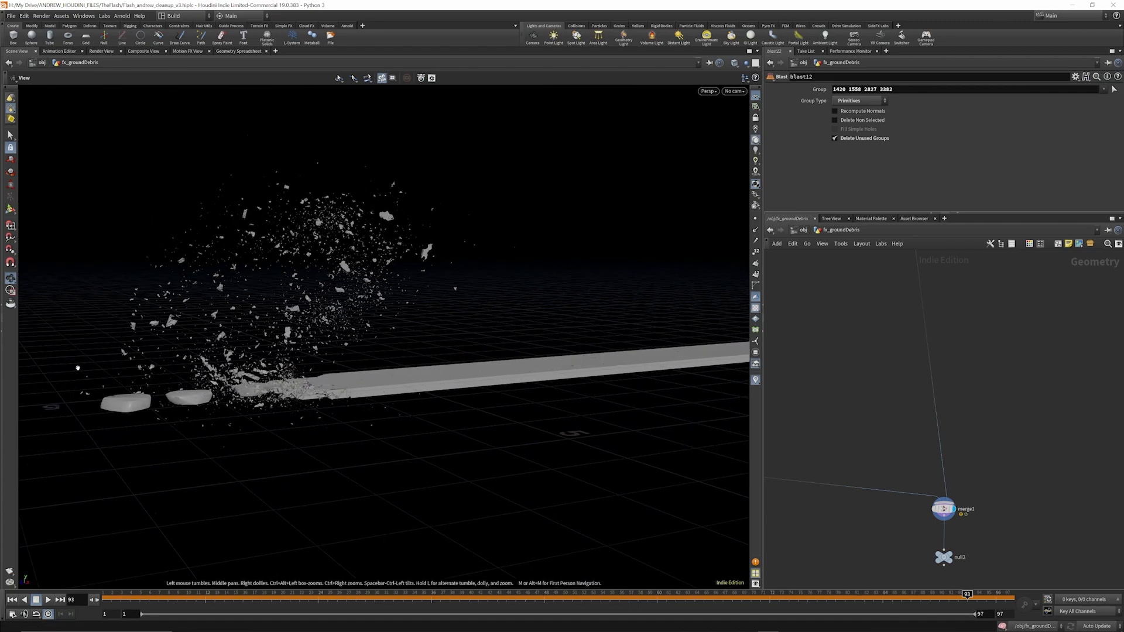
{"action": "scroll", "coordinate": [77, 368], "scroll_direction": "up", "scroll_amount": 3}
{"action": "scroll", "coordinate": [77, 367], "scroll_direction": "up", "scroll_amount": 1}
{"action": "scroll", "coordinate": [560, 314], "scroll_direction": "down", "scroll_amount": 2}
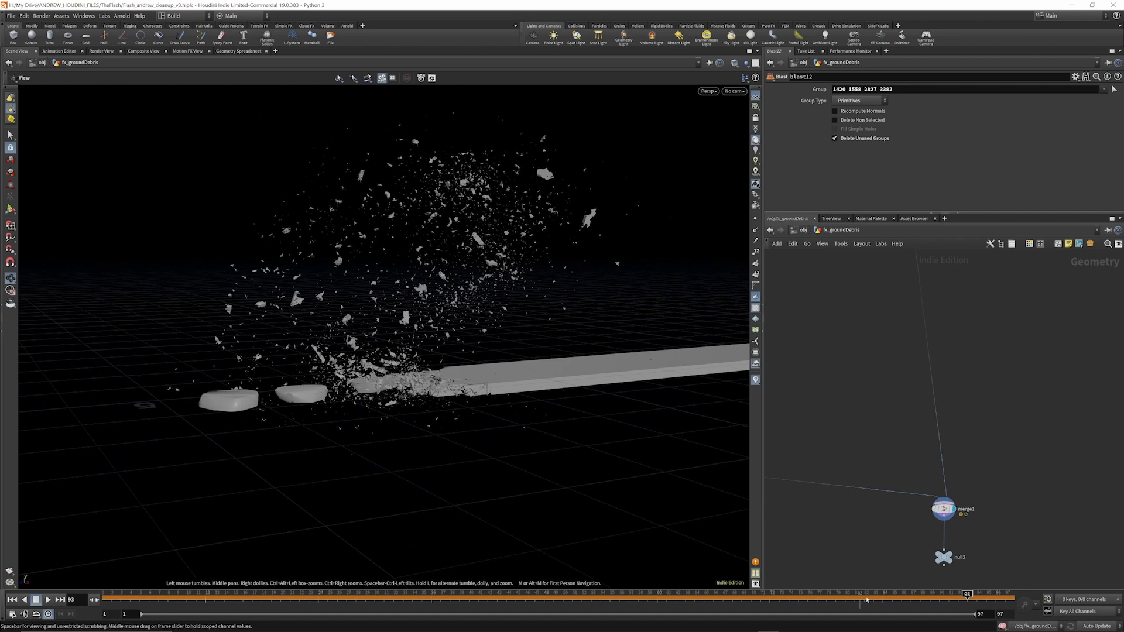
{"action": "left_click_drag", "start_coordinate": [937, 600], "coordinate": [822, 572]}
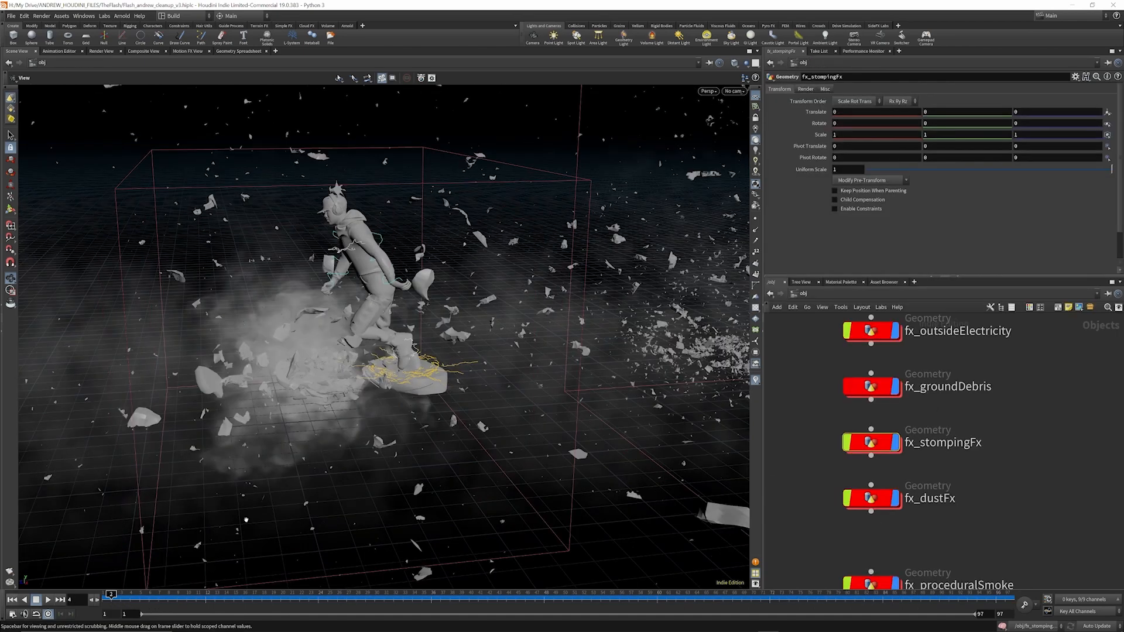
Scrub from frame 4 to frame 30 while orbiting around the runner to review the stomping electricity at his feet.
{"action": "left_click_drag", "start_coordinate": [399, 360], "coordinate": [414, 370]}
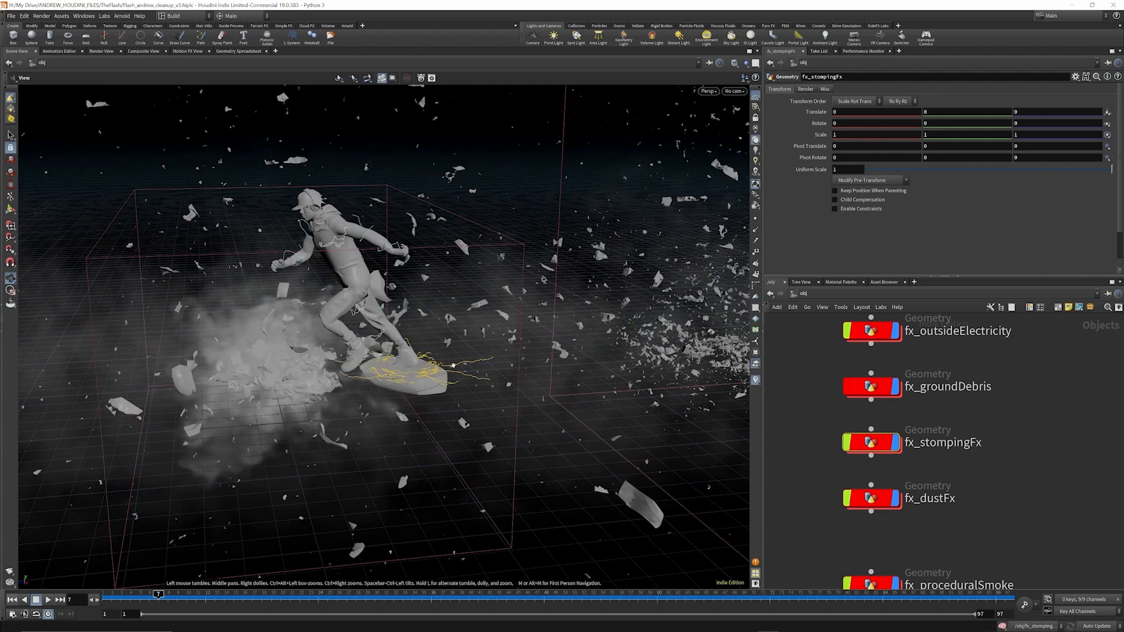
{"action": "left_click_drag", "start_coordinate": [186, 595], "coordinate": [290, 605]}
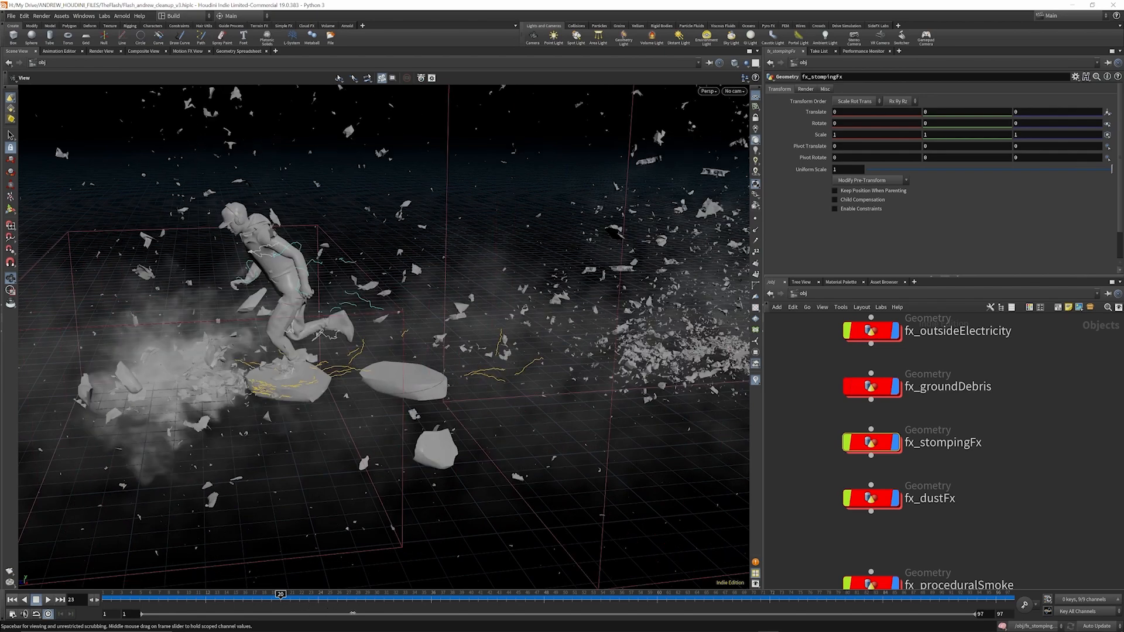
{"action": "left_click_drag", "start_coordinate": [305, 421], "coordinate": [256, 366]}
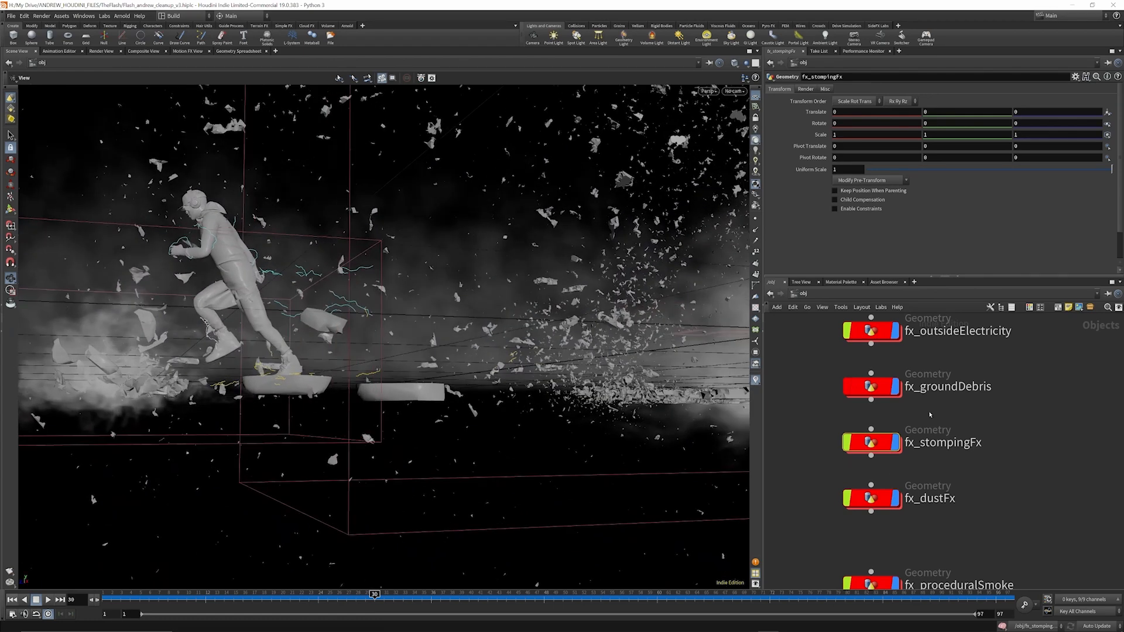
Enter the fx_stompingFx network and display circle1, viewed from above.
{"action": "scroll", "coordinate": [869, 396], "scroll_direction": "down", "scroll_amount": 2}
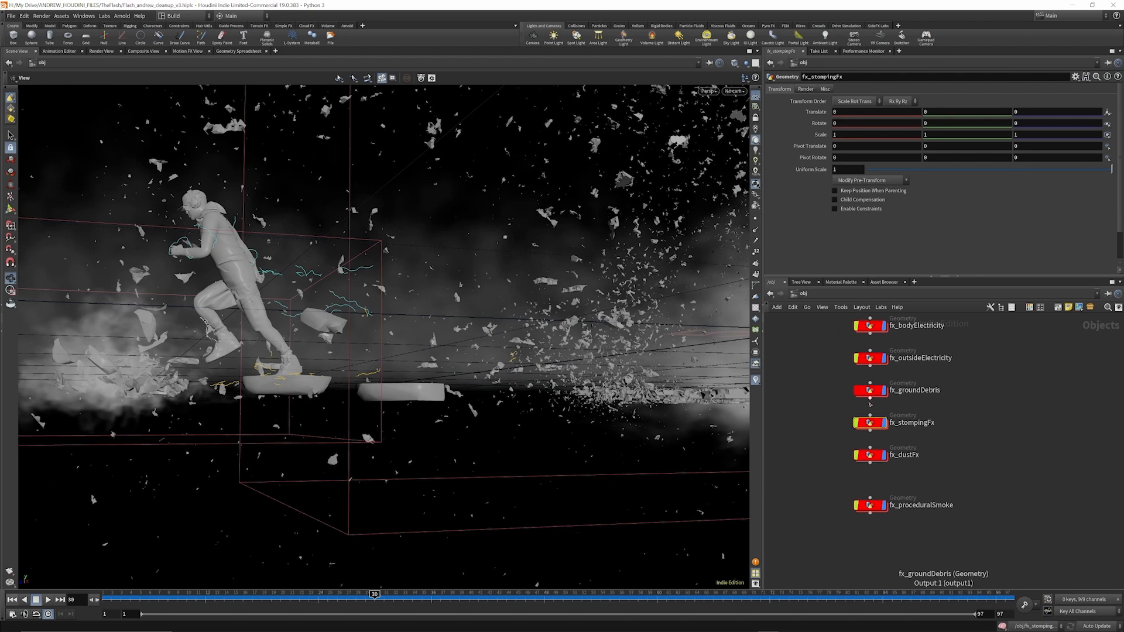
{"action": "scroll", "coordinate": [870, 403], "scroll_direction": "up", "scroll_amount": 2}
{"action": "mouse_move", "coordinate": [843, 406]}
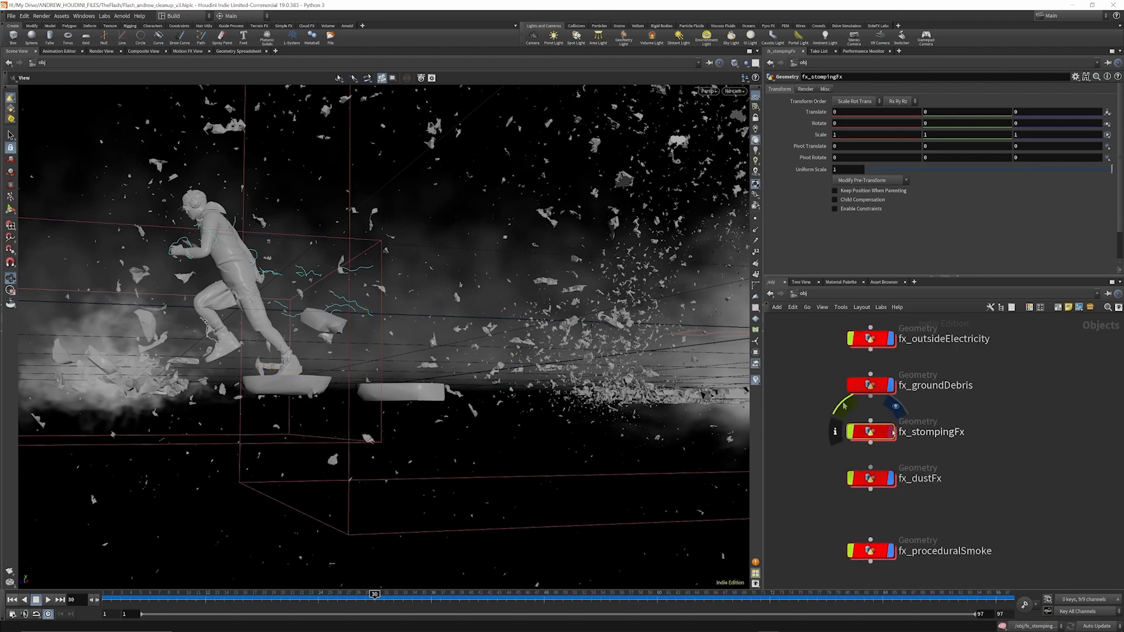
{"action": "double_click", "coordinate": [880, 434]}
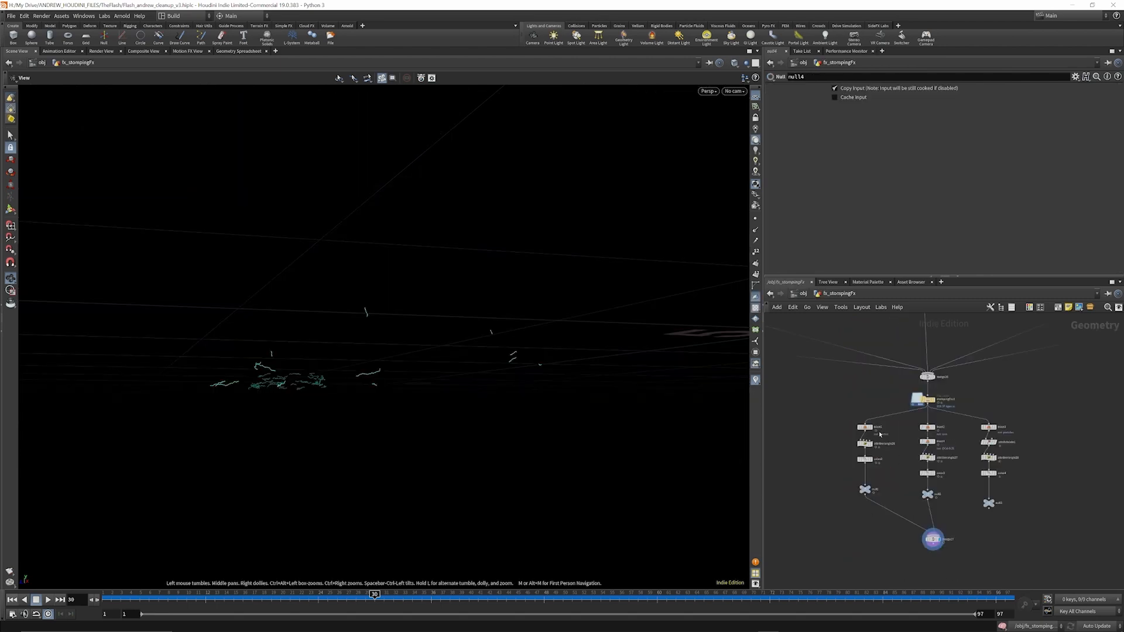
{"action": "scroll", "coordinate": [895, 463], "scroll_direction": "down", "scroll_amount": 3}
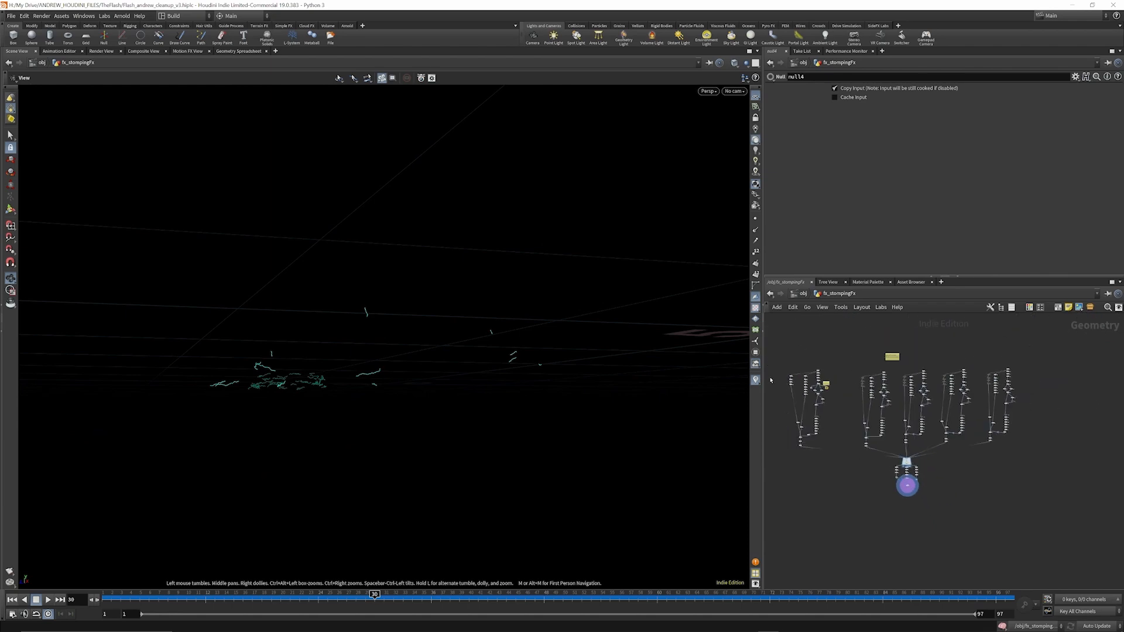
{"action": "scroll", "coordinate": [771, 380], "scroll_direction": "up", "scroll_amount": 3}
{"action": "scroll", "coordinate": [939, 349], "scroll_direction": "up", "scroll_amount": 5}
{"action": "left_click", "coordinate": [960, 362]}
{"action": "left_click_drag", "start_coordinate": [472, 376], "coordinate": [668, 388]}
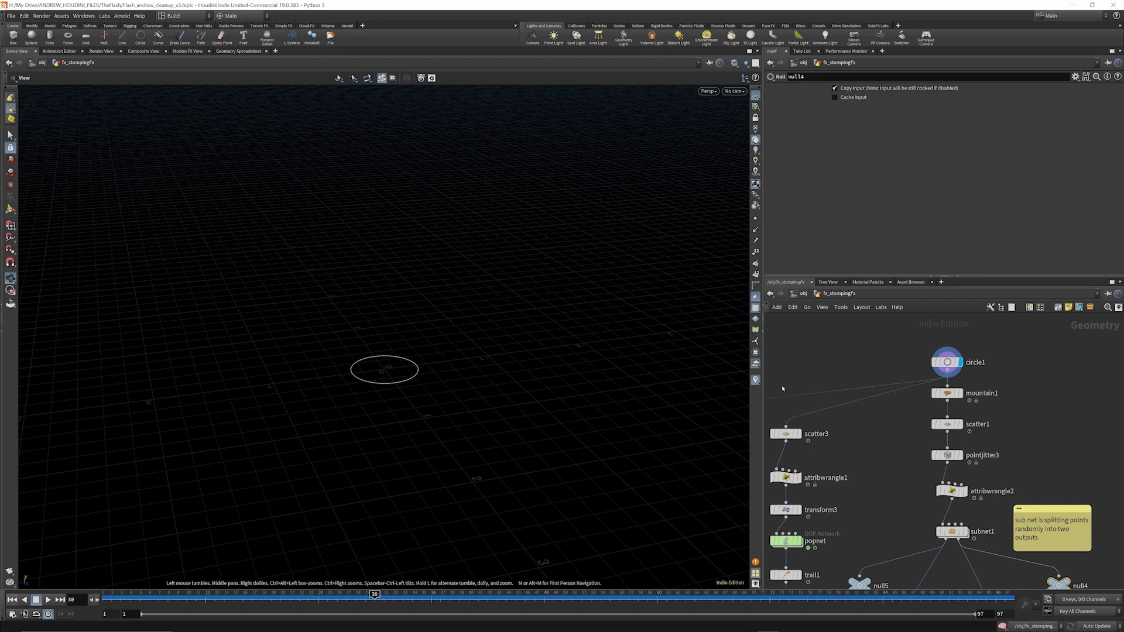
Display mountain1 and then scatter1 to examine the distorted circle and the points scattered along it.
{"action": "left_click", "coordinate": [960, 393]}
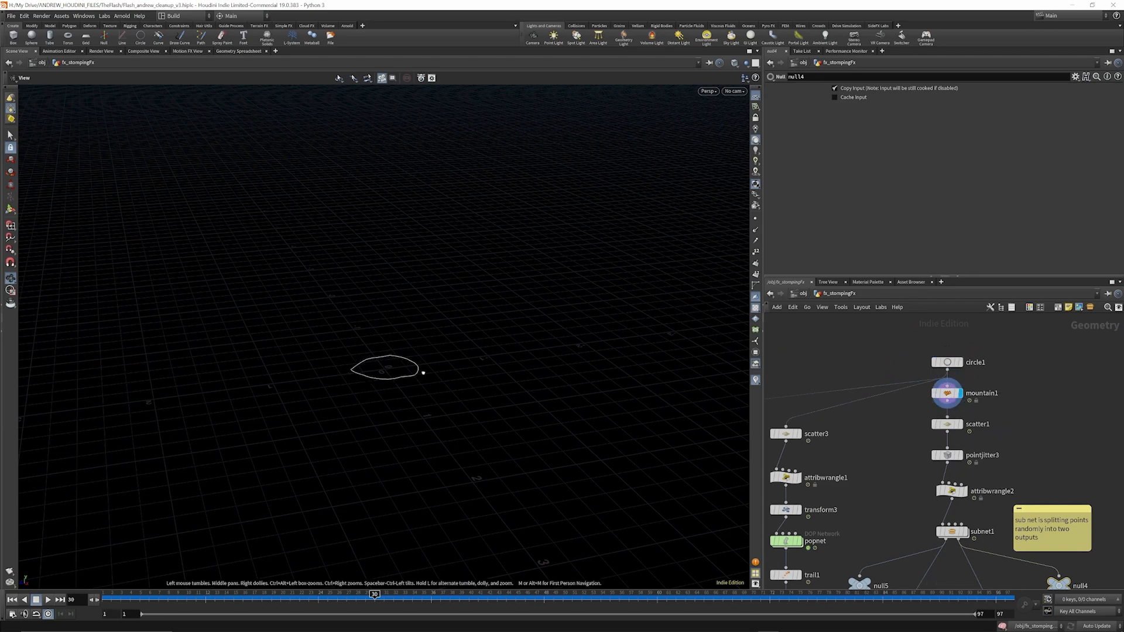
{"action": "left_click_drag", "start_coordinate": [421, 369], "coordinate": [401, 392]}
{"action": "left_click", "coordinate": [960, 424]}
{"action": "scroll", "coordinate": [930, 361], "scroll_direction": "down", "scroll_amount": 3}
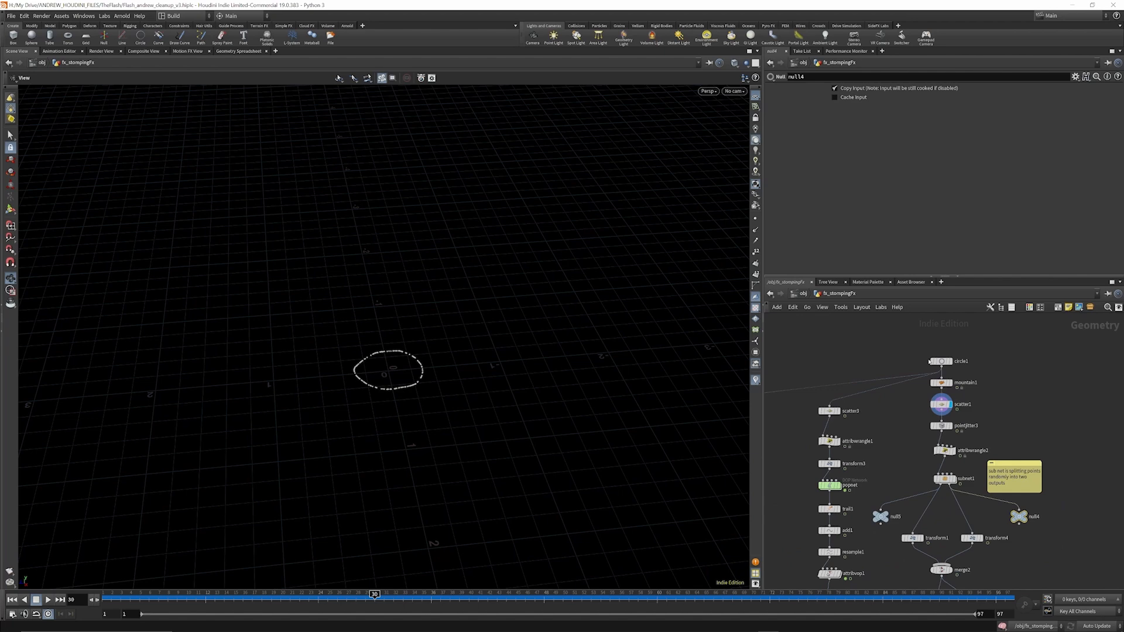
Display the scatter3 points and show the VEX code of attribwrangle1 that sets their velocity.
{"action": "left_click", "coordinate": [837, 411]}
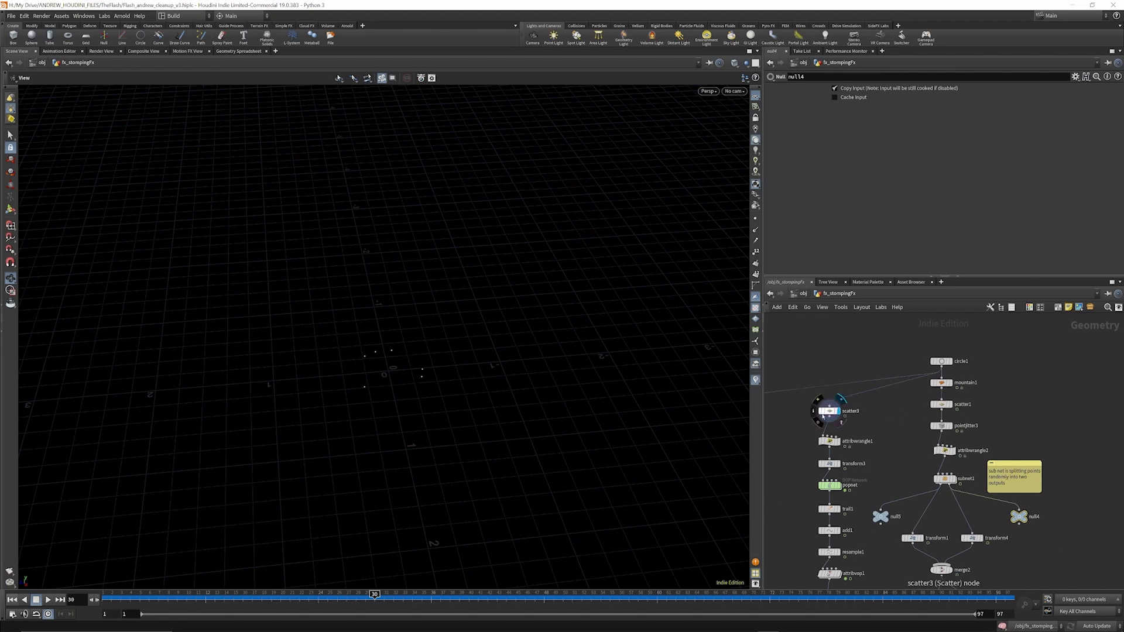
{"action": "scroll", "coordinate": [895, 392], "scroll_direction": "up", "scroll_amount": 3}
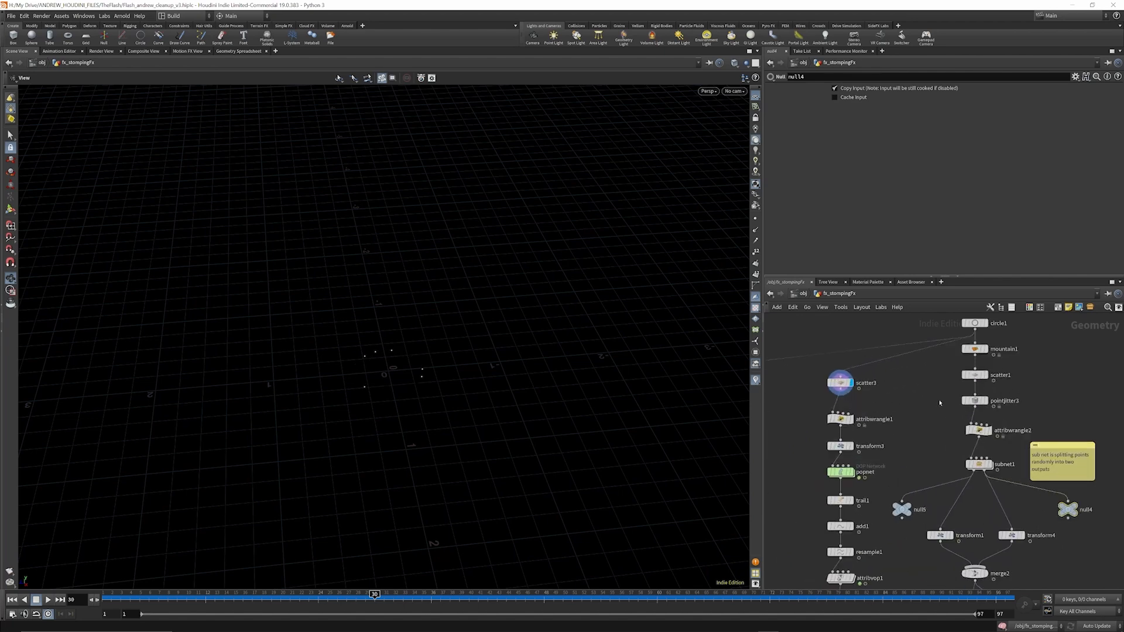
{"action": "scroll", "coordinate": [887, 404], "scroll_direction": "up", "scroll_amount": 1}
{"action": "left_click", "coordinate": [876, 426]}
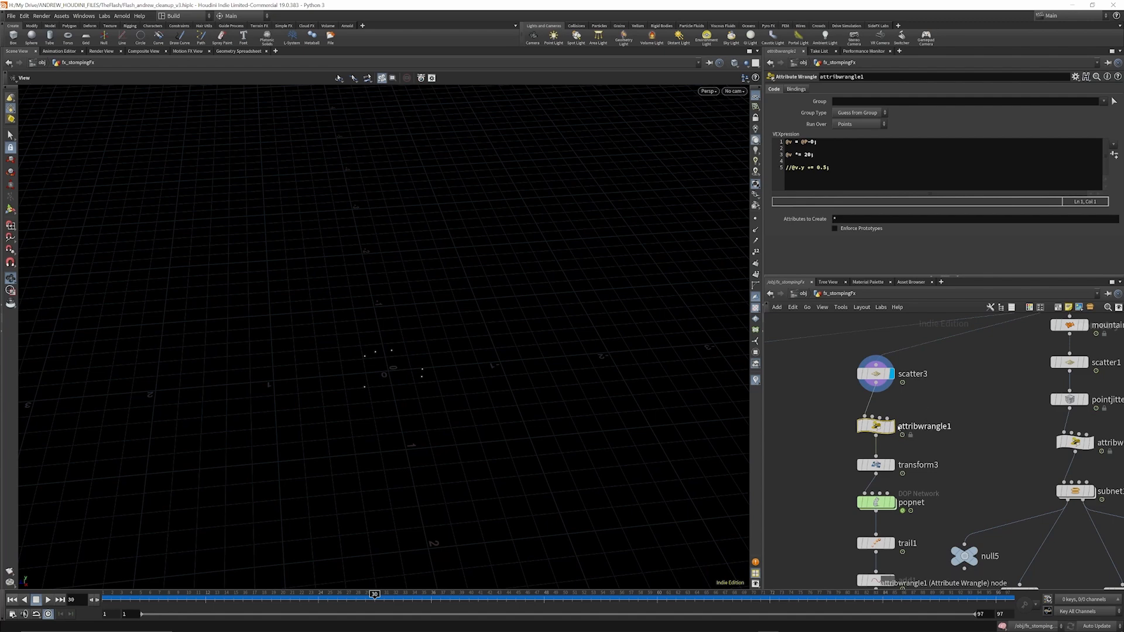
Display transform3, compare its uniform scale with the attribwrangle1 code, and move the timeline to frame 13.
{"action": "mouse_move", "coordinate": [888, 452]}
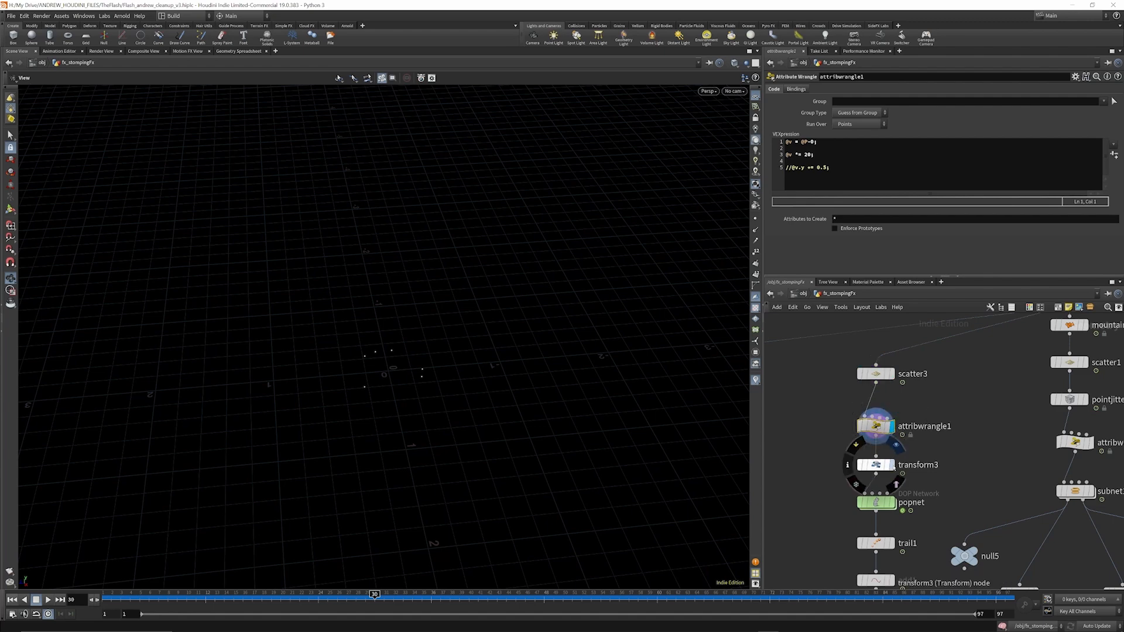
{"action": "left_click", "coordinate": [892, 464]}
{"action": "left_click", "coordinate": [882, 465]}
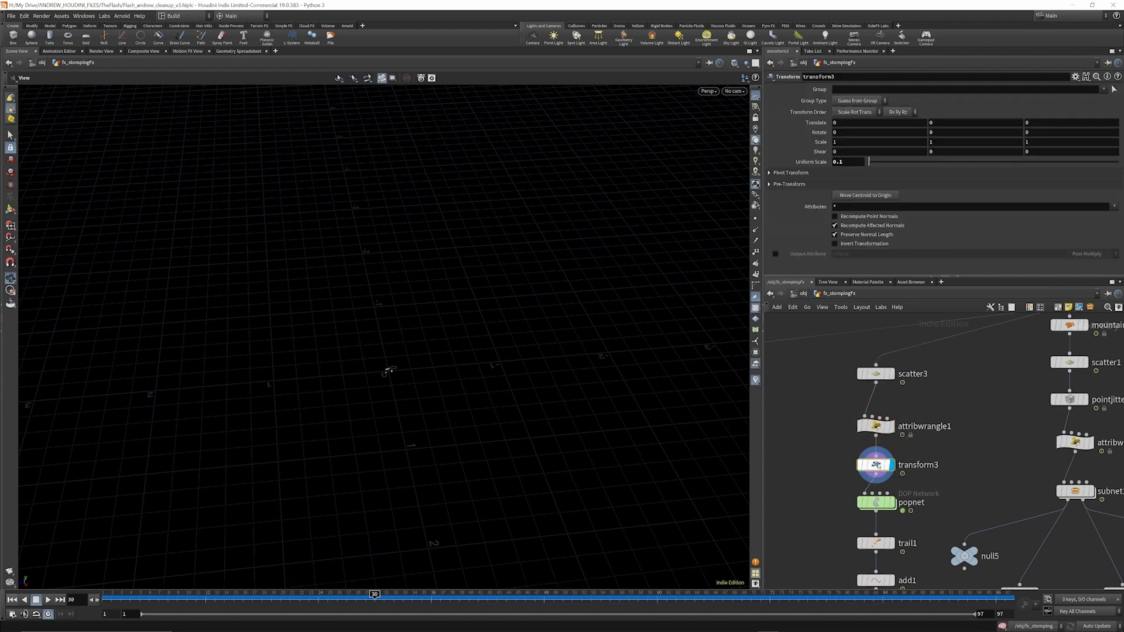
{"action": "left_click", "coordinate": [876, 427]}
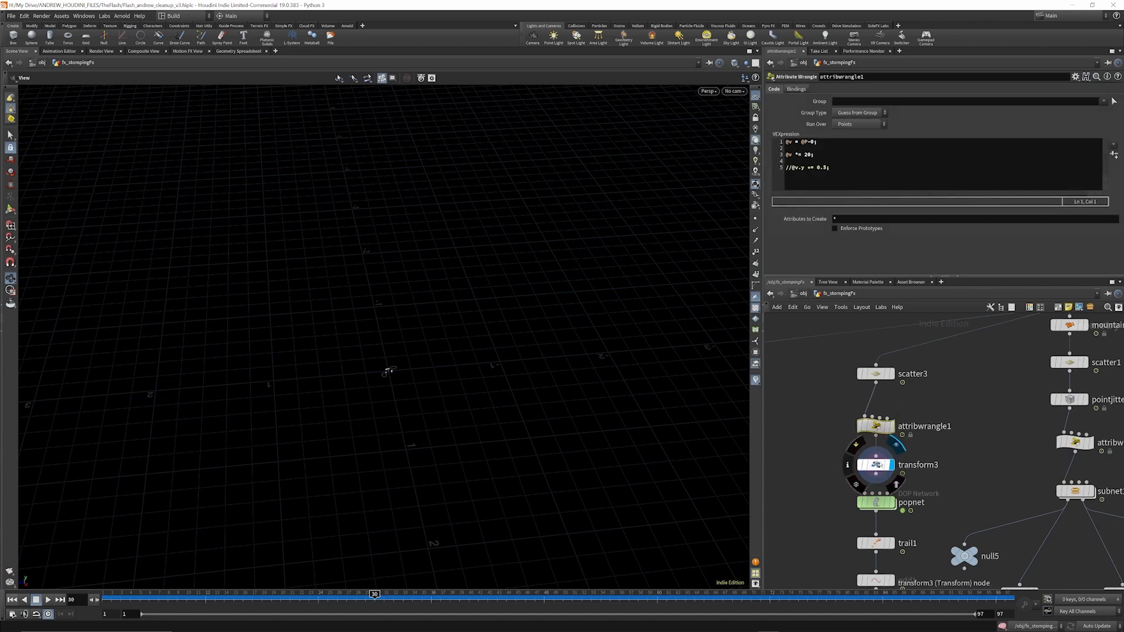
{"action": "left_click", "coordinate": [877, 464]}
{"action": "mouse_move", "coordinate": [197, 596]}
{"action": "left_mouse_down"}
{"action": "mouse_move", "coordinate": [107, 596]}
{"action": "mouse_move", "coordinate": [215, 595]}
{"action": "left_mouse_up"}
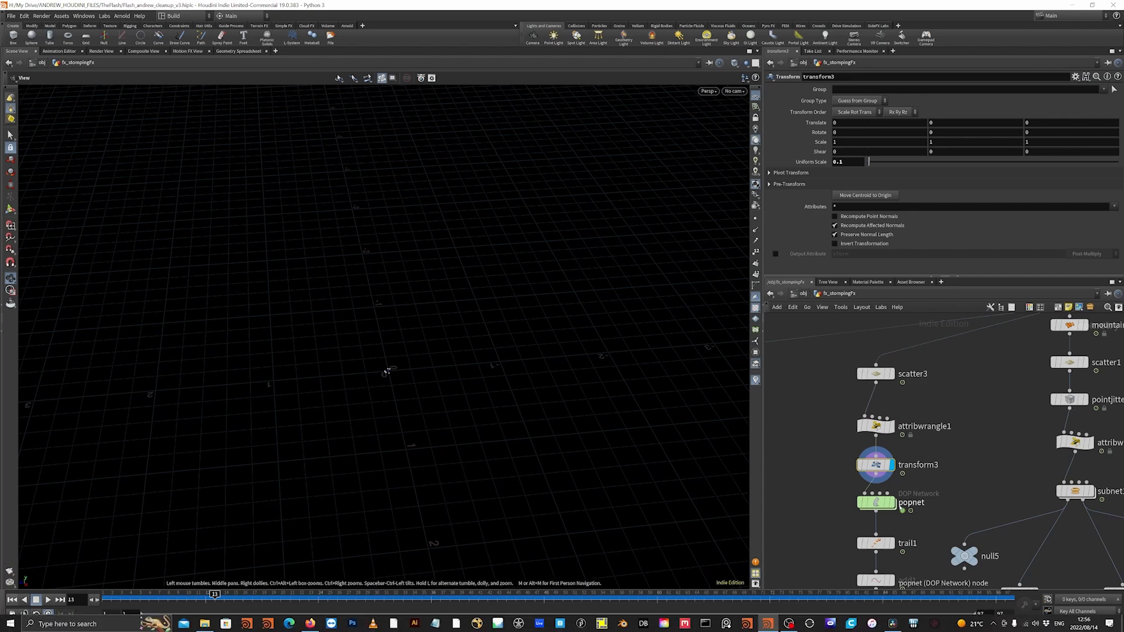
Show popnet's simulation settings and enter the DOP network to look over its nodes.
{"action": "scroll", "coordinate": [874, 393], "scroll_direction": "down", "scroll_amount": 3}
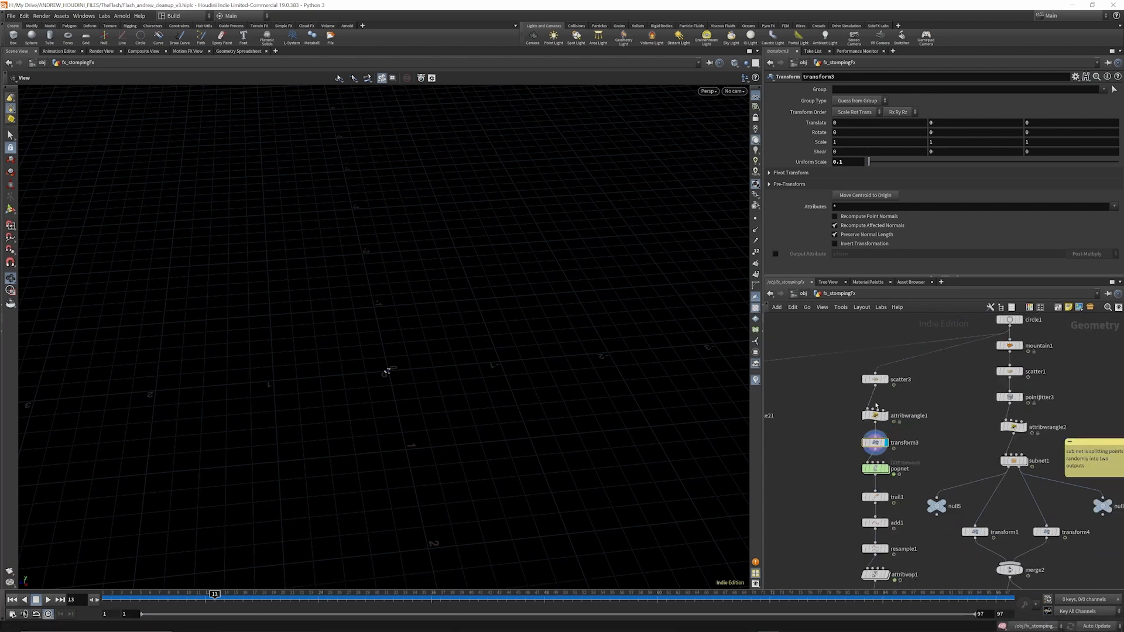
{"action": "left_click", "coordinate": [875, 469]}
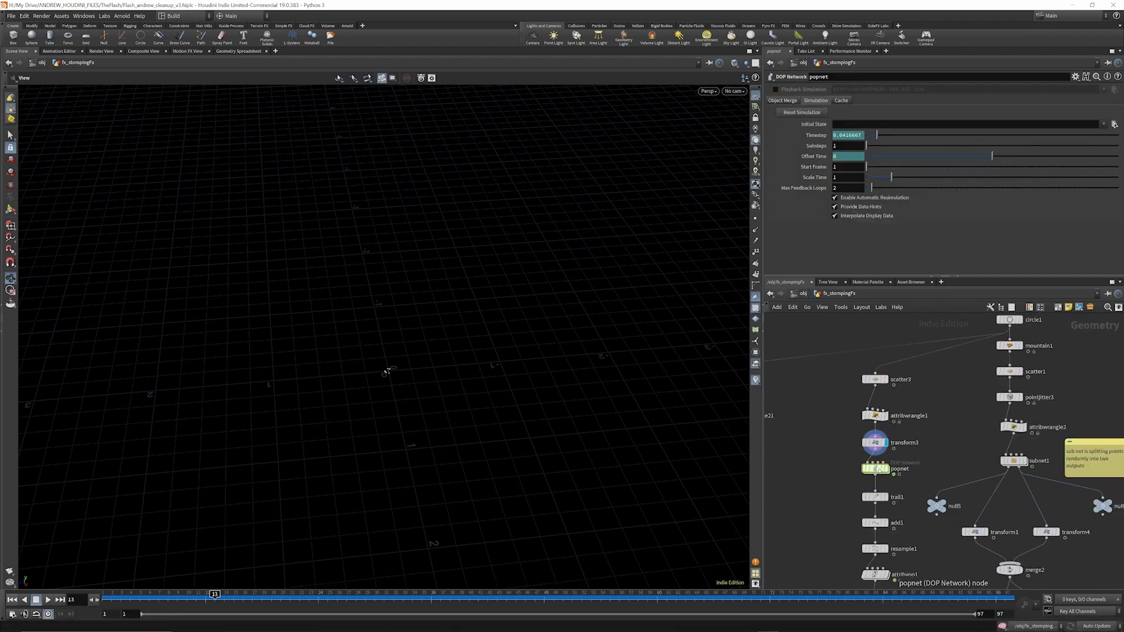
{"action": "double_click", "coordinate": [884, 472]}
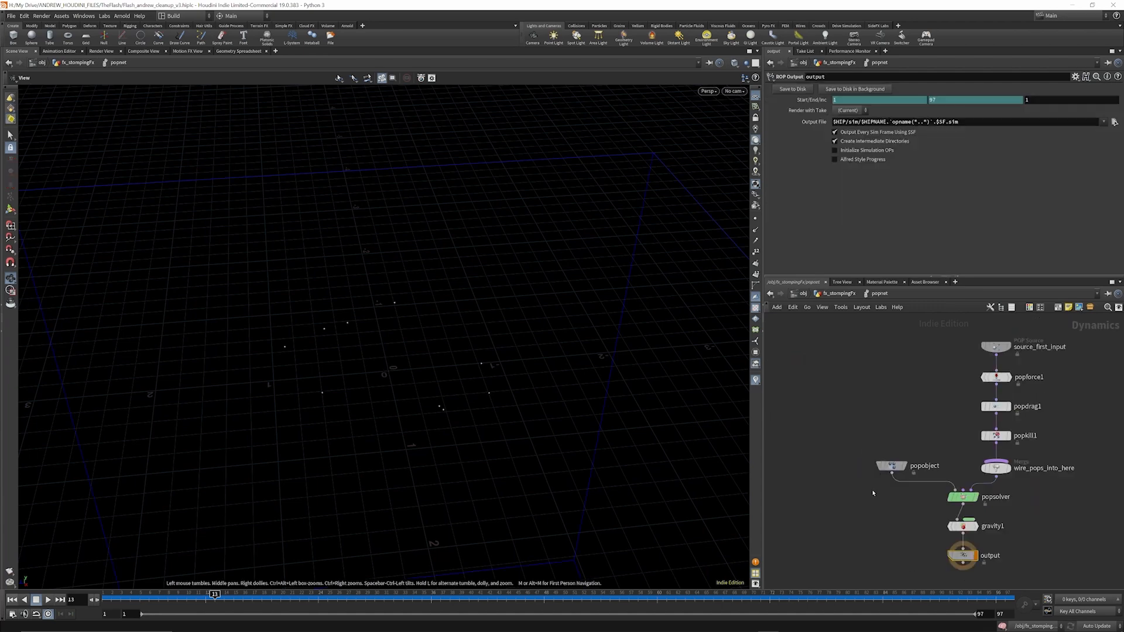
{"action": "scroll", "coordinate": [837, 488], "scroll_direction": "down", "scroll_amount": 3}
{"action": "scroll", "coordinate": [837, 488], "scroll_direction": "down", "scroll_amount": 3}
{"action": "scroll", "coordinate": [913, 442], "scroll_direction": "up", "scroll_amount": 8}
{"action": "scroll", "coordinate": [900, 364], "scroll_direction": "down", "scroll_amount": 3}
{"action": "scroll", "coordinate": [900, 385], "scroll_direction": "up", "scroll_amount": 3}
Review the Source, Birth and Attributes settings of source_first_input, scrubbing the early frames to frame 6.
{"action": "left_click", "coordinate": [873, 395]}
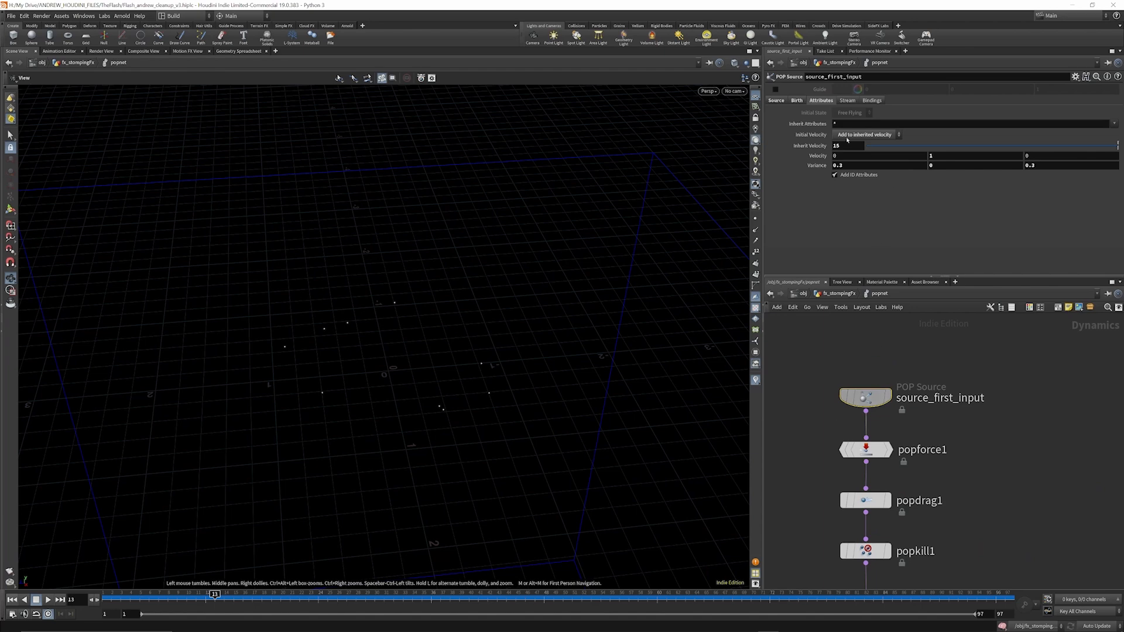
{"action": "left_click", "coordinate": [775, 101]}
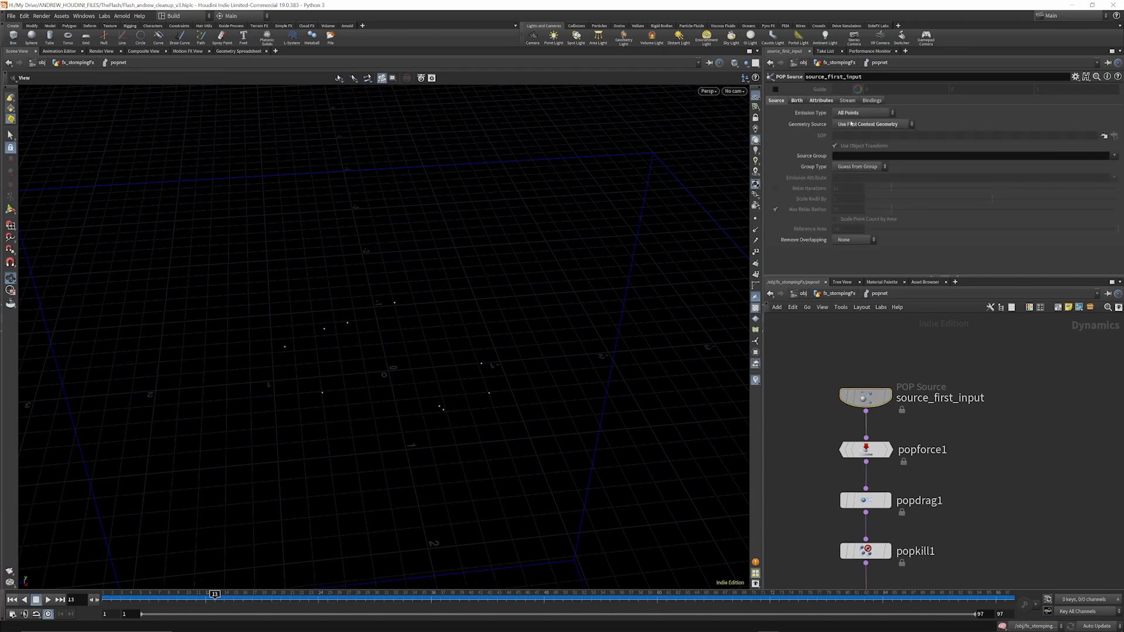
{"action": "left_click", "coordinate": [797, 101]}
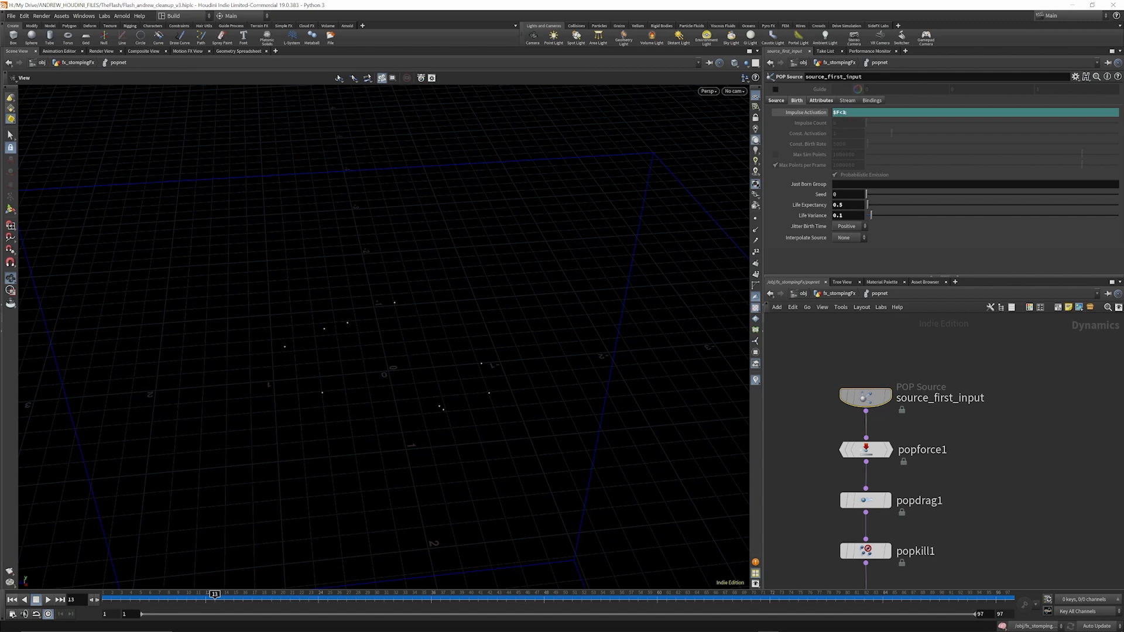
{"action": "left_click_drag", "start_coordinate": [122, 597], "coordinate": [149, 615]}
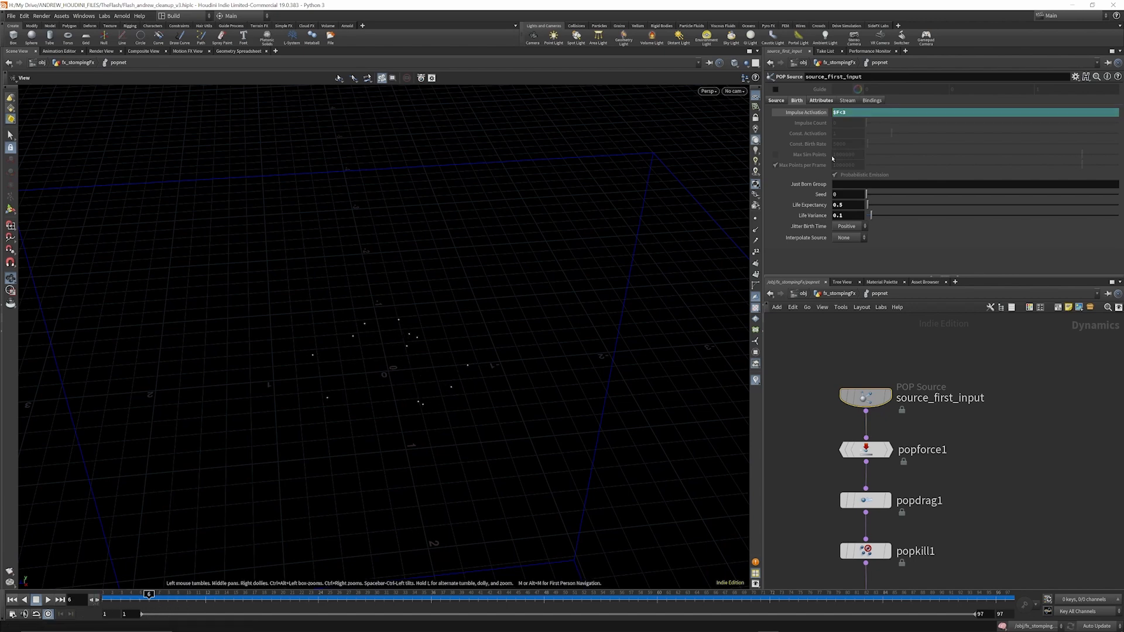
{"action": "left_click", "coordinate": [820, 100]}
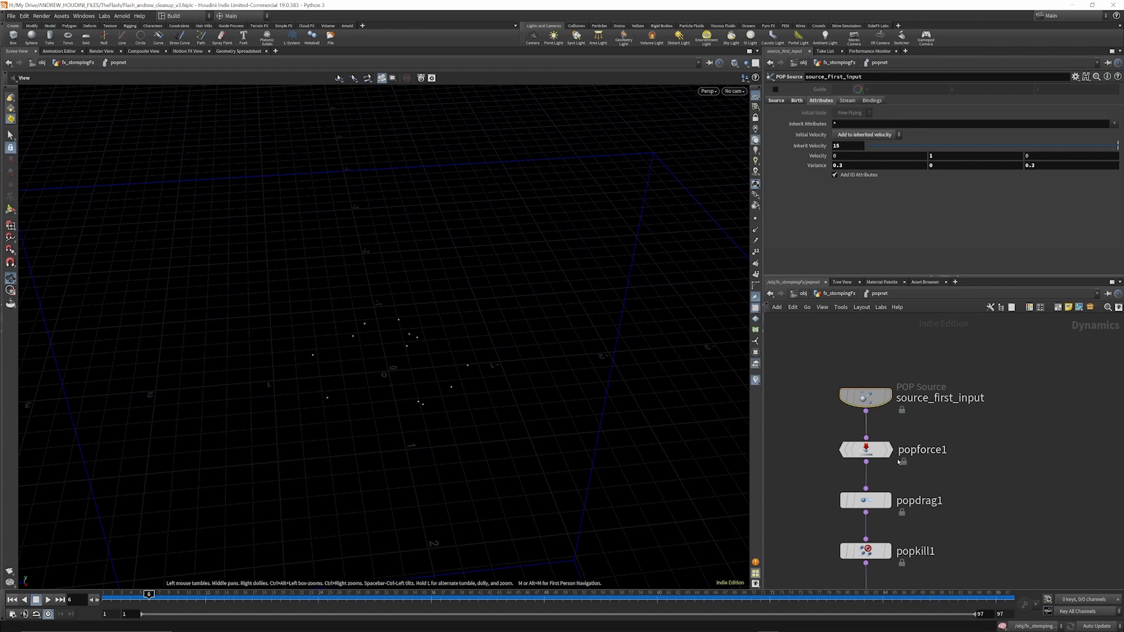
Show popforce1's noise settings and scrub back and forth to frame 20 to examine the particle motion.
{"action": "scroll", "coordinate": [867, 362], "scroll_direction": "down", "scroll_amount": 3}
{"action": "scroll", "coordinate": [868, 414], "scroll_direction": "up", "scroll_amount": 4}
{"action": "left_click", "coordinate": [870, 410]}
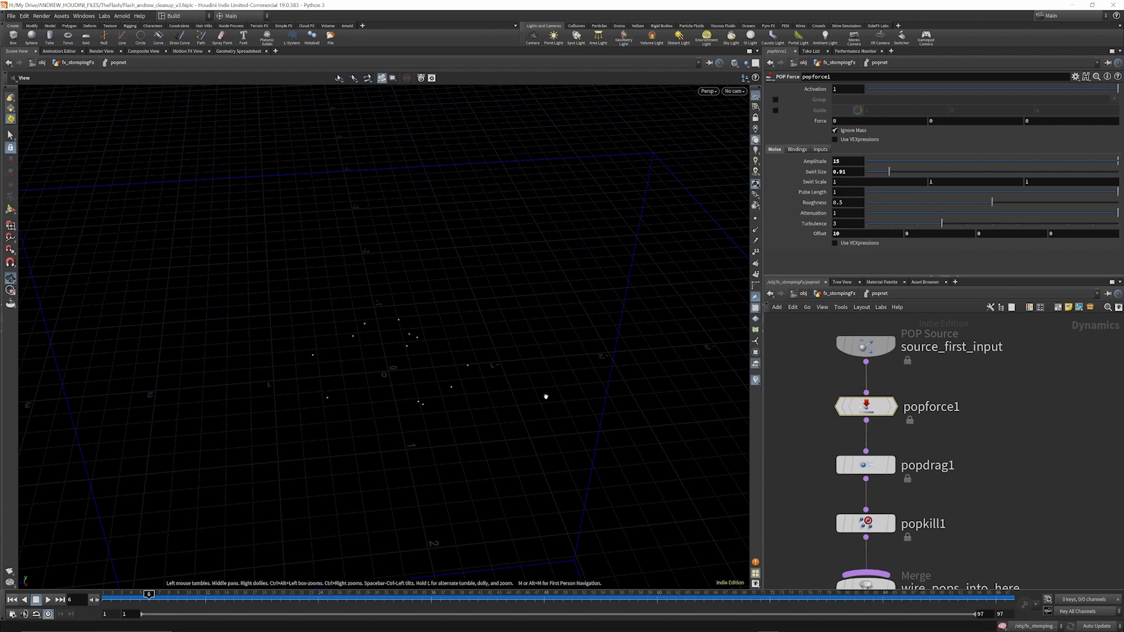
{"action": "left_click_drag", "start_coordinate": [149, 595], "coordinate": [275, 621]}
{"action": "left_click_drag", "start_coordinate": [380, 631], "coordinate": [113, 619]}
{"action": "left_click_drag", "start_coordinate": [322, 618], "coordinate": [280, 616]}
Show popdrag1's air resistance setting and scrub the timeline to see how drag slows the particles.
{"action": "middle_click_drag", "start_coordinate": [899, 475], "coordinate": [897, 444]}
{"action": "left_click", "coordinate": [869, 438]}
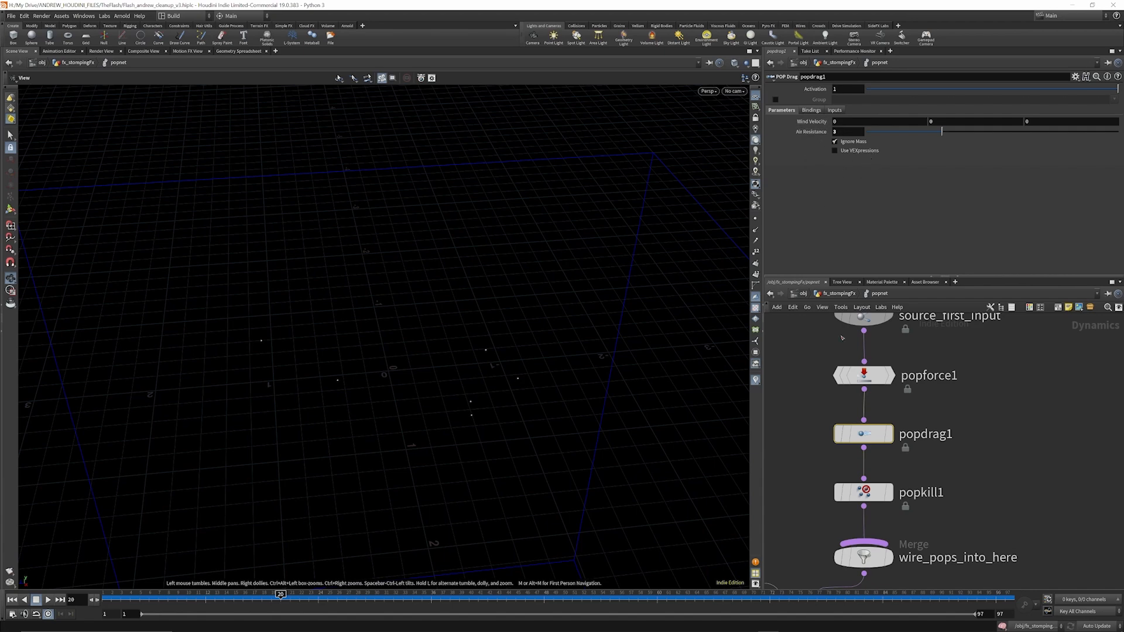
{"action": "left_click_drag", "start_coordinate": [207, 601], "coordinate": [165, 609]}
{"action": "mouse_move", "coordinate": [268, 613]}
{"action": "left_mouse_down"}
{"action": "mouse_move", "coordinate": [287, 612]}
{"action": "mouse_move", "coordinate": [134, 611]}
{"action": "mouse_move", "coordinate": [261, 606]}
{"action": "left_mouse_up"}
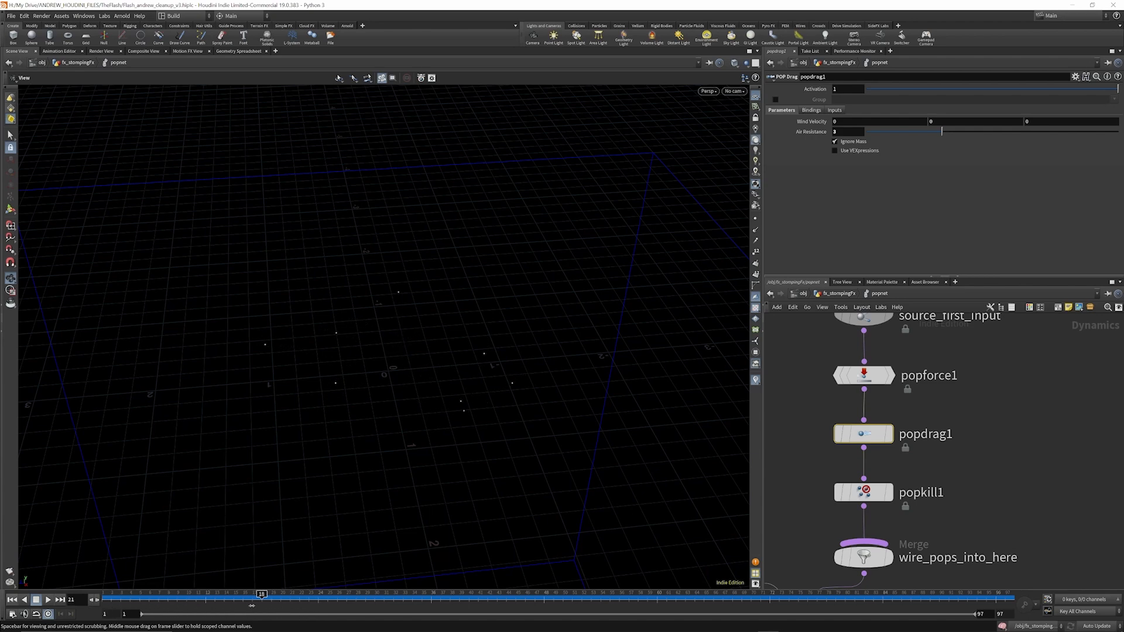
Show popkill1's bounding box settings, bypass the node, and move the timeline to frame 34.
{"action": "left_click_drag", "start_coordinate": [130, 603], "coordinate": [186, 603]}
{"action": "scroll", "coordinate": [886, 392], "scroll_direction": "down", "scroll_amount": 2}
{"action": "scroll", "coordinate": [895, 462], "scroll_direction": "up", "scroll_amount": 2}
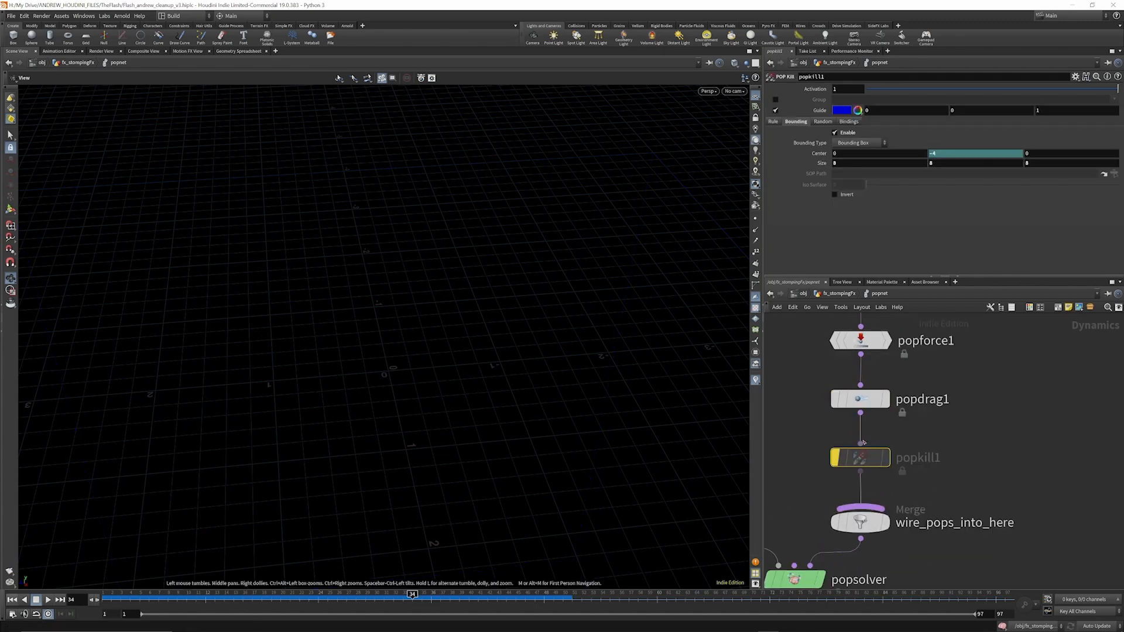
Review popsolver's substep and time scale settings, along with the popobject settings.
{"action": "scroll", "coordinate": [843, 464], "scroll_direction": "down", "scroll_amount": 4}
{"action": "scroll", "coordinate": [897, 469], "scroll_direction": "up", "scroll_amount": 2}
{"action": "scroll", "coordinate": [844, 507], "scroll_direction": "down", "scroll_amount": 2}
{"action": "scroll", "coordinate": [878, 474], "scroll_direction": "up", "scroll_amount": 2}
{"action": "left_click", "coordinate": [944, 471]}
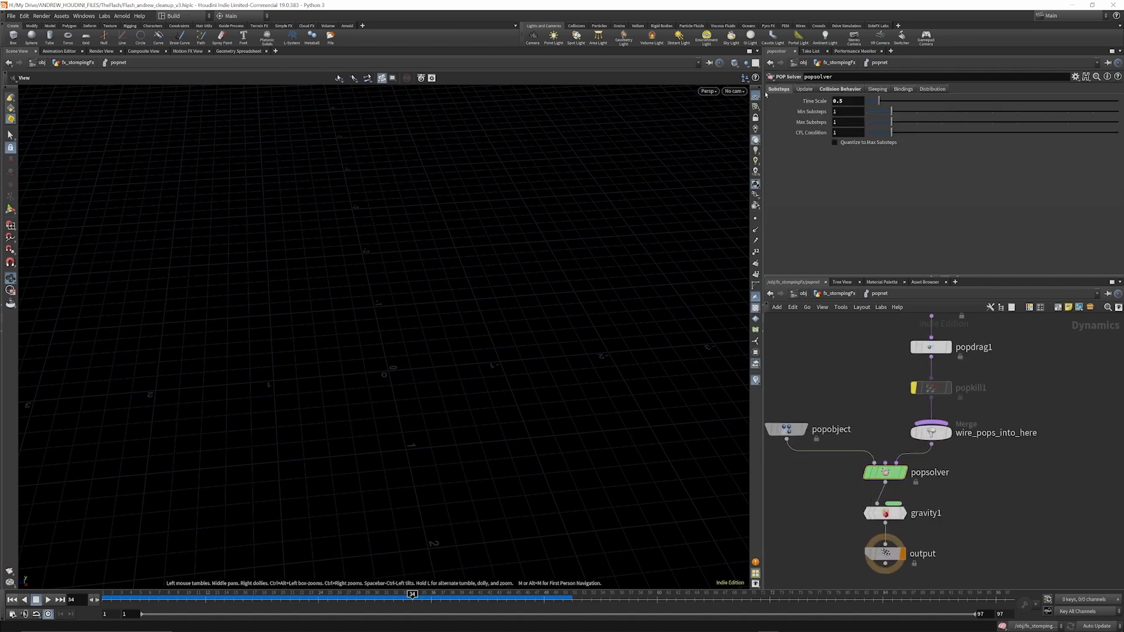
{"action": "left_click", "coordinate": [787, 429]}
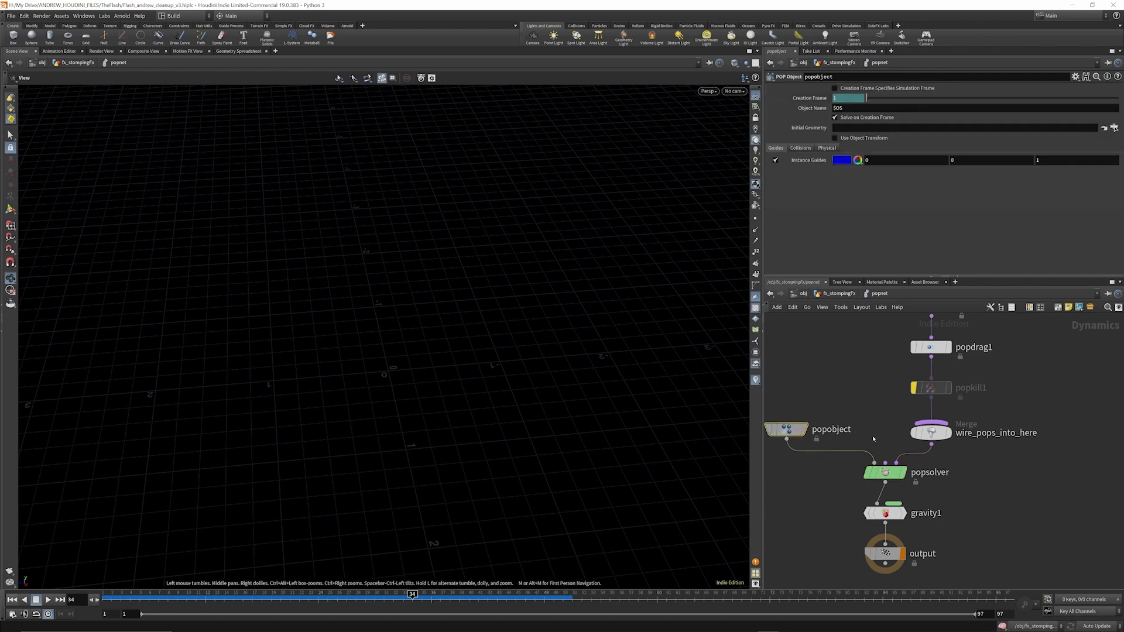
{"action": "key", "text": "ctrl+z"}
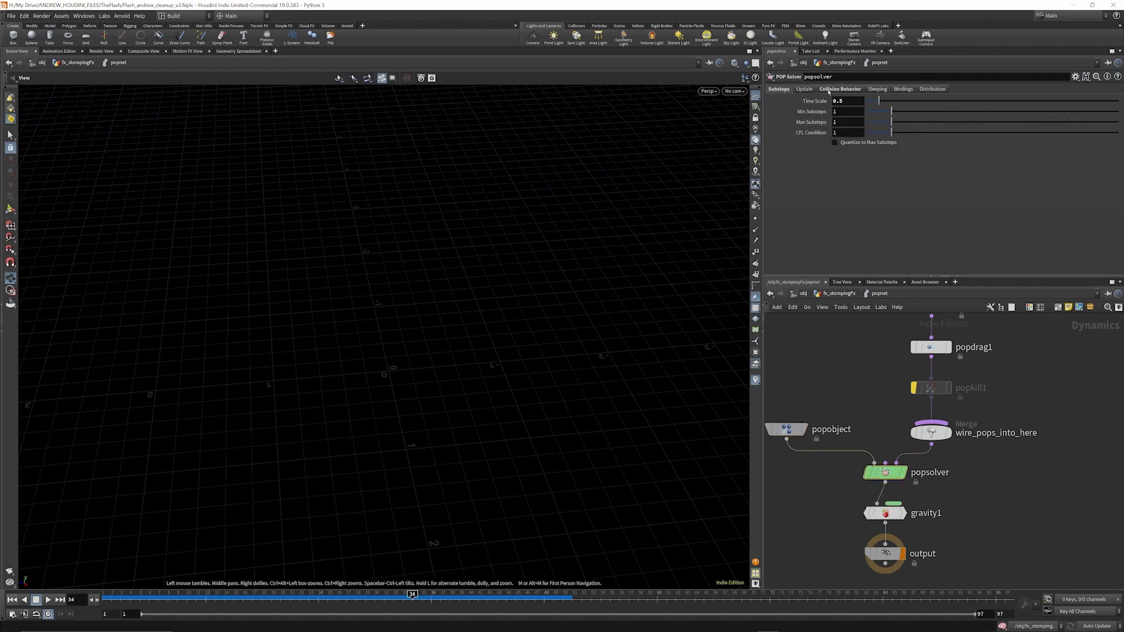
Show gravity1's force settings, then return to the fx_stompingFx network and display popnet.
{"action": "scroll", "coordinate": [921, 513], "scroll_direction": "up", "scroll_amount": 3}
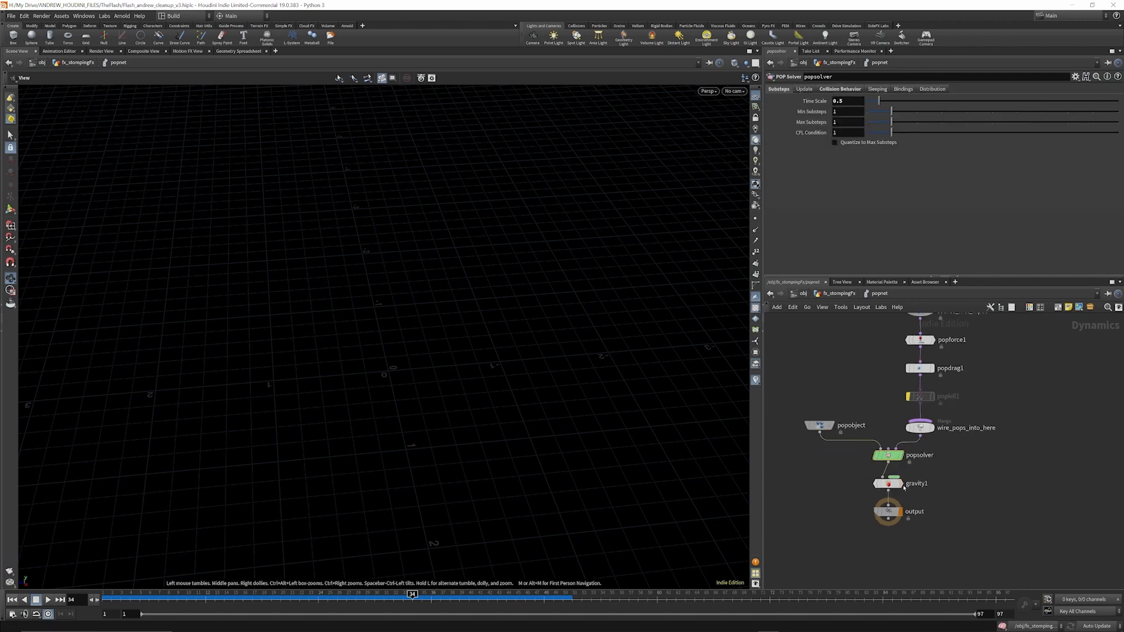
{"action": "left_click", "coordinate": [894, 471]}
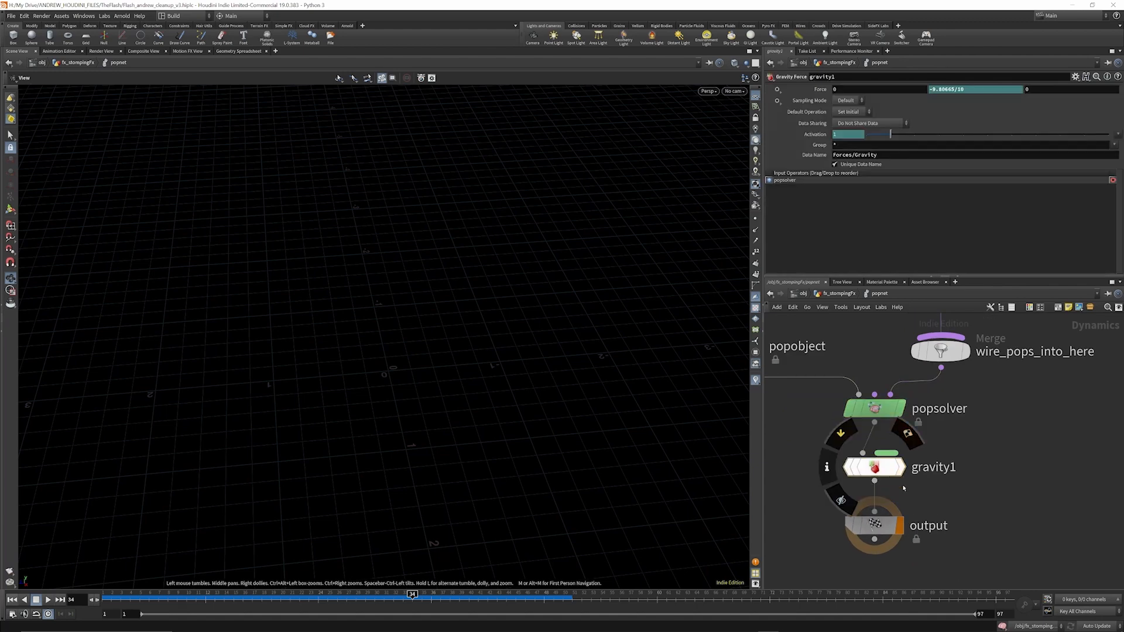
{"action": "left_click", "coordinate": [839, 295]}
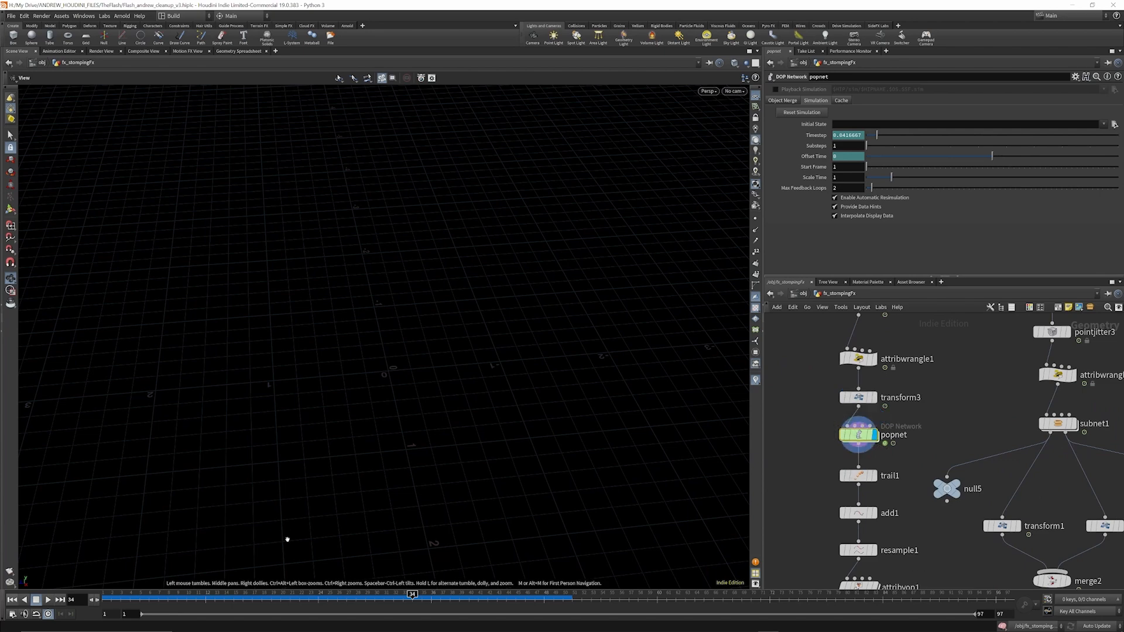
Scrub popnet's particles back toward the start, display trail1 with its settings, and scrub from frame 1 to frame 43.
{"action": "left_click_drag", "start_coordinate": [202, 596], "coordinate": [64, 608]}
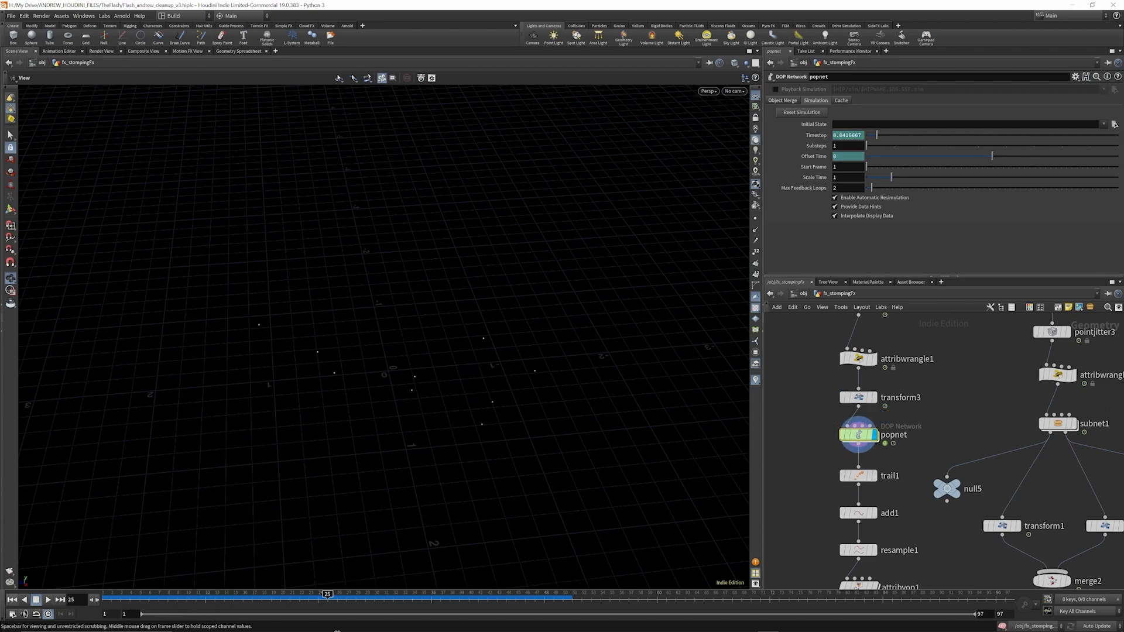
{"action": "scroll", "coordinate": [858, 469], "scroll_direction": "down", "scroll_amount": 3}
{"action": "scroll", "coordinate": [858, 445], "scroll_direction": "up", "scroll_amount": 4}
{"action": "left_click", "coordinate": [863, 438]}
{"action": "left_click", "coordinate": [855, 438]}
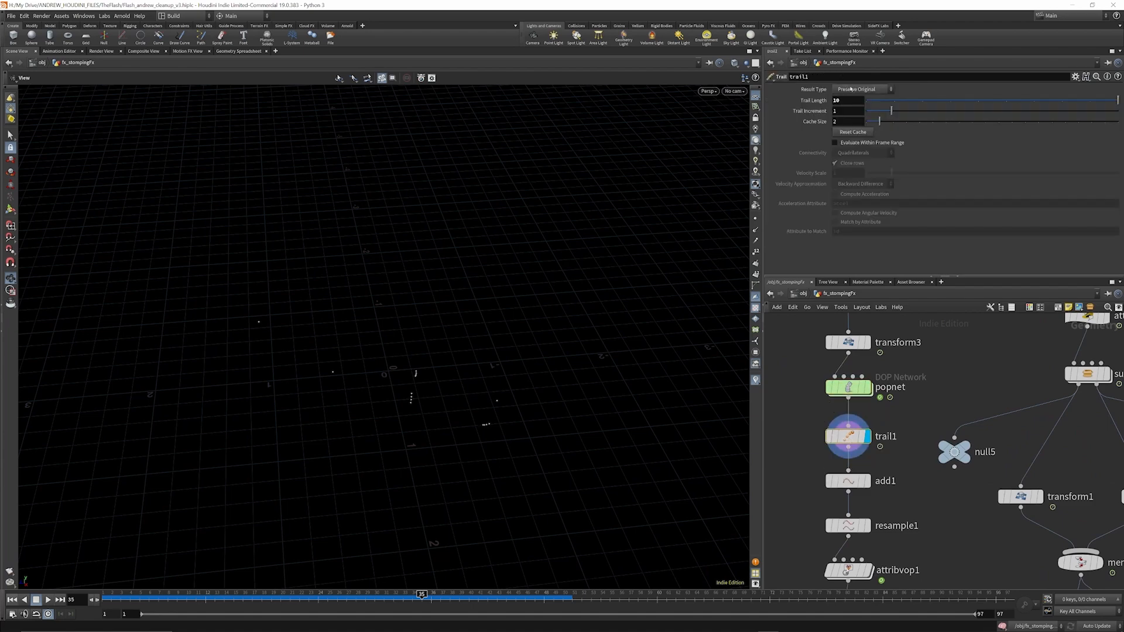
{"action": "left_click", "coordinate": [103, 602]}
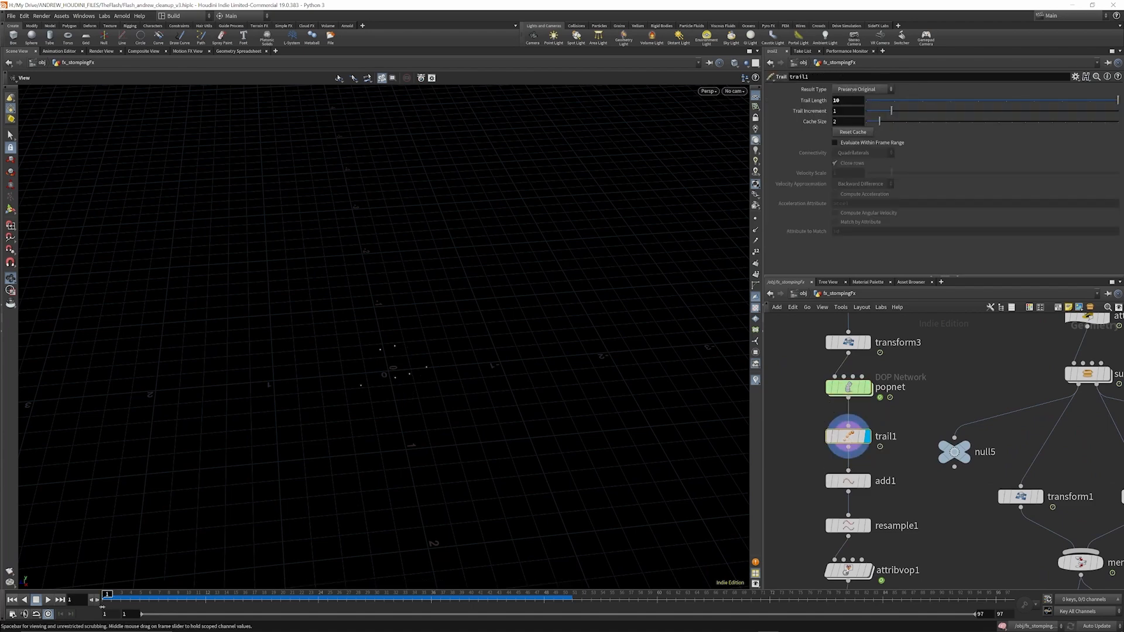
{"action": "left_click_drag", "start_coordinate": [205, 616], "coordinate": [395, 616]}
{"action": "left_click_drag", "start_coordinate": [485, 614], "coordinate": [498, 614]}
Show add1's polygon-by-group settings and scrub to frame 26 to view the particle trails as connected lines.
{"action": "scroll", "coordinate": [878, 410], "scroll_direction": "down", "scroll_amount": 3}
{"action": "scroll", "coordinate": [882, 466], "scroll_direction": "up", "scroll_amount": 4}
{"action": "scroll", "coordinate": [903, 396], "scroll_direction": "down", "scroll_amount": 2}
{"action": "scroll", "coordinate": [855, 410], "scroll_direction": "up", "scroll_amount": 2}
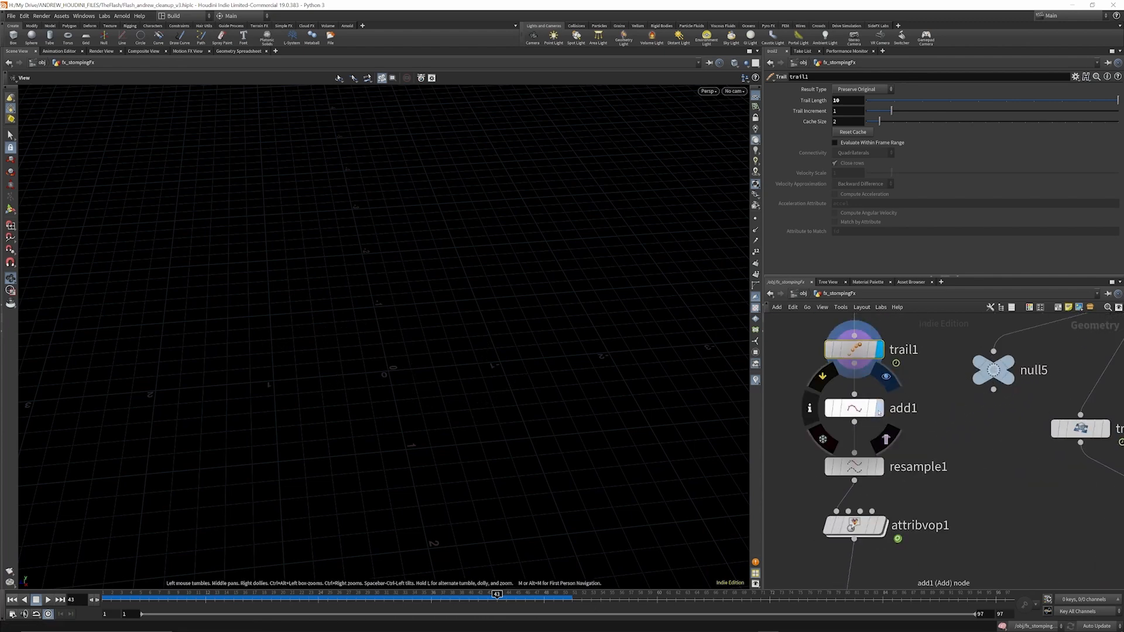
{"action": "left_click", "coordinate": [854, 408]}
{"action": "left_click_drag", "start_coordinate": [105, 614], "coordinate": [337, 616]}
{"action": "scroll", "coordinate": [895, 421], "scroll_direction": "down", "scroll_amount": 2}
{"action": "scroll", "coordinate": [889, 450], "scroll_direction": "up", "scroll_amount": 2}
Compare the trail lines by switching the display between add1 and resample1, viewing them from a lower, closer angle.
{"action": "left_click", "coordinate": [883, 449]}
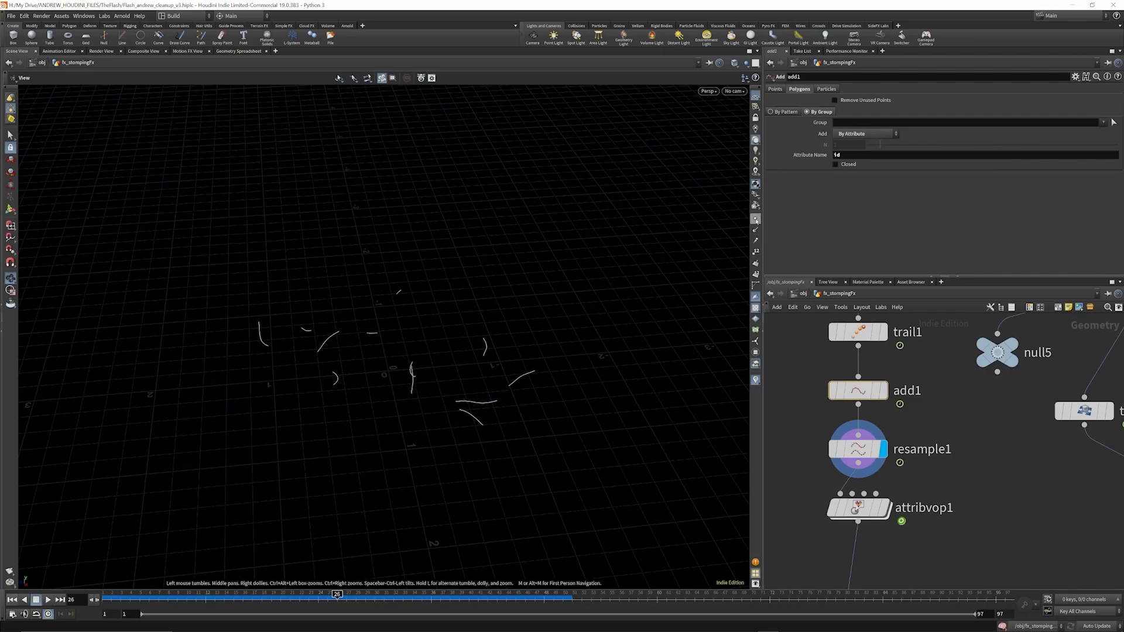
{"action": "left_click", "coordinate": [883, 390]}
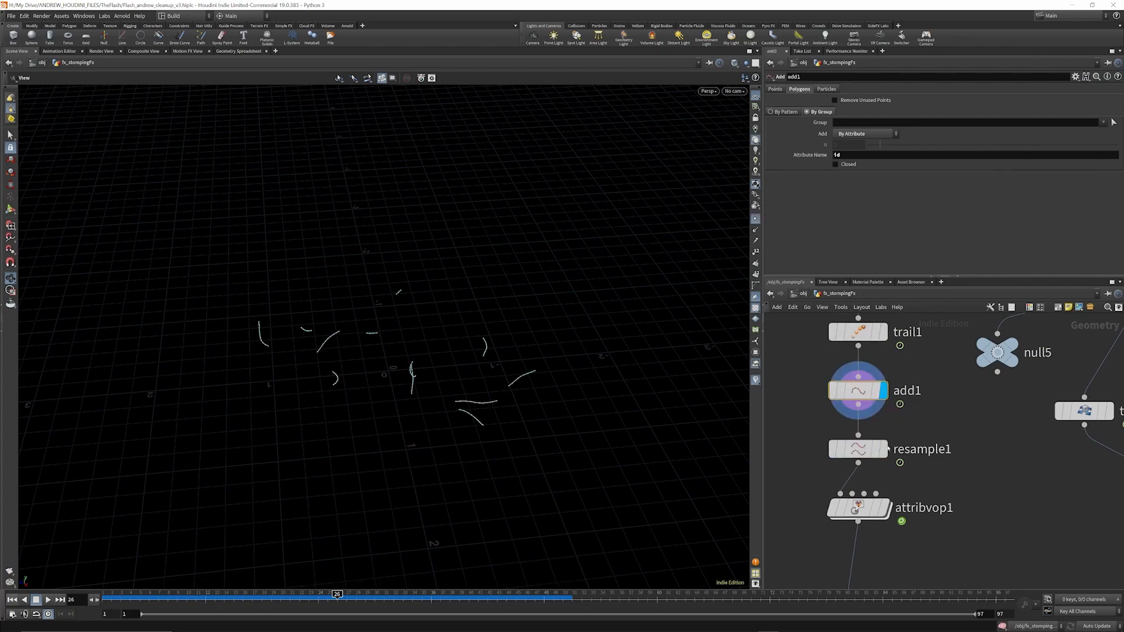
{"action": "scroll", "coordinate": [420, 384], "scroll_direction": "up", "scroll_amount": 3}
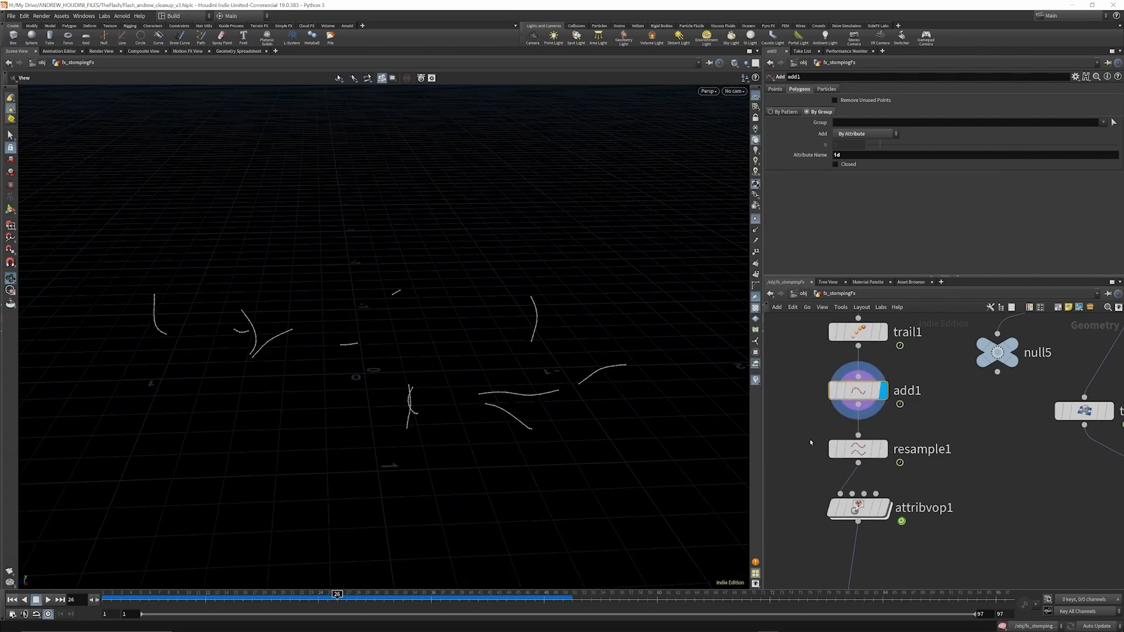
{"action": "left_click", "coordinate": [883, 448]}
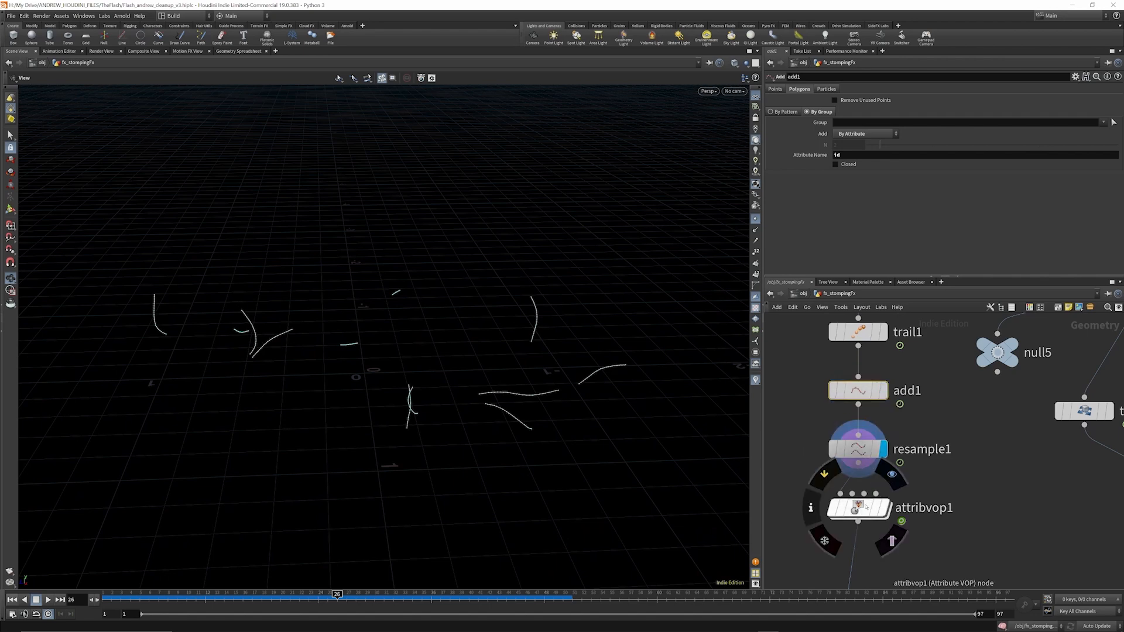
Display attribvop1, inspect the turbulent noise nodes inside it, and return to the fx_stompingFx network.
{"action": "left_click", "coordinate": [858, 507]}
{"action": "left_click", "coordinate": [885, 507]}
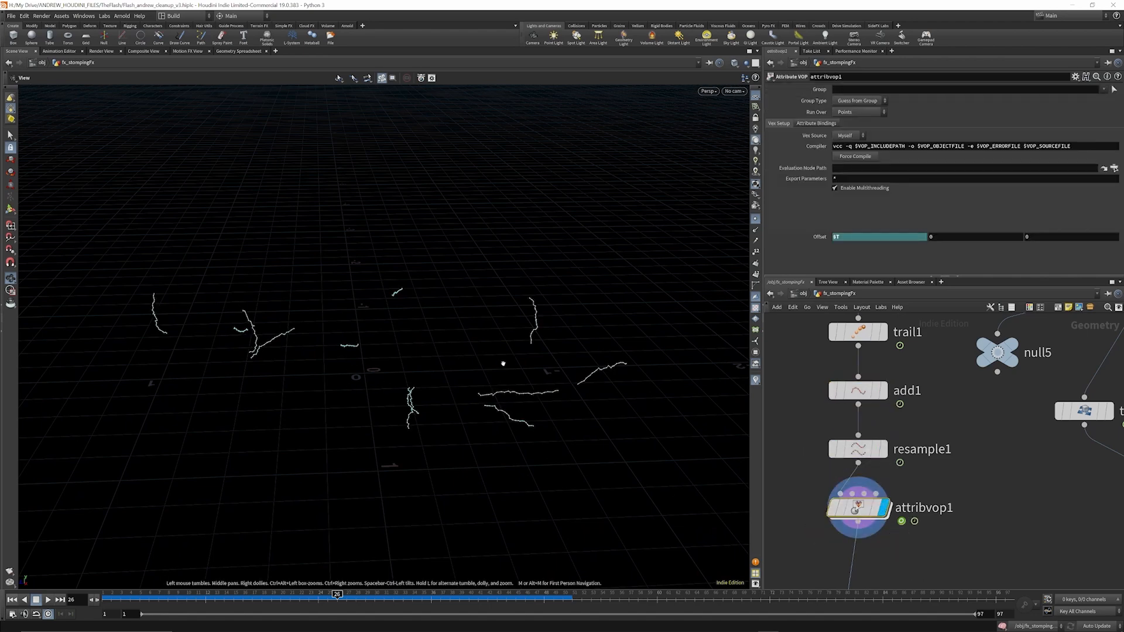
{"action": "double_click", "coordinate": [858, 506]}
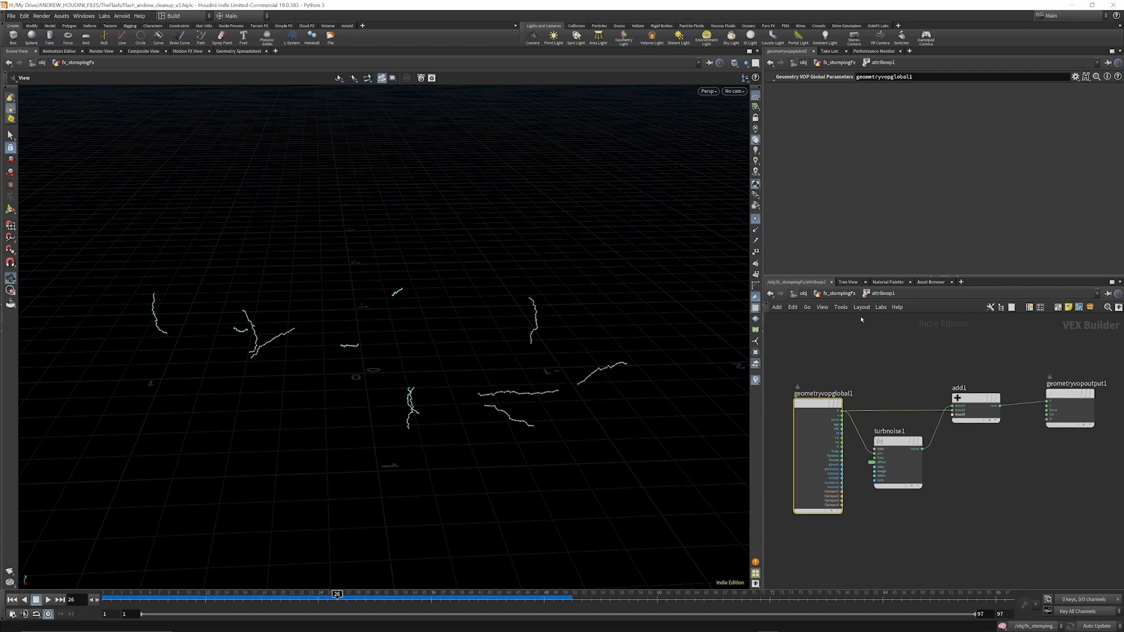
{"action": "left_click", "coordinate": [849, 293]}
Follow the branch below attribvop1 and display the group2 node that holds the electric group.
{"action": "scroll", "coordinate": [891, 405], "scroll_direction": "down", "scroll_amount": 8}
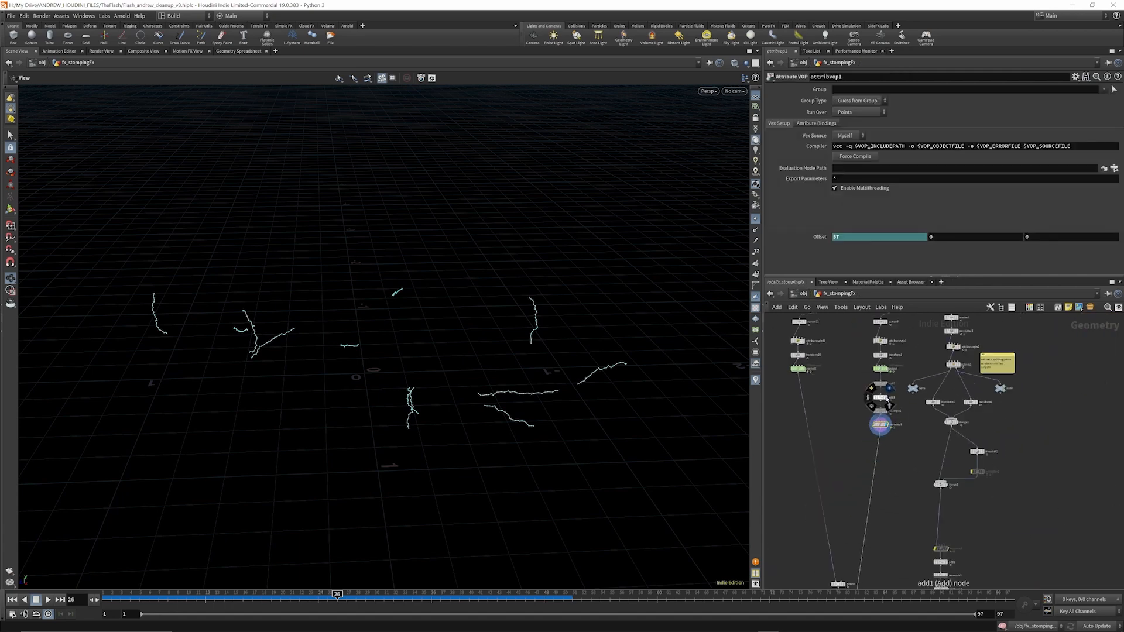
{"action": "scroll", "coordinate": [871, 519], "scroll_direction": "up", "scroll_amount": 5}
{"action": "scroll", "coordinate": [871, 525], "scroll_direction": "down", "scroll_amount": 3}
{"action": "scroll", "coordinate": [878, 500], "scroll_direction": "up", "scroll_amount": 5}
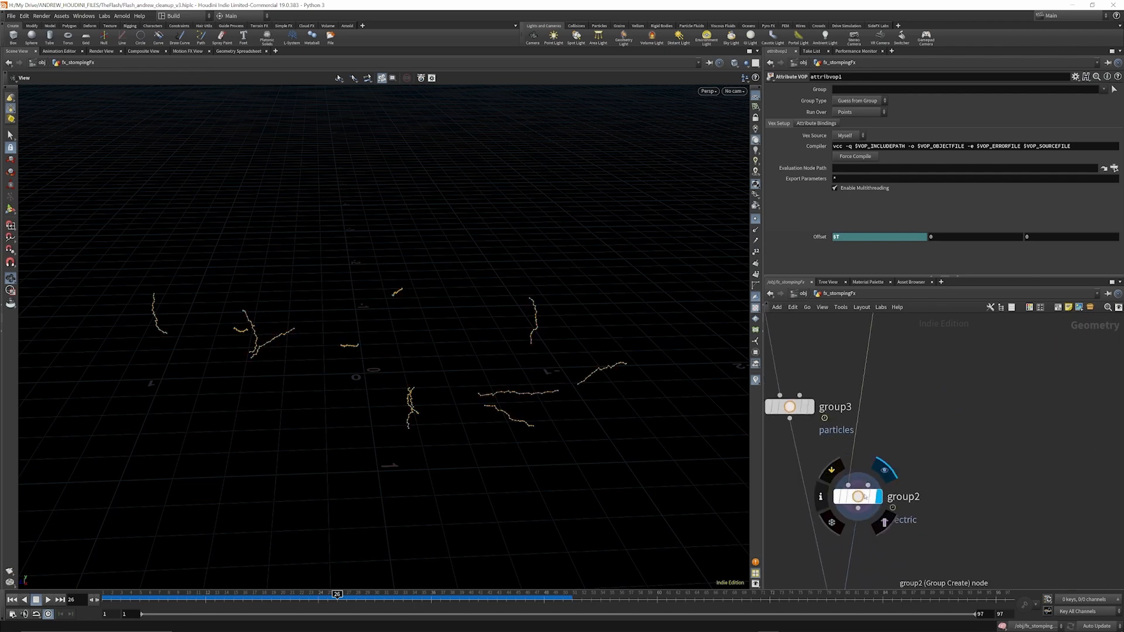
{"action": "left_click", "coordinate": [881, 497]}
{"action": "scroll", "coordinate": [889, 468], "scroll_direction": "down", "scroll_amount": 2}
{"action": "mouse_move", "coordinate": [906, 469]}
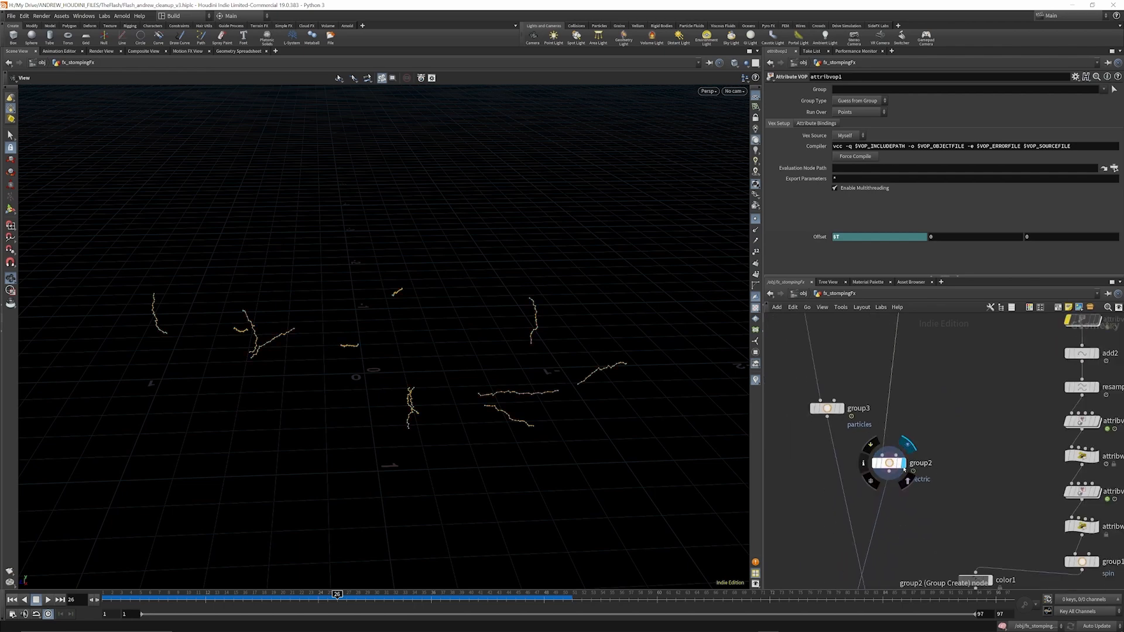
Follow group2 down to merge3, display timeshift2, and show its frame offset settings.
{"action": "scroll", "coordinate": [908, 382], "scroll_direction": "down", "scroll_amount": 3}
{"action": "scroll", "coordinate": [910, 395], "scroll_direction": "up", "scroll_amount": 4}
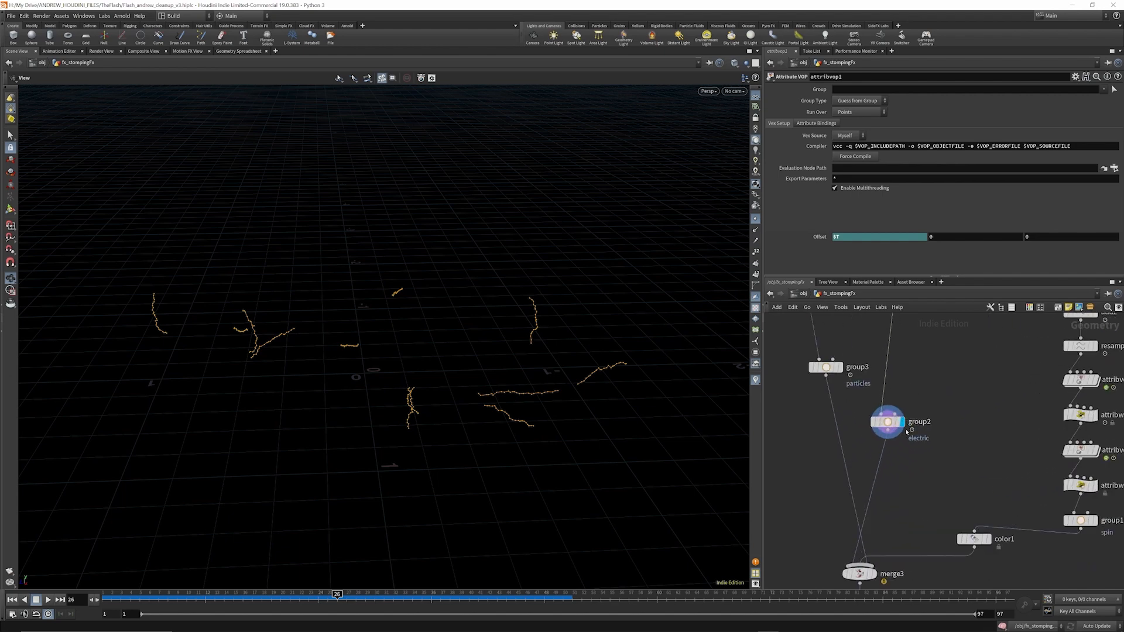
{"action": "scroll", "coordinate": [906, 385], "scroll_direction": "down", "scroll_amount": 3}
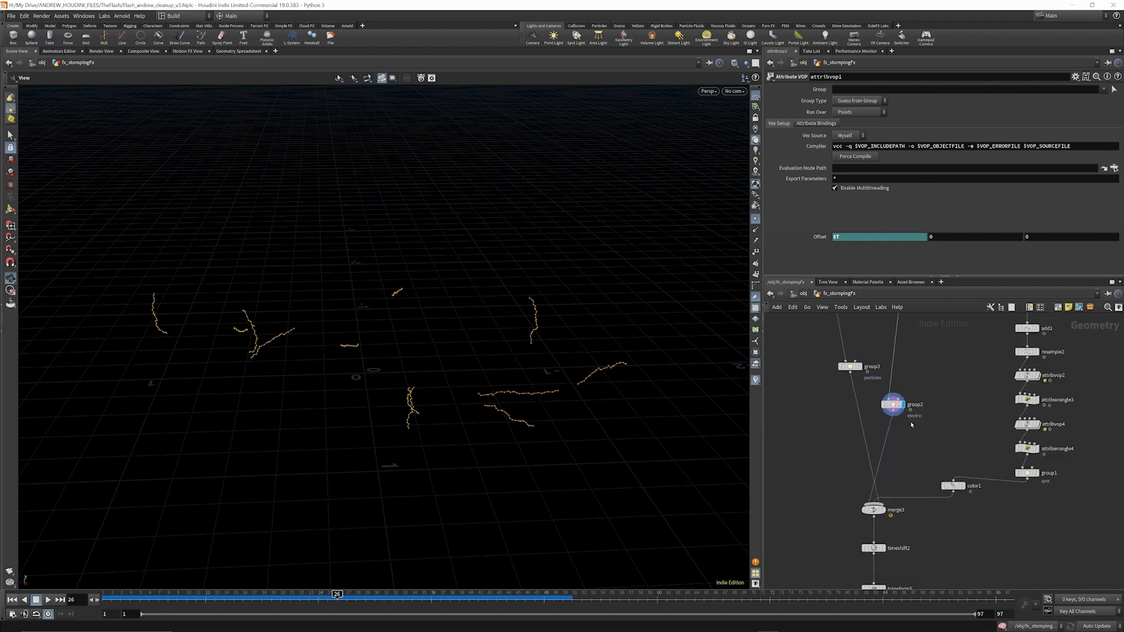
{"action": "scroll", "coordinate": [911, 422], "scroll_direction": "up", "scroll_amount": 4}
{"action": "scroll", "coordinate": [902, 373], "scroll_direction": "down", "scroll_amount": 3}
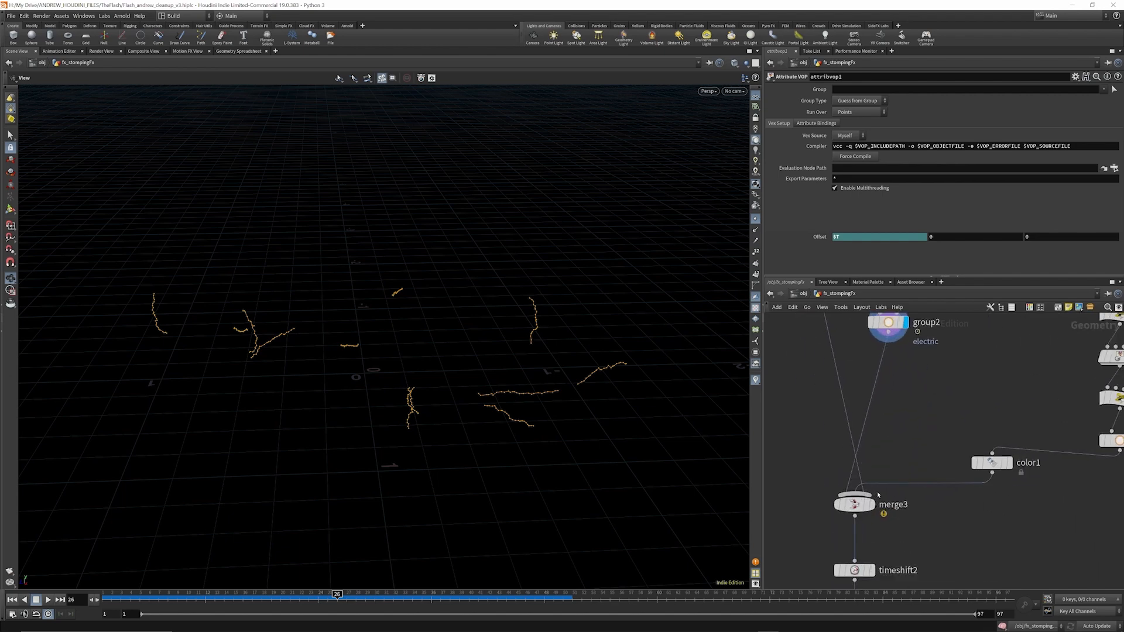
{"action": "scroll", "coordinate": [881, 514], "scroll_direction": "up", "scroll_amount": 3}
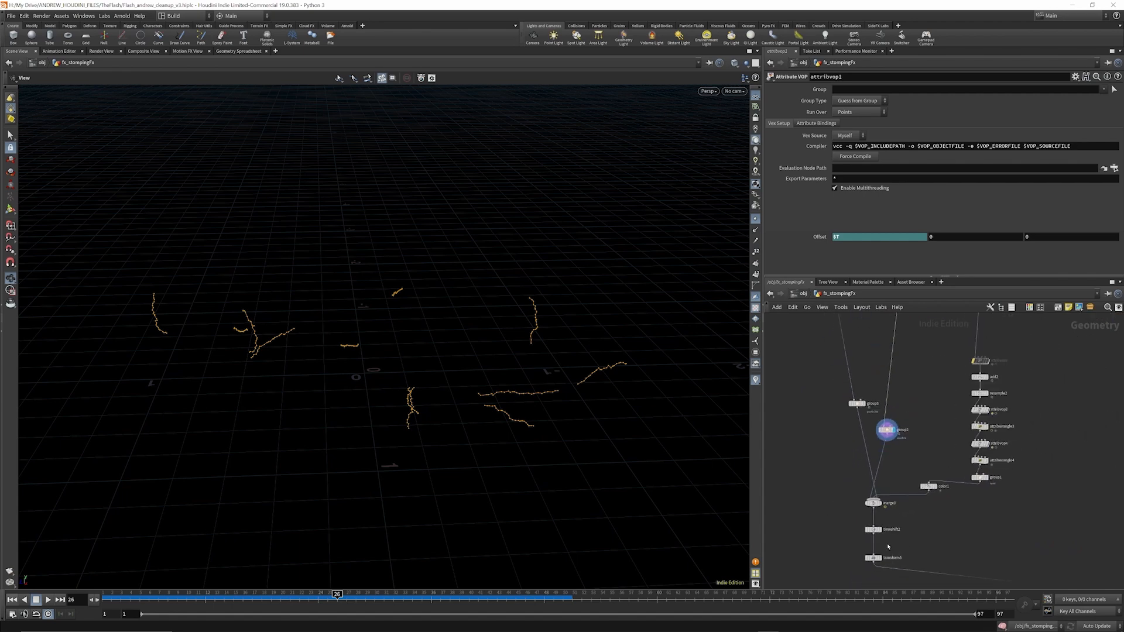
{"action": "left_click", "coordinate": [875, 514]}
{"action": "left_click", "coordinate": [873, 517]}
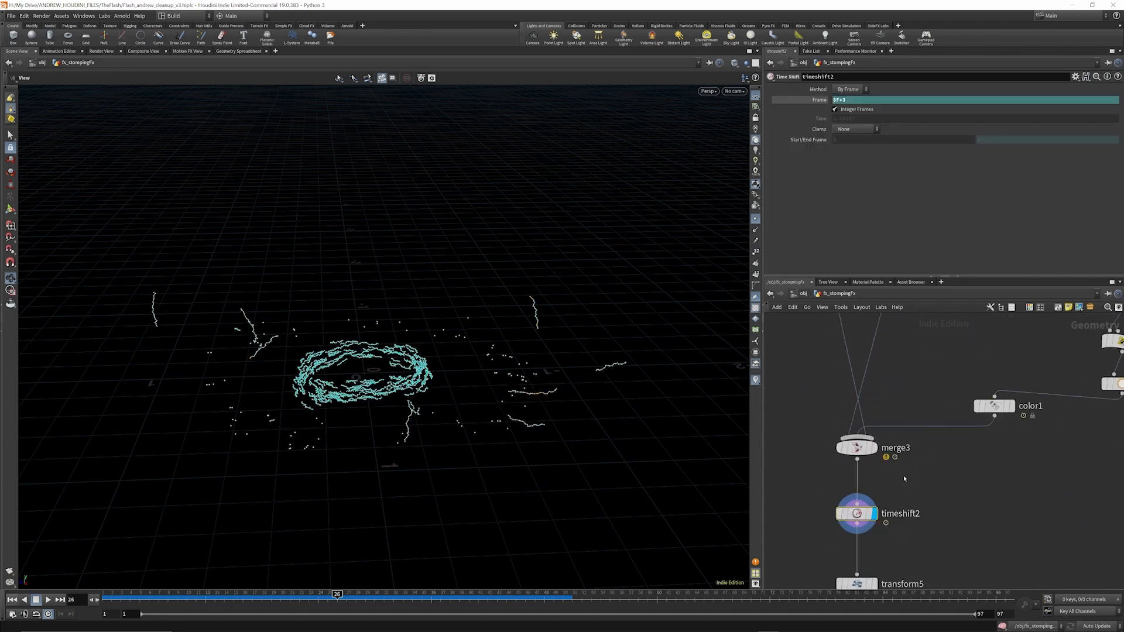
Display transform5's result and look over the neighbouring branches of the network that repeat this setup.
{"action": "scroll", "coordinate": [860, 445], "scroll_direction": "down", "scroll_amount": 3}
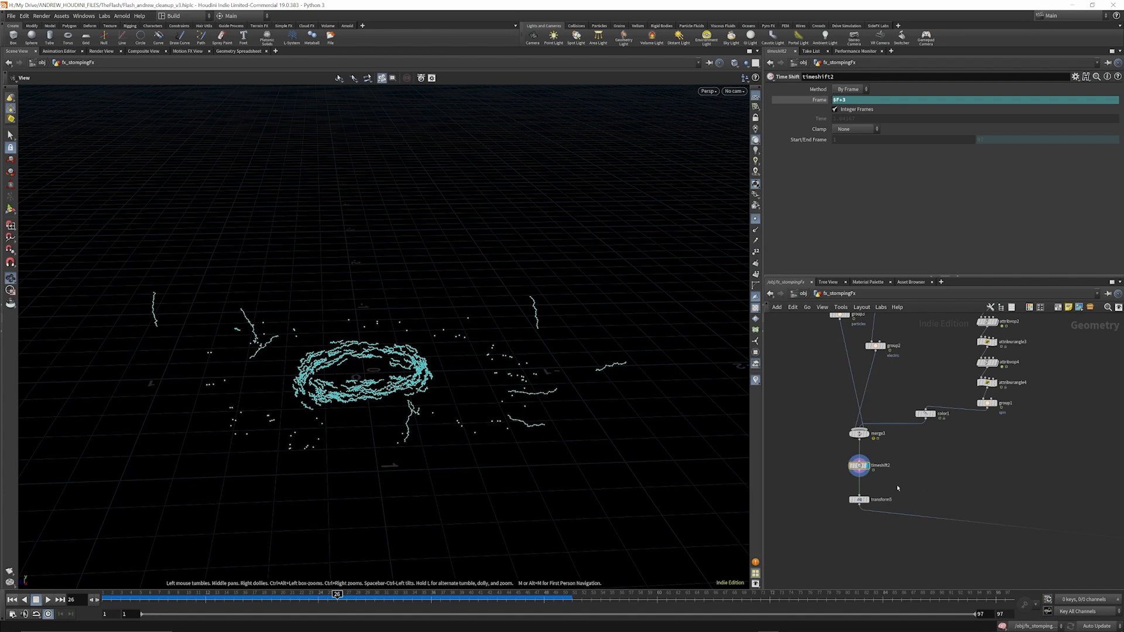
{"action": "scroll", "coordinate": [893, 497], "scroll_direction": "down", "scroll_amount": 3}
{"action": "scroll", "coordinate": [887, 482], "scroll_direction": "up", "scroll_amount": 4}
{"action": "left_click", "coordinate": [870, 449]}
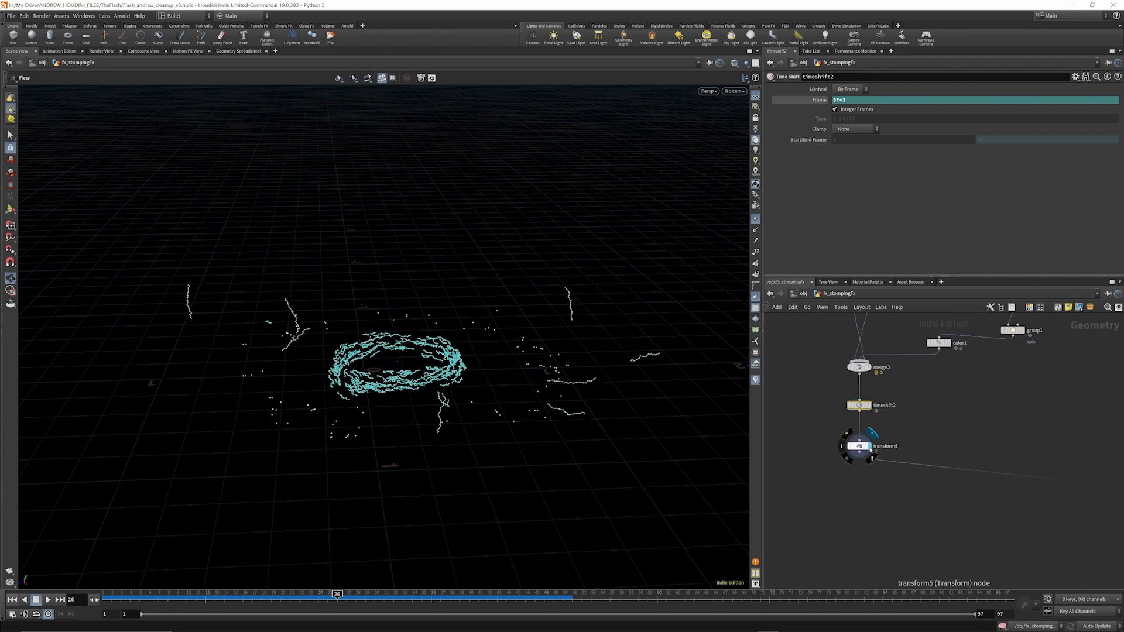
{"action": "scroll", "coordinate": [813, 423], "scroll_direction": "down", "scroll_amount": 5}
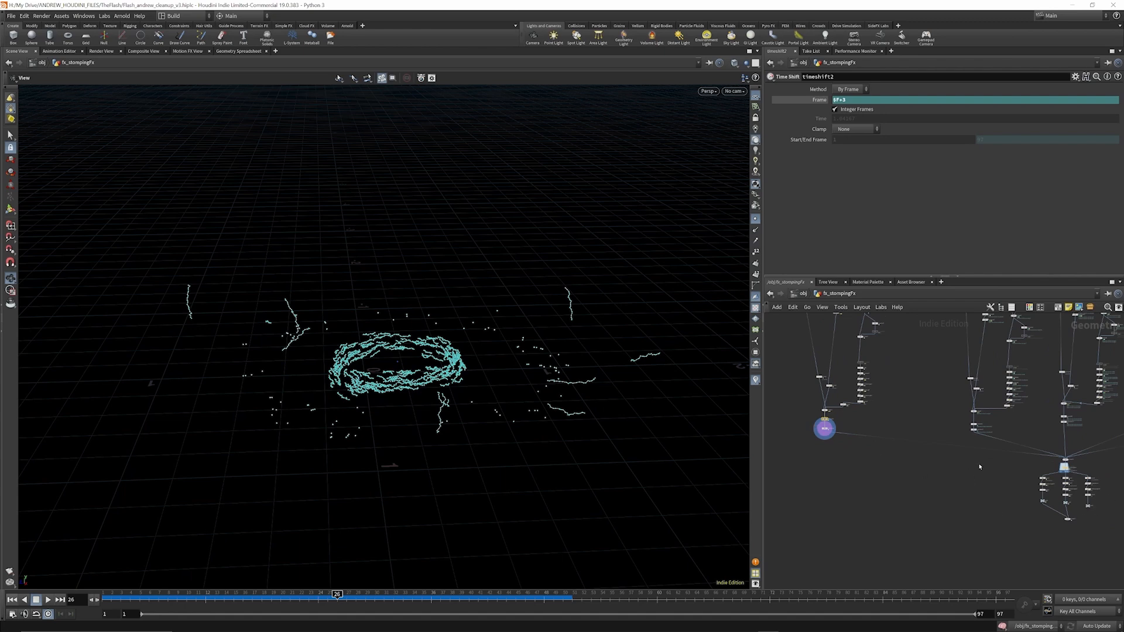
{"action": "scroll", "coordinate": [925, 521], "scroll_direction": "down", "scroll_amount": 3}
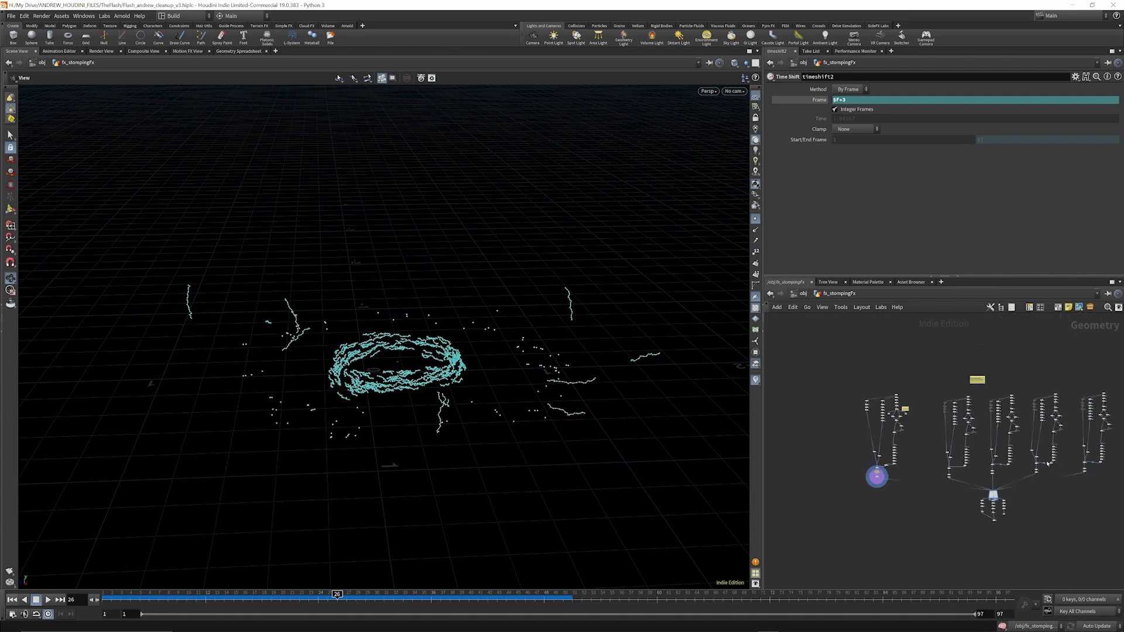
Display mountain1, scatter1 and pointjitter3 in turn below circle1, and show pointjitter3's settings.
{"action": "scroll", "coordinate": [876, 399], "scroll_direction": "up", "scroll_amount": 10}
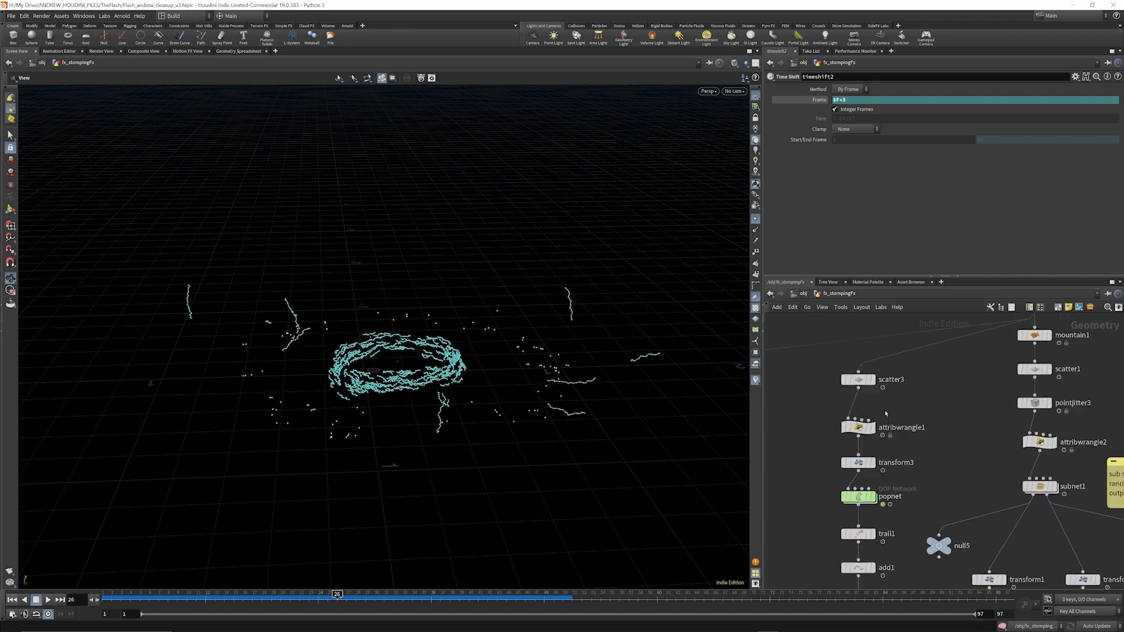
{"action": "scroll", "coordinate": [876, 400], "scroll_direction": "down", "scroll_amount": 6}
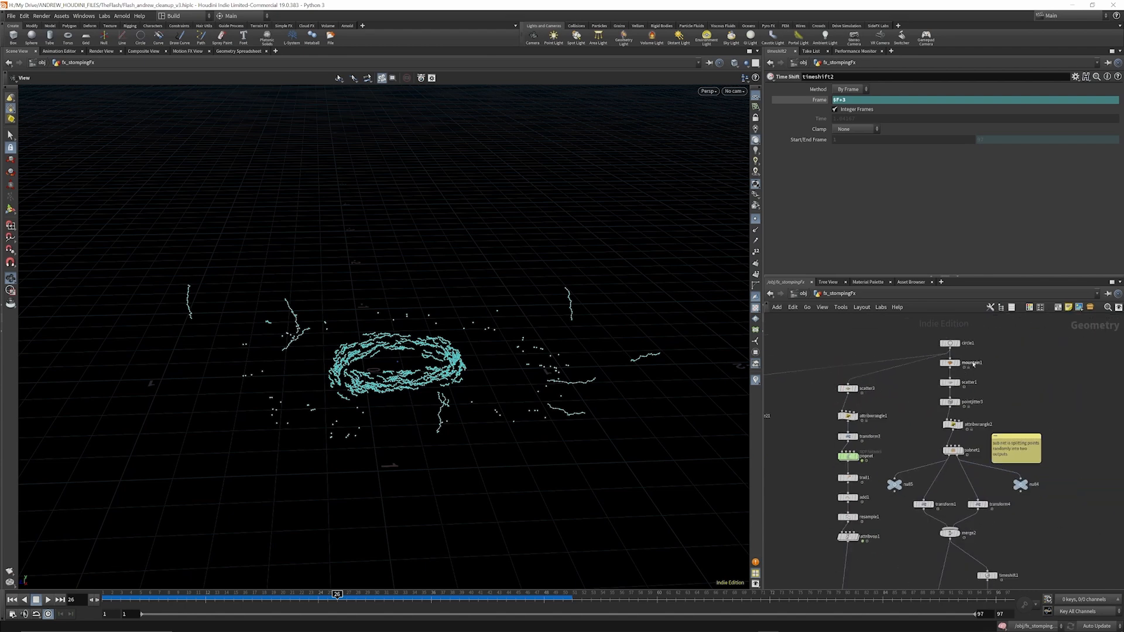
{"action": "scroll", "coordinate": [949, 367], "scroll_direction": "up", "scroll_amount": 6}
{"action": "left_click", "coordinate": [944, 364]}
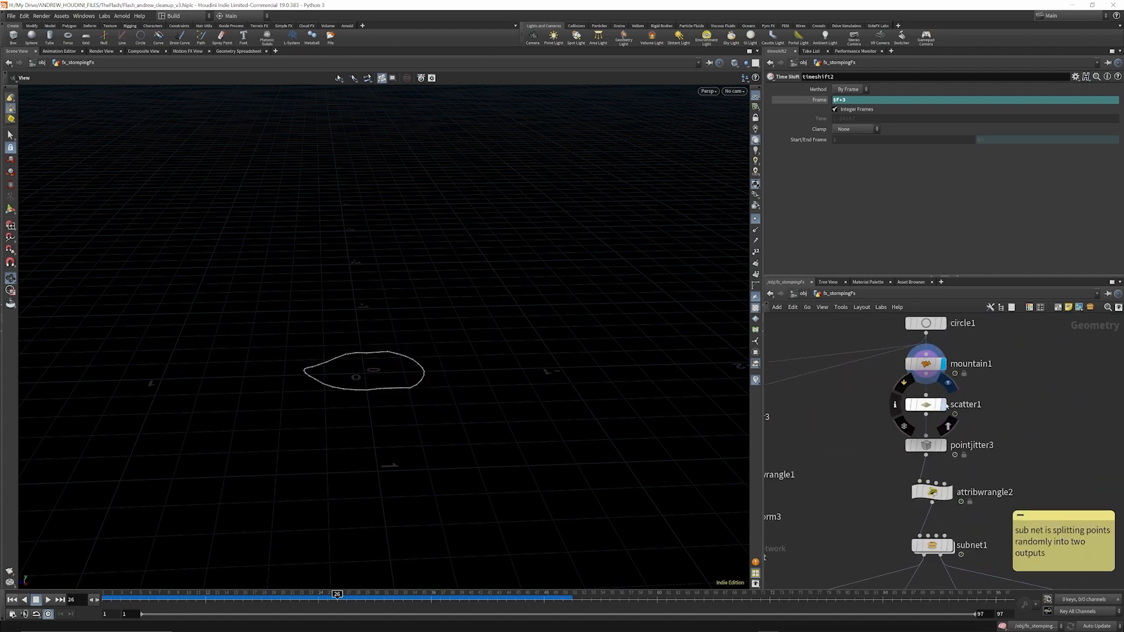
{"action": "left_click", "coordinate": [943, 405]}
{"action": "left_click", "coordinate": [943, 444]}
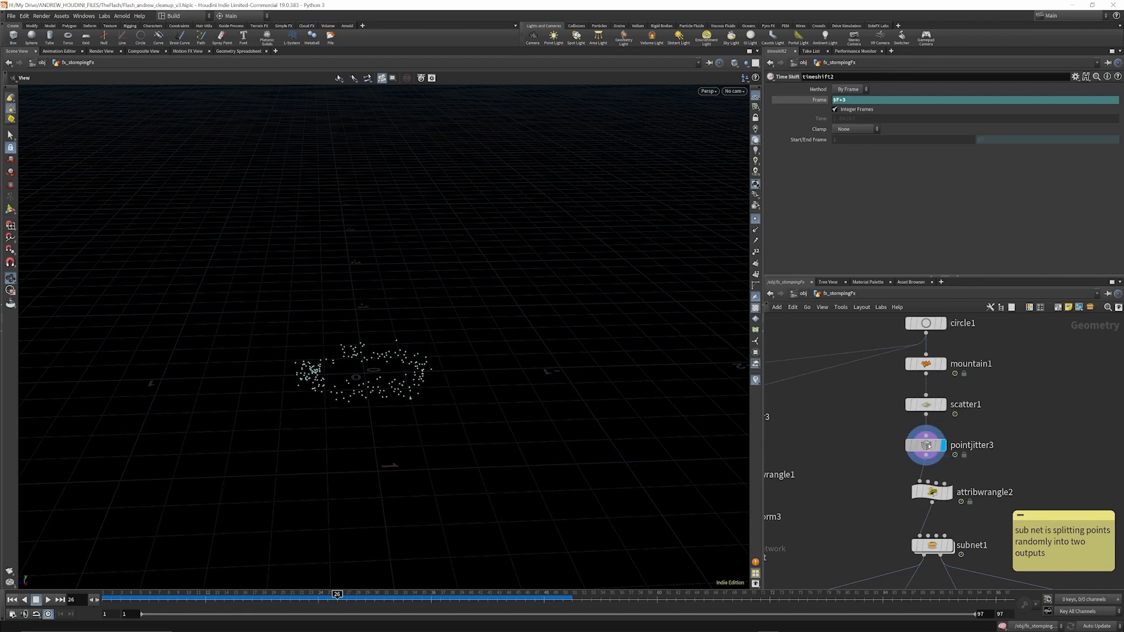
{"action": "left_click", "coordinate": [927, 444]}
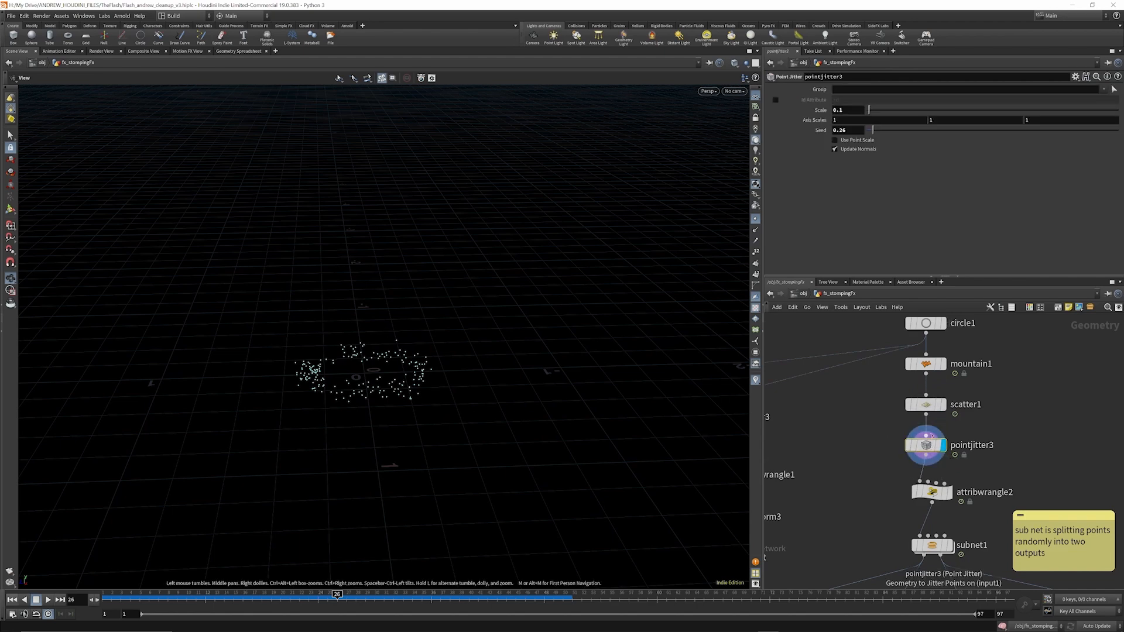
Show the VEX expression in attribwrangle2 that assigns the point ids.
{"action": "left_click", "coordinate": [906, 423]}
{"action": "left_click", "coordinate": [904, 422]}
{"action": "scroll", "coordinate": [914, 369], "scroll_direction": "down", "scroll_amount": 2}
{"action": "scroll", "coordinate": [928, 455], "scroll_direction": "up", "scroll_amount": 3}
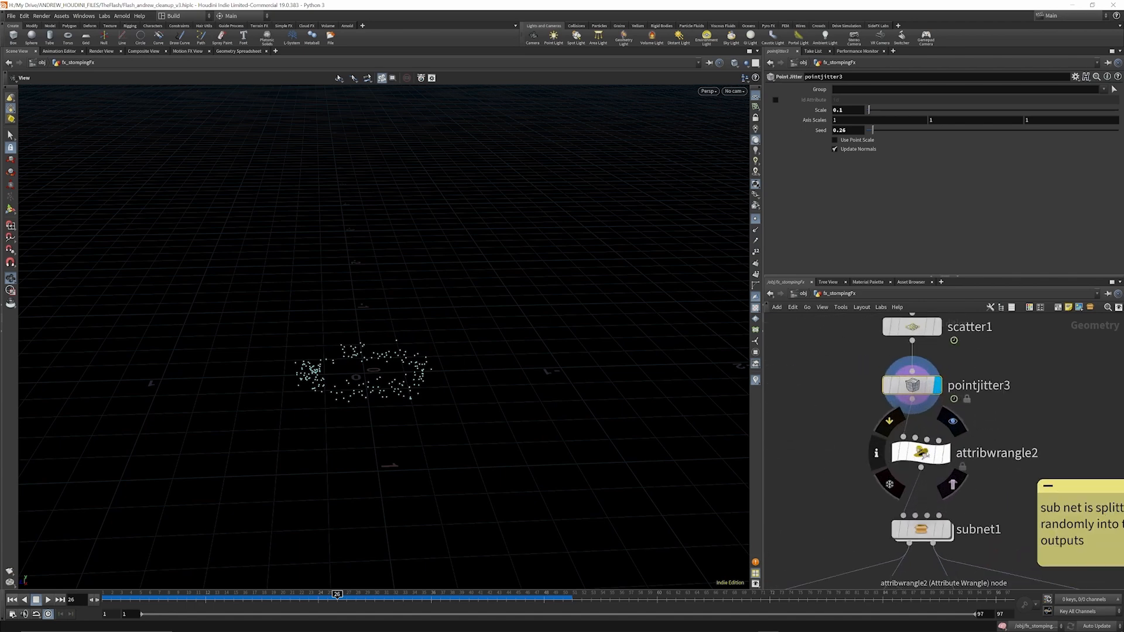
{"action": "left_click", "coordinate": [920, 452]}
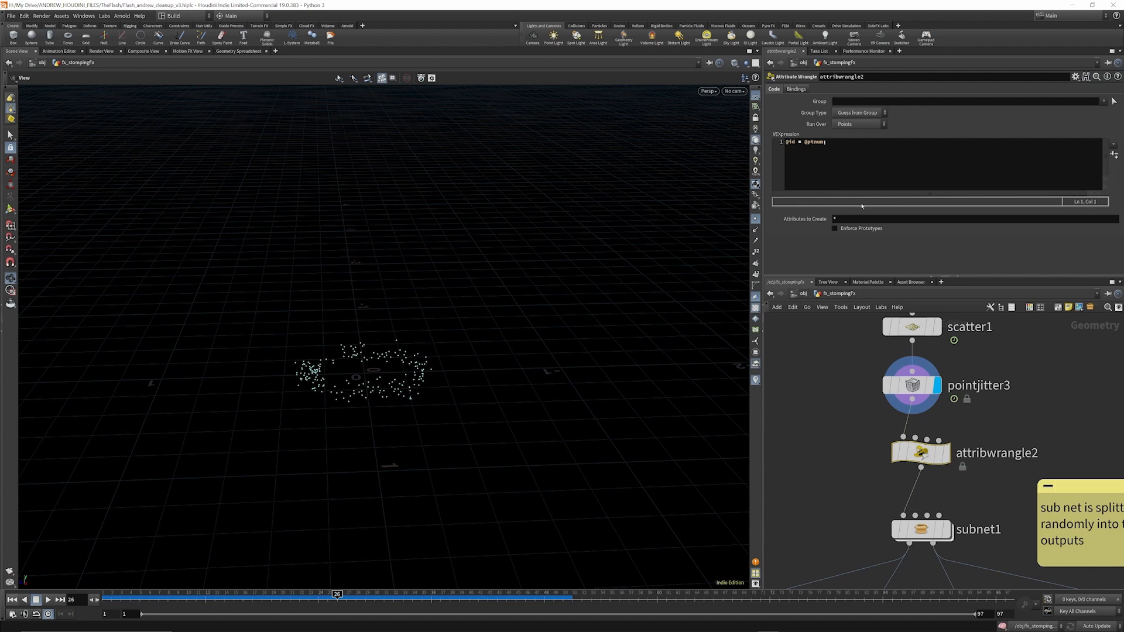
Enter subnet1 and show delete1's operation and filter expression settings.
{"action": "scroll", "coordinate": [962, 370], "scroll_direction": "down", "scroll_amount": 3}
{"action": "scroll", "coordinate": [954, 410], "scroll_direction": "up", "scroll_amount": 3}
{"action": "scroll", "coordinate": [952, 433], "scroll_direction": "down", "scroll_amount": 3}
{"action": "scroll", "coordinate": [946, 456], "scroll_direction": "up", "scroll_amount": 3}
{"action": "double_click", "coordinate": [910, 450]}
{"action": "left_click", "coordinate": [881, 493]}
{"action": "scroll", "coordinate": [855, 509], "scroll_direction": "up", "scroll_amount": 2}
{"action": "left_click", "coordinate": [827, 473]}
{"action": "left_click", "coordinate": [814, 169]}
{"action": "left_click", "coordinate": [814, 170]}
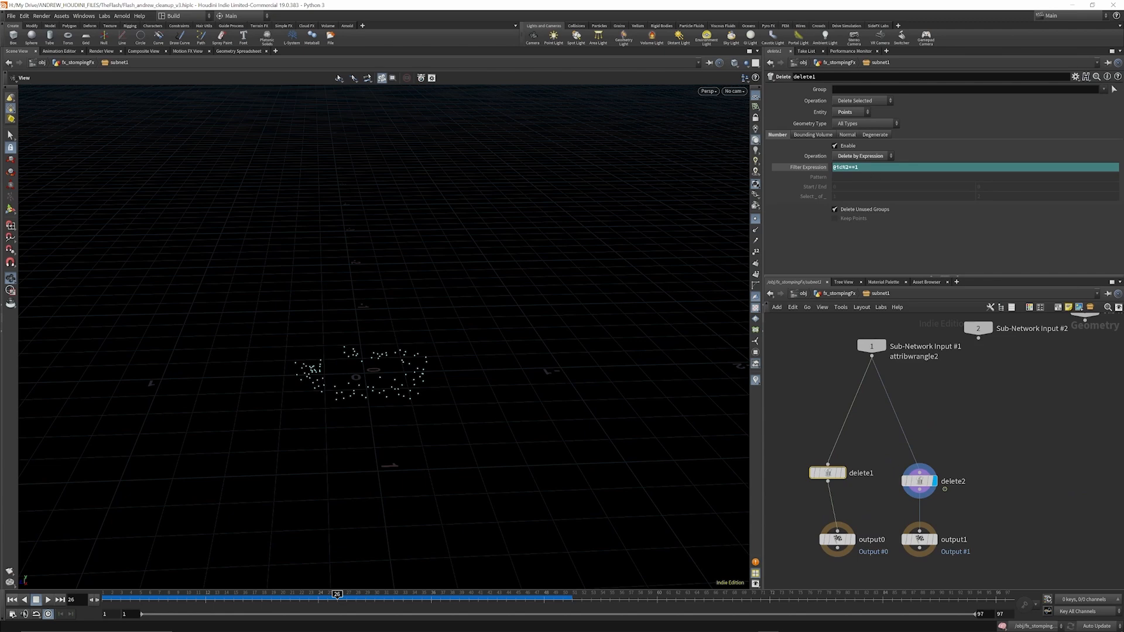
Show delete2's non-selected delete operation and filter expression, along with the two subnet outputs.
{"action": "left_click", "coordinate": [919, 481]}
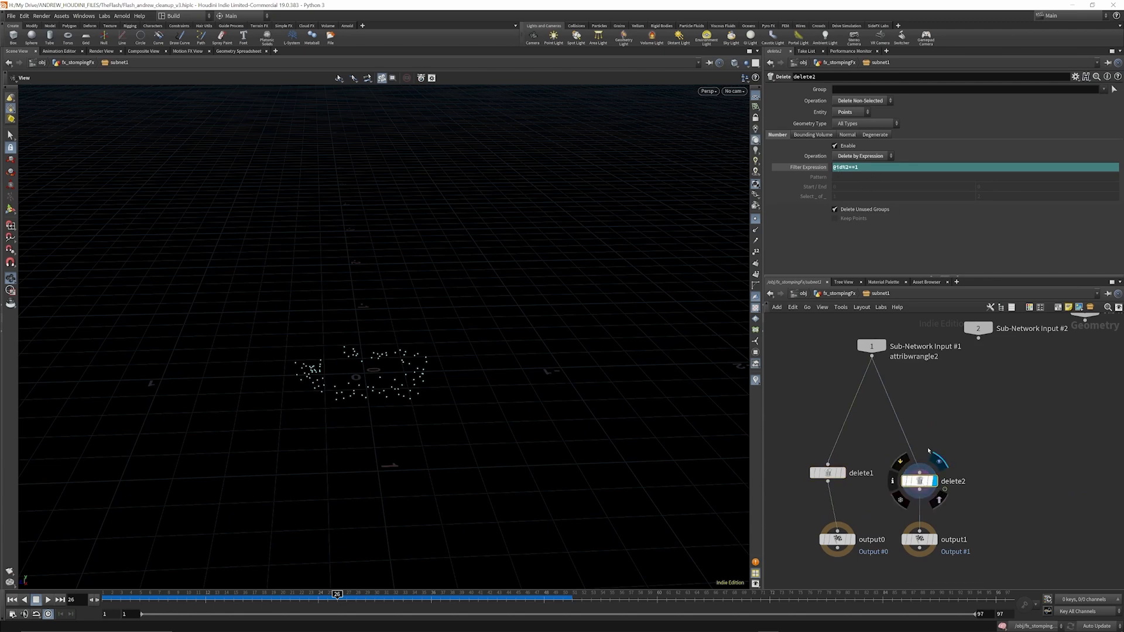
{"action": "scroll", "coordinate": [923, 414], "scroll_direction": "down", "scroll_amount": 3}
{"action": "scroll", "coordinate": [883, 391], "scroll_direction": "up", "scroll_amount": 2}
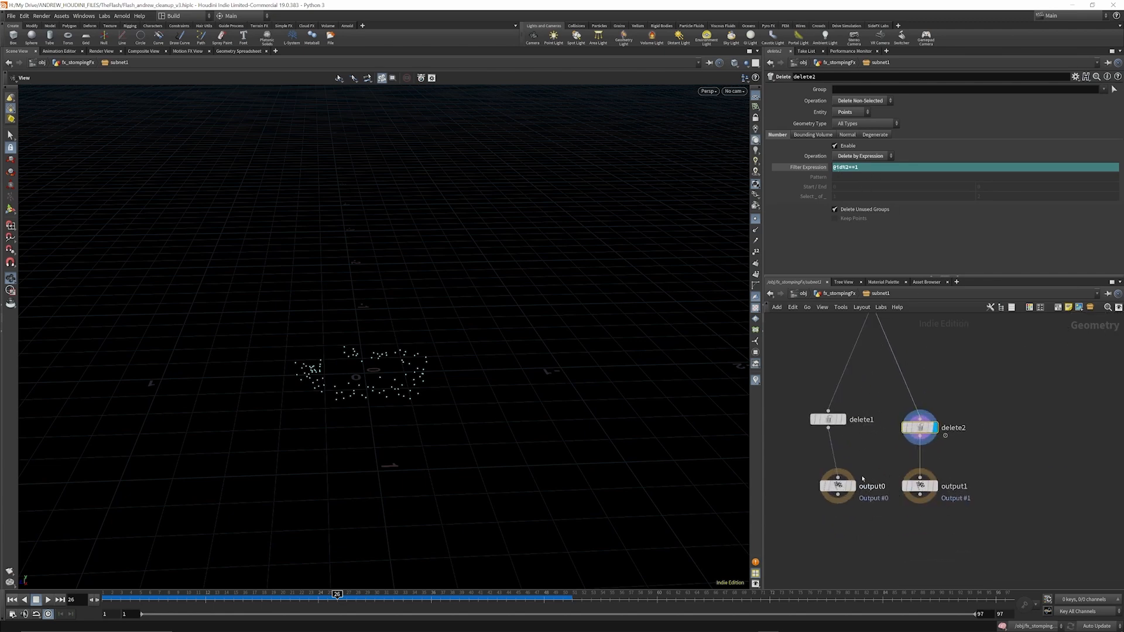
Return to the fx_stompingFx network and display null5 and null4 to compare subnet1's two outputs.
{"action": "left_click", "coordinate": [831, 293]}
{"action": "scroll", "coordinate": [952, 402], "scroll_direction": "down", "scroll_amount": 4}
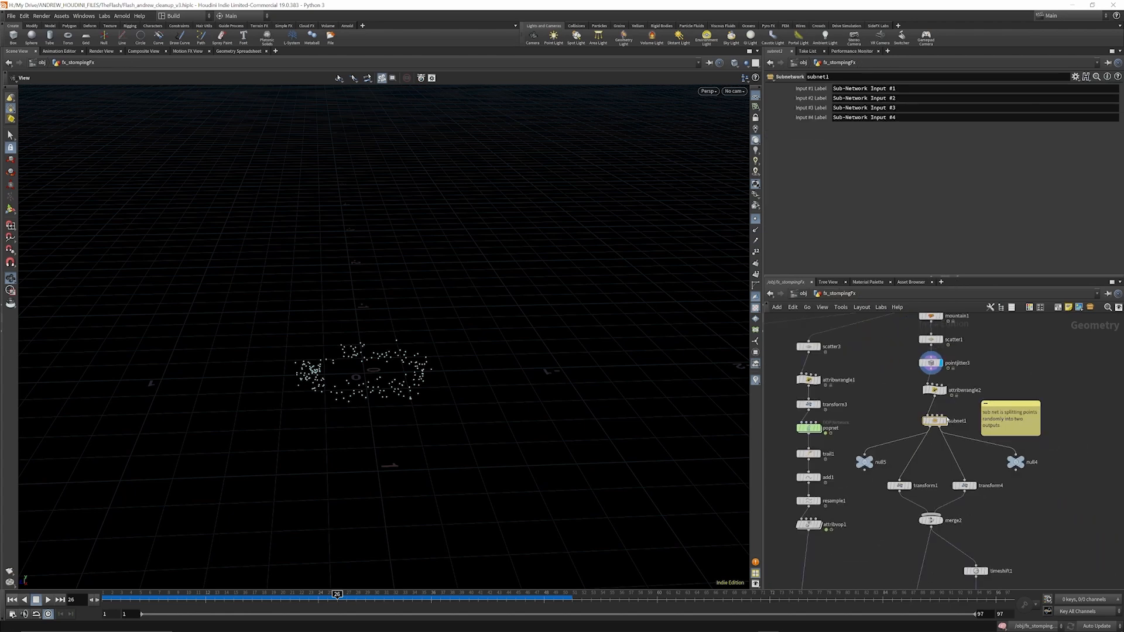
{"action": "scroll", "coordinate": [941, 420], "scroll_direction": "up", "scroll_amount": 2}
{"action": "left_click", "coordinate": [946, 421]}
{"action": "mouse_move", "coordinate": [847, 460]}
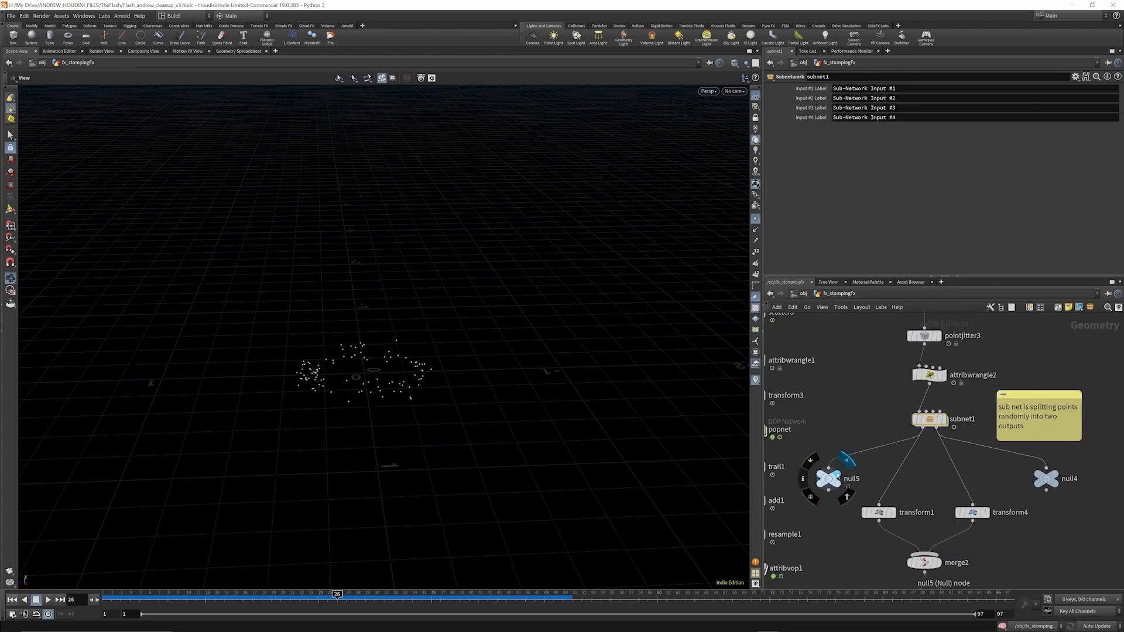
{"action": "left_click", "coordinate": [1064, 460]}
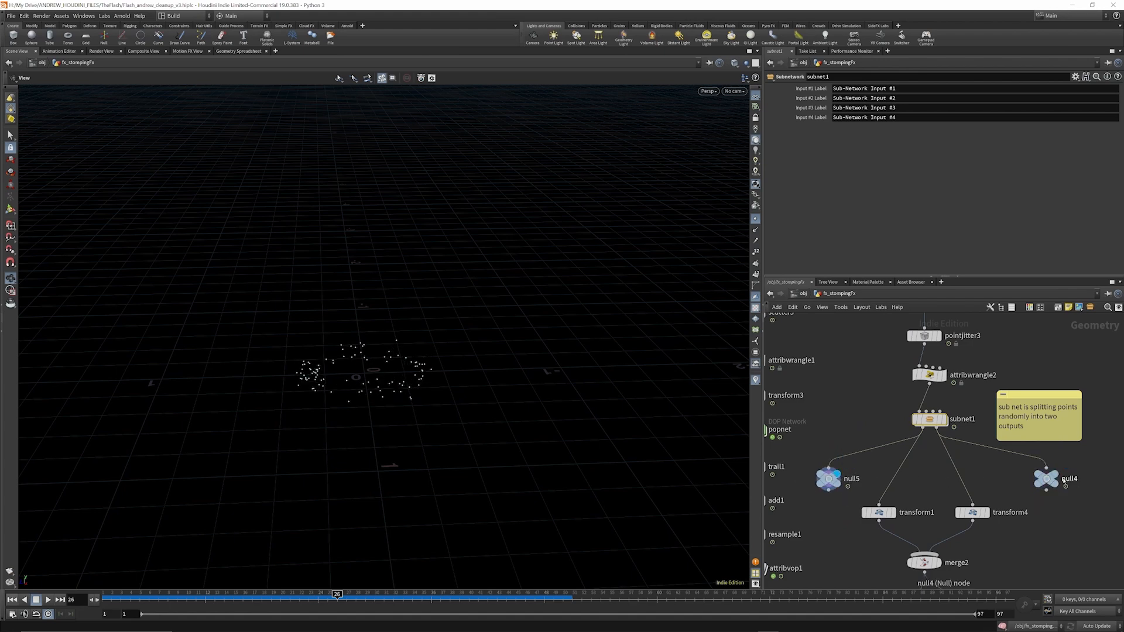
Display transform1 below subnet1 and show its Y rotation expression while scrubbing through the animation.
{"action": "scroll", "coordinate": [955, 400], "scroll_direction": "down", "scroll_amount": 3}
{"action": "scroll", "coordinate": [939, 457], "scroll_direction": "up", "scroll_amount": 3}
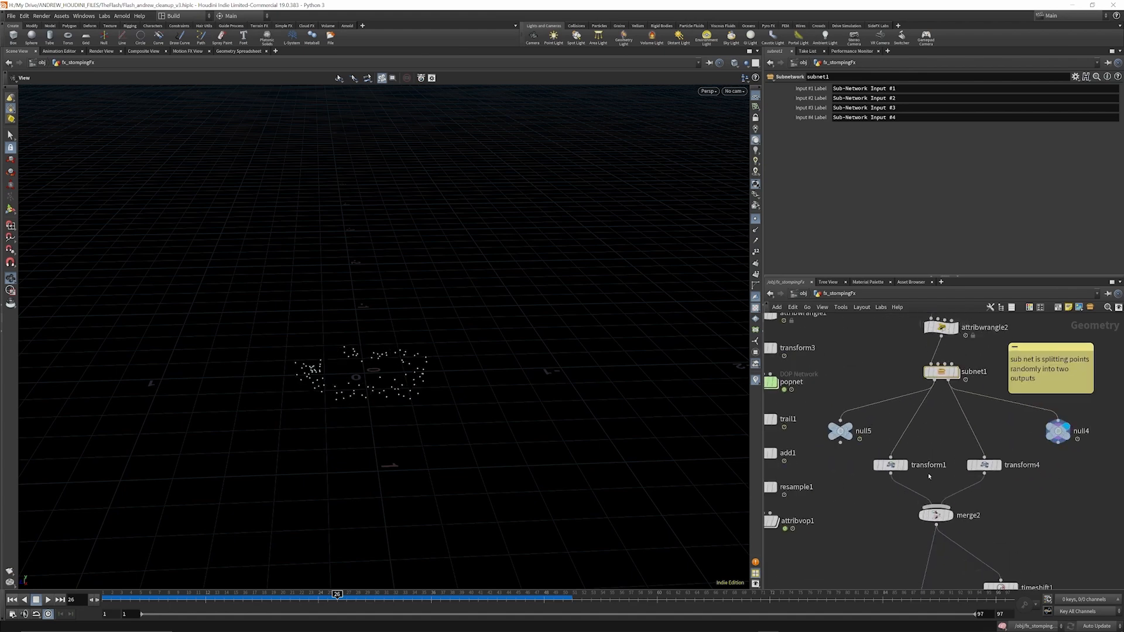
{"action": "left_click", "coordinate": [890, 466]}
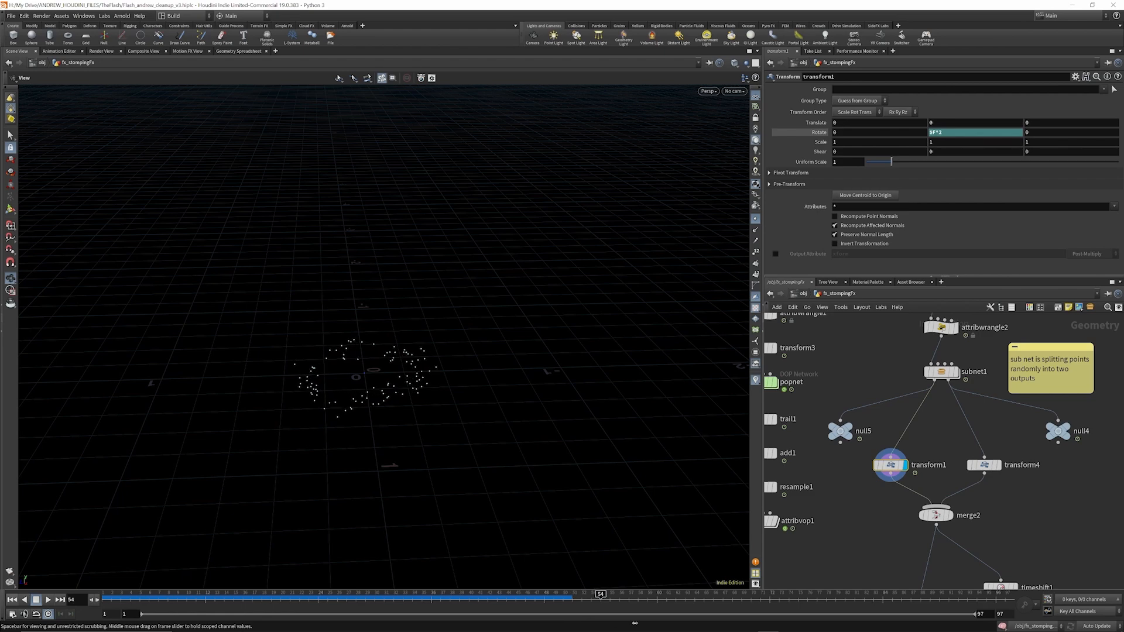
Display transform4, scrub the timeline to frame 49 to preview its rotating points, and show its Y rotation expression.
{"action": "left_click", "coordinate": [998, 464]}
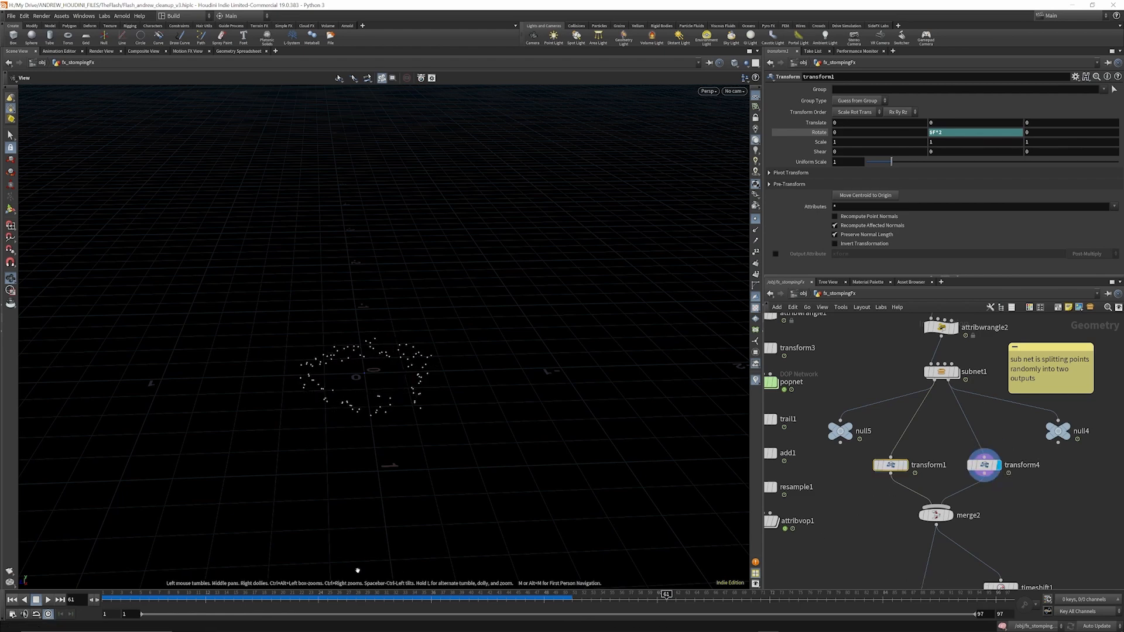
{"action": "left_click_drag", "start_coordinate": [106, 598], "coordinate": [553, 598]}
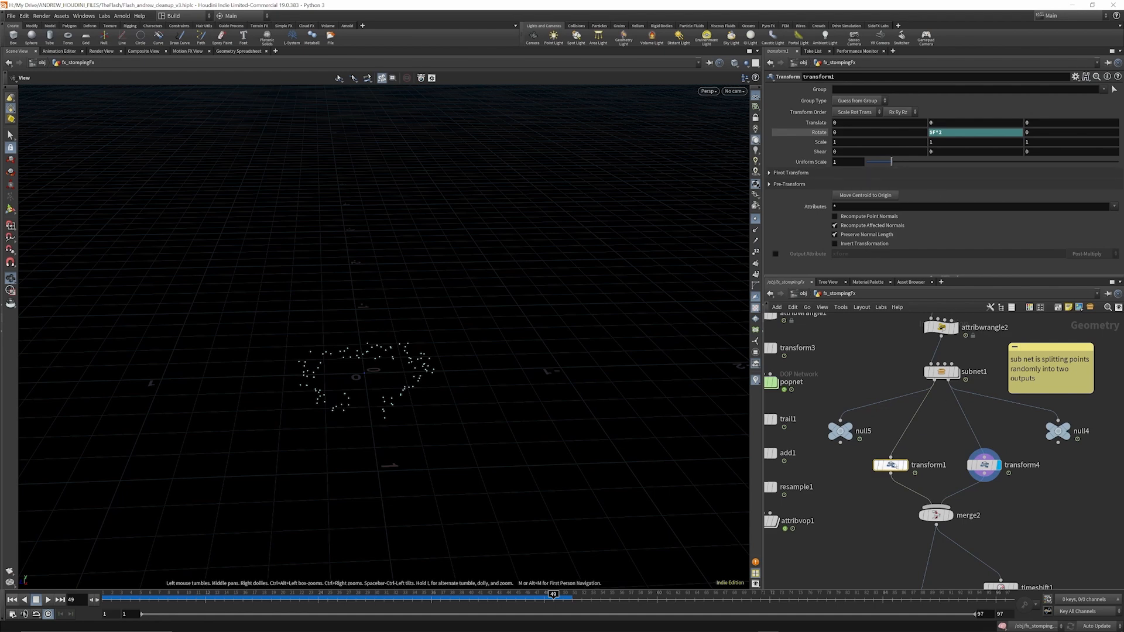
{"action": "left_click", "coordinate": [984, 465]}
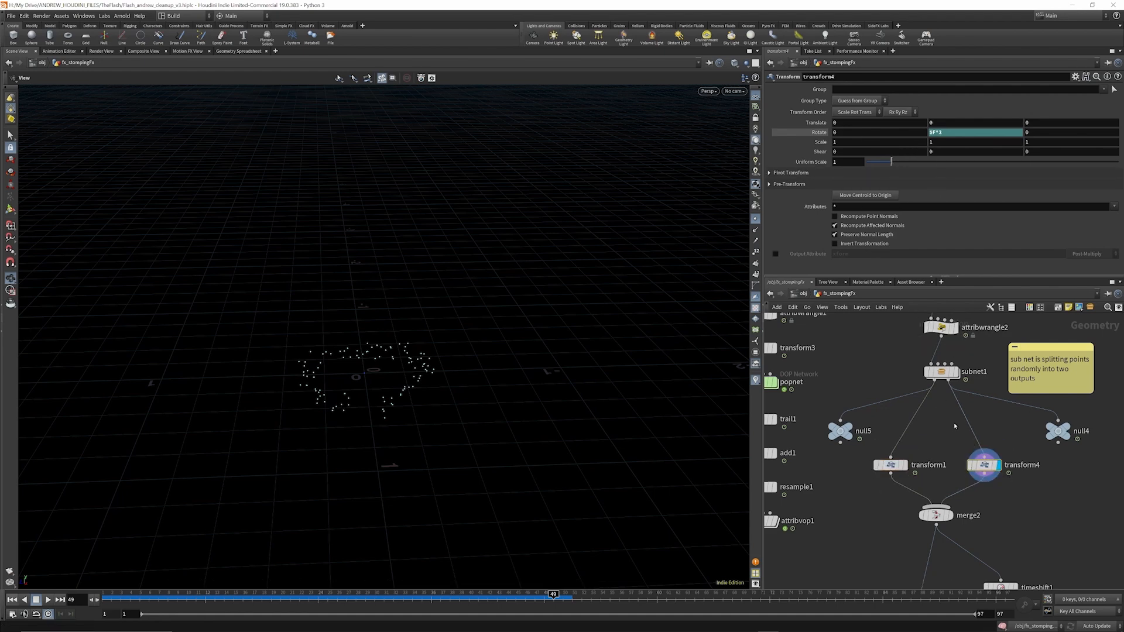
Display merge2 to view both rotating point sets combined.
{"action": "scroll", "coordinate": [938, 372], "scroll_direction": "down", "scroll_amount": 3}
{"action": "scroll", "coordinate": [944, 460], "scroll_direction": "up", "scroll_amount": 3}
{"action": "left_click", "coordinate": [945, 460]}
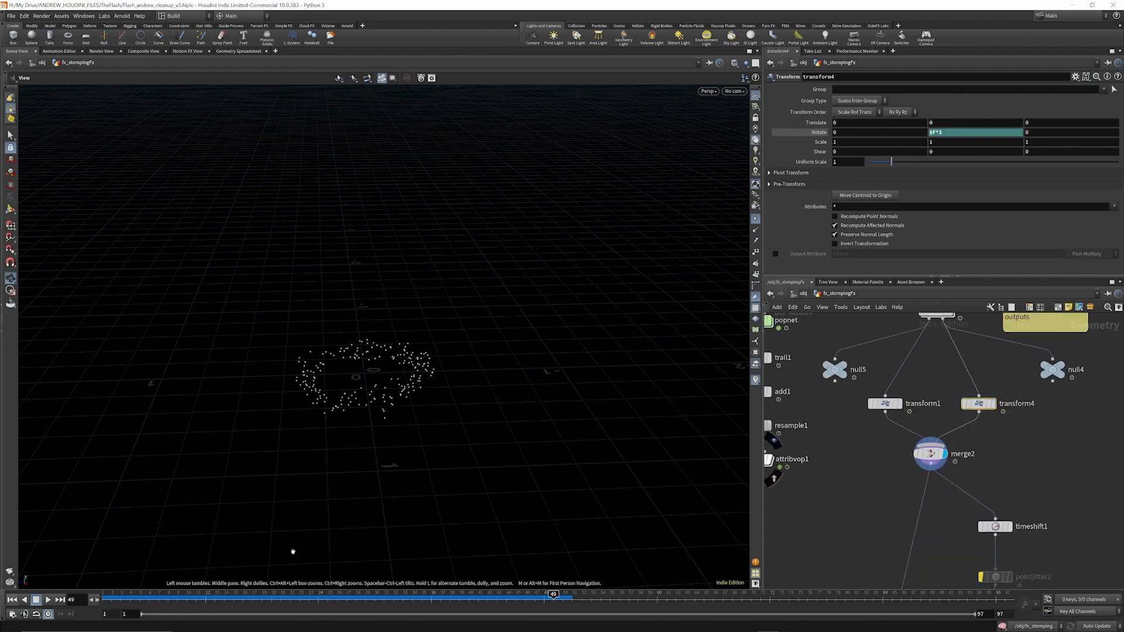
Show timeshift1's method and frame expression in the branch between merge2 and merge1.
{"action": "scroll", "coordinate": [968, 492], "scroll_direction": "down", "scroll_amount": 3}
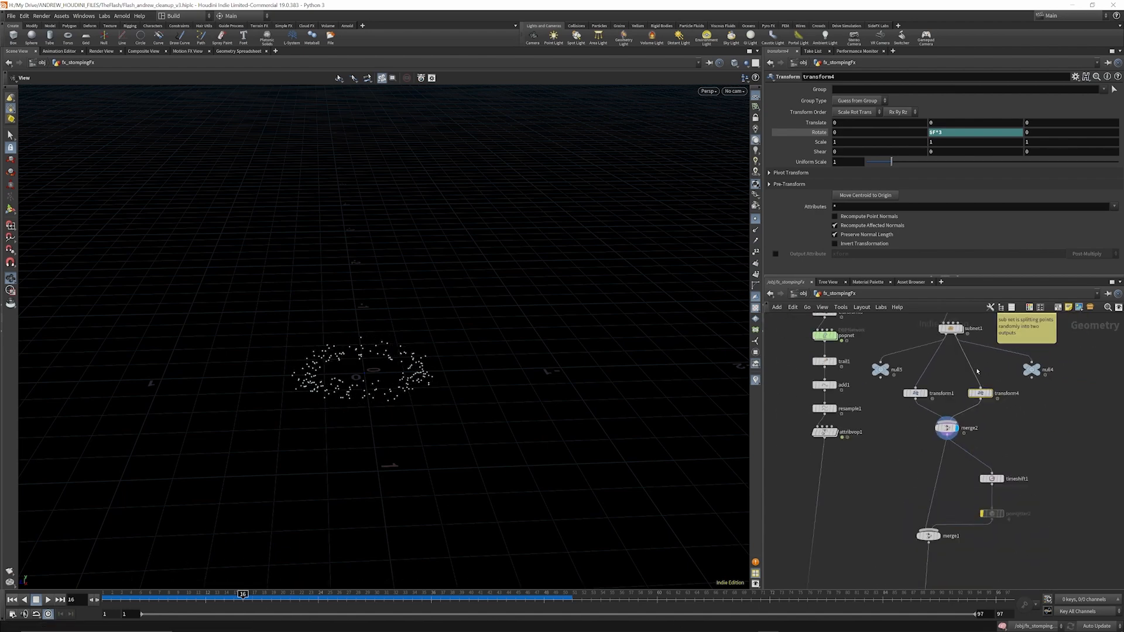
{"action": "scroll", "coordinate": [967, 492], "scroll_direction": "up", "scroll_amount": 3}
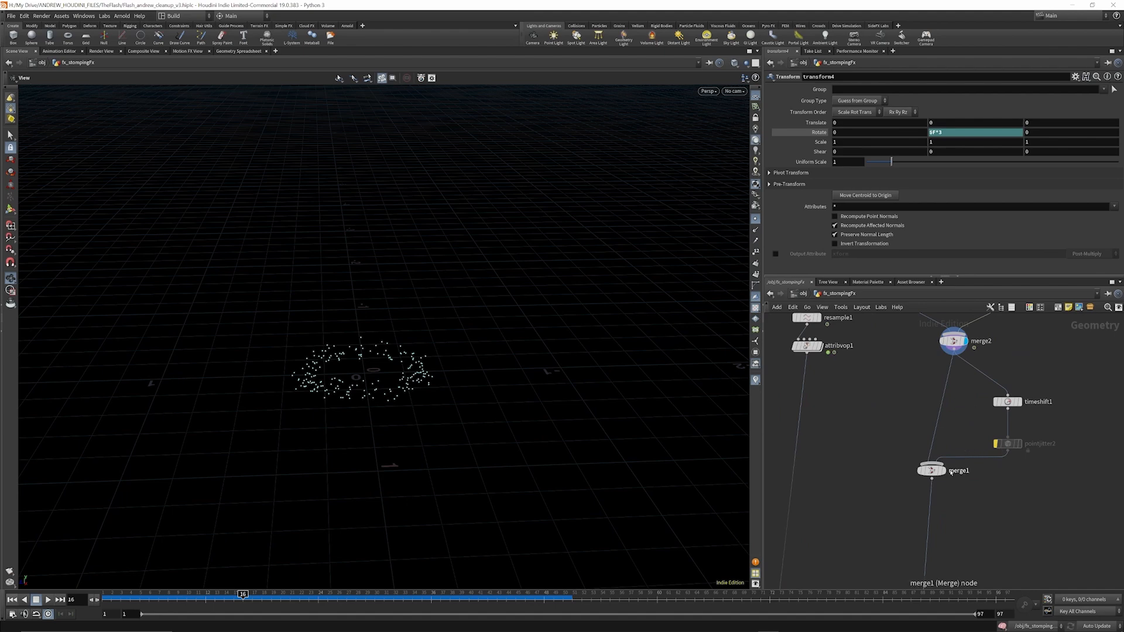
{"action": "left_click", "coordinate": [1008, 403]}
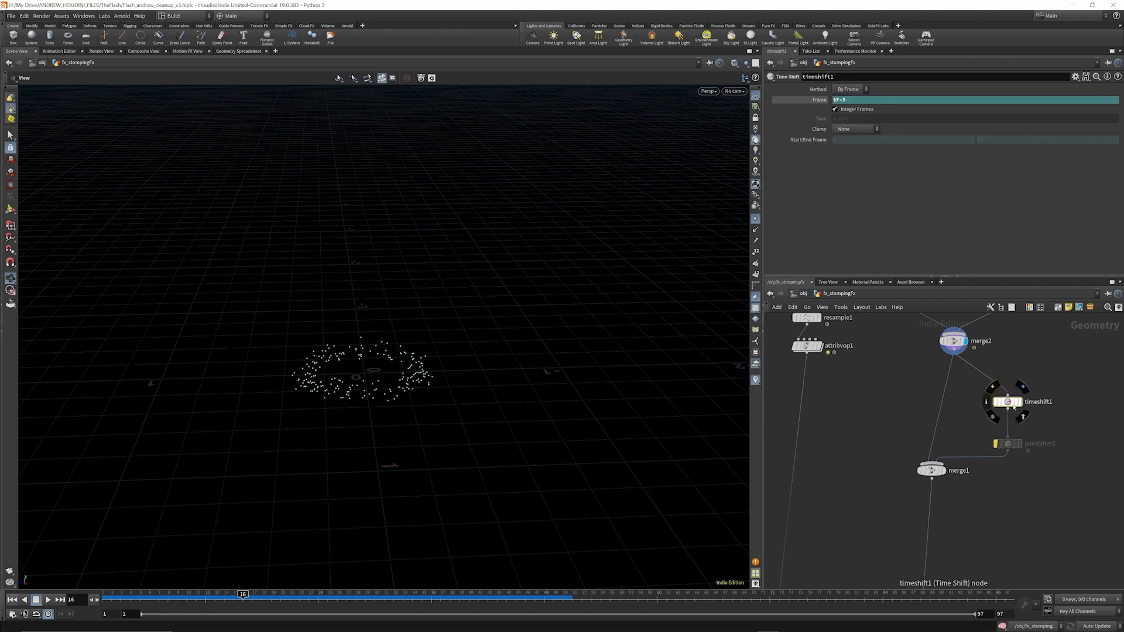
Display the output of merge1 and of add2, and show add2's parameters with a closer view of the generated lines.
{"action": "left_click", "coordinate": [945, 471]}
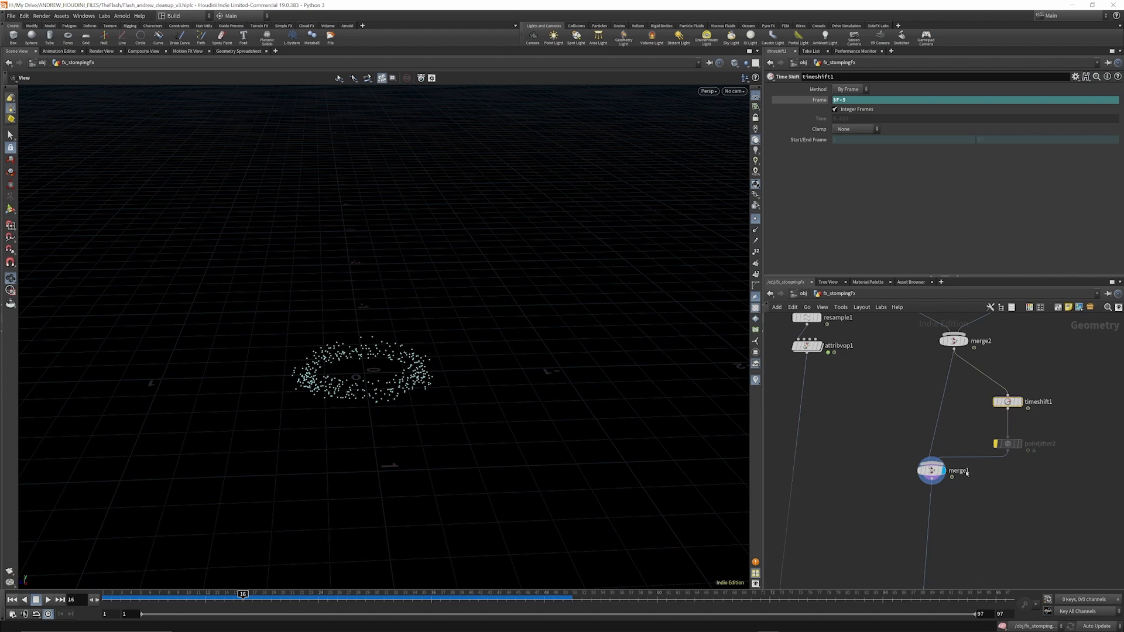
{"action": "scroll", "coordinate": [912, 372], "scroll_direction": "down", "scroll_amount": 4}
{"action": "scroll", "coordinate": [929, 507], "scroll_direction": "up", "scroll_amount": 8}
{"action": "left_click", "coordinate": [930, 493]}
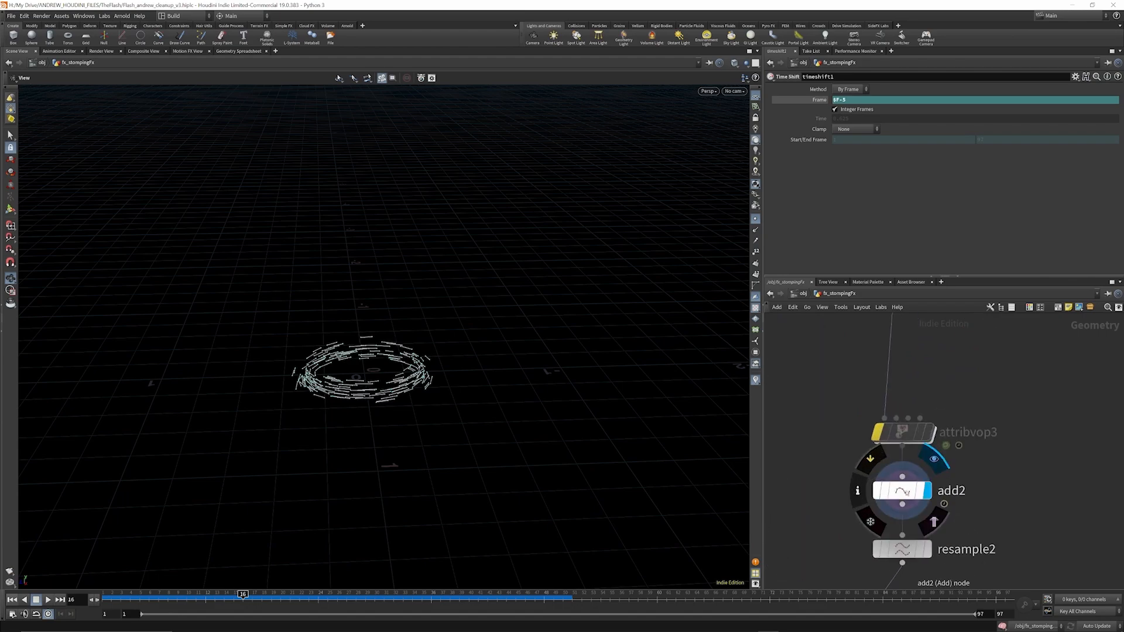
{"action": "left_click", "coordinate": [905, 494]}
{"action": "left_click_drag", "start_coordinate": [363, 355], "coordinate": [362, 405]}
{"action": "scroll", "coordinate": [371, 384], "scroll_direction": "up", "scroll_amount": 9}
{"action": "scroll", "coordinate": [908, 421], "scroll_direction": "down", "scroll_amount": 6}
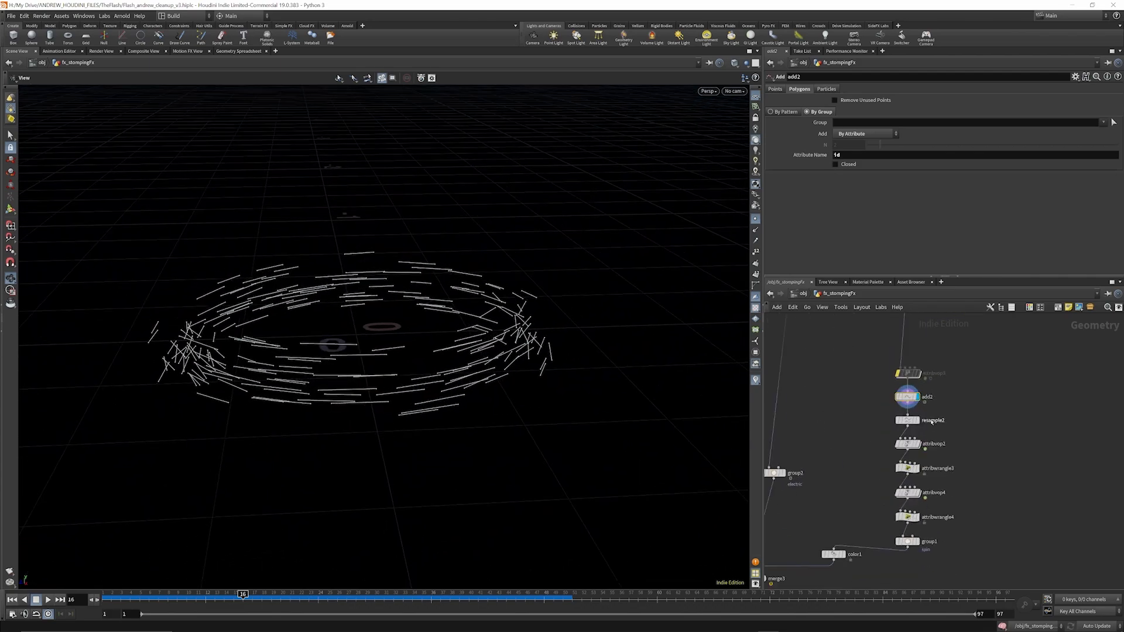
Display the results of resample2, attribvop2 and attribwrangle3 one after another to examine how the lines are subdivided and distorted.
{"action": "left_click", "coordinate": [907, 420]}
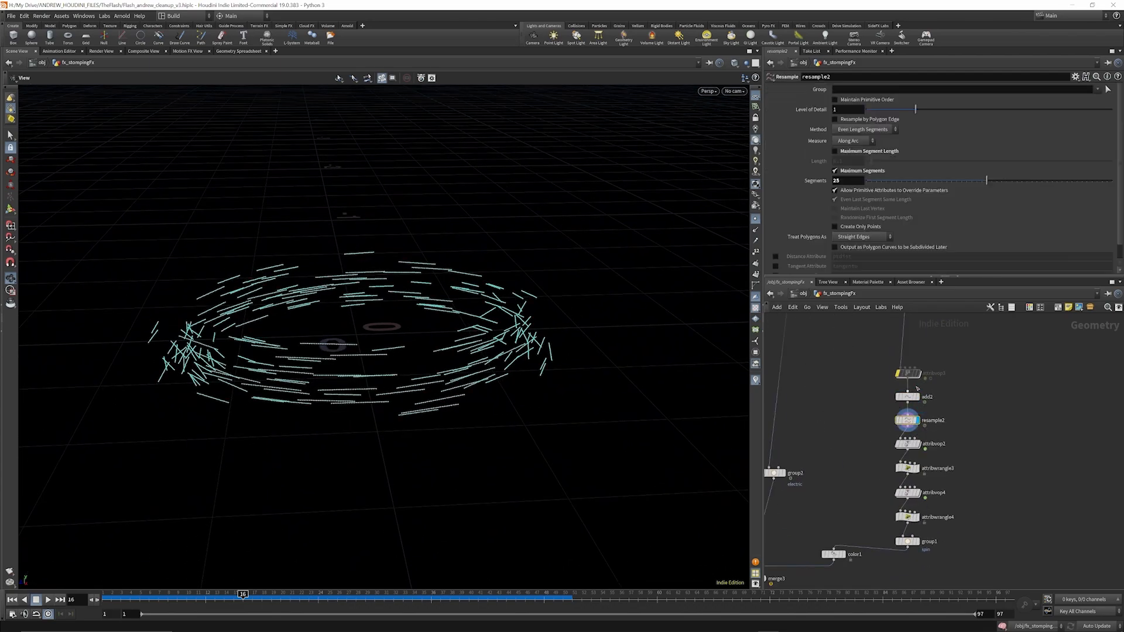
{"action": "left_click", "coordinate": [918, 445]}
{"action": "scroll", "coordinate": [916, 404], "scroll_direction": "down", "scroll_amount": 2}
{"action": "scroll", "coordinate": [926, 457], "scroll_direction": "up", "scroll_amount": 2}
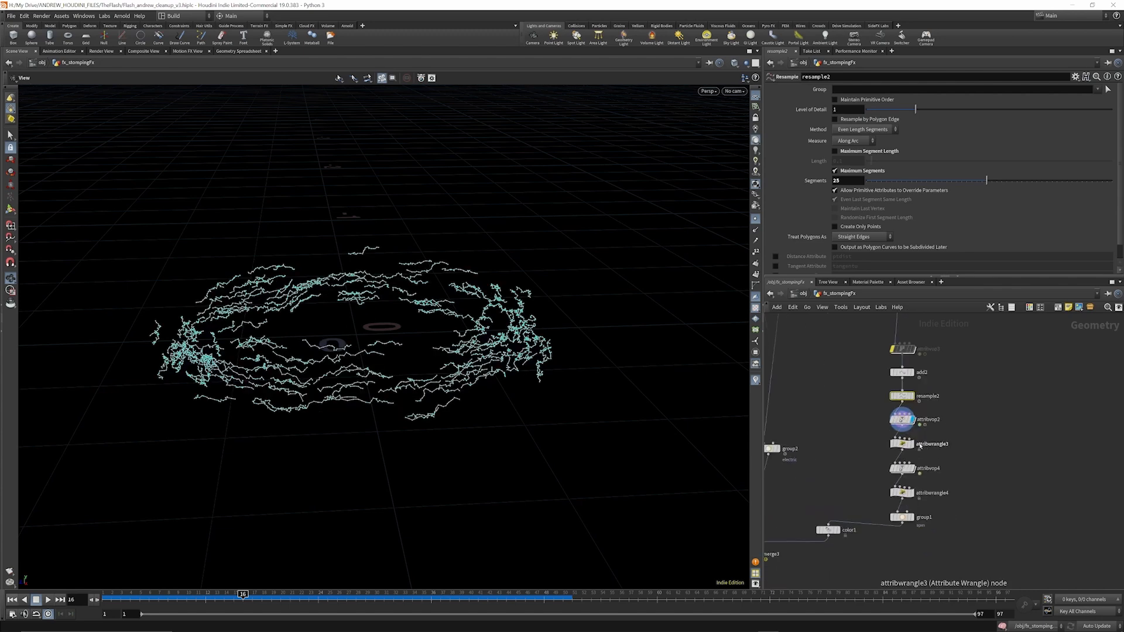
{"action": "left_click", "coordinate": [904, 444]}
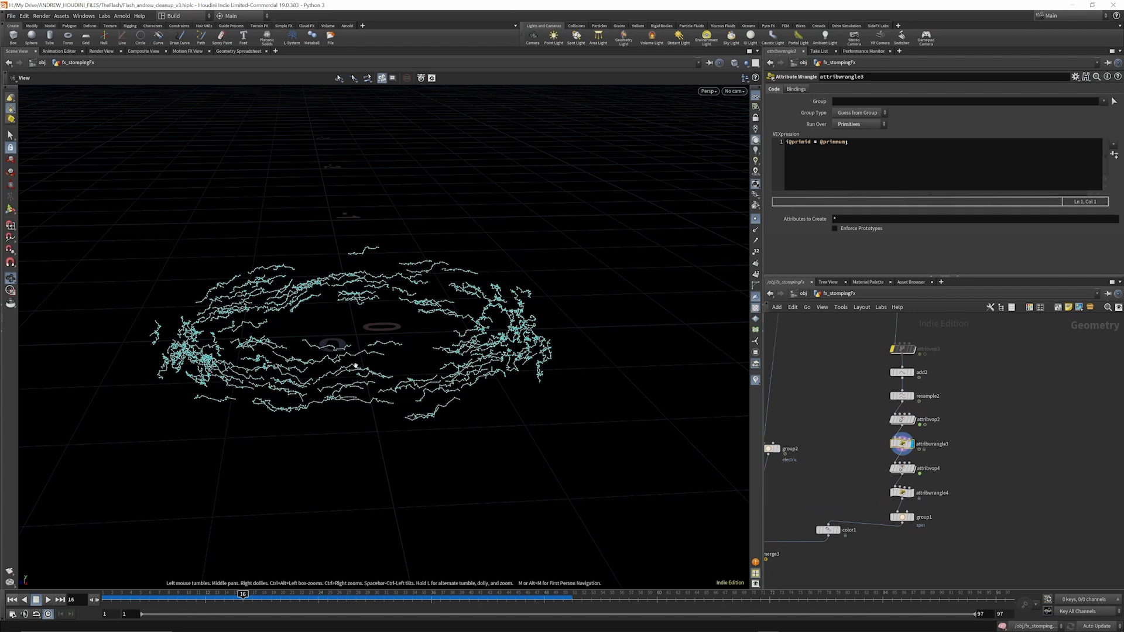
{"action": "left_click_drag", "start_coordinate": [460, 353], "coordinate": [486, 350]}
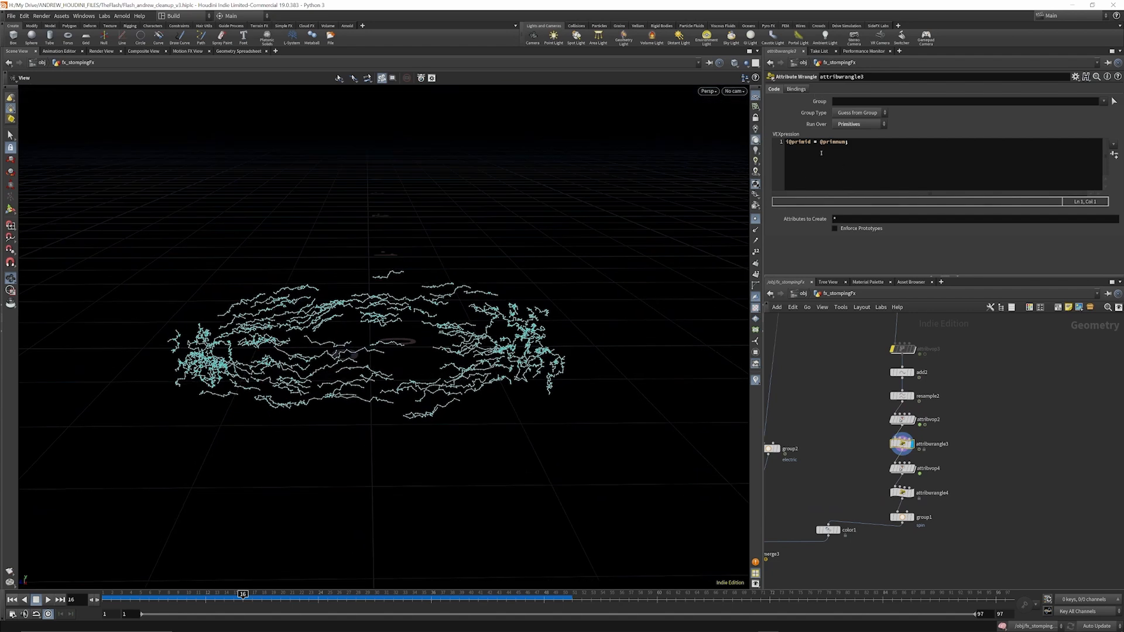
Inside the attribvop4 network, move the fit1 node closer to add1 and return to the fx_stompingFx level.
{"action": "double_click", "coordinate": [903, 467]}
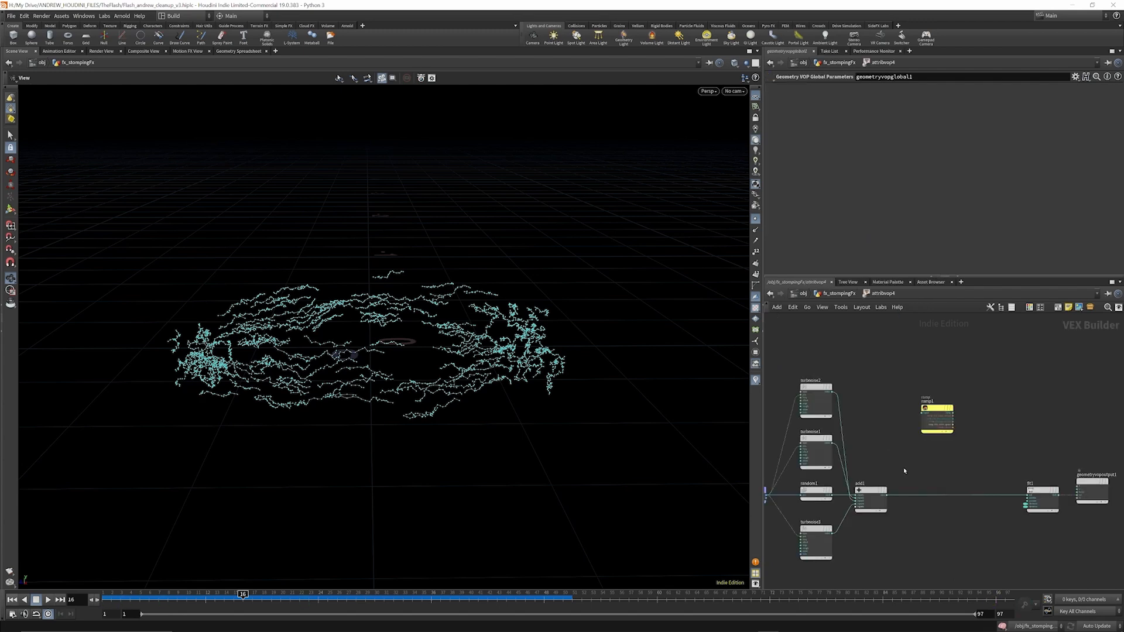
{"action": "scroll", "coordinate": [960, 450], "scroll_direction": "down", "scroll_amount": 3}
{"action": "scroll", "coordinate": [877, 477], "scroll_direction": "up", "scroll_amount": 5}
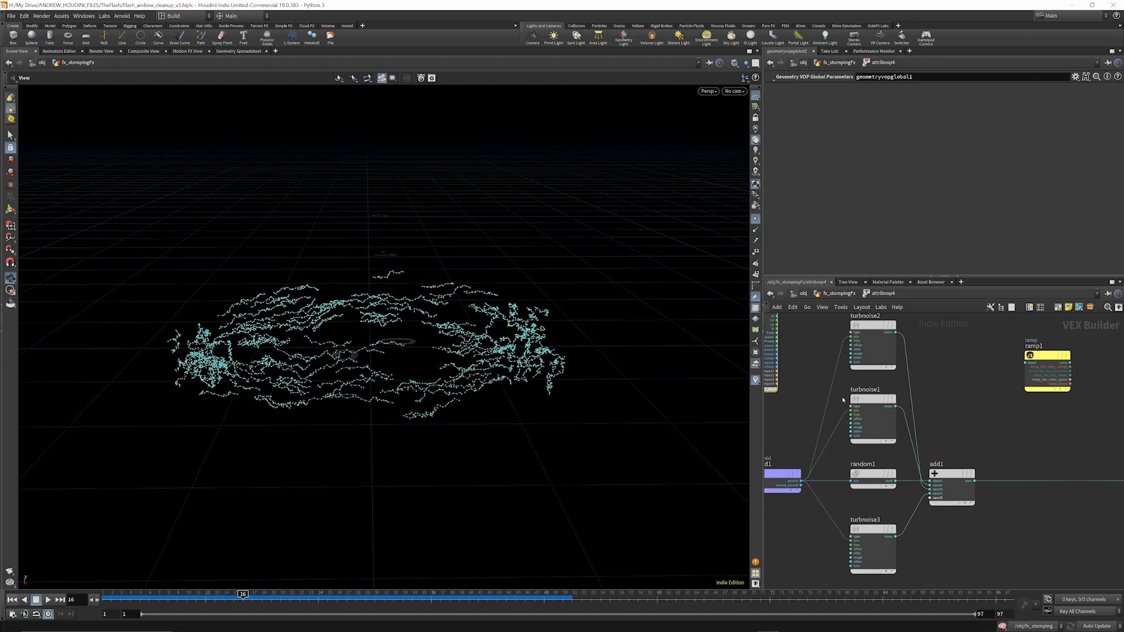
{"action": "scroll", "coordinate": [843, 398], "scroll_direction": "down", "scroll_amount": 3}
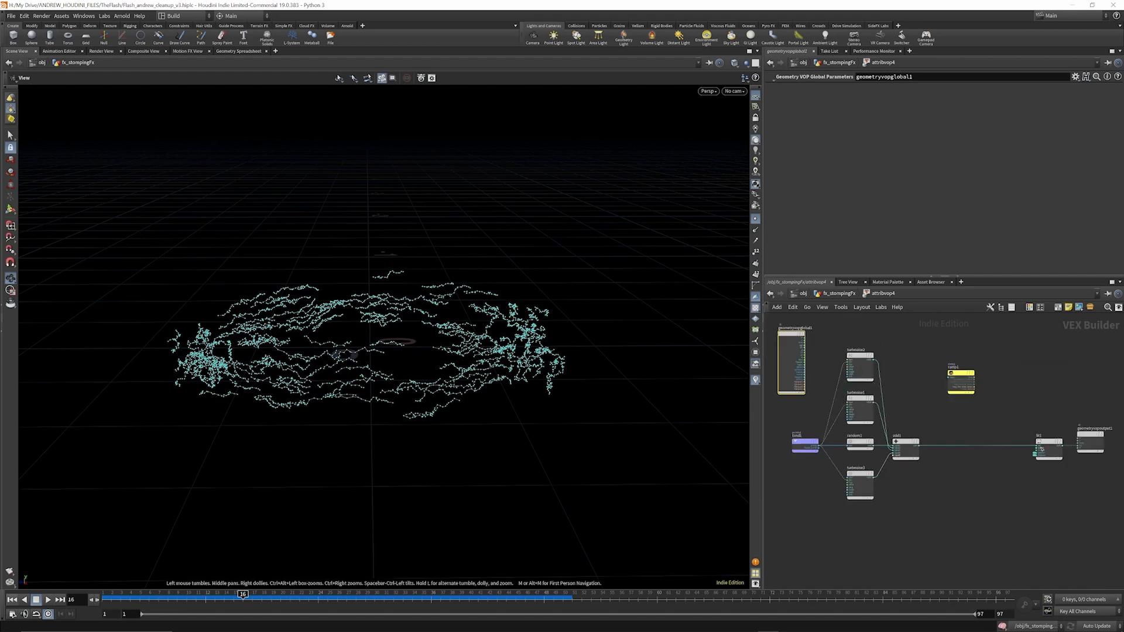
{"action": "left_click_drag", "start_coordinate": [1046, 444], "coordinate": [995, 443]}
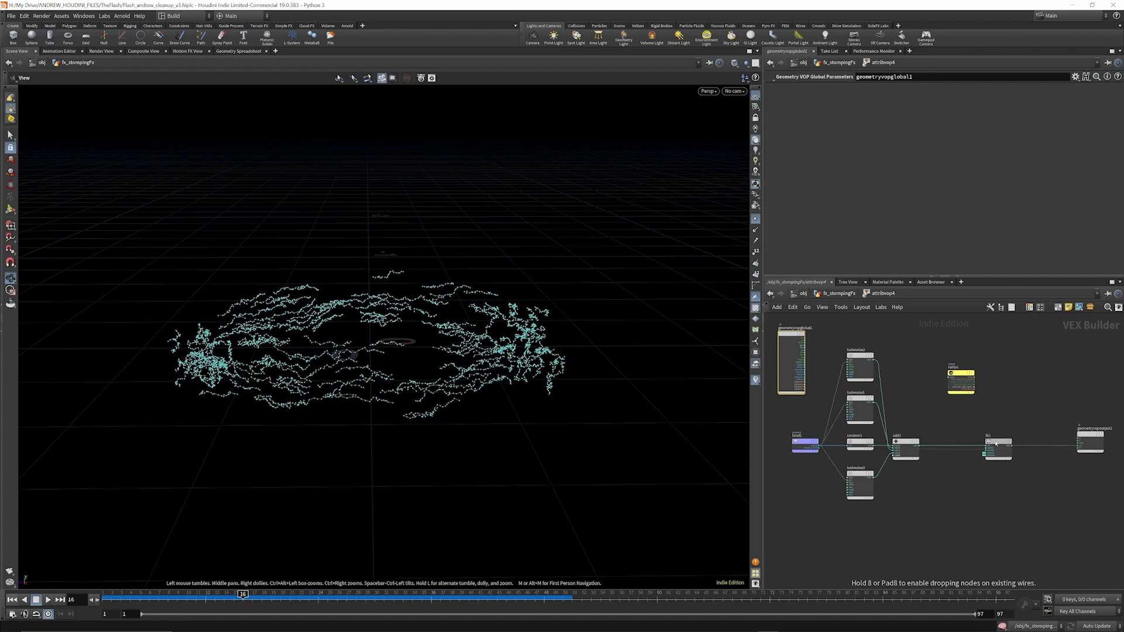
{"action": "scroll", "coordinate": [996, 441], "scroll_direction": "up", "scroll_amount": 2}
{"action": "scroll", "coordinate": [995, 441], "scroll_direction": "down", "scroll_amount": 2}
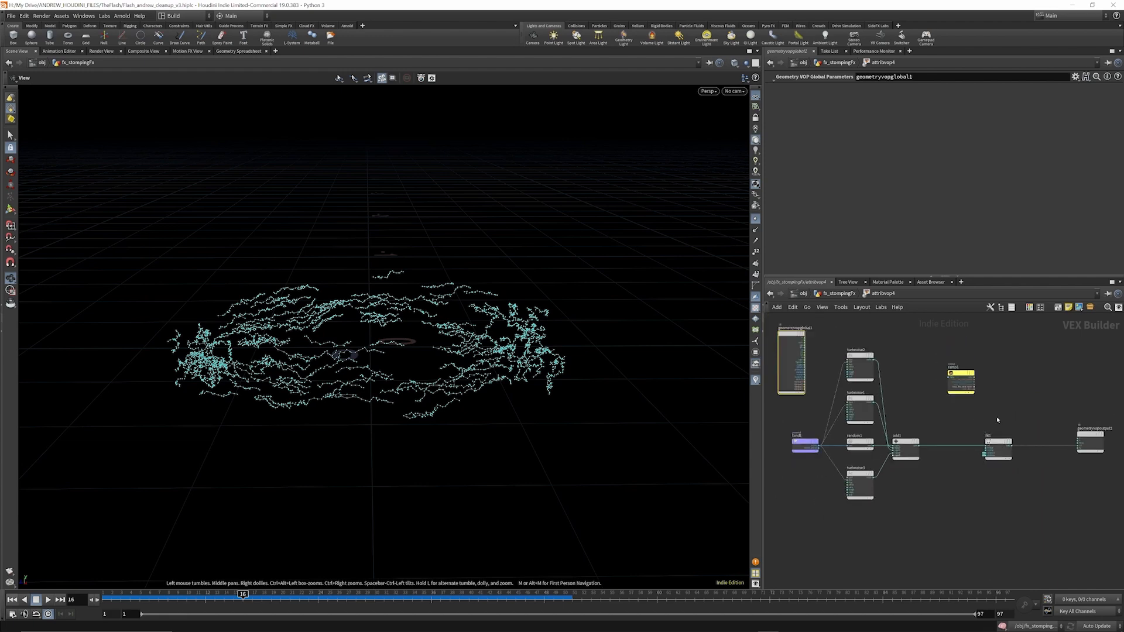
{"action": "scroll", "coordinate": [1107, 437], "scroll_direction": "up", "scroll_amount": 3}
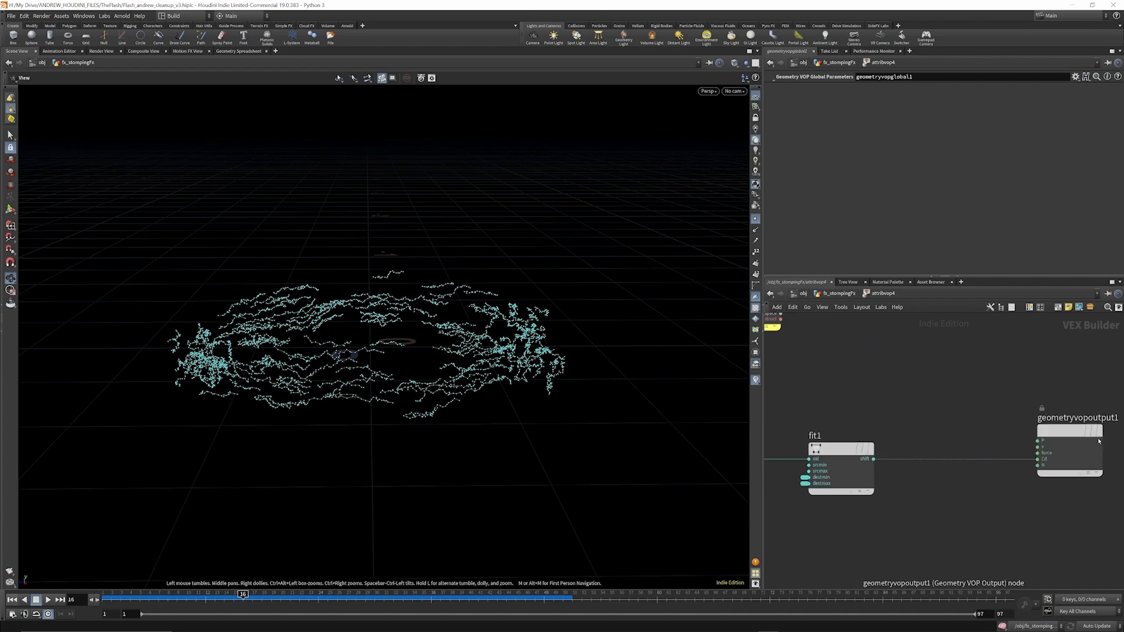
{"action": "left_click", "coordinate": [844, 296]}
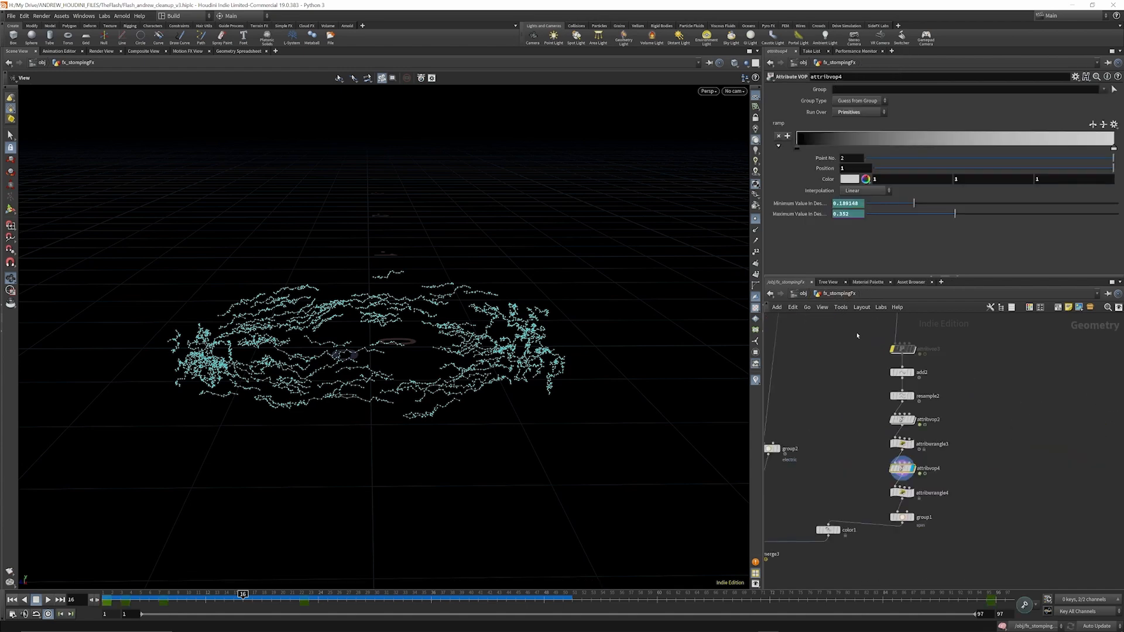
Turn off the display of points in the viewport.
{"action": "left_click", "coordinate": [755, 219]}
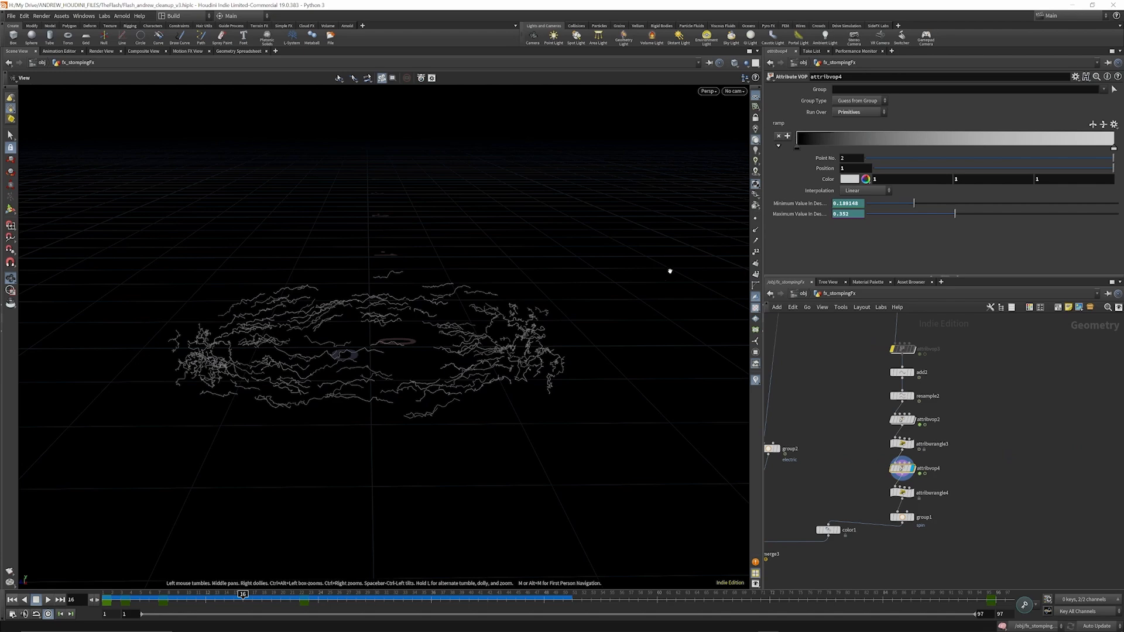
{"action": "left_click", "coordinate": [755, 219]}
{"action": "left_click", "coordinate": [755, 219]}
Set the viewport's background color scheme to Light and look closer at the lines' shading.
{"action": "key", "text": "d"}
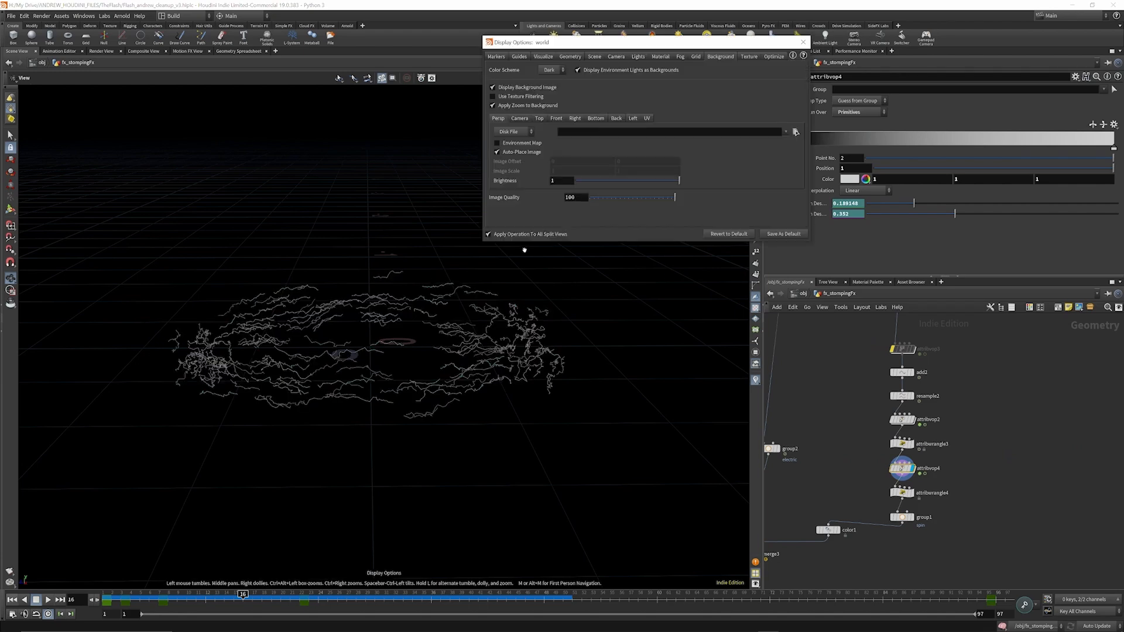
{"action": "left_click", "coordinate": [553, 70]}
{"action": "left_click", "coordinate": [548, 75]}
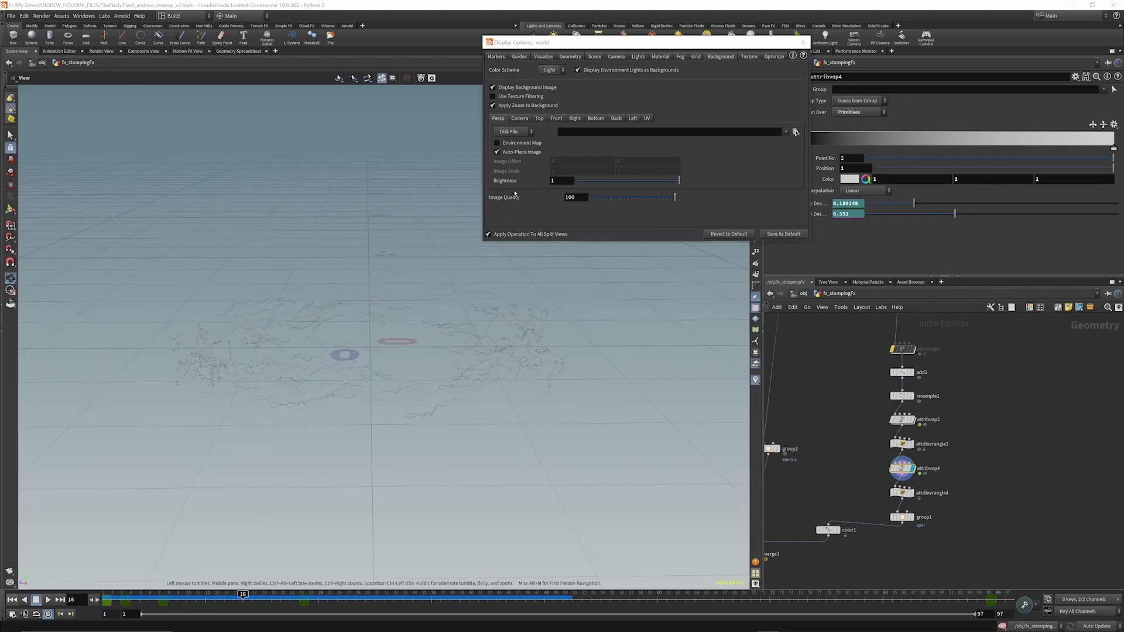
{"action": "scroll", "coordinate": [377, 394], "scroll_direction": "up", "scroll_amount": 5}
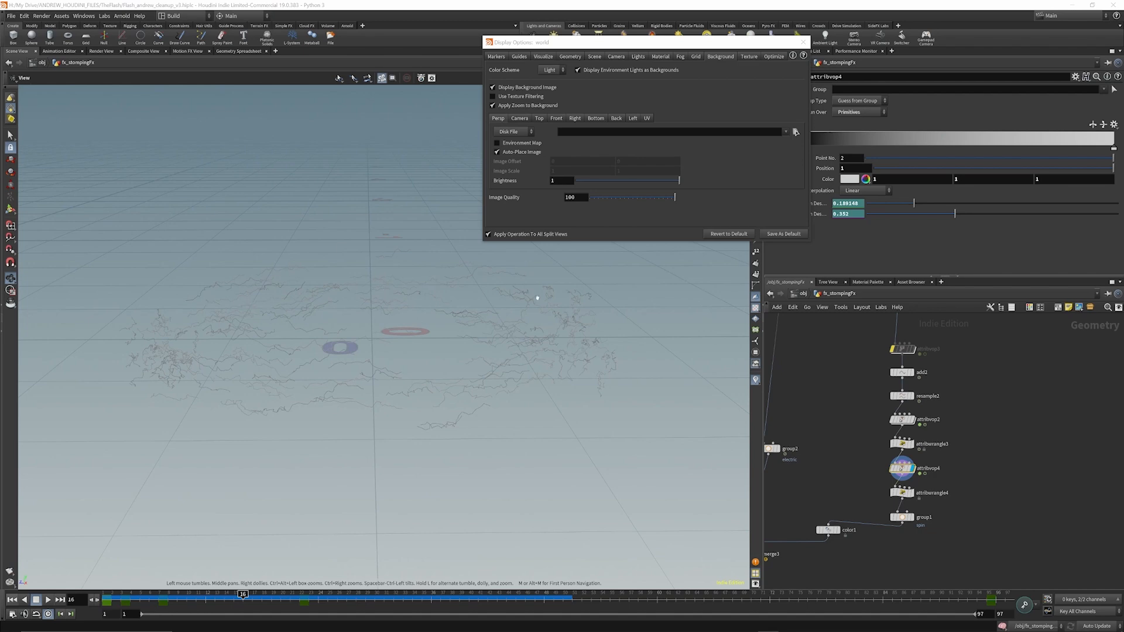
Display attribwrangle4 and group1 to examine the alpha expression and the spin primitive group.
{"action": "left_click", "coordinate": [901, 492]}
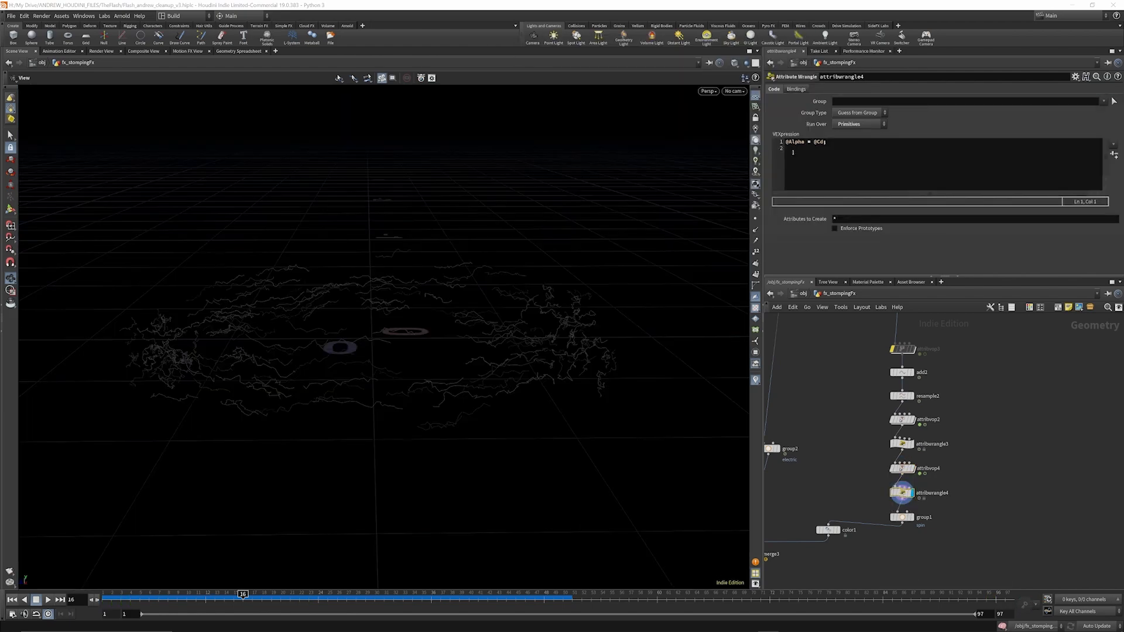
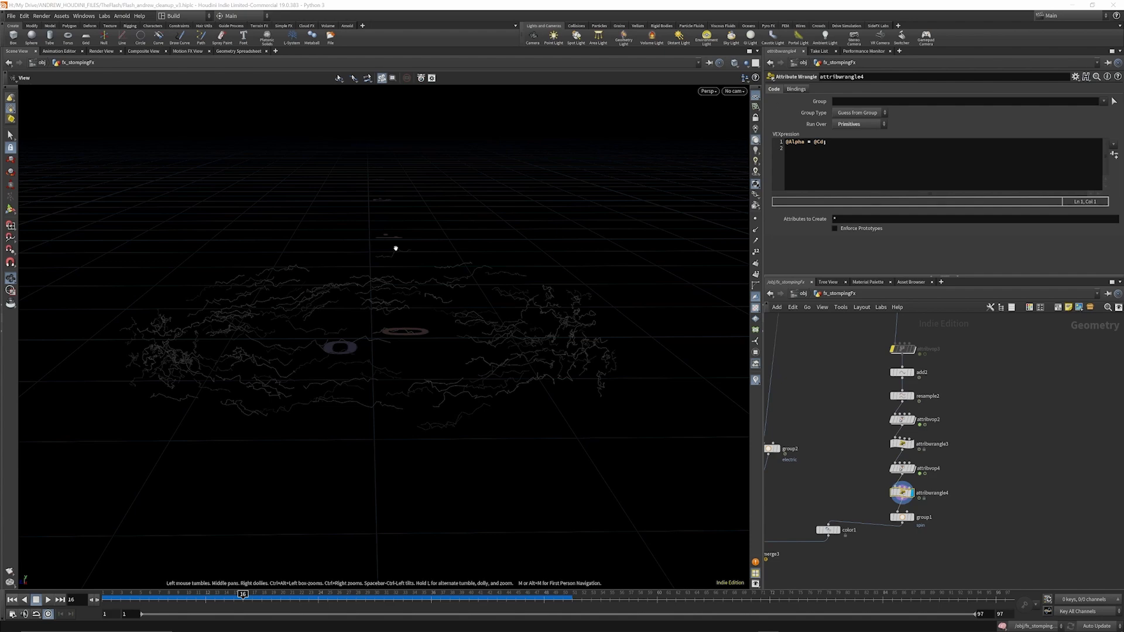
{"action": "mouse_move", "coordinate": [389, 281]}
{"action": "left_mouse_down"}
{"action": "mouse_move", "coordinate": [387, 253]}
{"action": "mouse_move", "coordinate": [384, 316]}
{"action": "mouse_move", "coordinate": [388, 269]}
{"action": "mouse_move", "coordinate": [389, 281]}
{"action": "mouse_move", "coordinate": [374, 273]}
{"action": "mouse_move", "coordinate": [389, 273]}
{"action": "left_mouse_up"}
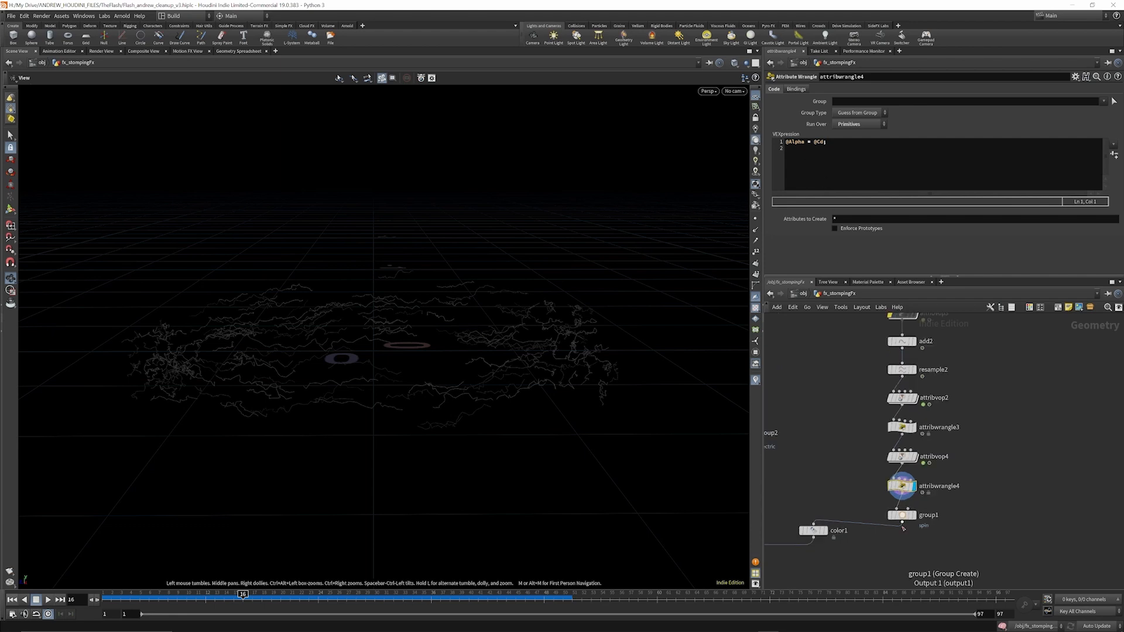
{"action": "scroll", "coordinate": [913, 515], "scroll_direction": "up", "scroll_amount": 3}
{"action": "scroll", "coordinate": [924, 507], "scroll_direction": "down", "scroll_amount": 2}
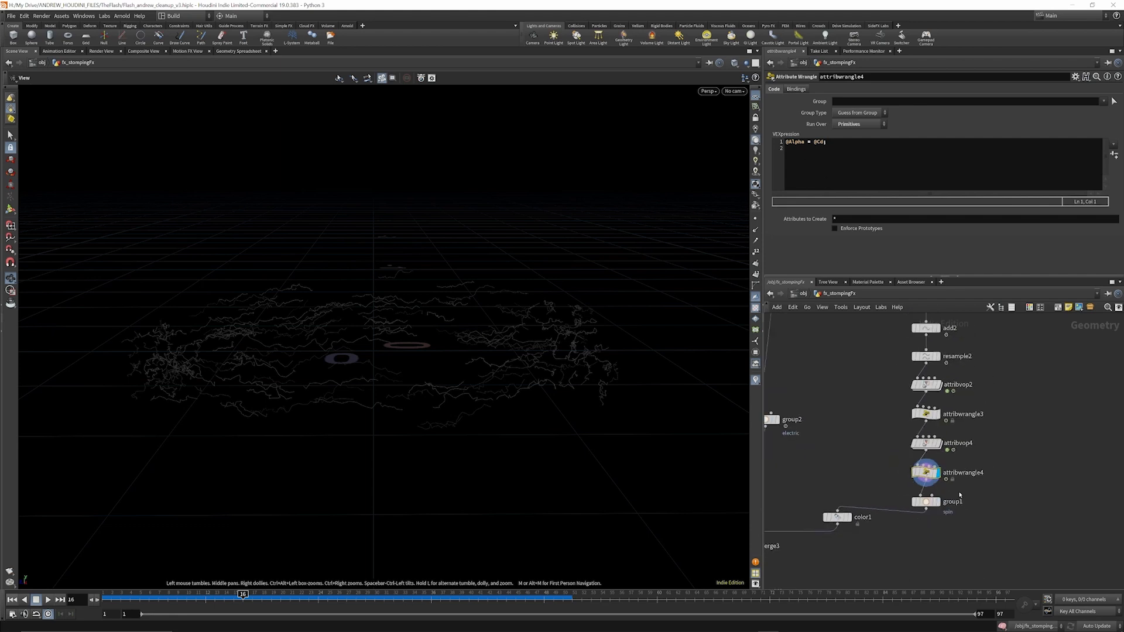
{"action": "left_click", "coordinate": [935, 501]}
{"action": "left_click", "coordinate": [925, 502]}
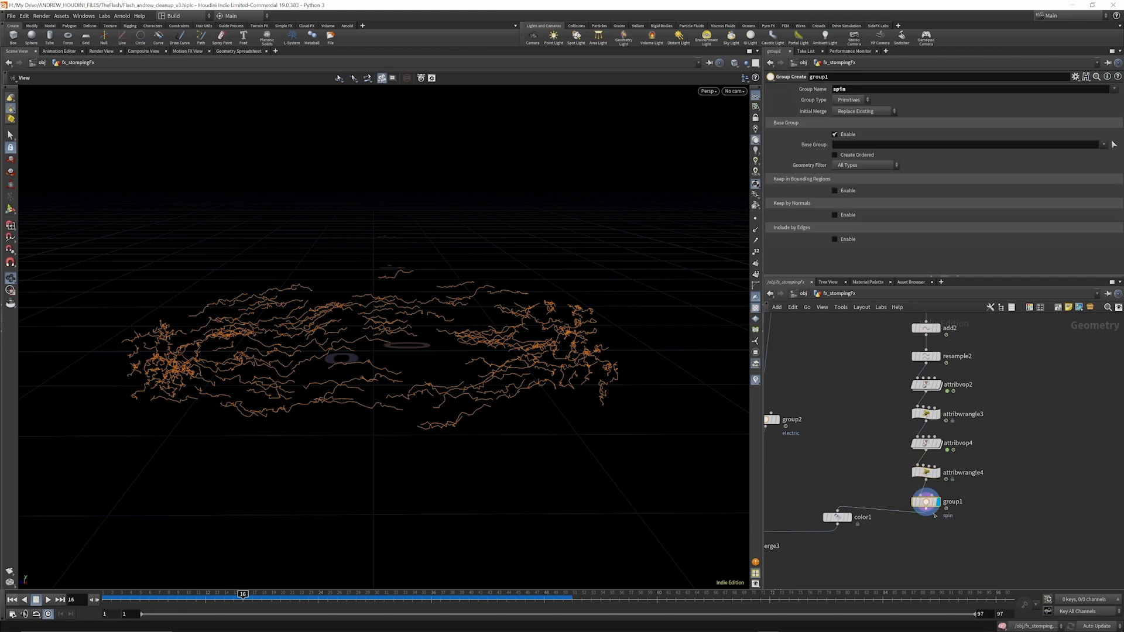
Display the color1 node's result with its color settings and scrub the timeline to frame 39.
{"action": "scroll", "coordinate": [978, 480], "scroll_direction": "down", "scroll_amount": 3}
{"action": "scroll", "coordinate": [904, 513], "scroll_direction": "up", "scroll_amount": 4}
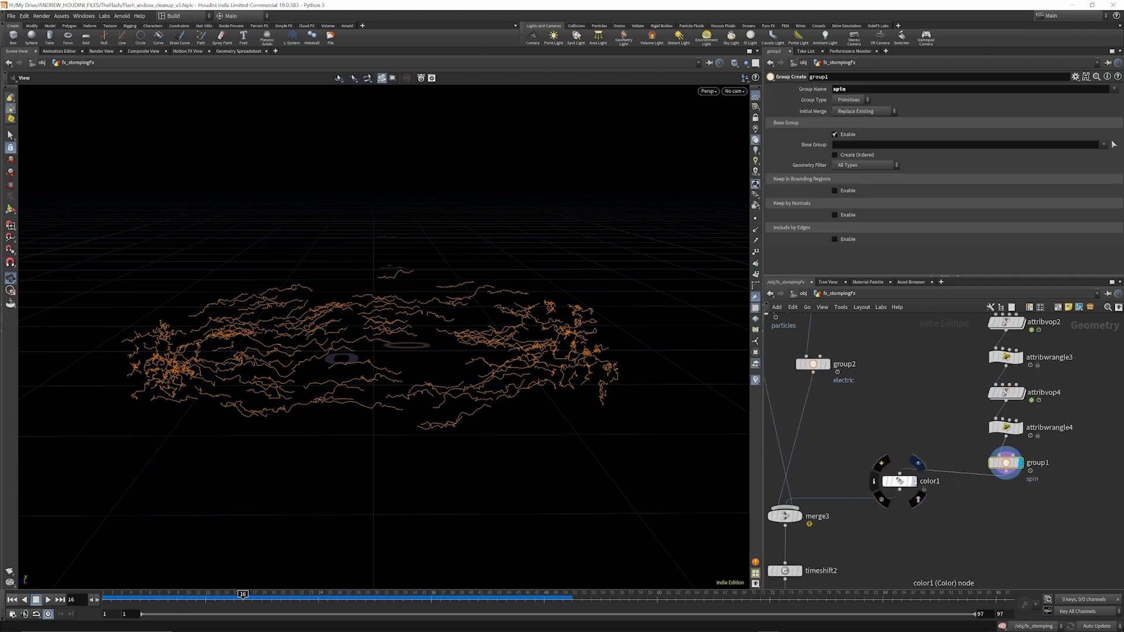
{"action": "left_click", "coordinate": [913, 481]}
{"action": "left_click", "coordinate": [902, 481]}
{"action": "scroll", "coordinate": [935, 456], "scroll_direction": "down", "scroll_amount": 2}
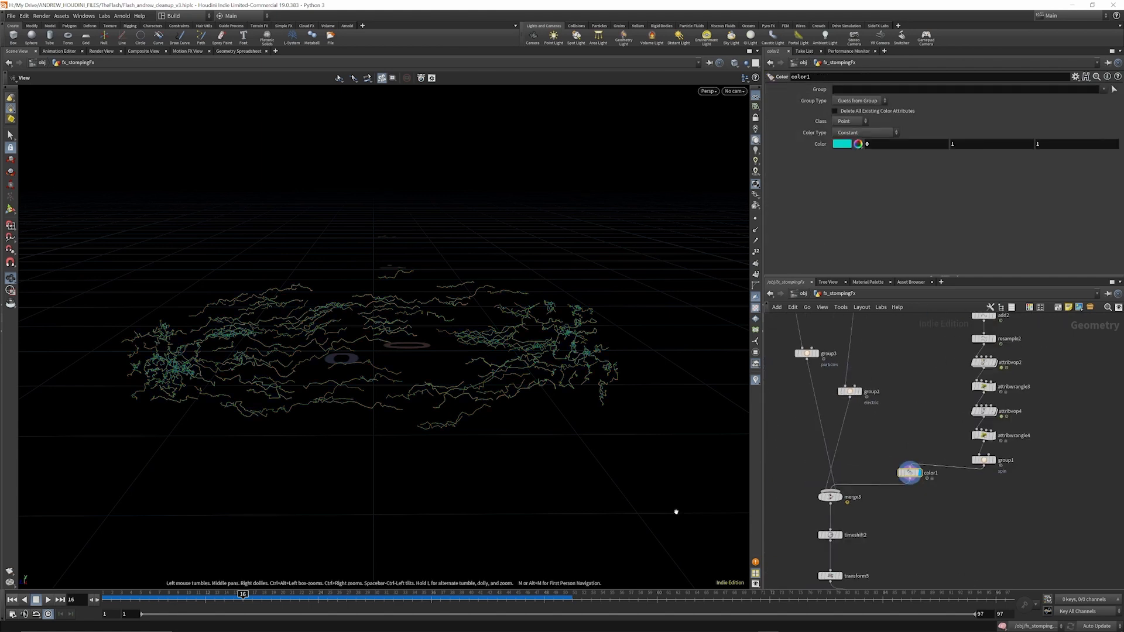
{"action": "left_click_drag", "start_coordinate": [375, 598], "coordinate": [459, 622]}
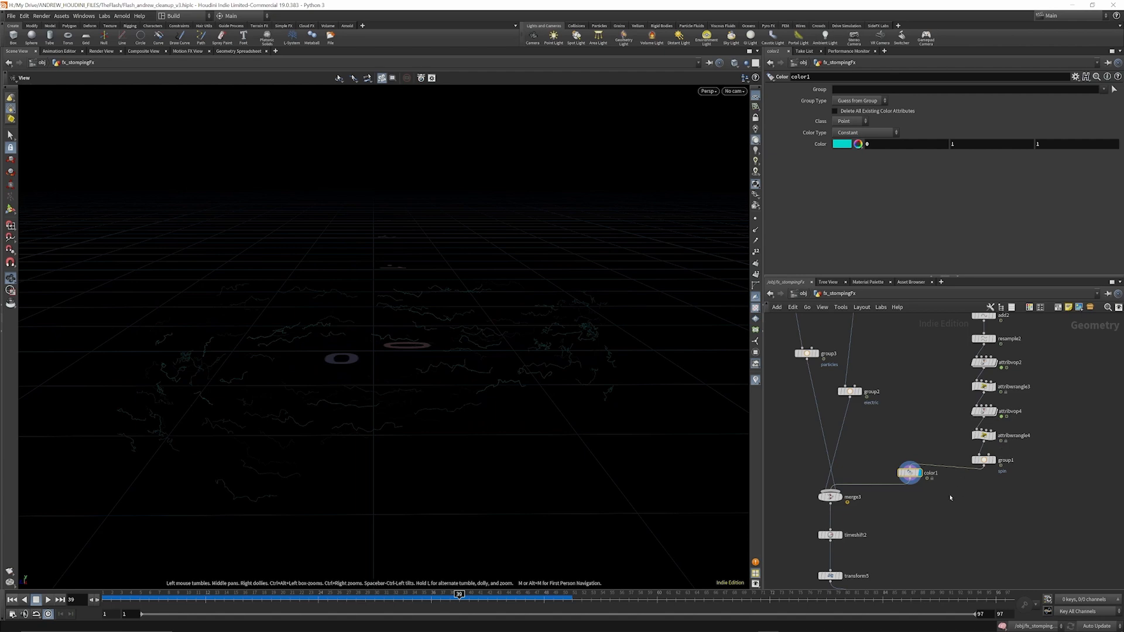
Examine the attribwrangle4 code and the fit1 range settings inside attribvop4, and return to the fx_stompingFx level.
{"action": "left_click", "coordinate": [984, 436]}
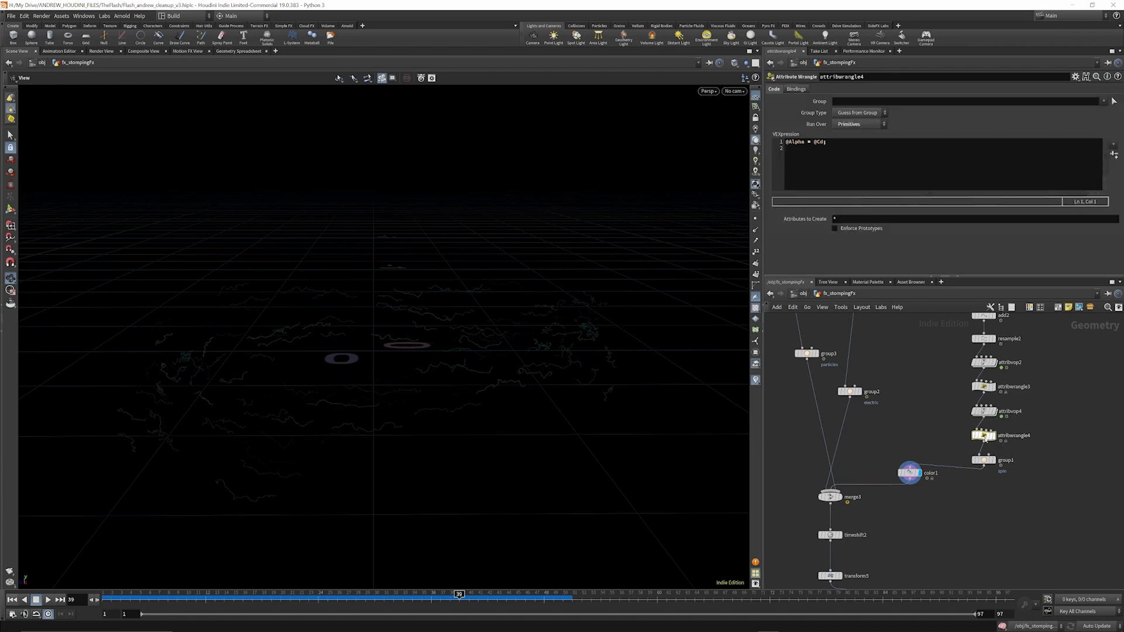
{"action": "double_click", "coordinate": [984, 412]}
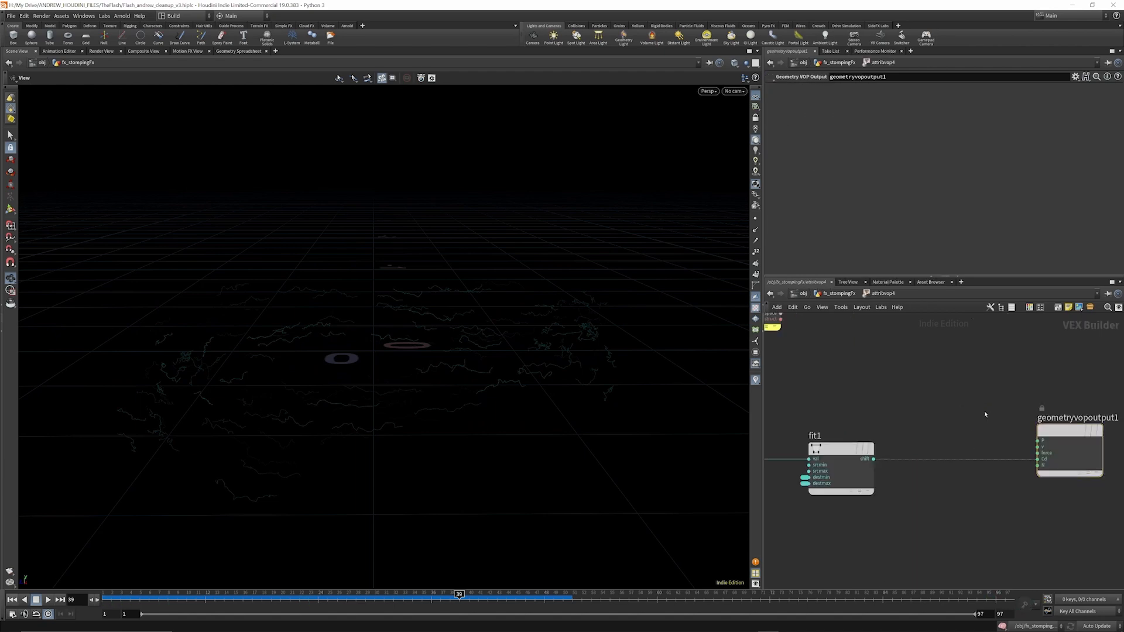
{"action": "scroll", "coordinate": [973, 430], "scroll_direction": "down", "scroll_amount": 4}
{"action": "middle_click_drag", "start_coordinate": [840, 461], "coordinate": [883, 449]}
{"action": "scroll", "coordinate": [915, 436], "scroll_direction": "up", "scroll_amount": 5}
{"action": "scroll", "coordinate": [865, 440], "scroll_direction": "down", "scroll_amount": 3}
{"action": "left_click", "coordinate": [991, 410]}
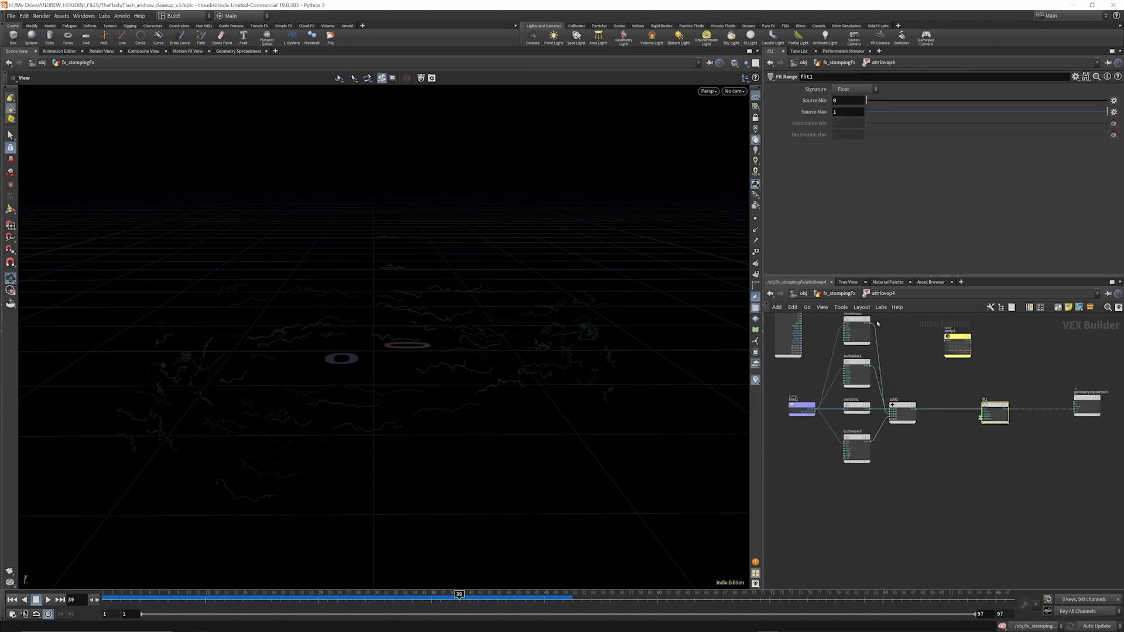
{"action": "key", "text": "u"}
{"action": "scroll", "coordinate": [977, 419], "scroll_direction": "up", "scroll_amount": 2}
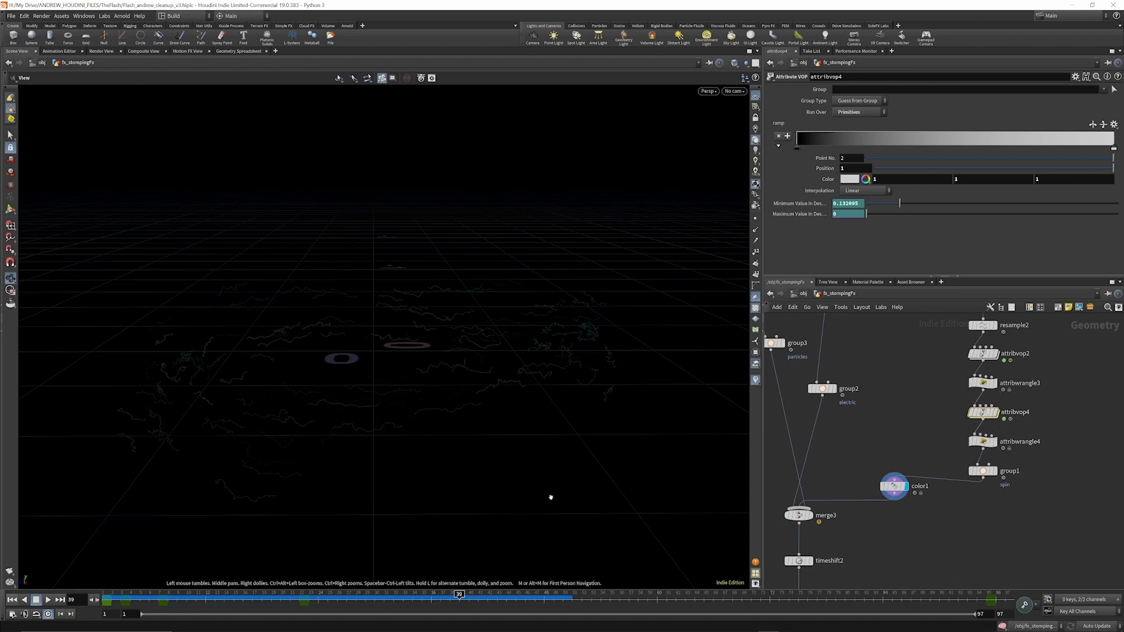
Scrub the timeline back and forth to check the lines fading over time, stopping at frame 25.
{"action": "left_click_drag", "start_coordinate": [336, 600], "coordinate": [586, 630]}
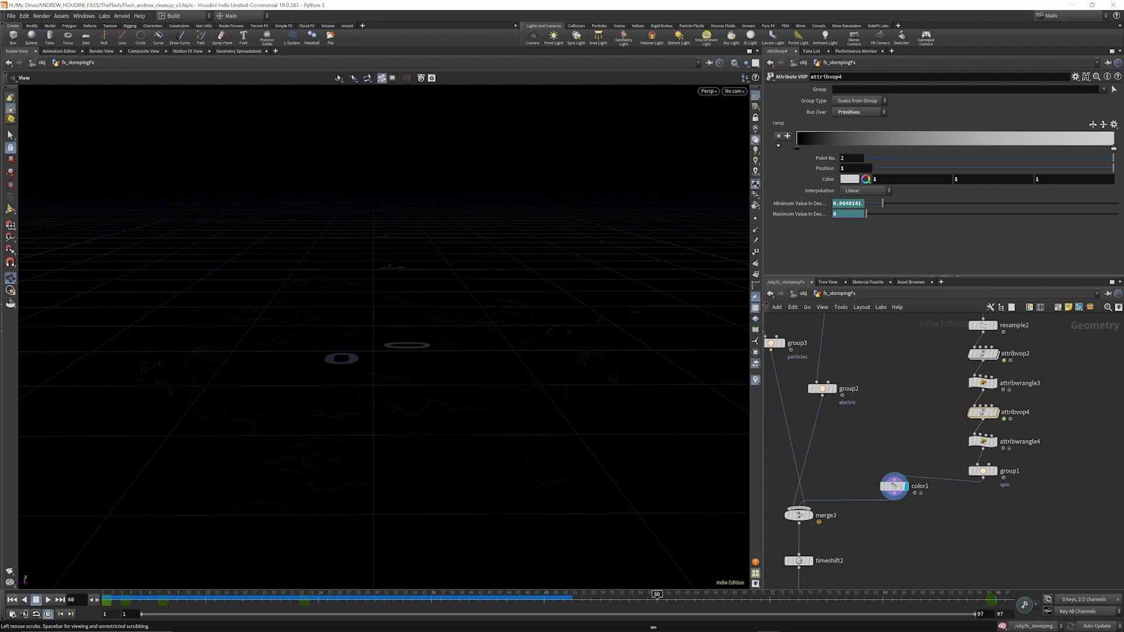
{"action": "left_click_drag", "start_coordinate": [801, 629], "coordinate": [150, 610]}
{"action": "left_click_drag", "start_coordinate": [122, 609], "coordinate": [327, 609]}
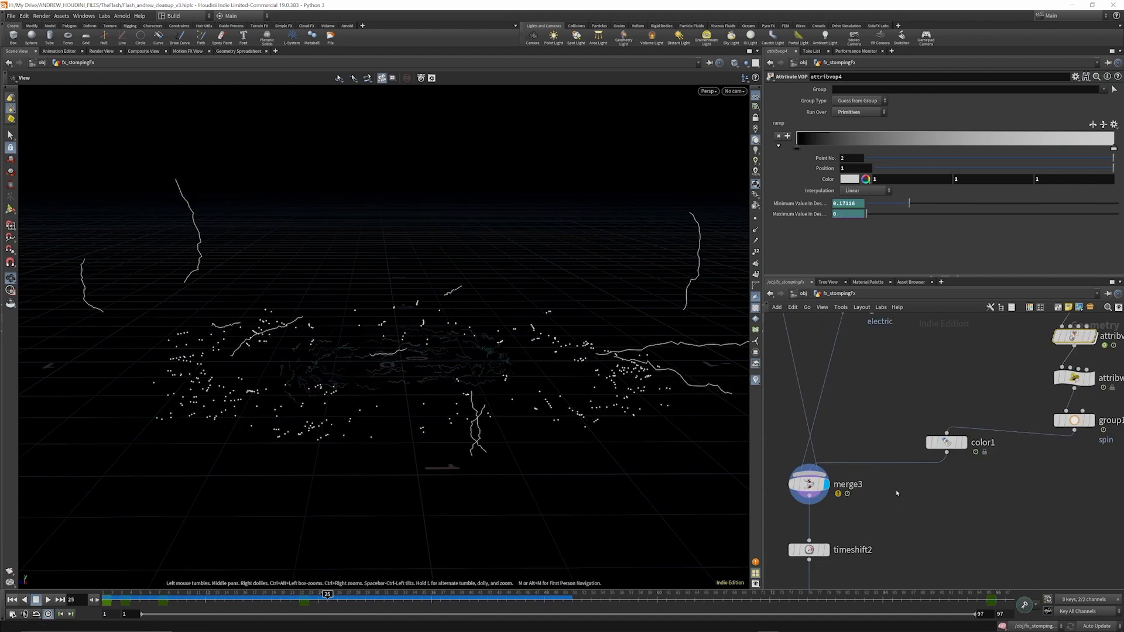
Examine the particle branch by displaying scatter12 and popnet5, viewing the attribwrangle21 velocity code, and scrubbing to frame 28.
{"action": "scroll", "coordinate": [895, 494], "scroll_direction": "down", "scroll_amount": 10}
{"action": "scroll", "coordinate": [862, 412], "scroll_direction": "up", "scroll_amount": 6}
{"action": "left_click", "coordinate": [876, 384]}
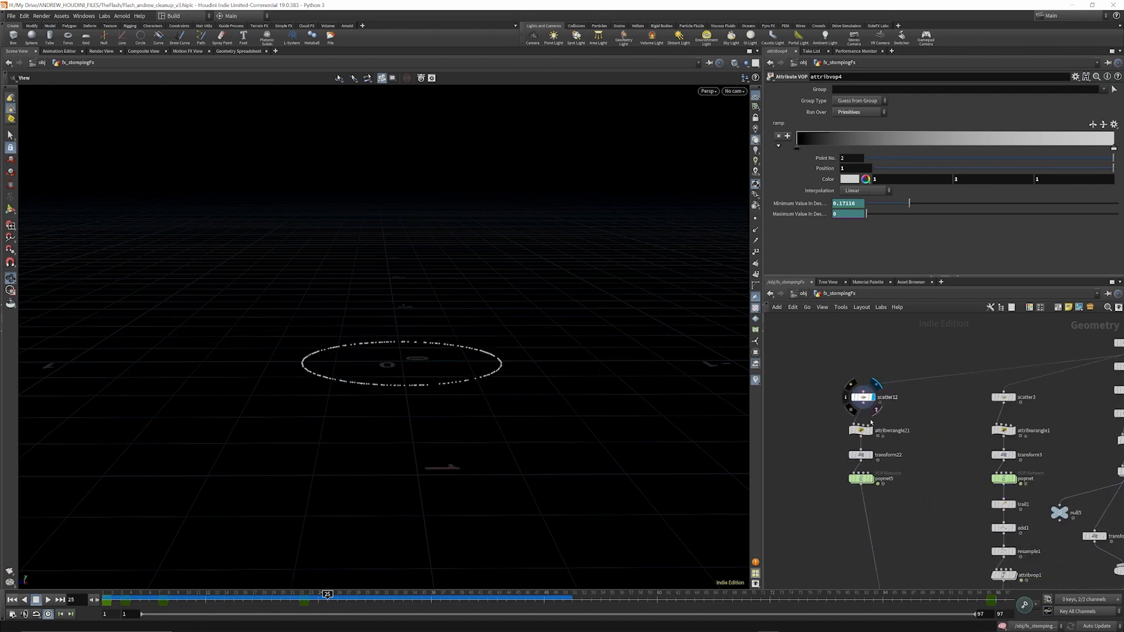
{"action": "scroll", "coordinate": [864, 401], "scroll_direction": "up", "scroll_amount": 3}
{"action": "left_click", "coordinate": [851, 420]}
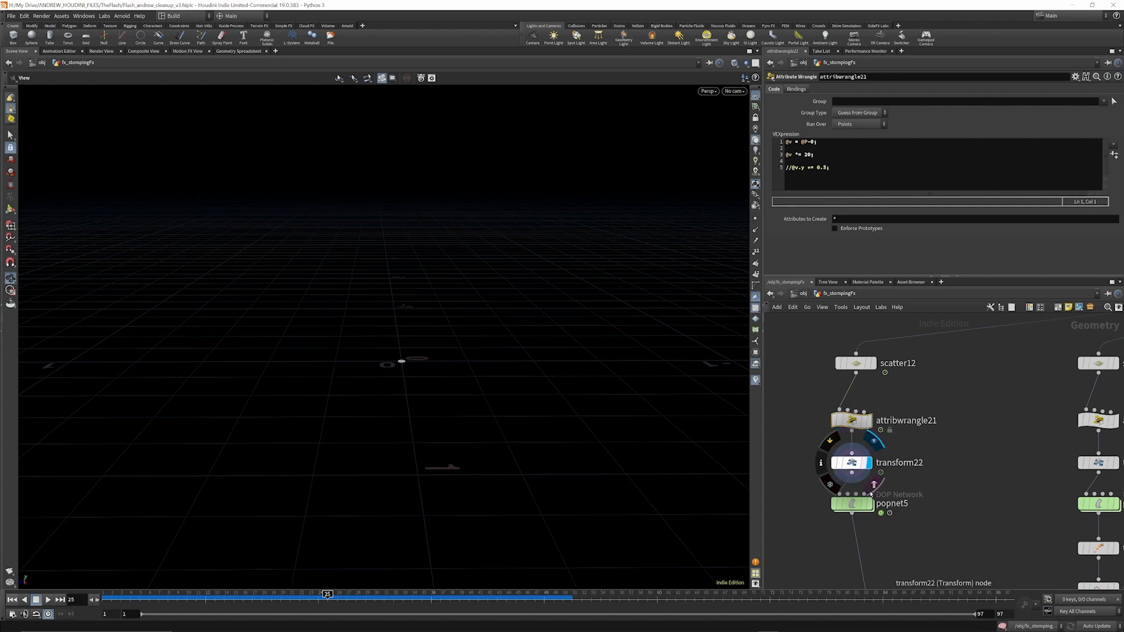
{"action": "left_click", "coordinate": [869, 504]}
{"action": "left_click_drag", "start_coordinate": [330, 599], "coordinate": [356, 599]}
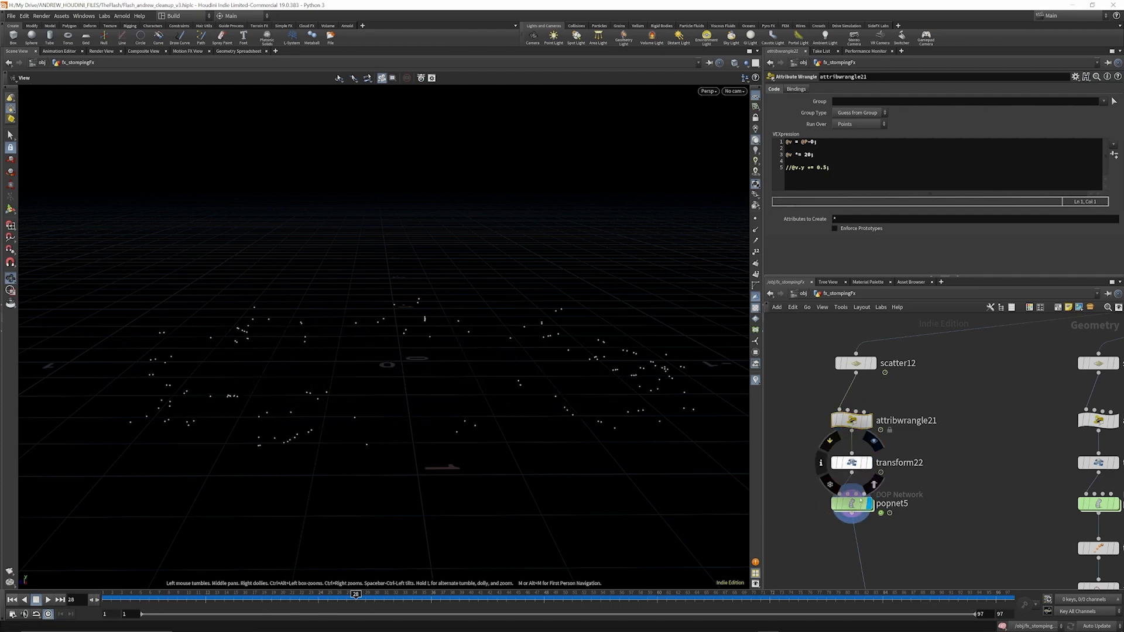
Open popnet5, bypass popreplicate1 and play the simulation from frame 1 to see the particles without replication.
{"action": "double_click", "coordinate": [851, 502]}
{"action": "scroll", "coordinate": [843, 476], "scroll_direction": "down", "scroll_amount": 5}
{"action": "scroll", "coordinate": [871, 423], "scroll_direction": "up", "scroll_amount": 6}
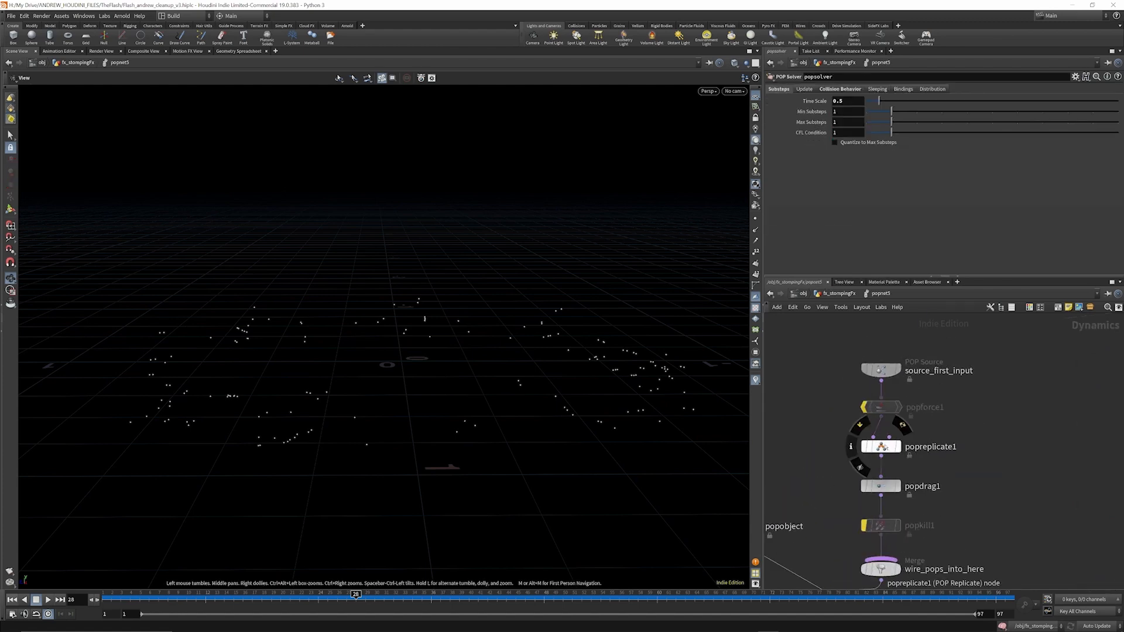
{"action": "left_click", "coordinate": [881, 446]}
{"action": "left_click", "coordinate": [859, 424]}
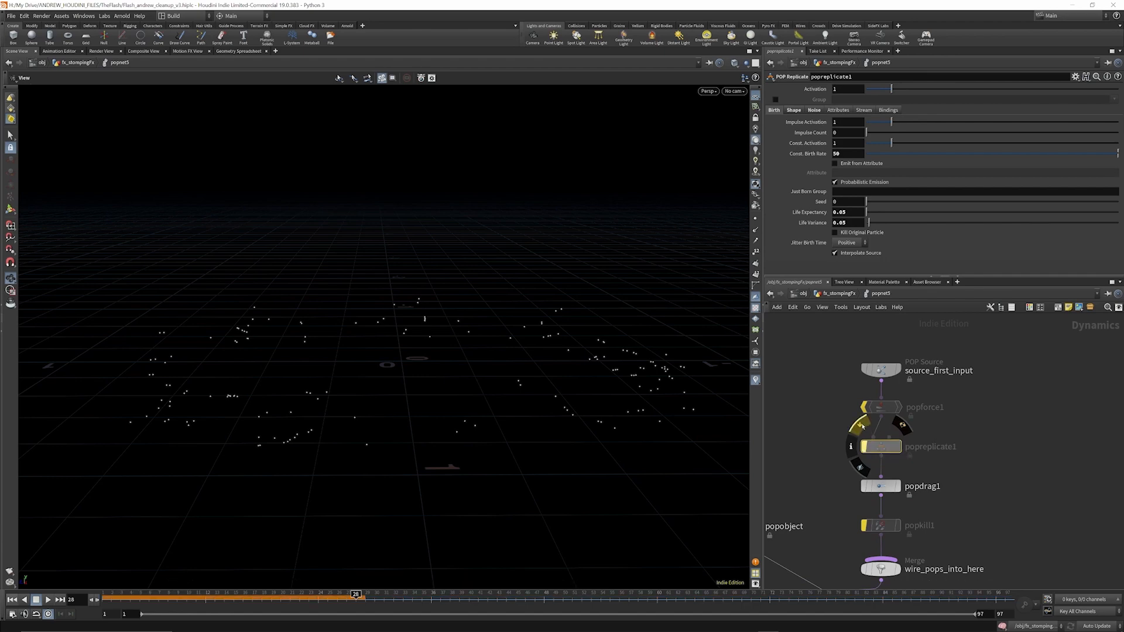
{"action": "left_click", "coordinate": [12, 599]}
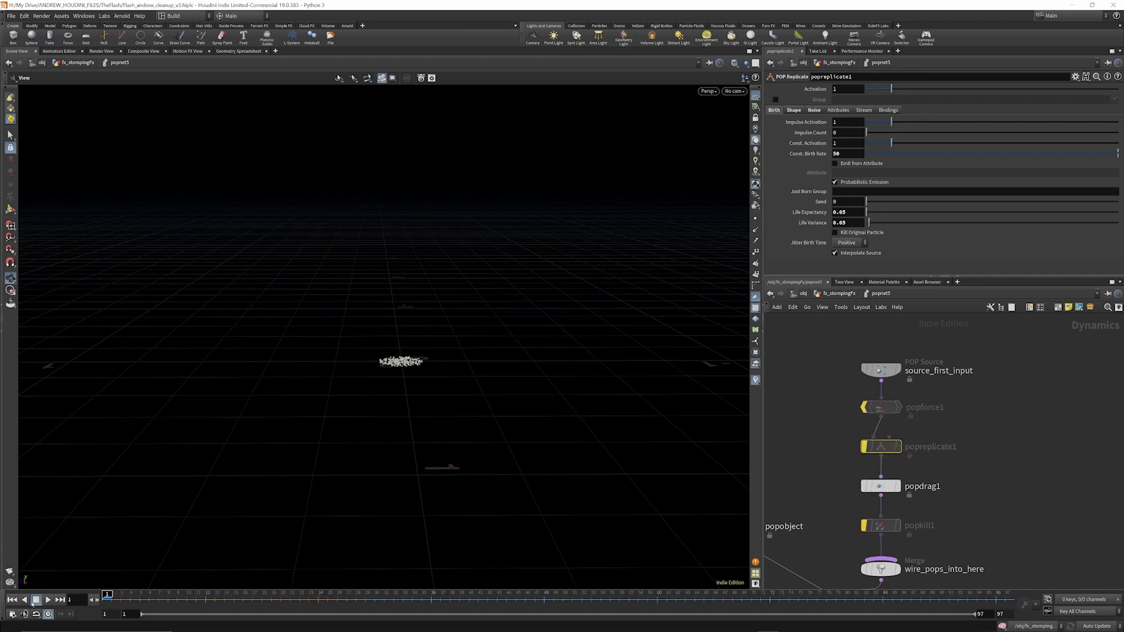
{"action": "left_click", "coordinate": [48, 601]}
{"action": "left_click", "coordinate": [47, 601]}
Re-enable popreplicate1 and replay the simulation from frame 1, stopping at frame 37.
{"action": "left_click", "coordinate": [859, 425]}
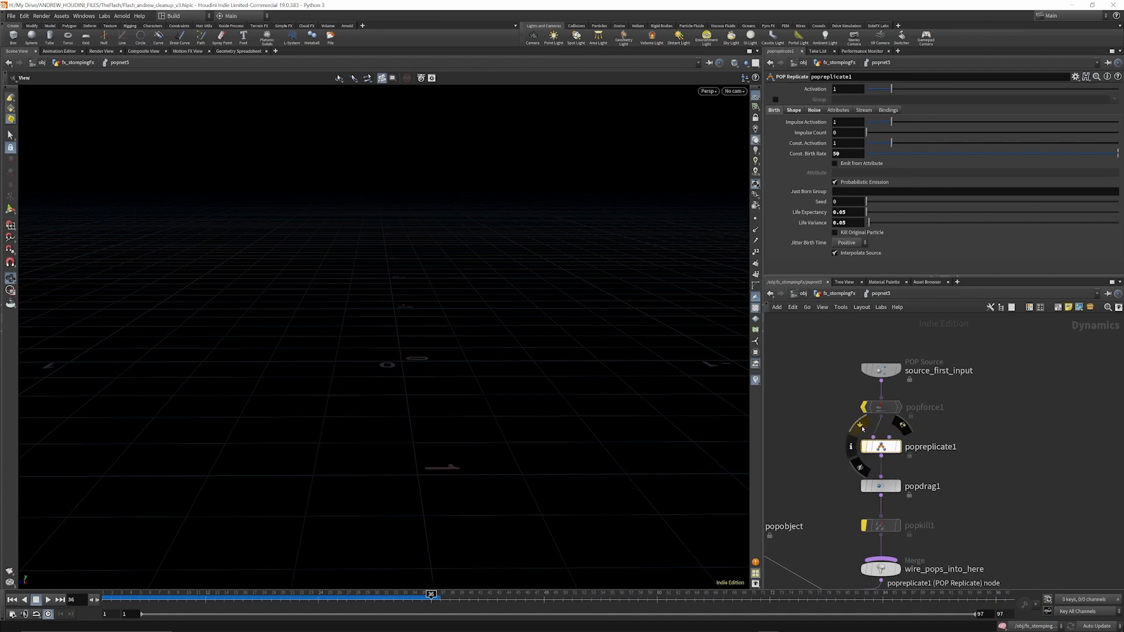
{"action": "left_click", "coordinate": [13, 600]}
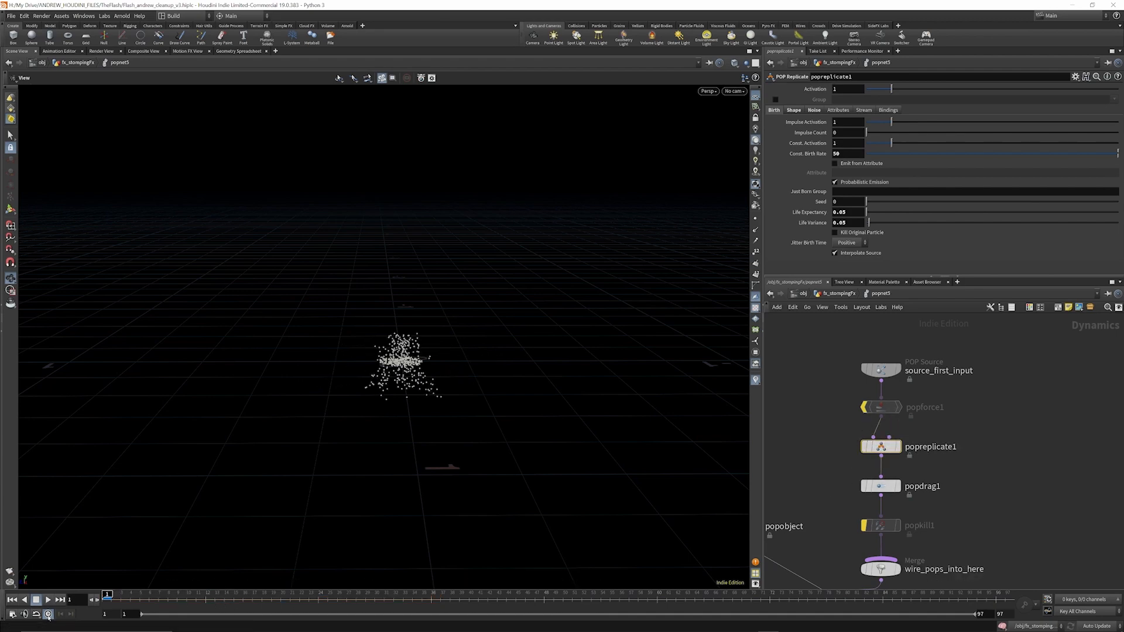
{"action": "left_click", "coordinate": [48, 600]}
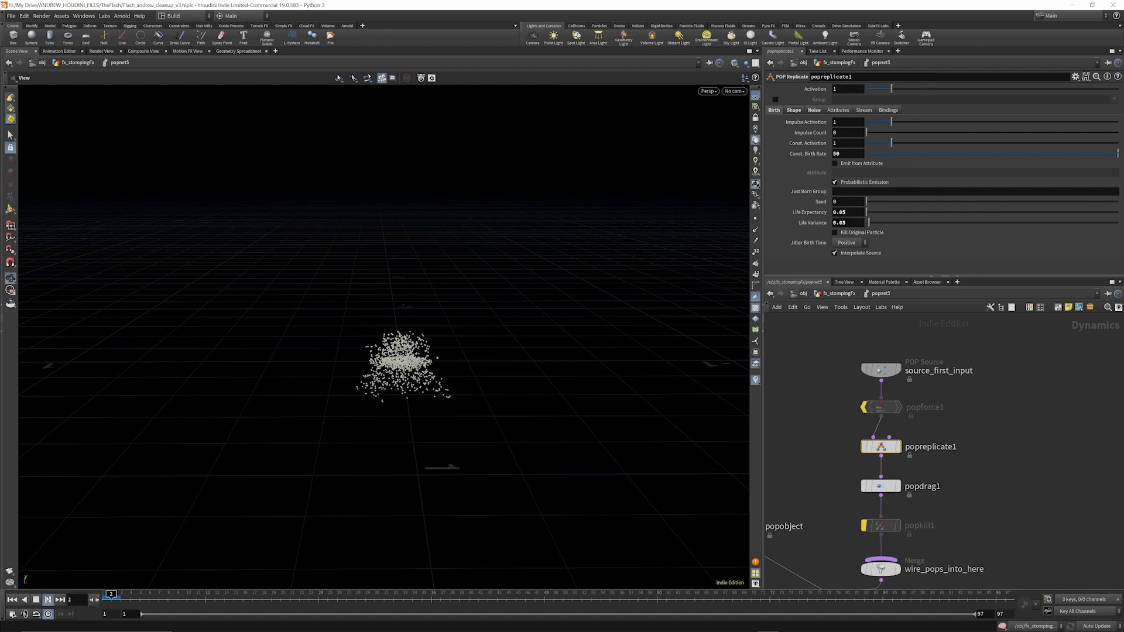
{"action": "left_click", "coordinate": [48, 600]}
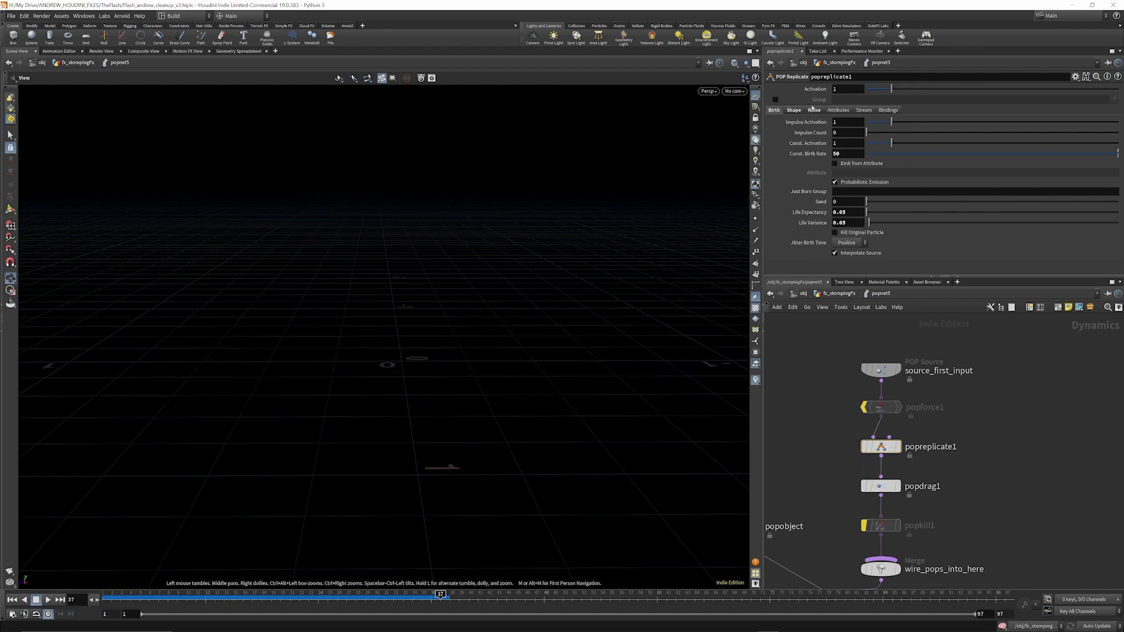
Examine the noise settings of popreplicate1 and the air resistance settings of popdrag1.
{"action": "left_click", "coordinate": [814, 111]}
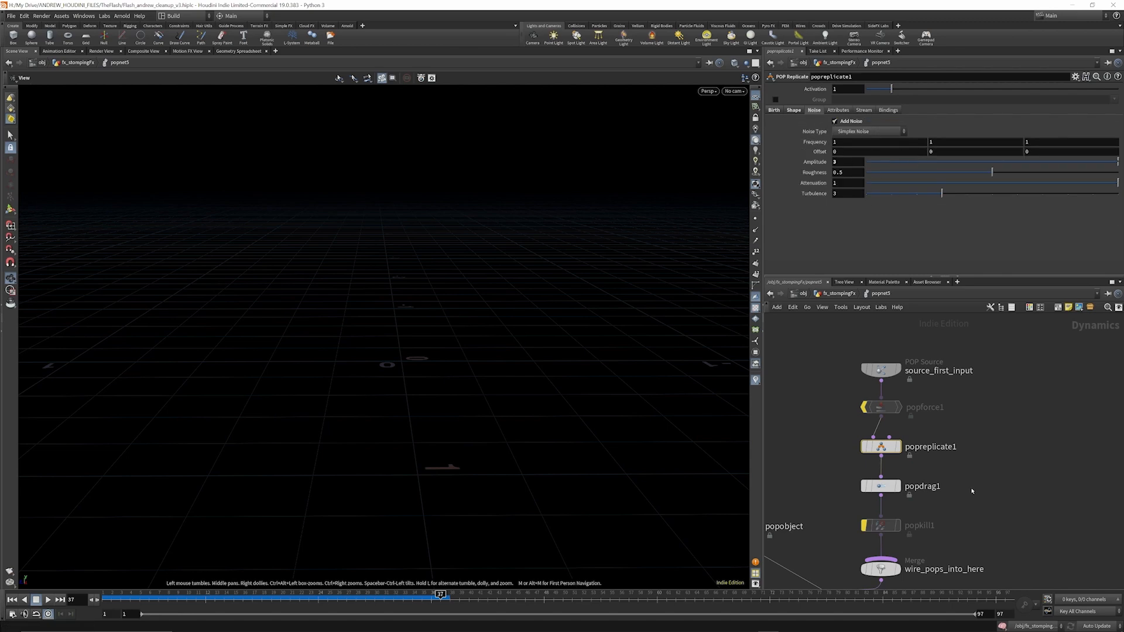
{"action": "scroll", "coordinate": [893, 418], "scroll_direction": "down", "scroll_amount": 2}
{"action": "scroll", "coordinate": [892, 508], "scroll_direction": "up", "scroll_amount": 3}
{"action": "left_click", "coordinate": [881, 459]}
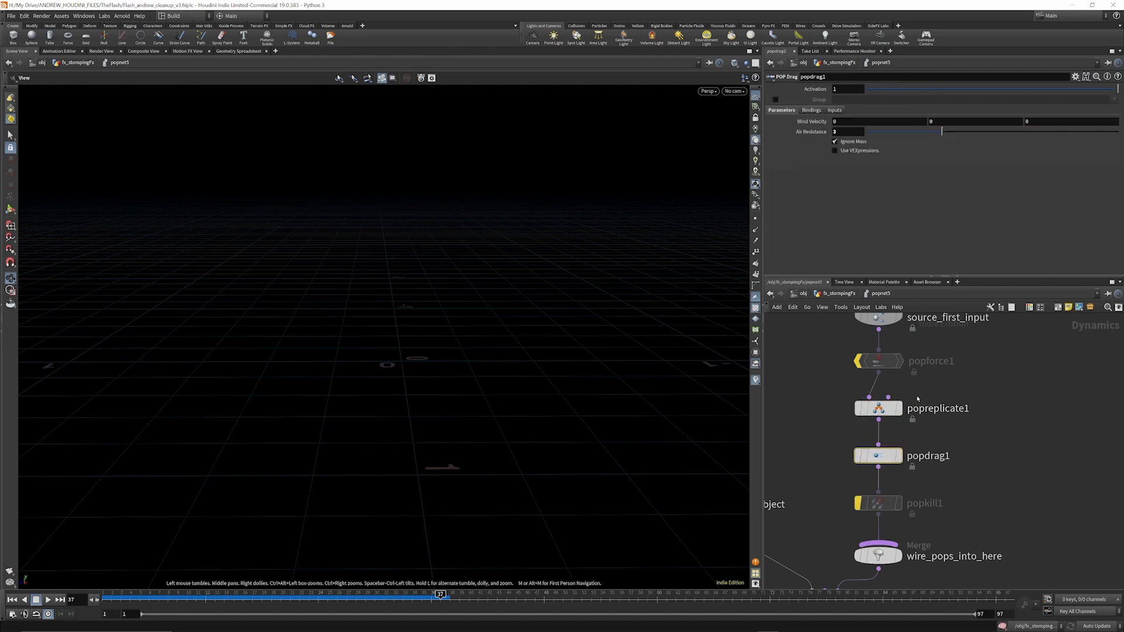
Examine the popsolver and popobject settings at the end of the particle network.
{"action": "scroll", "coordinate": [915, 404], "scroll_direction": "down", "scroll_amount": 3}
{"action": "scroll", "coordinate": [927, 404], "scroll_direction": "down", "scroll_amount": 2}
{"action": "scroll", "coordinate": [907, 487], "scroll_direction": "up", "scroll_amount": 3}
{"action": "left_click", "coordinate": [868, 475]}
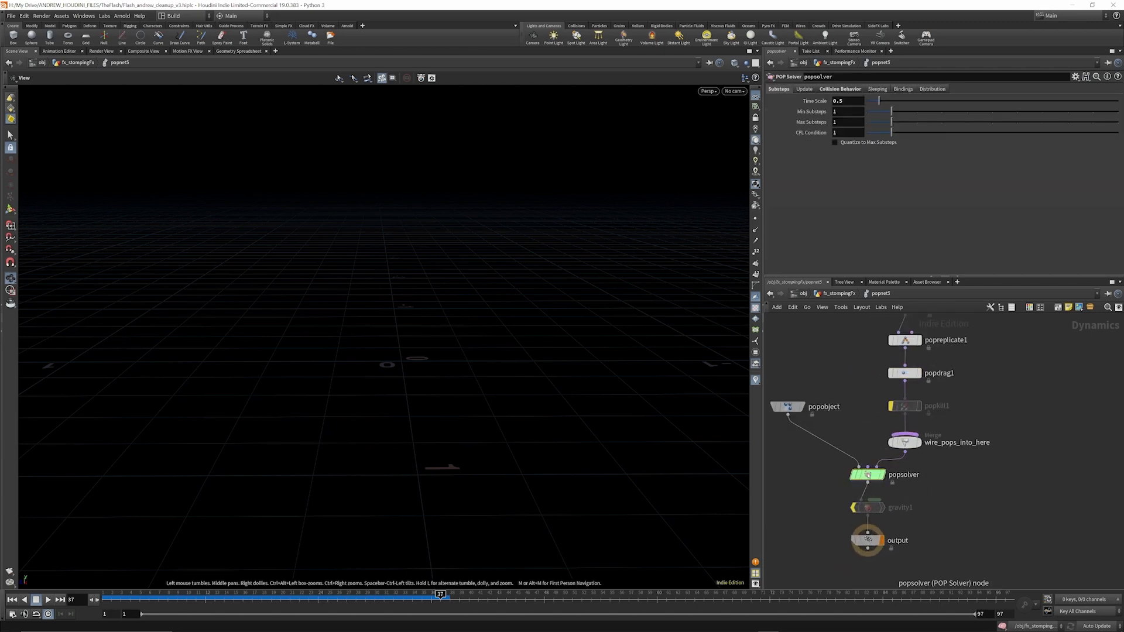
{"action": "left_click", "coordinate": [788, 407]}
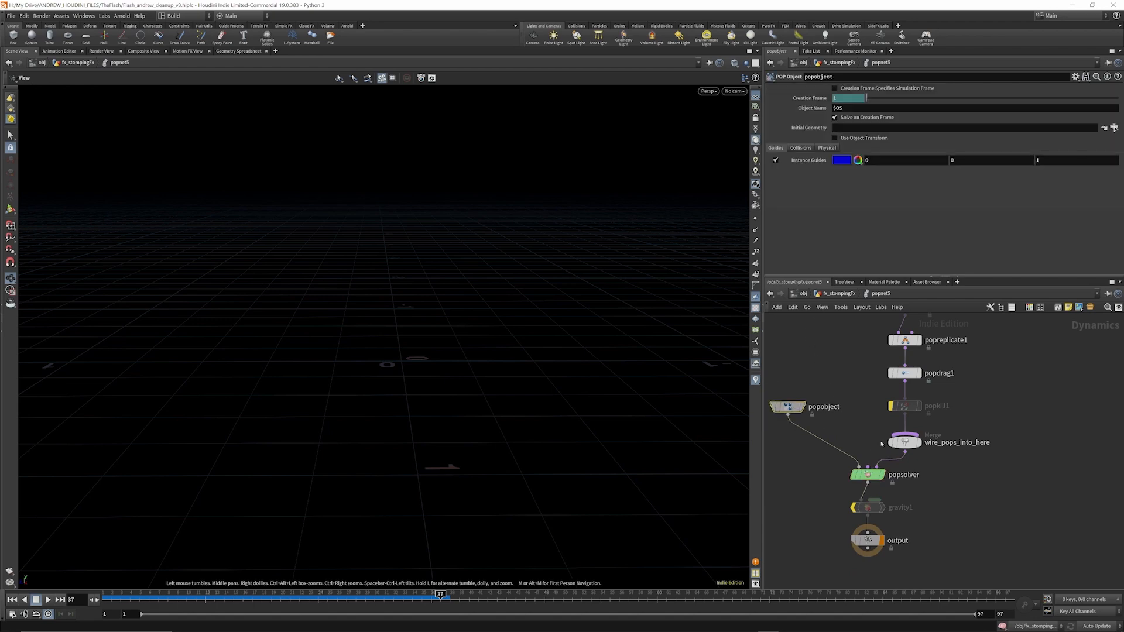
Return to the fx_stompingFx level, display the merge3 result and scrub the timeline to frame 30.
{"action": "scroll", "coordinate": [880, 426], "scroll_direction": "down", "scroll_amount": 1}
{"action": "left_click", "coordinate": [837, 295]}
{"action": "scroll", "coordinate": [882, 432], "scroll_direction": "down", "scroll_amount": 5}
{"action": "scroll", "coordinate": [882, 432], "scroll_direction": "up", "scroll_amount": 8}
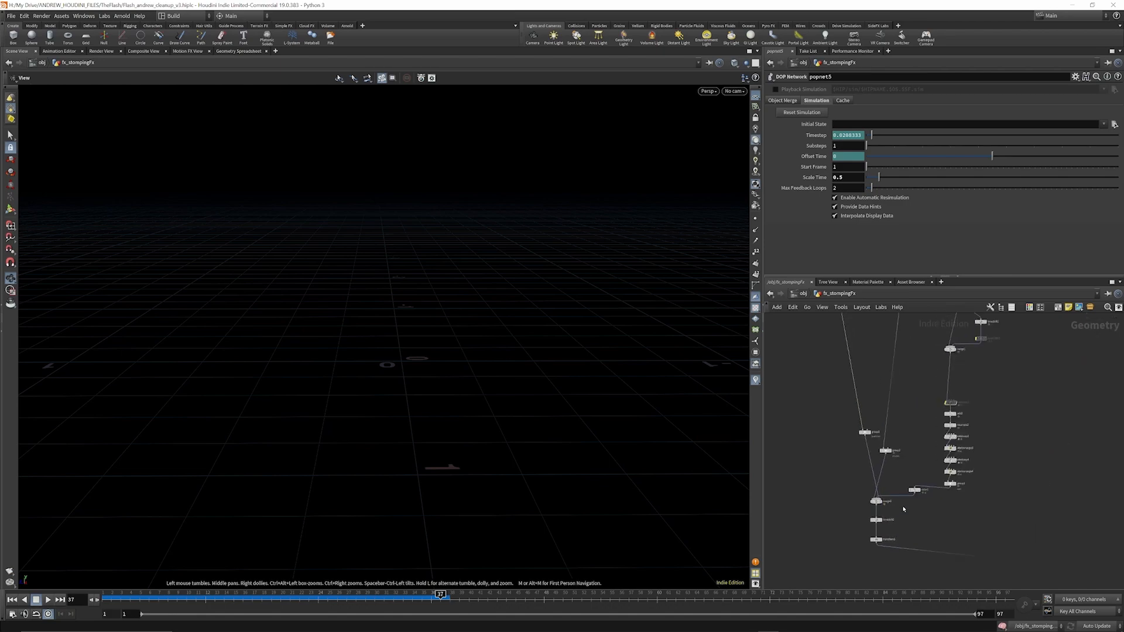
{"action": "left_click", "coordinate": [861, 496]}
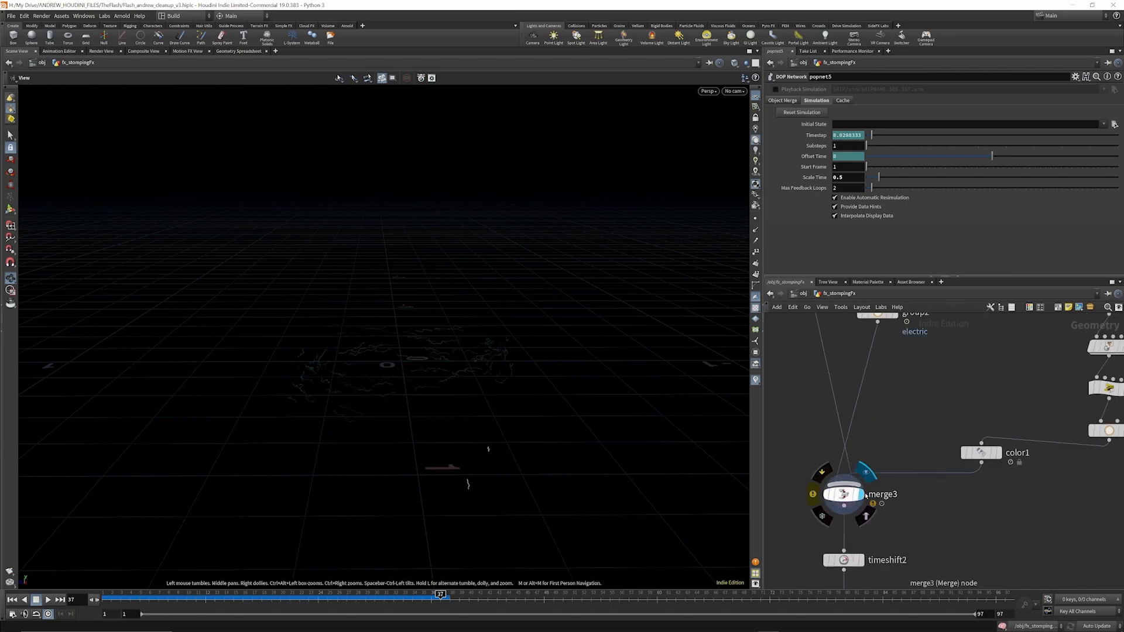
{"action": "left_click_drag", "start_coordinate": [325, 597], "coordinate": [543, 612]}
{"action": "left_click_drag", "start_coordinate": [621, 607], "coordinate": [375, 613]}
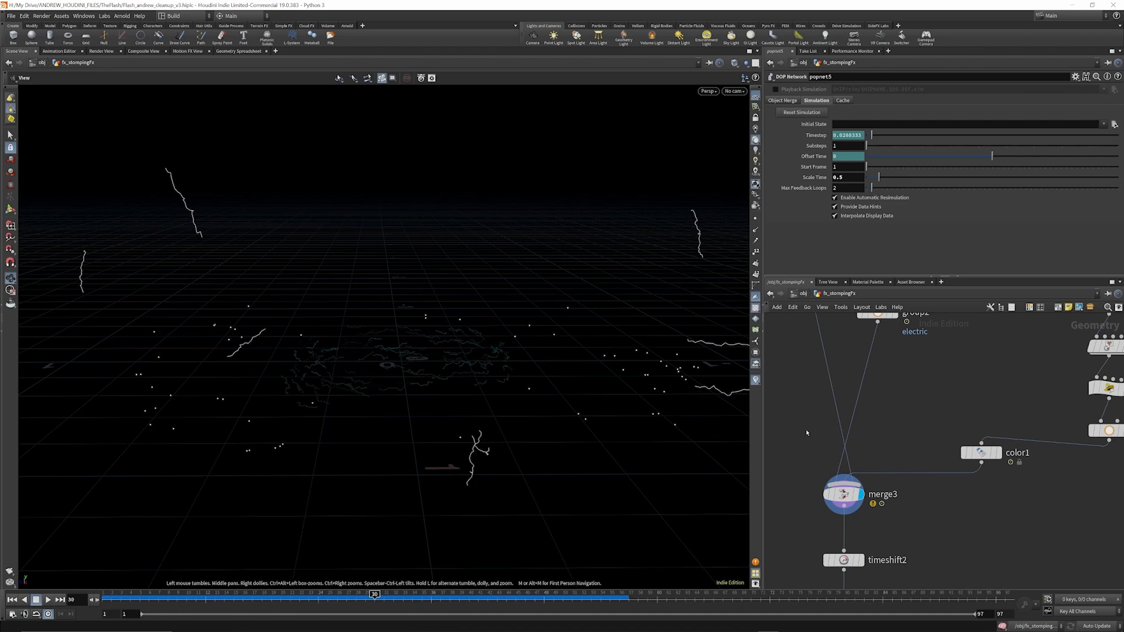
Display the results of timeshift2 and transform5 in turn and examine timeshift2's frame expression.
{"action": "scroll", "coordinate": [806, 430], "scroll_direction": "down", "scroll_amount": 3}
{"action": "left_click", "coordinate": [811, 453]}
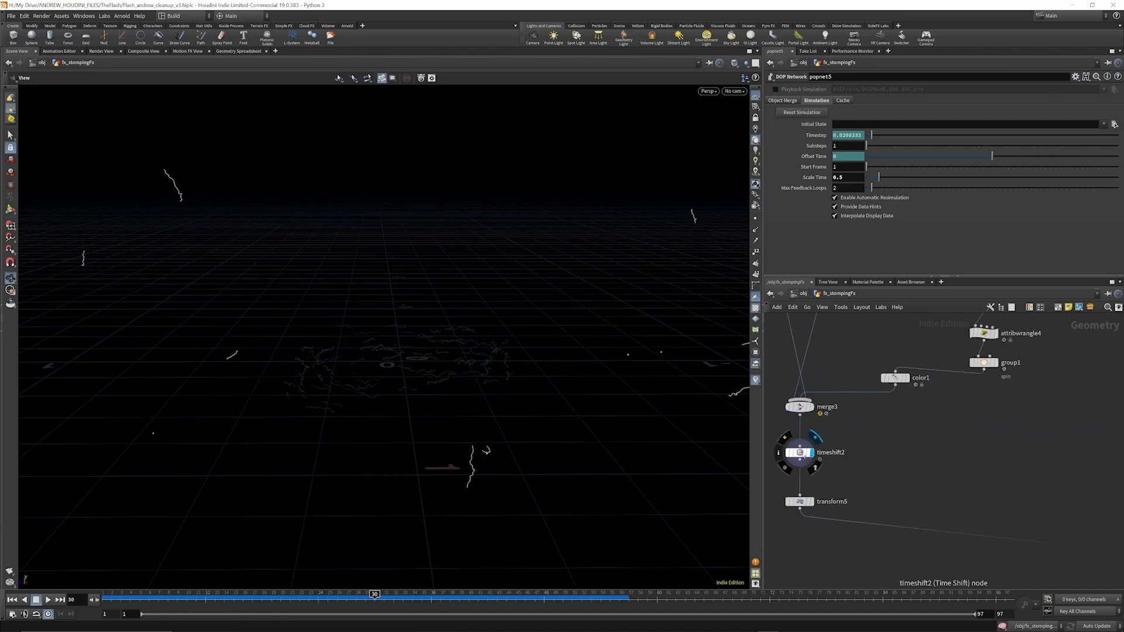
{"action": "left_click", "coordinate": [800, 453]}
{"action": "left_click", "coordinate": [810, 502]}
{"action": "left_click_drag", "start_coordinate": [364, 350], "coordinate": [673, 326]}
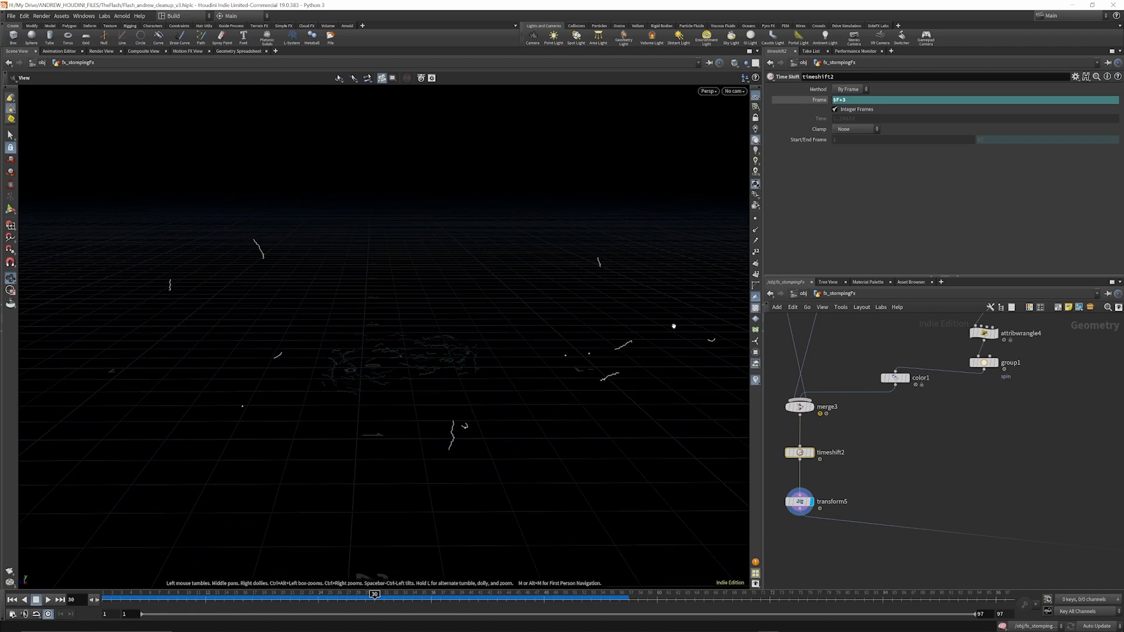
Return to the obj level and hide the electricity, dust and procedural smoke objects, keeping the character, ground debris and stomping effect displayed.
{"action": "left_click", "coordinate": [800, 294]}
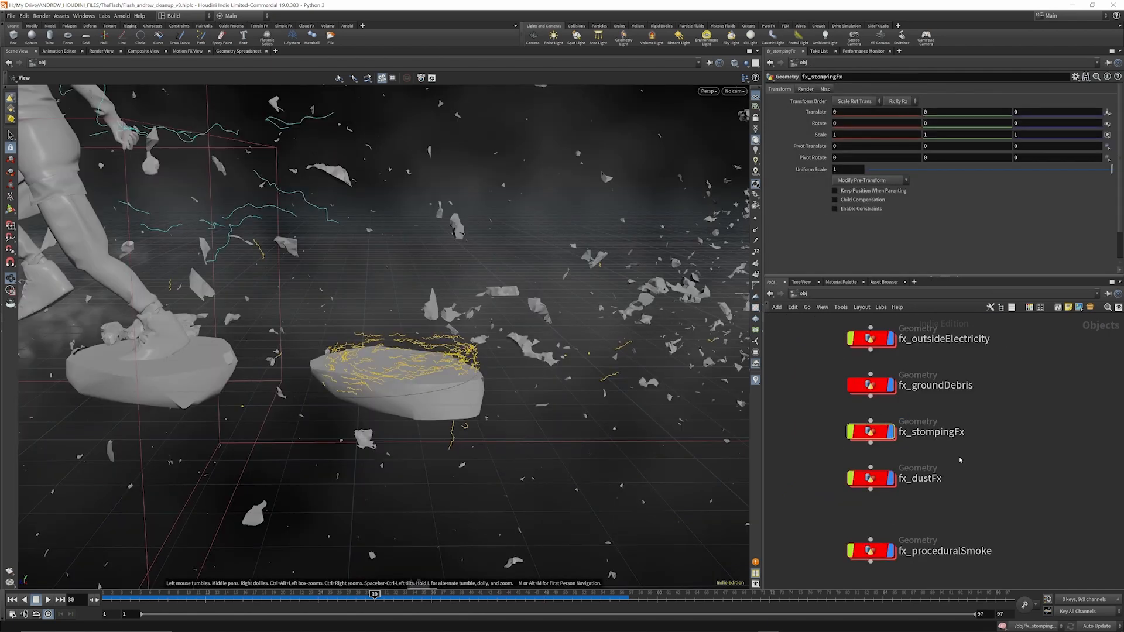
{"action": "scroll", "coordinate": [942, 491], "scroll_direction": "down", "scroll_amount": 5}
{"action": "scroll", "coordinate": [943, 491], "scroll_direction": "up", "scroll_amount": 4}
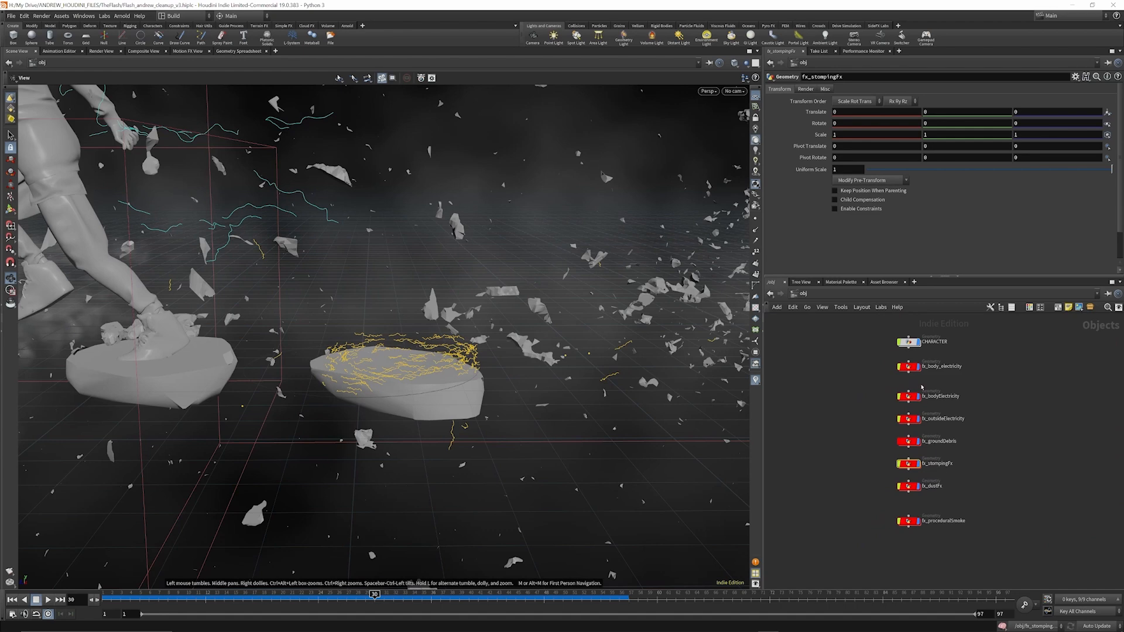
{"action": "left_click", "coordinate": [917, 344]}
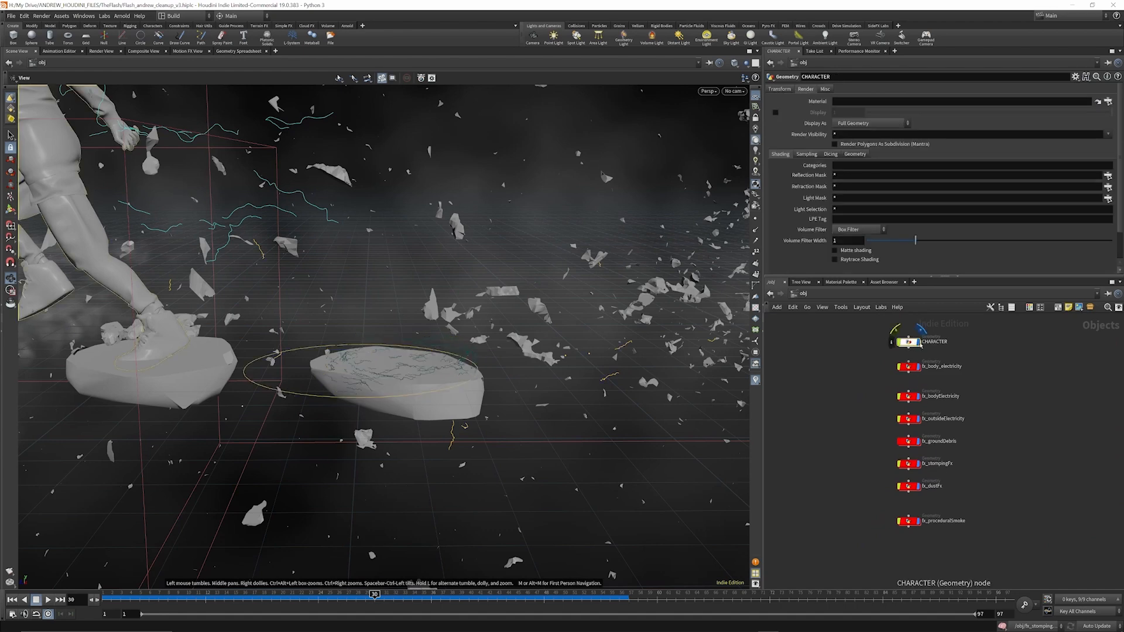
{"action": "left_click", "coordinate": [919, 344]}
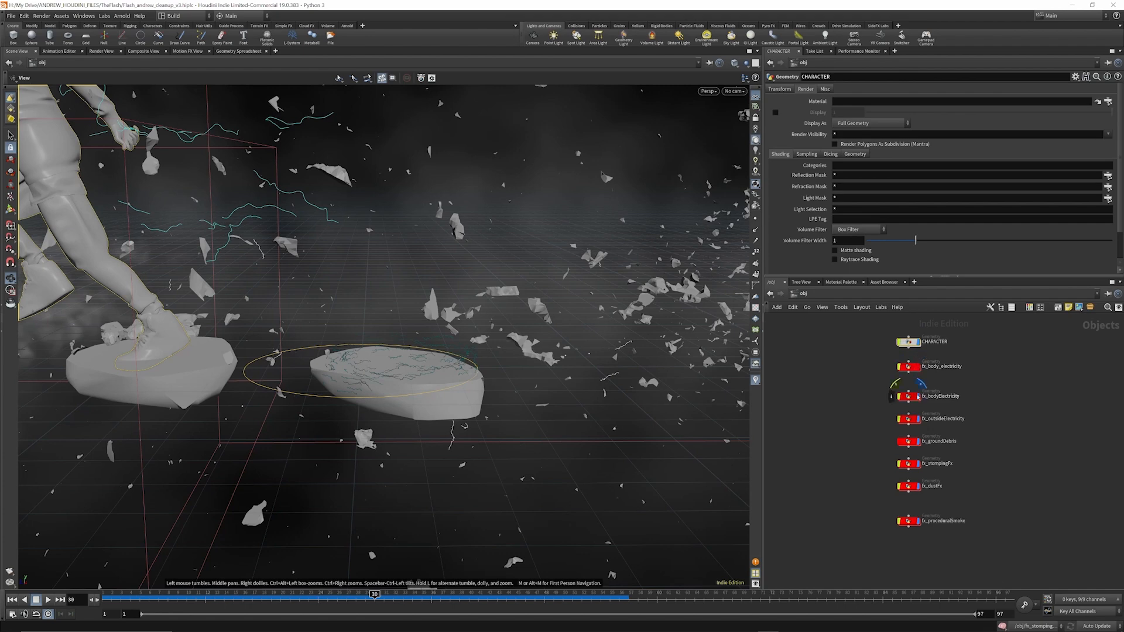
{"action": "left_click", "coordinate": [919, 420]}
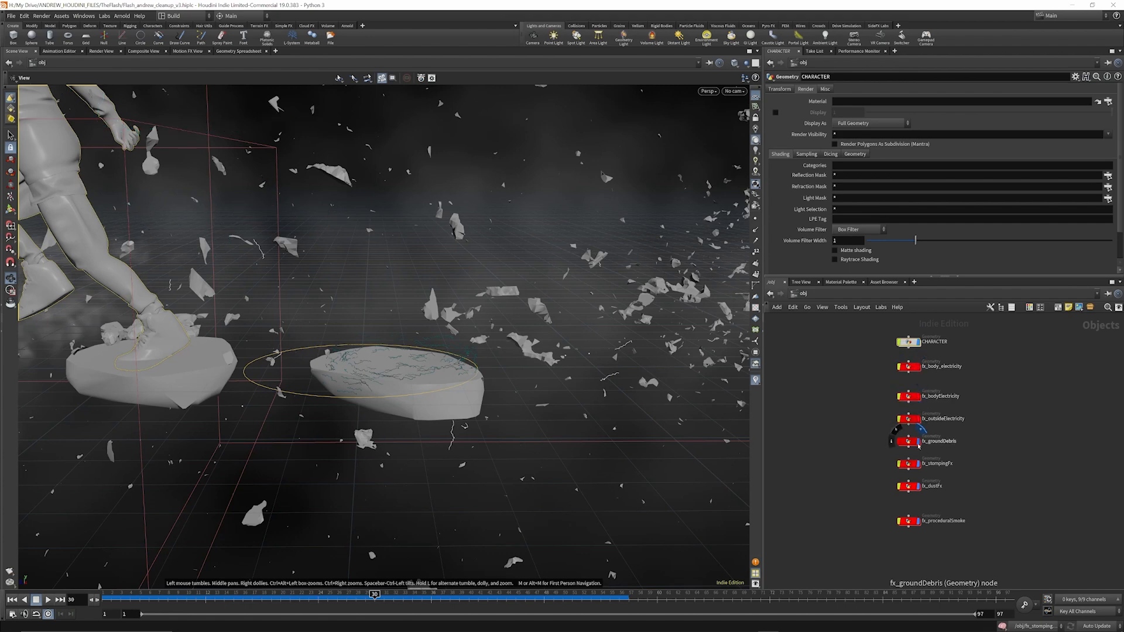
{"action": "left_click", "coordinate": [918, 442]}
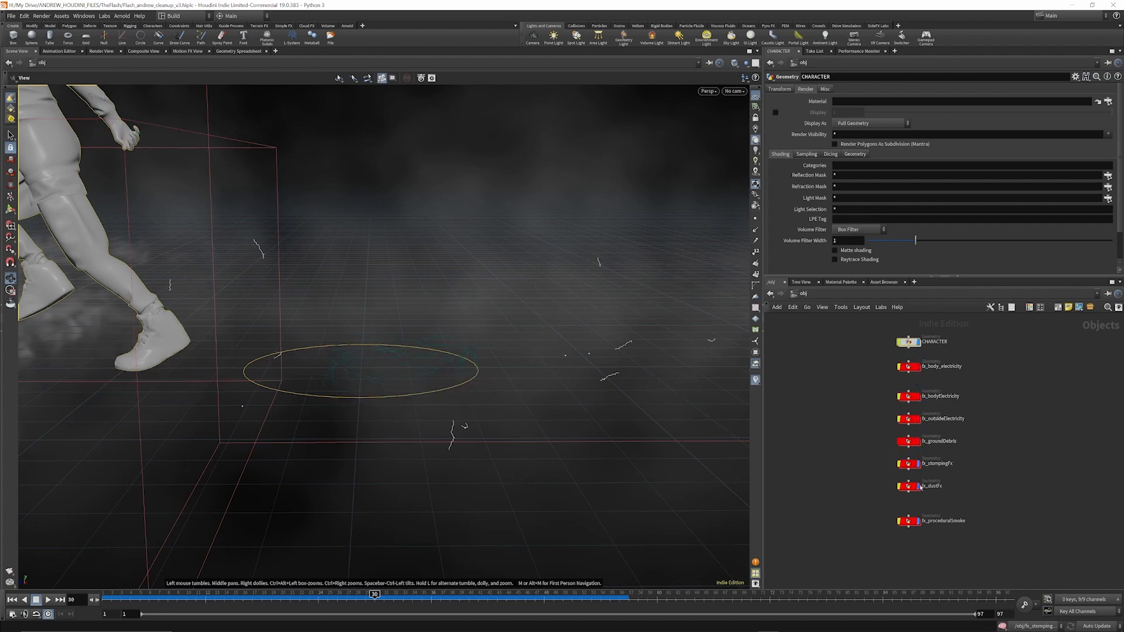
{"action": "left_click", "coordinate": [918, 440]}
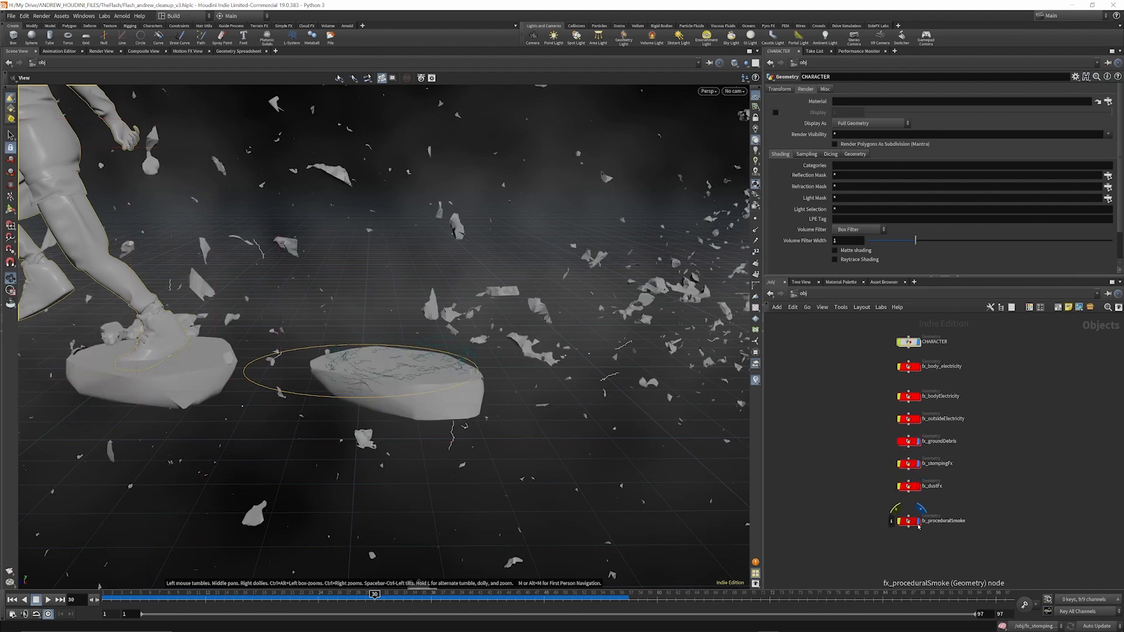
{"action": "left_click", "coordinate": [918, 486]}
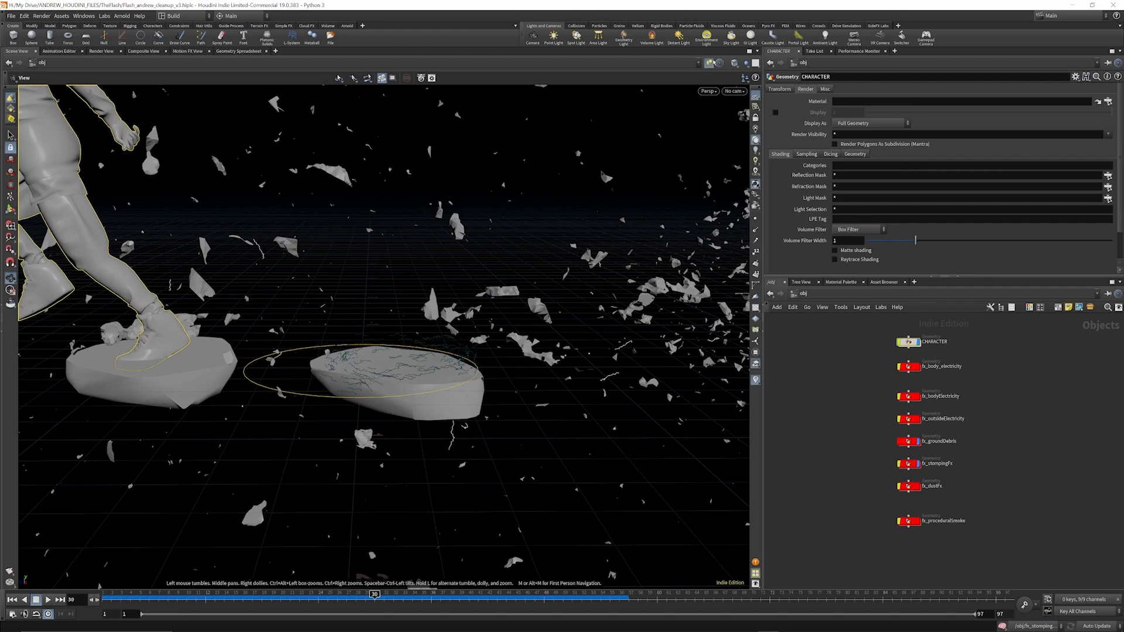
Open fx_stompingFx with the whole scene kept in view and scrub the timeline back to frame 6.
{"action": "double_click", "coordinate": [909, 463]}
{"action": "scroll", "coordinate": [896, 471], "scroll_direction": "down", "scroll_amount": 3}
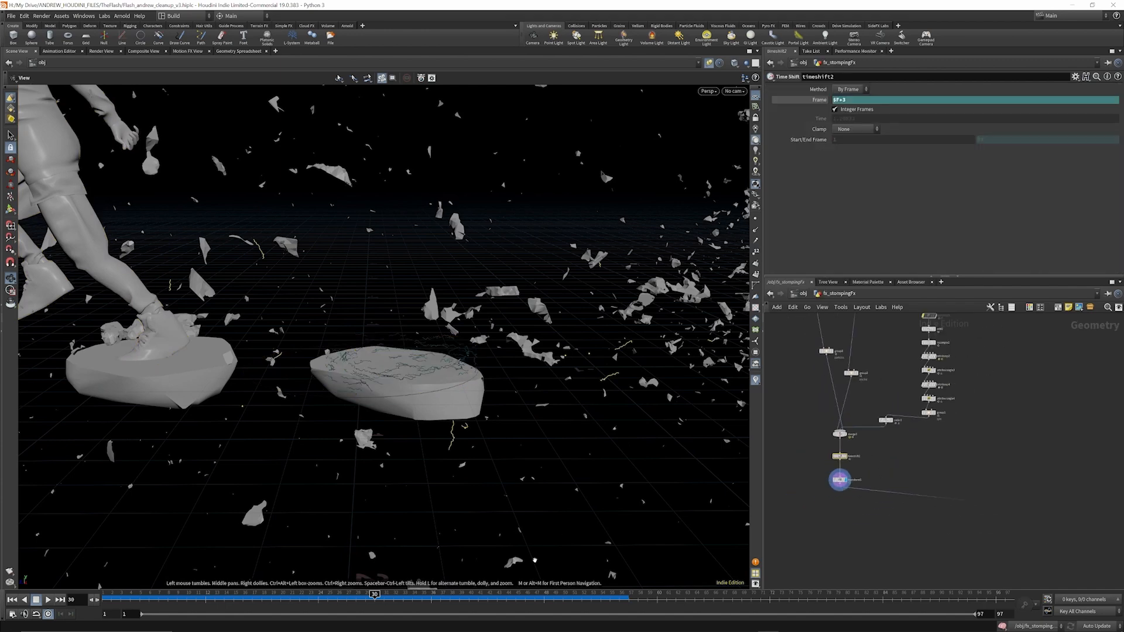
{"action": "left_click_drag", "start_coordinate": [373, 597], "coordinate": [150, 605]}
{"action": "scroll", "coordinate": [854, 490], "scroll_direction": "up", "scroll_amount": 3}
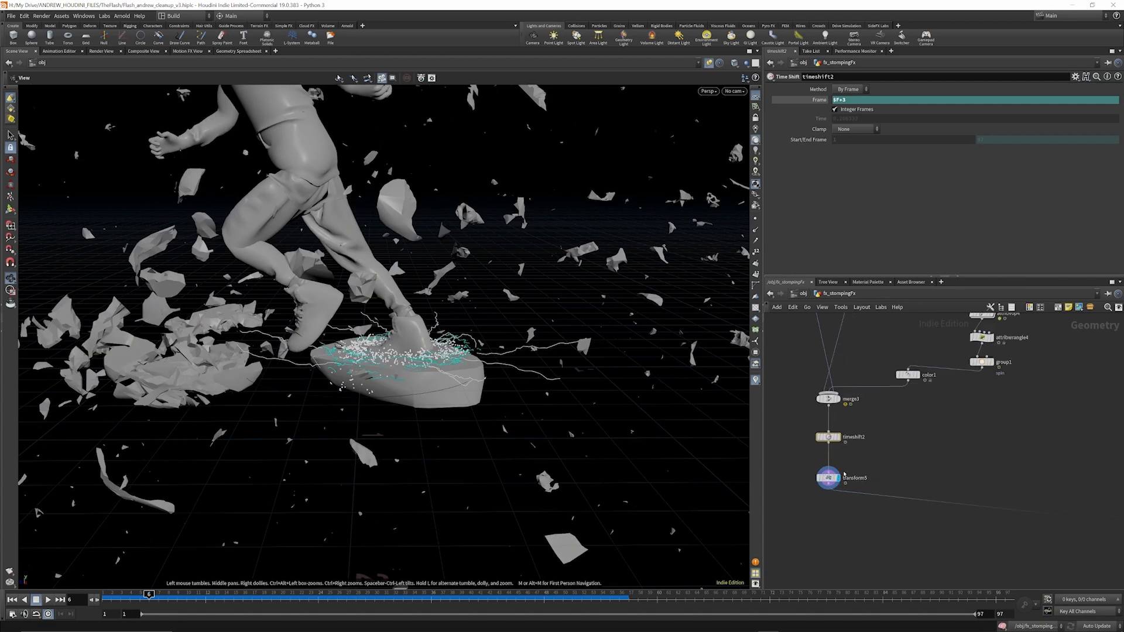
{"action": "scroll", "coordinate": [829, 461], "scroll_direction": "up", "scroll_amount": 3}
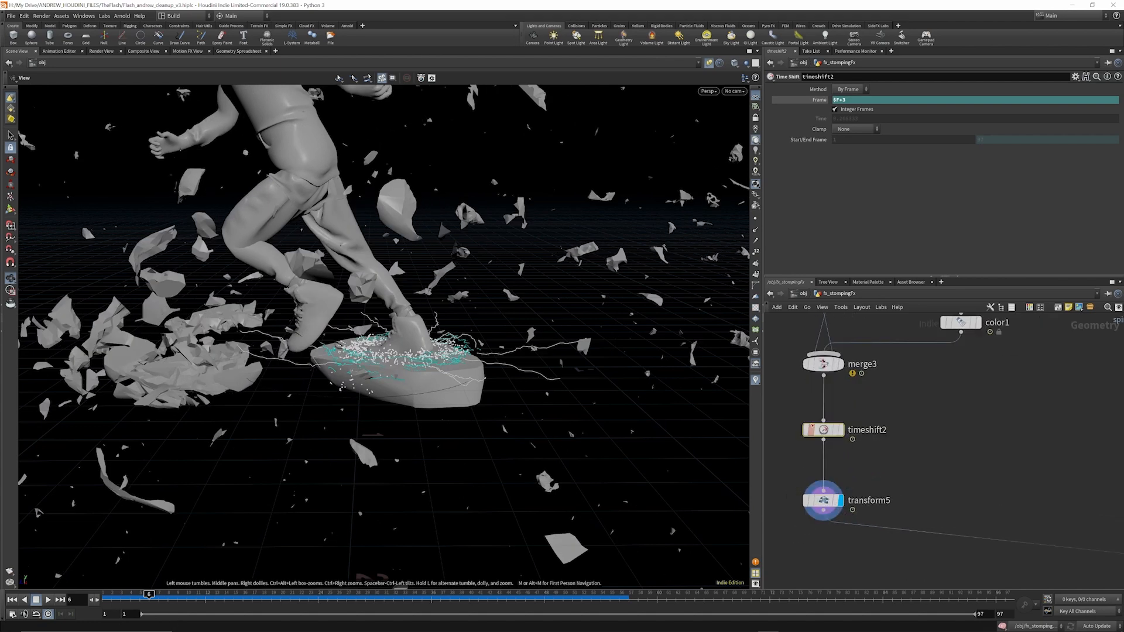
Examine transform5's translate values and its viewport handle to check how the effect is positioned under the foot, scrubbing to frame 42.
{"action": "scroll", "coordinate": [820, 459], "scroll_direction": "down", "scroll_amount": 3}
{"action": "scroll", "coordinate": [823, 462], "scroll_direction": "up", "scroll_amount": 3}
{"action": "left_click", "coordinate": [820, 460]}
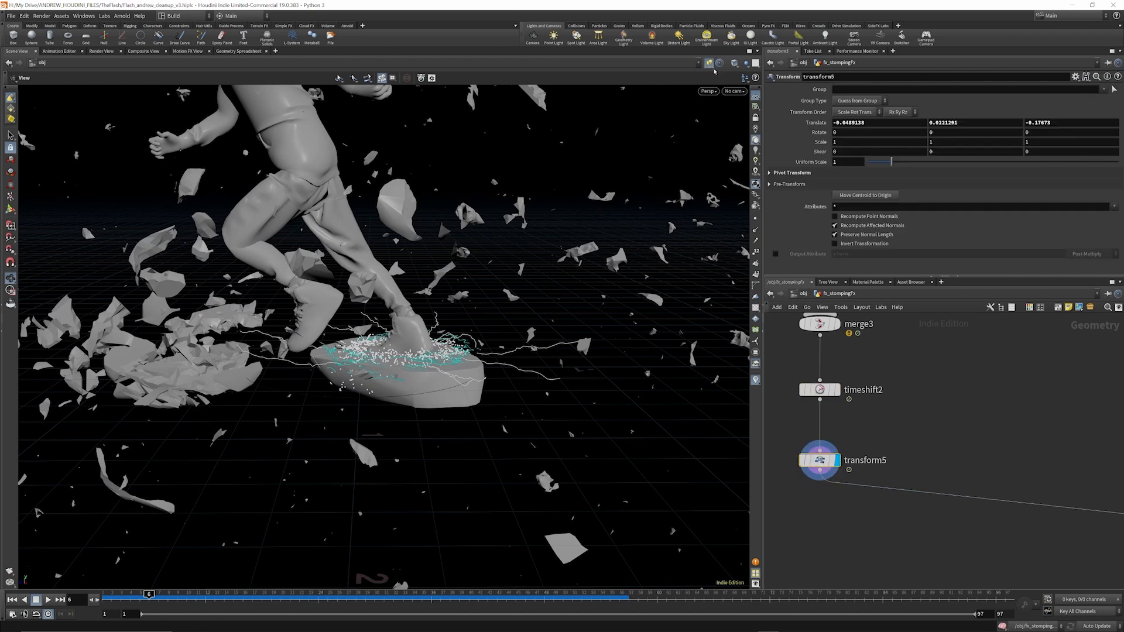
{"action": "left_click", "coordinate": [801, 295]}
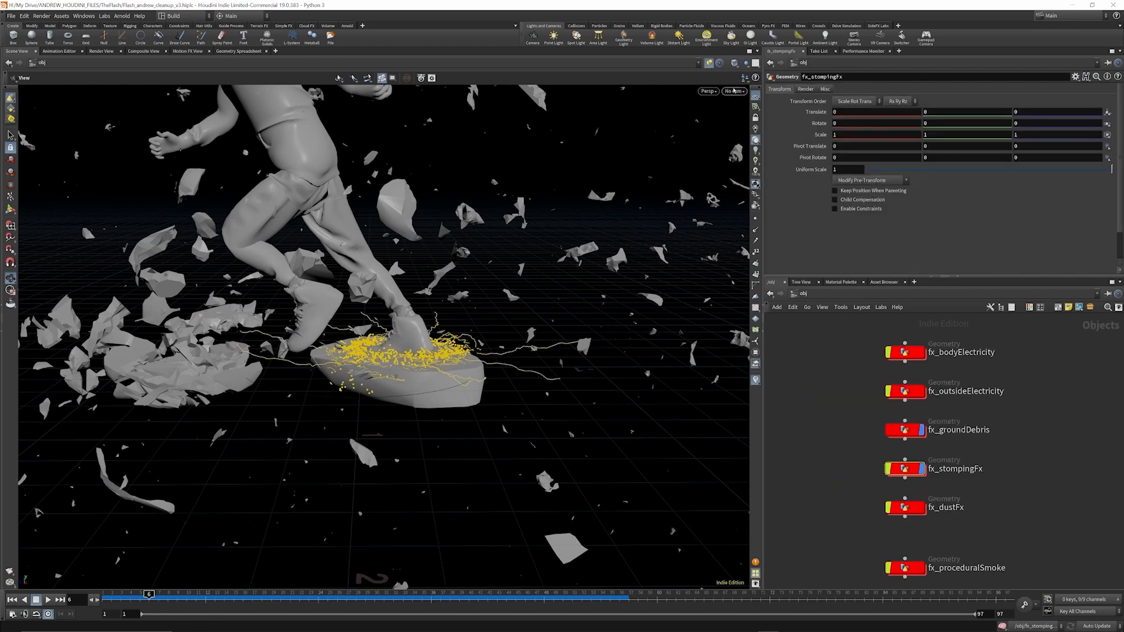
{"action": "double_click", "coordinate": [905, 468]}
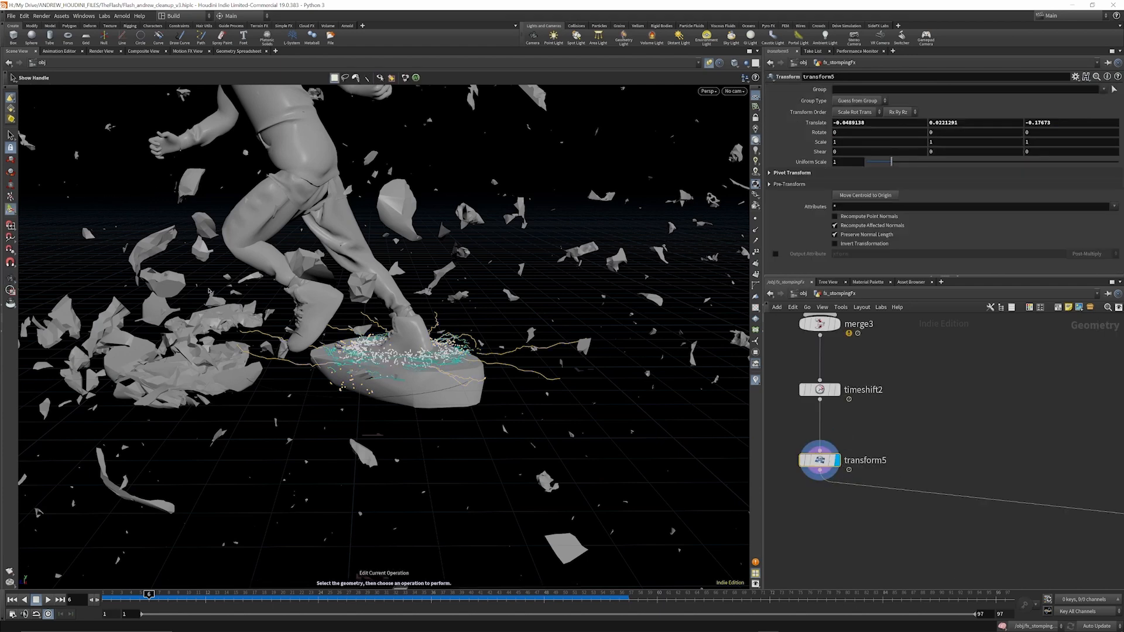
{"action": "key", "text": "Return"}
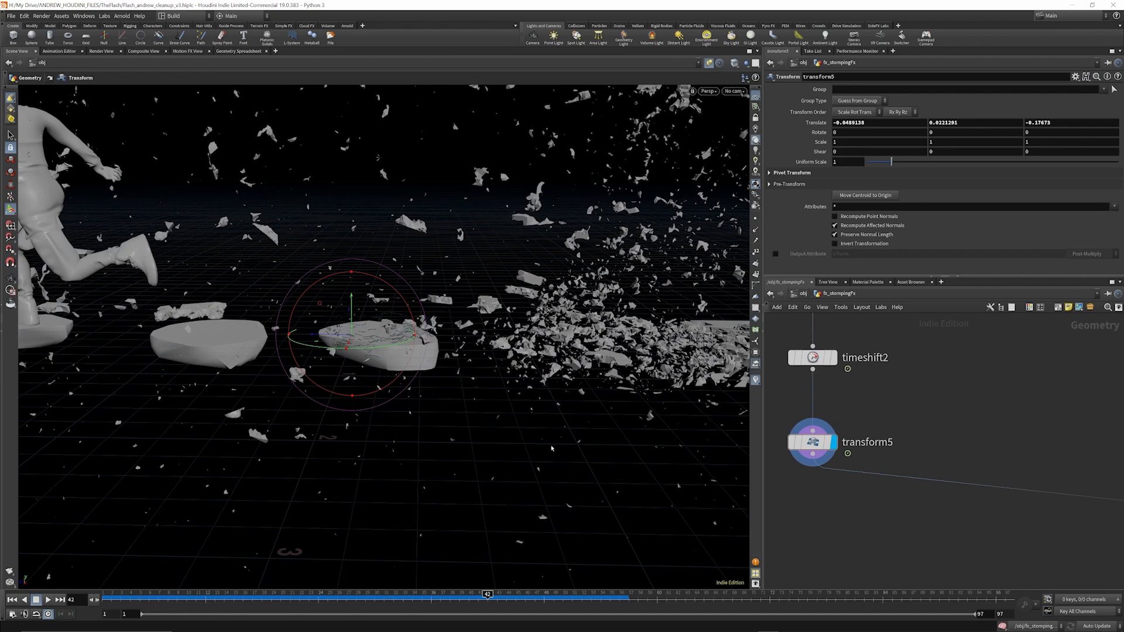
{"action": "key", "text": "Escape"}
Survey the whole fx_stompingFx network and select the duplicated effect branches one after another, ending with the last copy.
{"action": "scroll", "coordinate": [416, 379], "scroll_direction": "down", "scroll_amount": 9}
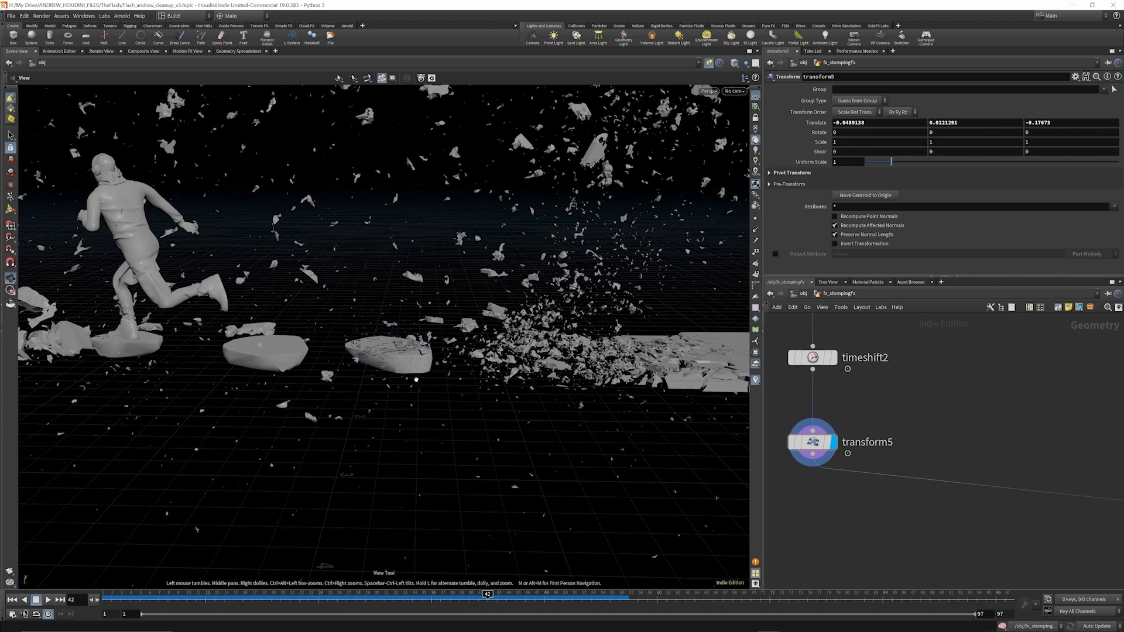
{"action": "scroll", "coordinate": [862, 436], "scroll_direction": "down", "scroll_amount": 10}
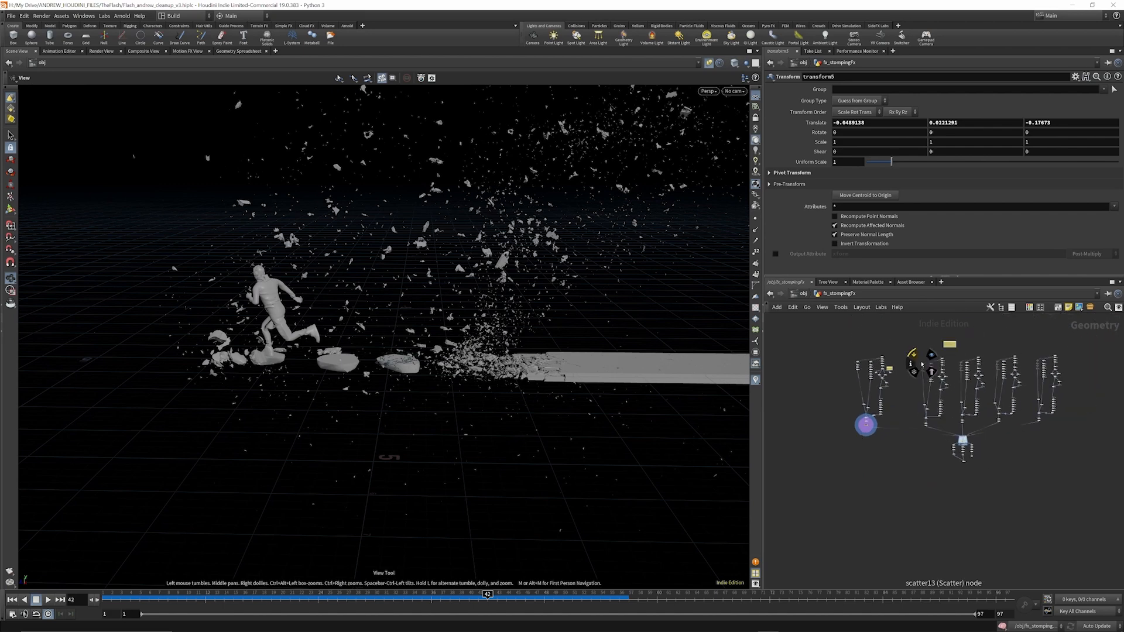
{"action": "scroll", "coordinate": [925, 404], "scroll_direction": "up", "scroll_amount": 3}
{"action": "left_click_drag", "start_coordinate": [906, 345], "coordinate": [1015, 463]}
{"action": "left_click_drag", "start_coordinate": [1057, 430], "coordinate": [1057, 431]}
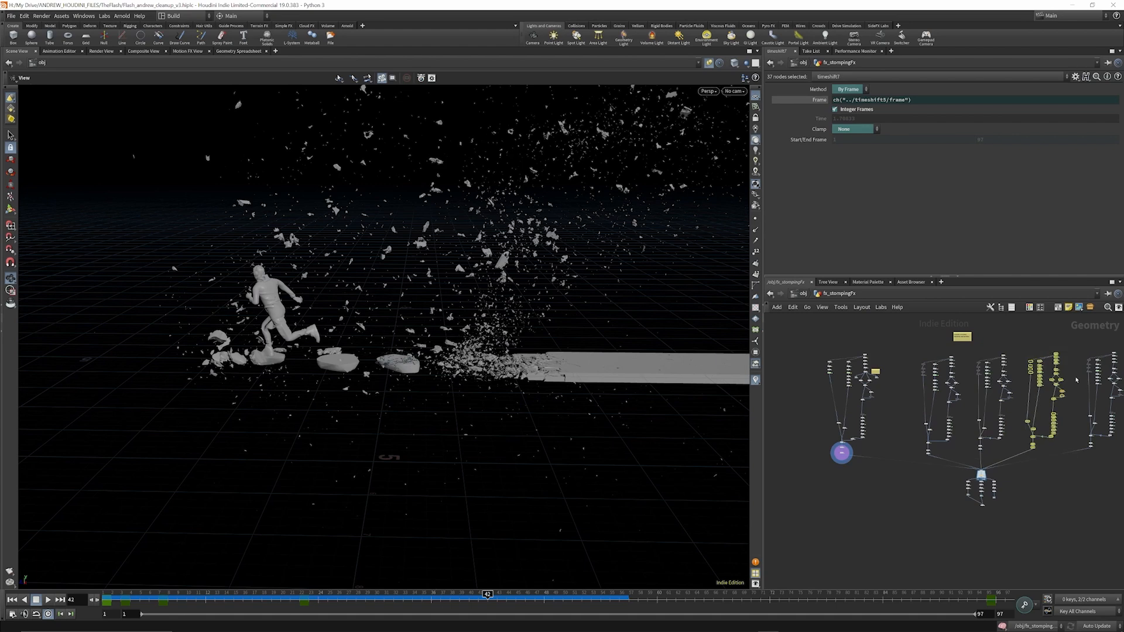
{"action": "left_click_drag", "start_coordinate": [1122, 466], "coordinate": [1121, 467]}
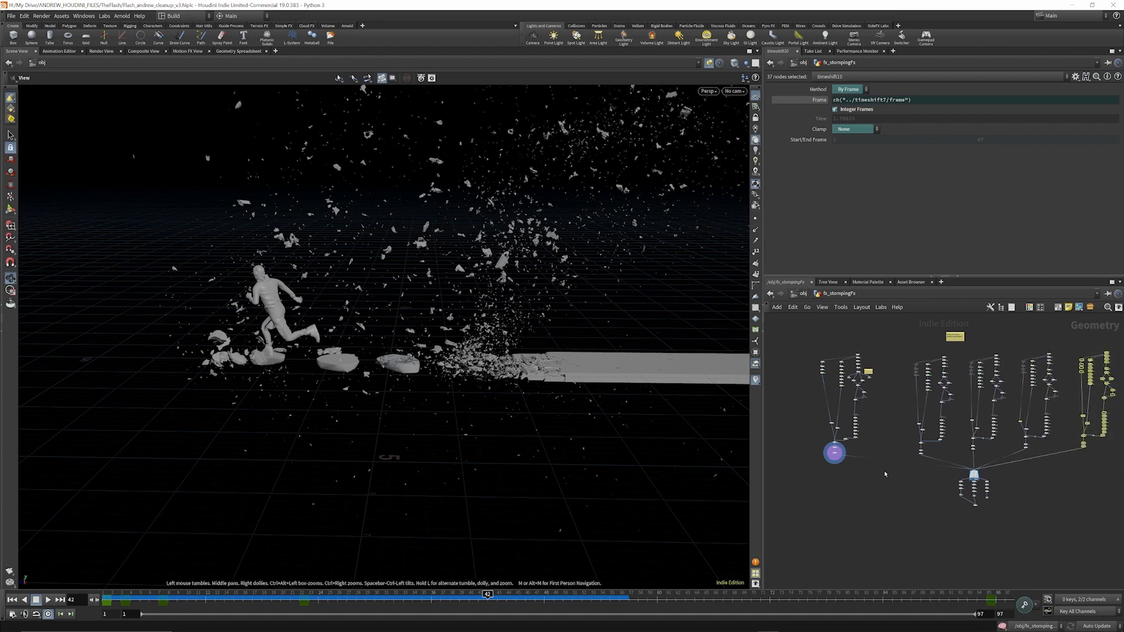
Check the frame setting of timeshift2 and the translate values of transform5 in the separate original branch.
{"action": "scroll", "coordinate": [843, 455], "scroll_direction": "up", "scroll_amount": 8}
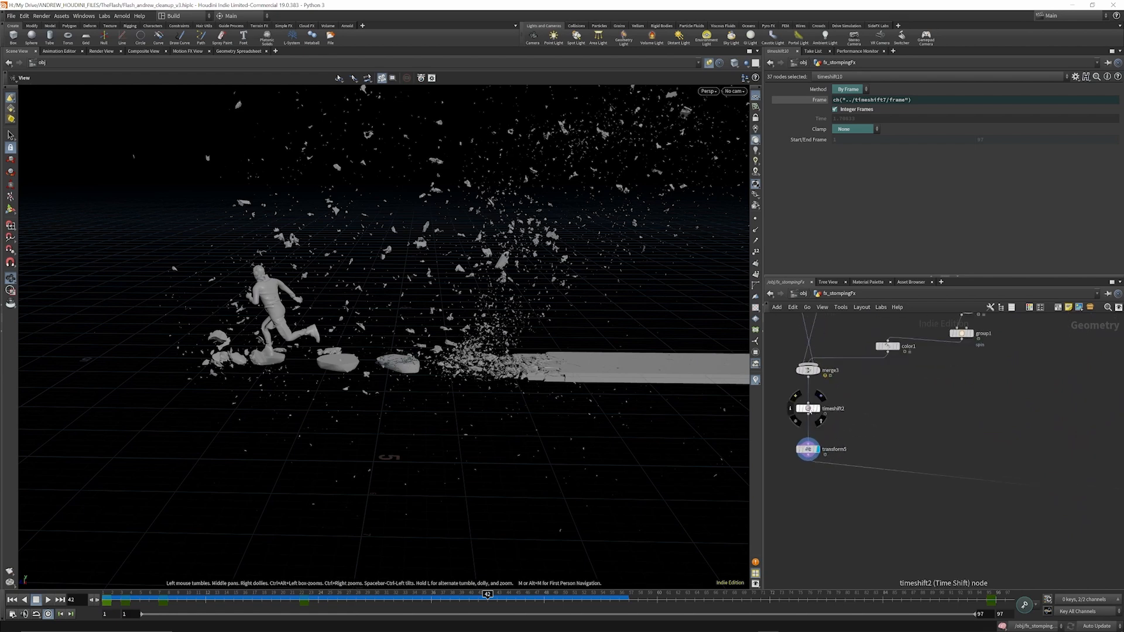
{"action": "left_click", "coordinate": [809, 409]}
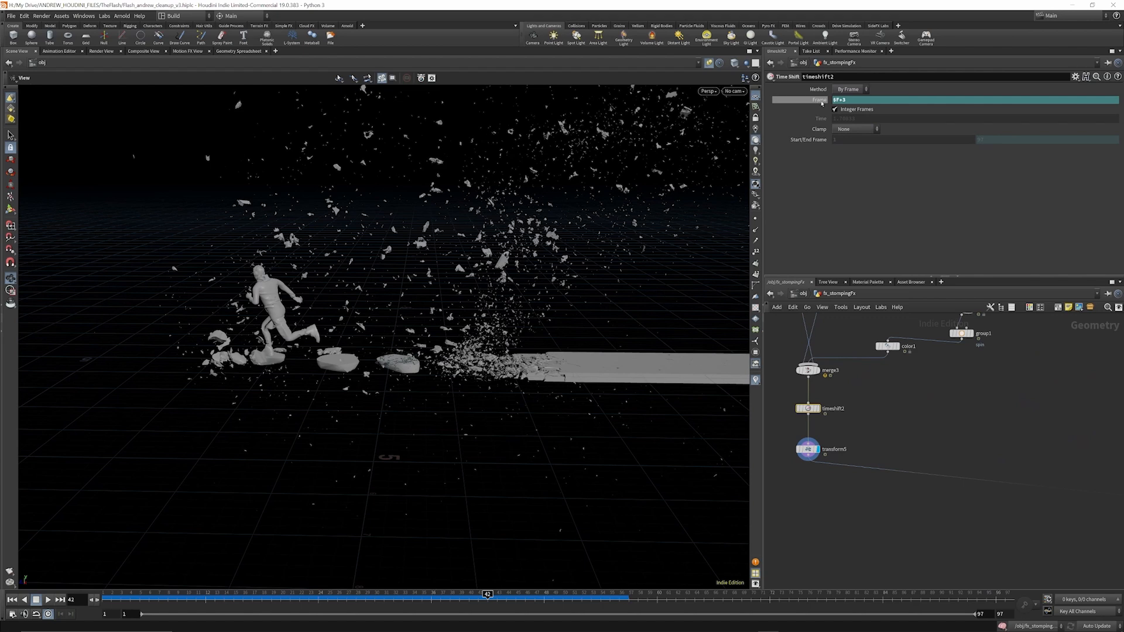
{"action": "left_click", "coordinate": [807, 450]}
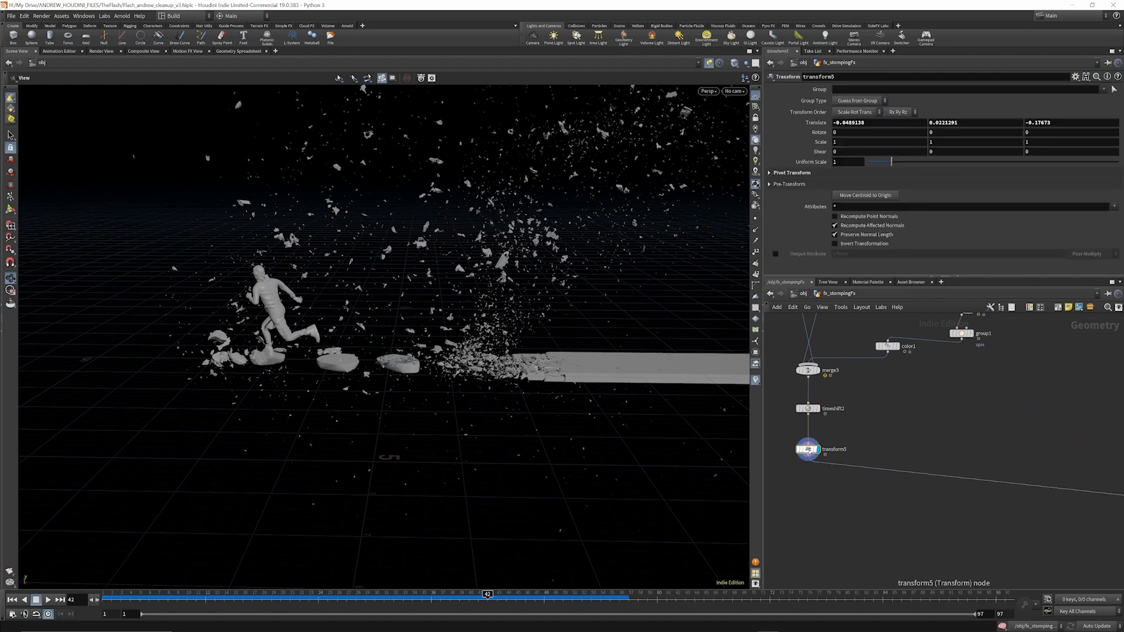
Inspect the electric branch below the stompingFxv1 file cache, displaying color2 and blast1 and checking blast1's group settings.
{"action": "scroll", "coordinate": [842, 445], "scroll_direction": "down", "scroll_amount": 5}
{"action": "scroll", "coordinate": [858, 436], "scroll_direction": "down", "scroll_amount": 3}
{"action": "scroll", "coordinate": [1021, 479], "scroll_direction": "up", "scroll_amount": 12}
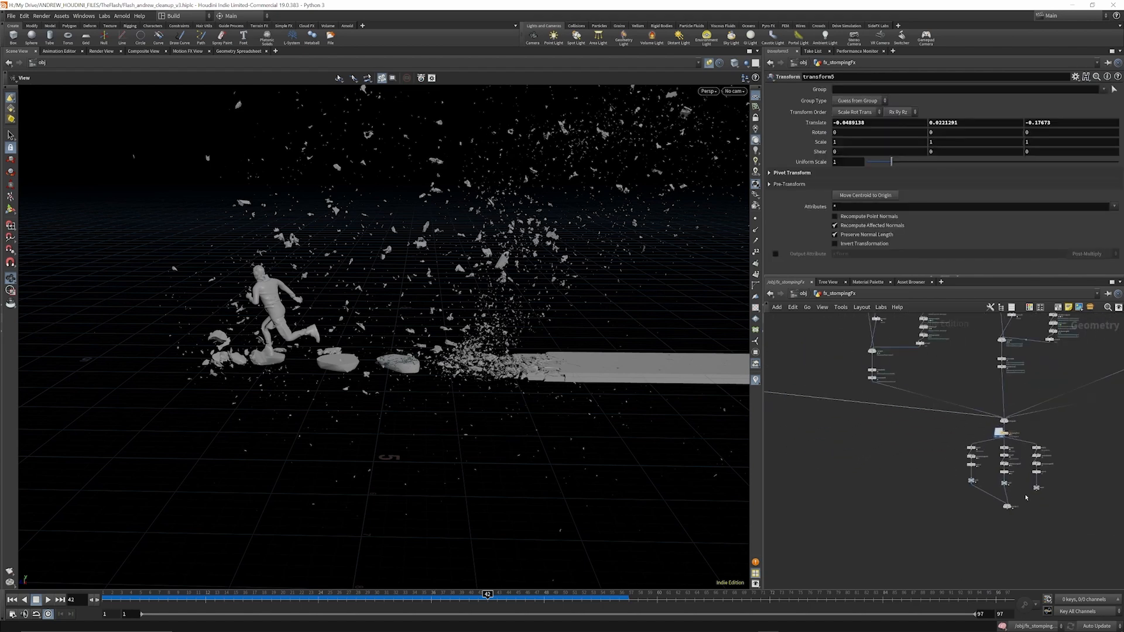
{"action": "scroll", "coordinate": [925, 411], "scroll_direction": "up", "scroll_amount": 4}
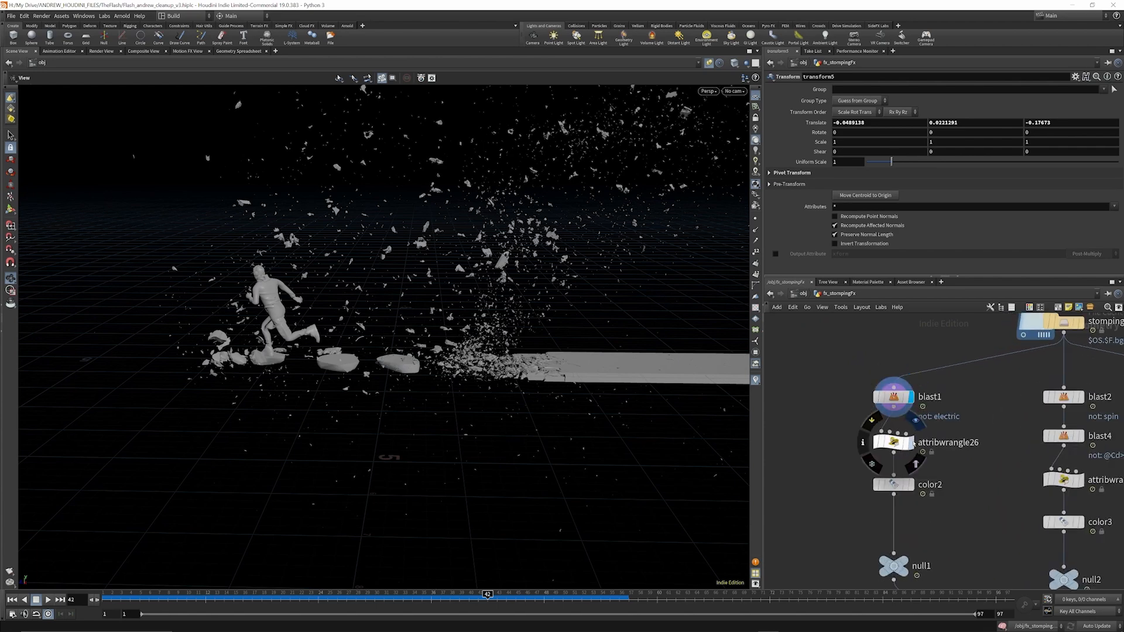
{"action": "scroll", "coordinate": [864, 437], "scroll_direction": "down", "scroll_amount": 4}
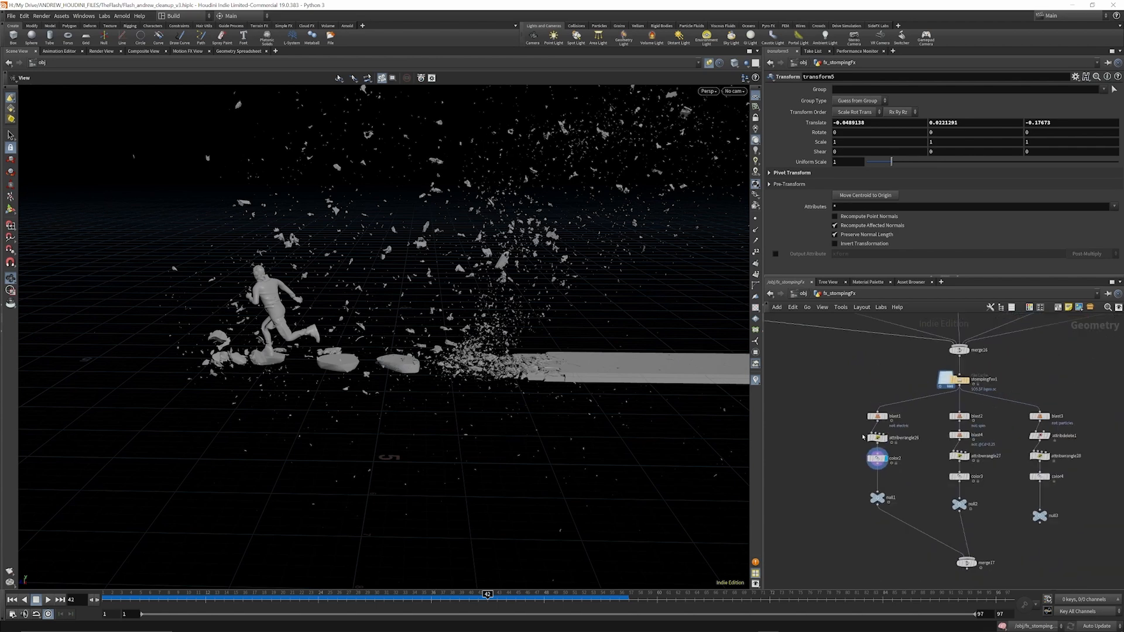
{"action": "scroll", "coordinate": [866, 433], "scroll_direction": "up", "scroll_amount": 4}
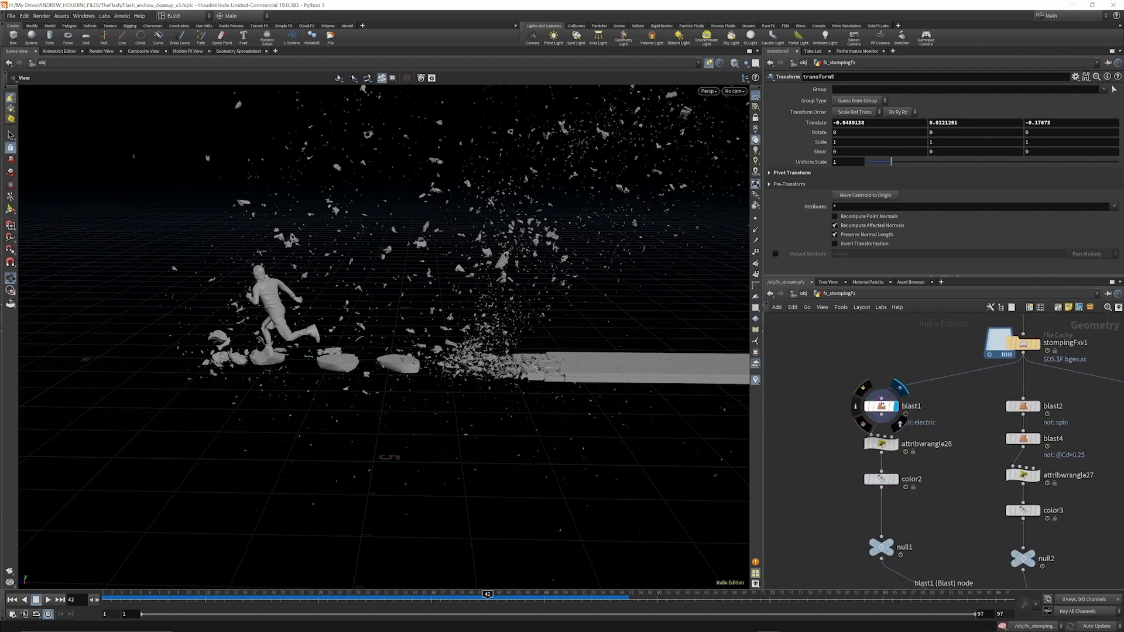
{"action": "left_click", "coordinate": [881, 406]}
{"action": "scroll", "coordinate": [913, 421], "scroll_direction": "down", "scroll_amount": 4}
Display blast2's spin group and blast3's particles group in turn, finishing with the combined merge17 selected and displayed.
{"action": "scroll", "coordinate": [962, 411], "scroll_direction": "up", "scroll_amount": 5}
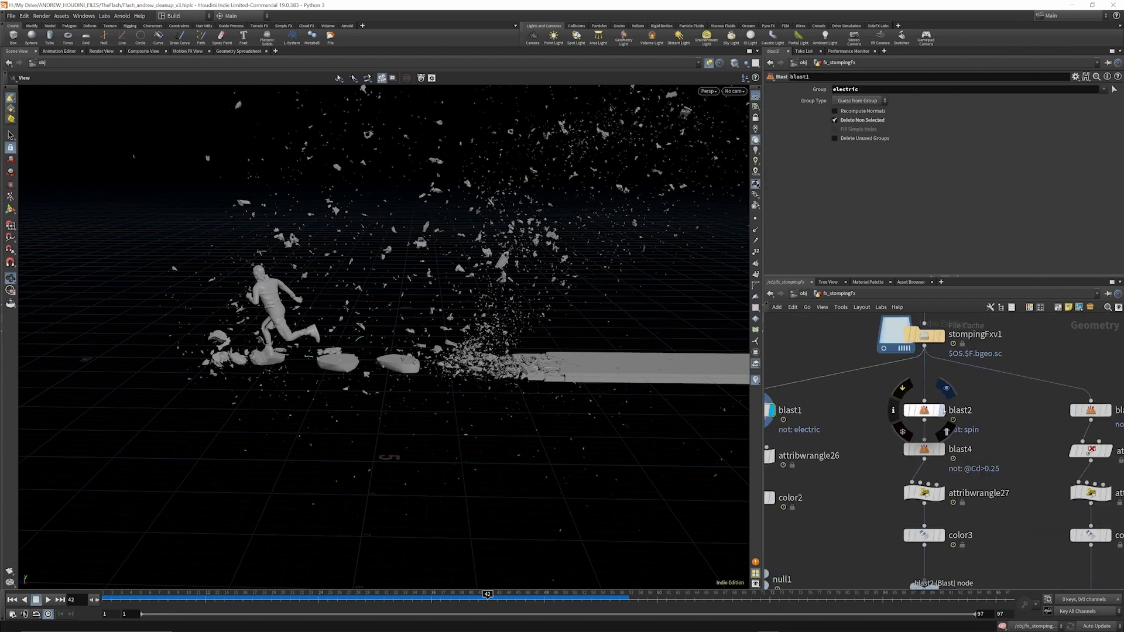
{"action": "scroll", "coordinate": [962, 411], "scroll_direction": "down", "scroll_amount": 3}
{"action": "scroll", "coordinate": [1041, 408], "scroll_direction": "up", "scroll_amount": 4}
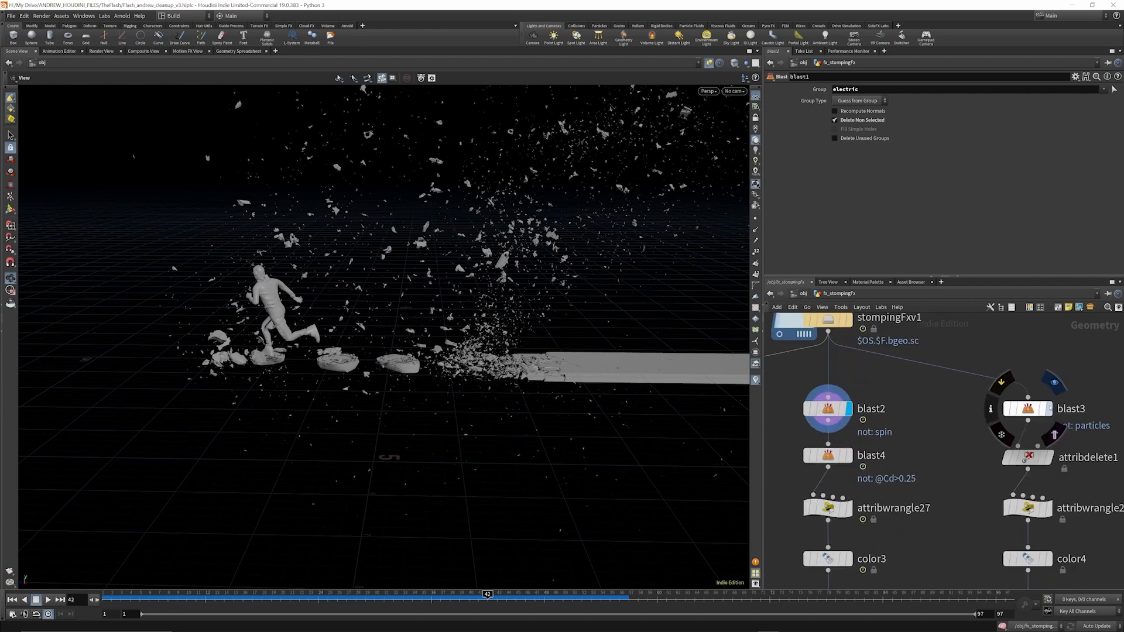
{"action": "scroll", "coordinate": [966, 373], "scroll_direction": "down", "scroll_amount": 4}
{"action": "scroll", "coordinate": [1021, 467], "scroll_direction": "up", "scroll_amount": 2}
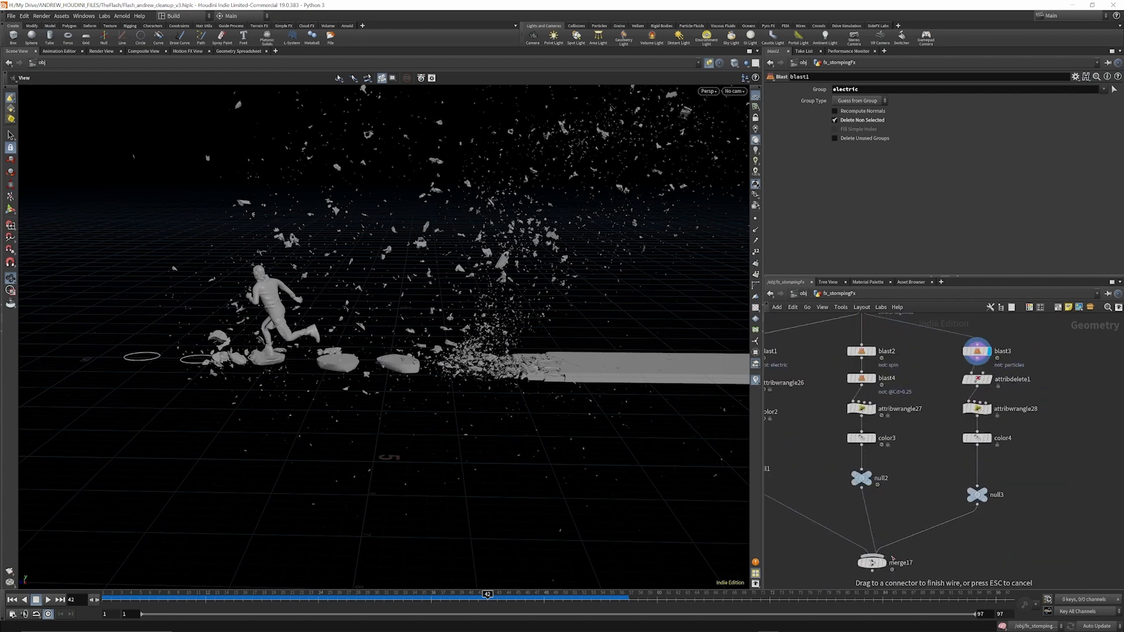
{"action": "left_click", "coordinate": [871, 563]}
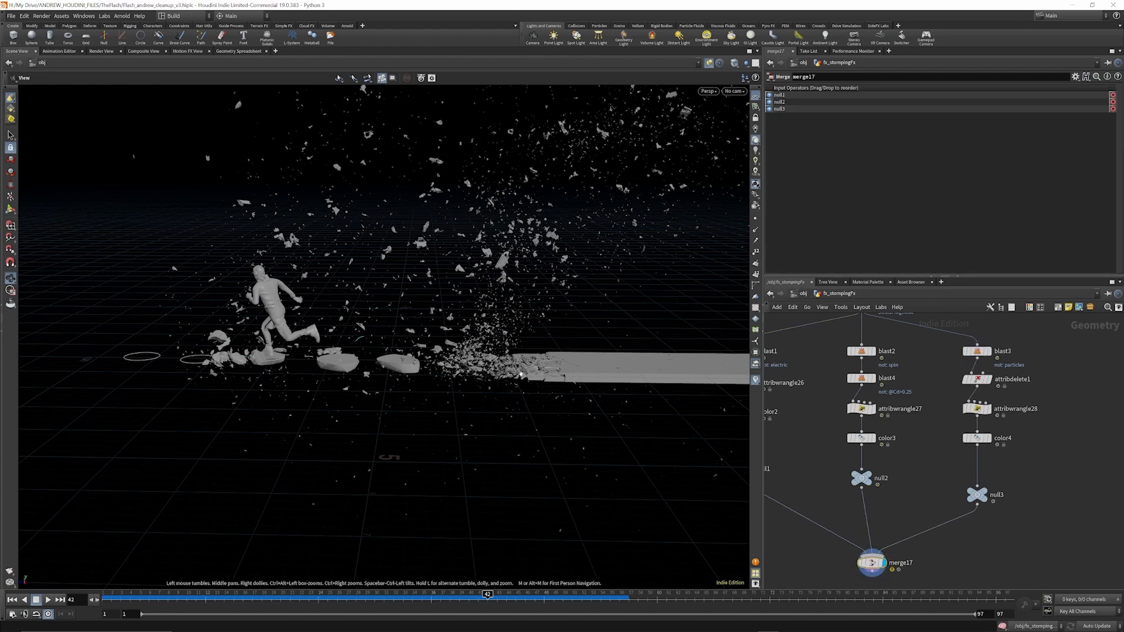
Return to the obj level, show the electricity and dust objects again, and enter the fx_dustFx network.
{"action": "left_click", "coordinate": [804, 295]}
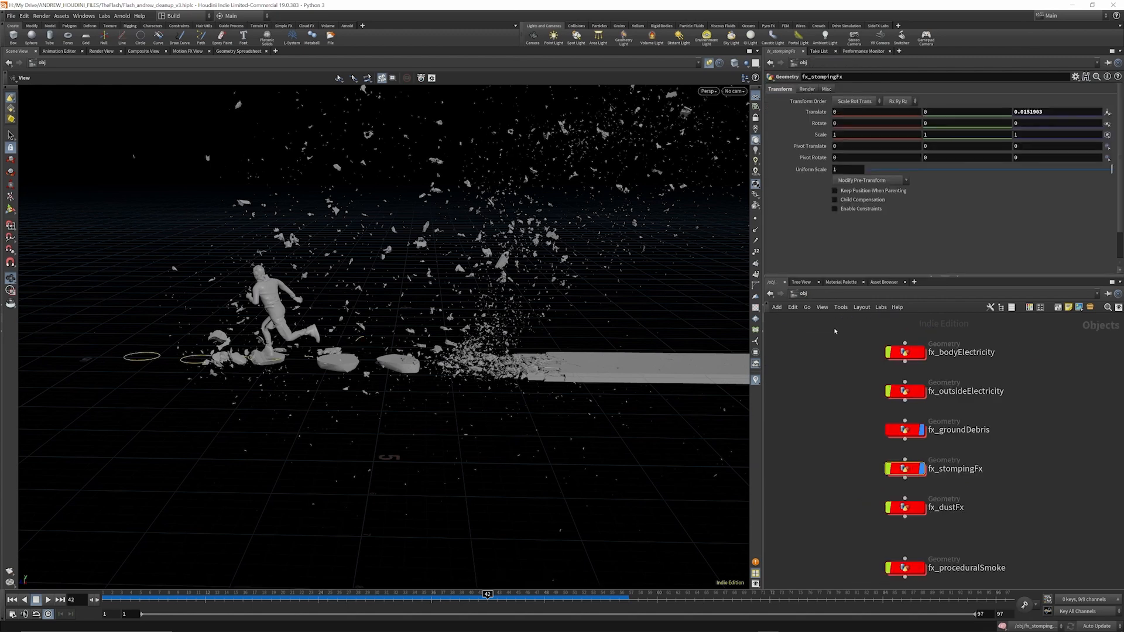
{"action": "scroll", "coordinate": [916, 468], "scroll_direction": "down", "scroll_amount": 4}
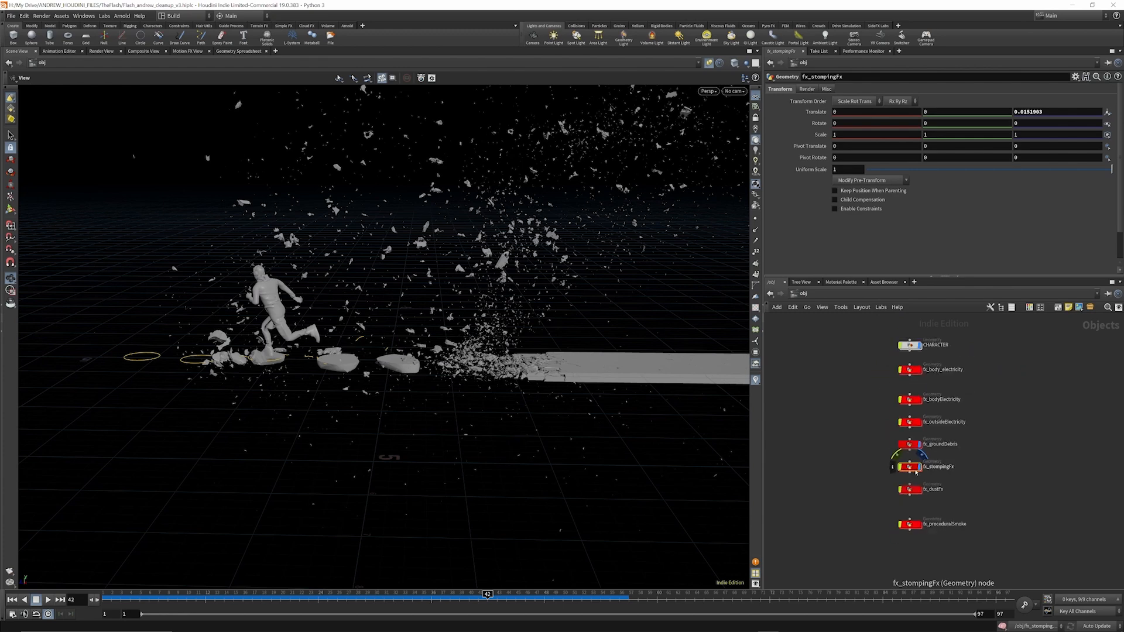
{"action": "scroll", "coordinate": [921, 391], "scroll_direction": "up", "scroll_amount": 3}
{"action": "left_click", "coordinate": [898, 492]}
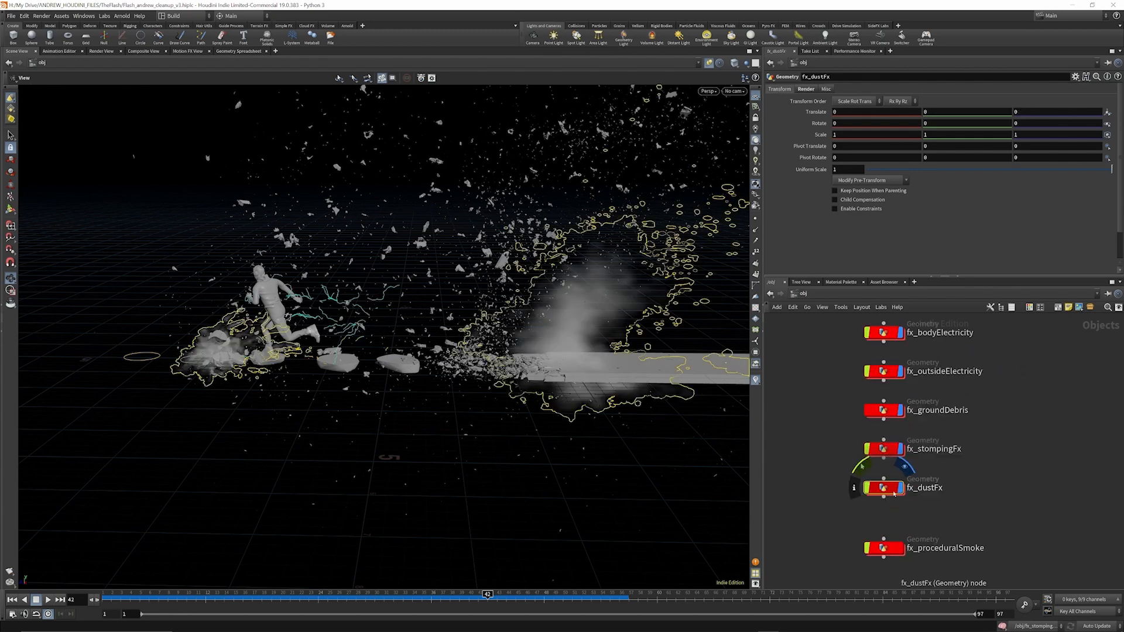
{"action": "double_click", "coordinate": [889, 491]}
Display and select object_merge1, which imports fx_groundDebris/OUT_FRONT, and limit the viewport to the fx_dustFx geometry.
{"action": "scroll", "coordinate": [913, 503], "scroll_direction": "down", "scroll_amount": 3}
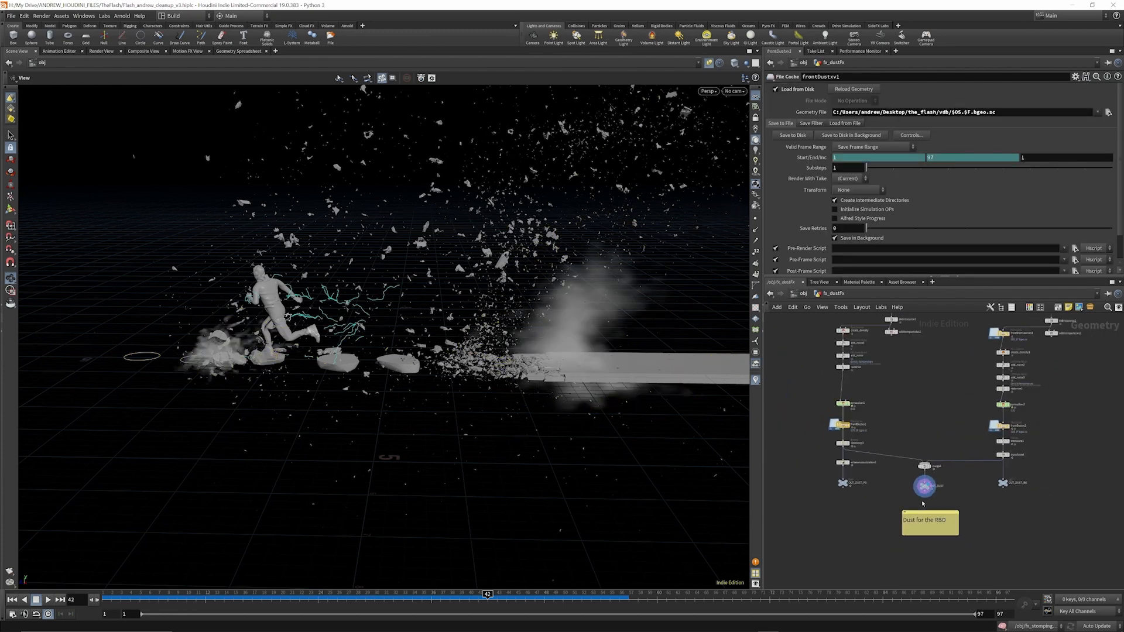
{"action": "scroll", "coordinate": [906, 389], "scroll_direction": "up", "scroll_amount": 5}
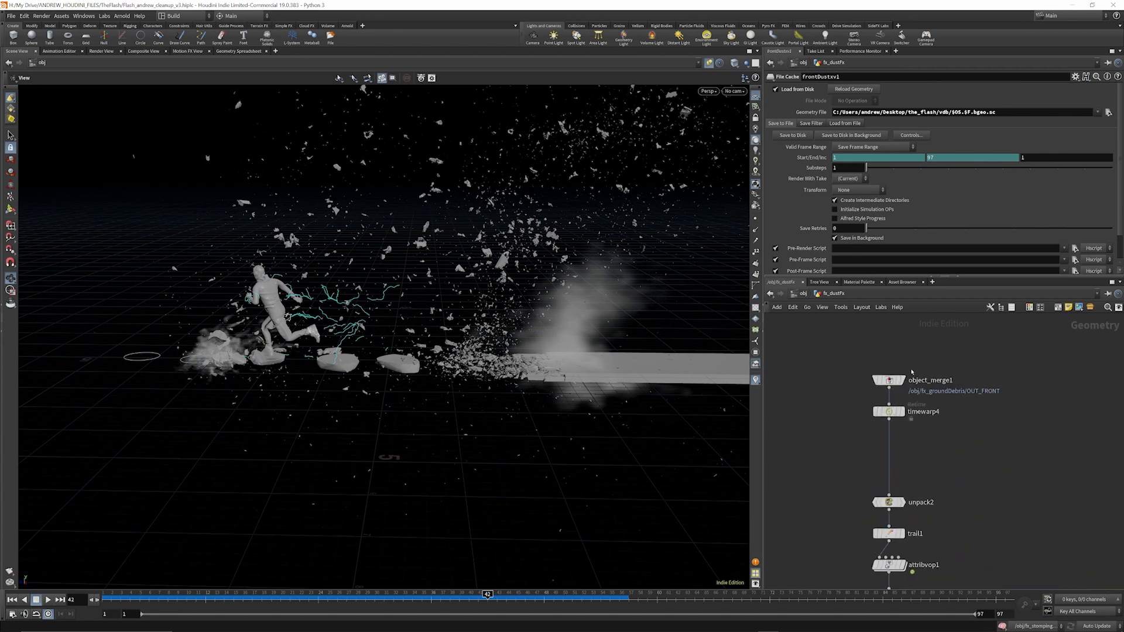
{"action": "left_click", "coordinate": [896, 387]}
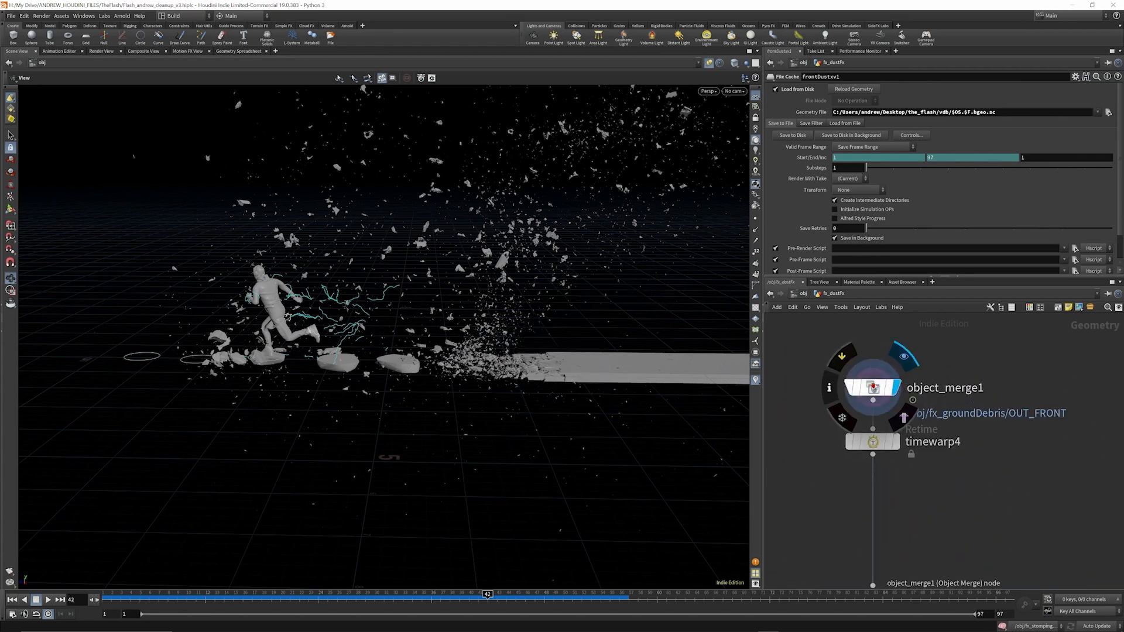
{"action": "left_click", "coordinate": [873, 388]}
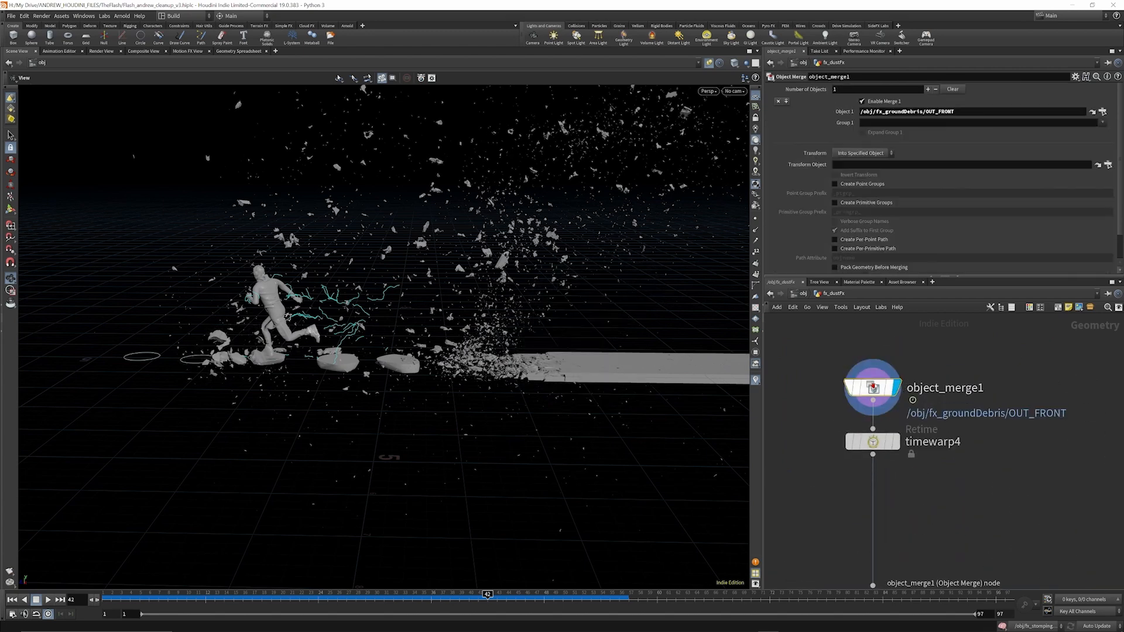
{"action": "left_click", "coordinate": [709, 65]}
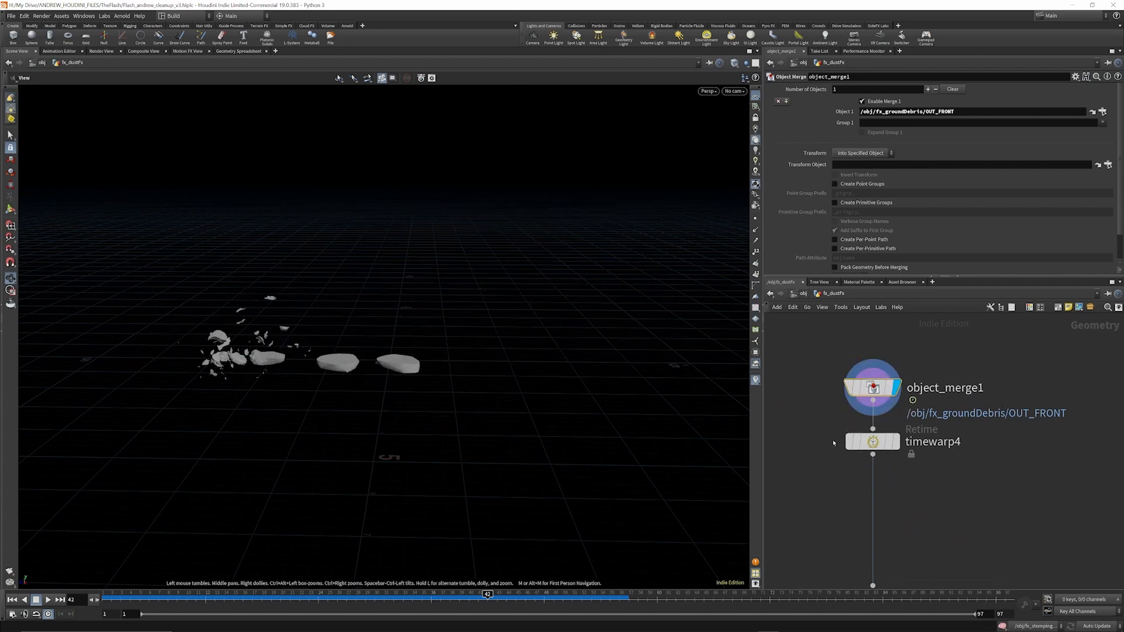
Display object_merge2 to view the debris imported from fx_groundDebris/OUT_BACK from a slightly different angle.
{"action": "key", "text": "h"}
{"action": "scroll", "coordinate": [989, 408], "scroll_direction": "up", "scroll_amount": 5}
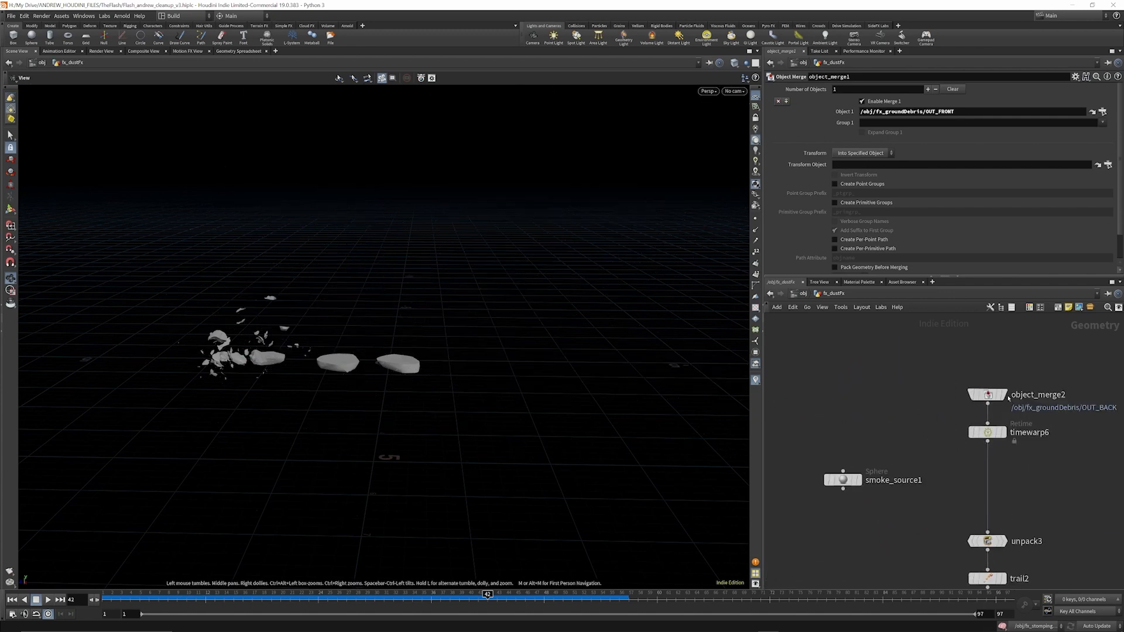
{"action": "left_click", "coordinate": [1008, 372]}
{"action": "left_click_drag", "start_coordinate": [534, 322], "coordinate": [591, 351]}
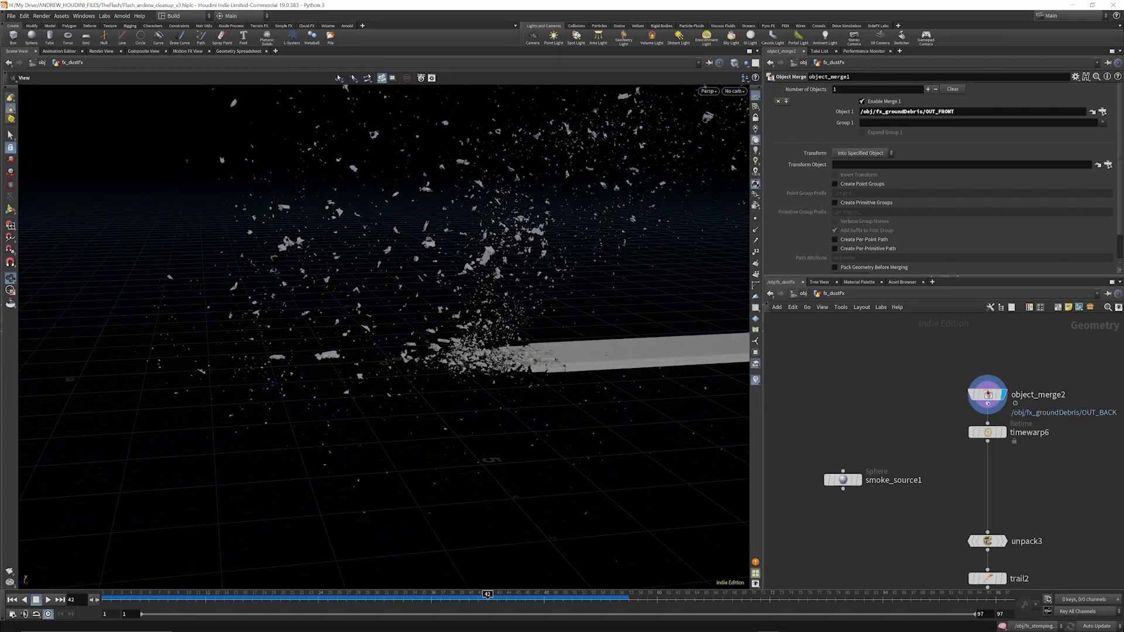
Select and display timewarp4 below the front debris import, and scrub the timeline to frame 70 to review its retiming.
{"action": "scroll", "coordinate": [1024, 393], "scroll_direction": "down", "scroll_amount": 6}
{"action": "scroll", "coordinate": [860, 407], "scroll_direction": "up", "scroll_amount": 6}
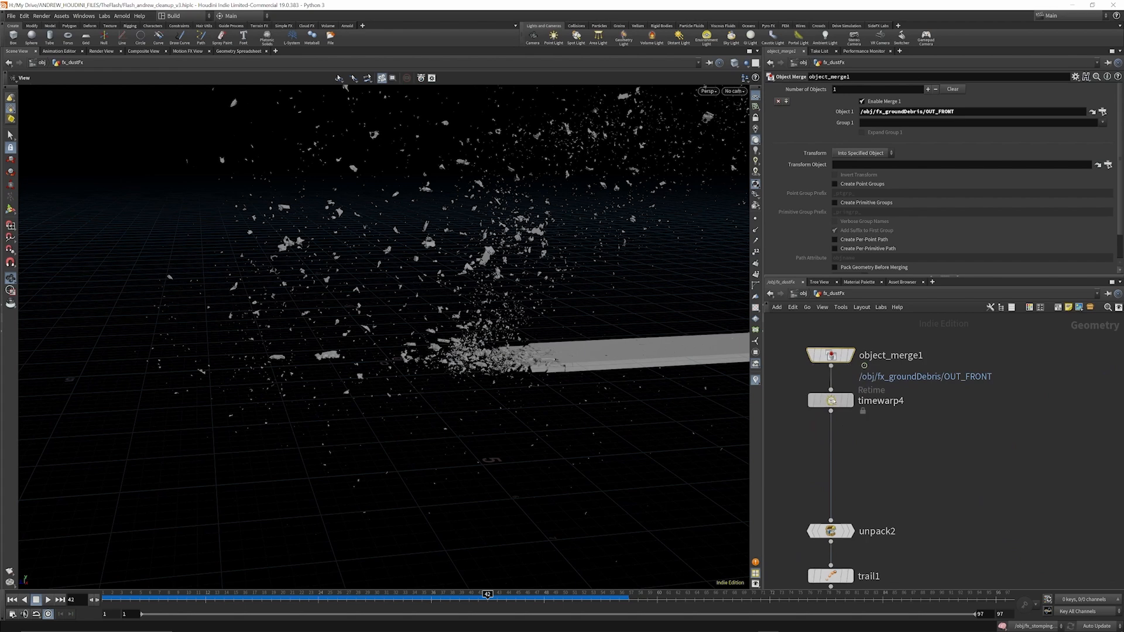
{"action": "left_click", "coordinate": [830, 400]}
{"action": "left_click", "coordinate": [850, 400]}
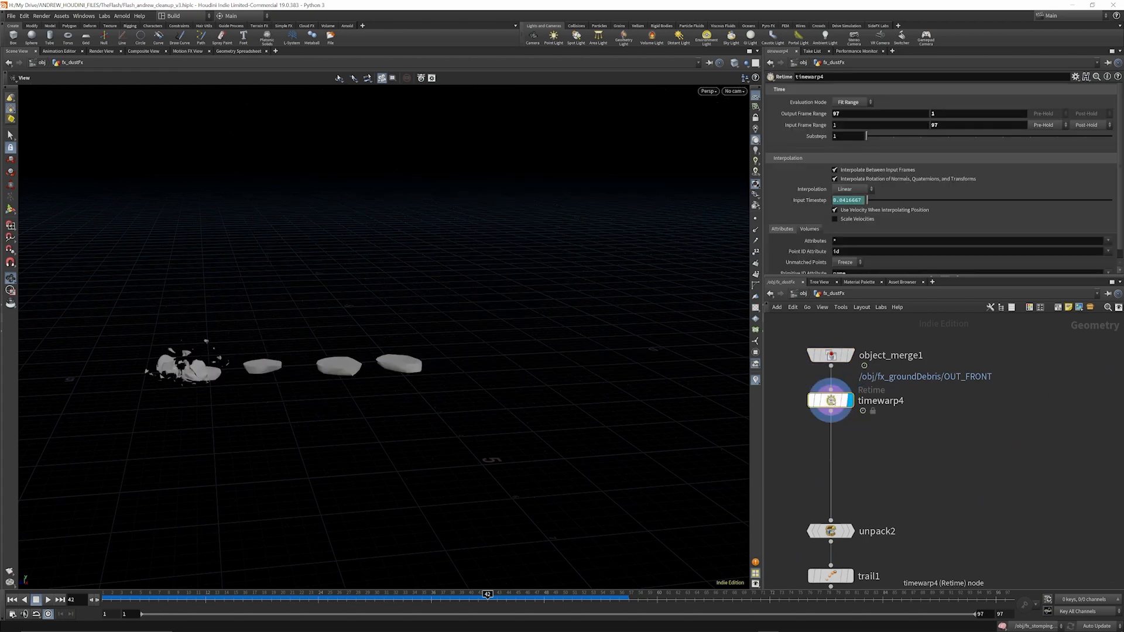
{"action": "left_click", "coordinate": [112, 595]}
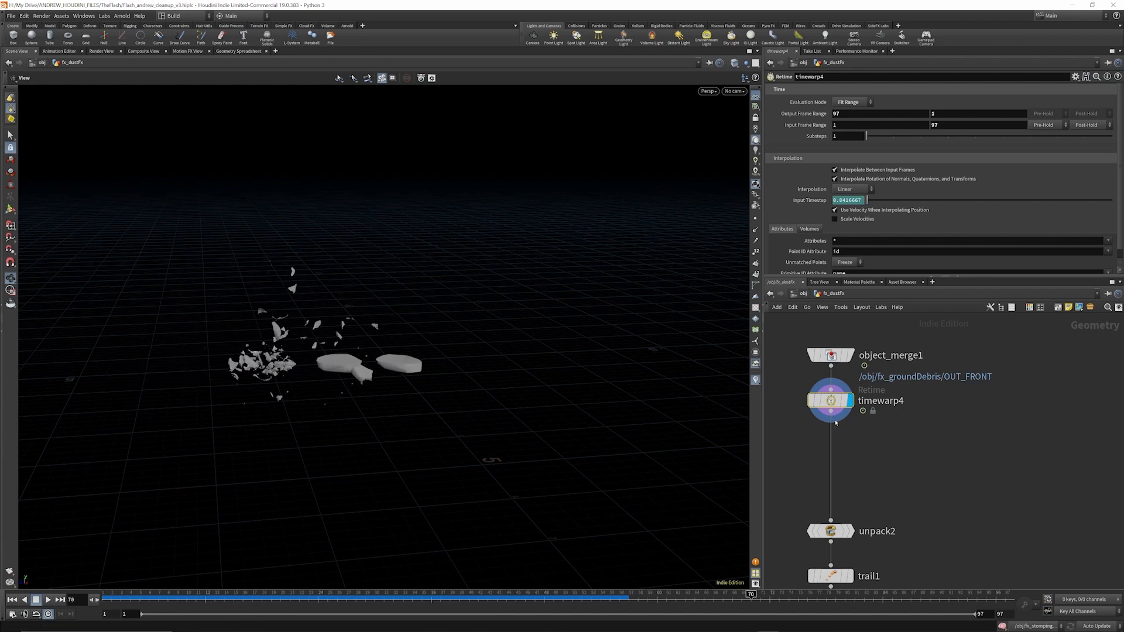
Display unpack2 and continue to trail1, displaying it and checking its Compute Velocity settings.
{"action": "scroll", "coordinate": [835, 425], "scroll_direction": "down", "scroll_amount": 6}
{"action": "scroll", "coordinate": [834, 466], "scroll_direction": "up", "scroll_amount": 7}
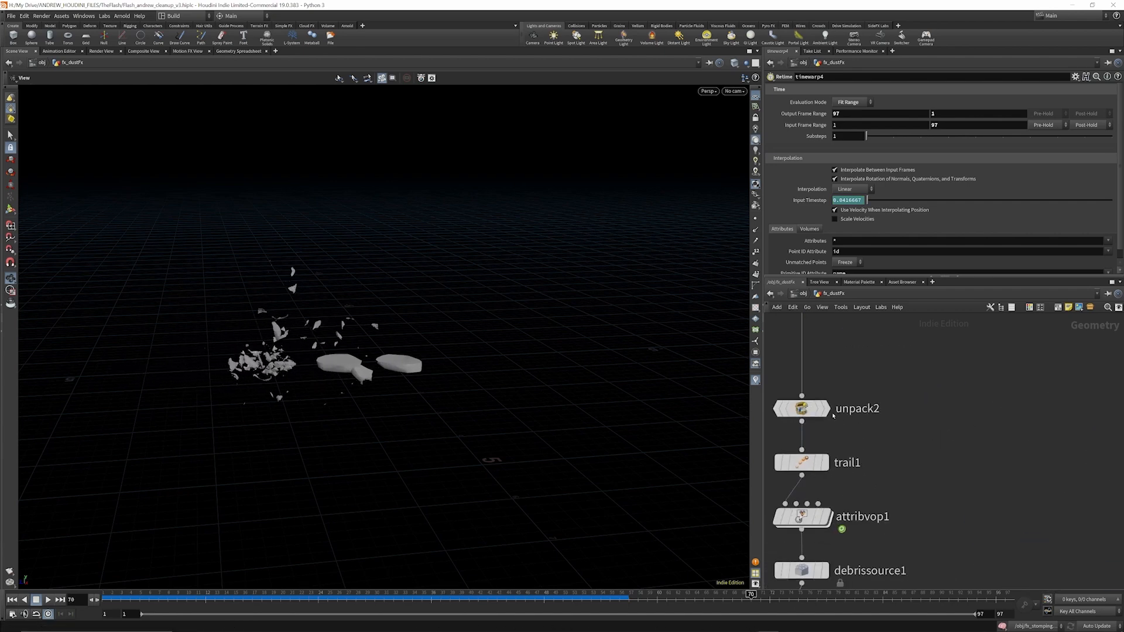
{"action": "left_click", "coordinate": [826, 409]}
{"action": "scroll", "coordinate": [878, 414], "scroll_direction": "down", "scroll_amount": 2}
{"action": "scroll", "coordinate": [881, 413], "scroll_direction": "down", "scroll_amount": 2}
{"action": "scroll", "coordinate": [841, 413], "scroll_direction": "up", "scroll_amount": 5}
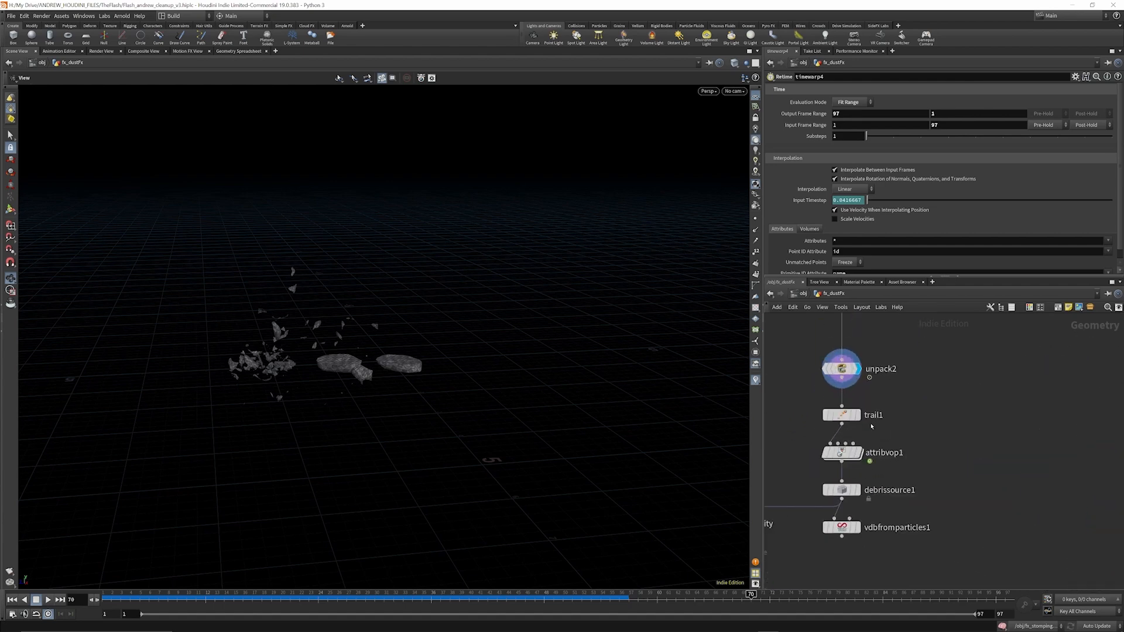
{"action": "left_click", "coordinate": [841, 413]}
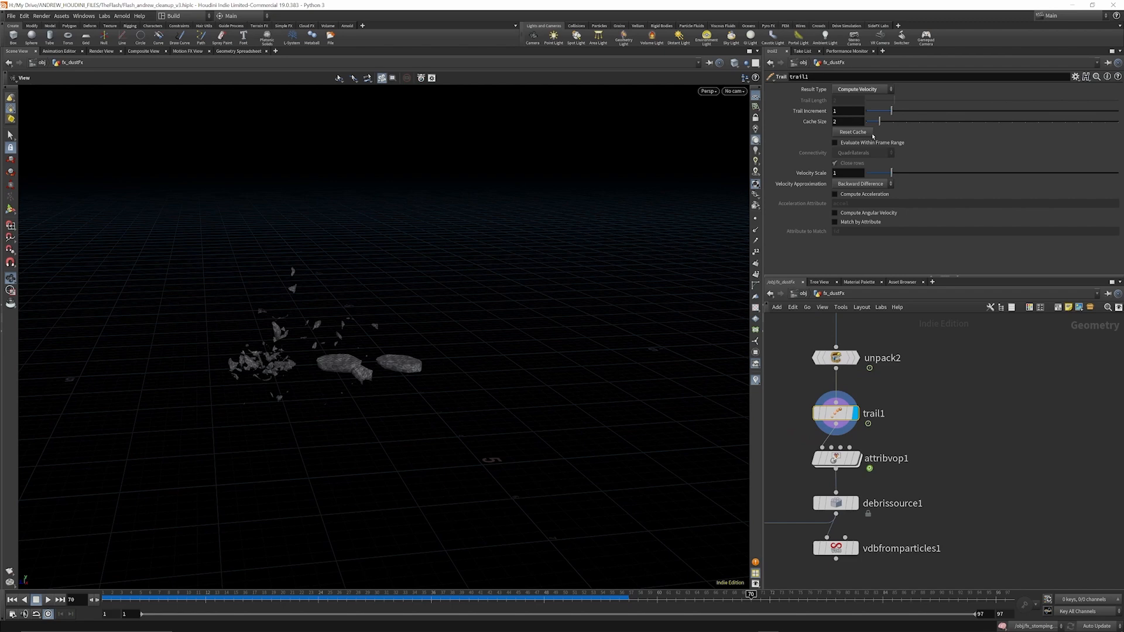
Display attribvop1 and look inside its VOP network while scrubbing through the early frames, stopping at frame 8.
{"action": "double_click", "coordinate": [838, 459]}
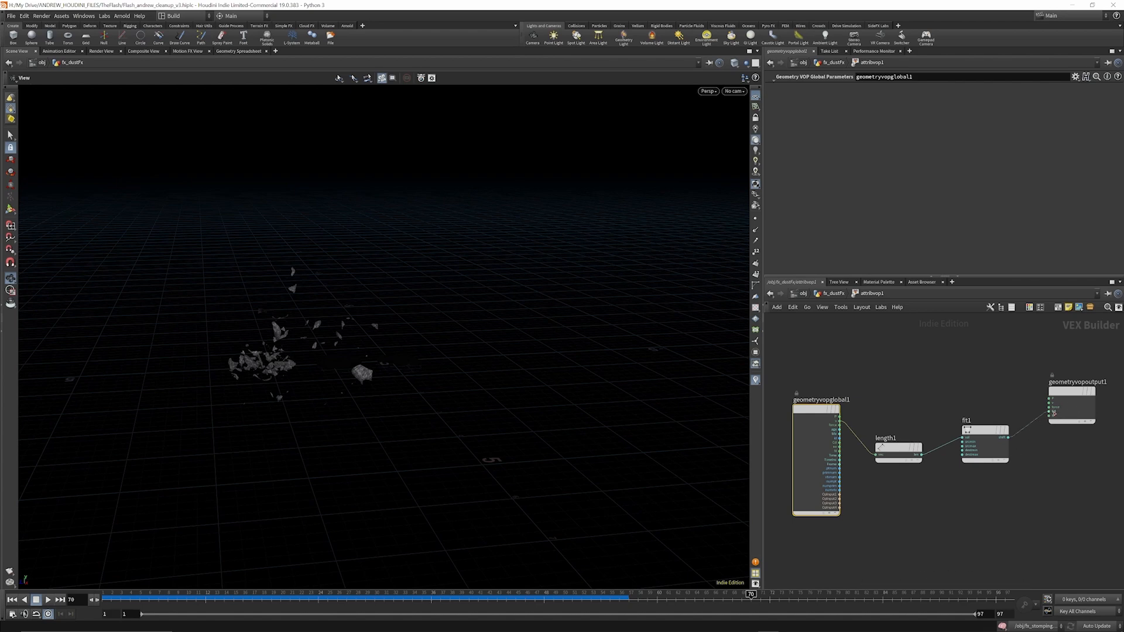
{"action": "left_click_drag", "start_coordinate": [152, 604], "coordinate": [84, 605]}
{"action": "left_click_drag", "start_coordinate": [280, 601], "coordinate": [109, 631]}
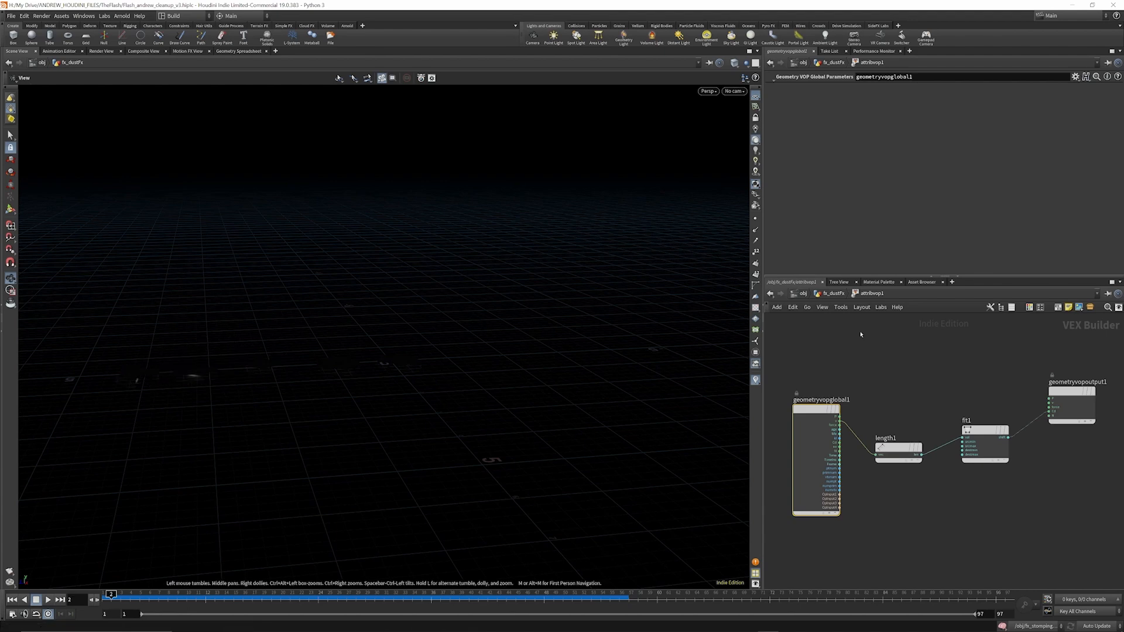
{"action": "mouse_move", "coordinate": [149, 595]}
{"action": "left_mouse_down"}
{"action": "mouse_move", "coordinate": [329, 596]}
{"action": "mouse_move", "coordinate": [158, 596]}
{"action": "mouse_move", "coordinate": [167, 596]}
{"action": "left_mouse_up"}
Go back up to fx_dustFx and move trail1 slightly upward to even out its spacing above attribvop1.
{"action": "left_click", "coordinate": [842, 293]}
{"action": "scroll", "coordinate": [875, 431], "scroll_direction": "down", "scroll_amount": 3}
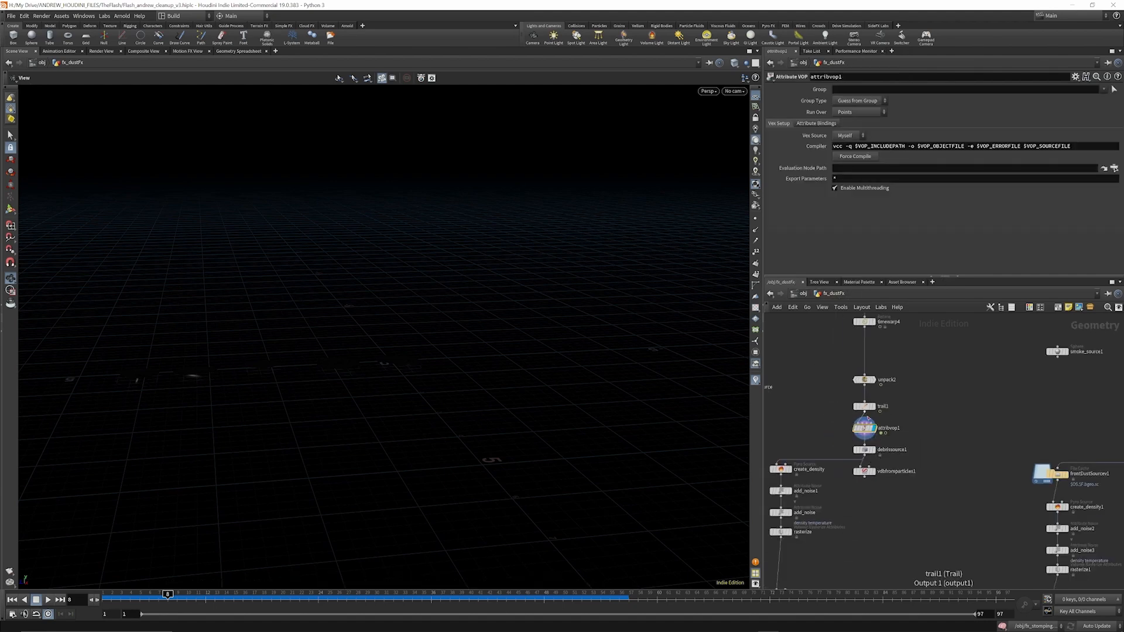
{"action": "scroll", "coordinate": [862, 428], "scroll_direction": "up", "scroll_amount": 2}
{"action": "left_click_drag", "start_coordinate": [863, 432], "coordinate": [863, 430]}
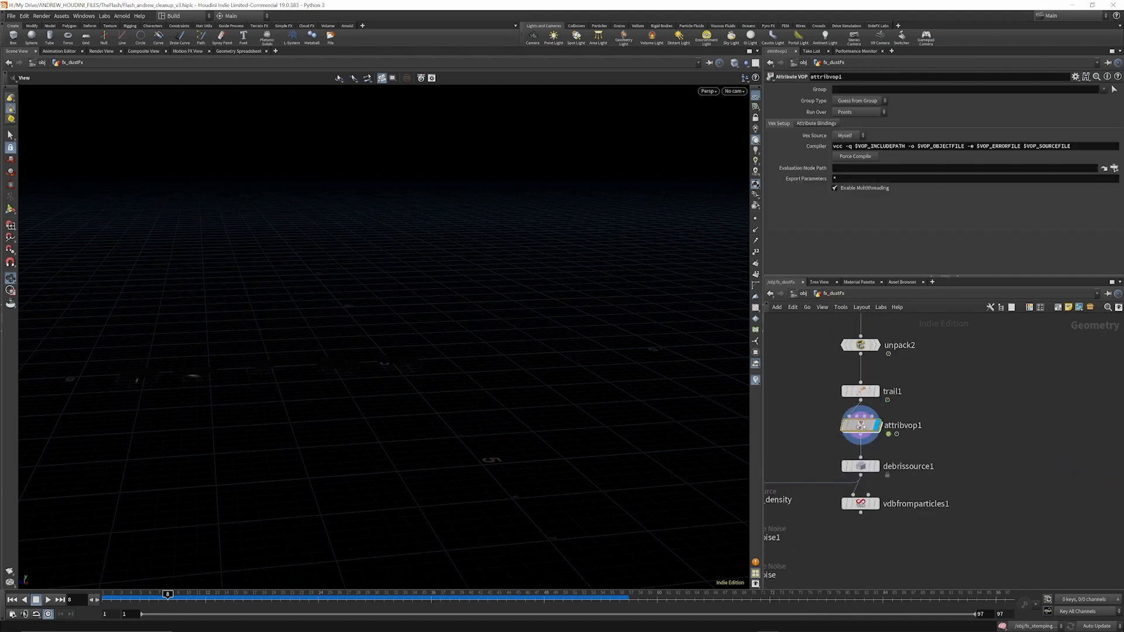
{"action": "left_click_drag", "start_coordinate": [865, 393], "coordinate": [866, 383]}
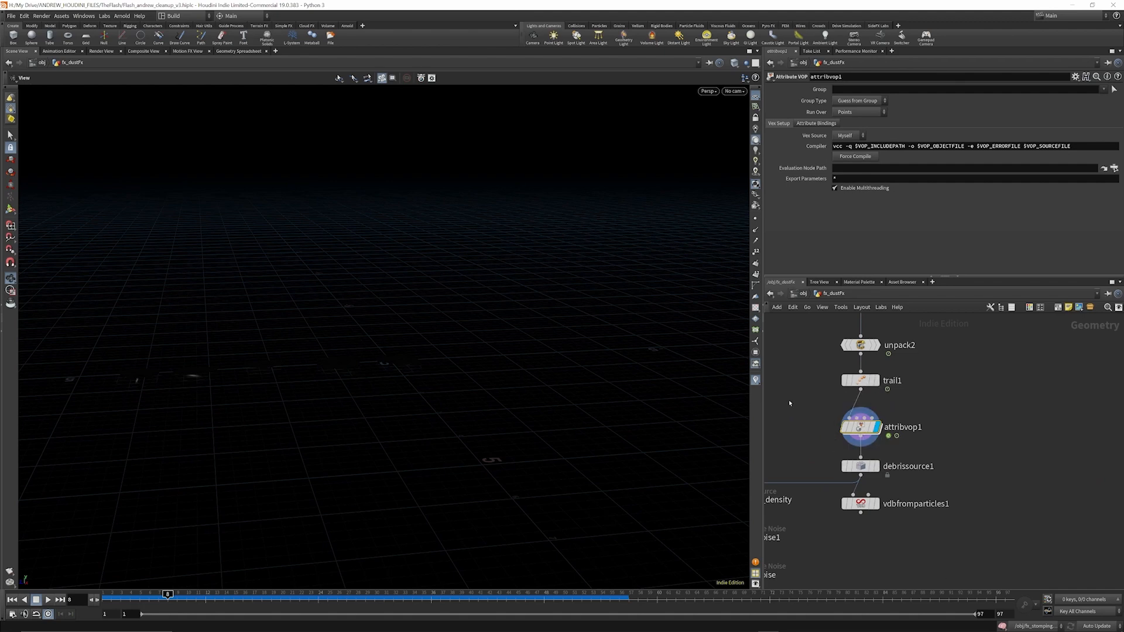
Scrub the timeline to frame 7, then display and select debrissource1 to check its debris settings.
{"action": "left_click_drag", "start_coordinate": [120, 597], "coordinate": [151, 599]}
{"action": "left_click_drag", "start_coordinate": [298, 599], "coordinate": [159, 597]}
{"action": "left_click", "coordinate": [862, 466]}
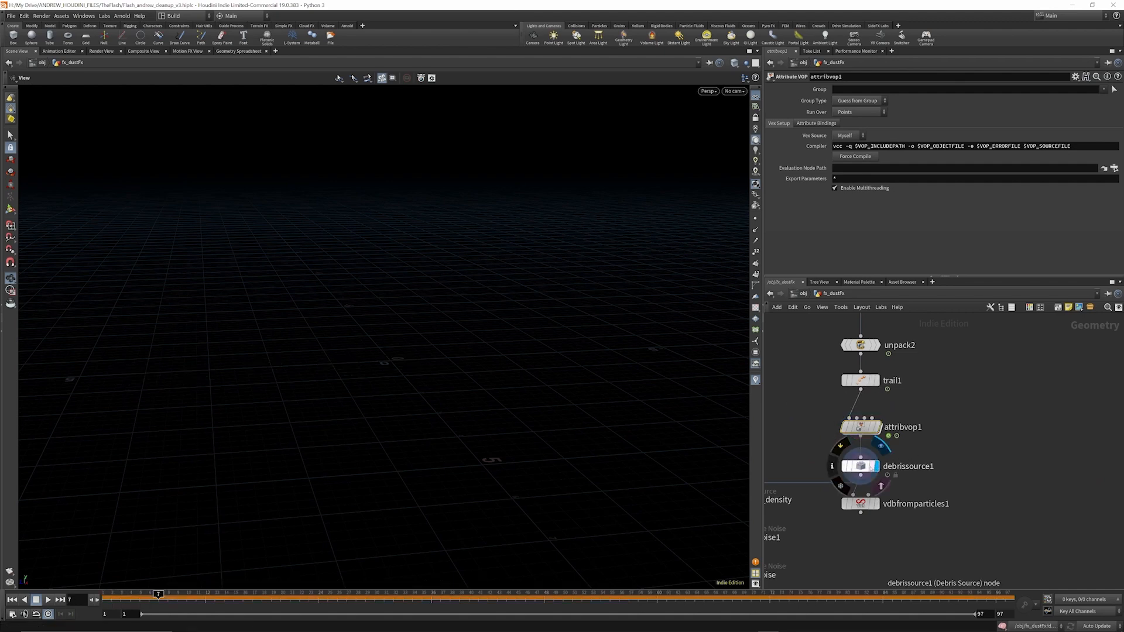
{"action": "mouse_move", "coordinate": [860, 466]}
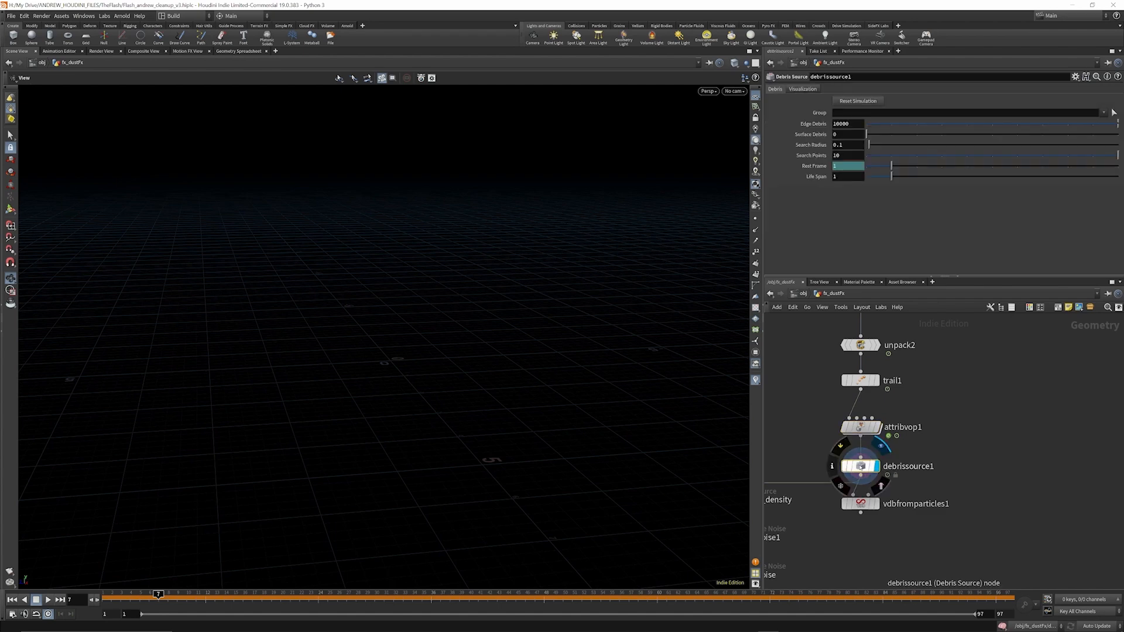
{"action": "scroll", "coordinate": [982, 405], "scroll_direction": "down", "scroll_amount": 3}
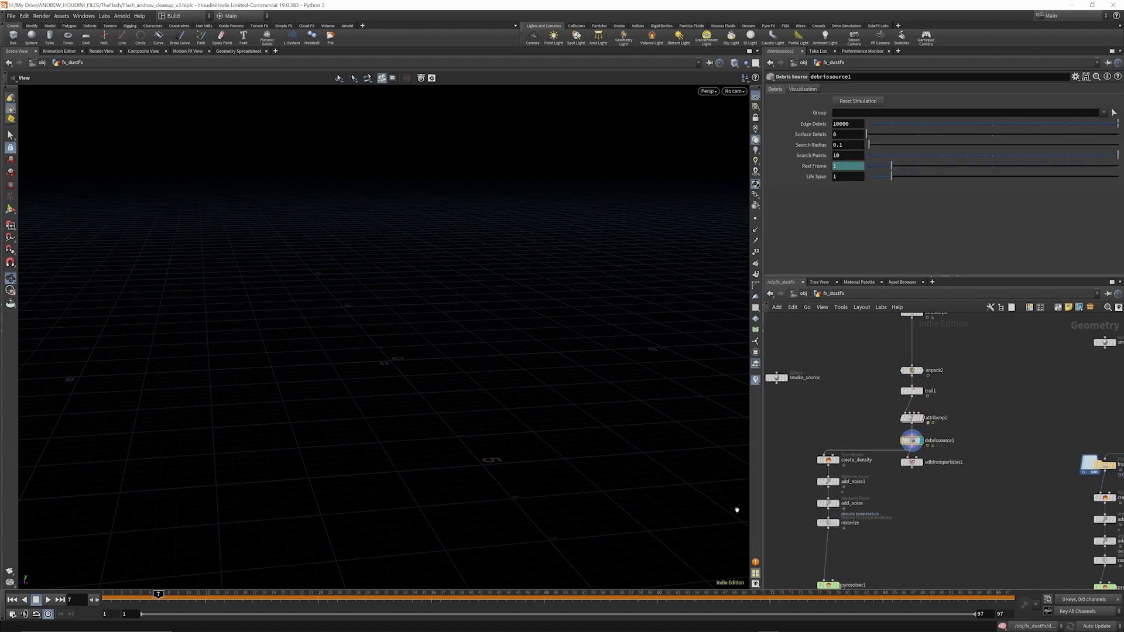
Play and scrub through the timeline to examine the debris points from debrissource1, stopping at frame 28.
{"action": "left_click_drag", "start_coordinate": [107, 599], "coordinate": [295, 597]}
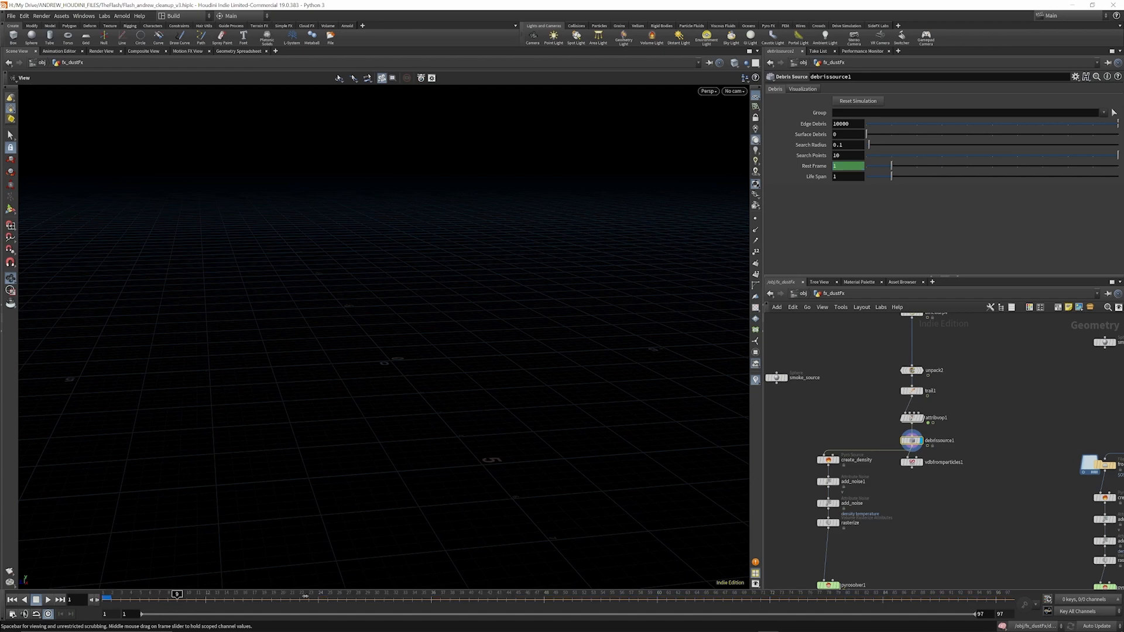
{"action": "left_click", "coordinate": [131, 596]}
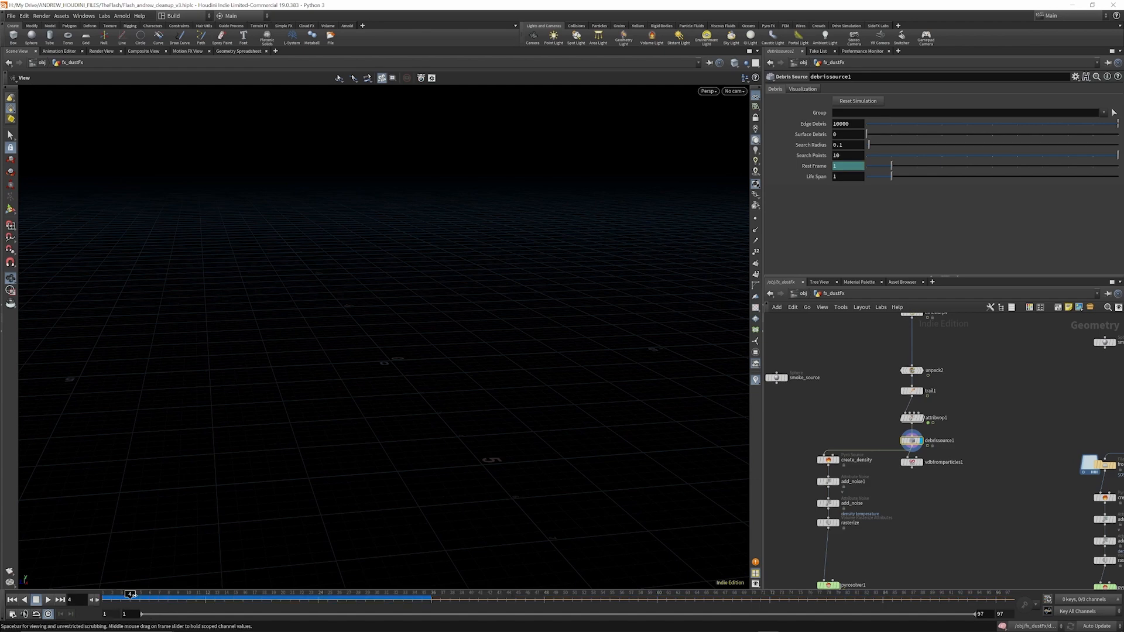
{"action": "left_click", "coordinate": [113, 597]}
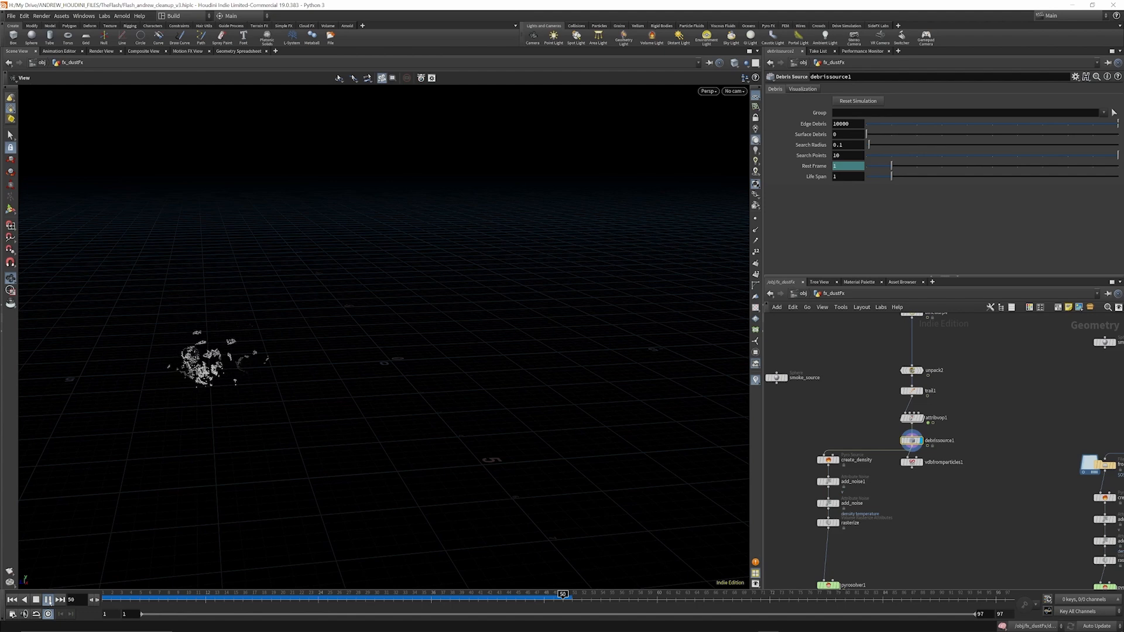
{"action": "left_click", "coordinate": [48, 600]}
{"action": "left_click", "coordinate": [131, 596]}
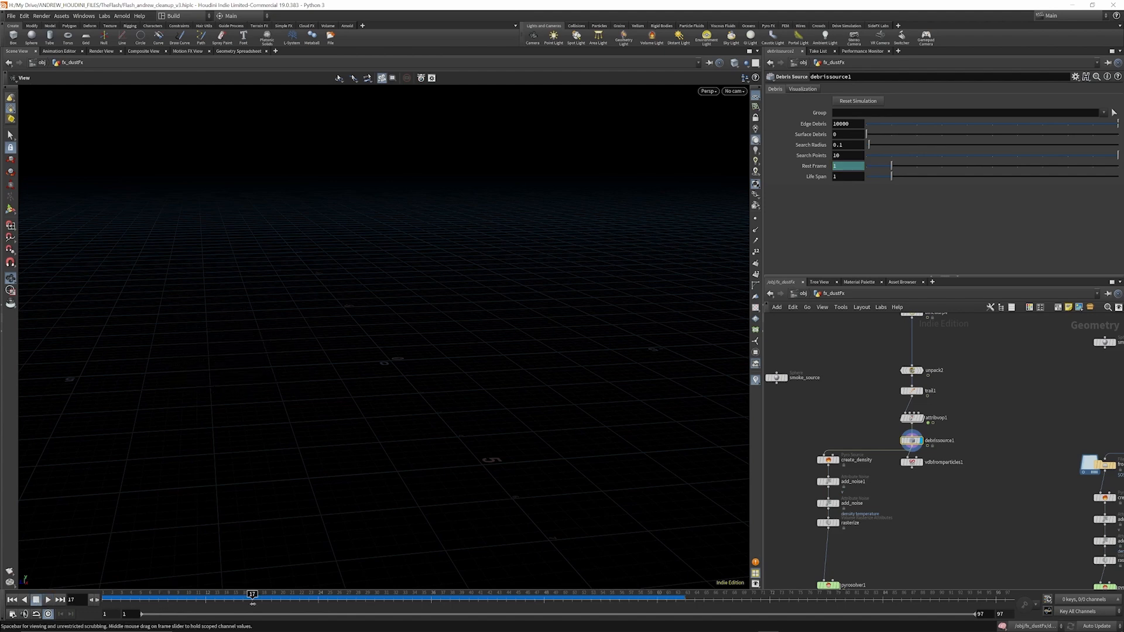
{"action": "left_click_drag", "start_coordinate": [141, 596], "coordinate": [774, 592]}
{"action": "left_click_drag", "start_coordinate": [677, 593], "coordinate": [356, 594]}
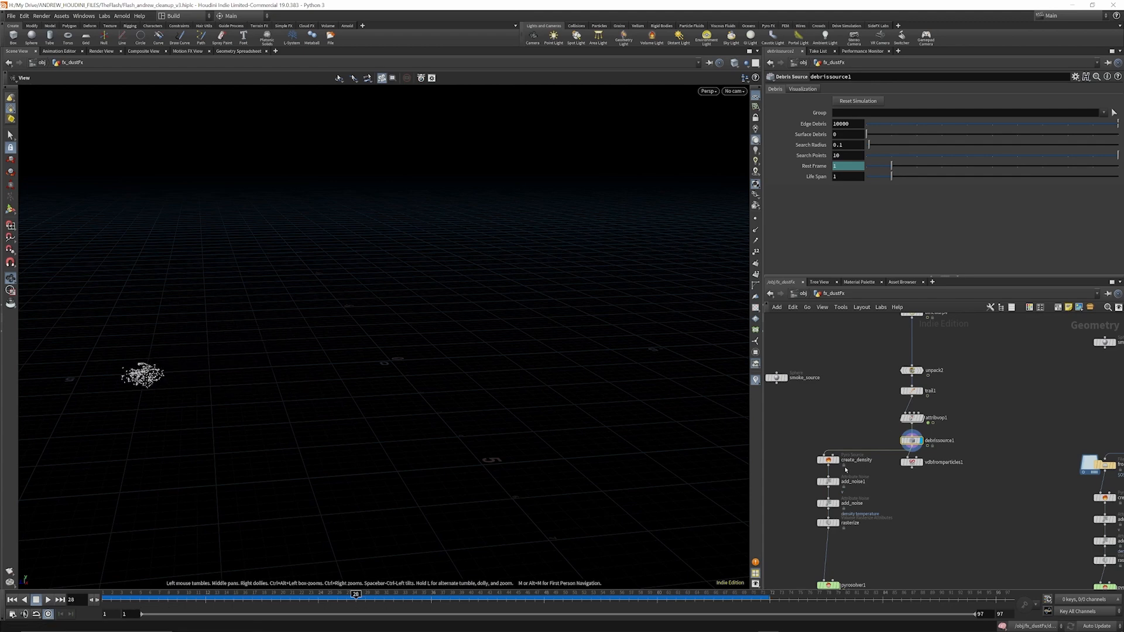
Display create_density, check its density and temperature source attributes, and scrub from frame 1 to frame 32.
{"action": "scroll", "coordinate": [837, 467], "scroll_direction": "up", "scroll_amount": 3}
{"action": "left_click", "coordinate": [823, 454]}
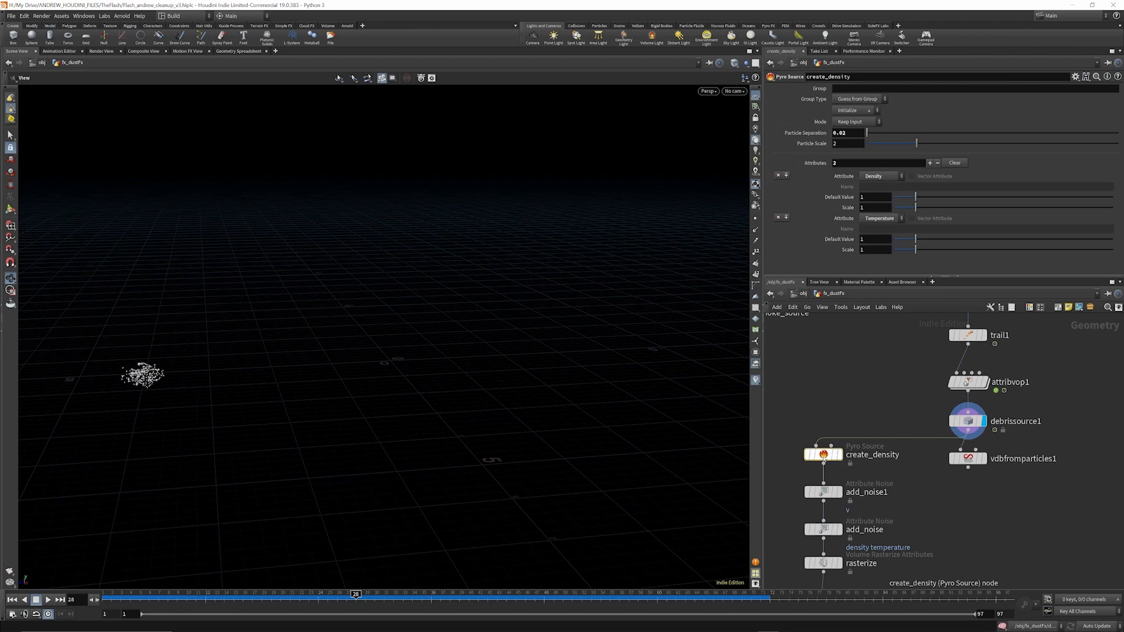
{"action": "left_click", "coordinate": [840, 457]}
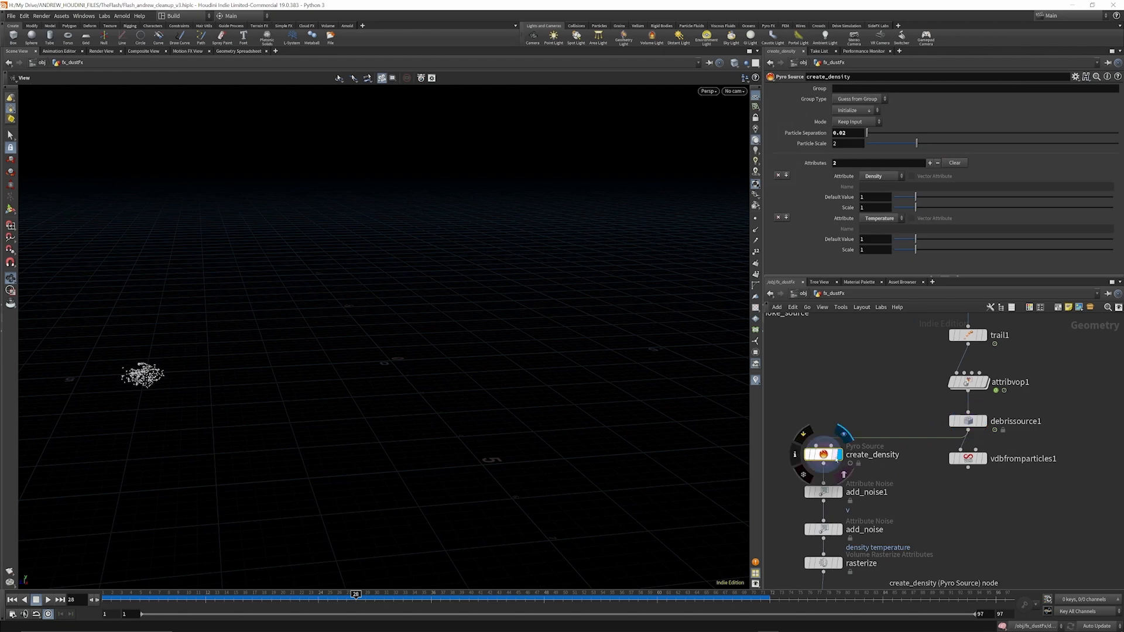
{"action": "left_click", "coordinate": [103, 597]}
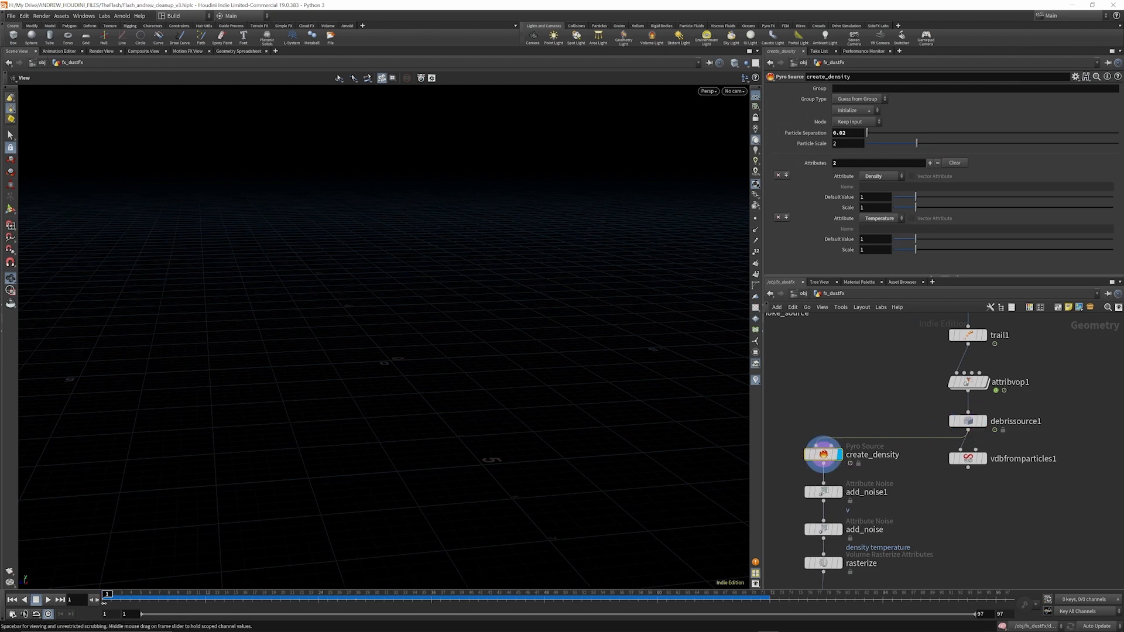
{"action": "left_click_drag", "start_coordinate": [245, 603], "coordinate": [394, 597]}
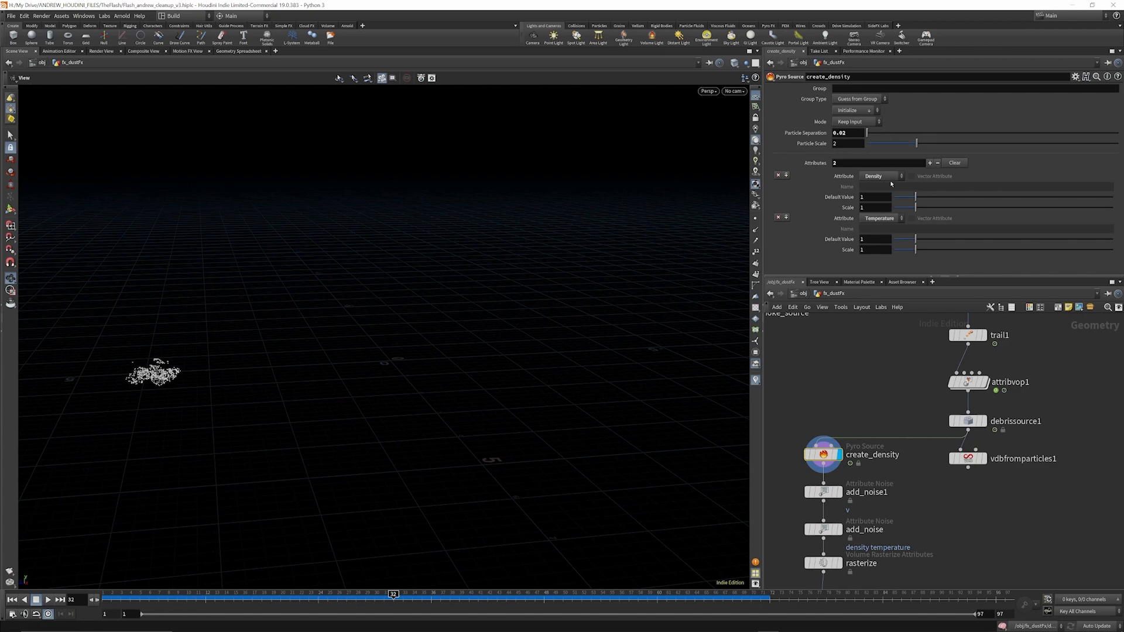
Display add_noise1, review its element size, offset and fractal settings, and scrub the timeline to frame 43.
{"action": "scroll", "coordinate": [856, 413], "scroll_direction": "down", "scroll_amount": 2}
{"action": "scroll", "coordinate": [844, 460], "scroll_direction": "up", "scroll_amount": 3}
{"action": "left_click", "coordinate": [846, 464]}
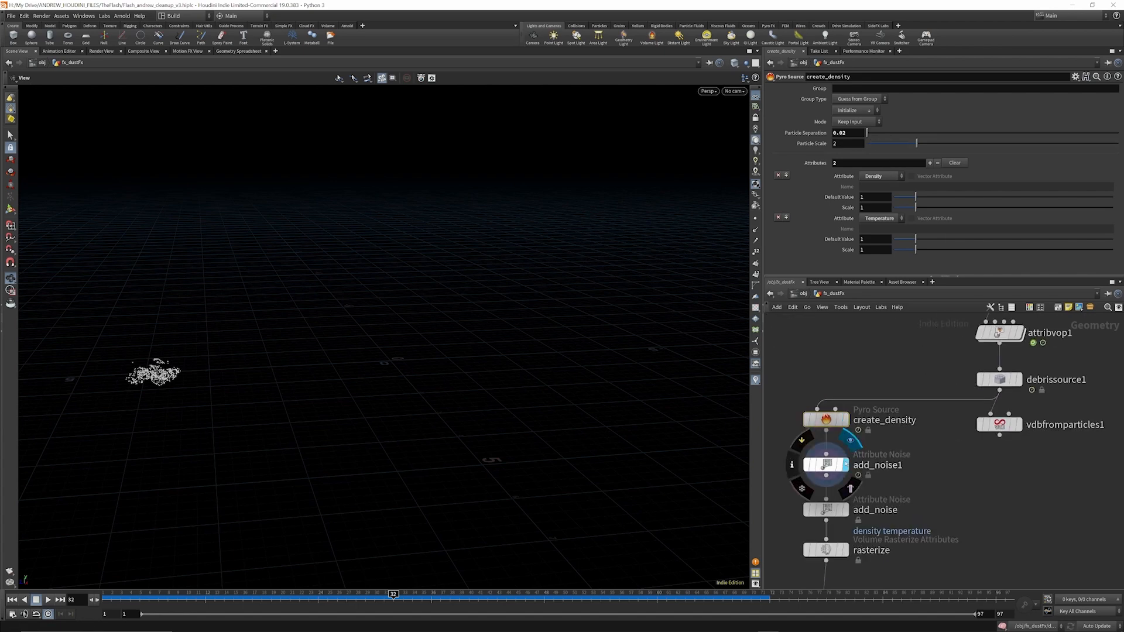
{"action": "left_click", "coordinate": [831, 466]}
{"action": "scroll", "coordinate": [869, 183], "scroll_direction": "down", "scroll_amount": 10}
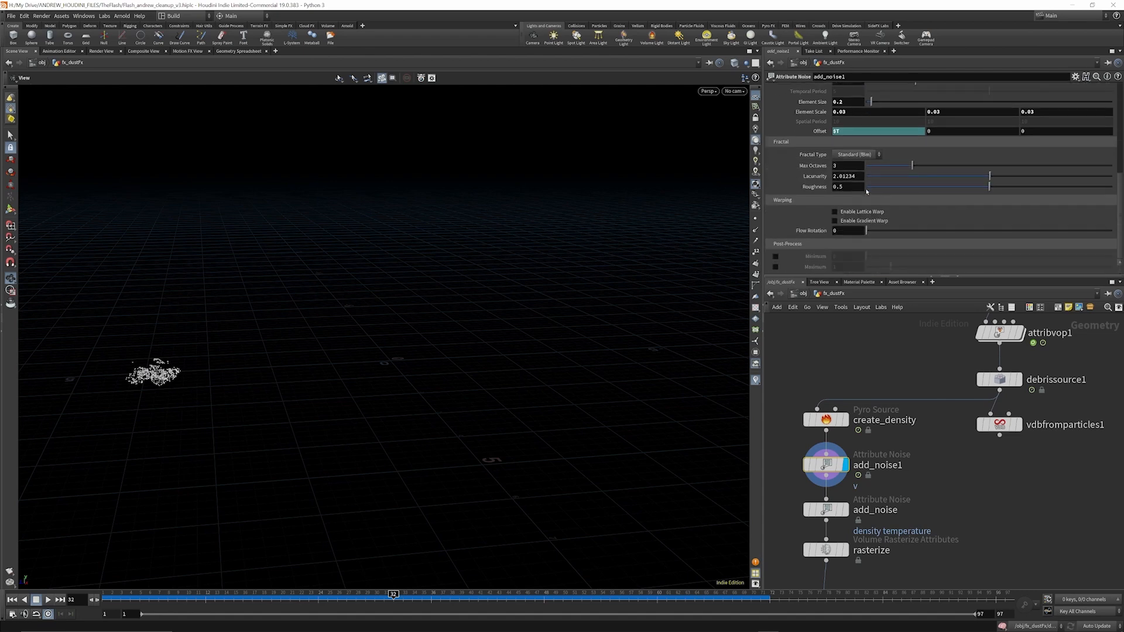
{"action": "scroll", "coordinate": [865, 188], "scroll_direction": "up", "scroll_amount": 1}
{"action": "scroll", "coordinate": [823, 173], "scroll_direction": "down", "scroll_amount": 1}
{"action": "left_click_drag", "start_coordinate": [121, 595], "coordinate": [240, 595]}
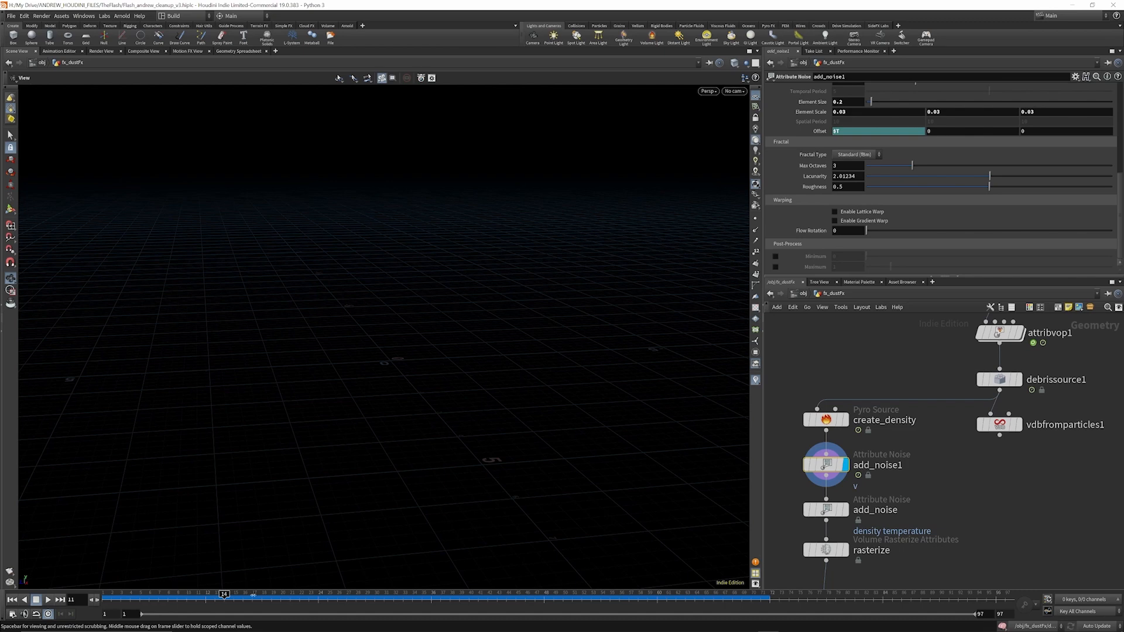
{"action": "left_click_drag", "start_coordinate": [366, 587], "coordinate": [496, 588]}
{"action": "mouse_move", "coordinate": [826, 466]}
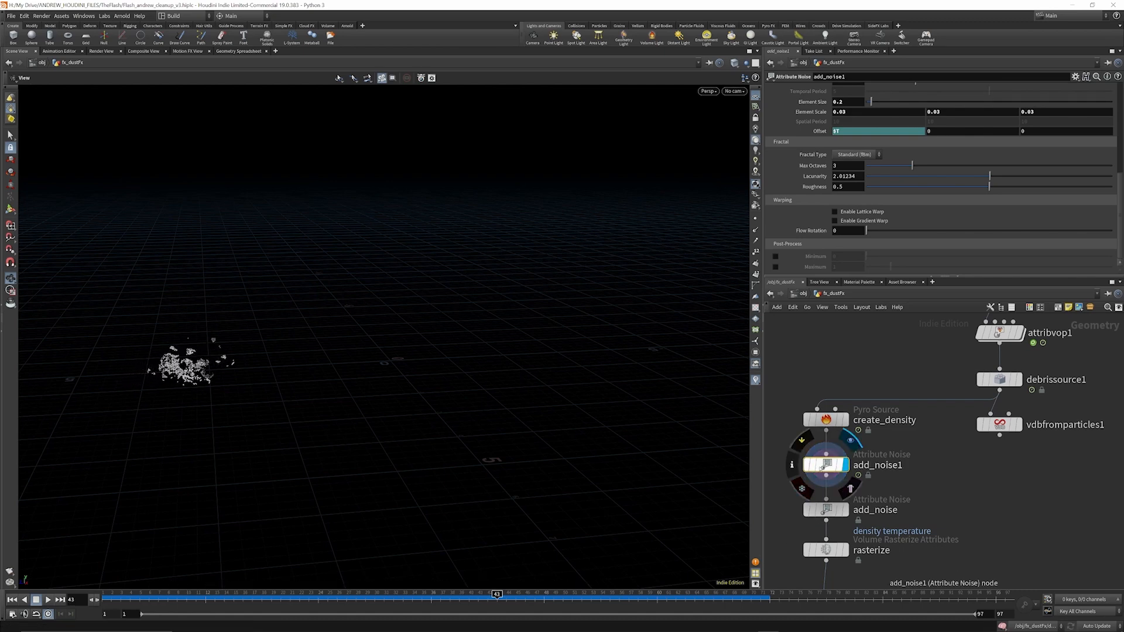
Display add_noise and review the distribution, element size and fractal settings of its density and temperature noise.
{"action": "left_click", "coordinate": [832, 513]}
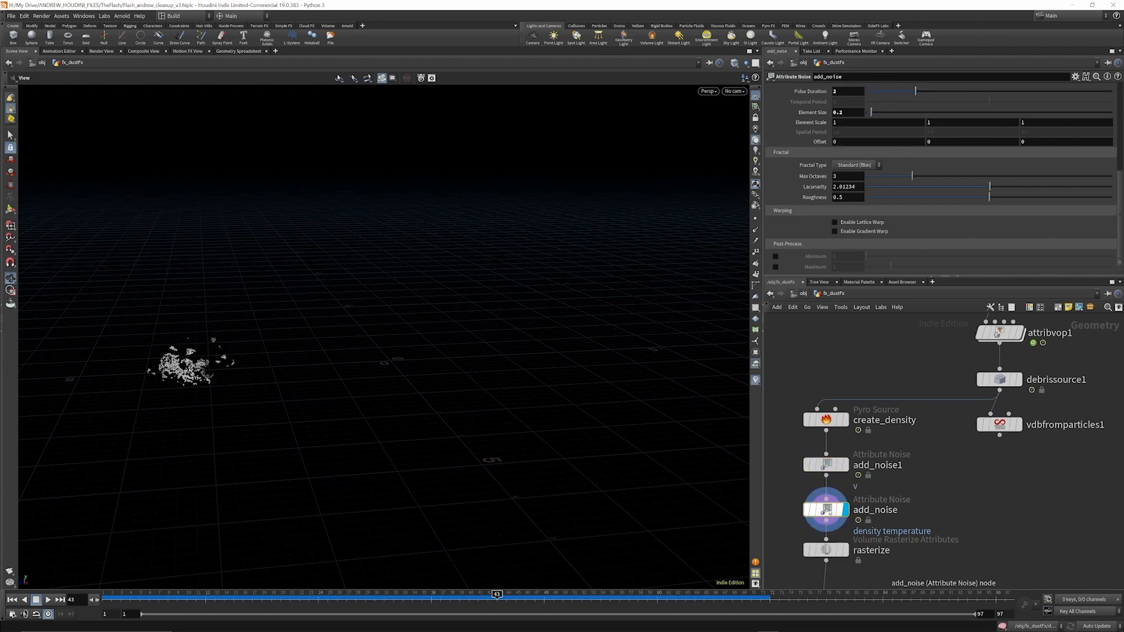
{"action": "scroll", "coordinate": [893, 108], "scroll_direction": "up", "scroll_amount": 6}
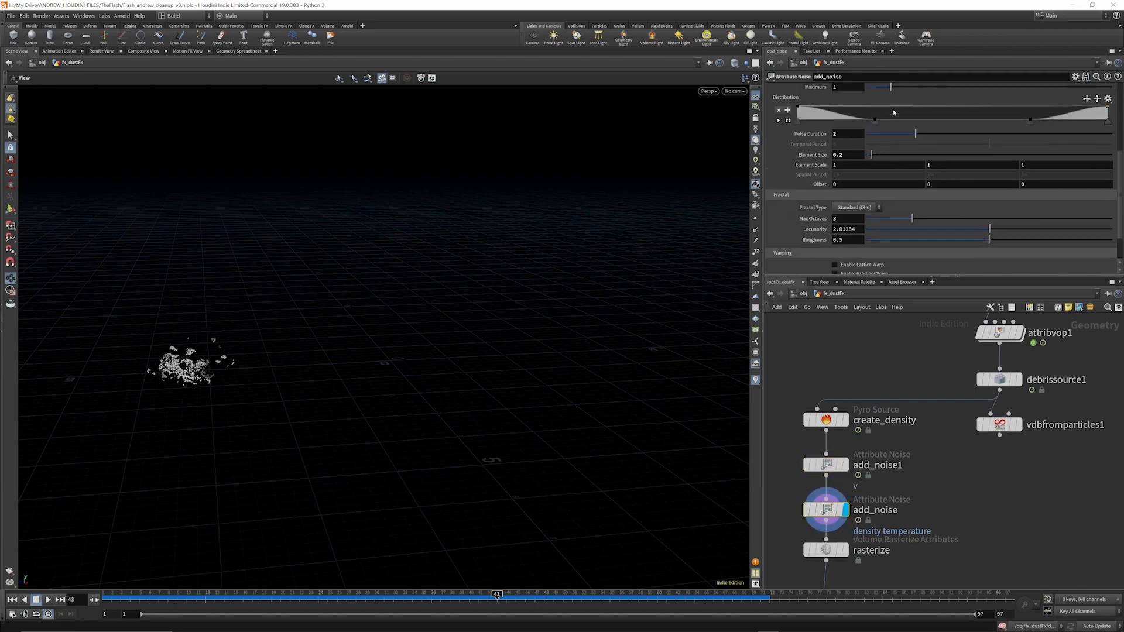
{"action": "scroll", "coordinate": [894, 111], "scroll_direction": "down", "scroll_amount": 6}
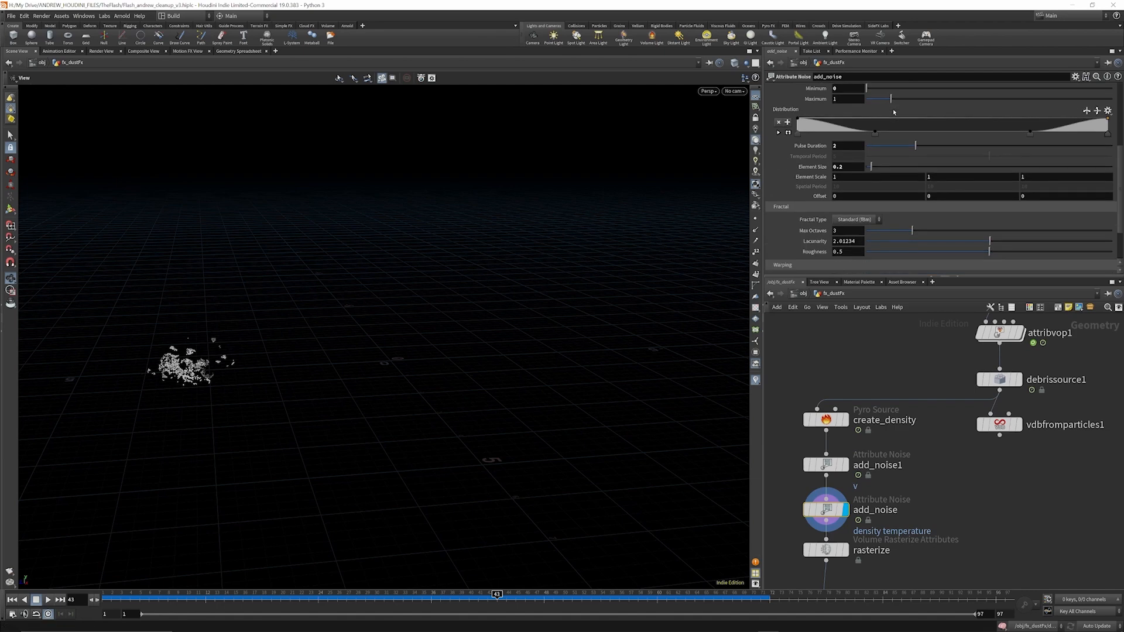
{"action": "scroll", "coordinate": [878, 379], "scroll_direction": "down", "scroll_amount": 4}
{"action": "scroll", "coordinate": [860, 455], "scroll_direction": "up", "scroll_amount": 3}
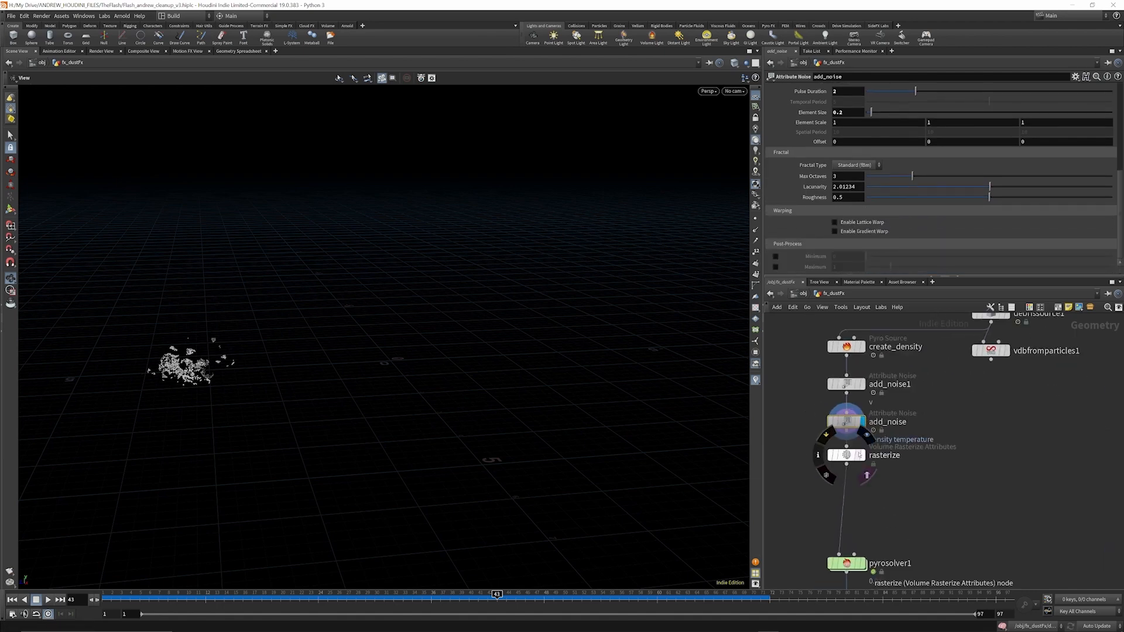
Display rasterize, move it slightly down from add_noise, and scrub its rasterized volume from the start to frame 68.
{"action": "left_click", "coordinate": [863, 456]}
{"action": "left_click", "coordinate": [851, 456]}
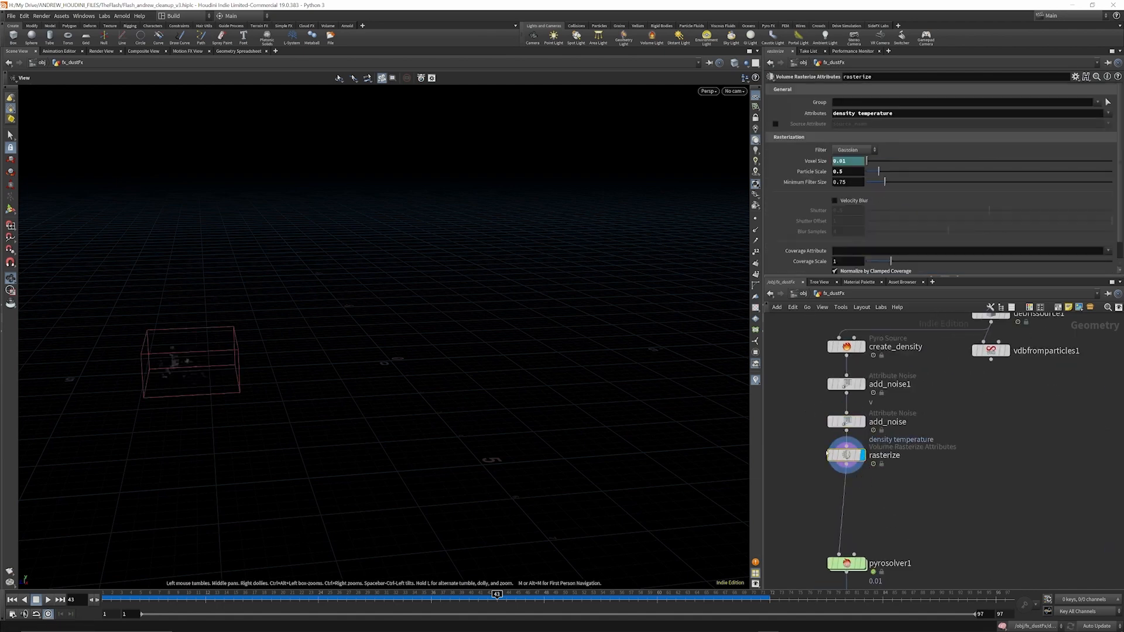
{"action": "left_click_drag", "start_coordinate": [848, 462], "coordinate": [847, 471]}
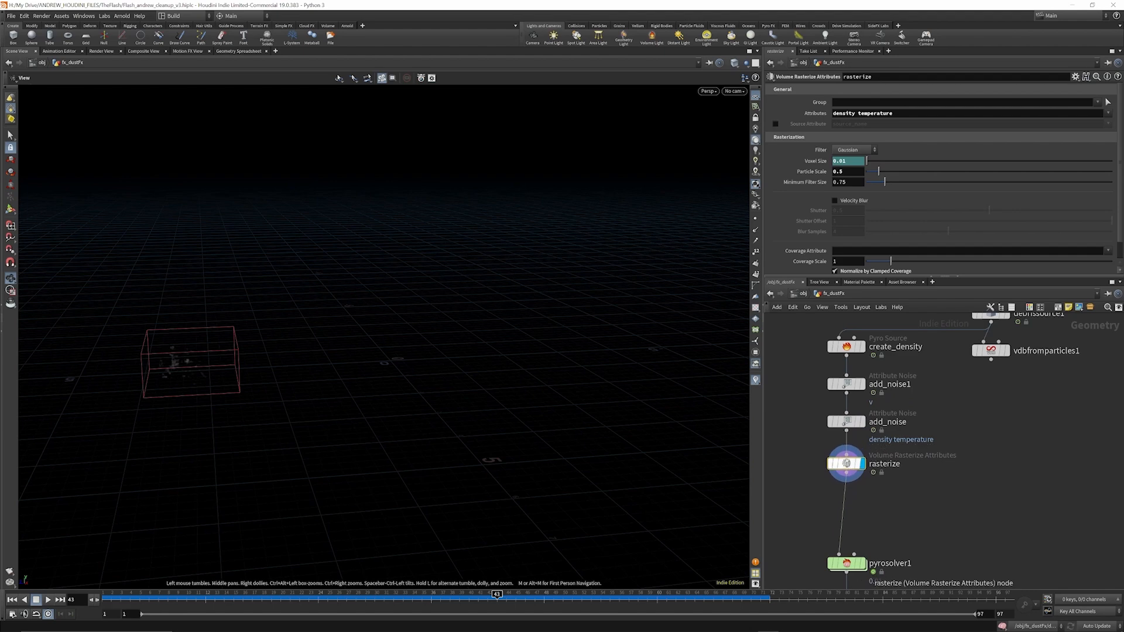
{"action": "left_click", "coordinate": [111, 594]}
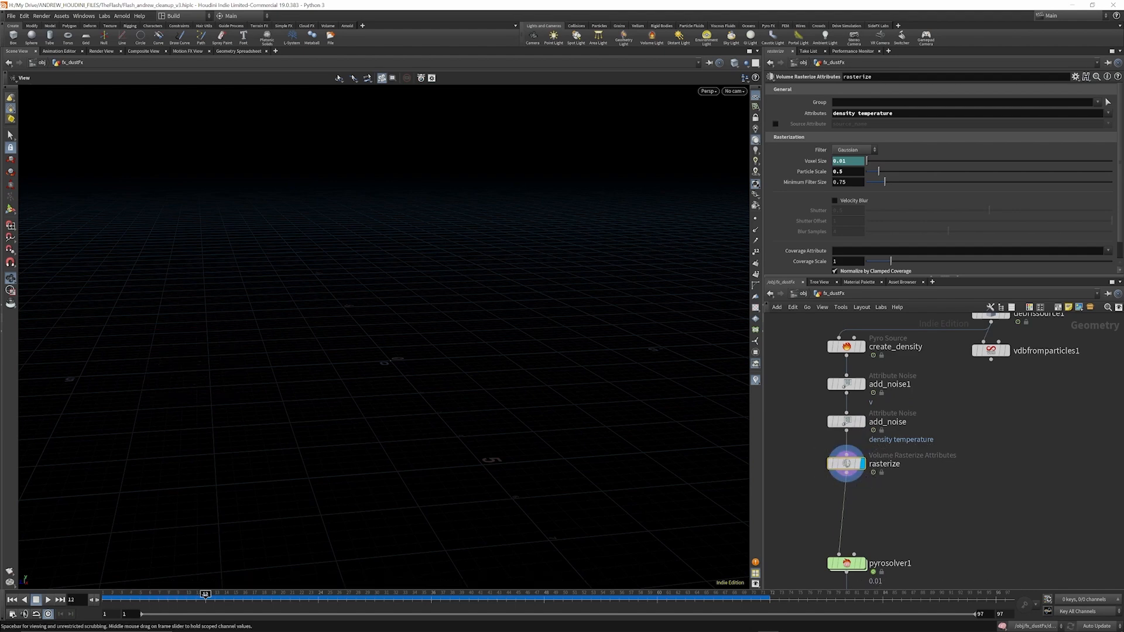
{"action": "left_click_drag", "start_coordinate": [272, 595], "coordinate": [733, 576]}
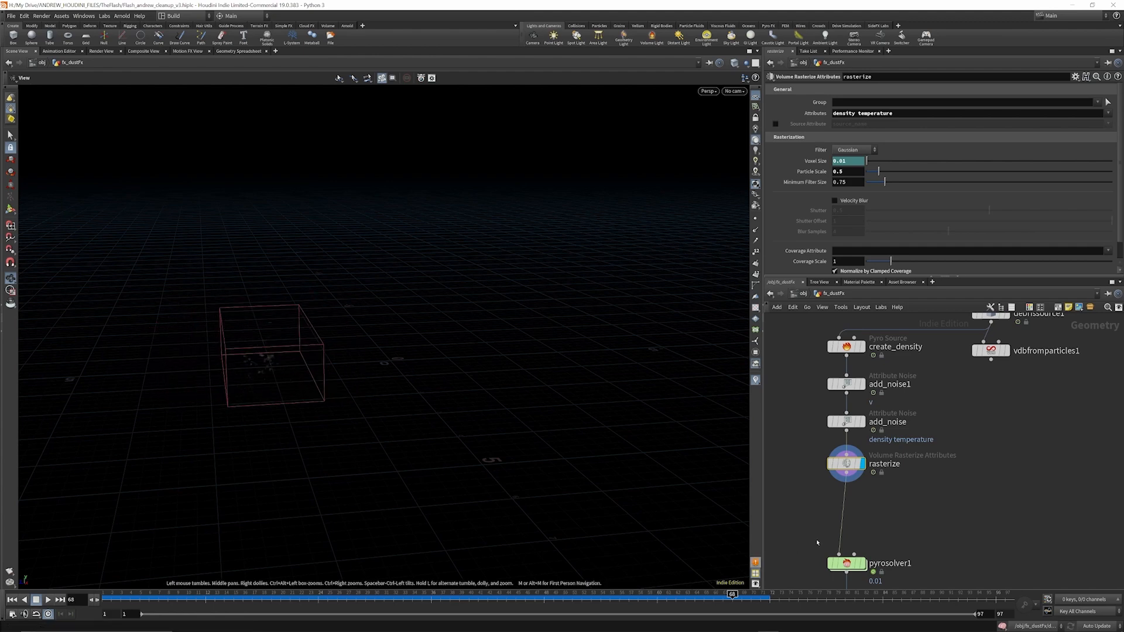
Move pyrosolver1 slightly up toward rasterize and go inside it to the FORCES network.
{"action": "scroll", "coordinate": [903, 398], "scroll_direction": "down", "scroll_amount": 2}
{"action": "scroll", "coordinate": [880, 473], "scroll_direction": "up", "scroll_amount": 3}
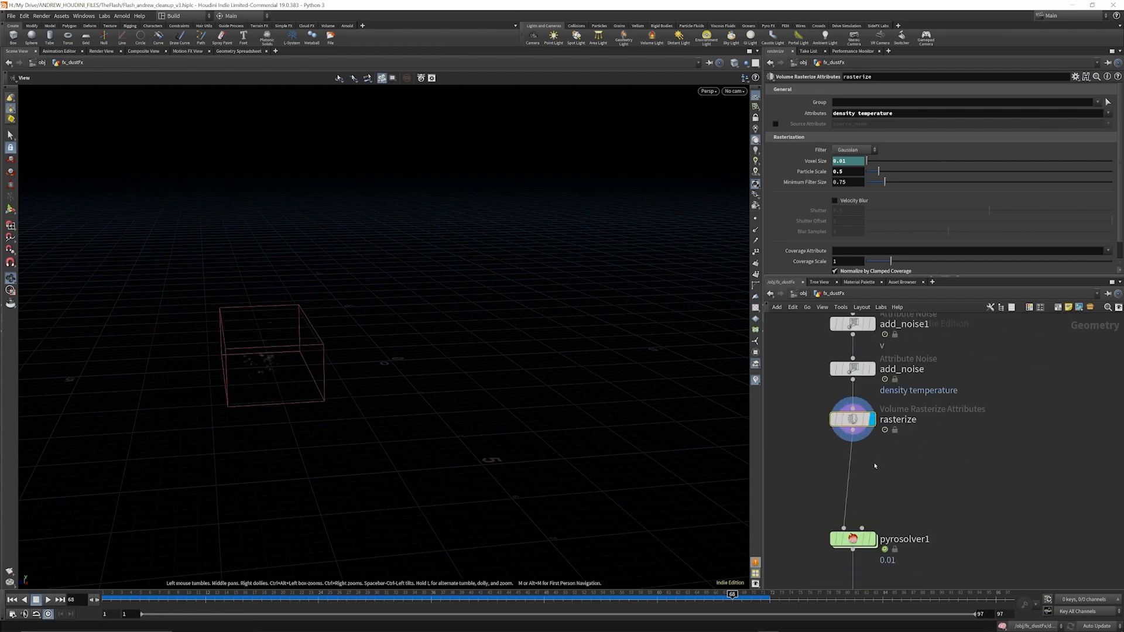
{"action": "mouse_move", "coordinate": [842, 426]}
{"action": "scroll", "coordinate": [889, 448], "scroll_direction": "down", "scroll_amount": 2}
{"action": "scroll", "coordinate": [862, 574], "scroll_direction": "up", "scroll_amount": 4}
{"action": "mouse_move", "coordinate": [862, 492]}
{"action": "left_mouse_down"}
{"action": "mouse_move", "coordinate": [860, 397]}
{"action": "mouse_move", "coordinate": [862, 469]}
{"action": "left_mouse_up"}
{"action": "double_click", "coordinate": [862, 466]}
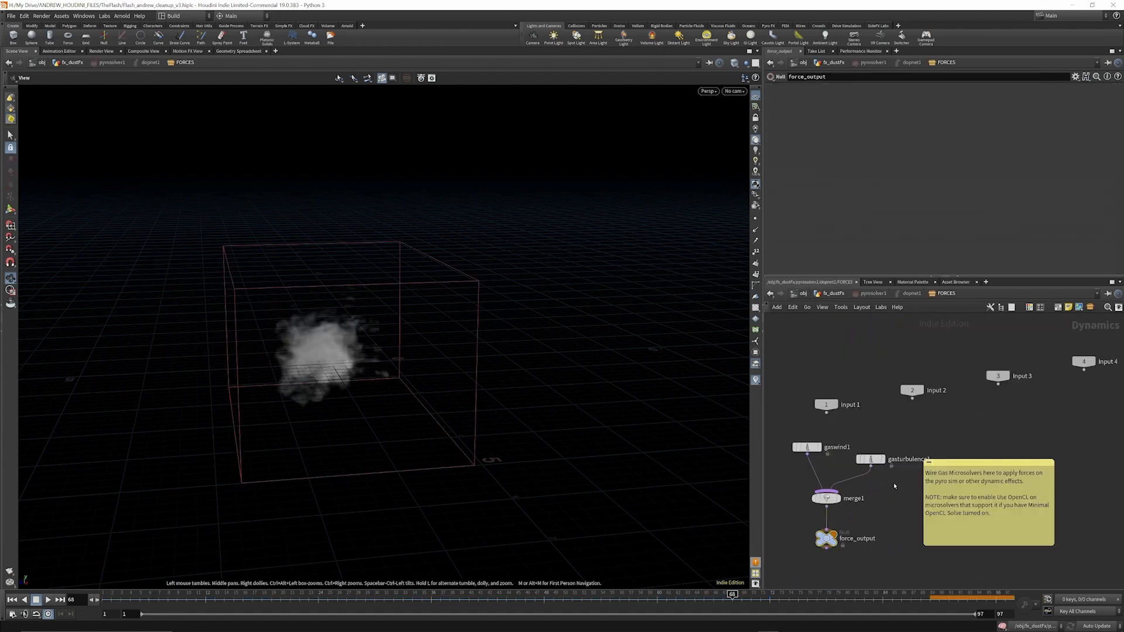
Spread gaswind1 and gasturbulence1 apart above merge1, shift force_output slightly, and check the Gas Wind direction settings.
{"action": "left_click_drag", "start_coordinate": [810, 450], "coordinate": [800, 450]}
{"action": "left_click_drag", "start_coordinate": [827, 539], "coordinate": [833, 539]}
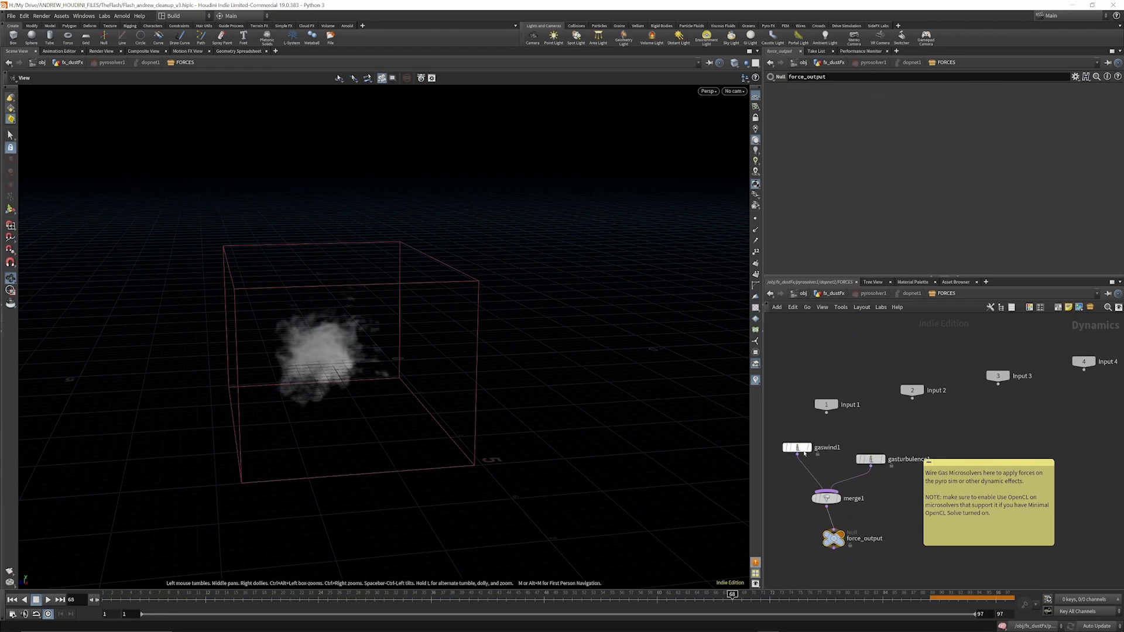
{"action": "left_click_drag", "start_coordinate": [802, 452], "coordinate": [795, 451]}
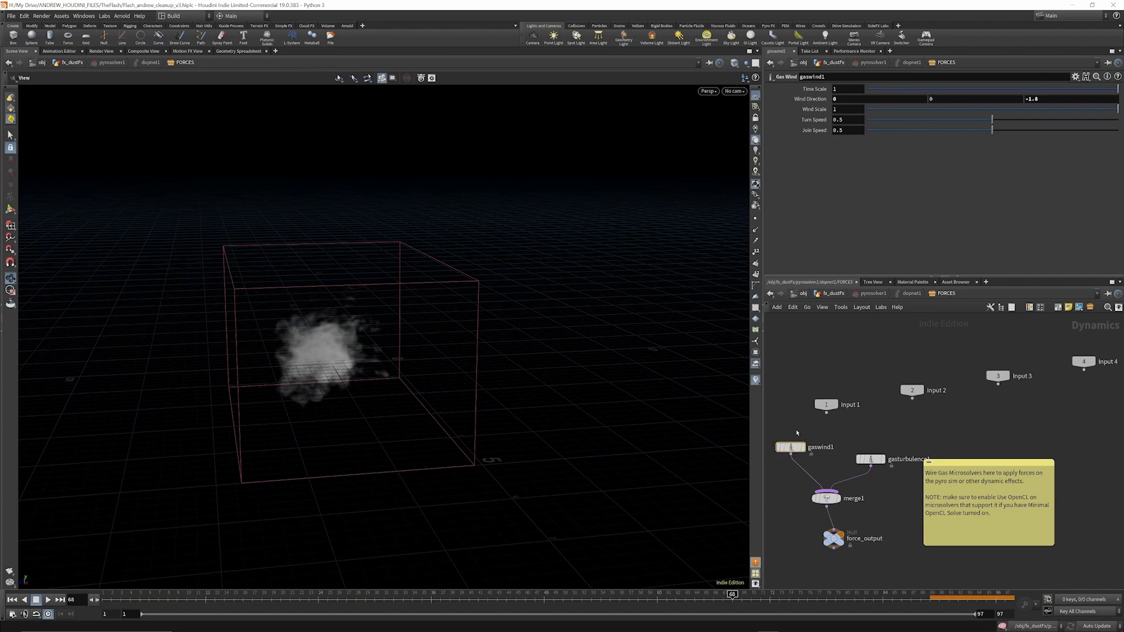
{"action": "left_click_drag", "start_coordinate": [792, 448], "coordinate": [792, 445]}
{"action": "left_click_drag", "start_coordinate": [870, 458], "coordinate": [872, 435]}
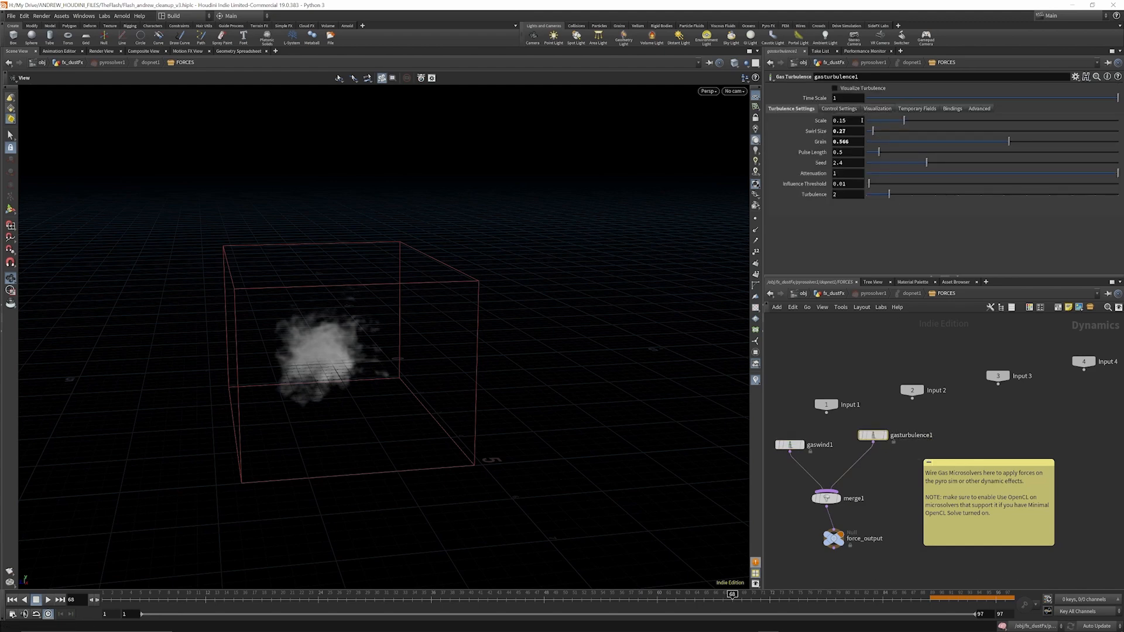
Look through every settings group of gasturbulence1, return to its Turbulence Settings, and go back up to fx_dustFx.
{"action": "left_click", "coordinate": [840, 109]}
{"action": "left_click", "coordinate": [876, 109]}
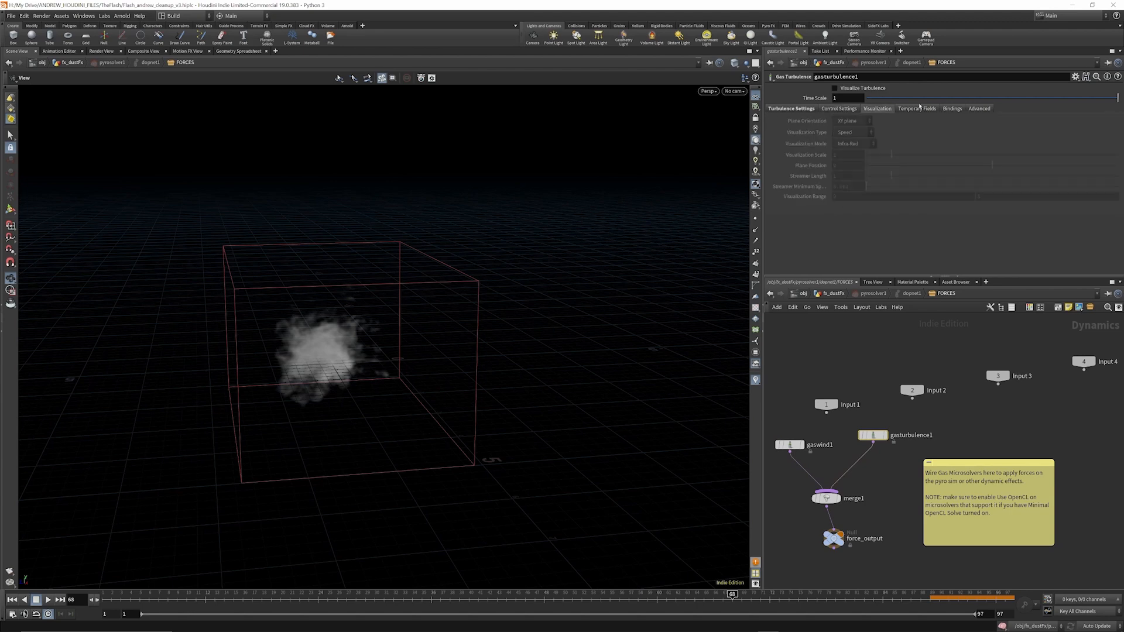
{"action": "left_click", "coordinate": [920, 109]}
{"action": "left_click", "coordinate": [952, 109]}
{"action": "left_click", "coordinate": [979, 109]}
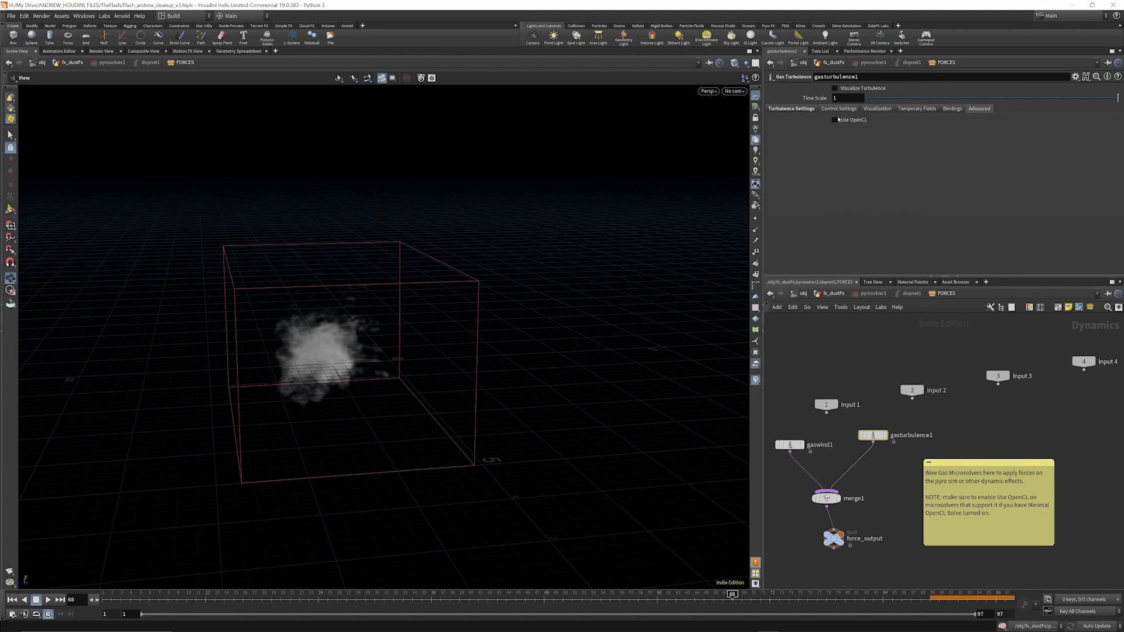
{"action": "left_click", "coordinate": [800, 109]}
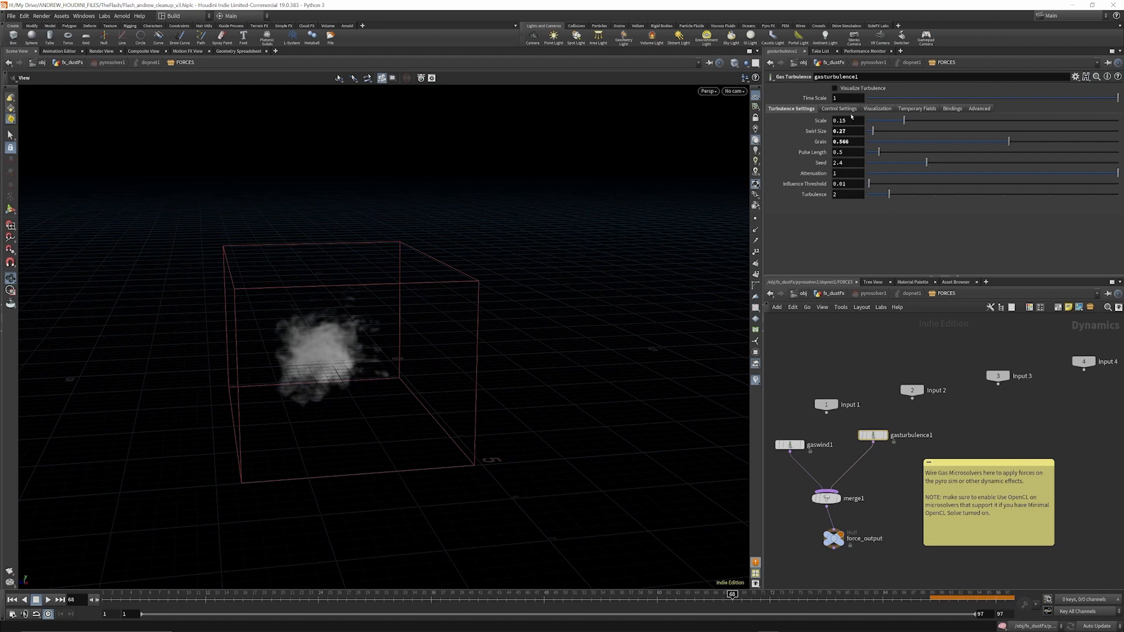
{"action": "left_click", "coordinate": [847, 294]}
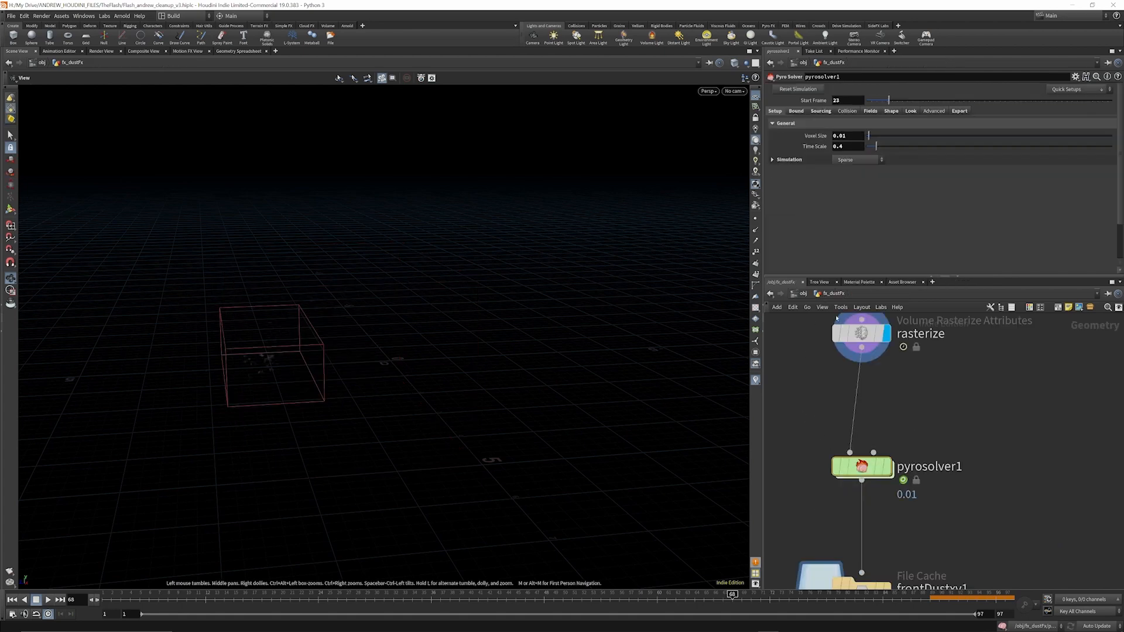
Display the frontDustxv1 file cache below pyrosolver1 and scrub the cached dust to frame 81.
{"action": "scroll", "coordinate": [886, 414], "scroll_direction": "down", "scroll_amount": 3}
{"action": "scroll", "coordinate": [886, 415], "scroll_direction": "up", "scroll_amount": 4}
{"action": "left_click", "coordinate": [883, 474]}
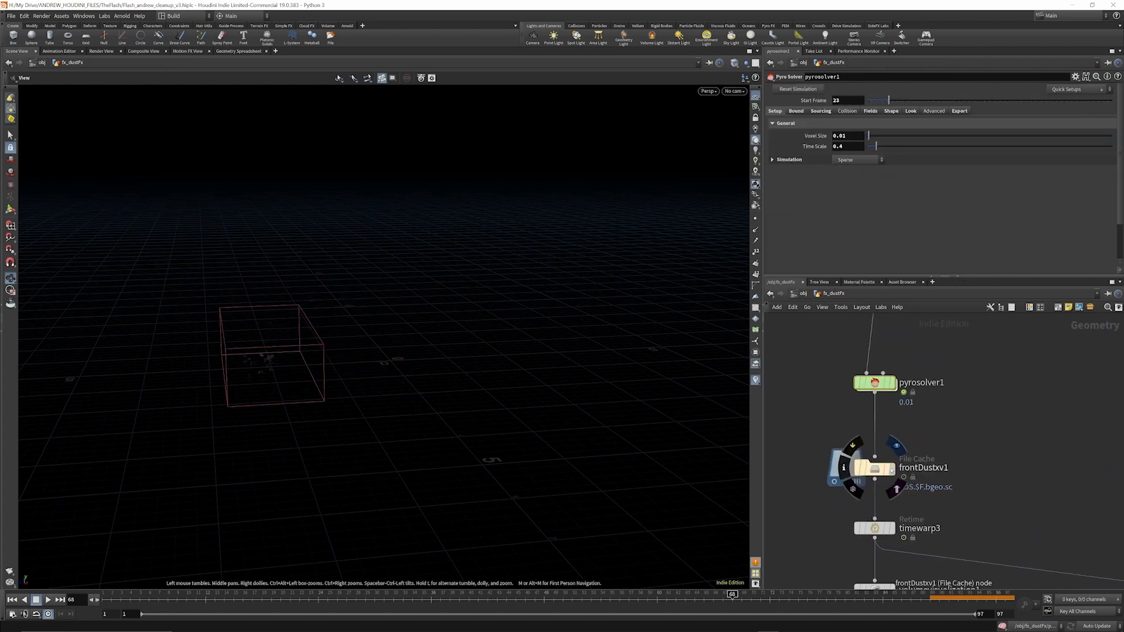
{"action": "left_click_drag", "start_coordinate": [131, 601], "coordinate": [149, 598]}
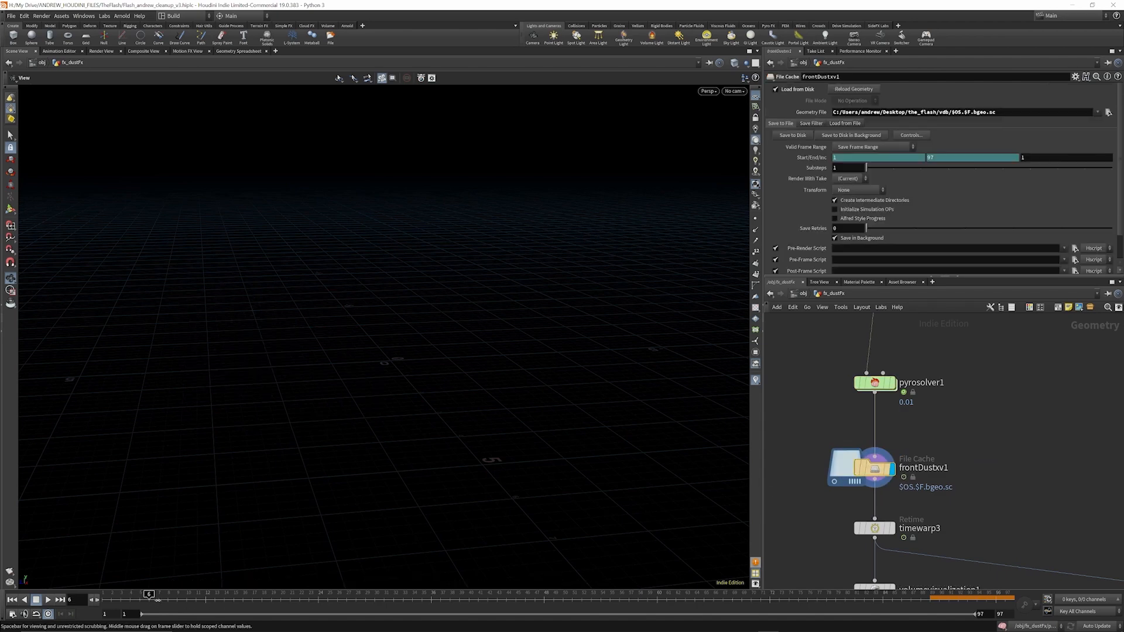
{"action": "left_click_drag", "start_coordinate": [271, 606], "coordinate": [854, 594]}
Check timewarp3's retime settings and display it, then display volumevisualization1 and check its smoke density settings.
{"action": "scroll", "coordinate": [890, 436], "scroll_direction": "down", "scroll_amount": 10}
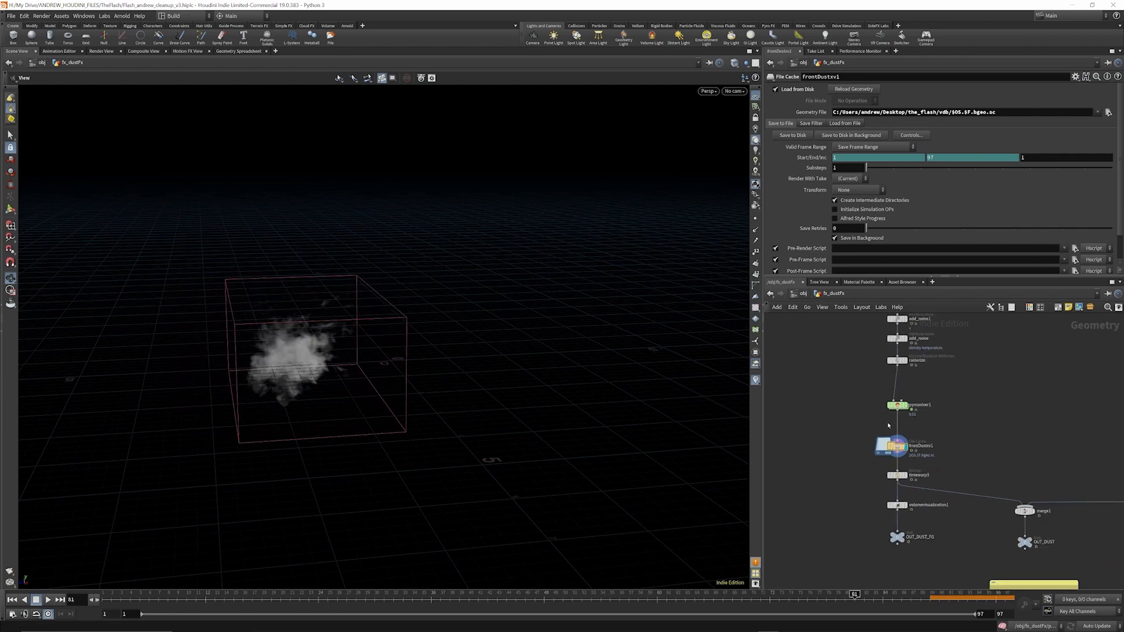
{"action": "scroll", "coordinate": [901, 460], "scroll_direction": "up", "scroll_amount": 7}
{"action": "scroll", "coordinate": [896, 452], "scroll_direction": "up", "scroll_amount": 2}
{"action": "left_click", "coordinate": [876, 437]}
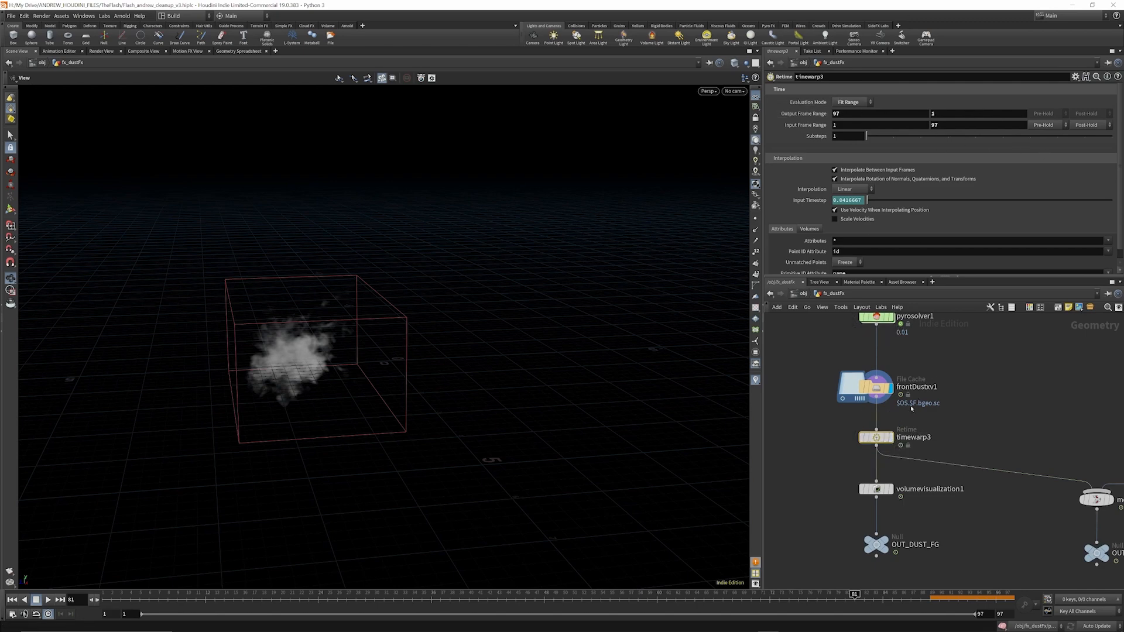
{"action": "left_click", "coordinate": [890, 438]}
{"action": "left_click", "coordinate": [890, 489]}
{"action": "left_click", "coordinate": [877, 489]}
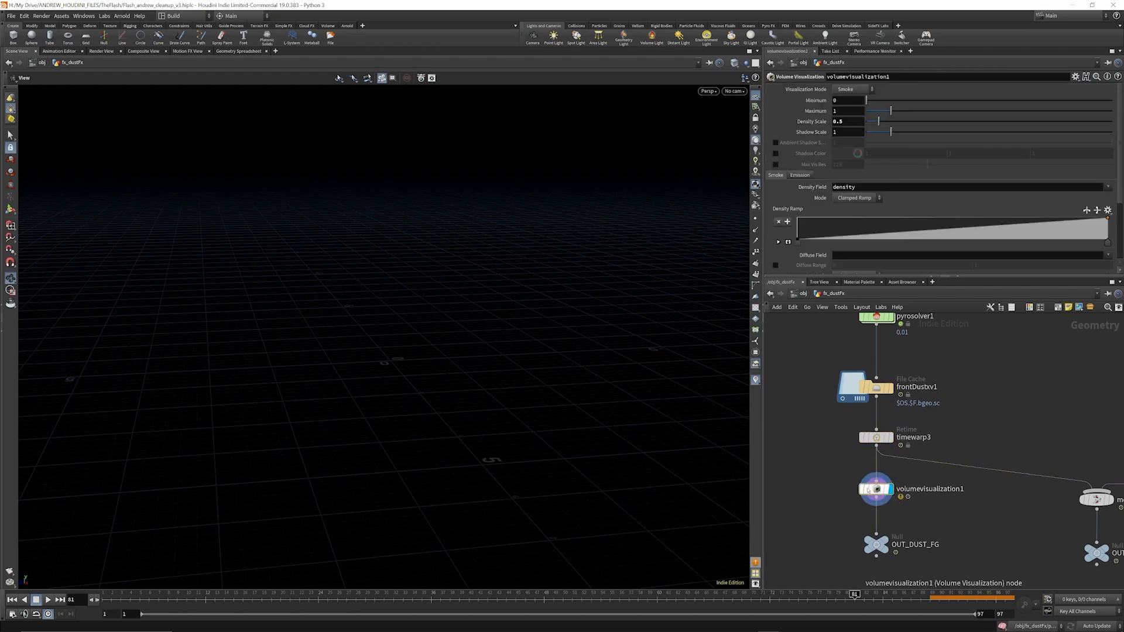
Scrub to frame 27, try a Density Scale of 10 on volumevisualization1, and undo the change.
{"action": "left_click_drag", "start_coordinate": [169, 596], "coordinate": [346, 596]}
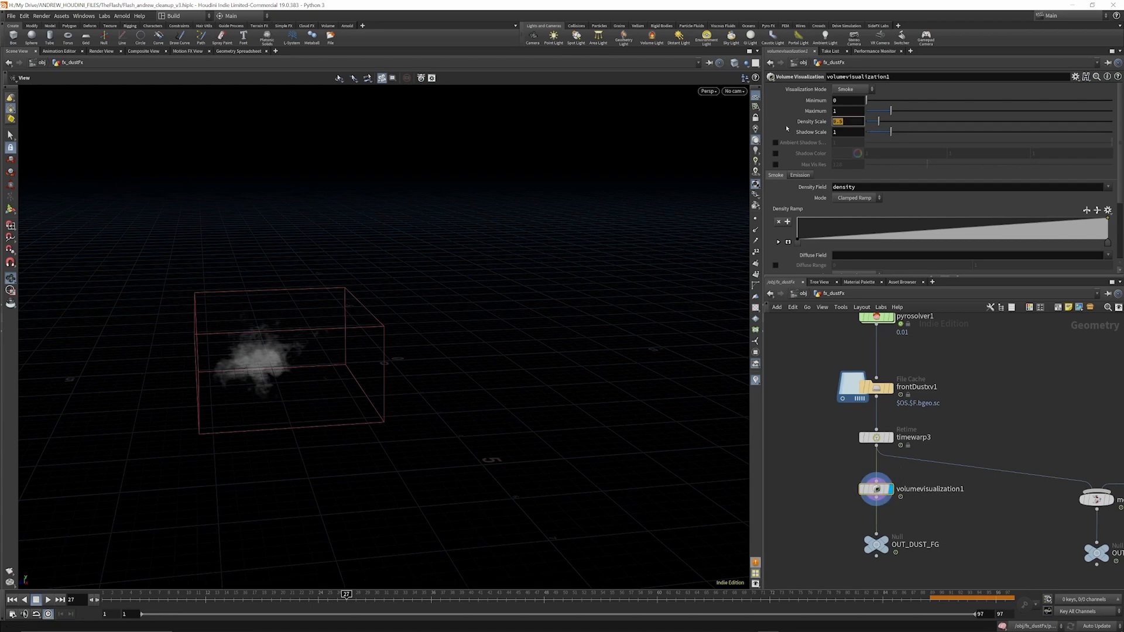
{"action": "type", "text": "10"}
{"action": "key", "text": "Return"}
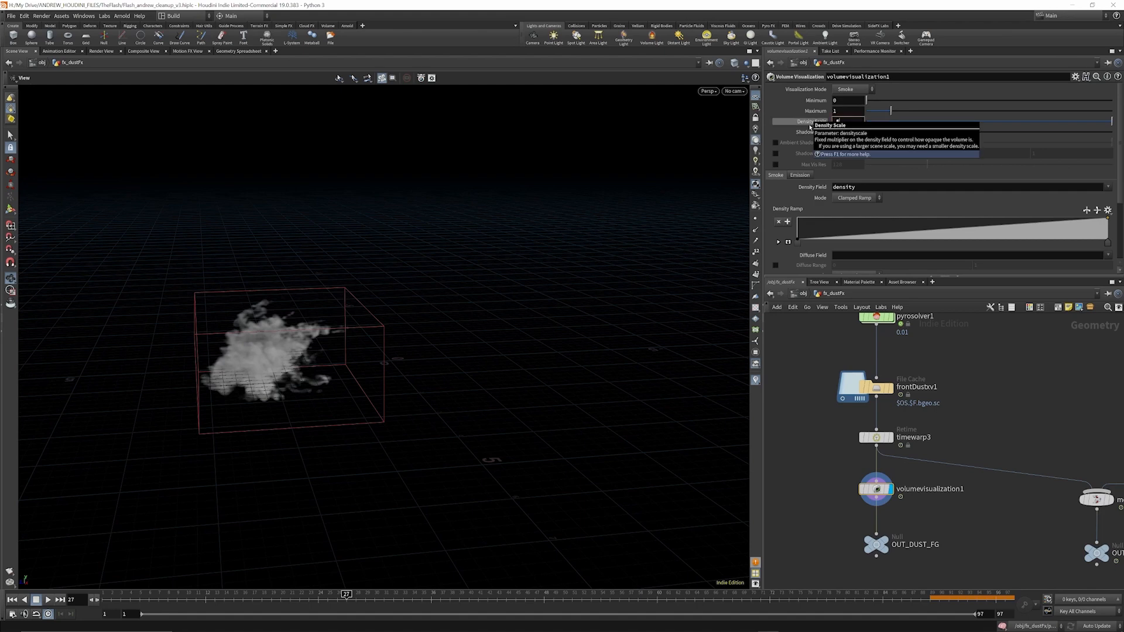
{"action": "key", "text": "ctrl+z"}
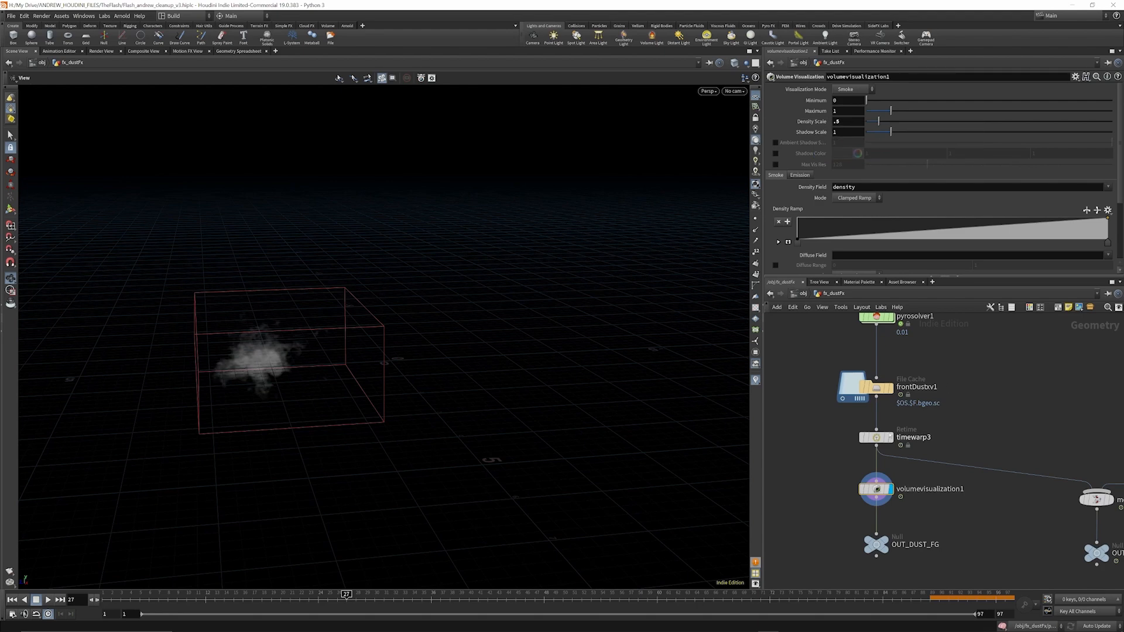
Display object_merge2 in the second dust branch, and display its frontDustSourcev1 cache to compare the debris with the source points.
{"action": "scroll", "coordinate": [898, 438], "scroll_direction": "down", "scroll_amount": 10}
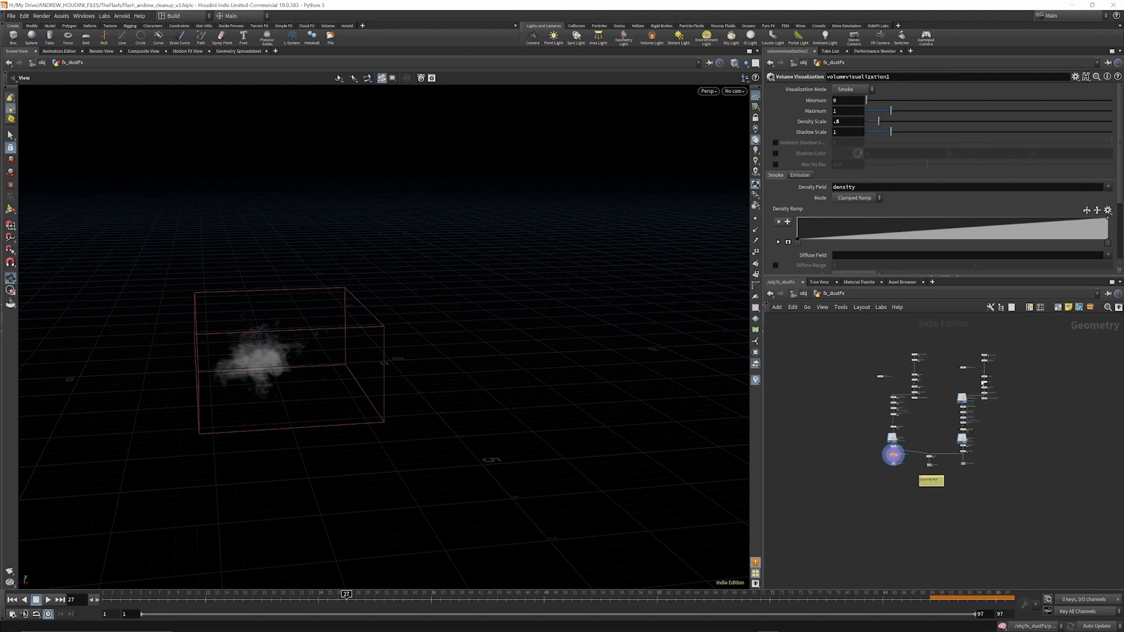
{"action": "scroll", "coordinate": [981, 383], "scroll_direction": "up", "scroll_amount": 8}
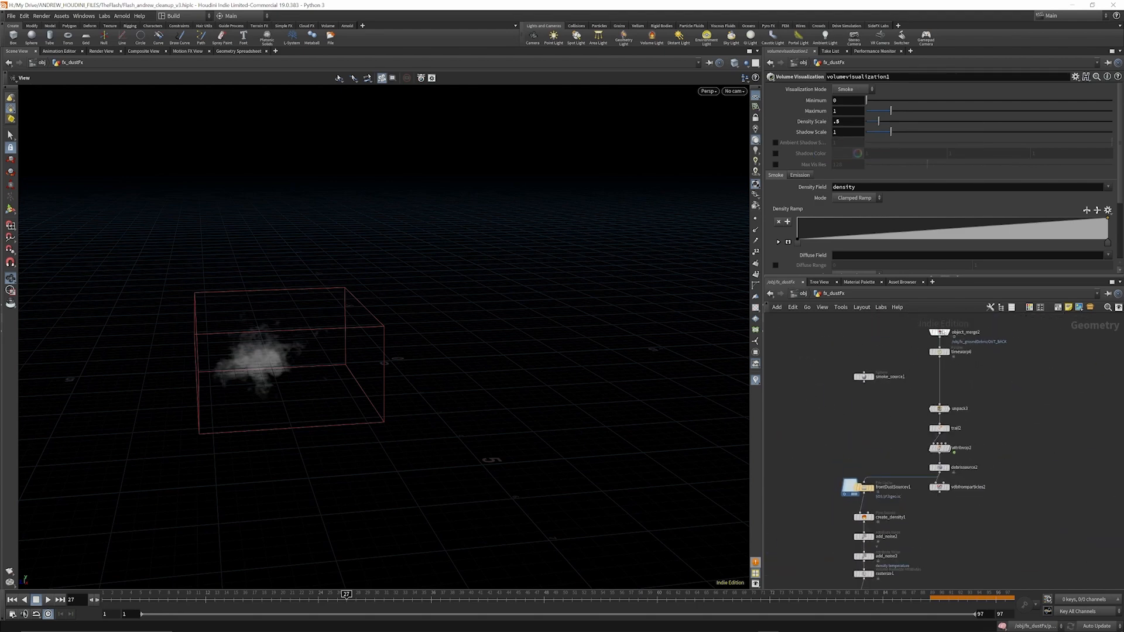
{"action": "scroll", "coordinate": [967, 374], "scroll_direction": "down", "scroll_amount": 5}
{"action": "scroll", "coordinate": [964, 381], "scroll_direction": "up", "scroll_amount": 5}
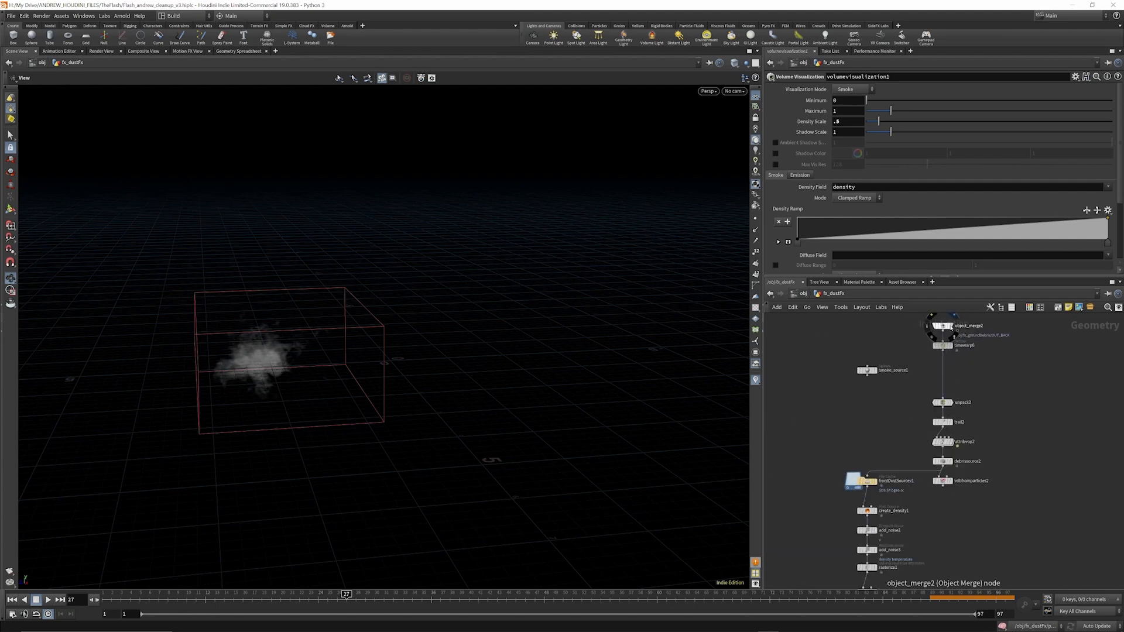
{"action": "left_click", "coordinate": [955, 316]}
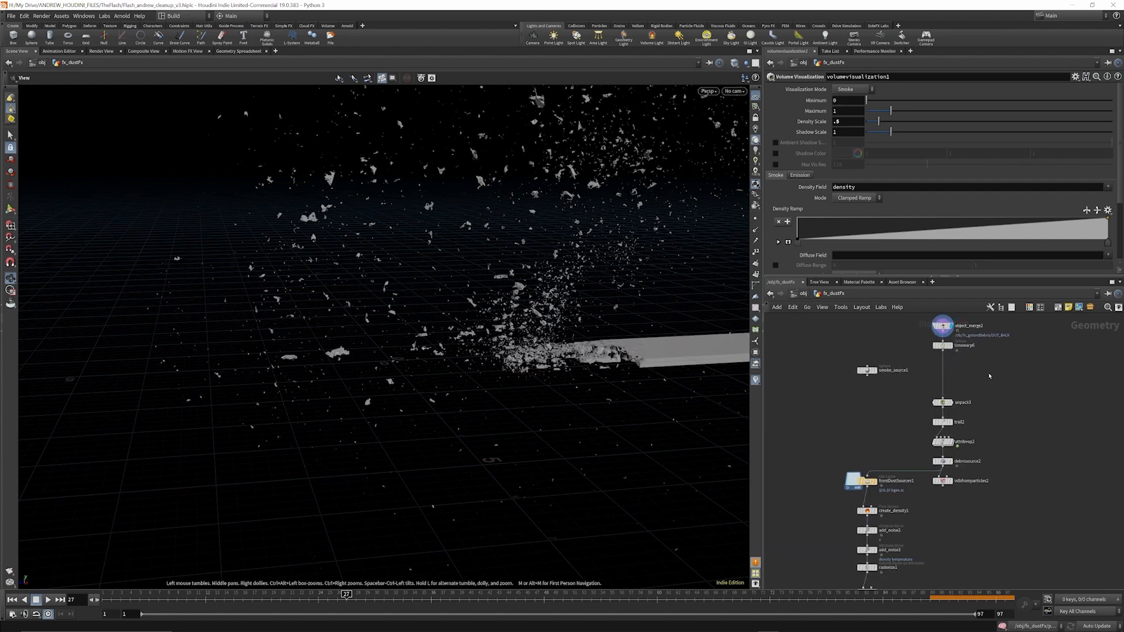
{"action": "scroll", "coordinate": [948, 398], "scroll_direction": "up", "scroll_amount": 6}
{"action": "left_click", "coordinate": [914, 410]}
{"action": "scroll", "coordinate": [917, 376], "scroll_direction": "down", "scroll_amount": 3}
{"action": "scroll", "coordinate": [924, 374], "scroll_direction": "up", "scroll_amount": 5}
{"action": "scroll", "coordinate": [930, 374], "scroll_direction": "down", "scroll_amount": 4}
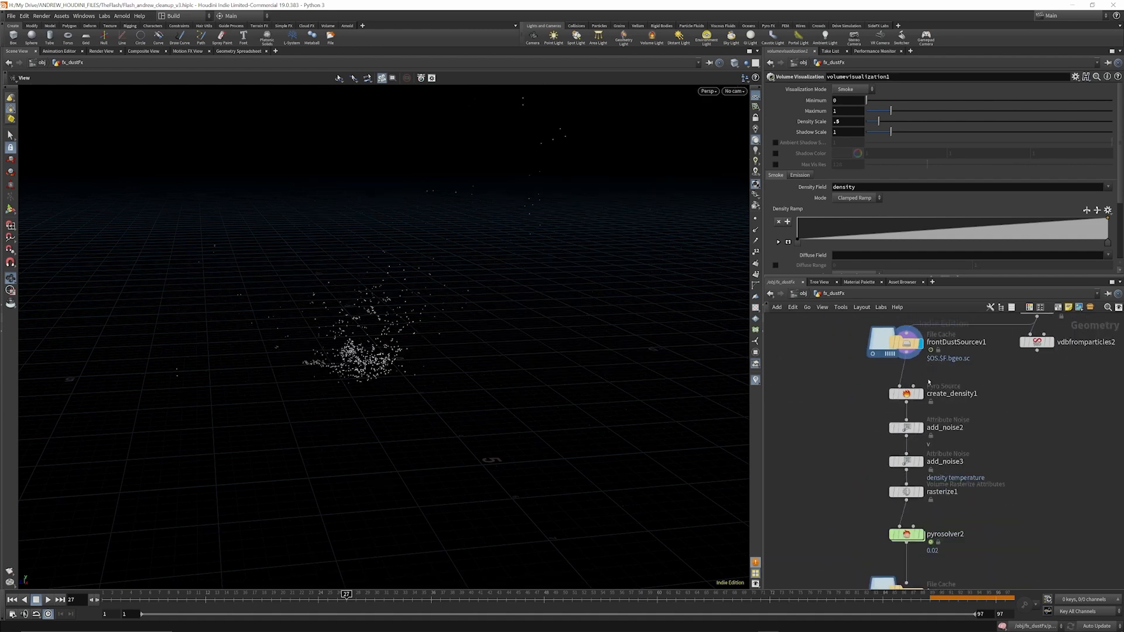
Check create_density1's density and temperature attributes and display it, followed by add_noise2.
{"action": "scroll", "coordinate": [930, 374], "scroll_direction": "up", "scroll_amount": 3}
{"action": "left_click", "coordinate": [904, 396]}
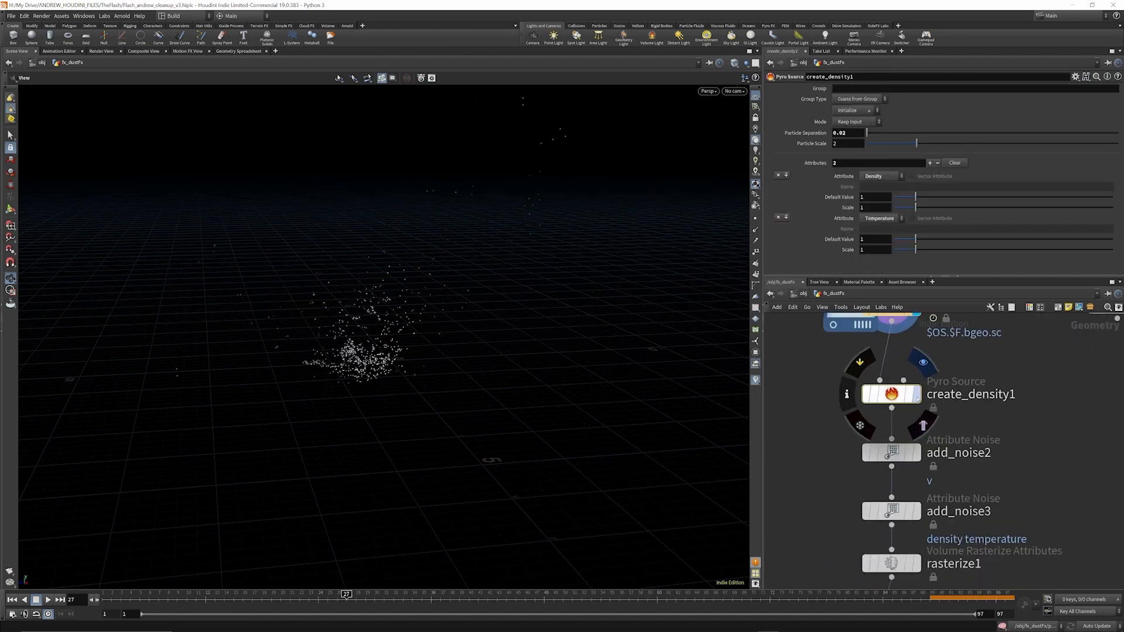
{"action": "left_click", "coordinate": [916, 395]}
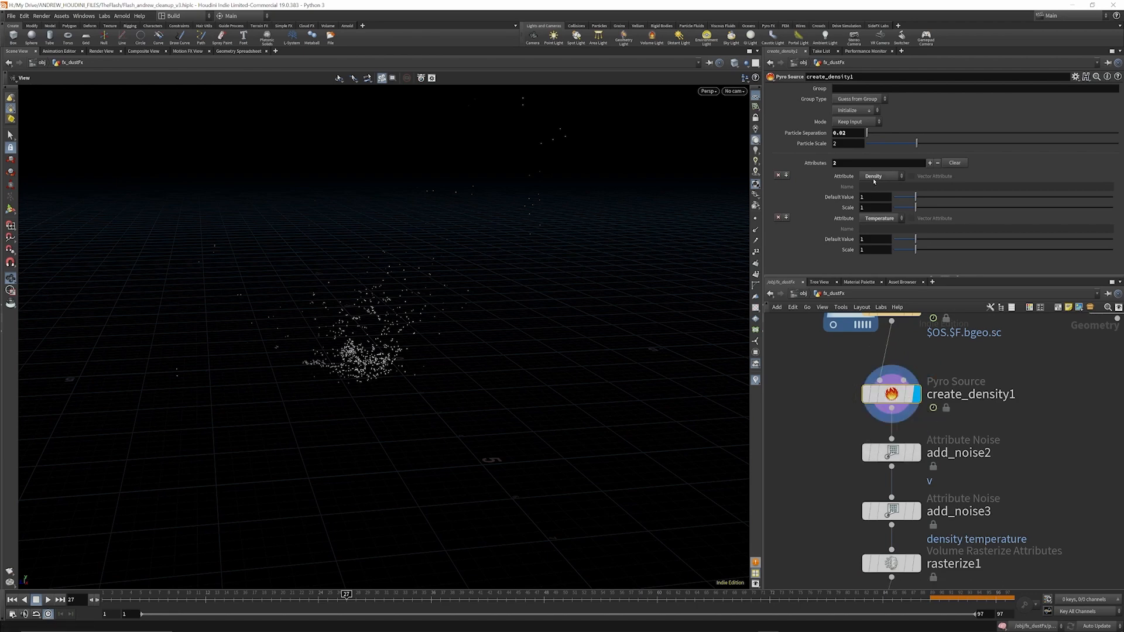
{"action": "scroll", "coordinate": [961, 409], "scroll_direction": "down", "scroll_amount": 3}
{"action": "scroll", "coordinate": [937, 410], "scroll_direction": "up", "scroll_amount": 3}
{"action": "left_click", "coordinate": [922, 402]}
{"action": "scroll", "coordinate": [944, 412], "scroll_direction": "down", "scroll_amount": 3}
{"action": "scroll", "coordinate": [934, 412], "scroll_direction": "up", "scroll_amount": 3}
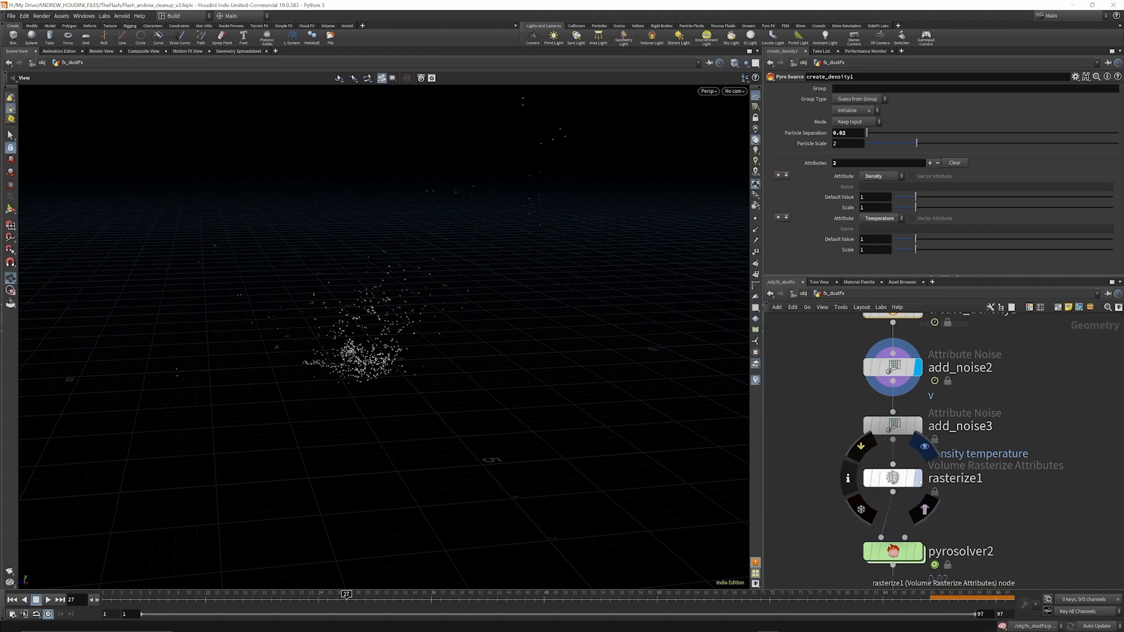
Display rasterize1 and scrub the rasterized dust source to frame 41.
{"action": "left_click", "coordinate": [917, 478]}
{"action": "left_click", "coordinate": [893, 478]}
{"action": "left_click_drag", "start_coordinate": [246, 599], "coordinate": [473, 602]}
{"action": "right_click_drag", "start_coordinate": [446, 371], "coordinate": [399, 304]}
{"action": "left_click_drag", "start_coordinate": [387, 602], "coordinate": [478, 600]}
Display the frontDustxv2 file cache below pyrosolver2 and check its save settings.
{"action": "scroll", "coordinate": [960, 393], "scroll_direction": "down", "scroll_amount": 4}
{"action": "scroll", "coordinate": [960, 394], "scroll_direction": "down", "scroll_amount": 1}
{"action": "scroll", "coordinate": [934, 471], "scroll_direction": "up", "scroll_amount": 4}
{"action": "scroll", "coordinate": [931, 388], "scroll_direction": "down", "scroll_amount": 3}
{"action": "scroll", "coordinate": [937, 504], "scroll_direction": "up", "scroll_amount": 3}
{"action": "left_click", "coordinate": [944, 486]}
{"action": "left_click", "coordinate": [922, 486]}
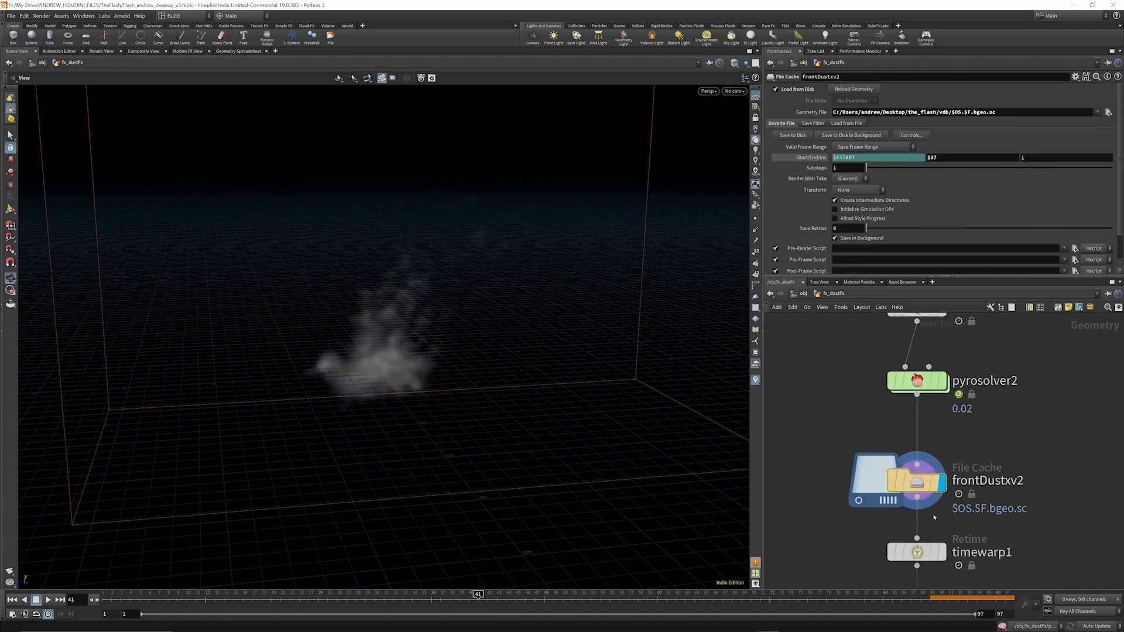
Check timewarp1's output and input frame ranges and scrub the cached dust to frame 78.
{"action": "scroll", "coordinate": [958, 432], "scroll_direction": "down", "scroll_amount": 4}
{"action": "scroll", "coordinate": [951, 494], "scroll_direction": "up", "scroll_amount": 2}
{"action": "scroll", "coordinate": [952, 494], "scroll_direction": "up", "scroll_amount": 1}
{"action": "left_click", "coordinate": [933, 468]}
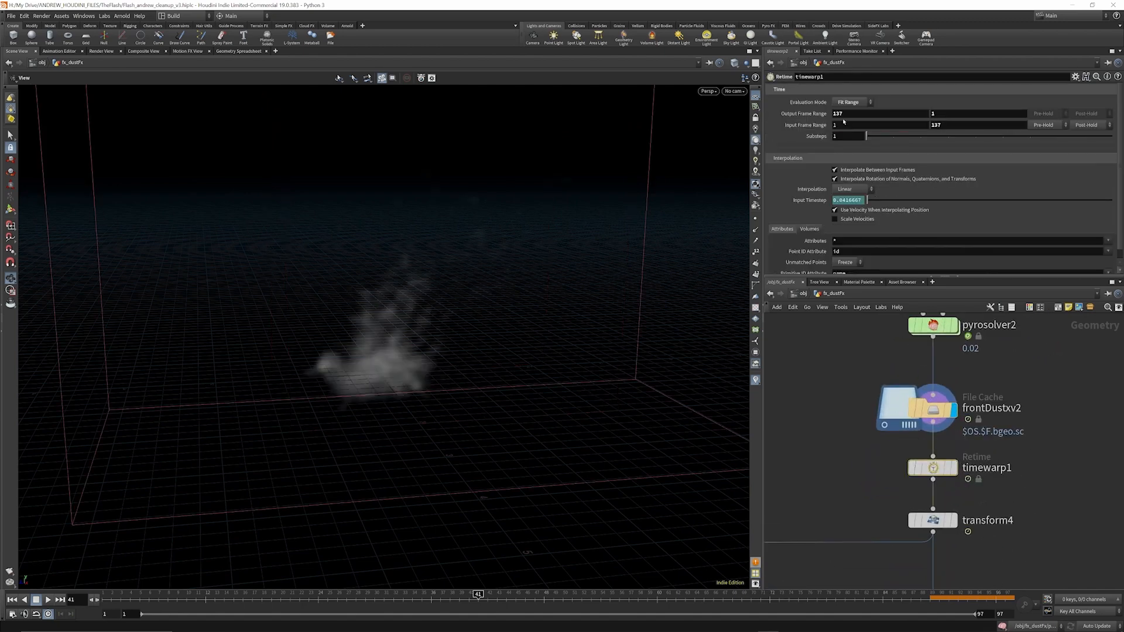
{"action": "left_click_drag", "start_coordinate": [116, 598], "coordinate": [885, 553]}
{"action": "scroll", "coordinate": [885, 553], "scroll_direction": "down", "scroll_amount": 5}
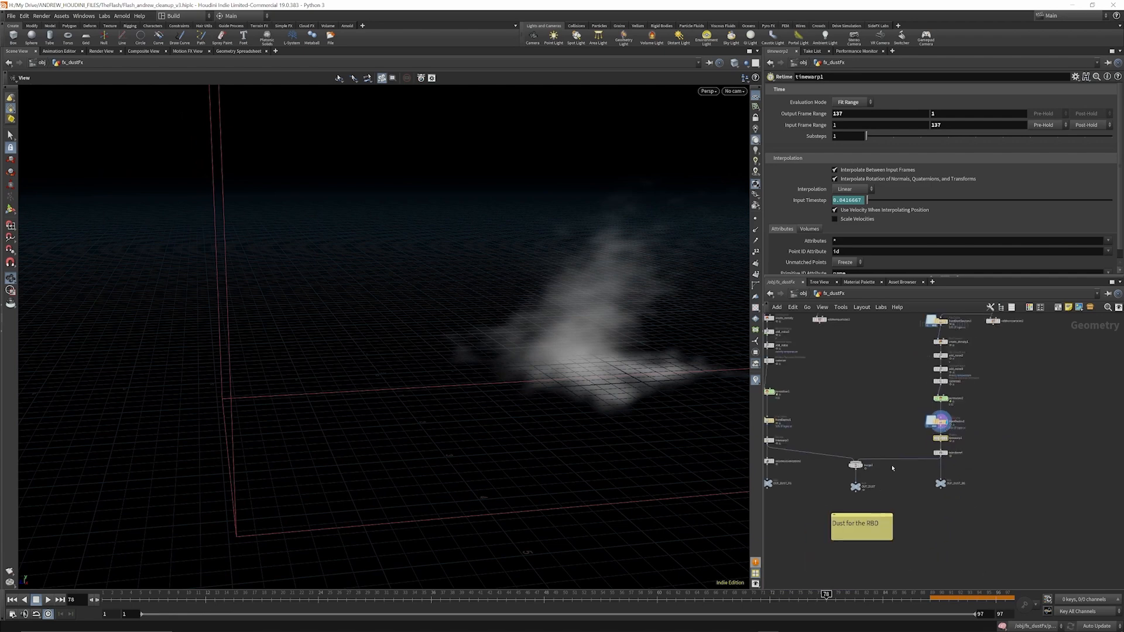
Display transform4 and check its translation, and display the merged OUT_DUST result.
{"action": "left_click", "coordinate": [998, 439]}
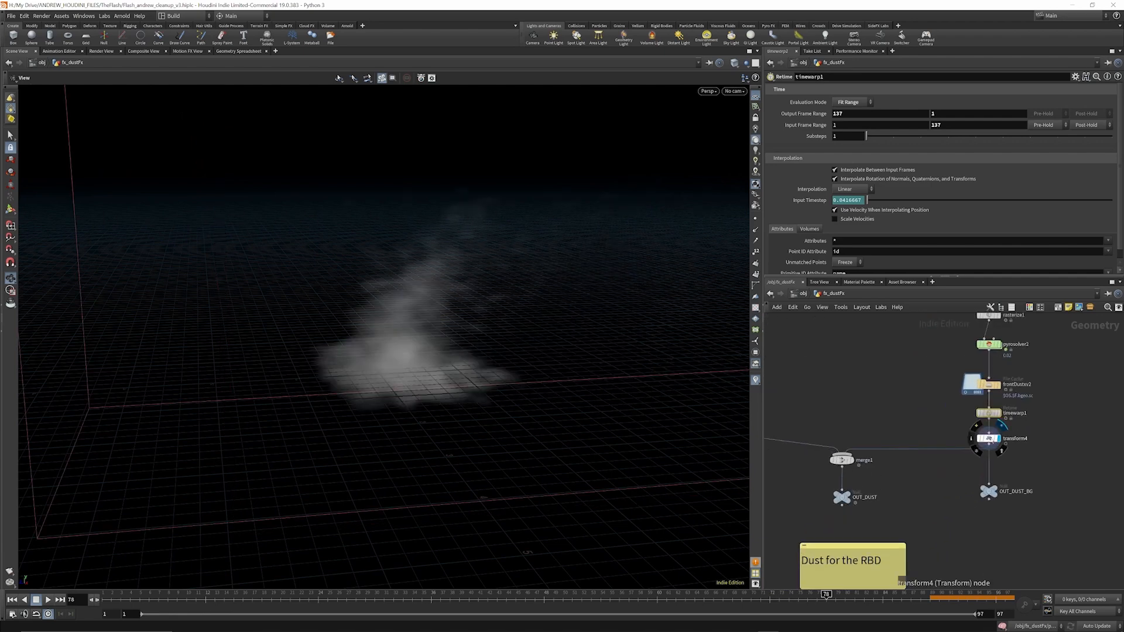
{"action": "left_click", "coordinate": [990, 439]}
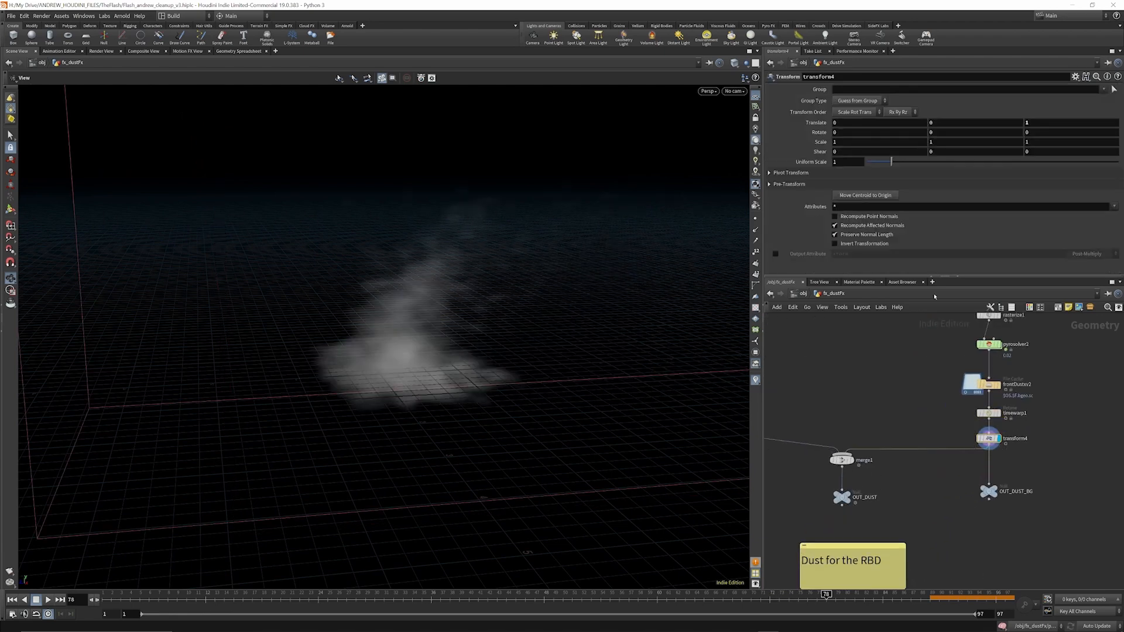
{"action": "left_click", "coordinate": [852, 461]}
{"action": "left_click", "coordinate": [854, 485]}
{"action": "scroll", "coordinate": [885, 418], "scroll_direction": "down", "scroll_amount": 4}
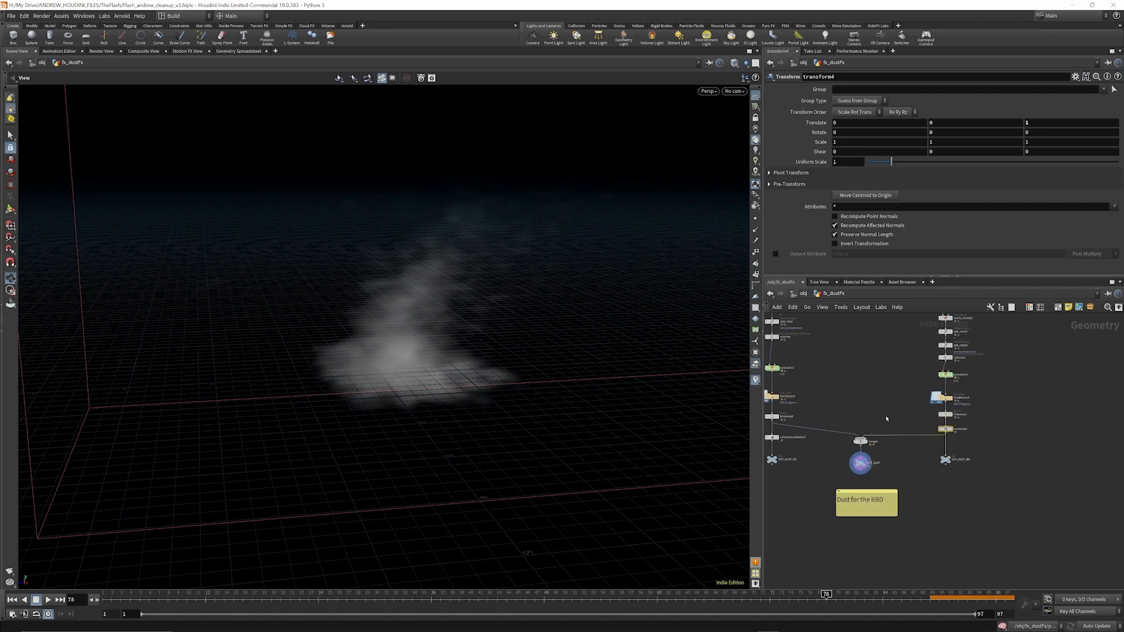
Scrub the combined dust to frame 91 and return to the object level.
{"action": "scroll", "coordinate": [886, 419], "scroll_direction": "down", "scroll_amount": 3}
{"action": "left_click_drag", "start_coordinate": [187, 597], "coordinate": [525, 603]}
{"action": "scroll", "coordinate": [354, 409], "scroll_direction": "down", "scroll_amount": 3}
{"action": "scroll", "coordinate": [357, 433], "scroll_direction": "down", "scroll_amount": 2}
{"action": "left_click", "coordinate": [803, 294]}
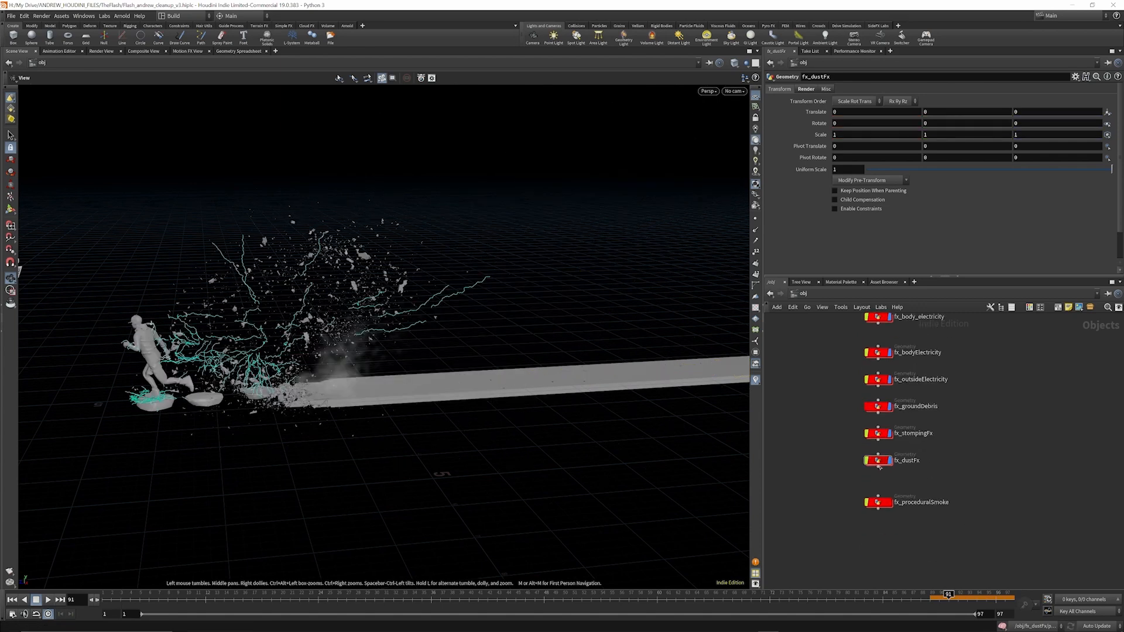
Toggle the visibility of fx_dustFx and fx_proceduralSmoke and view the whole scene from a lower angle.
{"action": "scroll", "coordinate": [882, 495], "scroll_direction": "up", "scroll_amount": 4}
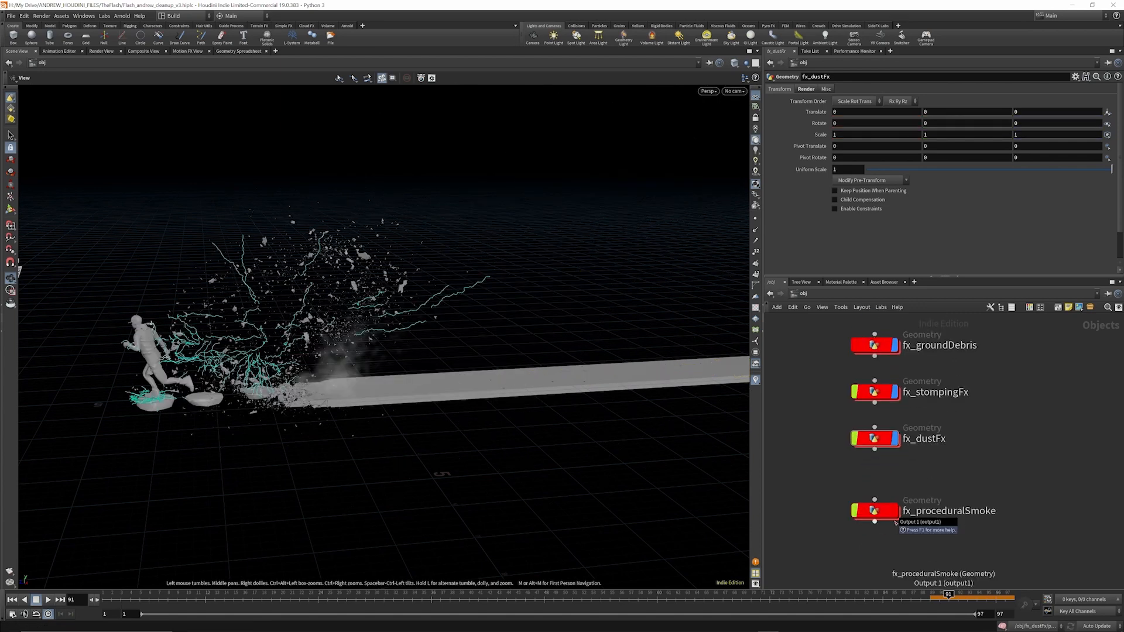
{"action": "scroll", "coordinate": [878, 535], "scroll_direction": "up", "scroll_amount": 2}
{"action": "mouse_move", "coordinate": [900, 504]}
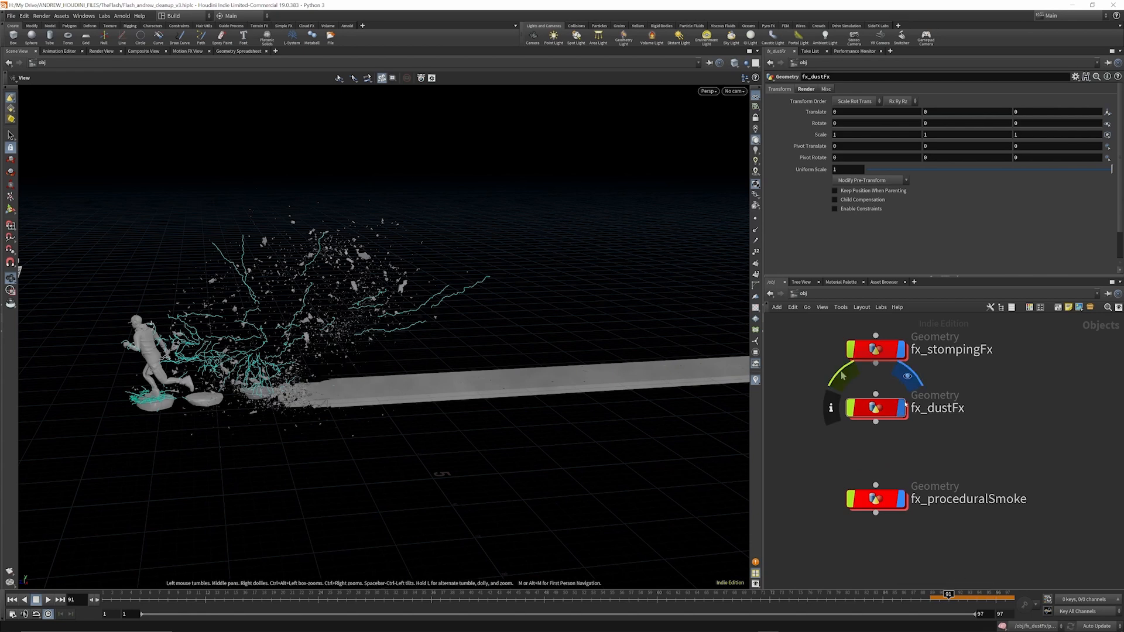
{"action": "left_click", "coordinate": [903, 505]}
{"action": "left_click", "coordinate": [903, 505]}
{"action": "left_click_drag", "start_coordinate": [530, 375], "coordinate": [518, 347]}
{"action": "scroll", "coordinate": [662, 392], "scroll_direction": "down", "scroll_amount": 3}
{"action": "scroll", "coordinate": [233, 440], "scroll_direction": "up", "scroll_amount": 4}
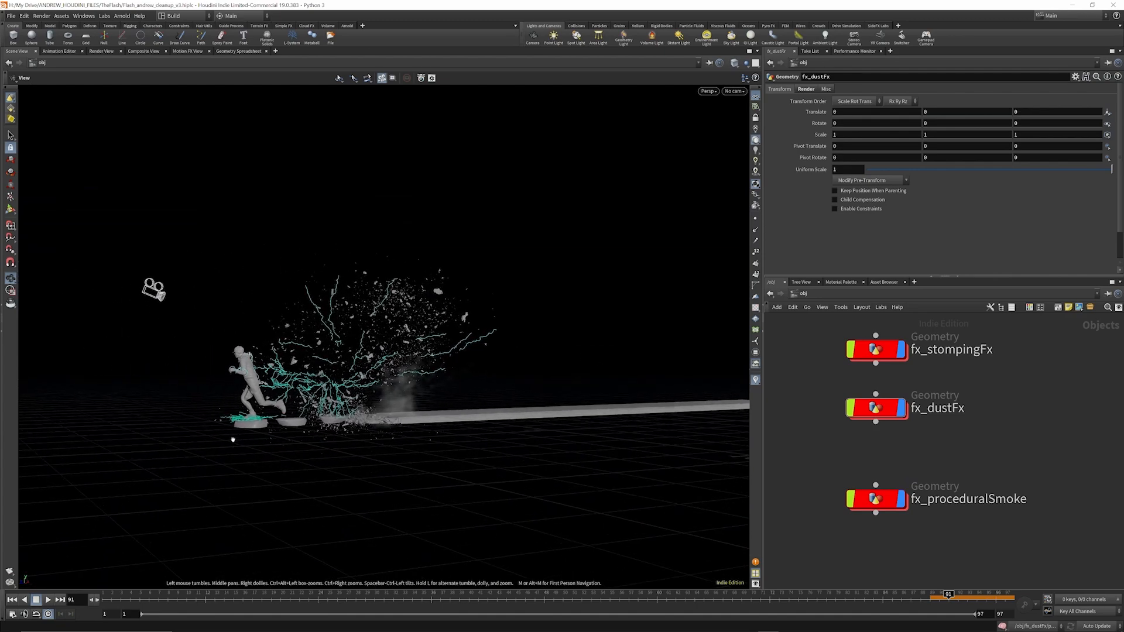
{"action": "scroll", "coordinate": [230, 431], "scroll_direction": "up", "scroll_amount": 1}
{"action": "mouse_move", "coordinate": [898, 504]}
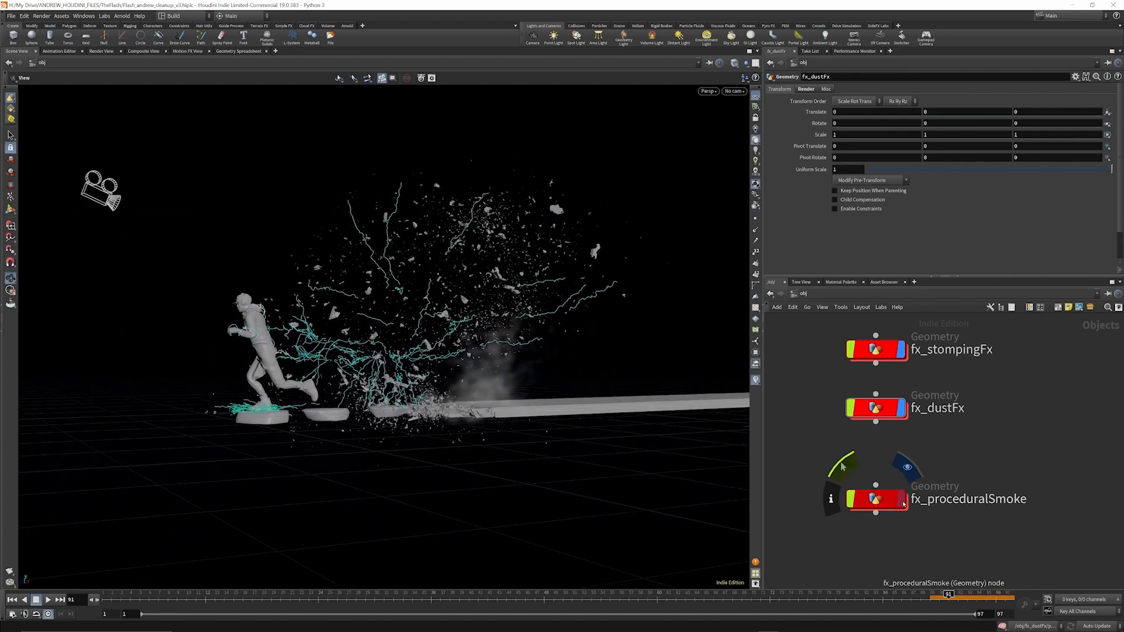
Look inside fx_proceduralSmoke, check the smoke's extent around the runner at object level, and reopen its network.
{"action": "double_click", "coordinate": [896, 502]}
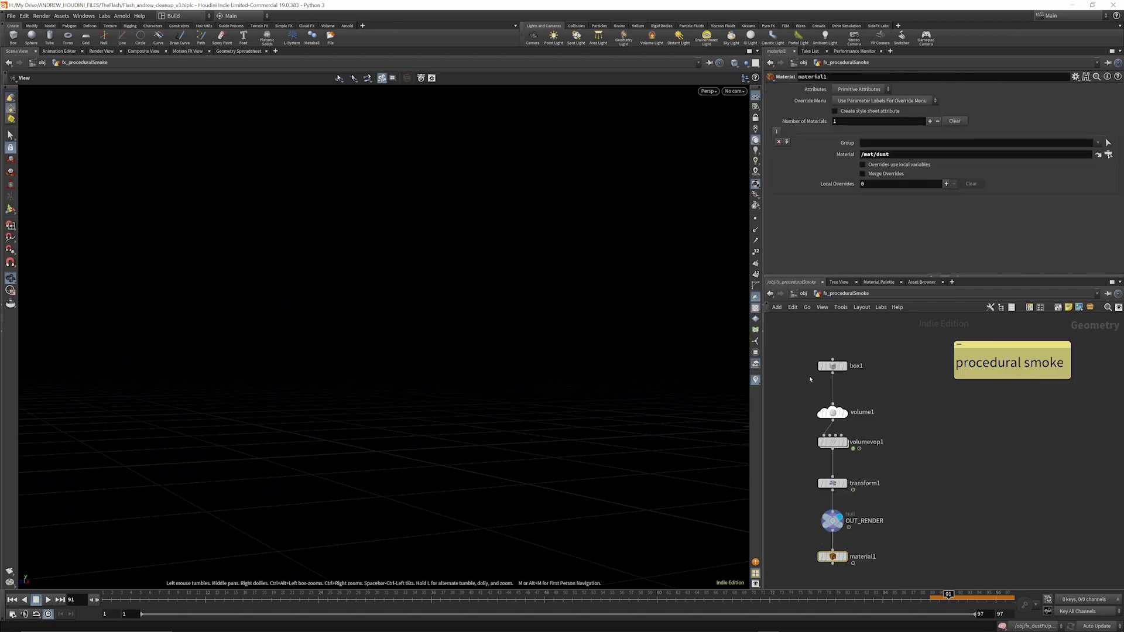
{"action": "left_click", "coordinate": [803, 295]}
{"action": "mouse_move", "coordinate": [903, 506]}
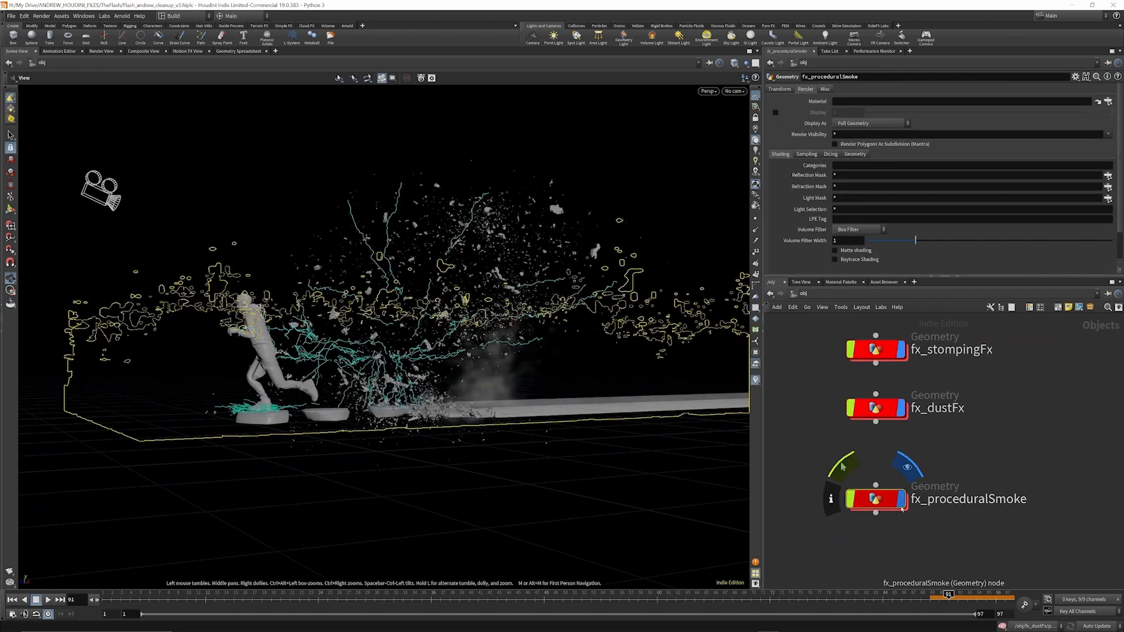
{"action": "left_click_drag", "start_coordinate": [598, 241], "coordinate": [553, 235]}
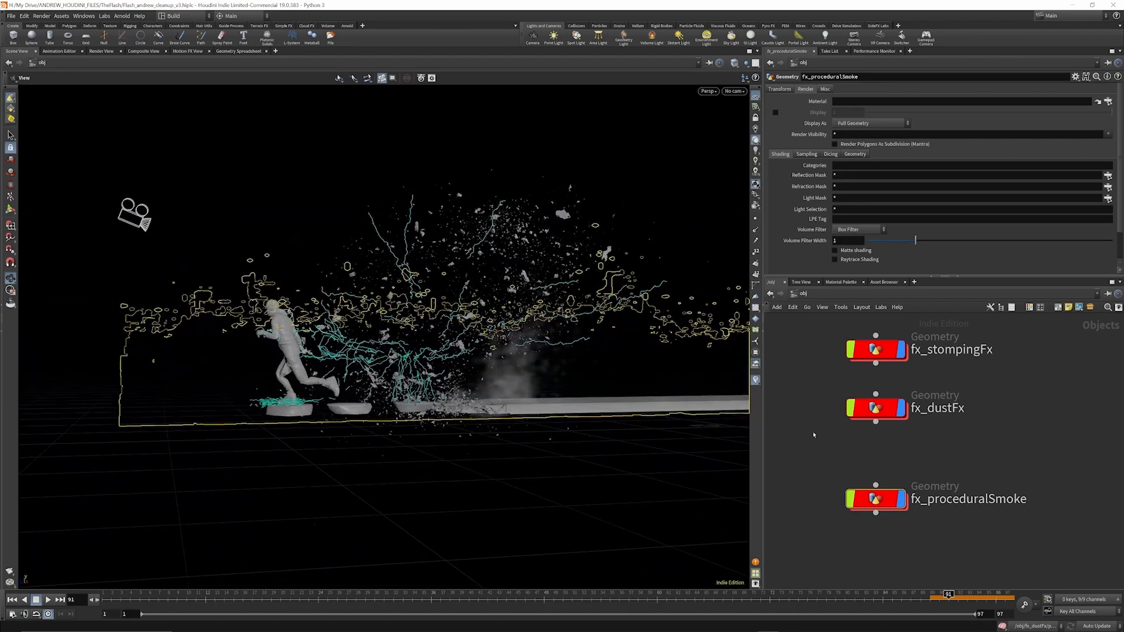
{"action": "double_click", "coordinate": [896, 501]}
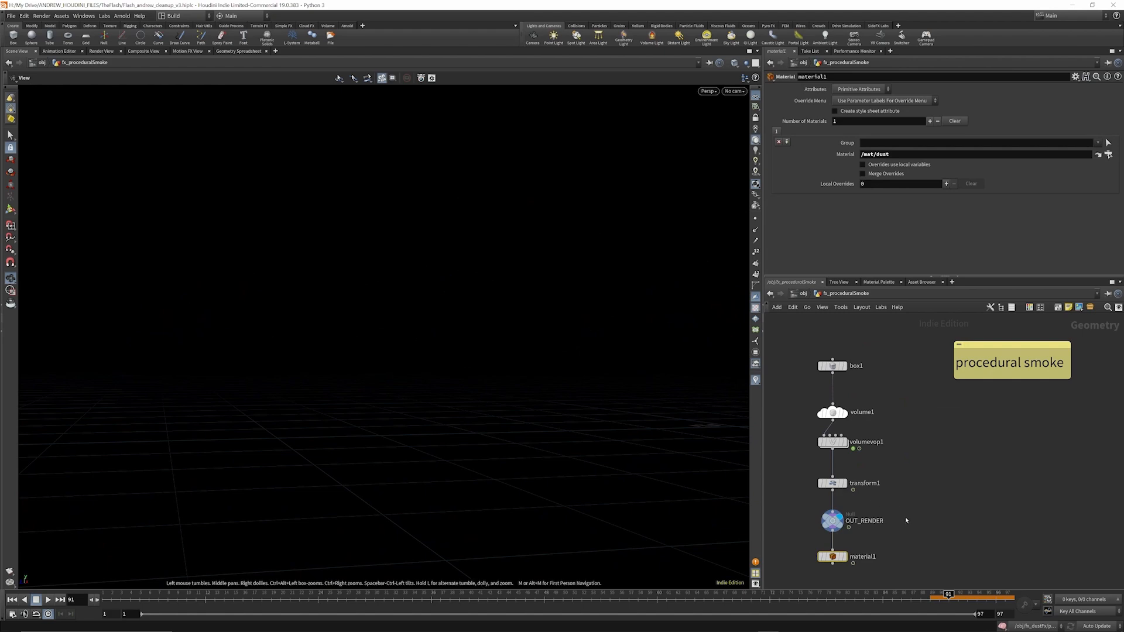
Add a Volume Visualization node, connect it to OUT_RENDER, and display it.
{"action": "key", "text": "Tab"}
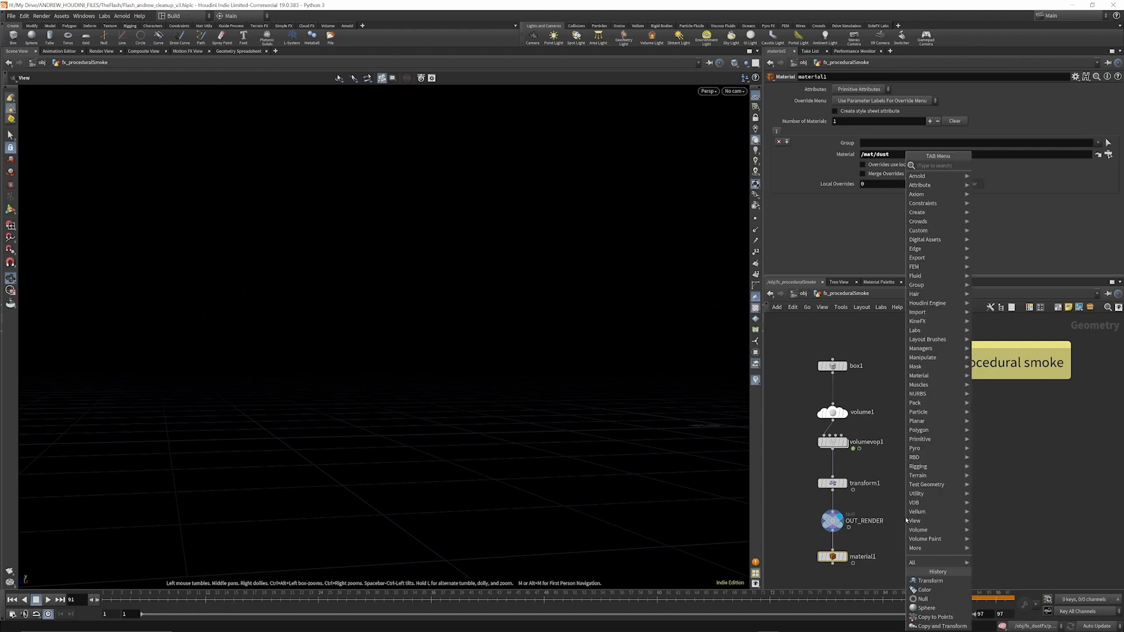
{"action": "type", "text": "volume"}
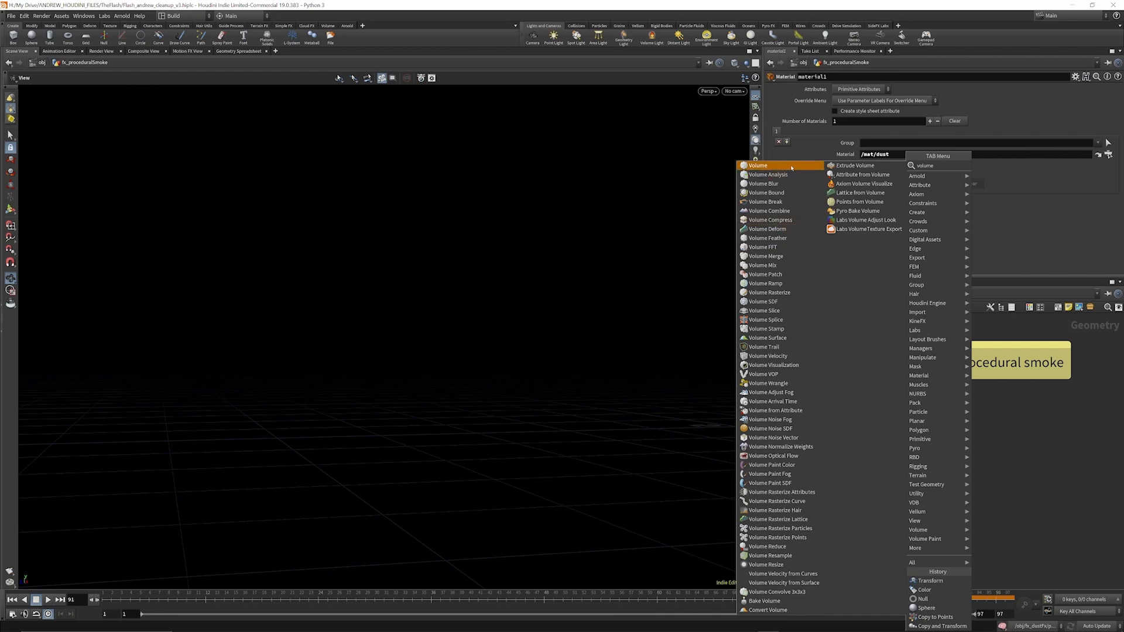
{"action": "type", "text": "vi"}
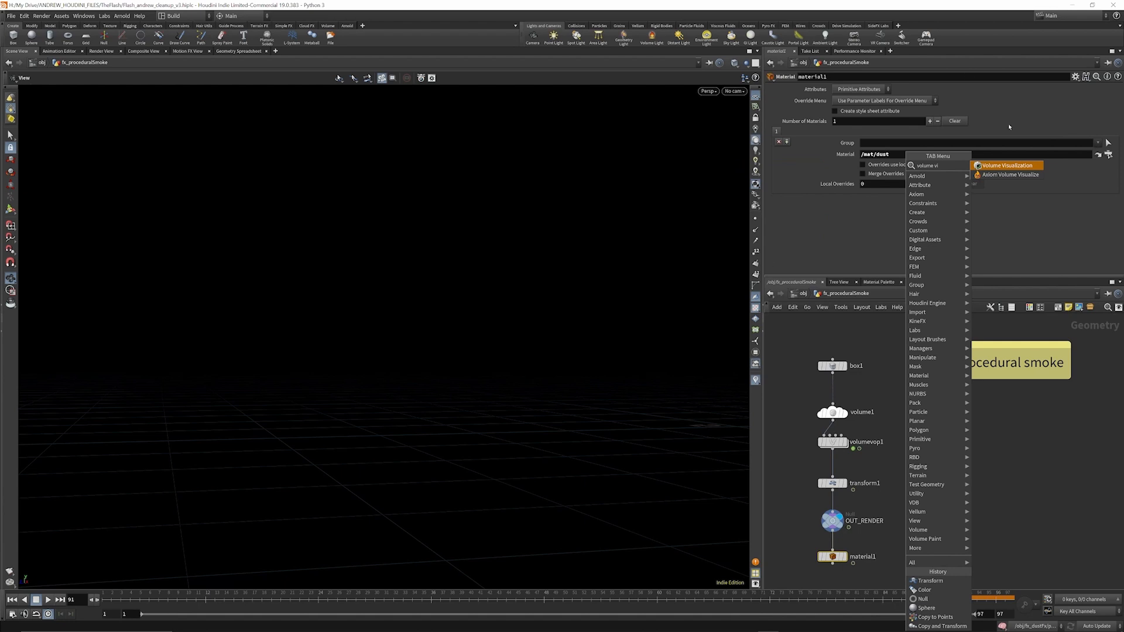
{"action": "key", "text": "Return"}
{"action": "left_click", "coordinate": [939, 553]}
{"action": "left_click_drag", "start_coordinate": [940, 548], "coordinate": [832, 531]}
{"action": "left_click", "coordinate": [955, 538]}
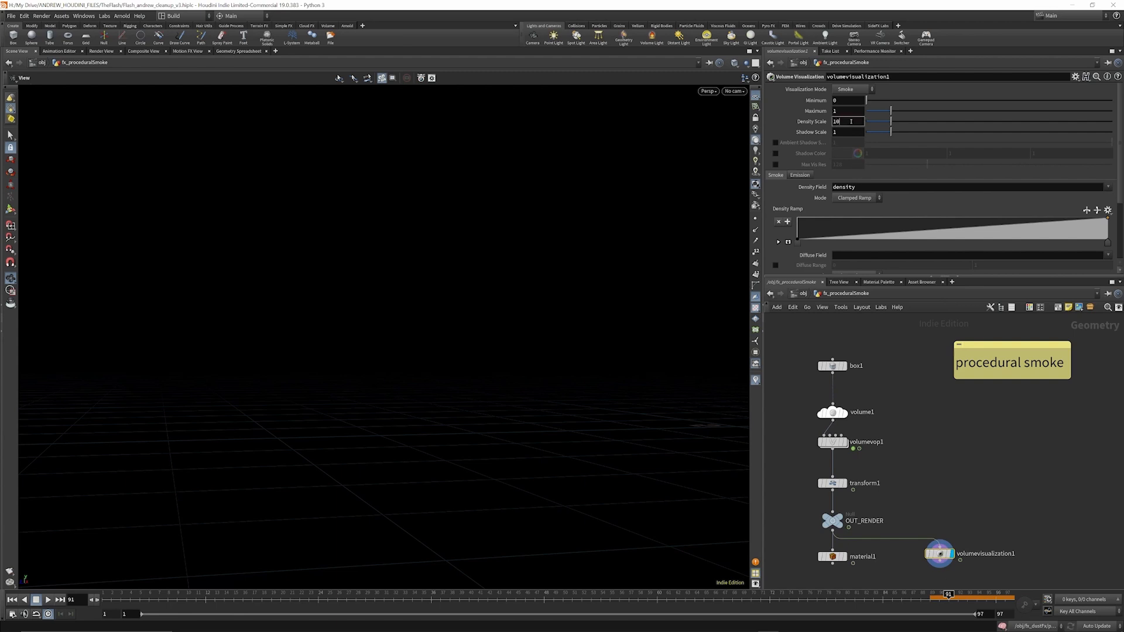
Try a Density Scale of 10 on the new Volume Visualization node and settle on 2.
{"action": "left_click", "coordinate": [850, 121]}
{"action": "type", "text": "10"}
{"action": "key", "text": "Return"}
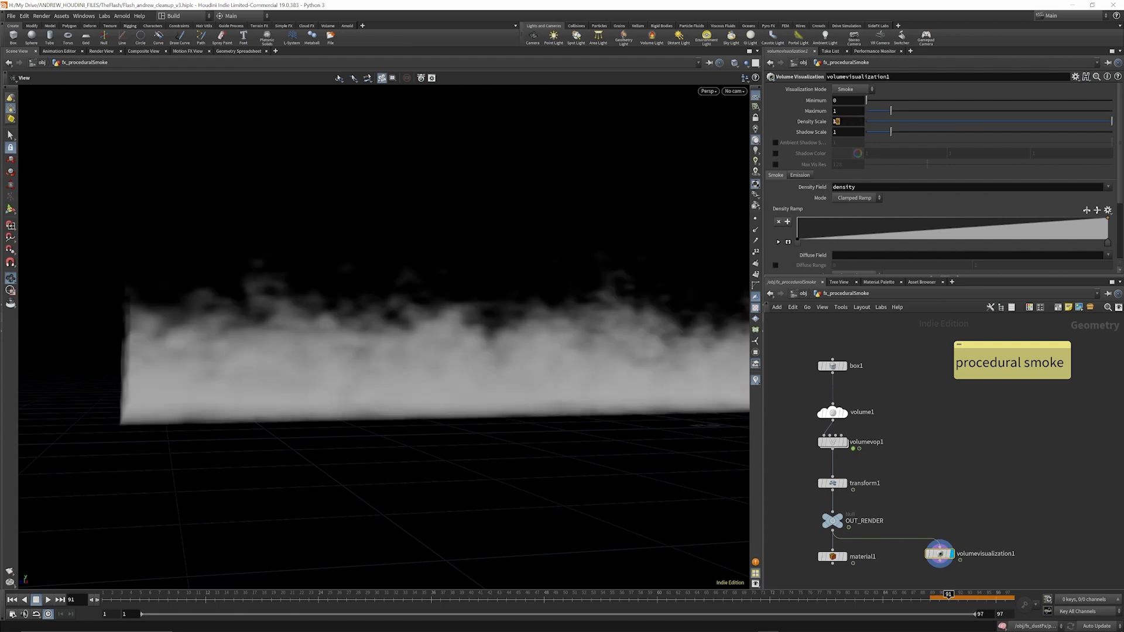
{"action": "type", "text": "3"}
{"action": "key", "text": "Return"}
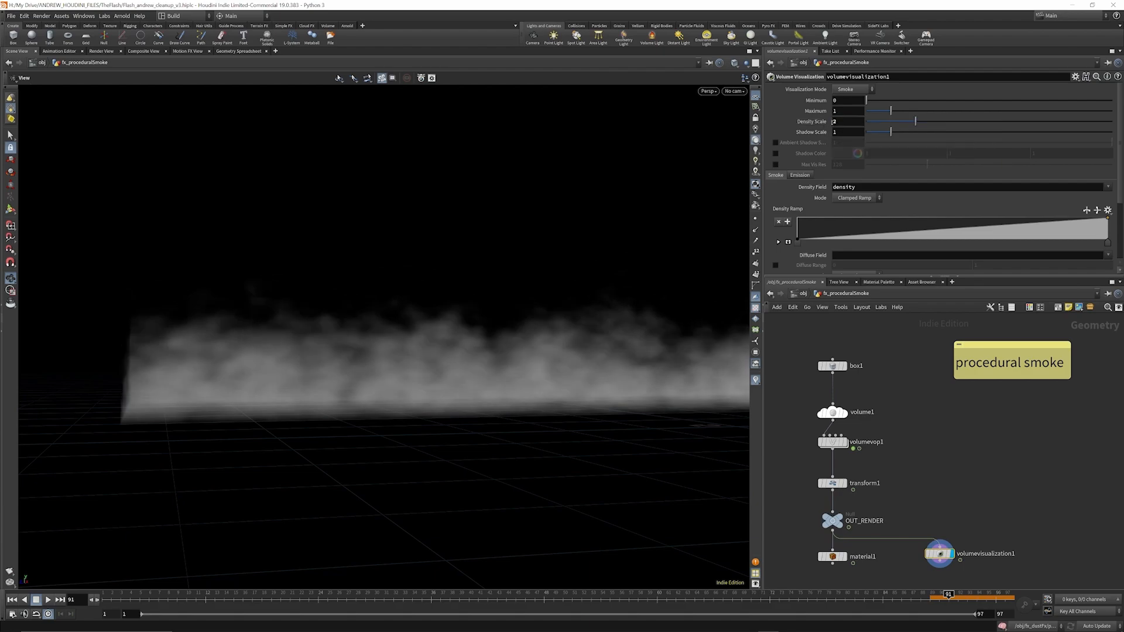
View the smoke from a higher angle, display box1 and volume1, and check volume1's density settings.
{"action": "left_click_drag", "start_coordinate": [602, 268], "coordinate": [350, 338]}
{"action": "left_click_drag", "start_coordinate": [605, 316], "coordinate": [597, 293]}
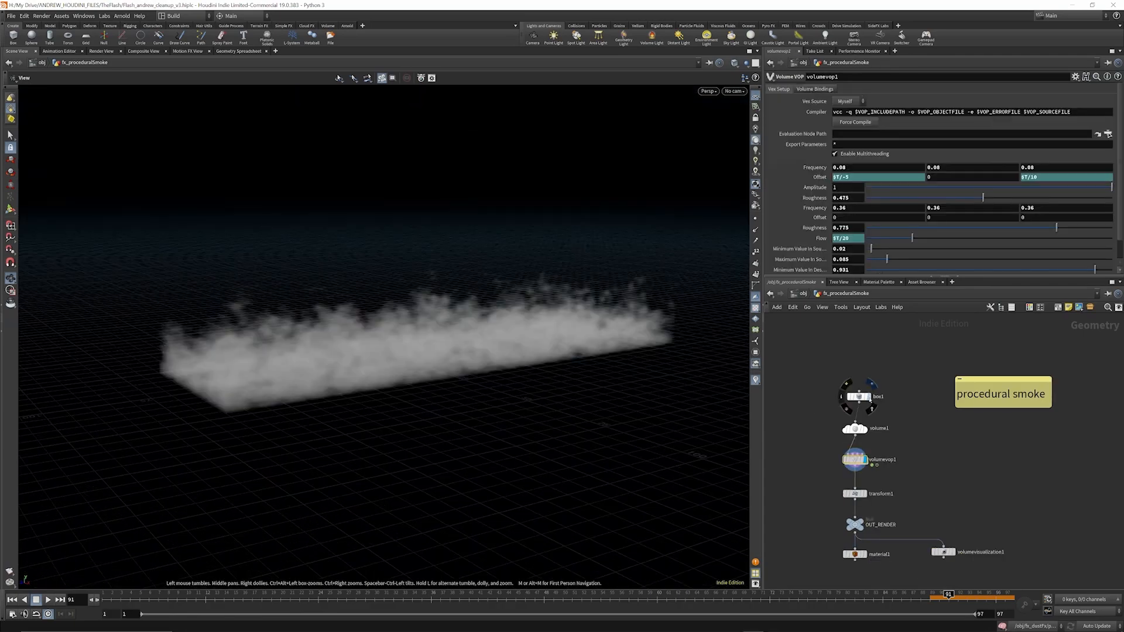
{"action": "left_click", "coordinate": [870, 400]}
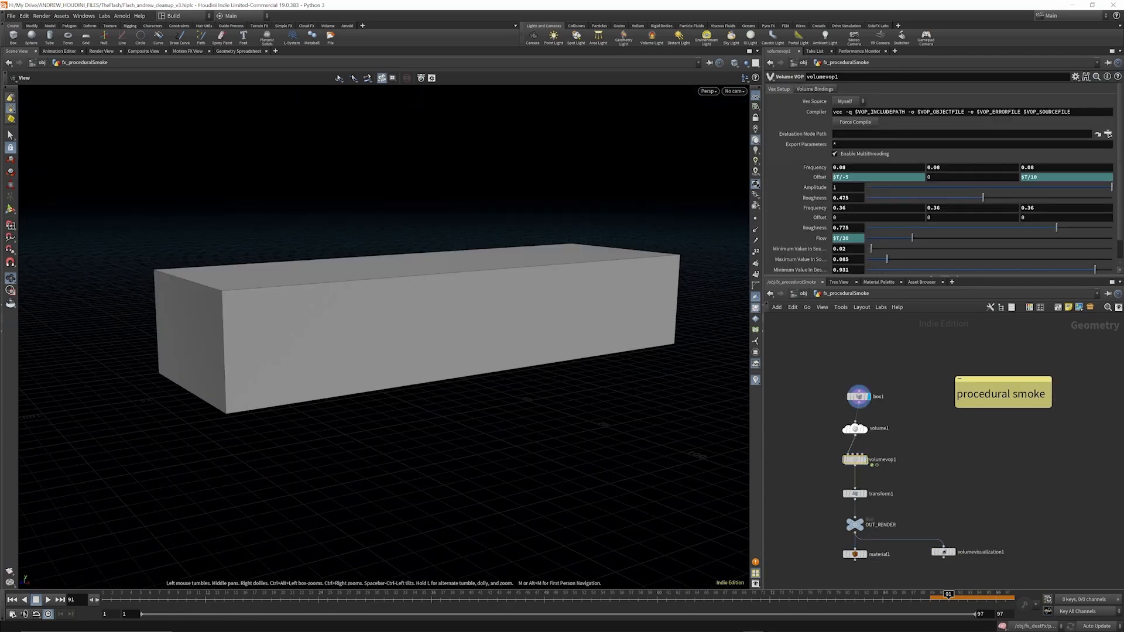
{"action": "scroll", "coordinate": [872, 429], "scroll_direction": "up", "scroll_amount": 3}
{"action": "left_click", "coordinate": [865, 423]}
{"action": "left_click", "coordinate": [847, 423]}
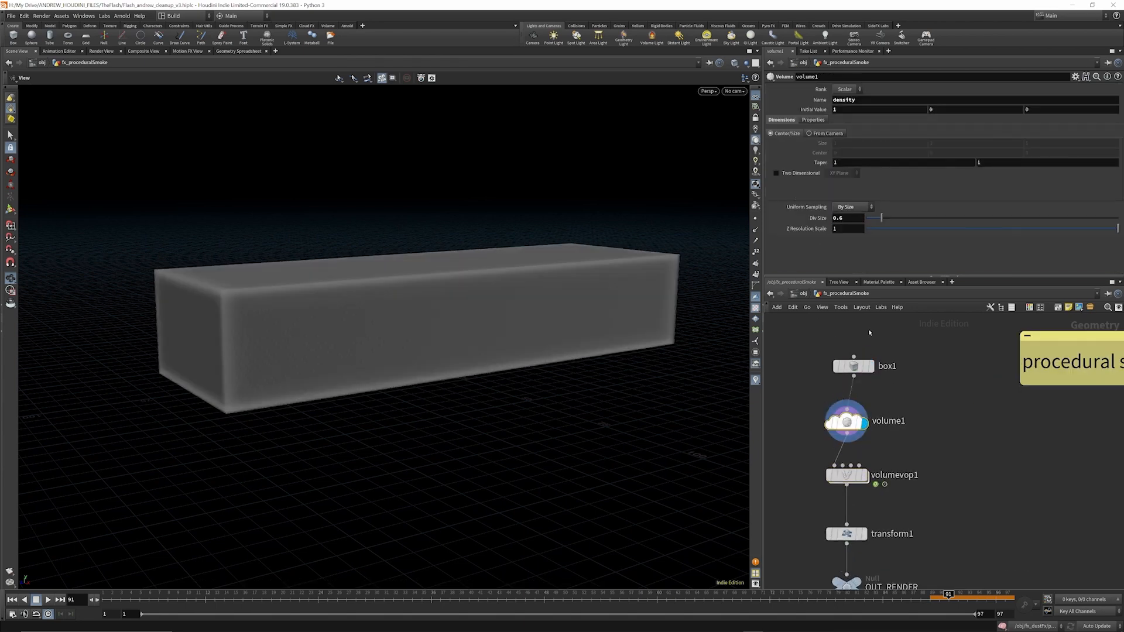
Display volumevop1 and open its VEX network.
{"action": "scroll", "coordinate": [869, 345], "scroll_direction": "down", "scroll_amount": 3}
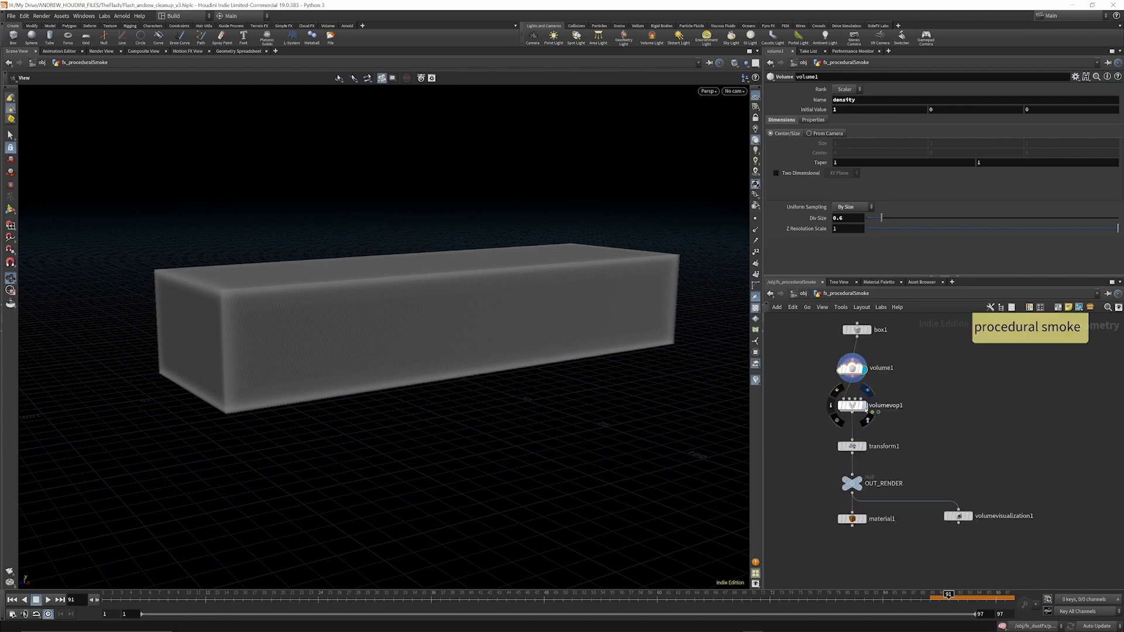
{"action": "left_click", "coordinate": [866, 407]}
{"action": "left_click", "coordinate": [852, 407]}
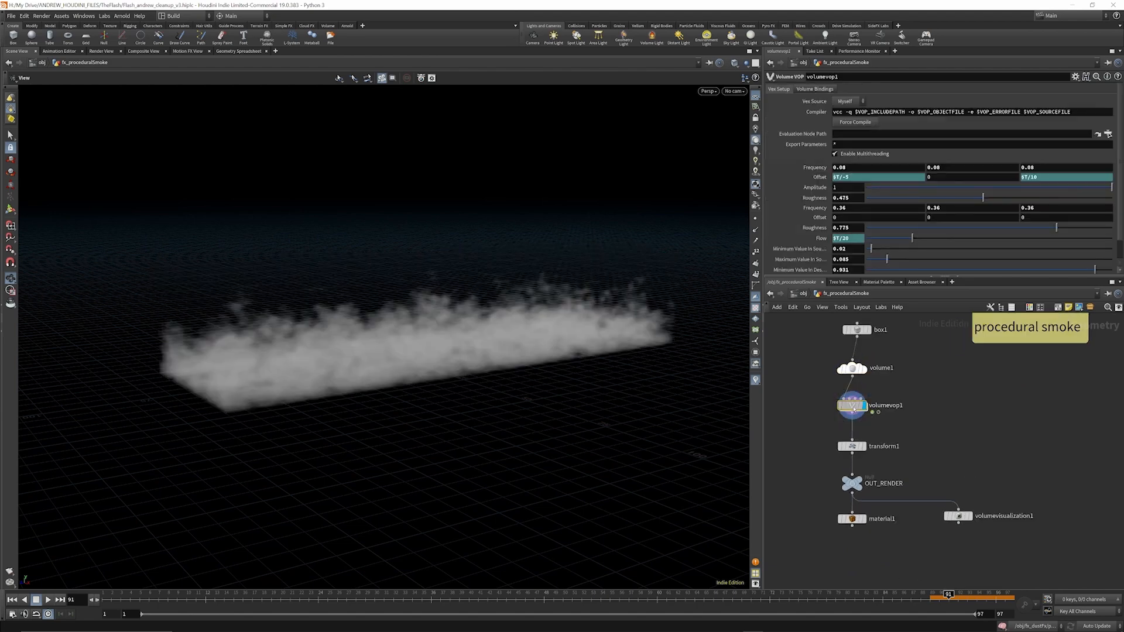
{"action": "double_click", "coordinate": [852, 407]}
{"action": "scroll", "coordinate": [872, 402], "scroll_direction": "up", "scroll_amount": 3}
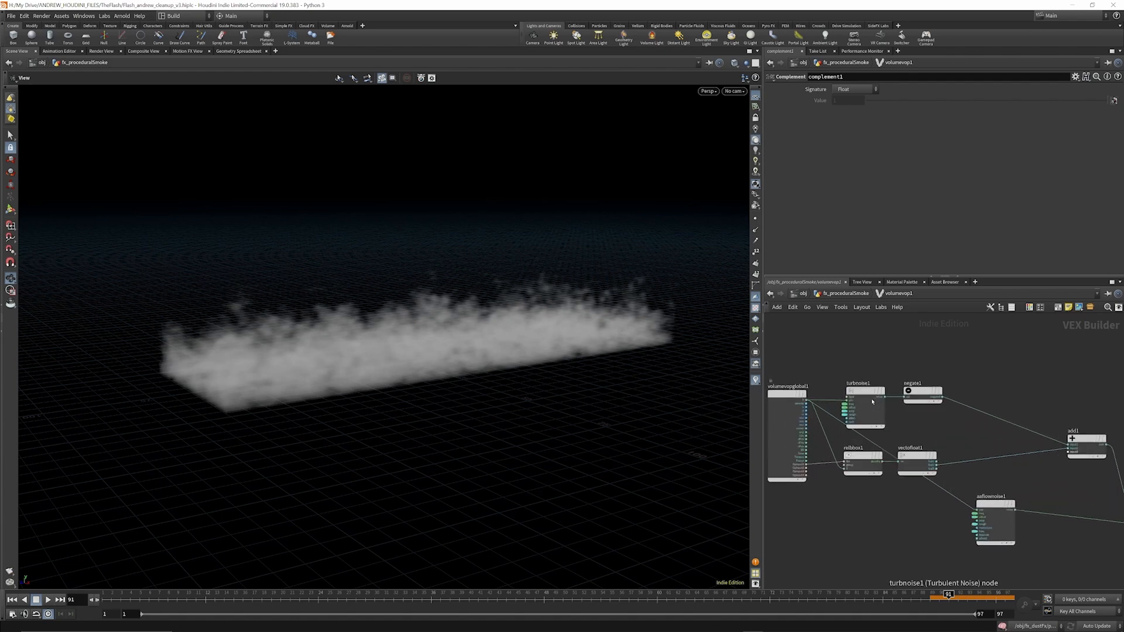
Check turbnoise1's noise settings and the negate1 node it feeds.
{"action": "left_click_drag", "start_coordinate": [867, 390], "coordinate": [870, 371]}
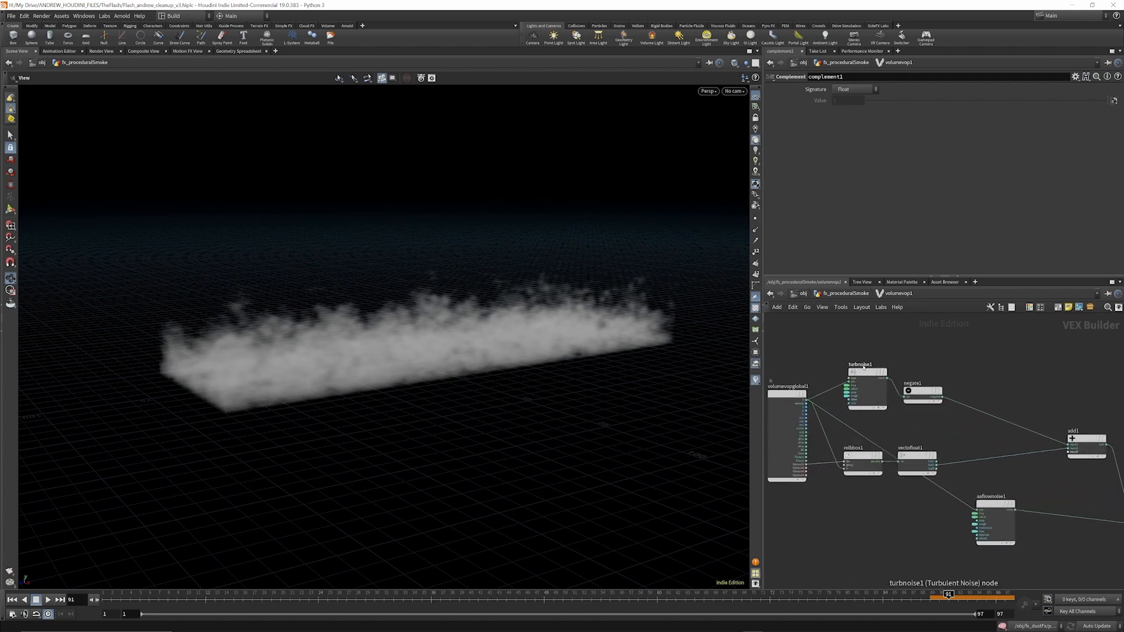
{"action": "left_click", "coordinate": [861, 372]}
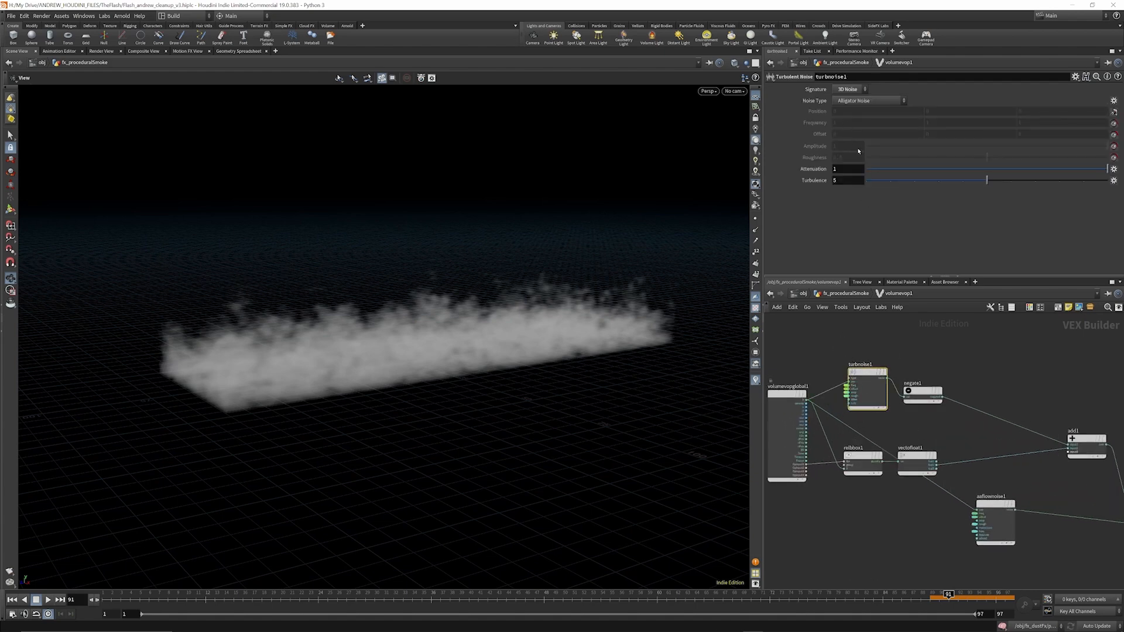
{"action": "scroll", "coordinate": [851, 336], "scroll_direction": "down", "scroll_amount": 5}
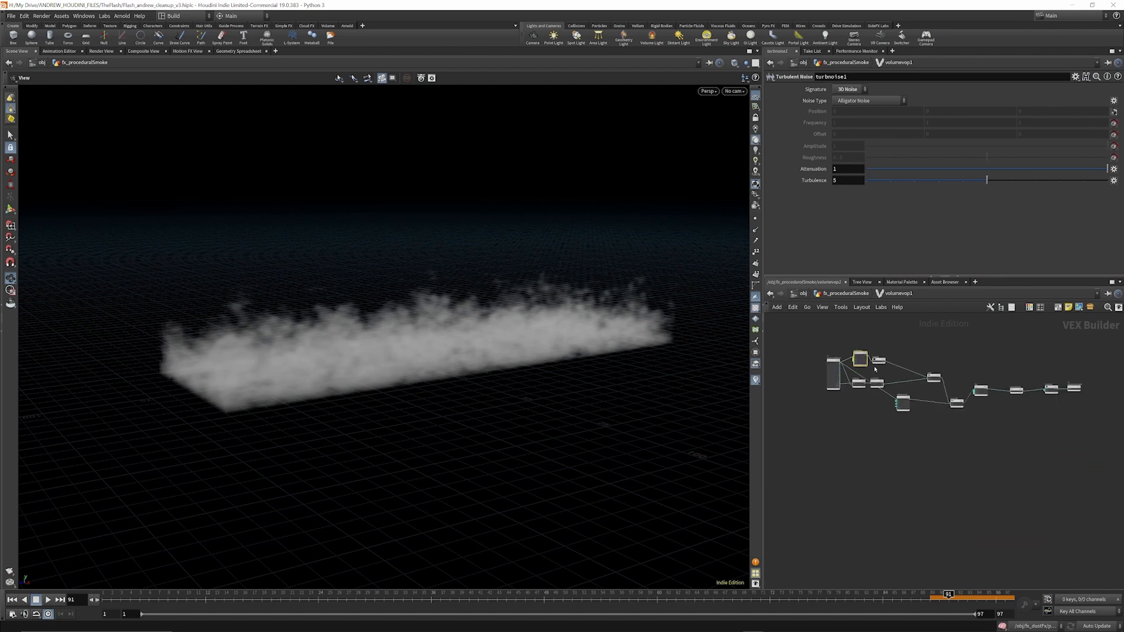
{"action": "scroll", "coordinate": [887, 351], "scroll_direction": "up", "scroll_amount": 3}
{"action": "left_click_drag", "start_coordinate": [890, 354], "coordinate": [902, 350]}
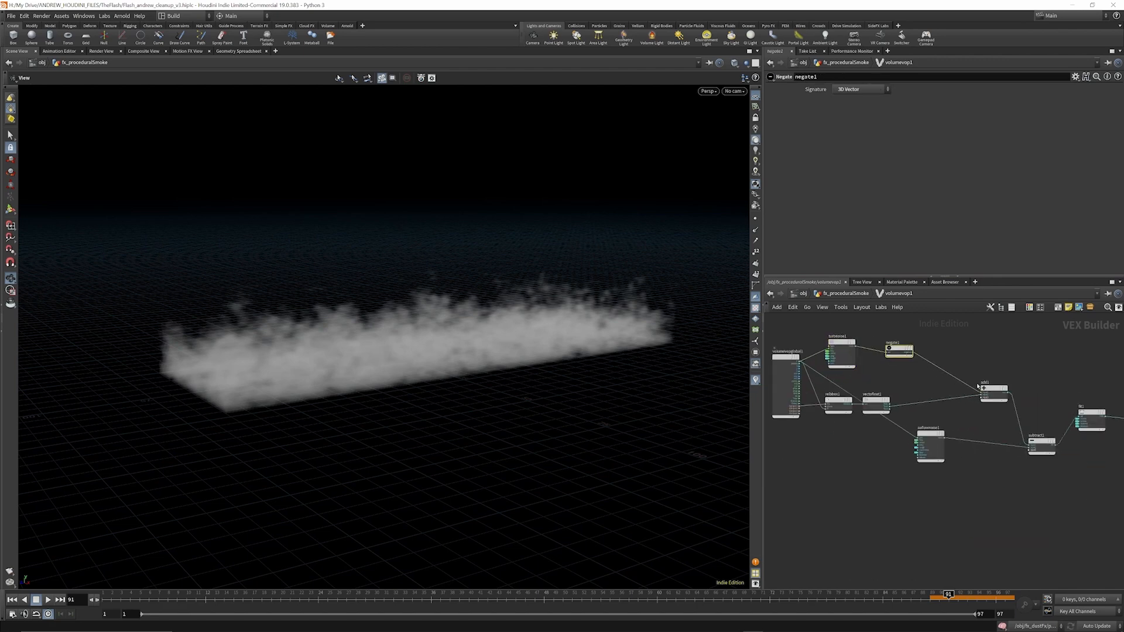
Examine relbbox1's inputs from the global parameters, checking volumevop1's placement one level up before reopening its network.
{"action": "left_click_drag", "start_coordinate": [835, 403], "coordinate": [838, 409]}
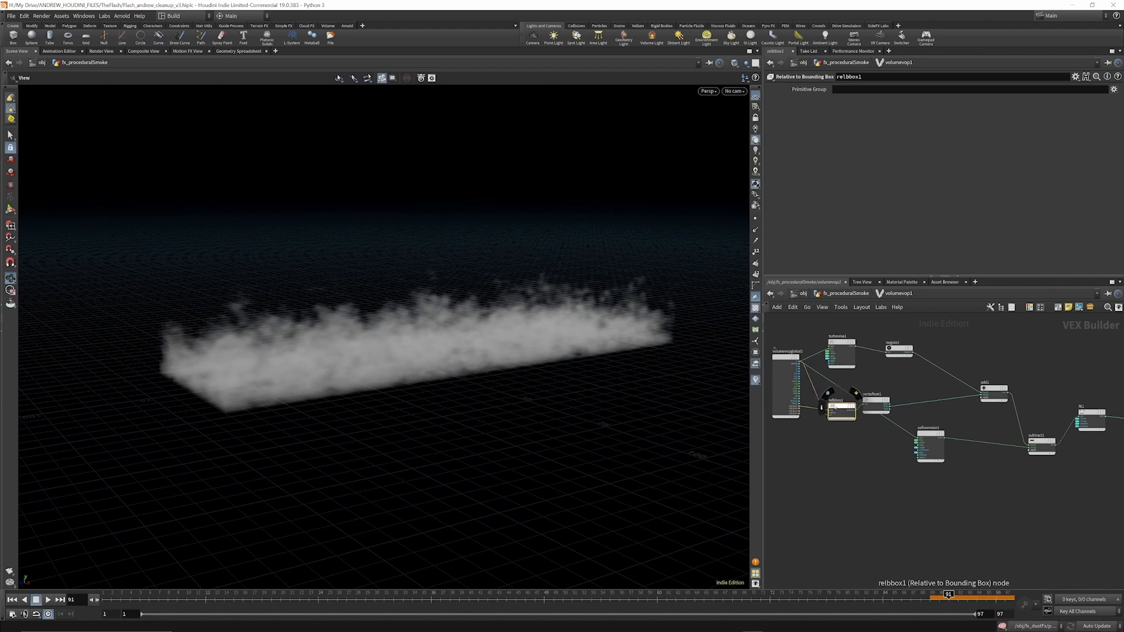
{"action": "scroll", "coordinate": [799, 410], "scroll_direction": "up", "scroll_amount": 5}
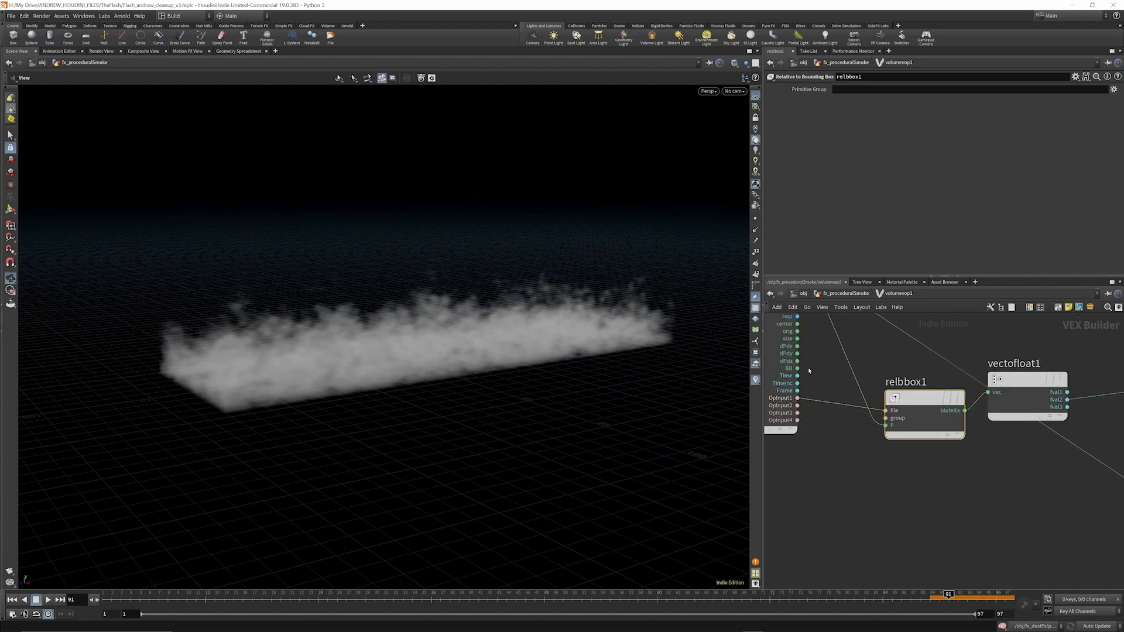
{"action": "left_click", "coordinate": [831, 296]}
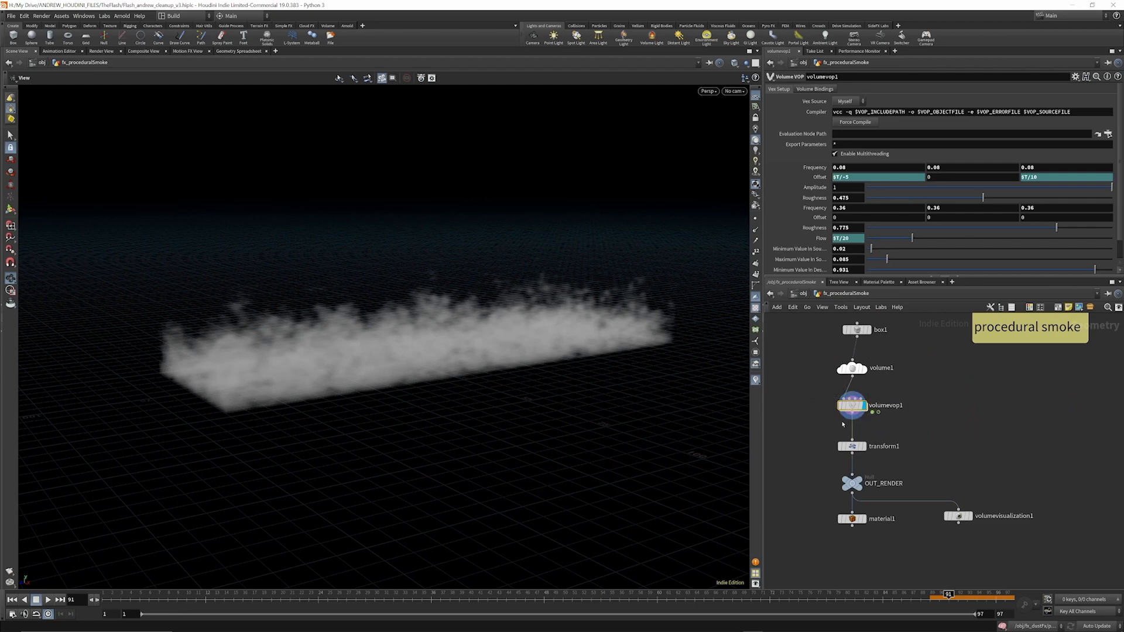
{"action": "double_click", "coordinate": [852, 405]}
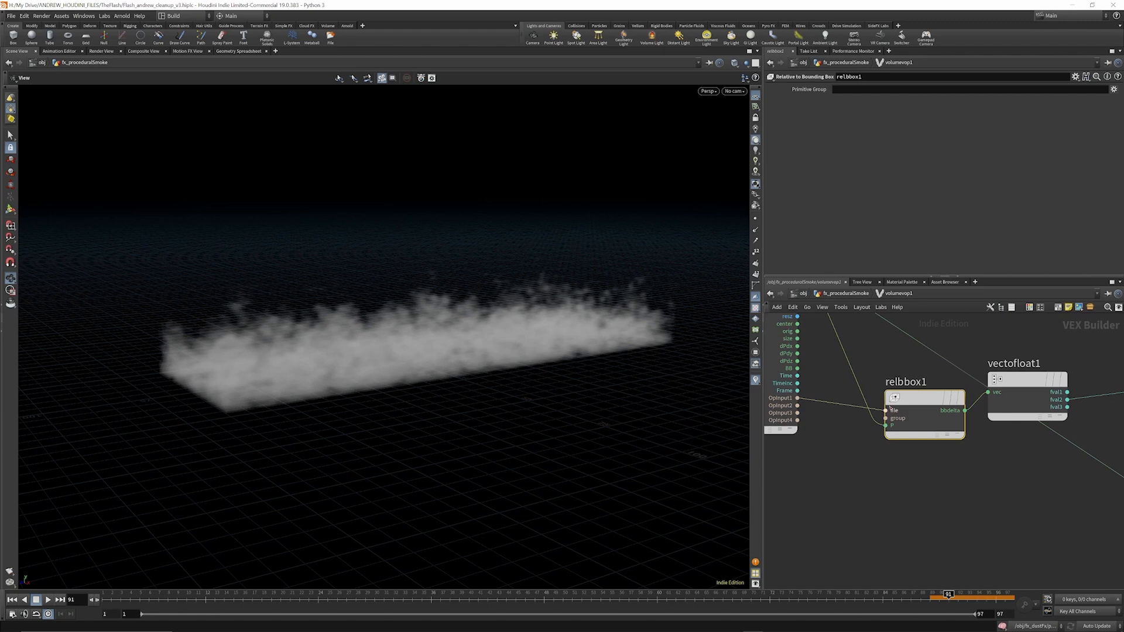
{"action": "scroll", "coordinate": [891, 408], "scroll_direction": "down", "scroll_amount": 3}
{"action": "scroll", "coordinate": [947, 433], "scroll_direction": "down", "scroll_amount": 1}
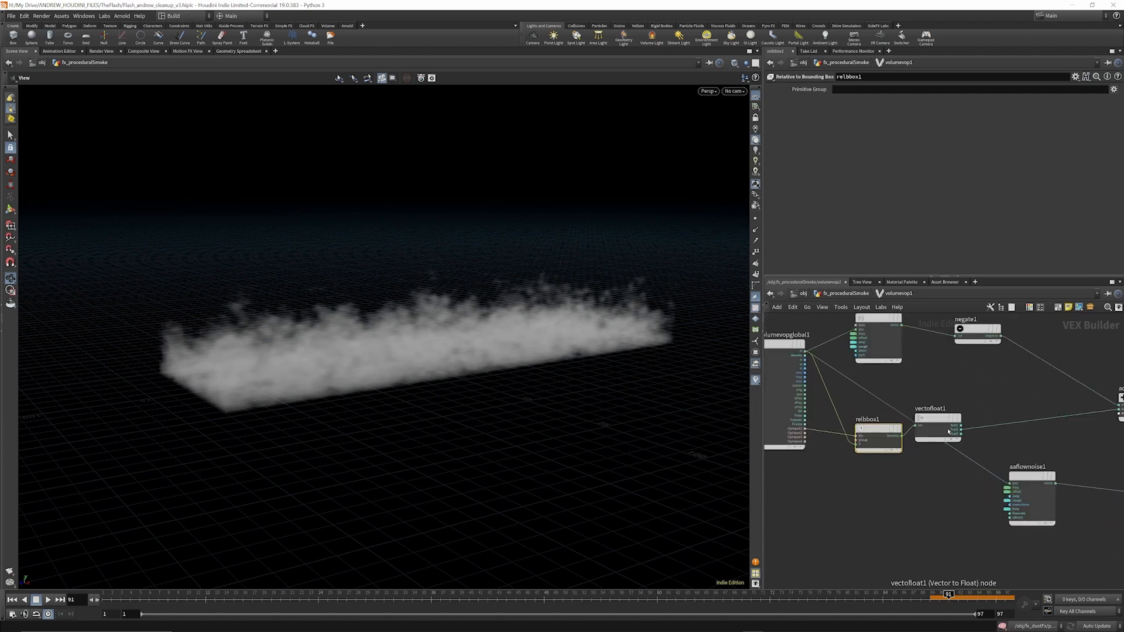
Trace the Y component from vectofloat1 into add1 and check add1's input operators.
{"action": "scroll", "coordinate": [947, 433], "scroll_direction": "up", "scroll_amount": 1}
{"action": "left_click_drag", "start_coordinate": [937, 423], "coordinate": [963, 428]}
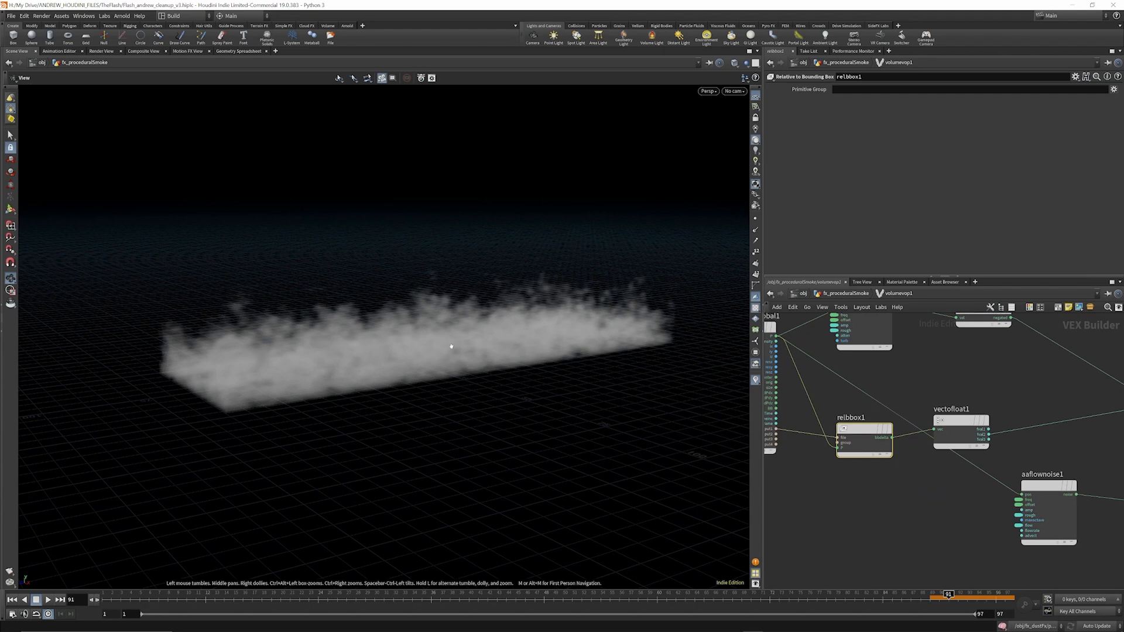
{"action": "scroll", "coordinate": [936, 422], "scroll_direction": "down", "scroll_amount": 2}
{"action": "left_click", "coordinate": [1009, 411]}
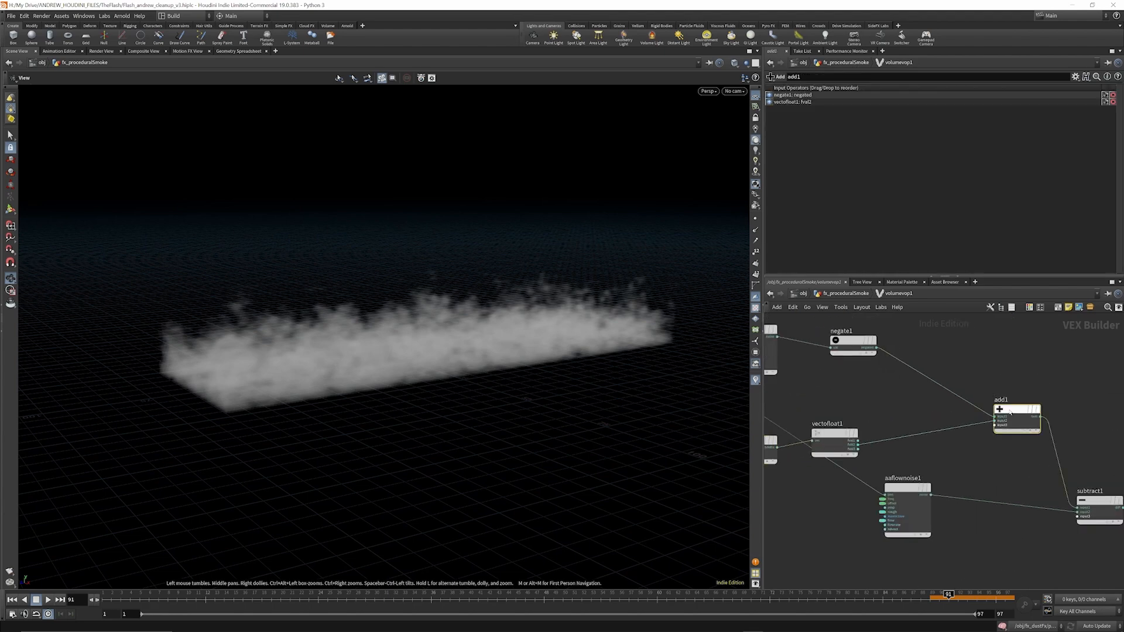
{"action": "scroll", "coordinate": [1009, 411], "scroll_direction": "down", "scroll_amount": 3}
{"action": "scroll", "coordinate": [933, 396], "scroll_direction": "up", "scroll_amount": 1}
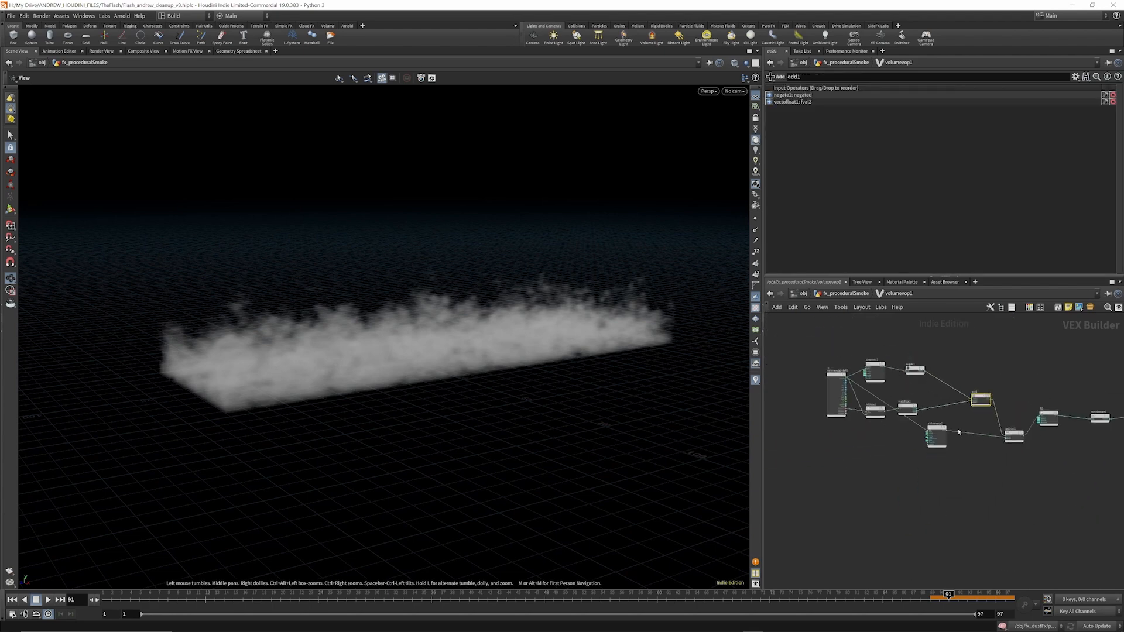
Inspect aaflownoise1's Anti-Aliased Flow Noise settings and compare them with turbnoise1's.
{"action": "left_click_drag", "start_coordinate": [905, 413], "coordinate": [904, 426]}
{"action": "left_click", "coordinate": [904, 426]}
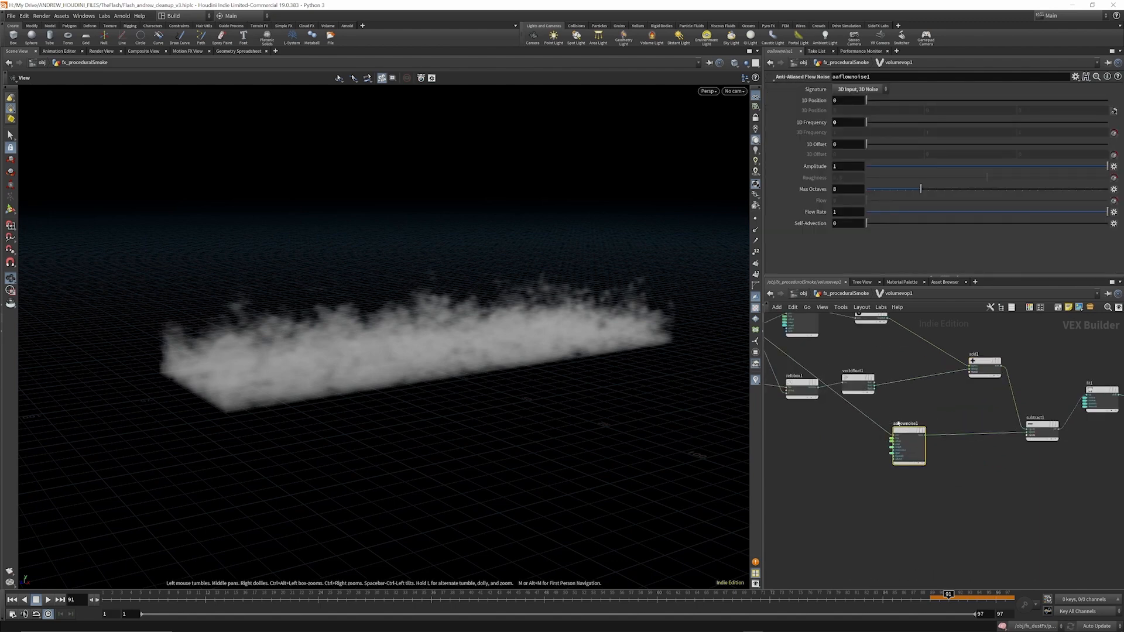
{"action": "scroll", "coordinate": [951, 481], "scroll_direction": "down", "scroll_amount": 2}
{"action": "scroll", "coordinate": [844, 359], "scroll_direction": "up", "scroll_amount": 5}
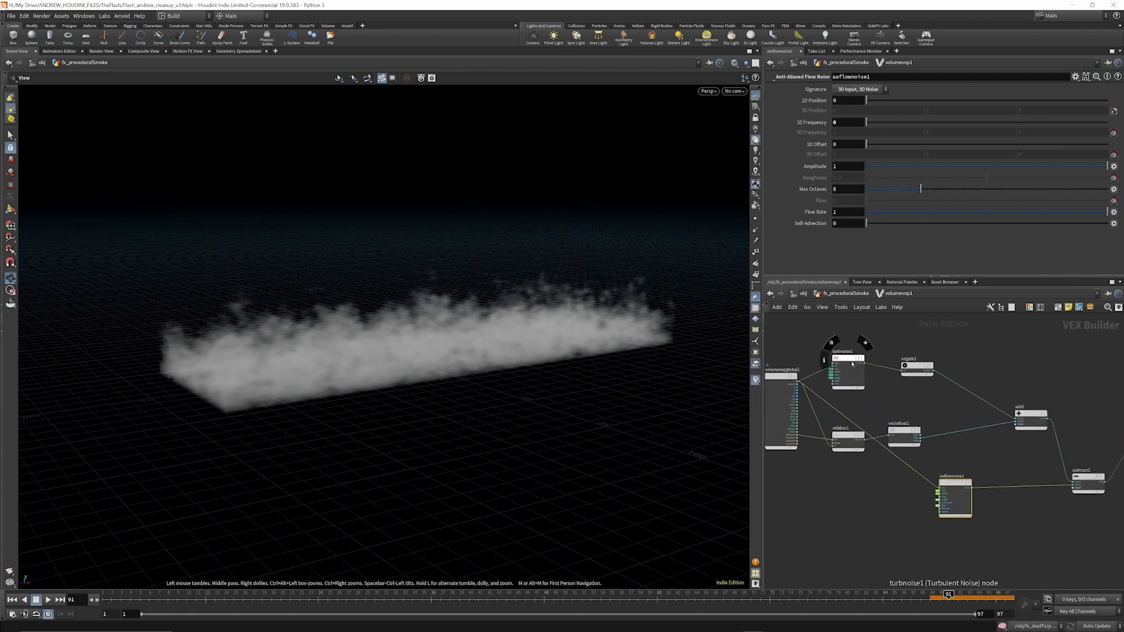
{"action": "left_click", "coordinate": [845, 360]}
{"action": "scroll", "coordinate": [845, 360], "scroll_direction": "down", "scroll_amount": 2}
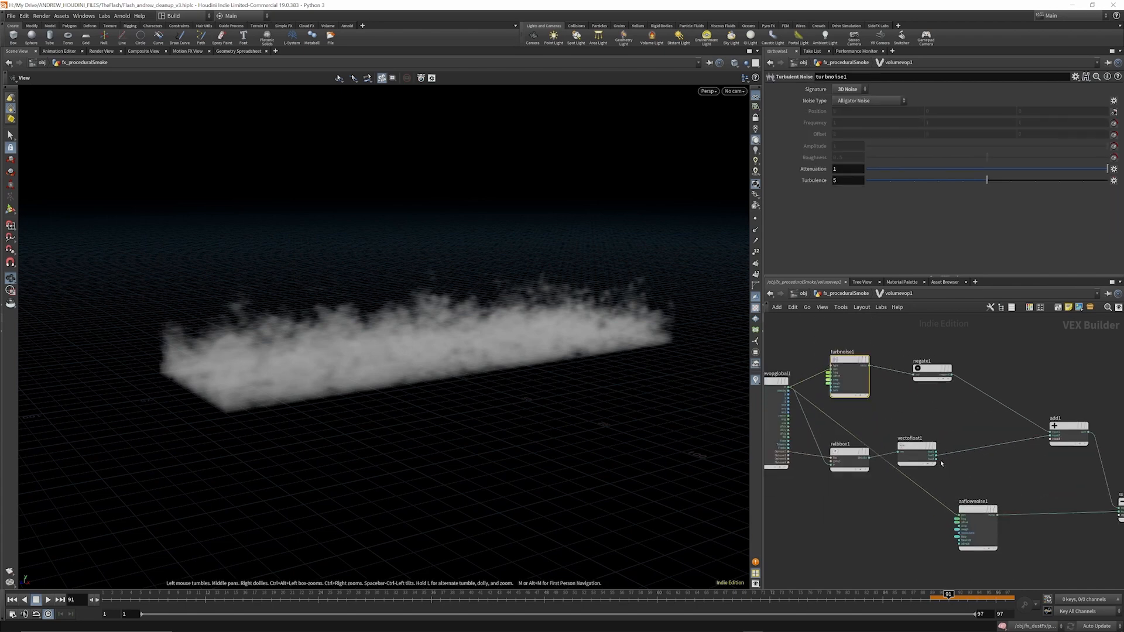
{"action": "scroll", "coordinate": [960, 489], "scroll_direction": "up", "scroll_amount": 3}
{"action": "scroll", "coordinate": [868, 438], "scroll_direction": "down", "scroll_amount": 4}
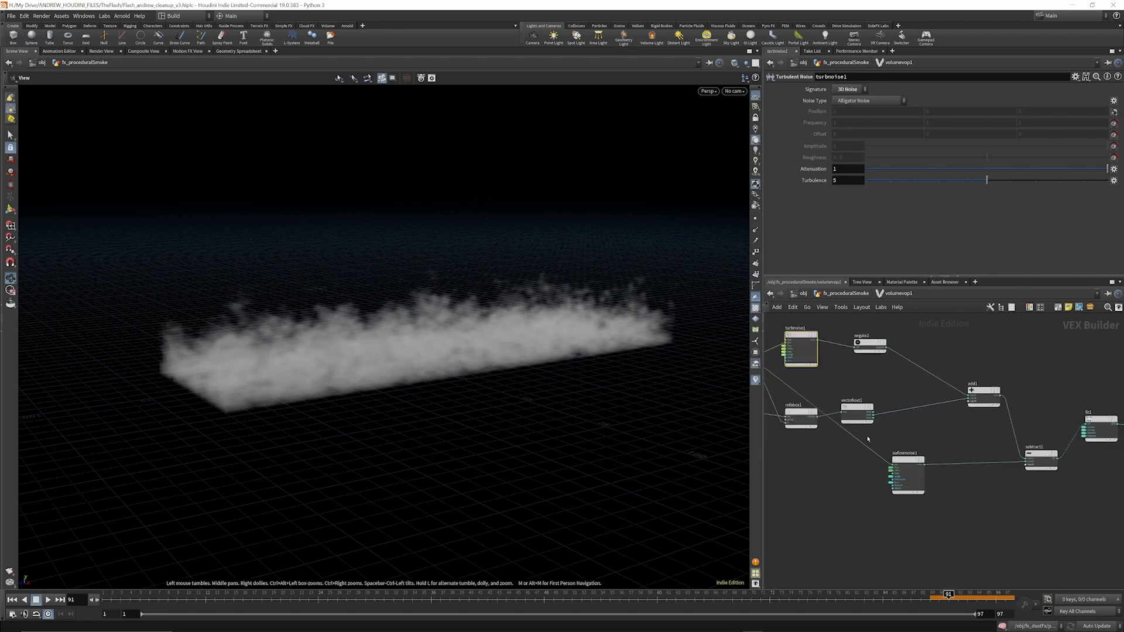
{"action": "scroll", "coordinate": [1051, 453], "scroll_direction": "up", "scroll_amount": 2}
Check how subtract1 combines add1 with aaflownoise1 and passes its difference to the fit1 range node.
{"action": "left_click", "coordinate": [1036, 451]}
{"action": "scroll", "coordinate": [928, 412], "scroll_direction": "down", "scroll_amount": 5}
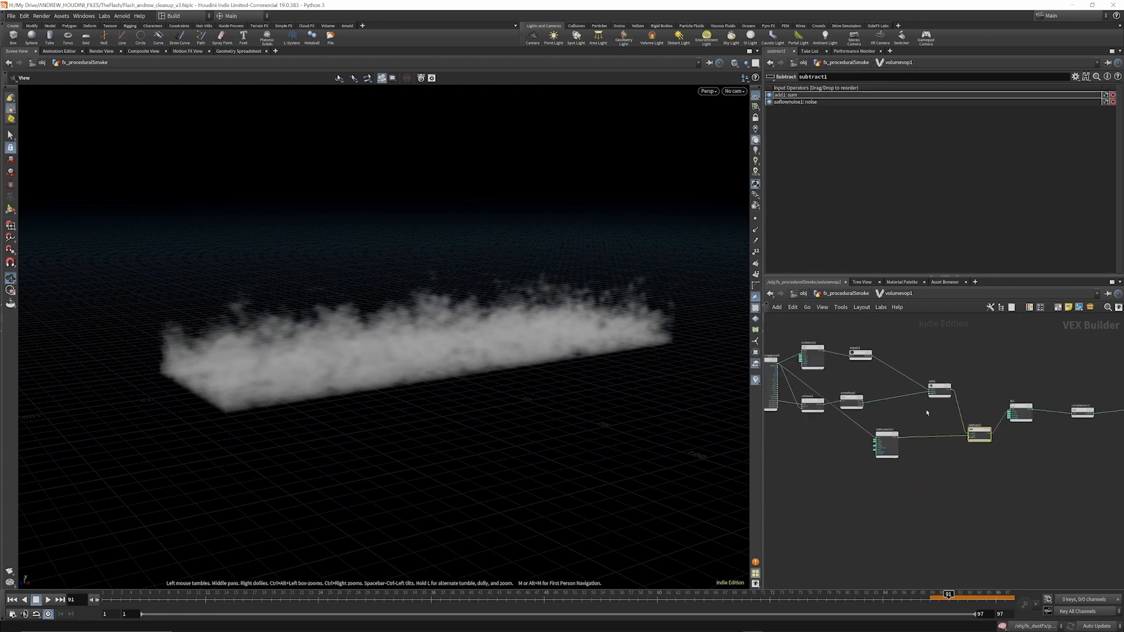
{"action": "scroll", "coordinate": [1036, 421], "scroll_direction": "up", "scroll_amount": 4}
{"action": "left_click", "coordinate": [967, 397]}
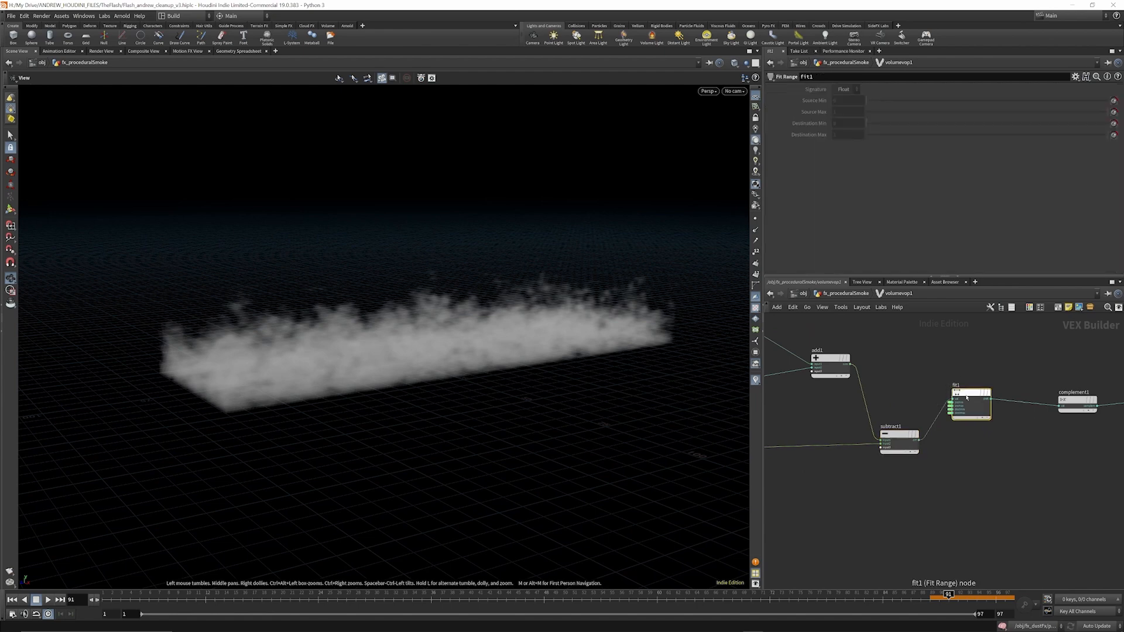
{"action": "scroll", "coordinate": [967, 397], "scroll_direction": "up", "scroll_amount": 3}
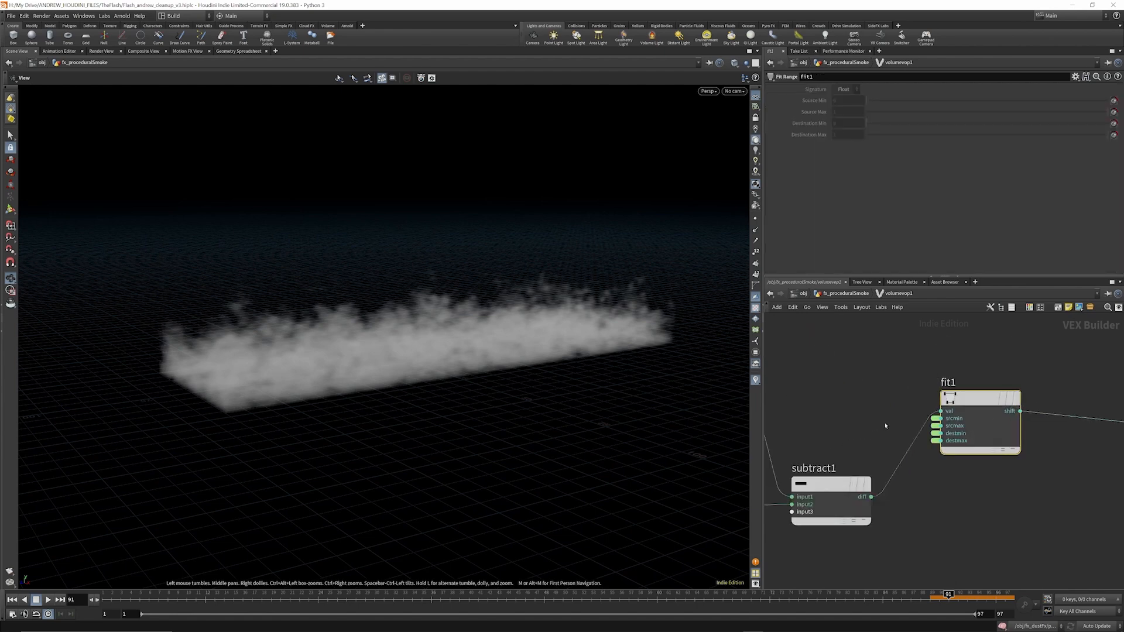
{"action": "scroll", "coordinate": [892, 375], "scroll_direction": "down", "scroll_amount": 4}
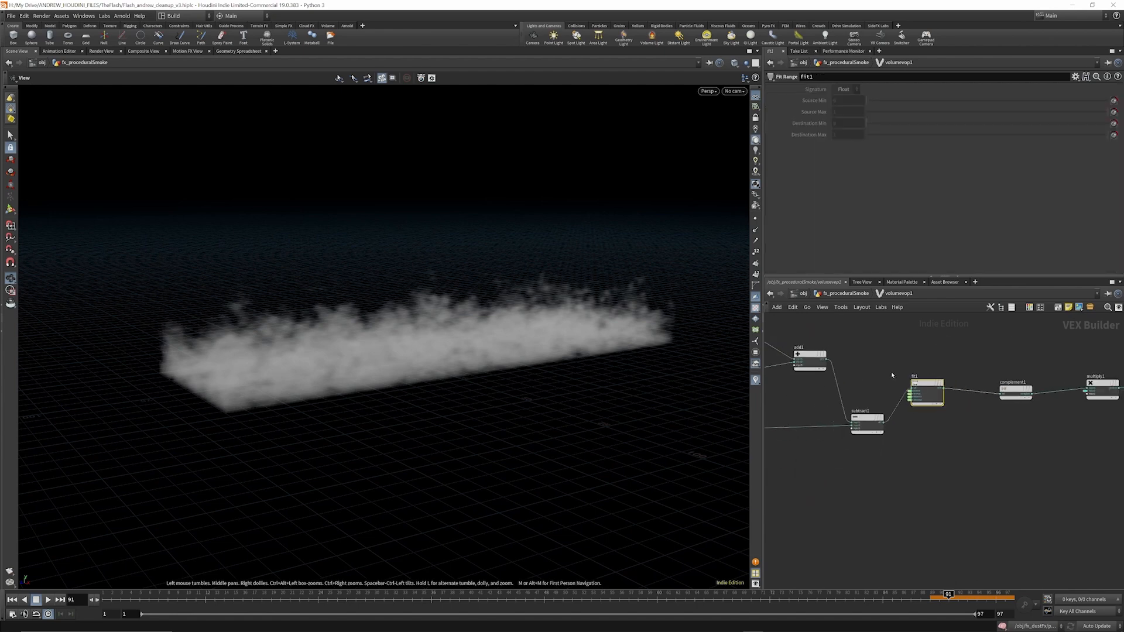
Examine the complement1 node between fit1 and multiply1.
{"action": "left_click", "coordinate": [1015, 391]}
{"action": "scroll", "coordinate": [1008, 390], "scroll_direction": "up", "scroll_amount": 3}
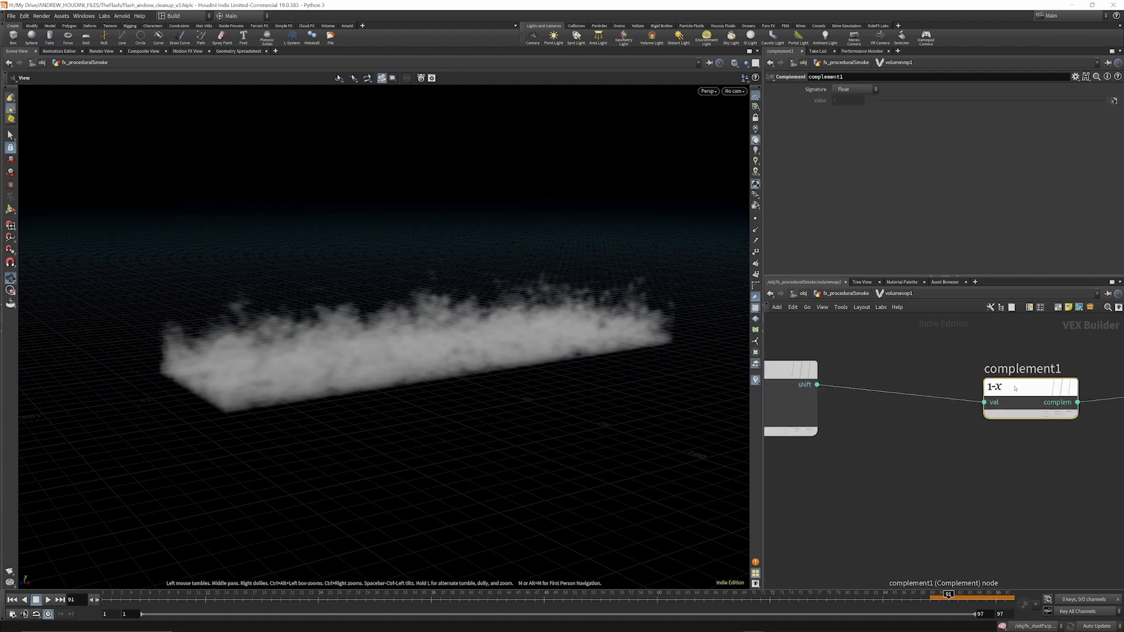
{"action": "scroll", "coordinate": [1030, 416], "scroll_direction": "down", "scroll_amount": 3}
{"action": "scroll", "coordinate": [995, 407], "scroll_direction": "up", "scroll_amount": 3}
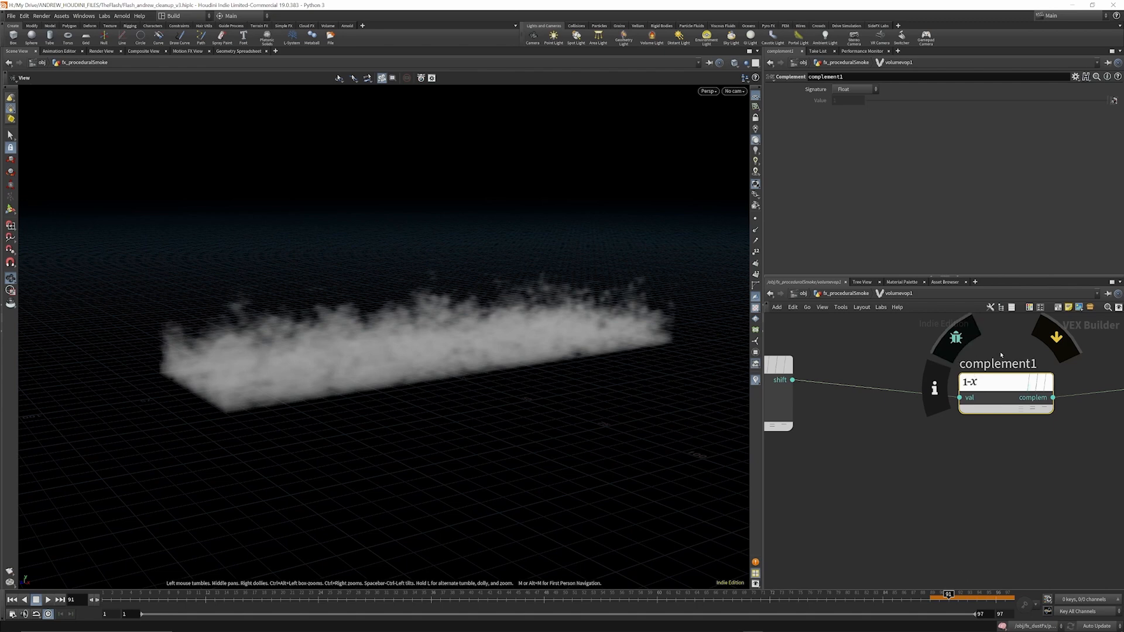
{"action": "scroll", "coordinate": [1003, 405], "scroll_direction": "down", "scroll_amount": 4}
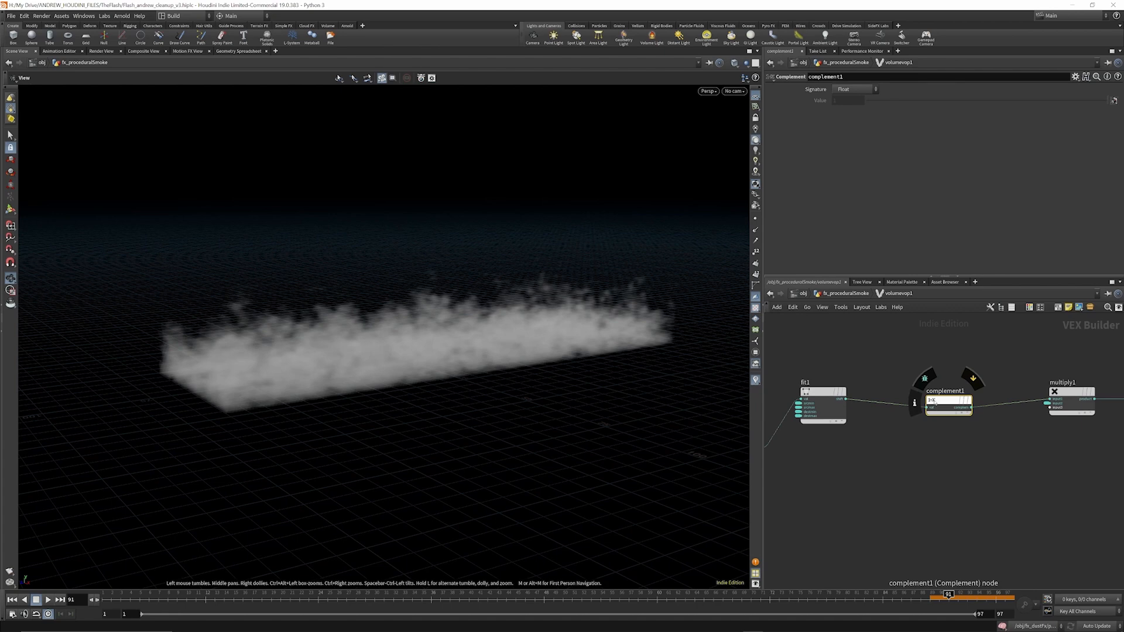
{"action": "scroll", "coordinate": [872, 384], "scroll_direction": "down", "scroll_amount": 2}
{"action": "scroll", "coordinate": [872, 384], "scroll_direction": "down", "scroll_amount": 1}
{"action": "scroll", "coordinate": [984, 406], "scroll_direction": "up", "scroll_amount": 5}
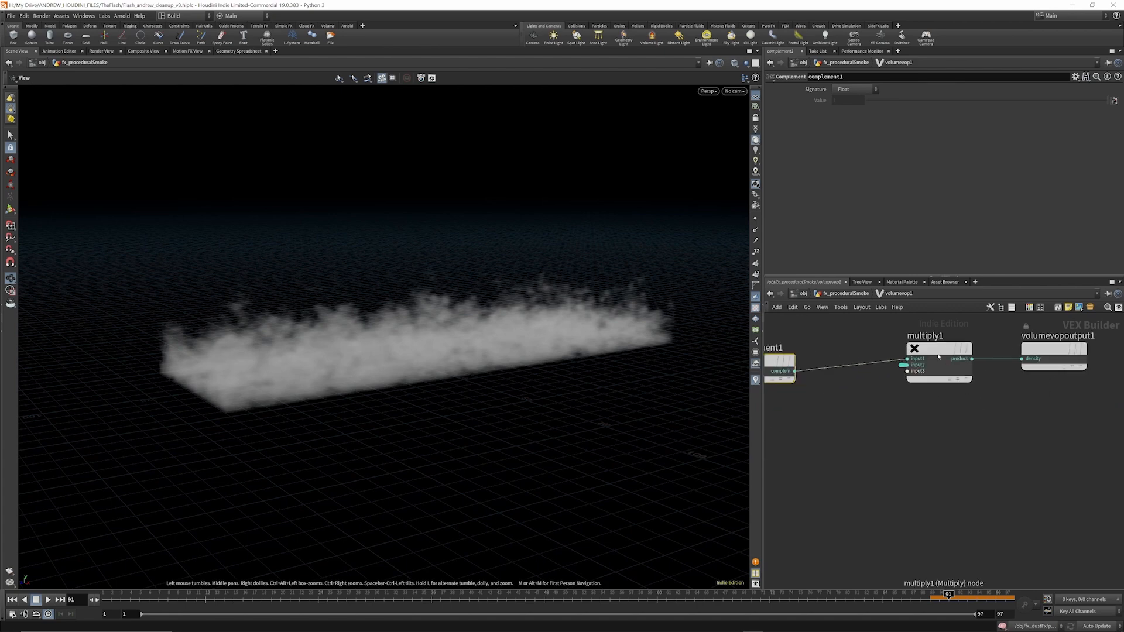
Inspect multiply1's amt input and its connection to the density output of volumevopoutput1.
{"action": "left_click", "coordinate": [924, 349]}
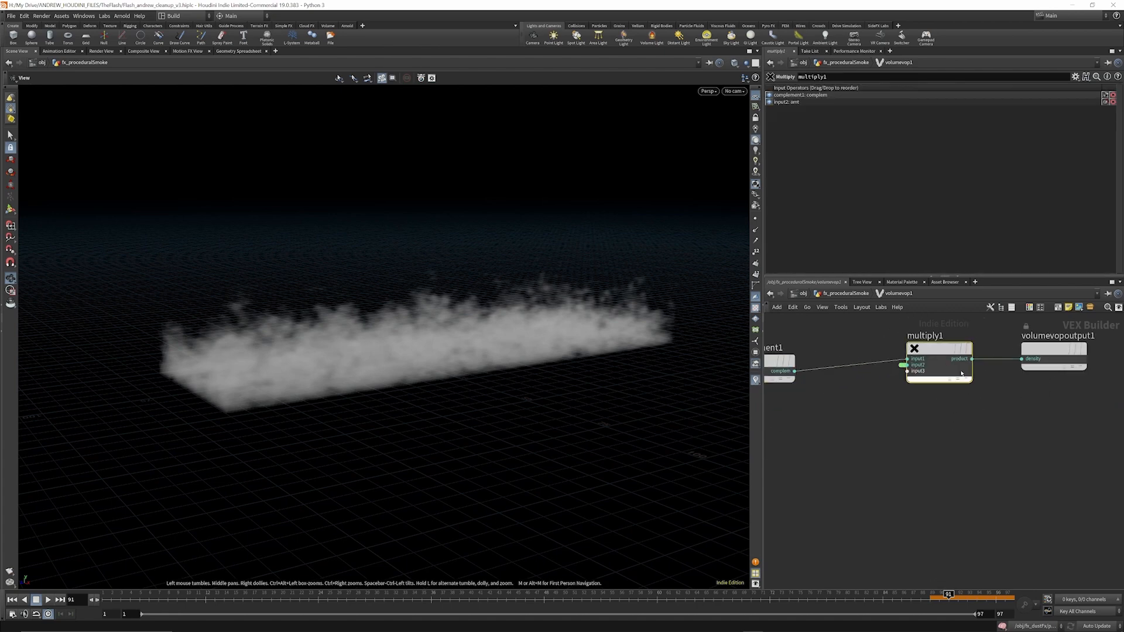
{"action": "mouse_move", "coordinate": [923, 350]}
{"action": "left_click_drag", "start_coordinate": [923, 349], "coordinate": [907, 350]}
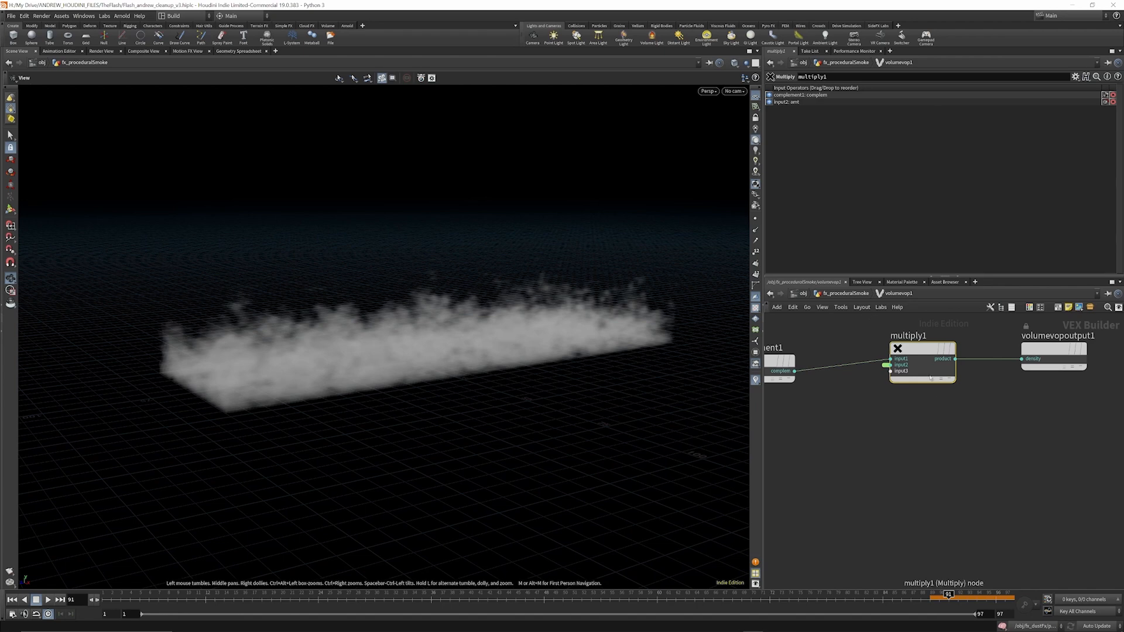
{"action": "scroll", "coordinate": [968, 399], "scroll_direction": "down", "scroll_amount": 2}
{"action": "scroll", "coordinate": [913, 379], "scroll_direction": "up", "scroll_amount": 2}
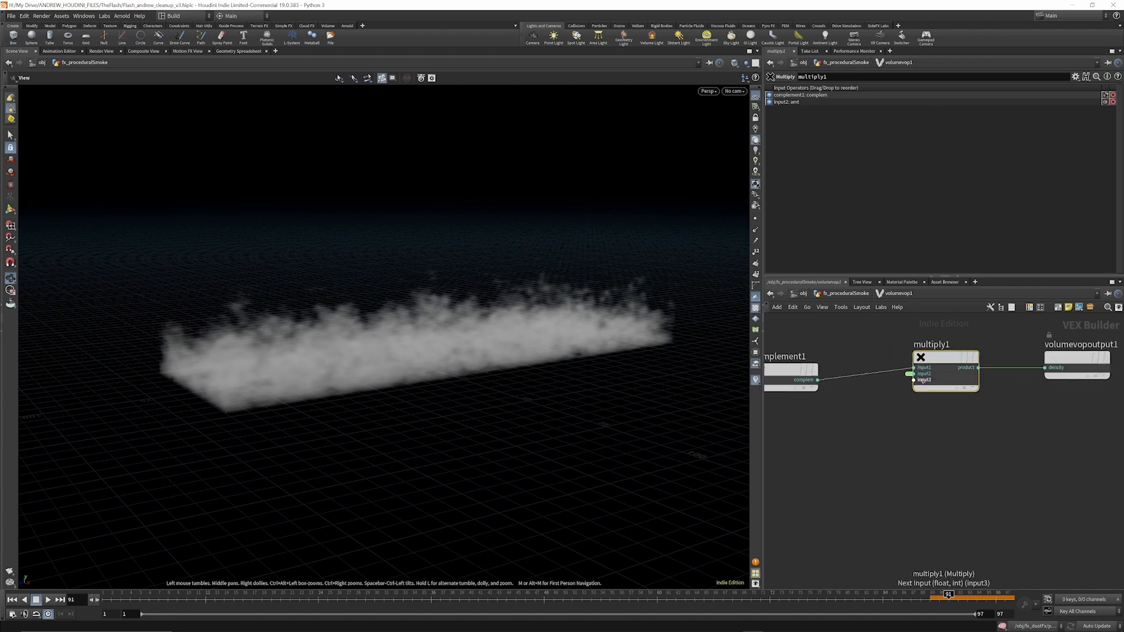
{"action": "left_click", "coordinate": [996, 383]}
{"action": "scroll", "coordinate": [996, 375], "scroll_direction": "down", "scroll_amount": 5}
{"action": "scroll", "coordinate": [995, 375], "scroll_direction": "up", "scroll_amount": 6}
{"action": "scroll", "coordinate": [1001, 377], "scroll_direction": "down", "scroll_amount": 2}
{"action": "scroll", "coordinate": [972, 387], "scroll_direction": "up", "scroll_amount": 2}
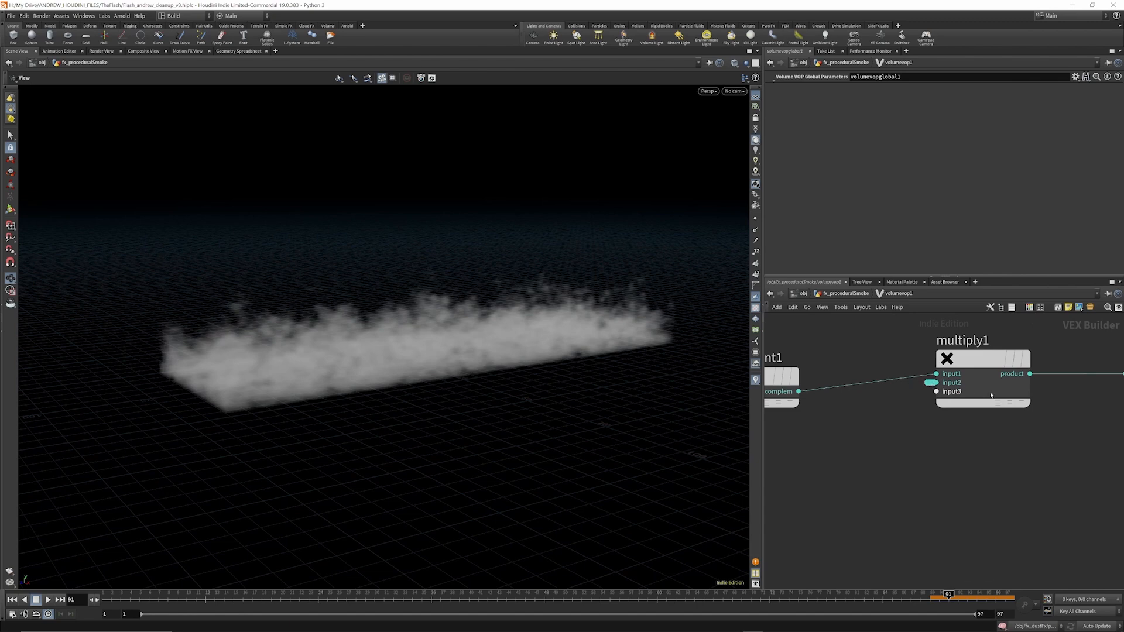
{"action": "scroll", "coordinate": [1018, 390], "scroll_direction": "down", "scroll_amount": 6}
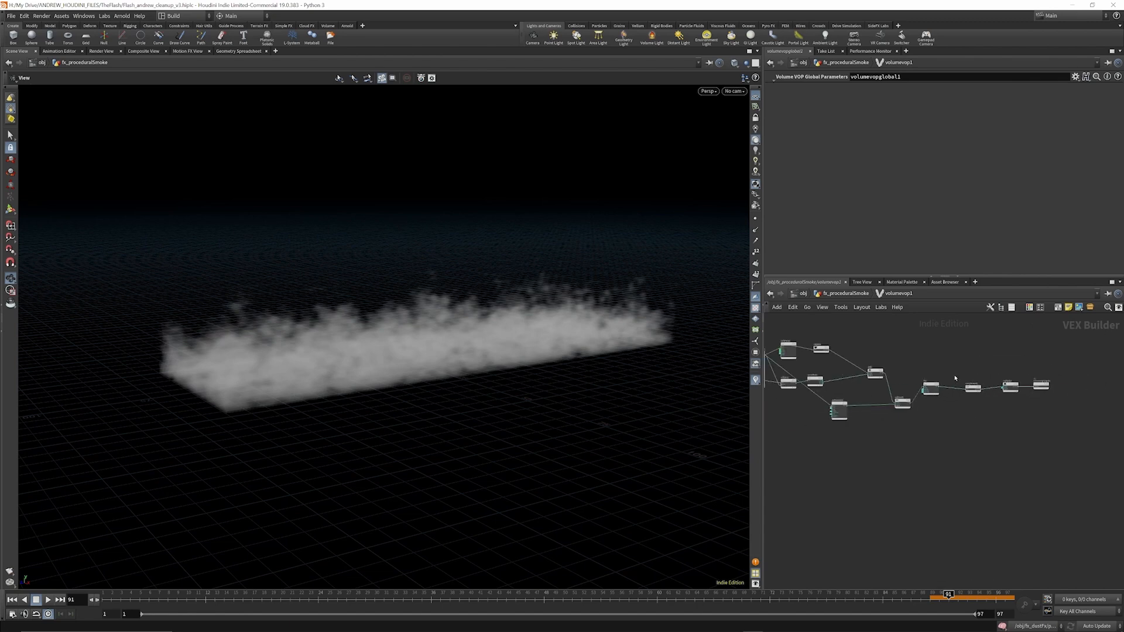
Return to the fx_proceduralSmoke level, review volumevop1's noise and density parameters, and launch a flipbook render of the smoke.
{"action": "left_click", "coordinate": [854, 294]}
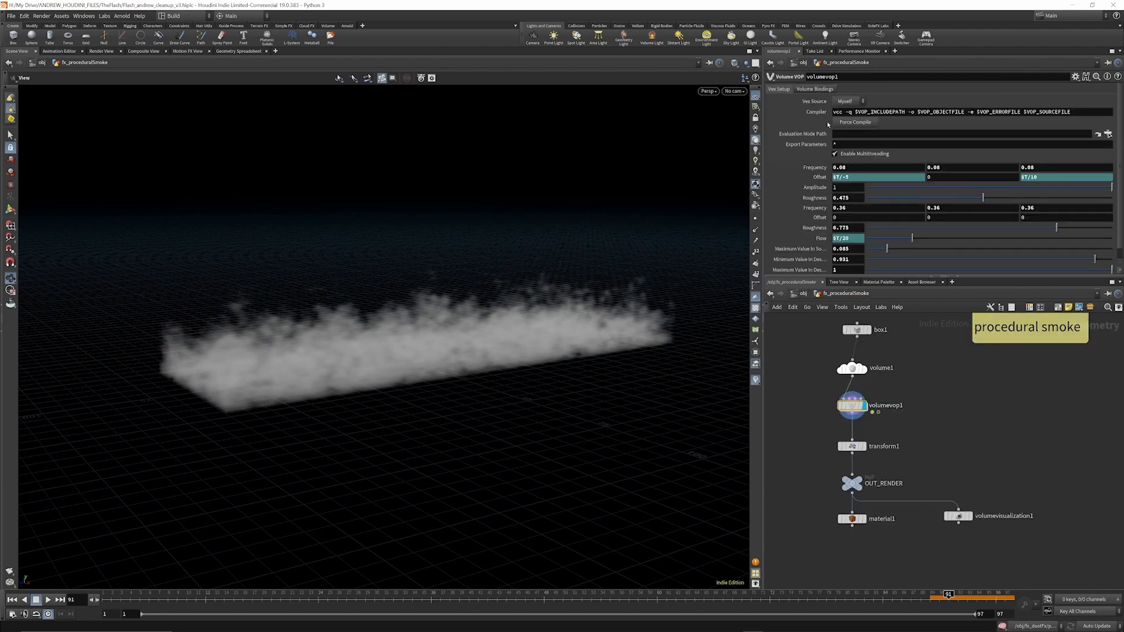
{"action": "scroll", "coordinate": [866, 138], "scroll_direction": "down", "scroll_amount": 1}
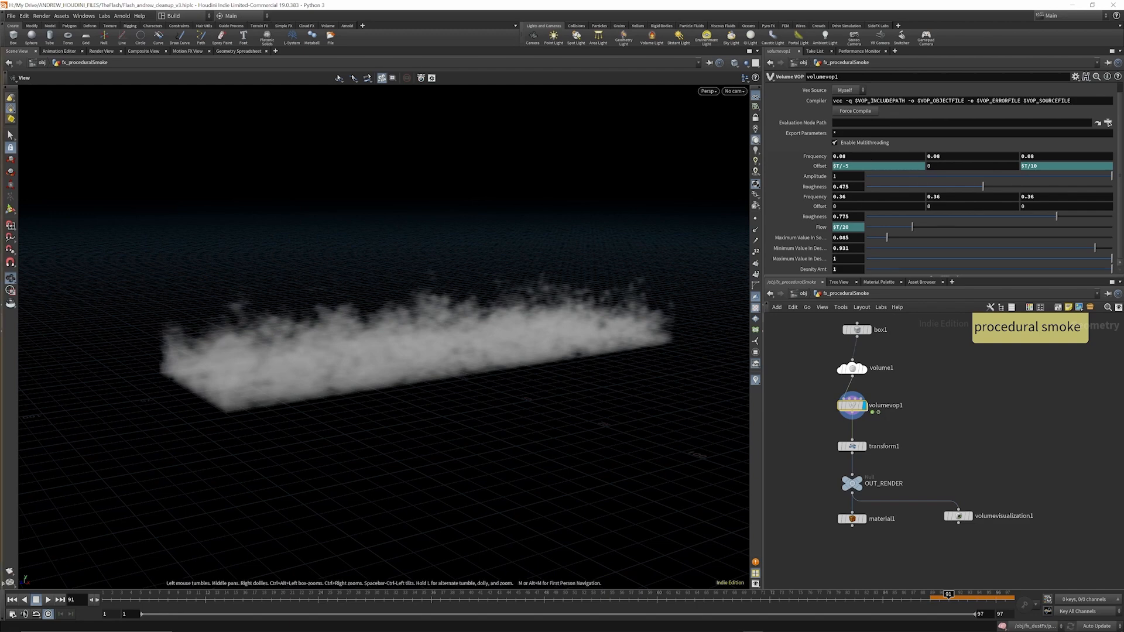
{"action": "left_click", "coordinate": [10, 573]}
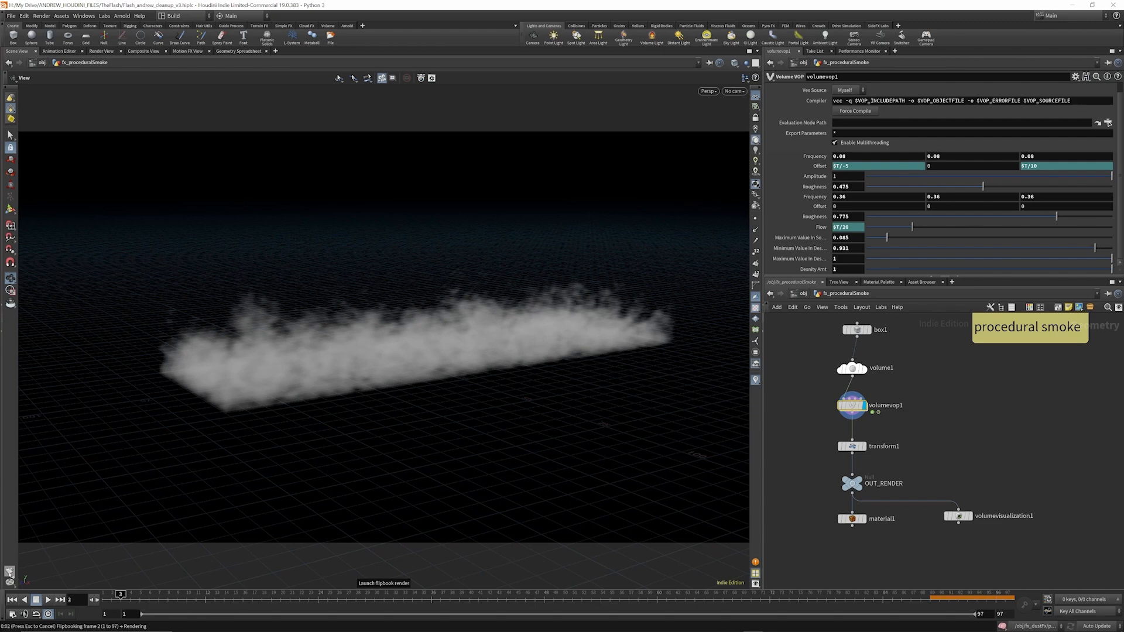
Move and enlarge the MPlay window and play back the smoke flipbook.
{"action": "left_click_drag", "start_coordinate": [230, 13], "coordinate": [478, 216]}
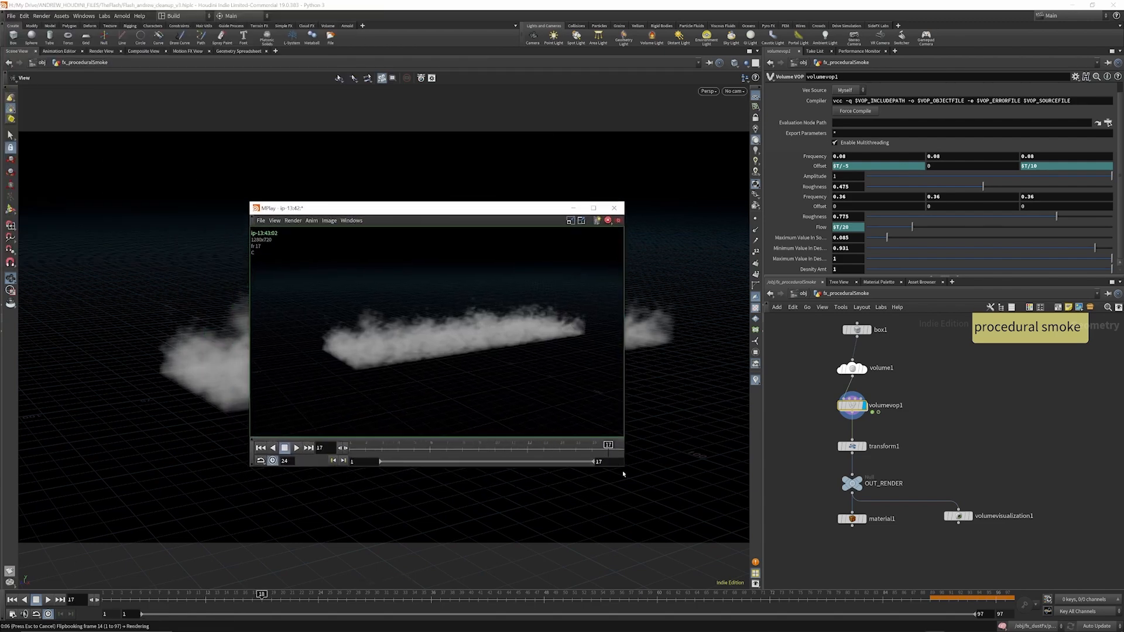
{"action": "left_click_drag", "start_coordinate": [622, 469], "coordinate": [744, 541]}
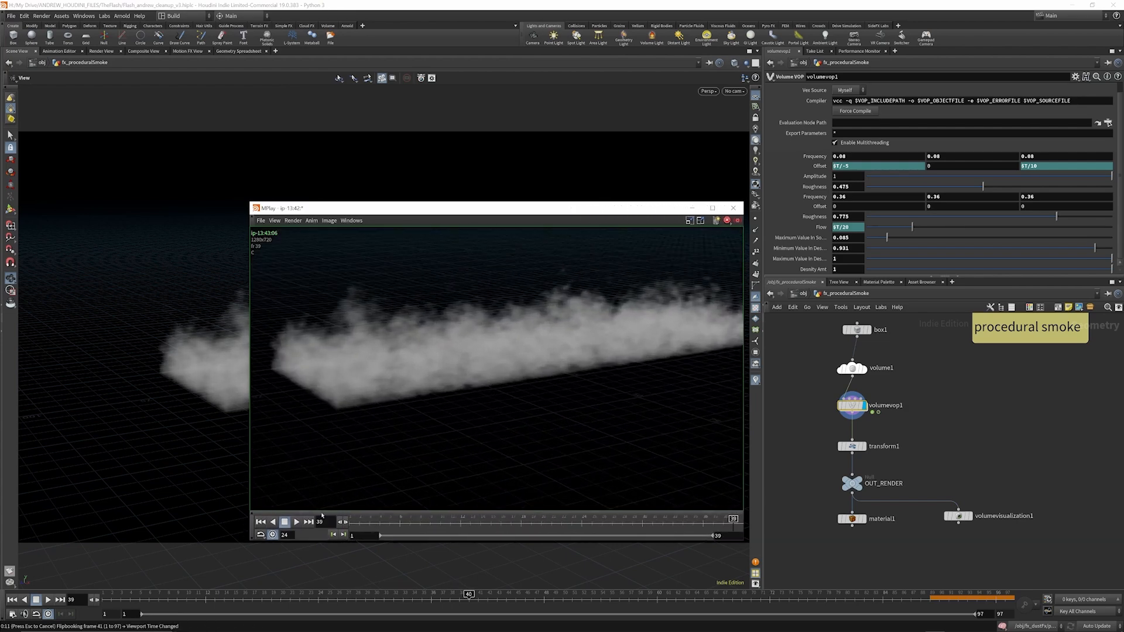
{"action": "left_click", "coordinate": [298, 522]}
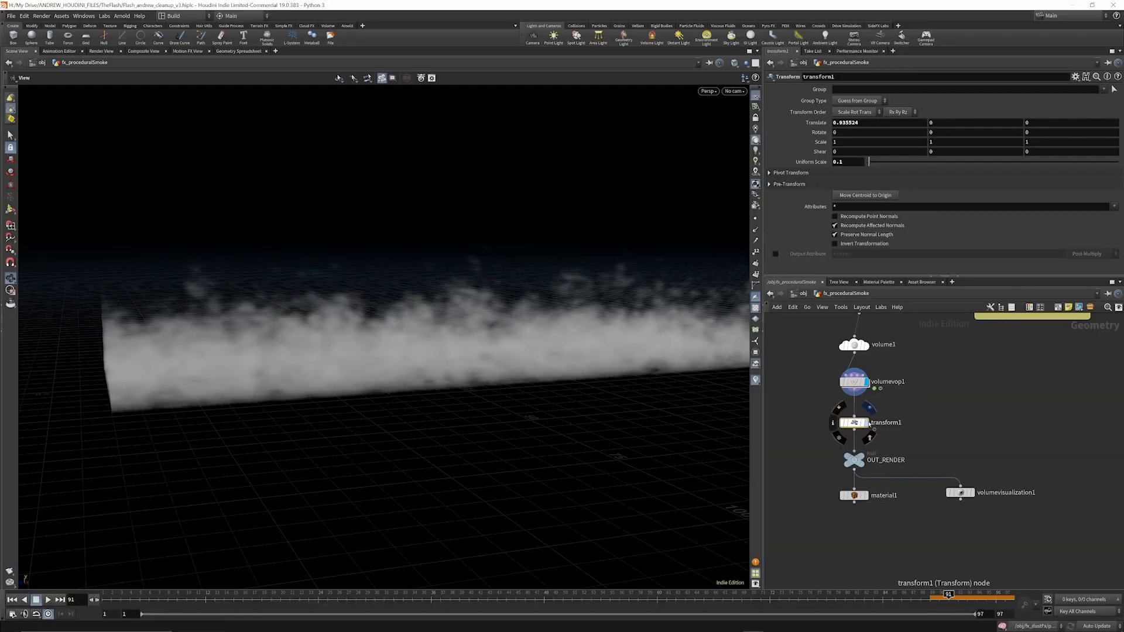
Compare the smoke displayed at volumevop1, transform1 and volumevisualization1, finishing with volumevisualization1 displayed.
{"action": "left_click", "coordinate": [976, 478]}
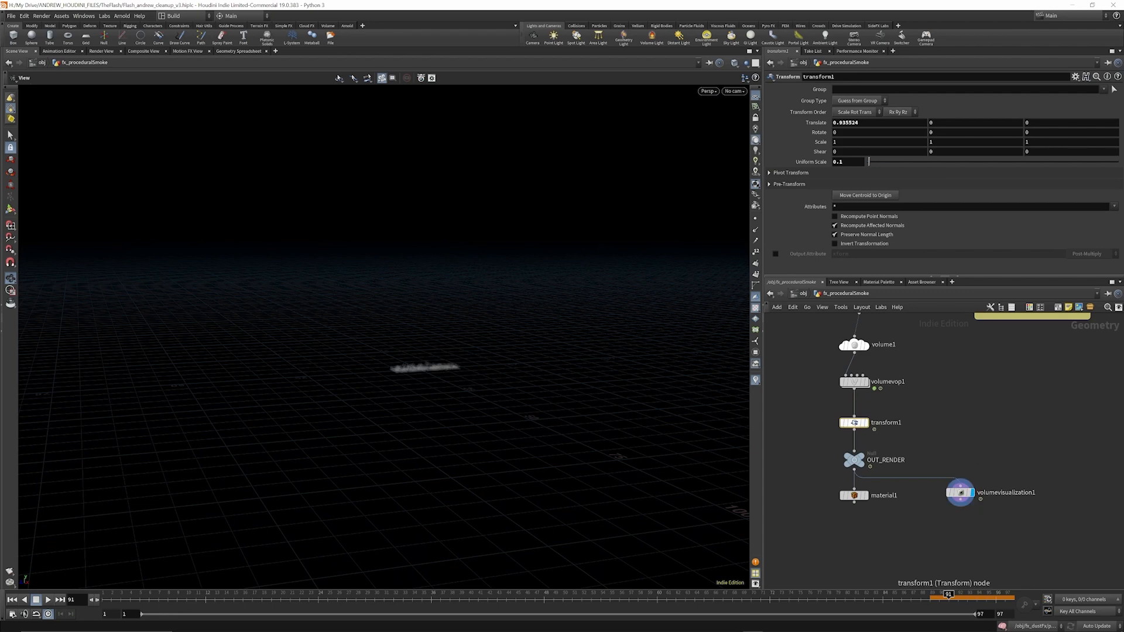
{"action": "left_click", "coordinate": [871, 367]}
{"action": "left_click", "coordinate": [871, 407]}
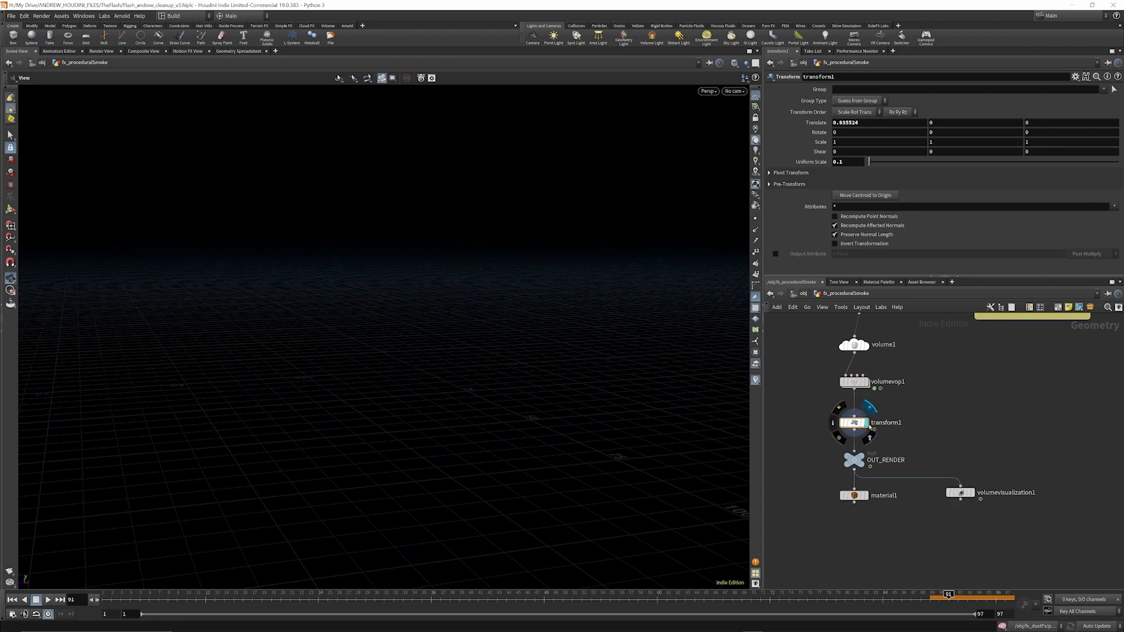
{"action": "left_click", "coordinate": [871, 367]}
{"action": "left_click", "coordinate": [870, 407]}
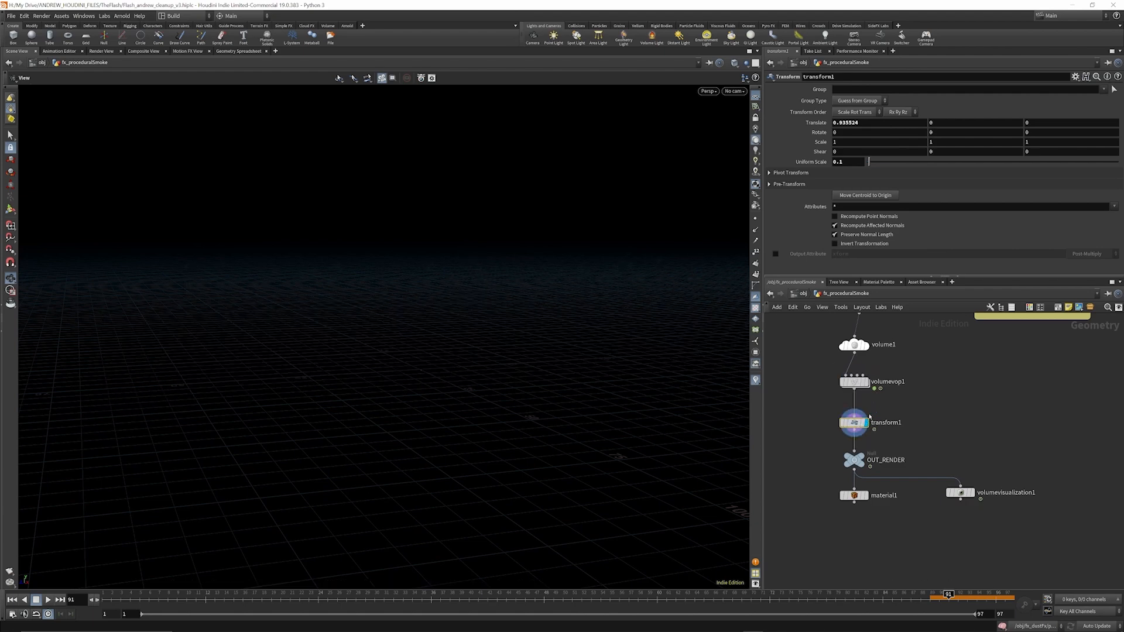
{"action": "left_click", "coordinate": [975, 476]}
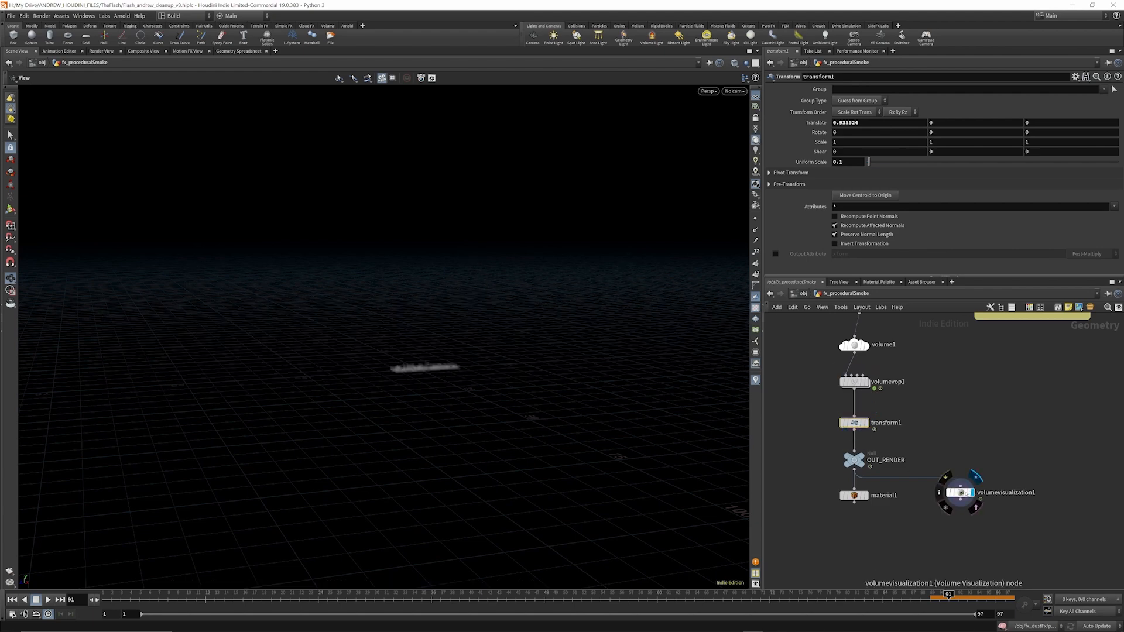
Enable Max Vis Res at 128 on volumevisualization1 and inspect the scaled-down smoke up close.
{"action": "left_click", "coordinate": [960, 492]}
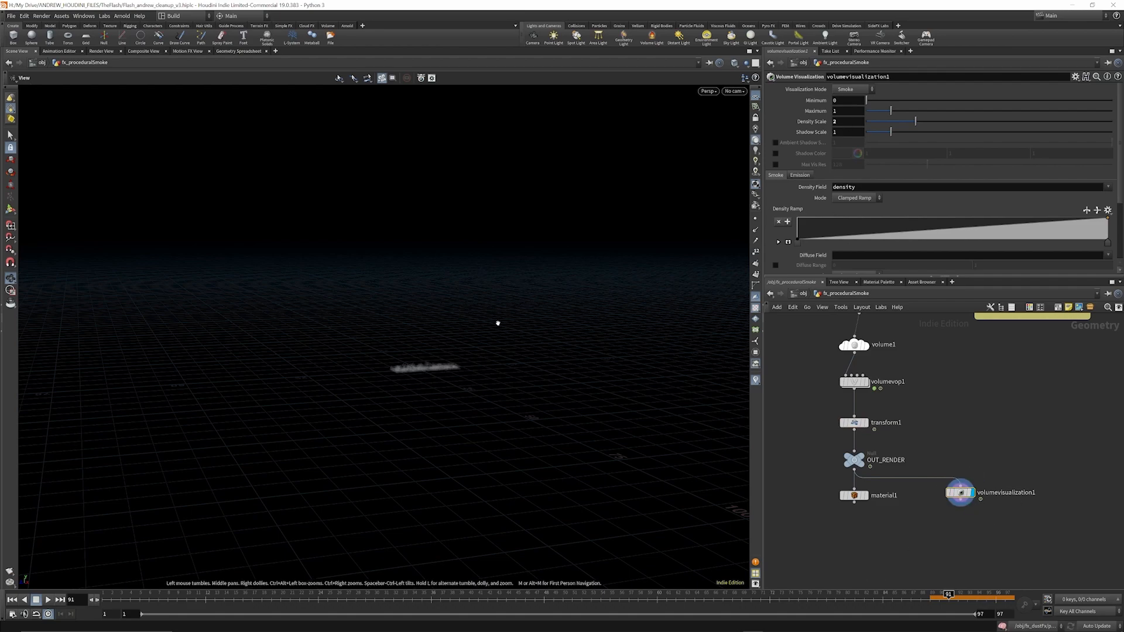
{"action": "scroll", "coordinate": [426, 367], "scroll_direction": "up", "scroll_amount": 5}
{"action": "scroll", "coordinate": [427, 370], "scroll_direction": "up", "scroll_amount": 5}
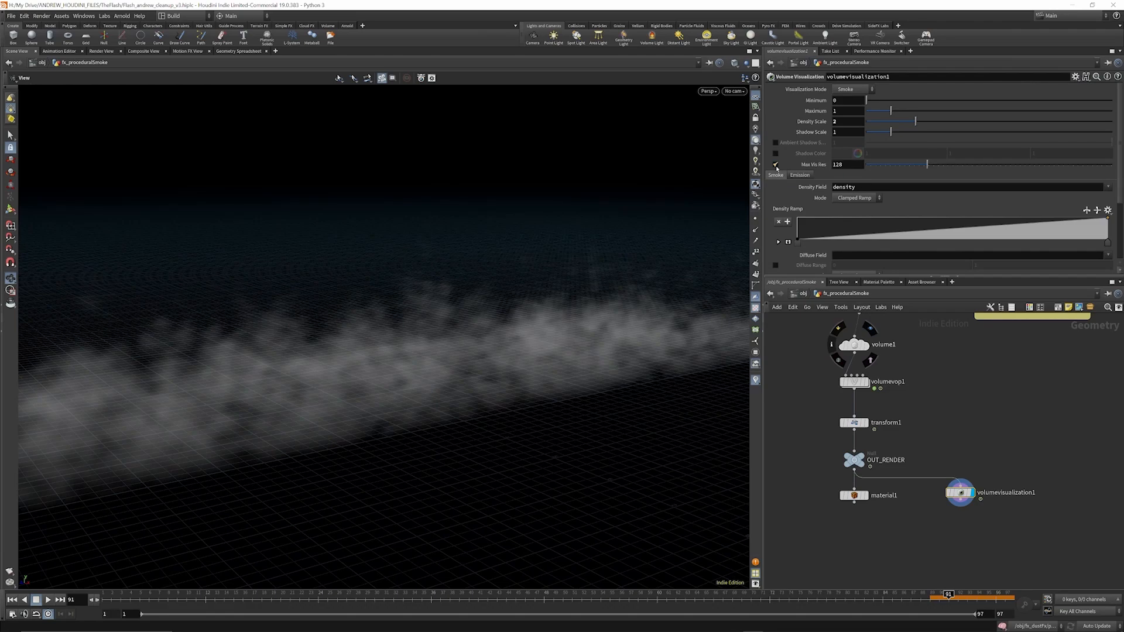
{"action": "left_click", "coordinate": [776, 165]}
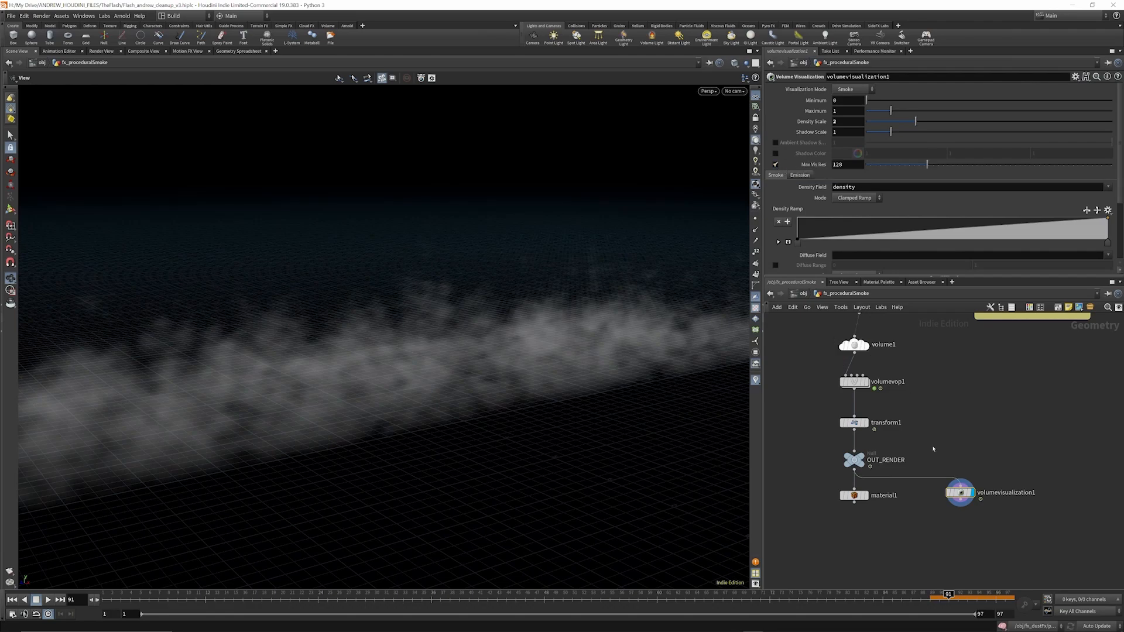
{"action": "left_click", "coordinate": [941, 494]}
{"action": "left_click_drag", "start_coordinate": [599, 376], "coordinate": [538, 319]}
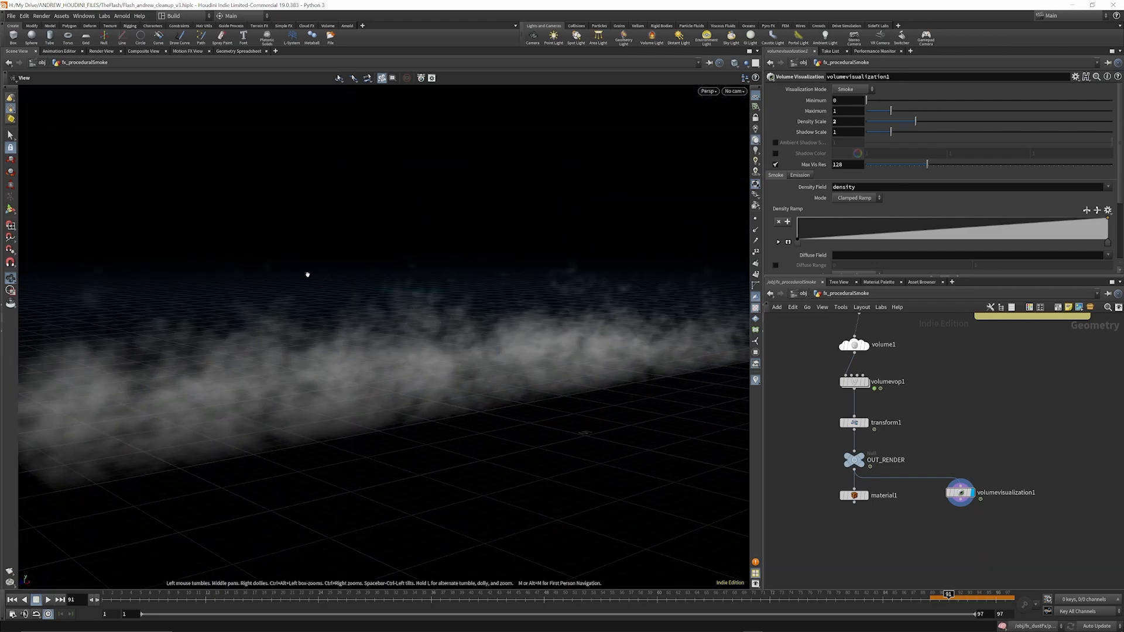
{"action": "left_click_drag", "start_coordinate": [499, 389], "coordinate": [469, 329]}
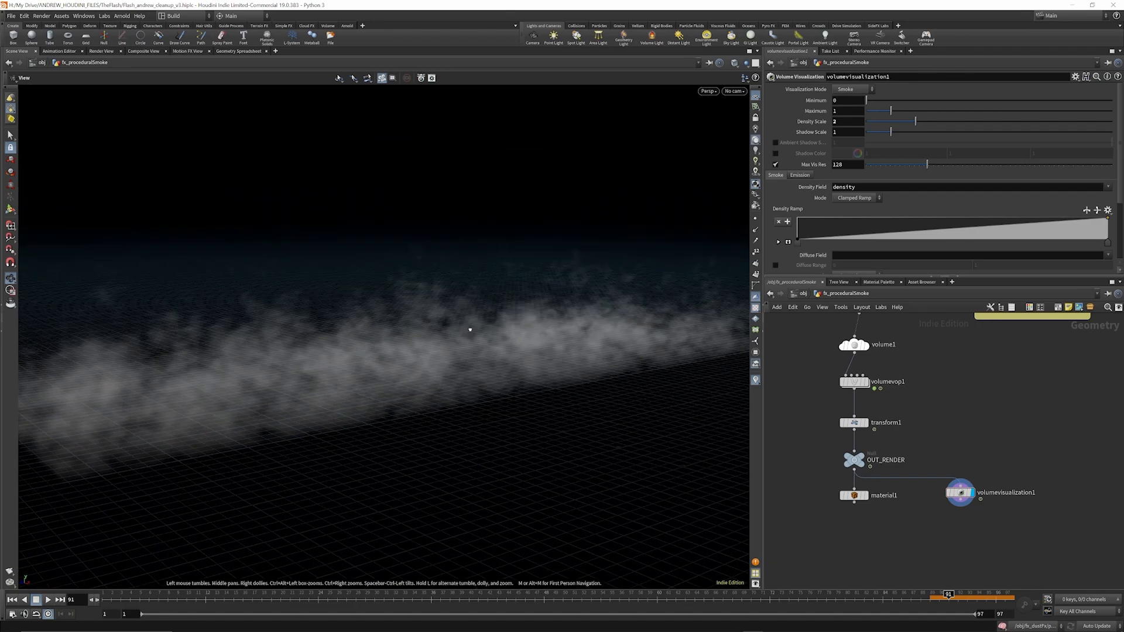
Return to the obj level and view the procedural smoke together with the character, debris and electricity.
{"action": "left_click", "coordinate": [812, 295]}
{"action": "scroll", "coordinate": [939, 456], "scroll_direction": "down", "scroll_amount": 2}
{"action": "scroll", "coordinate": [939, 456], "scroll_direction": "up", "scroll_amount": 2}
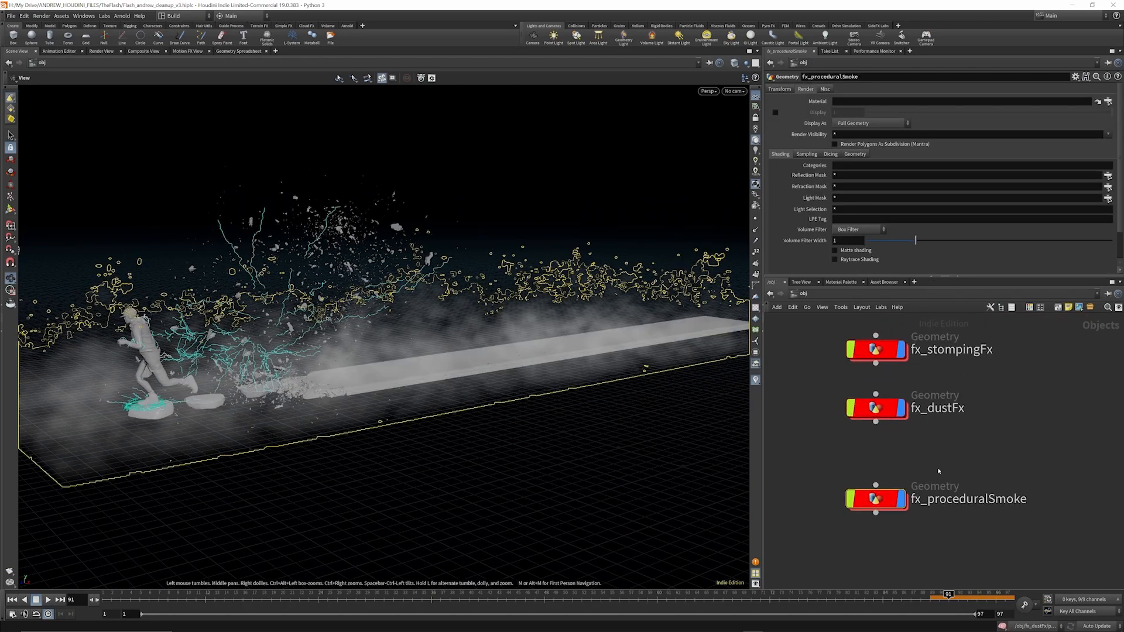
{"action": "scroll", "coordinate": [919, 516], "scroll_direction": "down", "scroll_amount": 2}
{"action": "left_click_drag", "start_coordinate": [469, 295], "coordinate": [528, 314]}
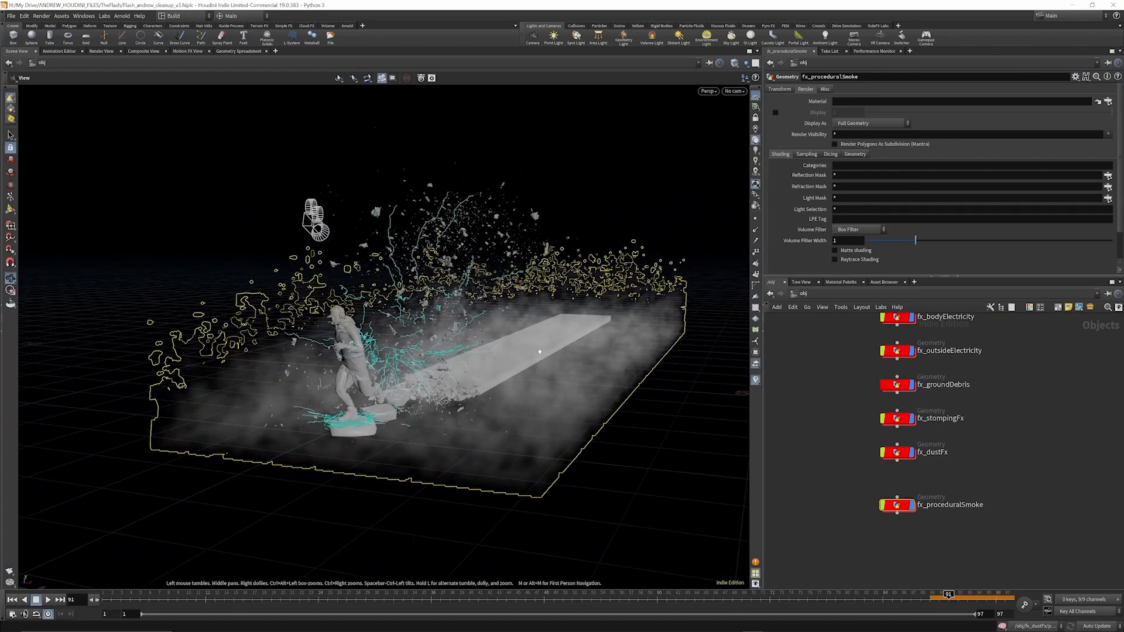
{"action": "mouse_move", "coordinate": [454, 307]}
{"action": "left_mouse_down"}
{"action": "mouse_move", "coordinate": [445, 319]}
{"action": "mouse_move", "coordinate": [435, 301]}
{"action": "left_mouse_up"}
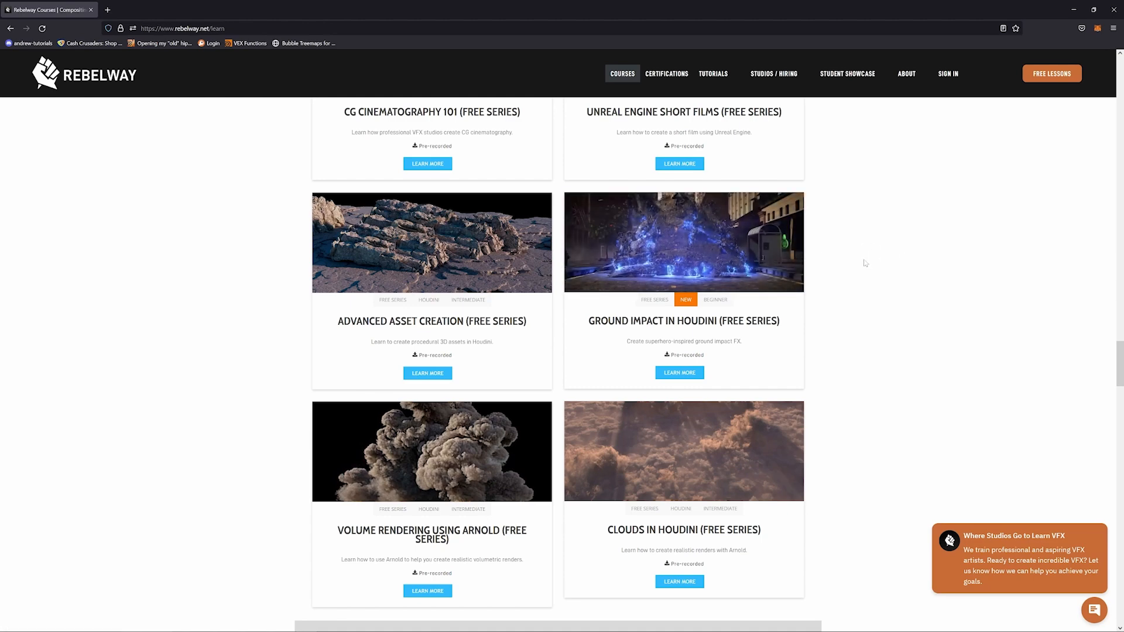
Browse the free Houdini course series on the Rebelway courses page in the web browser.
{"action": "left_click_drag", "start_coordinate": [836, 9], "coordinate": [0, 56]}
{"action": "scroll", "coordinate": [907, 456], "scroll_direction": "down", "scroll_amount": 2}
{"action": "scroll", "coordinate": [907, 456], "scroll_direction": "up", "scroll_amount": 3}
{"action": "scroll", "coordinate": [908, 456], "scroll_direction": "up", "scroll_amount": 3}
{"action": "scroll", "coordinate": [908, 402], "scroll_direction": "down", "scroll_amount": 3}
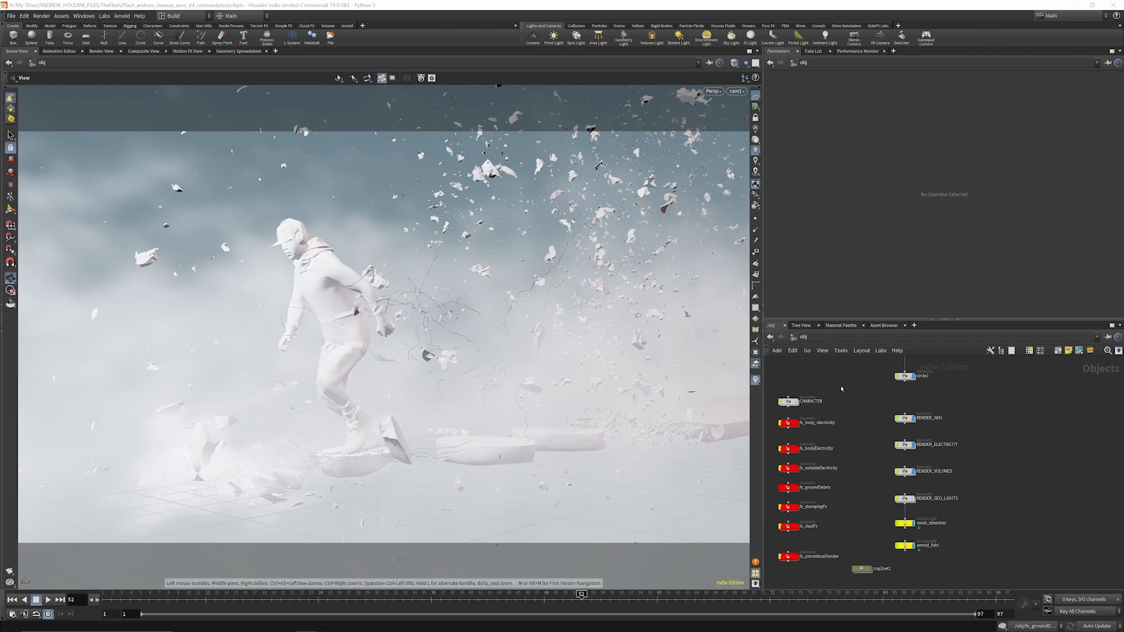
Open RENDER_ELECTRICITY in Houdini and display the body, outside and stomping electricity object merges.
{"action": "scroll", "coordinate": [893, 423], "scroll_direction": "up", "scroll_amount": 5}
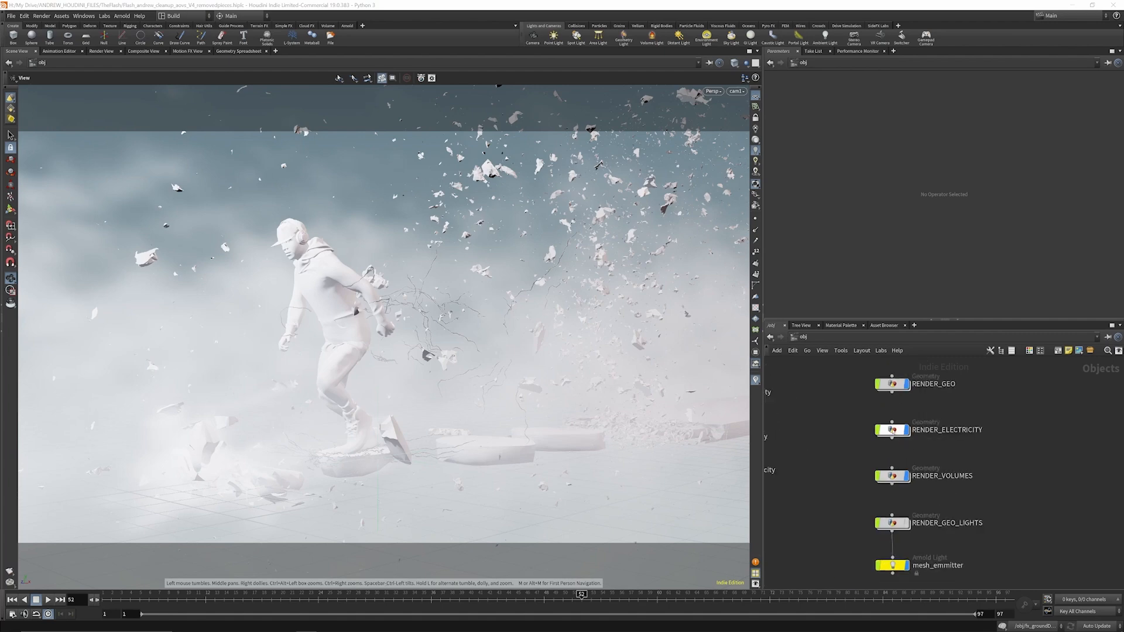
{"action": "double_click", "coordinate": [892, 429]}
{"action": "scroll", "coordinate": [902, 421], "scroll_direction": "up", "scroll_amount": 3}
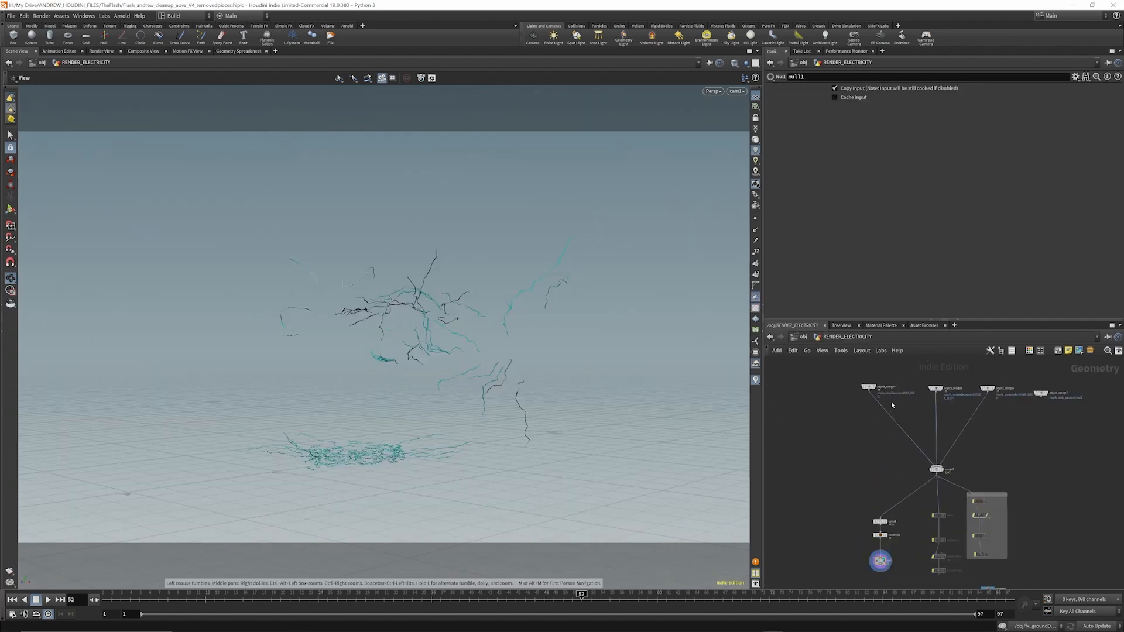
{"action": "left_click", "coordinate": [861, 371]}
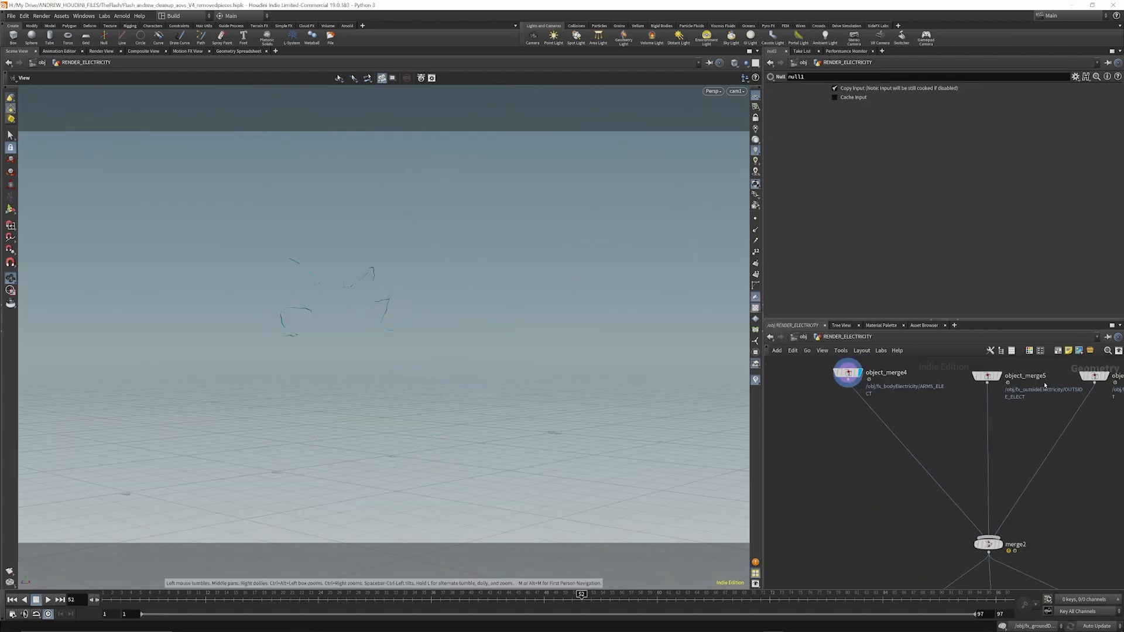
{"action": "left_click", "coordinate": [998, 376]}
{"action": "scroll", "coordinate": [997, 379], "scroll_direction": "down", "scroll_amount": 2}
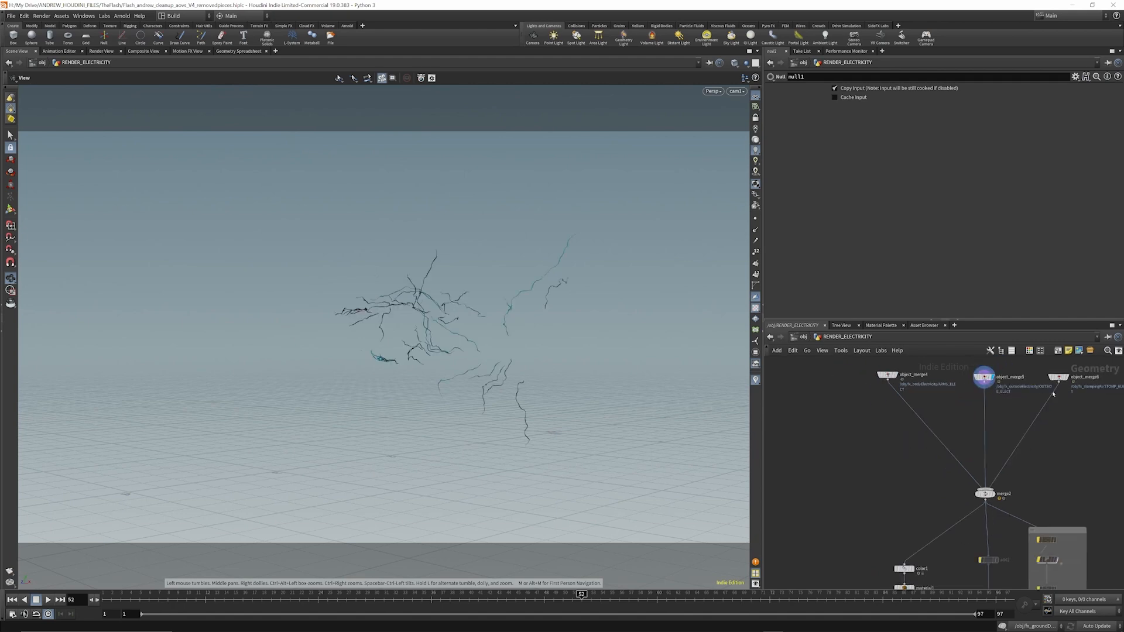
{"action": "left_click", "coordinate": [1066, 378]}
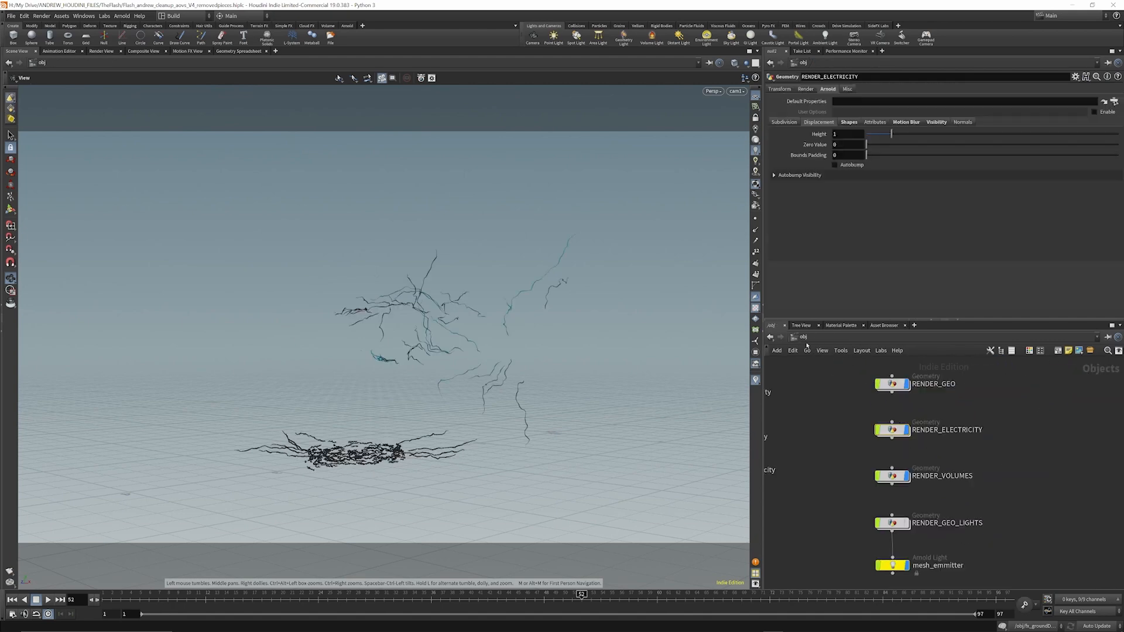
Return to the obj level and survey the fx_ source networks alongside the RENDER_ geometry nodes.
{"action": "left_click", "coordinate": [803, 337]}
{"action": "scroll", "coordinate": [964, 452], "scroll_direction": "down", "scroll_amount": 3}
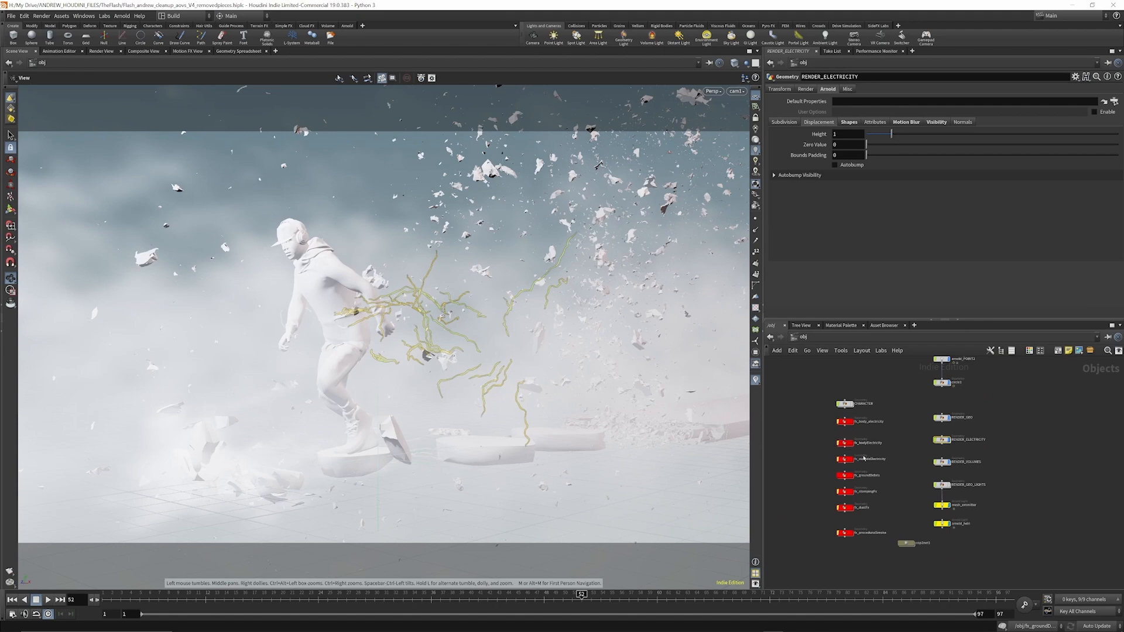
{"action": "scroll", "coordinate": [942, 444], "scroll_direction": "up", "scroll_amount": 3}
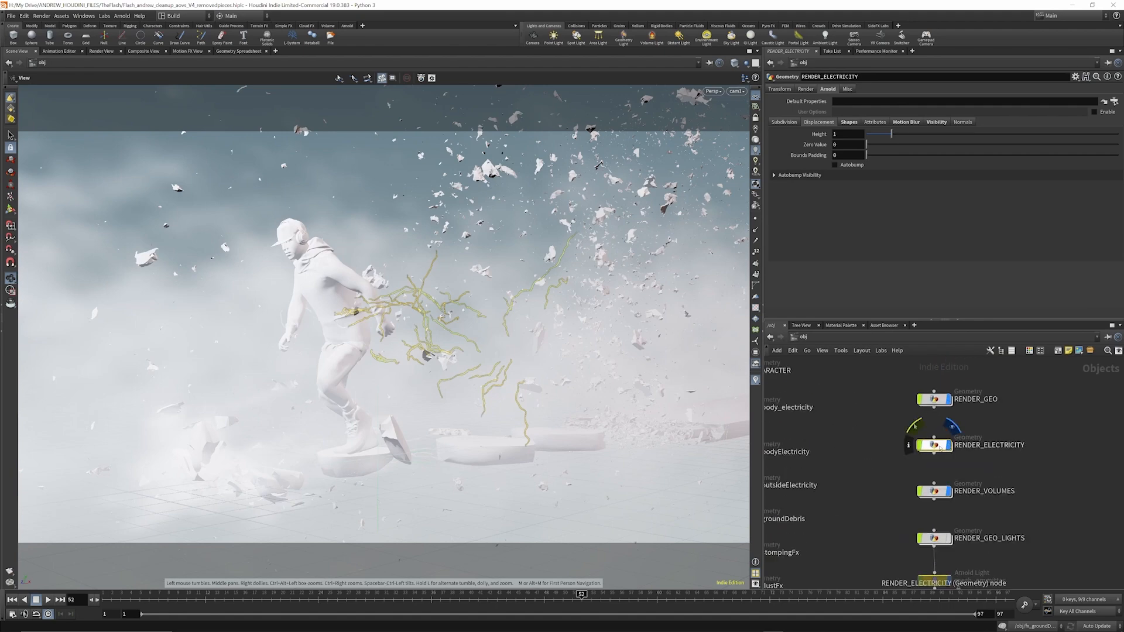
Reopen RENDER_ELECTRICITY and review the color1 settings and the material assigned by material1.
{"action": "double_click", "coordinate": [939, 449]}
{"action": "scroll", "coordinate": [922, 422], "scroll_direction": "down", "scroll_amount": 3}
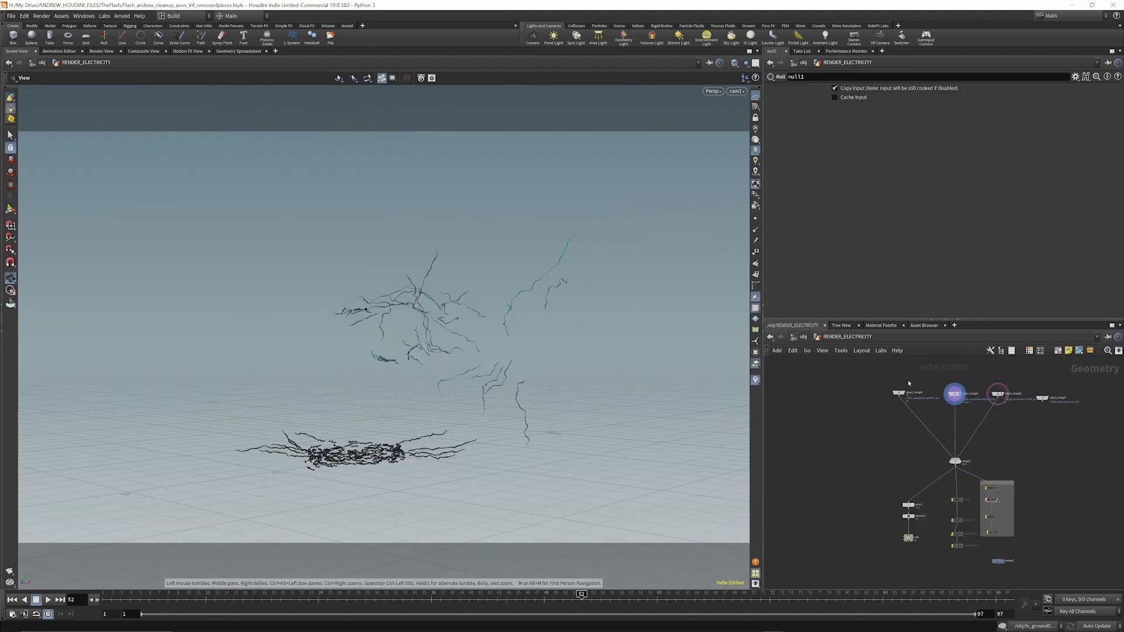
{"action": "scroll", "coordinate": [935, 514], "scroll_direction": "up", "scroll_amount": 3}
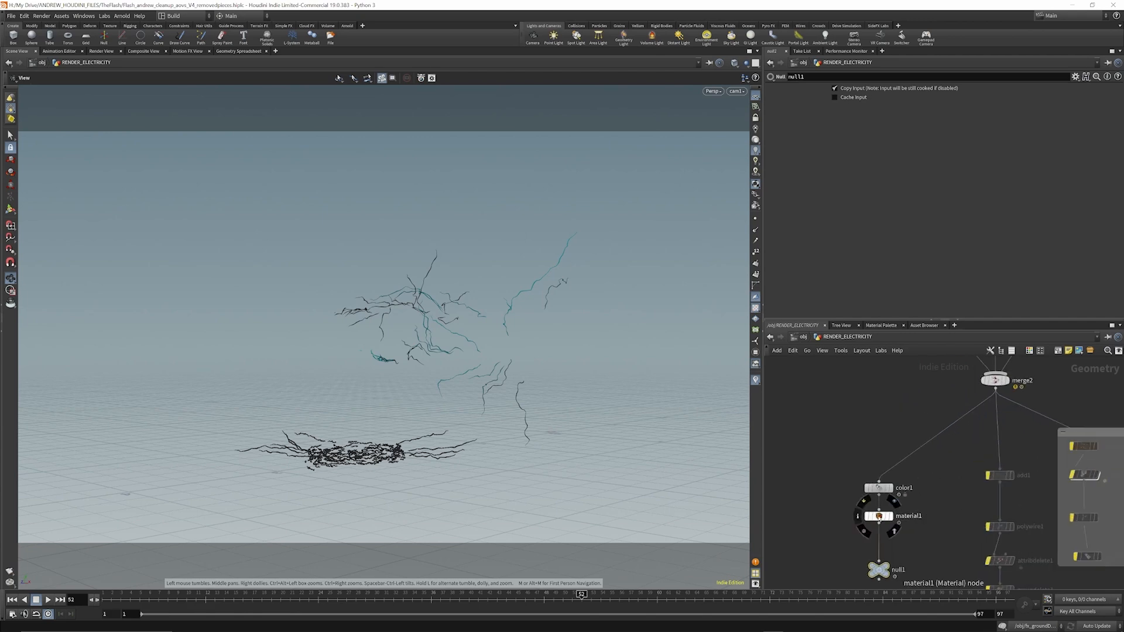
{"action": "left_click", "coordinate": [879, 516]}
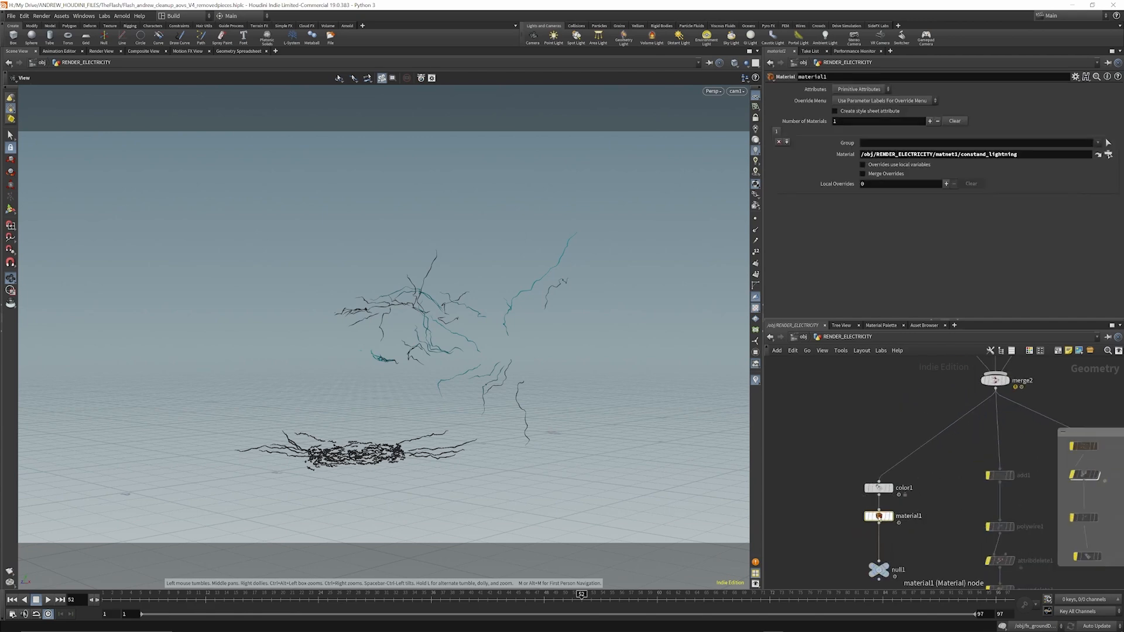
{"action": "left_click", "coordinate": [878, 488]}
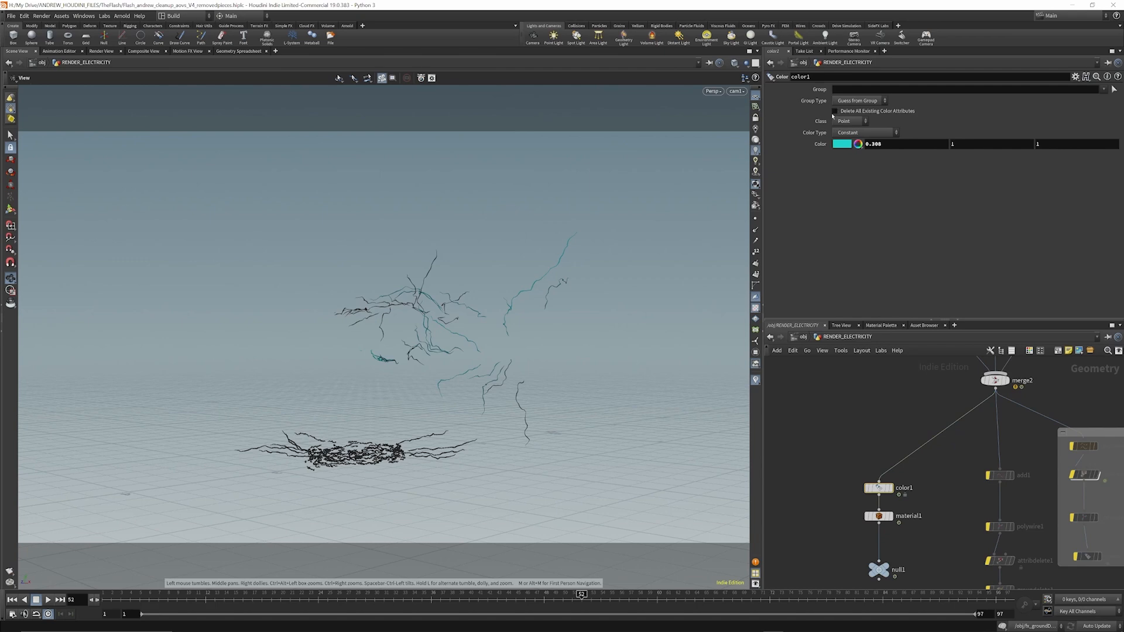
{"action": "left_click", "coordinate": [878, 516]}
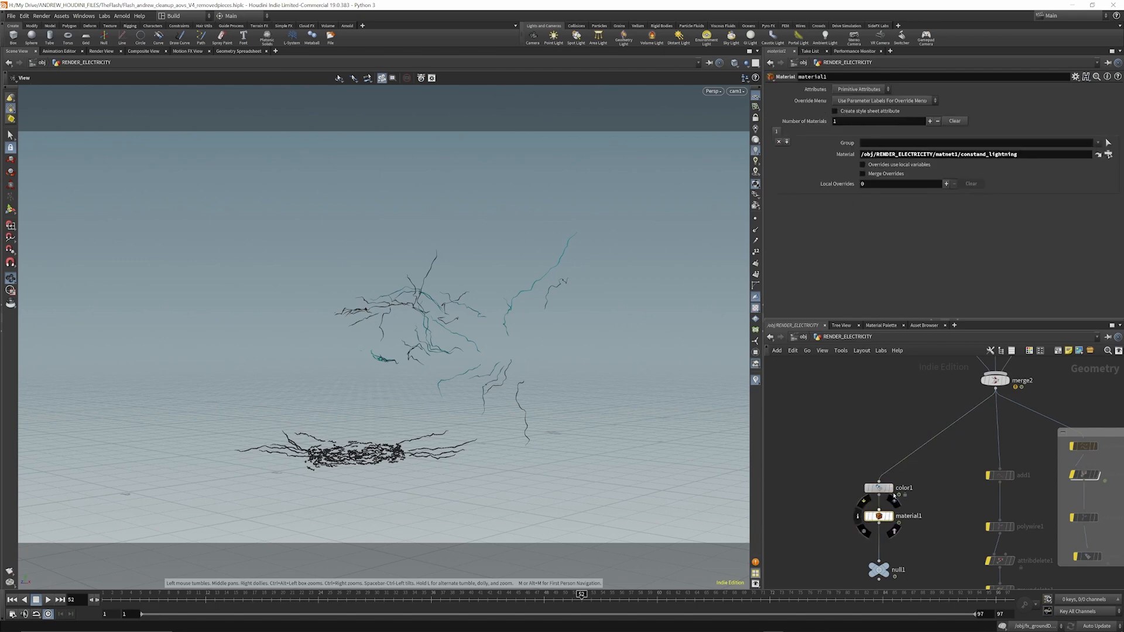
Go to the constand_lightning material and examine standard_surface1's base, specular and emission settings.
{"action": "left_click", "coordinate": [1097, 155]}
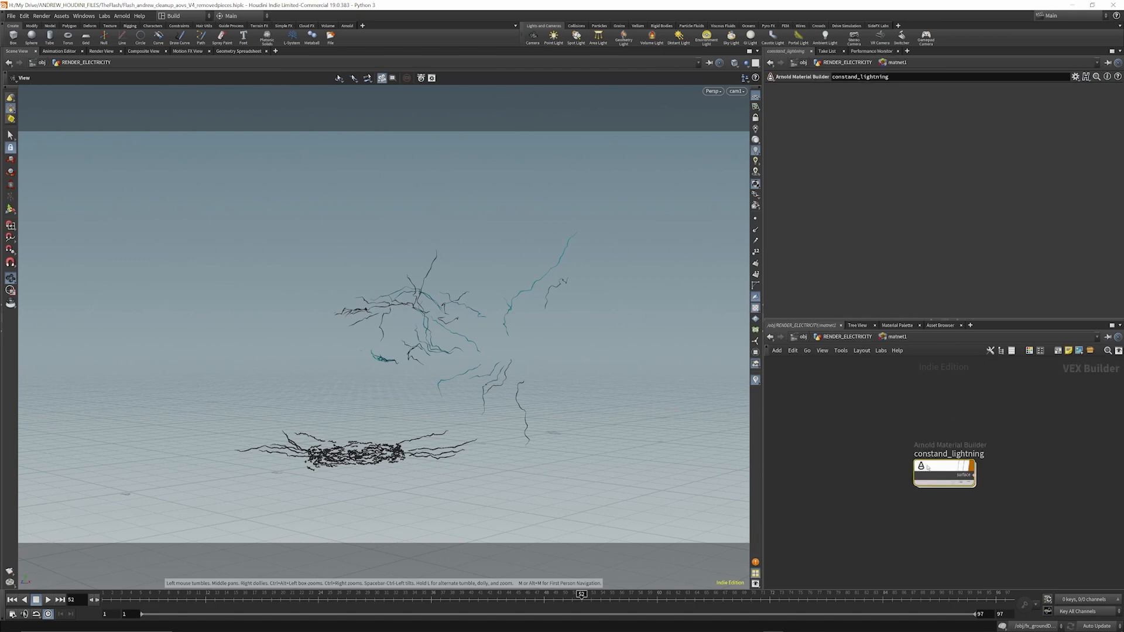
{"action": "left_click", "coordinate": [876, 467]}
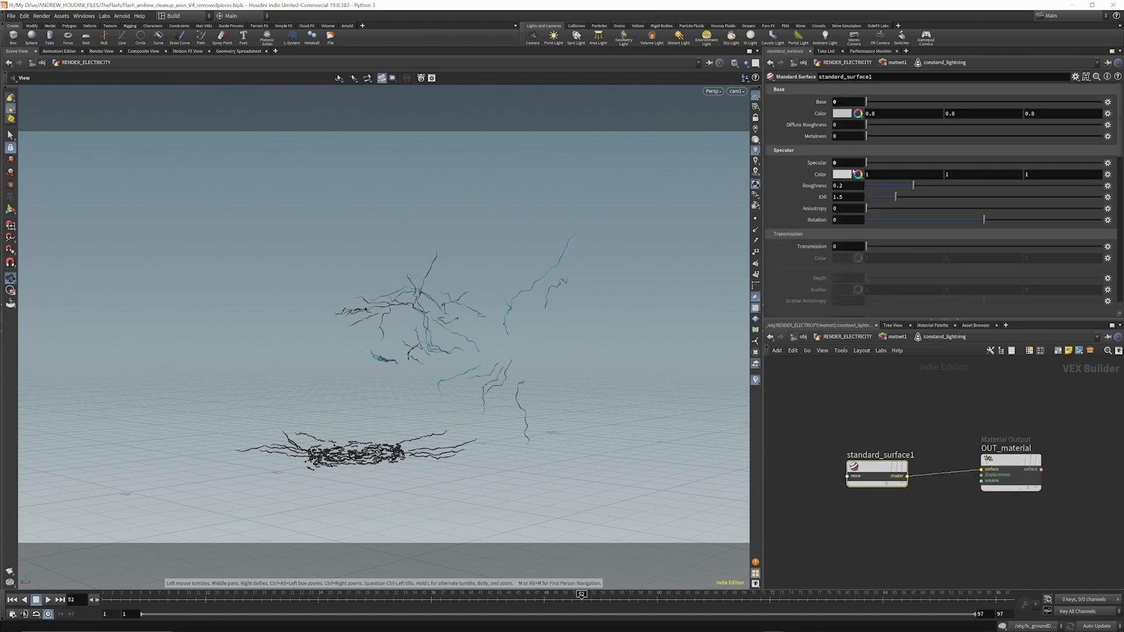
{"action": "scroll", "coordinate": [854, 174], "scroll_direction": "down", "scroll_amount": 7}
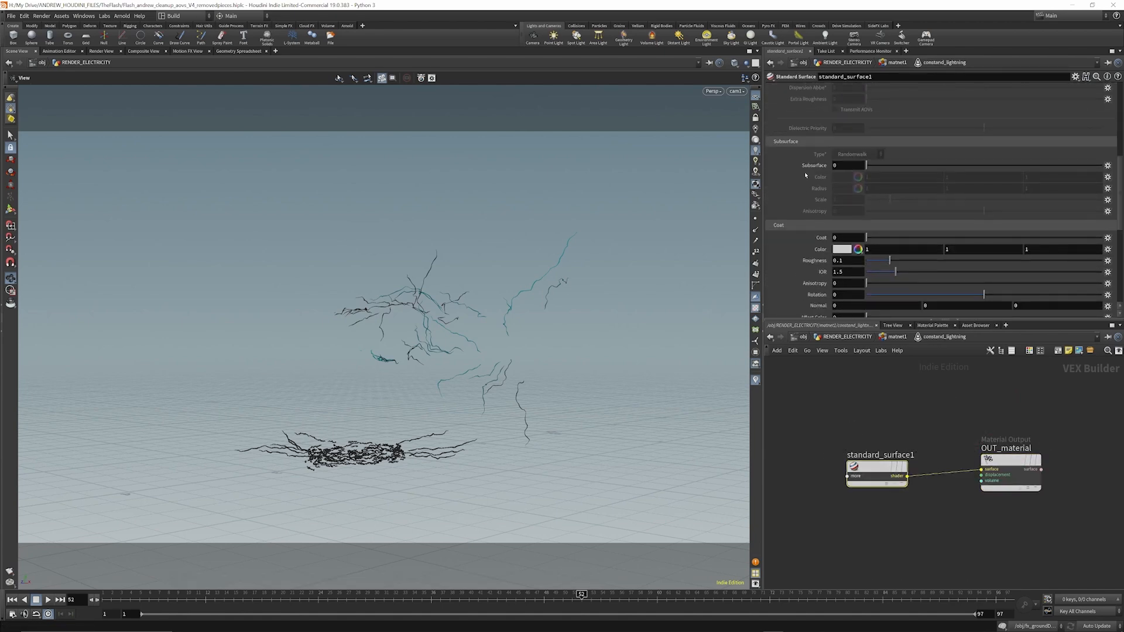
{"action": "scroll", "coordinate": [884, 194], "scroll_direction": "down", "scroll_amount": 8}
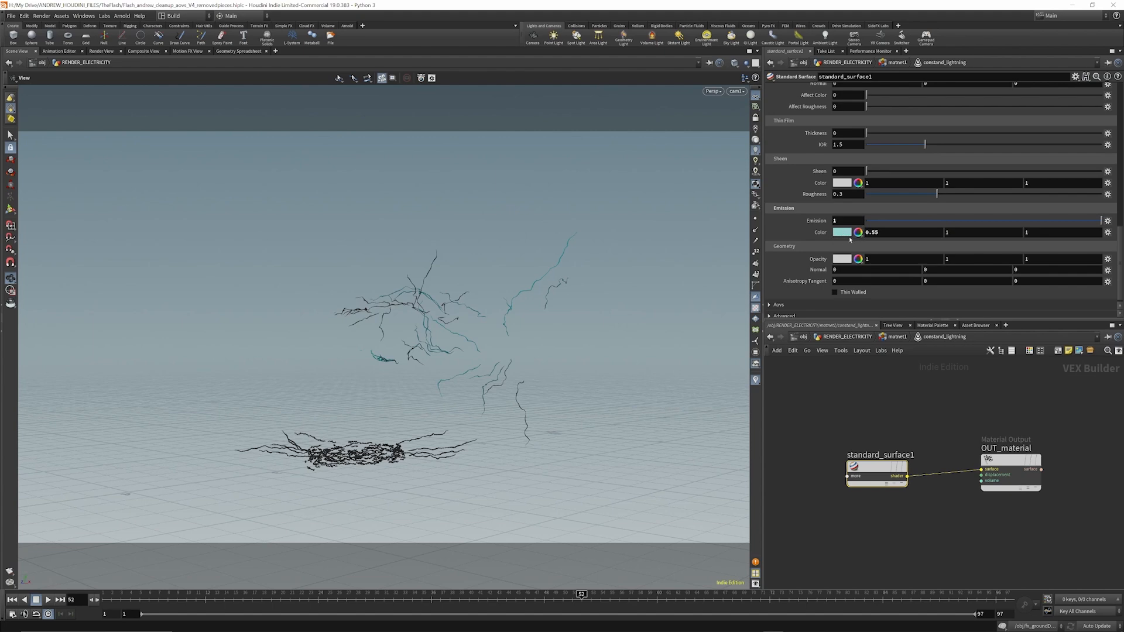
Leave the lightning material through matnet1 and RENDER_ELECTRICITY, back to the obj level.
{"action": "left_click", "coordinate": [897, 337]}
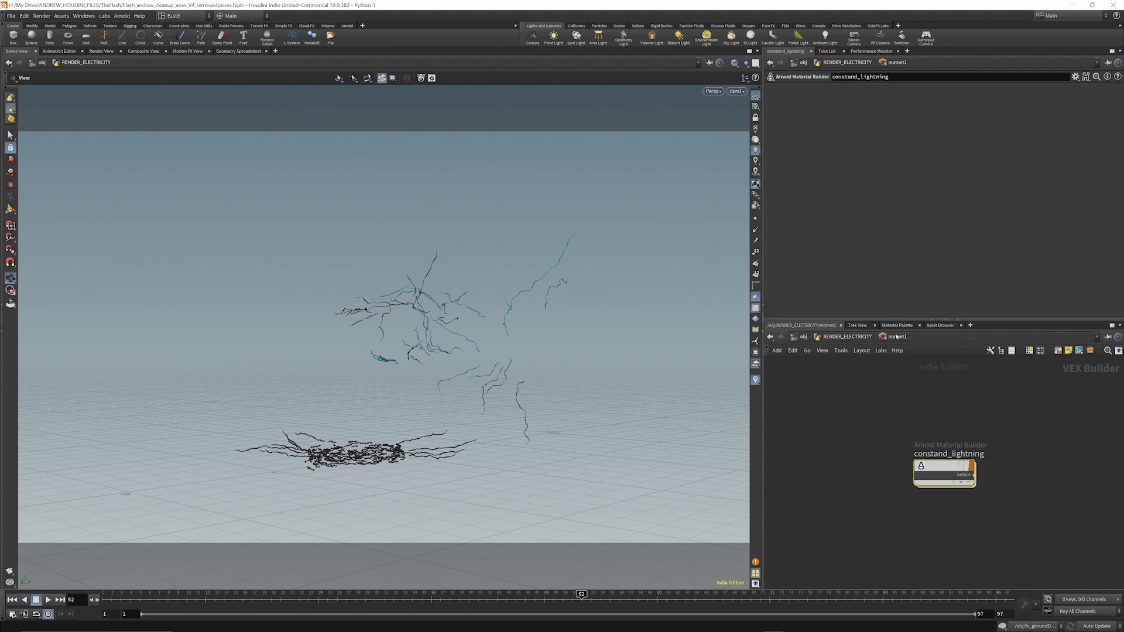
{"action": "left_click", "coordinate": [861, 339]}
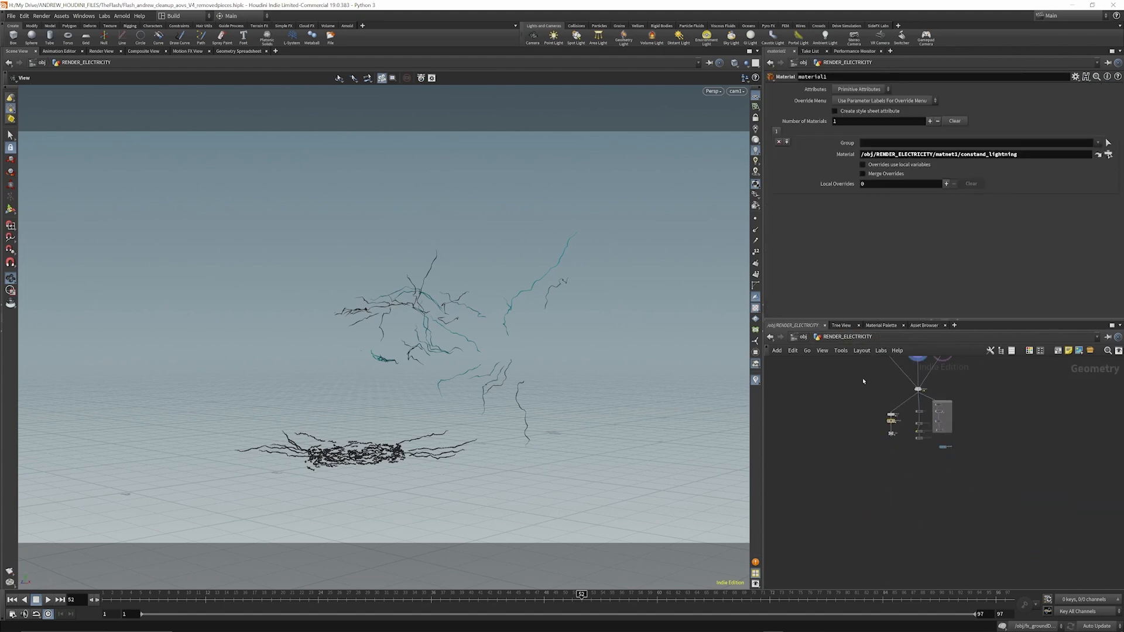
{"action": "left_click", "coordinate": [803, 338]}
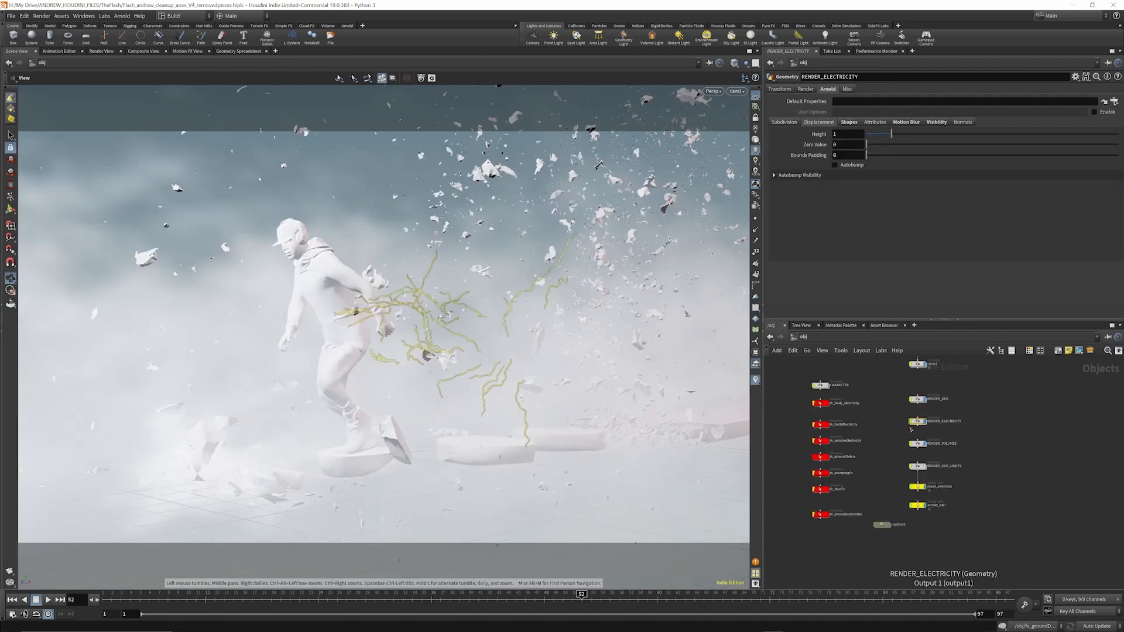
Open the fx_body_electricity network and display the resample3 result near the end of its chain.
{"action": "key", "text": "h"}
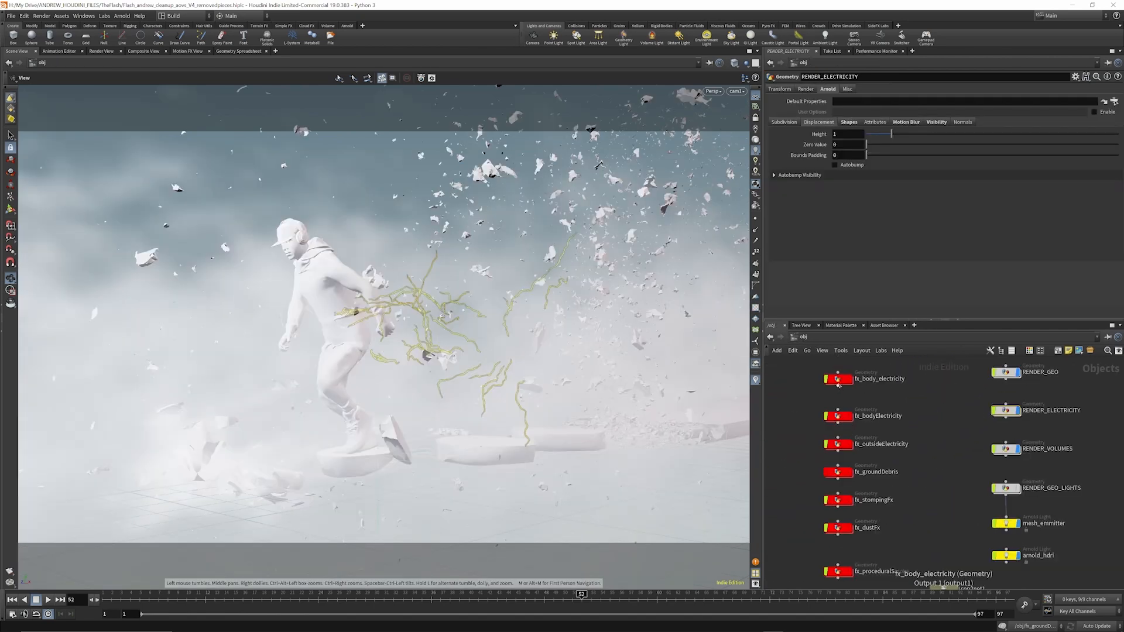
{"action": "double_click", "coordinate": [836, 379]}
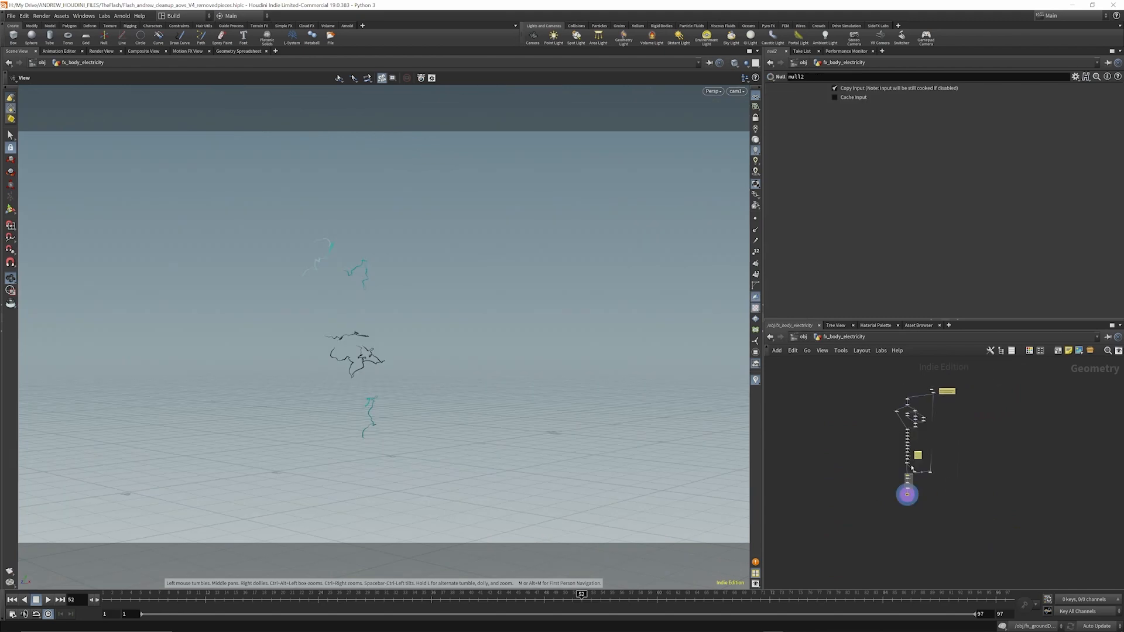
{"action": "scroll", "coordinate": [907, 470], "scroll_direction": "up", "scroll_amount": 3}
{"action": "scroll", "coordinate": [880, 444], "scroll_direction": "down", "scroll_amount": 2}
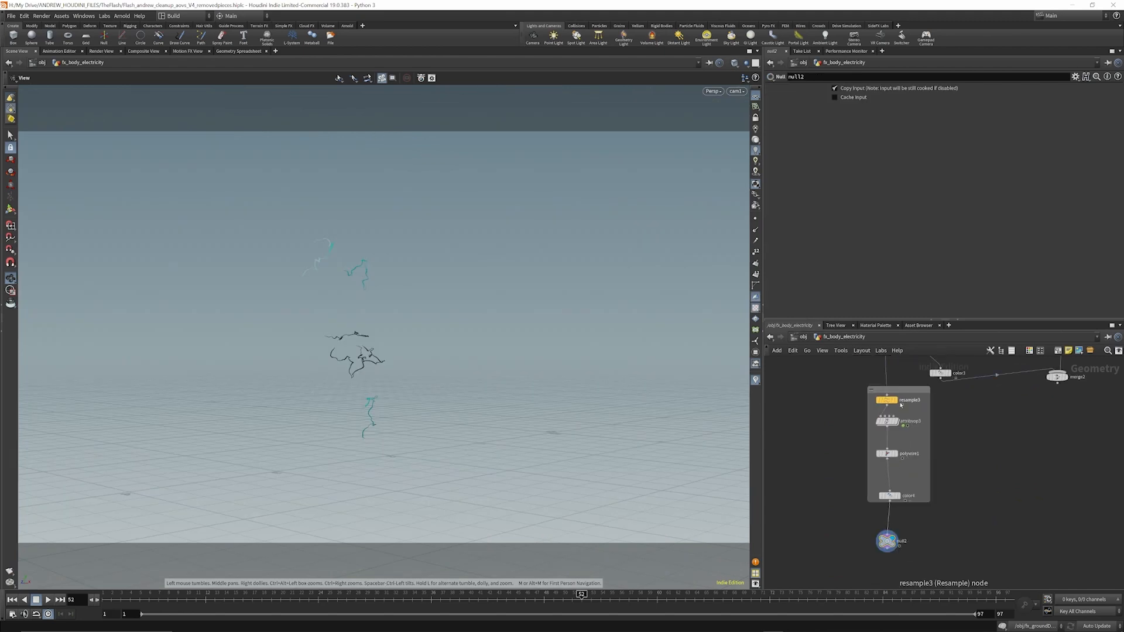
{"action": "scroll", "coordinate": [880, 444], "scroll_direction": "up", "scroll_amount": 4}
{"action": "left_click", "coordinate": [895, 377]}
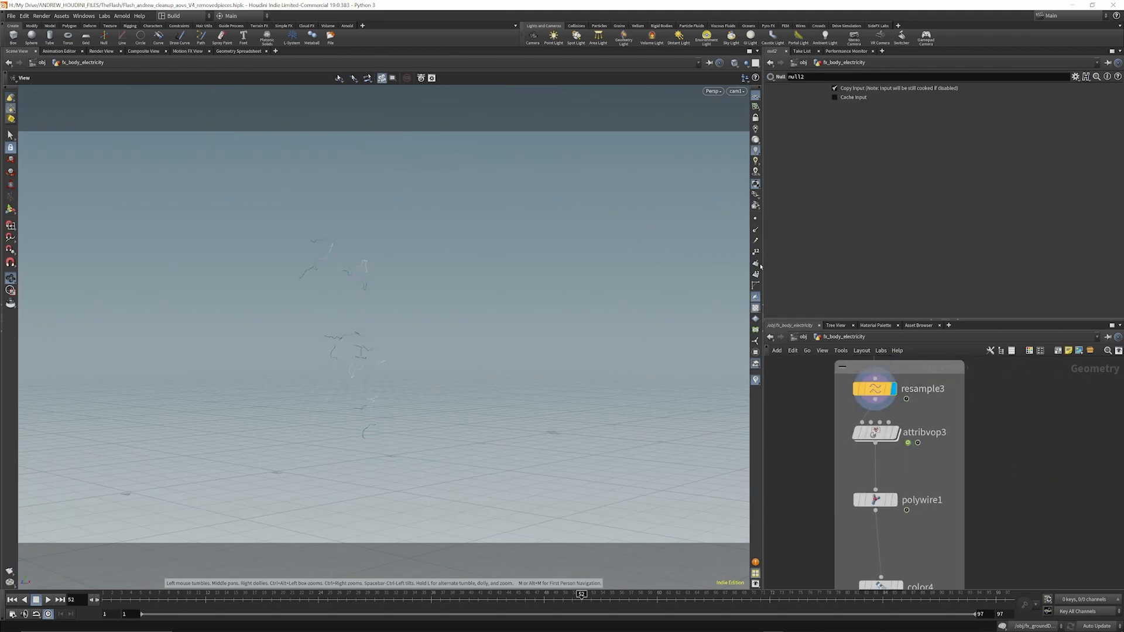
Show points in the viewport, display attribvop3 and bring up resample3's settings to review its Curve U attribute.
{"action": "left_click", "coordinate": [755, 219]}
{"action": "scroll", "coordinate": [896, 433], "scroll_direction": "down", "scroll_amount": 2}
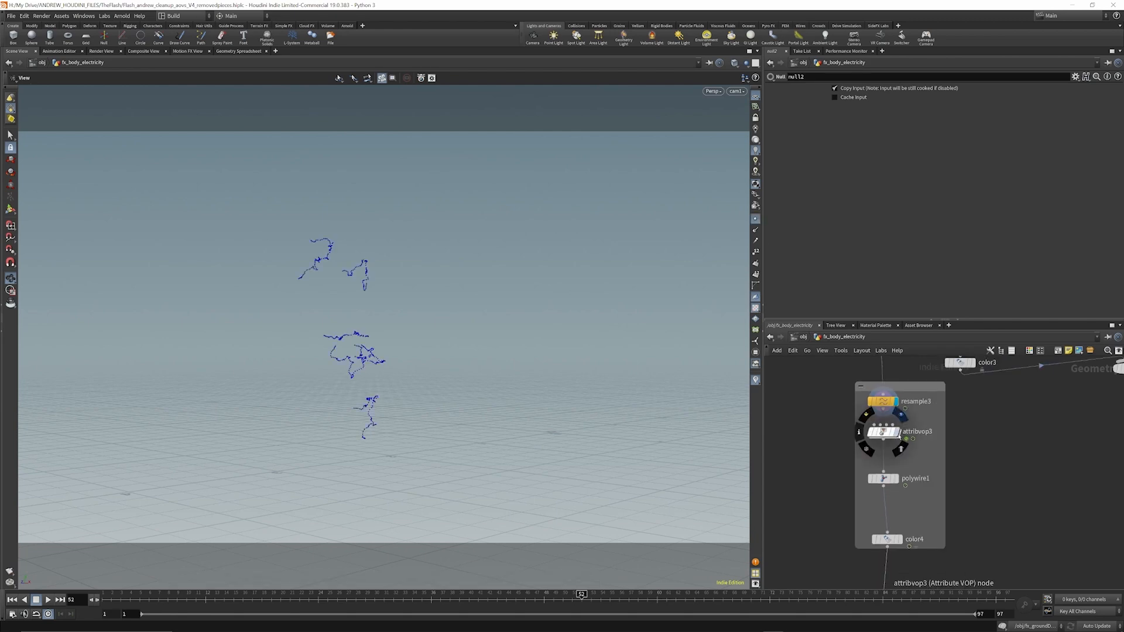
{"action": "scroll", "coordinate": [897, 435], "scroll_direction": "up", "scroll_amount": 3}
{"action": "left_click", "coordinate": [896, 432]}
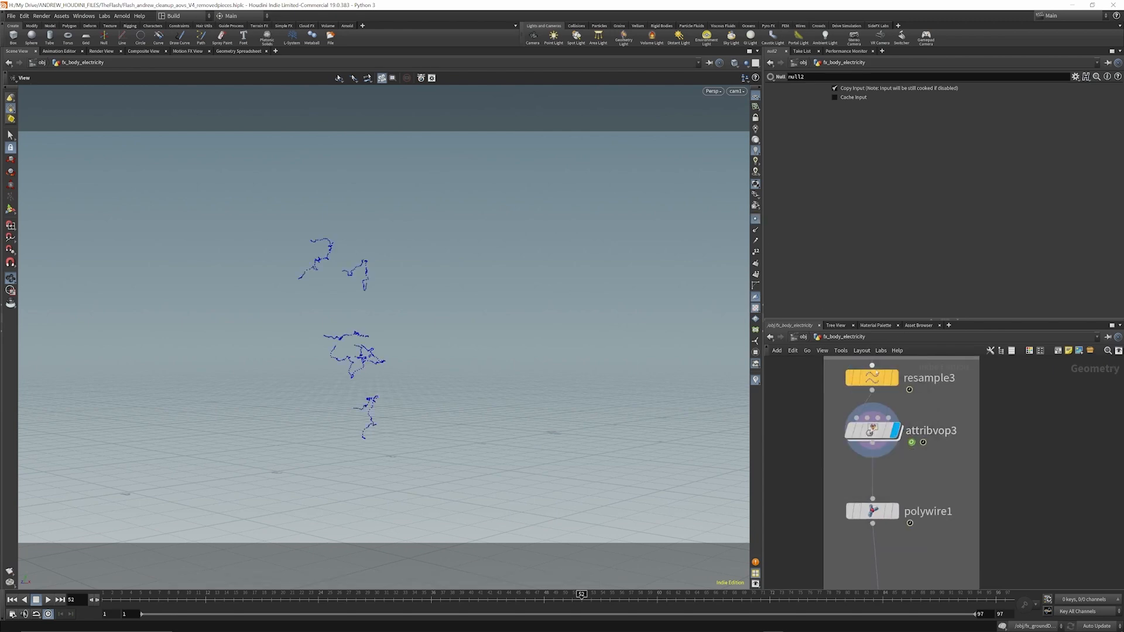
{"action": "left_click", "coordinate": [873, 379]}
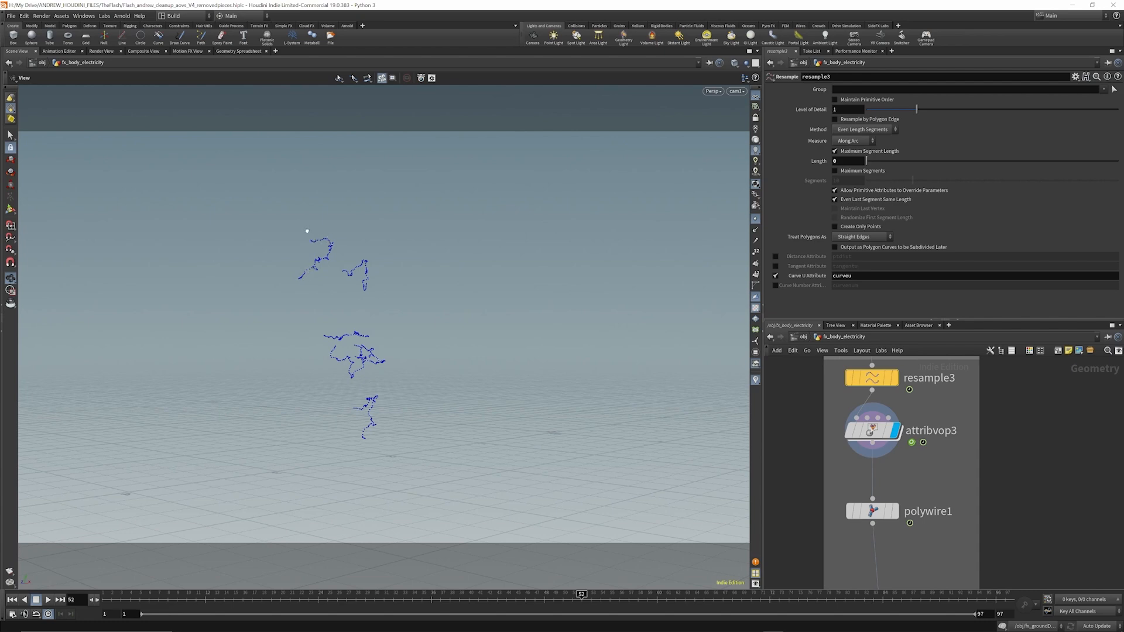
Go inside attribvop3 and examine the colour gradient of the ramp1 parameter.
{"action": "double_click", "coordinate": [855, 428]}
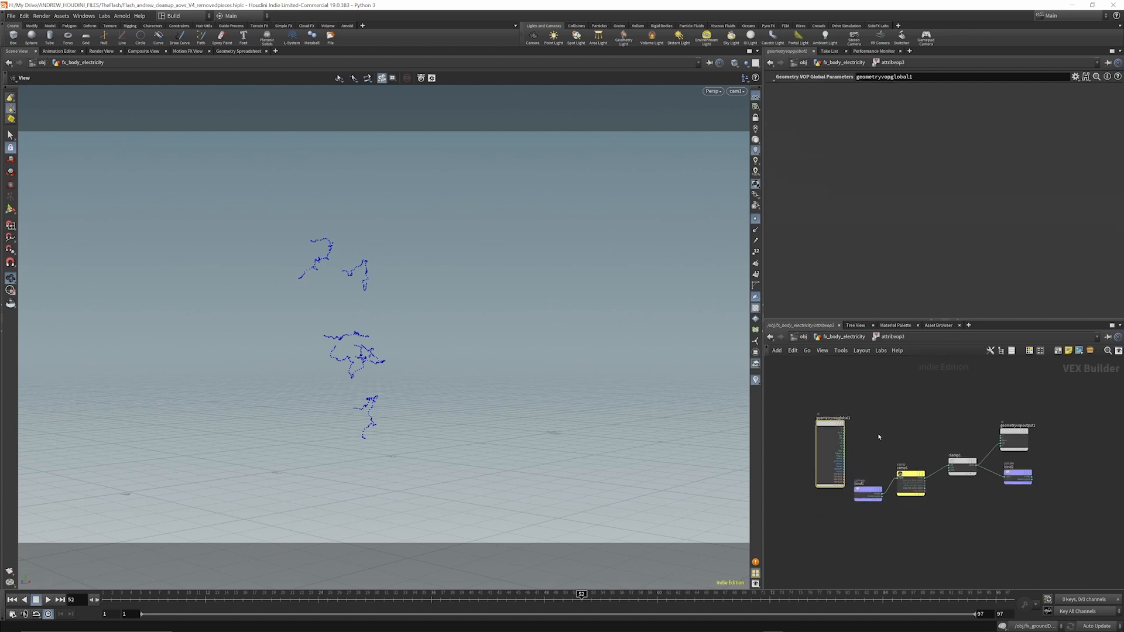
{"action": "scroll", "coordinate": [859, 473], "scroll_direction": "down", "scroll_amount": 3}
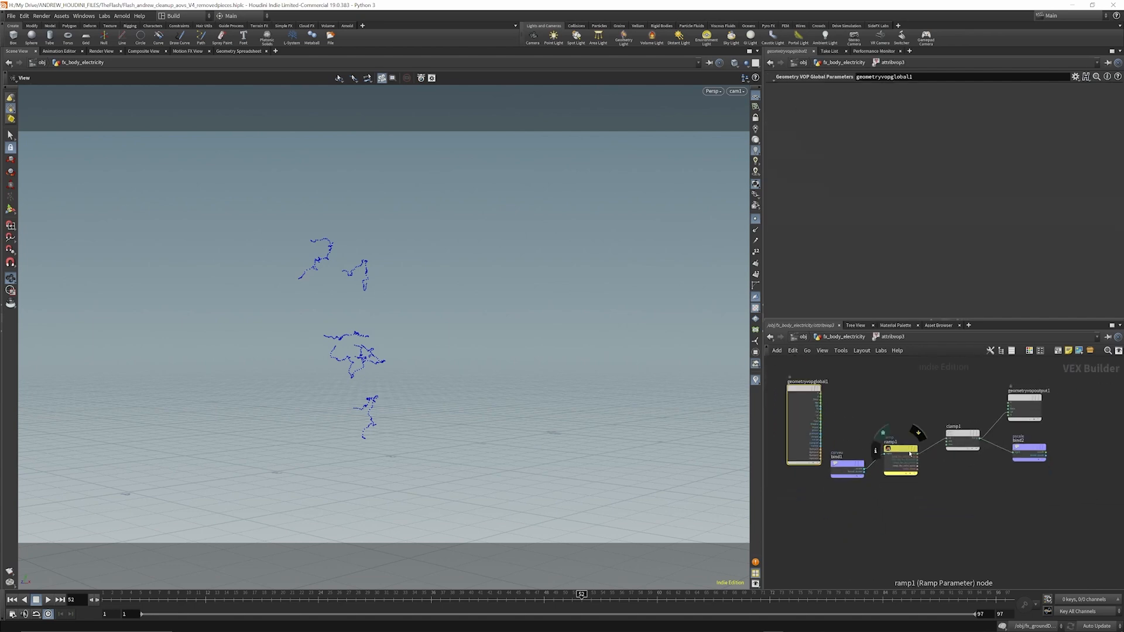
{"action": "scroll", "coordinate": [890, 452], "scroll_direction": "up", "scroll_amount": 4}
{"action": "left_click", "coordinate": [889, 453]}
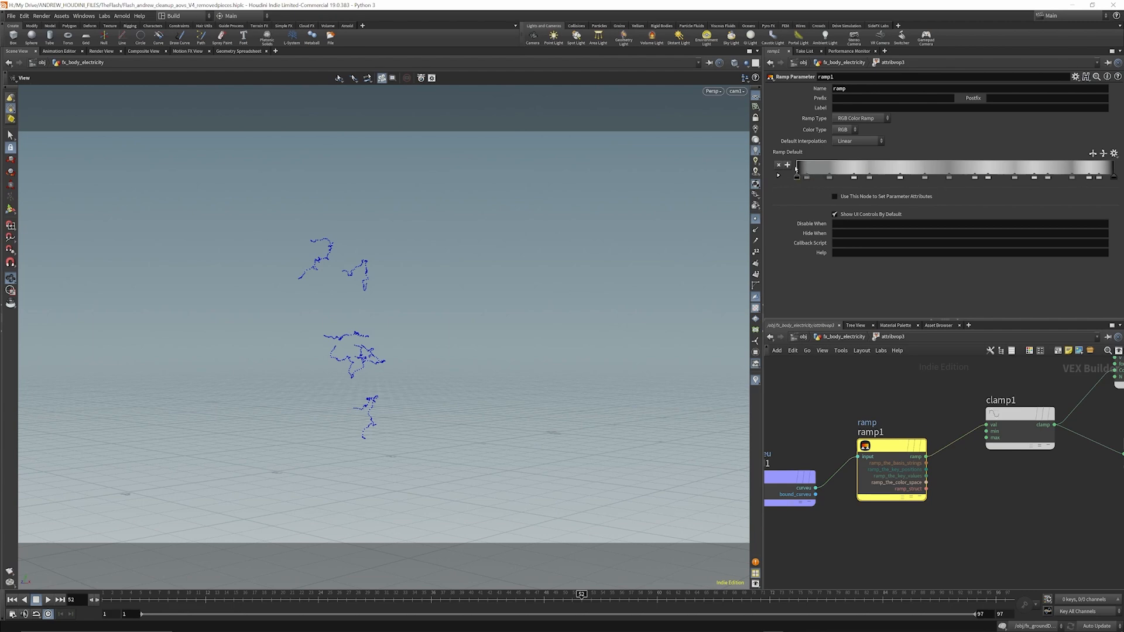
Examine the lightning points up close and trace the ramp through clamp1 to the pscale bind2 node.
{"action": "right_click_drag", "start_coordinate": [284, 269], "coordinate": [314, 234], "text": "alt"}
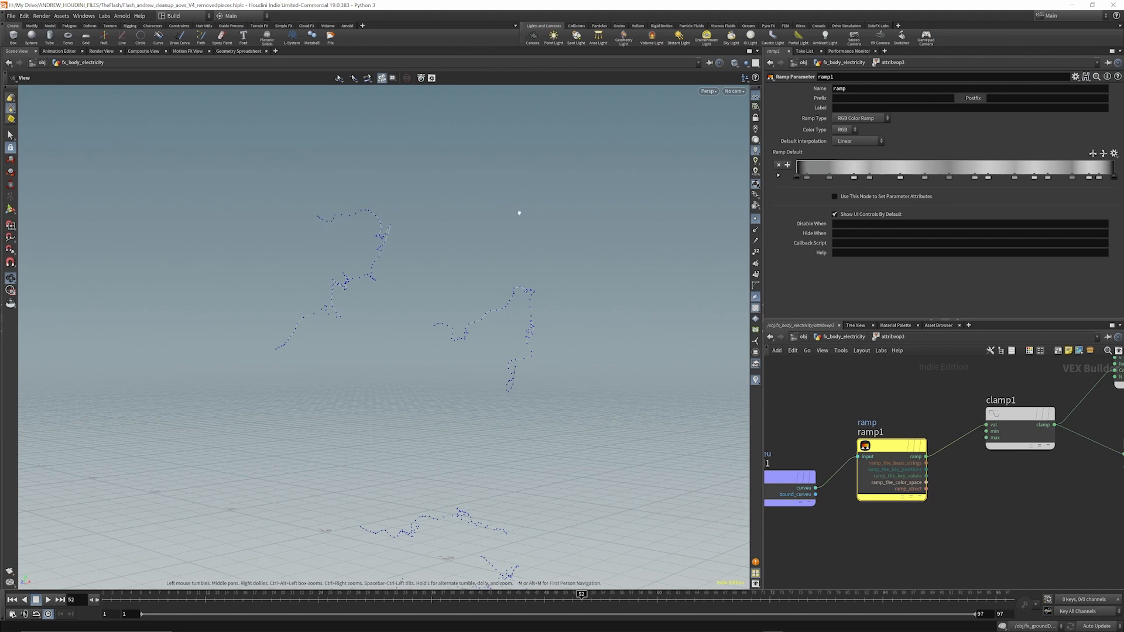
{"action": "scroll", "coordinate": [819, 424], "scroll_direction": "down", "scroll_amount": 5}
{"action": "scroll", "coordinate": [893, 407], "scroll_direction": "up", "scroll_amount": 5}
{"action": "scroll", "coordinate": [983, 465], "scroll_direction": "down", "scroll_amount": 3}
{"action": "scroll", "coordinate": [1019, 466], "scroll_direction": "up", "scroll_amount": 4}
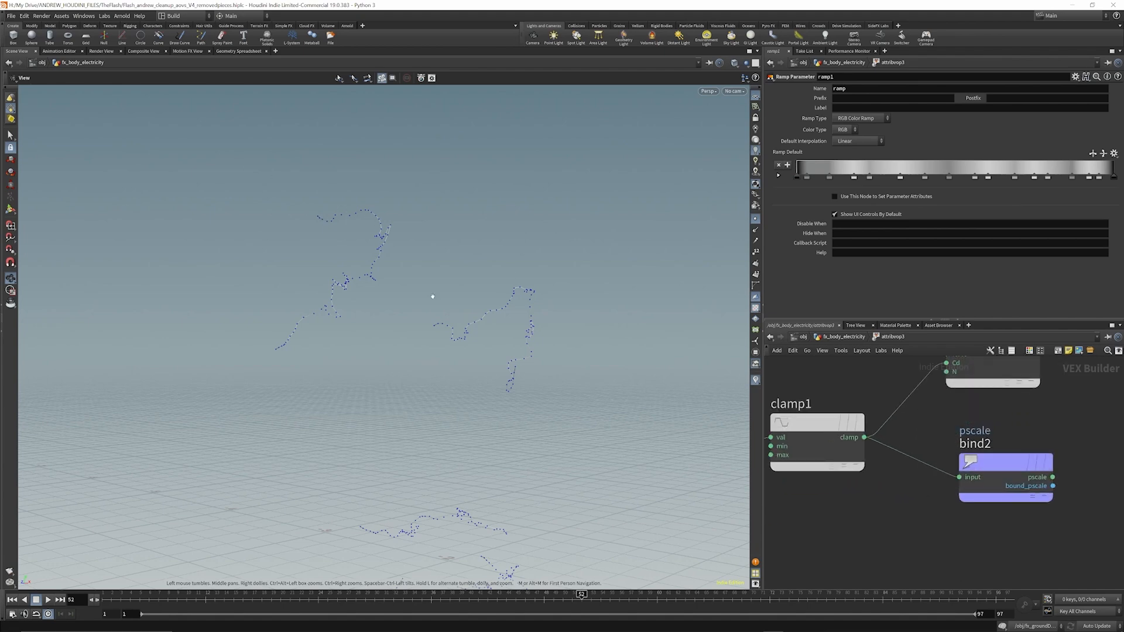
Return to the fx_body_electricity network, display polywire1 and hide the viewport points.
{"action": "left_click", "coordinate": [835, 337]}
{"action": "scroll", "coordinate": [890, 424], "scroll_direction": "down", "scroll_amount": 4}
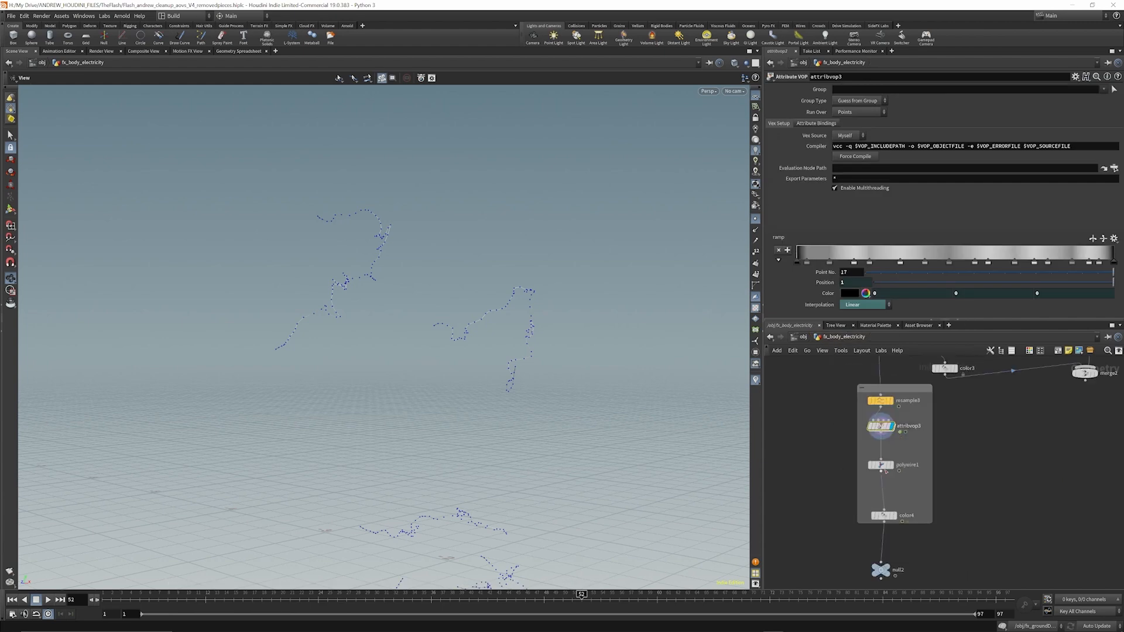
{"action": "scroll", "coordinate": [890, 463], "scroll_direction": "up", "scroll_amount": 4}
{"action": "left_click", "coordinate": [911, 427]}
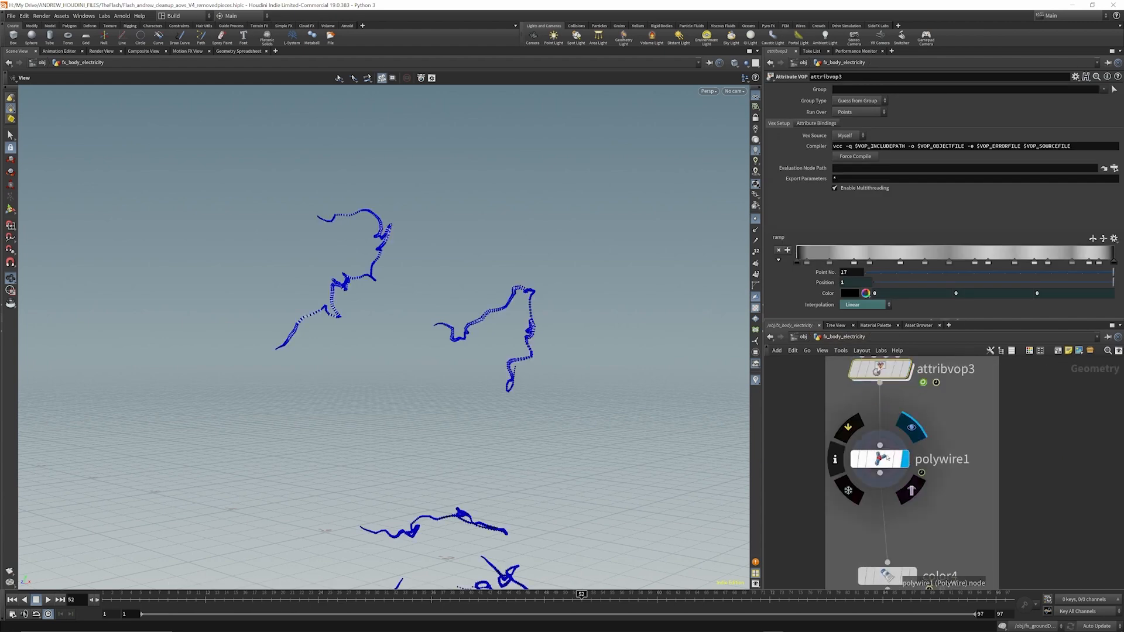
{"action": "left_click", "coordinate": [755, 219]}
Inspect how the polywire1 tube thickness varies along the lightning strands, close up and from farther back.
{"action": "scroll", "coordinate": [306, 220], "scroll_direction": "up", "scroll_amount": 3}
{"action": "scroll", "coordinate": [306, 220], "scroll_direction": "up", "scroll_amount": 5}
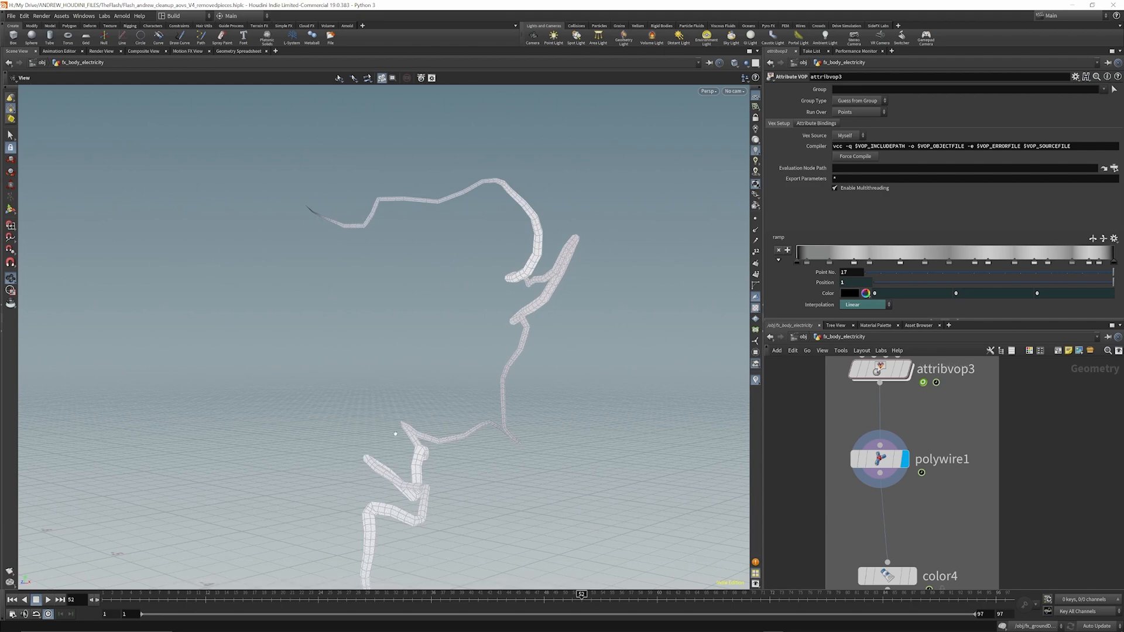
{"action": "scroll", "coordinate": [463, 315], "scroll_direction": "down", "scroll_amount": 3}
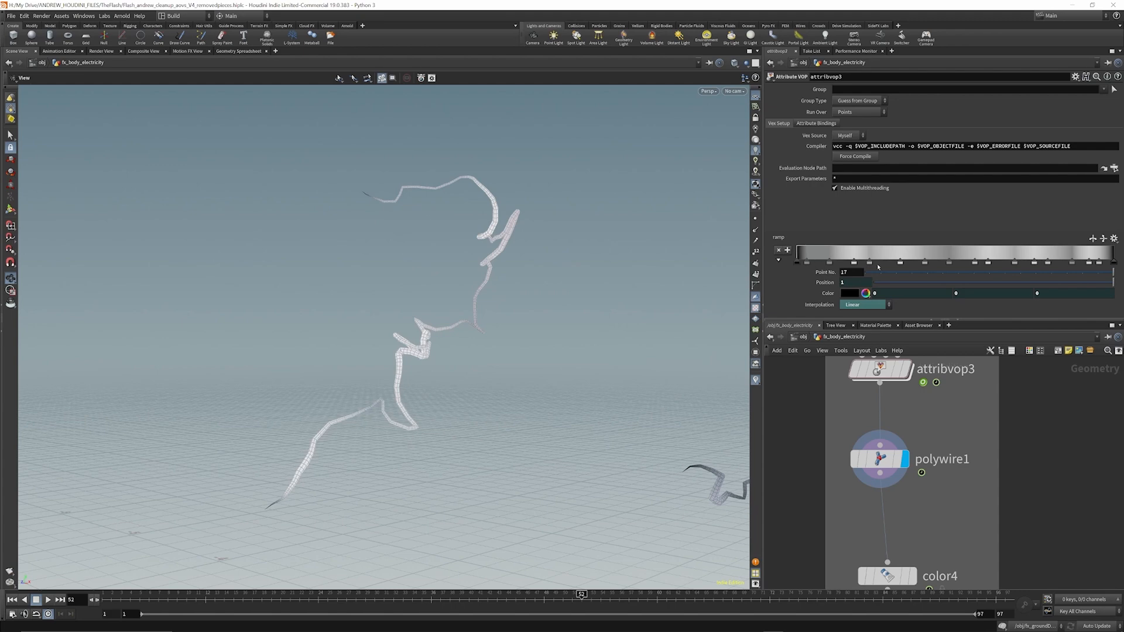
{"action": "scroll", "coordinate": [465, 278], "scroll_direction": "down", "scroll_amount": 5}
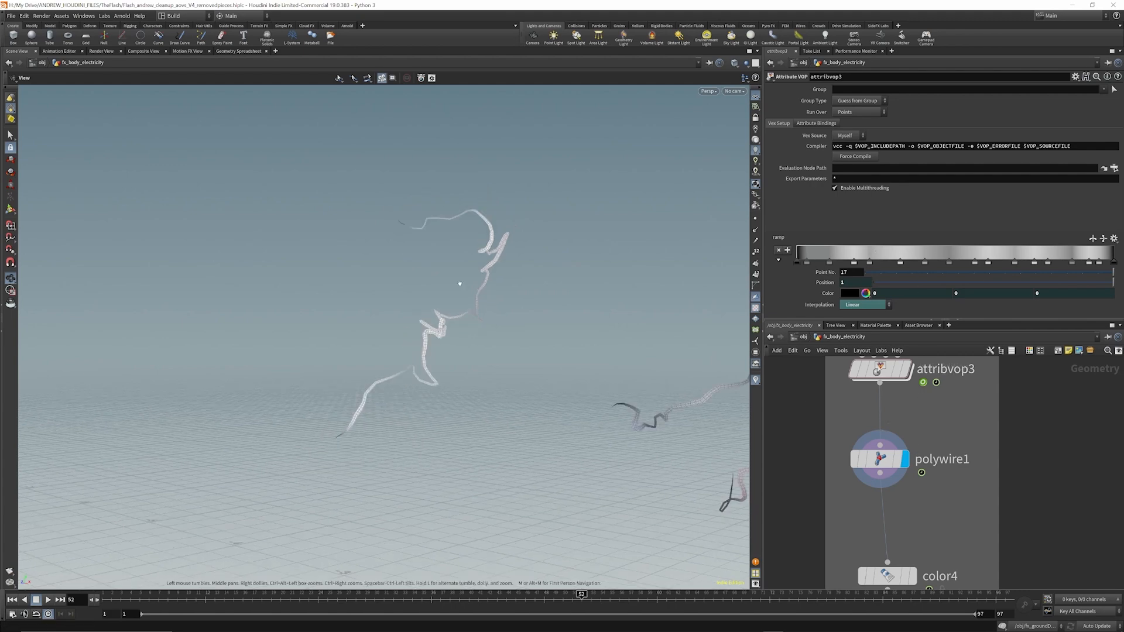
{"action": "scroll", "coordinate": [908, 371], "scroll_direction": "down", "scroll_amount": 3}
{"action": "scroll", "coordinate": [921, 480], "scroll_direction": "up", "scroll_amount": 2}
{"action": "scroll", "coordinate": [921, 480], "scroll_direction": "up", "scroll_amount": 1}
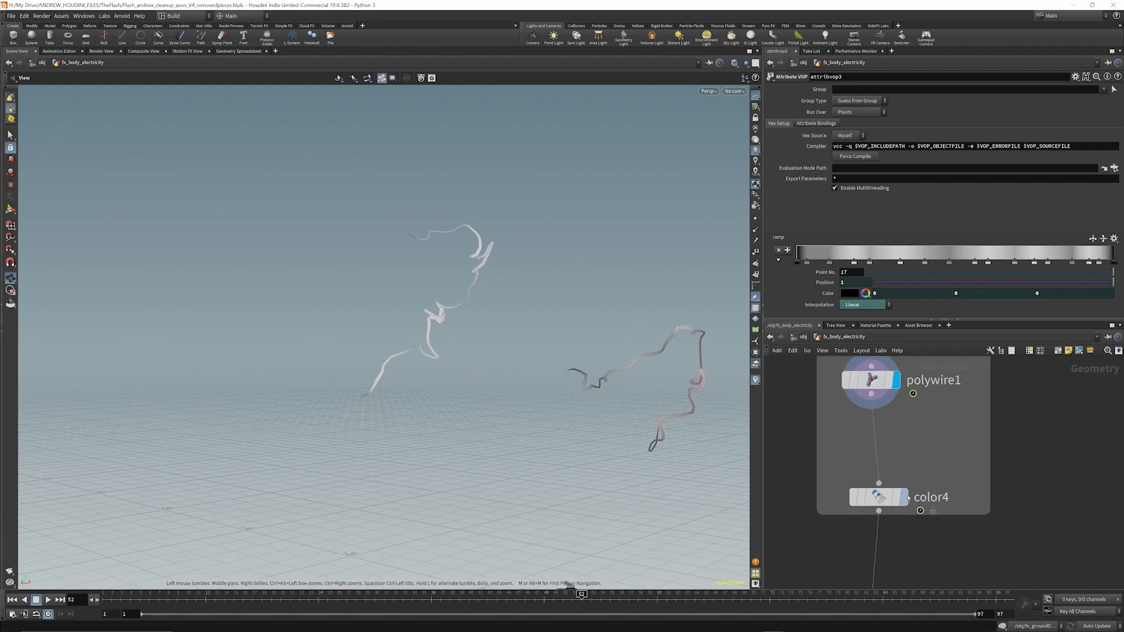
Display color4, review its constant colour setting and look over the coloured lightning strands.
{"action": "left_click", "coordinate": [904, 496]}
{"action": "left_click", "coordinate": [886, 501]}
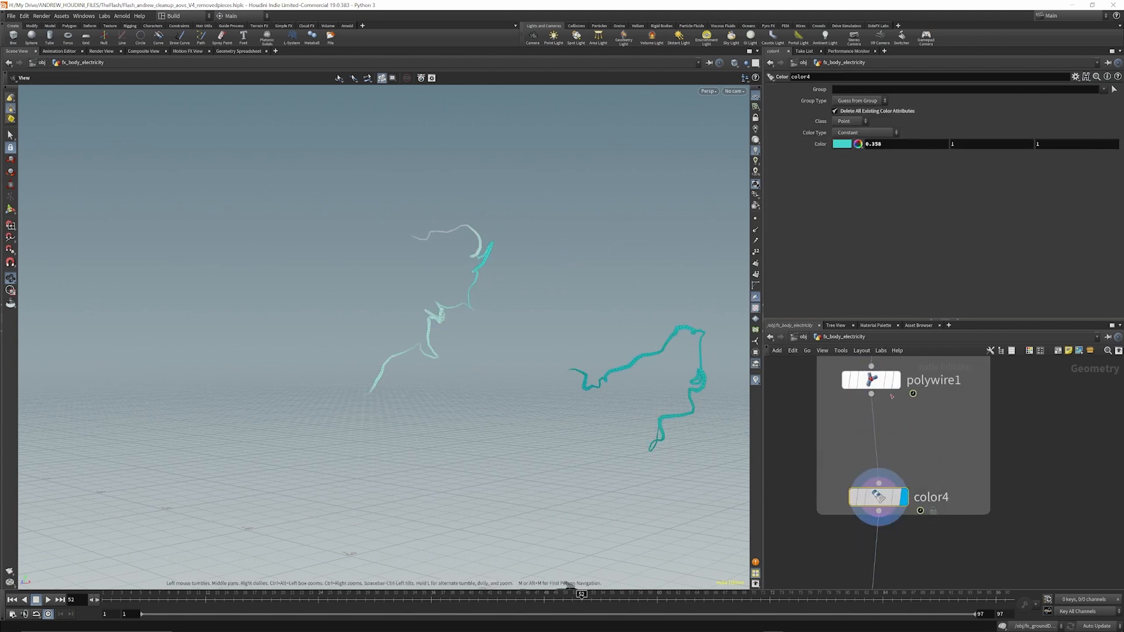
{"action": "scroll", "coordinate": [867, 398], "scroll_direction": "down", "scroll_amount": 4}
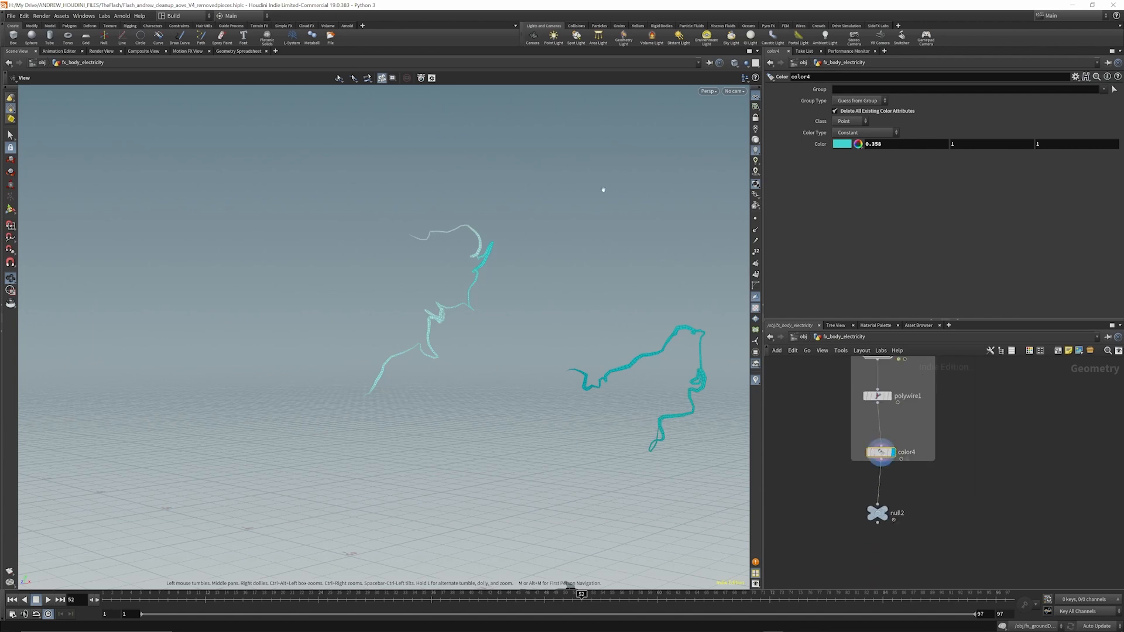
{"action": "left_click_drag", "start_coordinate": [548, 327], "coordinate": [449, 287]}
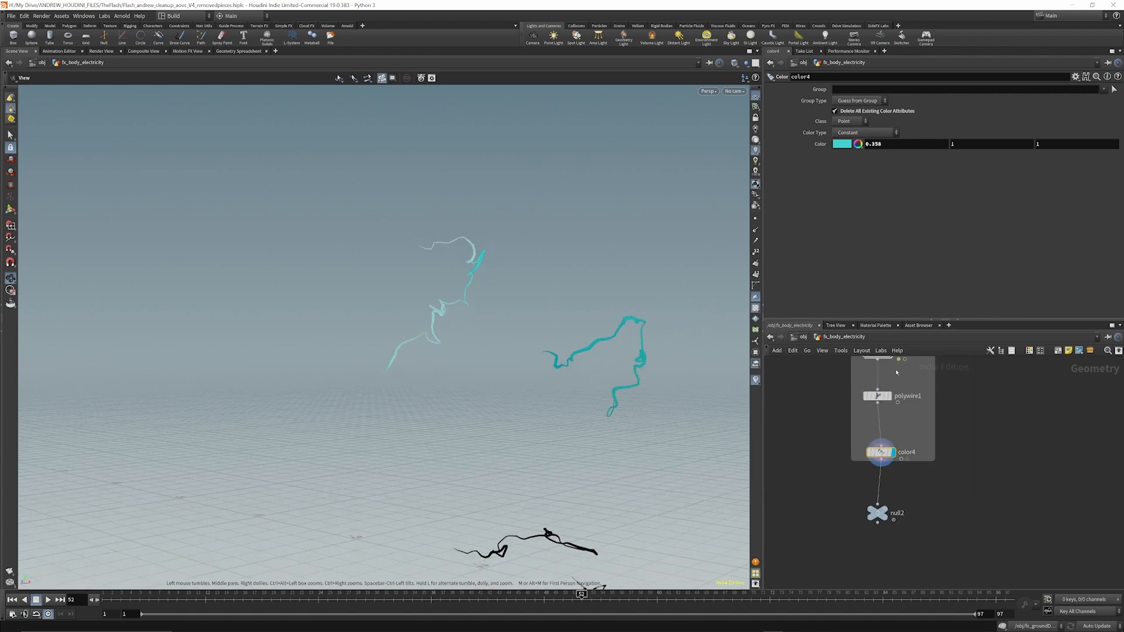
{"action": "scroll", "coordinate": [895, 376], "scroll_direction": "down", "scroll_amount": 4}
{"action": "scroll", "coordinate": [911, 403], "scroll_direction": "up", "scroll_amount": 4}
{"action": "scroll", "coordinate": [894, 425], "scroll_direction": "down", "scroll_amount": 3}
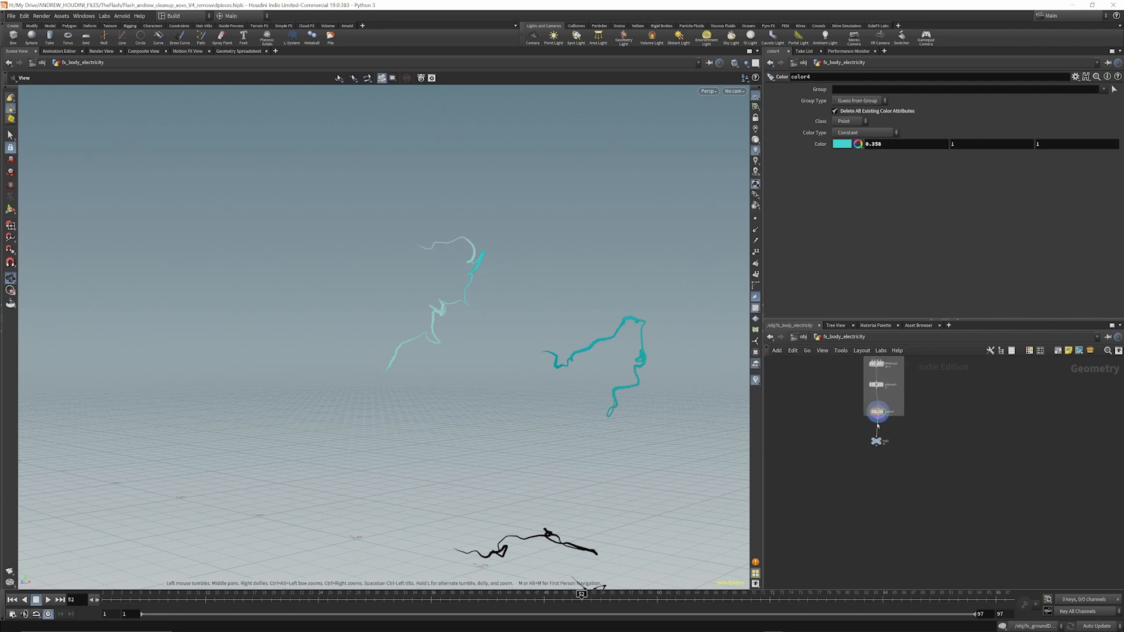
Go back to the obj level and open RENDER_VOLUMES to view its merge and material chain.
{"action": "left_click", "coordinate": [803, 337]}
{"action": "scroll", "coordinate": [878, 402], "scroll_direction": "up", "scroll_amount": 5}
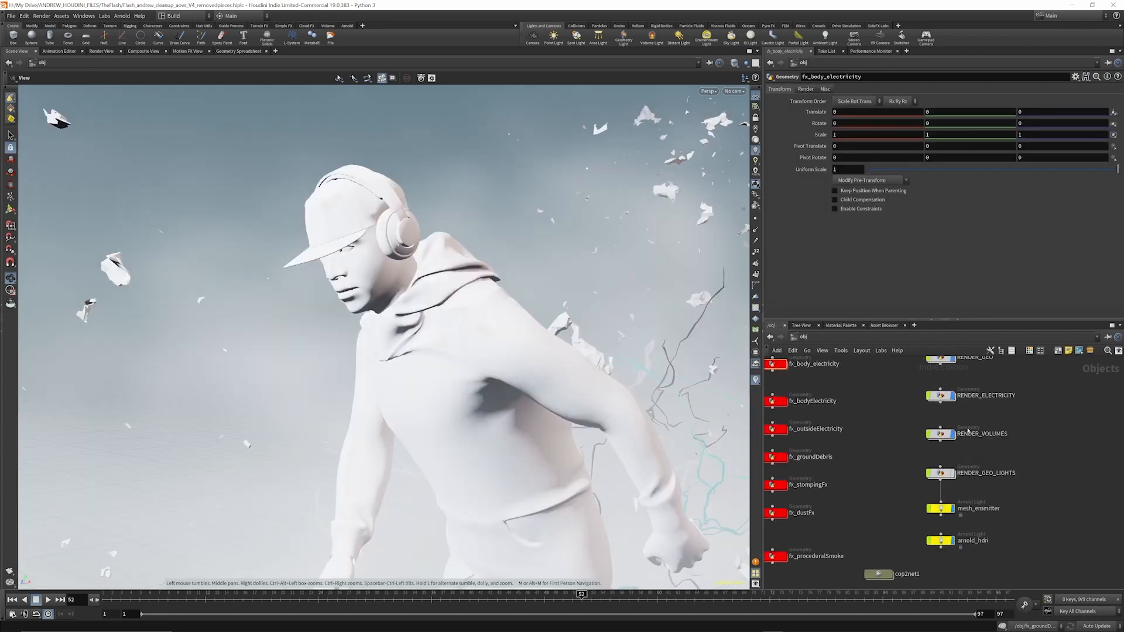
{"action": "double_click", "coordinate": [887, 430]}
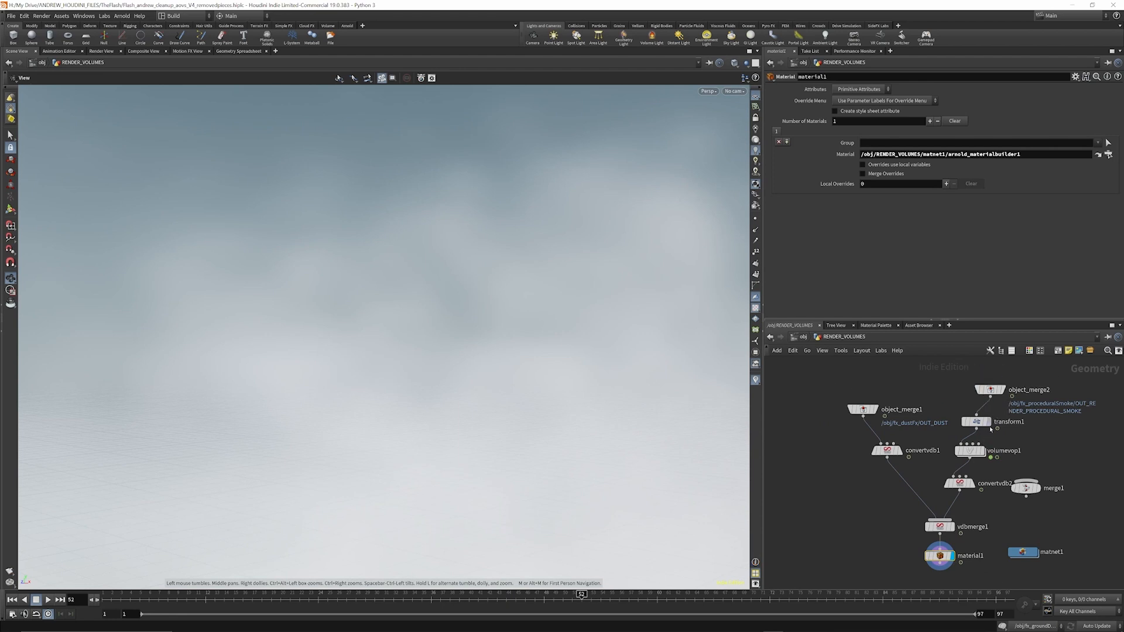
{"action": "scroll", "coordinate": [926, 480], "scroll_direction": "up", "scroll_amount": 2}
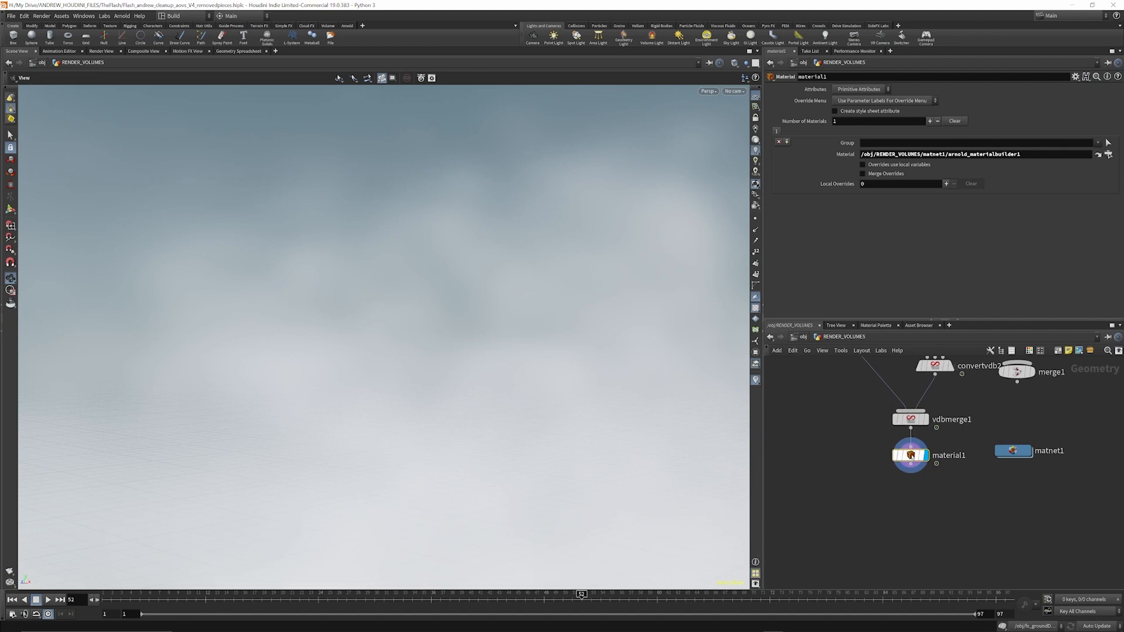
Go through matnet1 into arnold_materialbuilder1 and examine standard_volume1's density, scatter, transparent and emission settings.
{"action": "left_click", "coordinate": [1019, 454]}
{"action": "double_click", "coordinate": [1019, 454]}
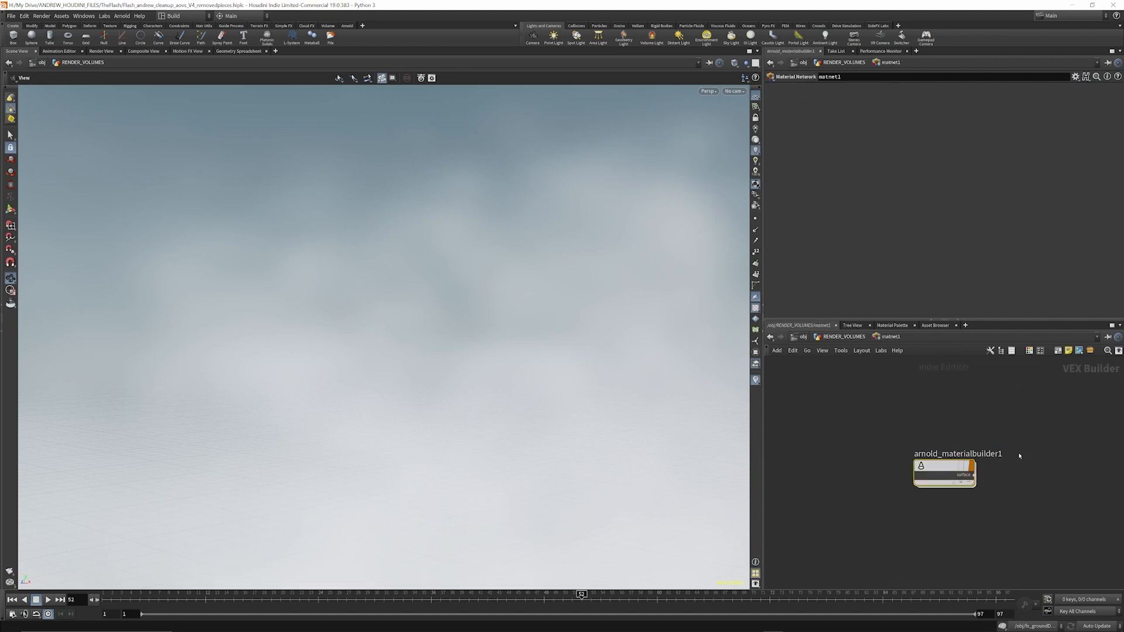
{"action": "double_click", "coordinate": [937, 465]}
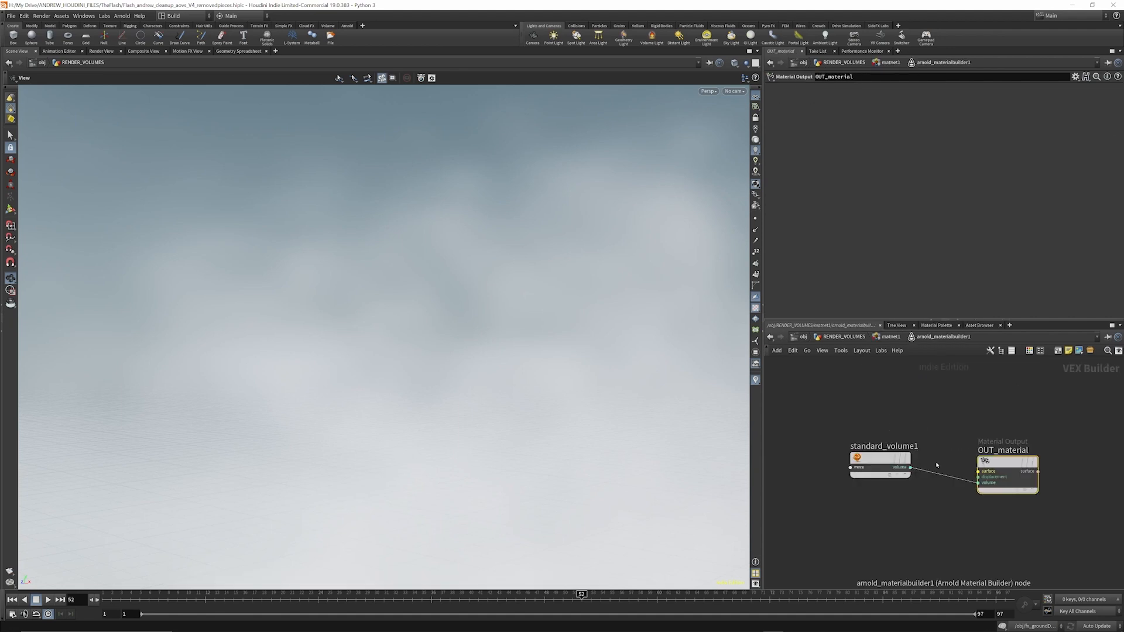
{"action": "left_click", "coordinate": [878, 463]}
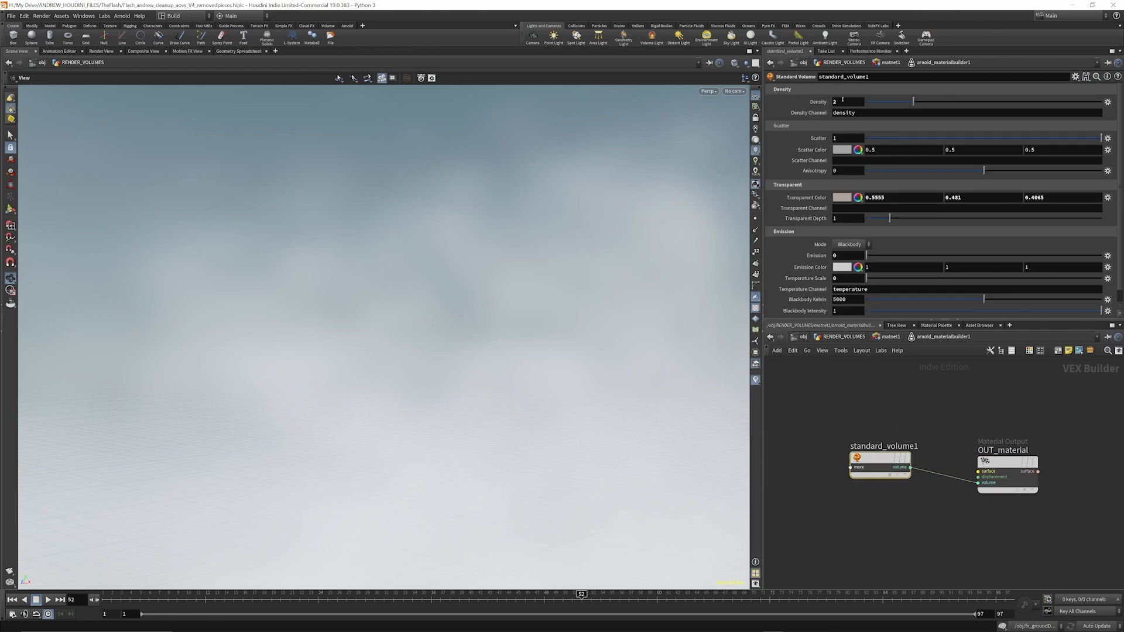
{"action": "scroll", "coordinate": [850, 162], "scroll_direction": "down", "scroll_amount": 1}
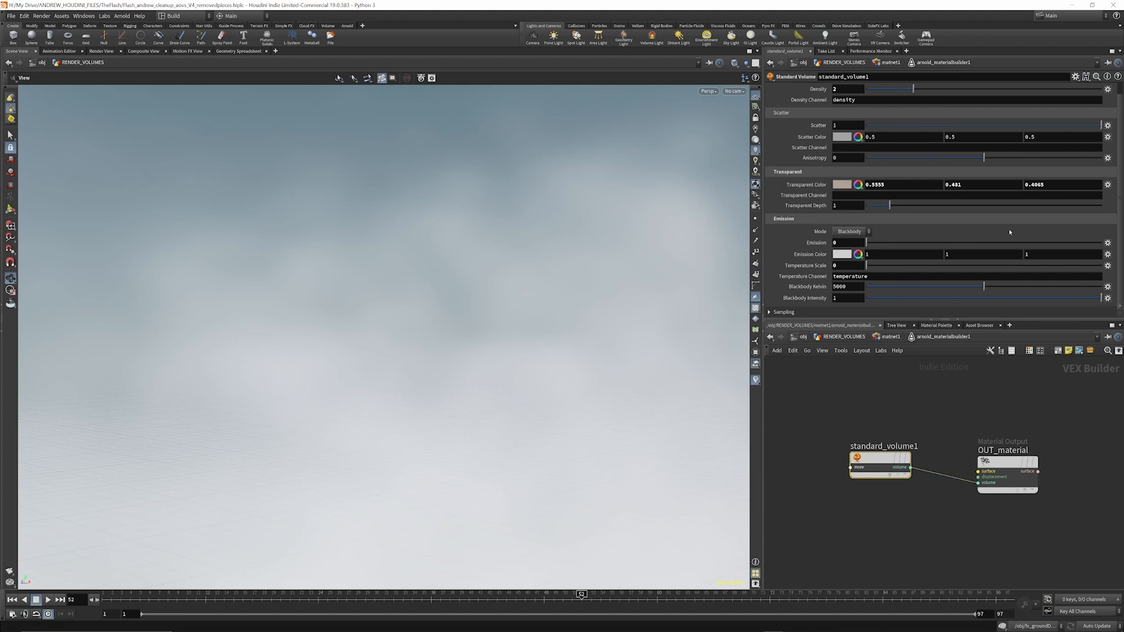
Return to RENDER_VOLUMES, check the mulconst1 density multiplier inside volumevop1, and leave that node.
{"action": "left_click", "coordinate": [887, 338]}
{"action": "left_click", "coordinate": [841, 337]}
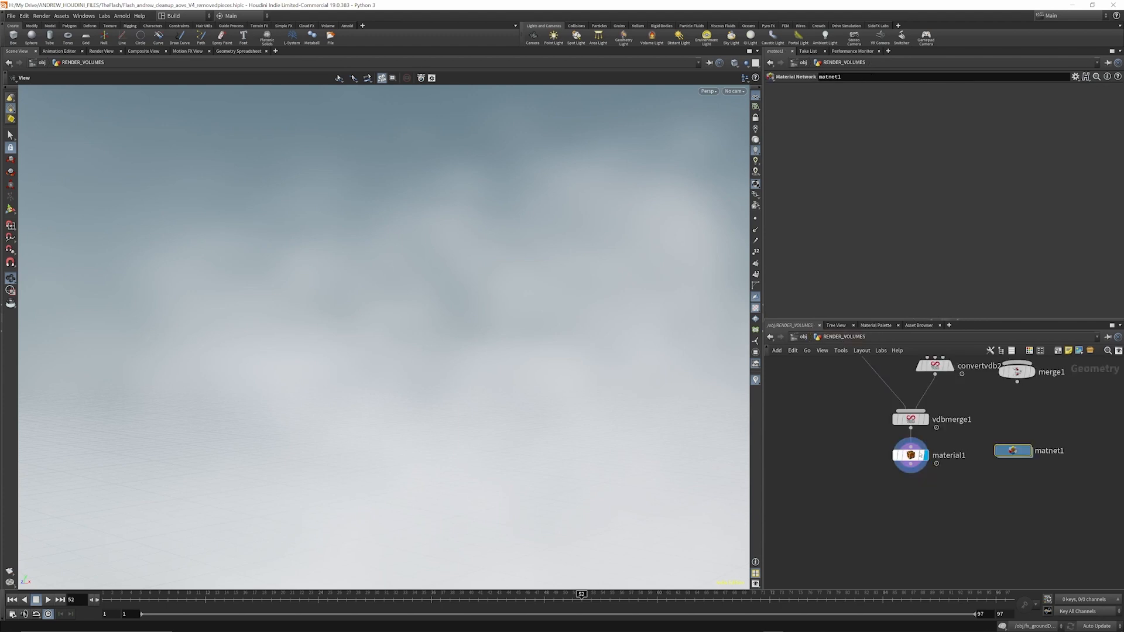
{"action": "scroll", "coordinate": [895, 442], "scroll_direction": "down", "scroll_amount": 2}
{"action": "scroll", "coordinate": [937, 403], "scroll_direction": "up", "scroll_amount": 4}
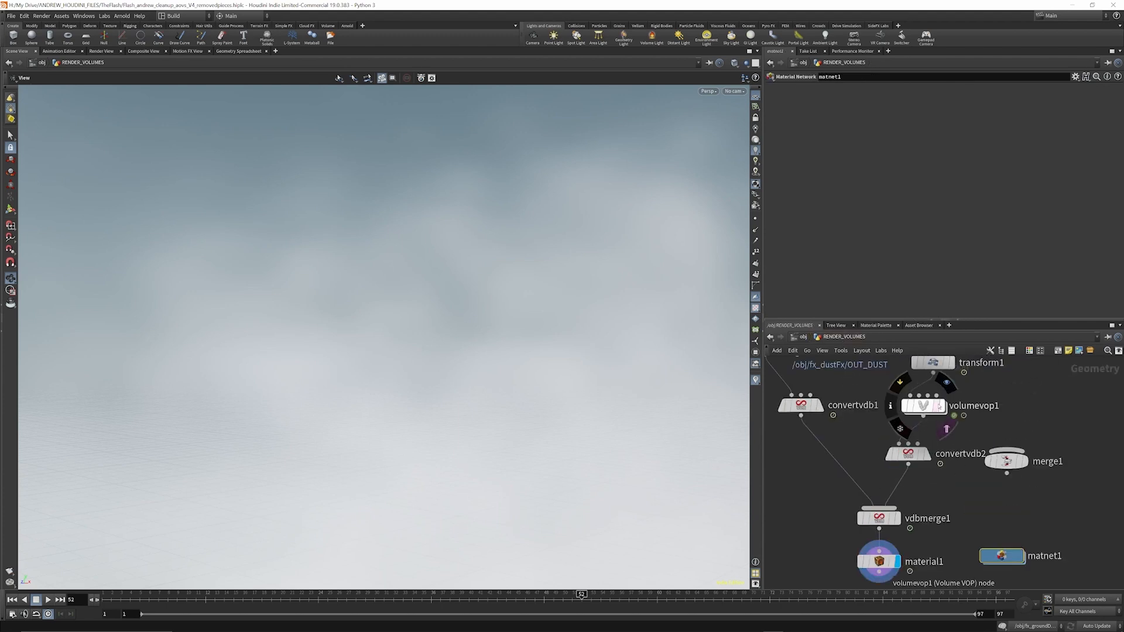
{"action": "double_click", "coordinate": [924, 406]}
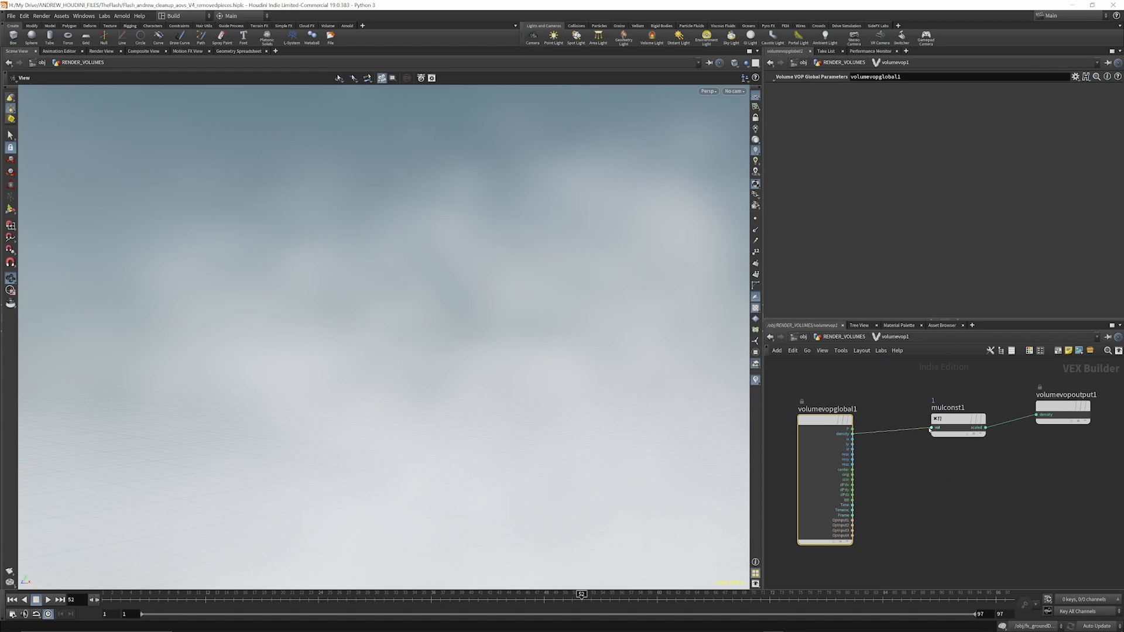
{"action": "left_click", "coordinate": [951, 419]}
{"action": "key", "text": "u"}
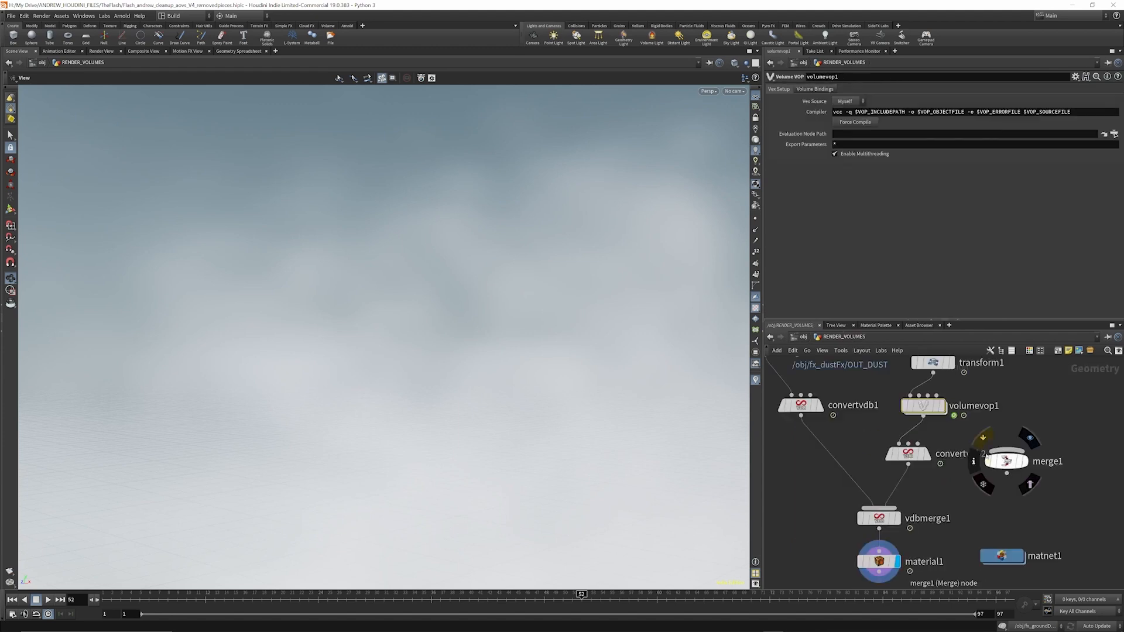
Review the conversion settings of convertvdb2 in the procedural smoke branch.
{"action": "scroll", "coordinate": [924, 417], "scroll_direction": "up", "scroll_amount": 3}
{"action": "key", "text": "h"}
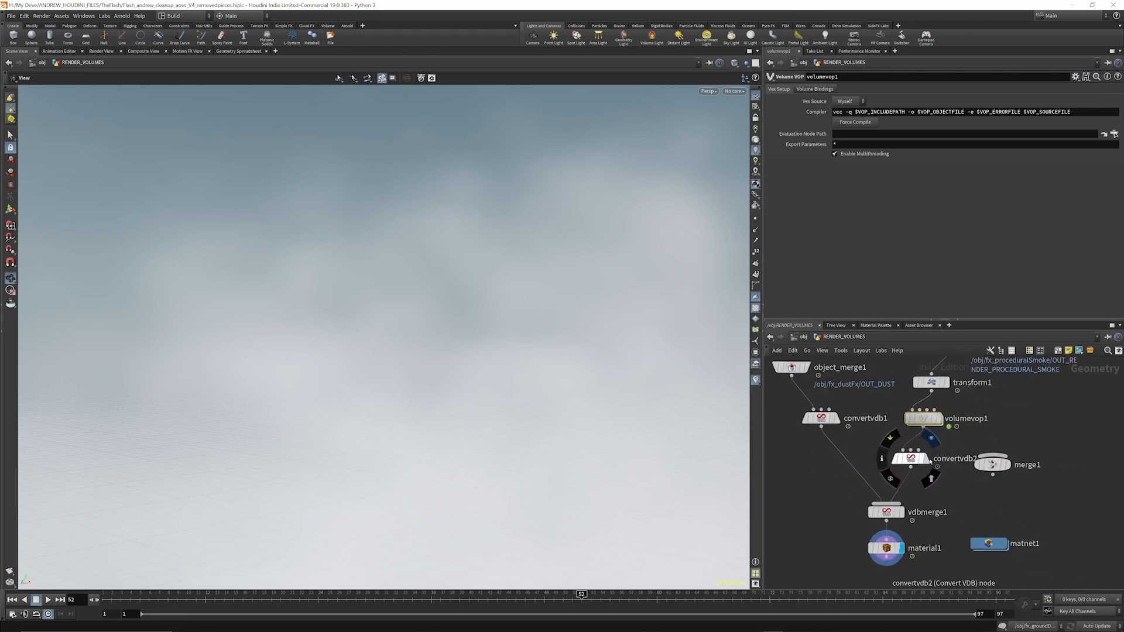
{"action": "left_click", "coordinate": [907, 462]}
{"action": "scroll", "coordinate": [927, 421], "scroll_direction": "down", "scroll_amount": 3}
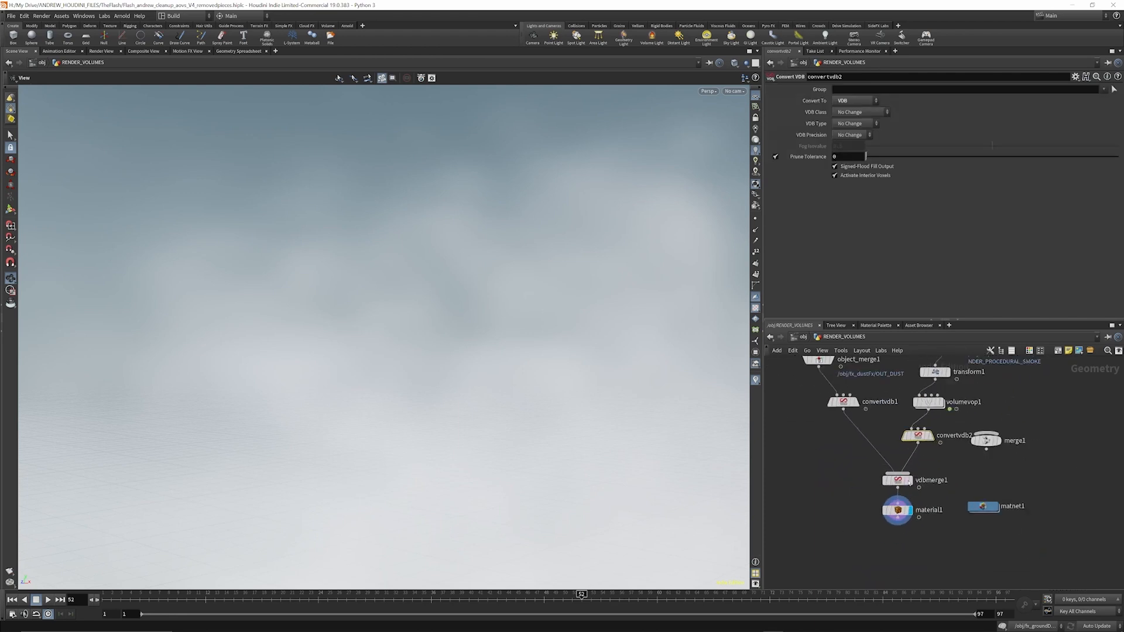
Review the collation and fog/SDF merge settings of vdbmerge1 in RENDER_VOLUMES.
{"action": "scroll", "coordinate": [905, 479], "scroll_direction": "up", "scroll_amount": 4}
{"action": "left_click", "coordinate": [894, 482]}
{"action": "scroll", "coordinate": [922, 512], "scroll_direction": "down", "scroll_amount": 3}
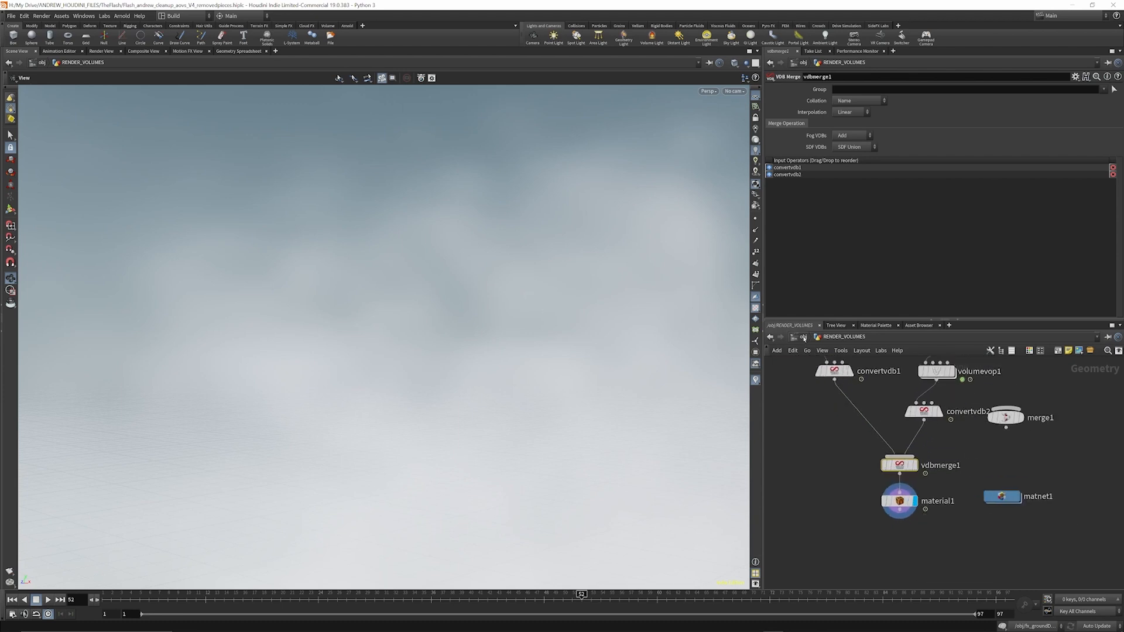
Return to the obj level and open the RENDER_GEO_LIGHTS network.
{"action": "left_click", "coordinate": [803, 338]}
{"action": "scroll", "coordinate": [925, 409], "scroll_direction": "down", "scroll_amount": 3}
{"action": "scroll", "coordinate": [925, 383], "scroll_direction": "up", "scroll_amount": 3}
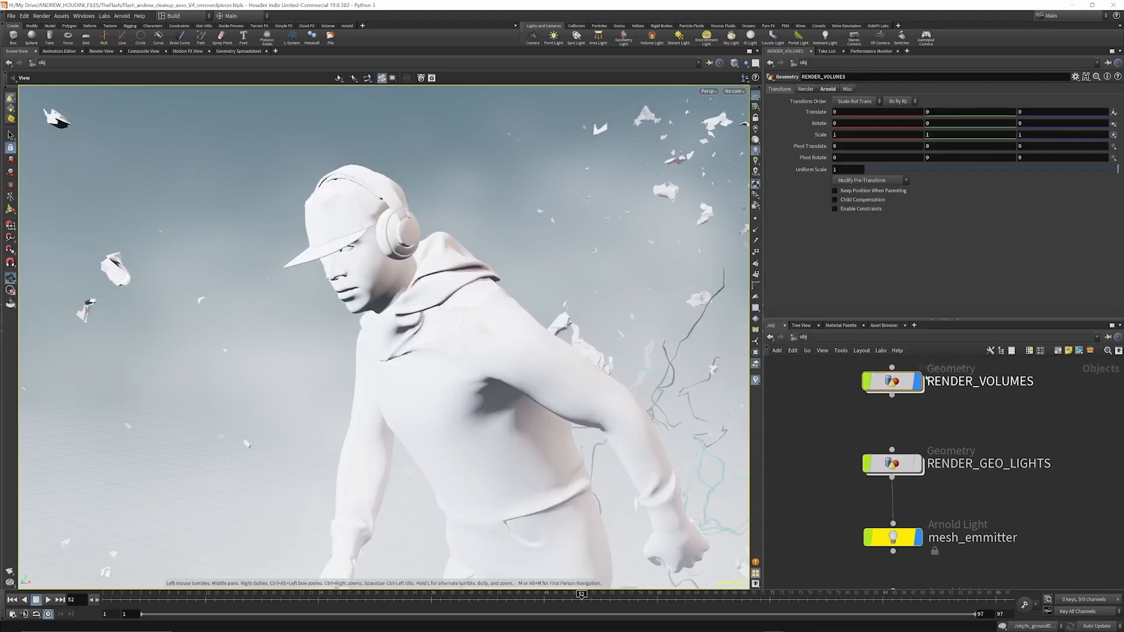
{"action": "scroll", "coordinate": [925, 410], "scroll_direction": "down", "scroll_amount": 3}
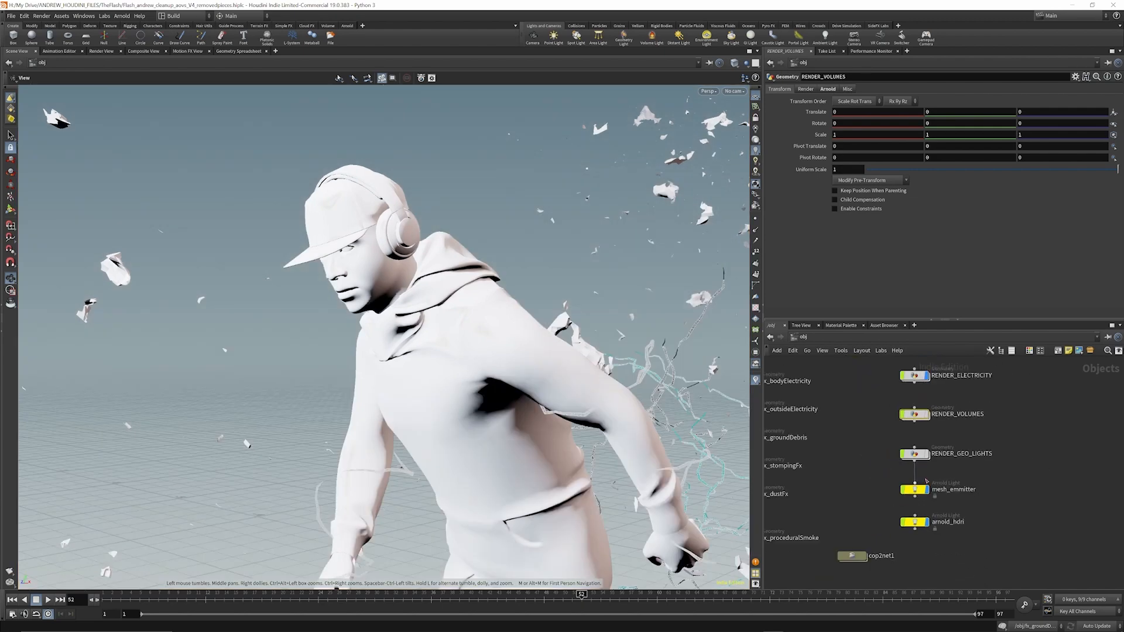
{"action": "left_click", "coordinate": [927, 454]}
{"action": "double_click", "coordinate": [914, 454]}
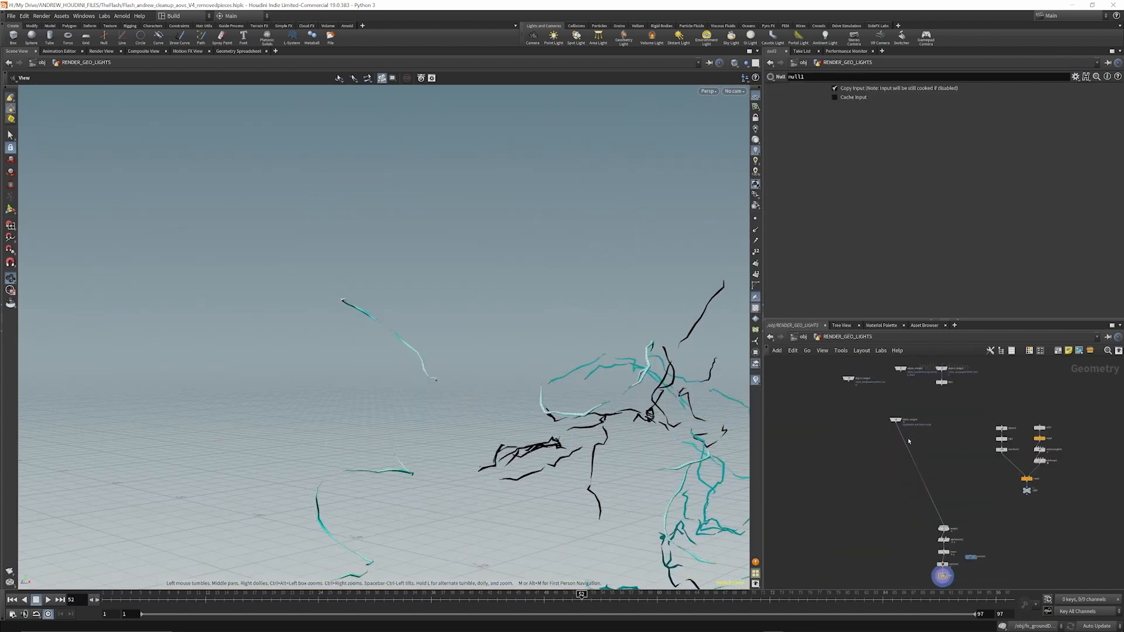
Examine object_merge4's imported electricity geometry in the viewport and follow its chain down to the material node.
{"action": "scroll", "coordinate": [901, 421], "scroll_direction": "up", "scroll_amount": 3}
{"action": "key", "text": "h"}
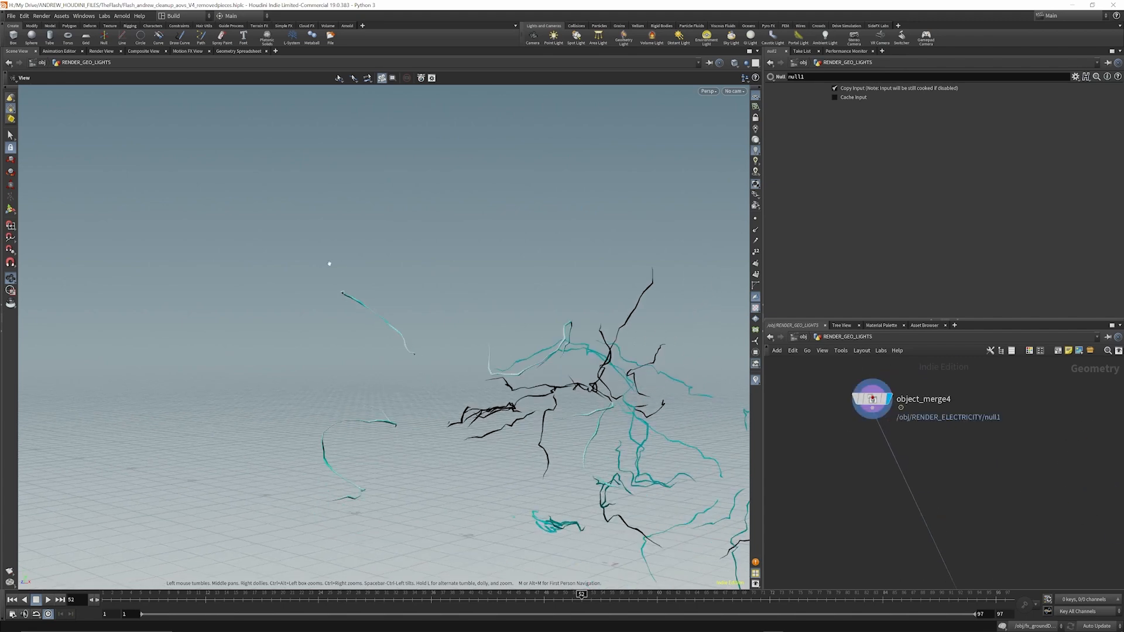
{"action": "scroll", "coordinate": [324, 261], "scroll_direction": "down", "scroll_amount": 1}
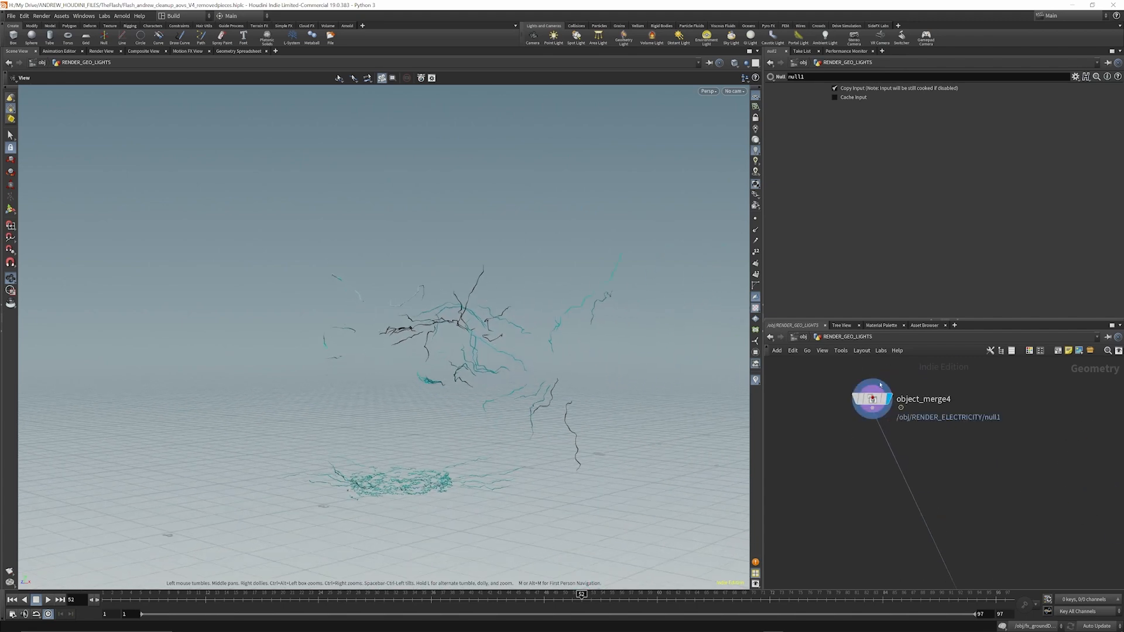
{"action": "scroll", "coordinate": [880, 384], "scroll_direction": "down", "scroll_amount": 5}
{"action": "scroll", "coordinate": [932, 501], "scroll_direction": "up", "scroll_amount": 5}
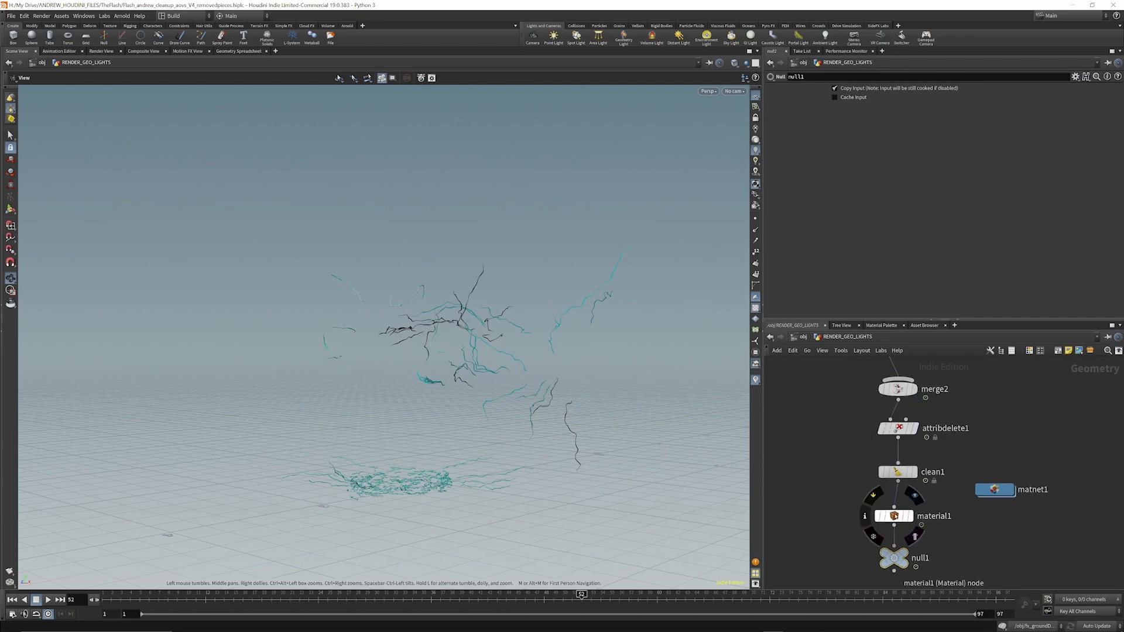
Check the assignment in material1, go through matnet1 into the lightening material, and examine standard_surface1's emission settings.
{"action": "left_click", "coordinate": [893, 515]}
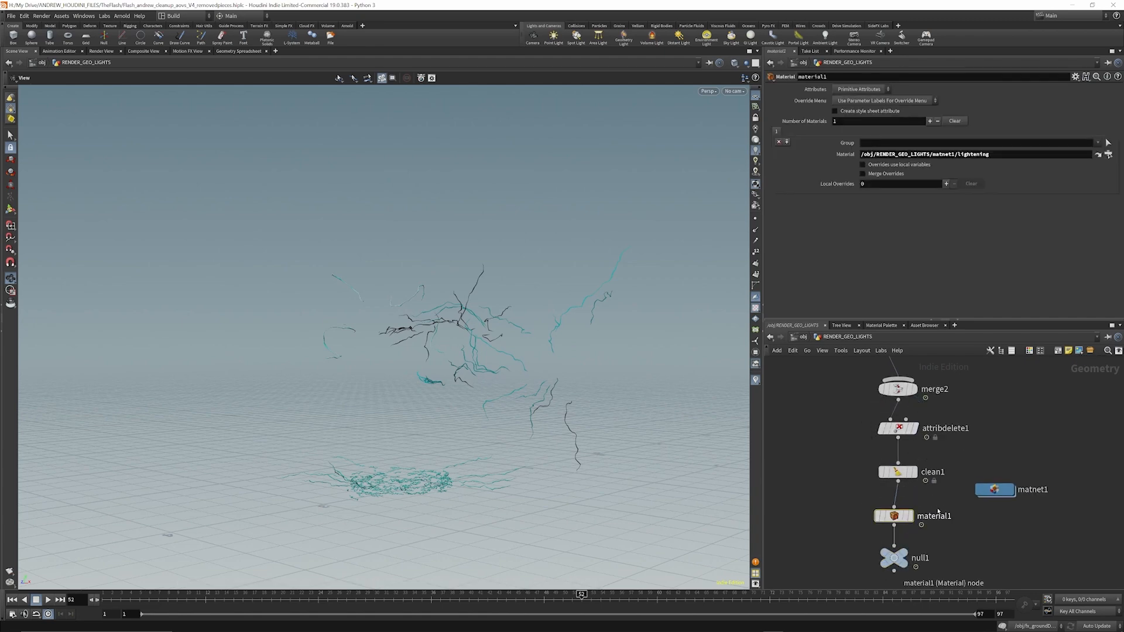
{"action": "double_click", "coordinate": [995, 489]}
{"action": "double_click", "coordinate": [939, 470]}
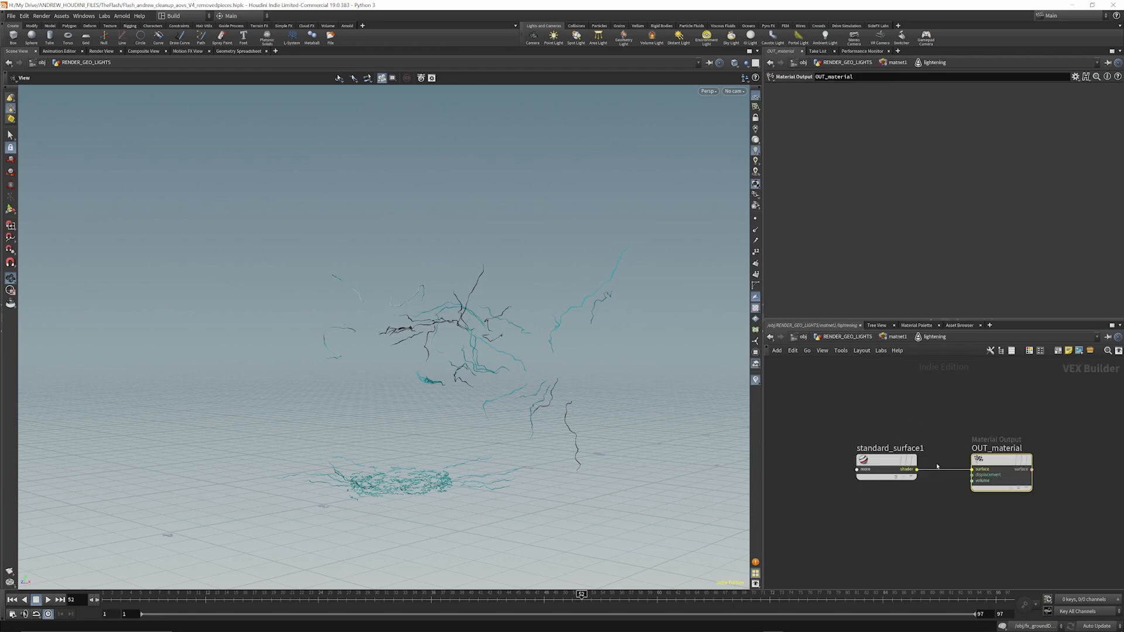
{"action": "left_click", "coordinate": [886, 460]}
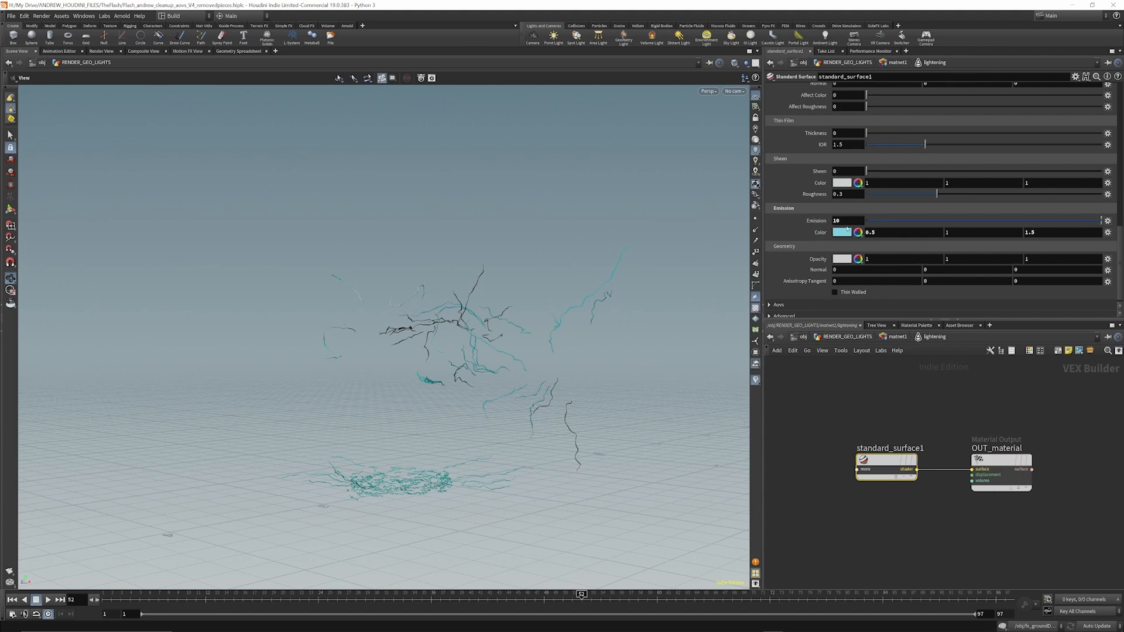
{"action": "scroll", "coordinate": [842, 227], "scroll_direction": "up", "scroll_amount": 4}
{"action": "scroll", "coordinate": [846, 227], "scroll_direction": "up", "scroll_amount": 8}
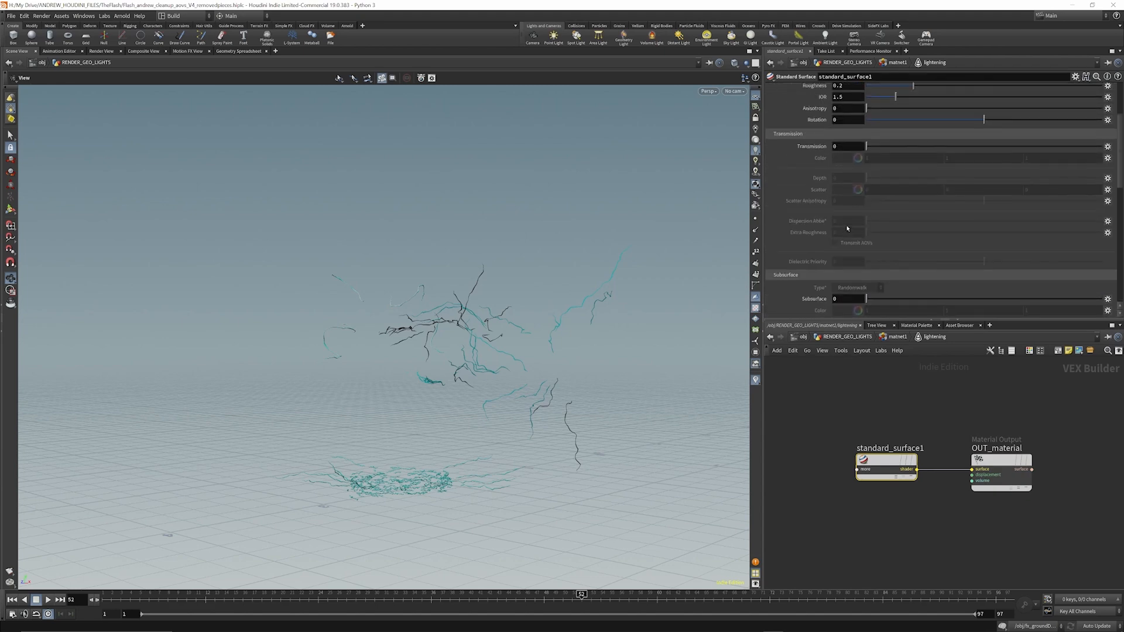
{"action": "scroll", "coordinate": [847, 228], "scroll_direction": "down", "scroll_amount": 12}
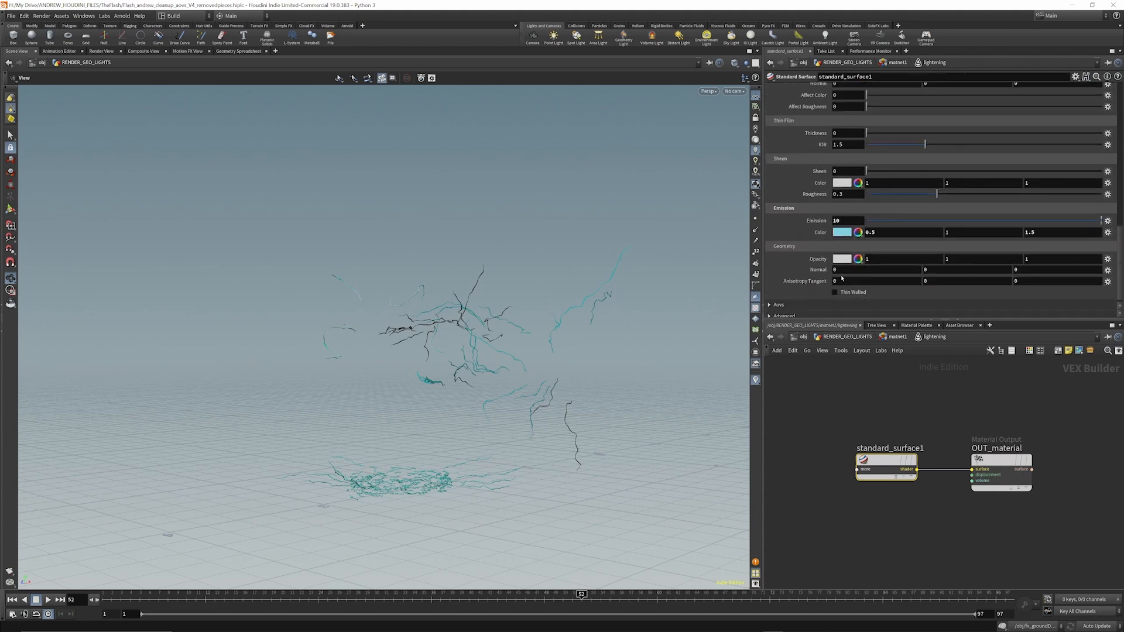
Go back up to the obj level and review the light settings of mesh_emmitter, including its source mesh.
{"action": "key", "text": "u"}
{"action": "key", "text": "u"}
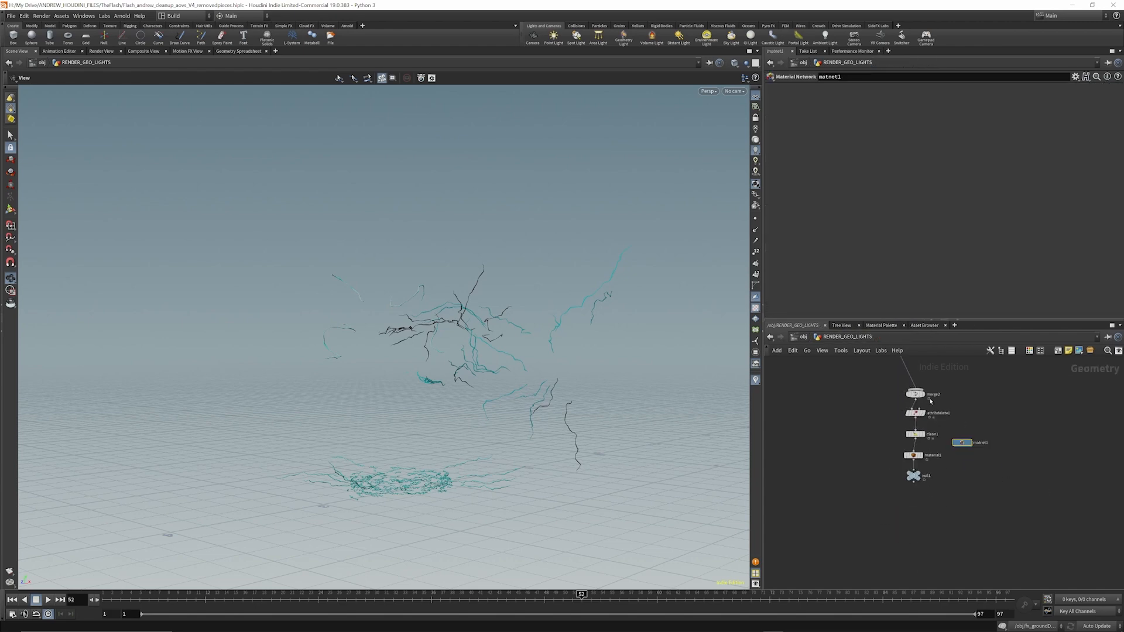
{"action": "key", "text": "u"}
{"action": "mouse_move", "coordinate": [890, 454]}
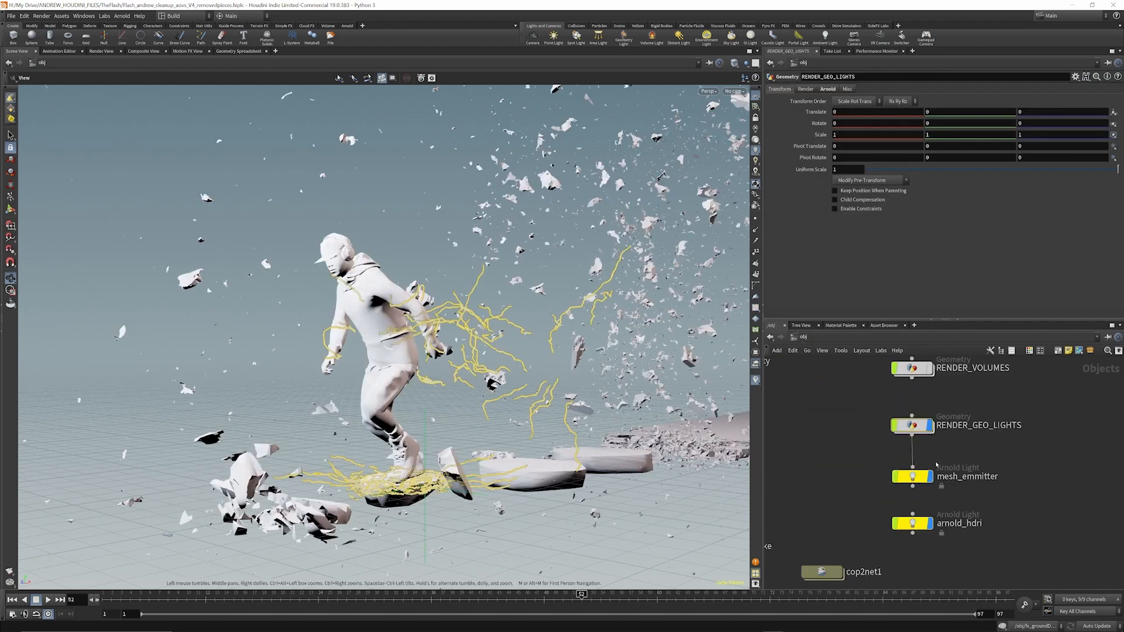
{"action": "left_click", "coordinate": [911, 476]}
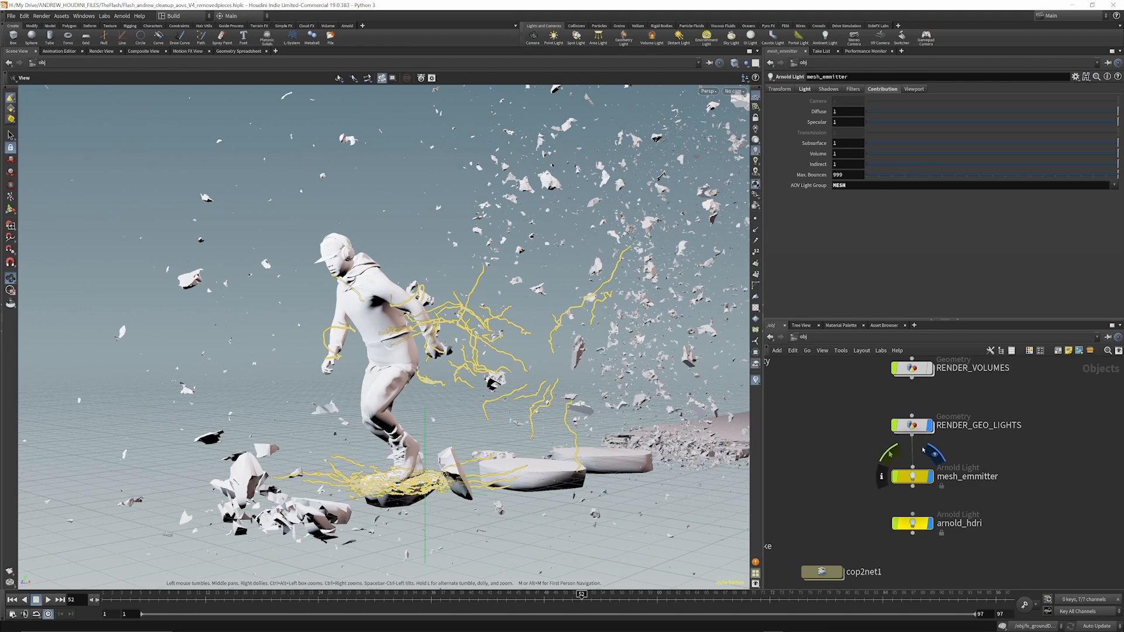
{"action": "left_click", "coordinate": [805, 90]}
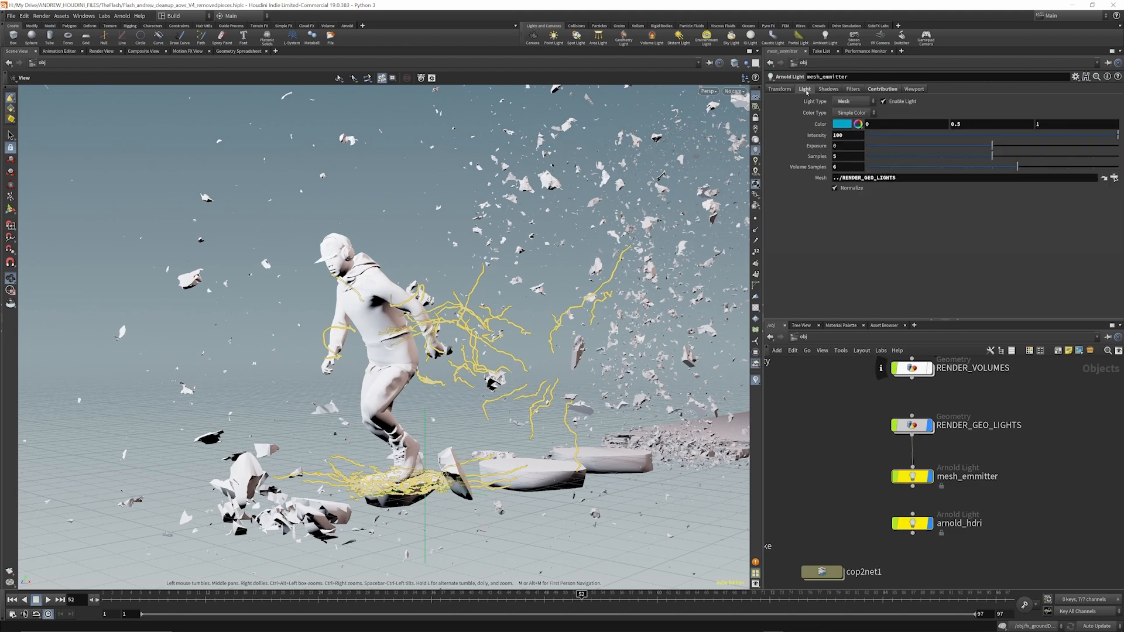
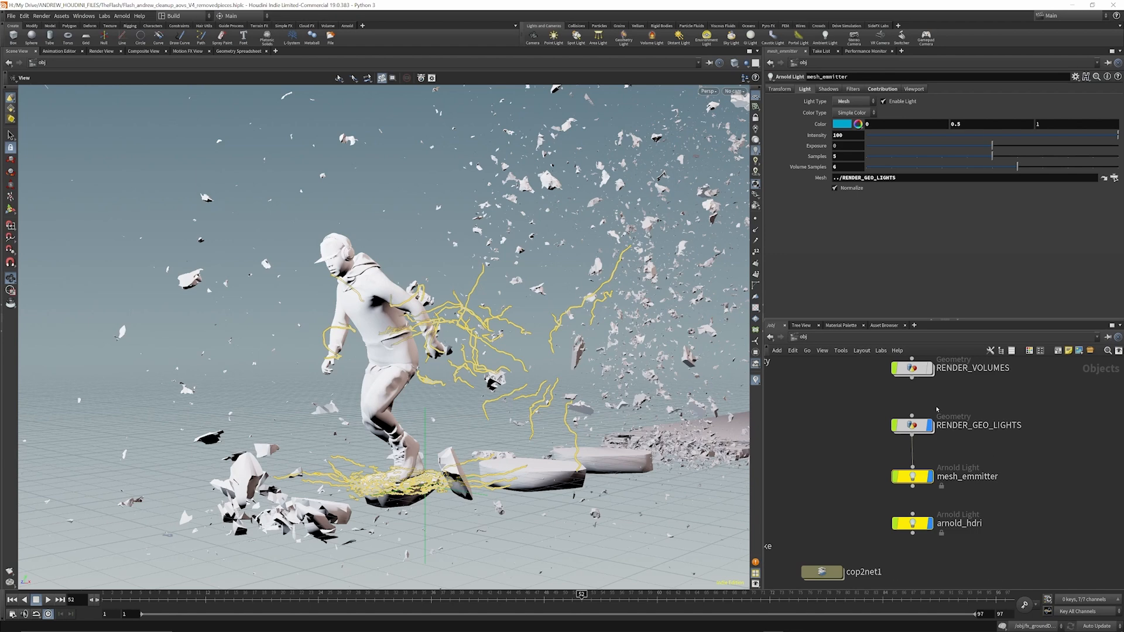
Review the skydome light settings and color texture of arnold_hdri.
{"action": "scroll", "coordinate": [933, 402], "scroll_direction": "down", "scroll_amount": 3}
{"action": "scroll", "coordinate": [938, 464], "scroll_direction": "up", "scroll_amount": 4}
{"action": "left_click", "coordinate": [908, 484]}
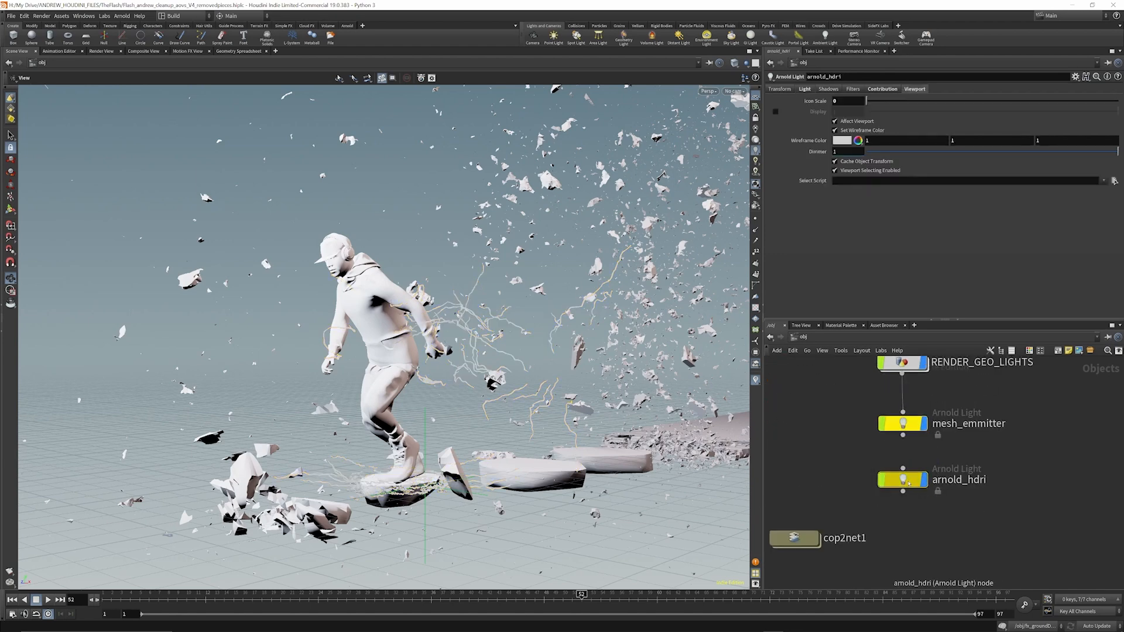
{"action": "left_click", "coordinate": [804, 89]}
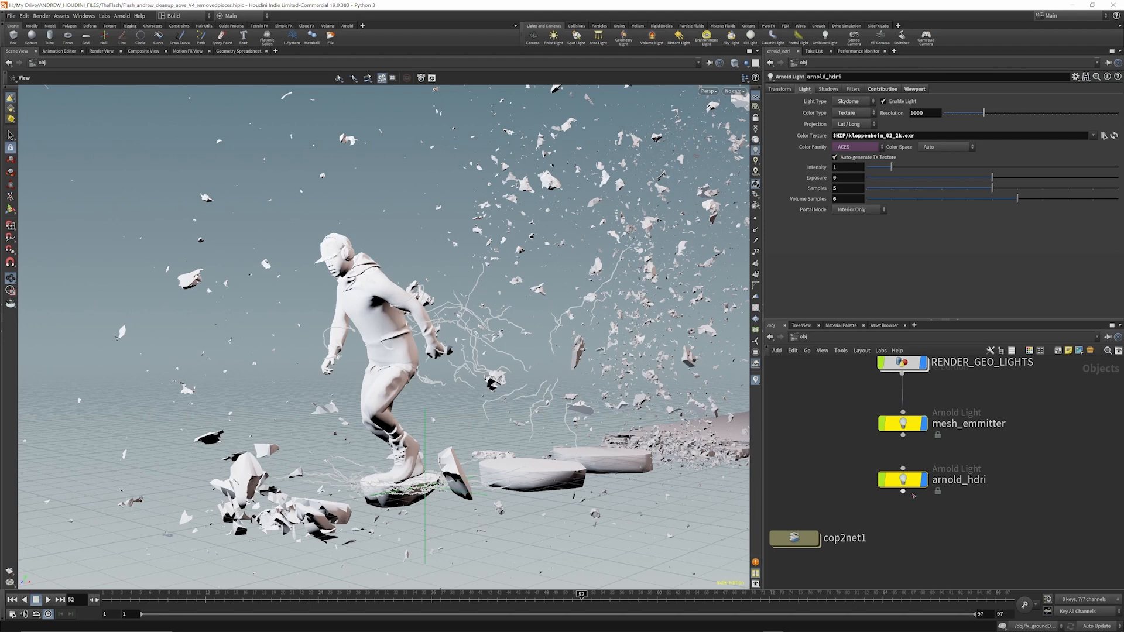
Delete the circle1 geometry node below arnold_POINT2 at the obj level.
{"action": "scroll", "coordinate": [890, 468], "scroll_direction": "down", "scroll_amount": 6}
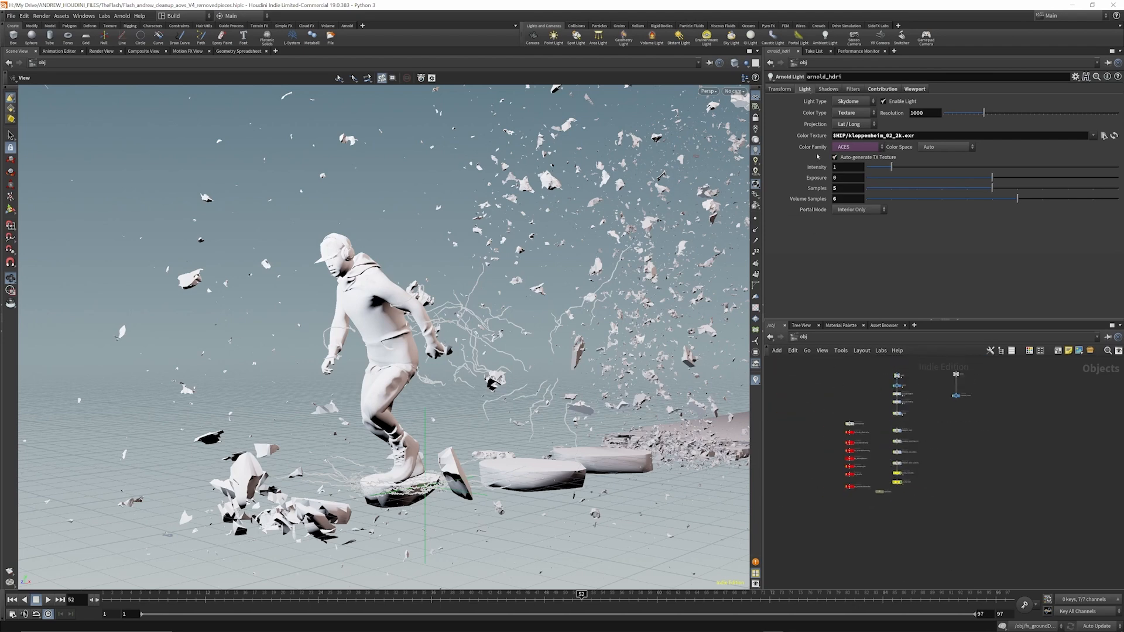
{"action": "scroll", "coordinate": [890, 429], "scroll_direction": "up", "scroll_amount": 5}
{"action": "scroll", "coordinate": [890, 429], "scroll_direction": "down", "scroll_amount": 4}
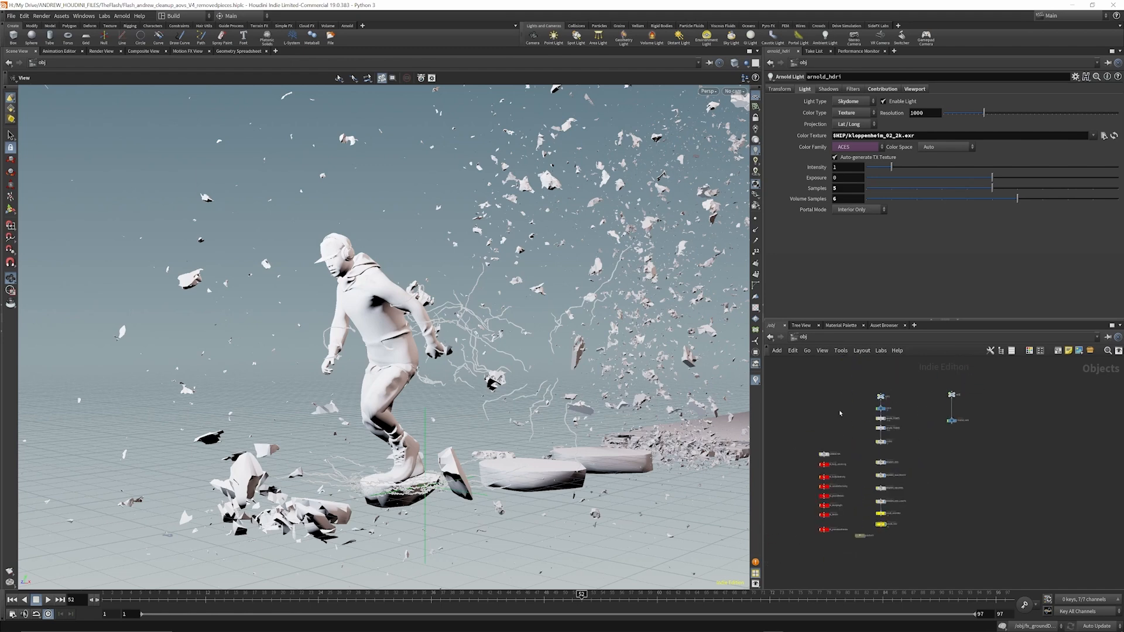
{"action": "scroll", "coordinate": [855, 418], "scroll_direction": "up", "scroll_amount": 5}
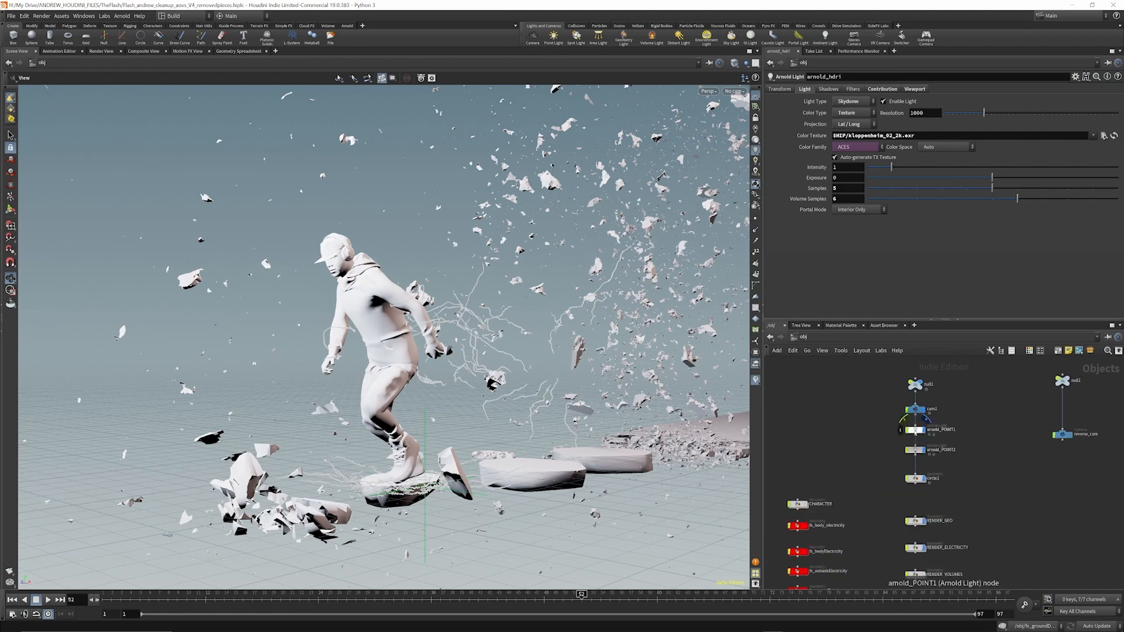
{"action": "scroll", "coordinate": [930, 469], "scroll_direction": "up", "scroll_amount": 3}
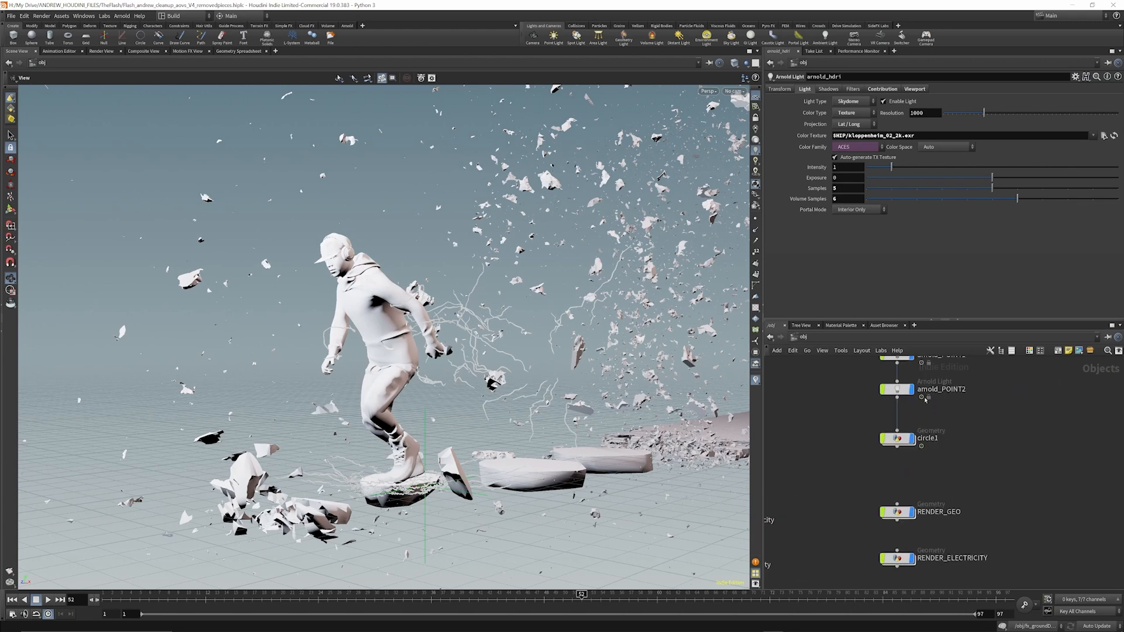
{"action": "scroll", "coordinate": [925, 404], "scroll_direction": "down", "scroll_amount": 3}
{"action": "left_click", "coordinate": [911, 414]}
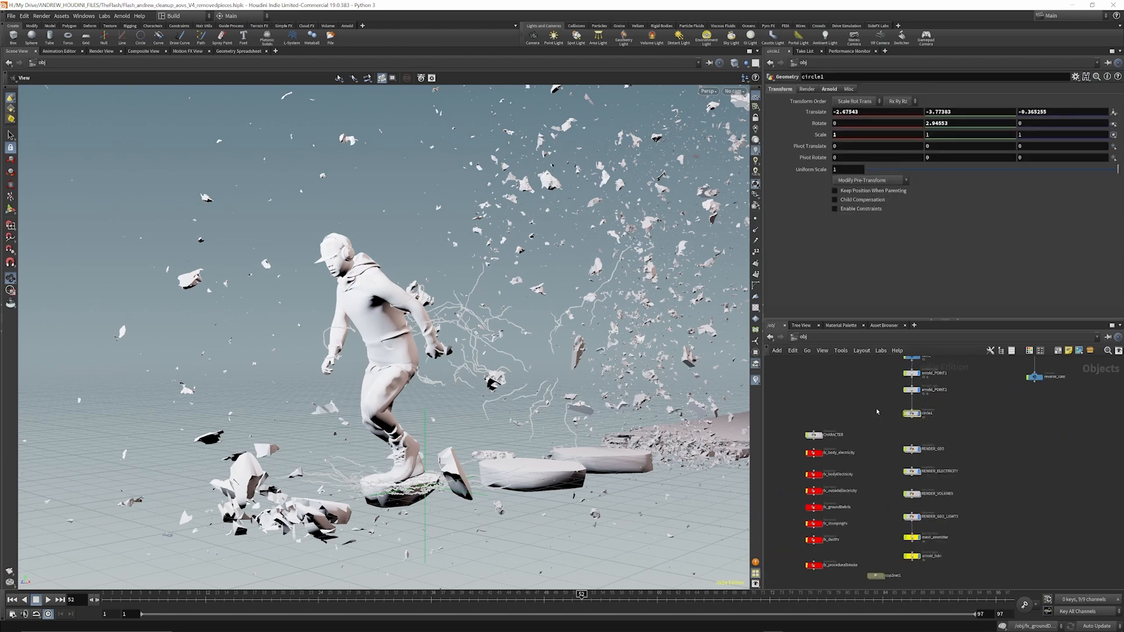
{"action": "key", "text": "Delete"}
Open cop2net1 in the composite view and examine its compositing network up to the arnold_geo and arnold_volume file nodes.
{"action": "scroll", "coordinate": [922, 406], "scroll_direction": "down", "scroll_amount": 4}
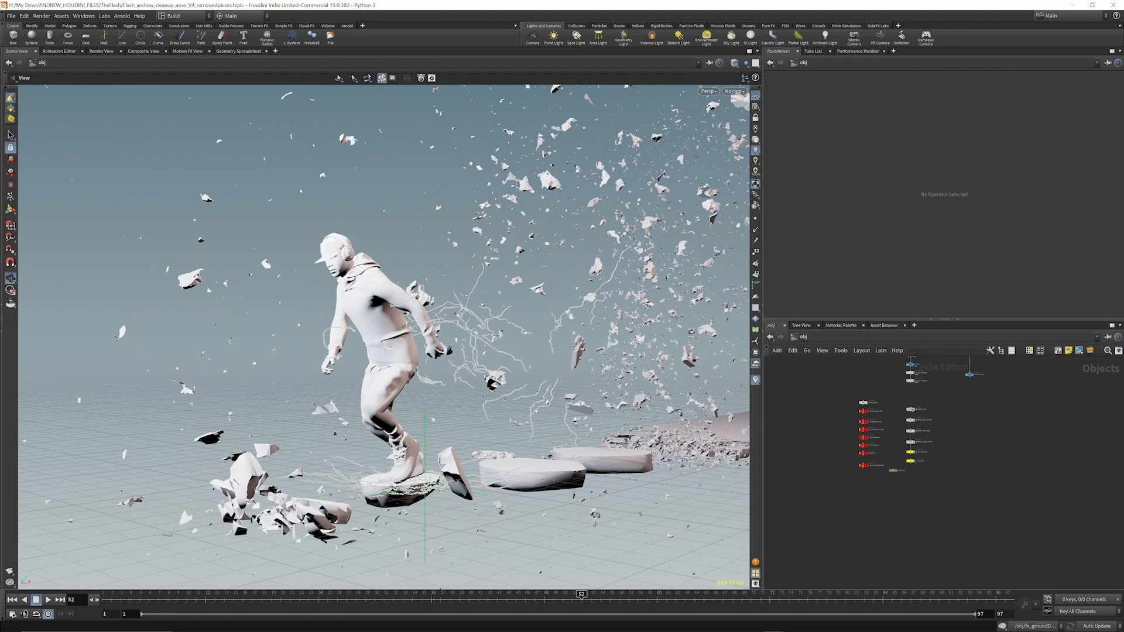
{"action": "scroll", "coordinate": [918, 429], "scroll_direction": "up", "scroll_amount": 5}
{"action": "scroll", "coordinate": [909, 518], "scroll_direction": "up", "scroll_amount": 3}
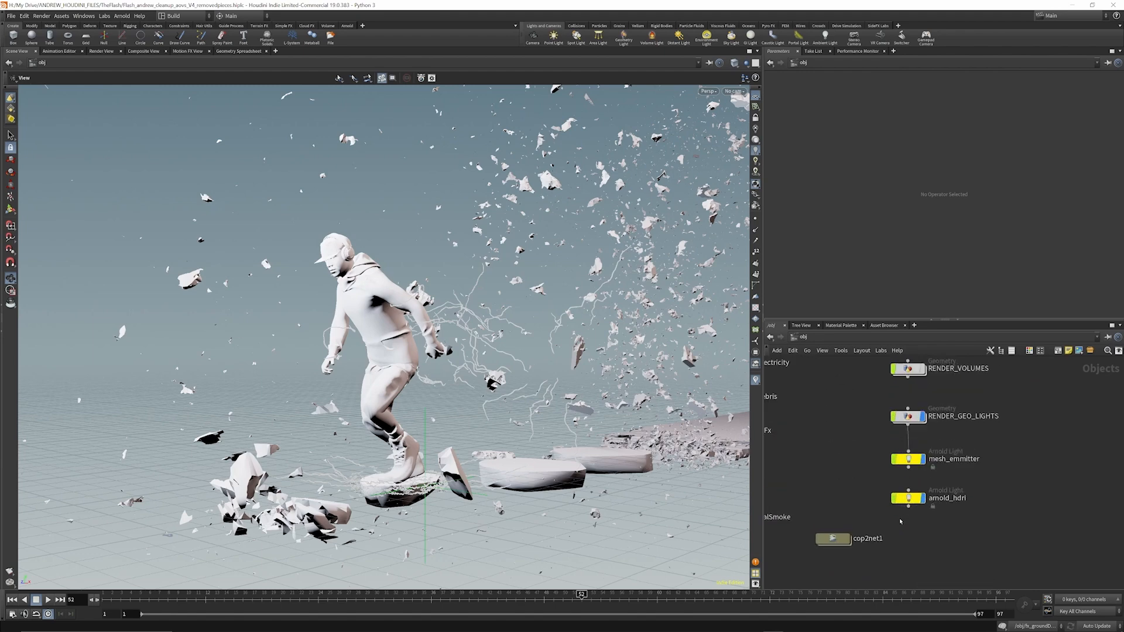
{"action": "left_click", "coordinate": [834, 538]}
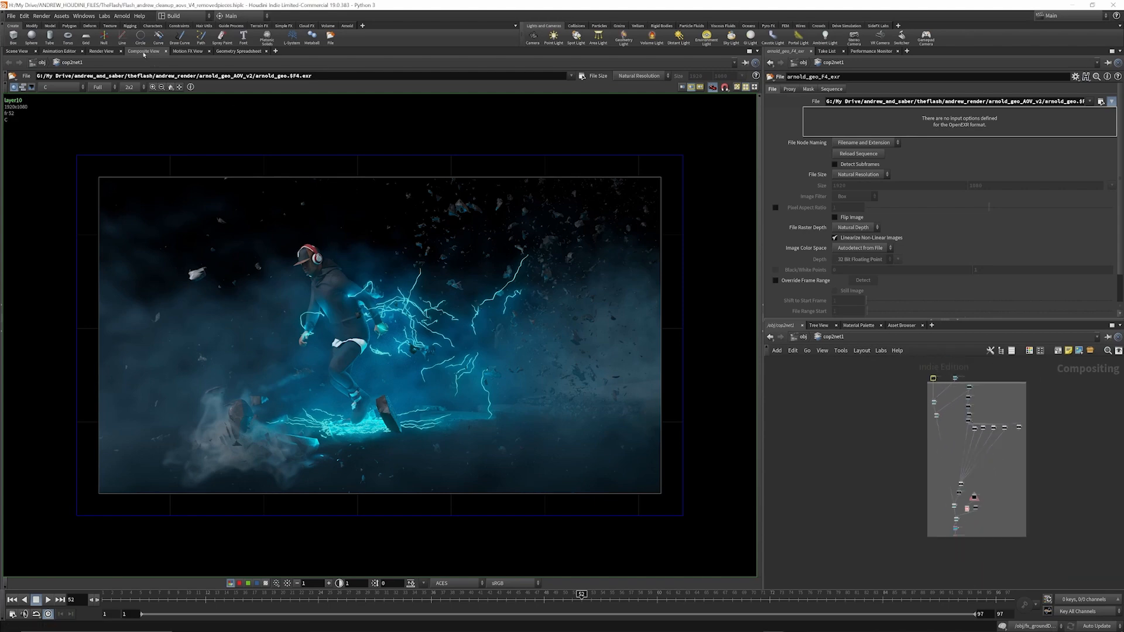
{"action": "scroll", "coordinate": [930, 446], "scroll_direction": "down", "scroll_amount": 3}
{"action": "scroll", "coordinate": [938, 407], "scroll_direction": "up", "scroll_amount": 5}
{"action": "middle_click_drag", "start_coordinate": [938, 408], "coordinate": [941, 418]}
{"action": "scroll", "coordinate": [941, 418], "scroll_direction": "up", "scroll_amount": 5}
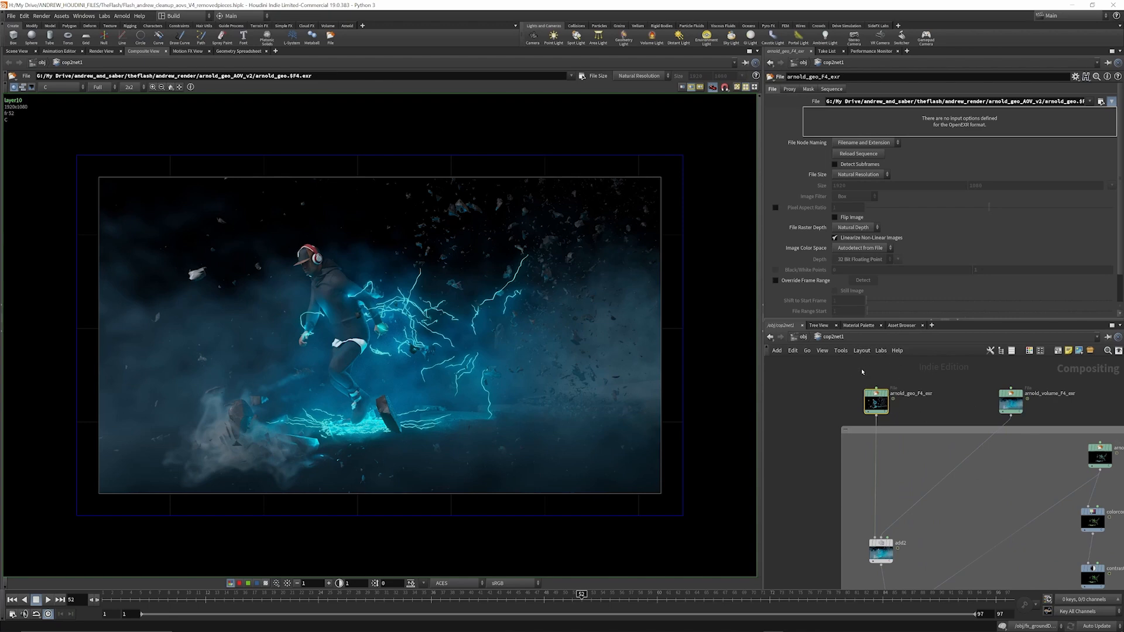
Leave cop2net1, switch to the out network, and examine arnold_geo's camera, force objects and forced matte settings.
{"action": "left_click", "coordinate": [803, 337]}
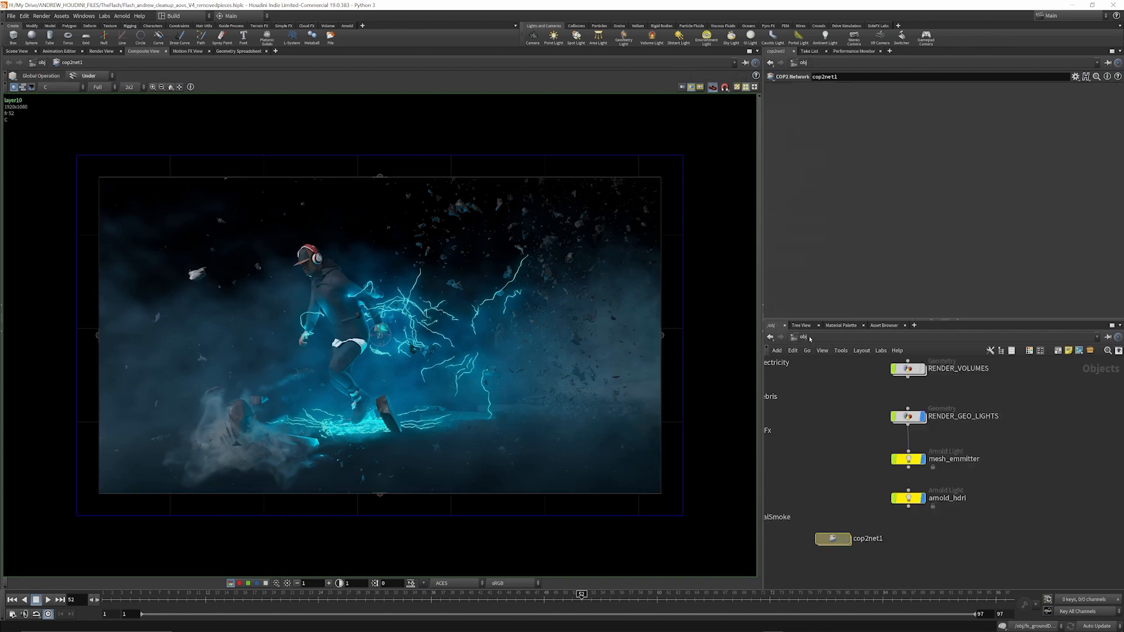
{"action": "left_click", "coordinate": [856, 337]}
{"action": "left_click", "coordinate": [873, 387]}
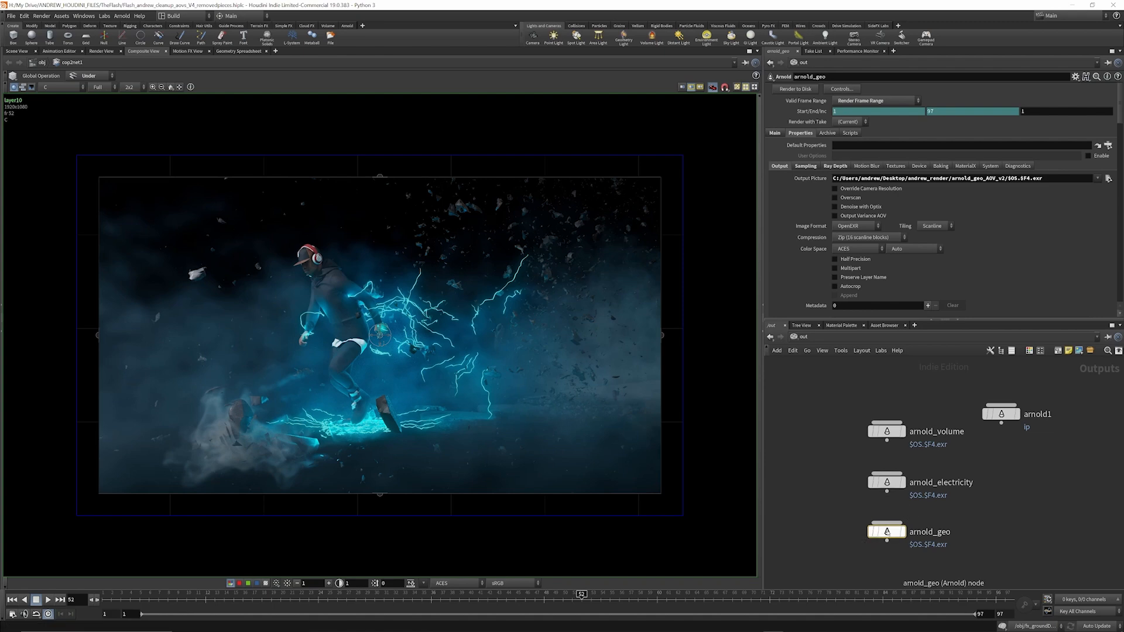
{"action": "left_click", "coordinate": [774, 132]}
{"action": "scroll", "coordinate": [825, 228], "scroll_direction": "down", "scroll_amount": 2}
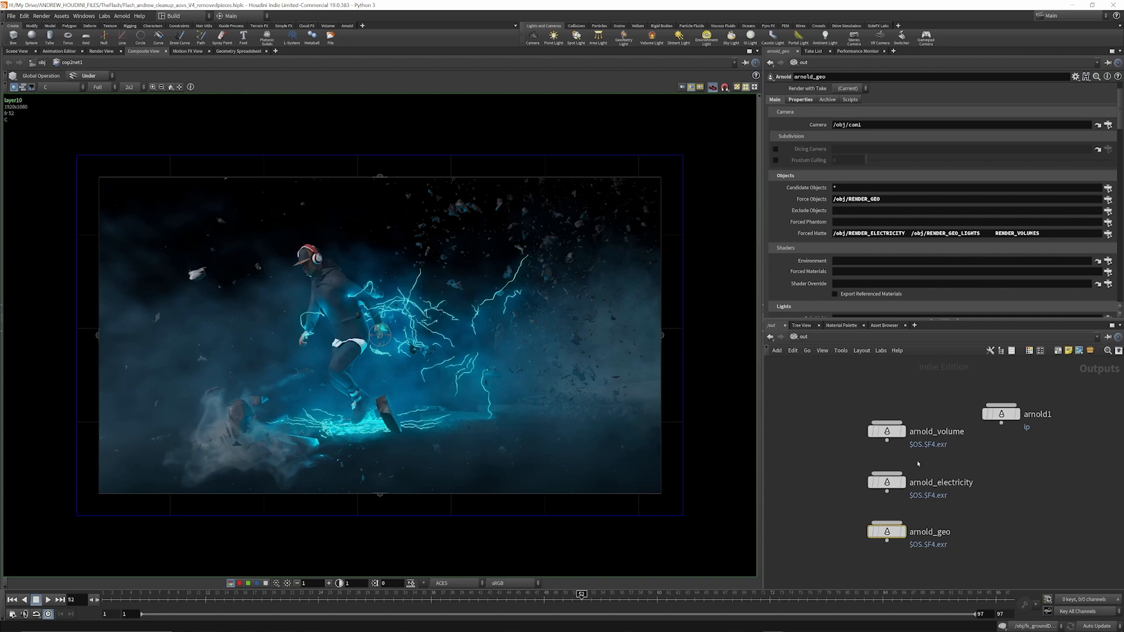
Examine the force objects and forced matte settings of arnold_electricity.
{"action": "left_click", "coordinate": [899, 482]}
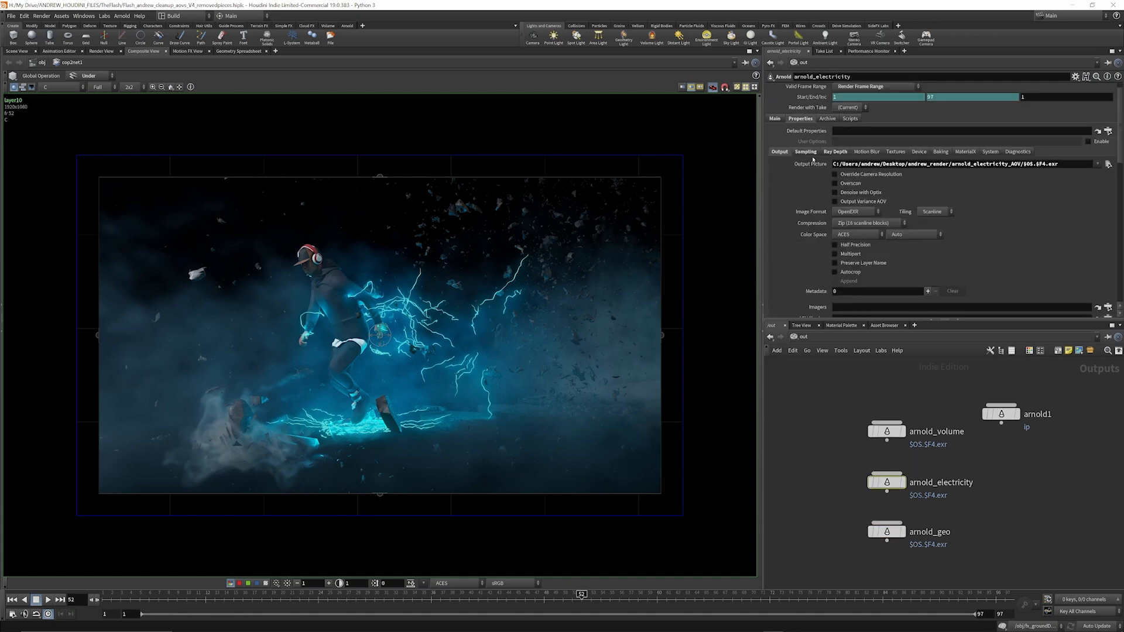
{"action": "left_click", "coordinate": [775, 119]}
{"action": "scroll", "coordinate": [867, 231], "scroll_direction": "down", "scroll_amount": 1}
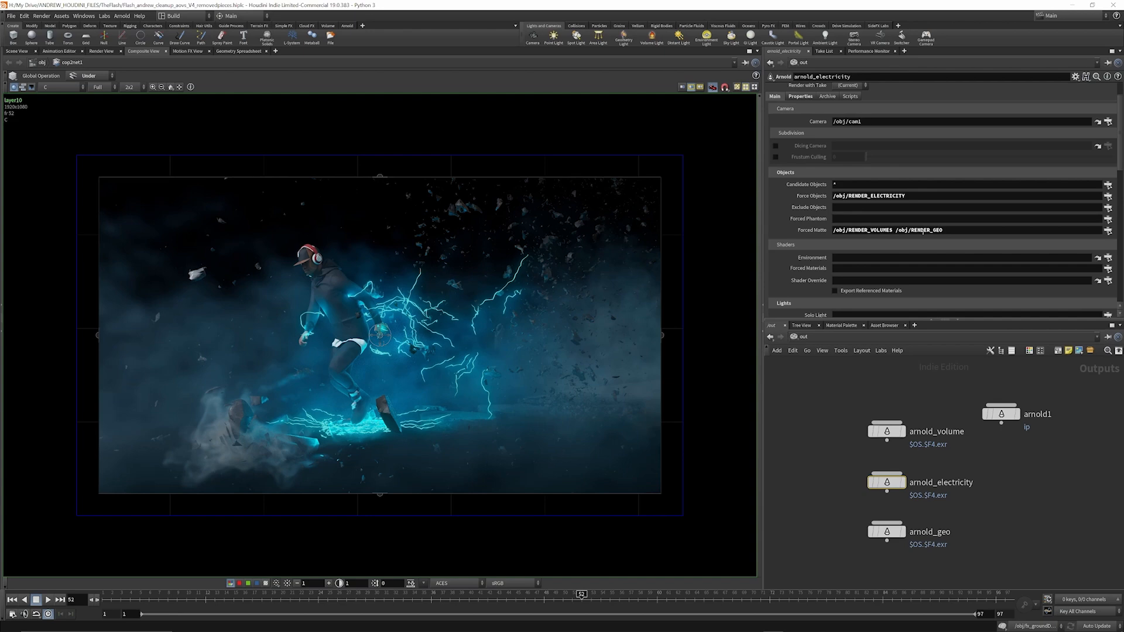
Examine arnold_volume's output settings in the out network and return to the obj level.
{"action": "left_click", "coordinate": [887, 431]}
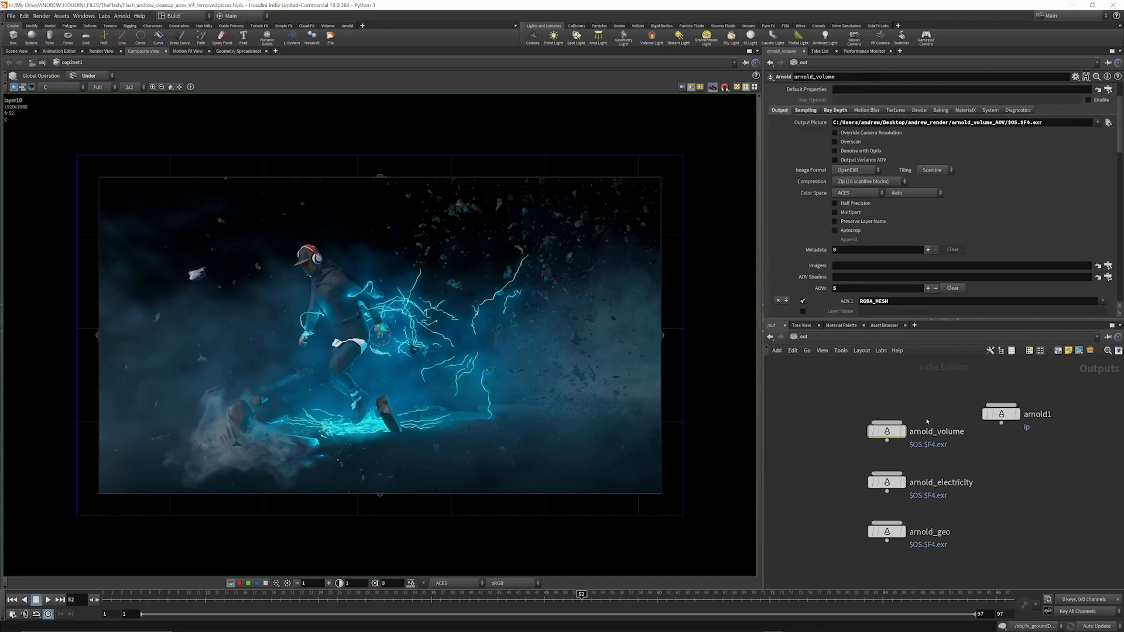
{"action": "left_click", "coordinate": [808, 340]}
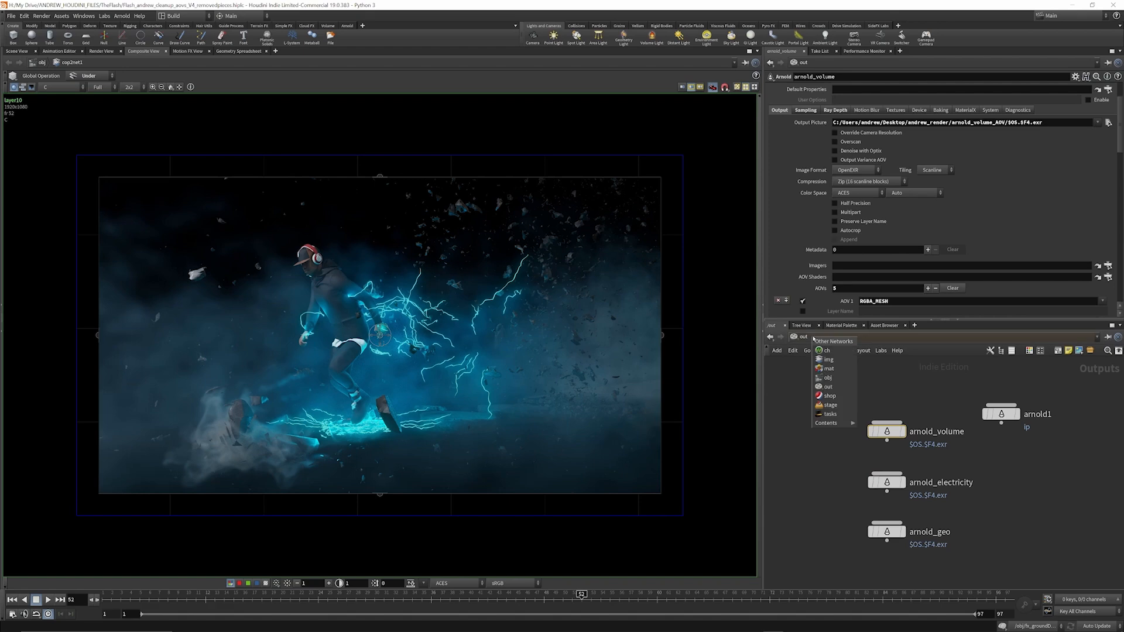
{"action": "left_click", "coordinate": [833, 378]}
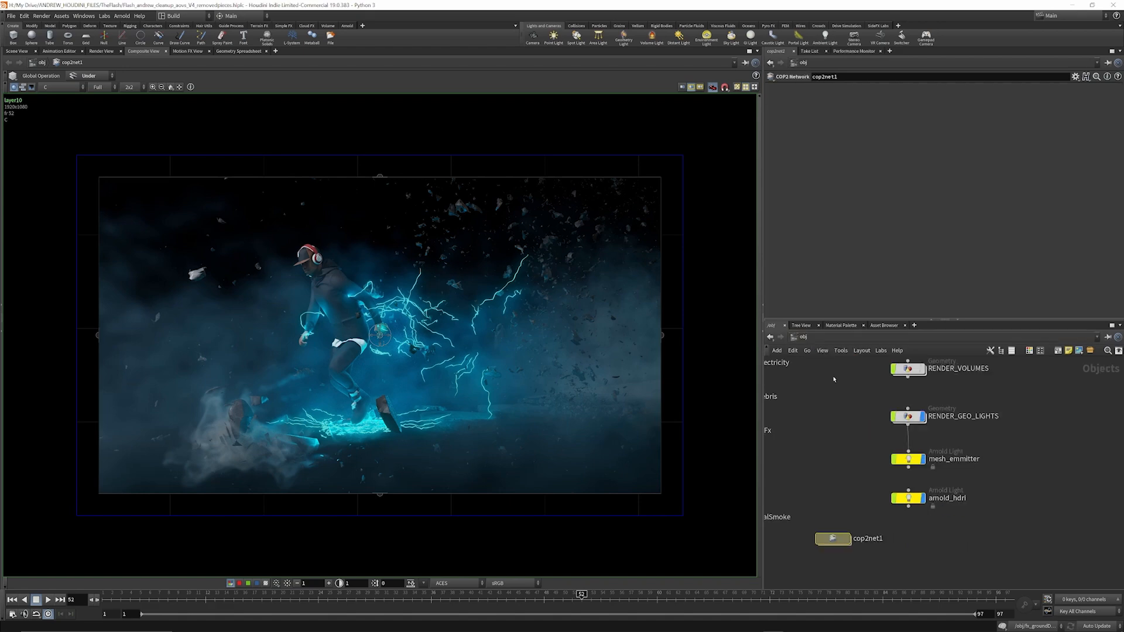
Open cop2net1 and examine its compositing network from the file nodes down to layer10.
{"action": "double_click", "coordinate": [833, 541]}
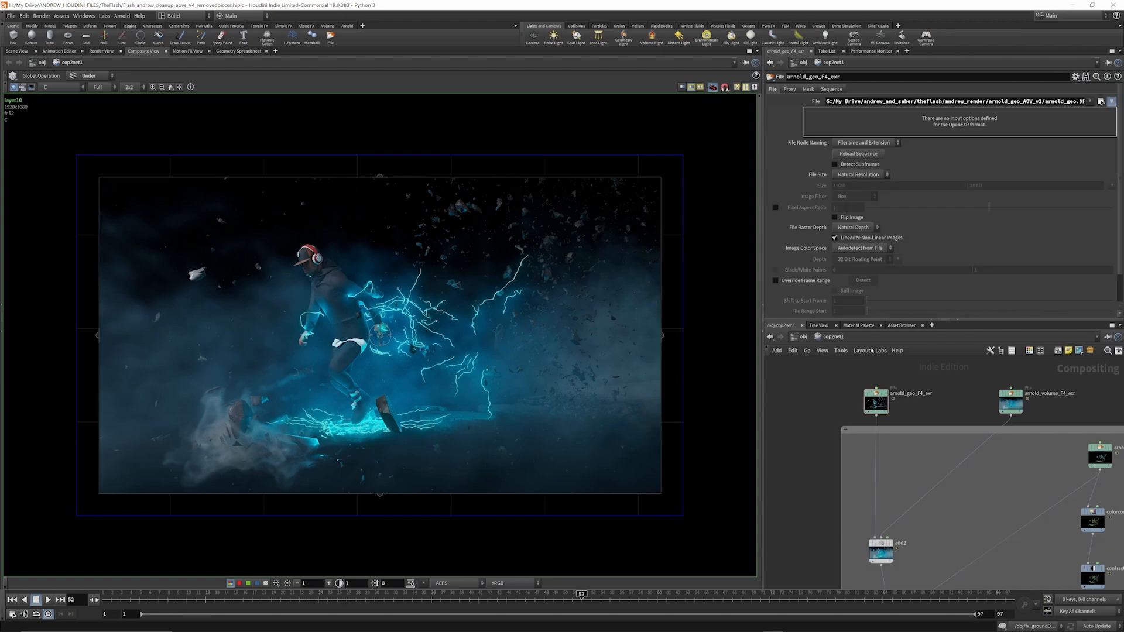
{"action": "key", "text": "h"}
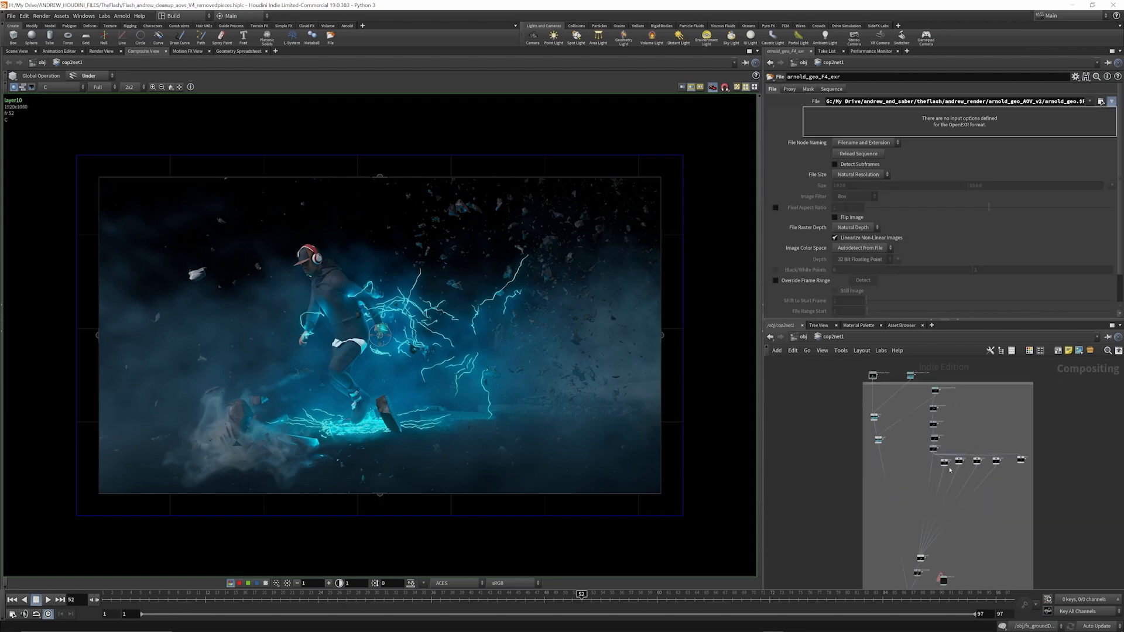
{"action": "scroll", "coordinate": [930, 445], "scroll_direction": "up", "scroll_amount": 3}
{"action": "scroll", "coordinate": [924, 432], "scroll_direction": "down", "scroll_amount": 2}
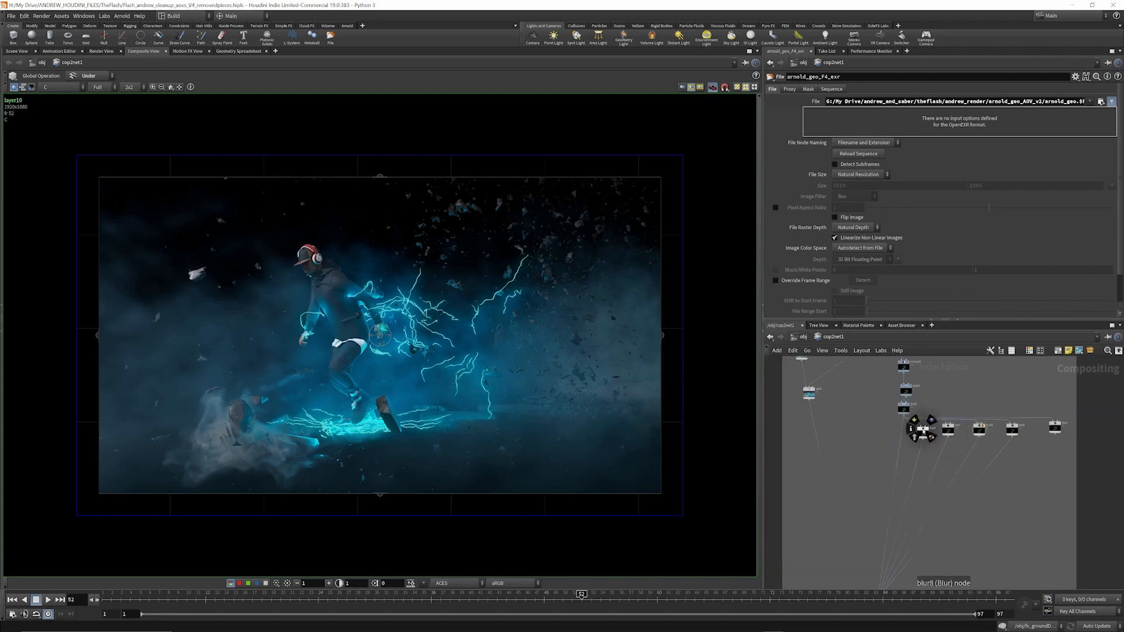
{"action": "scroll", "coordinate": [923, 432], "scroll_direction": "down", "scroll_amount": 3}
{"action": "scroll", "coordinate": [939, 393], "scroll_direction": "down", "scroll_amount": 2}
{"action": "scroll", "coordinate": [919, 511], "scroll_direction": "up", "scroll_amount": 8}
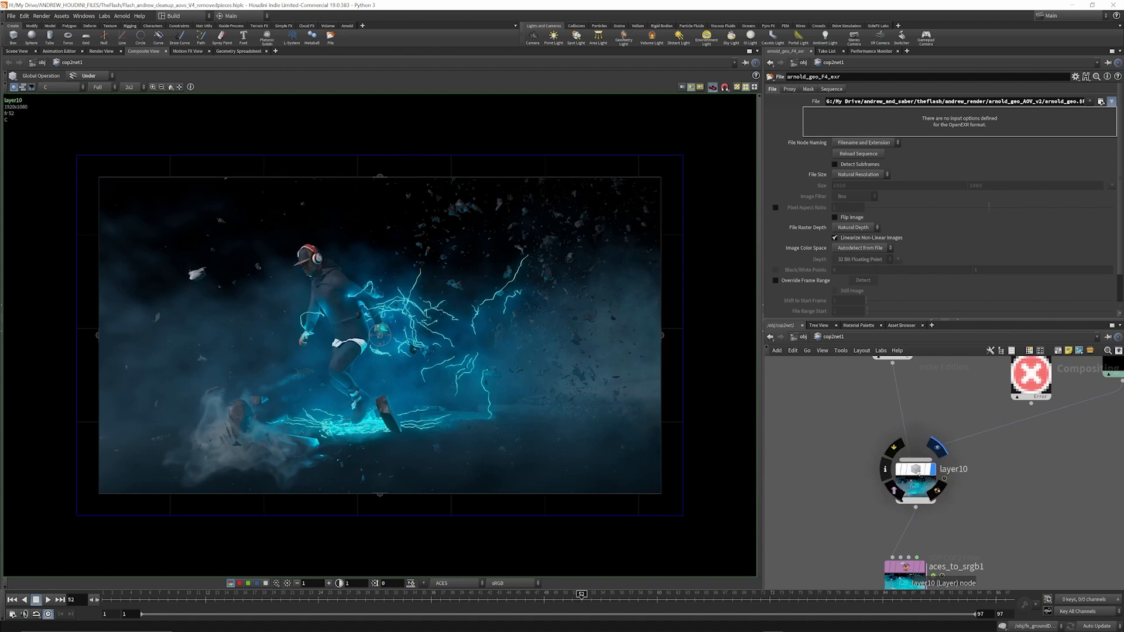
Inspect layer10 and the aces_to_srgb1 filter node connected below it.
{"action": "left_click", "coordinate": [918, 473]}
{"action": "scroll", "coordinate": [911, 439], "scroll_direction": "down", "scroll_amount": 3}
{"action": "scroll", "coordinate": [902, 509], "scroll_direction": "up", "scroll_amount": 5}
{"action": "left_click", "coordinate": [904, 470]}
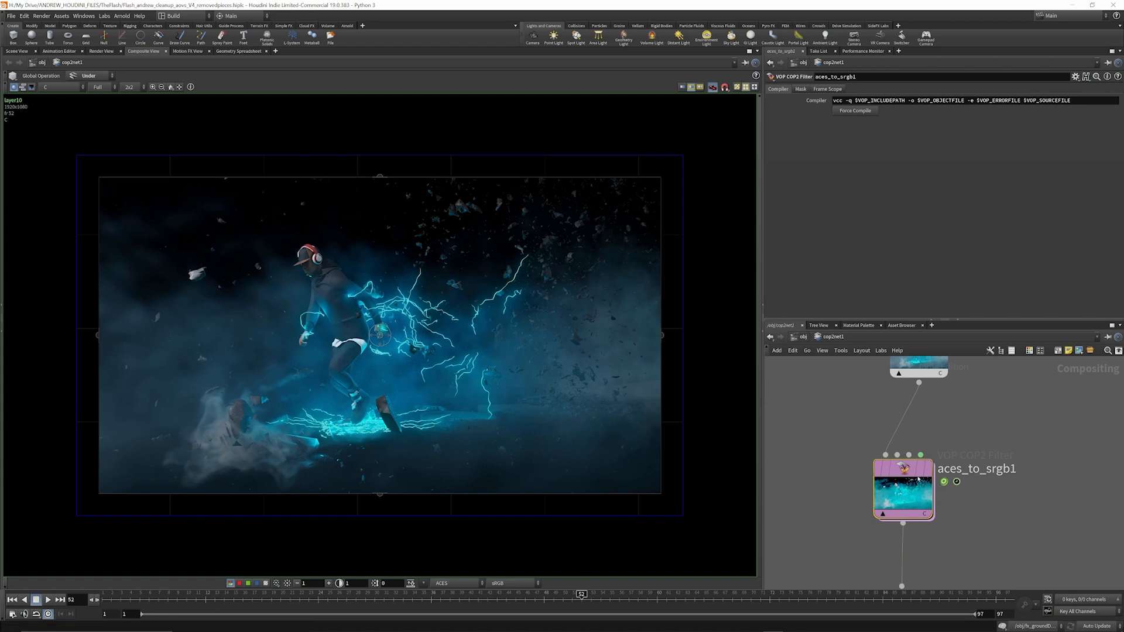
Open aces_to_srgb1 and examine its network through floattovec1 to the color spaces of ocio_transform1.
{"action": "double_click", "coordinate": [904, 491]}
{"action": "scroll", "coordinate": [844, 457], "scroll_direction": "up", "scroll_amount": 5}
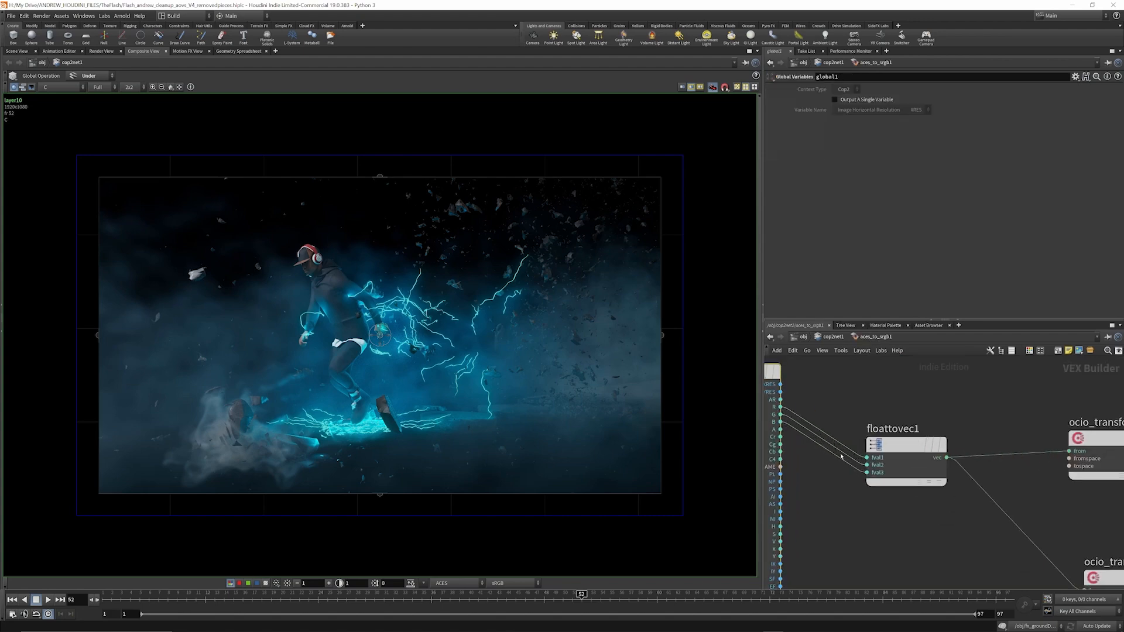
{"action": "scroll", "coordinate": [903, 461], "scroll_direction": "down", "scroll_amount": 5}
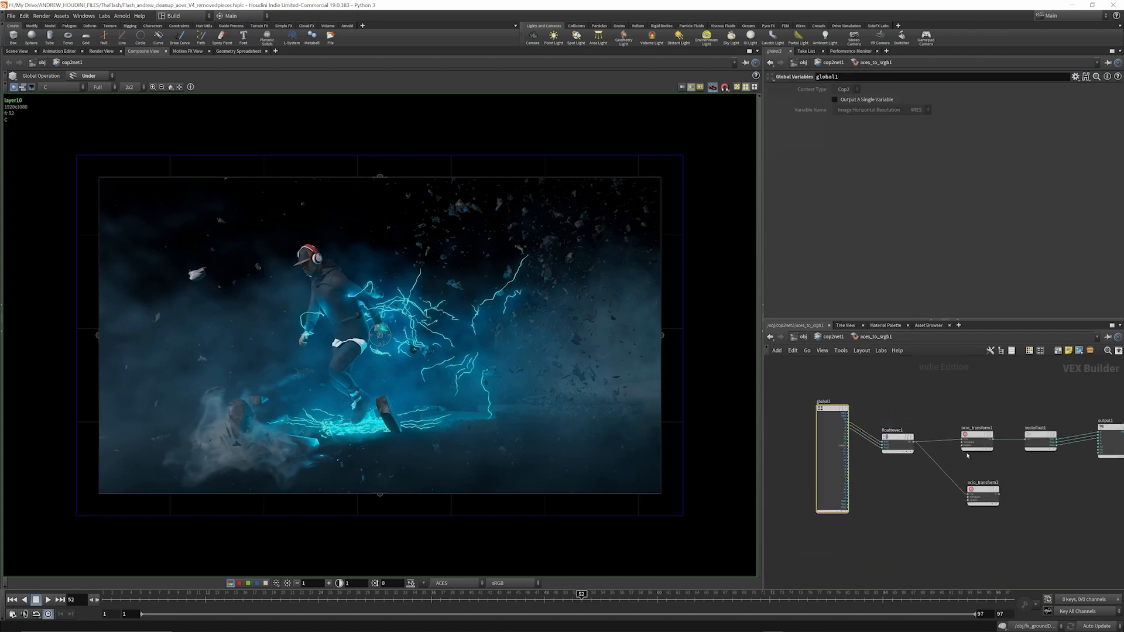
{"action": "scroll", "coordinate": [967, 456], "scroll_direction": "up", "scroll_amount": 4}
{"action": "scroll", "coordinate": [878, 439], "scroll_direction": "down", "scroll_amount": 5}
{"action": "scroll", "coordinate": [819, 427], "scroll_direction": "up", "scroll_amount": 3}
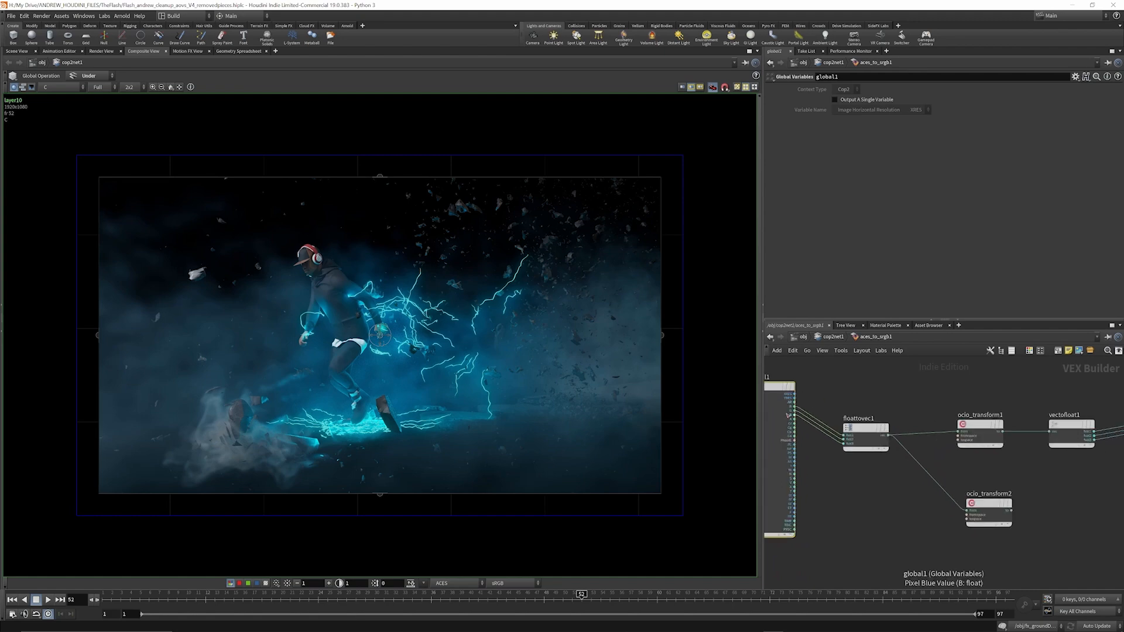
{"action": "scroll", "coordinate": [788, 415], "scroll_direction": "up", "scroll_amount": 3}
{"action": "scroll", "coordinate": [829, 434], "scroll_direction": "down", "scroll_amount": 4}
{"action": "scroll", "coordinate": [974, 442], "scroll_direction": "up", "scroll_amount": 5}
{"action": "left_click", "coordinate": [972, 436]}
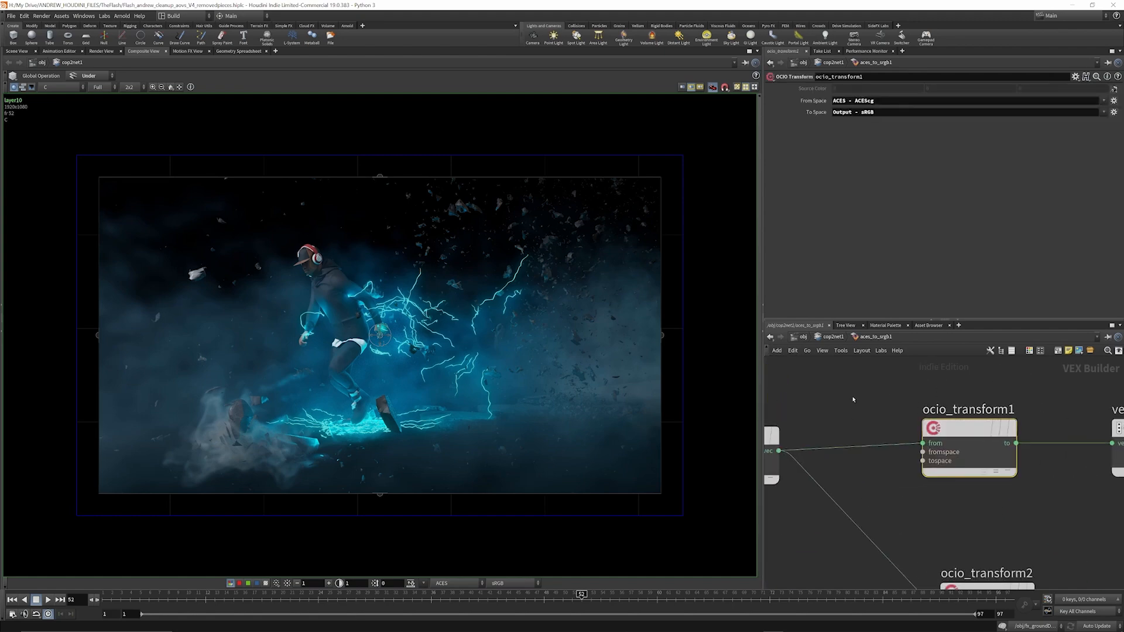
Examine how ocio_transform1 feeds vectofloat1 and how its float outputs connect to output1.
{"action": "scroll", "coordinate": [854, 397], "scroll_direction": "down", "scroll_amount": 2}
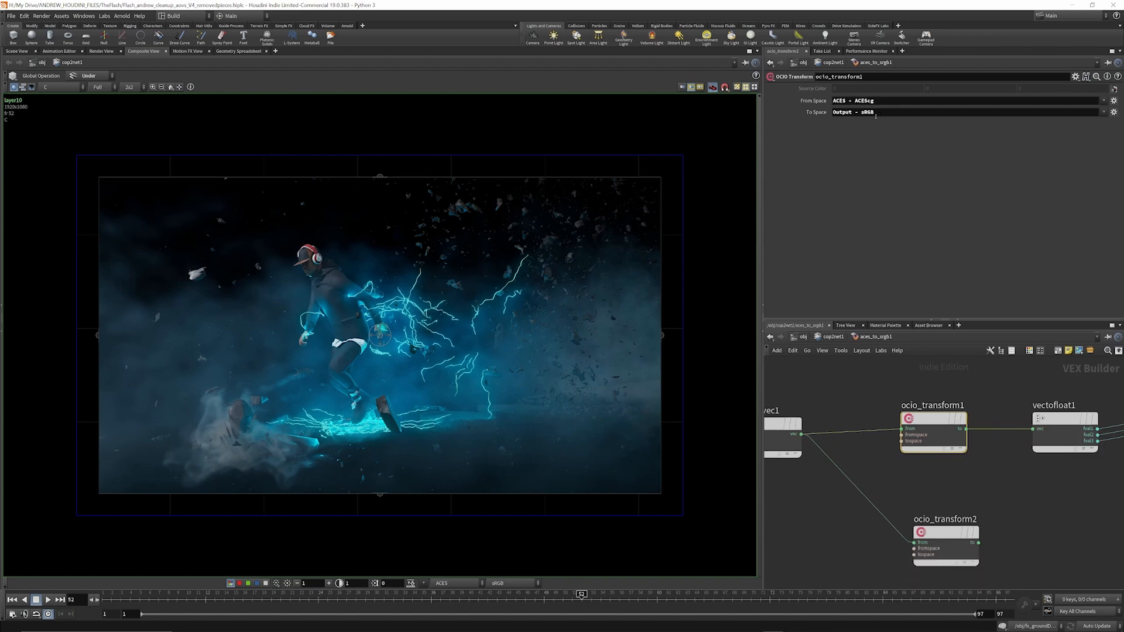
{"action": "scroll", "coordinate": [864, 412], "scroll_direction": "down", "scroll_amount": 4}
{"action": "scroll", "coordinate": [972, 421], "scroll_direction": "up", "scroll_amount": 4}
{"action": "left_click", "coordinate": [975, 417]}
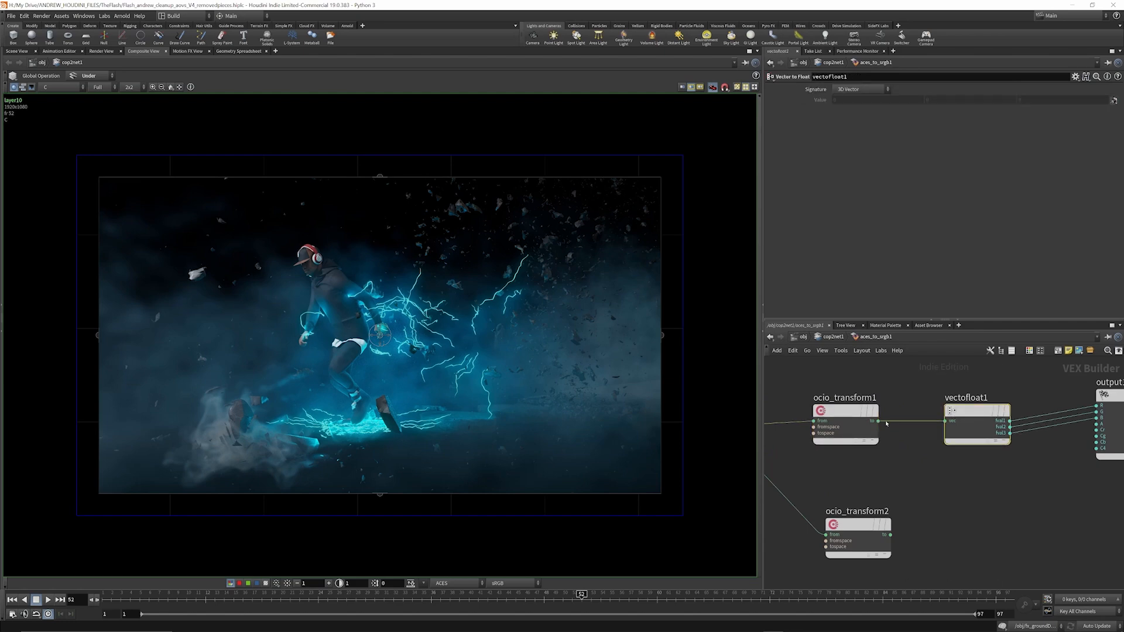
{"action": "scroll", "coordinate": [944, 431], "scroll_direction": "down", "scroll_amount": 3}
{"action": "scroll", "coordinate": [945, 431], "scroll_direction": "up", "scroll_amount": 2}
{"action": "scroll", "coordinate": [945, 431], "scroll_direction": "up", "scroll_amount": 2}
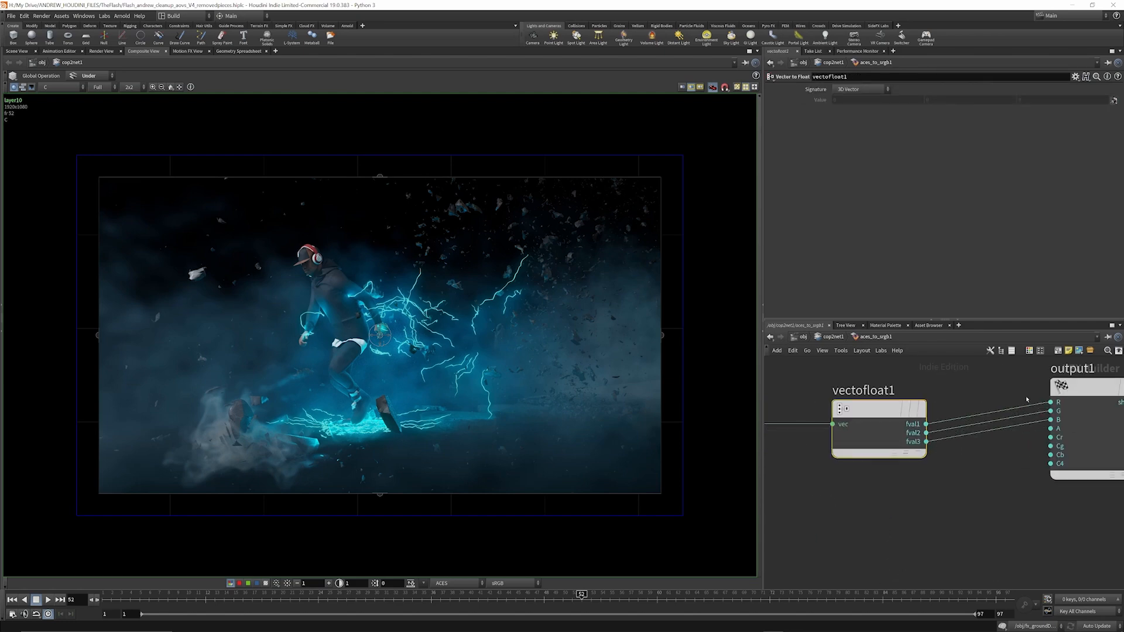
{"action": "scroll", "coordinate": [1016, 400], "scroll_direction": "down", "scroll_amount": 3}
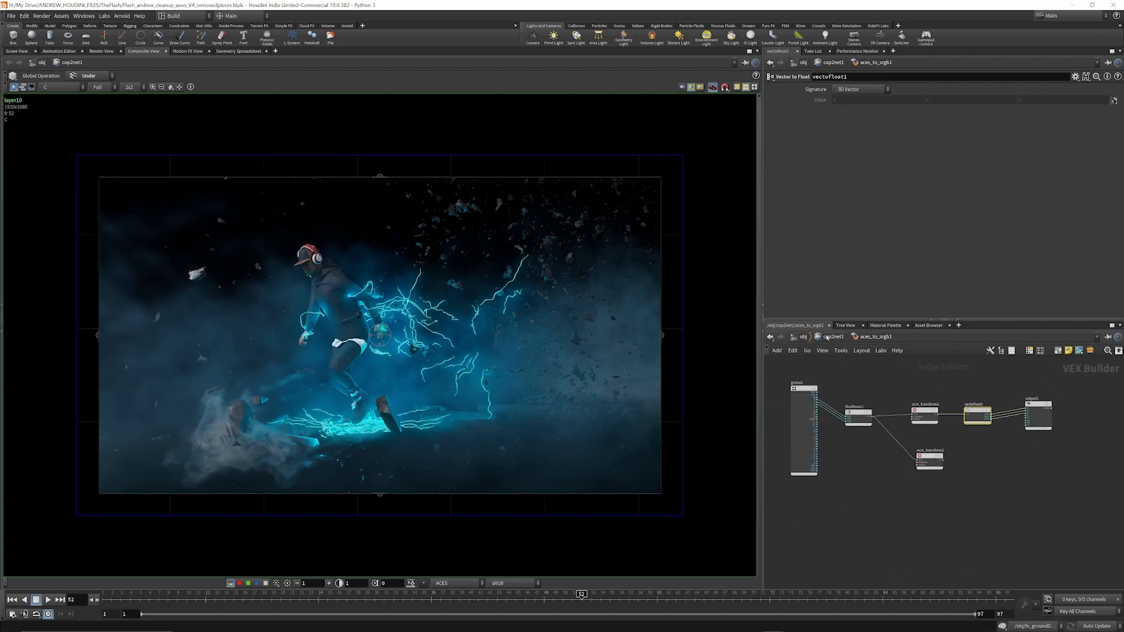
Leave aces_to_srgb1 and go up through cop2net1 to the obj level.
{"action": "left_click", "coordinate": [834, 340]}
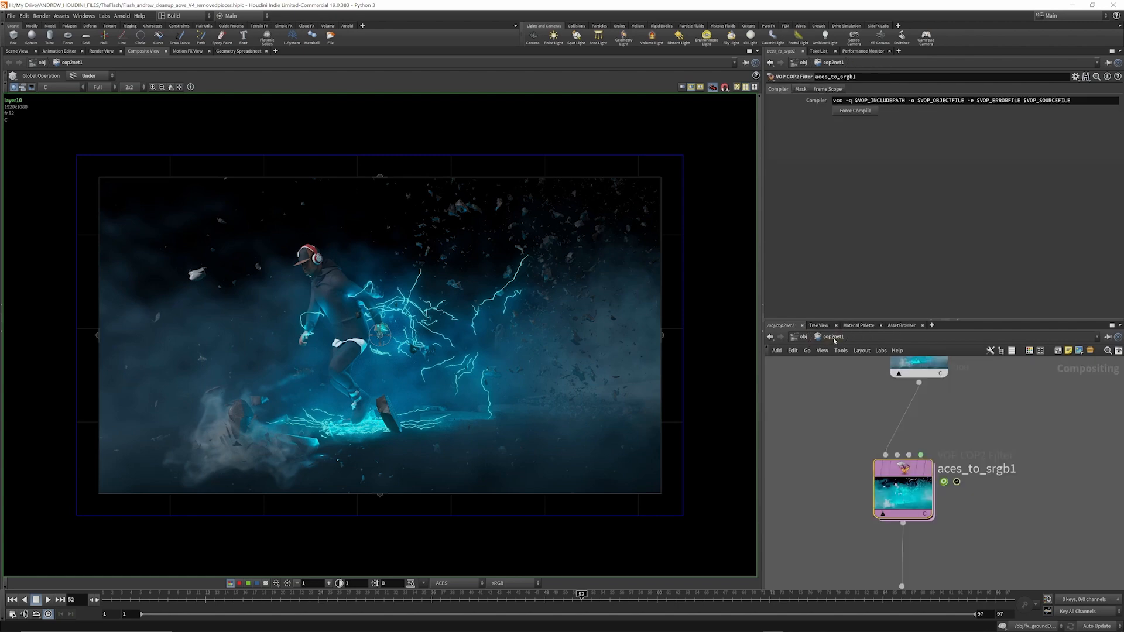
{"action": "scroll", "coordinate": [913, 503], "scroll_direction": "down", "scroll_amount": 2}
{"action": "scroll", "coordinate": [919, 523], "scroll_direction": "up", "scroll_amount": 4}
{"action": "key", "text": "u"}
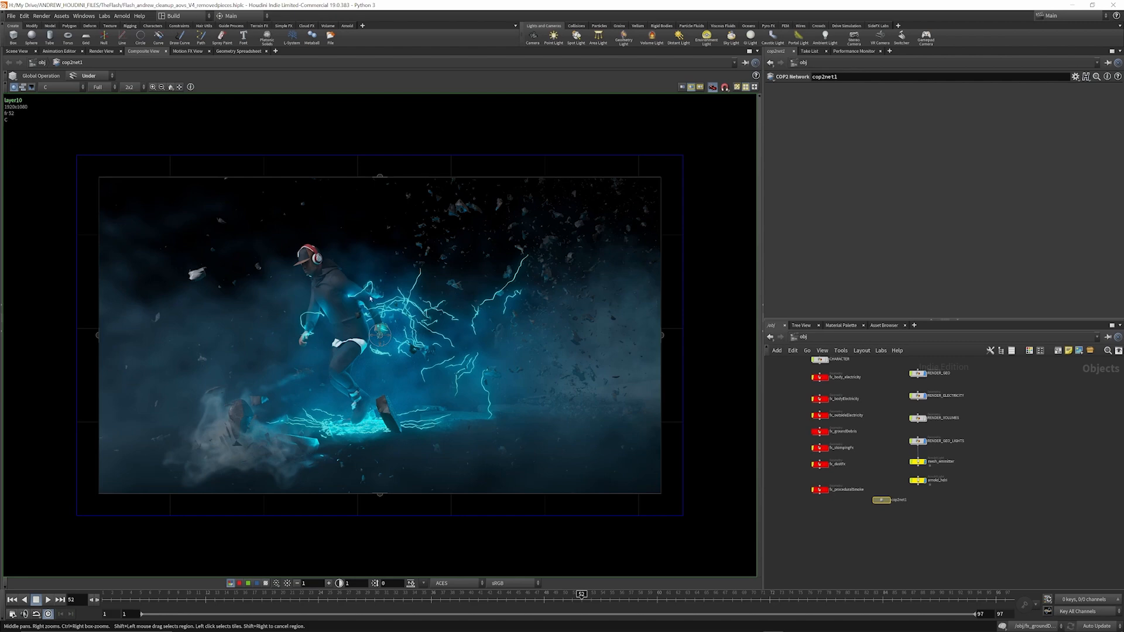
Open the CHARACTER geometry network to view its nodes and return to the obj level.
{"action": "scroll", "coordinate": [873, 428], "scroll_direction": "down", "scroll_amount": 4}
{"action": "scroll", "coordinate": [873, 427], "scroll_direction": "up", "scroll_amount": 5}
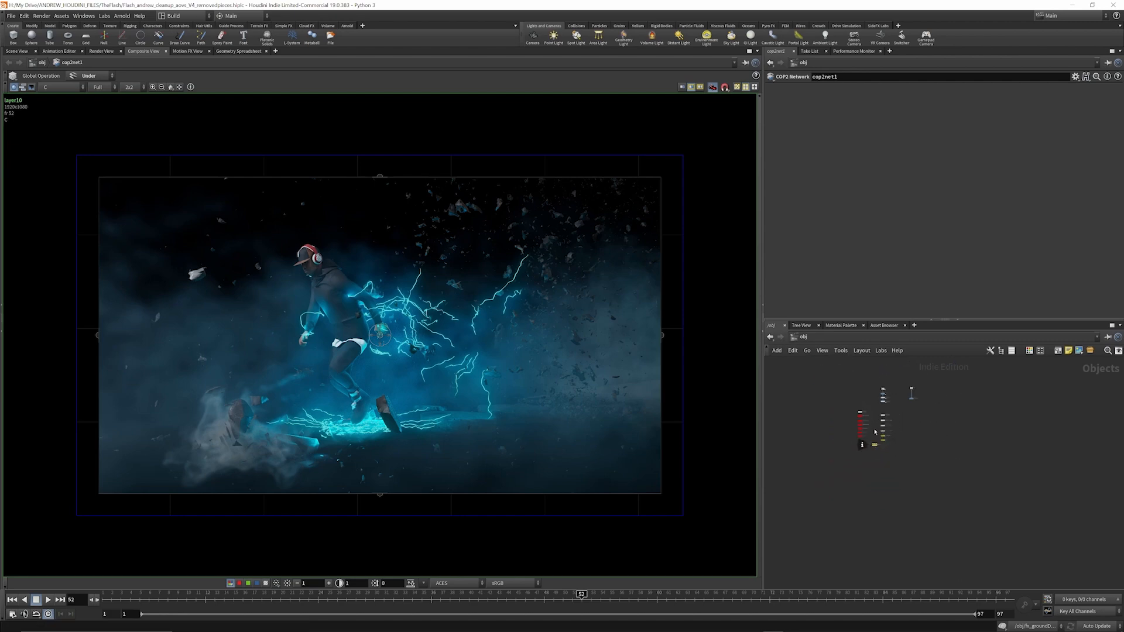
{"action": "double_click", "coordinate": [843, 435]}
{"action": "scroll", "coordinate": [916, 442], "scroll_direction": "down", "scroll_amount": 3}
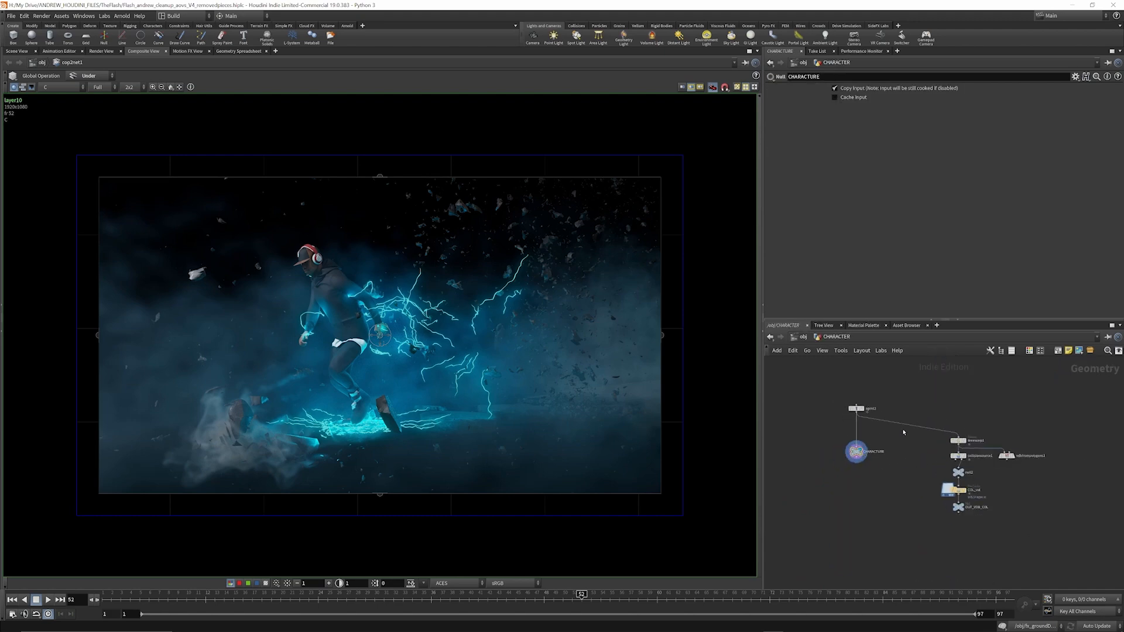
{"action": "left_click", "coordinate": [803, 337]}
{"action": "scroll", "coordinate": [925, 433], "scroll_direction": "up", "scroll_amount": 3}
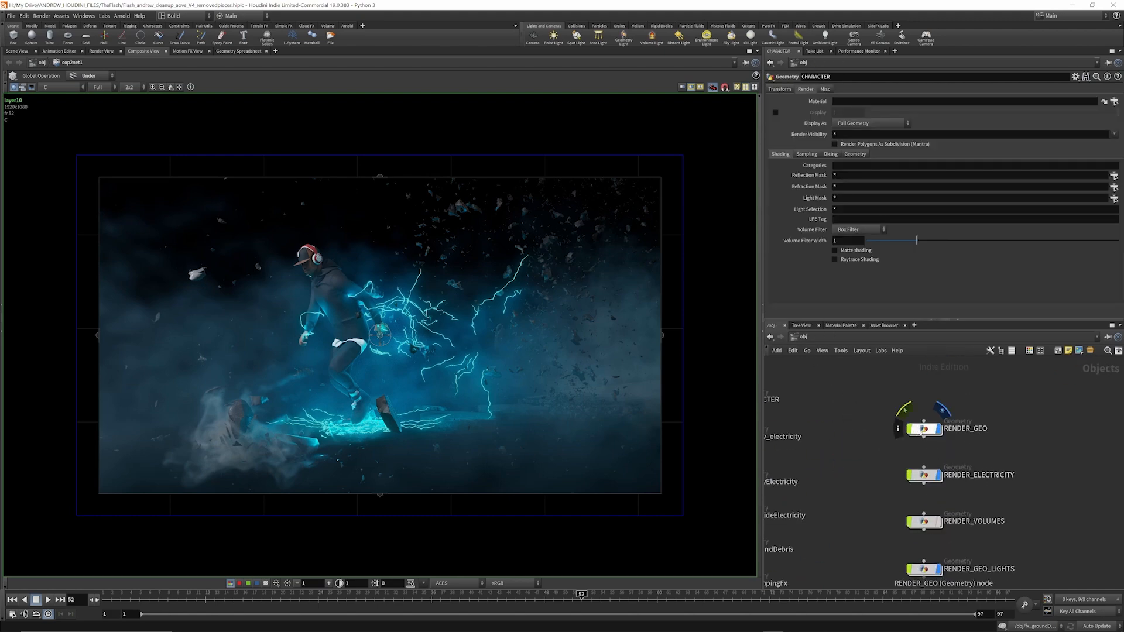
Open RENDER_GEO and follow the material assigned in material2 into characture_shader.
{"action": "double_click", "coordinate": [925, 430]}
{"action": "scroll", "coordinate": [860, 438], "scroll_direction": "up", "scroll_amount": 5}
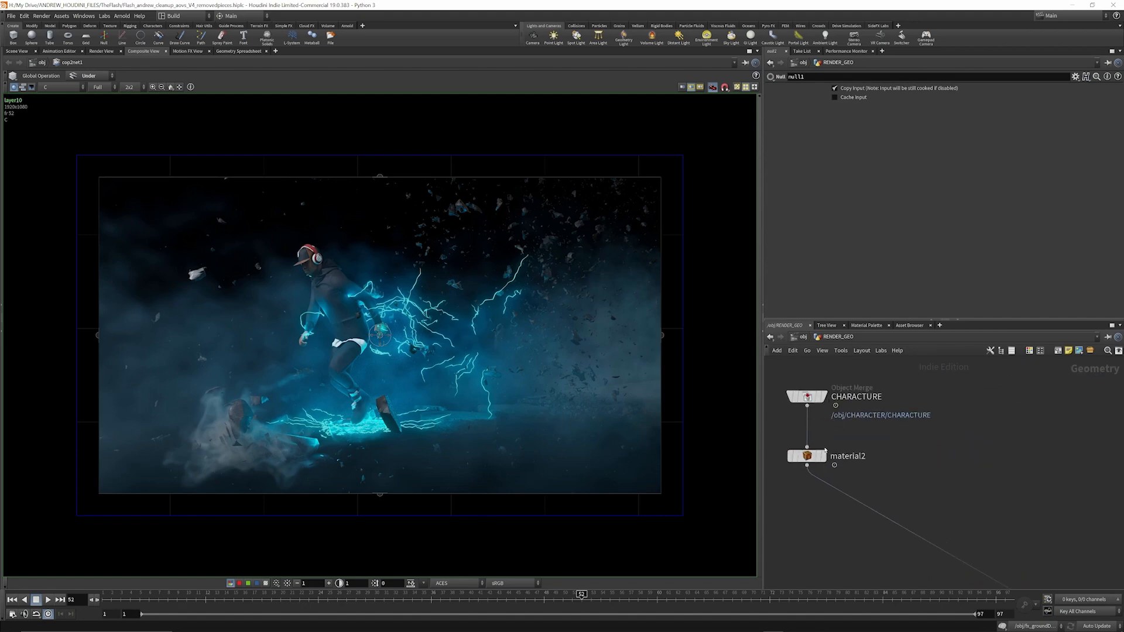
{"action": "left_click", "coordinate": [806, 456]}
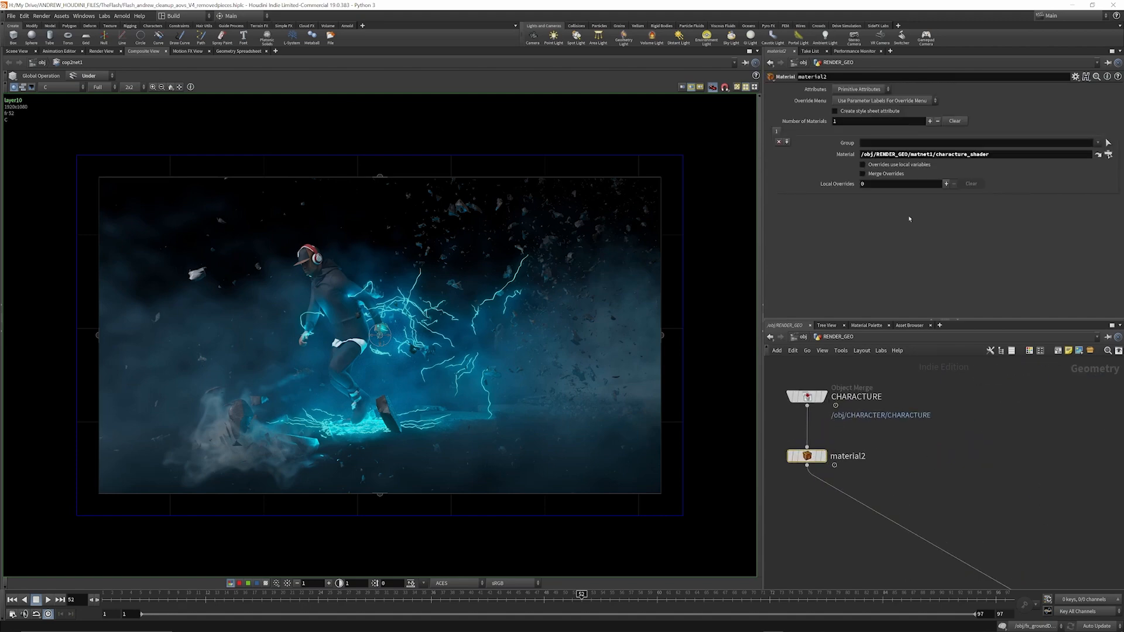
{"action": "left_click", "coordinate": [1098, 154]}
{"action": "double_click", "coordinate": [876, 432]}
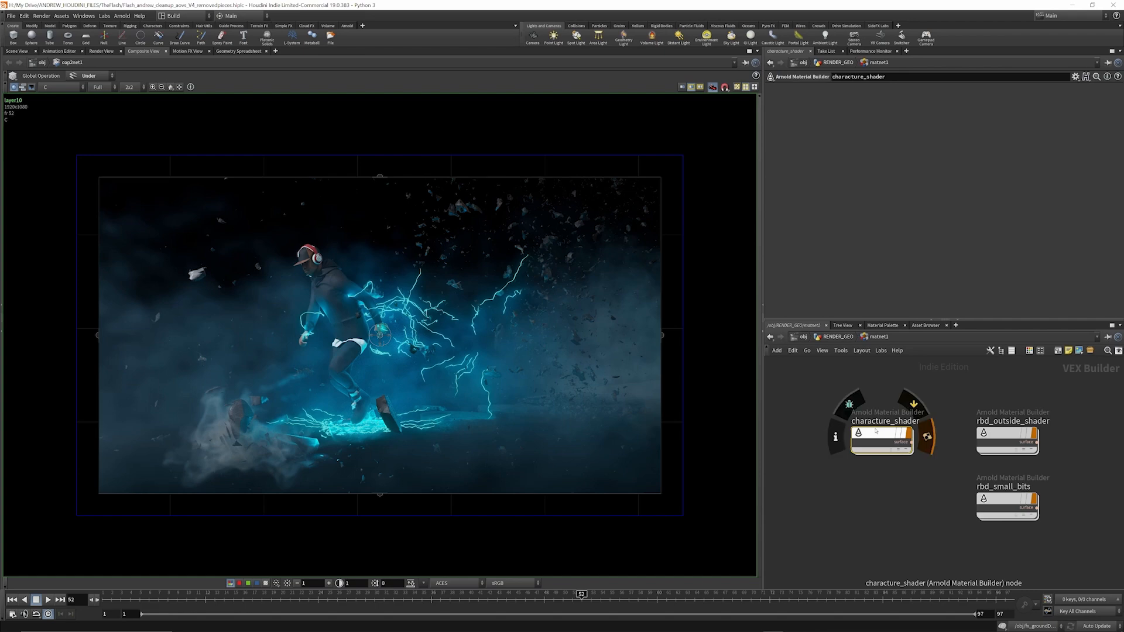
Examine characture_shader's diffuse, spec, range1 and standard_surface1 nodes, and return to matnet1.
{"action": "left_click", "coordinate": [817, 435]}
{"action": "left_click", "coordinate": [813, 498]}
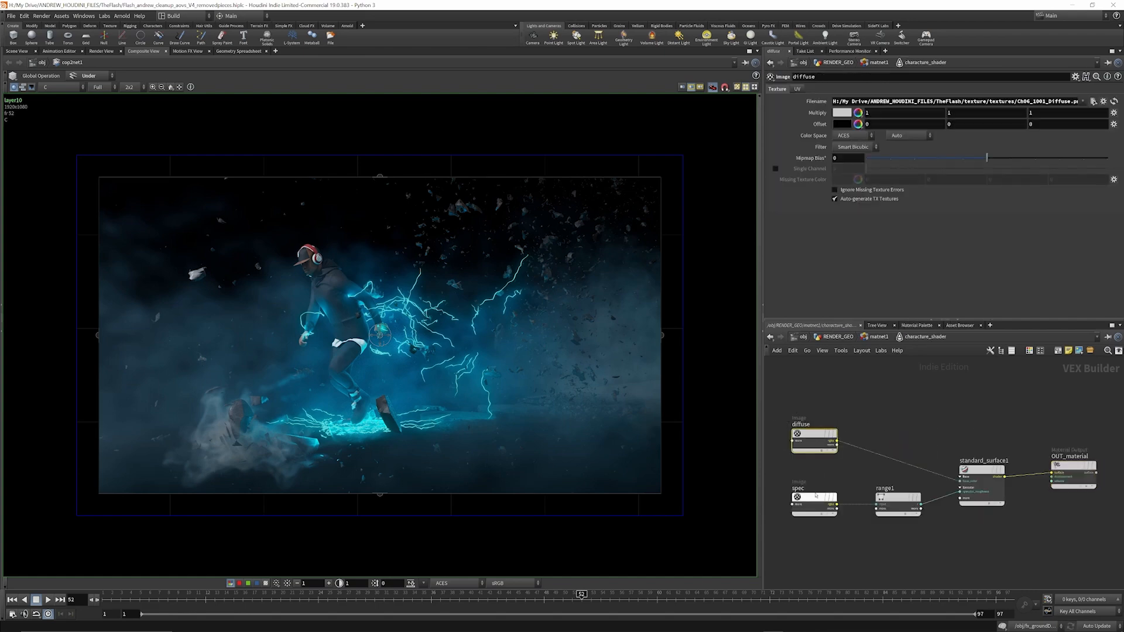
{"action": "left_click", "coordinate": [893, 499]}
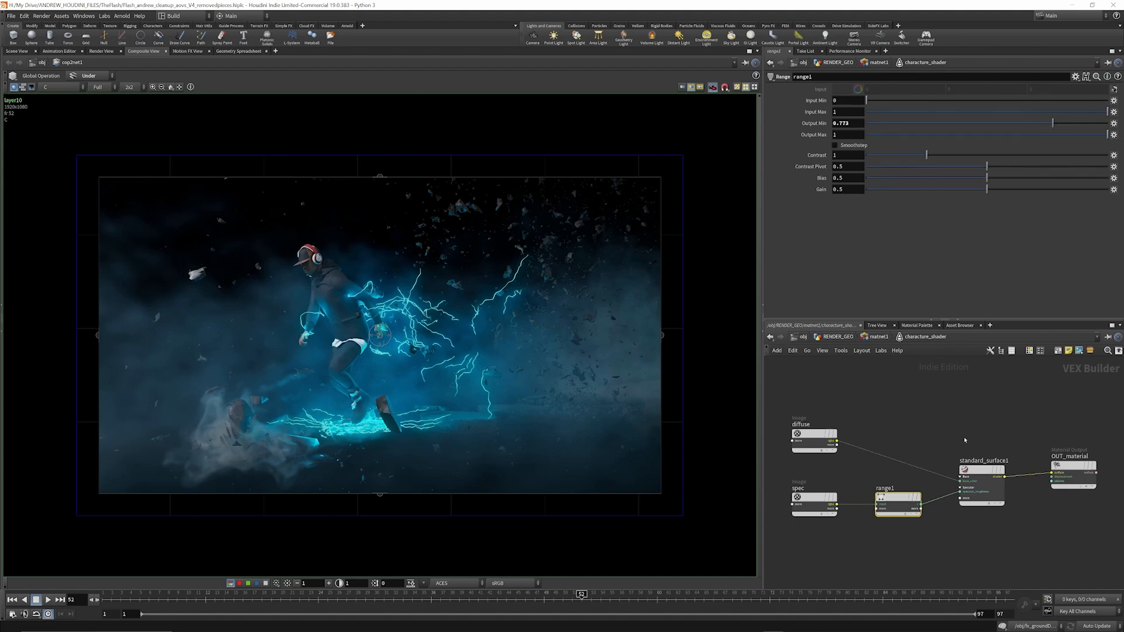
{"action": "scroll", "coordinate": [930, 427], "scroll_direction": "down", "scroll_amount": 4}
{"action": "scroll", "coordinate": [953, 443], "scroll_direction": "up", "scroll_amount": 2}
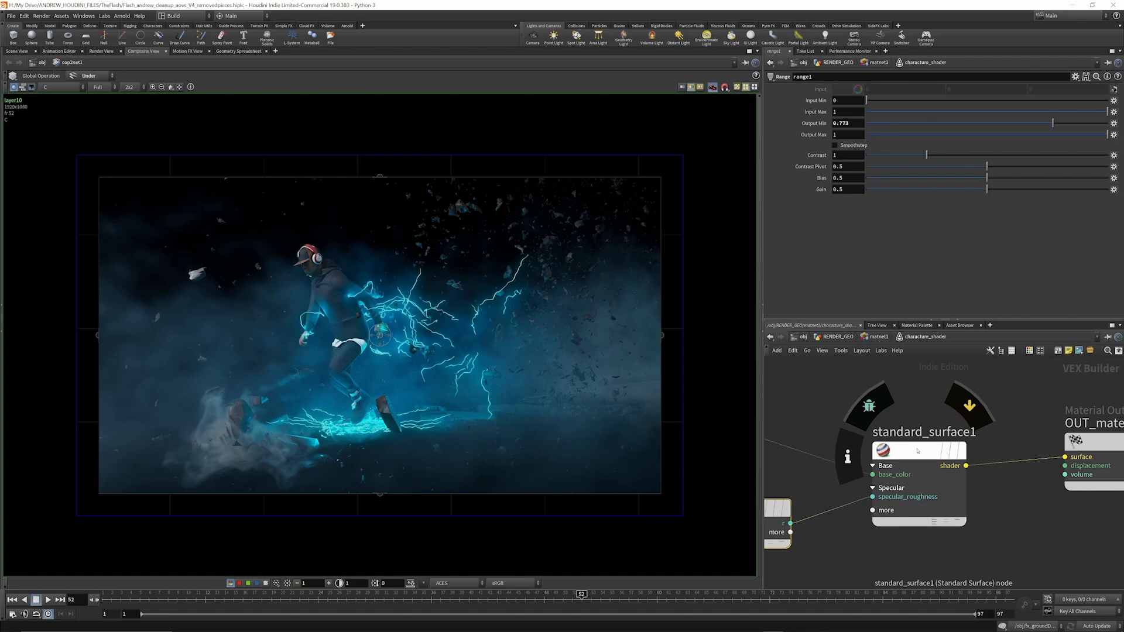
{"action": "left_click", "coordinate": [952, 443]}
{"action": "scroll", "coordinate": [961, 421], "scroll_direction": "down", "scroll_amount": 3}
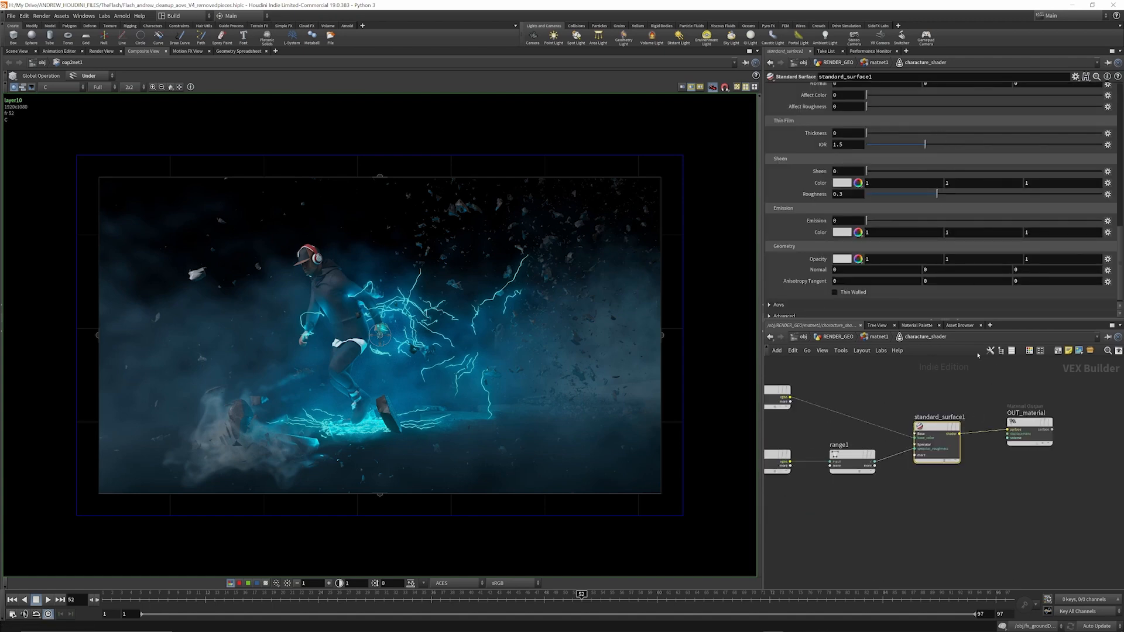
{"action": "left_click", "coordinate": [880, 337]}
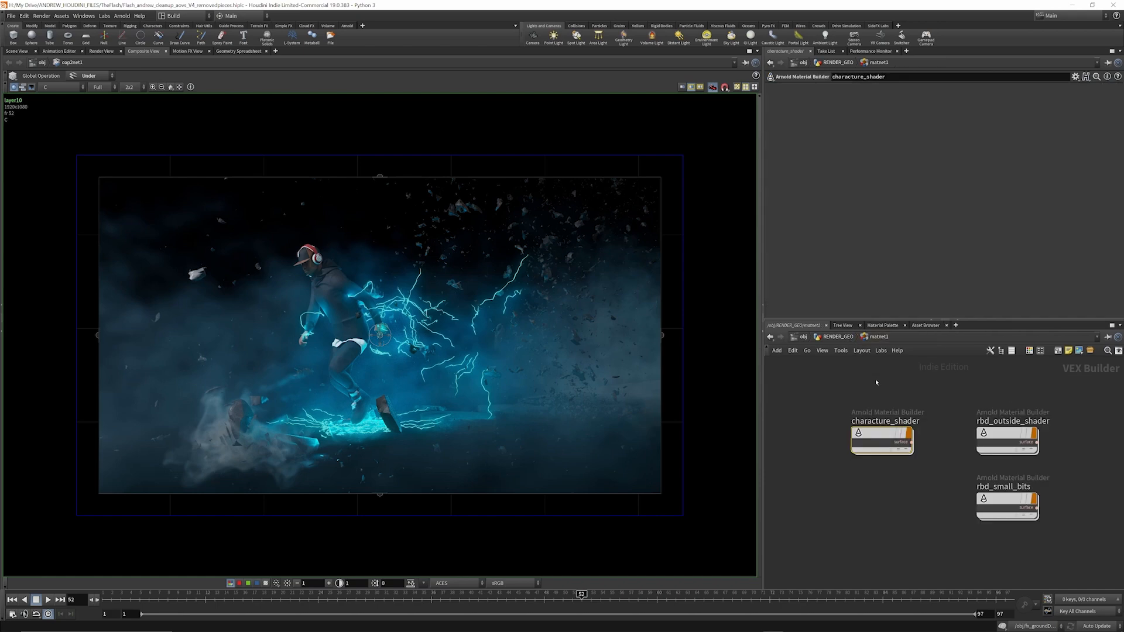
Reopen characture_shader to check its diffuse image node, and go back up to RENDER_GEO.
{"action": "mouse_move", "coordinate": [879, 422]}
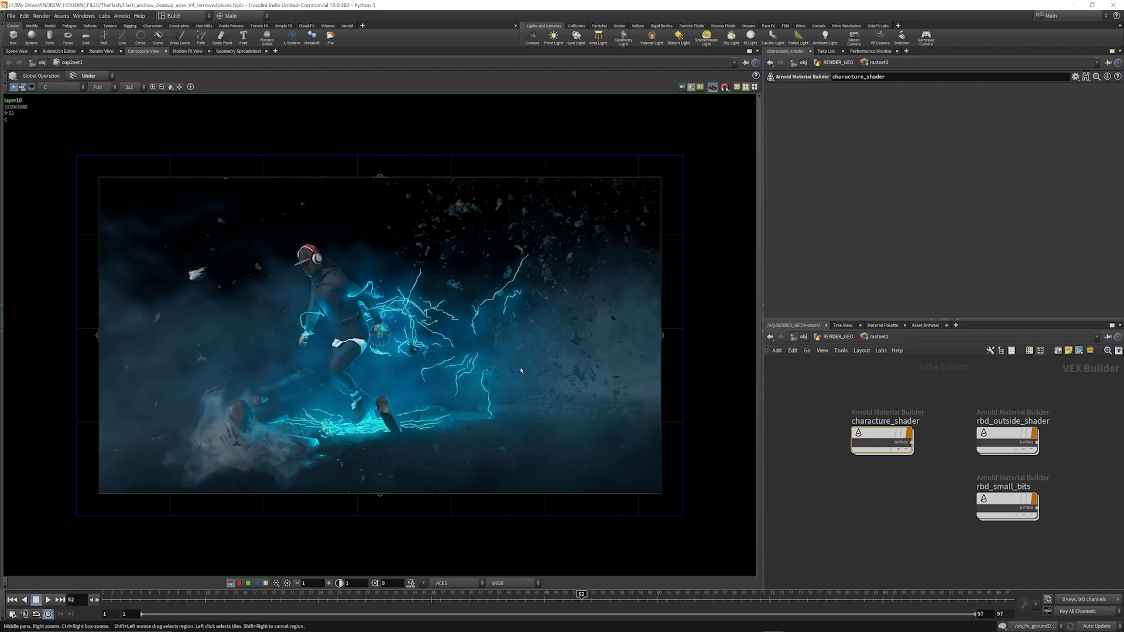
{"action": "double_click", "coordinate": [878, 436]}
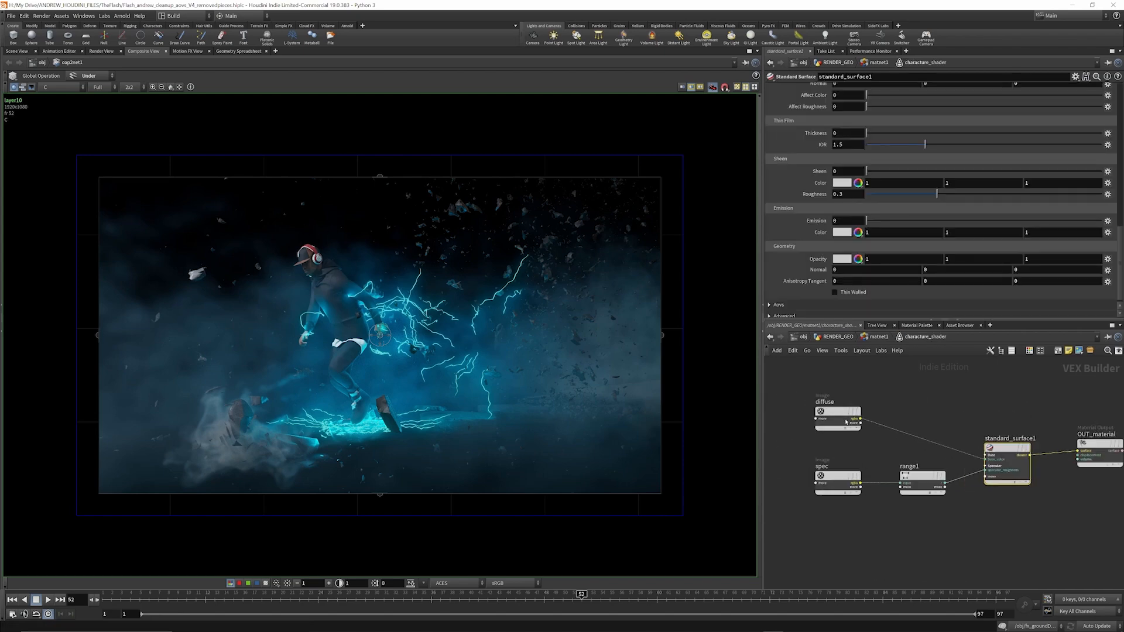
{"action": "left_click", "coordinate": [841, 418]}
{"action": "left_click", "coordinate": [878, 337]}
{"action": "left_click", "coordinate": [839, 336]}
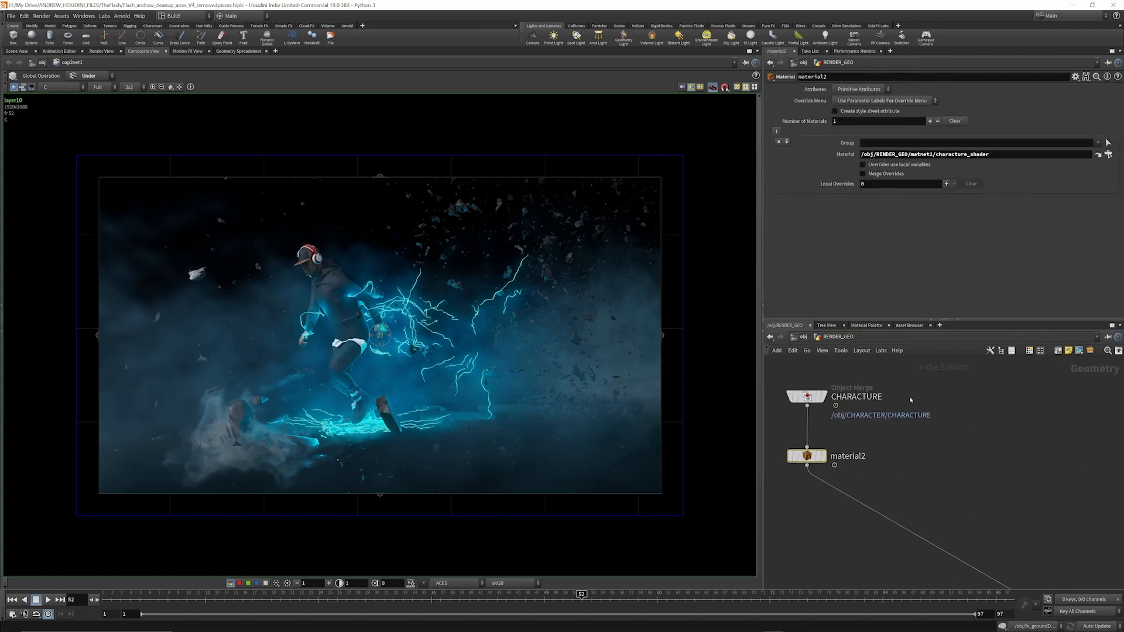
Survey the rest of the RENDER_GEO network and open rbd_outside_shader in matnet1.
{"action": "scroll", "coordinate": [880, 469], "scroll_direction": "down", "scroll_amount": 5}
{"action": "scroll", "coordinate": [964, 451], "scroll_direction": "up", "scroll_amount": 8}
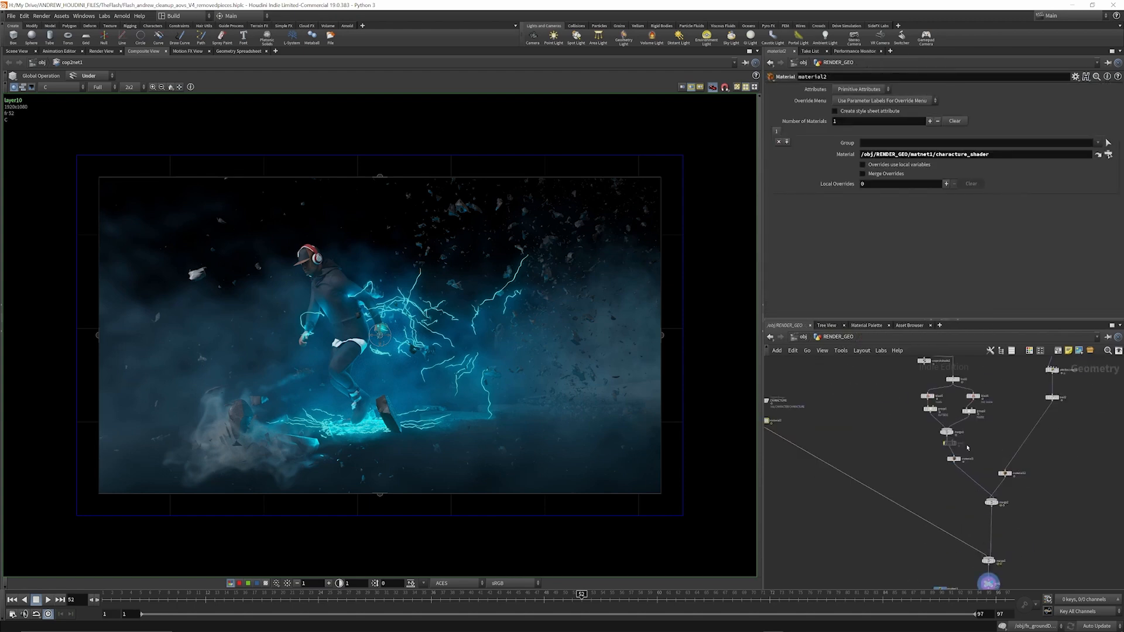
{"action": "left_click", "coordinate": [1098, 154]}
{"action": "left_click", "coordinate": [1005, 434]}
{"action": "double_click", "coordinate": [1006, 433]}
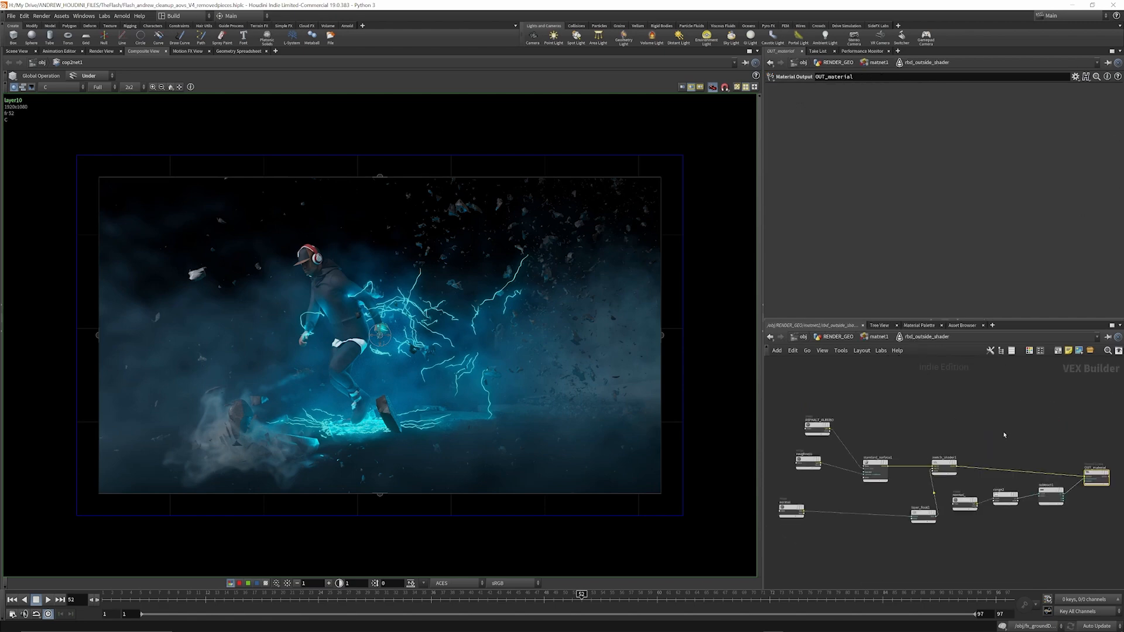
Examine the texture file path of the ASPHALT_ALBEBO image node in rbd_outside_shader.
{"action": "scroll", "coordinate": [859, 414], "scroll_direction": "up", "scroll_amount": 3}
{"action": "left_click", "coordinate": [860, 410]}
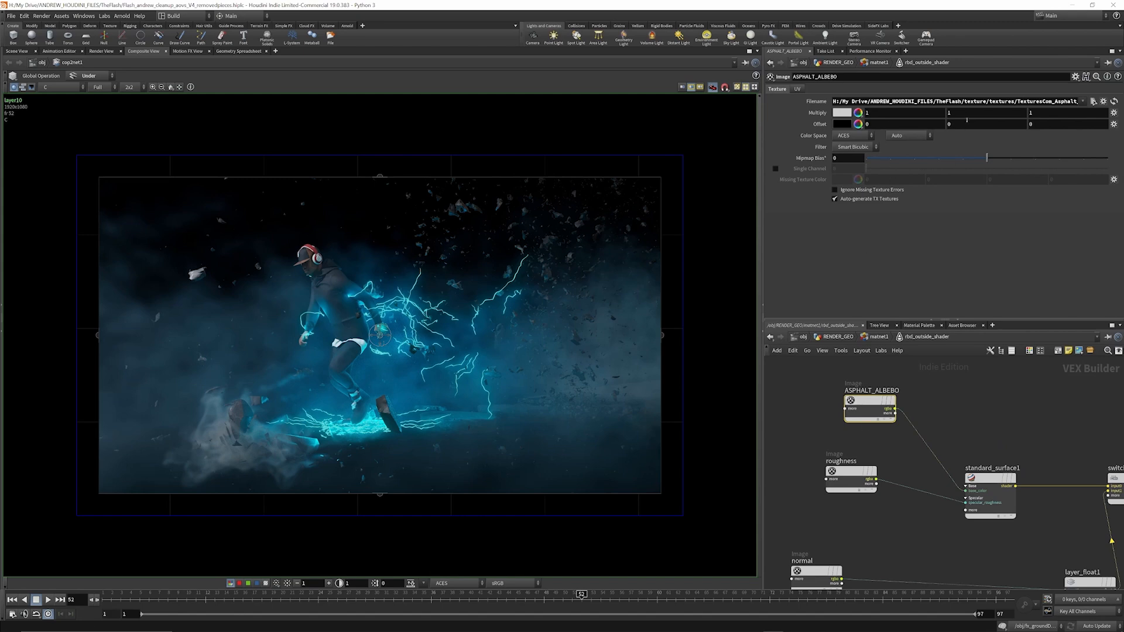
{"action": "left_click_drag", "start_coordinate": [946, 102], "coordinate": [1006, 101]}
{"action": "left_click_drag", "start_coordinate": [834, 101], "coordinate": [1068, 100]}
{"action": "left_click", "coordinate": [1050, 101]}
{"action": "left_click_drag", "start_coordinate": [970, 101], "coordinate": [1078, 101]}
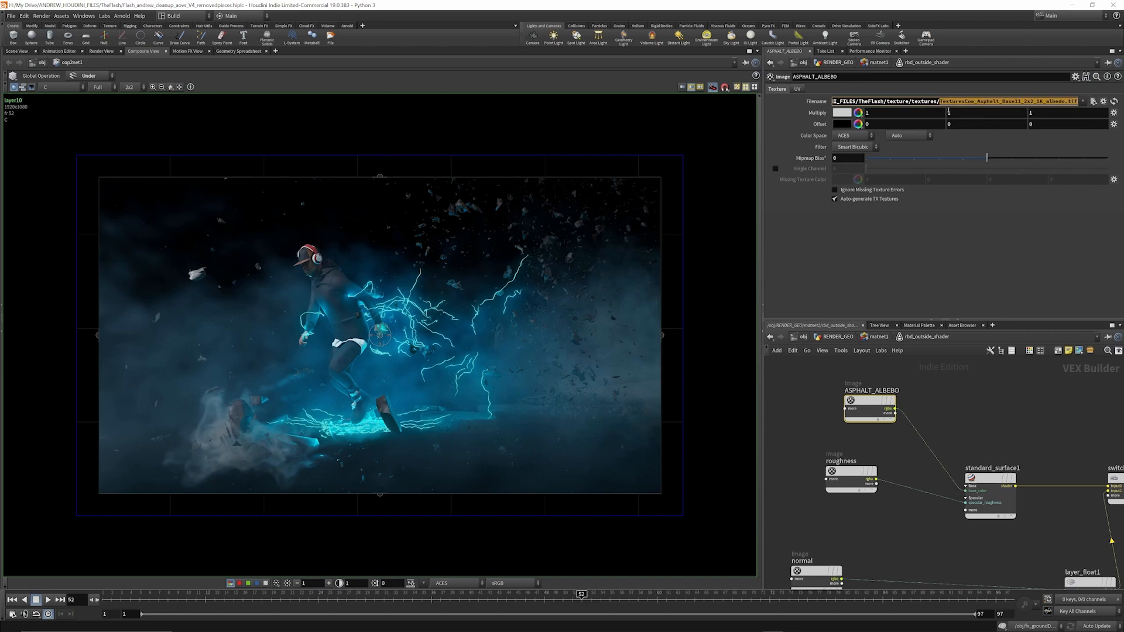
Examine the roughness and normal image nodes and the remaining shader nodes up to OUT_material.
{"action": "scroll", "coordinate": [906, 387], "scroll_direction": "down", "scroll_amount": 3}
{"action": "scroll", "coordinate": [897, 449], "scroll_direction": "up", "scroll_amount": 3}
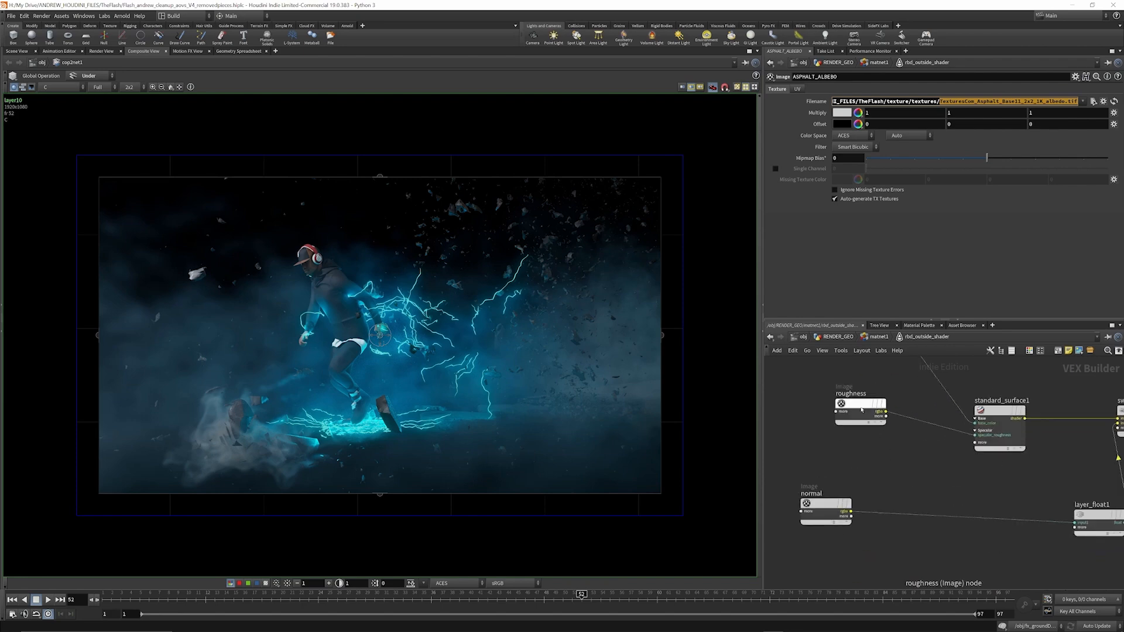
{"action": "left_click", "coordinate": [860, 410]}
{"action": "left_click", "coordinate": [825, 505]}
{"action": "scroll", "coordinate": [878, 463], "scroll_direction": "down", "scroll_amount": 3}
{"action": "scroll", "coordinate": [935, 461], "scroll_direction": "up", "scroll_amount": 3}
{"action": "scroll", "coordinate": [934, 460], "scroll_direction": "up", "scroll_amount": 3}
{"action": "scroll", "coordinate": [938, 482], "scroll_direction": "down", "scroll_amount": 3}
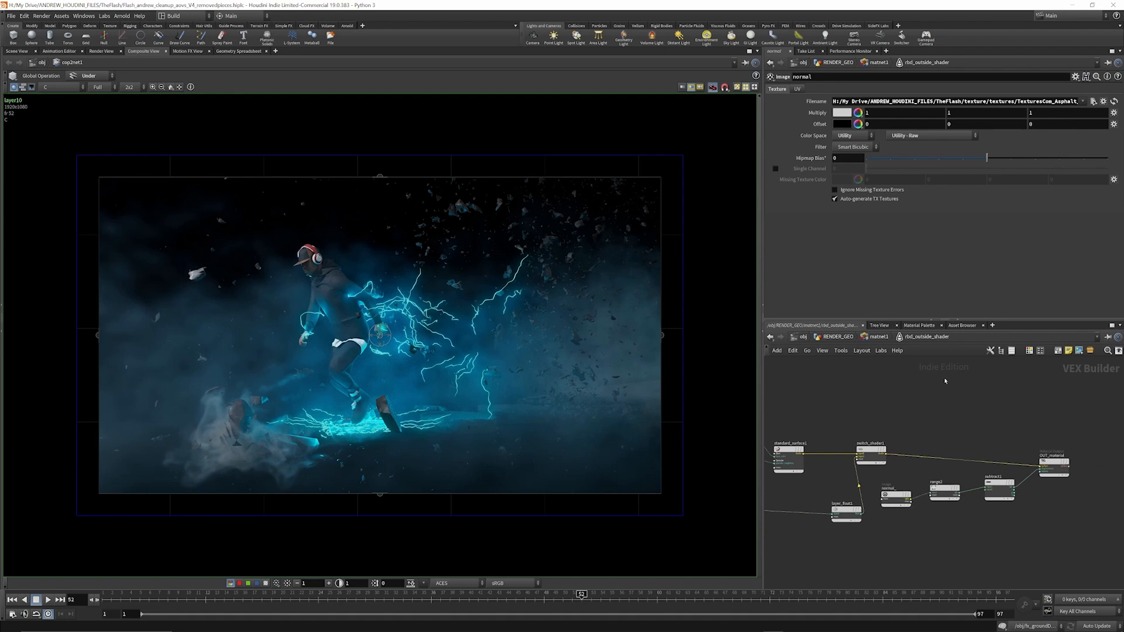
Leave rbd_outside_shader and go up through matnet1 and RENDER_GEO to the obj level.
{"action": "left_click", "coordinate": [876, 337]}
{"action": "scroll", "coordinate": [928, 413], "scroll_direction": "down", "scroll_amount": 4}
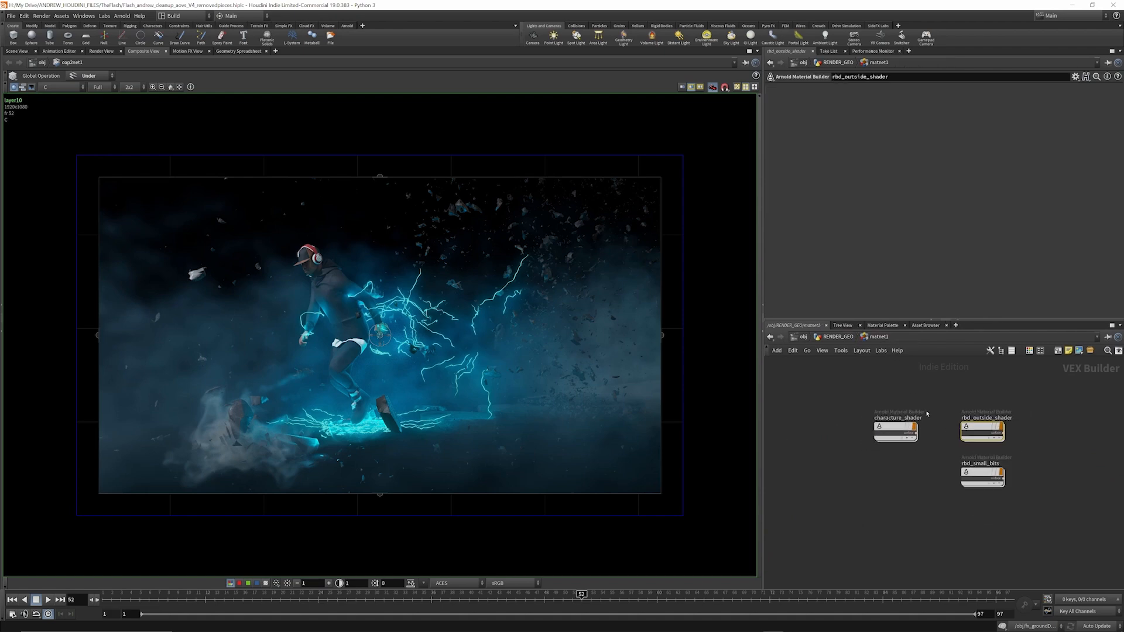
{"action": "left_click", "coordinate": [844, 338]}
{"action": "left_click", "coordinate": [804, 337]}
{"action": "scroll", "coordinate": [937, 421], "scroll_direction": "down", "scroll_amount": 6}
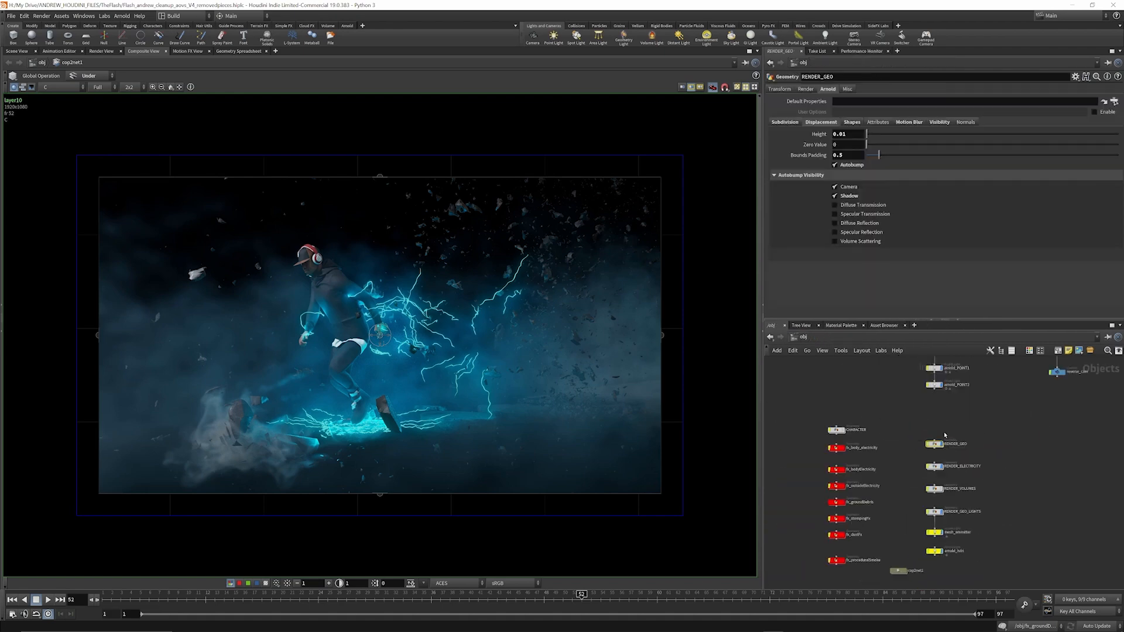